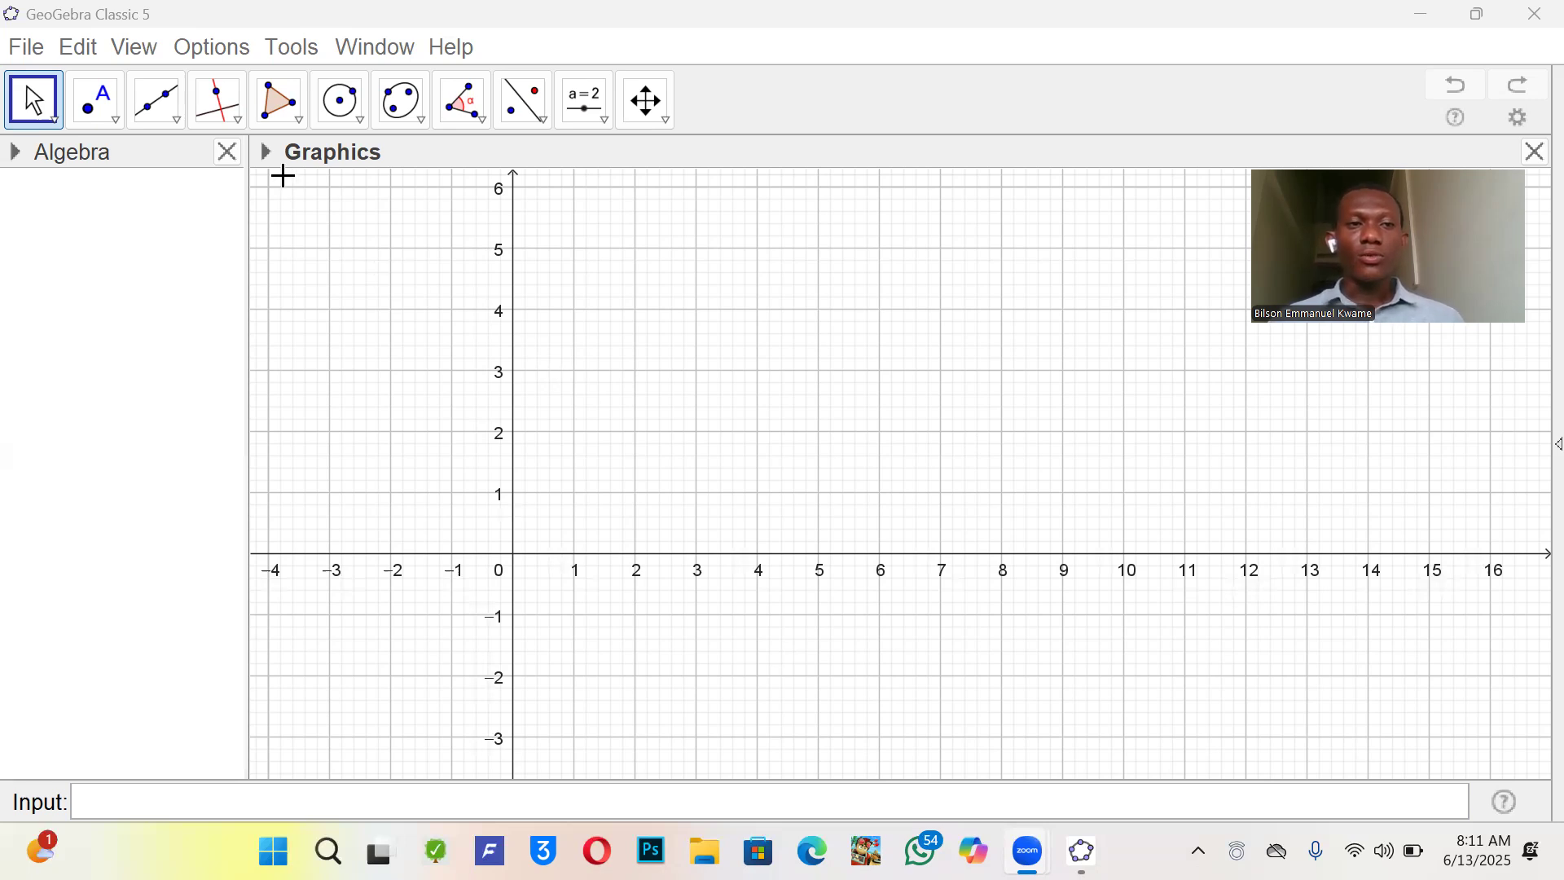
- Plot three points at (2, 2), (6, 2) and (5, 5) on the coordinate grid
click(93, 102)
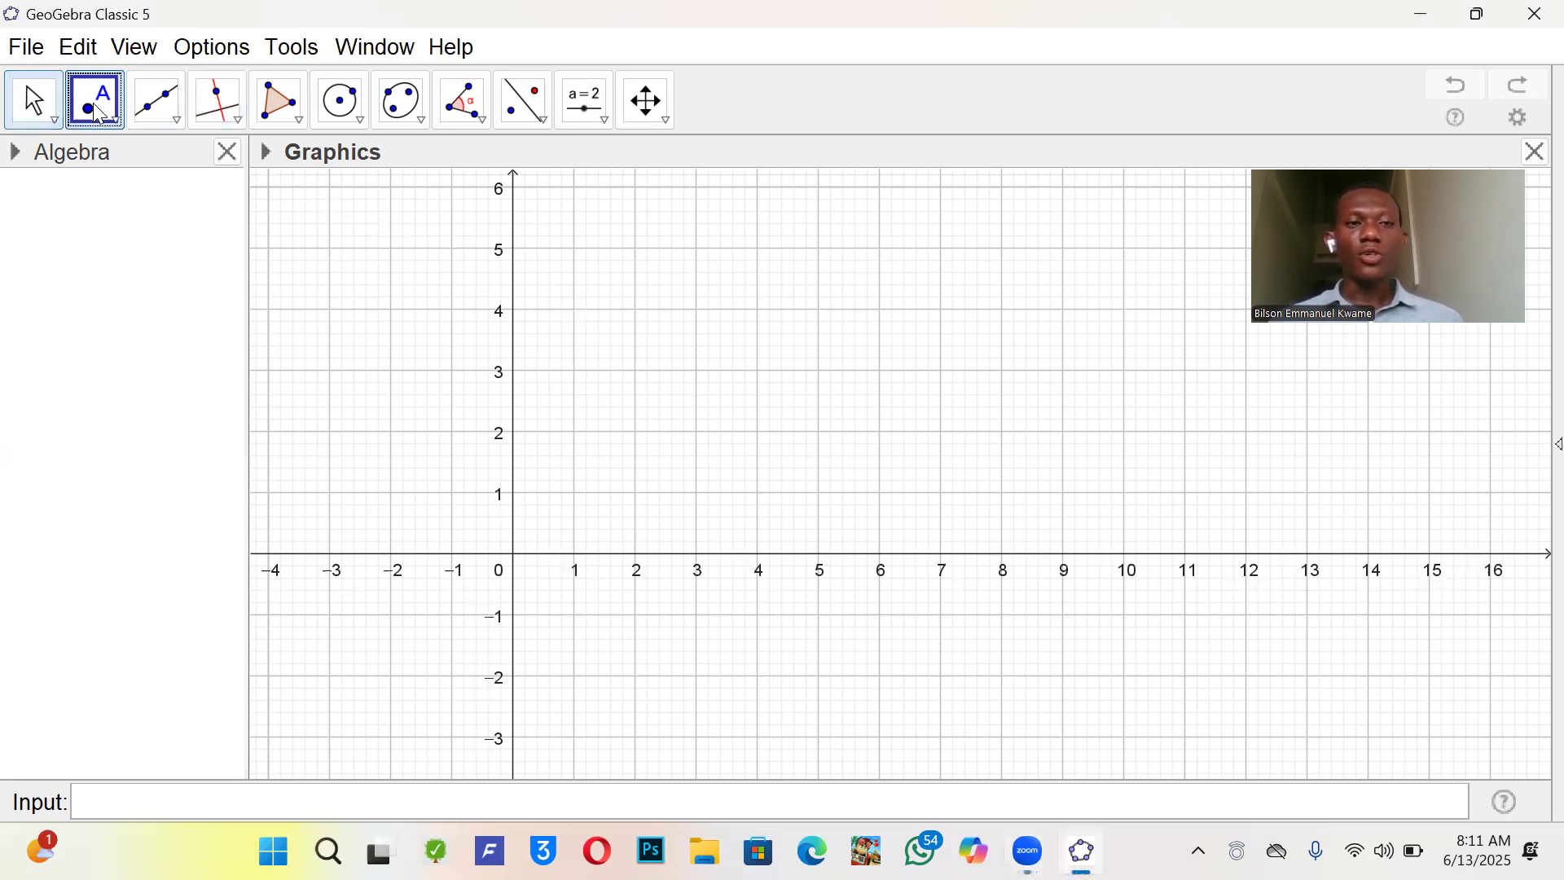
click(636, 431)
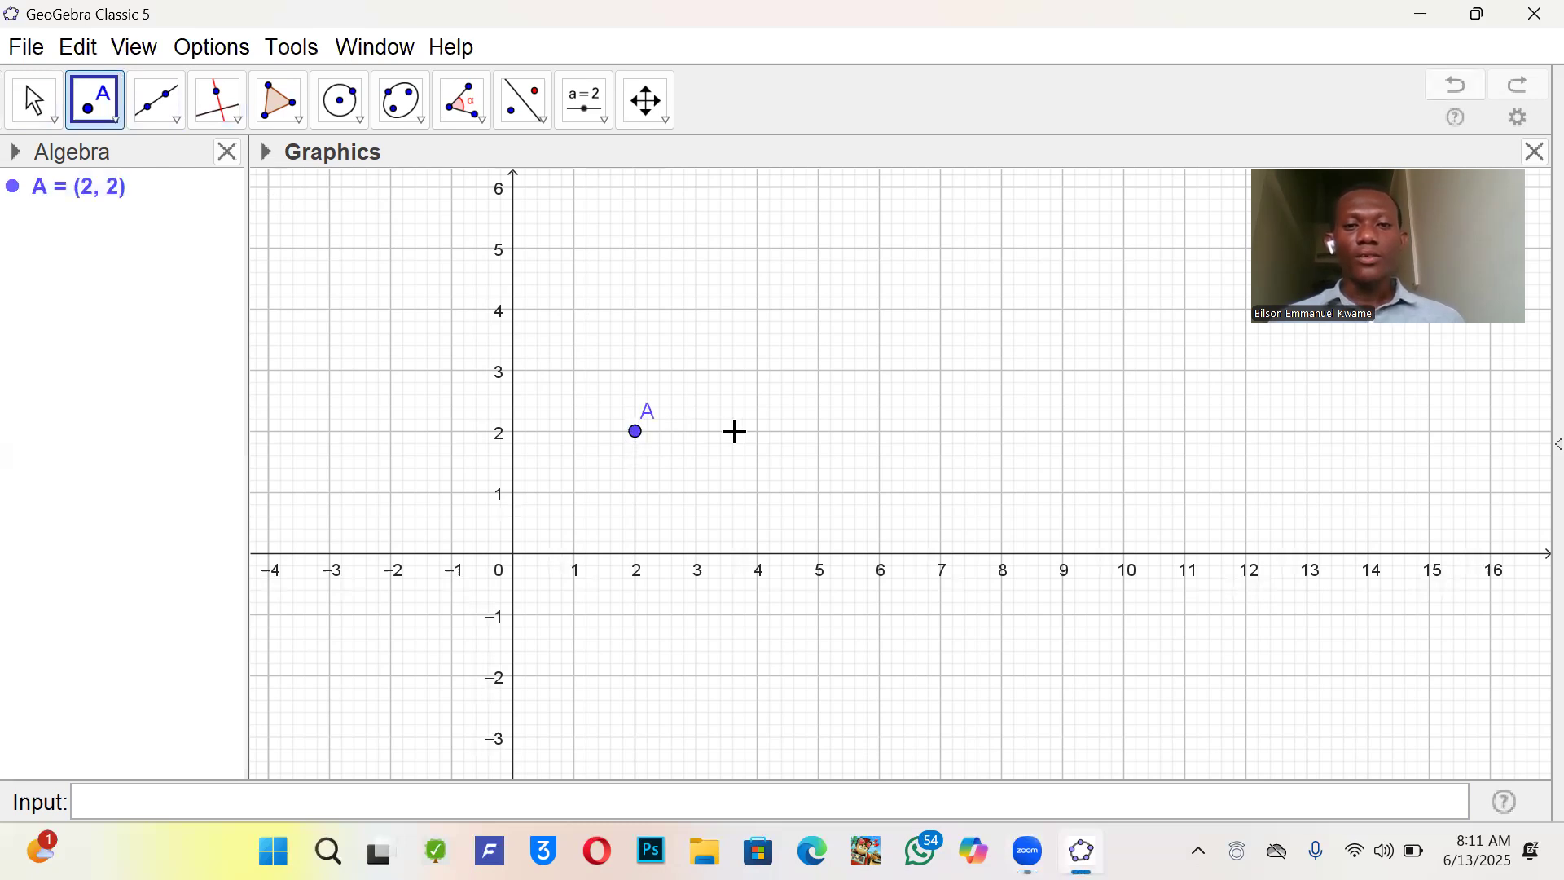
click(880, 431)
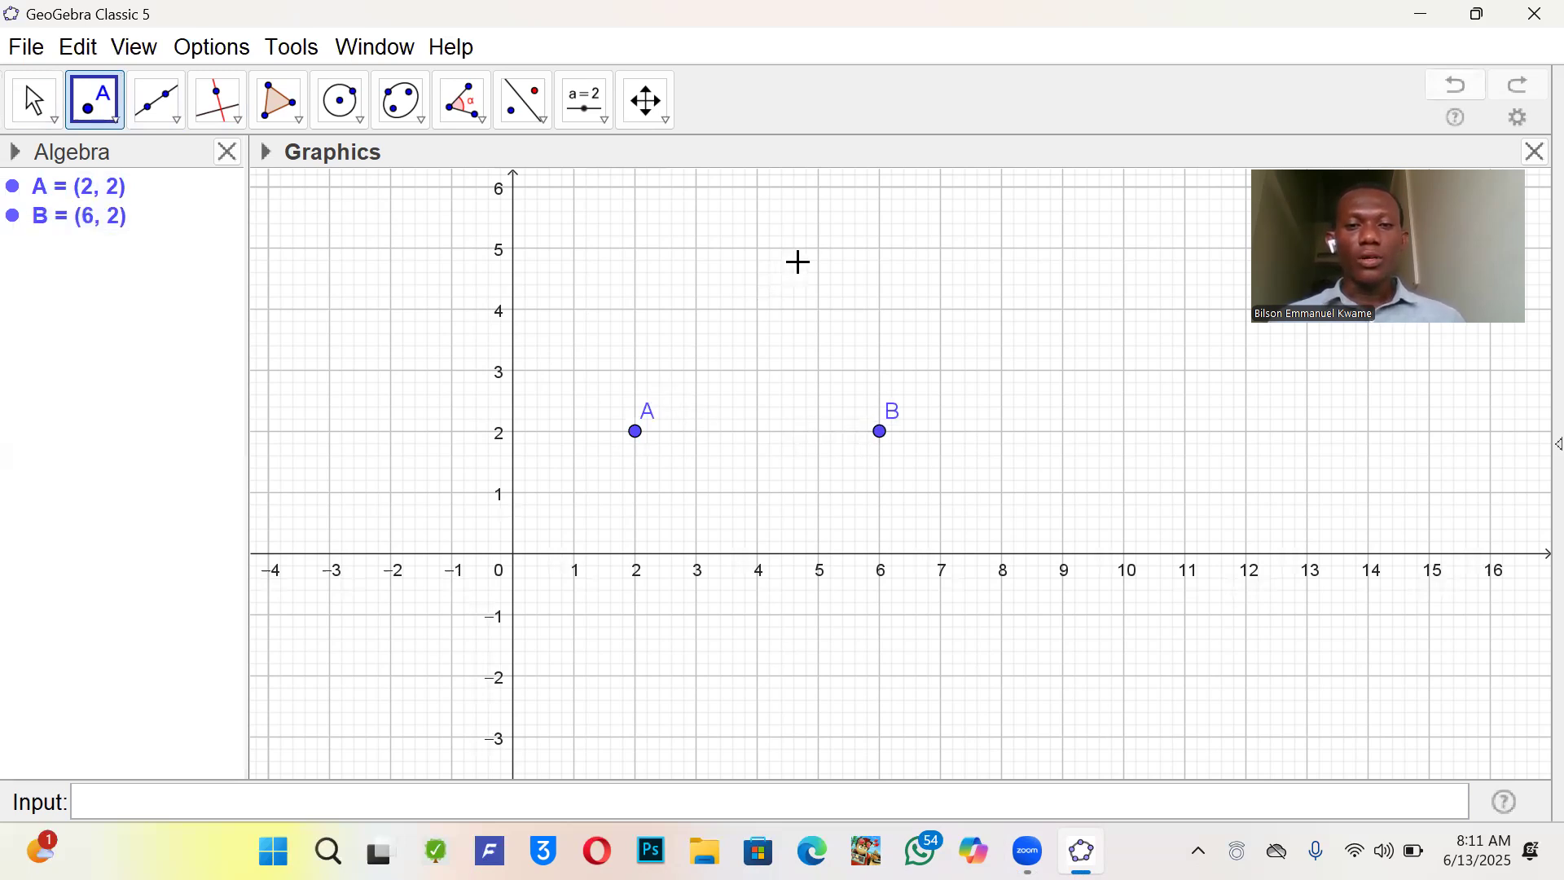
click(819, 248)
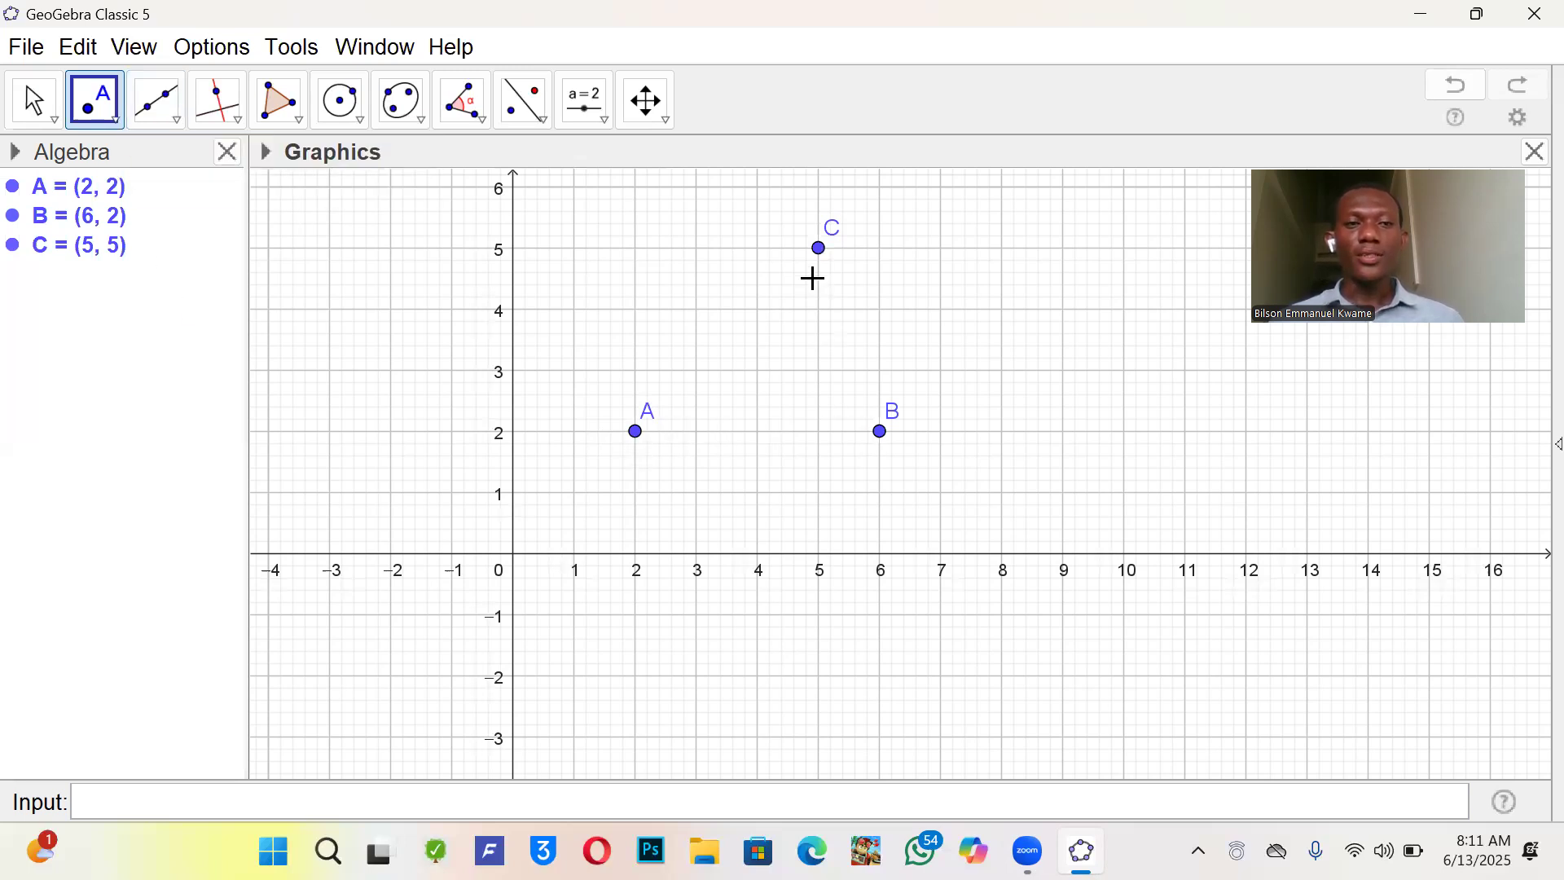
- Connect points A, B and C with three segments, drawing CA, AB and BC
click(156, 101)
click(158, 99)
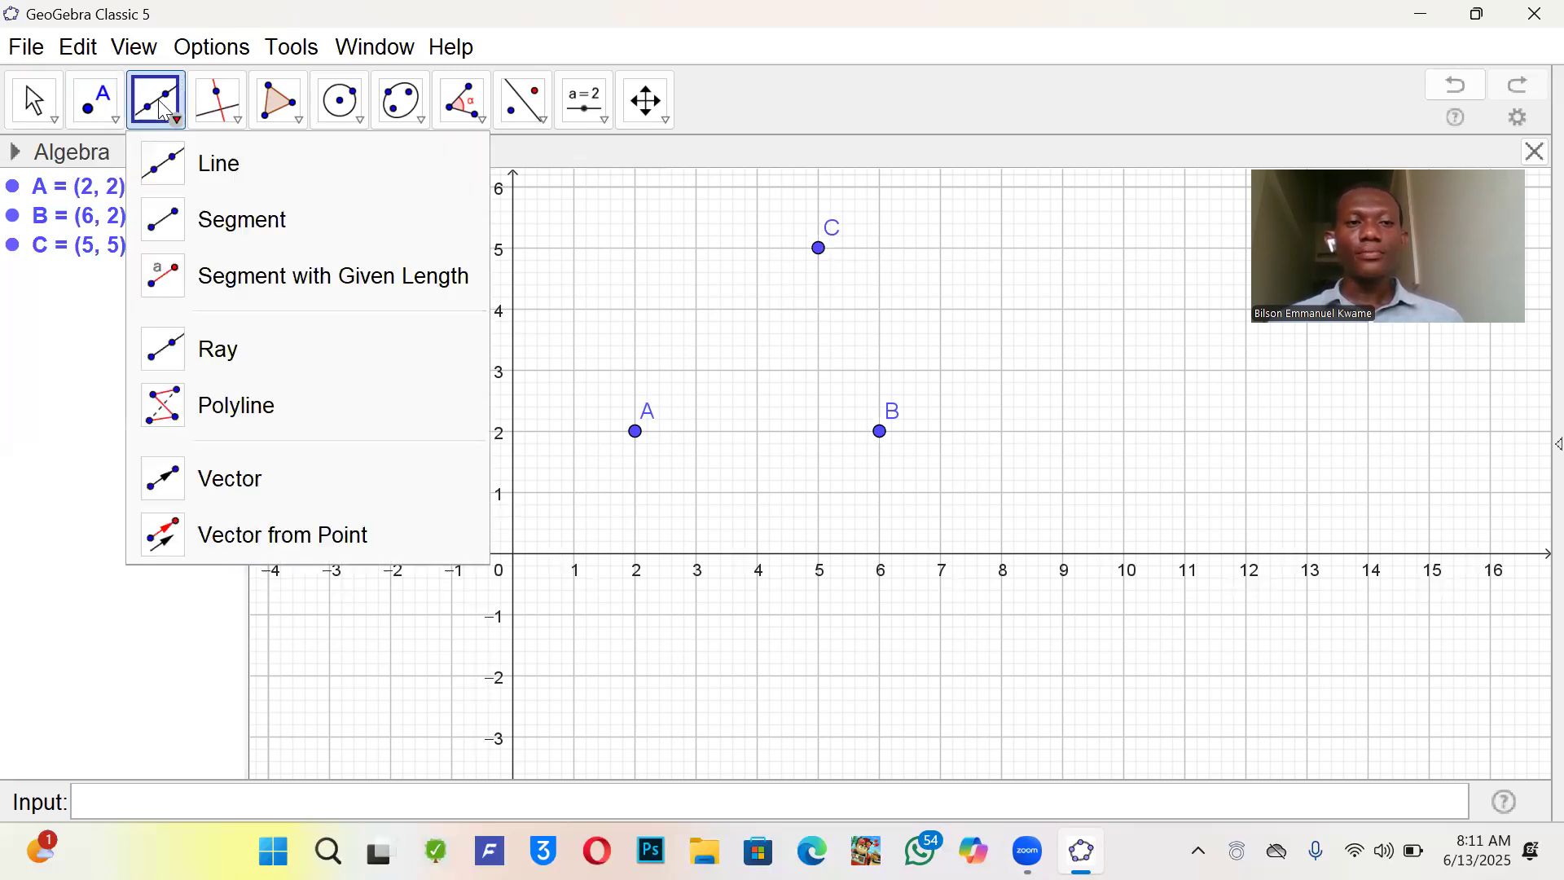
click(239, 218)
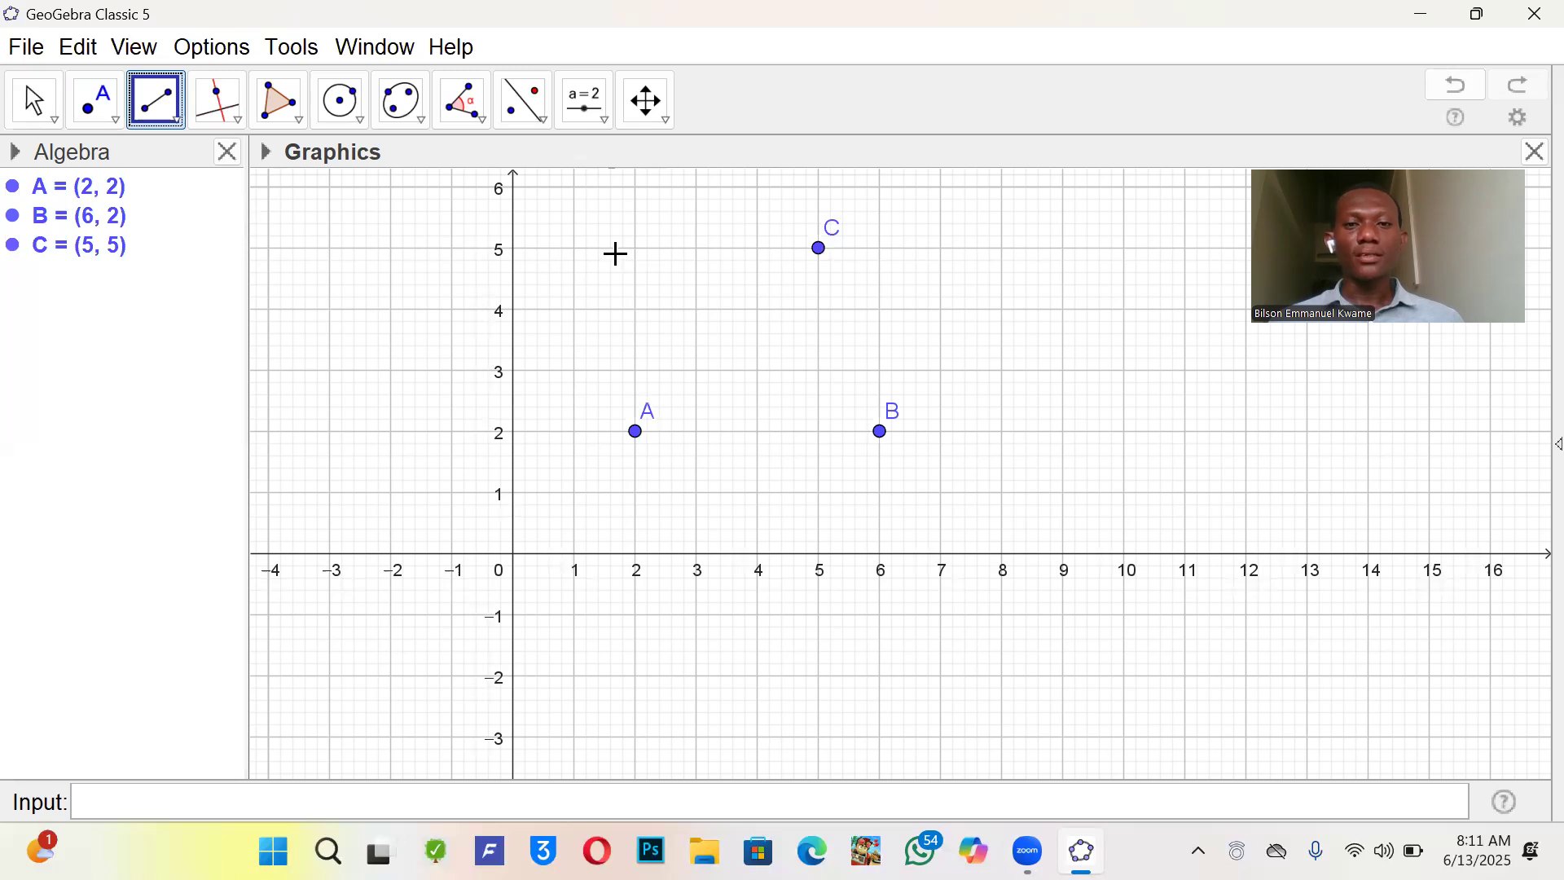
click(820, 248)
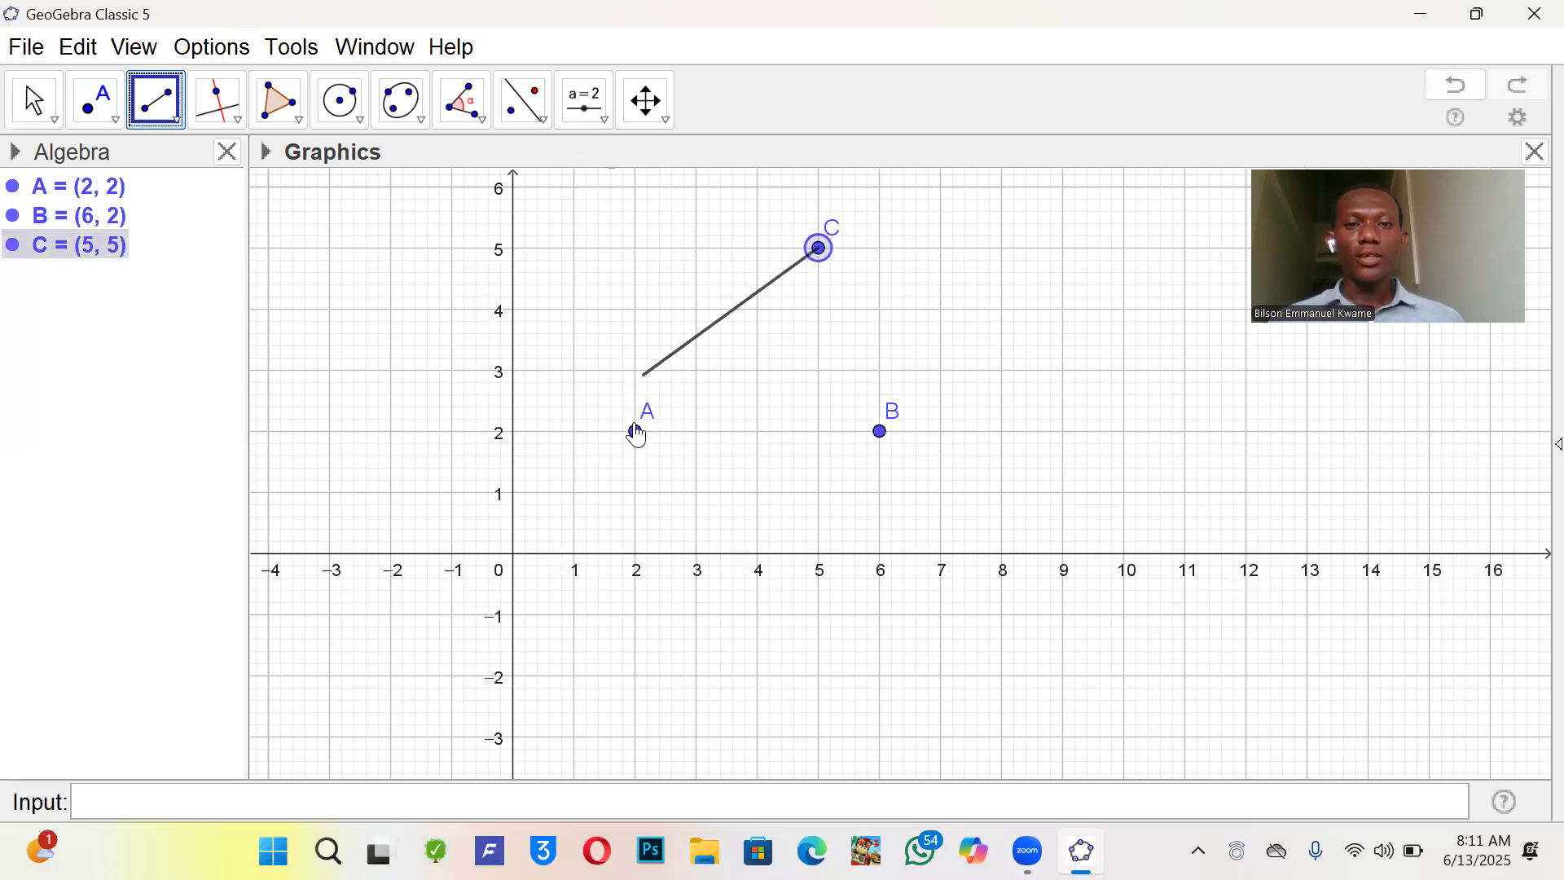
click(637, 431)
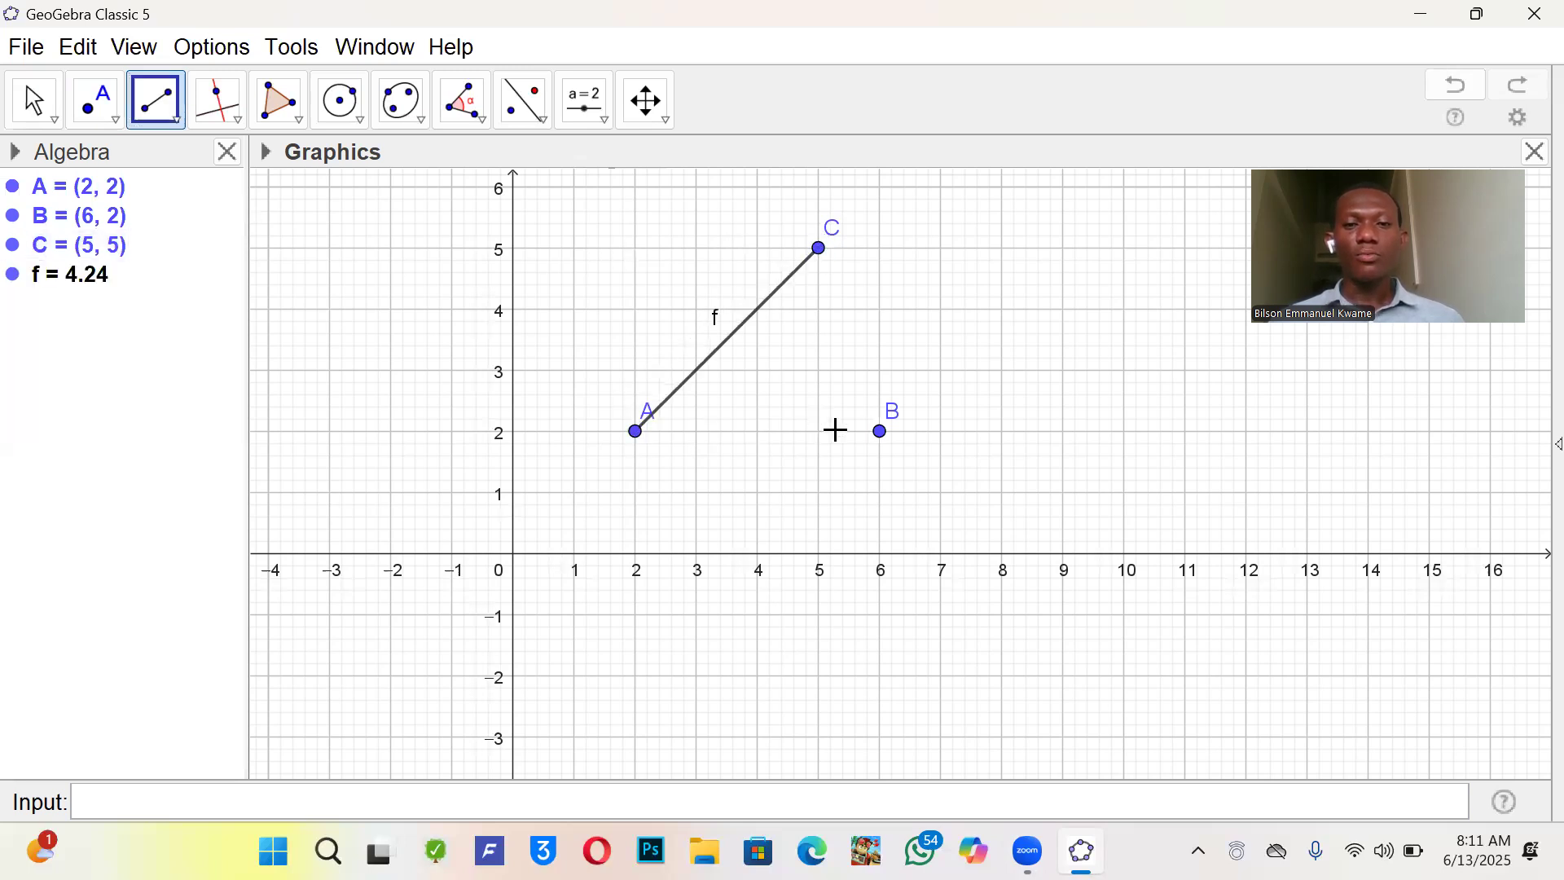
click(638, 435)
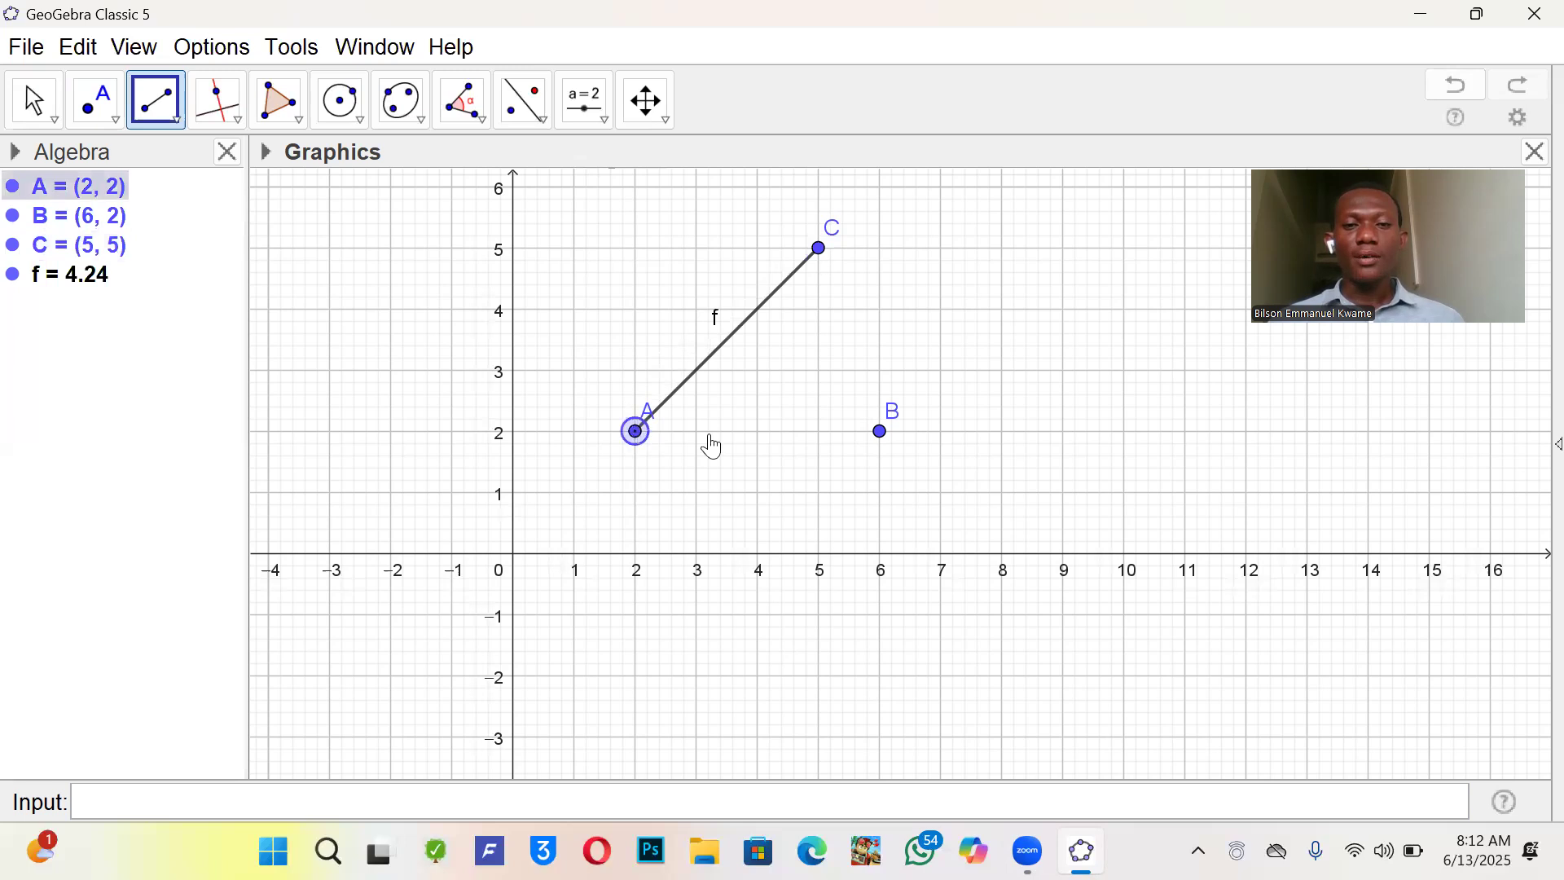
click(881, 435)
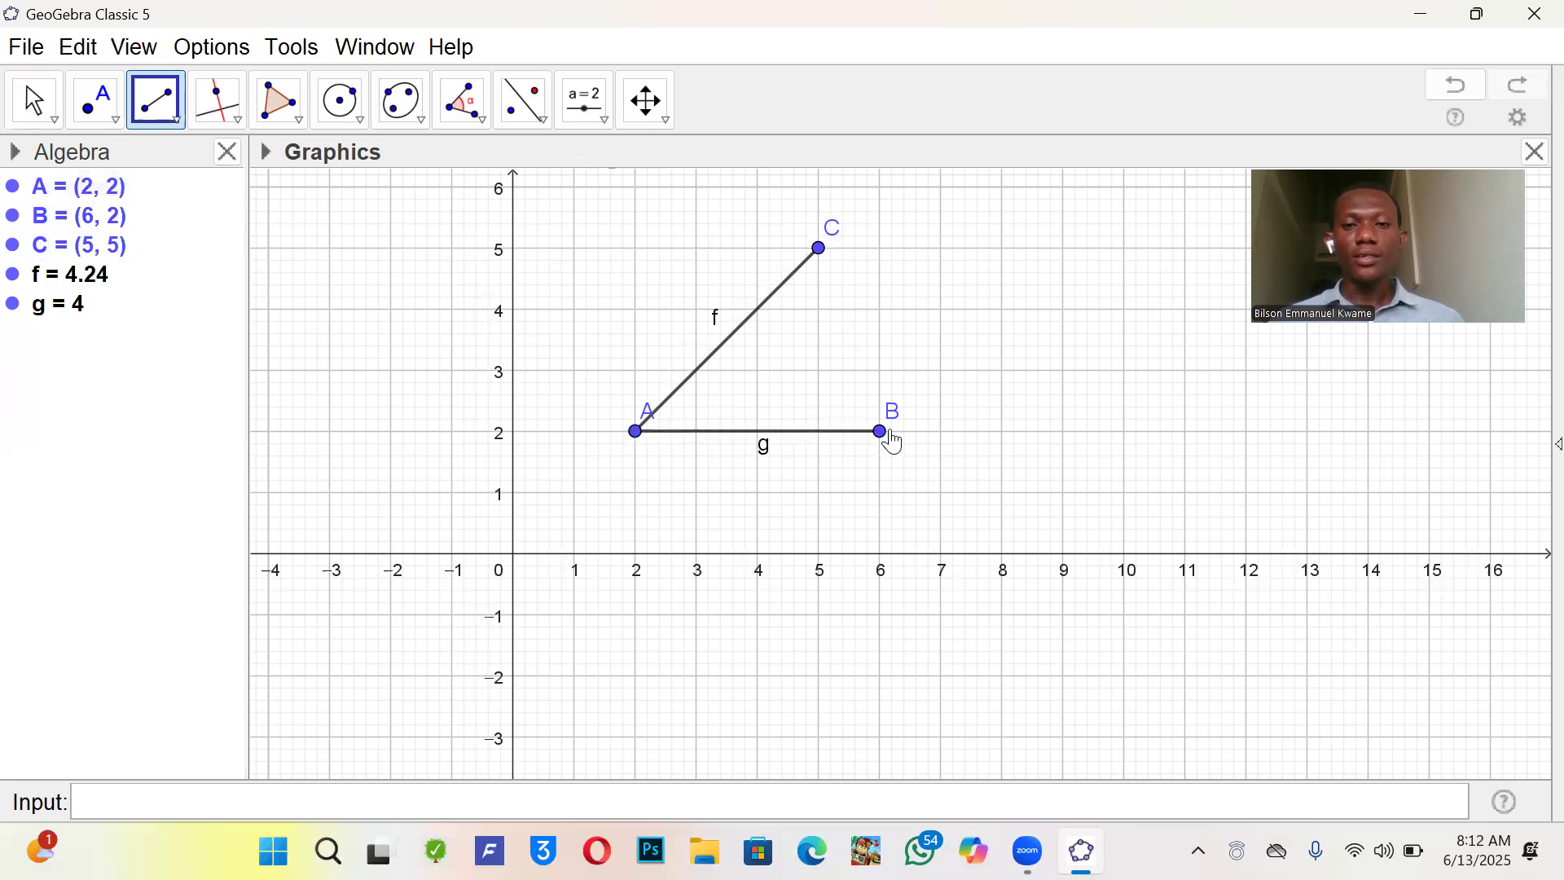
click(881, 429)
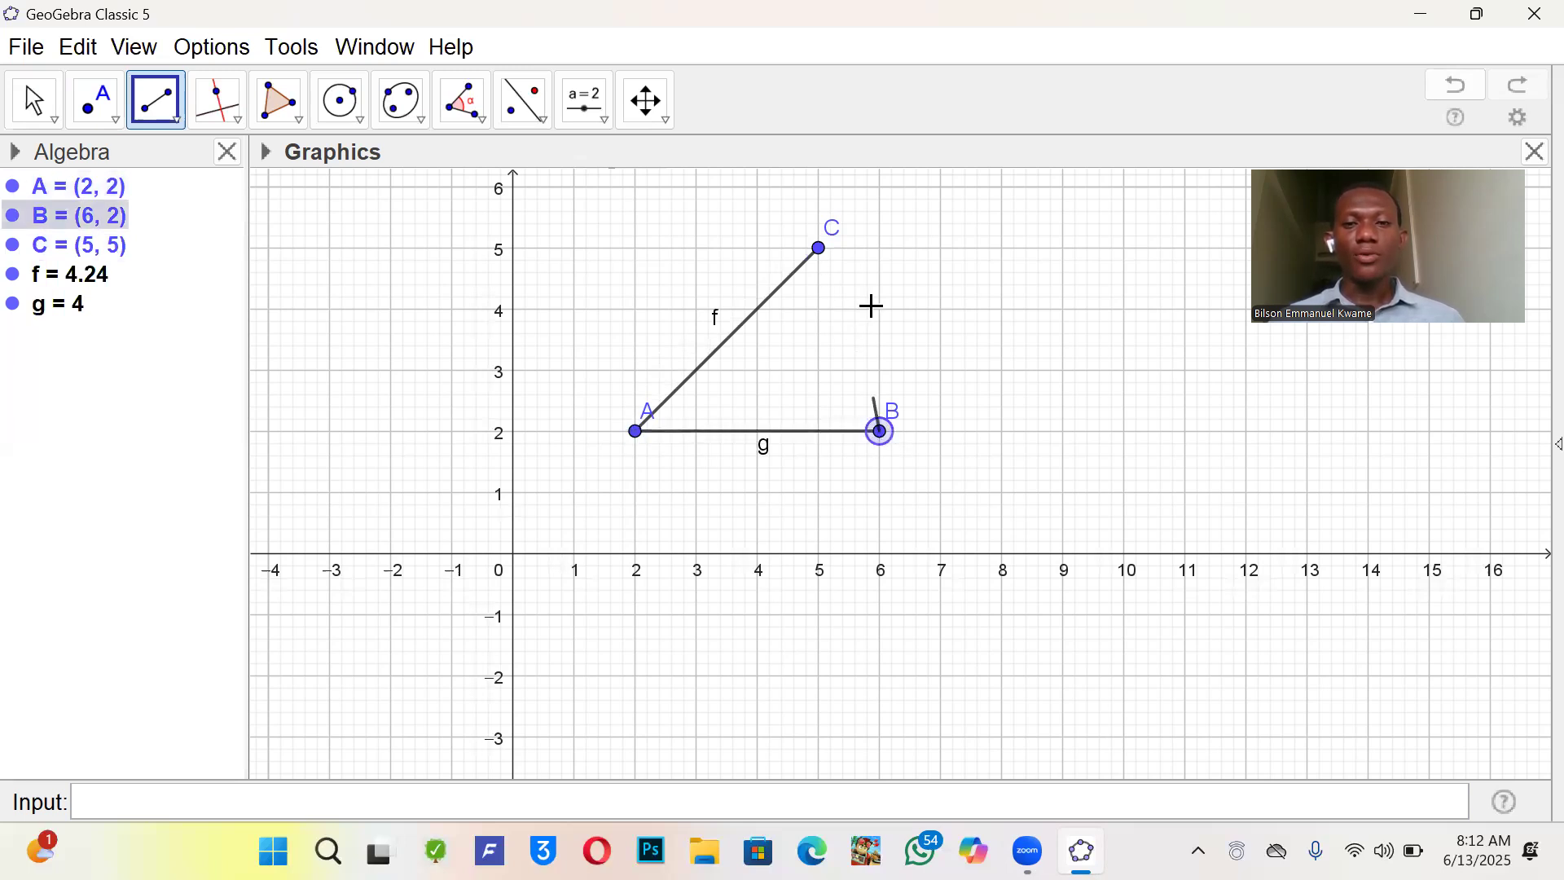
click(818, 250)
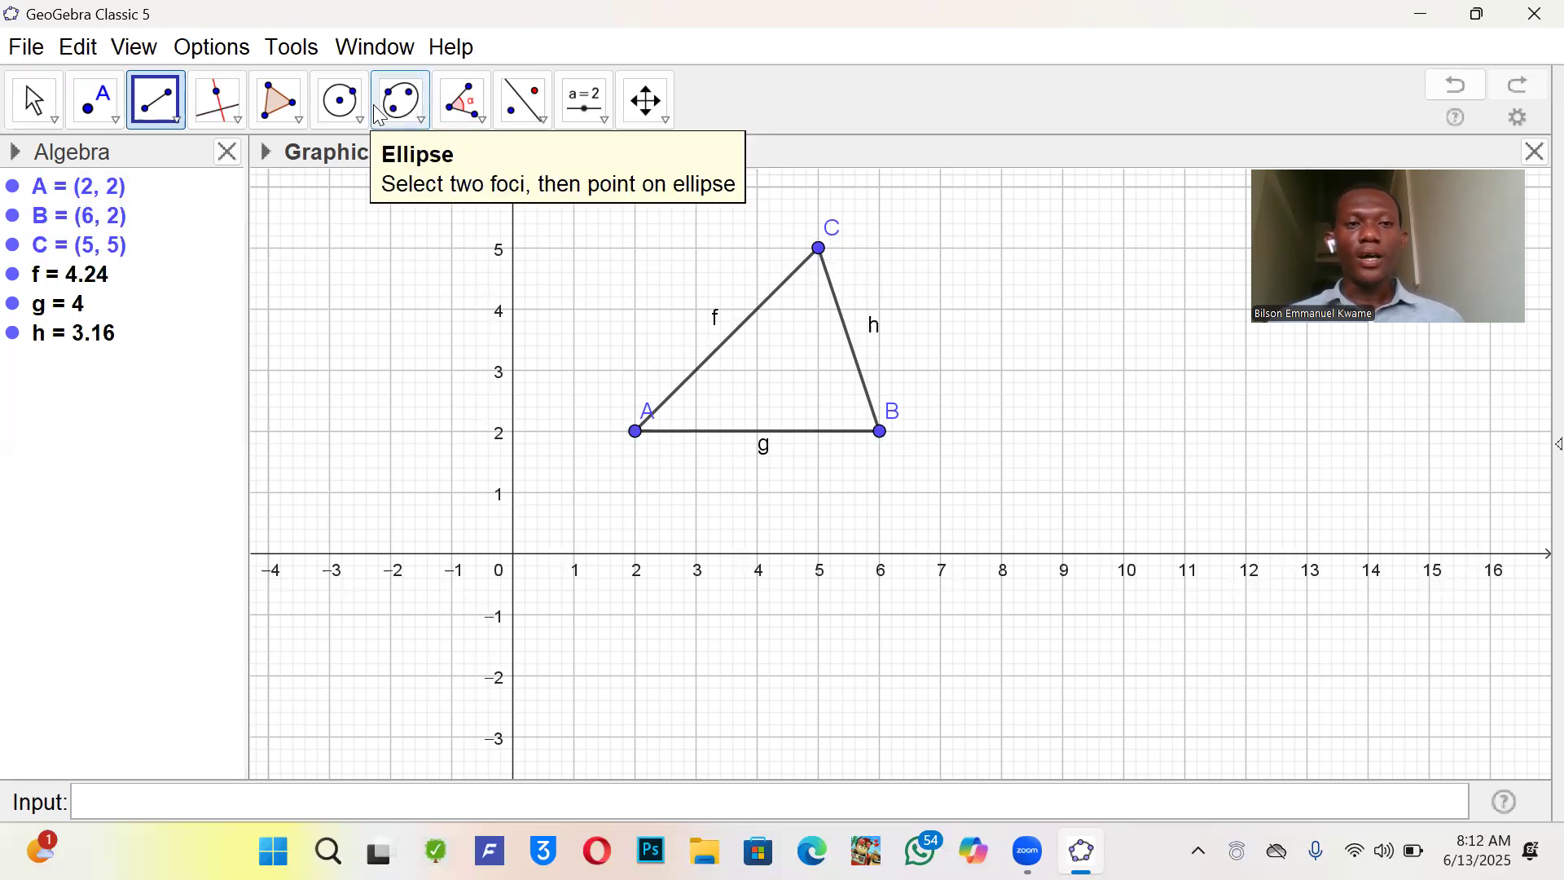
- Create a filled polygon through vertices C, A and B, closing it at C
click(280, 102)
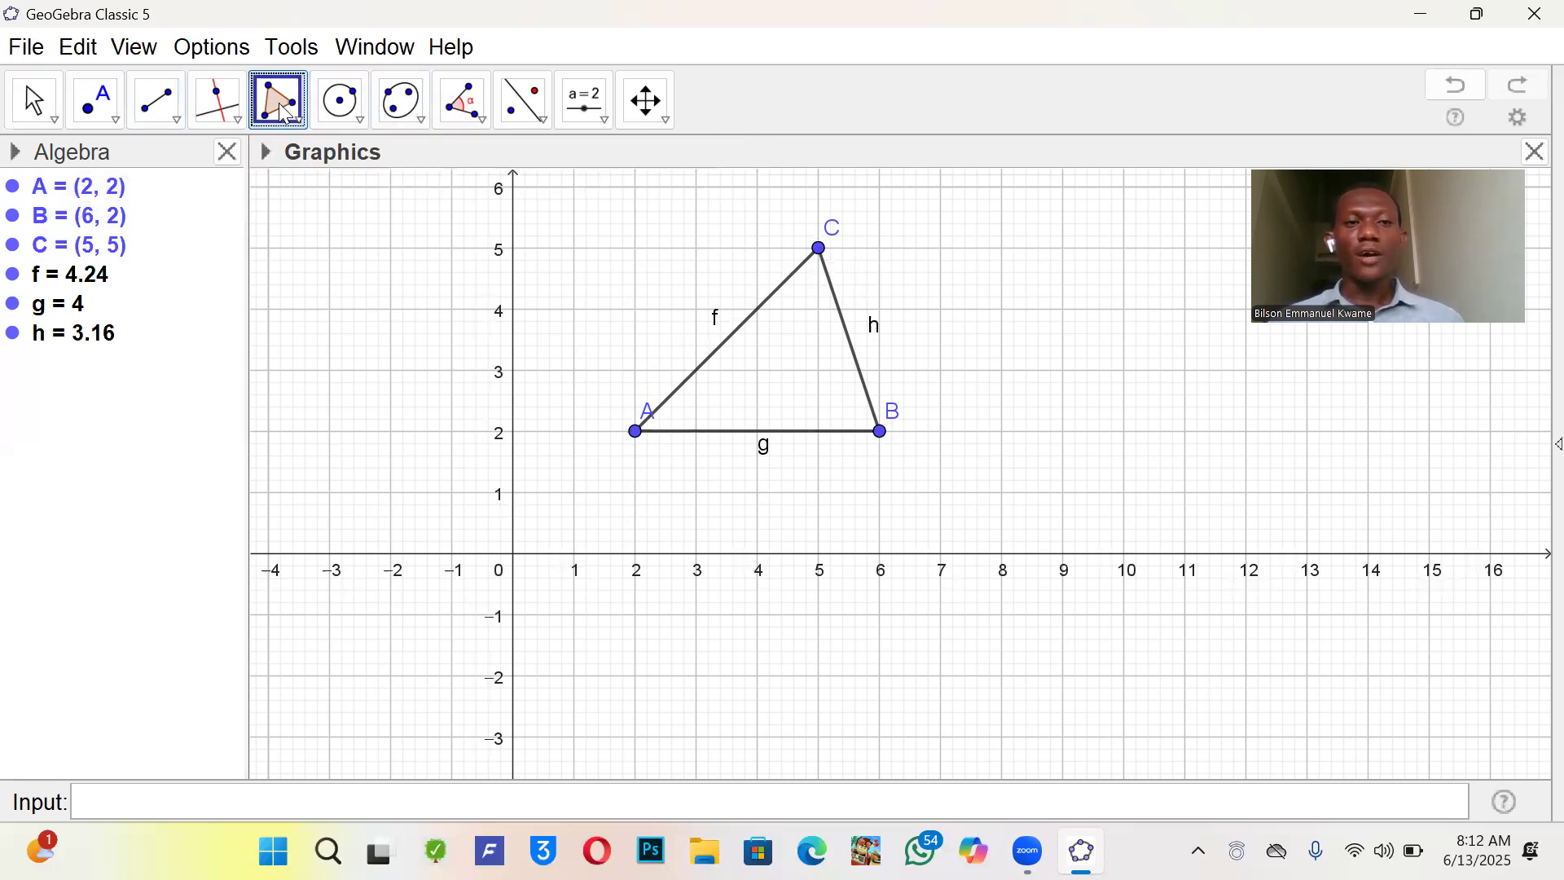
click(283, 111)
click(330, 168)
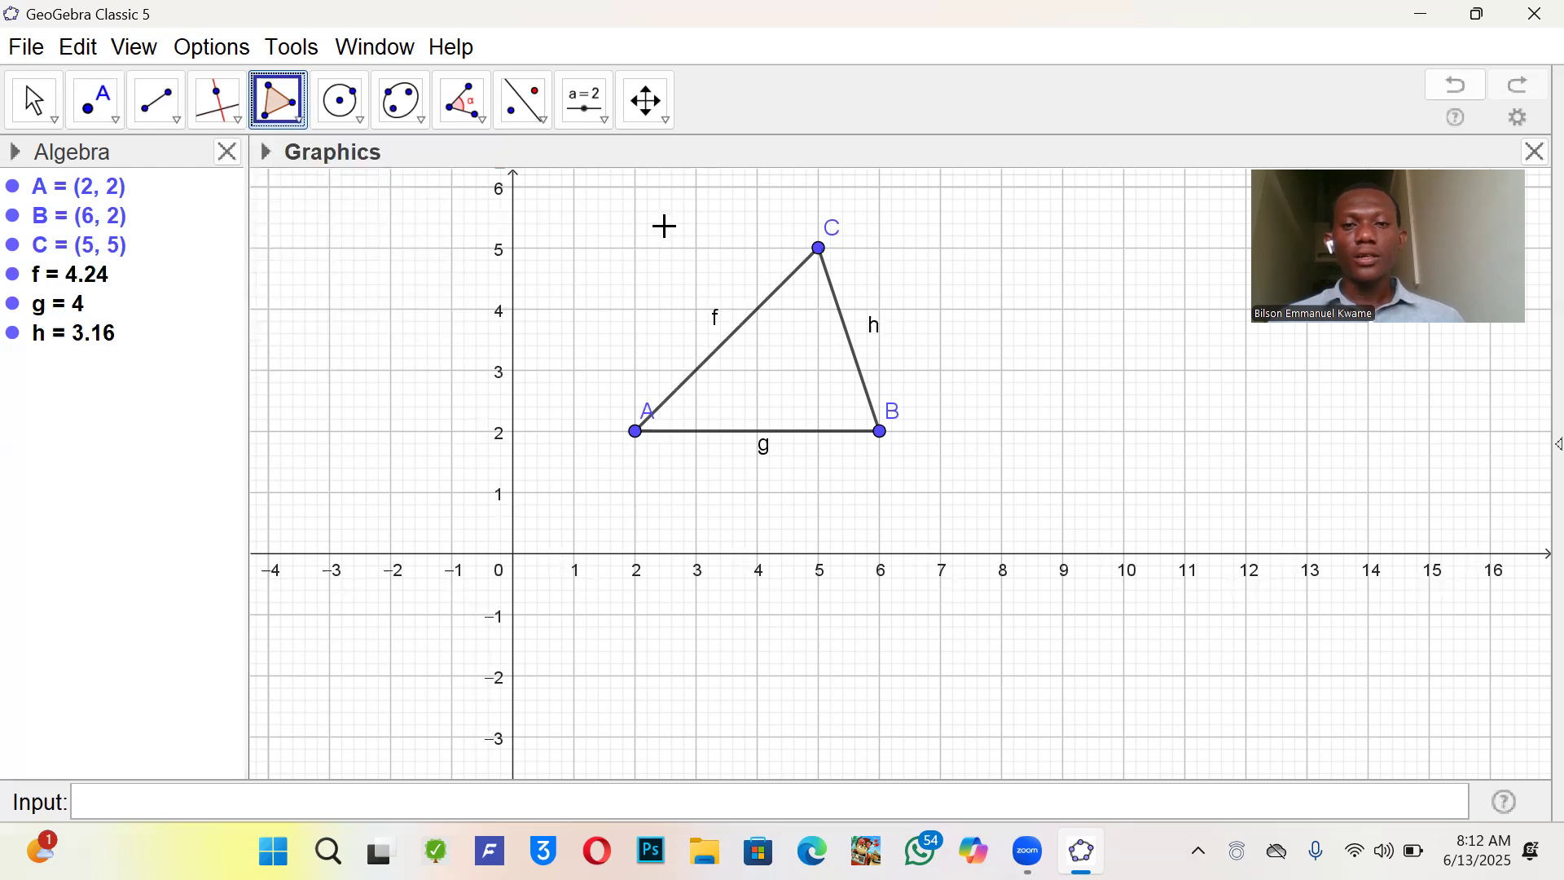
click(819, 248)
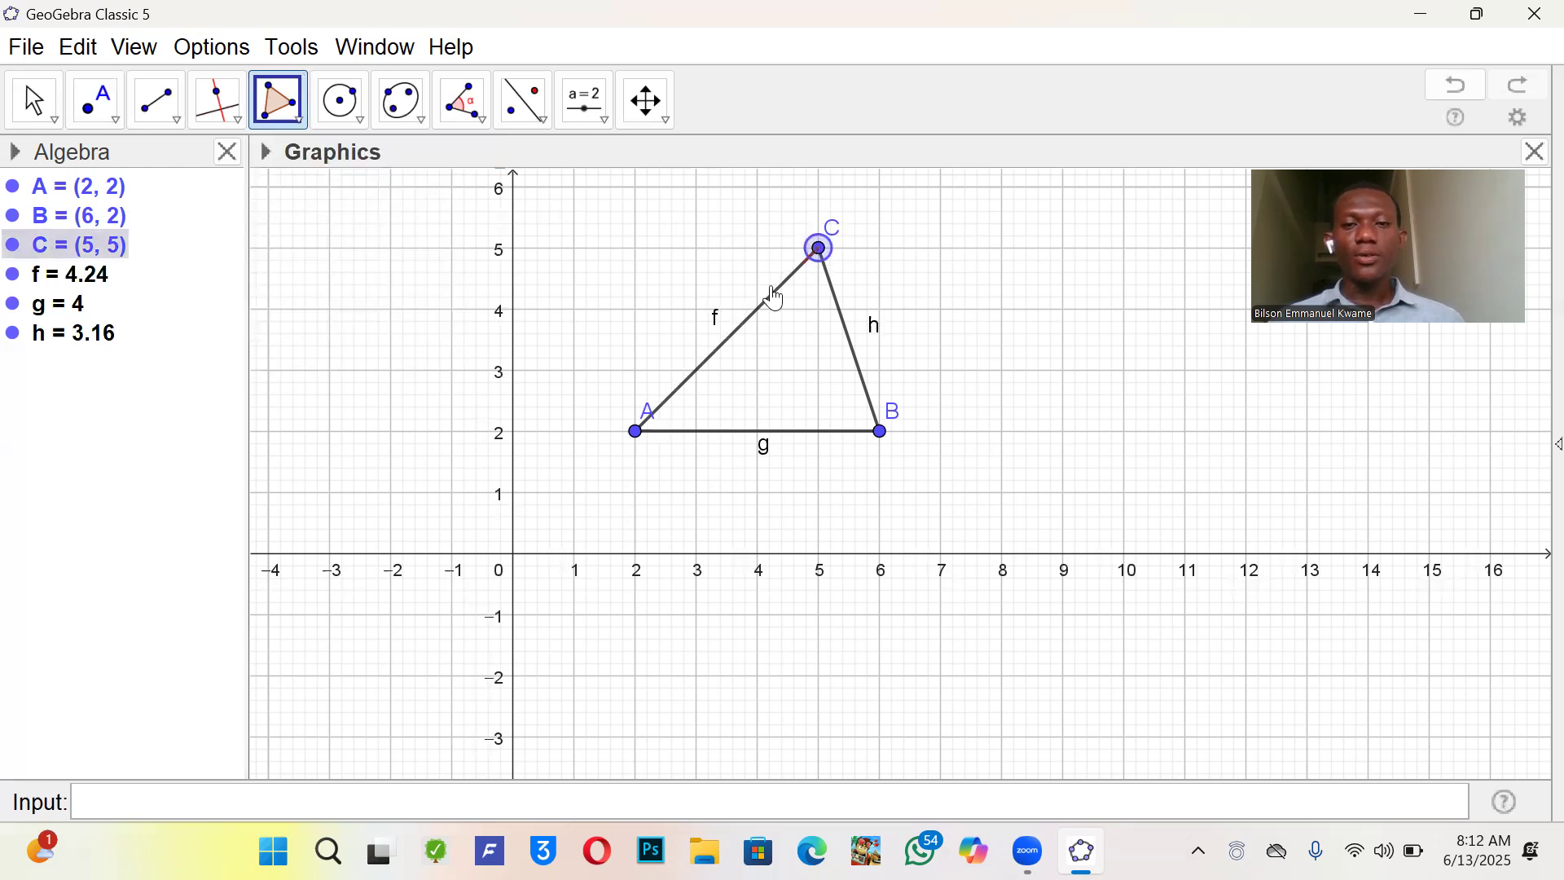
click(638, 432)
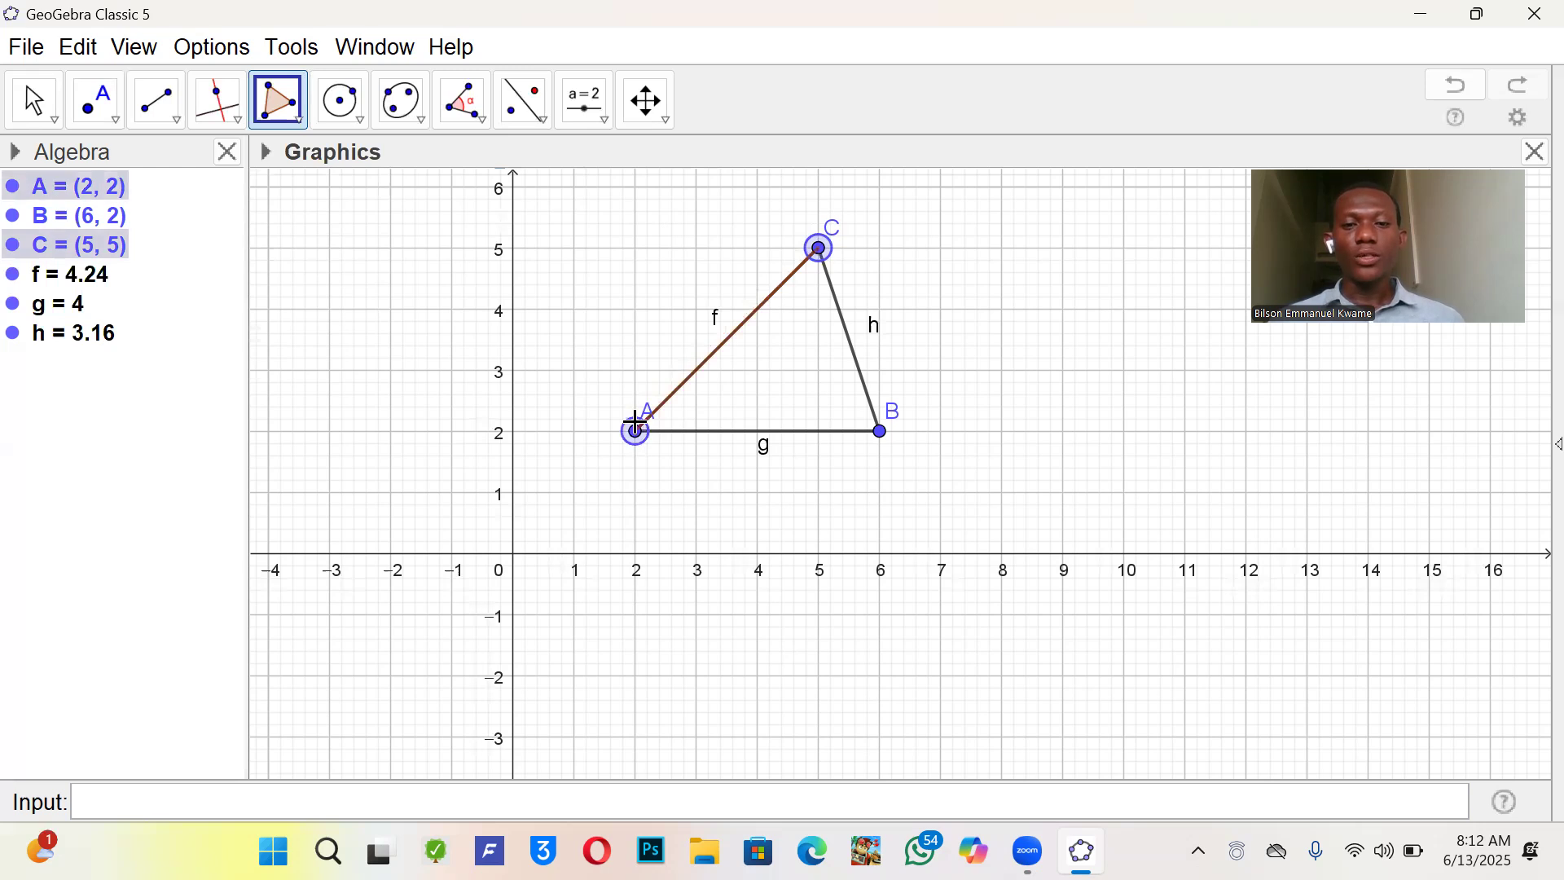
click(880, 431)
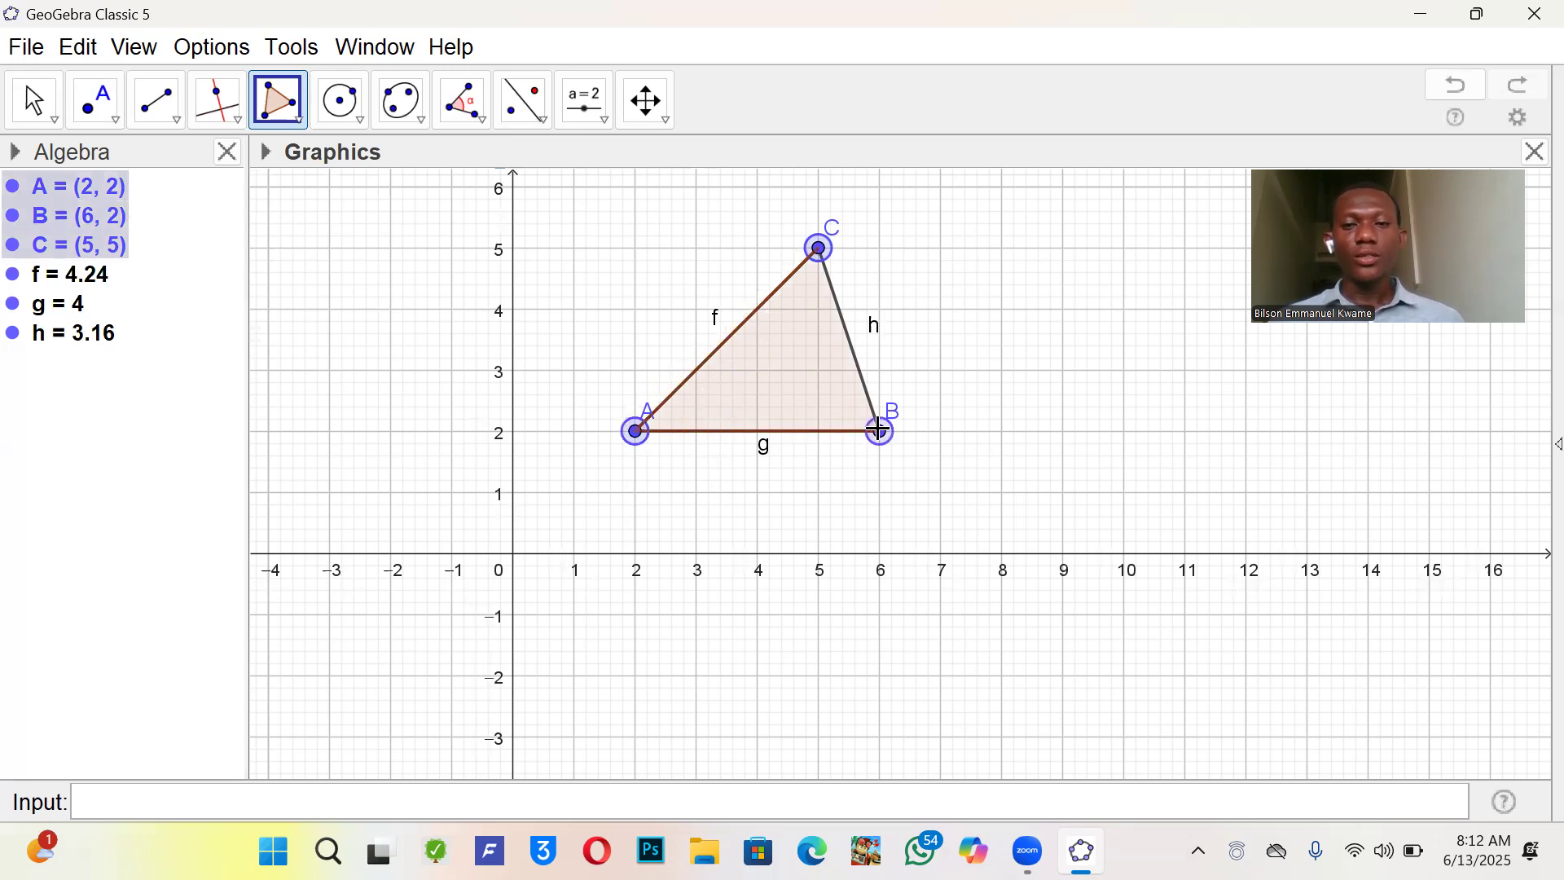
click(819, 251)
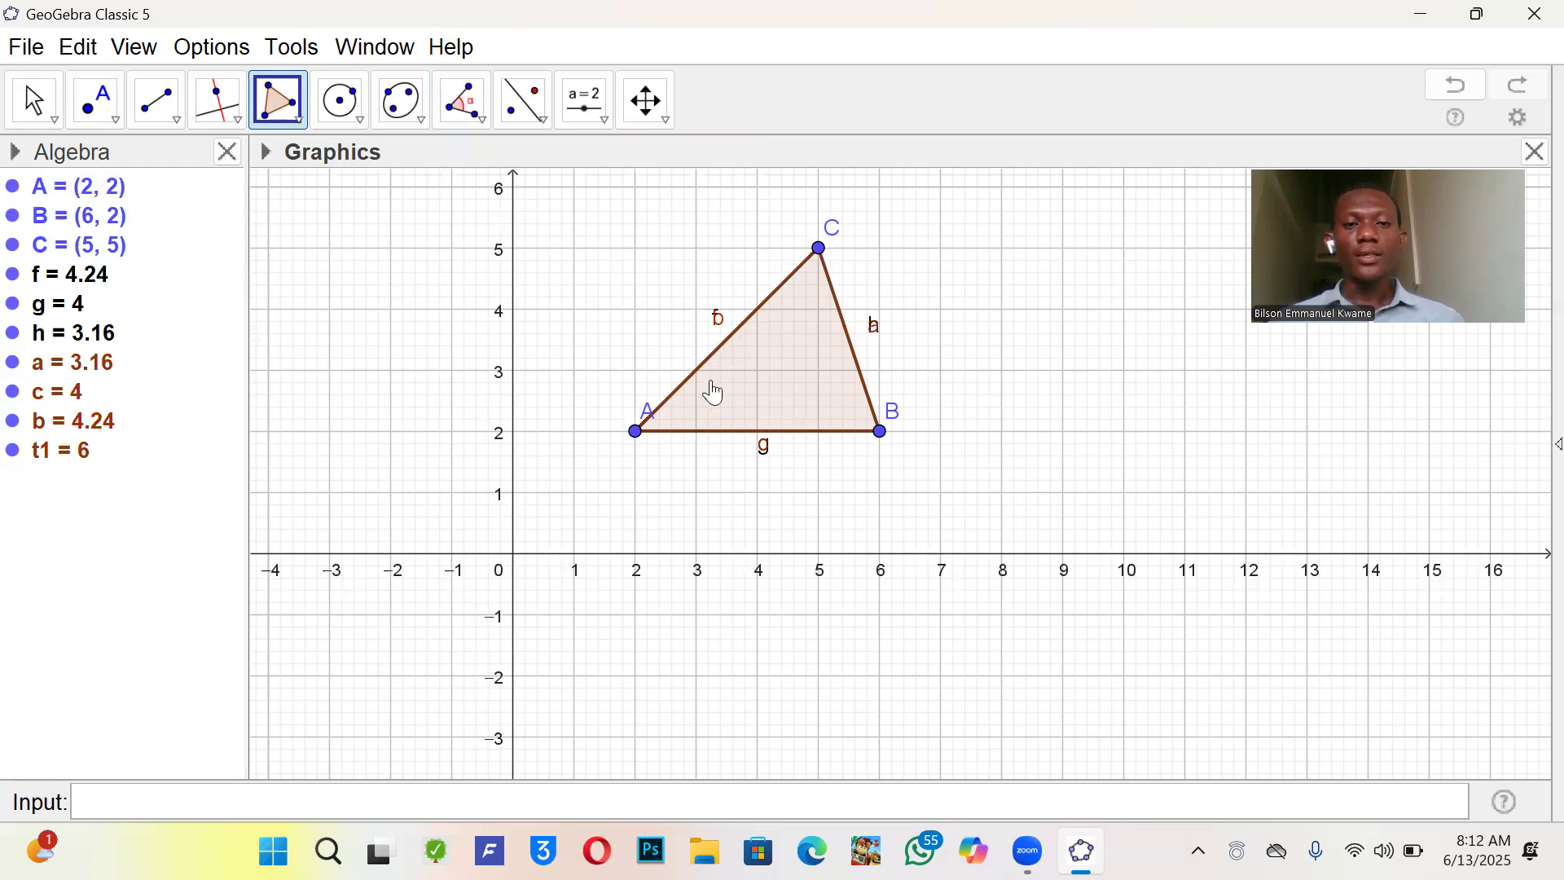
- Mark the triangle's interior angles at vertices A and C with the Angle tool
click(466, 105)
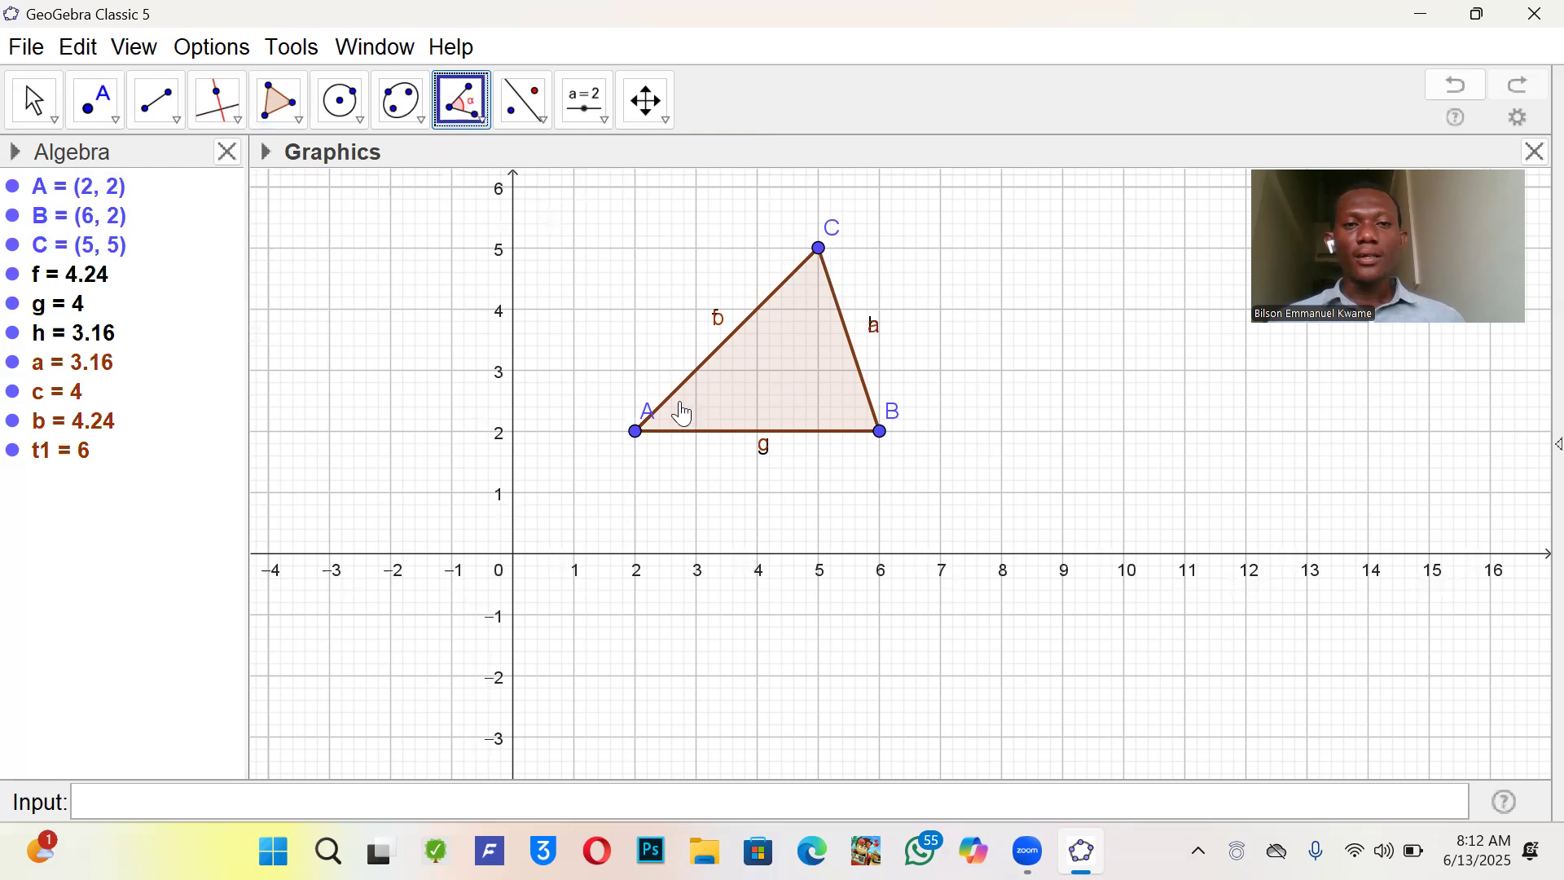
click(880, 432)
click(636, 431)
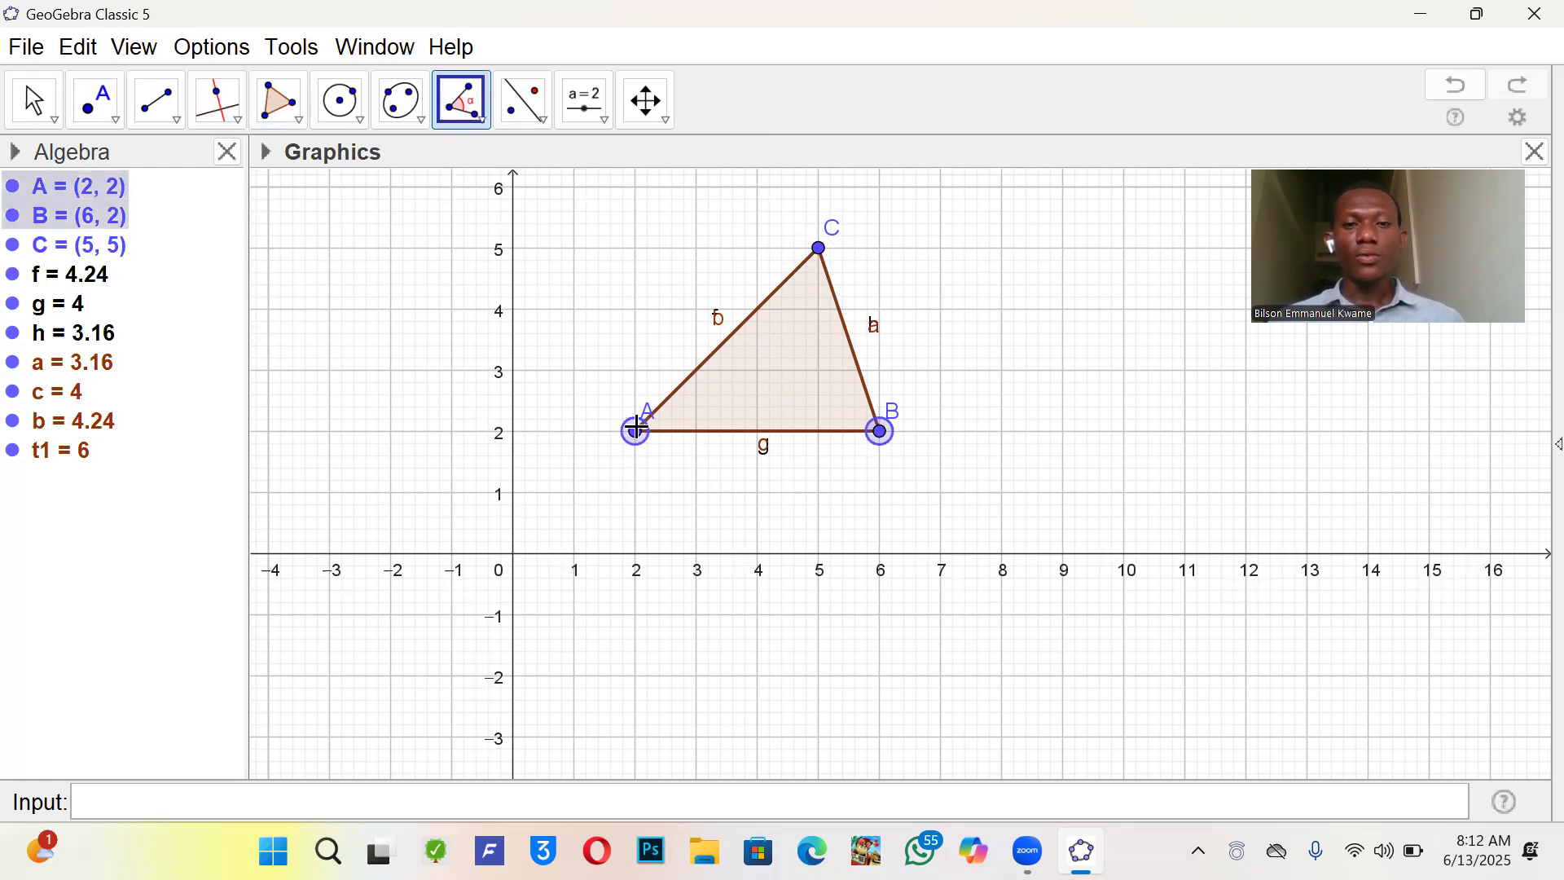
click(820, 249)
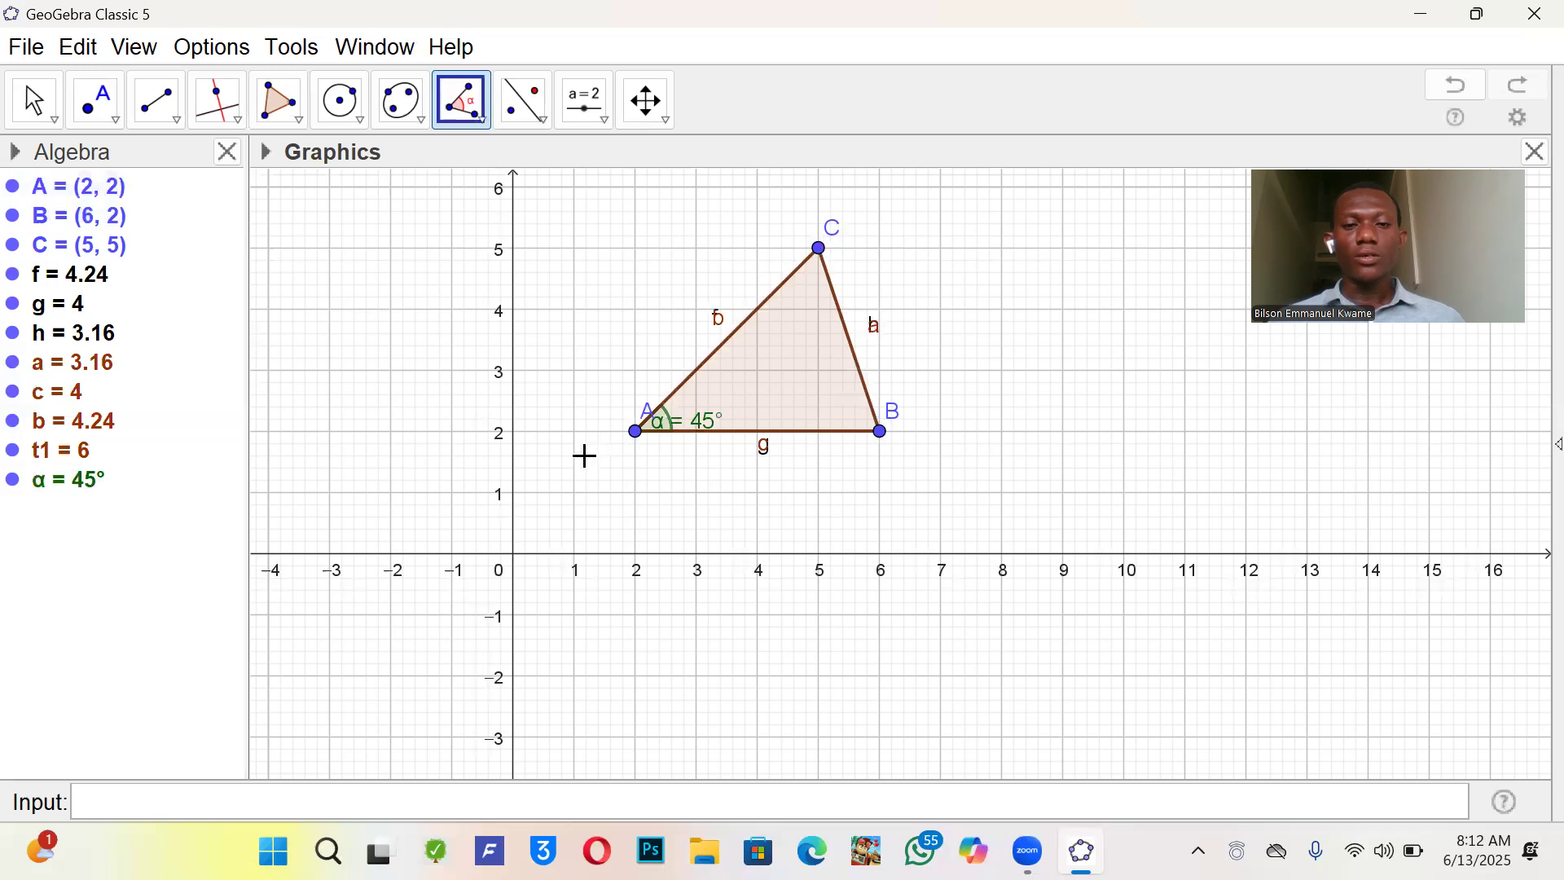
click(636, 431)
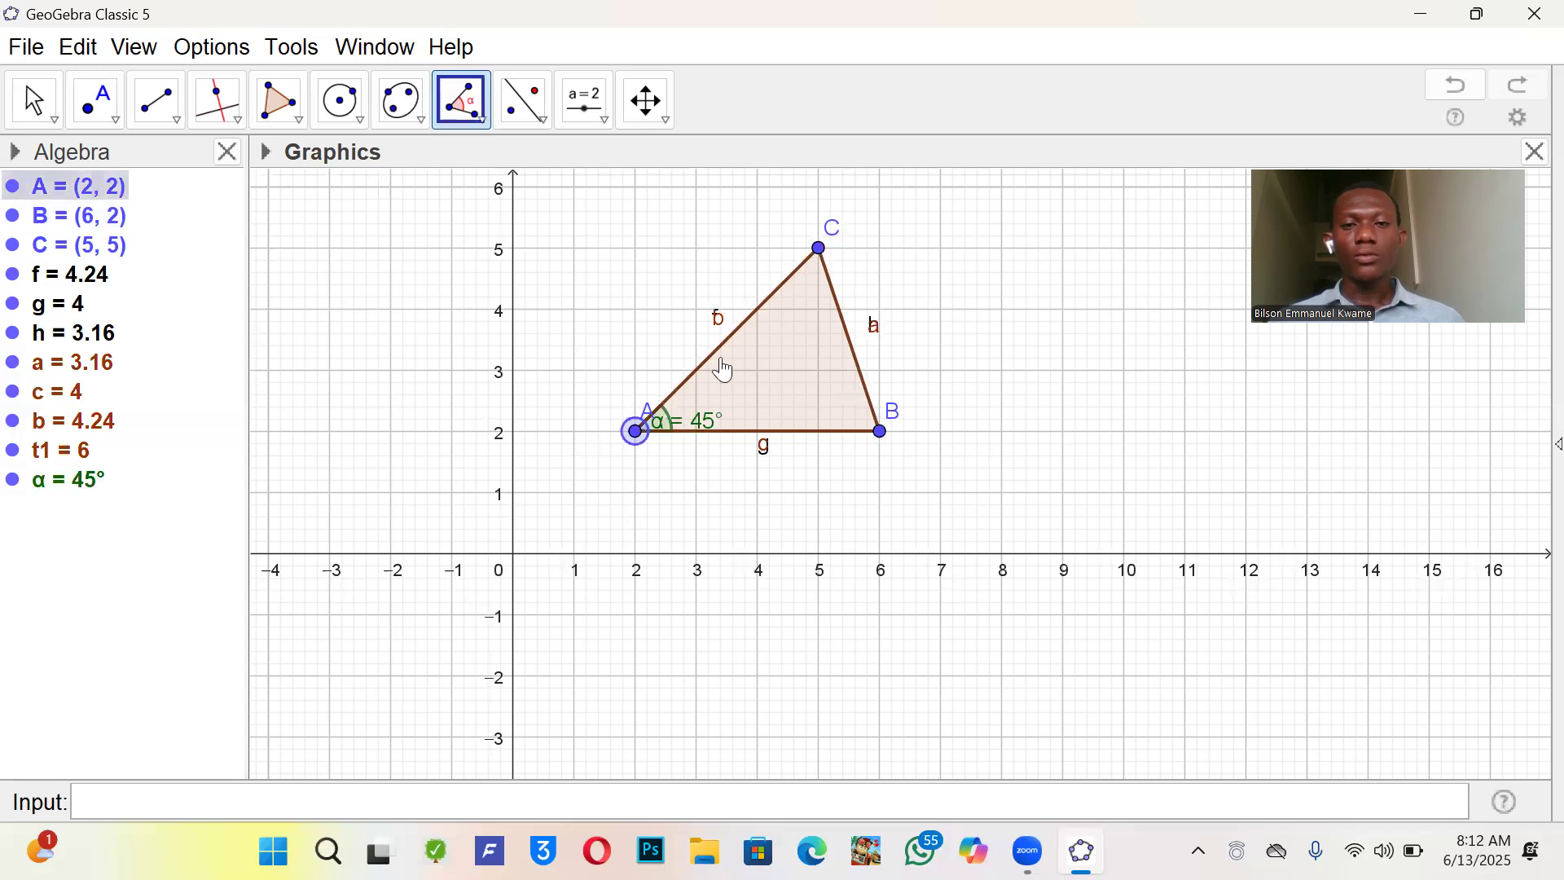
click(819, 249)
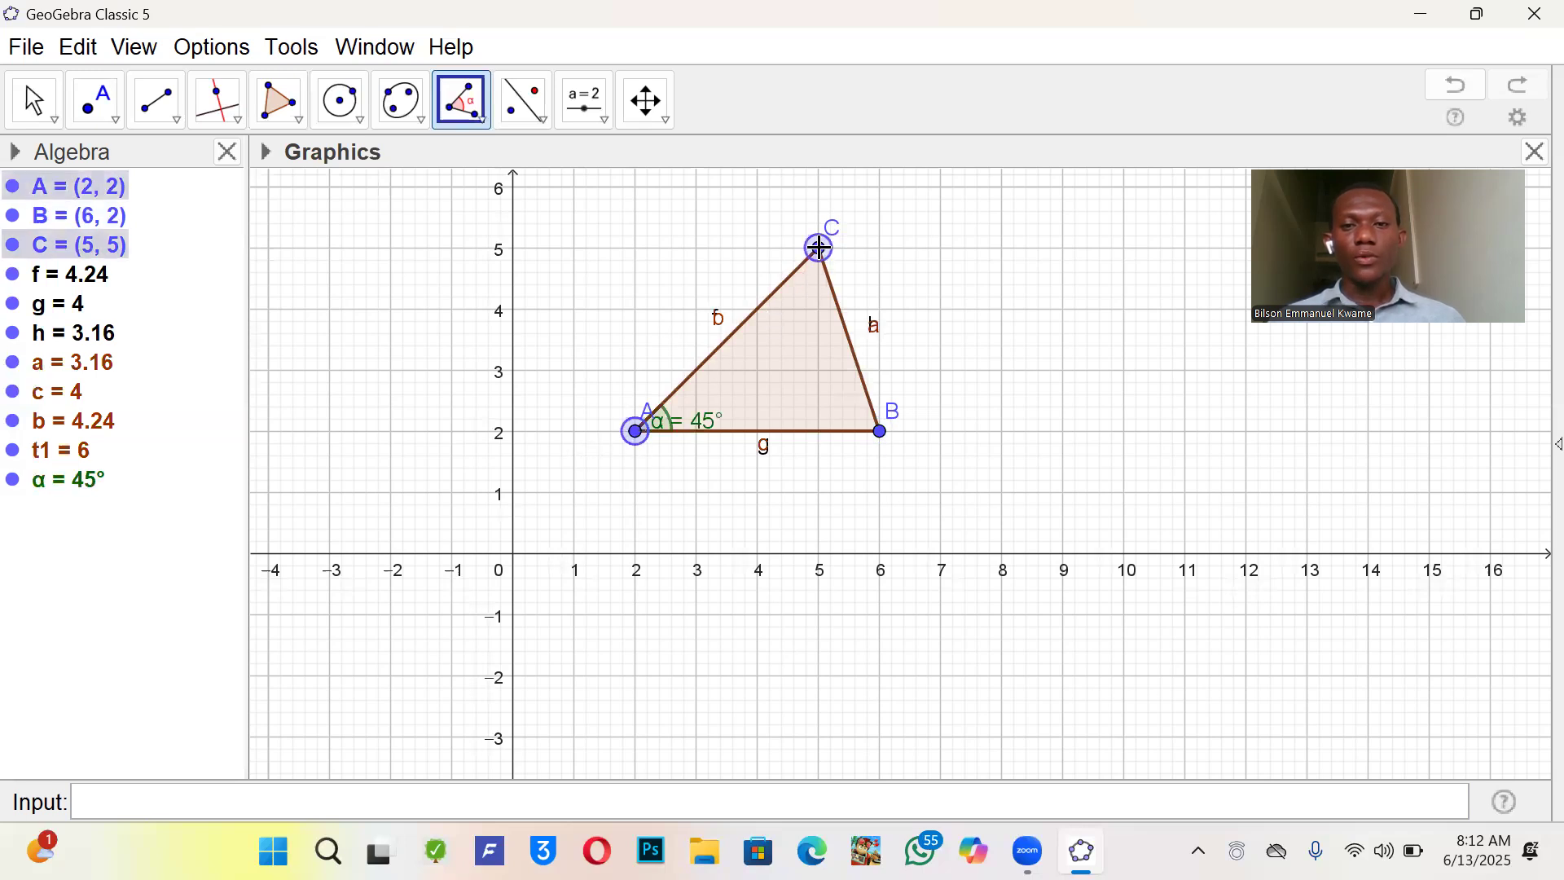
click(880, 432)
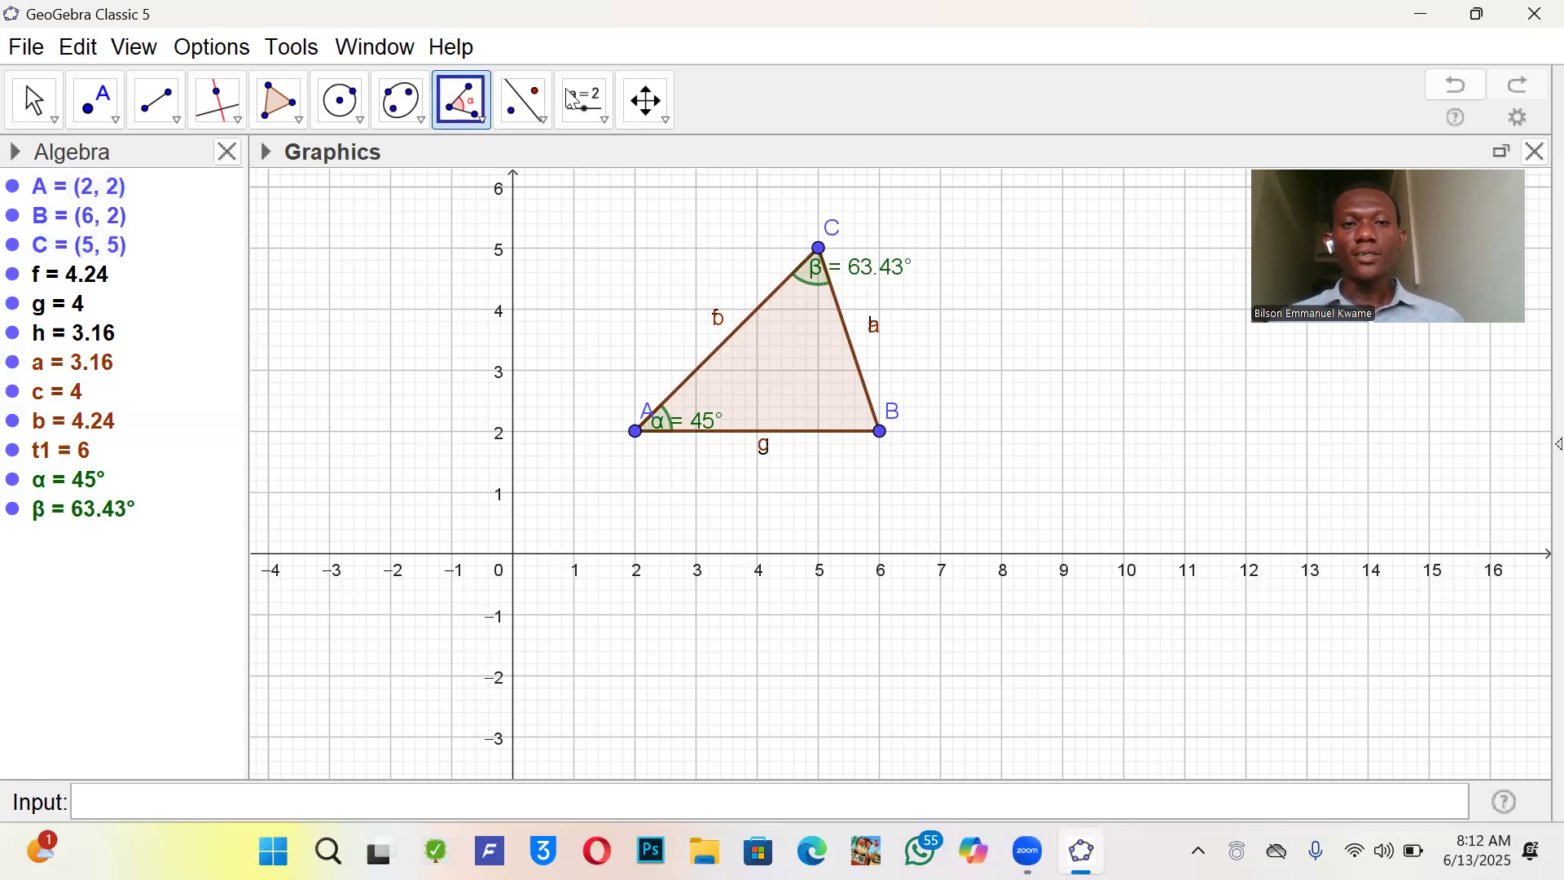
- Mark the triangle's interior angle at vertex B, using points C, B and A in that order
click(465, 110)
click(462, 105)
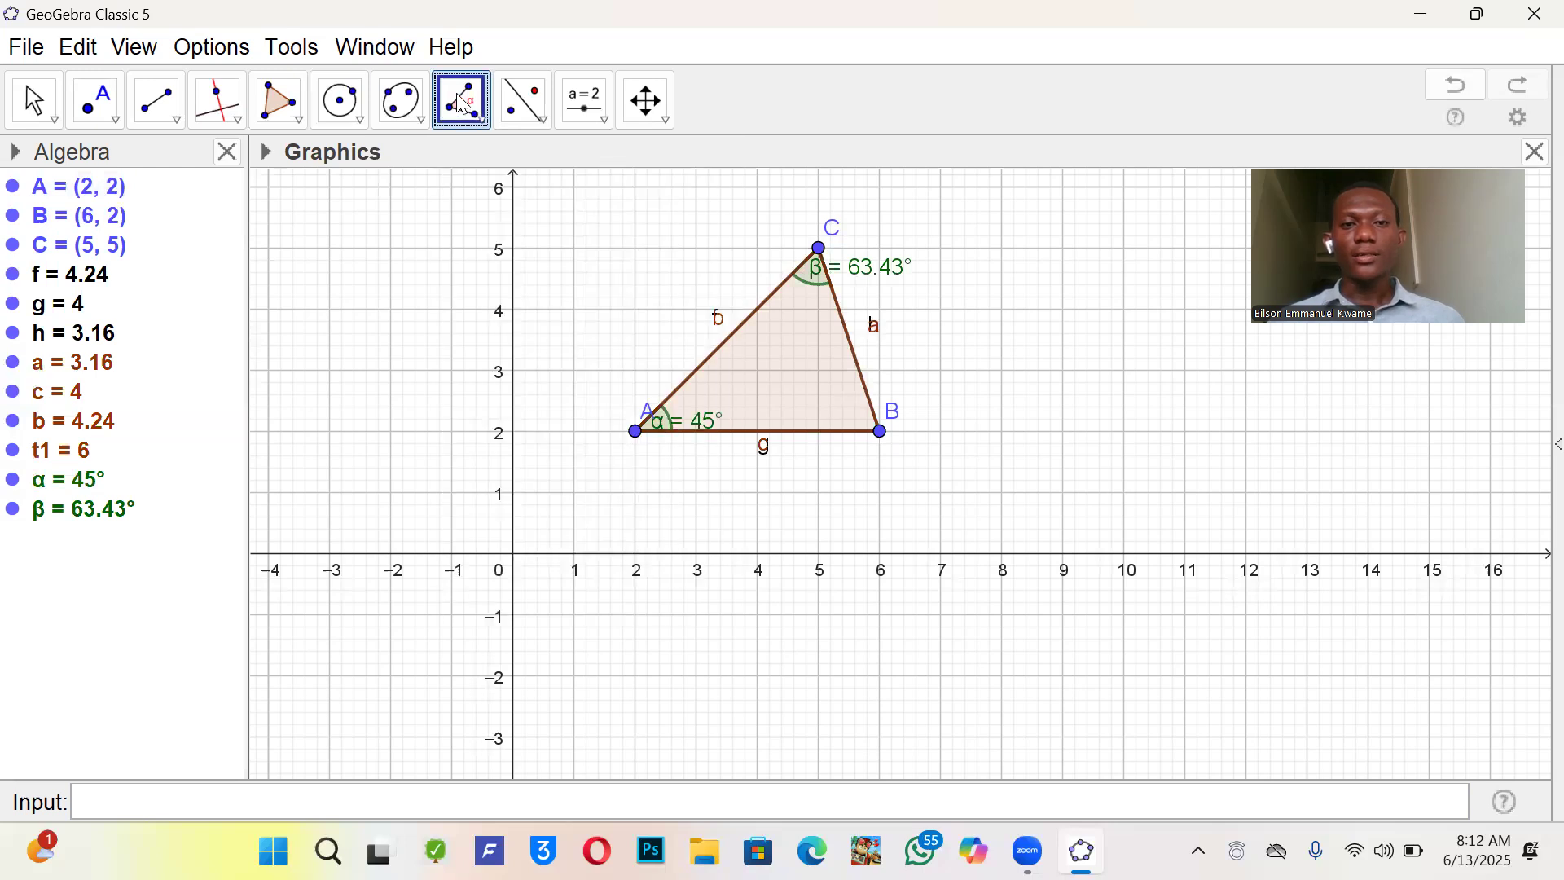
click(821, 251)
click(881, 433)
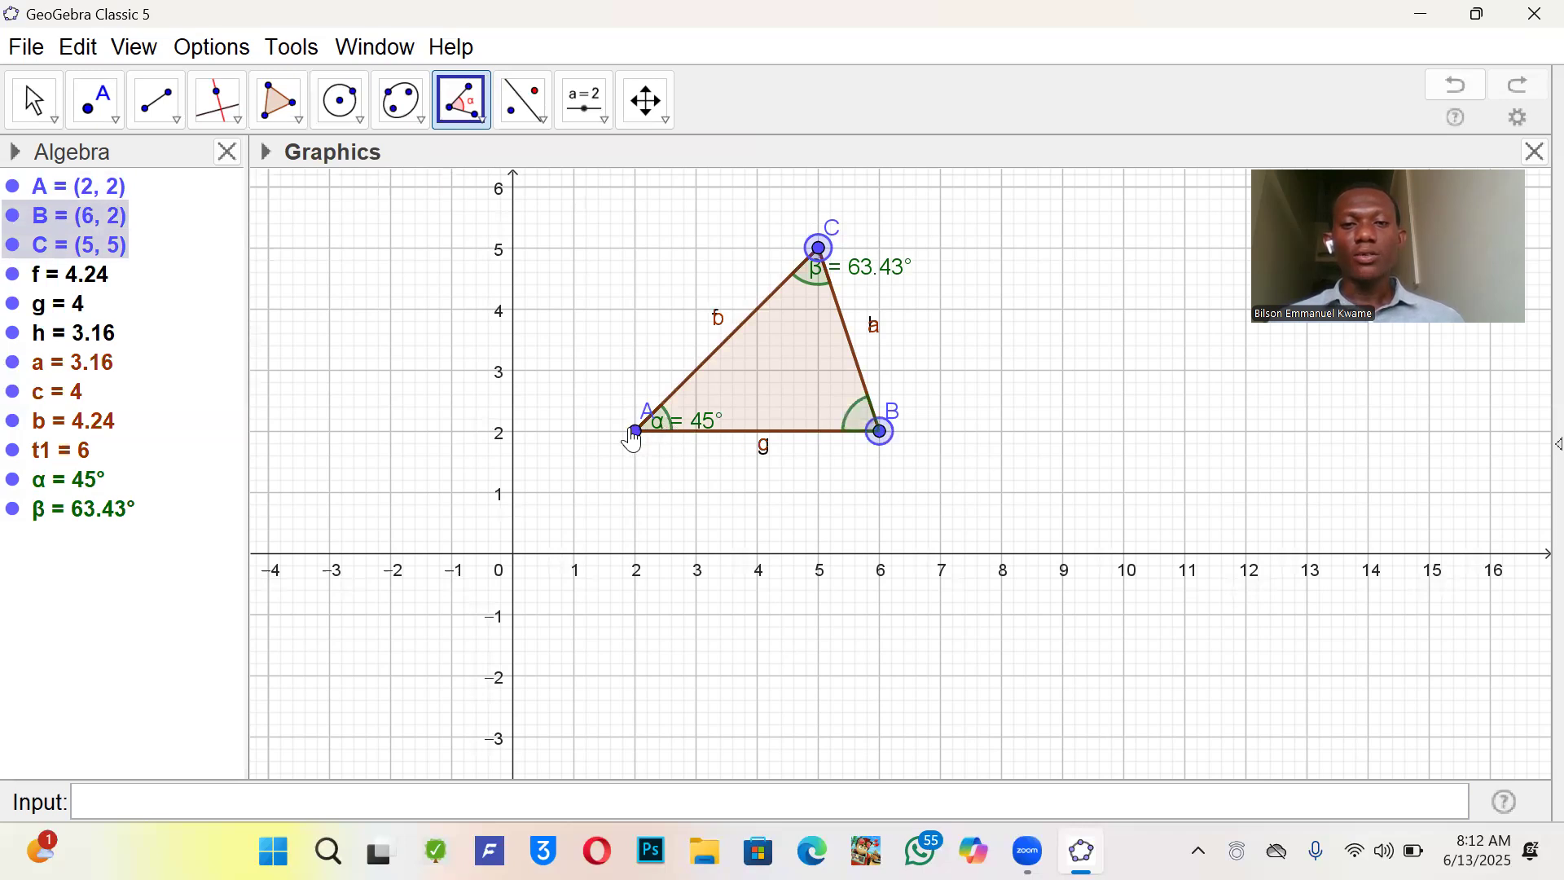
click(634, 432)
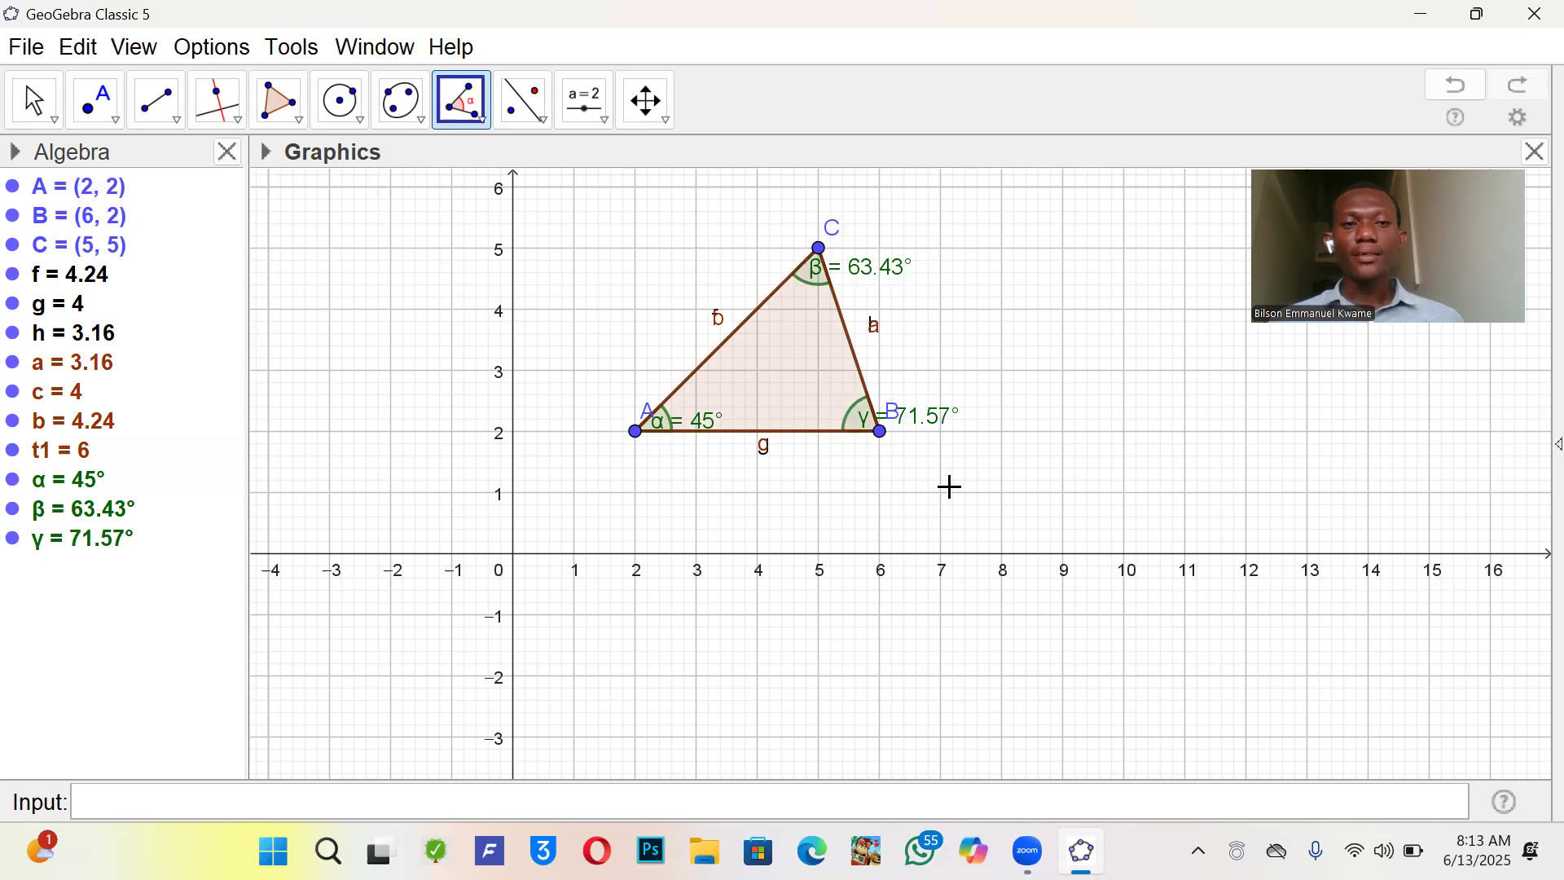
- Draw a vector beside the triangle from about (10, 0.58) to about (13.78, 2.48)
click(157, 101)
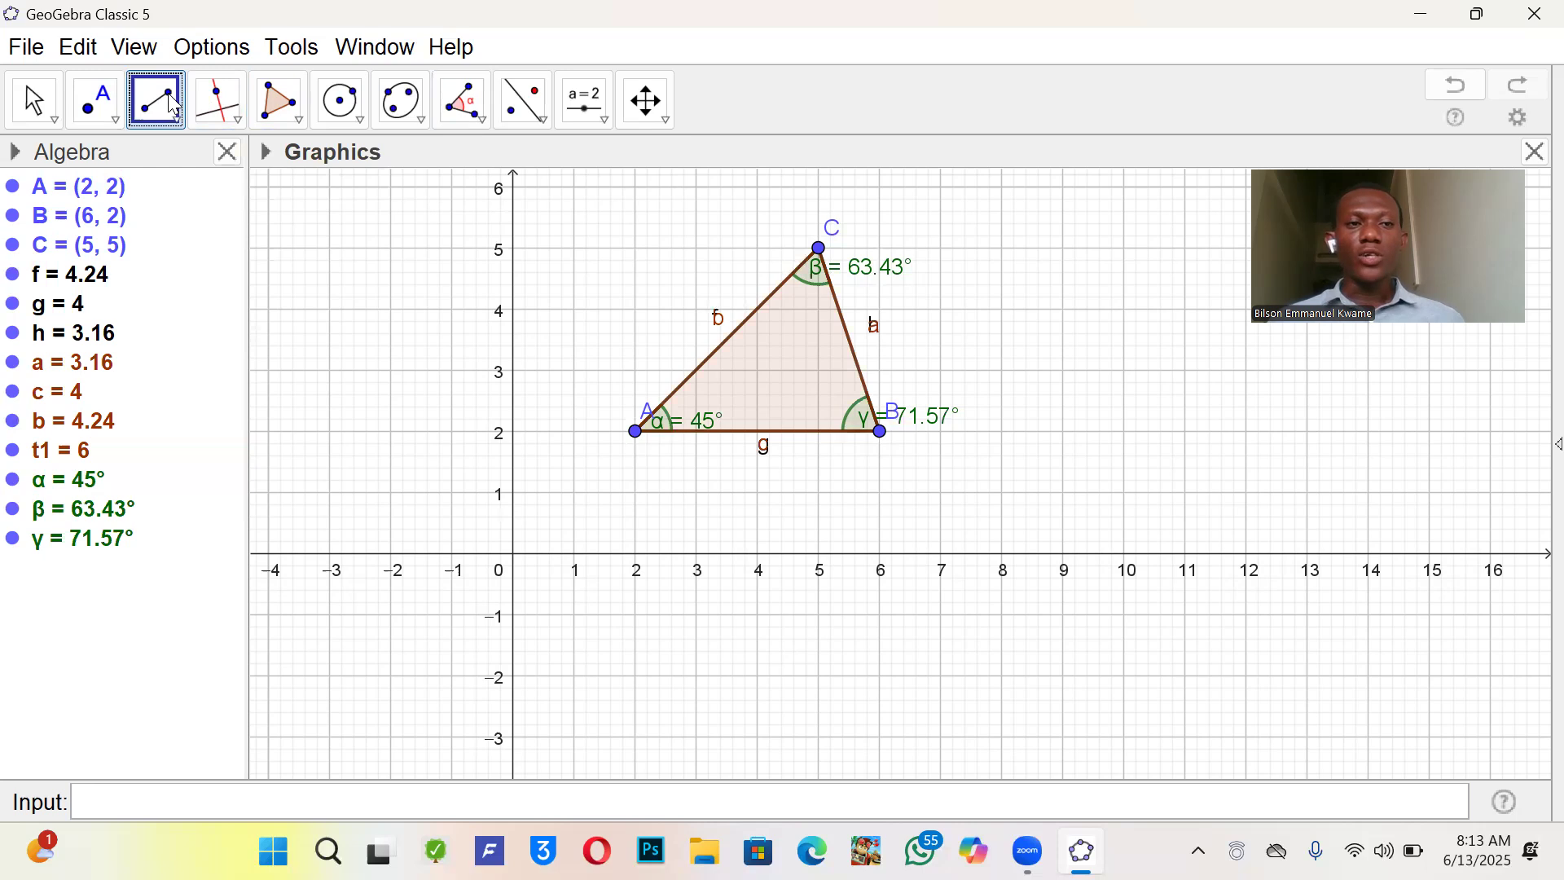
click(169, 98)
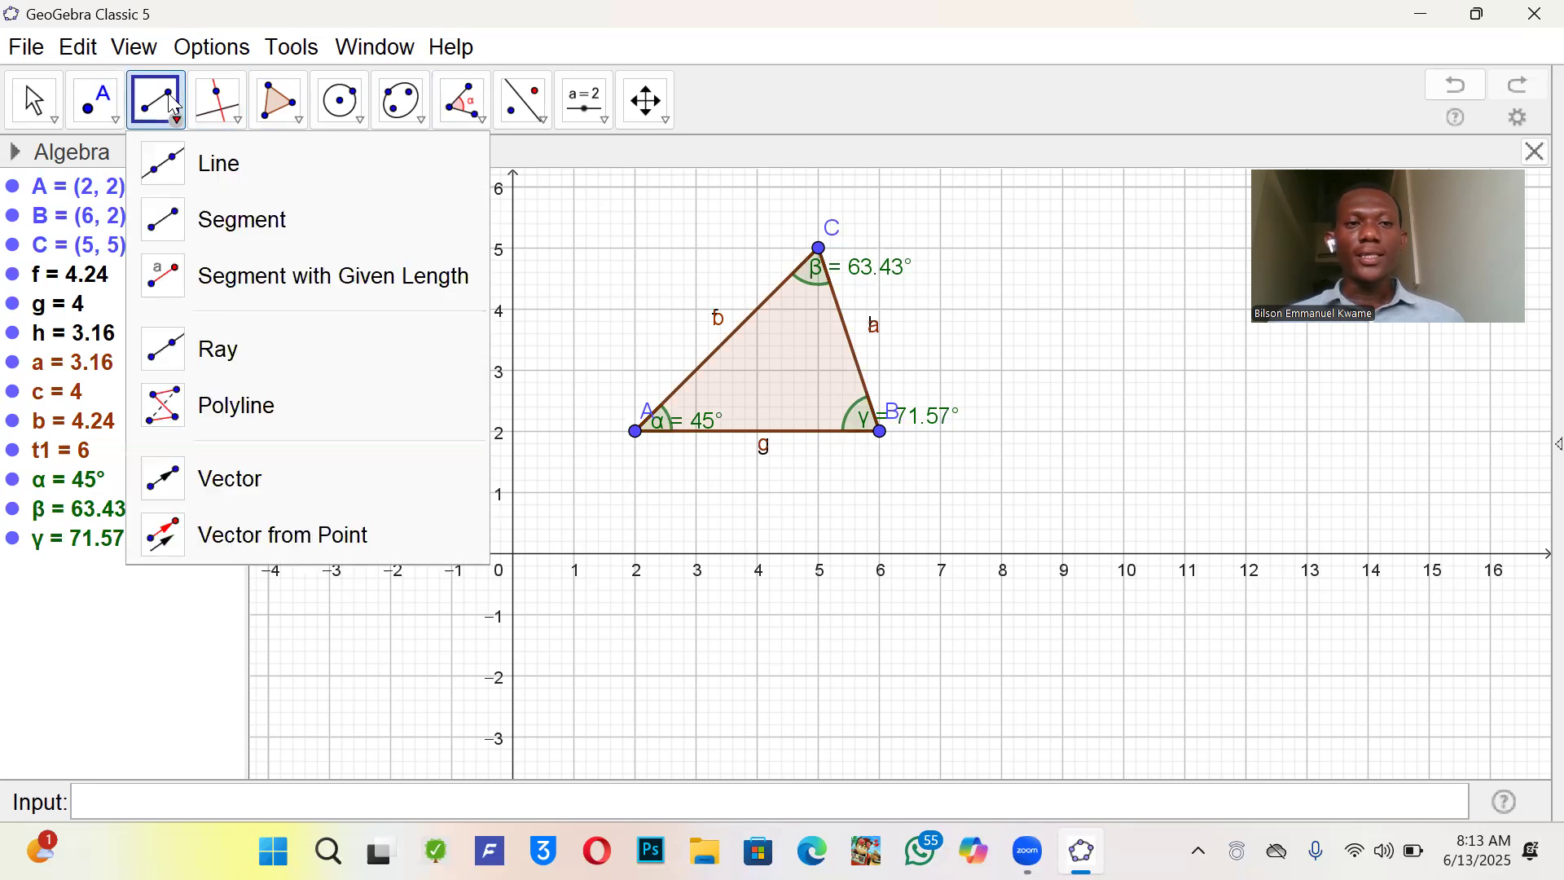
click(262, 465)
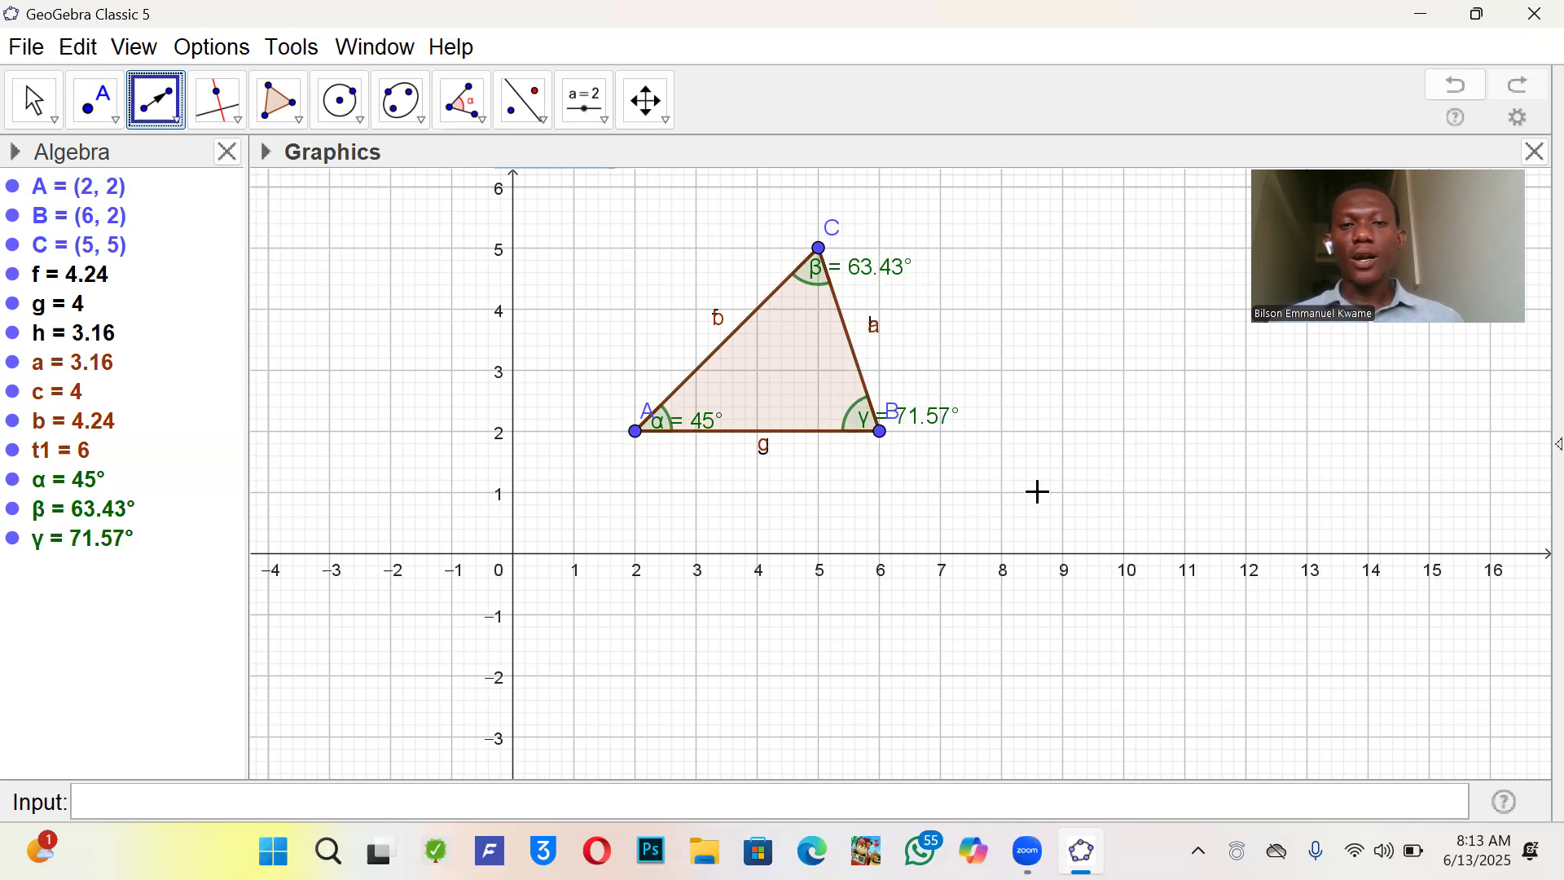
click(1125, 518)
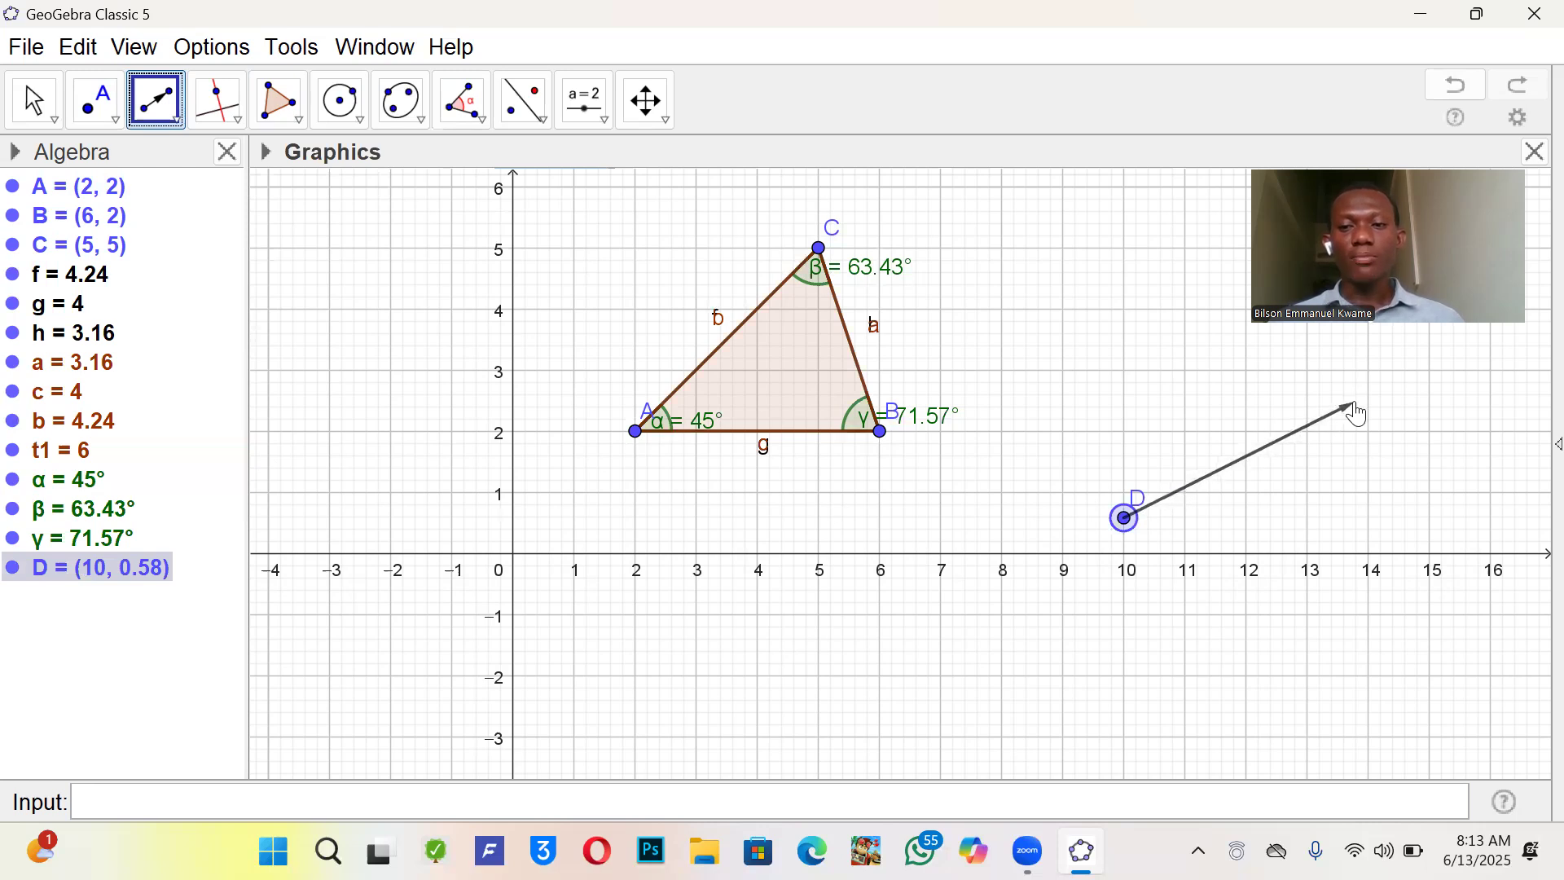
click(1357, 403)
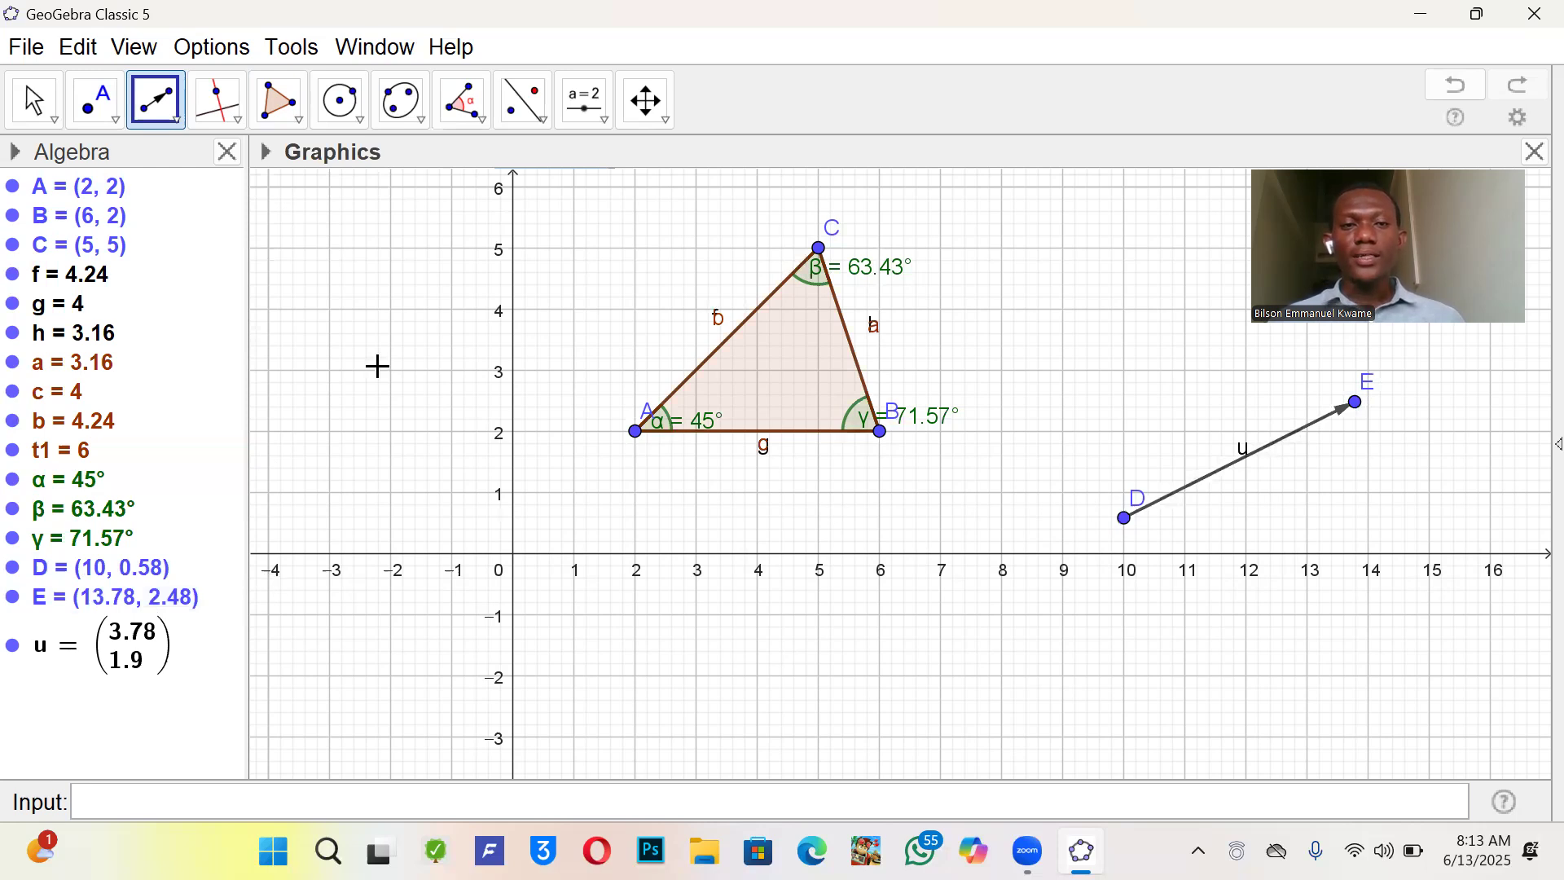
- Translate the filled triangle ABC by vector u
click(528, 122)
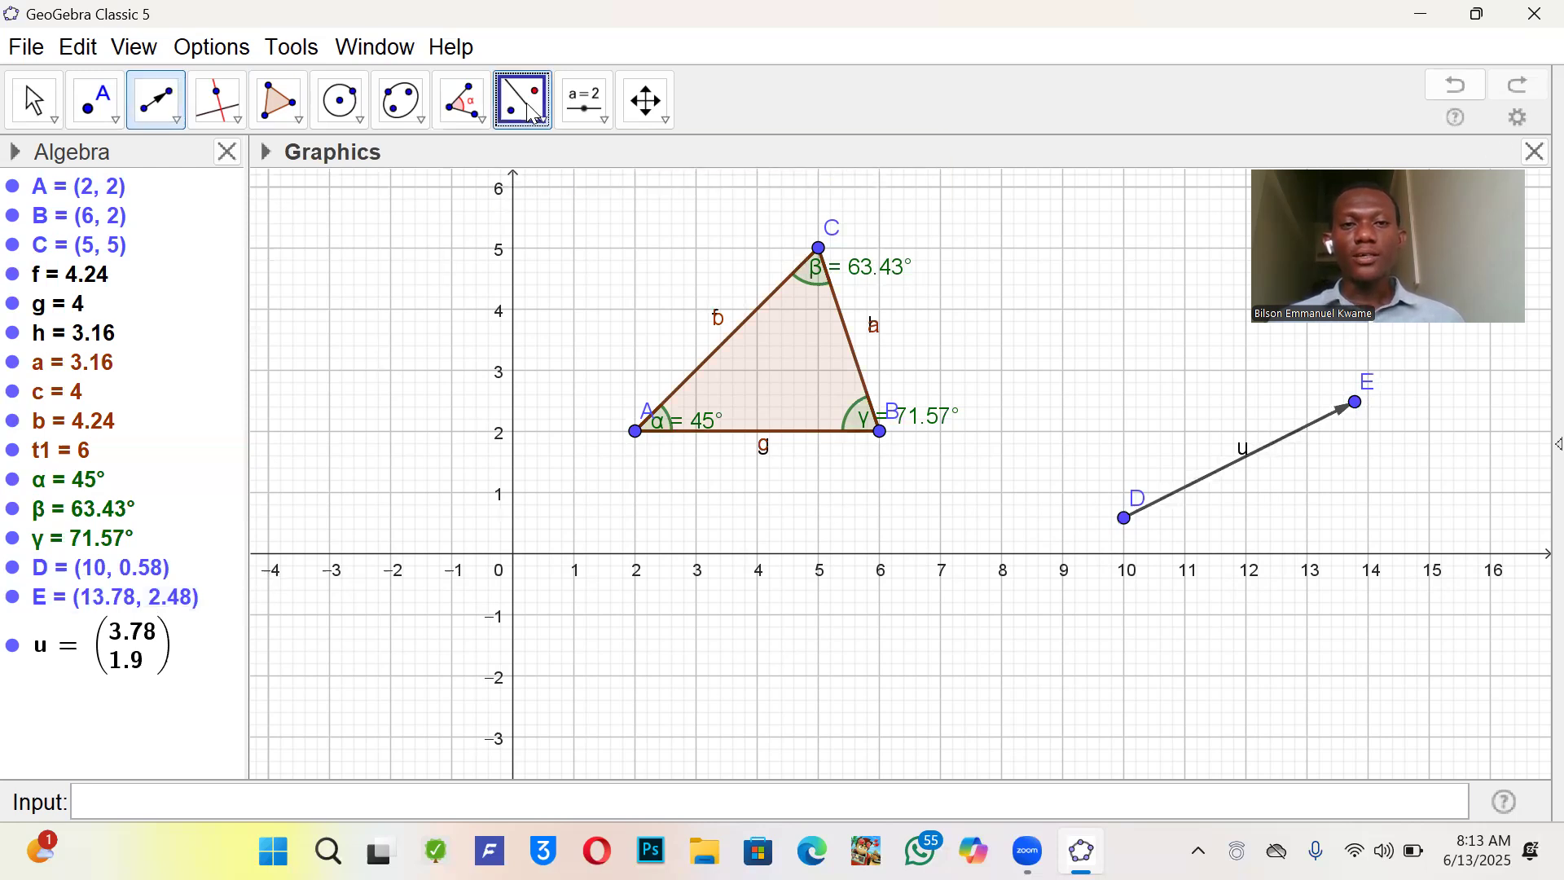
click(531, 115)
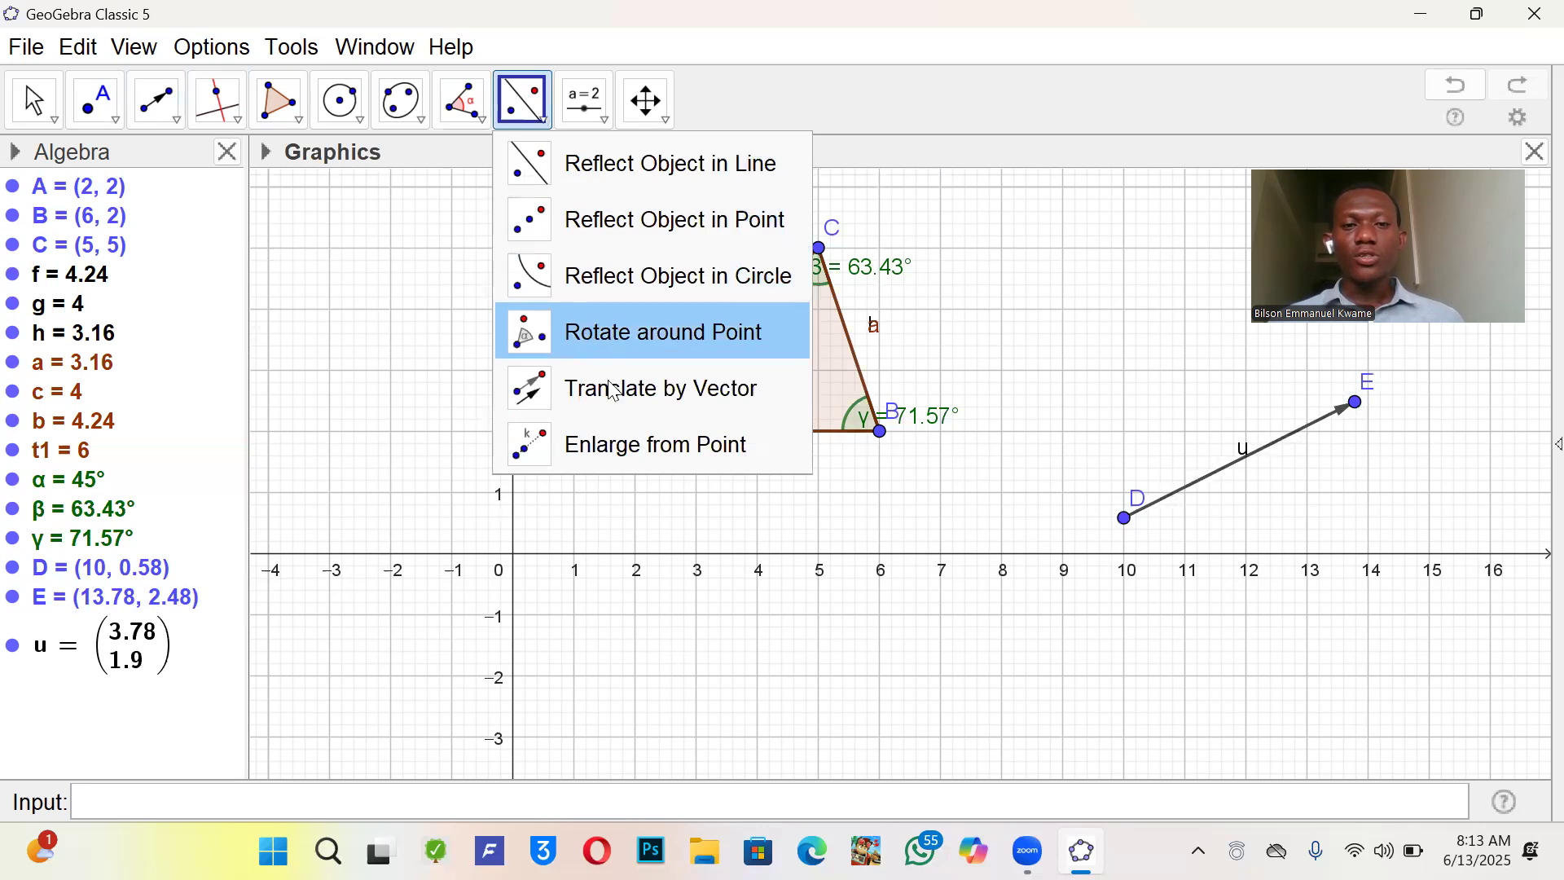
click(622, 404)
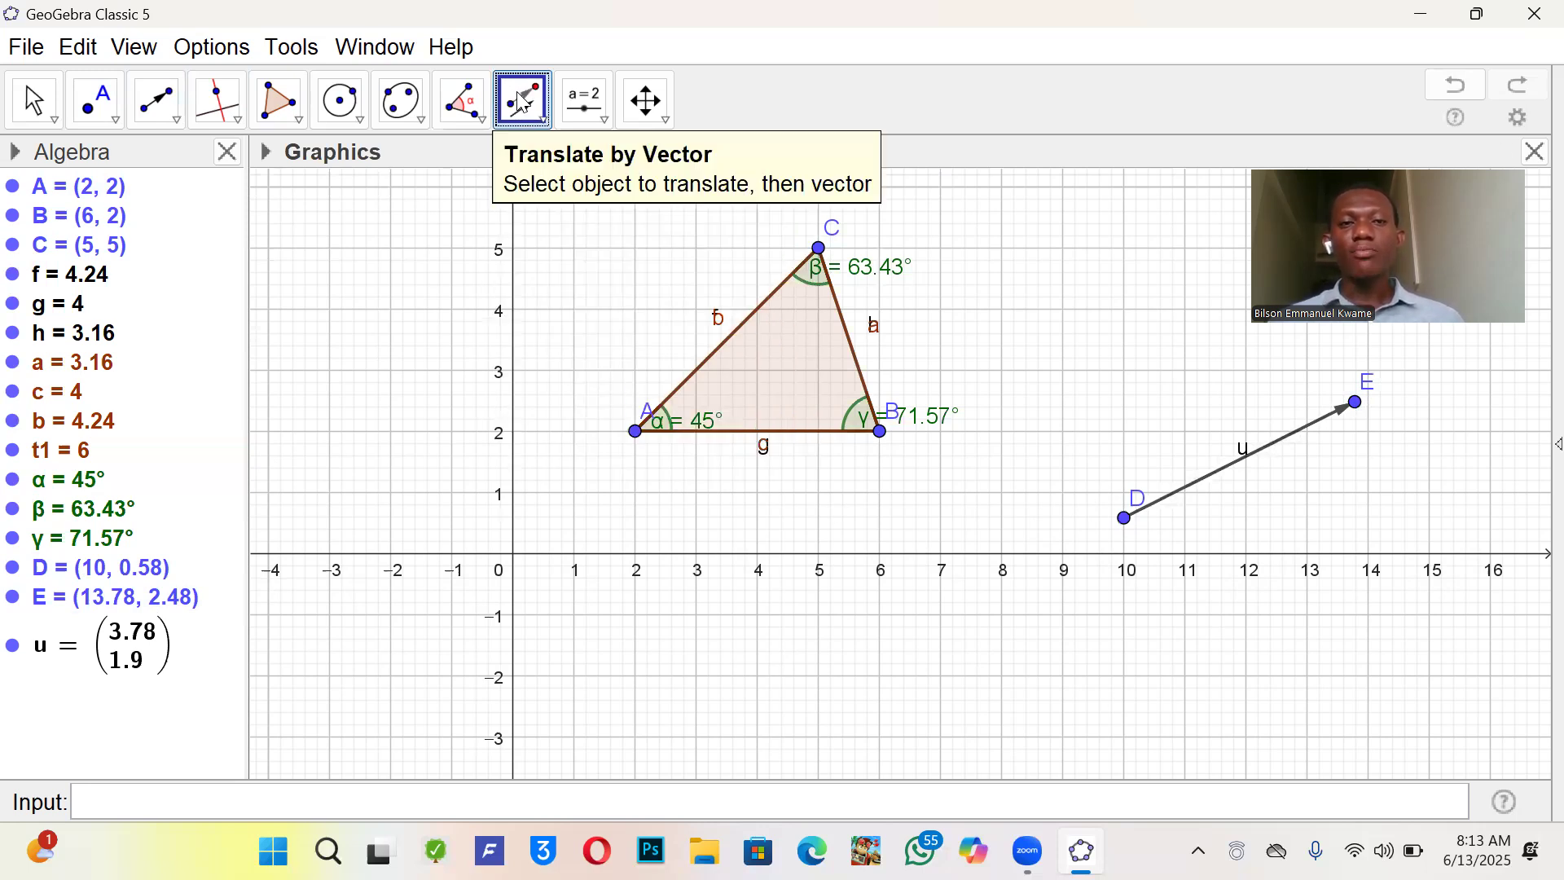
click(800, 361)
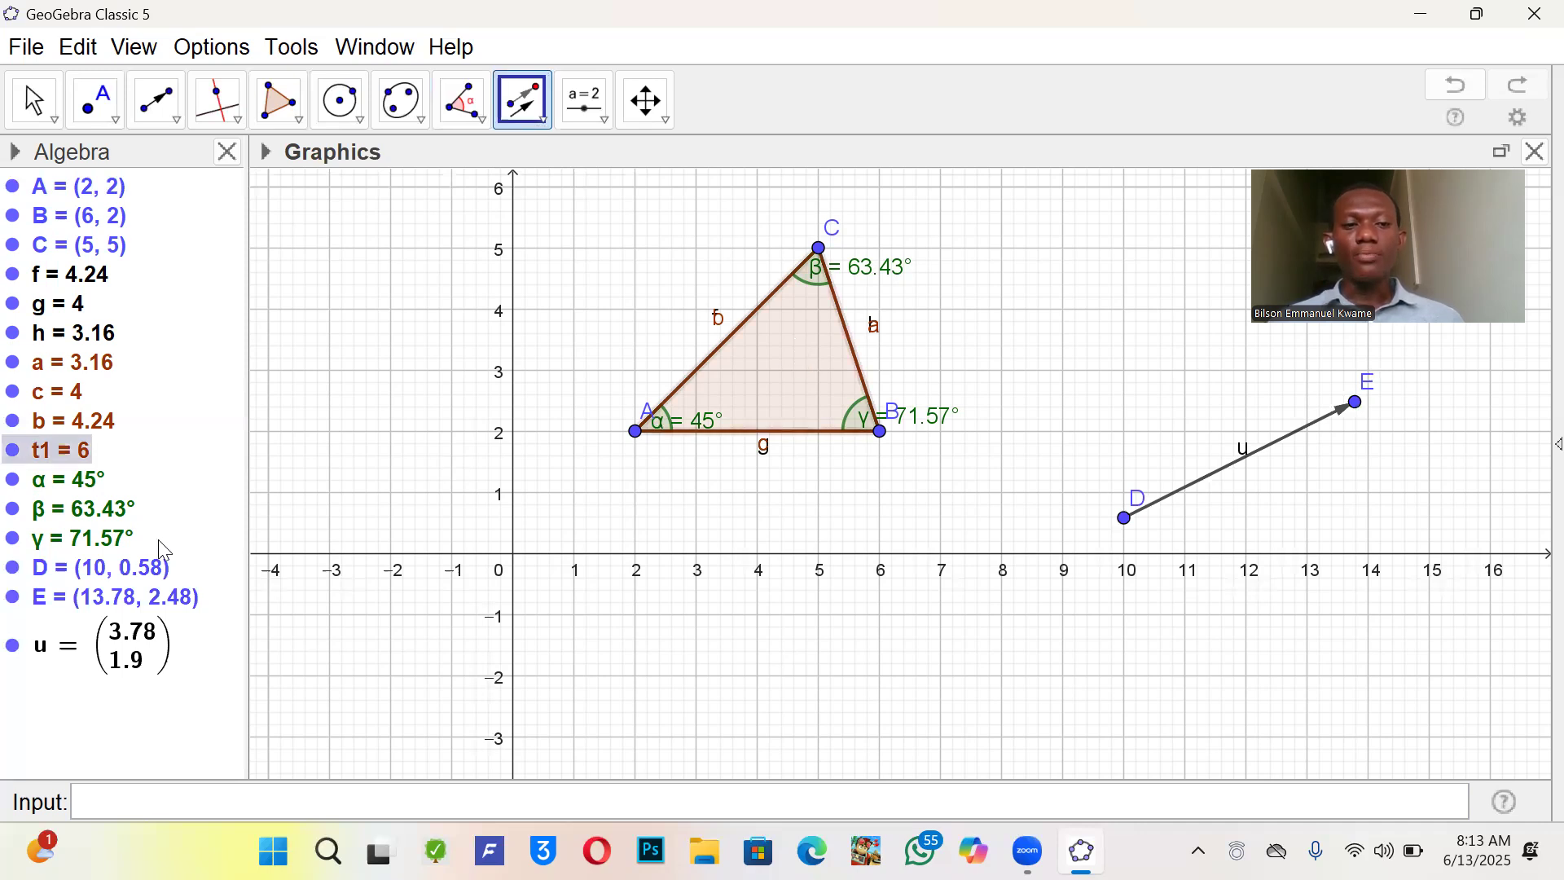
click(122, 656)
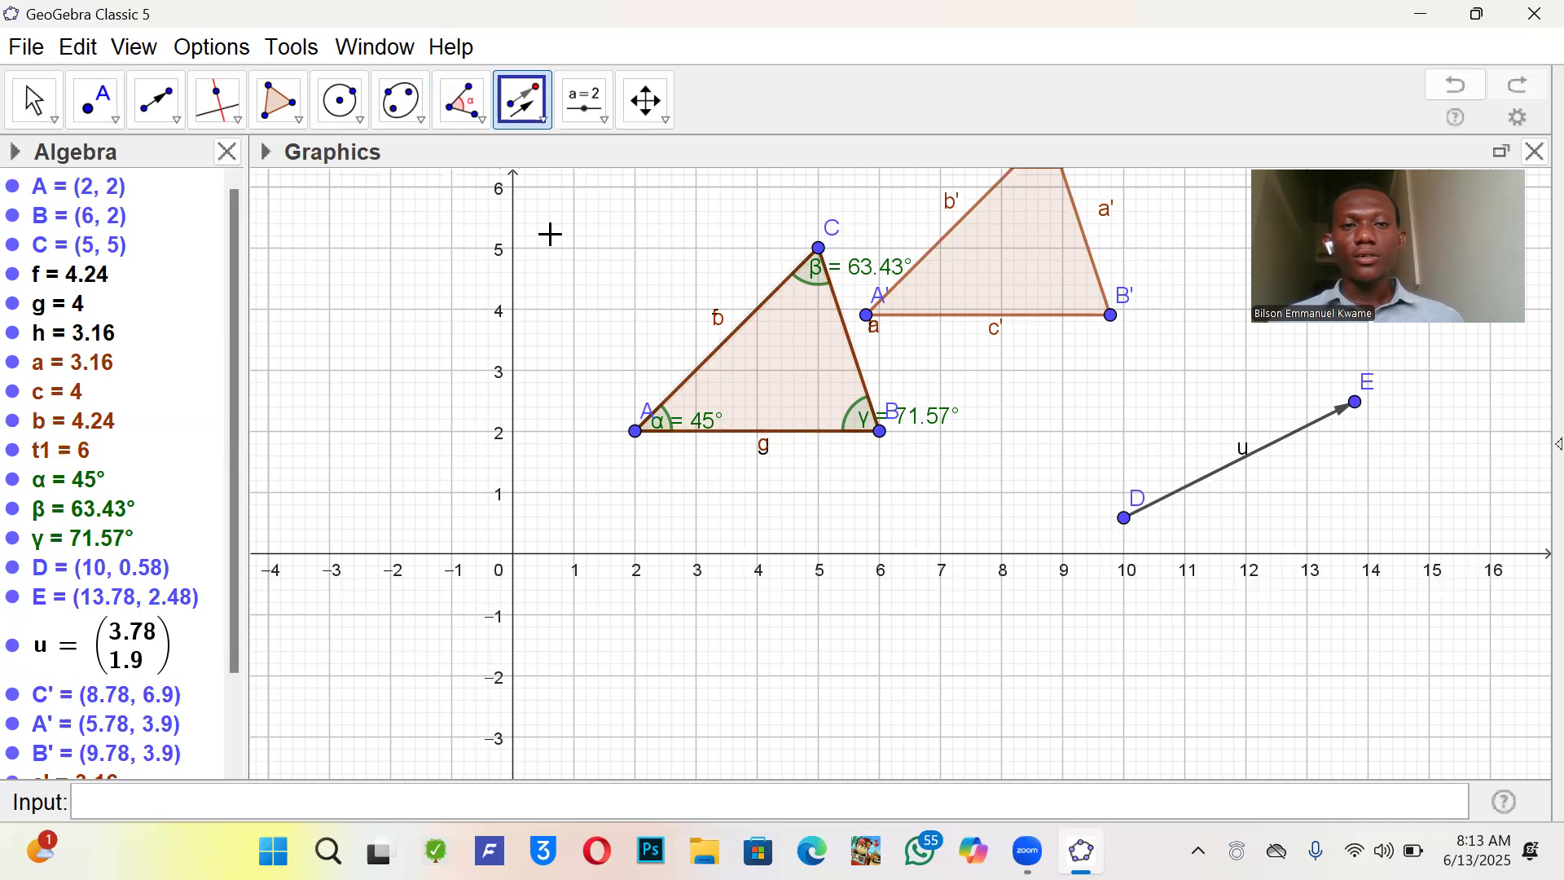
- Hide vector u and its endpoints D and E in the construction
click(38, 99)
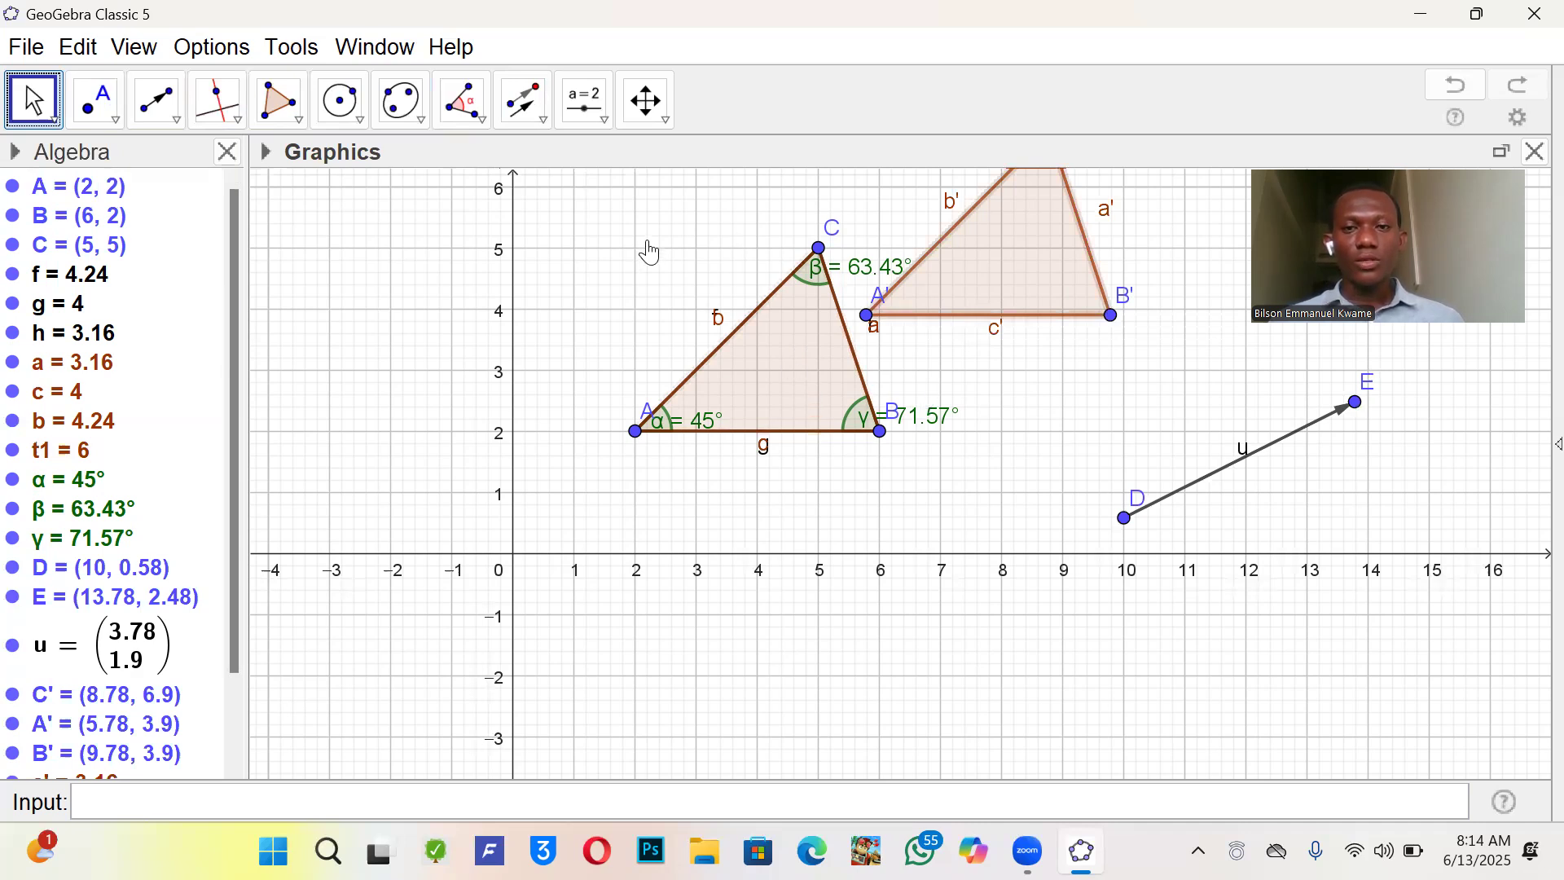
scroll(651, 252, down, 2)
scroll(719, 248, down, 1)
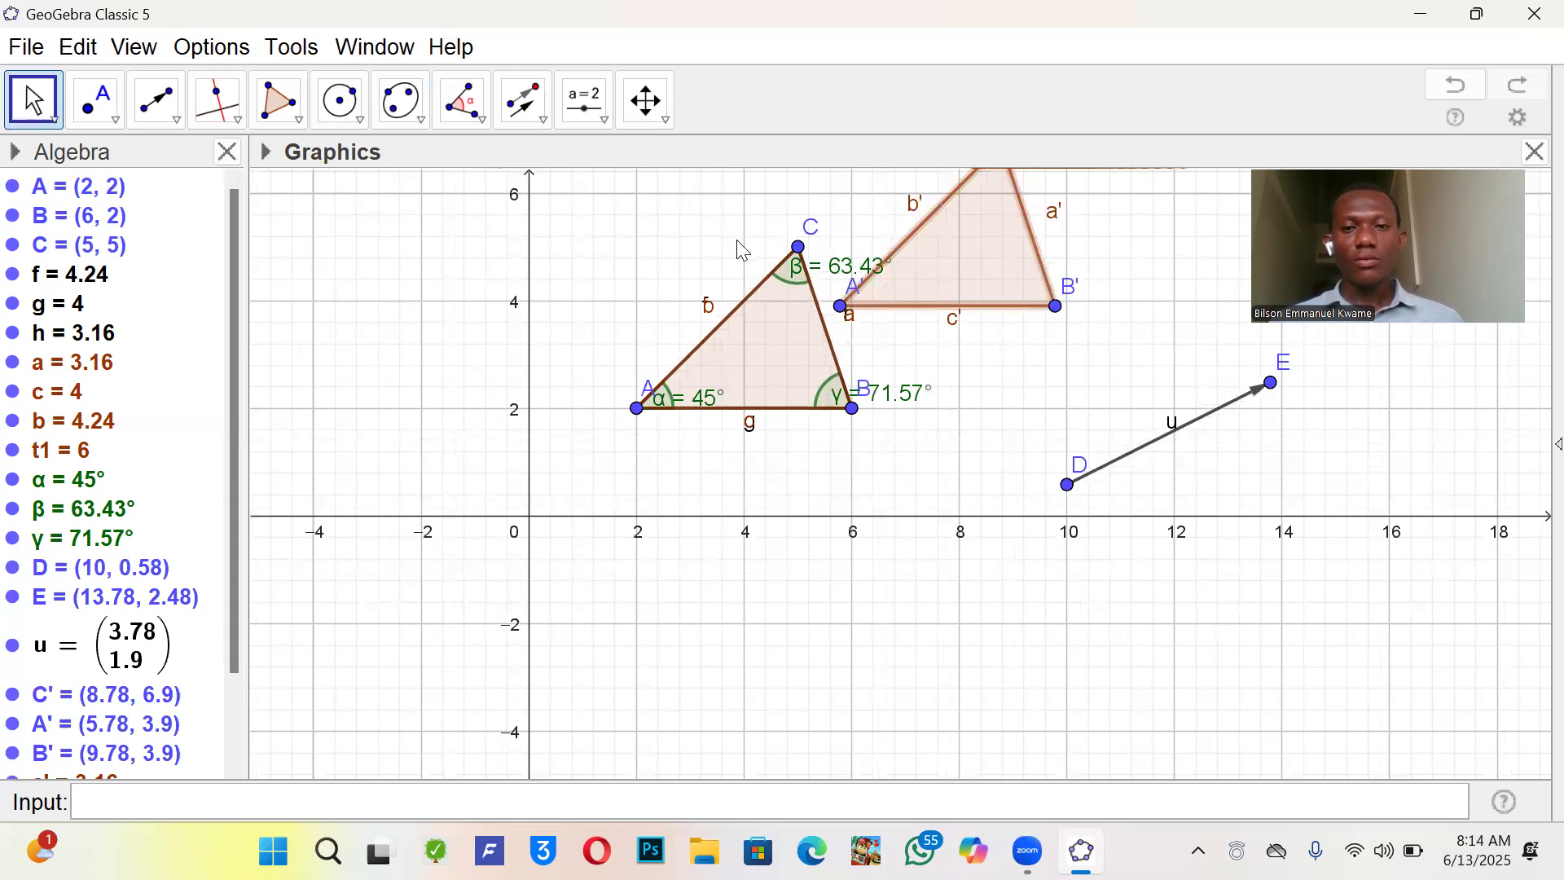
scroll(741, 249, up, 2)
scroll(762, 422, down, 3)
drag(762, 421, 779, 638)
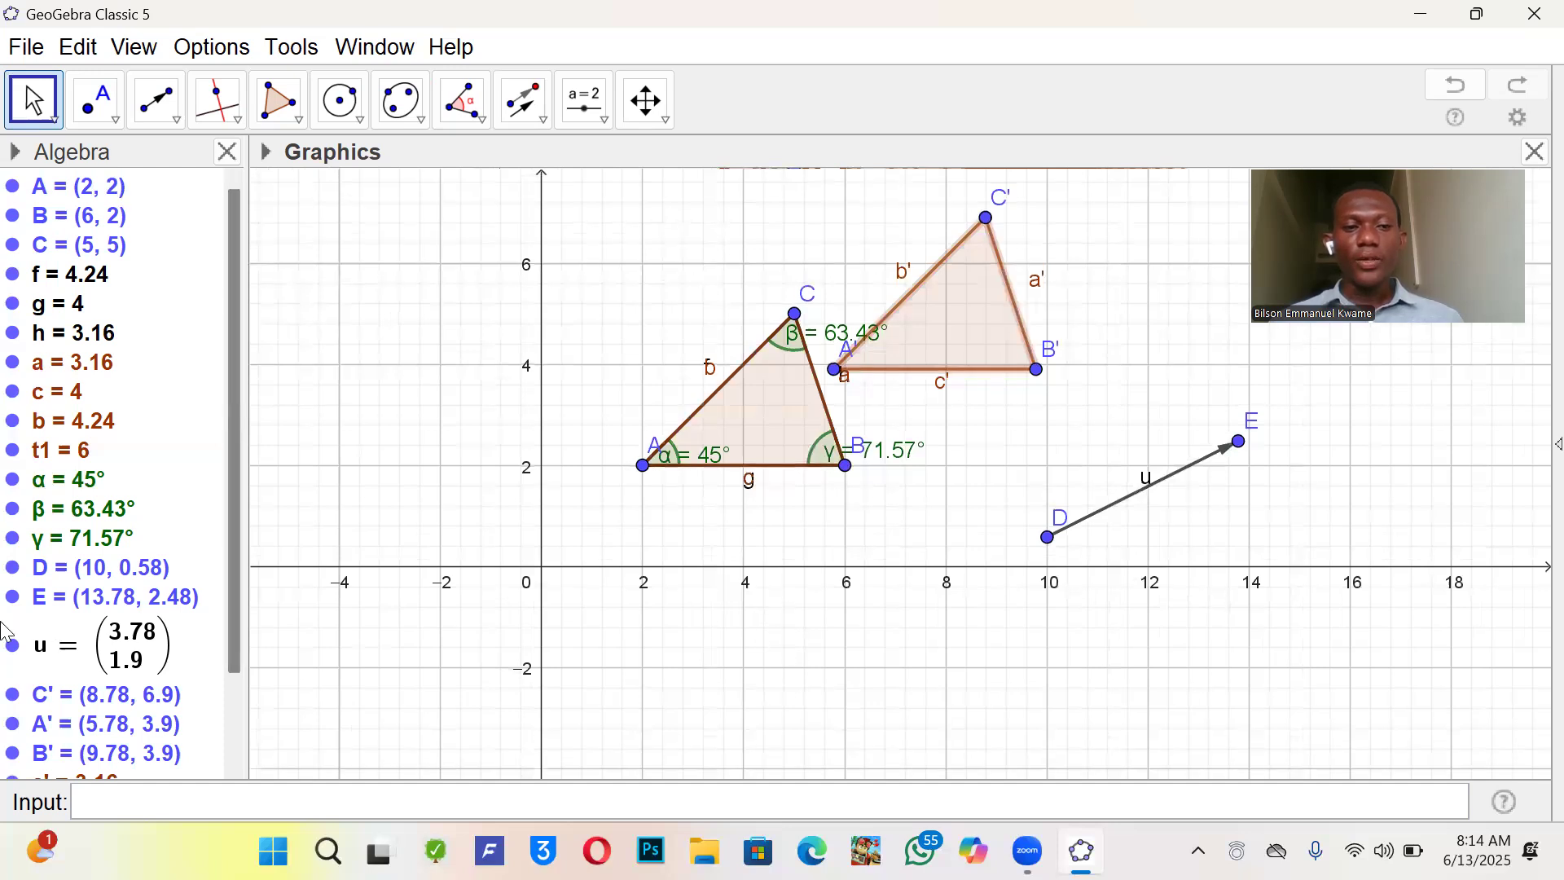
click(15, 647)
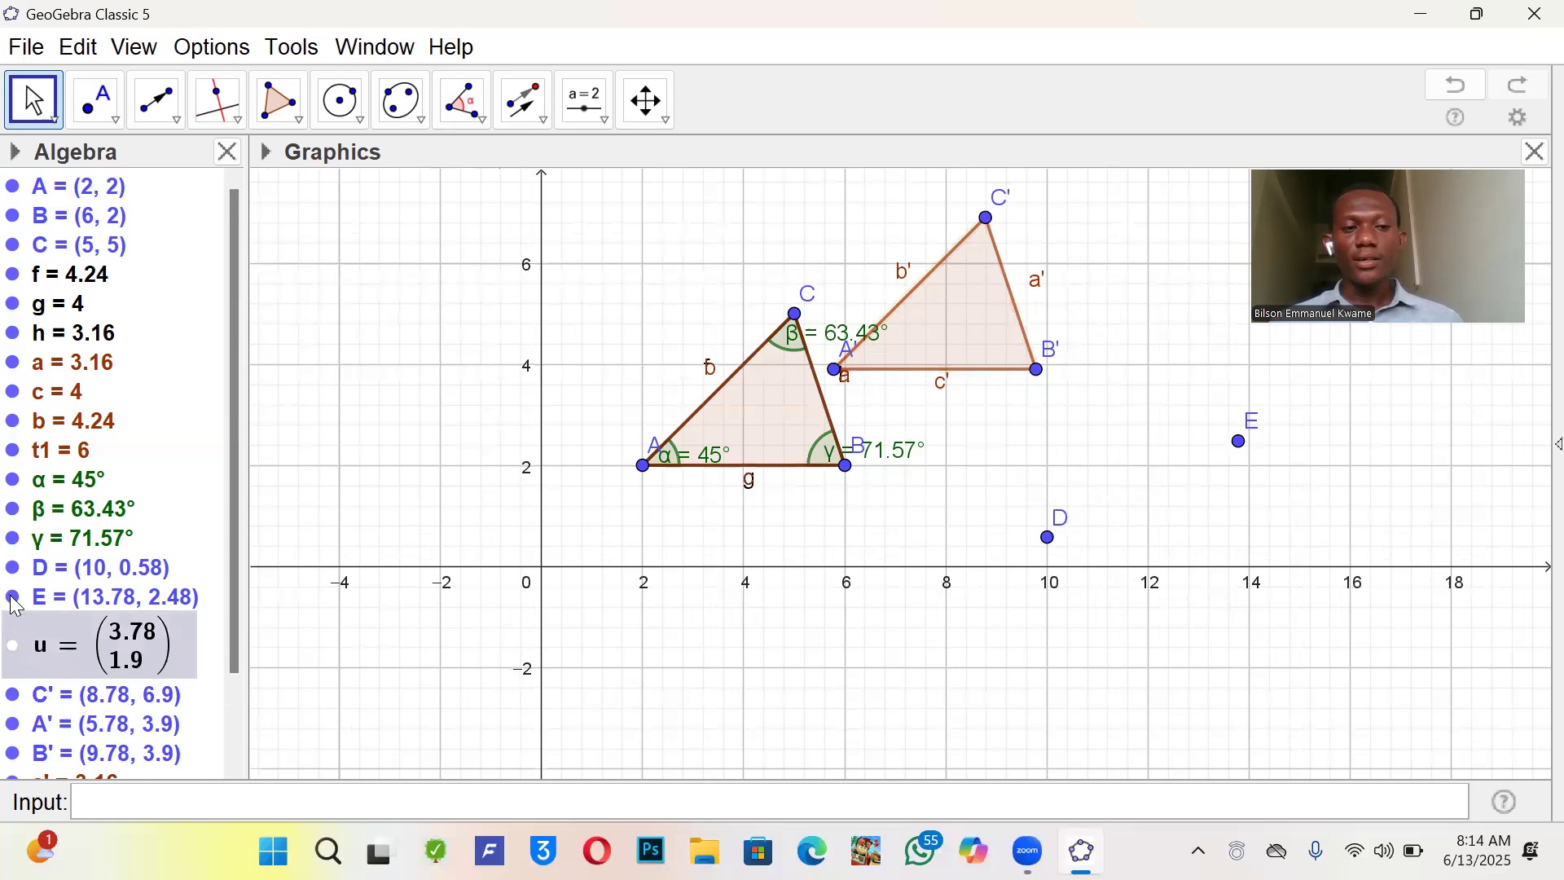
click(14, 603)
click(14, 570)
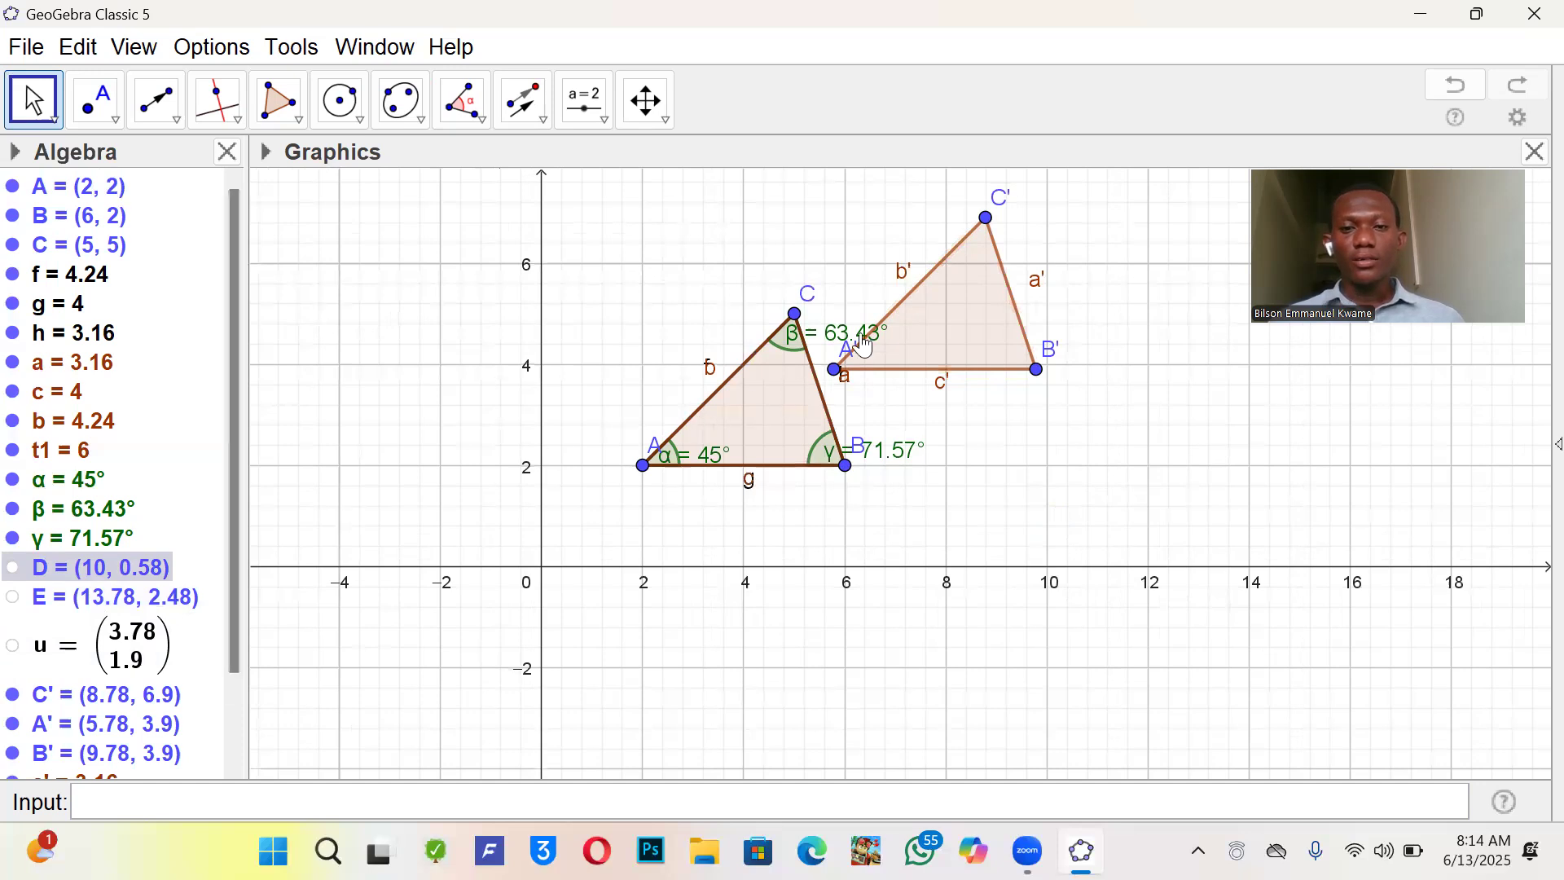
- Mark the translated triangle's interior angles at A', C' and B' with the Angle tool
click(465, 112)
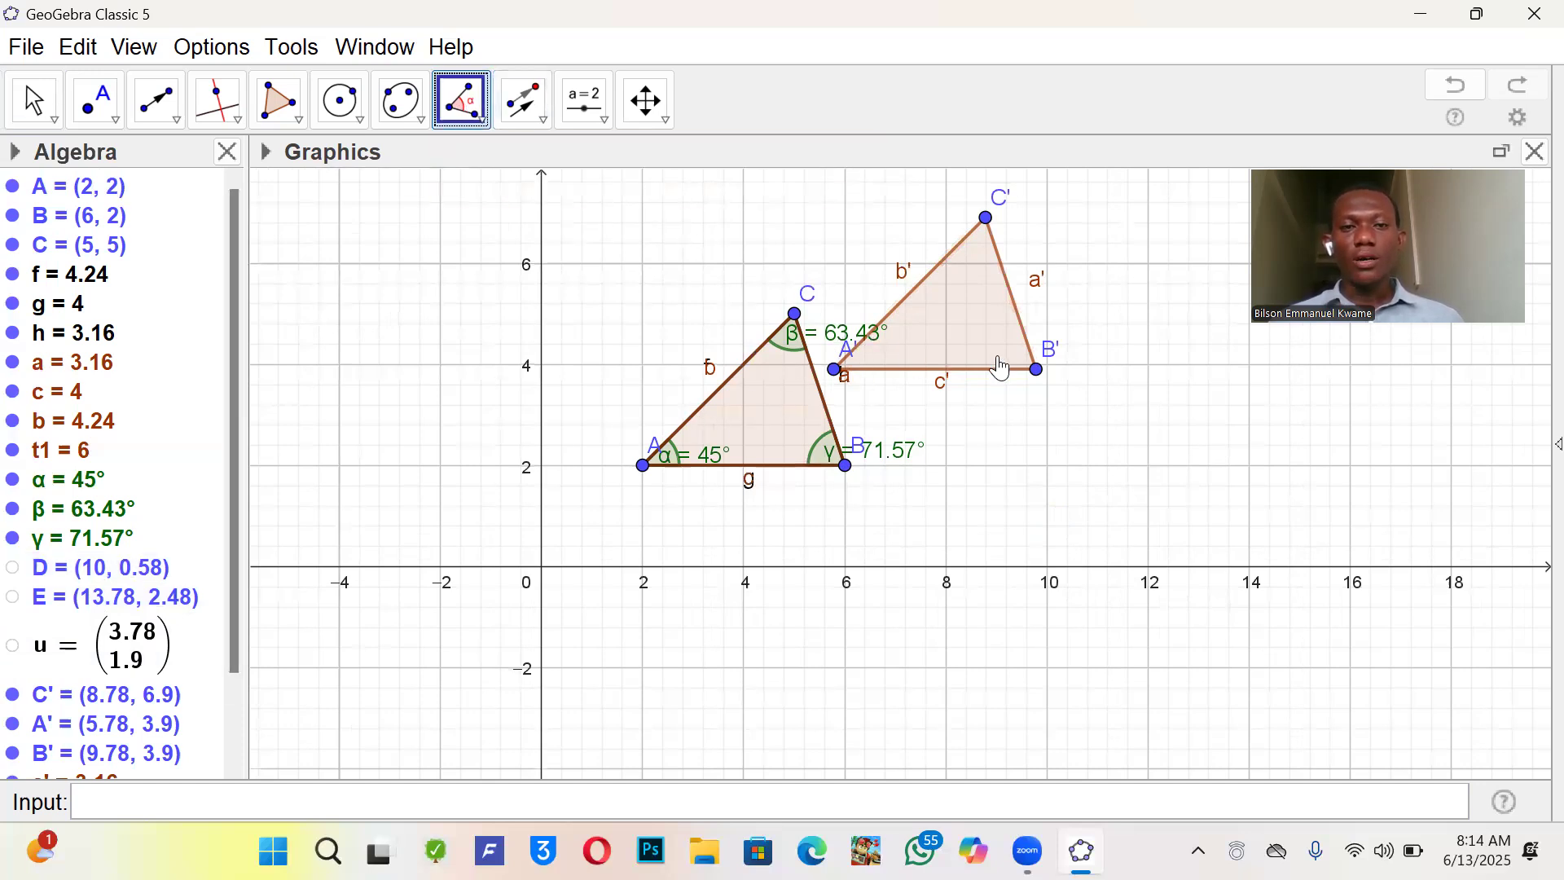
click(1037, 370)
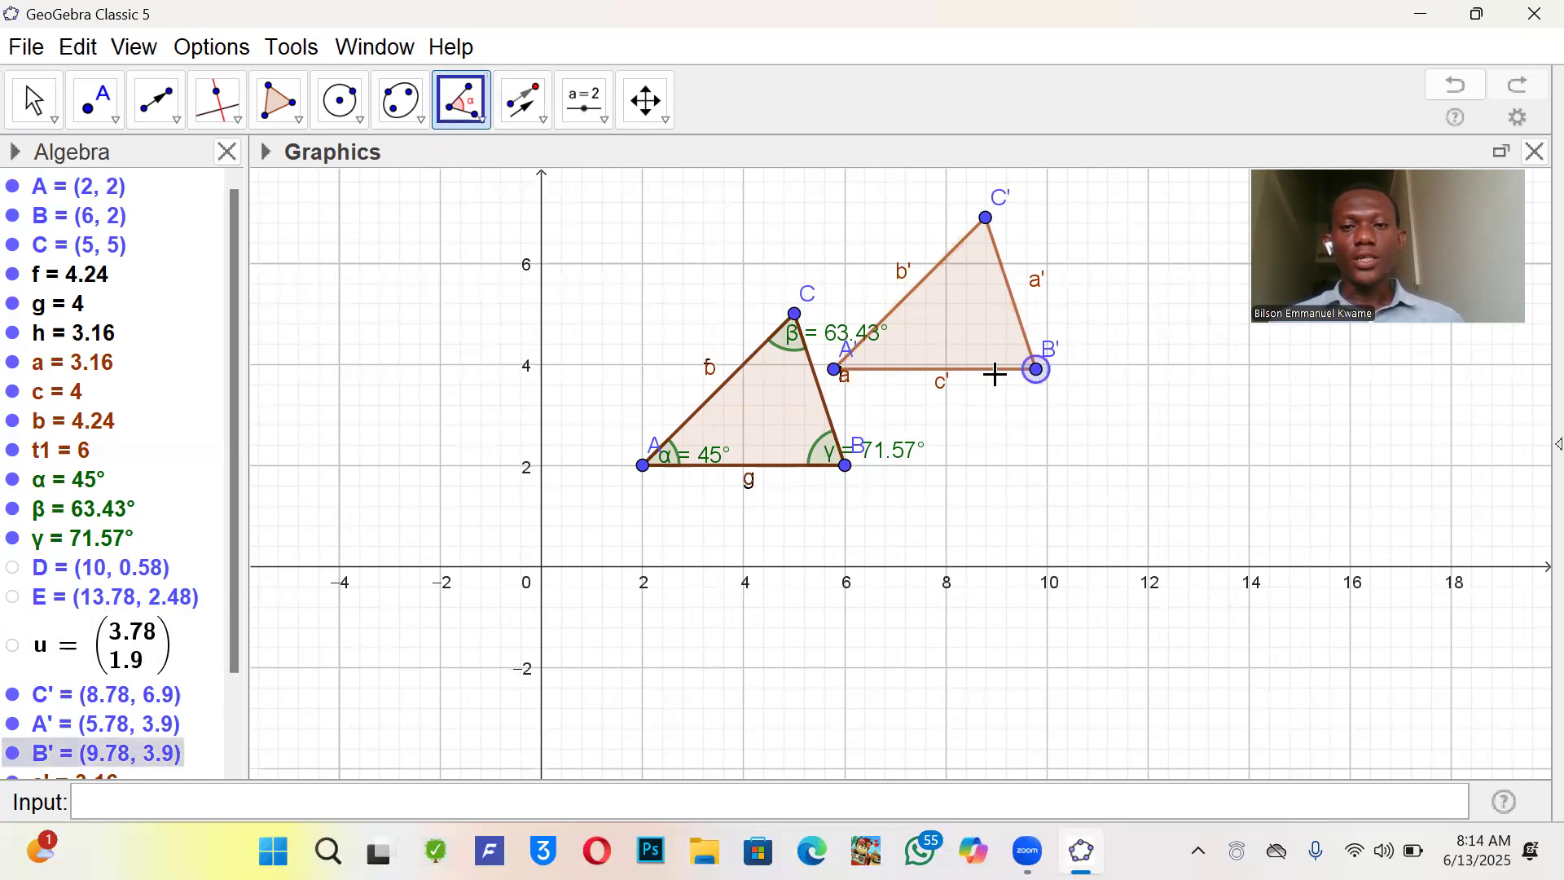
click(839, 372)
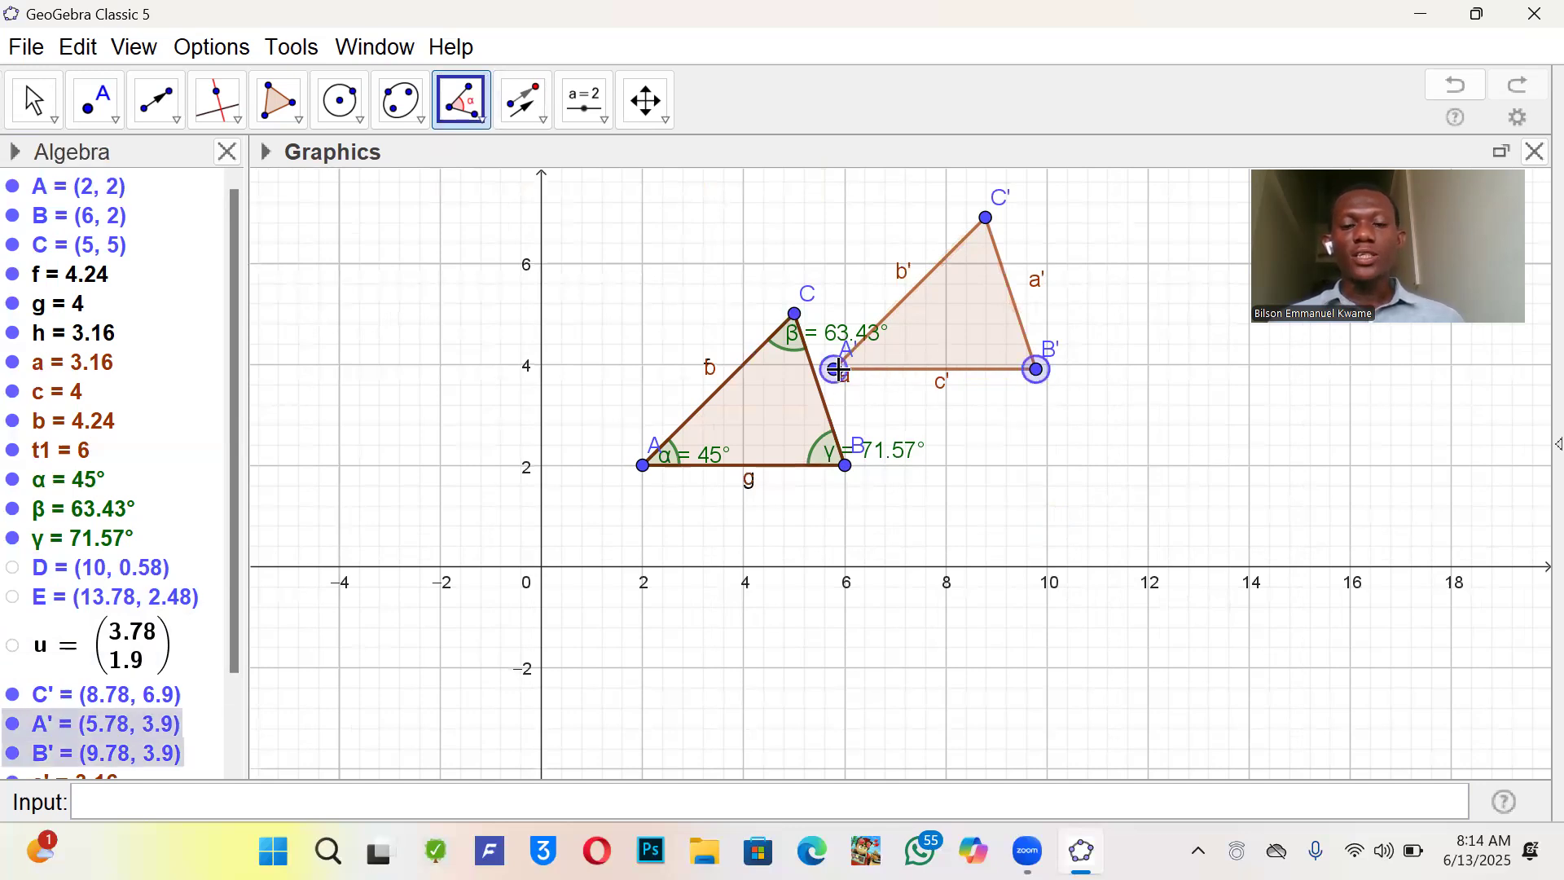
click(986, 219)
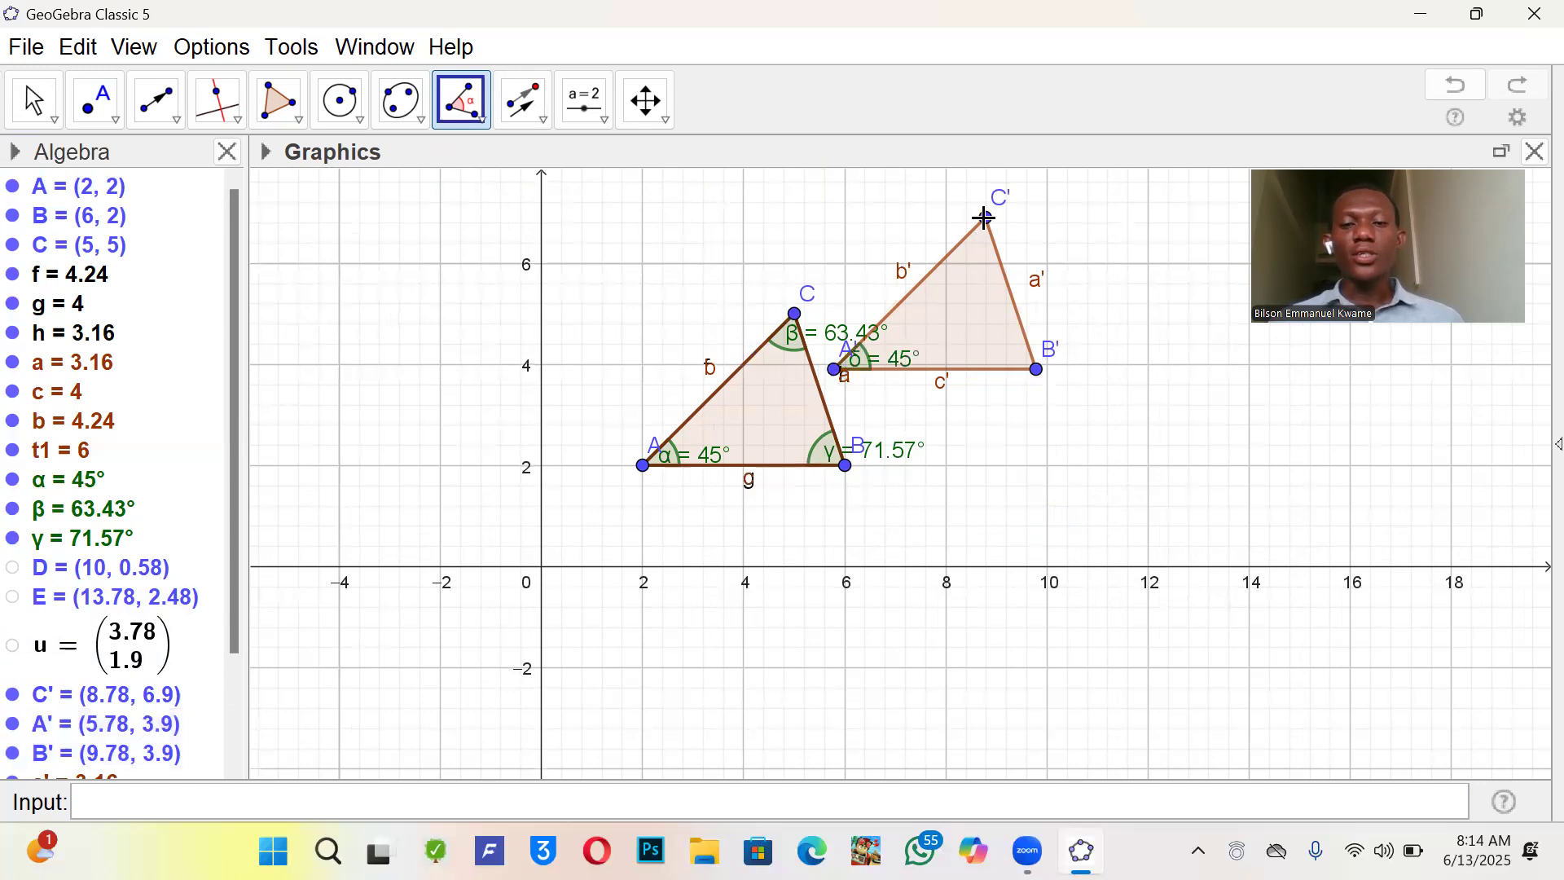
click(836, 370)
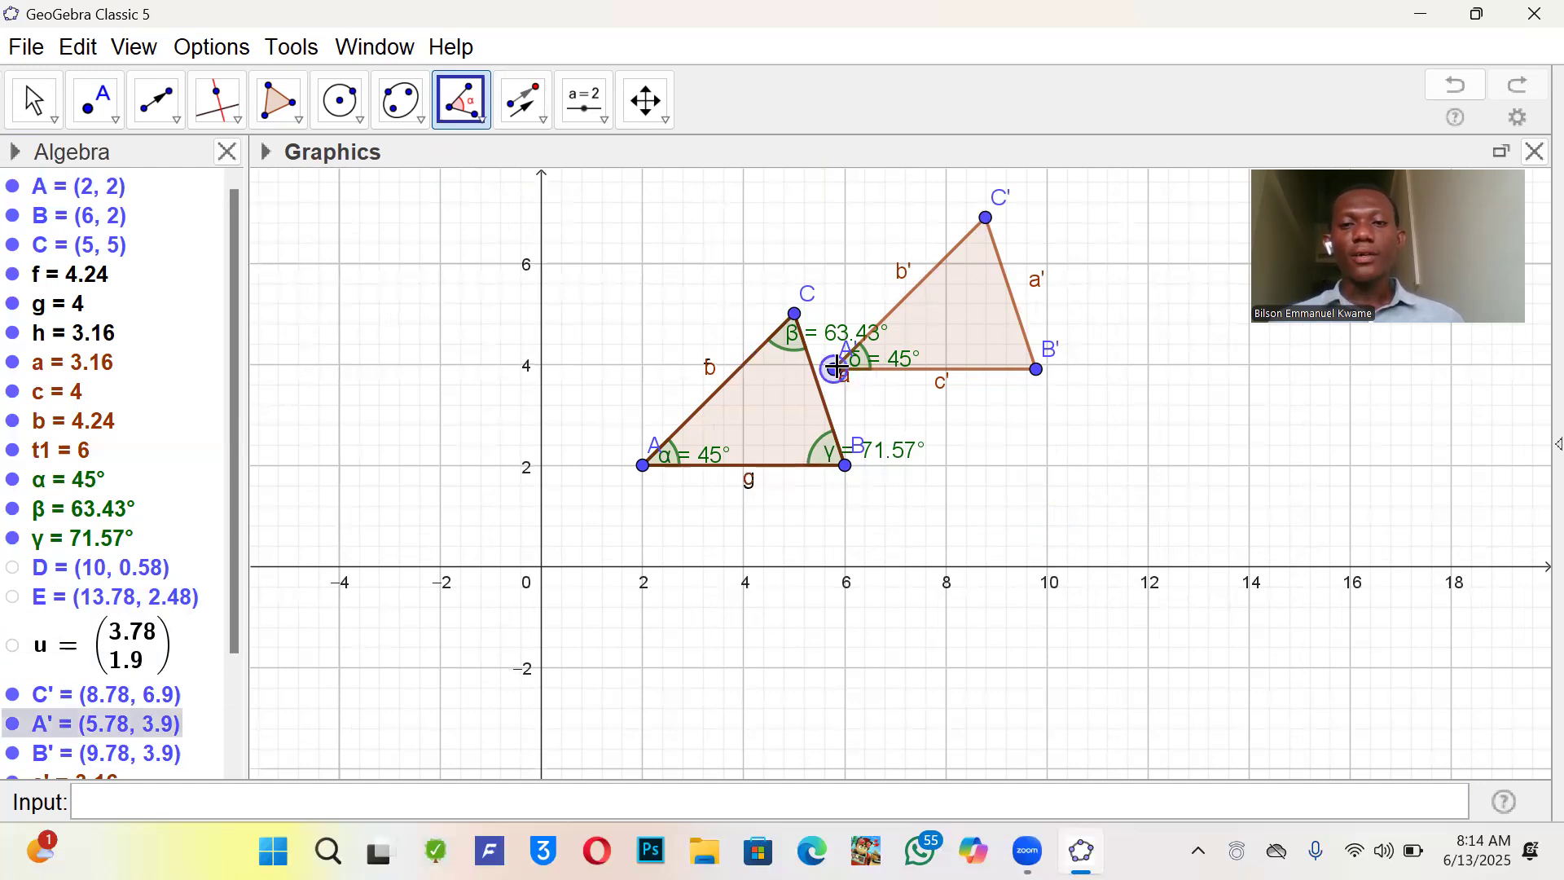
click(986, 218)
click(1037, 369)
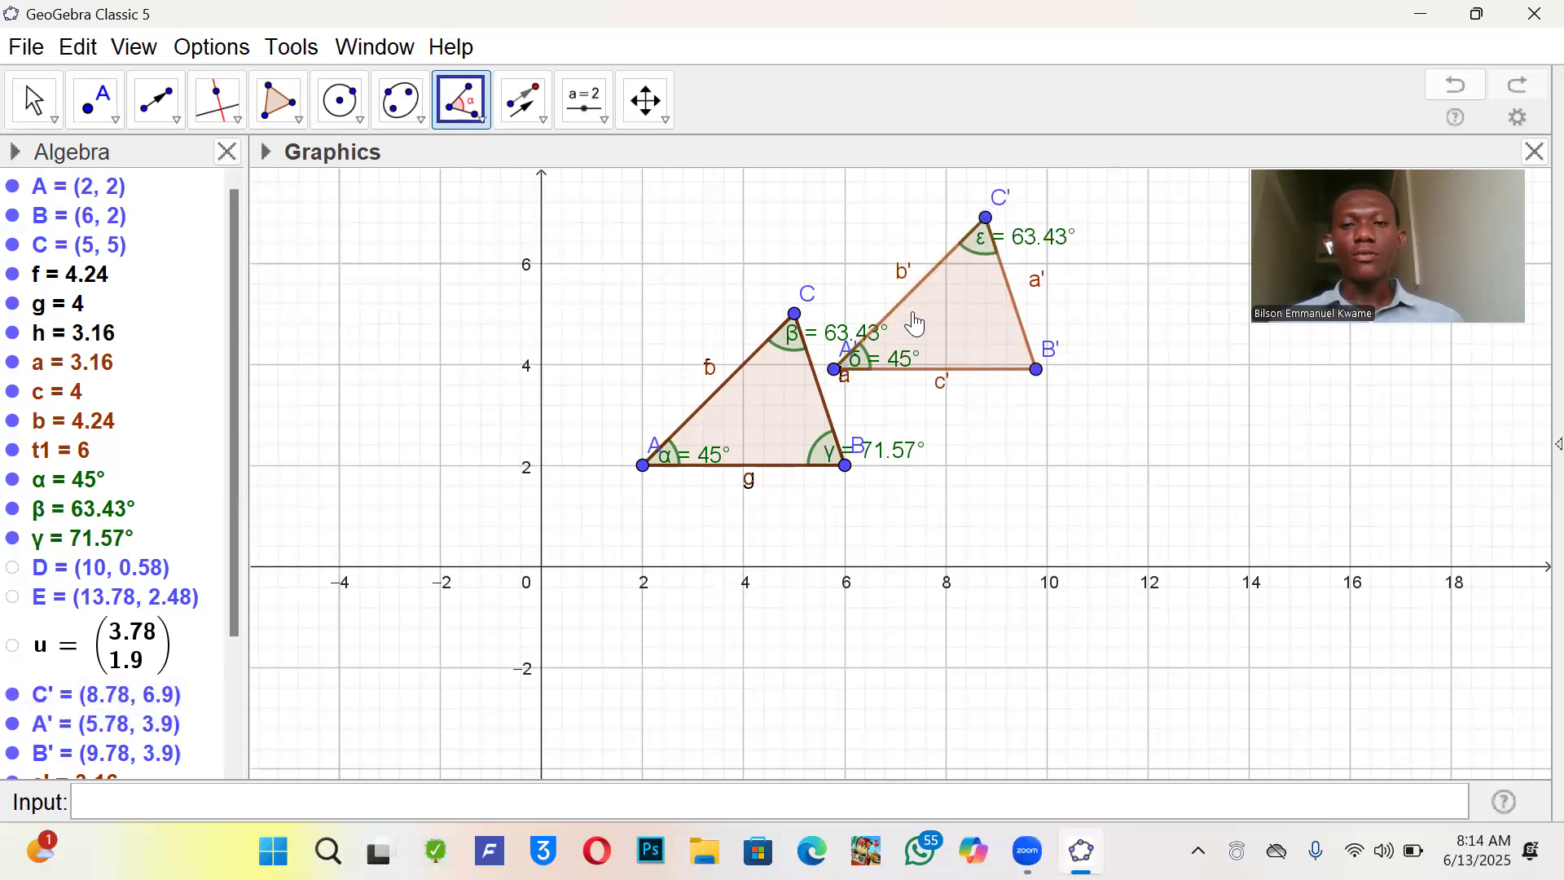
click(986, 219)
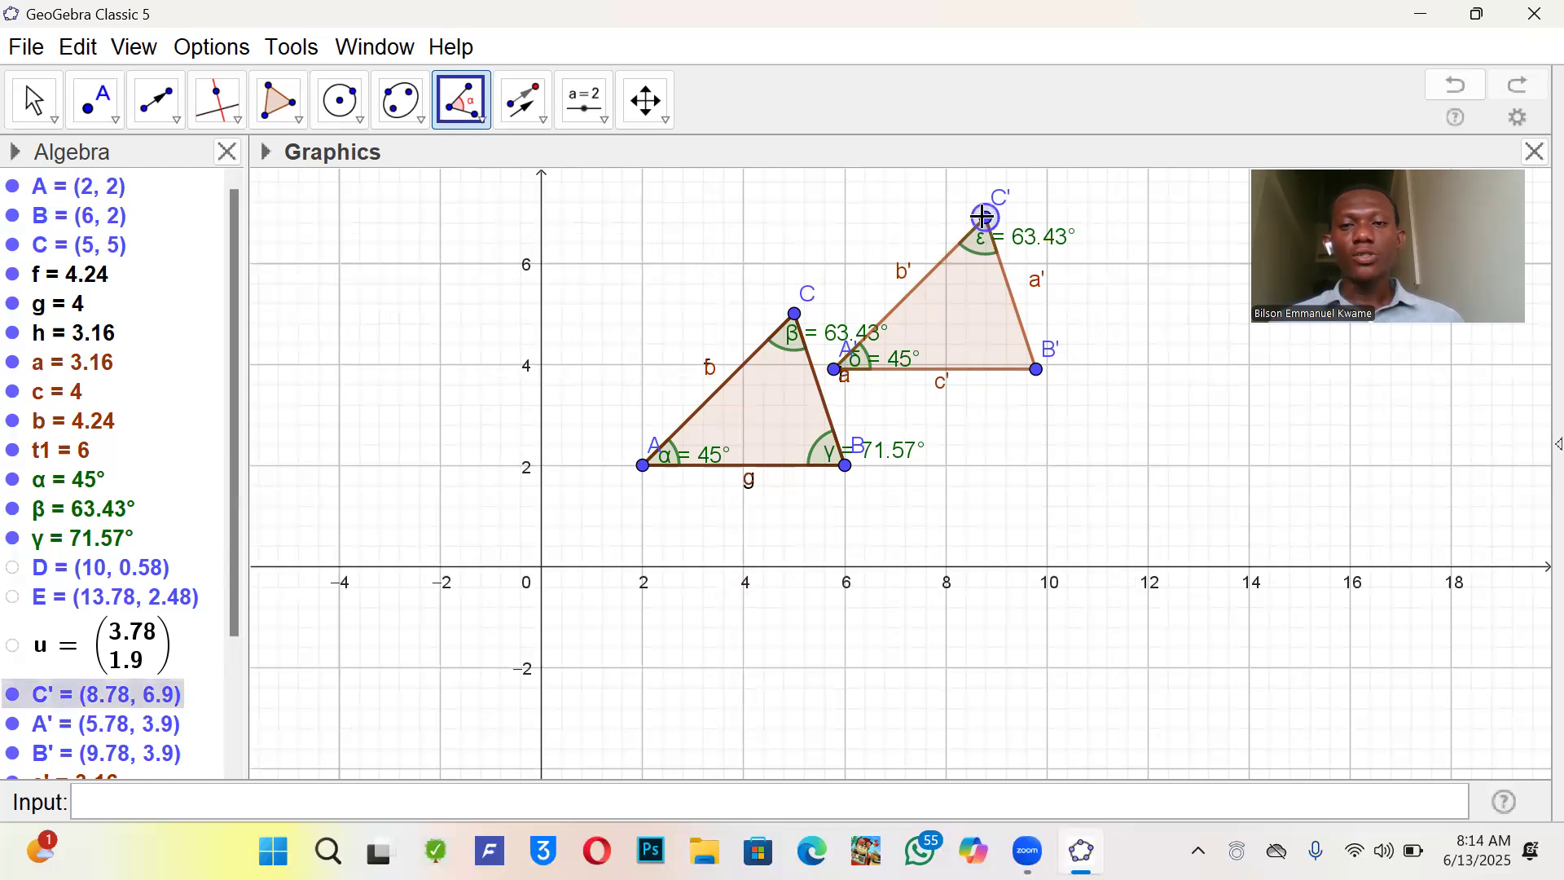
click(1038, 369)
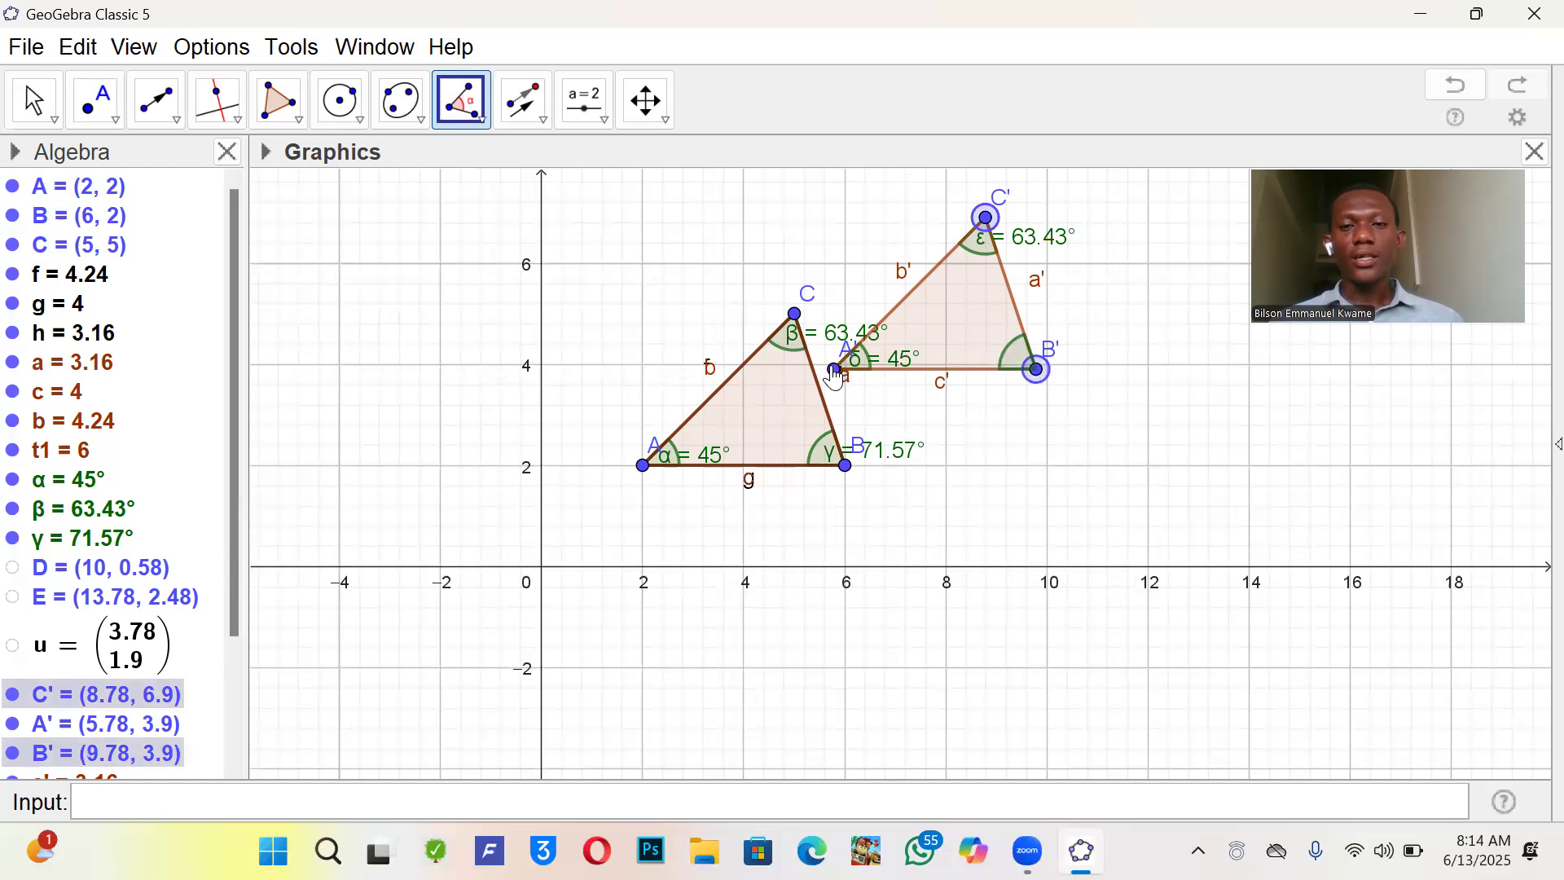
click(834, 371)
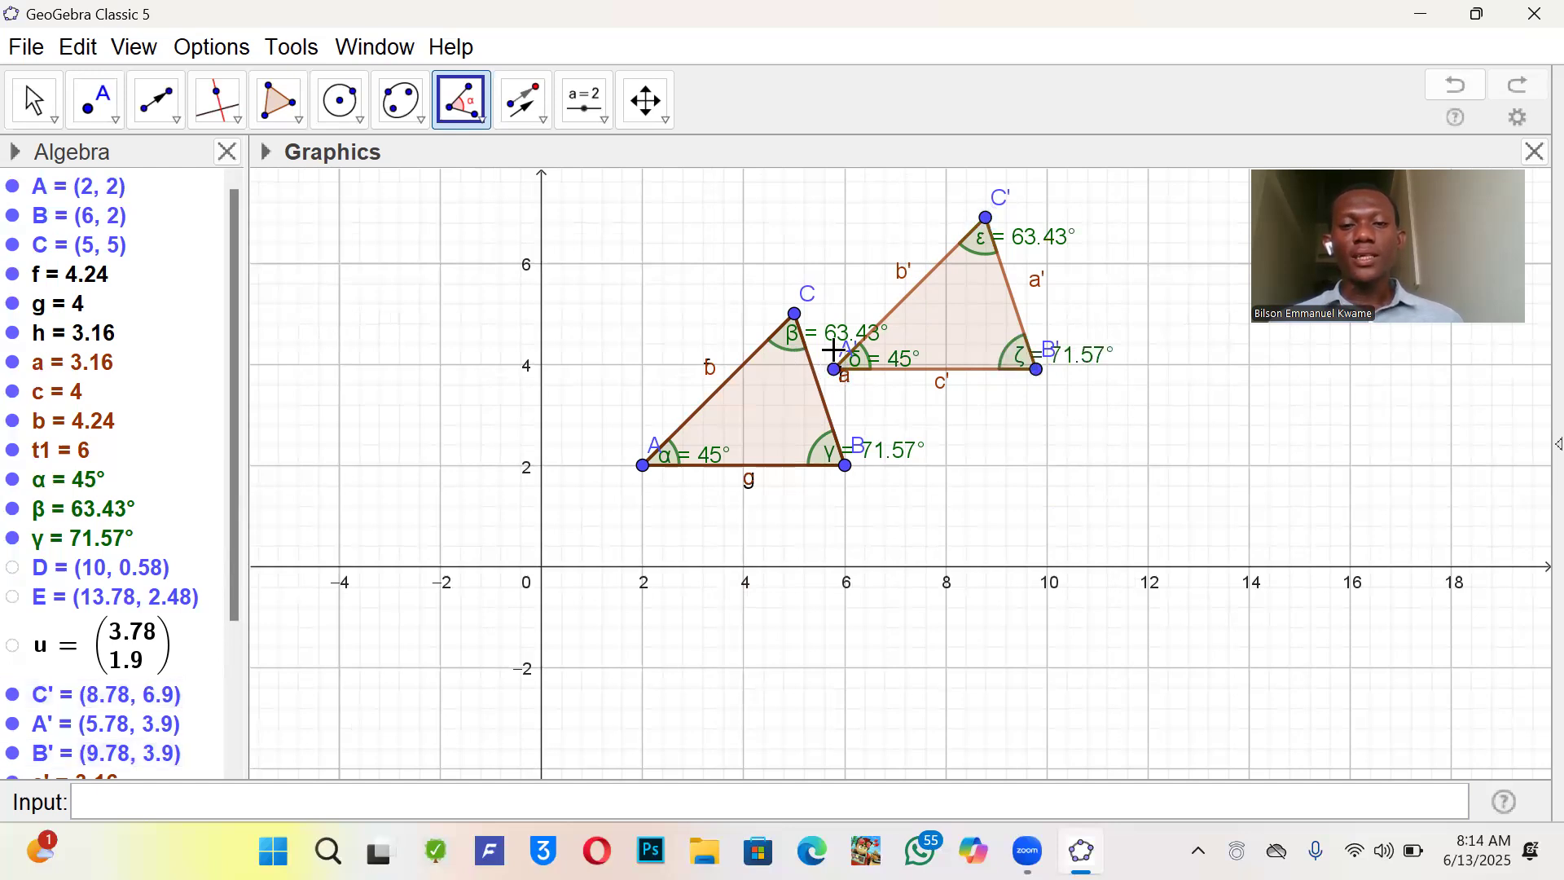
- Move vertex A of the original triangle to about (-3.49, 1.54) and on to about (0.5, 4.97)
click(33, 100)
drag(643, 466, 365, 489)
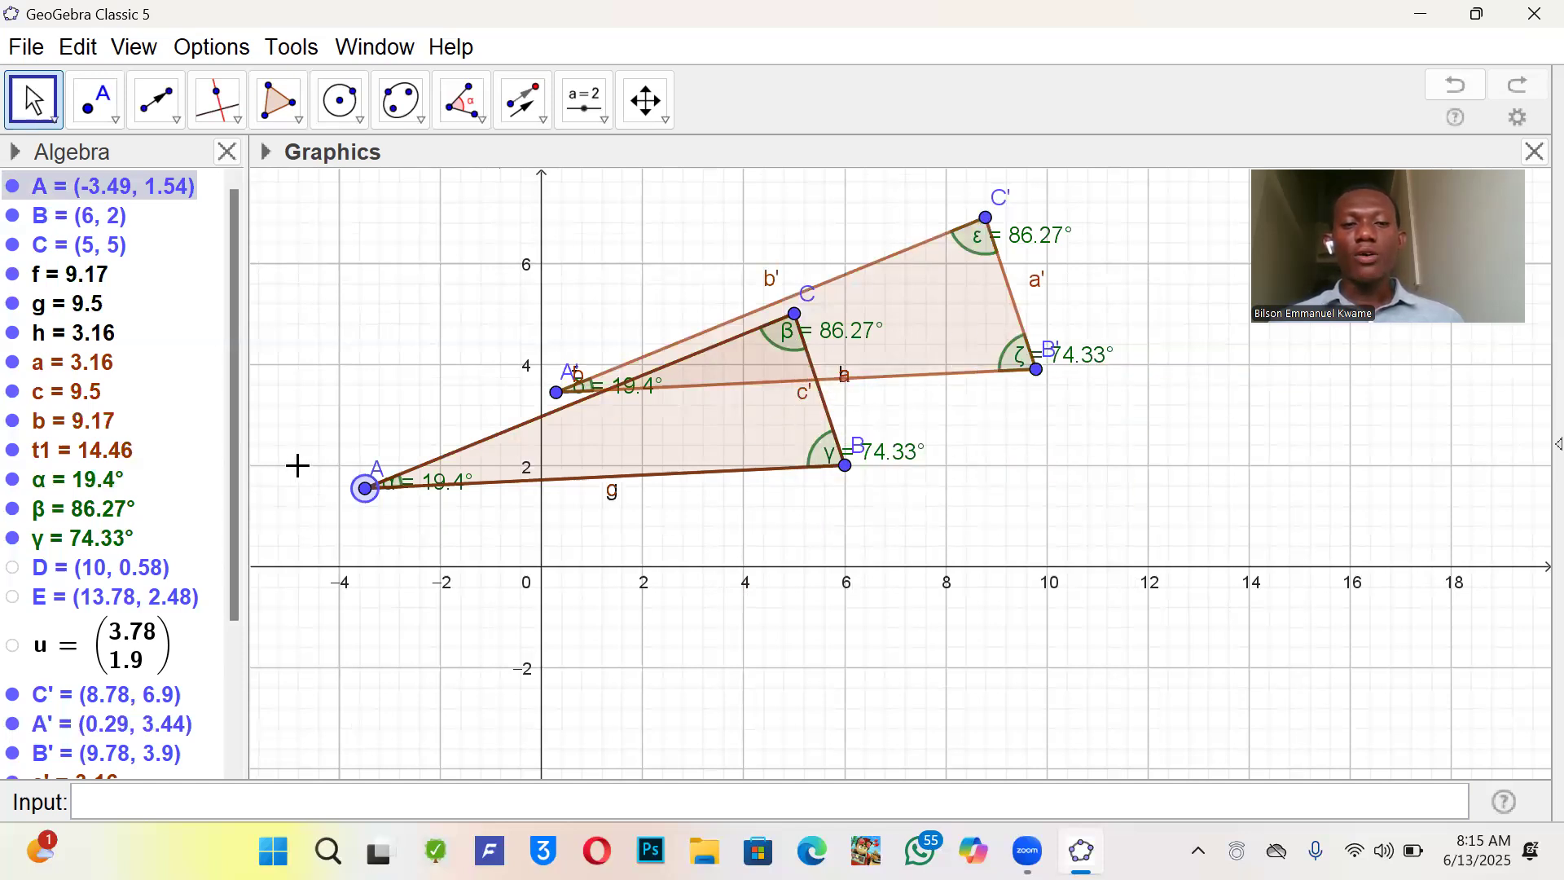
drag(366, 489, 567, 319)
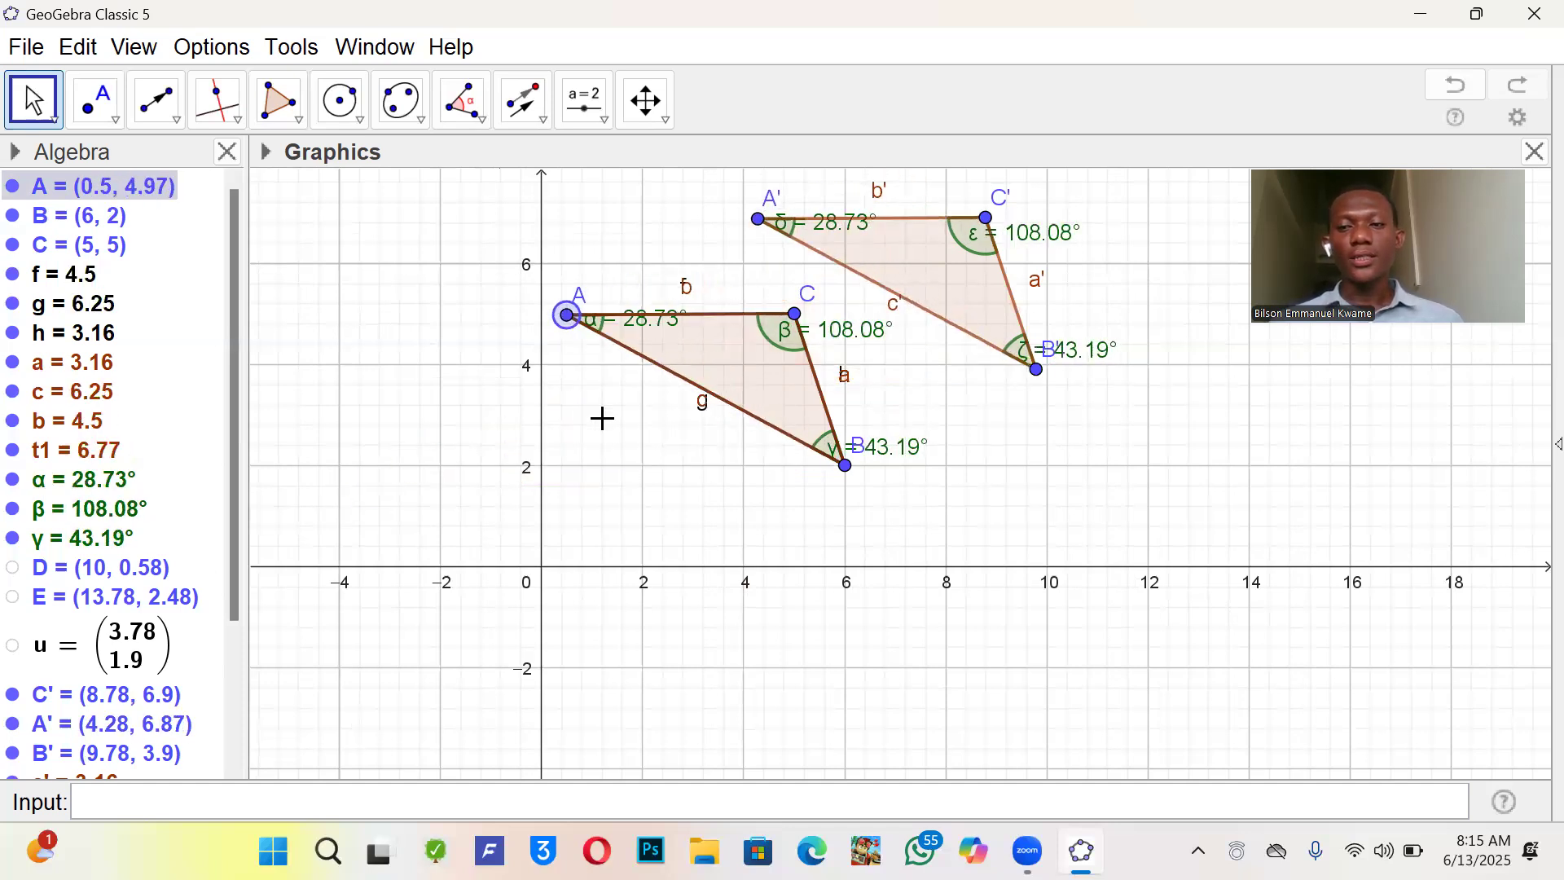
- Draw a nearly horizontal line below both triangles through about (3.6, -5.2) and (20.4, -5)
scroll(603, 418, down, 1)
scroll(603, 423, down, 1)
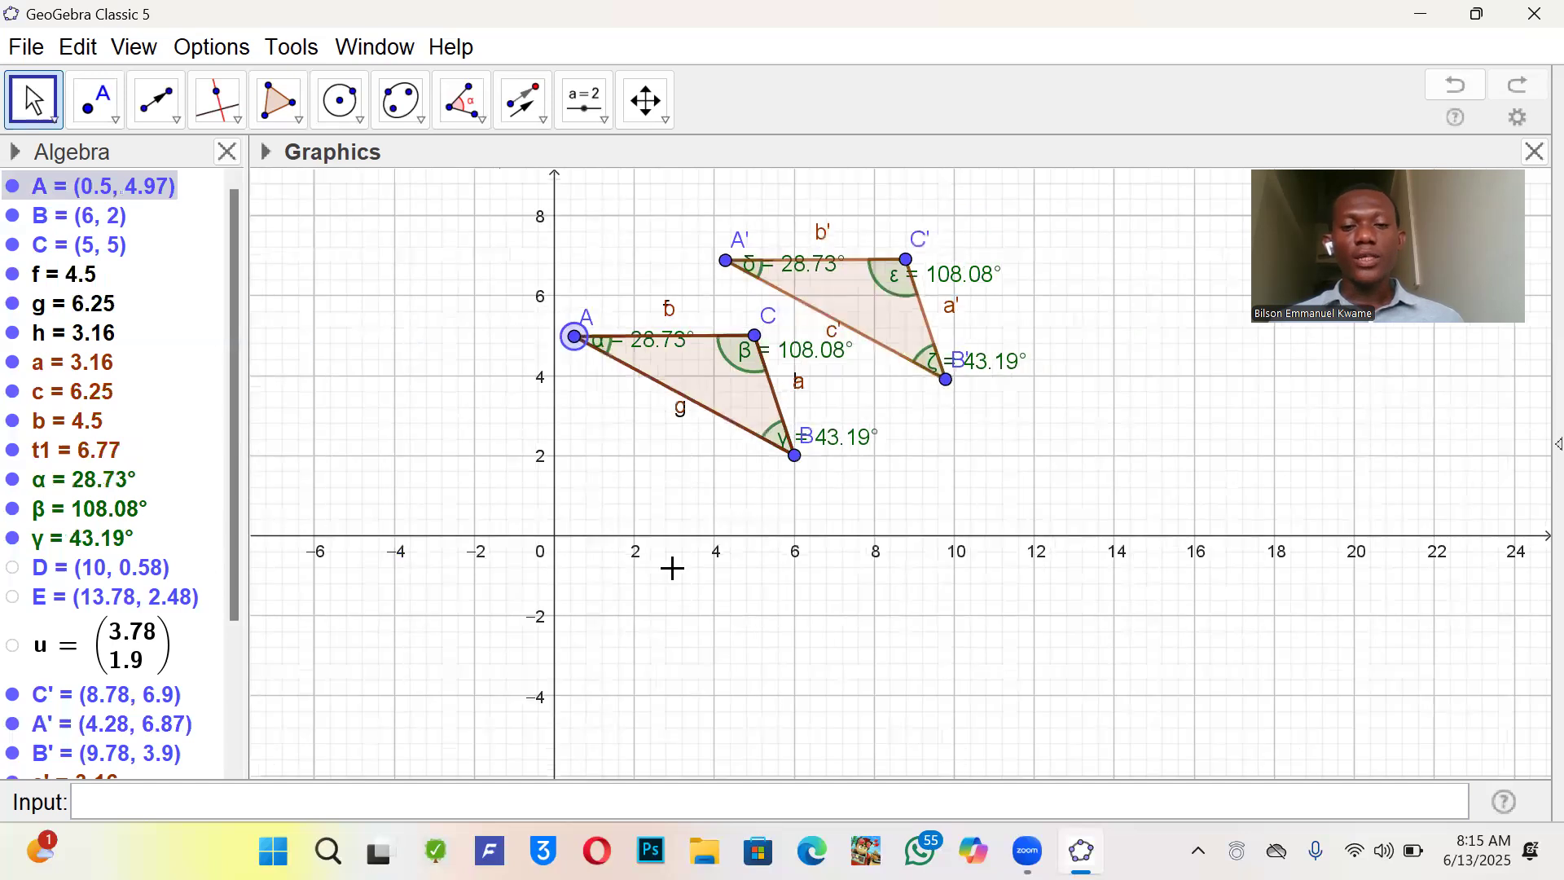
scroll(724, 587, down, 1)
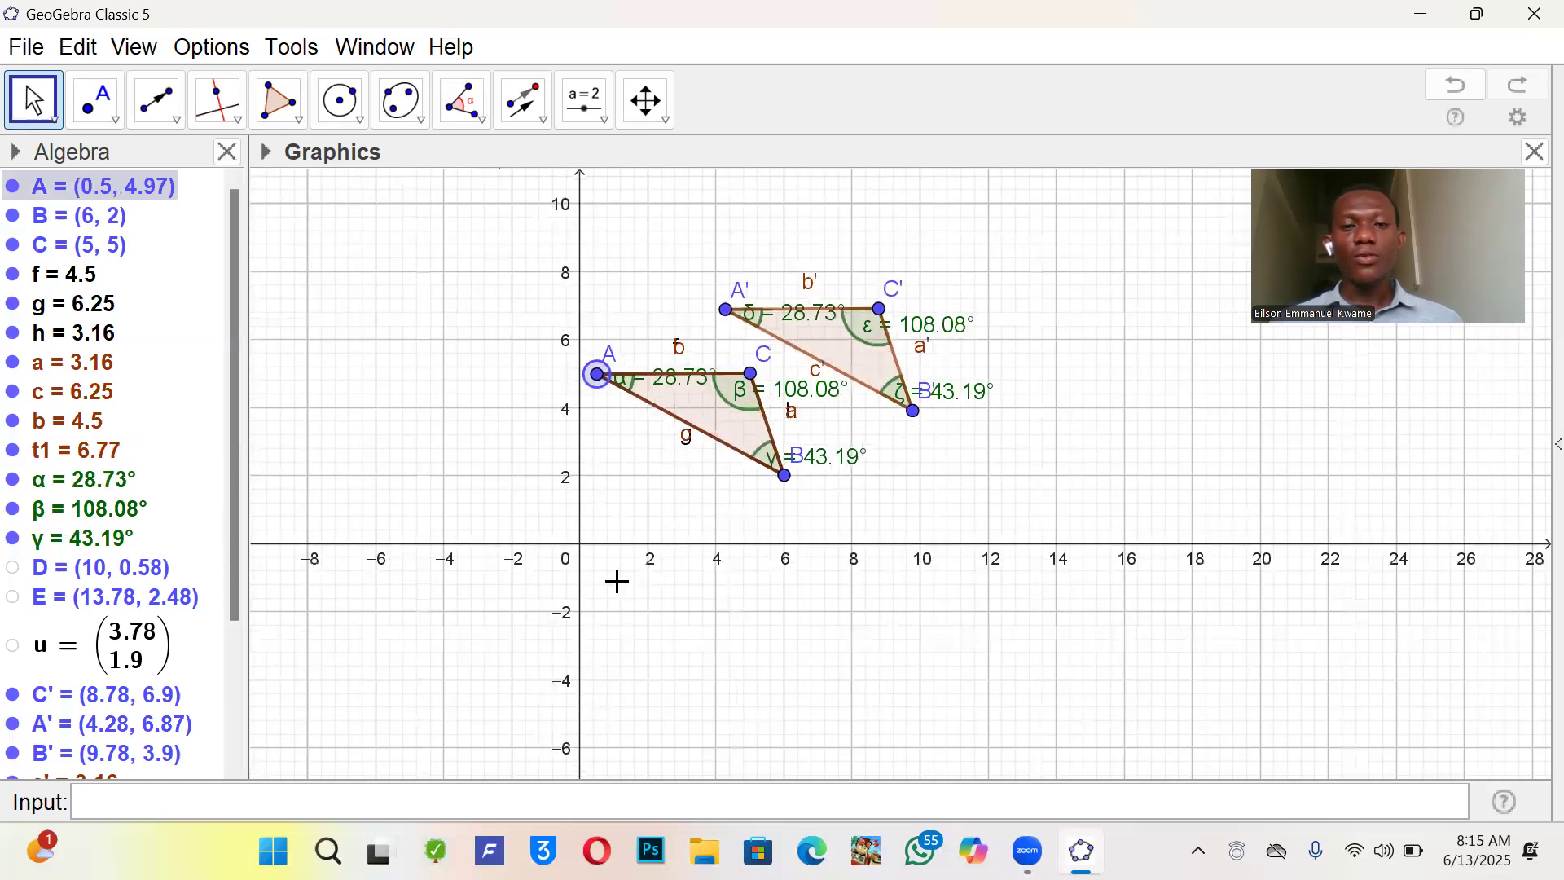
click(94, 117)
click(94, 117)
mouse_move(157, 106)
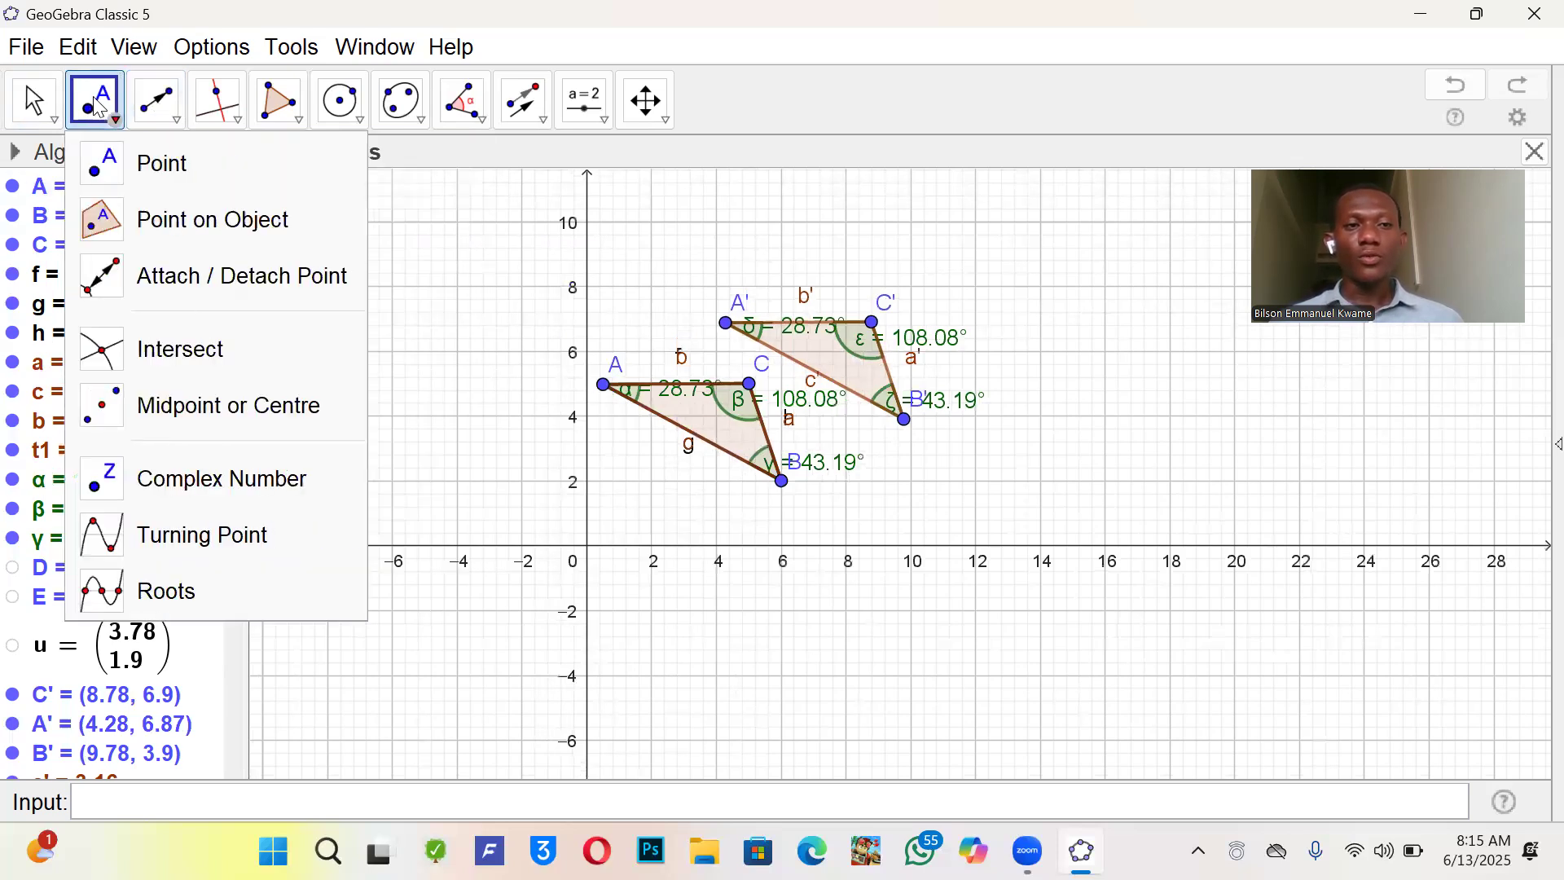
click(148, 108)
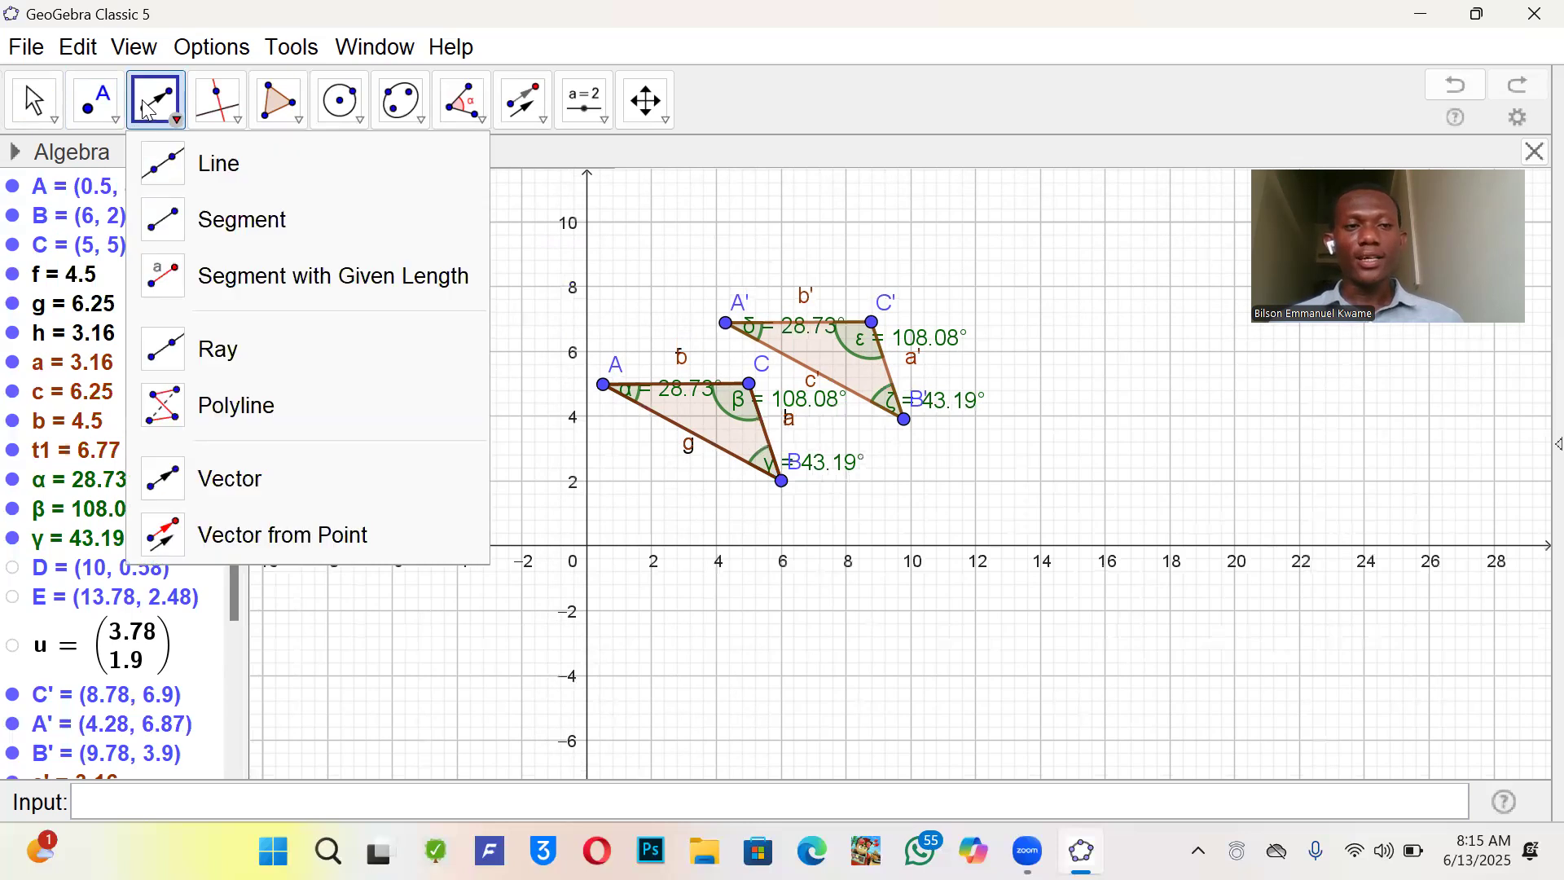
click(207, 159)
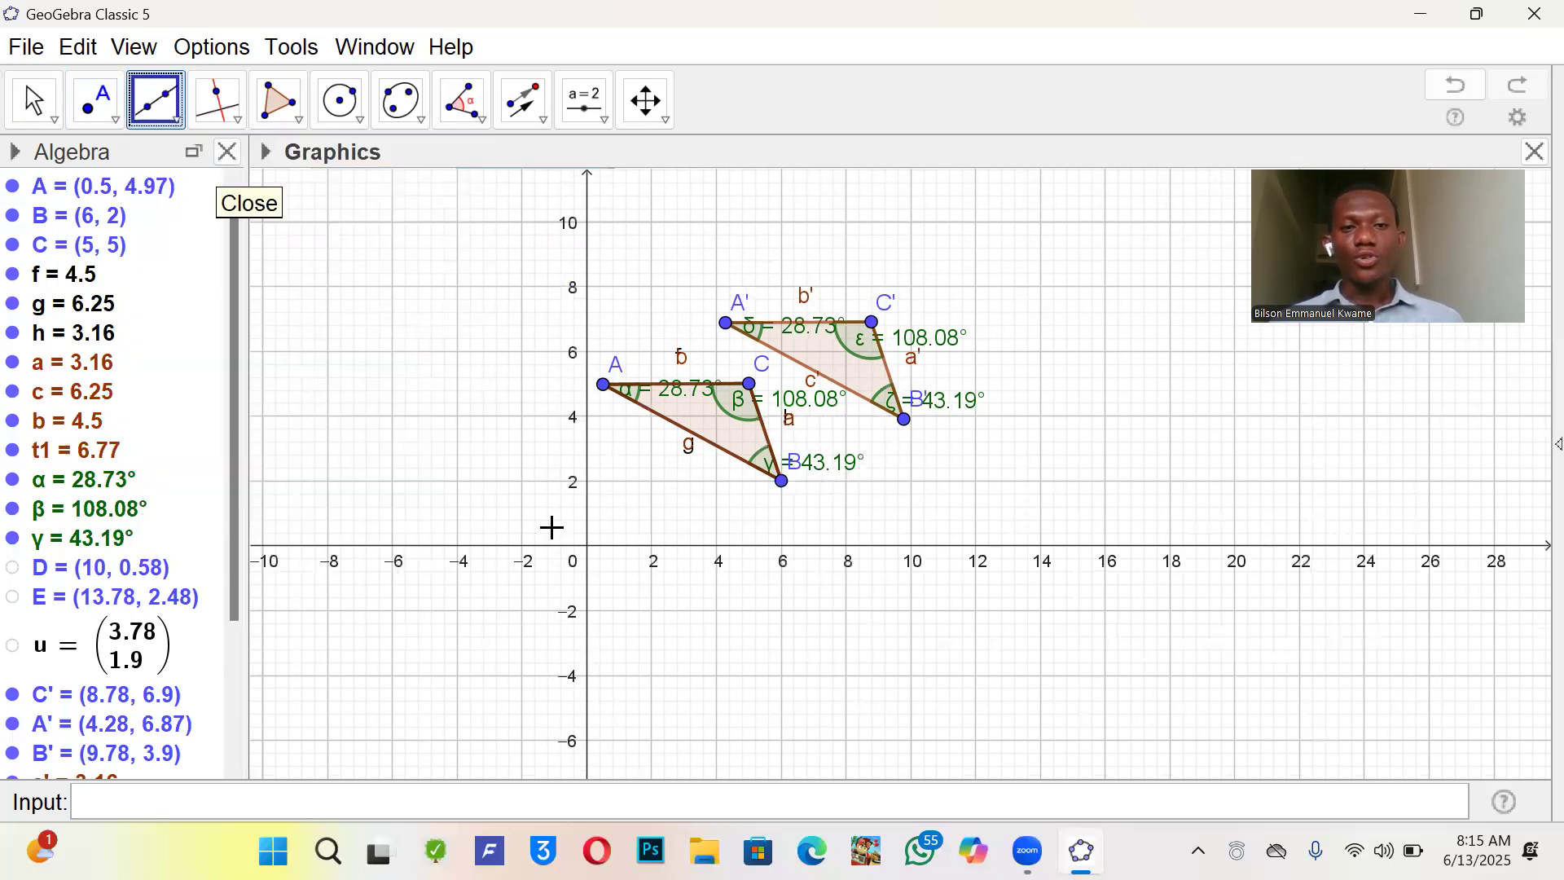
click(706, 717)
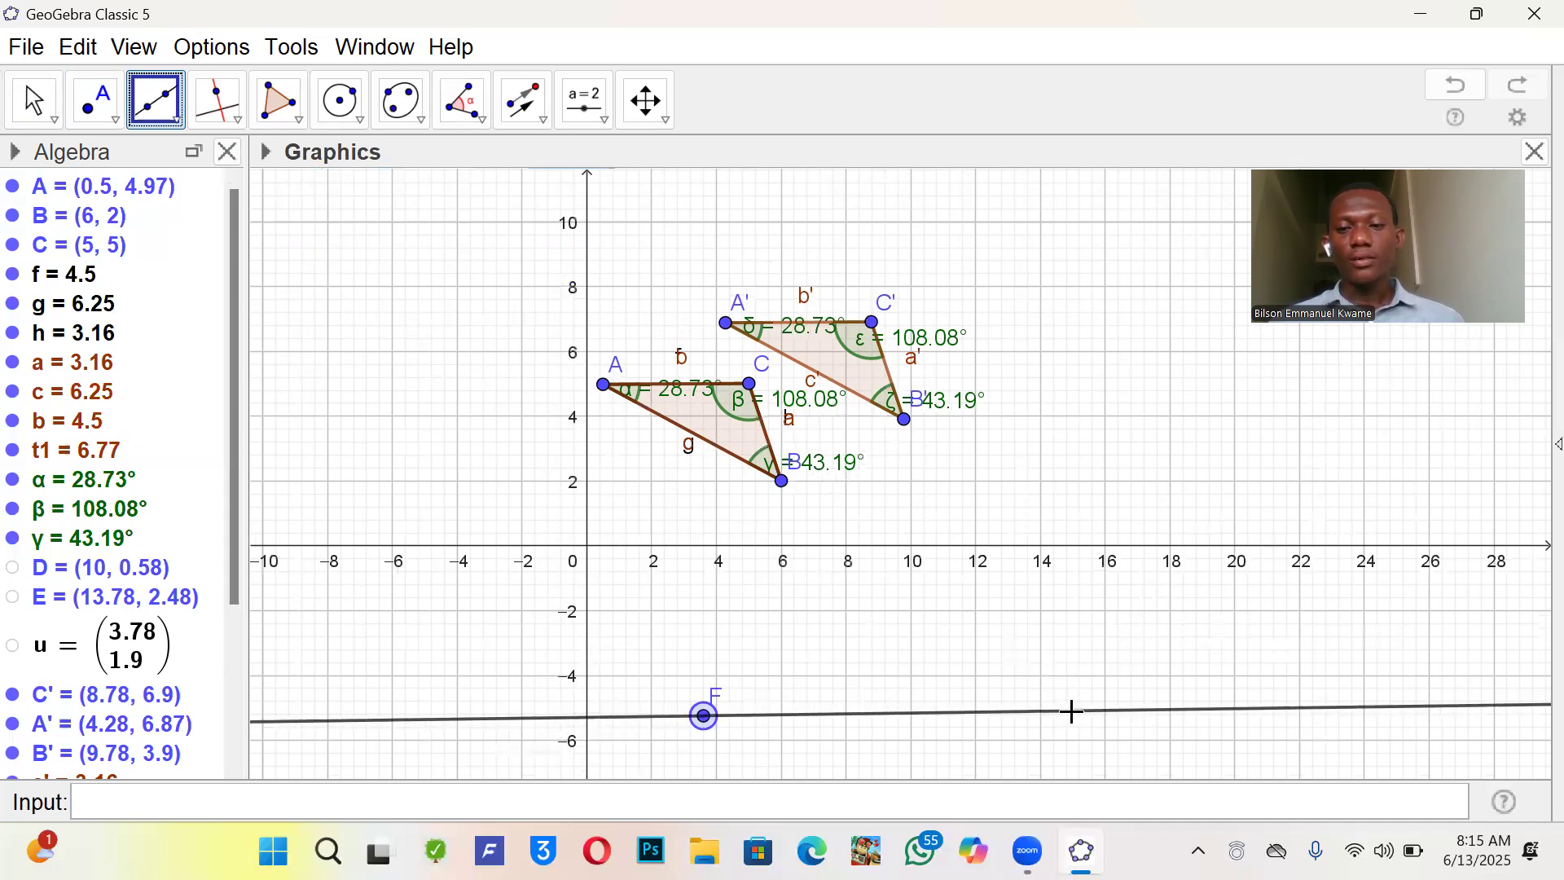
click(1251, 711)
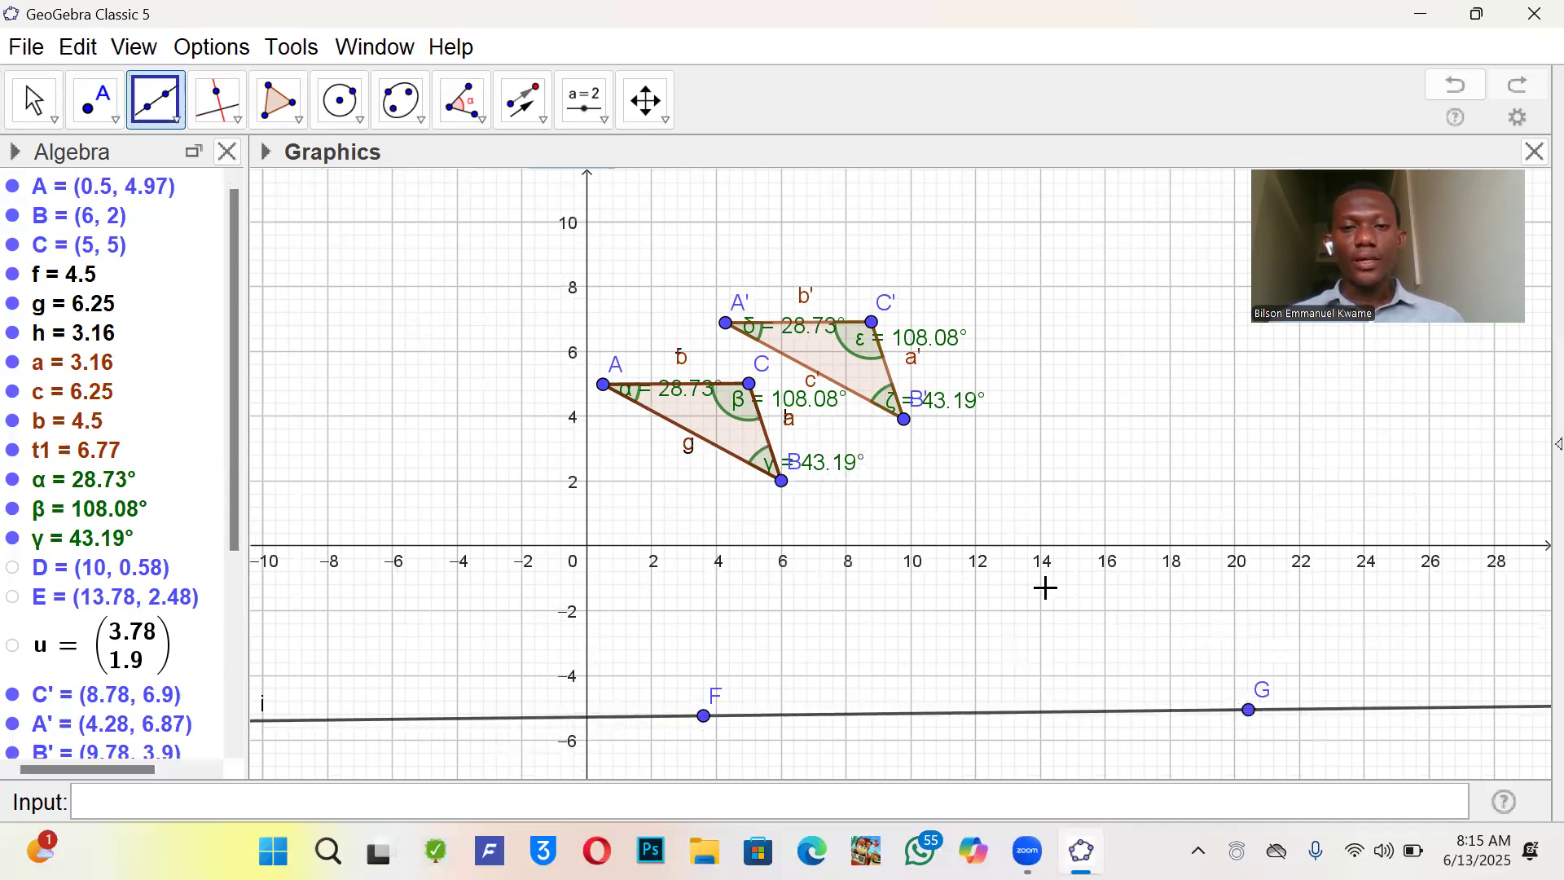
- Move vertex A around the original triangle and leave it at about (13.44, 1.76)
click(37, 105)
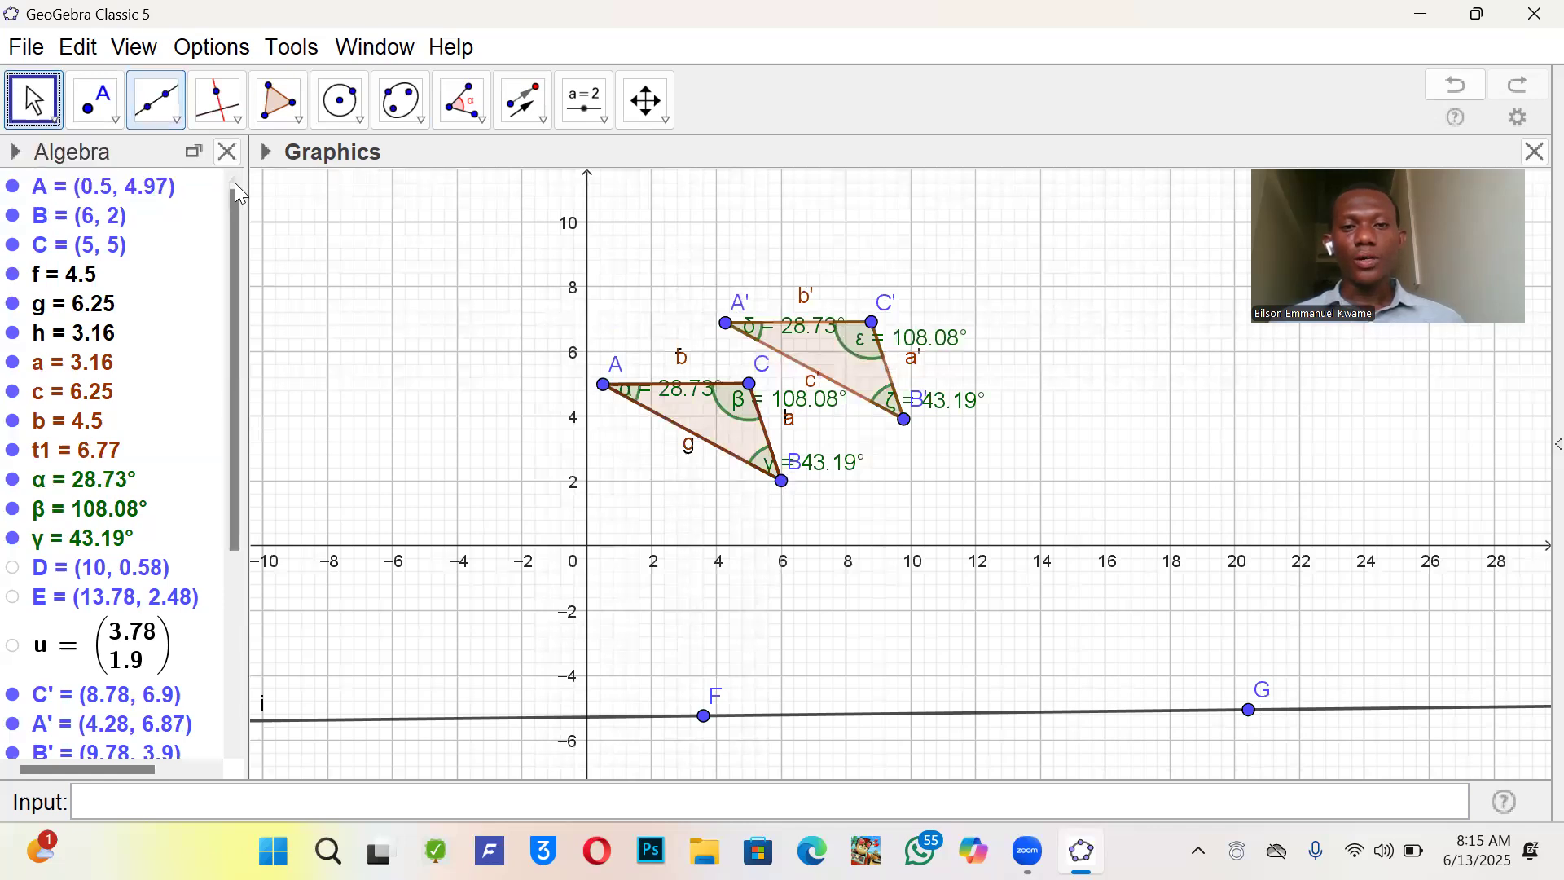
drag(598, 394, 950, 484)
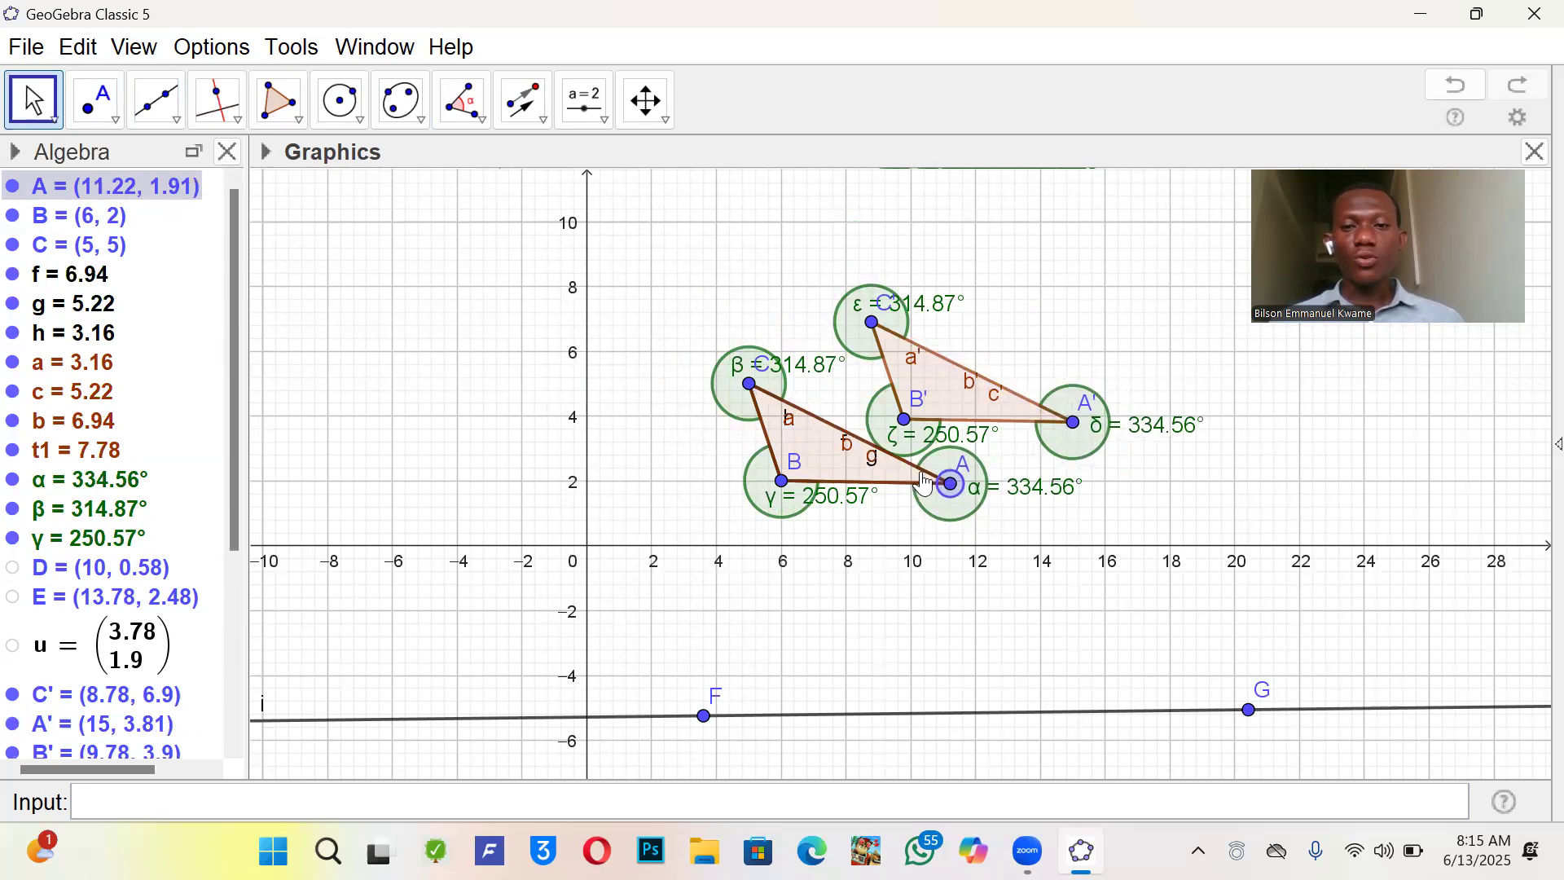
drag(958, 500, 723, 257)
drag(855, 247, 1024, 490)
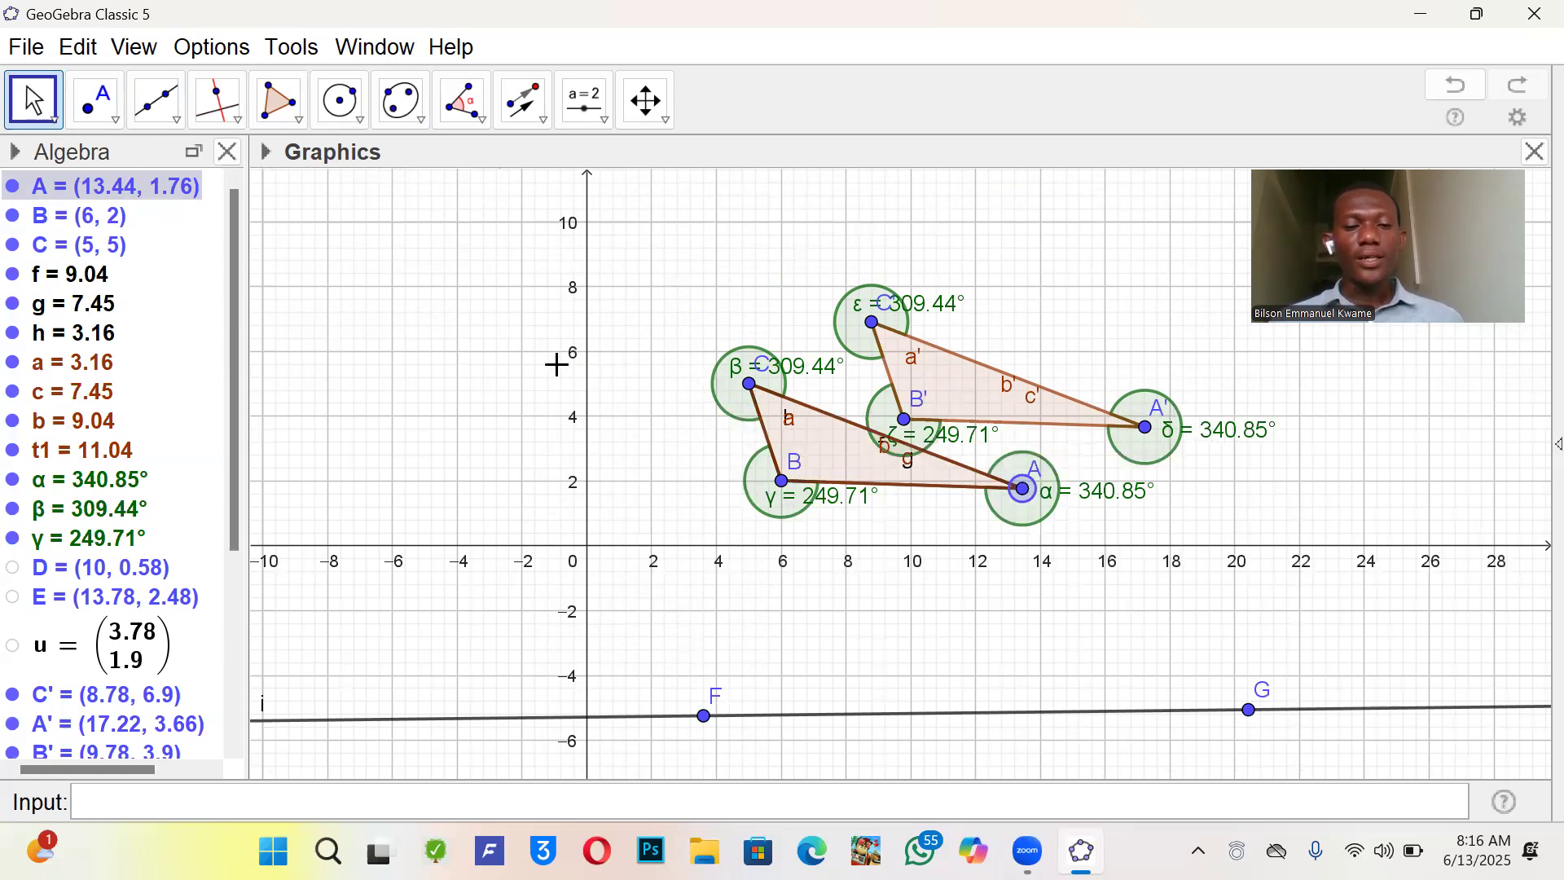
- Draw a circle centred at F with the Compasses tool, using the distance from B to C as its radius
click(342, 116)
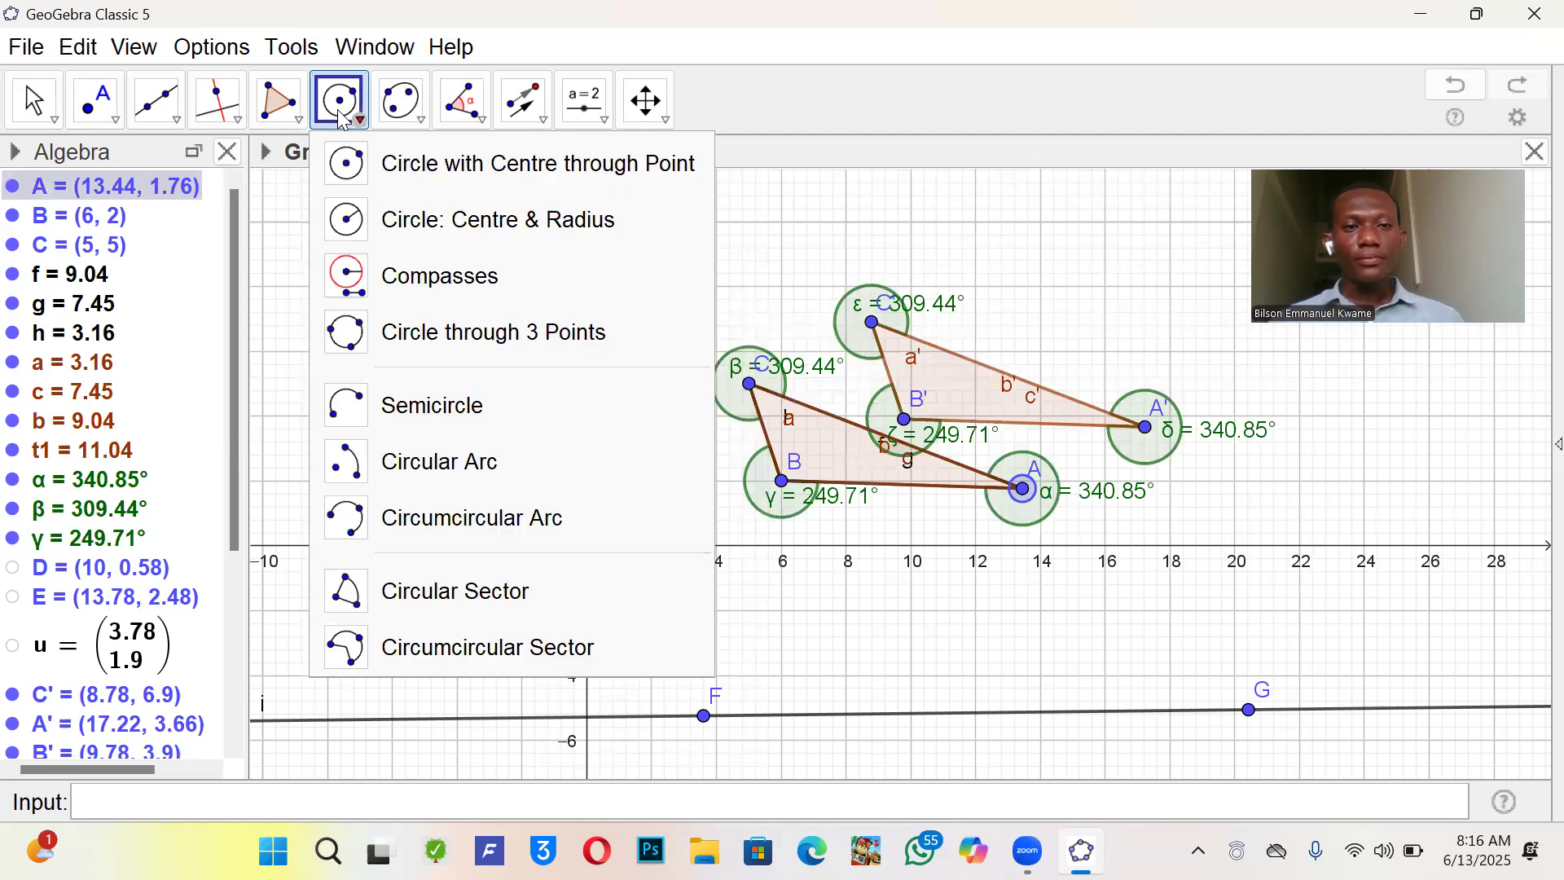
click(457, 287)
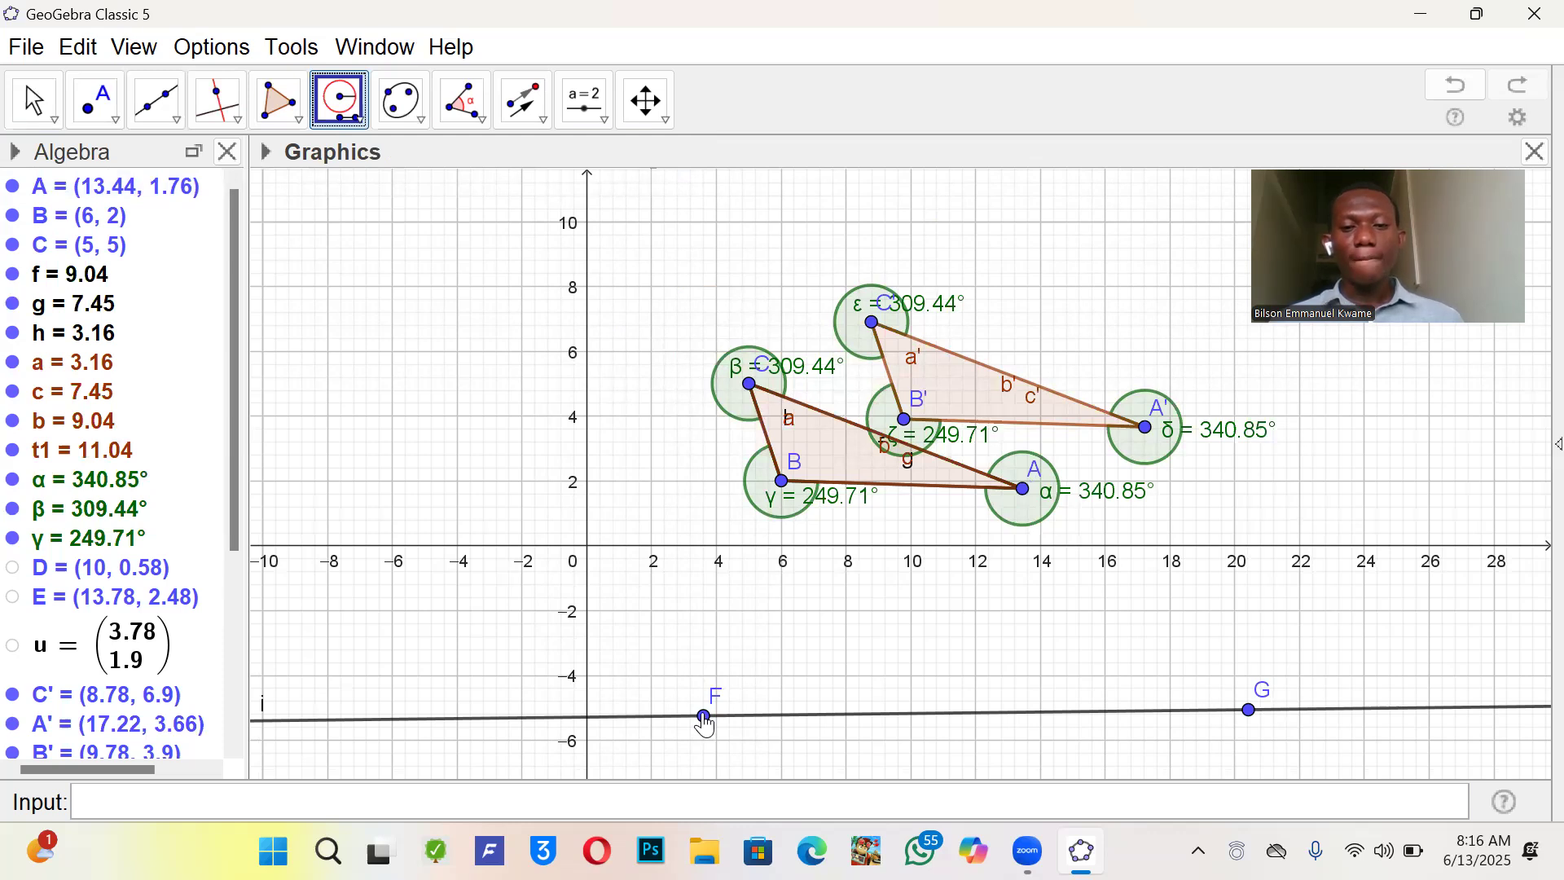
click(784, 486)
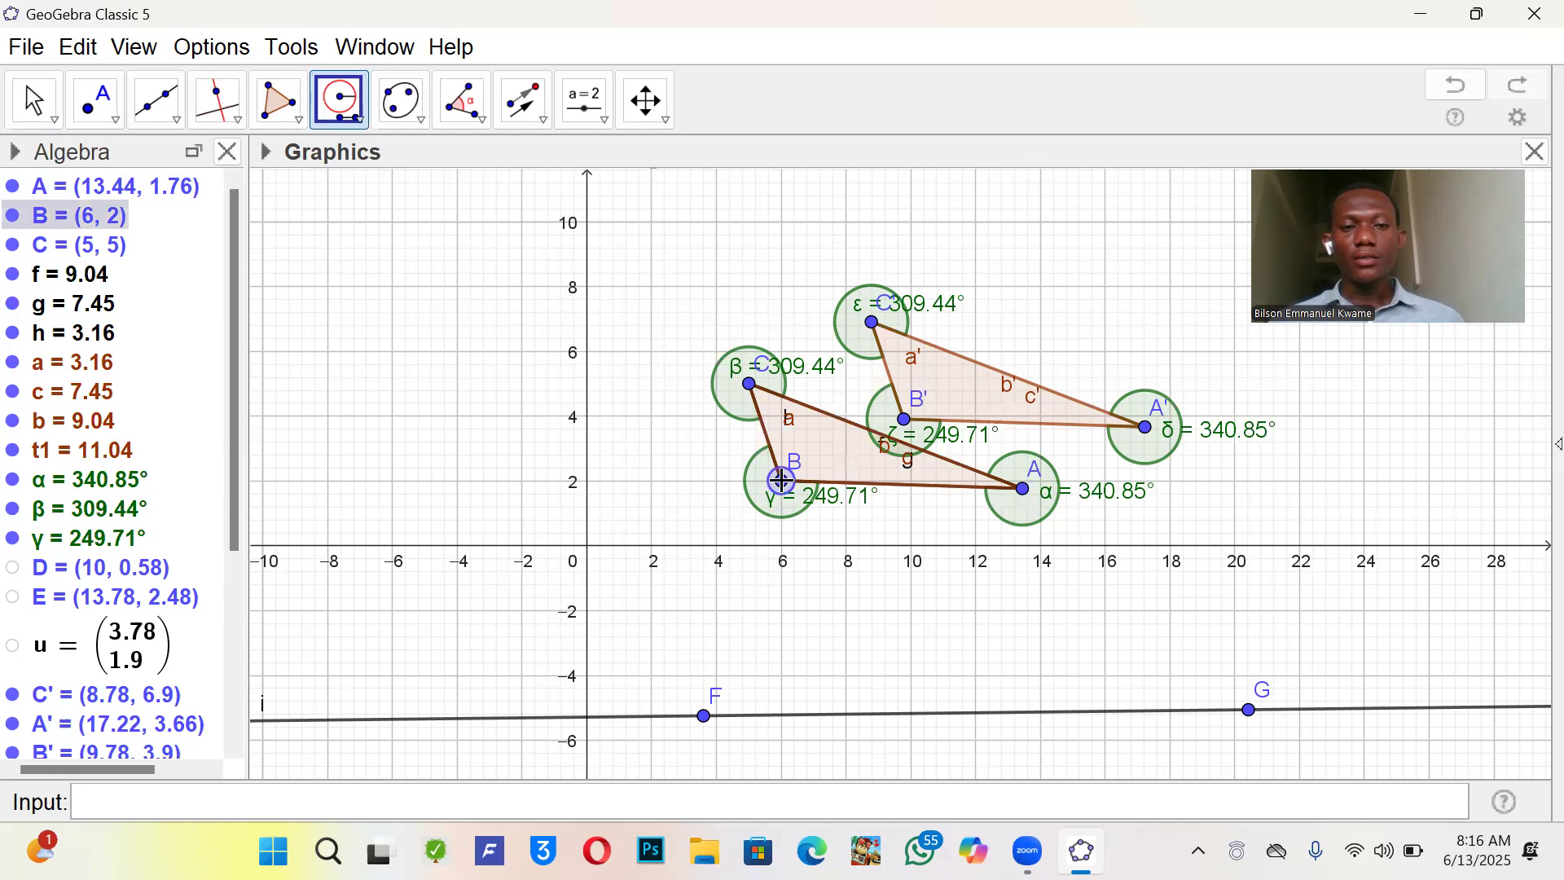
click(751, 386)
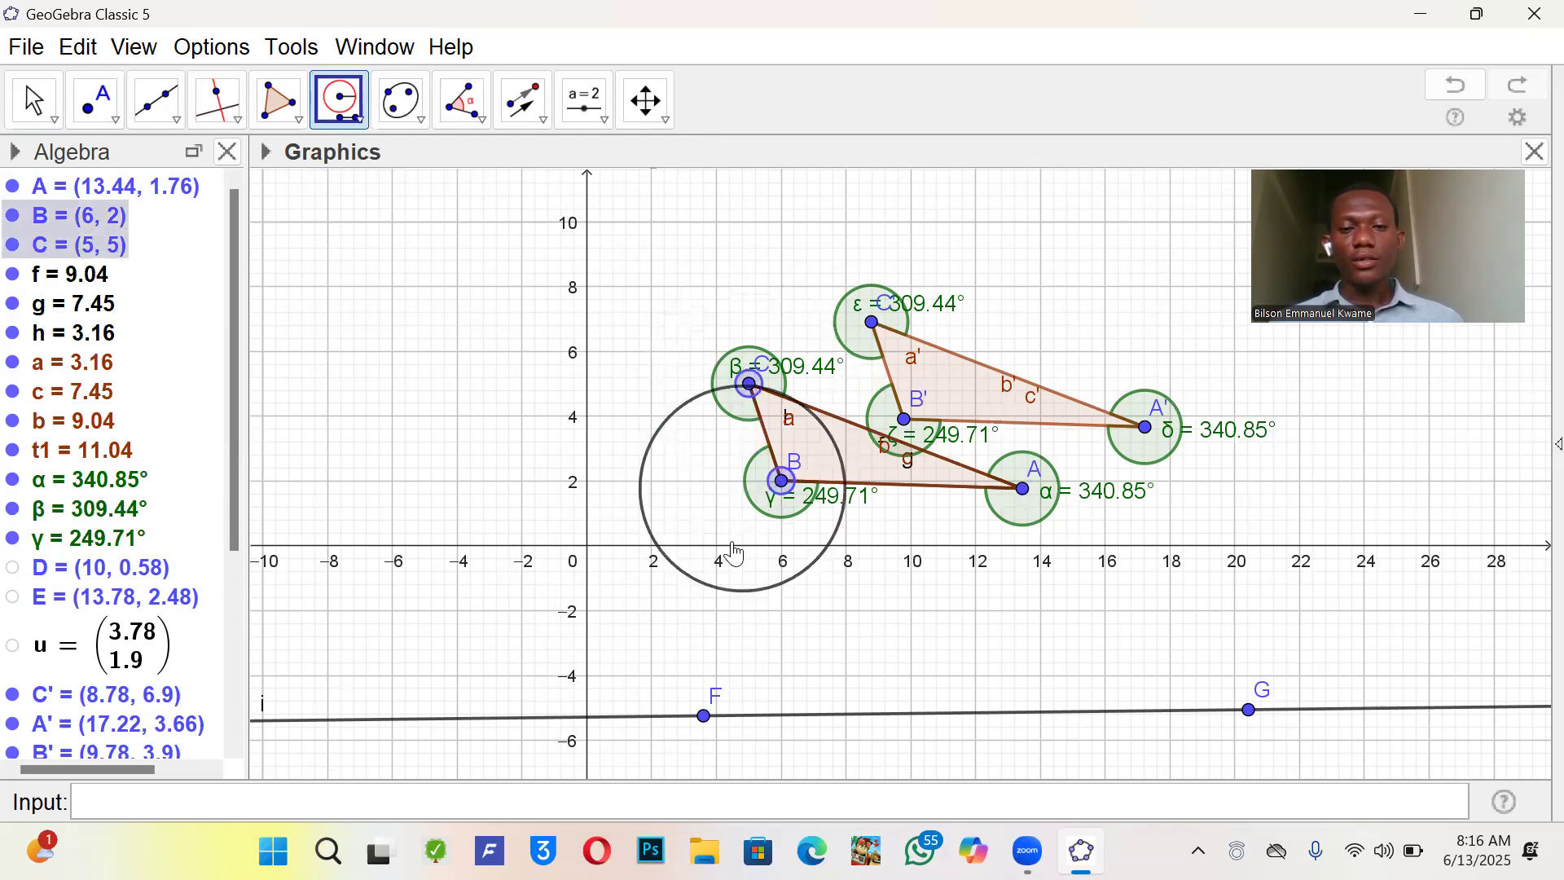
click(705, 717)
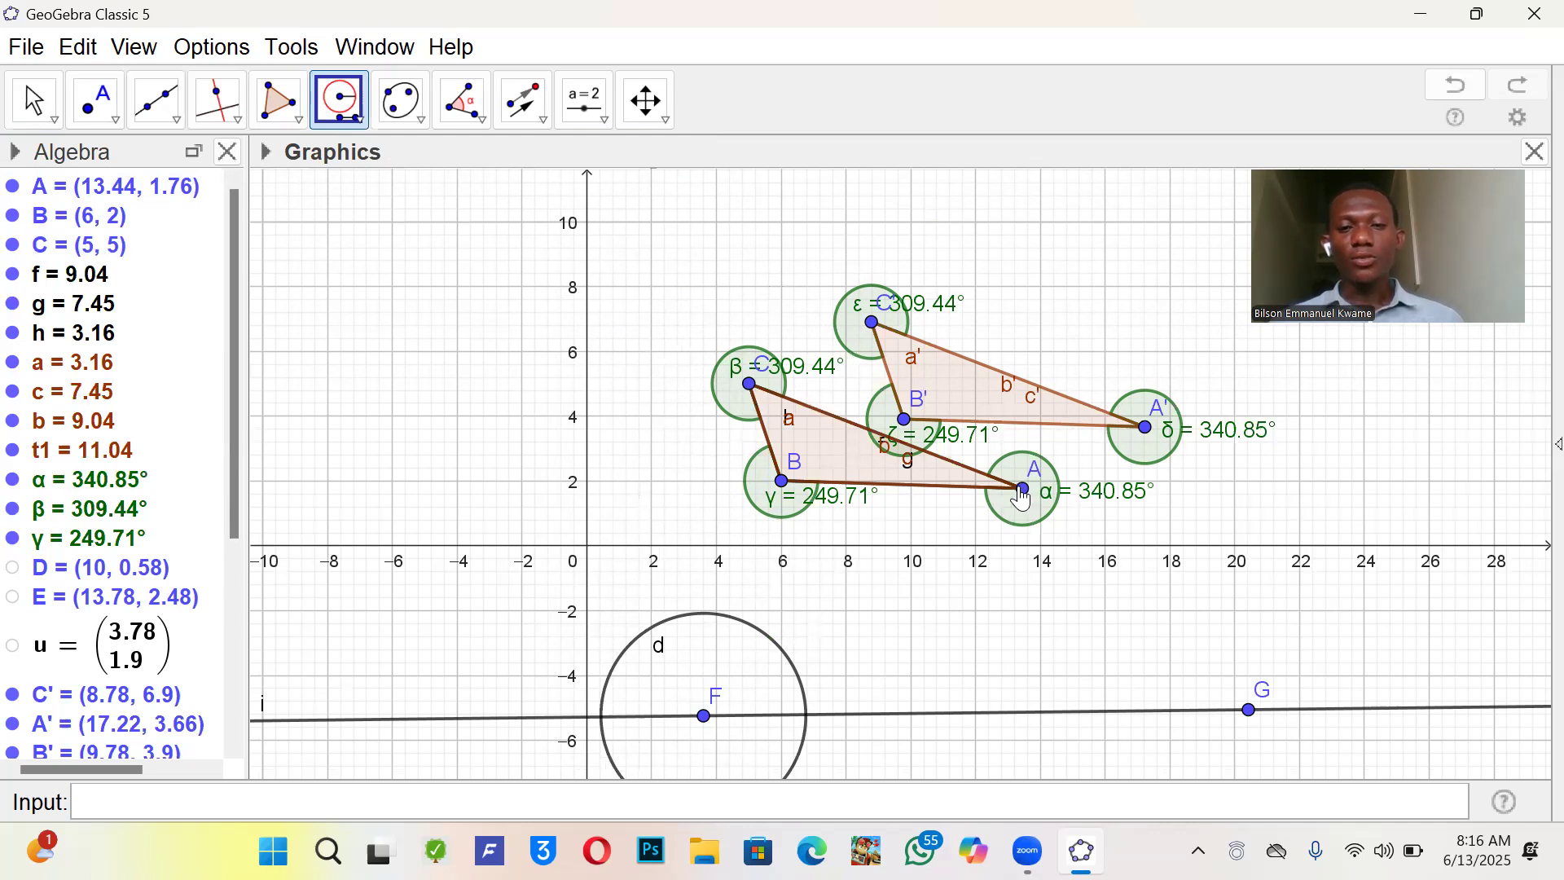
- Draw a second compass circle centred at F, using the distance from B to A as its radius
click(781, 479)
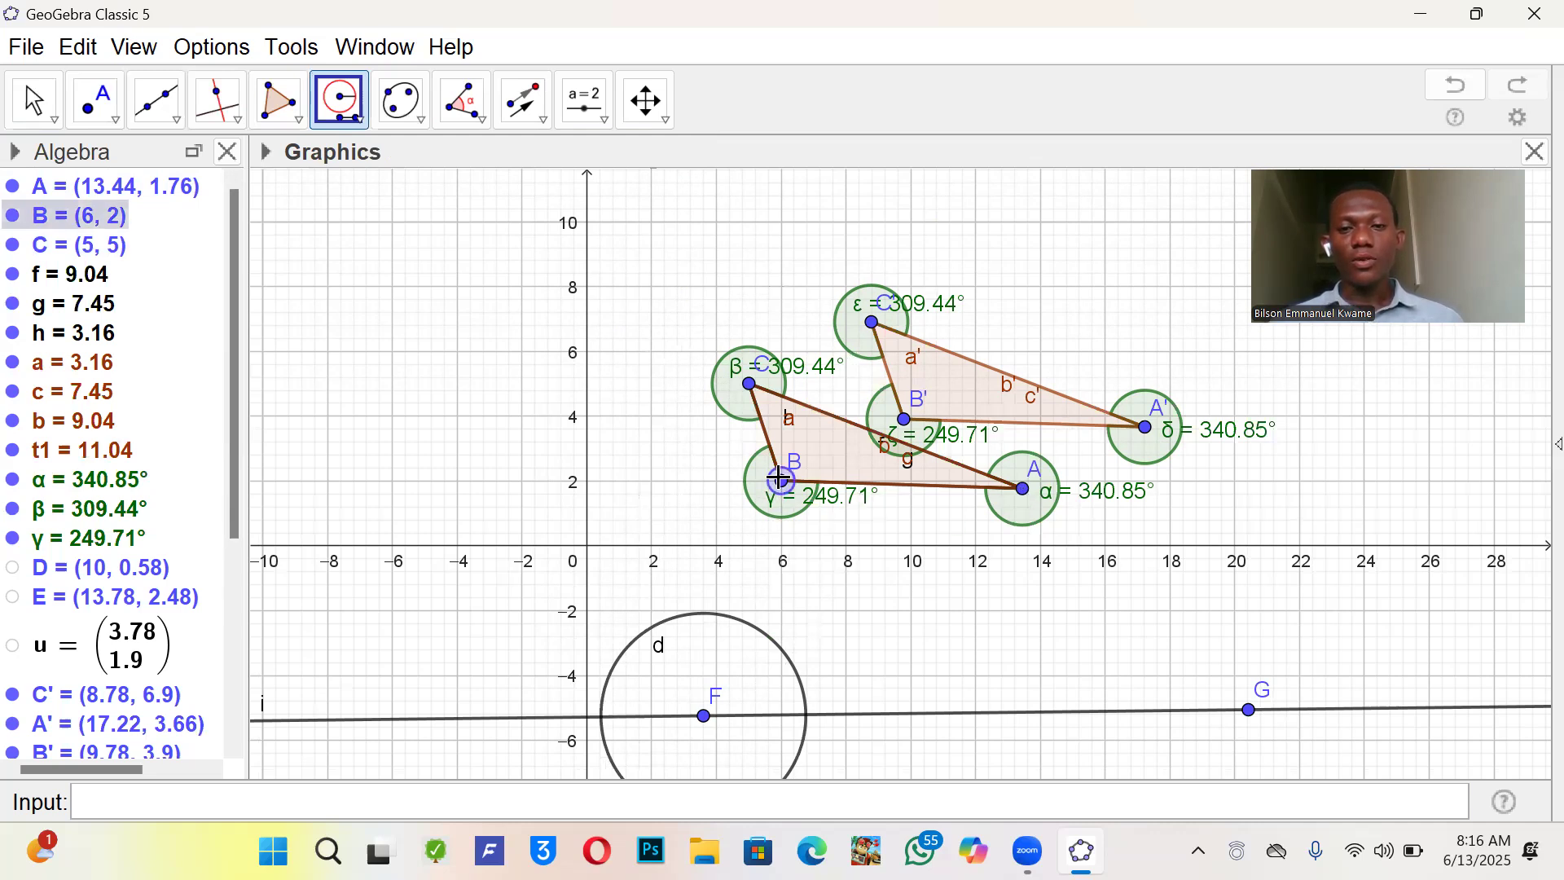
click(1025, 489)
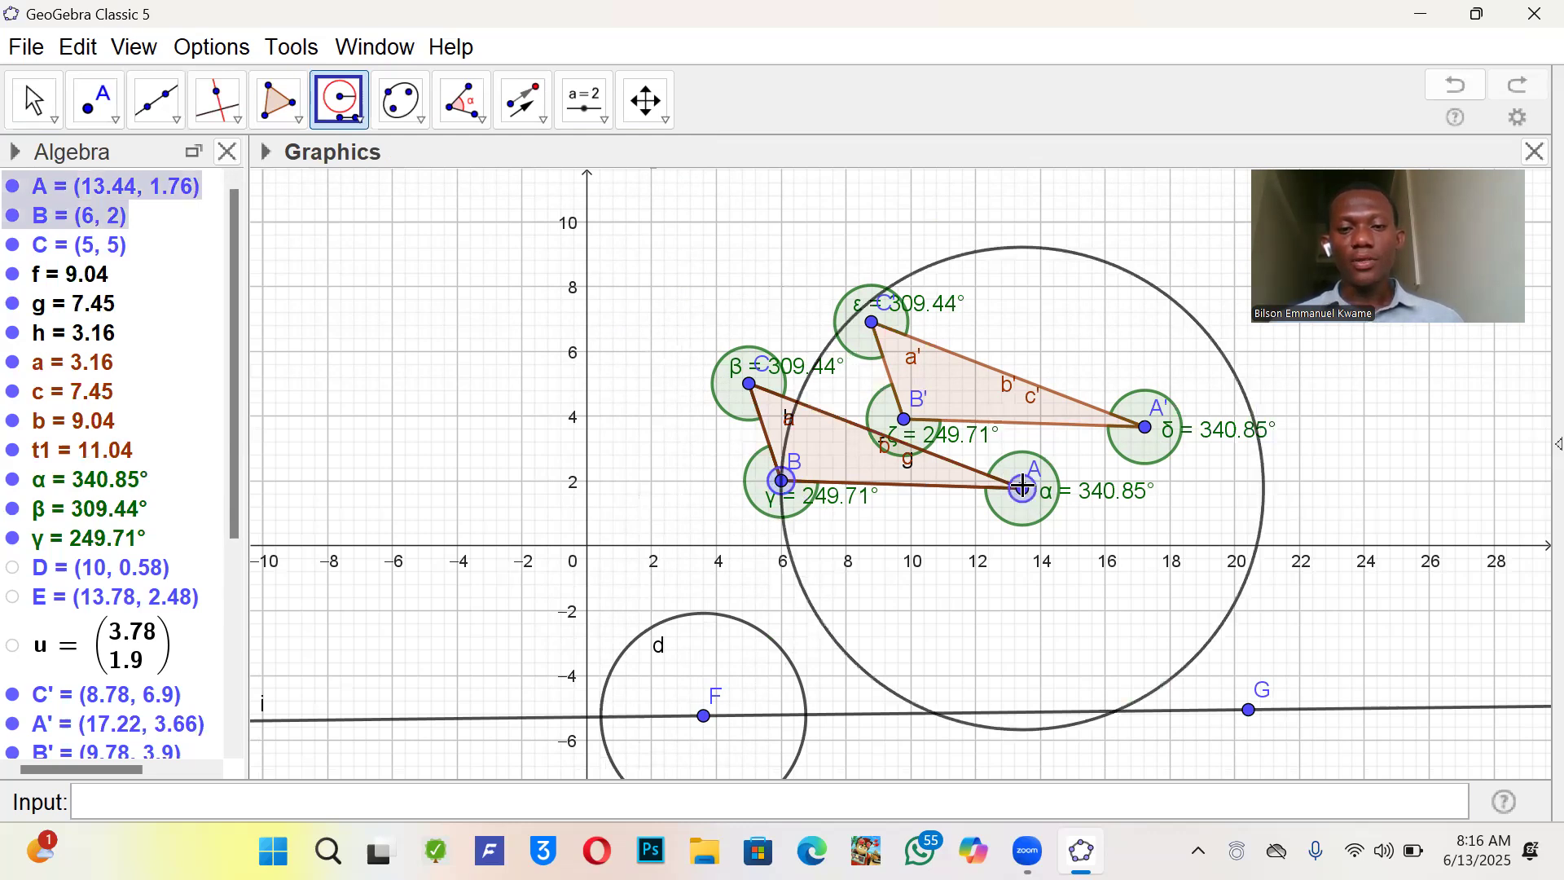
click(704, 715)
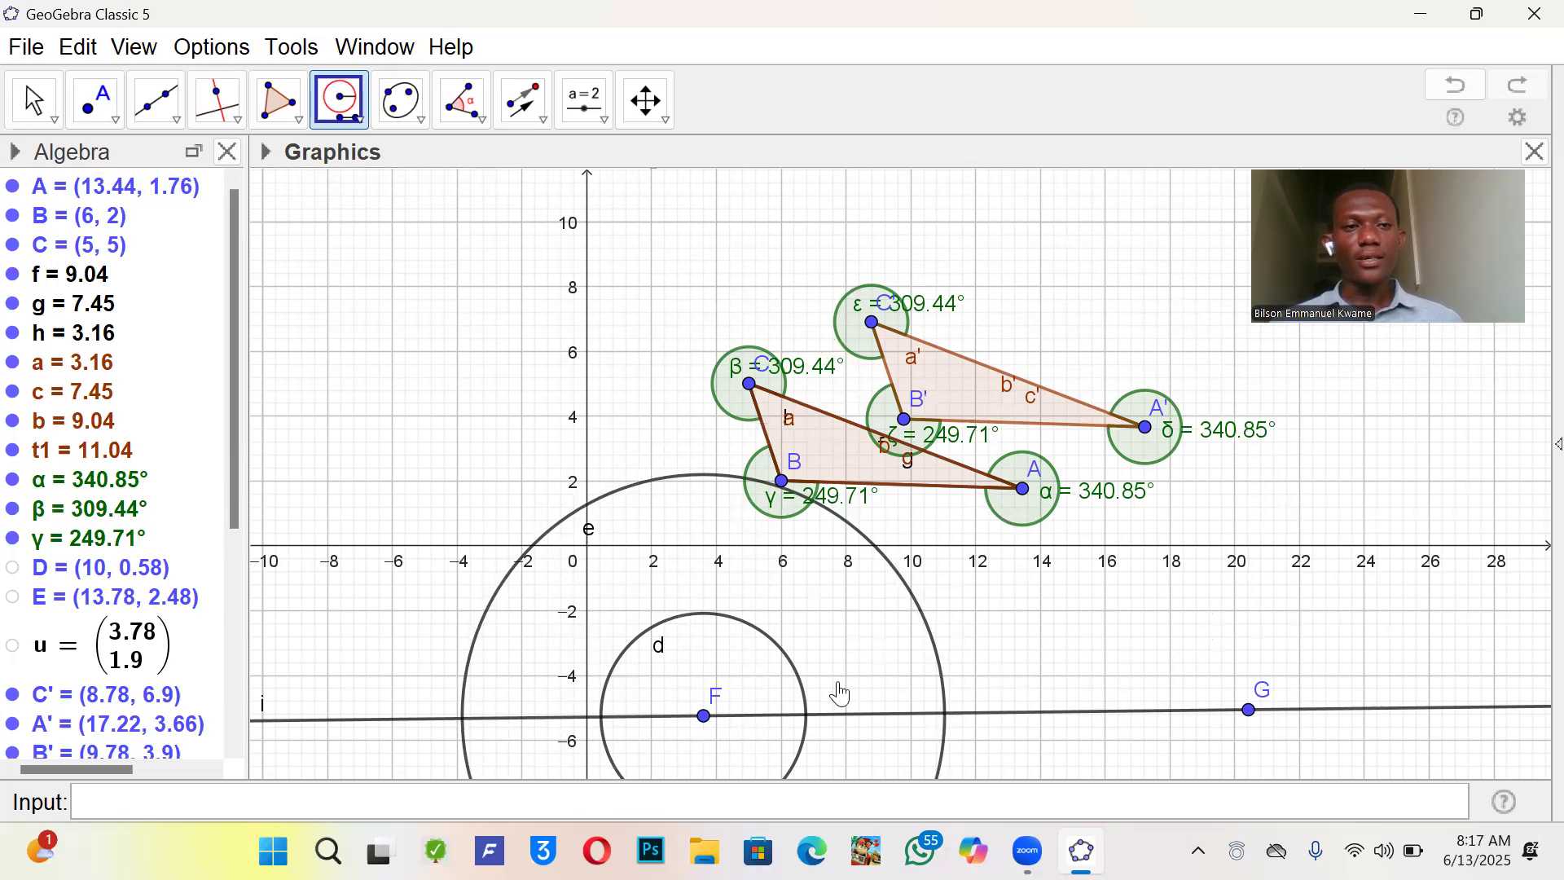
- Mark the intersection of the larger circle with line FG, on the side of F towards G, using the Intersect tool
click(116, 114)
click(94, 114)
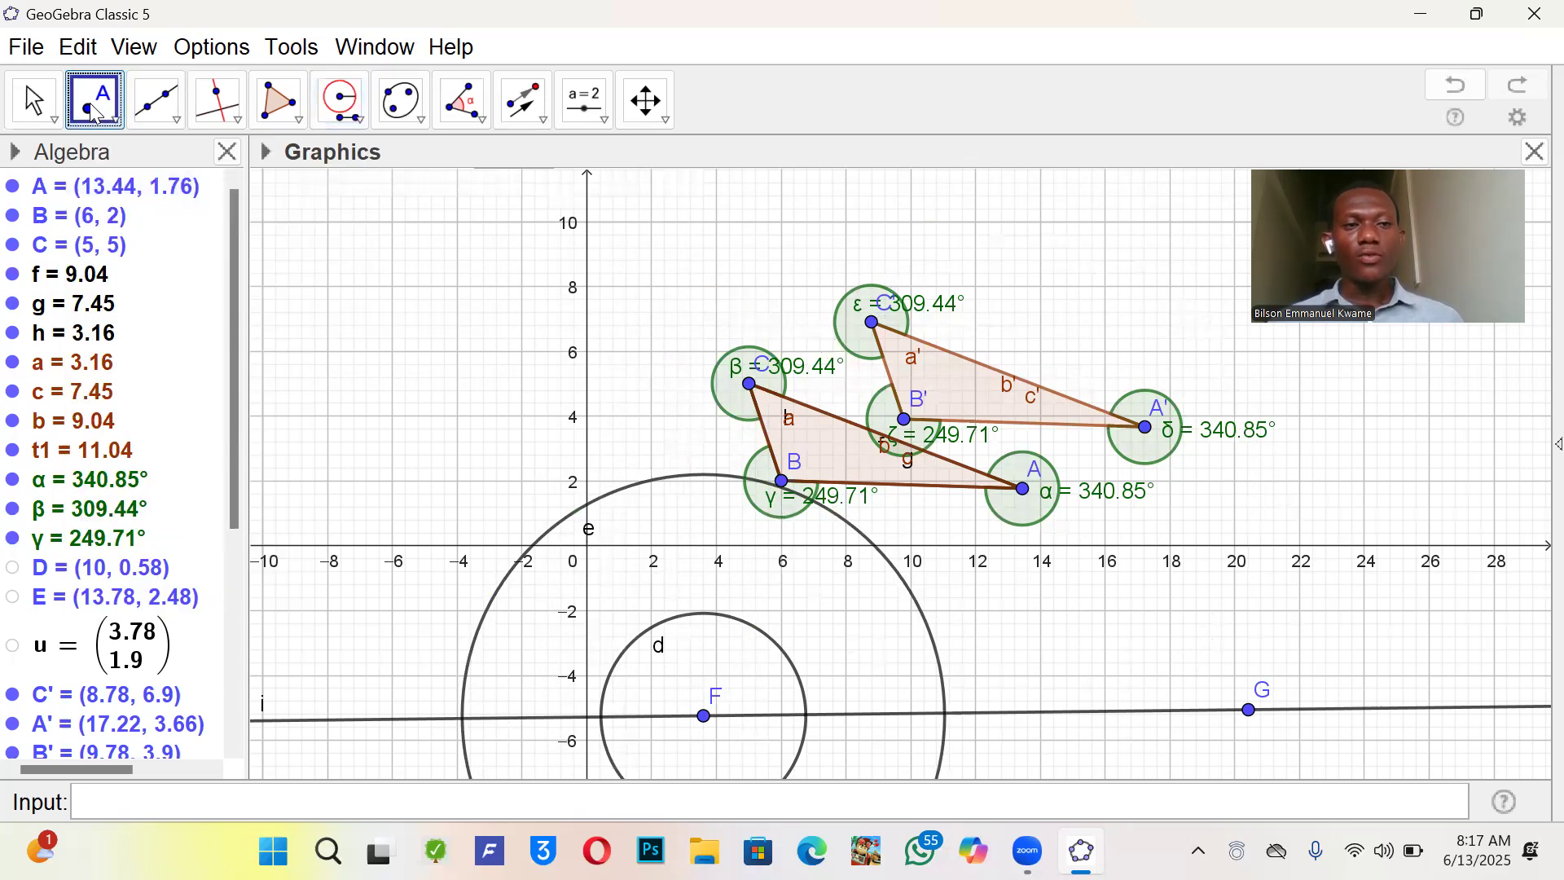
click(94, 114)
click(167, 332)
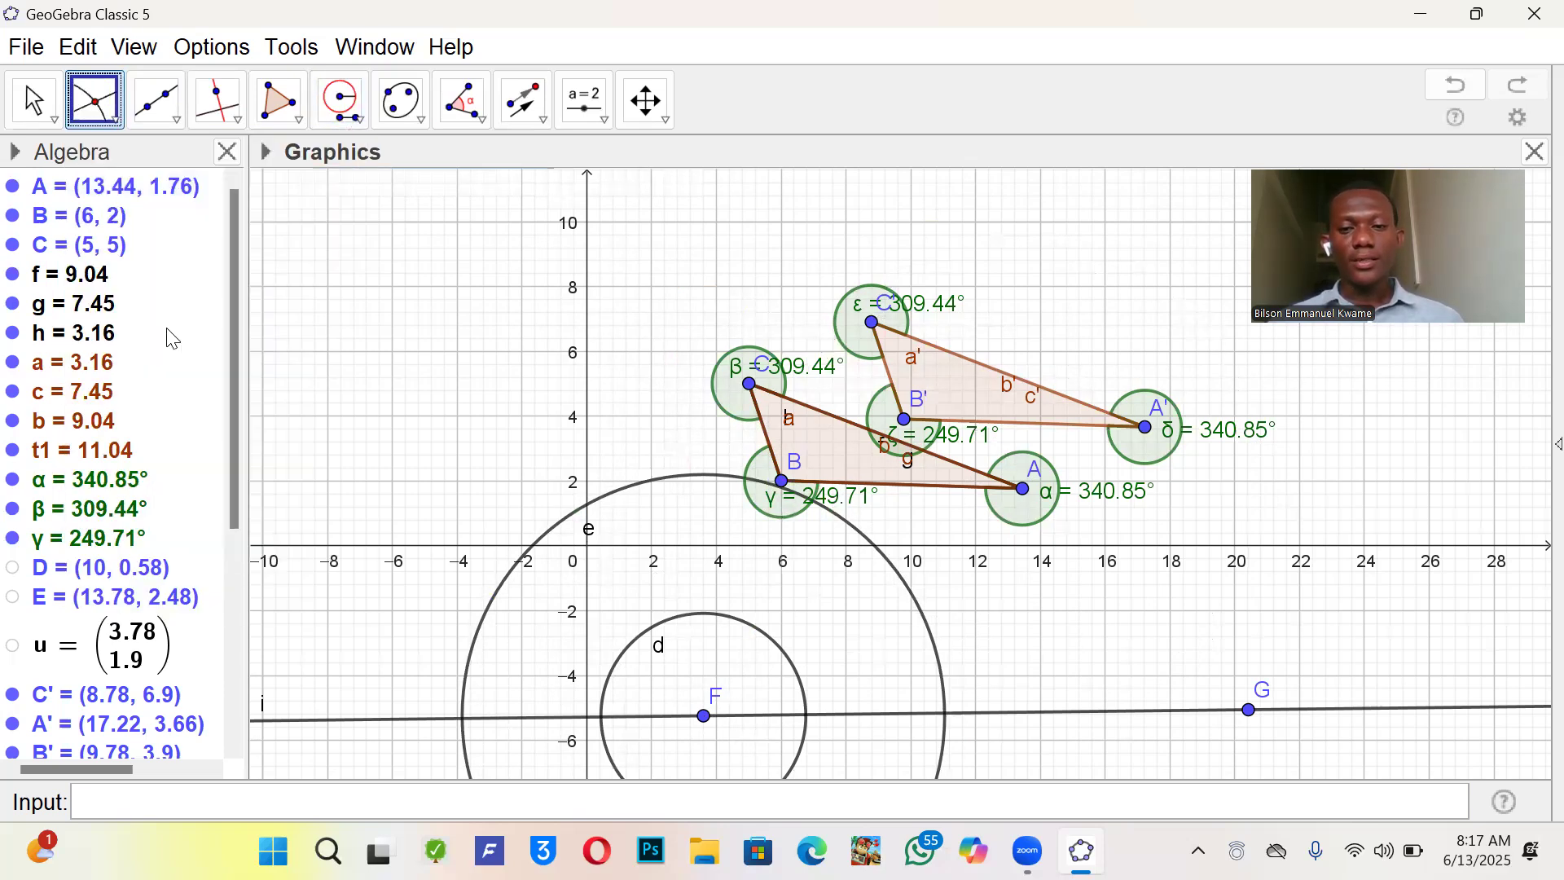
click(947, 717)
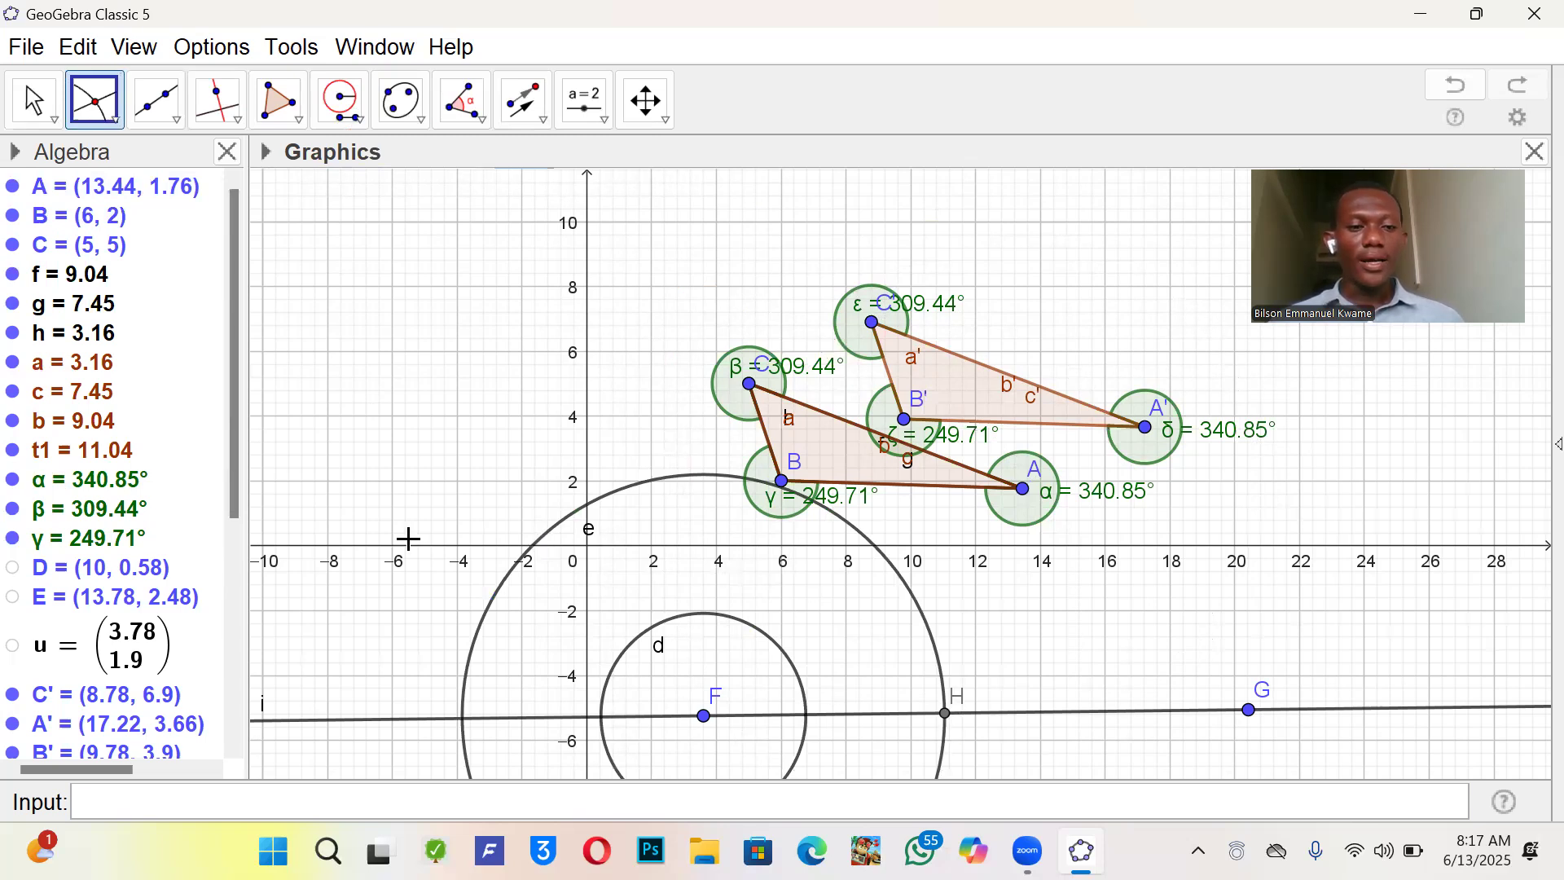
- Hide circle e, the larger circle around F, while keeping the smaller circle d shown
scroll(161, 563, down, 5)
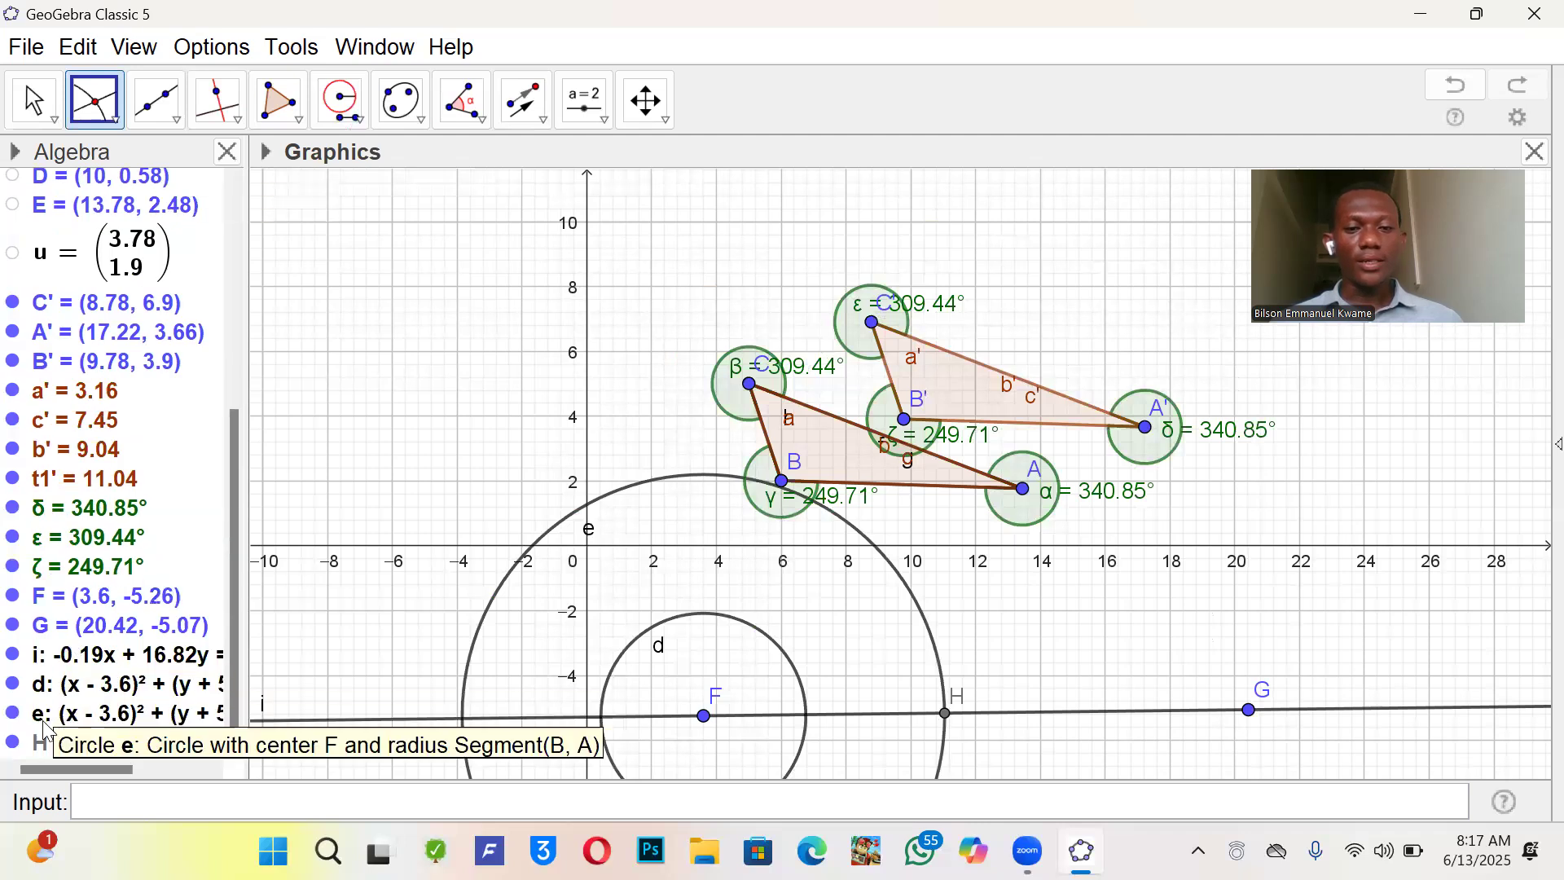
click(13, 684)
click(13, 684)
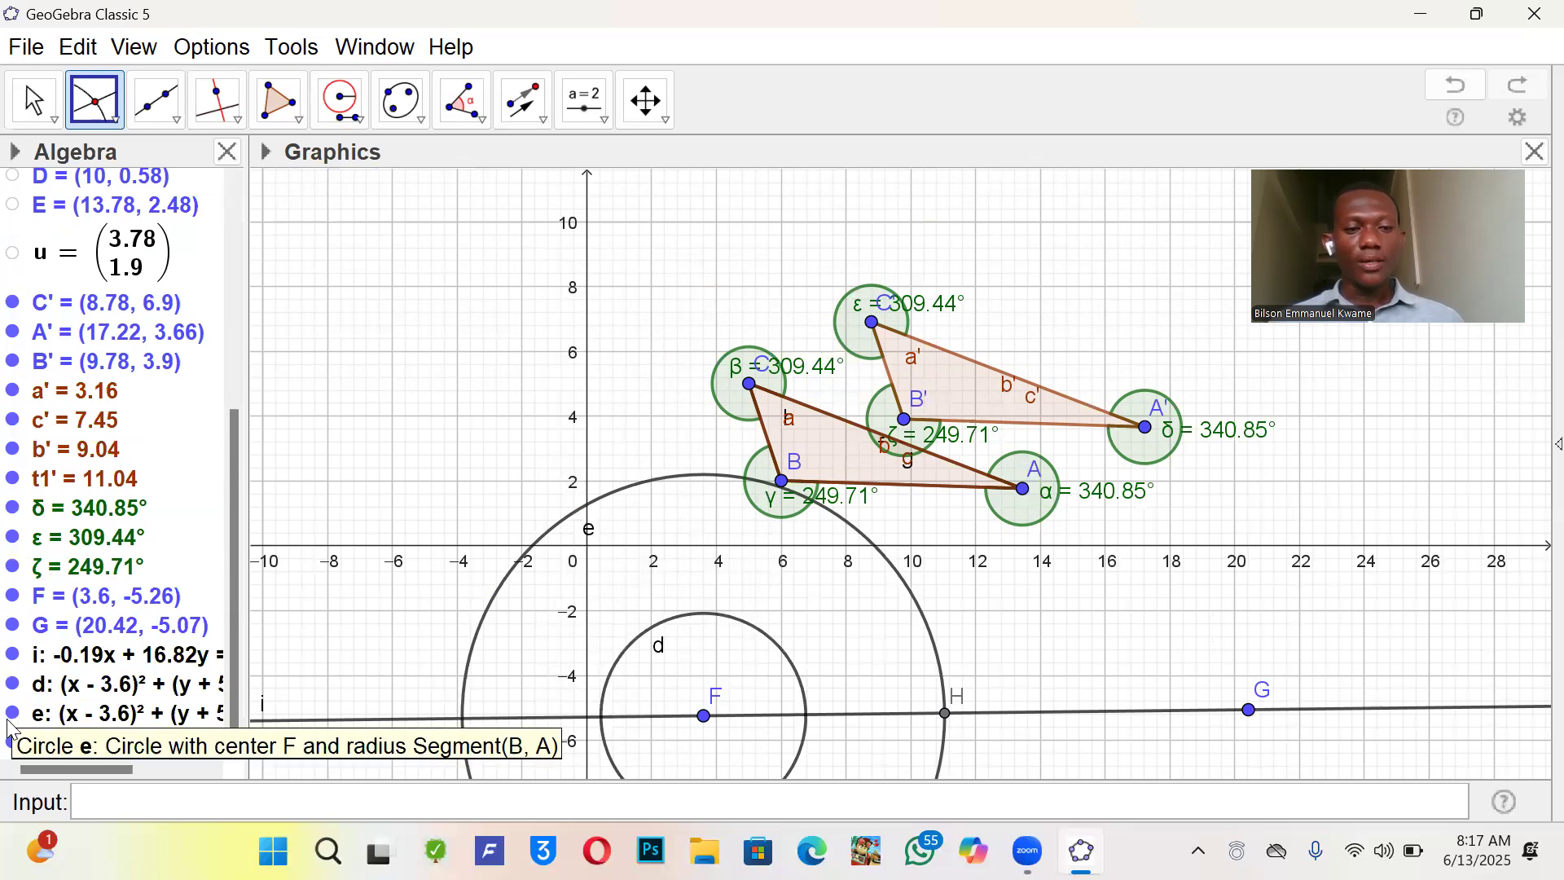
click(13, 716)
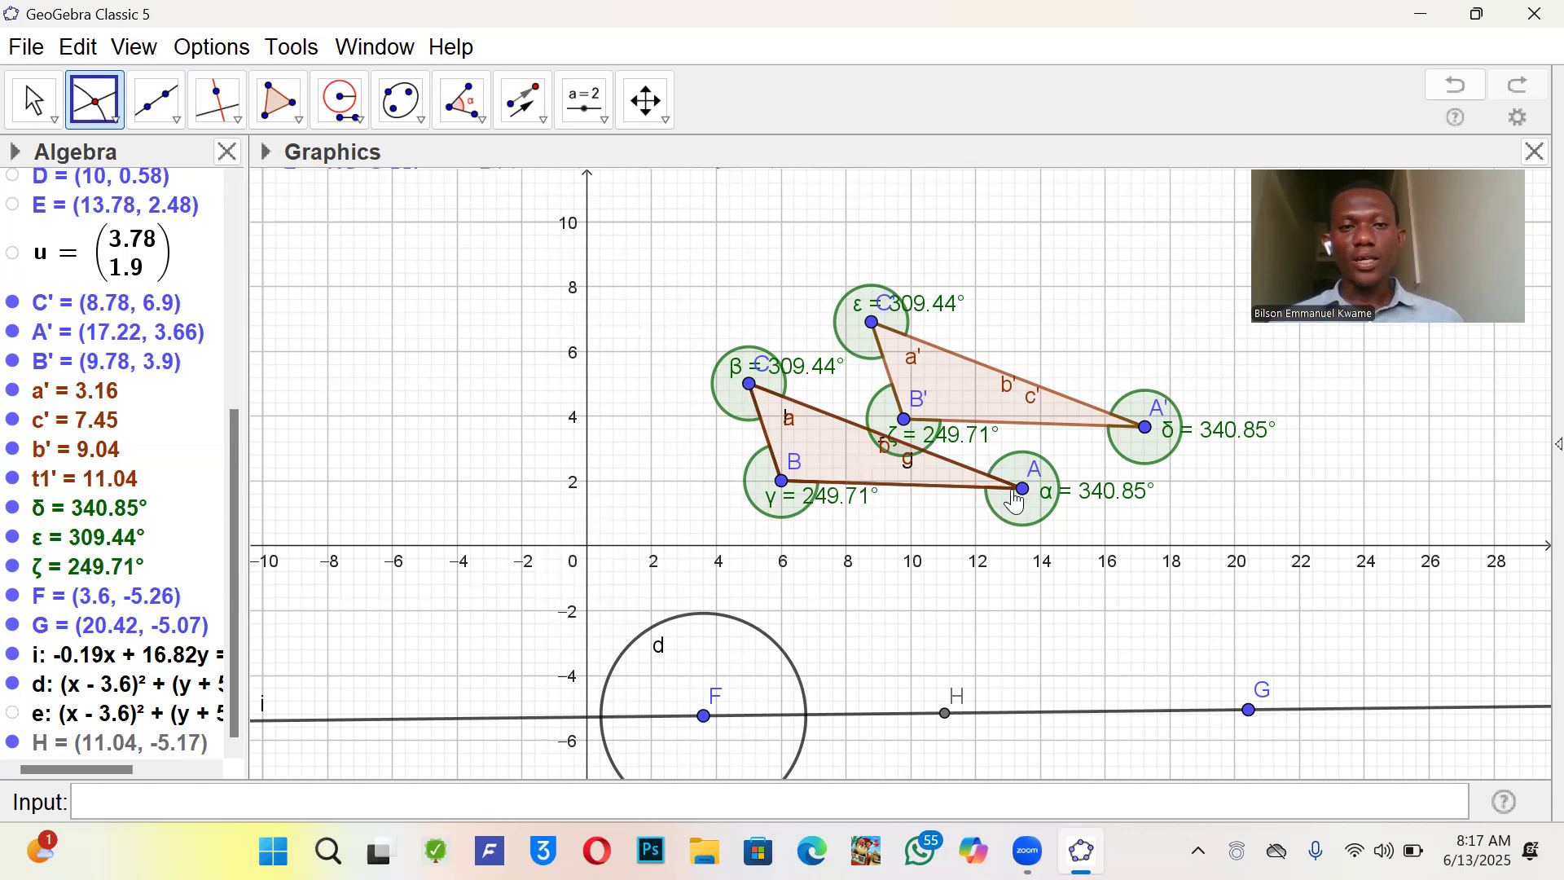
- Draw a compass circle centred at H with radius AC and mark its upper intersection with circle d
click(351, 110)
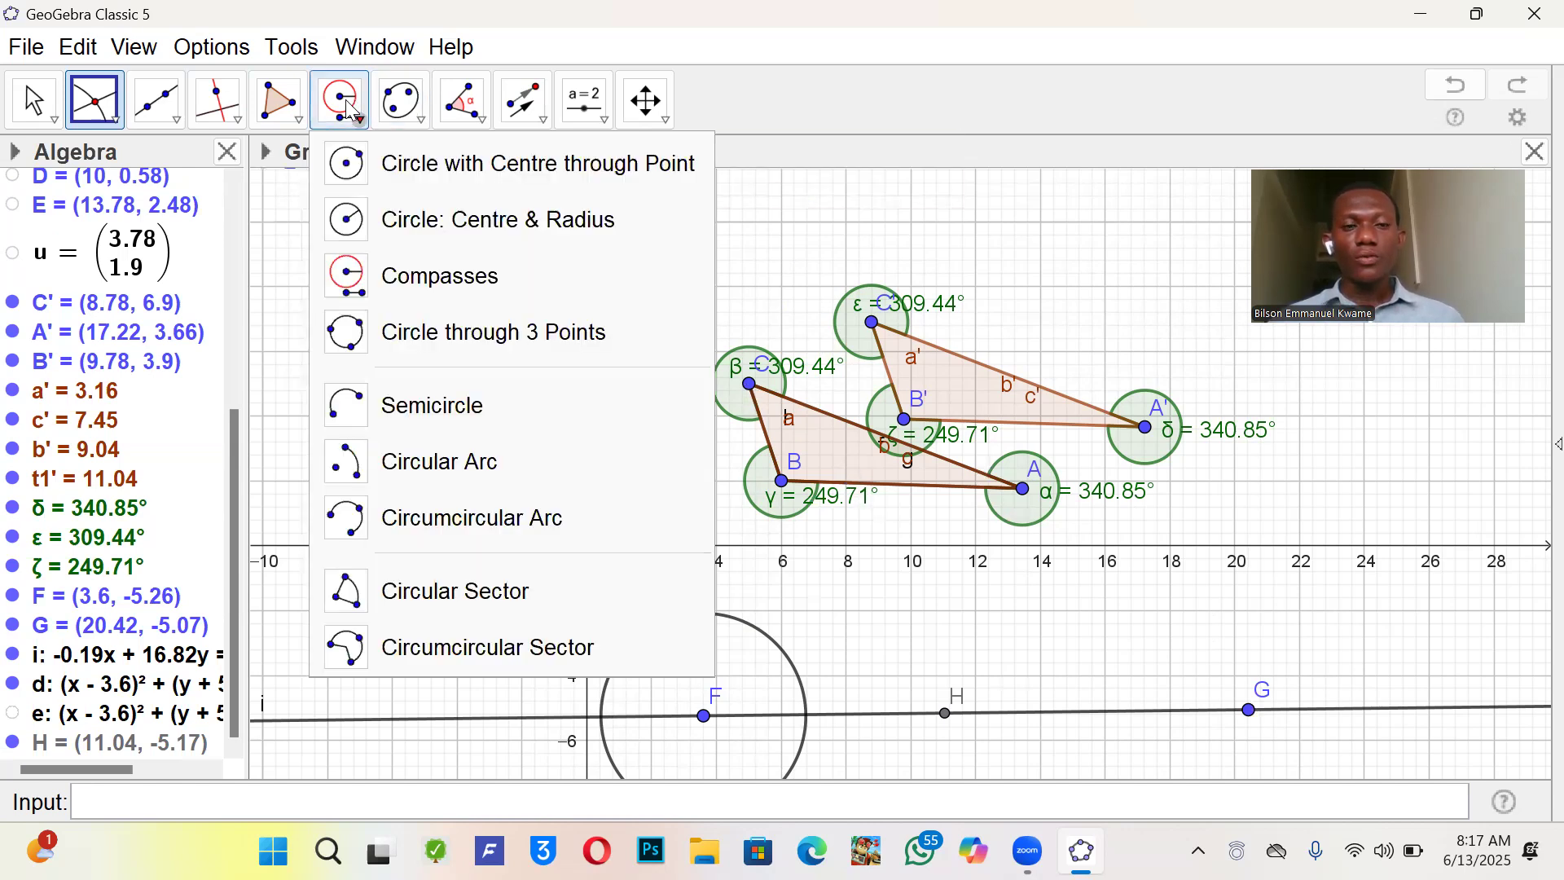
click(435, 262)
click(1021, 489)
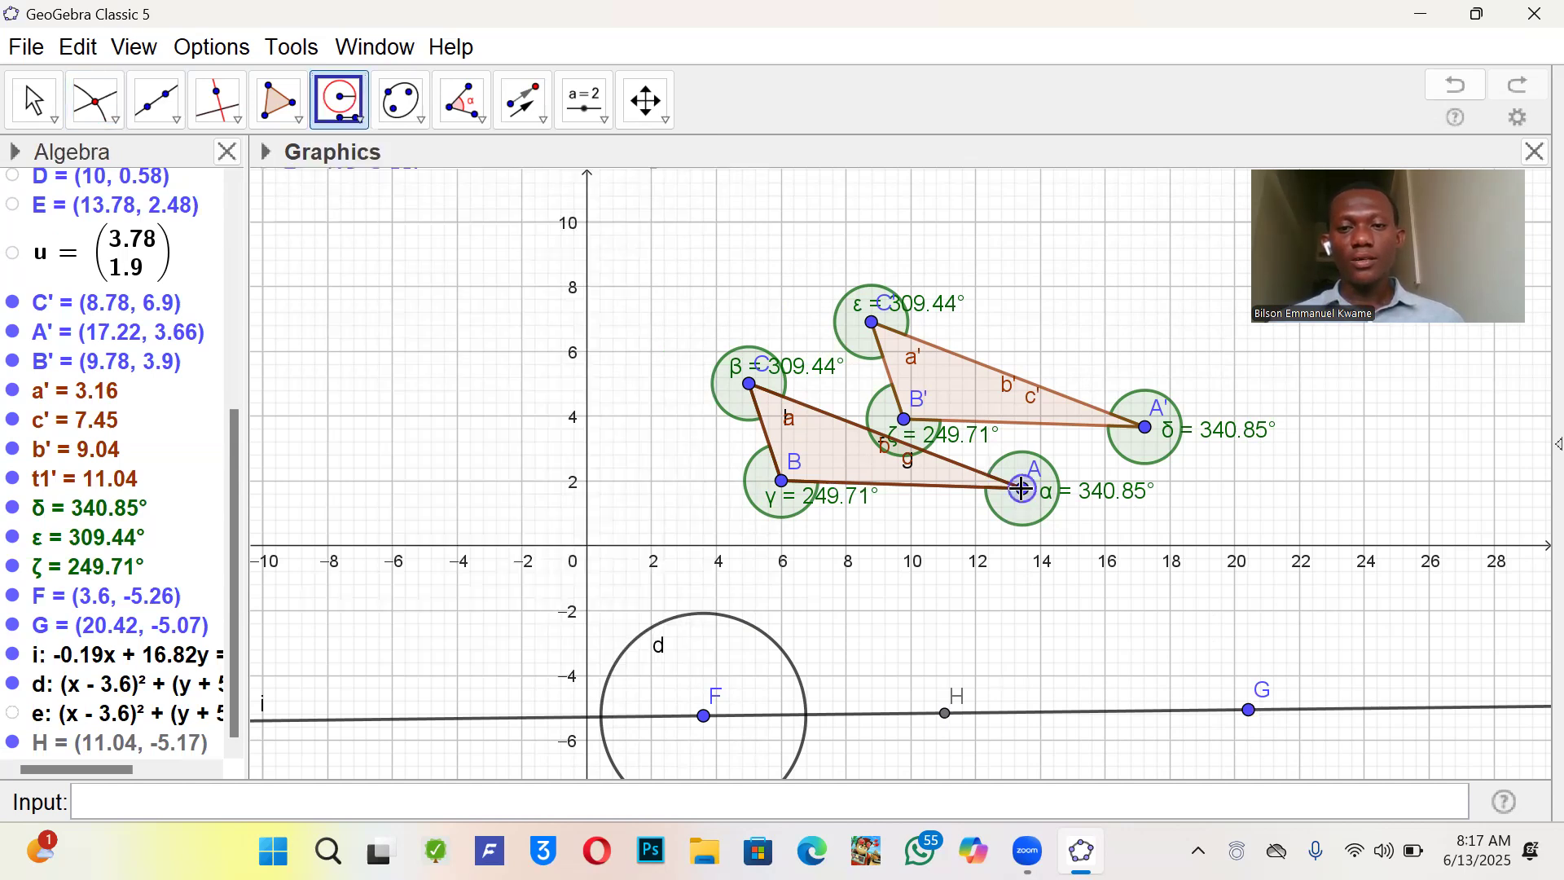
click(751, 383)
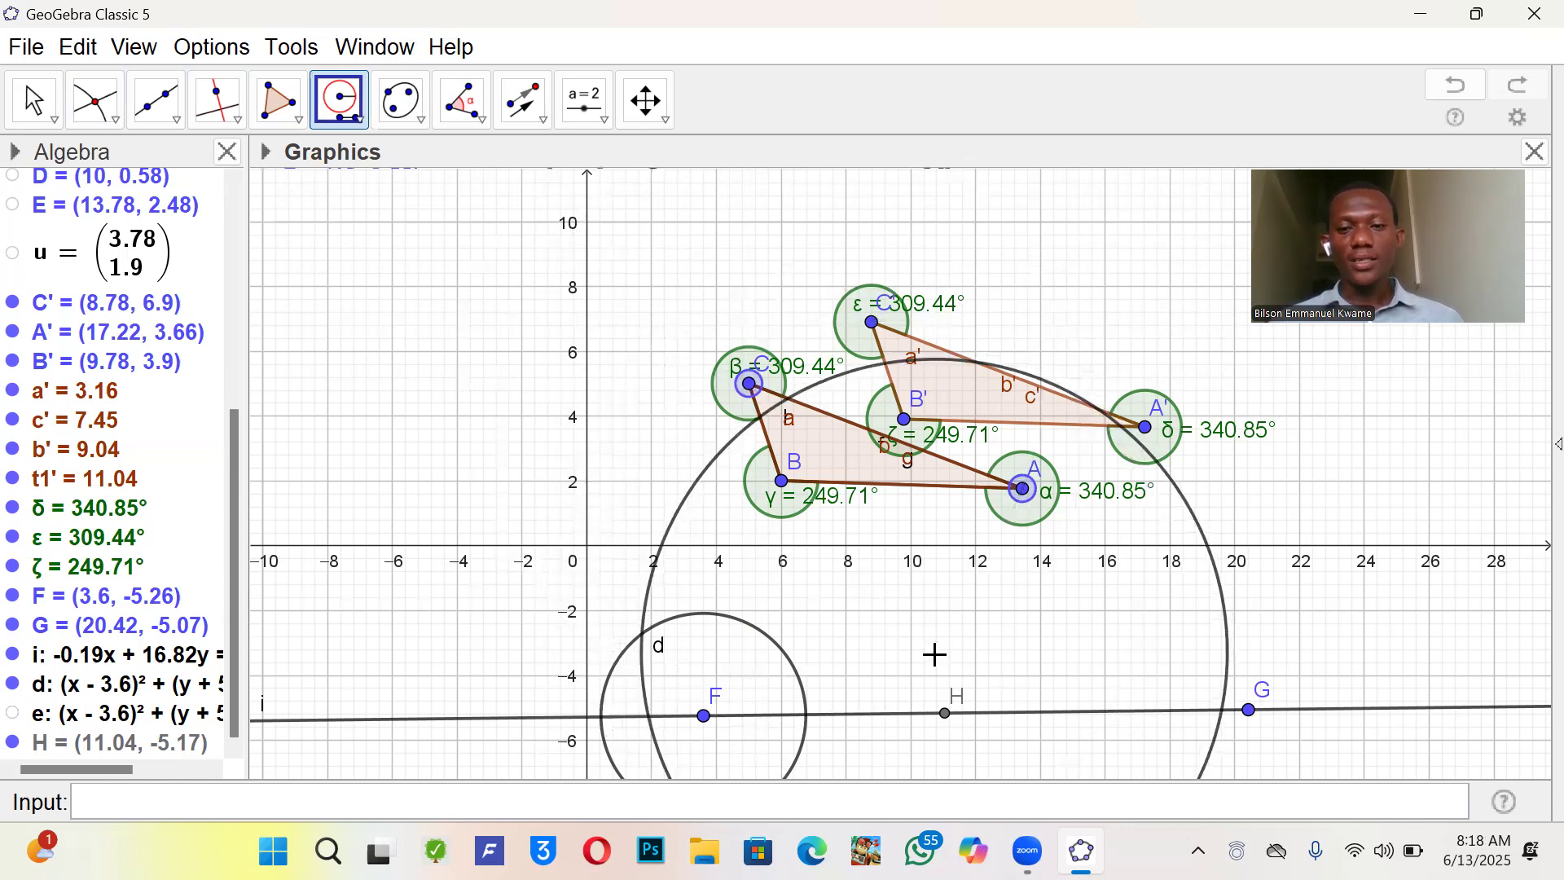
click(945, 714)
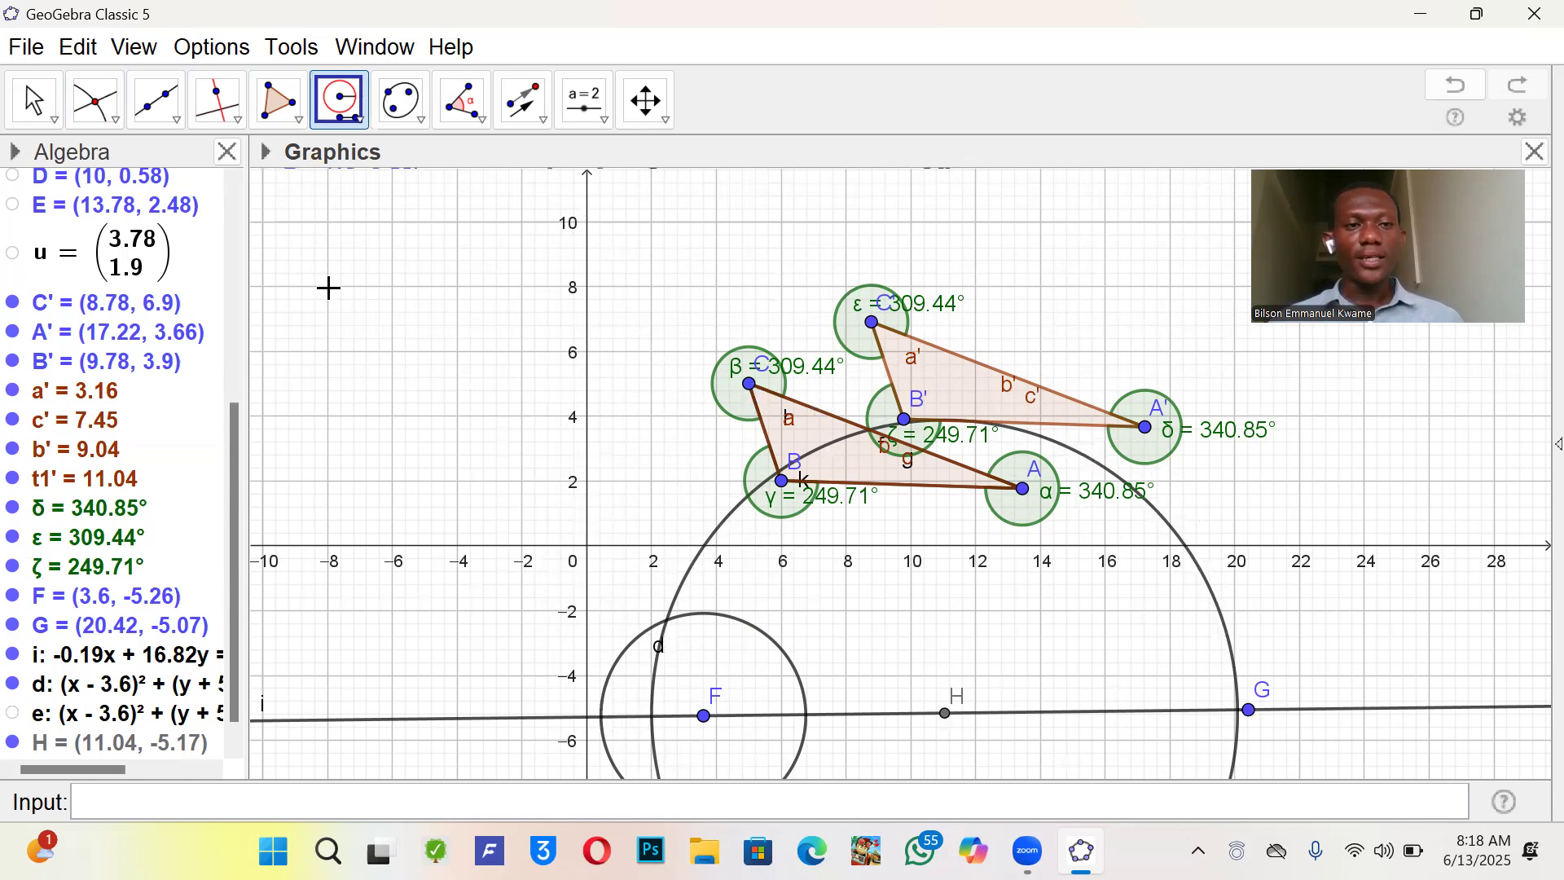
click(91, 102)
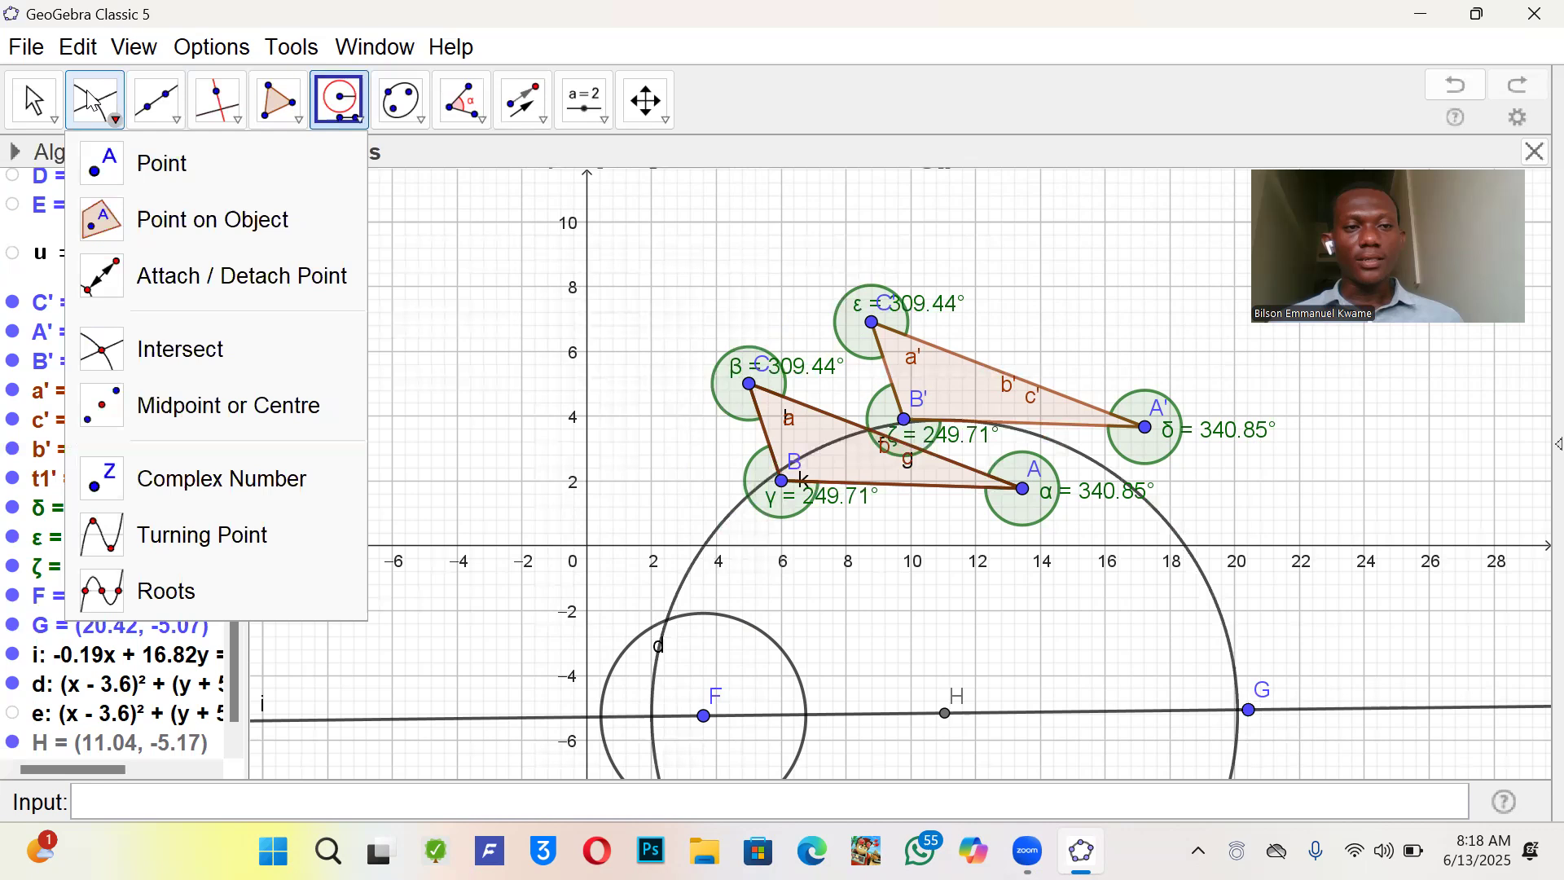
click(191, 350)
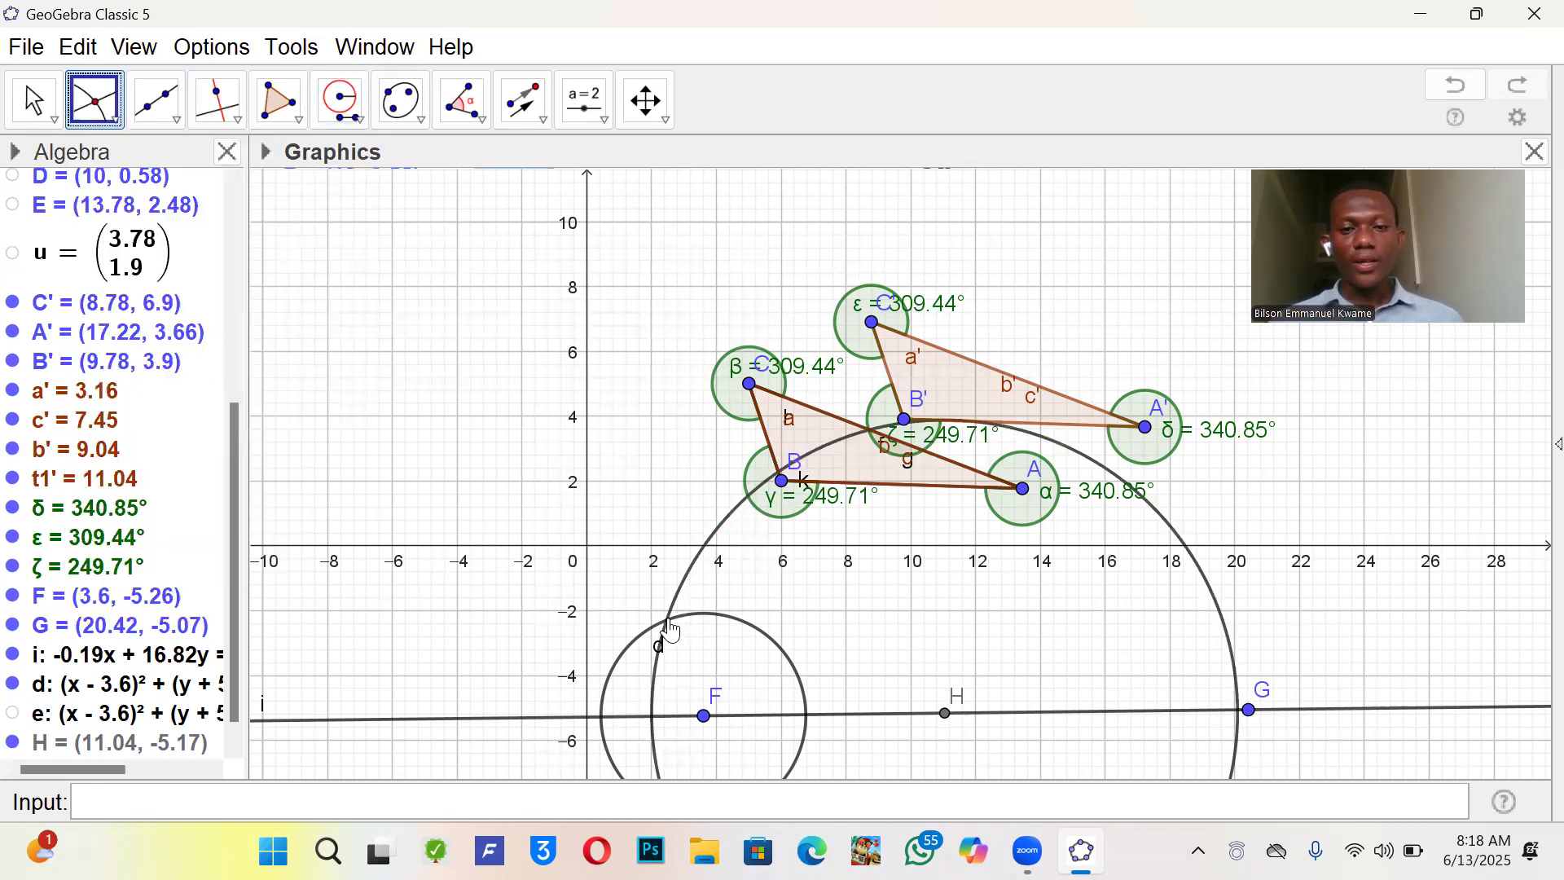
- Draw three segments joining H to the circles' upper intersection, that intersection to F, and F to H
click(151, 95)
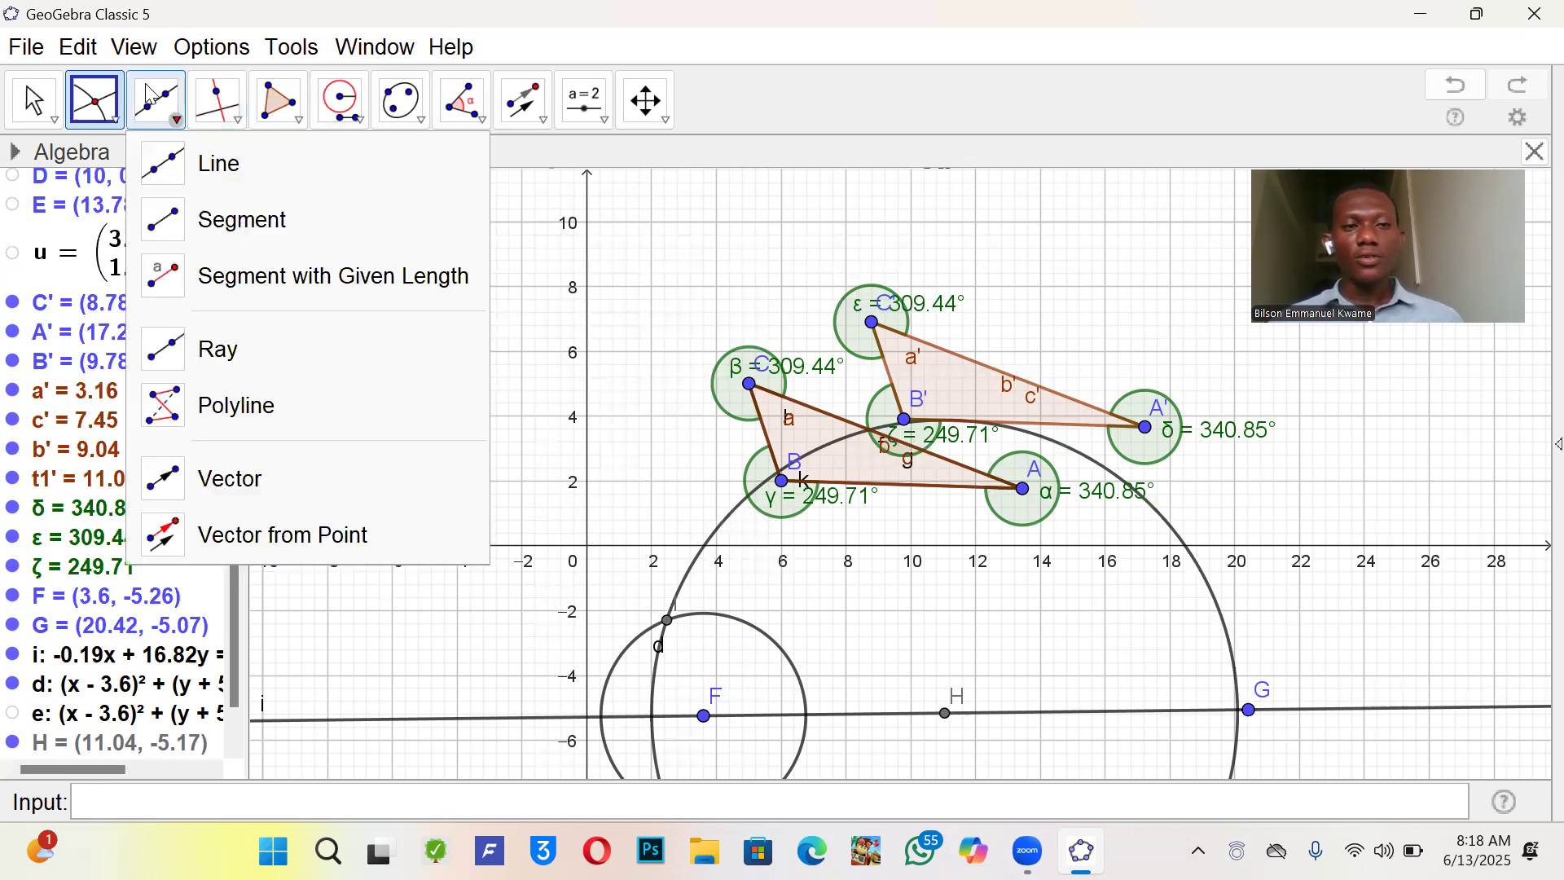
click(220, 237)
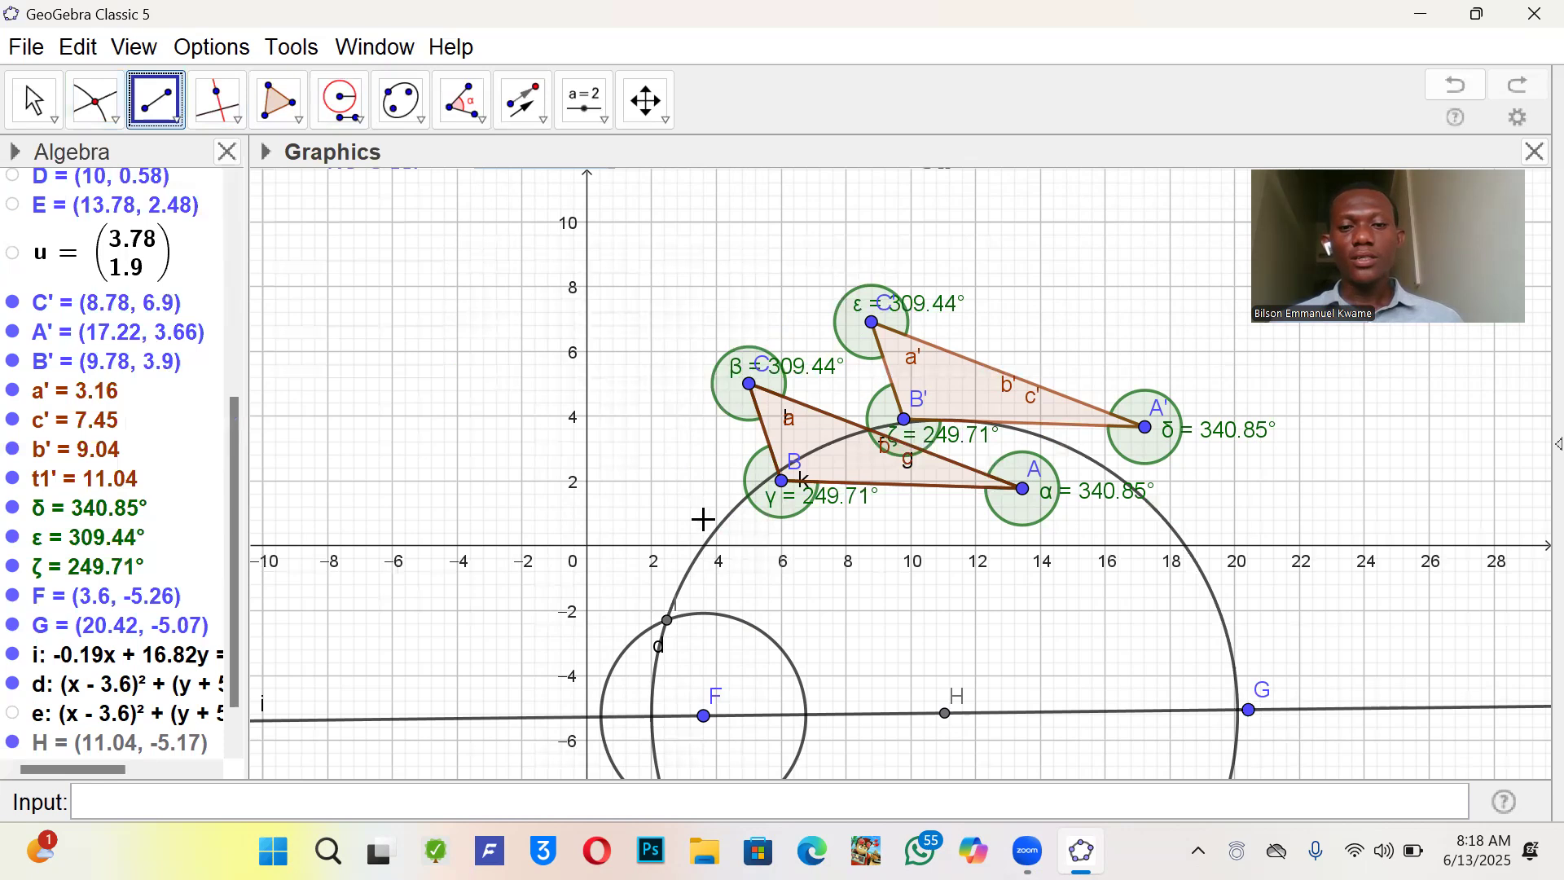
click(945, 715)
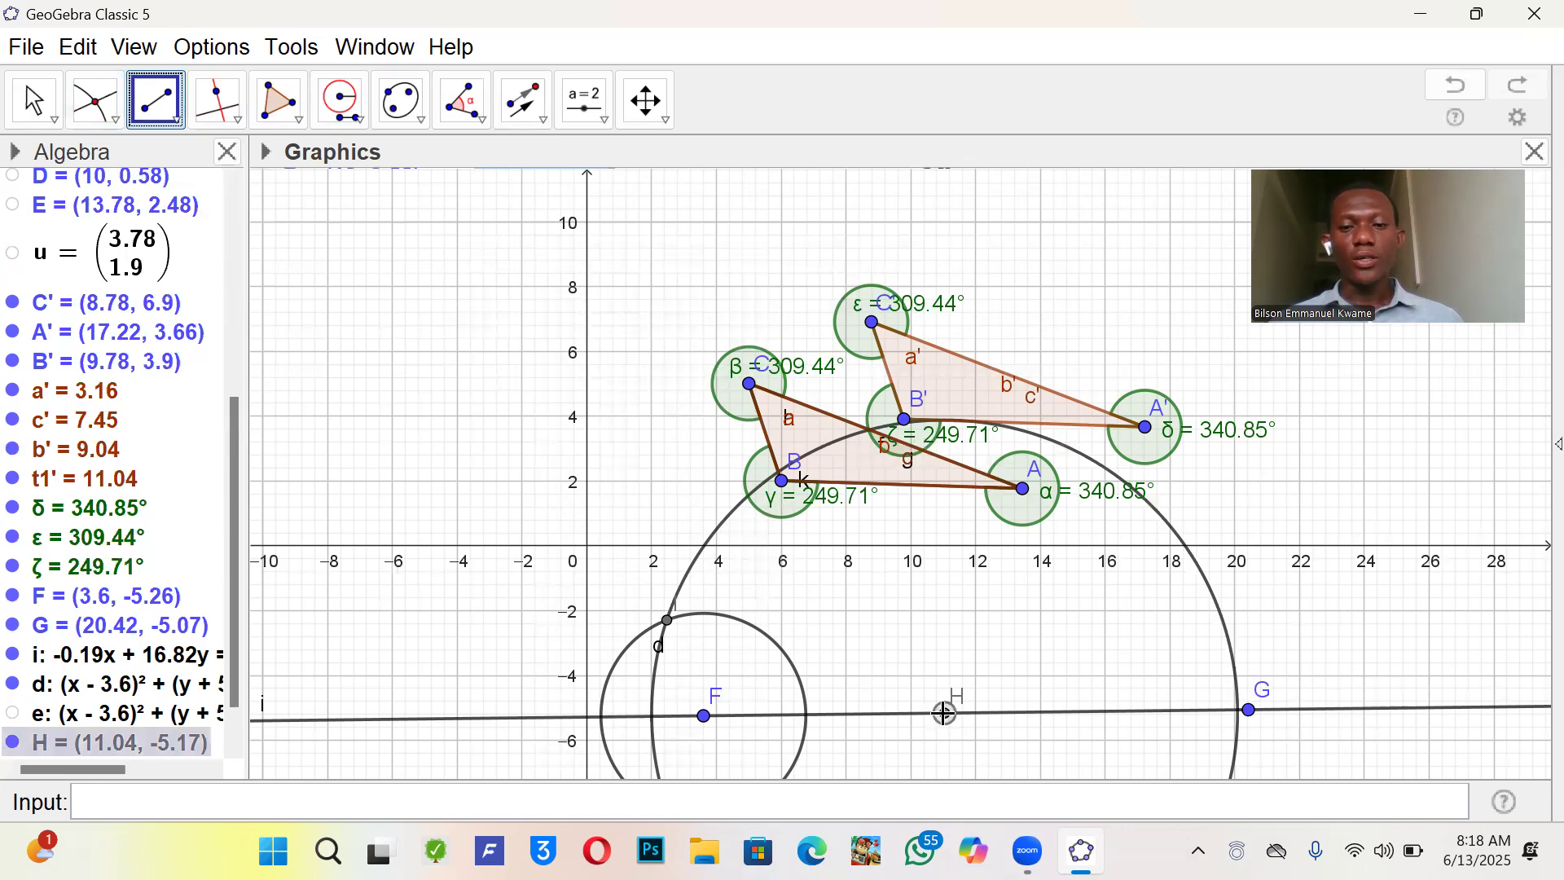
click(668, 621)
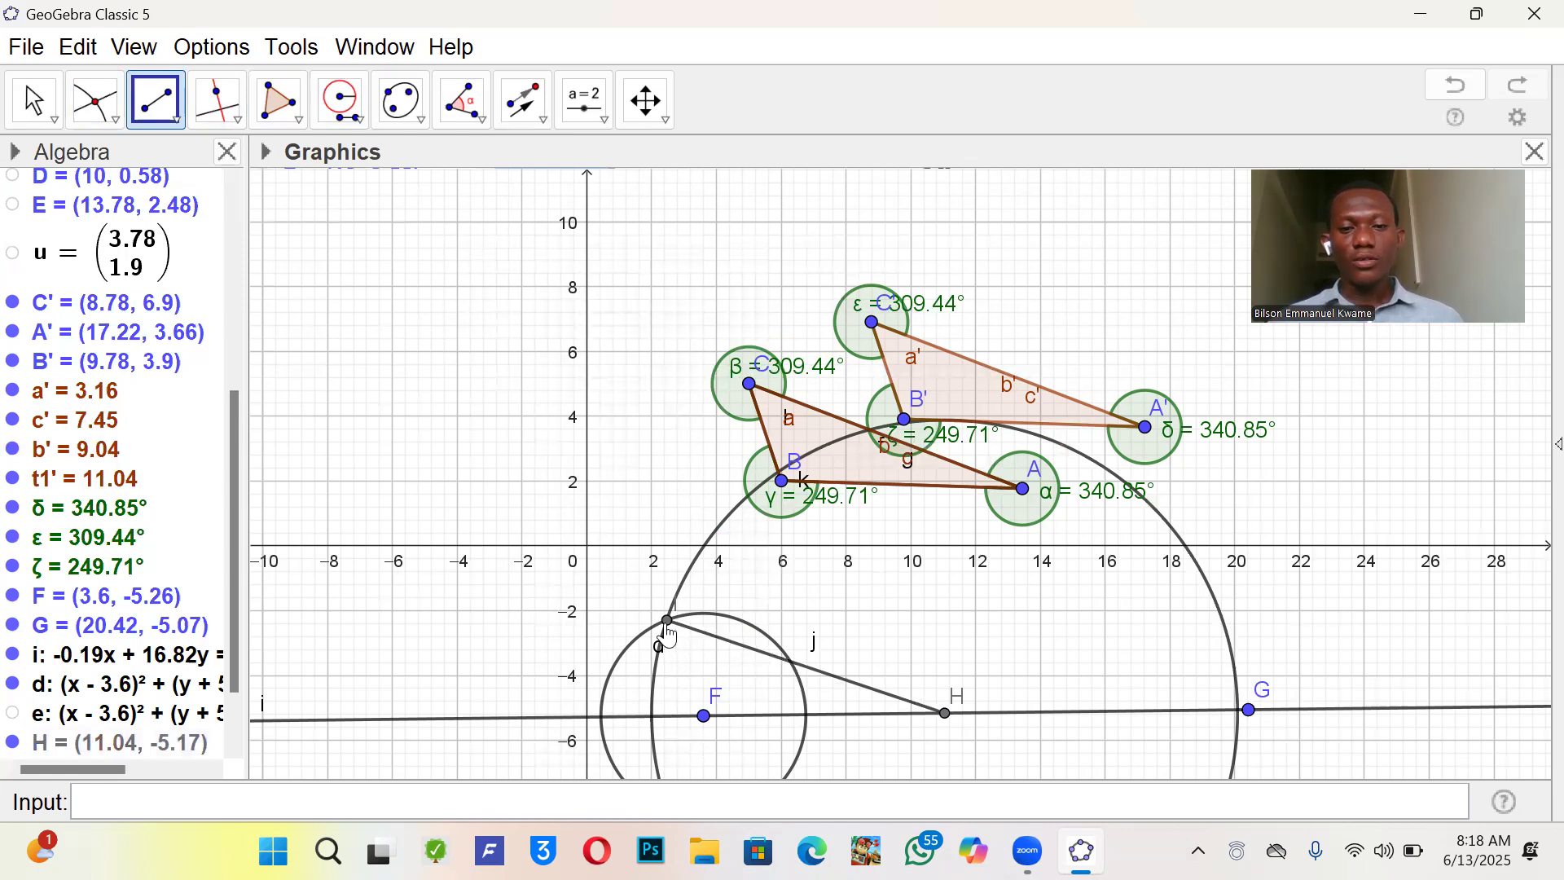
click(667, 621)
click(704, 717)
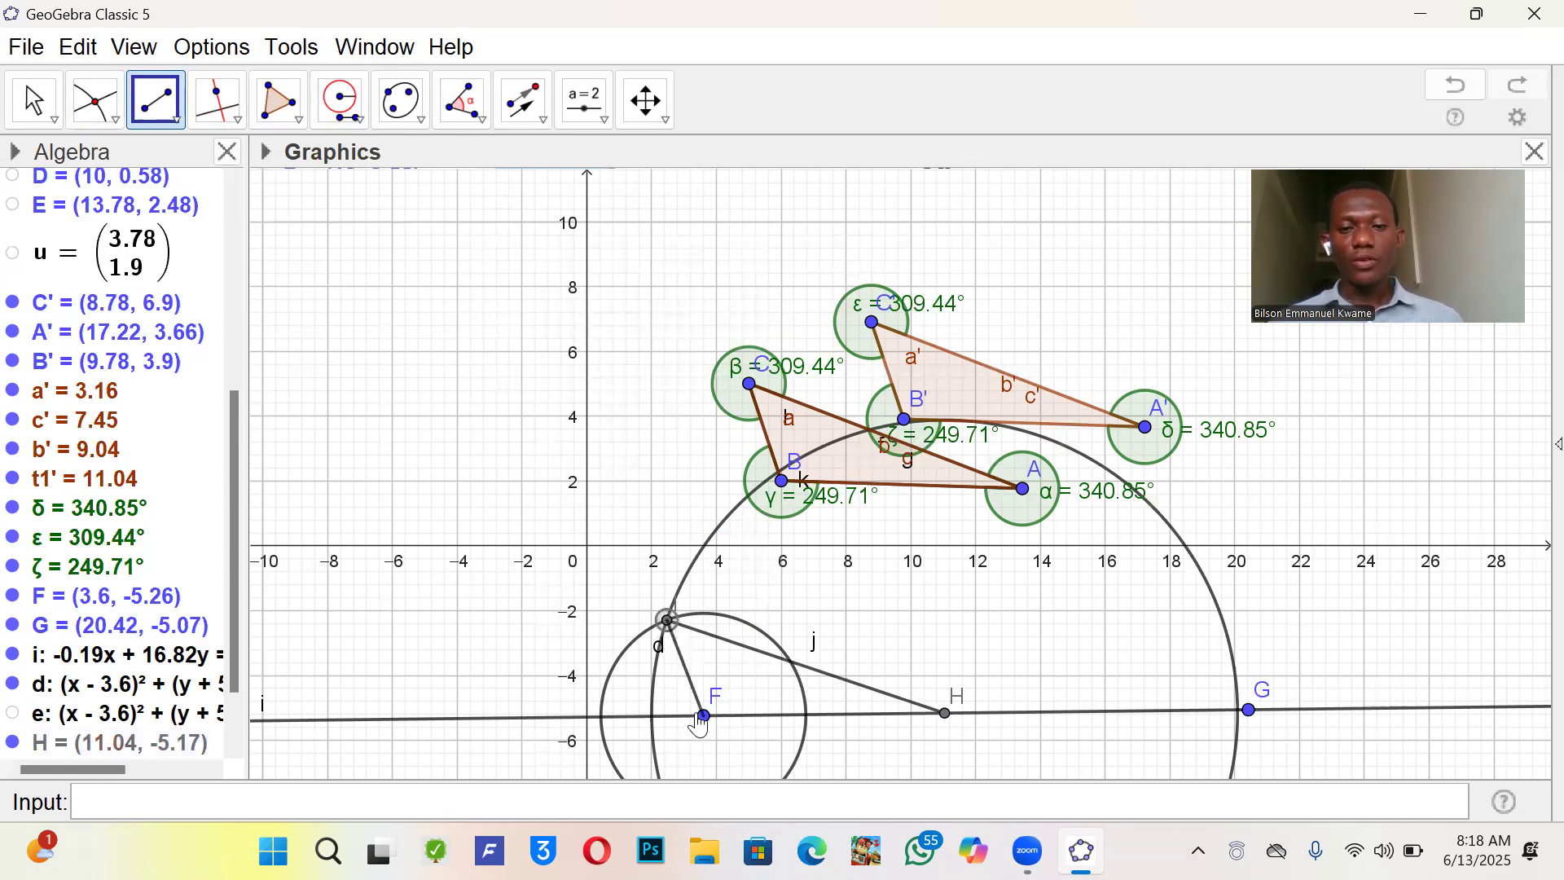
click(702, 716)
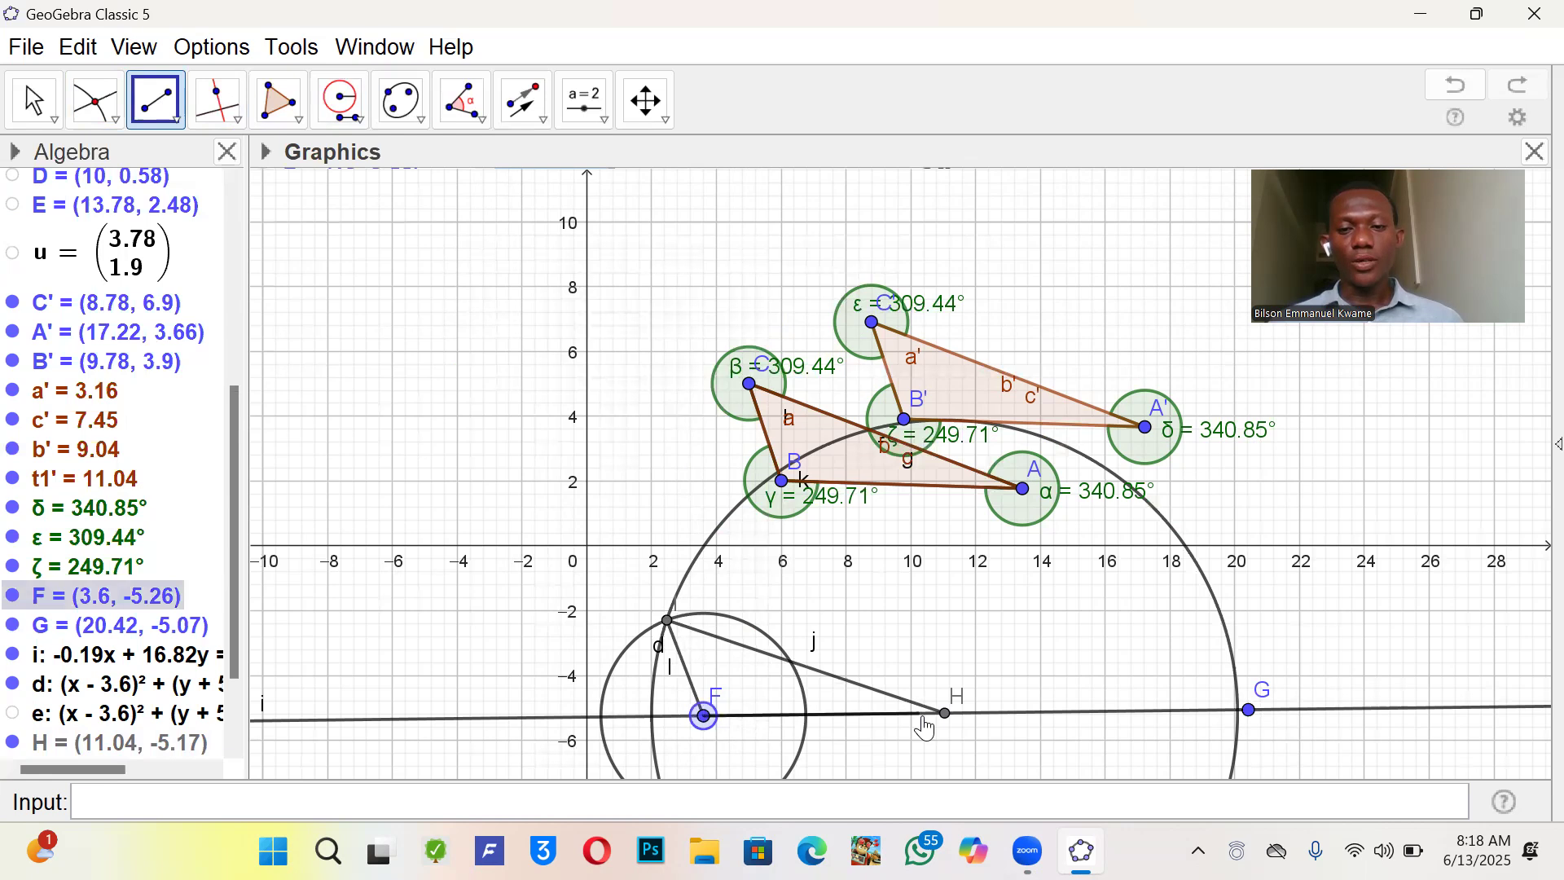
click(945, 713)
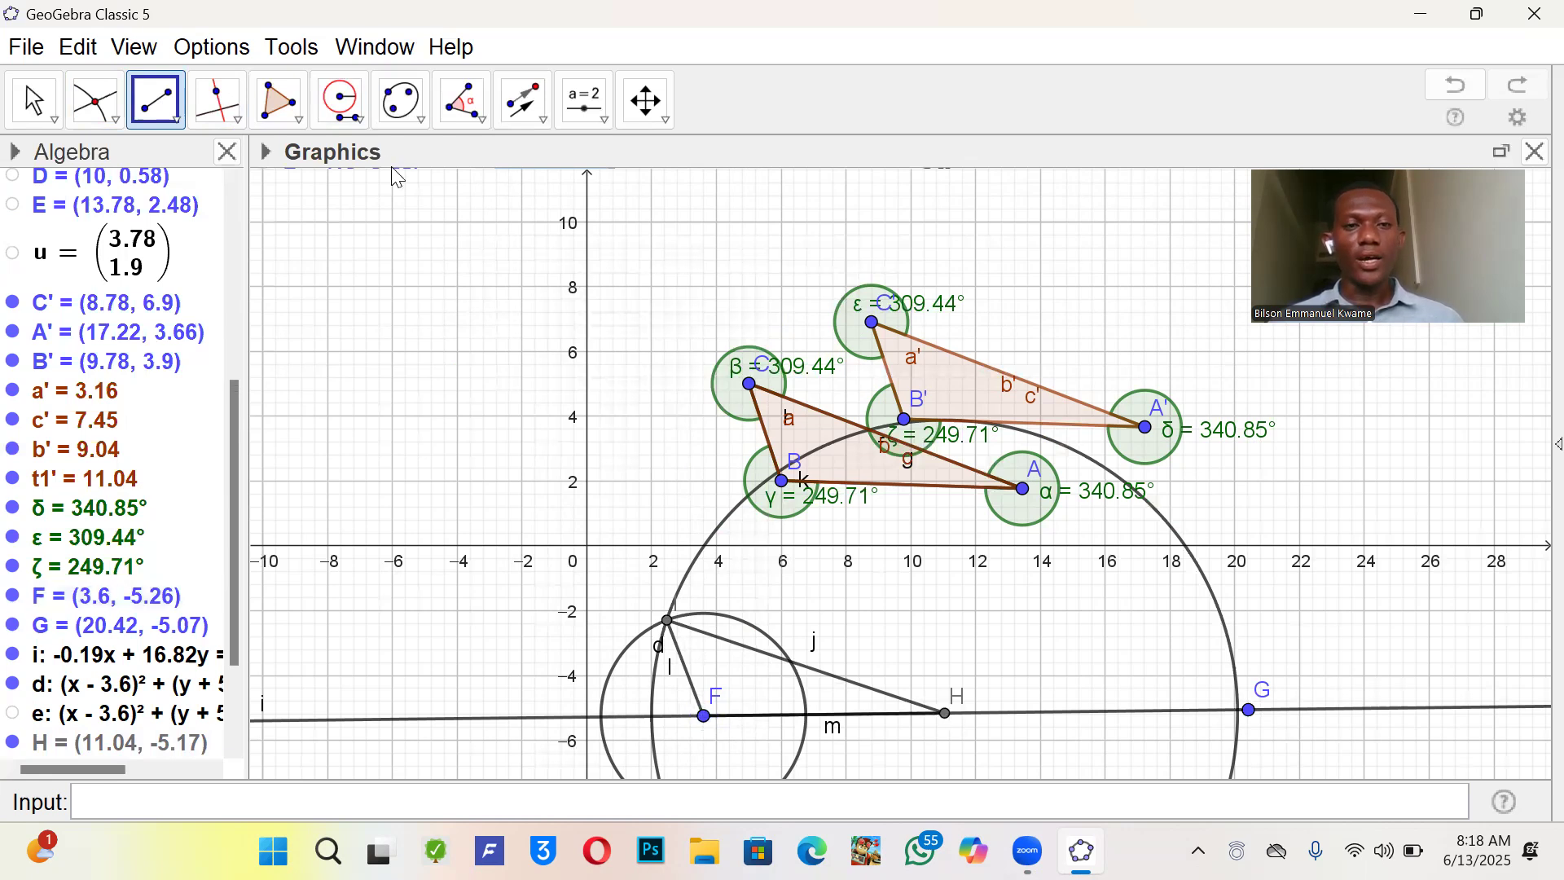
- Create a filled triangle with the Polygon tool through the circles' upper intersection, F and H
click(279, 100)
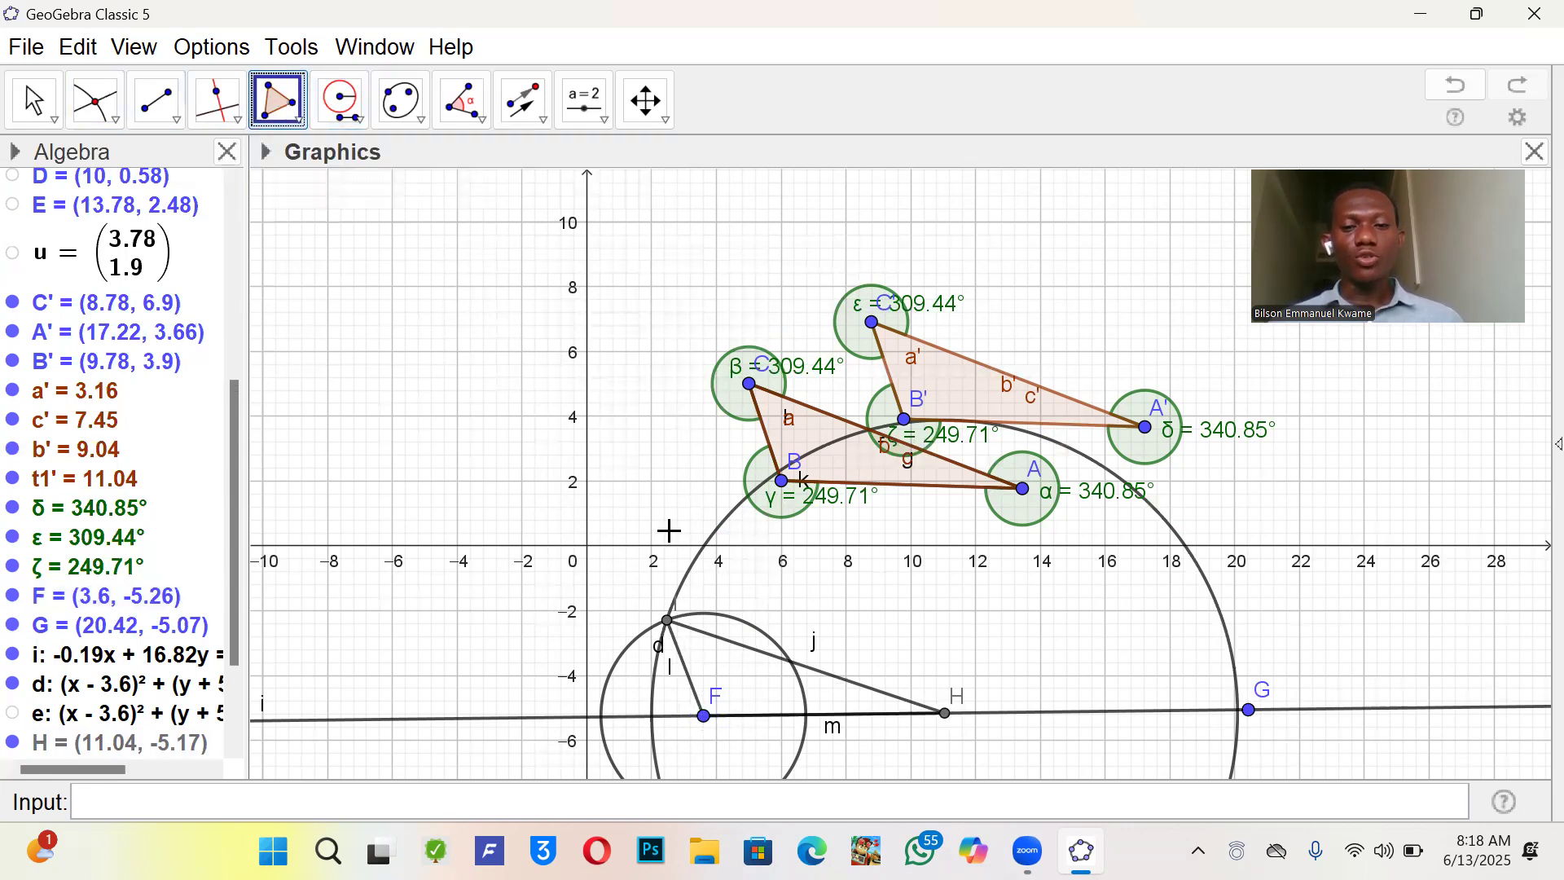
click(668, 622)
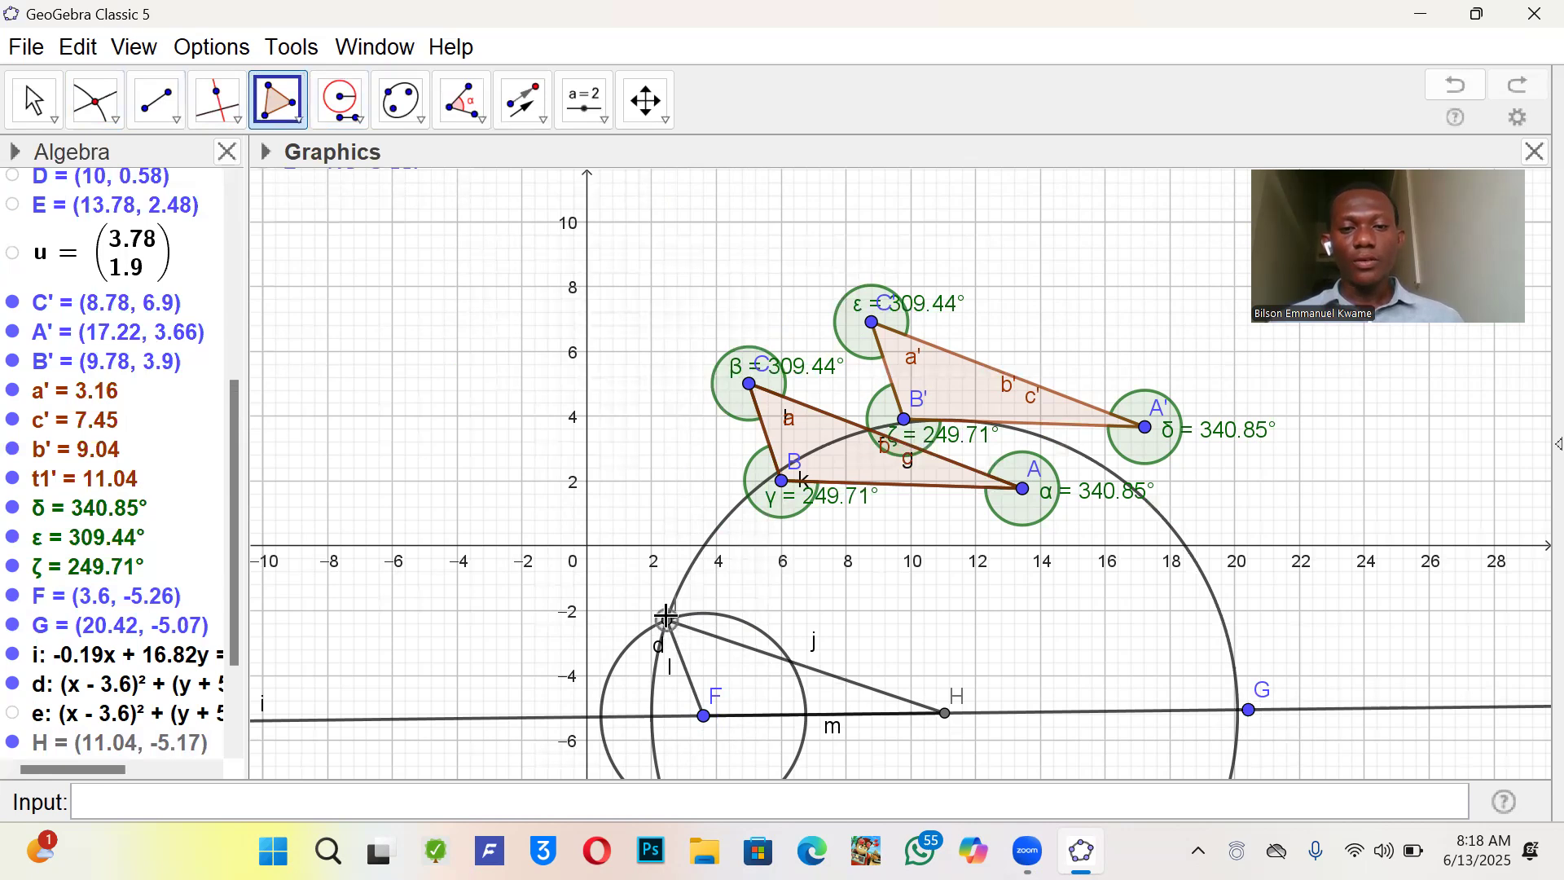
click(704, 716)
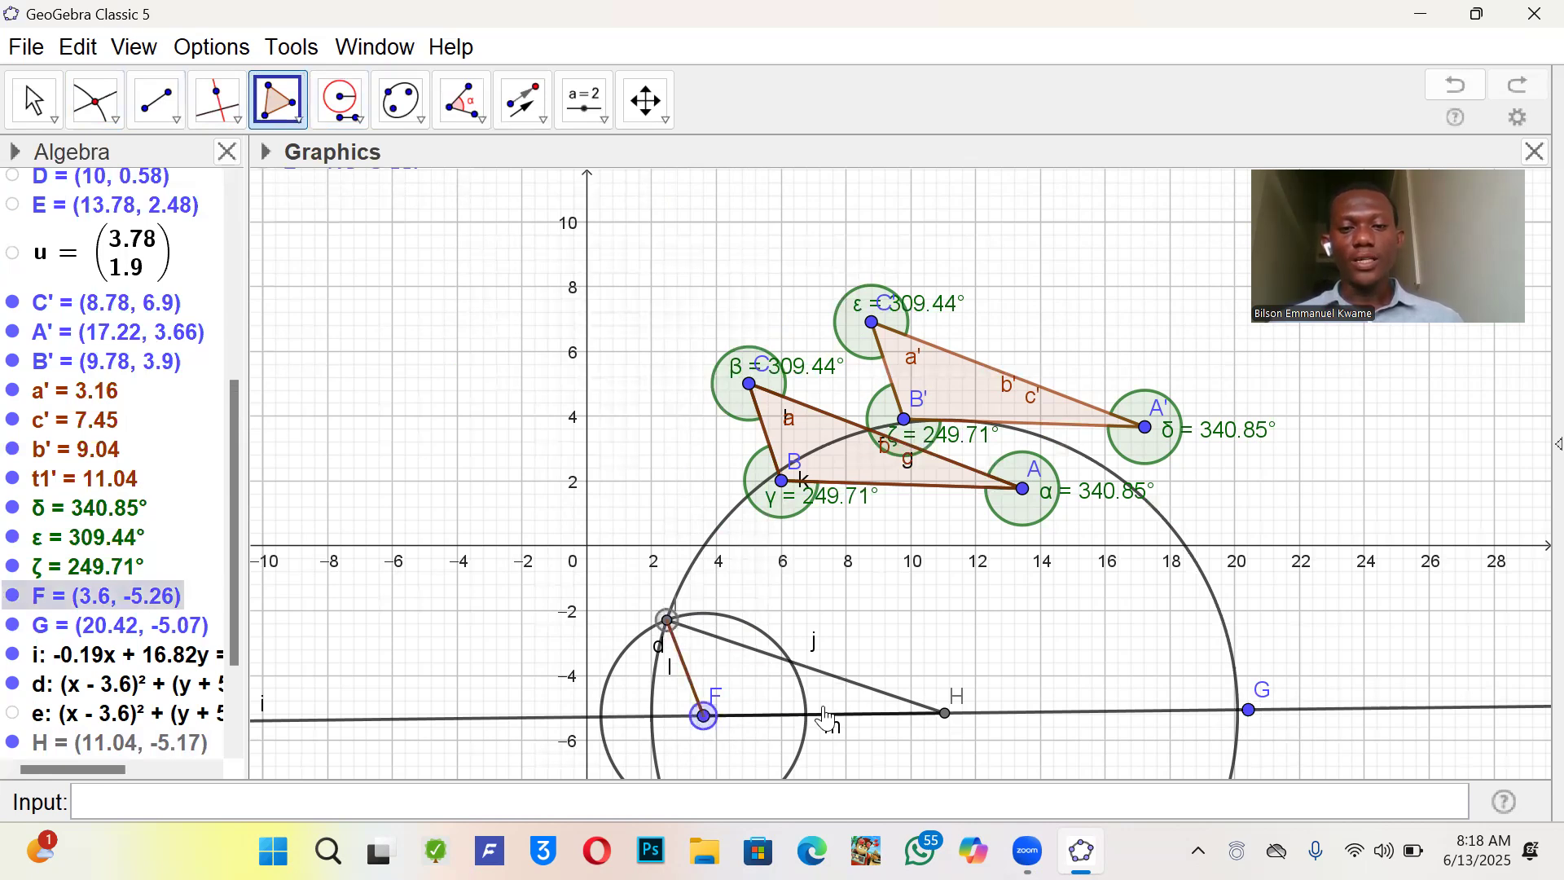
click(945, 714)
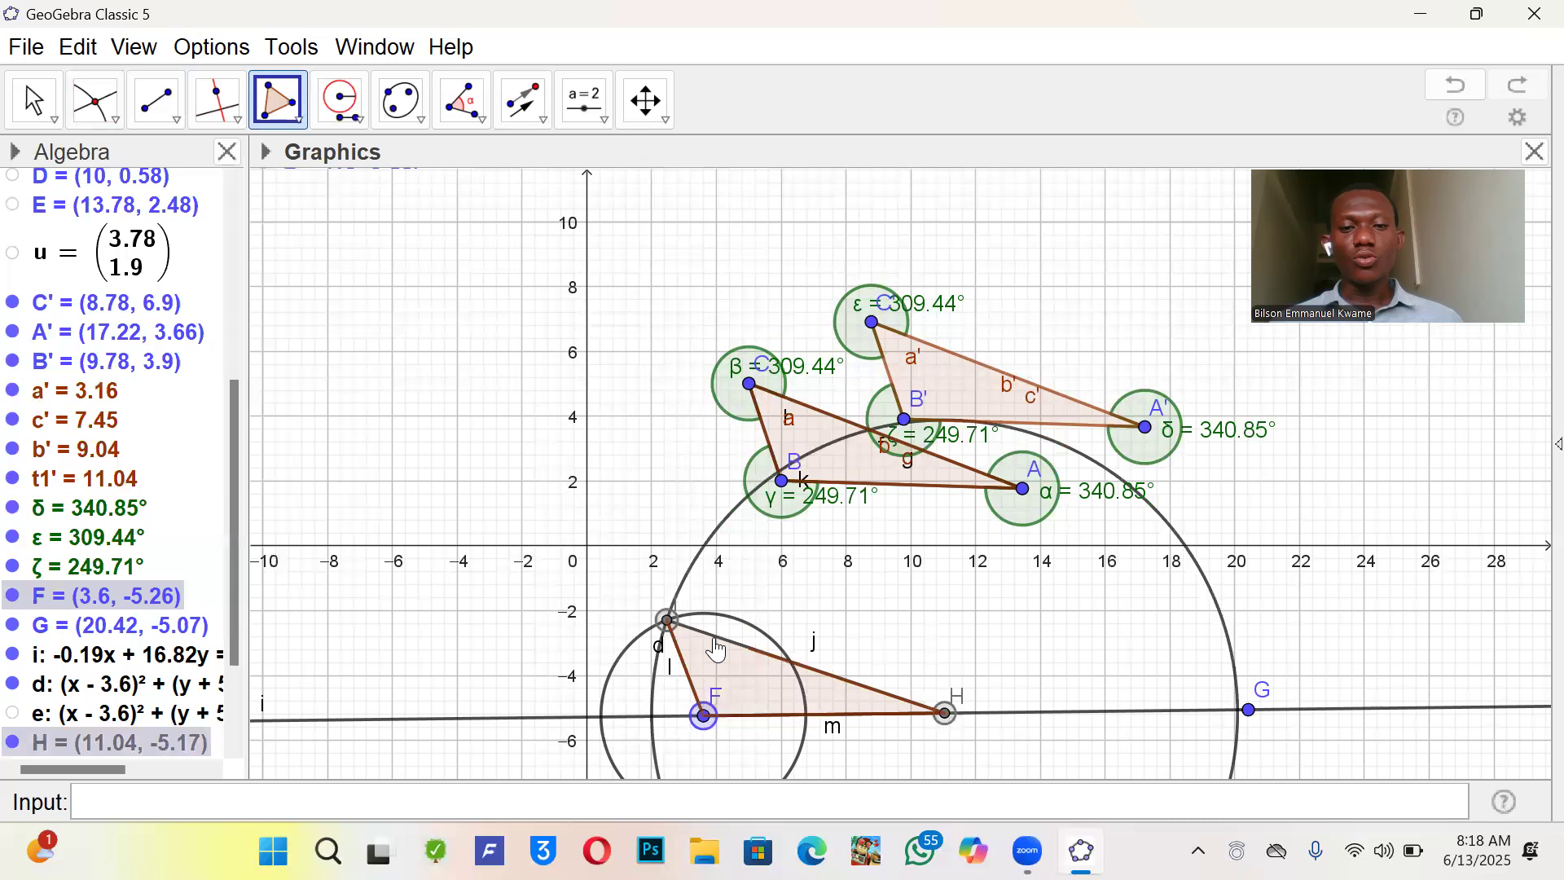
click(666, 617)
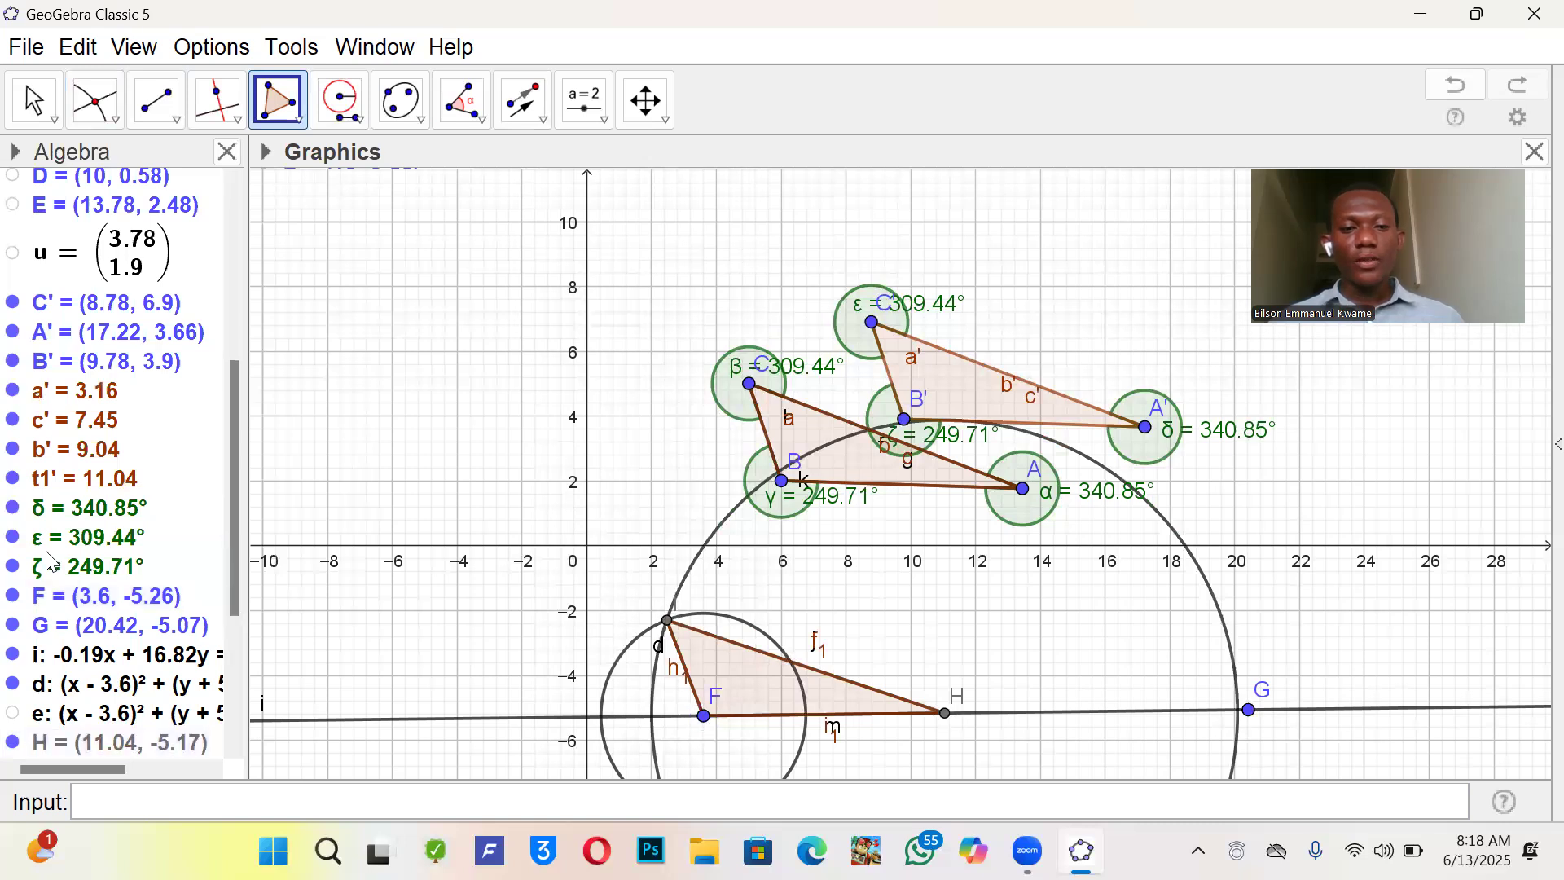
- Hide circle k, the large compass circle centred at H, and leave circle e hidden
scroll(49, 558, down, 3)
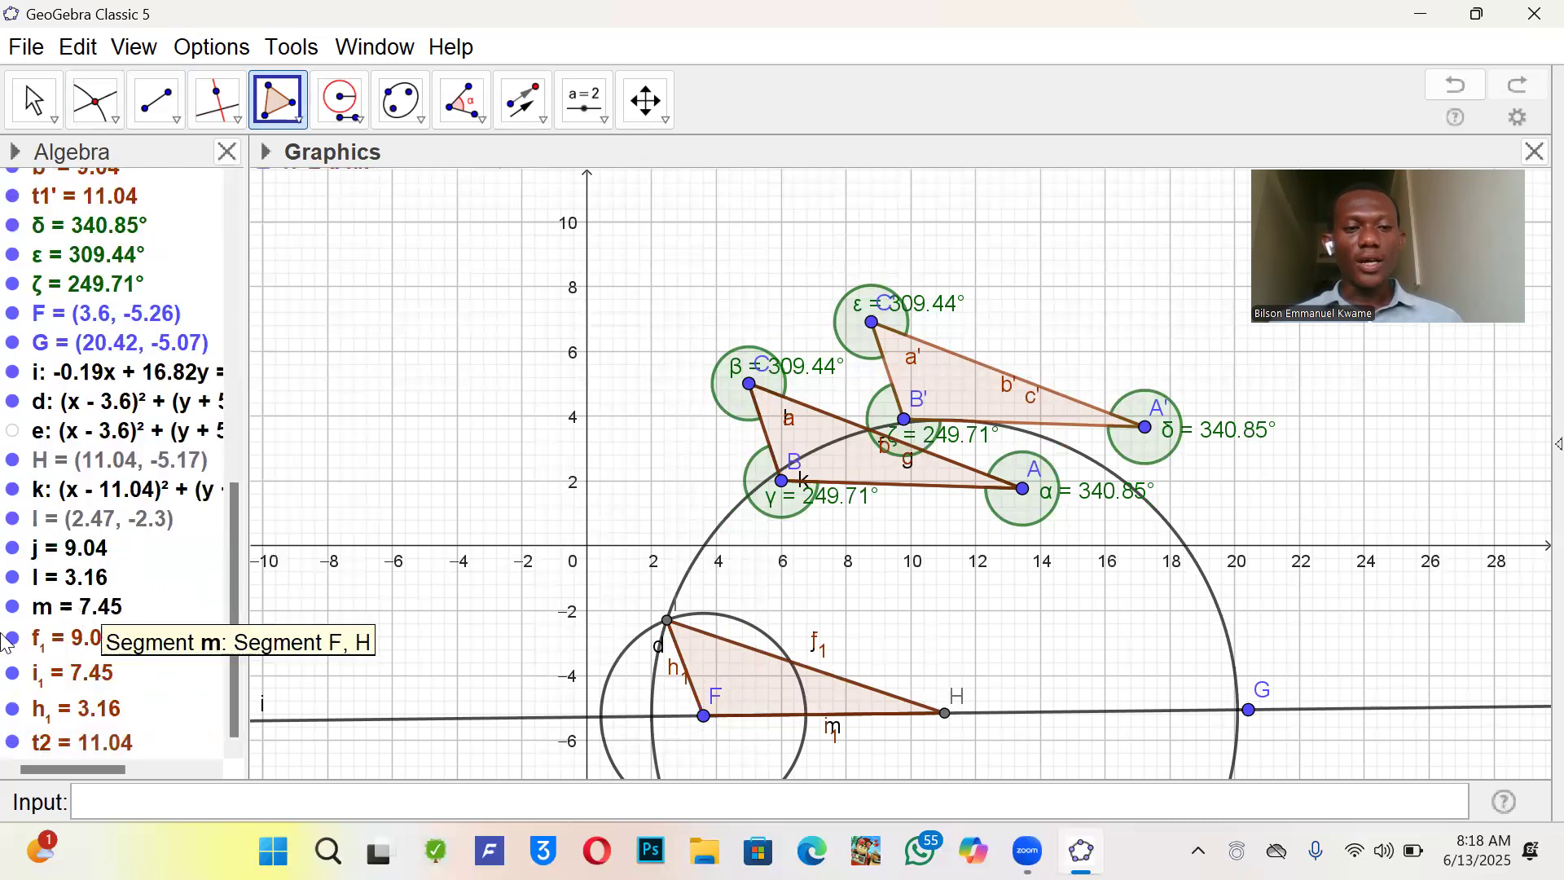
click(12, 493)
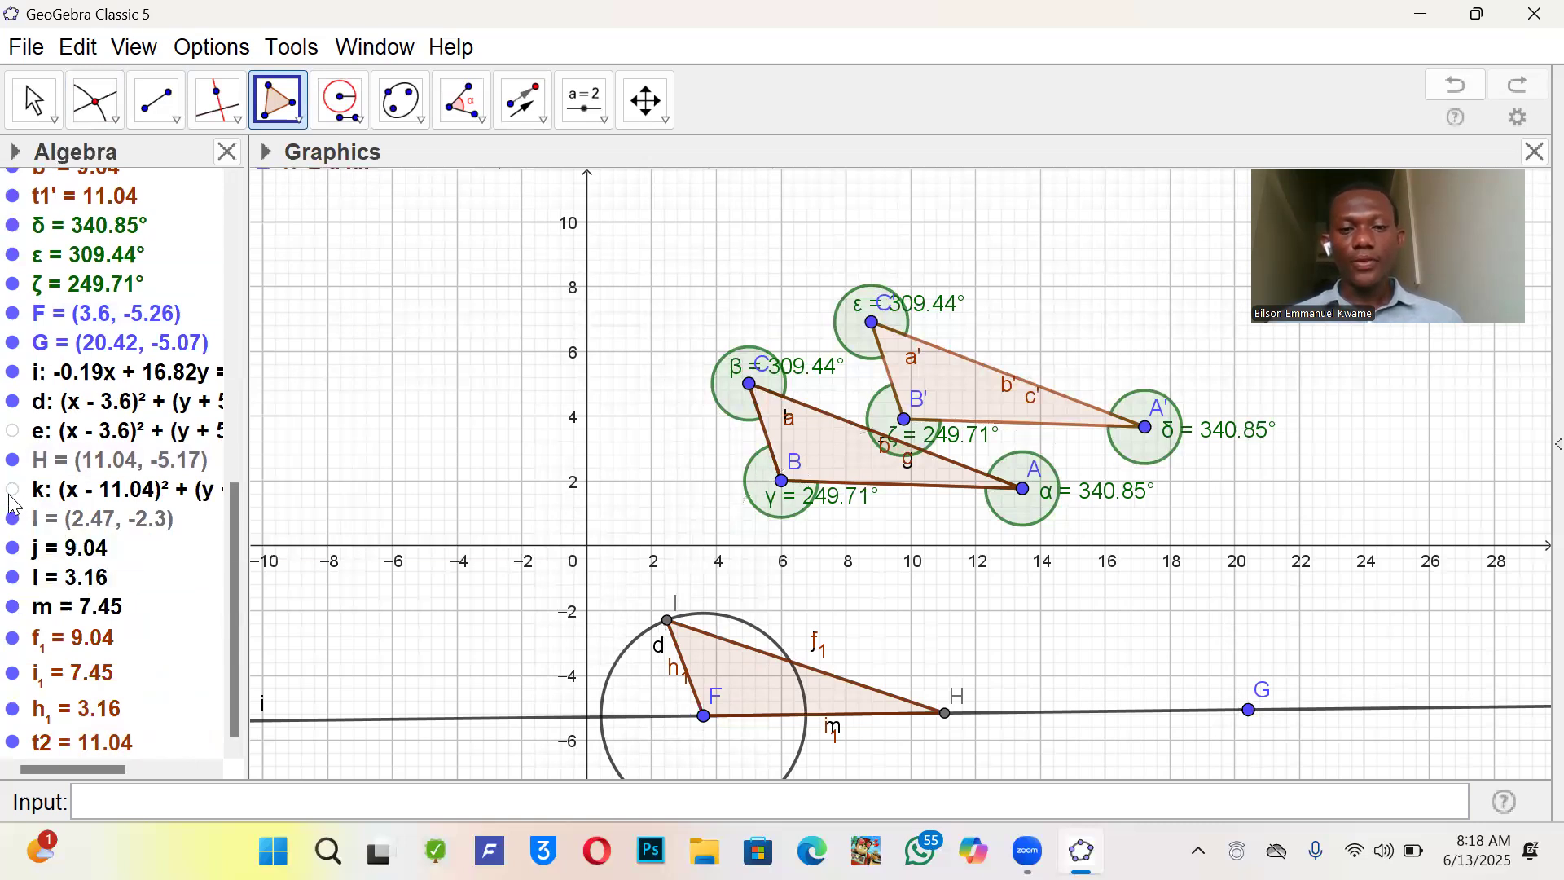
click(13, 431)
click(13, 431)
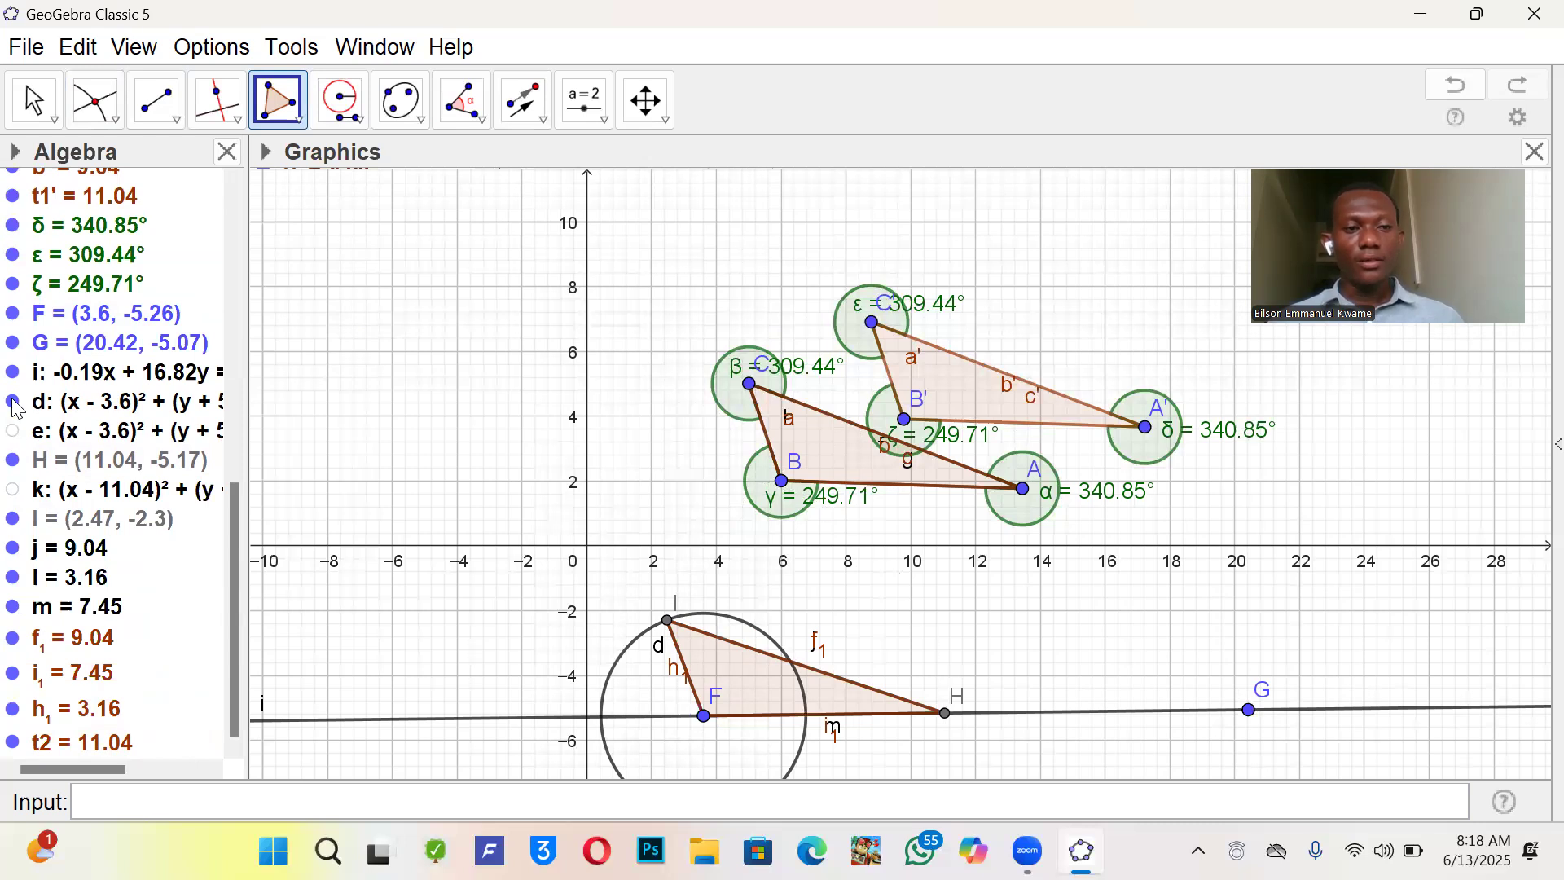
- Hide circle d, line i and point G so that only the copied triangle remains of the construction
click(13, 402)
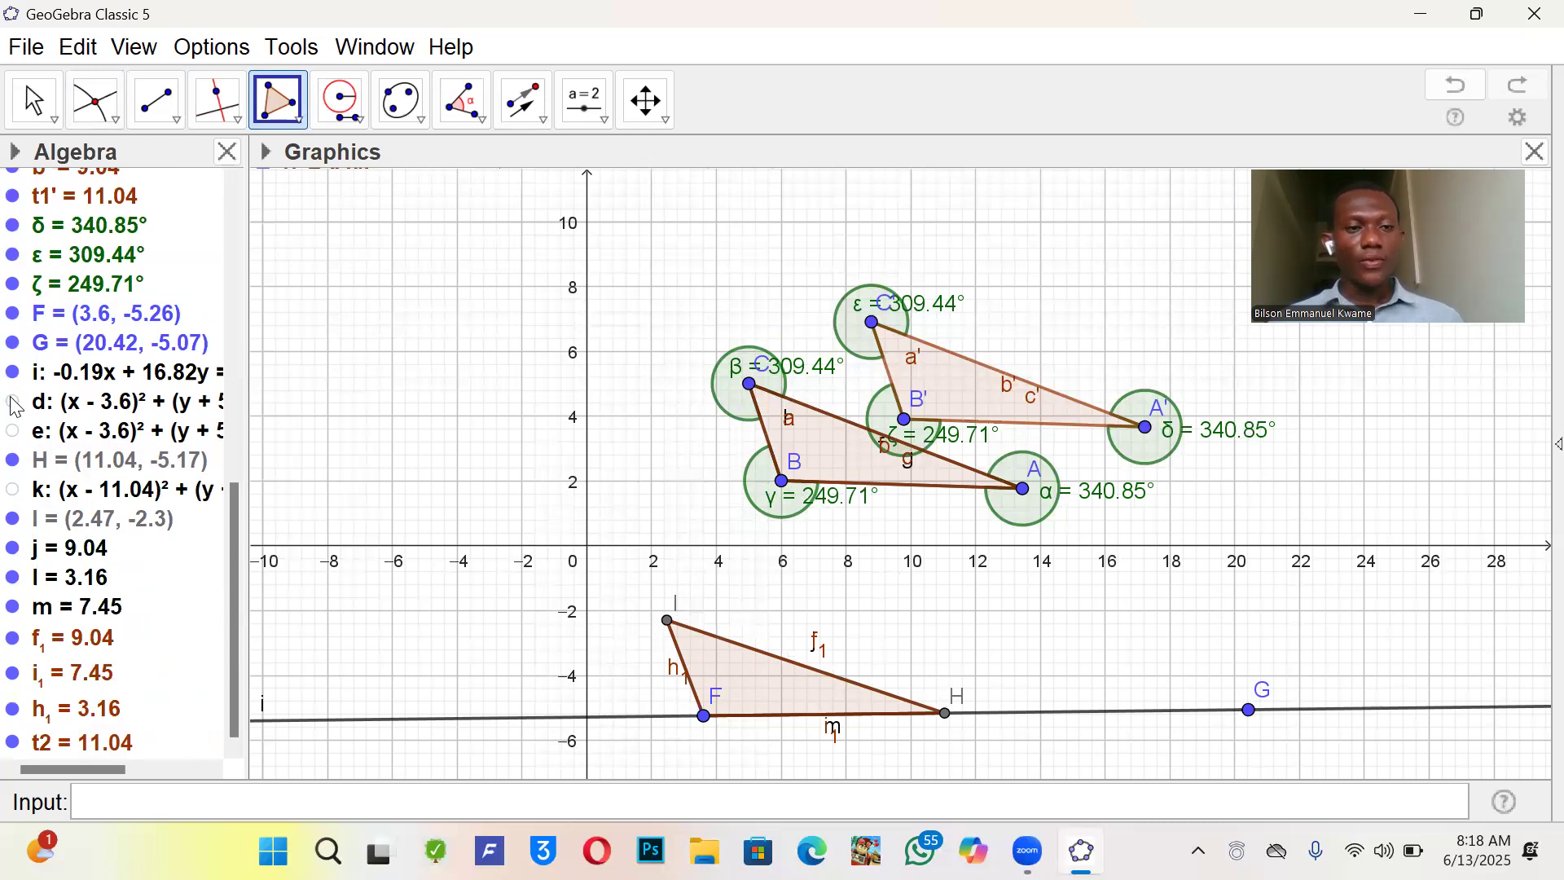
click(13, 376)
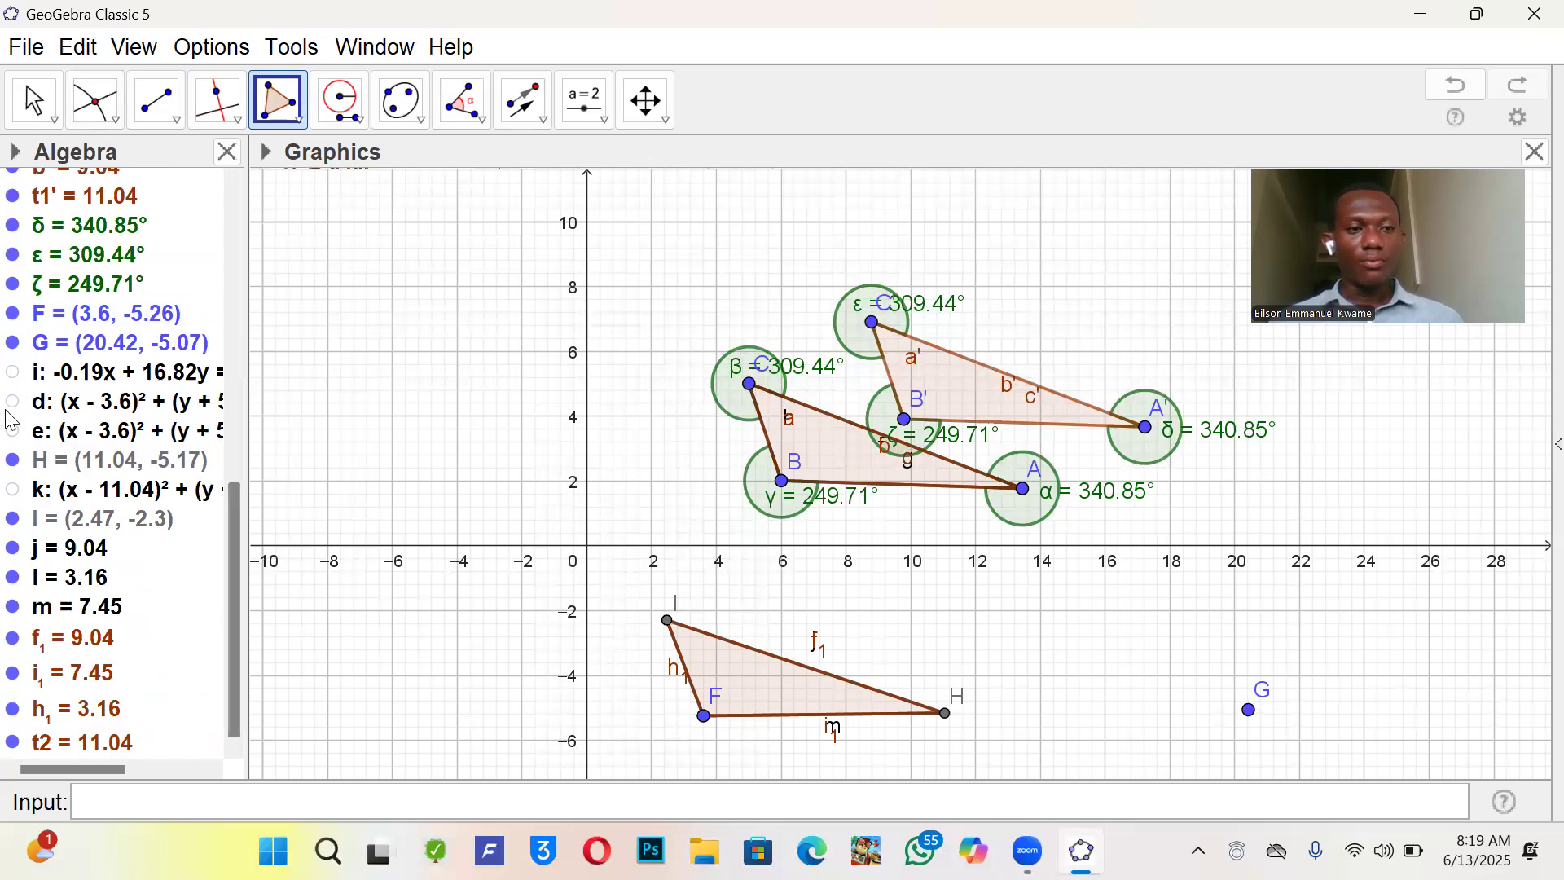
click(11, 343)
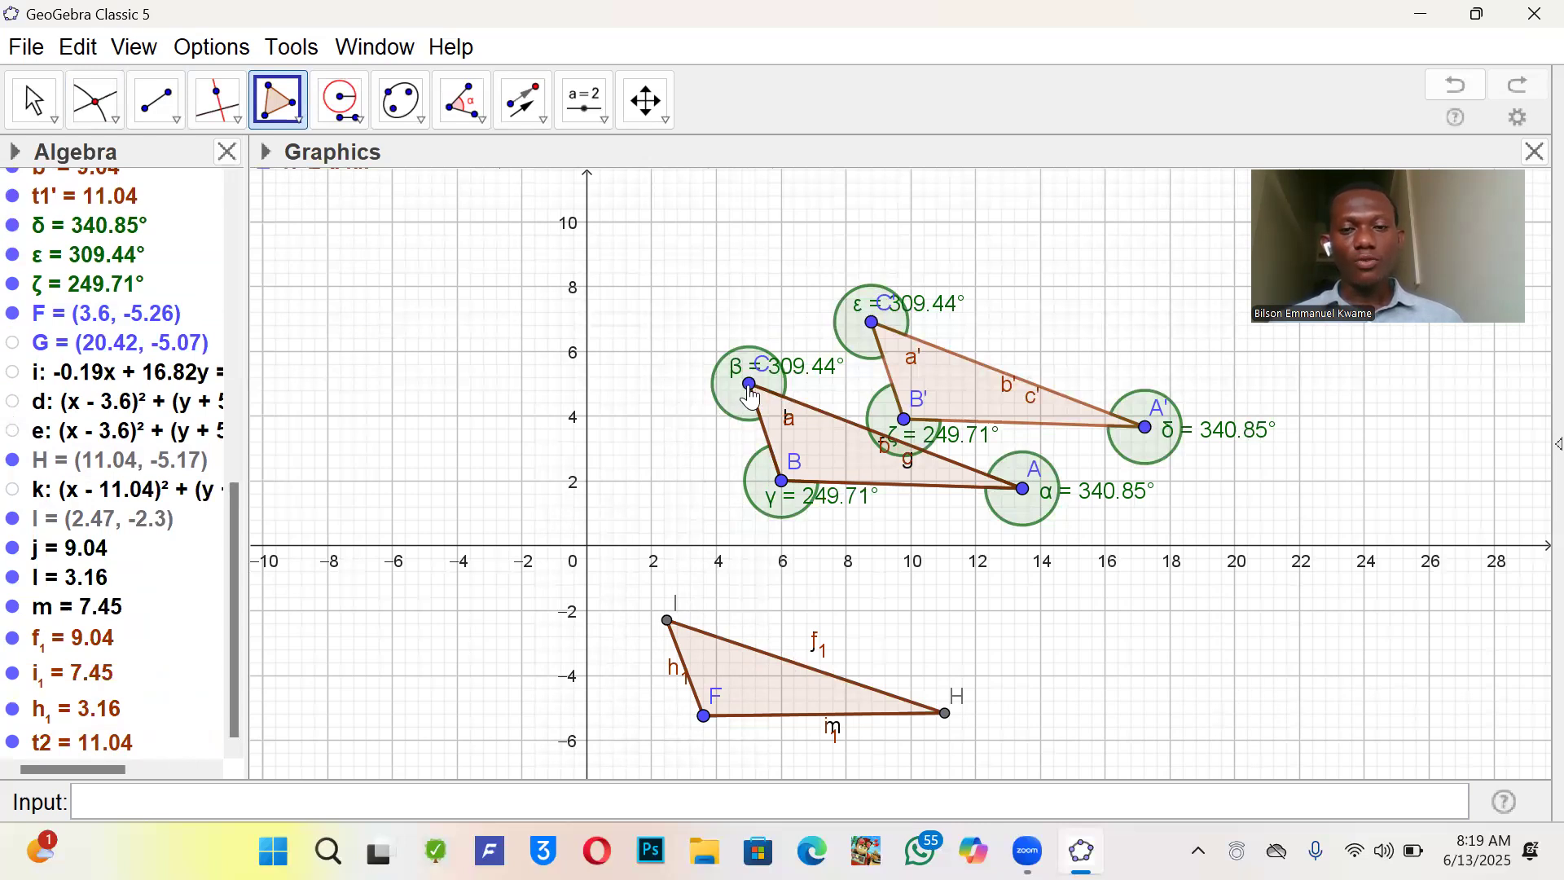
- Move vertex C of the original triangle to about (-2.5, 7.7)
drag(748, 386, 369, 357)
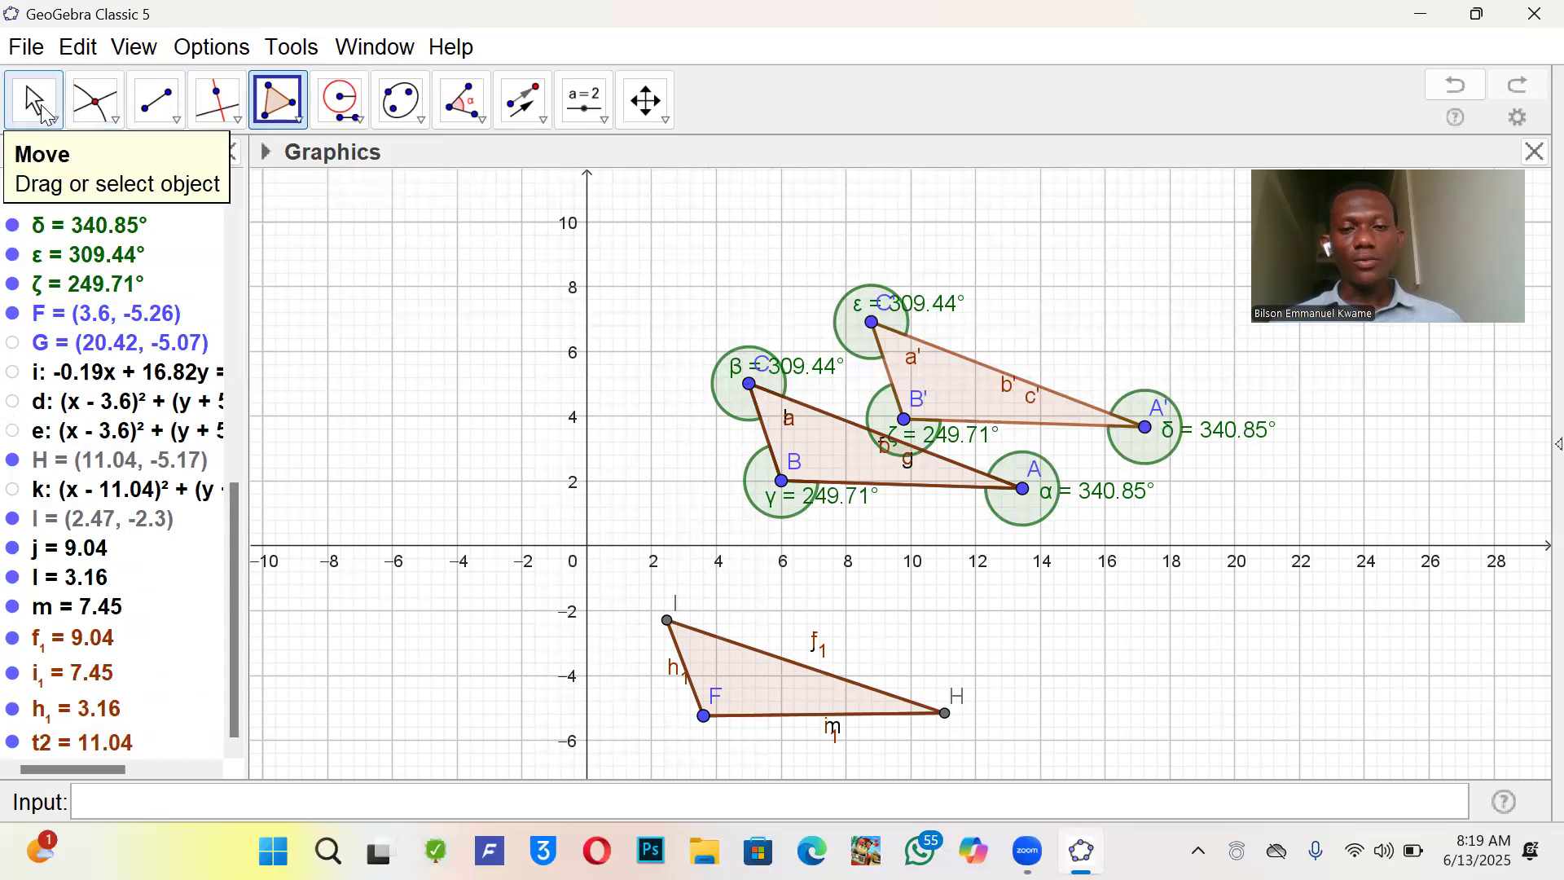
key(Escape)
drag(748, 386, 505, 298)
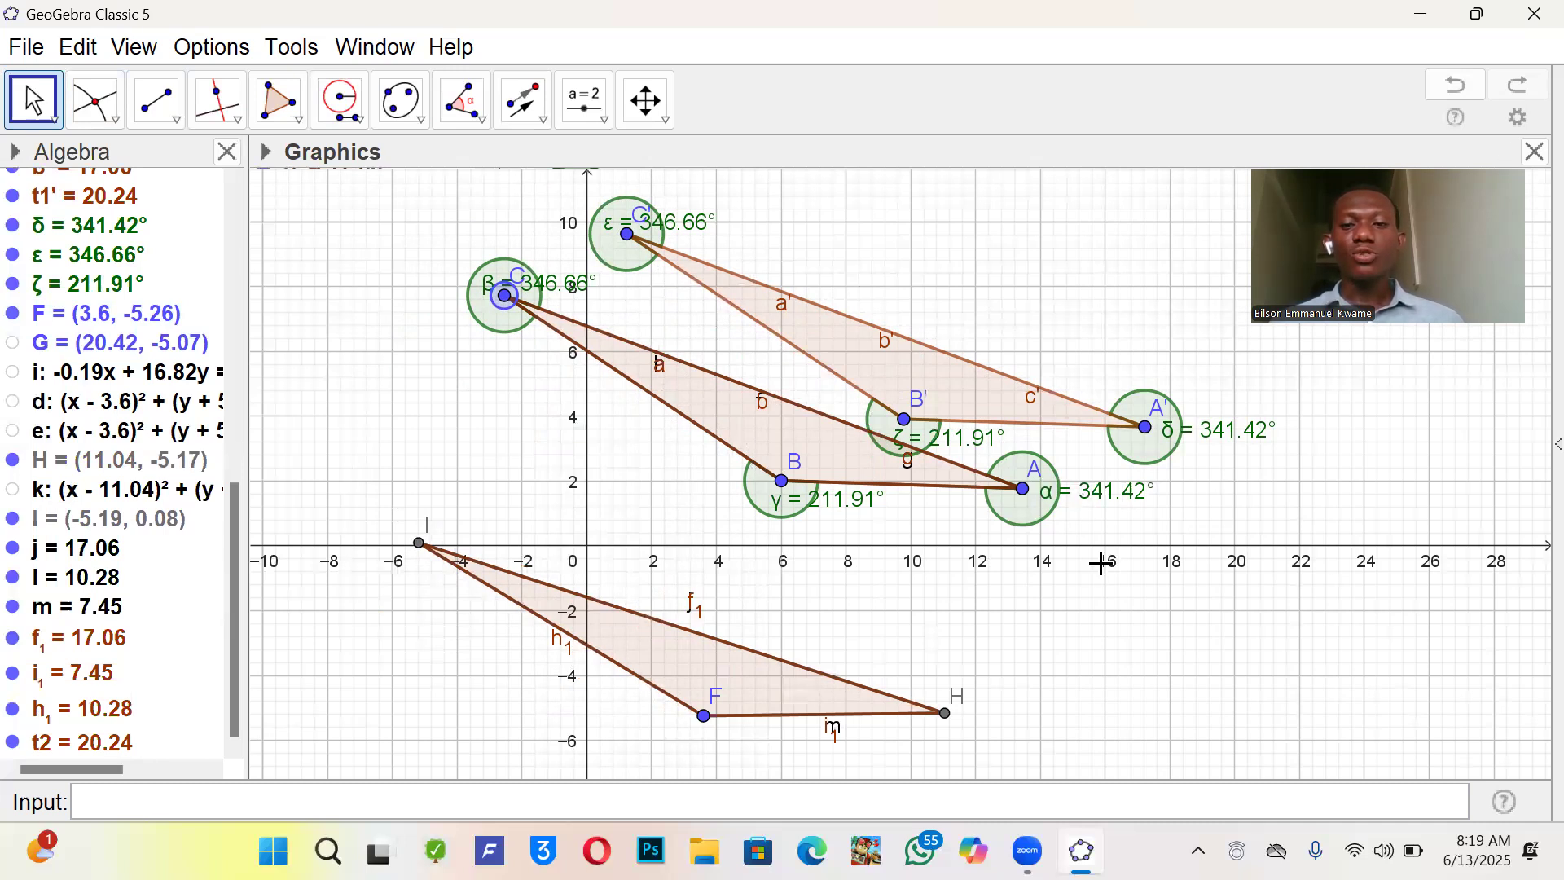
drag(575, 587, 382, 562)
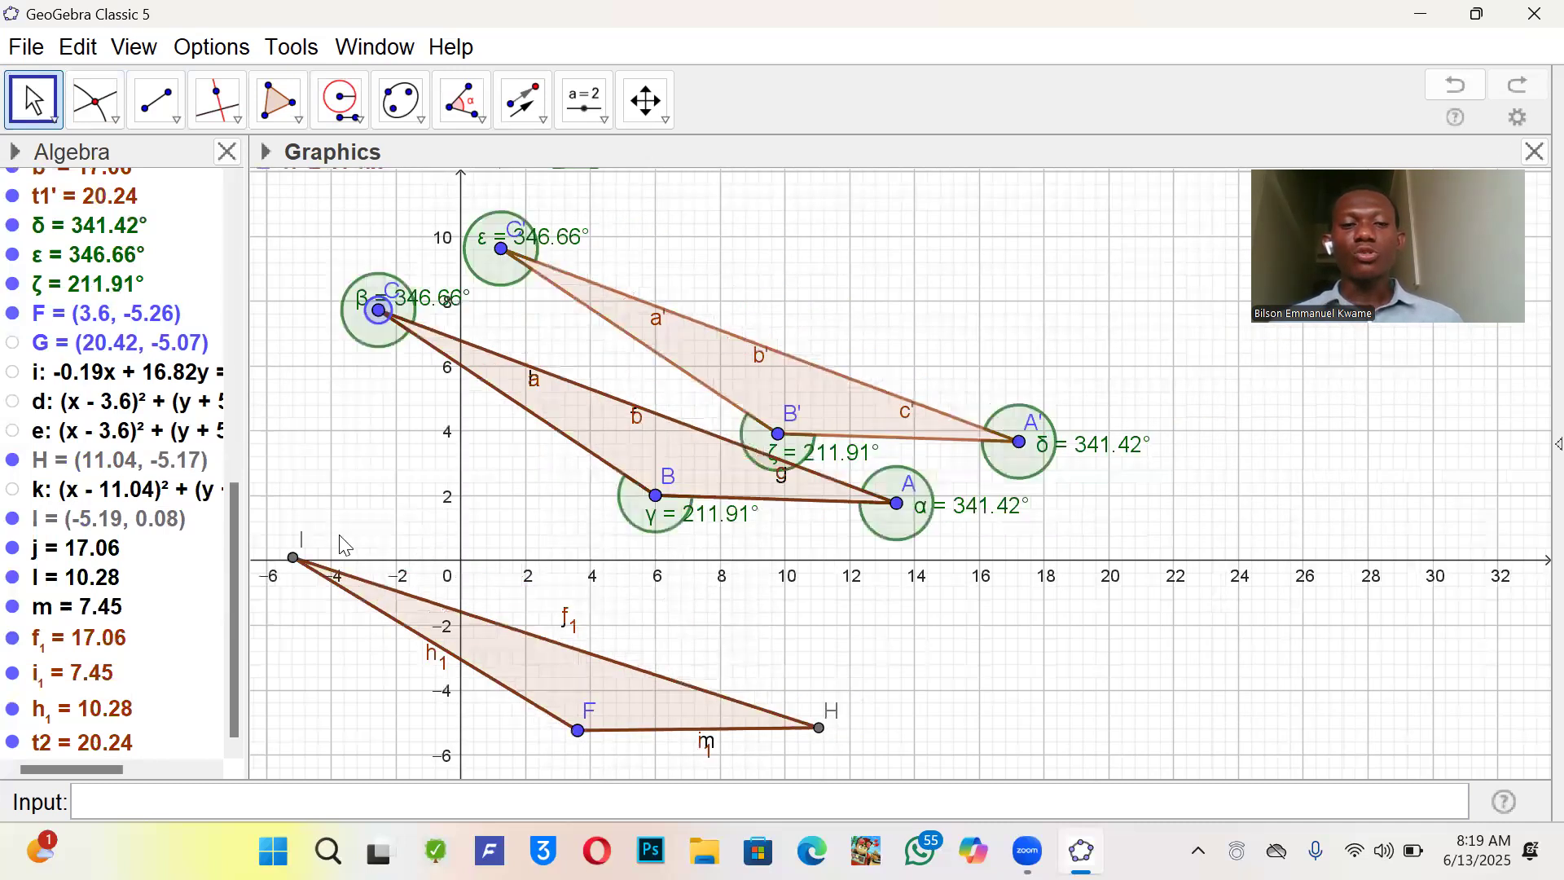
drag(945, 589, 387, 535)
drag(612, 500, 383, 486)
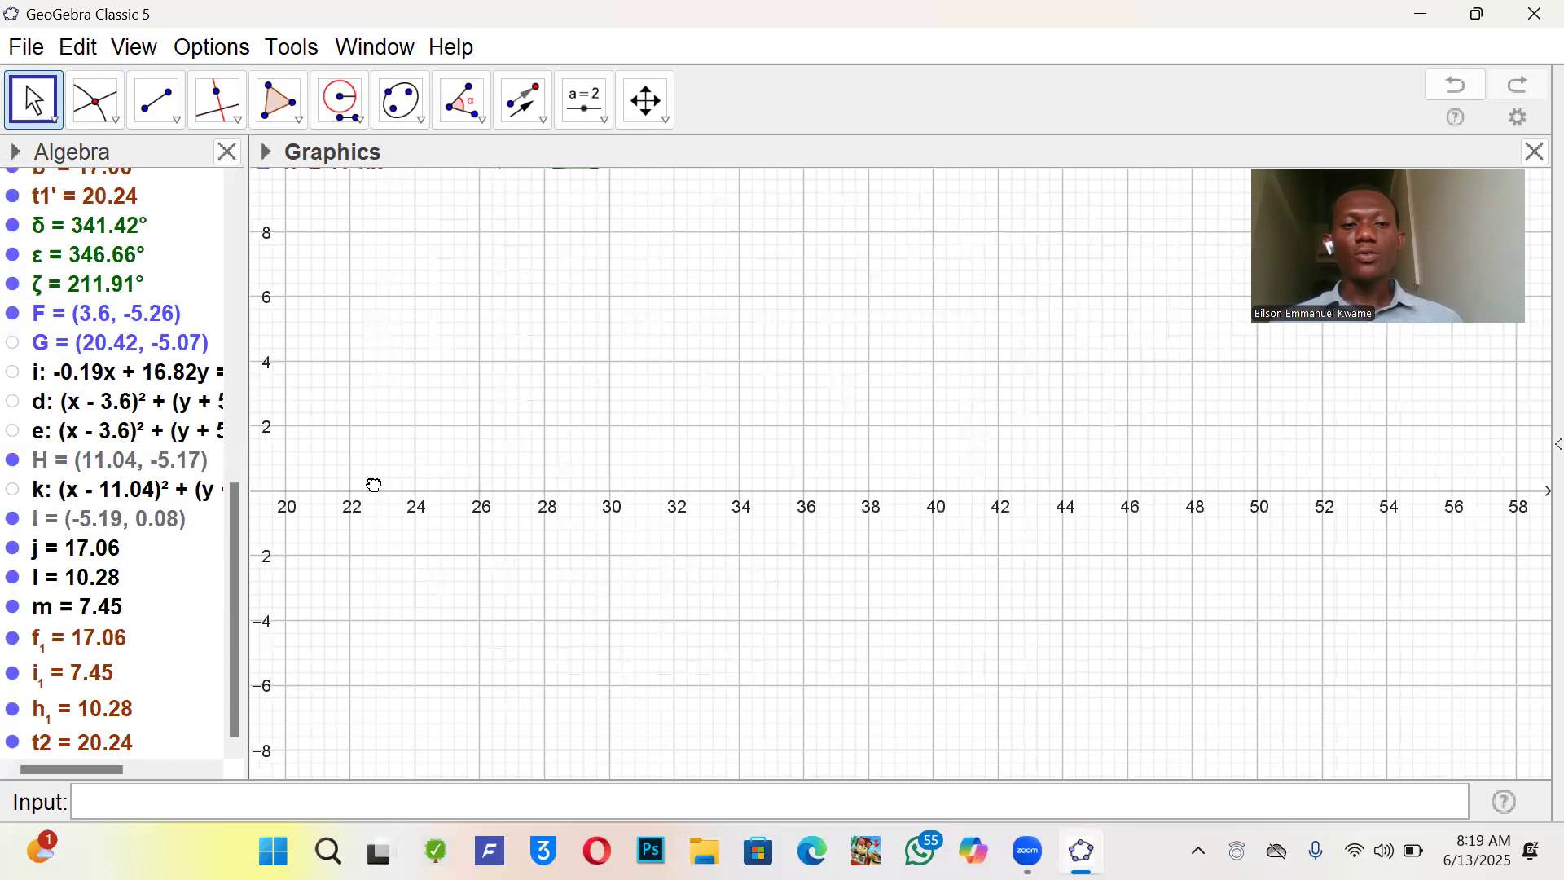
drag(972, 512, 887, 508)
drag(1065, 506, 1475, 557)
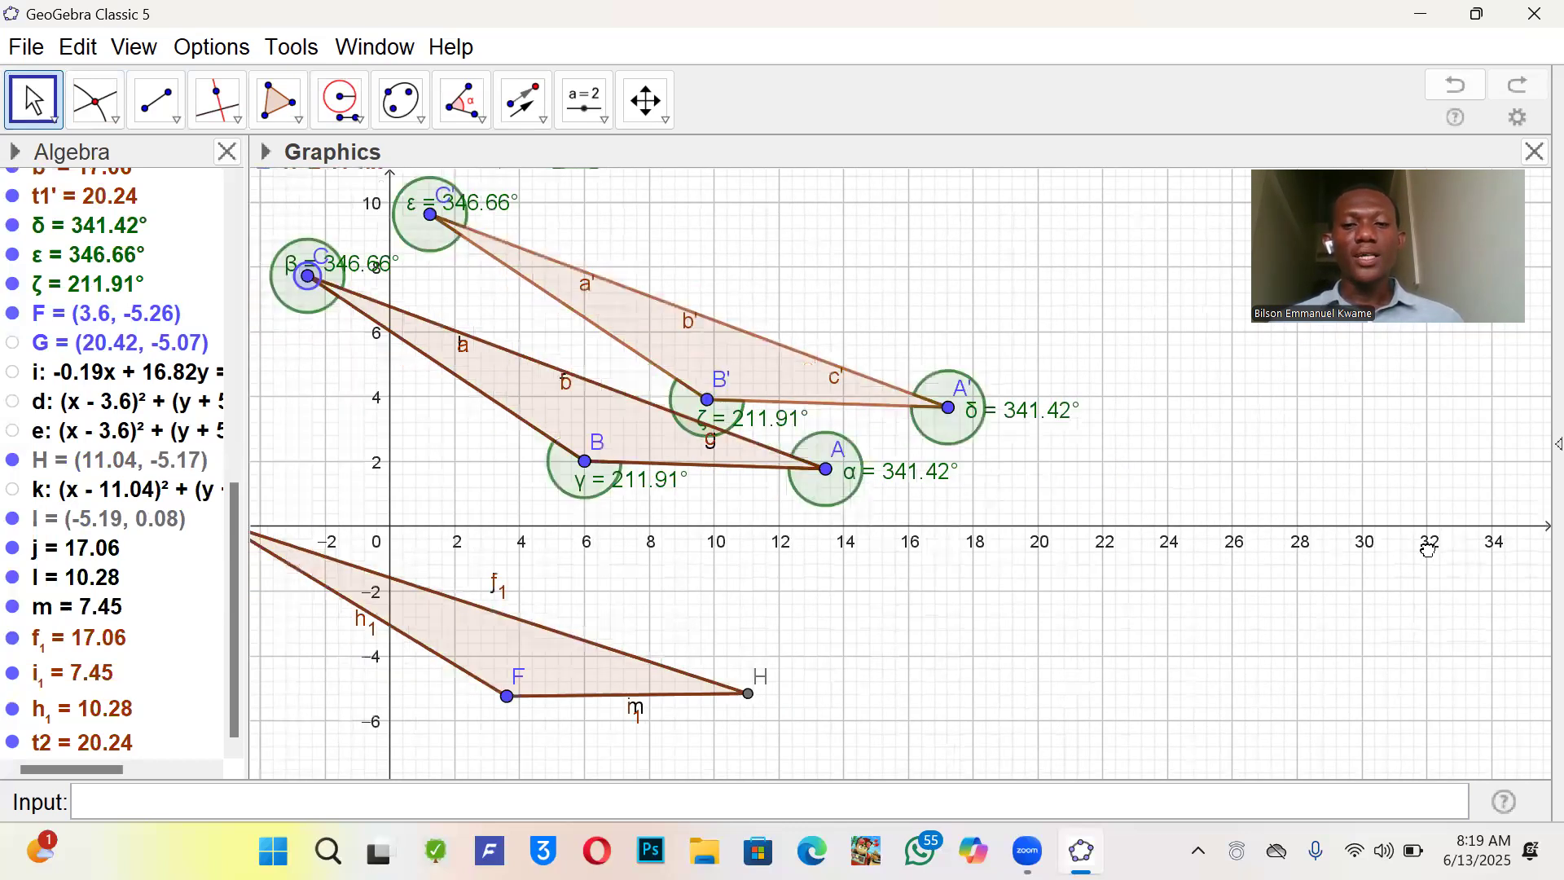
drag(970, 498, 750, 502)
drag(922, 518, 1220, 444)
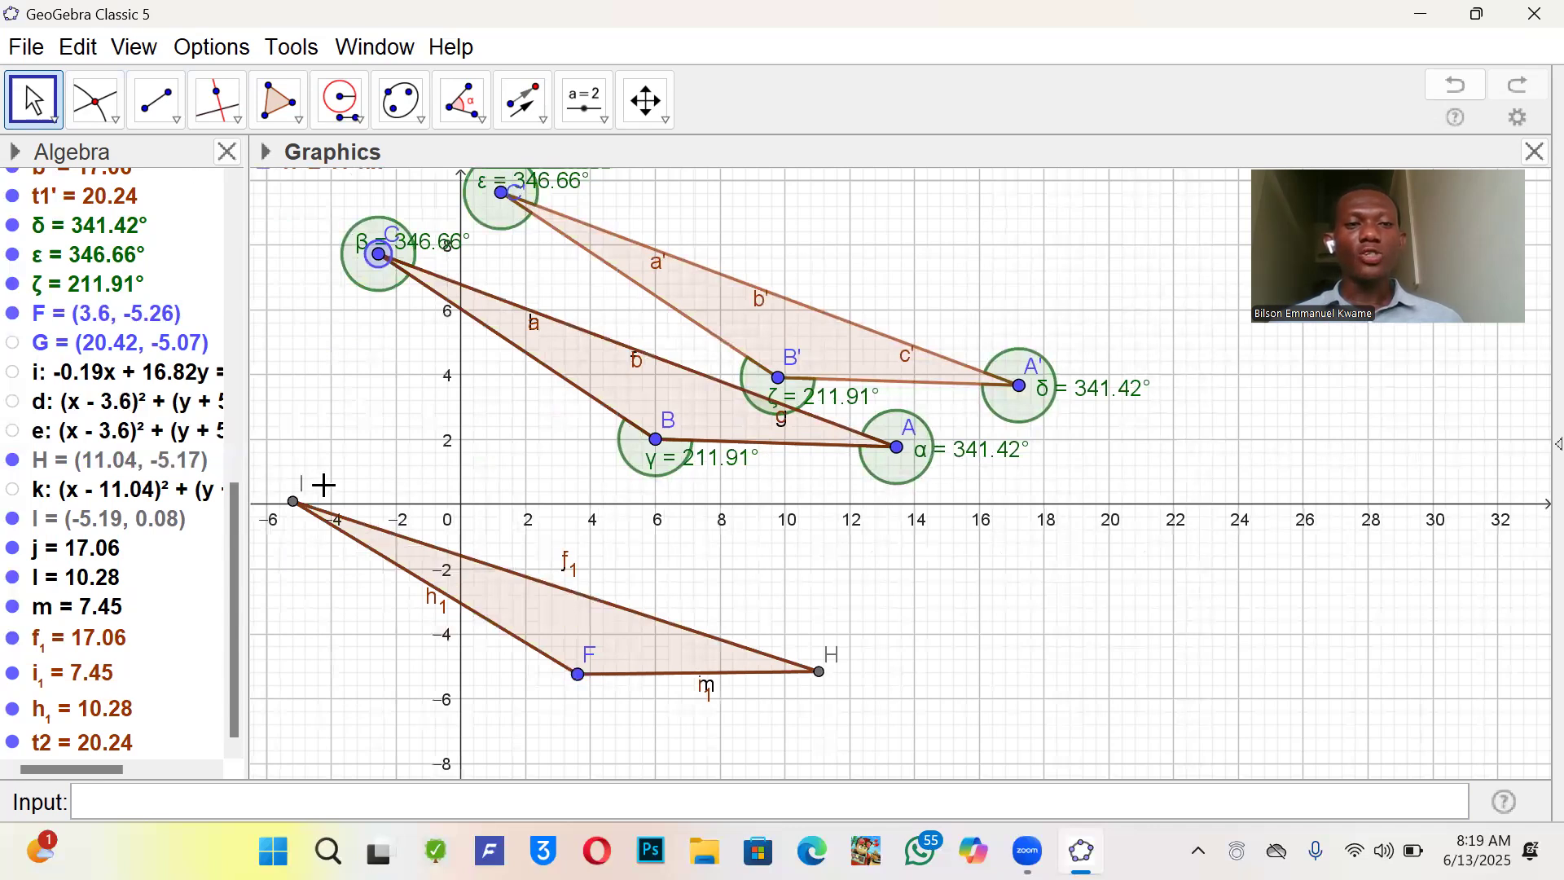
- Measure the angle at H in the copied triangle, using points F, H and I in that order
click(461, 114)
click(461, 114)
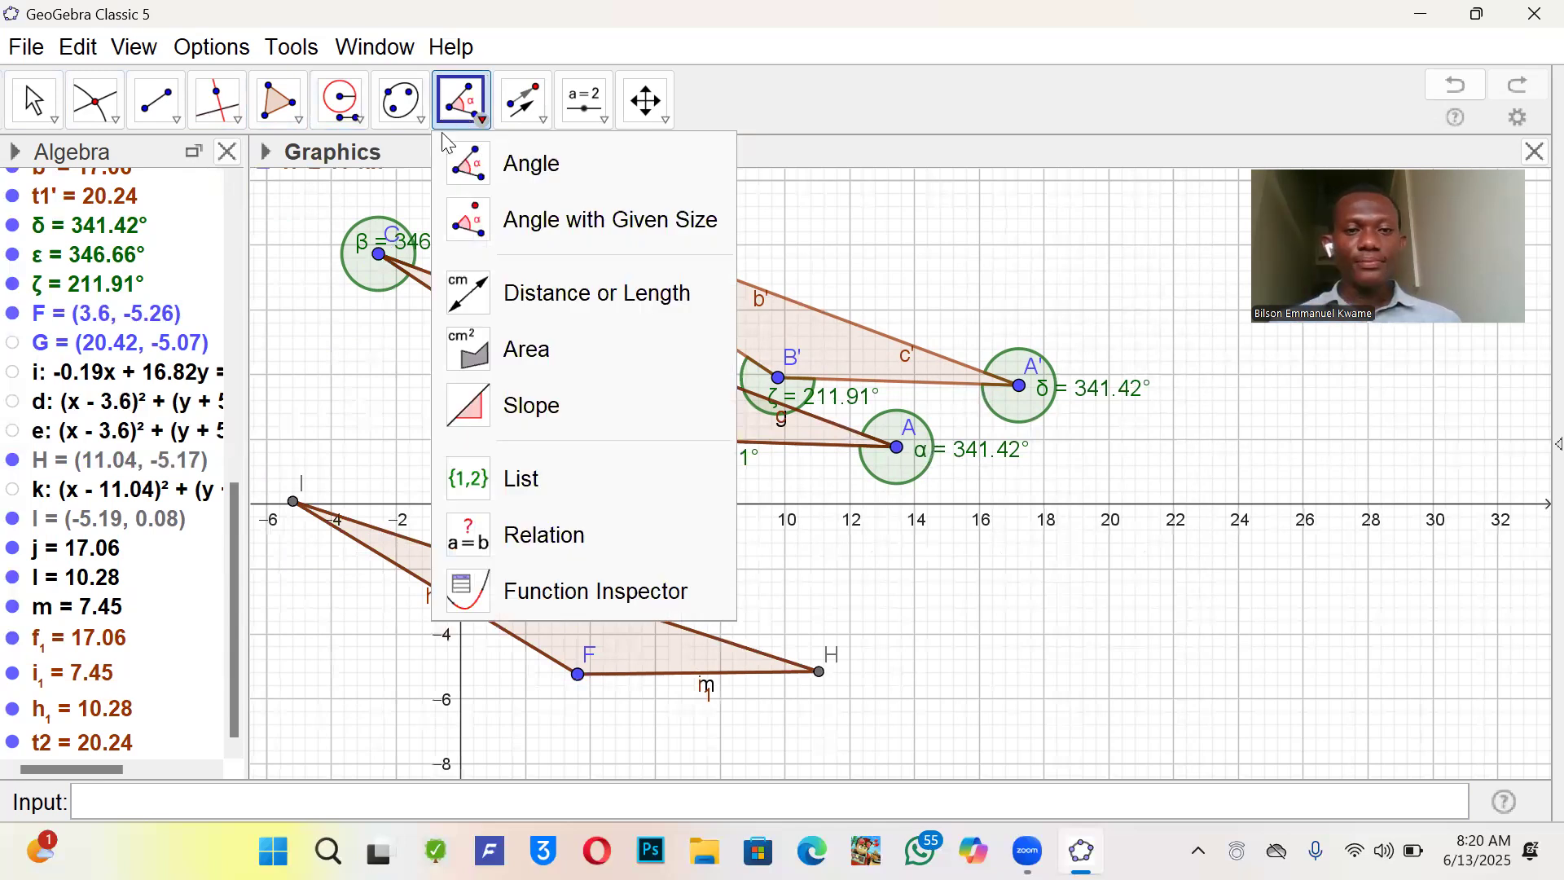
click(317, 482)
key(ctrl+z)
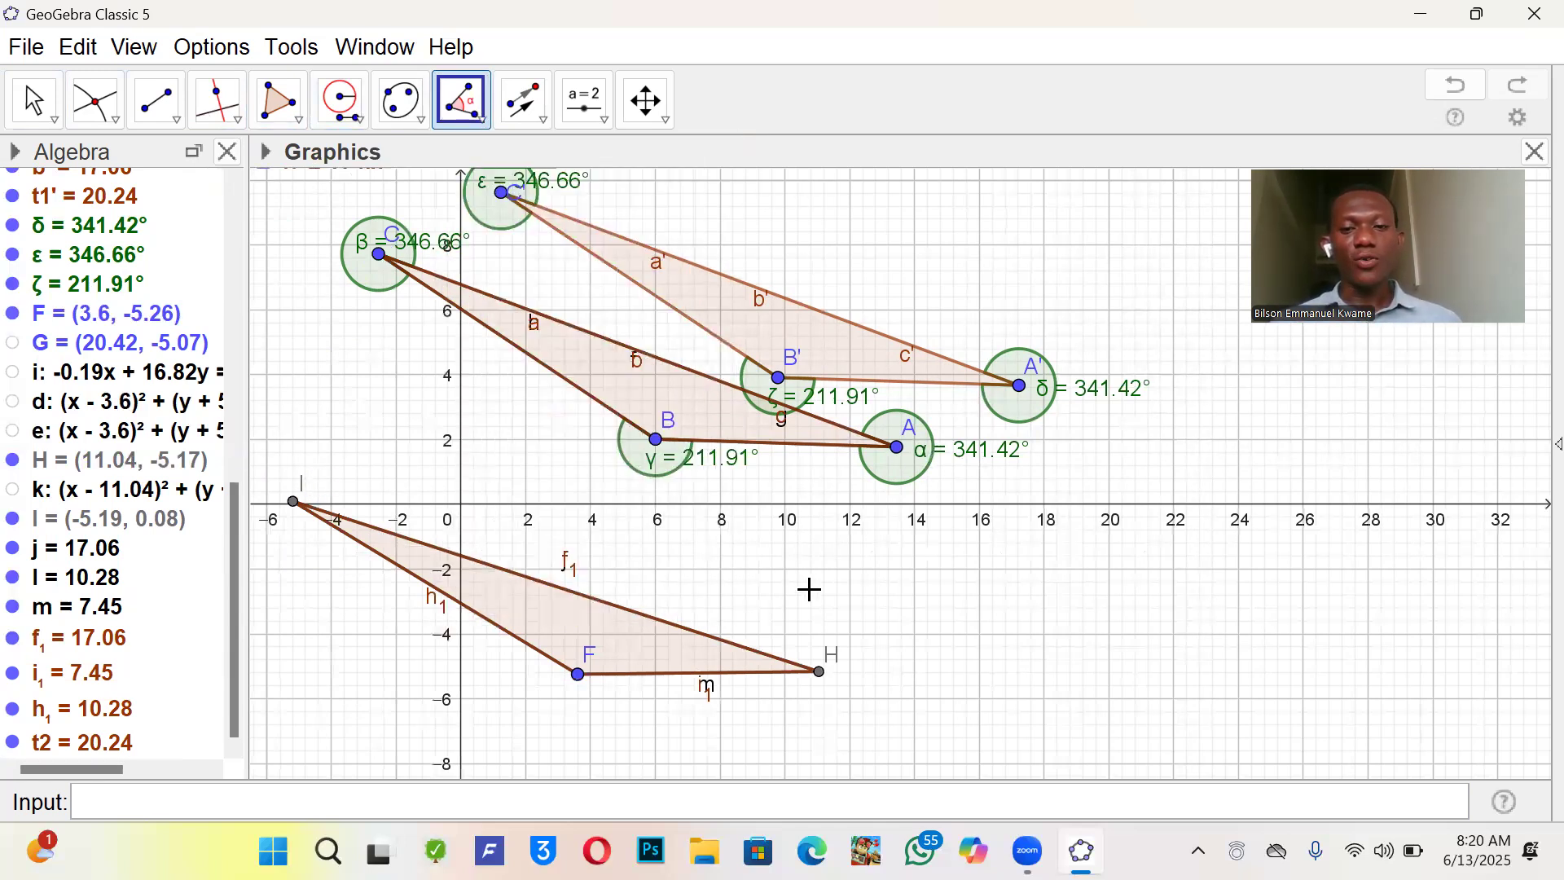
click(578, 673)
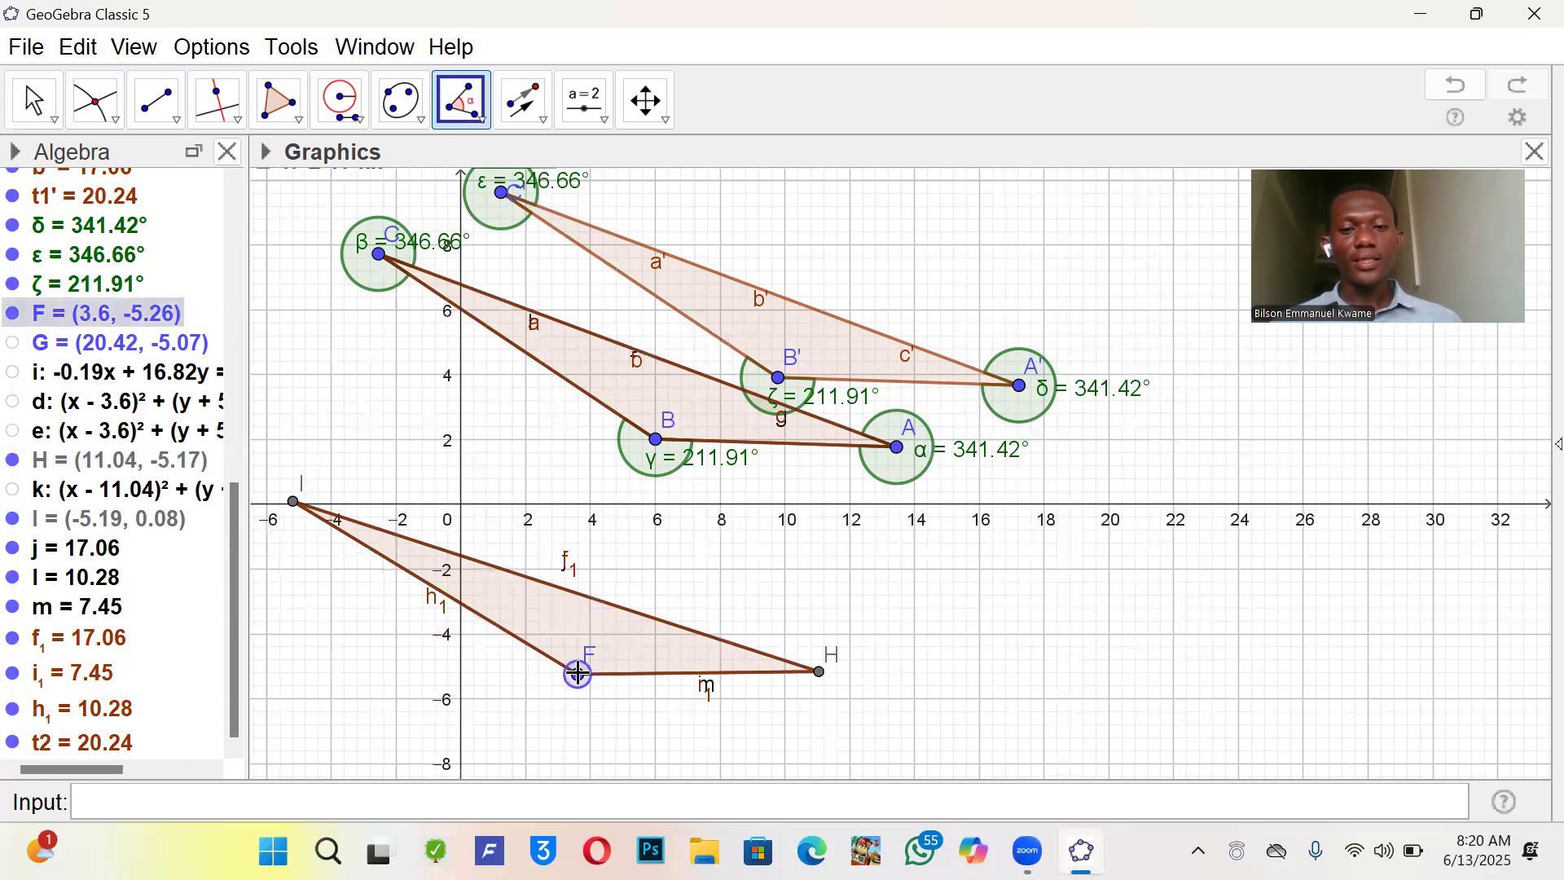
click(820, 672)
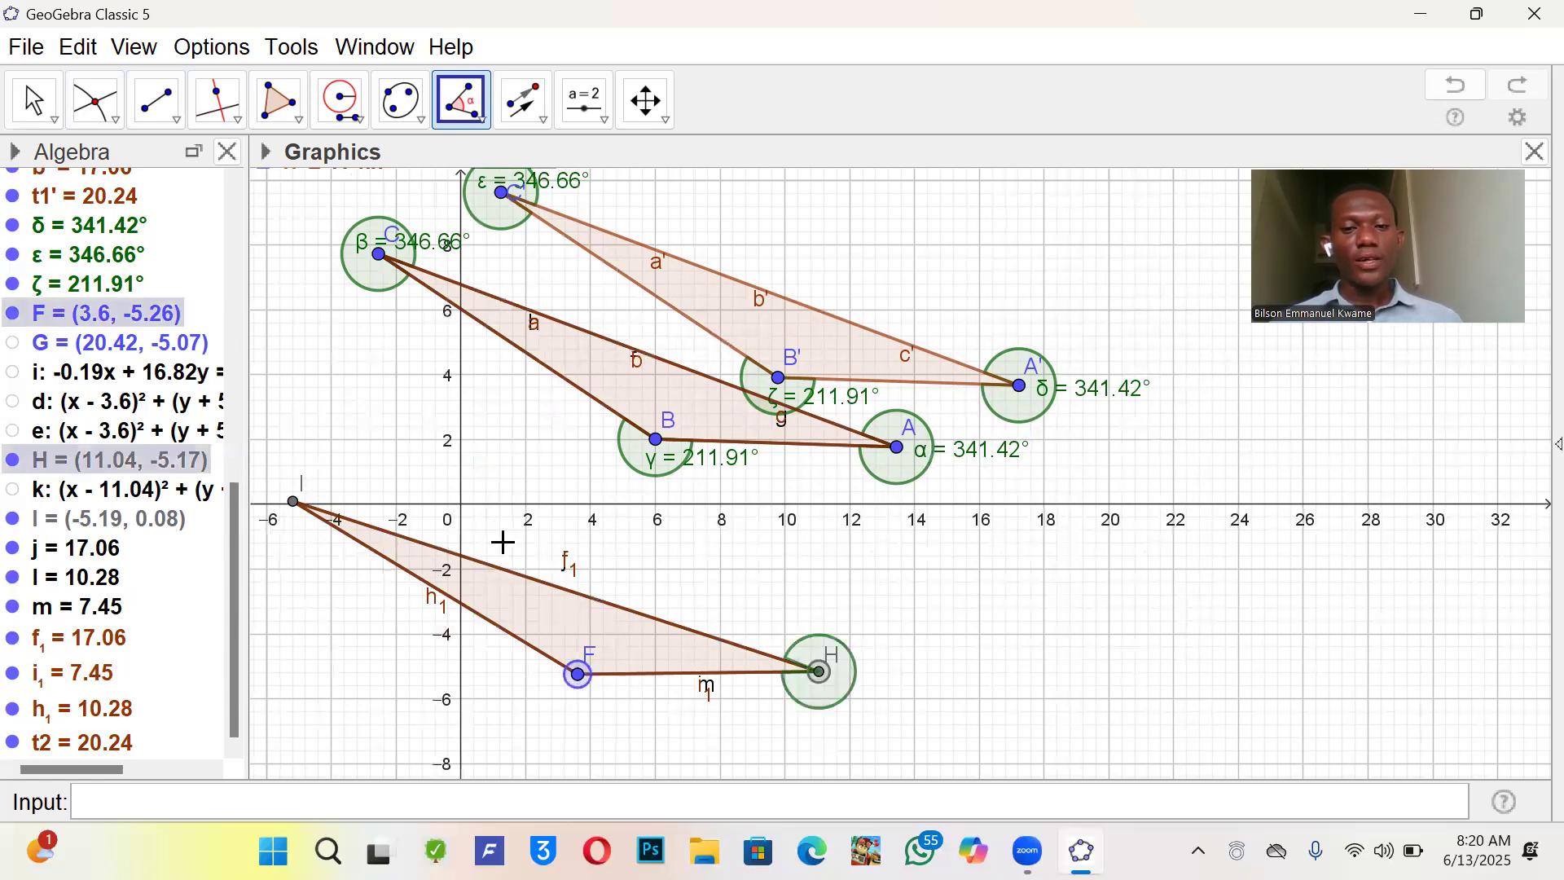
click(290, 500)
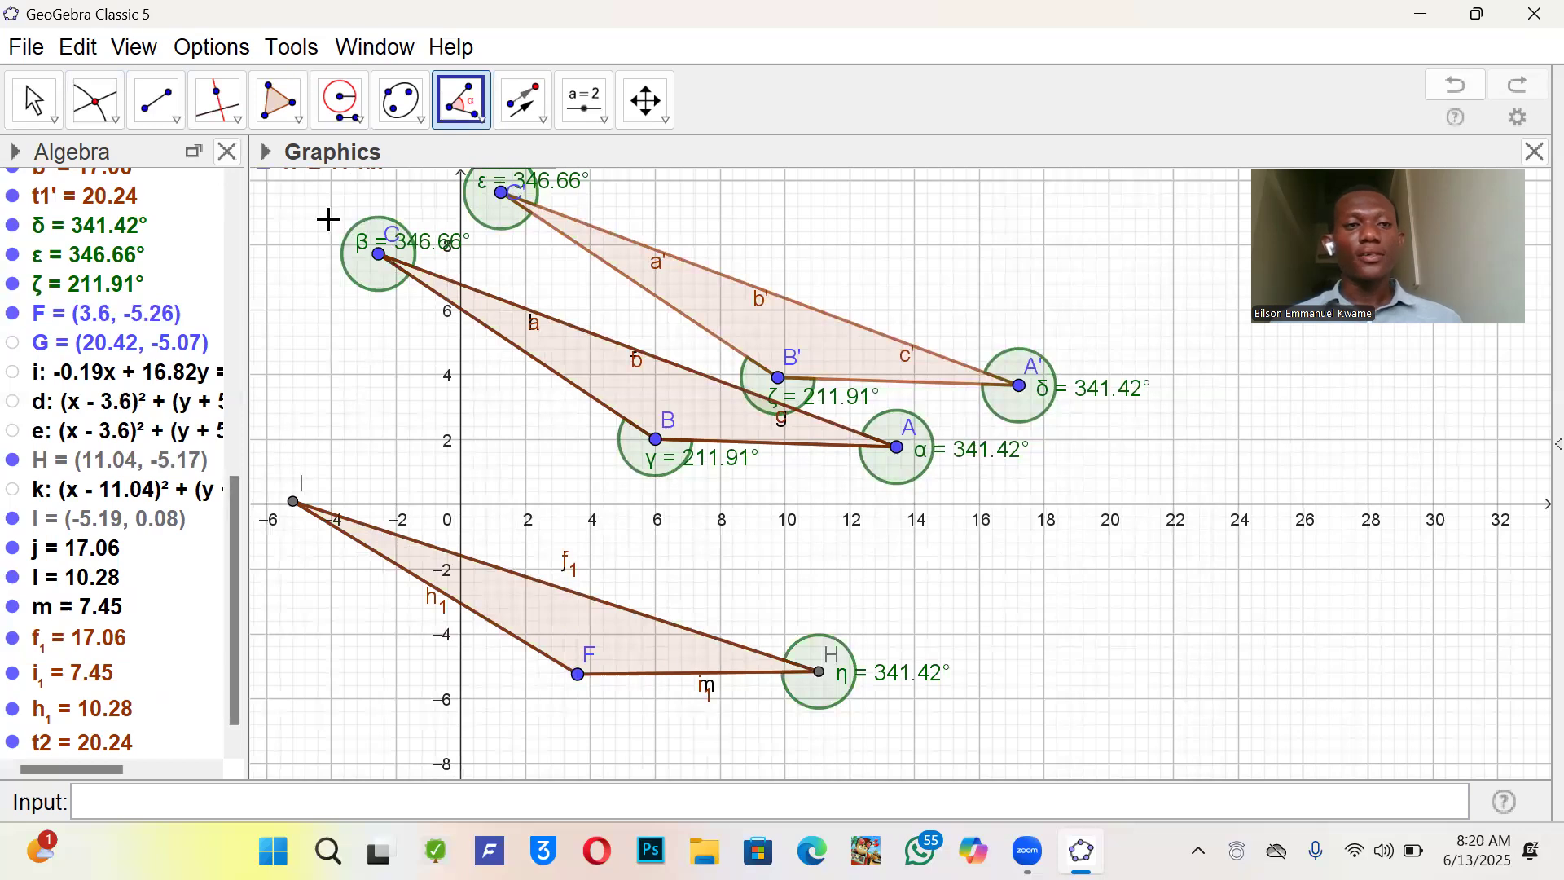
- Draw a line through new points at (28, 2) and (42, 2) in the empty area beyond the triangles
click(32, 101)
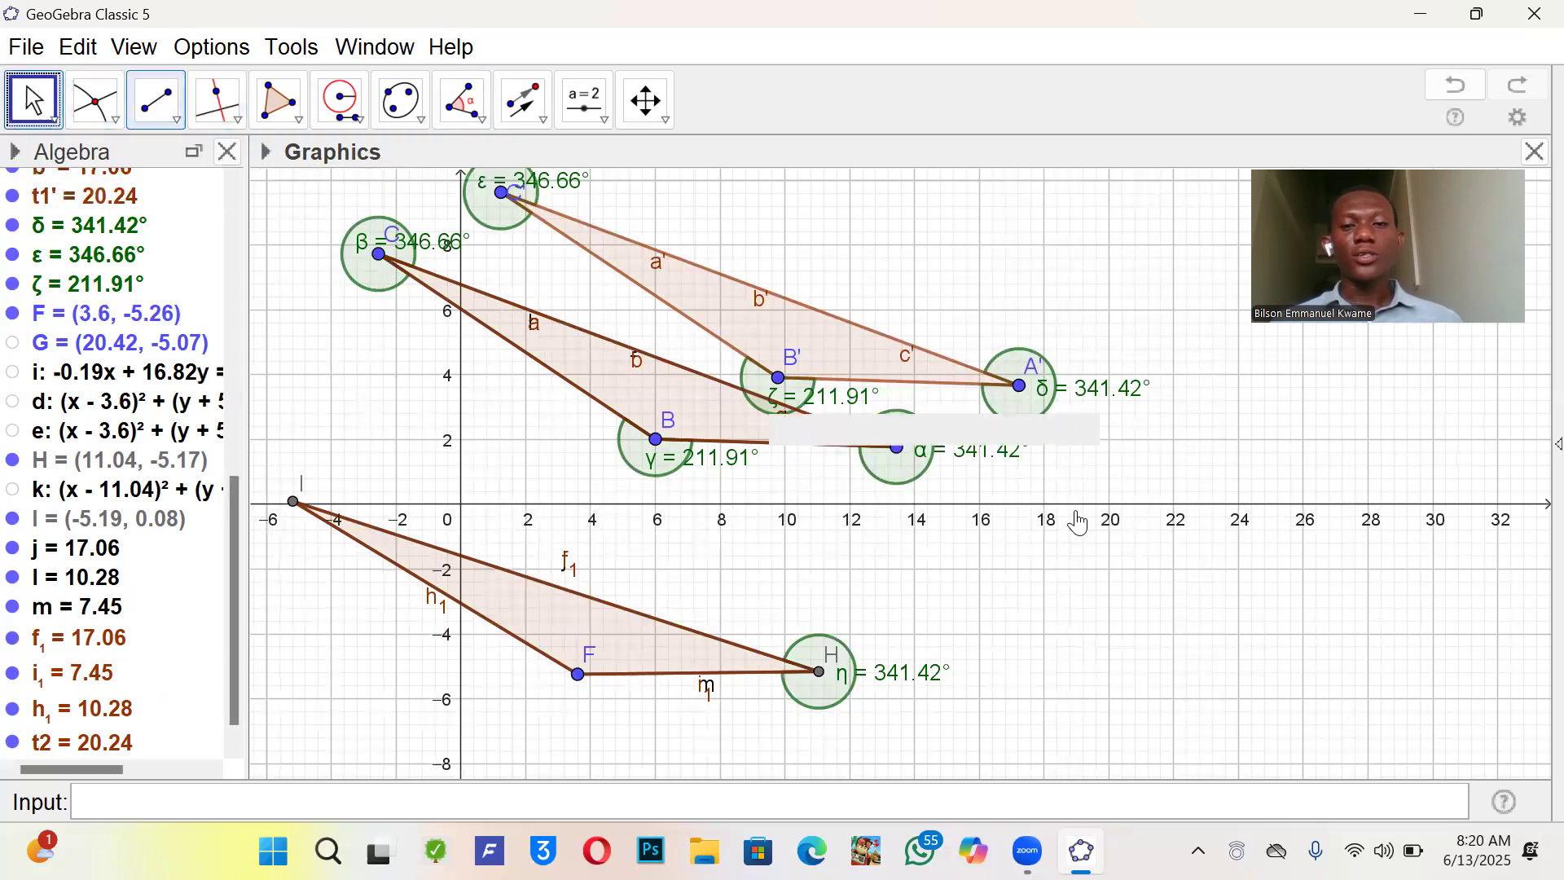
drag(271, 534, 88, 498)
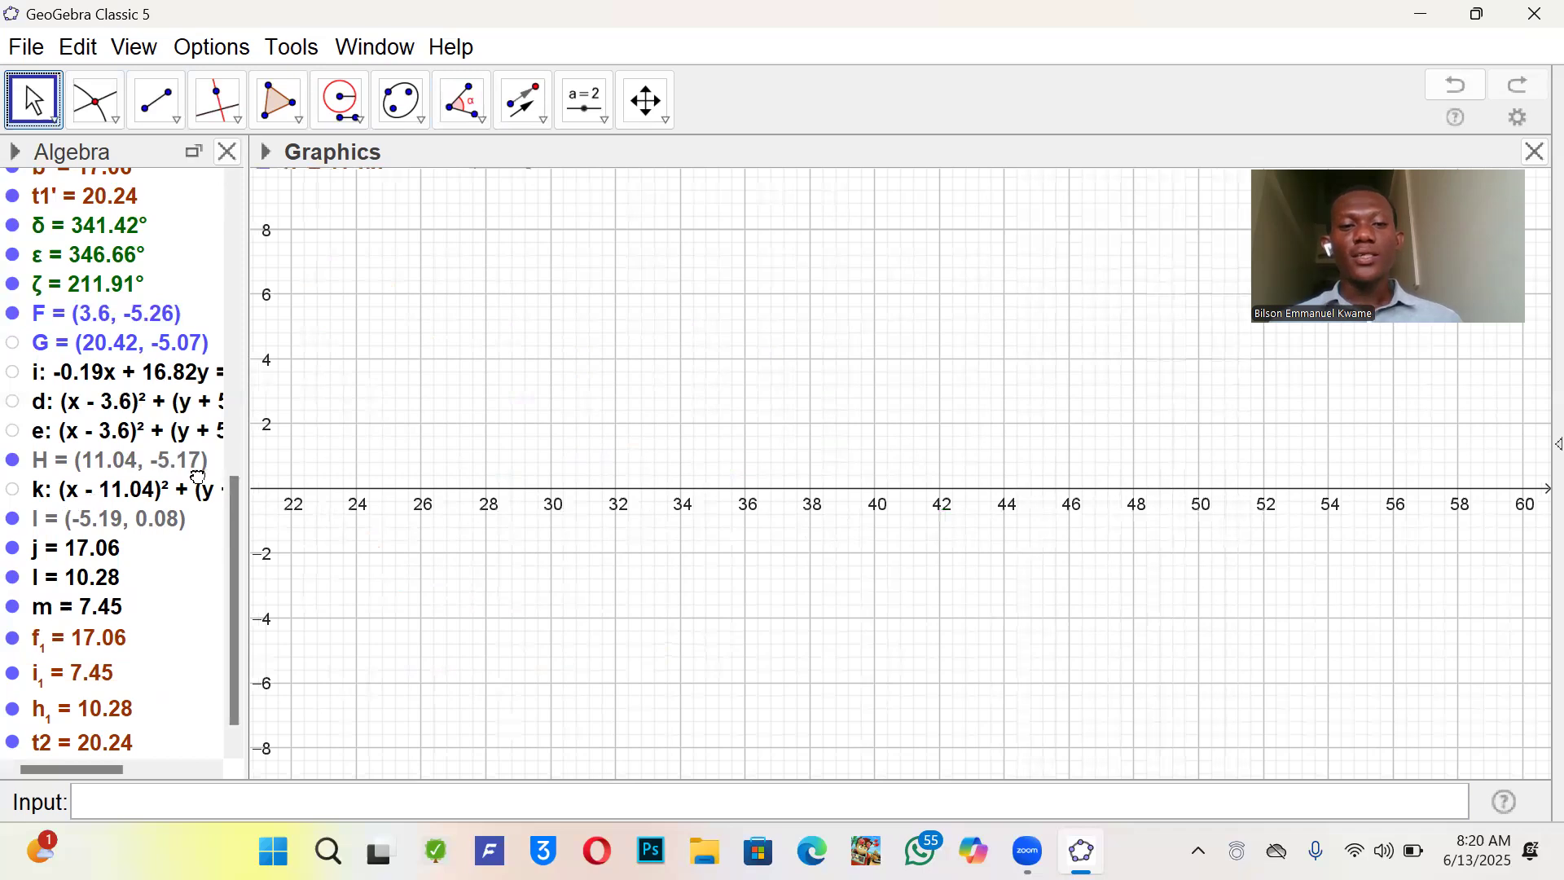
drag(300, 541, 322, 563)
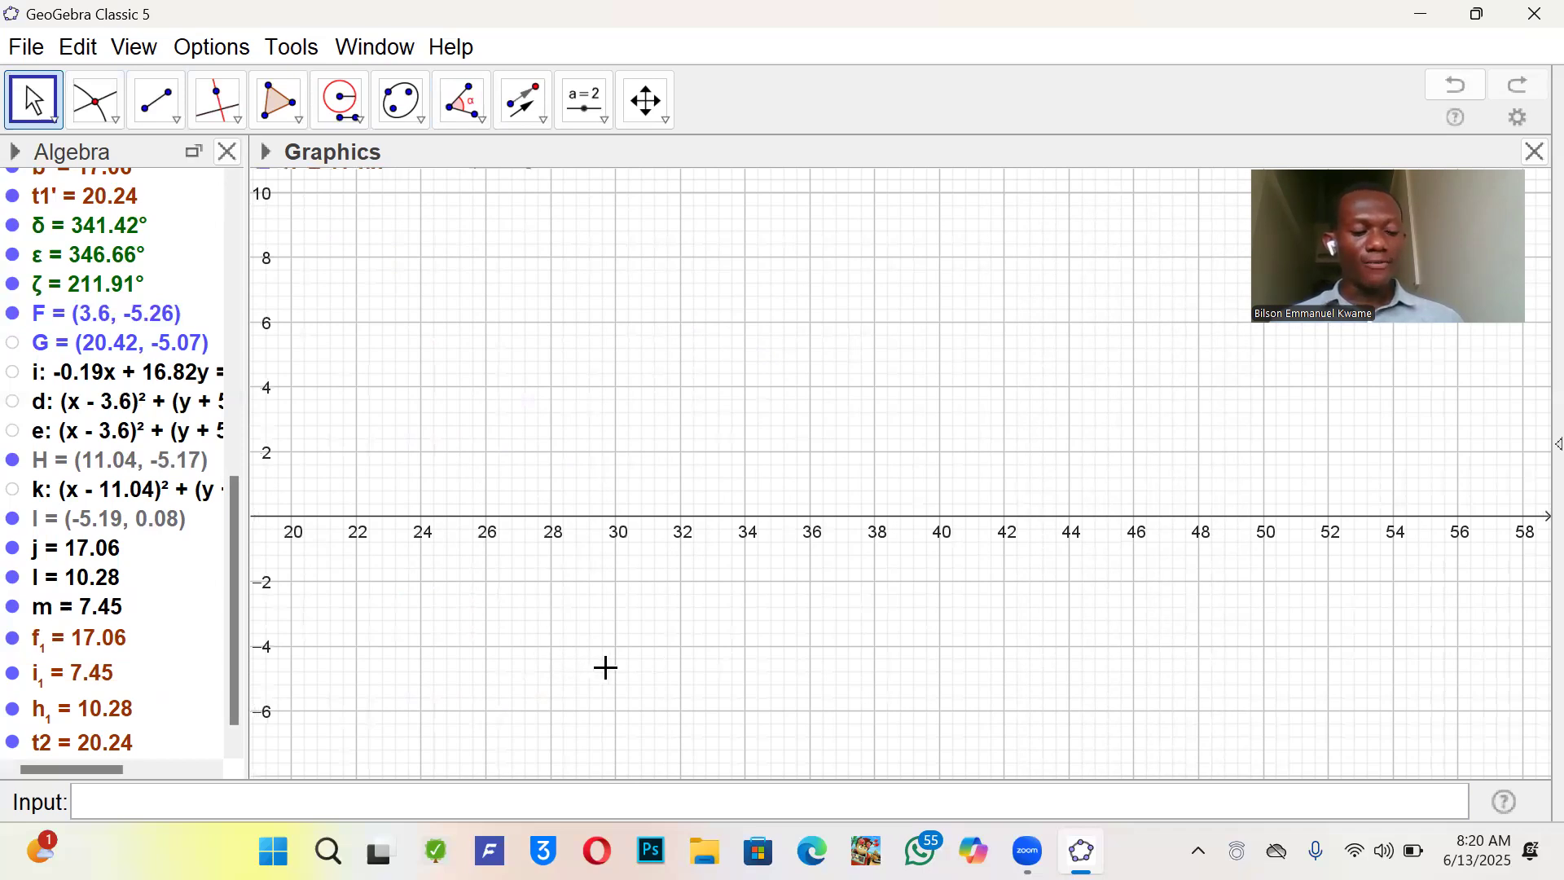
click(154, 107)
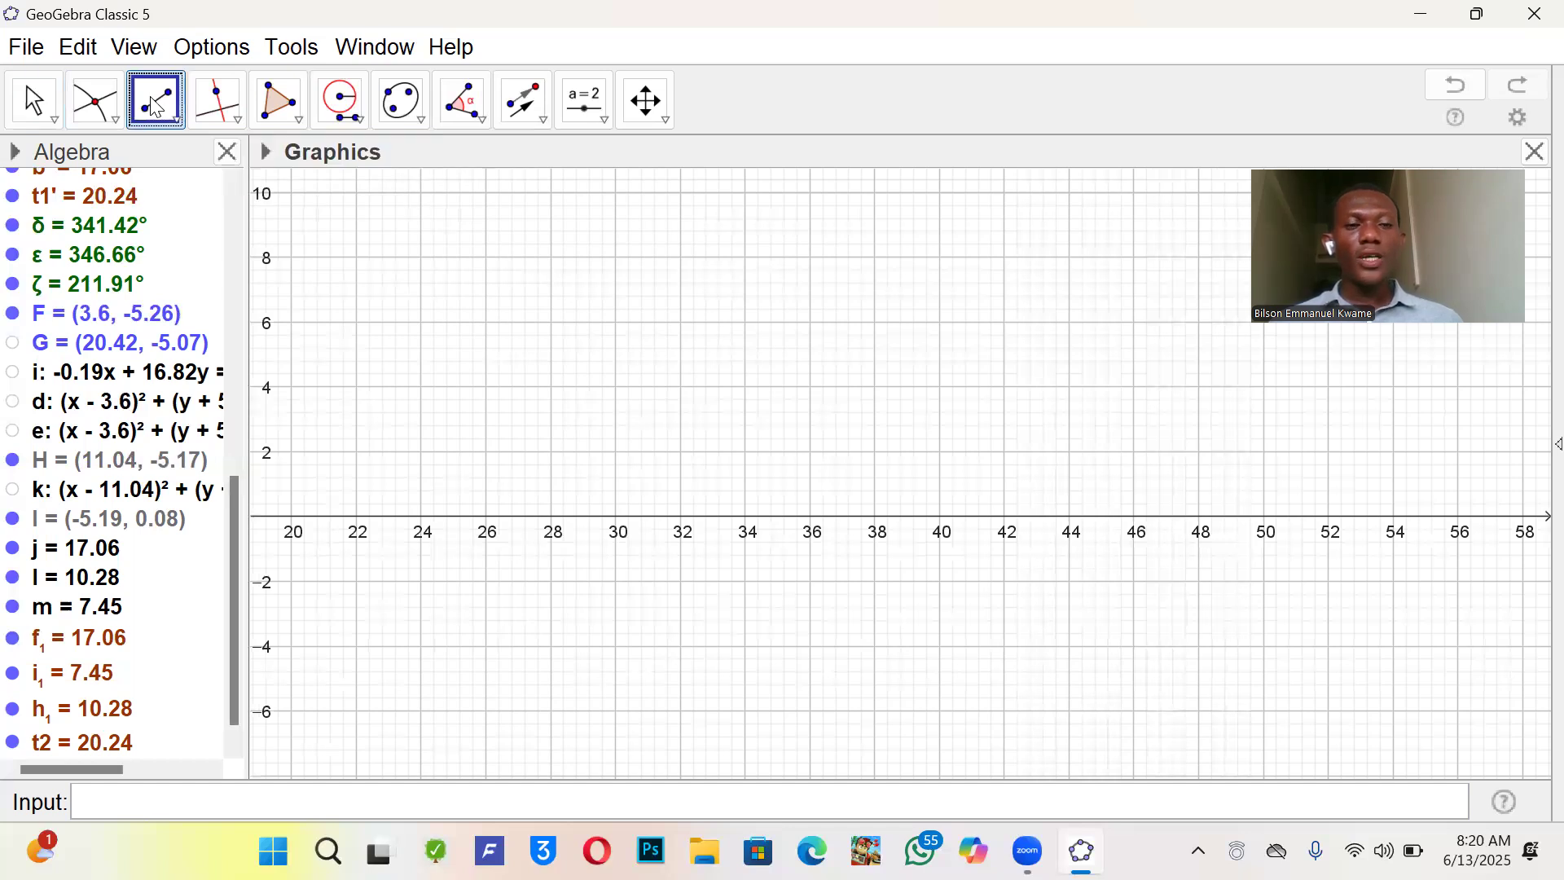
click(154, 107)
click(228, 167)
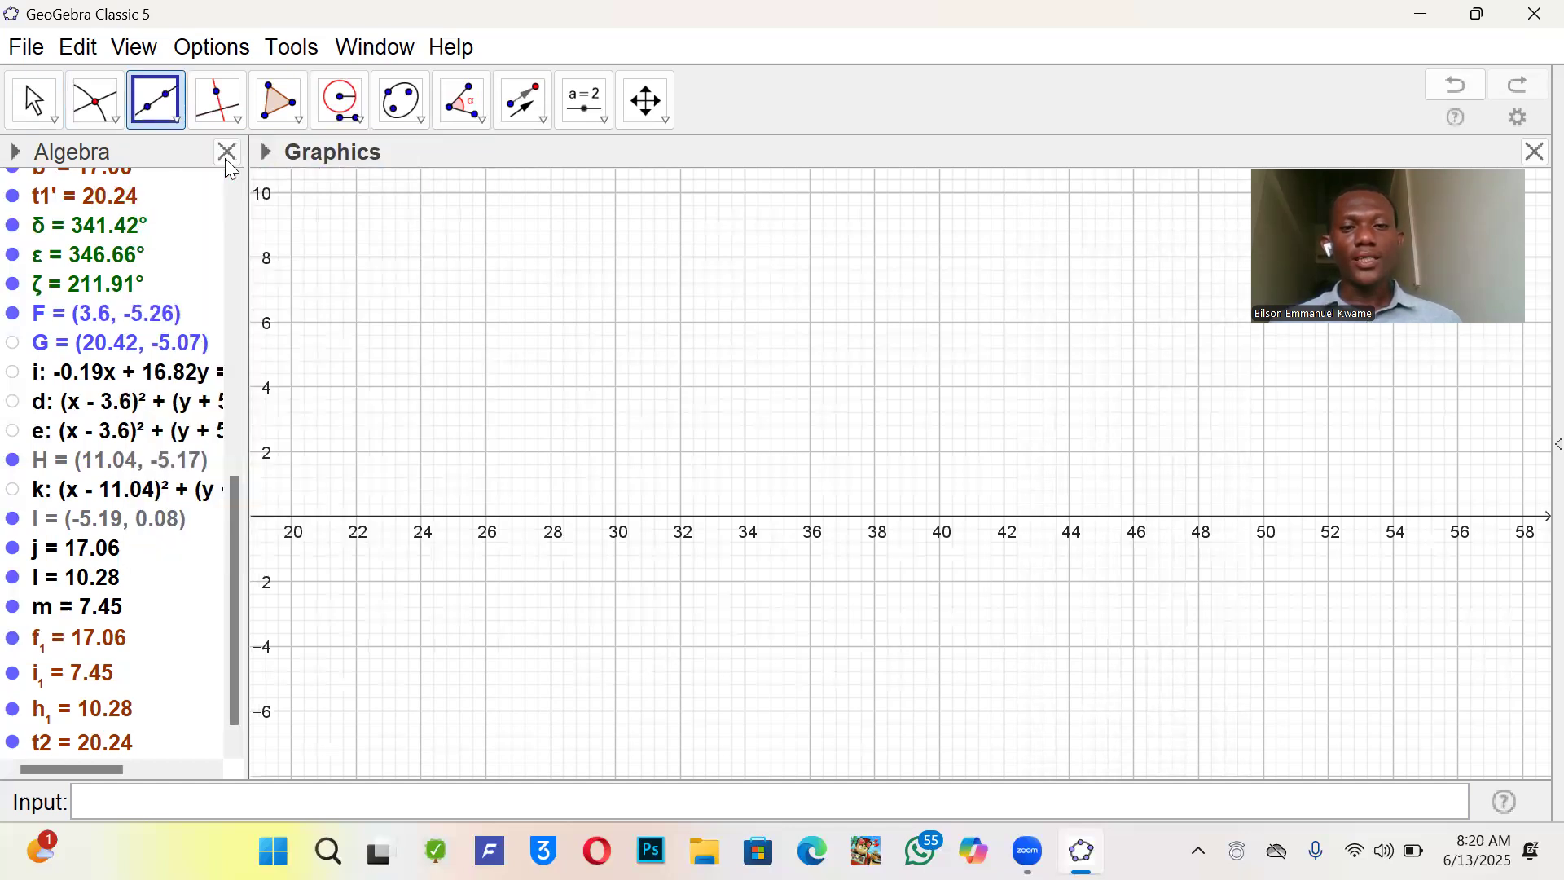
click(552, 451)
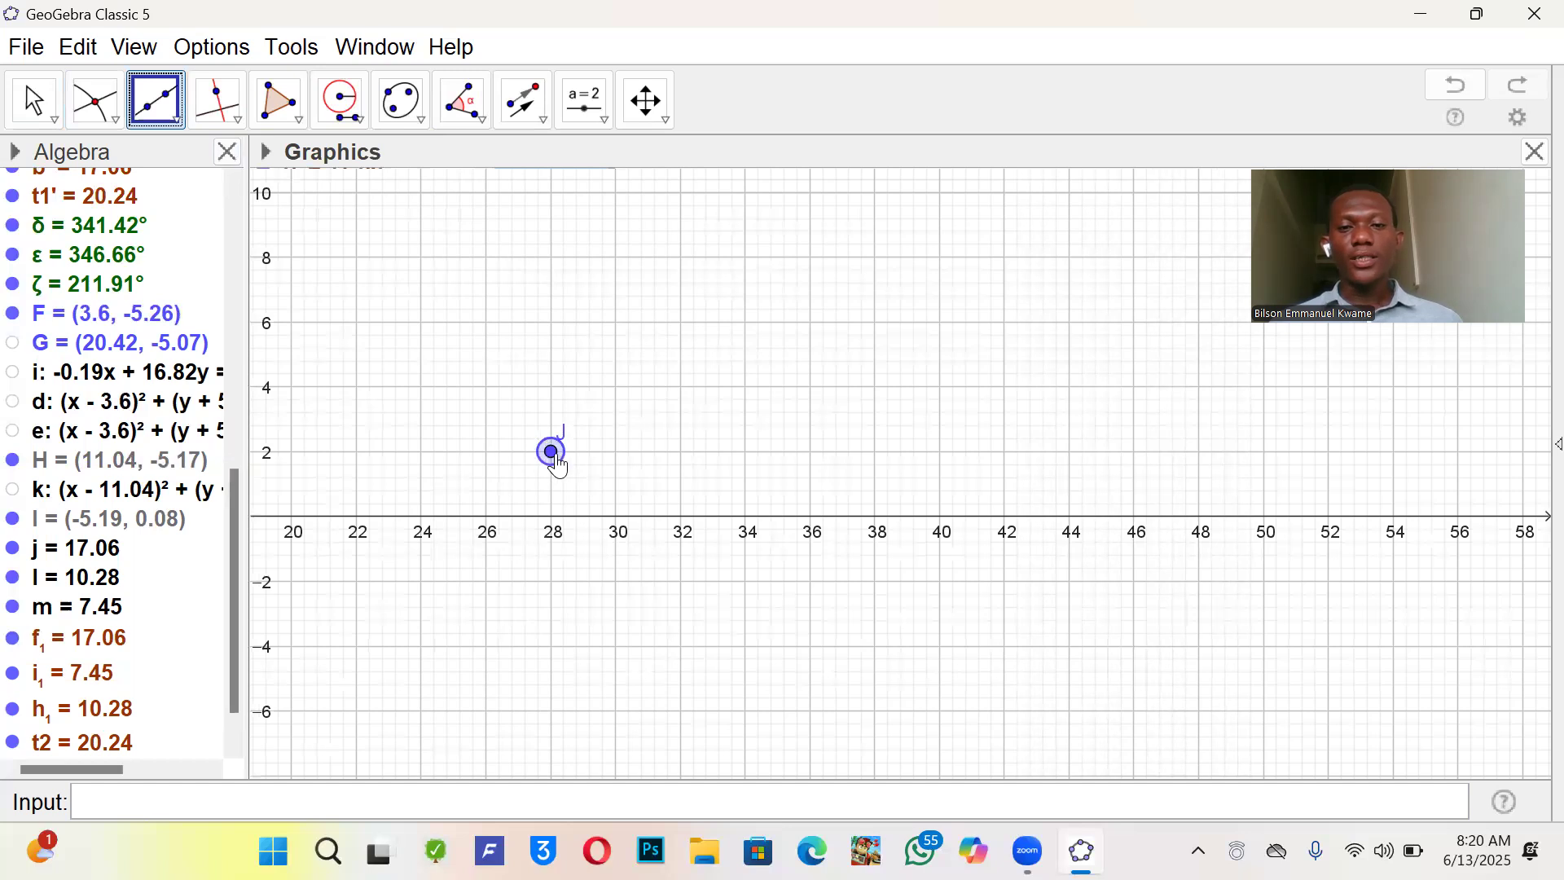
click(1007, 452)
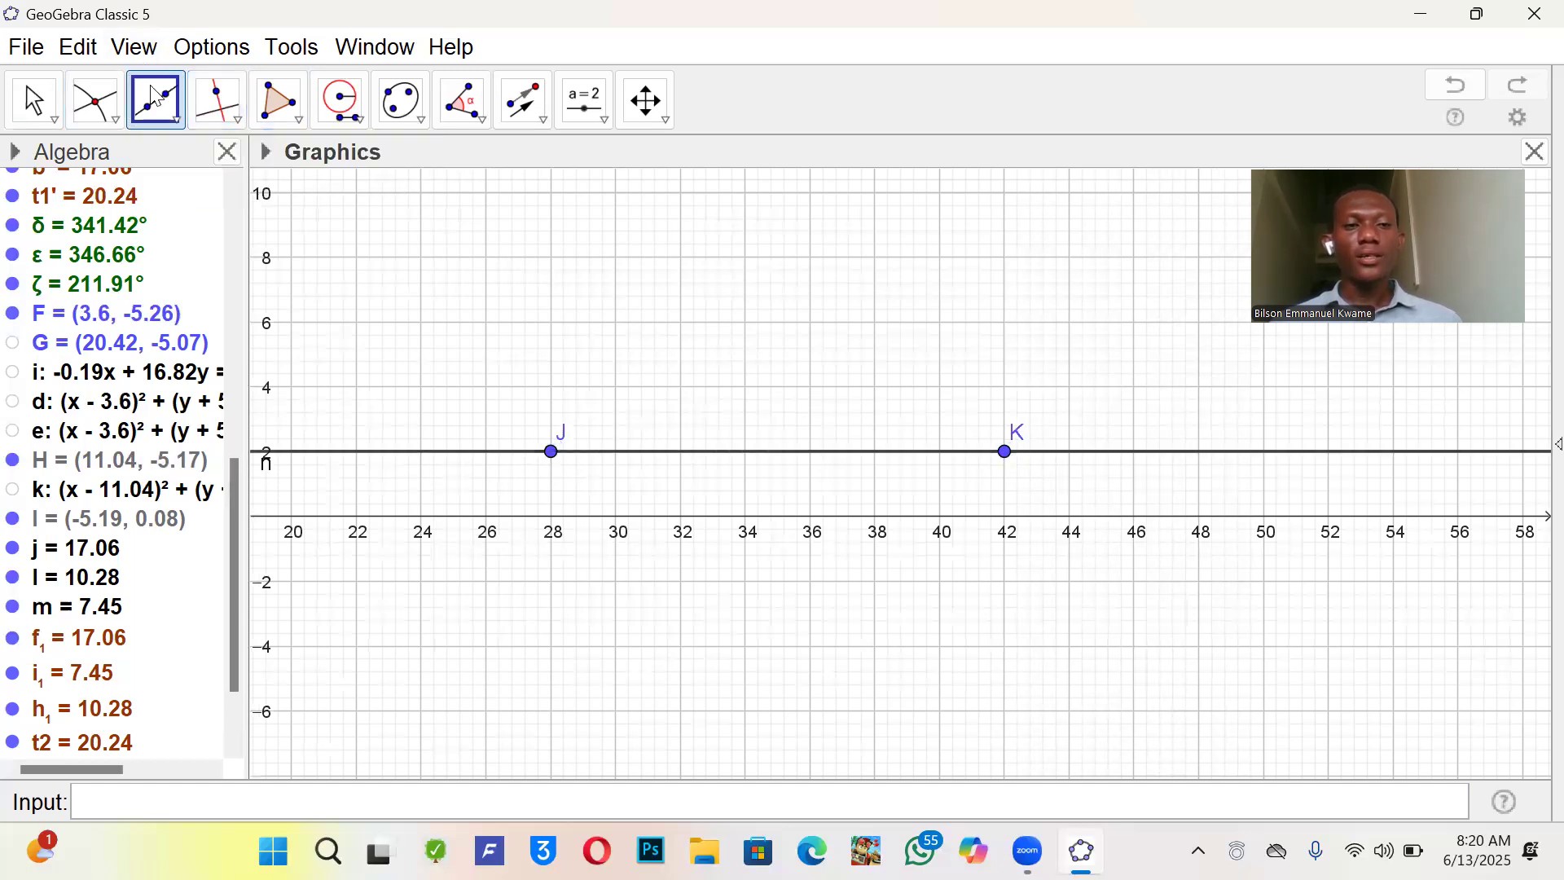
click(156, 97)
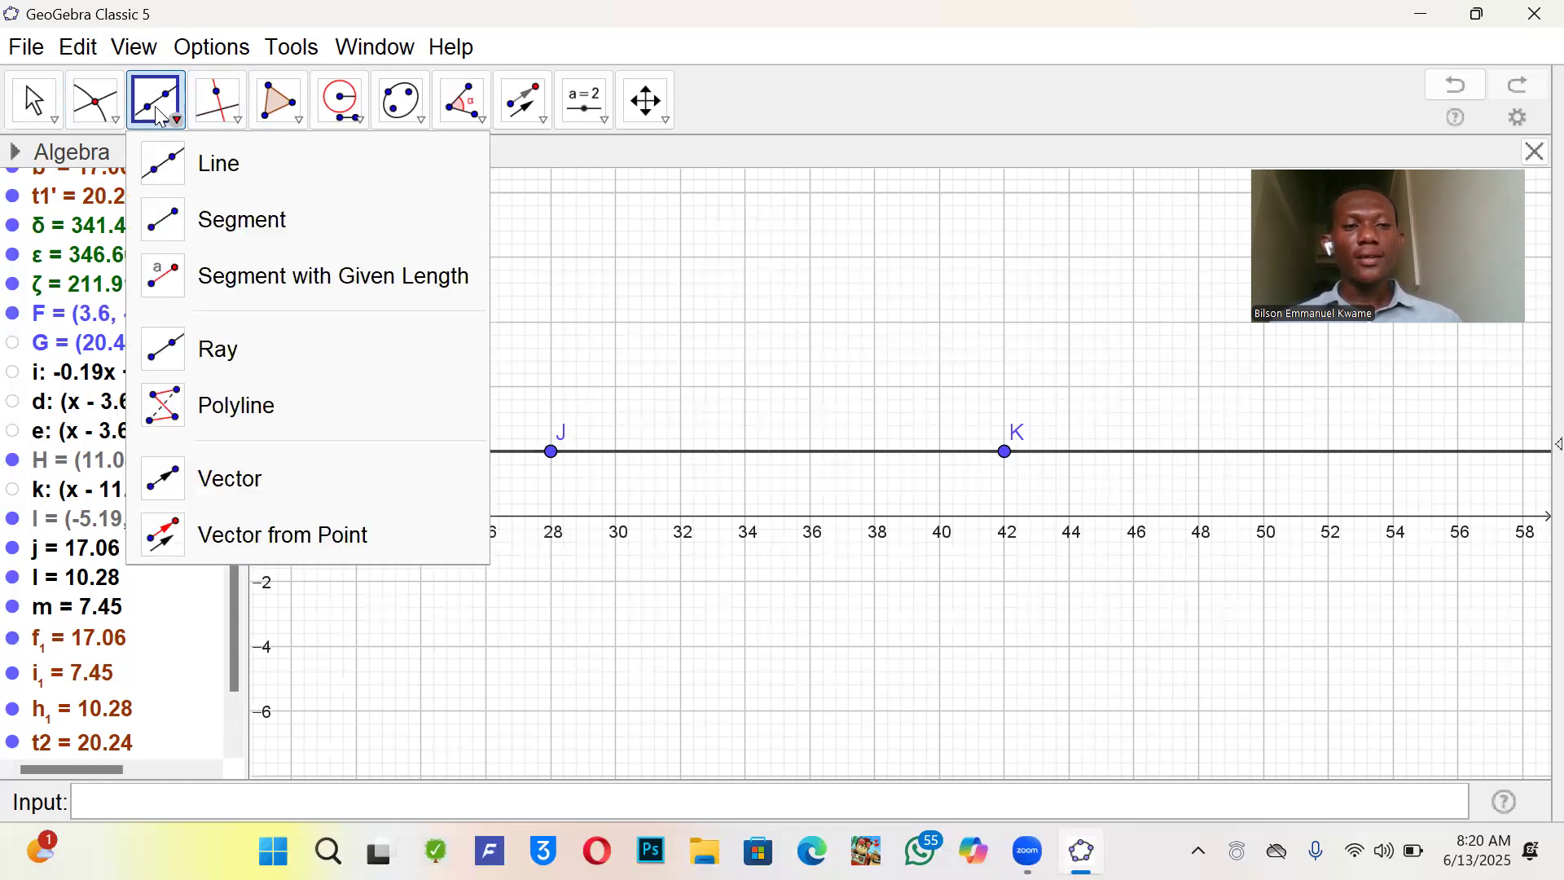
mouse_move(207, 102)
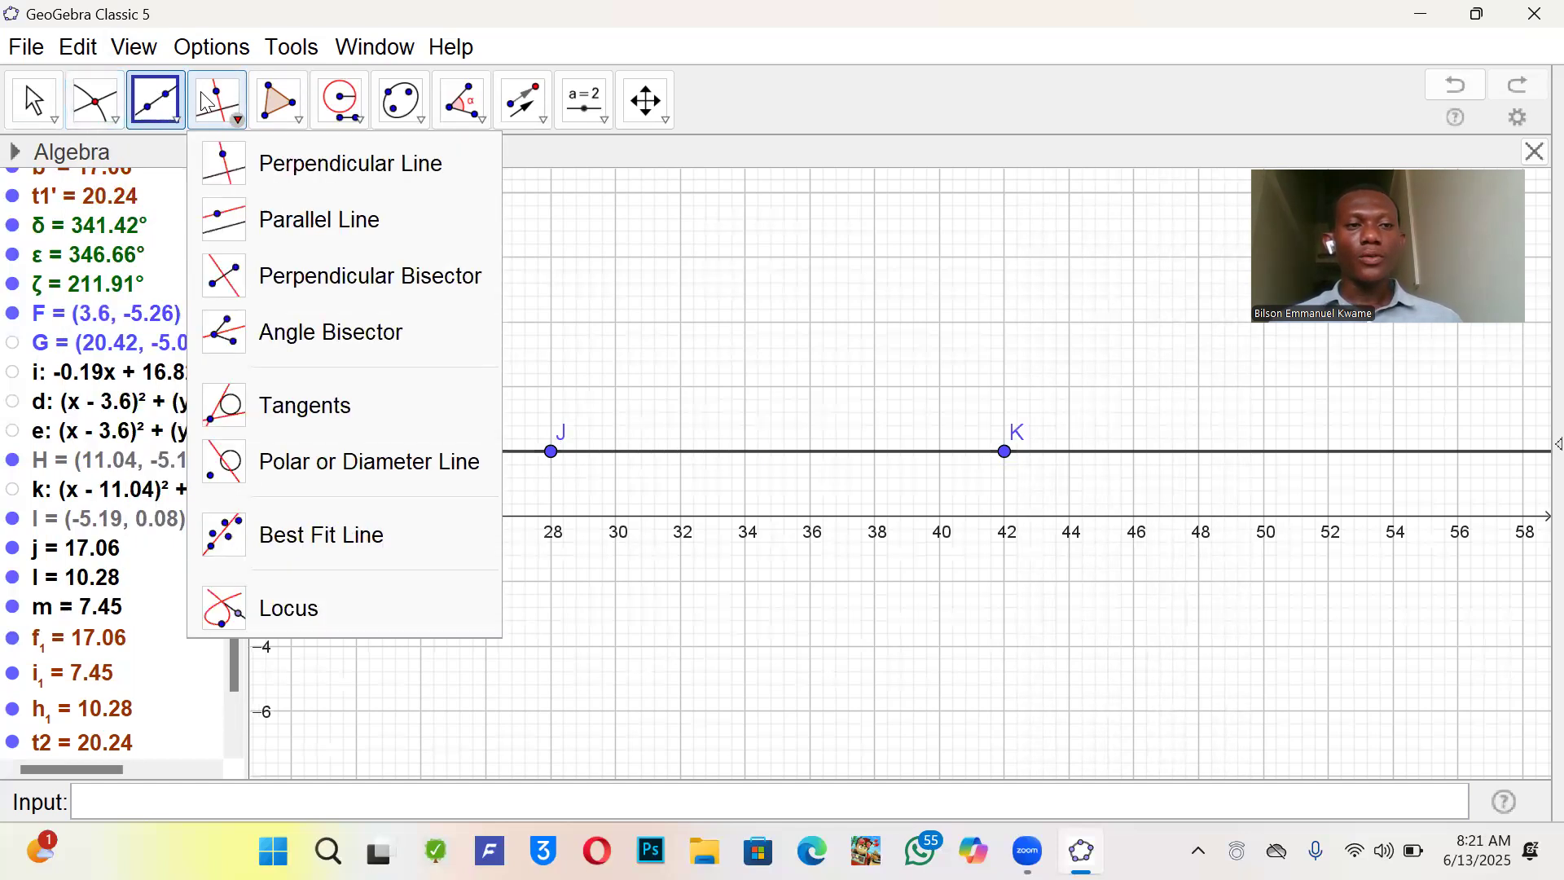
mouse_move(96, 101)
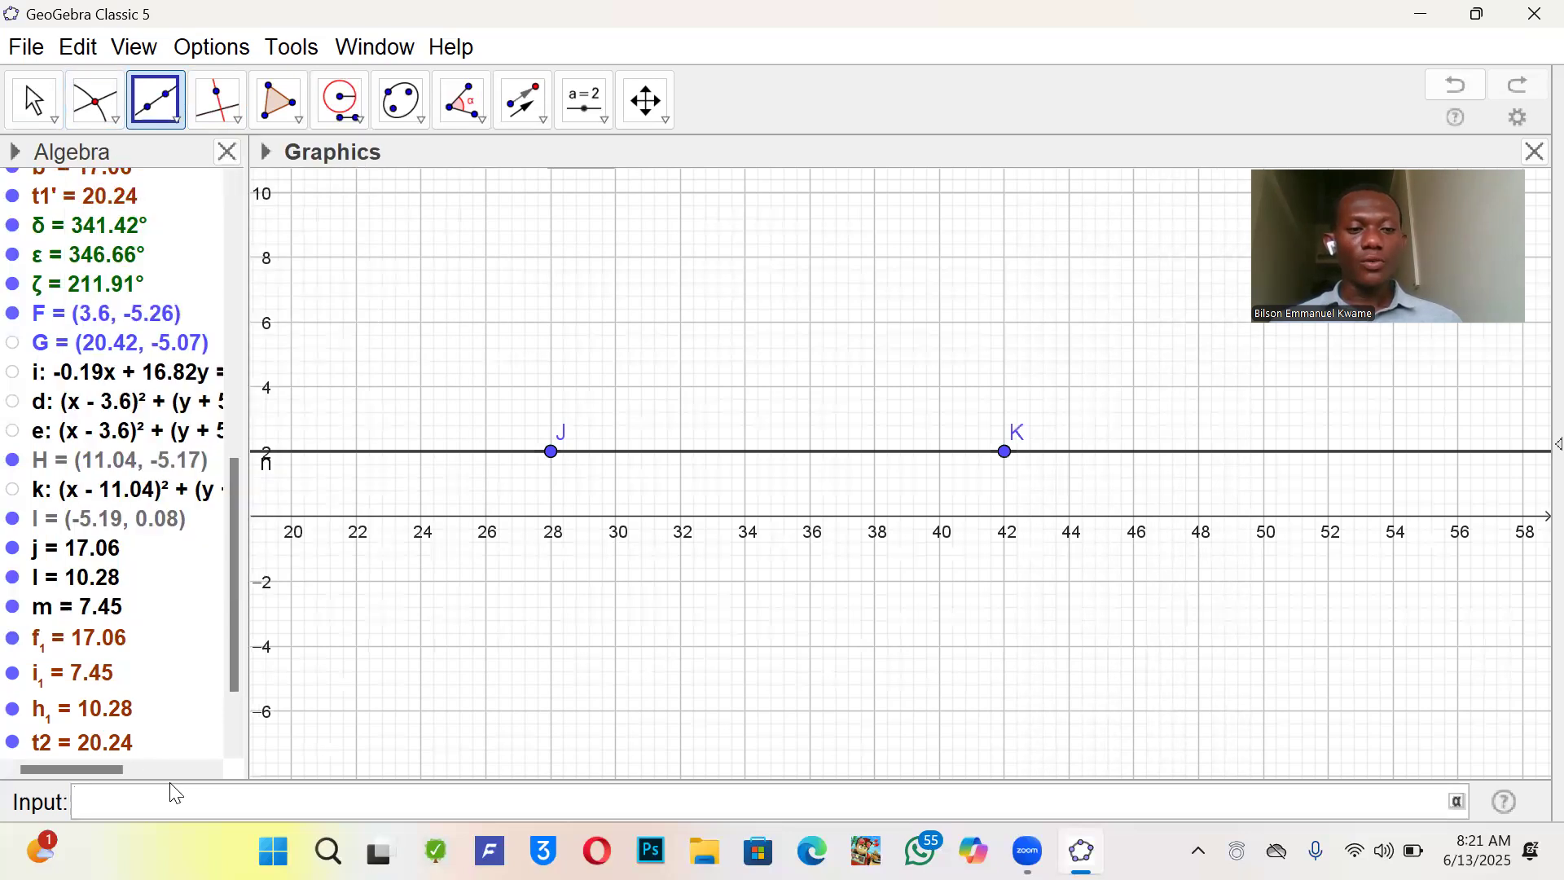
text(perdi)
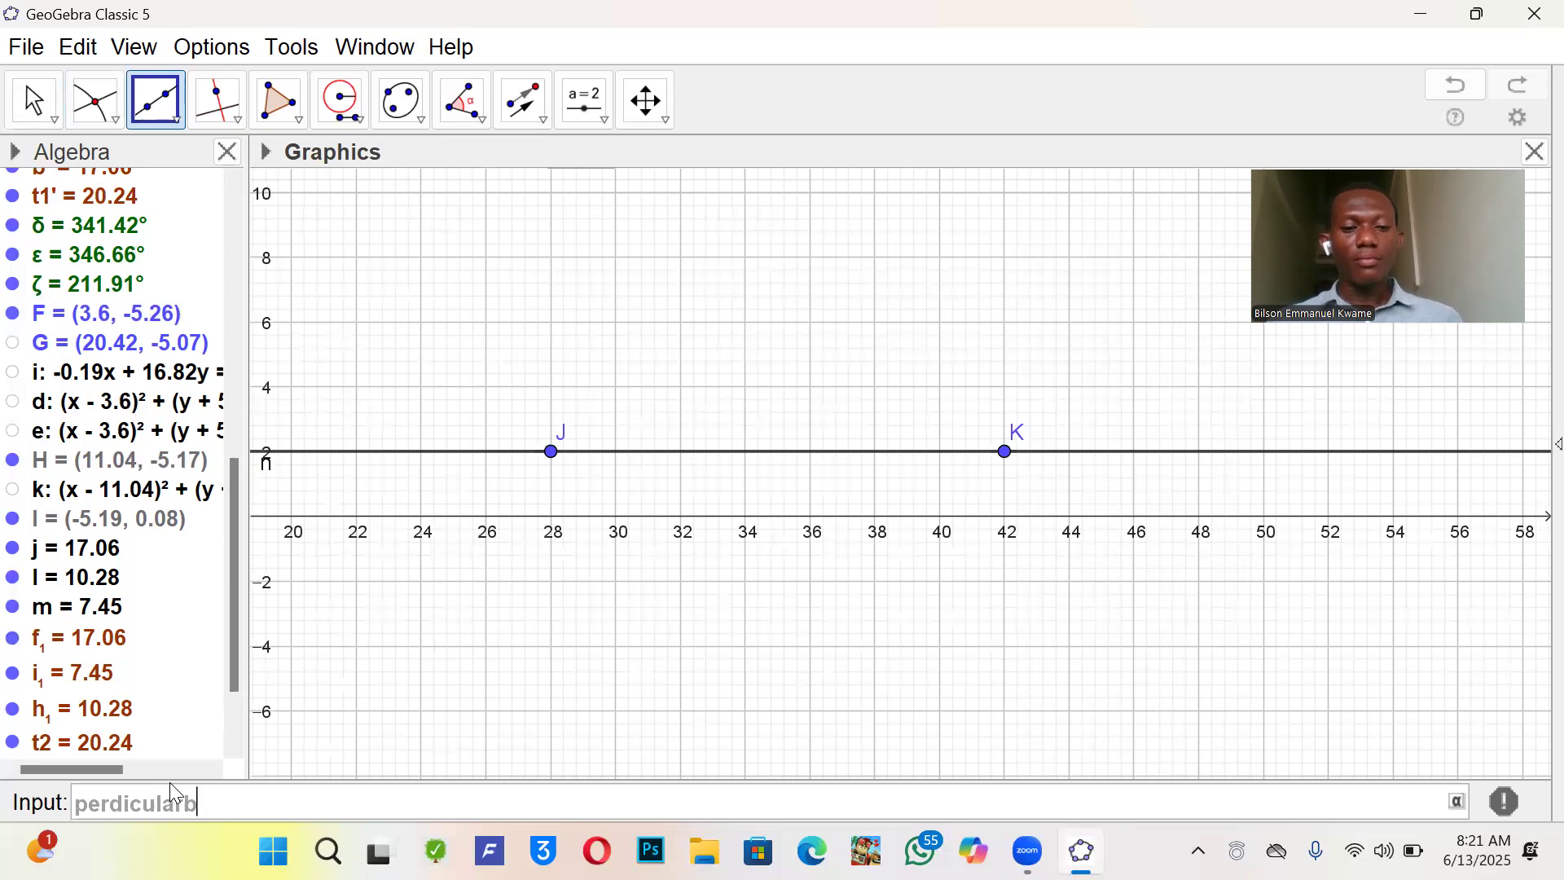
text(cularb)
key(ctrl+a)
key(BackSpace)
- Construct the perpendicular bisector of points J and K with the command PerpendicularBisector(J, K)
text(bisec)
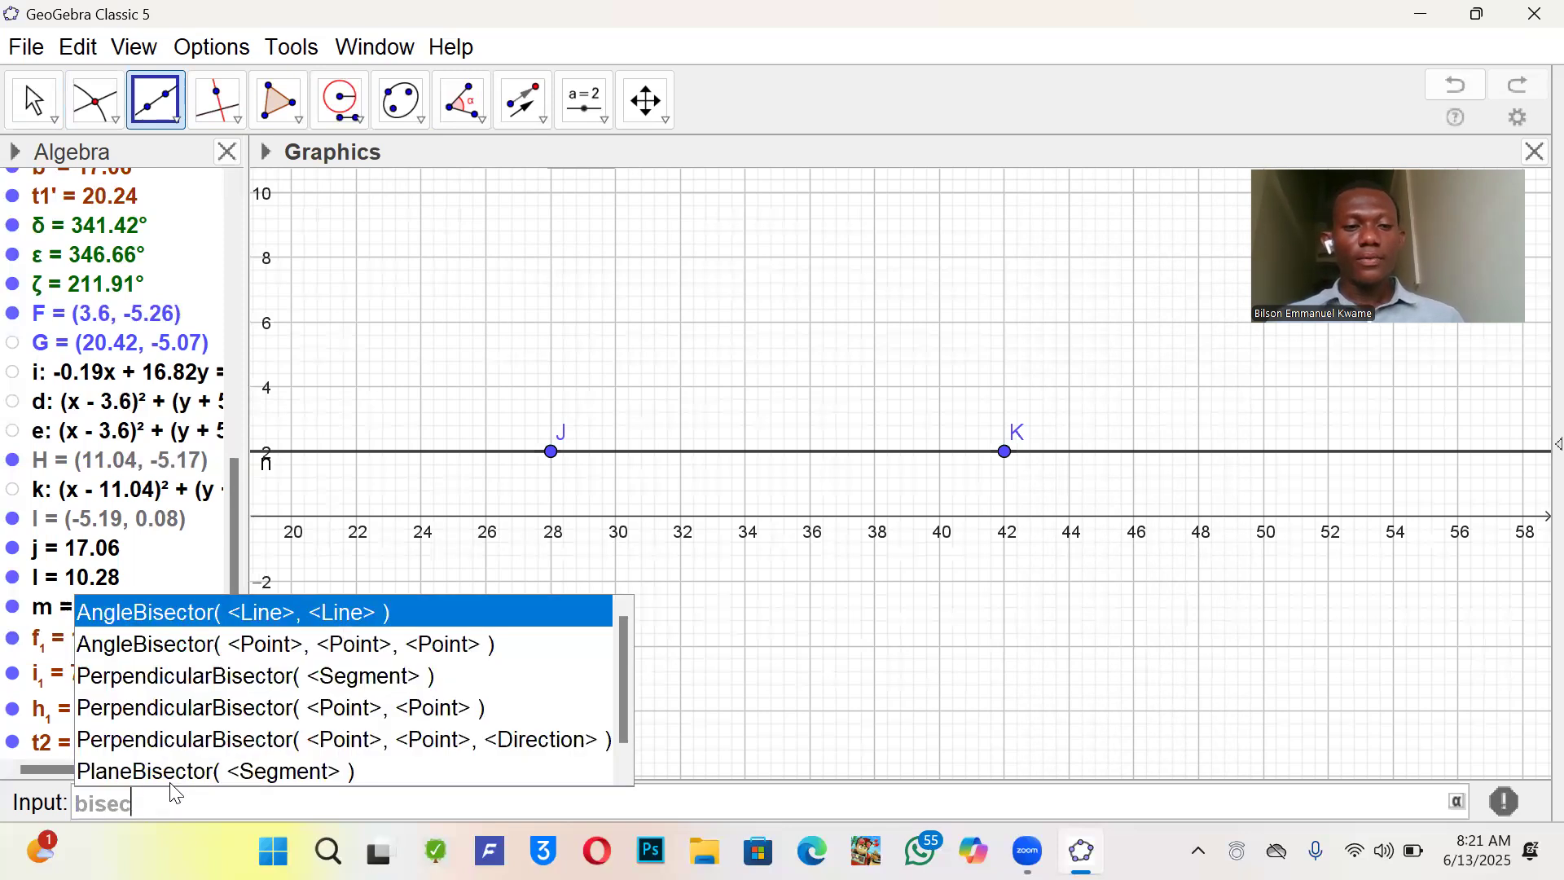
click(181, 715)
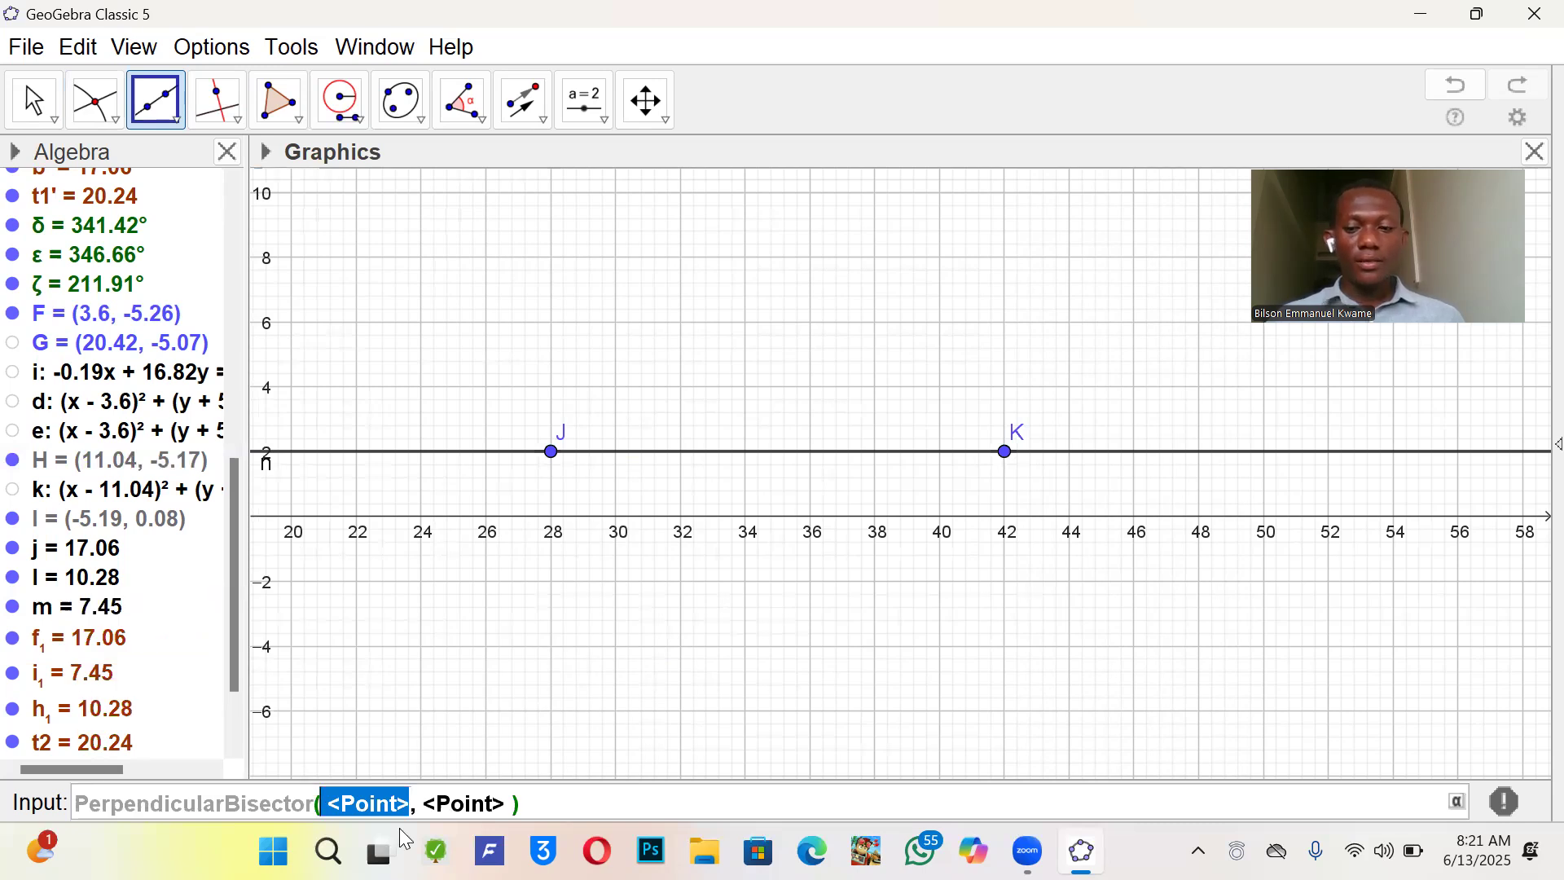
key(BackSpace)
text(J)
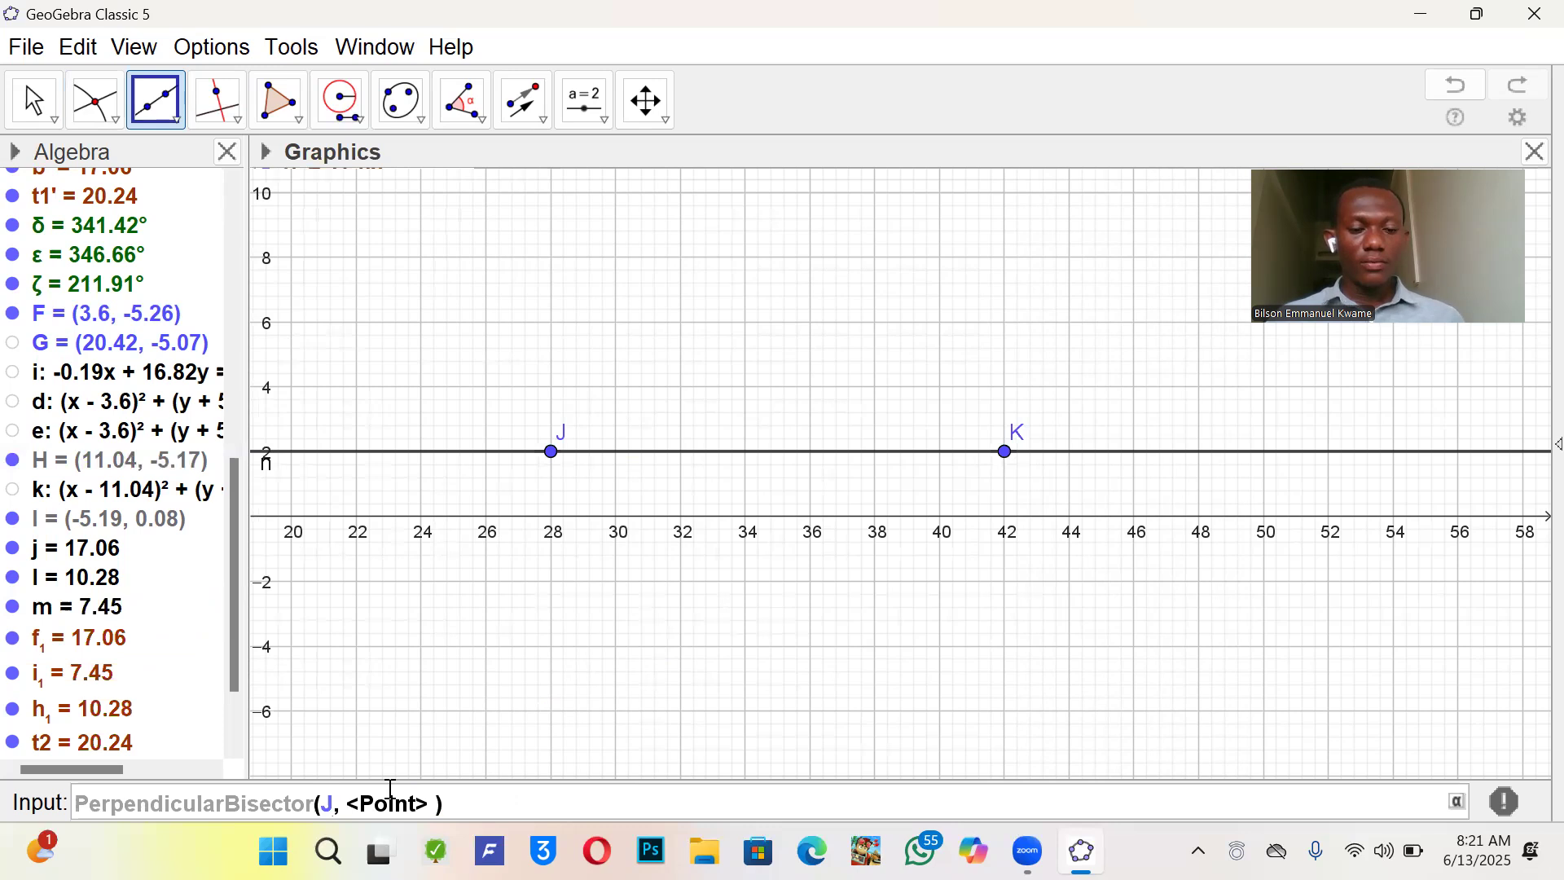
key(shift+Left)
key(shift+Left)
key(shift+Left)
key(shift+Left)
key(shift+Left)
key(shift+Left)
key(shift+Left)
key(BackSpace)
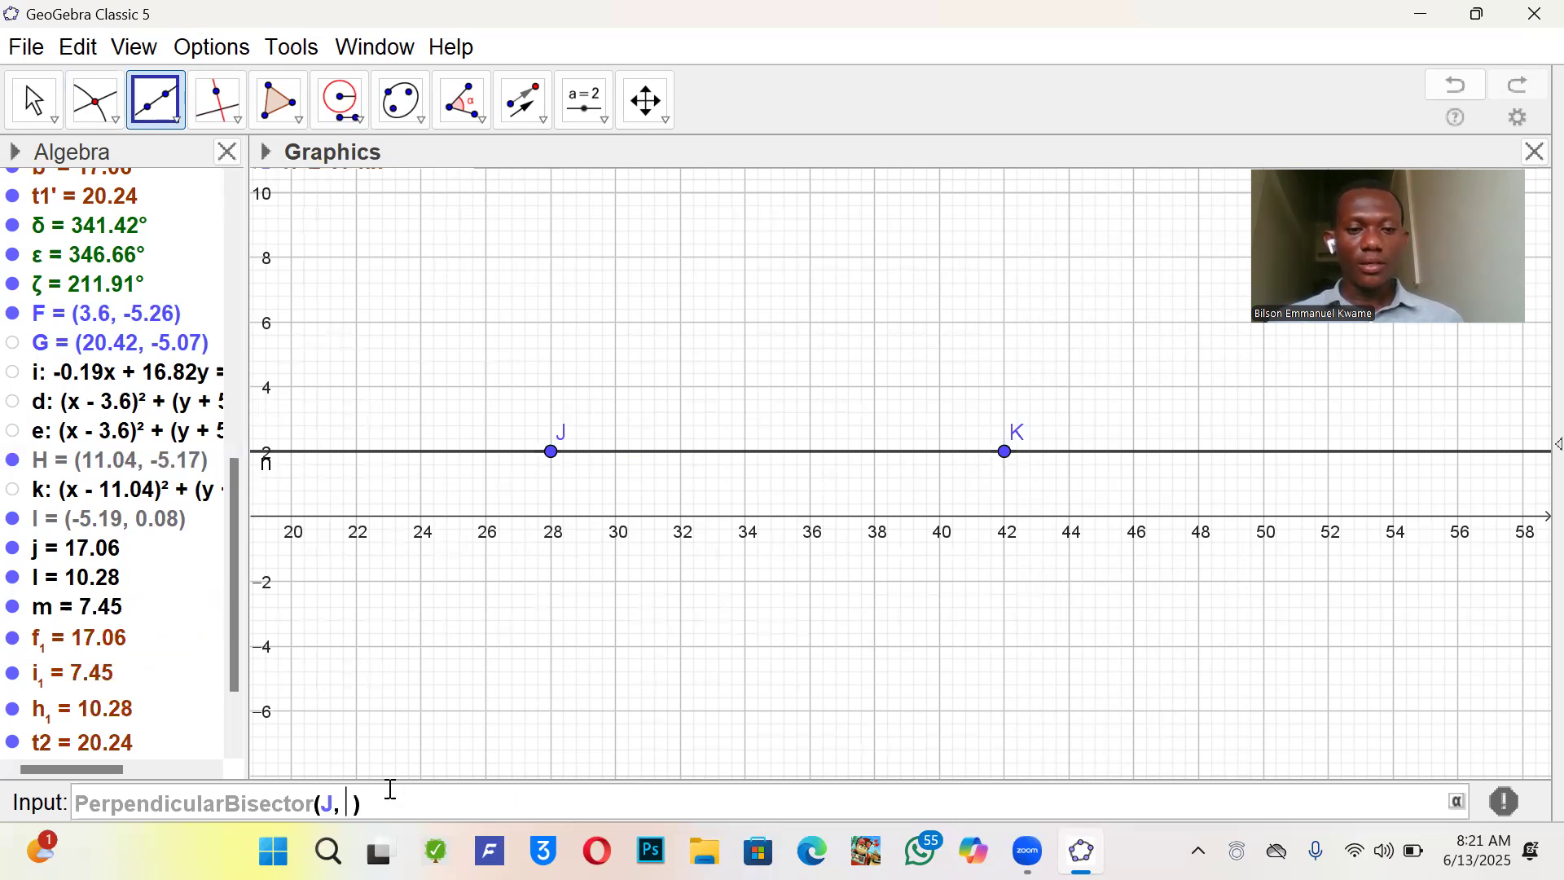
text(K)
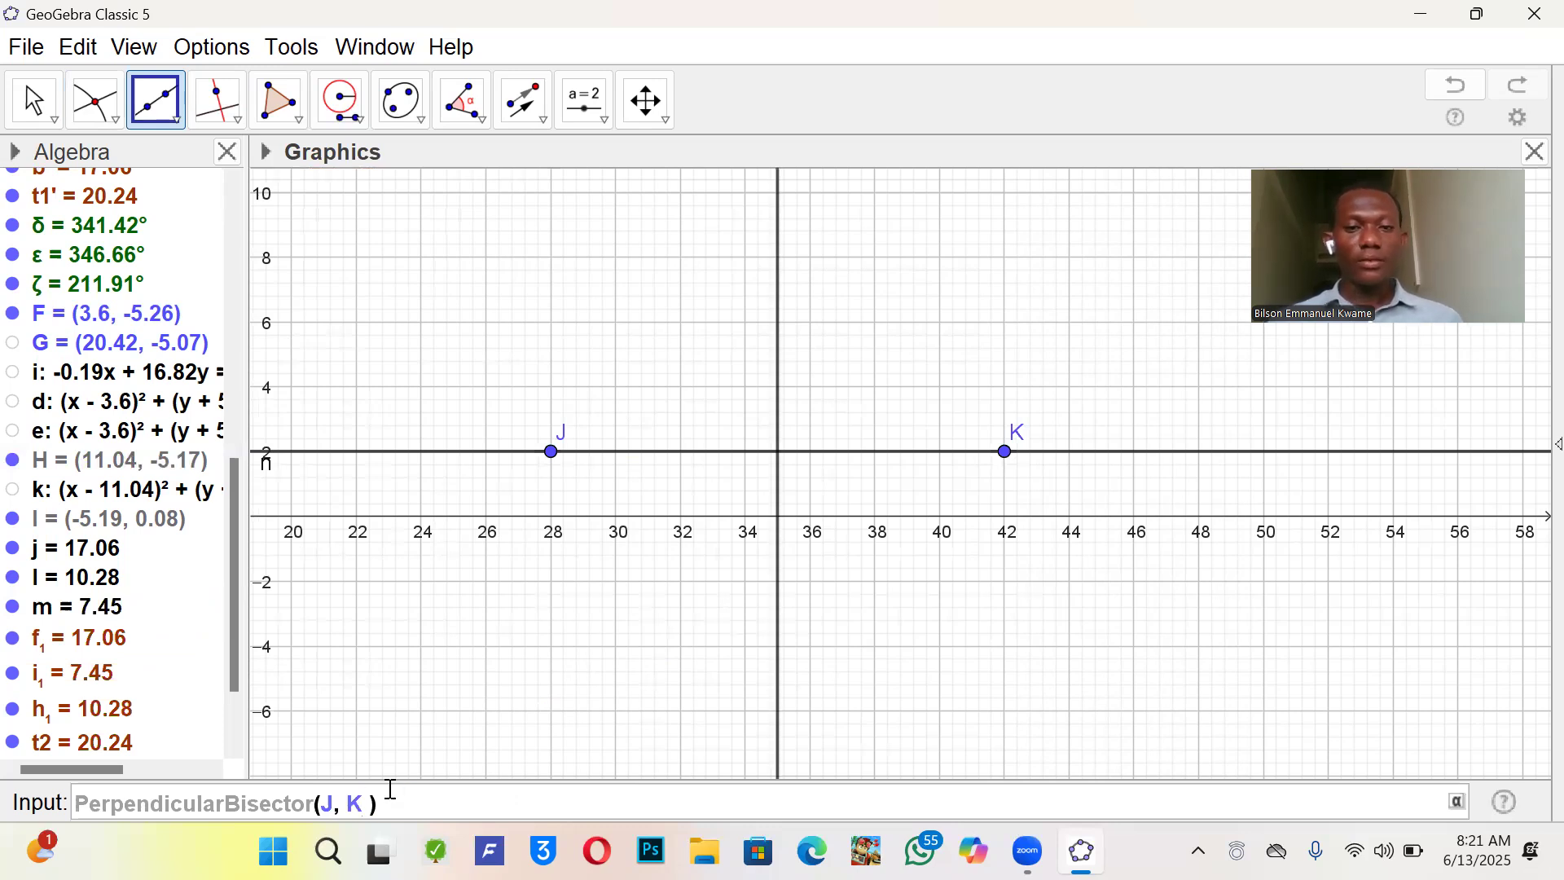
key(Return)
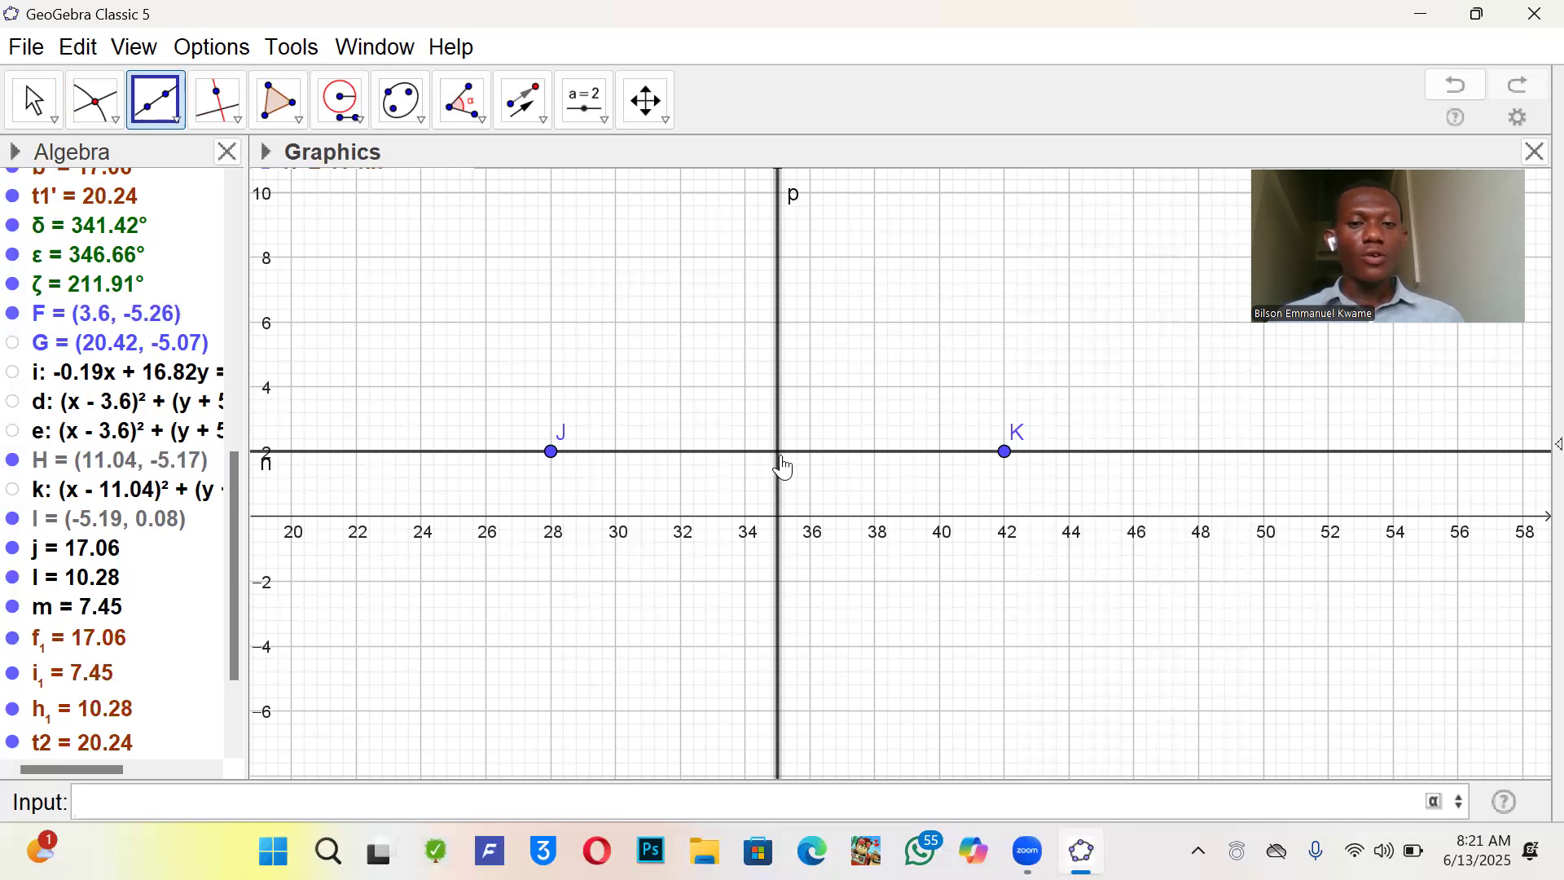
- Place a point where the perpendicular bisector crosses line JK
click(91, 109)
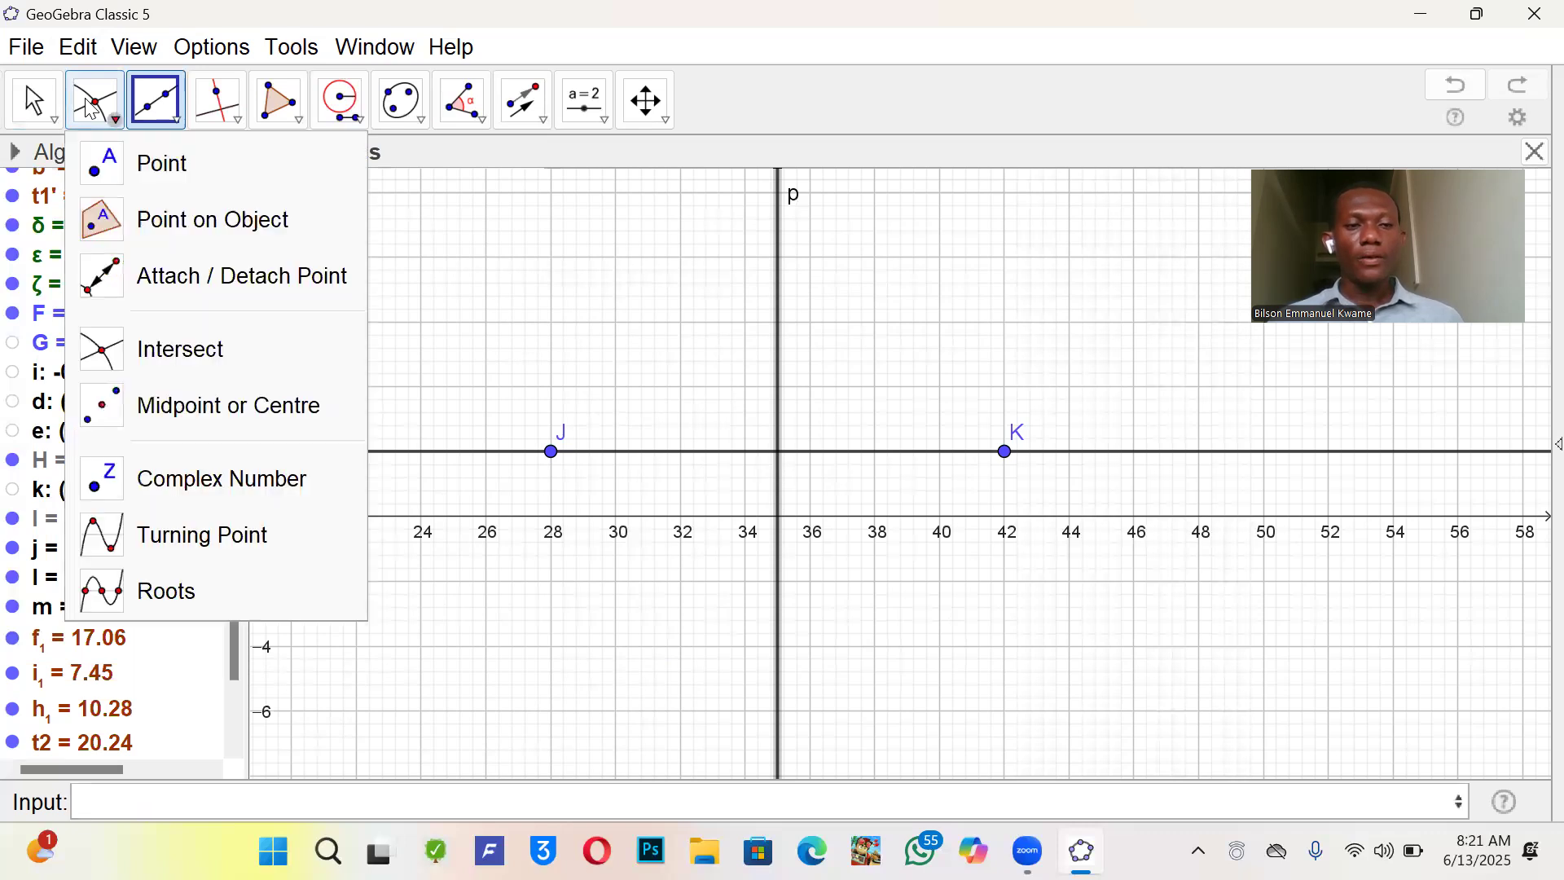
click(137, 160)
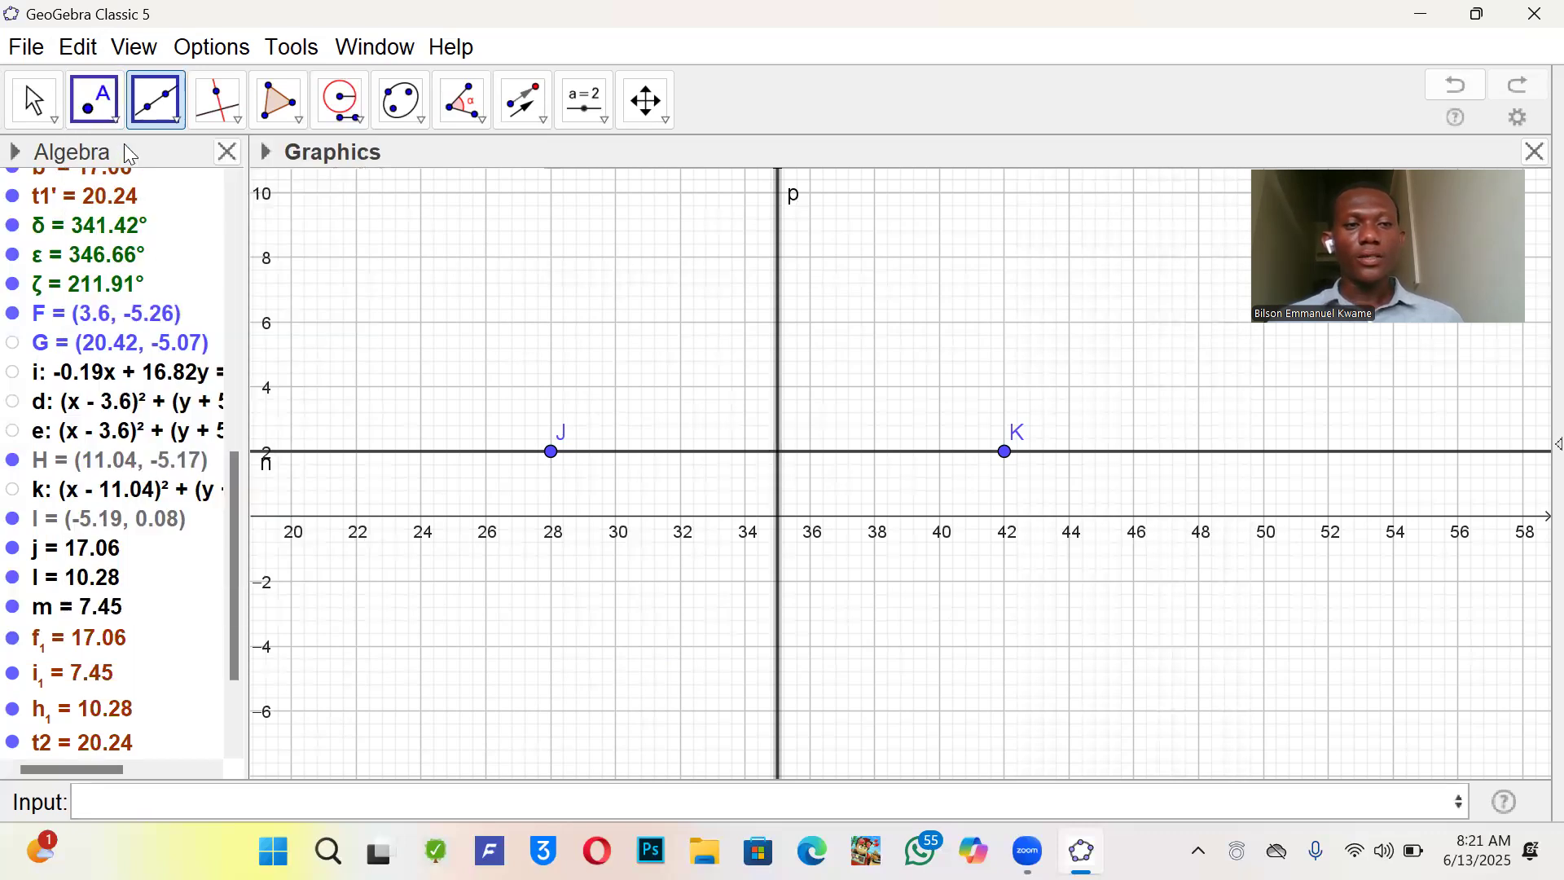
click(780, 455)
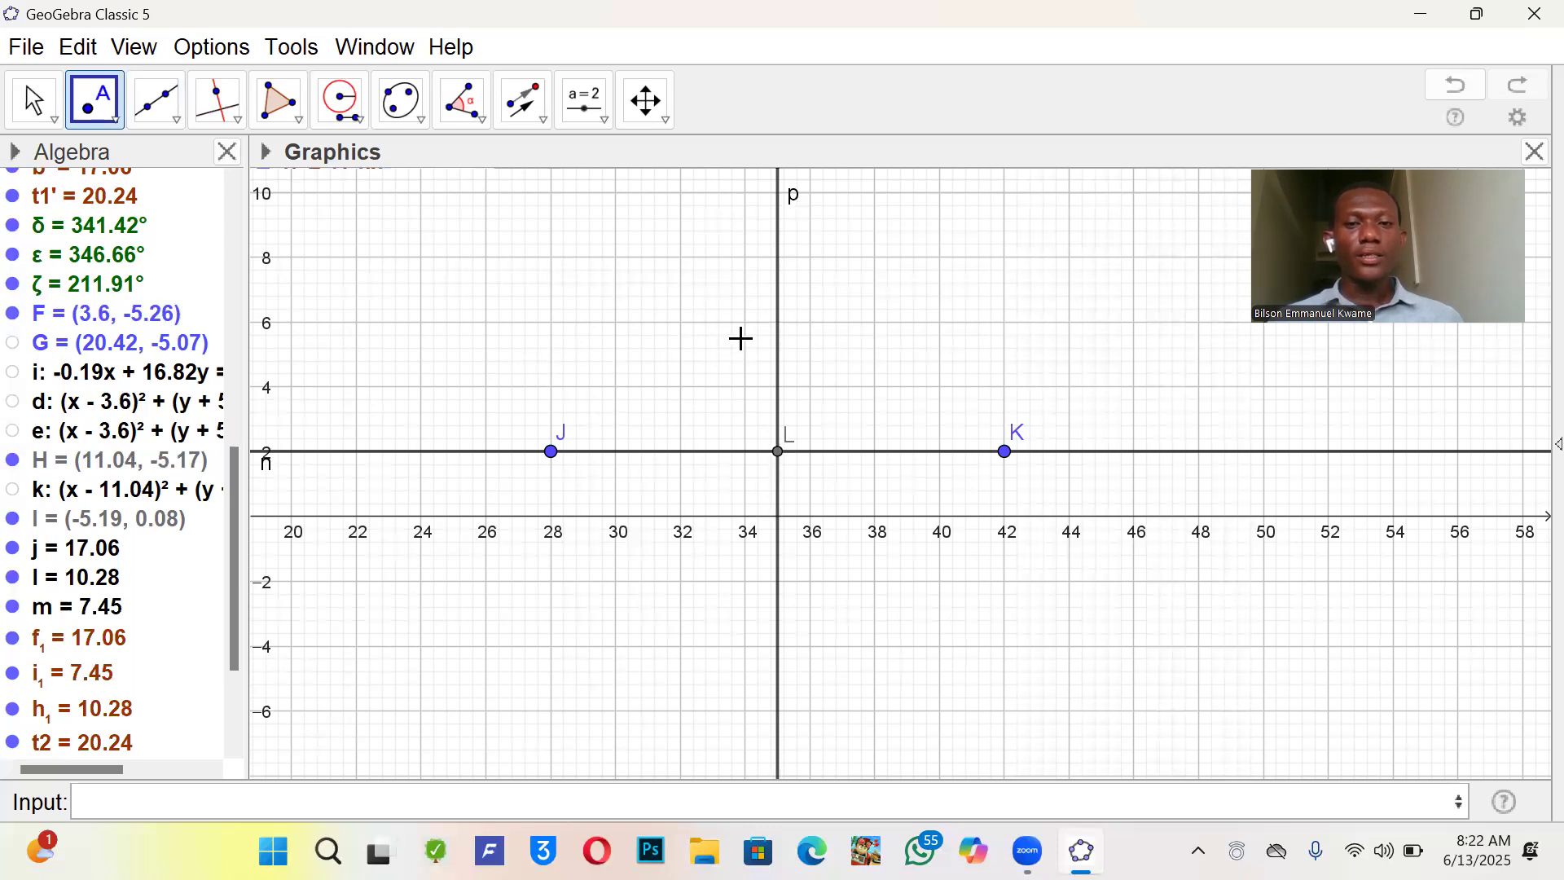
- Draw a circle centred at point L and passing through point K
click(343, 108)
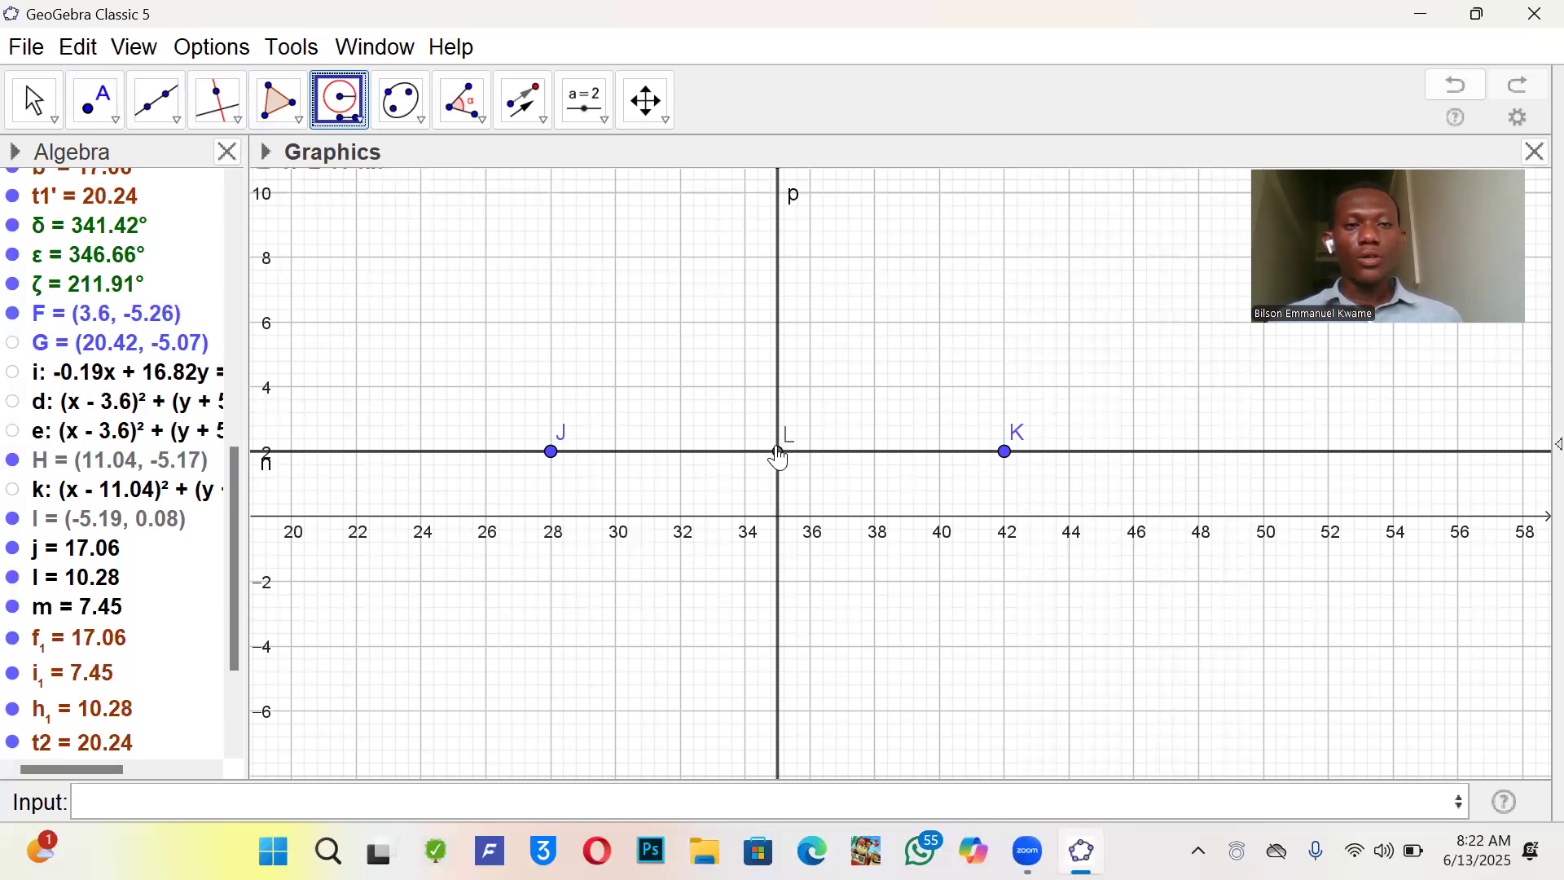
click(780, 453)
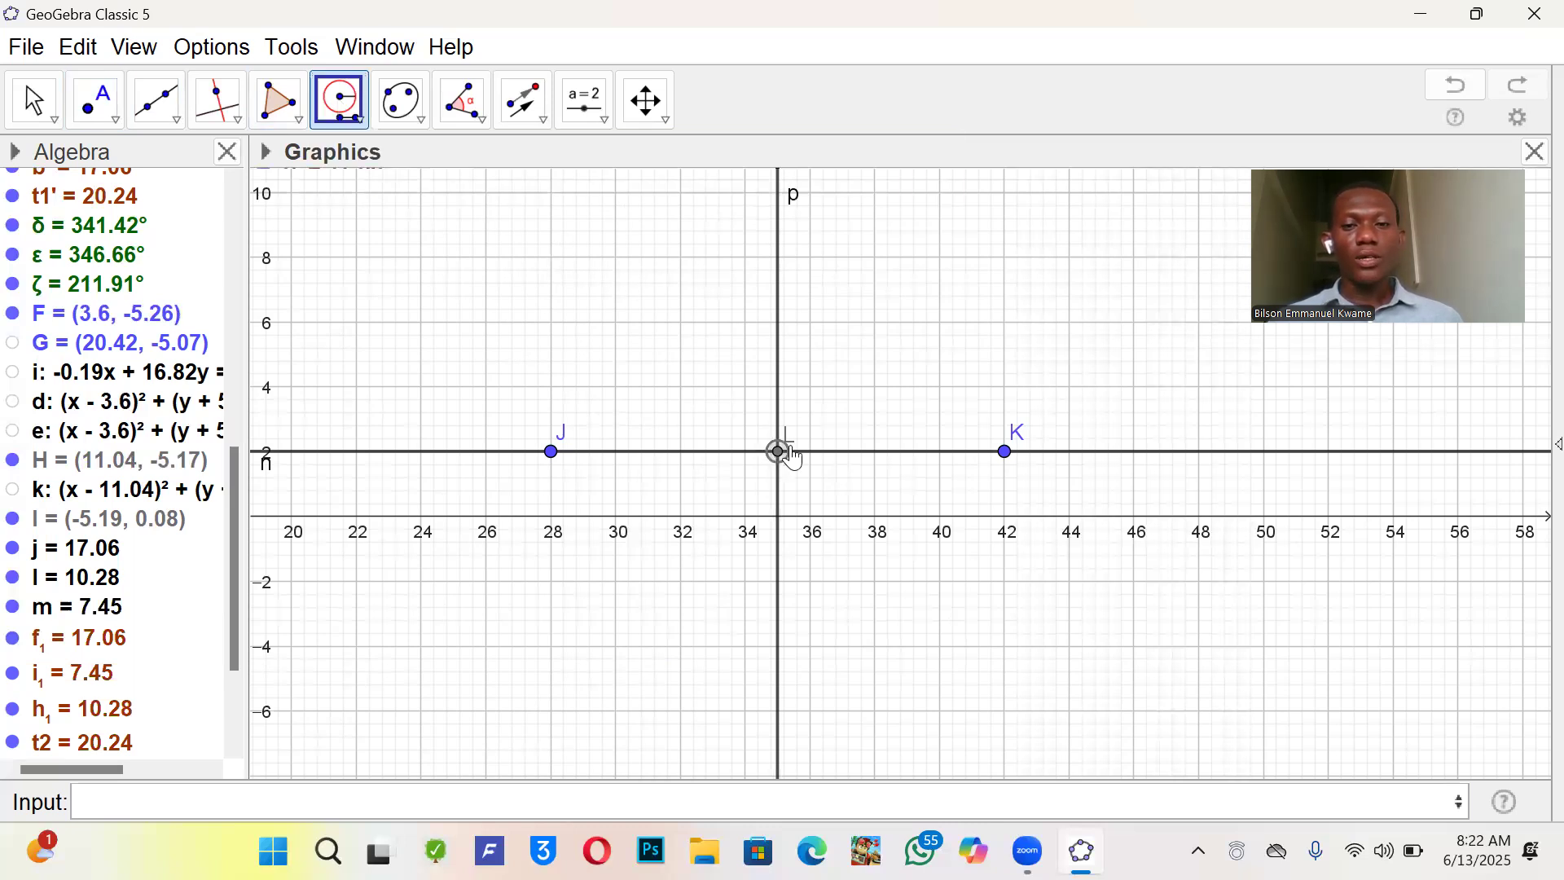
click(1007, 453)
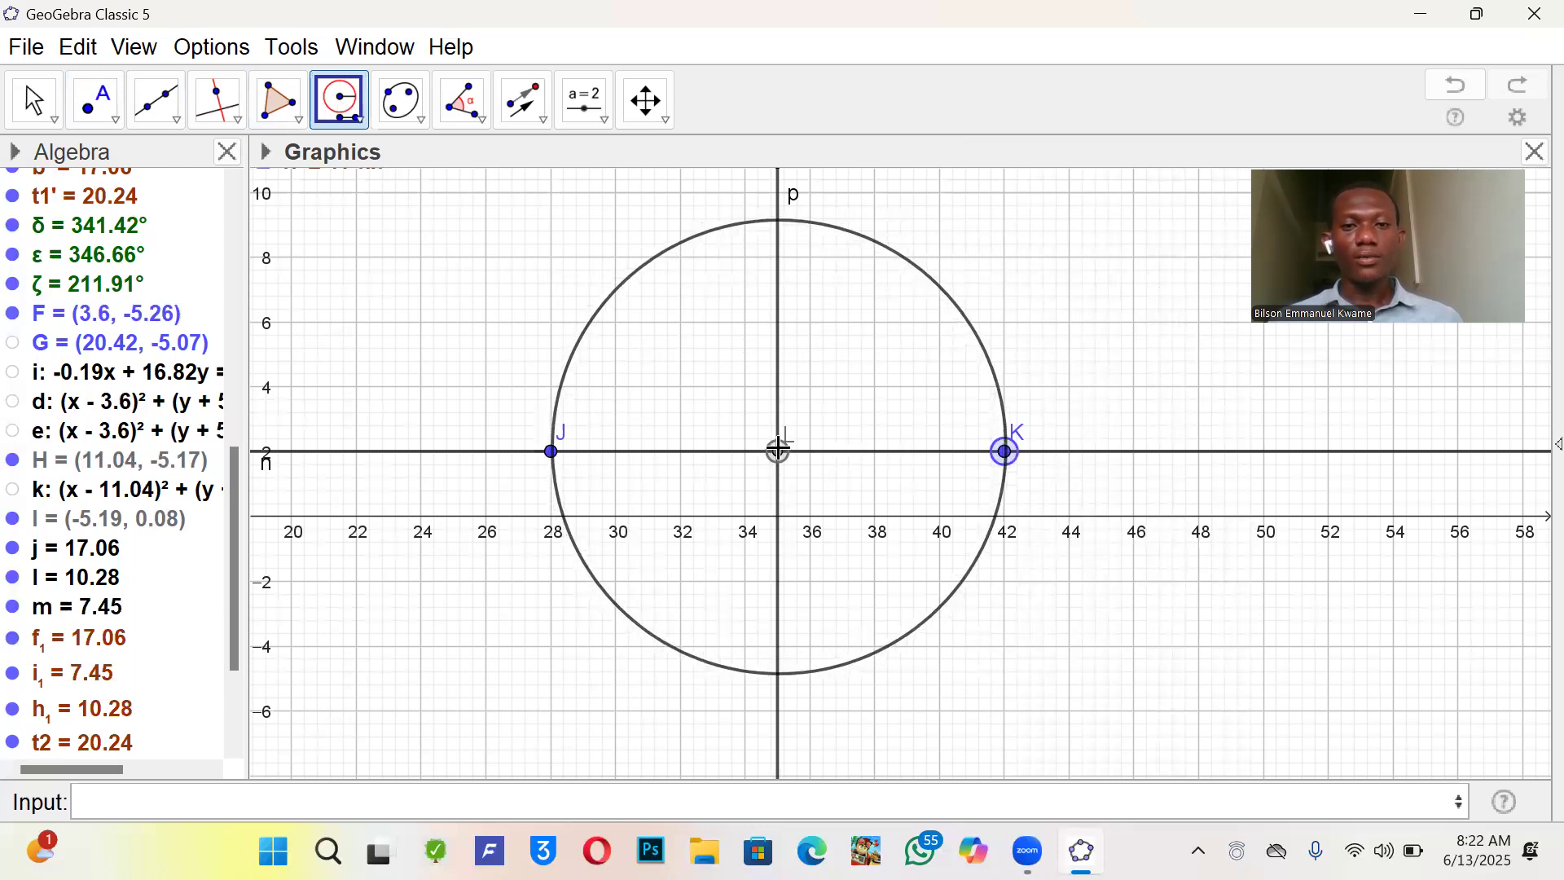
click(778, 449)
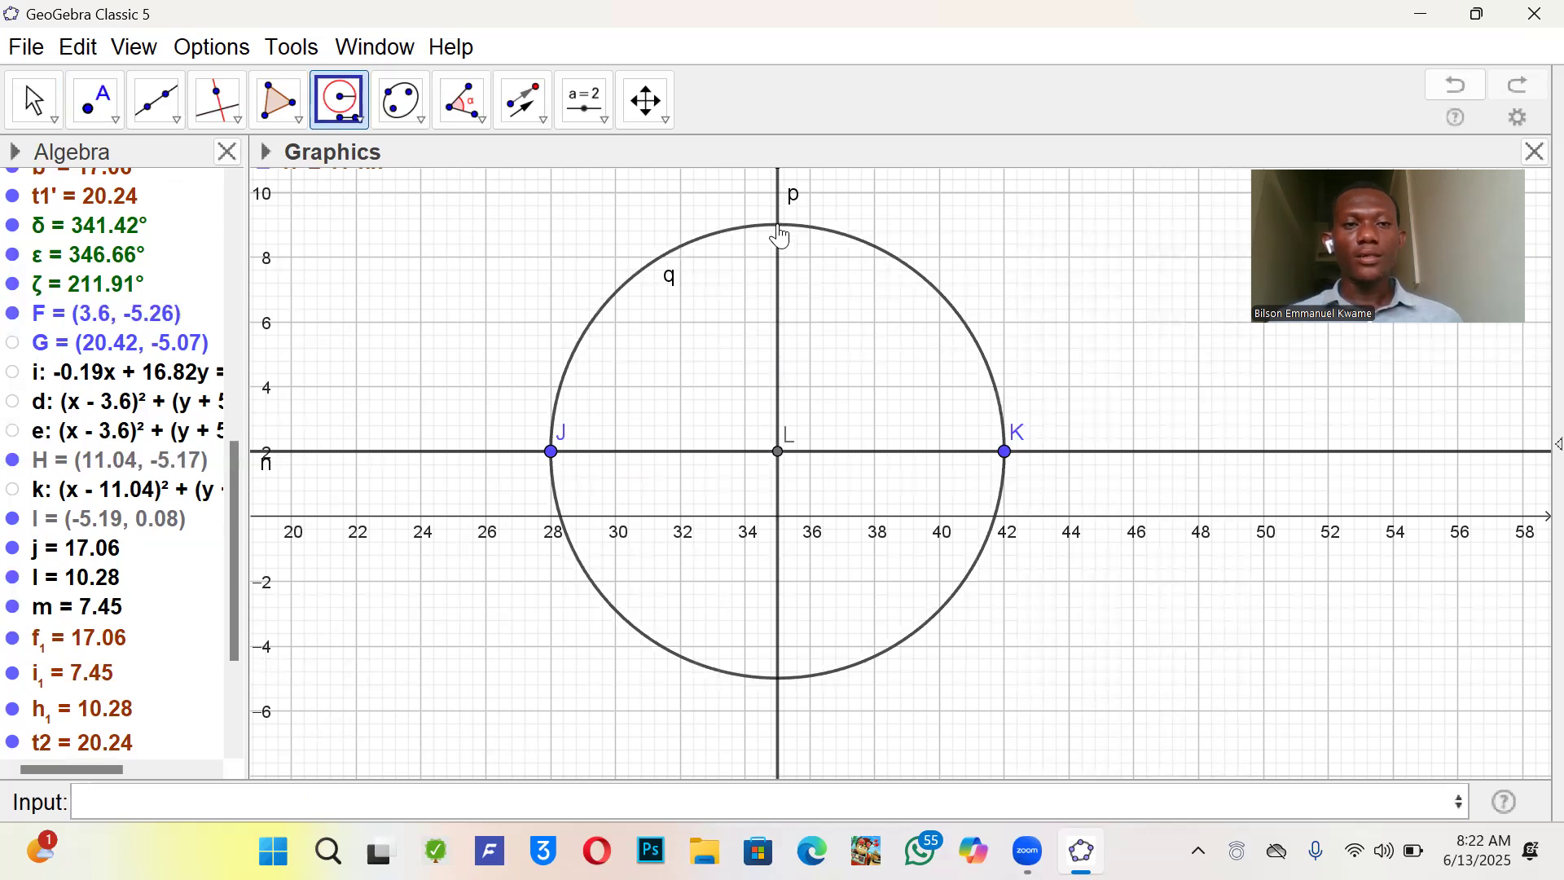
- Place an intersection point where the circle meets the perpendicular bisector above line JK
click(117, 98)
click(117, 98)
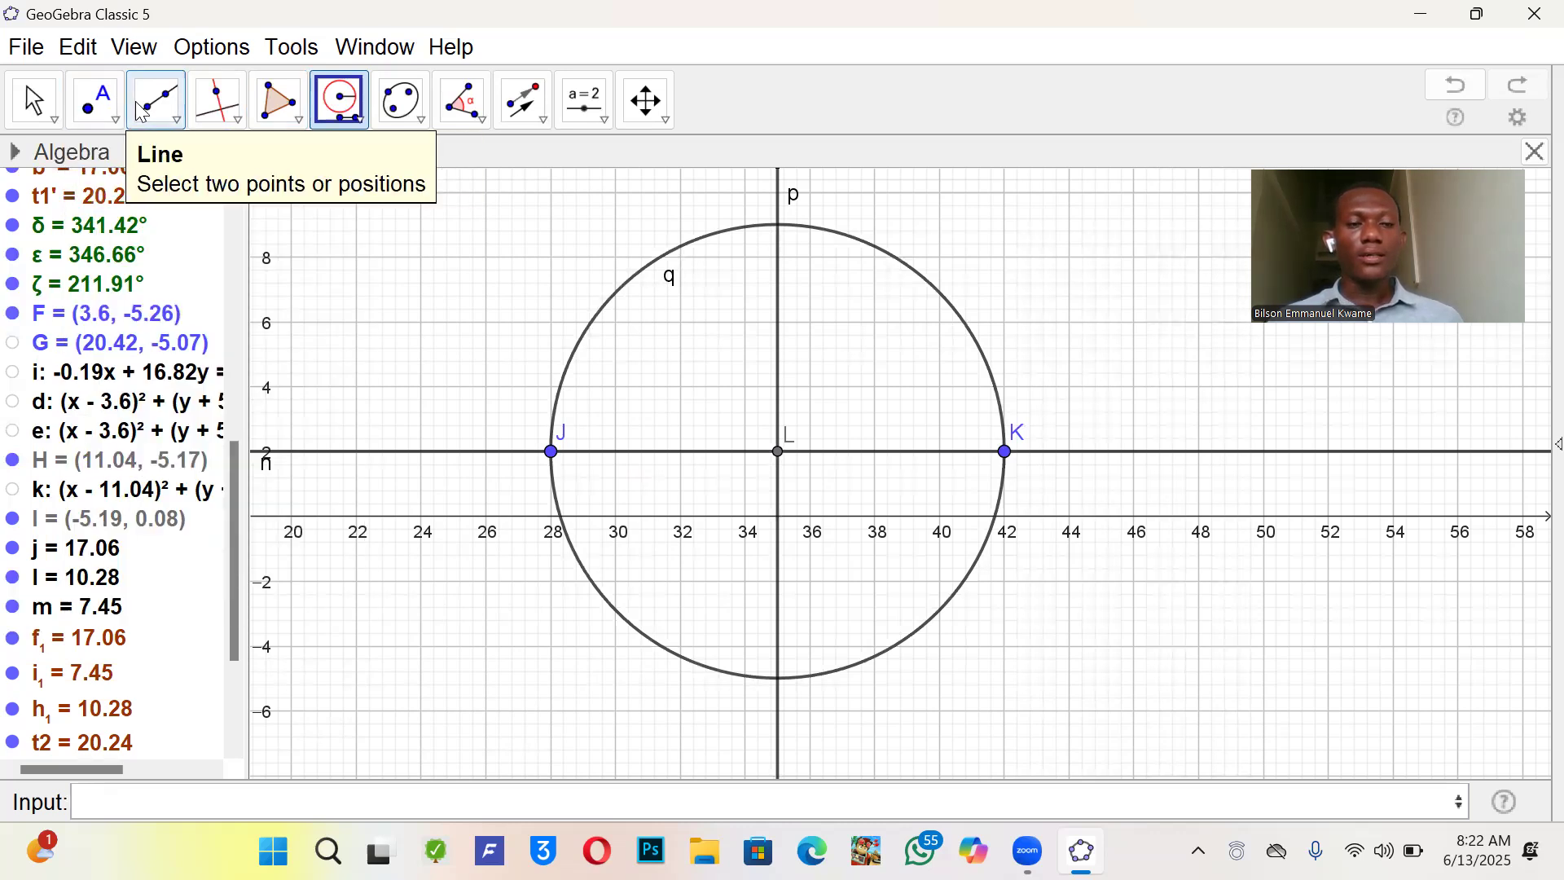
click(88, 109)
click(88, 109)
click(88, 109)
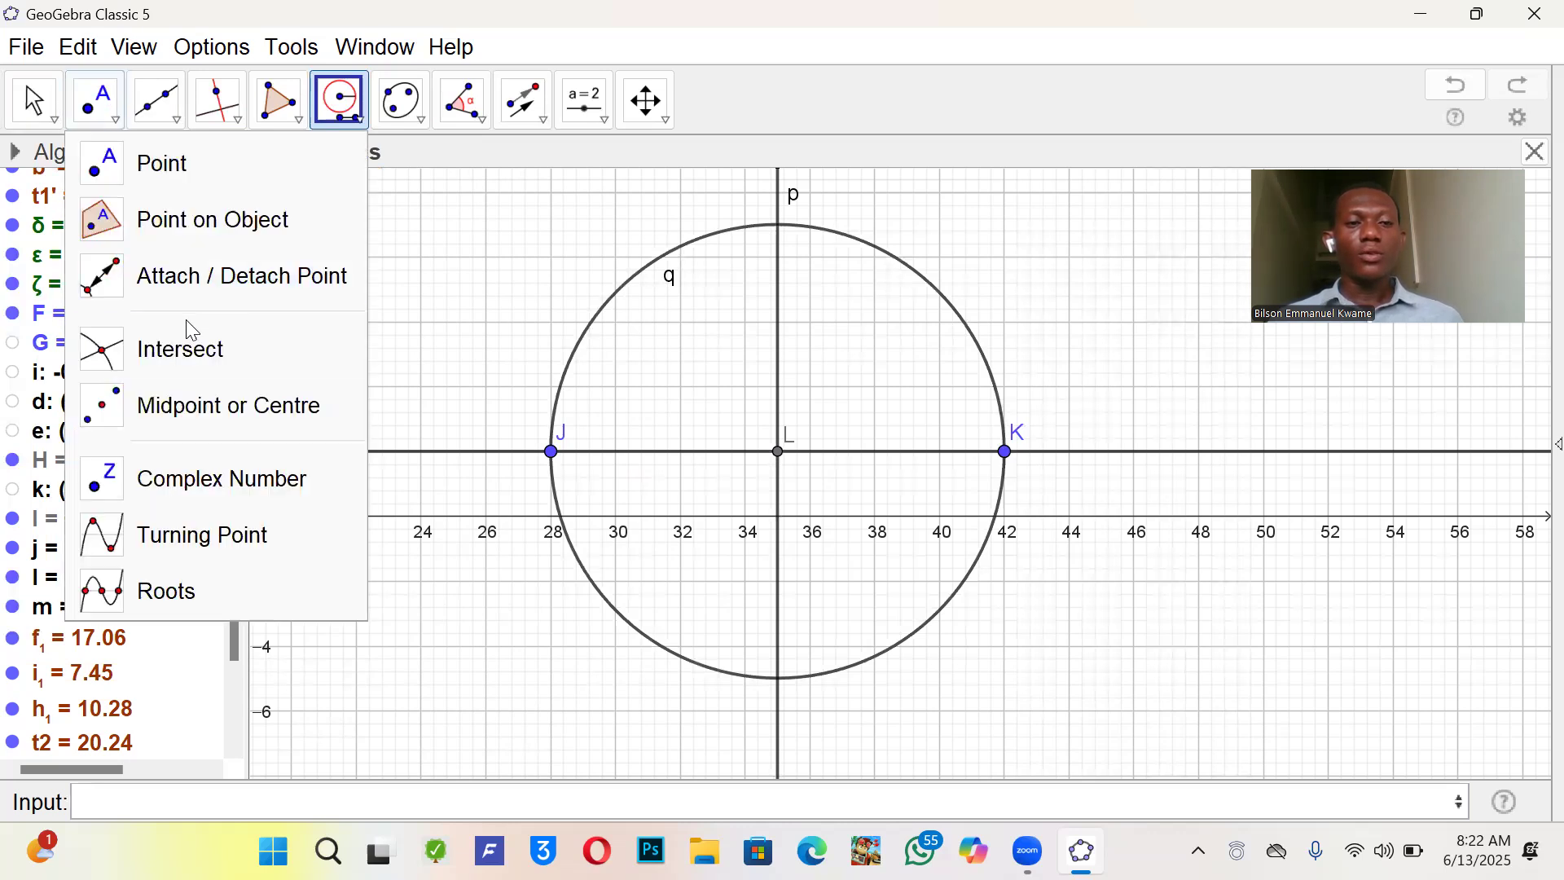
click(198, 349)
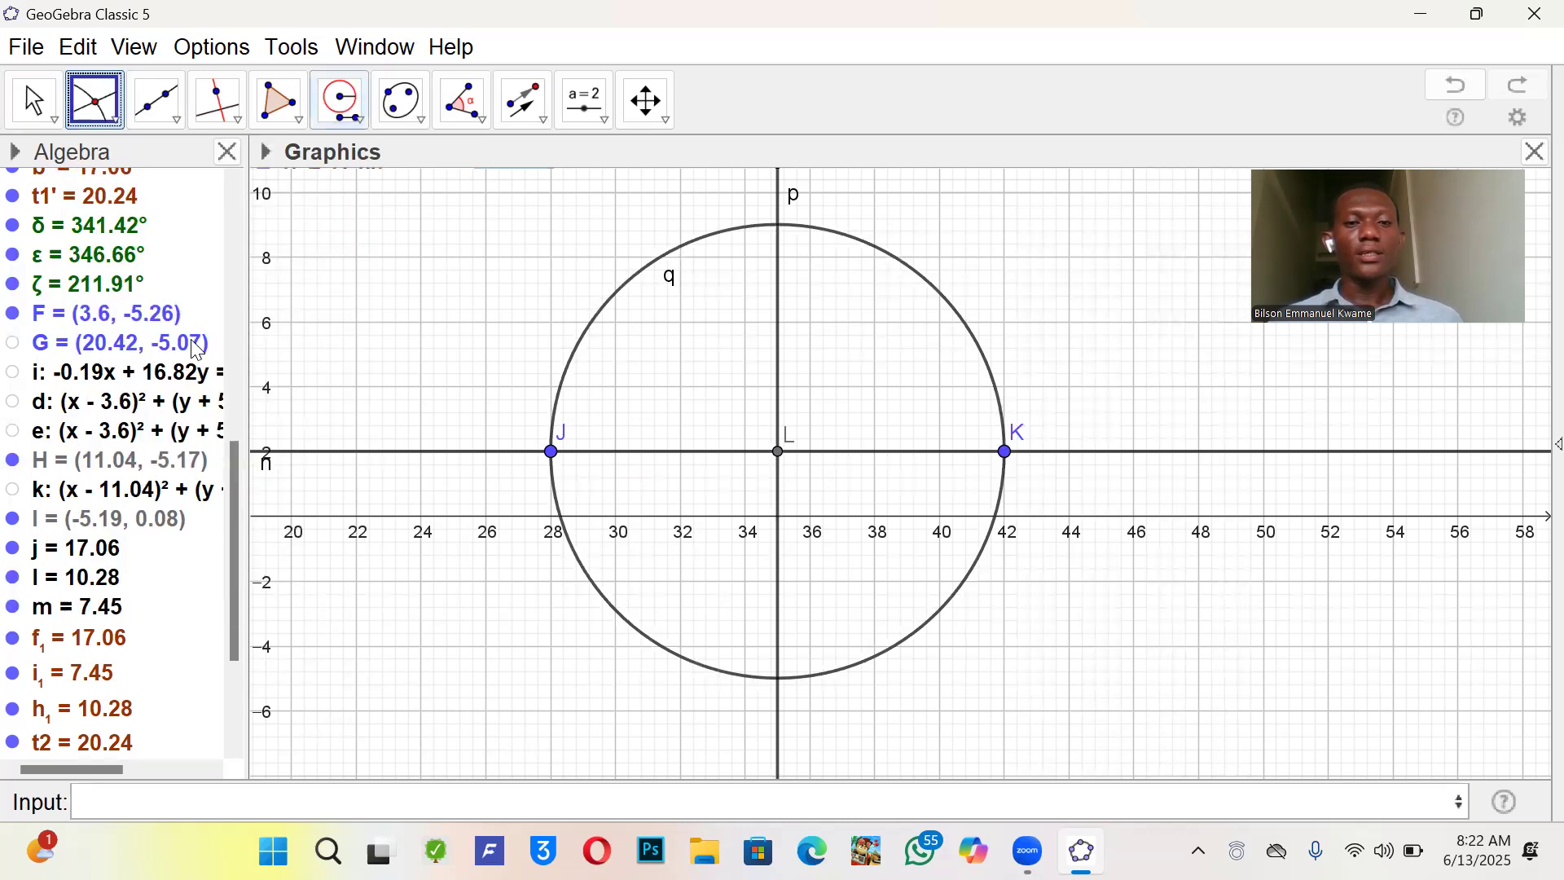
click(780, 232)
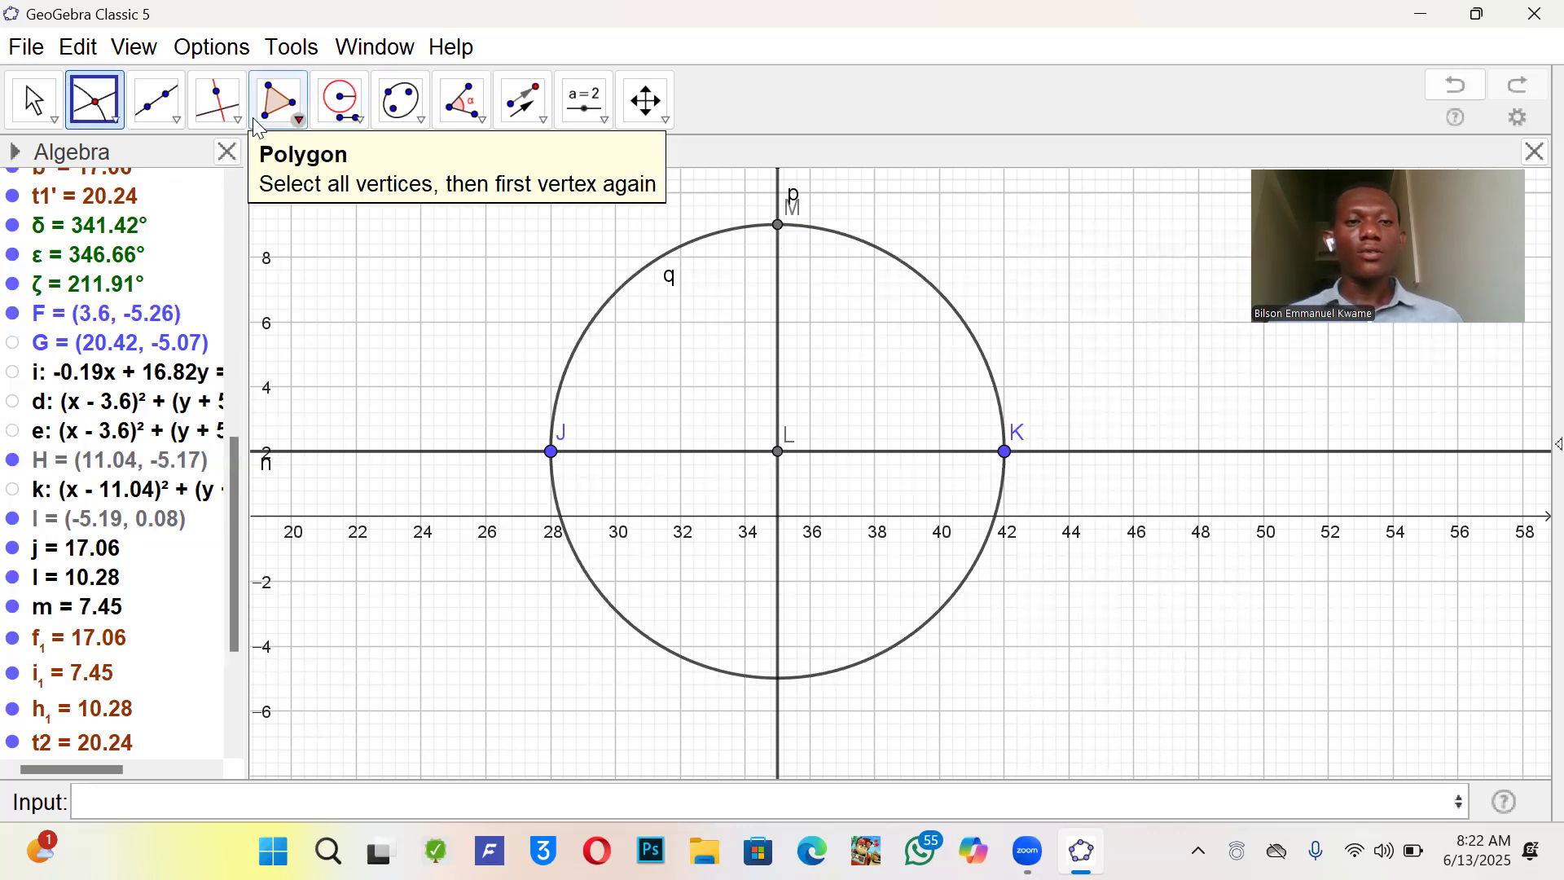
- Draw segments joining M to J, M to K, and J to K
click(168, 95)
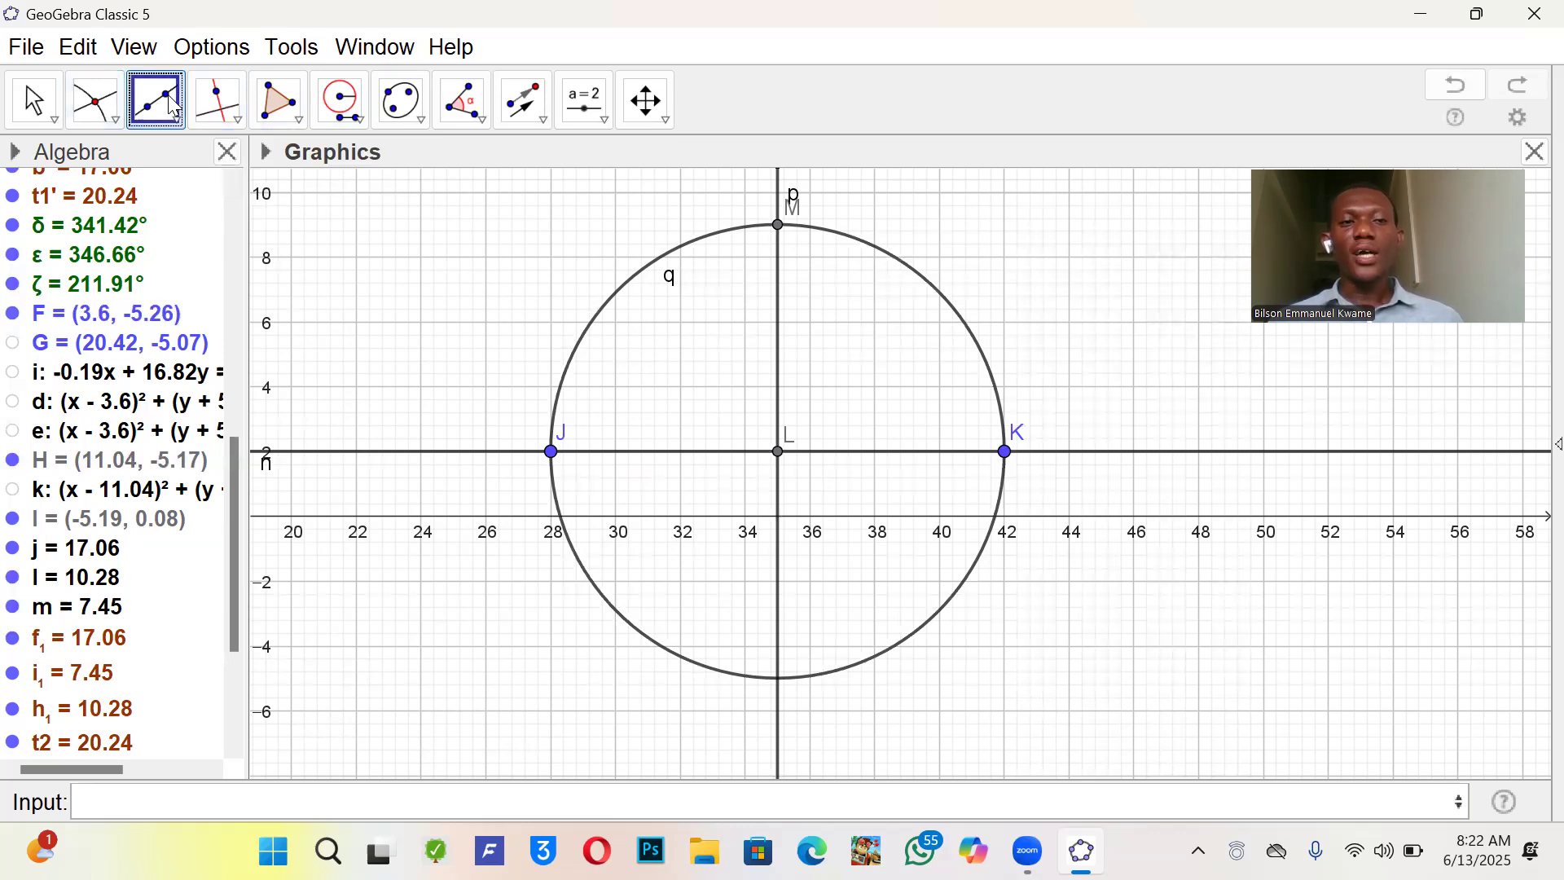
click(168, 94)
click(278, 235)
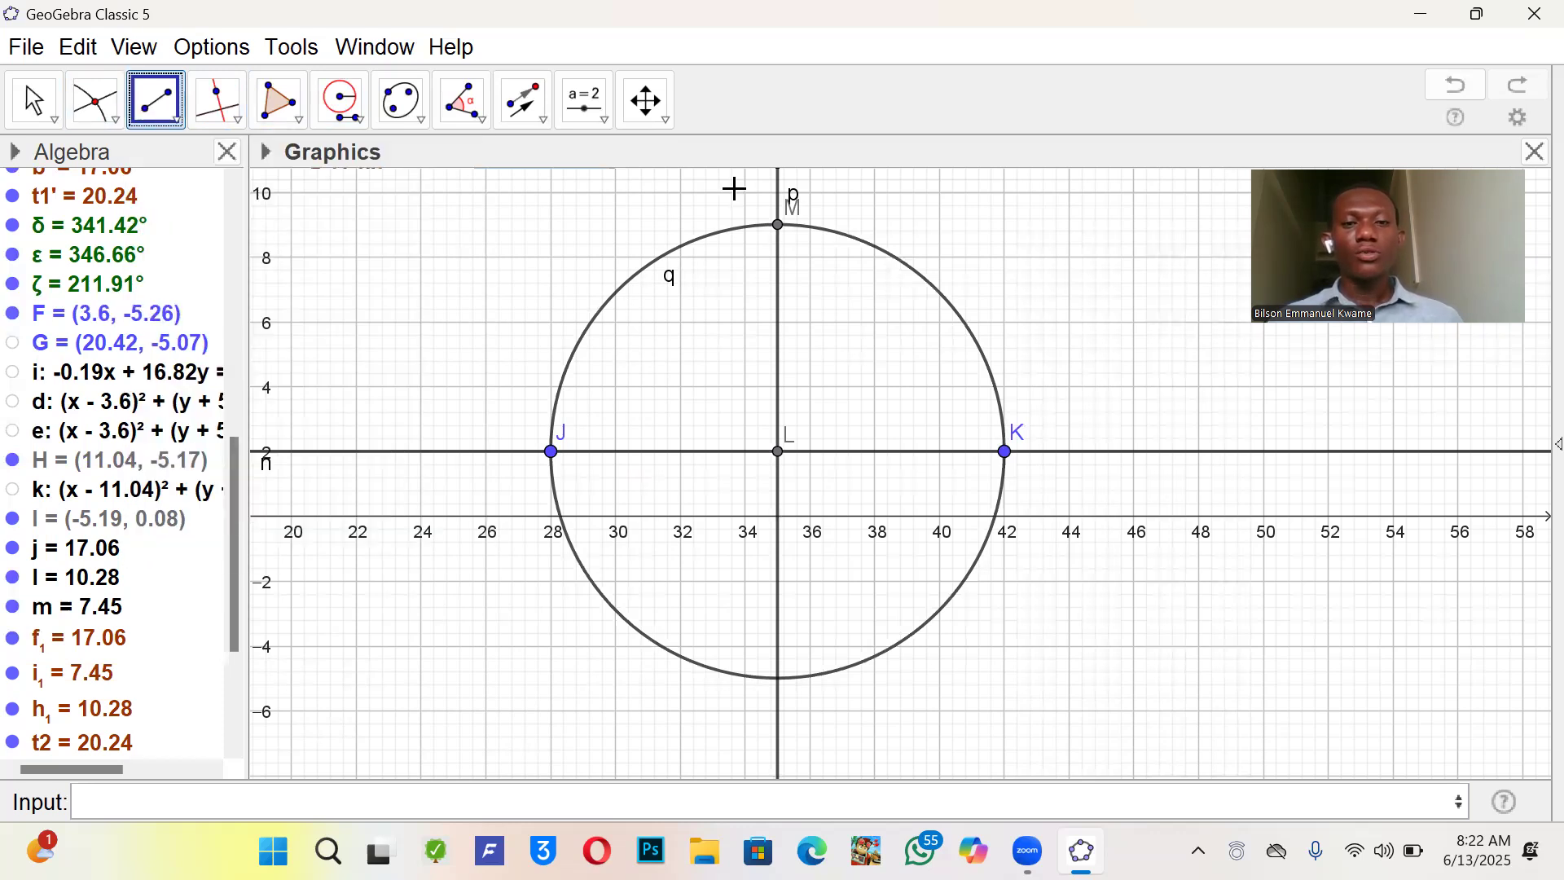
click(779, 225)
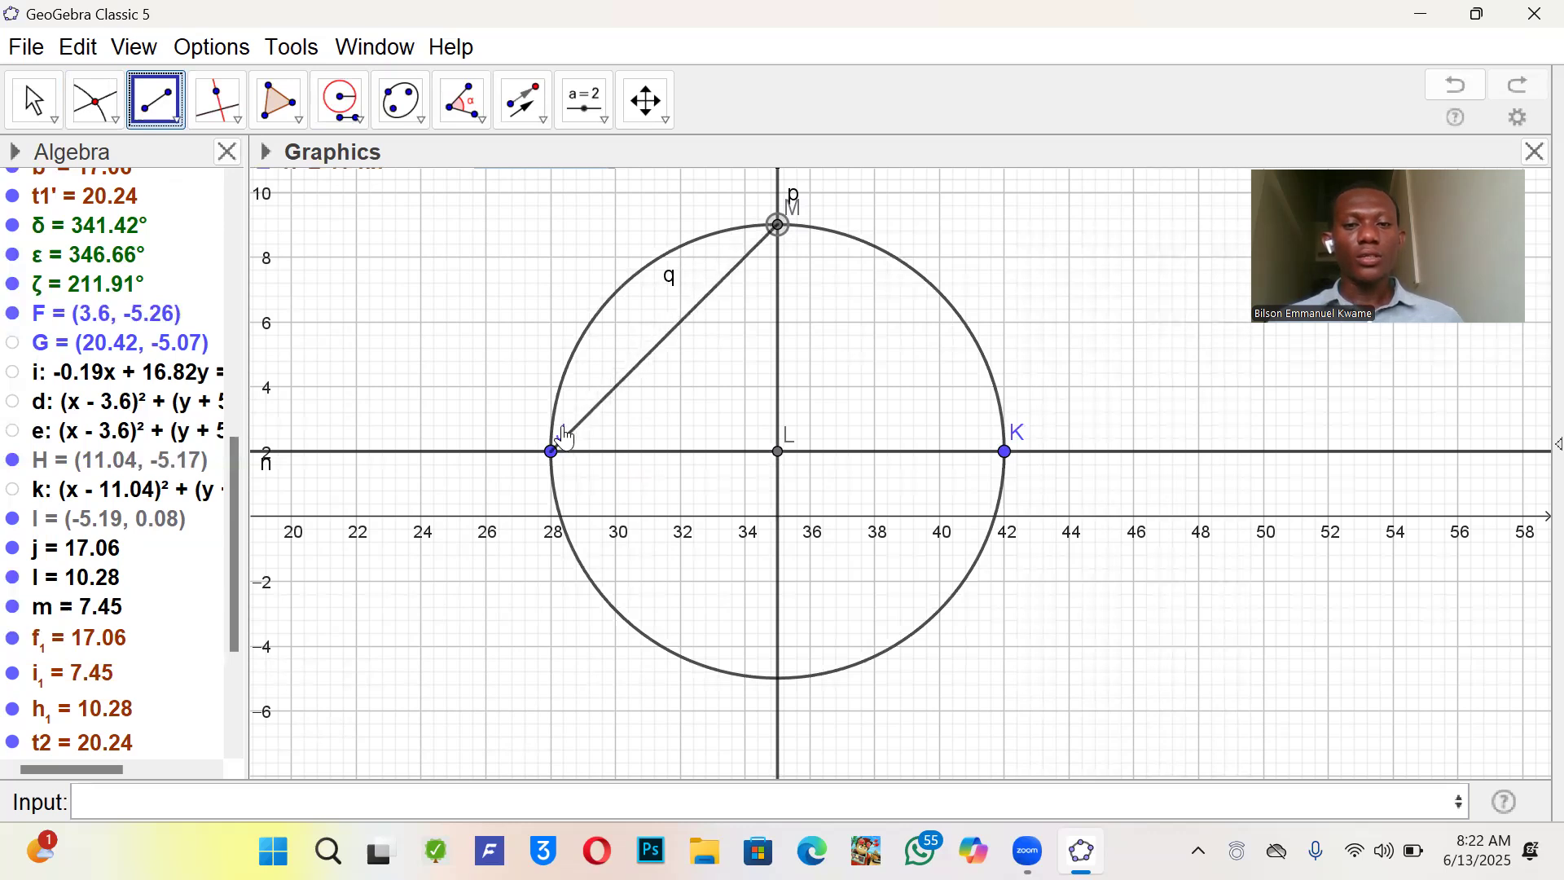
click(563, 436)
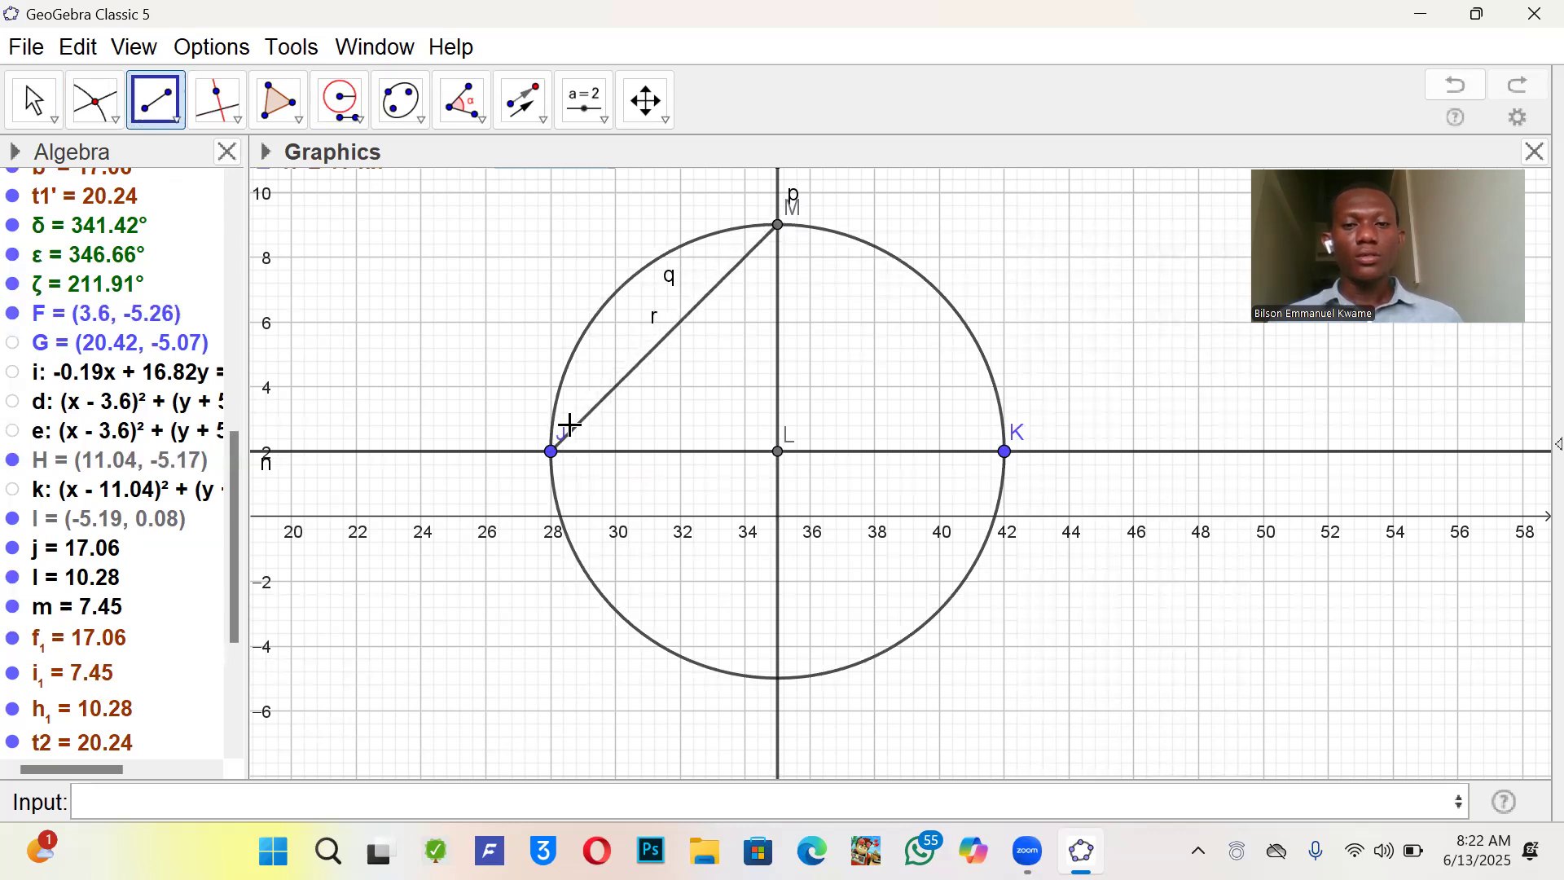
click(778, 226)
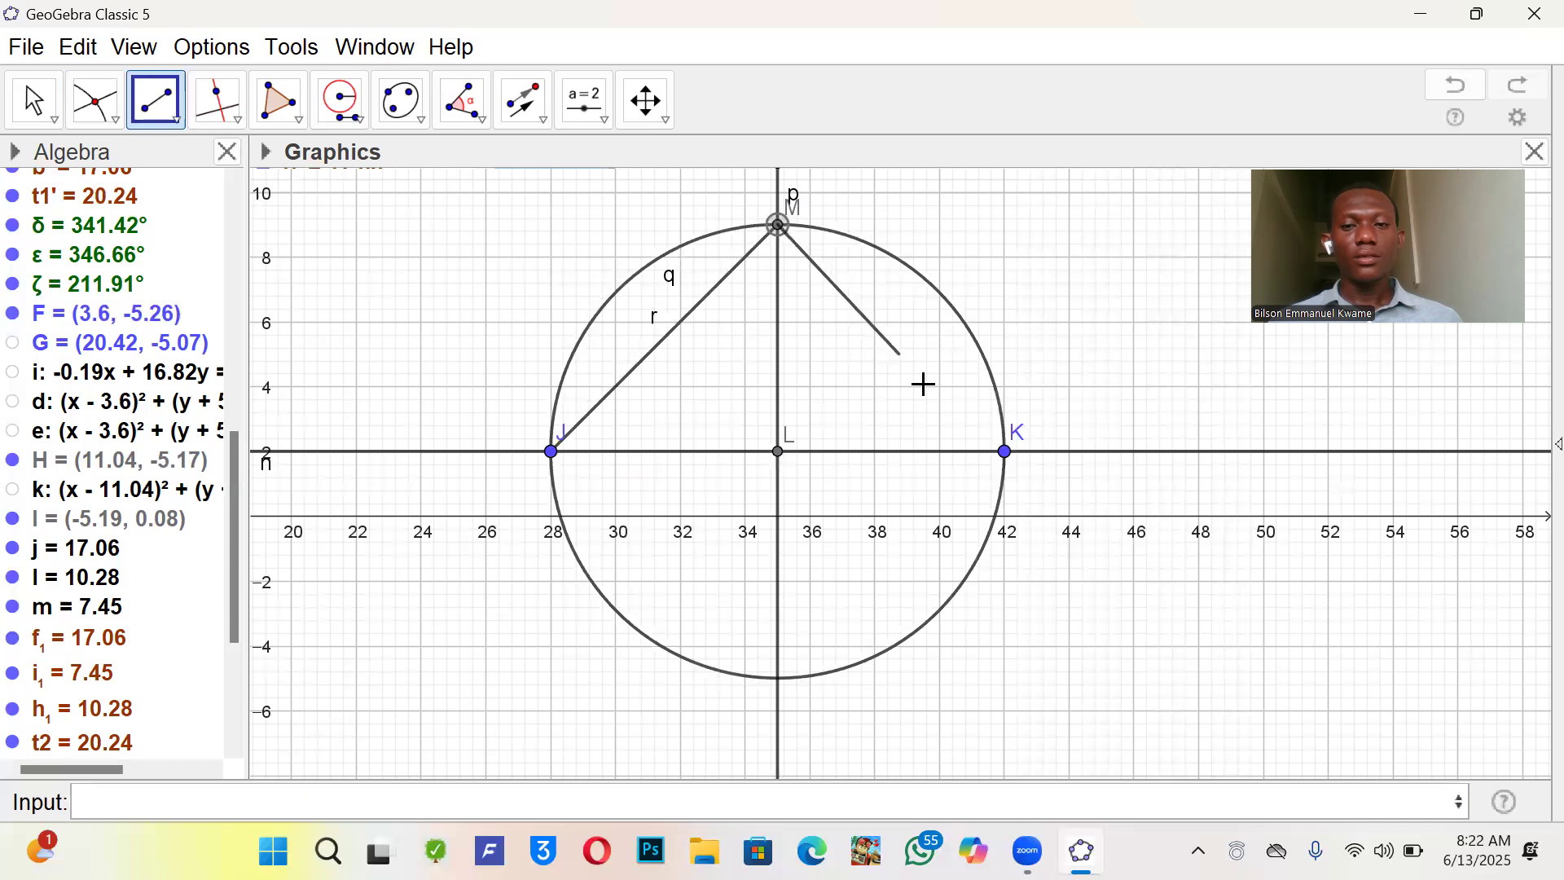
click(1006, 451)
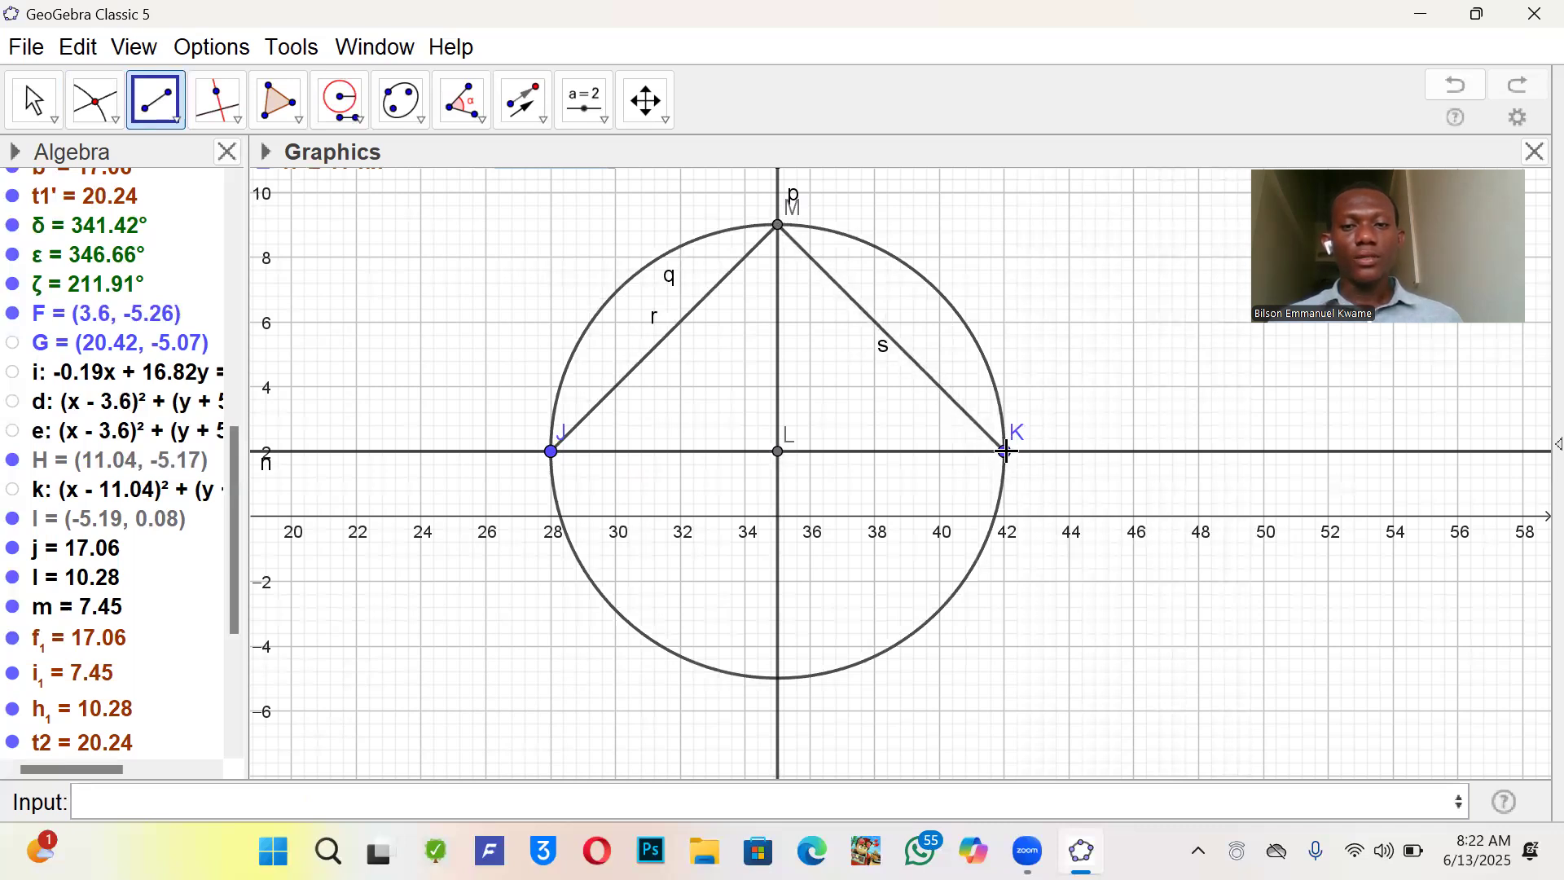
click(552, 452)
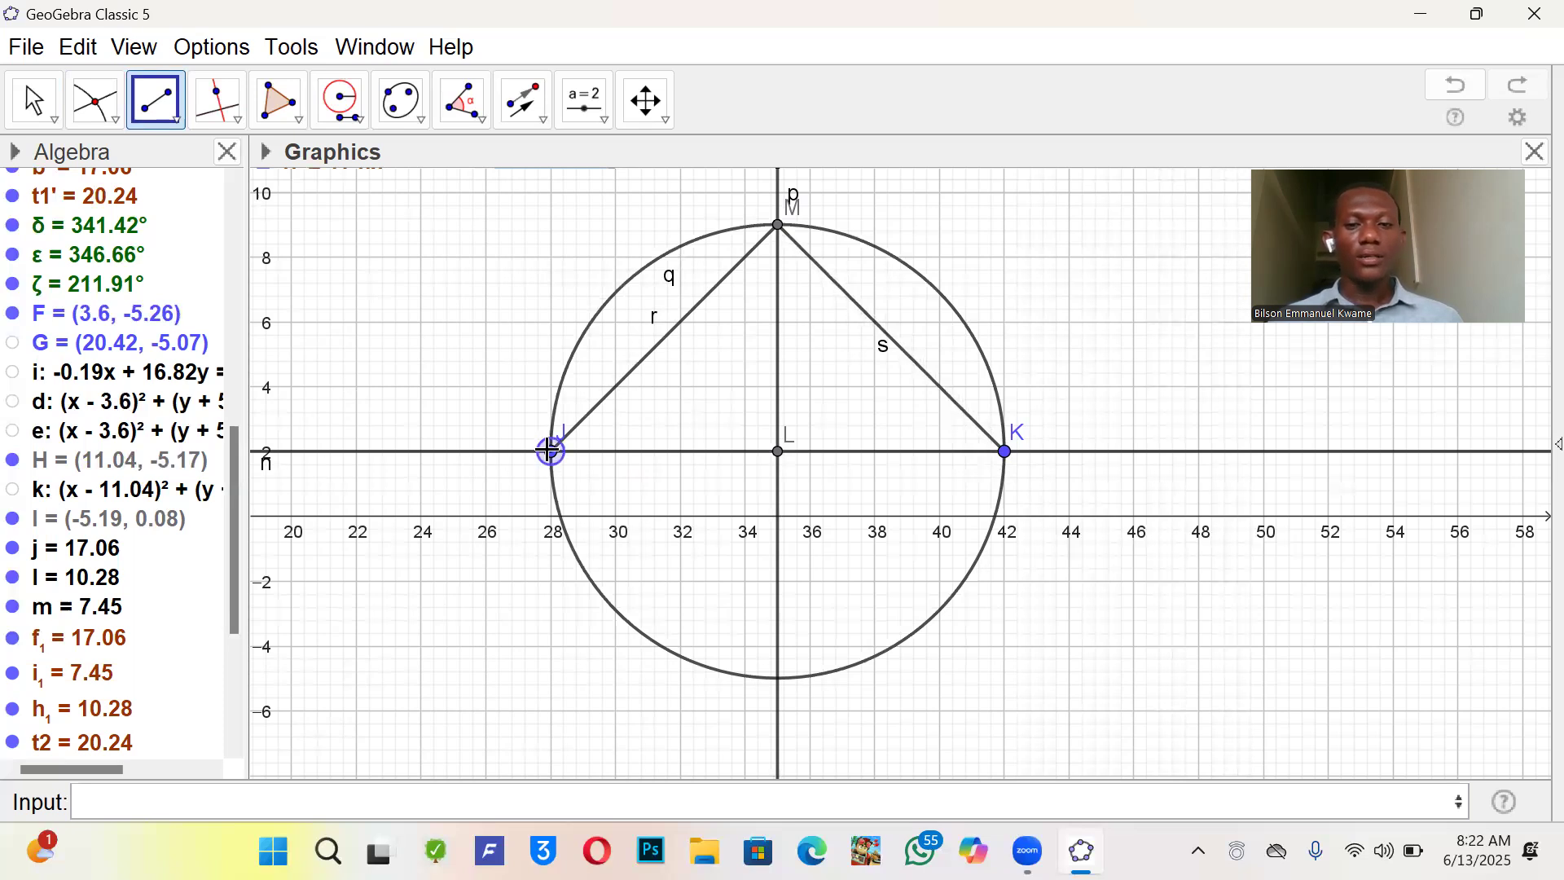
click(1005, 451)
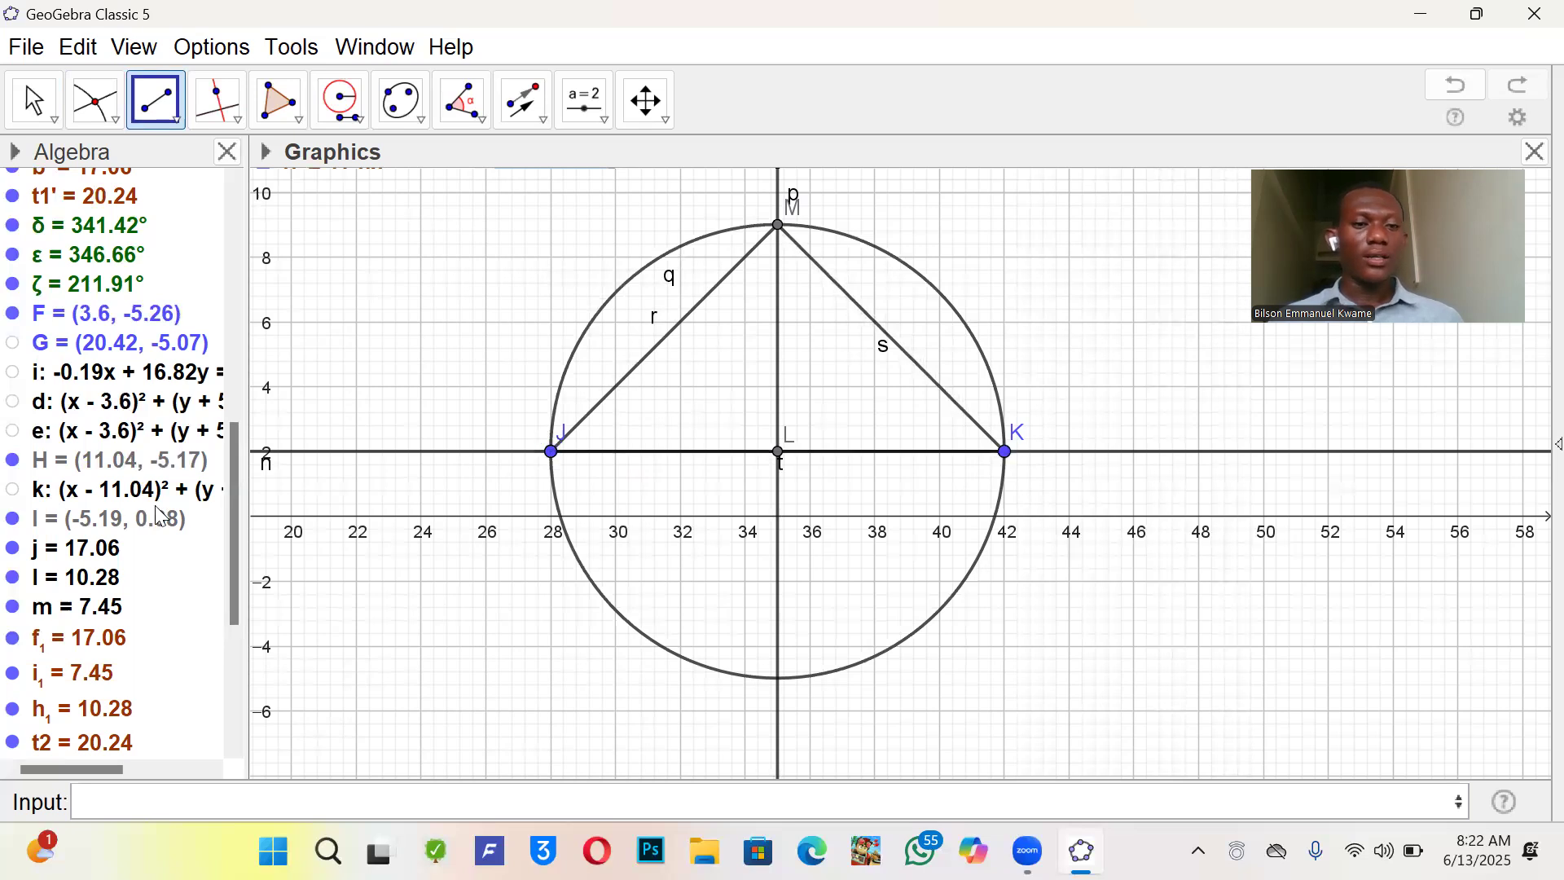
- Hide circle q, line n through J and K, and perpendicular bisector p
scroll(155, 521, down, 3)
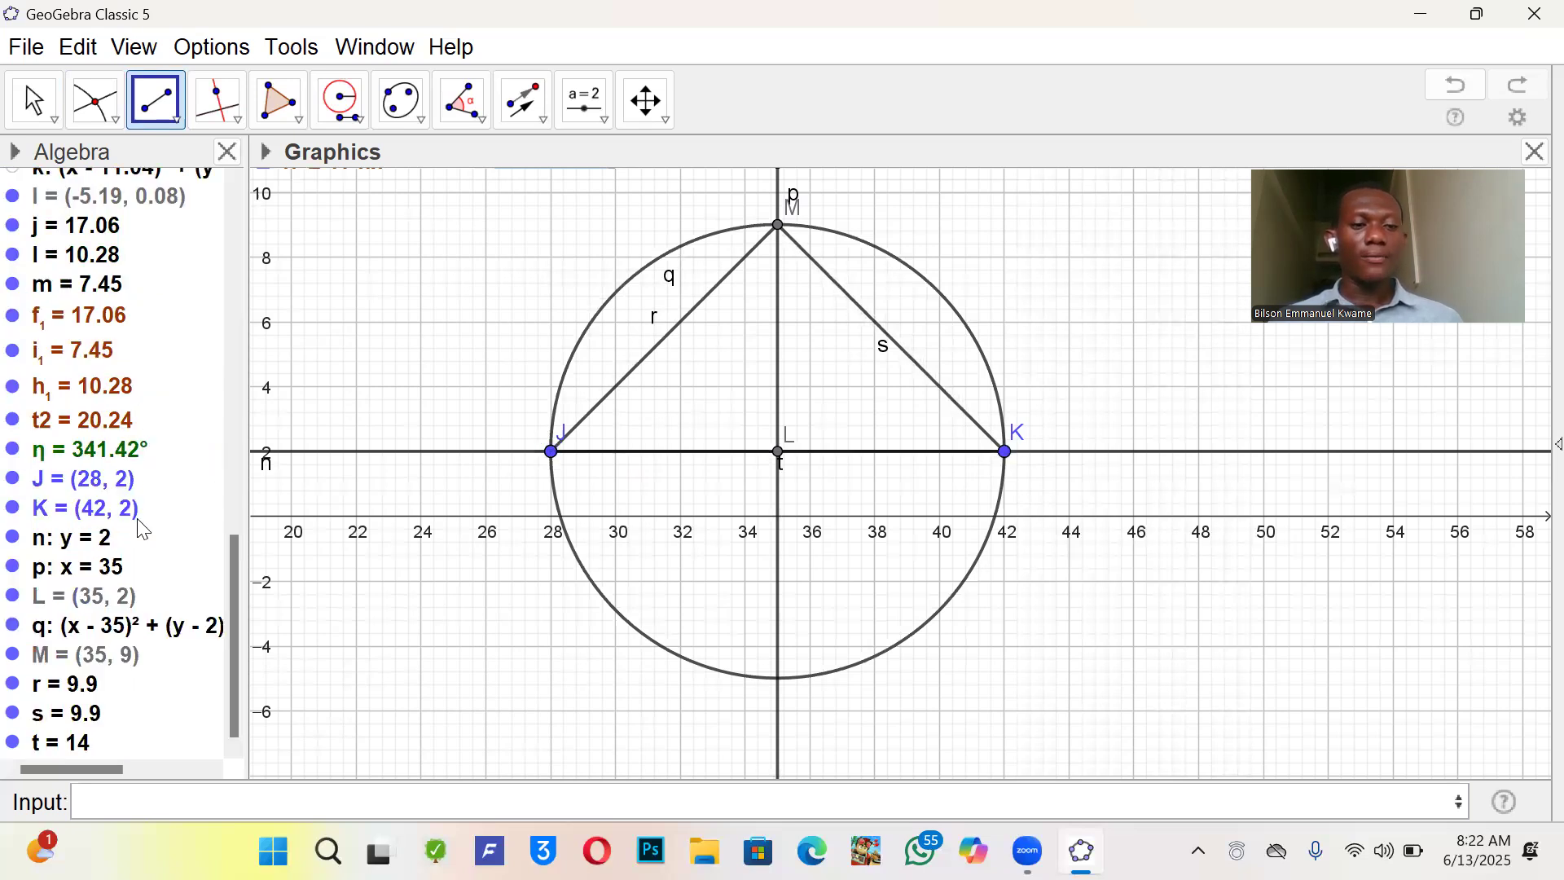
click(14, 627)
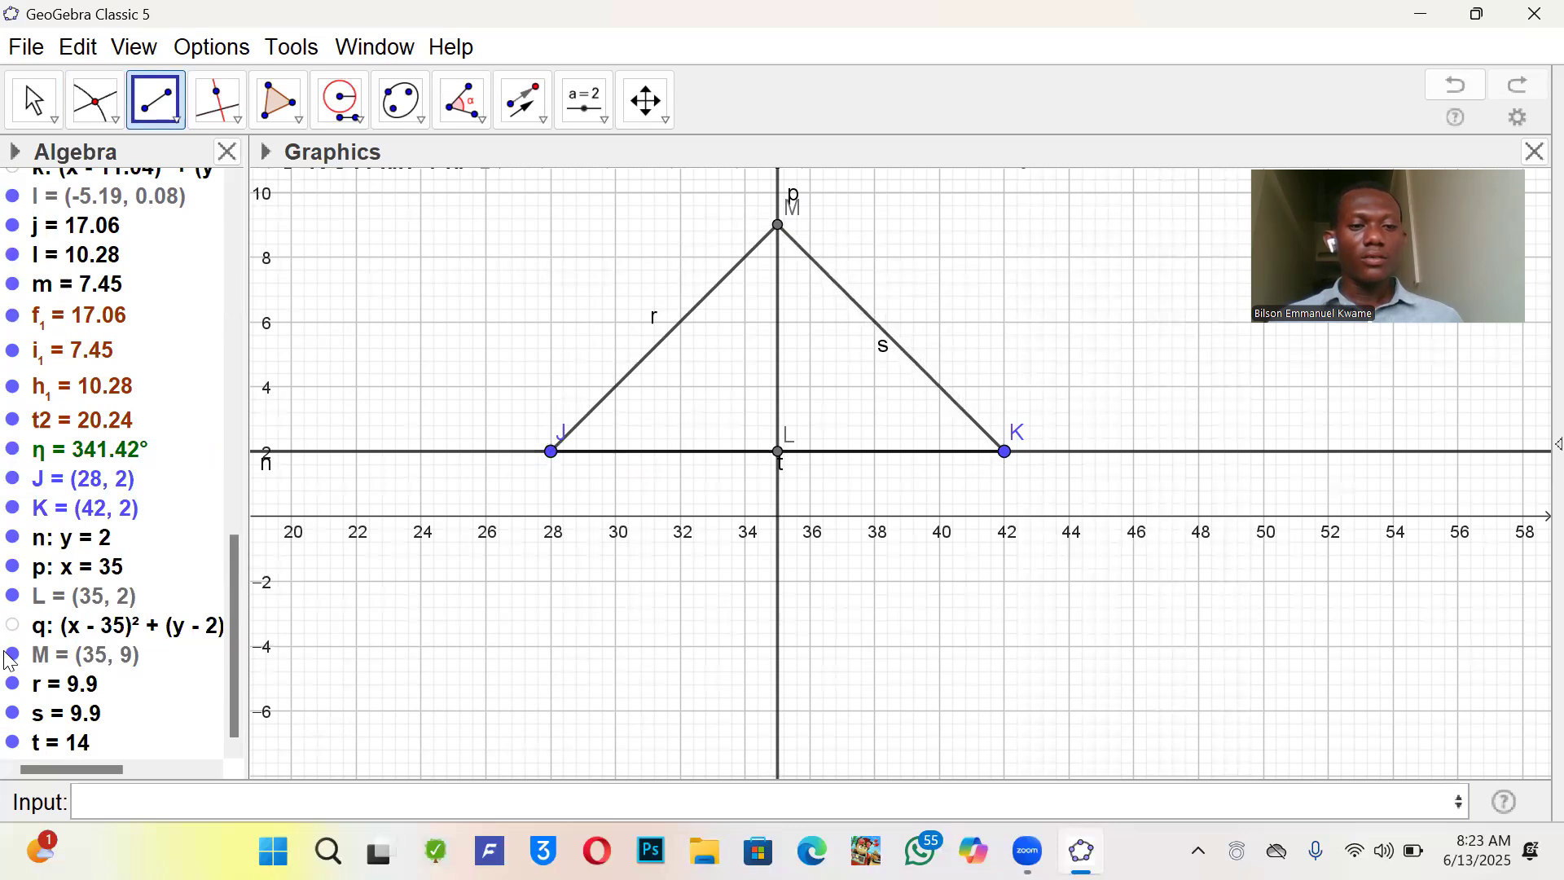
click(13, 537)
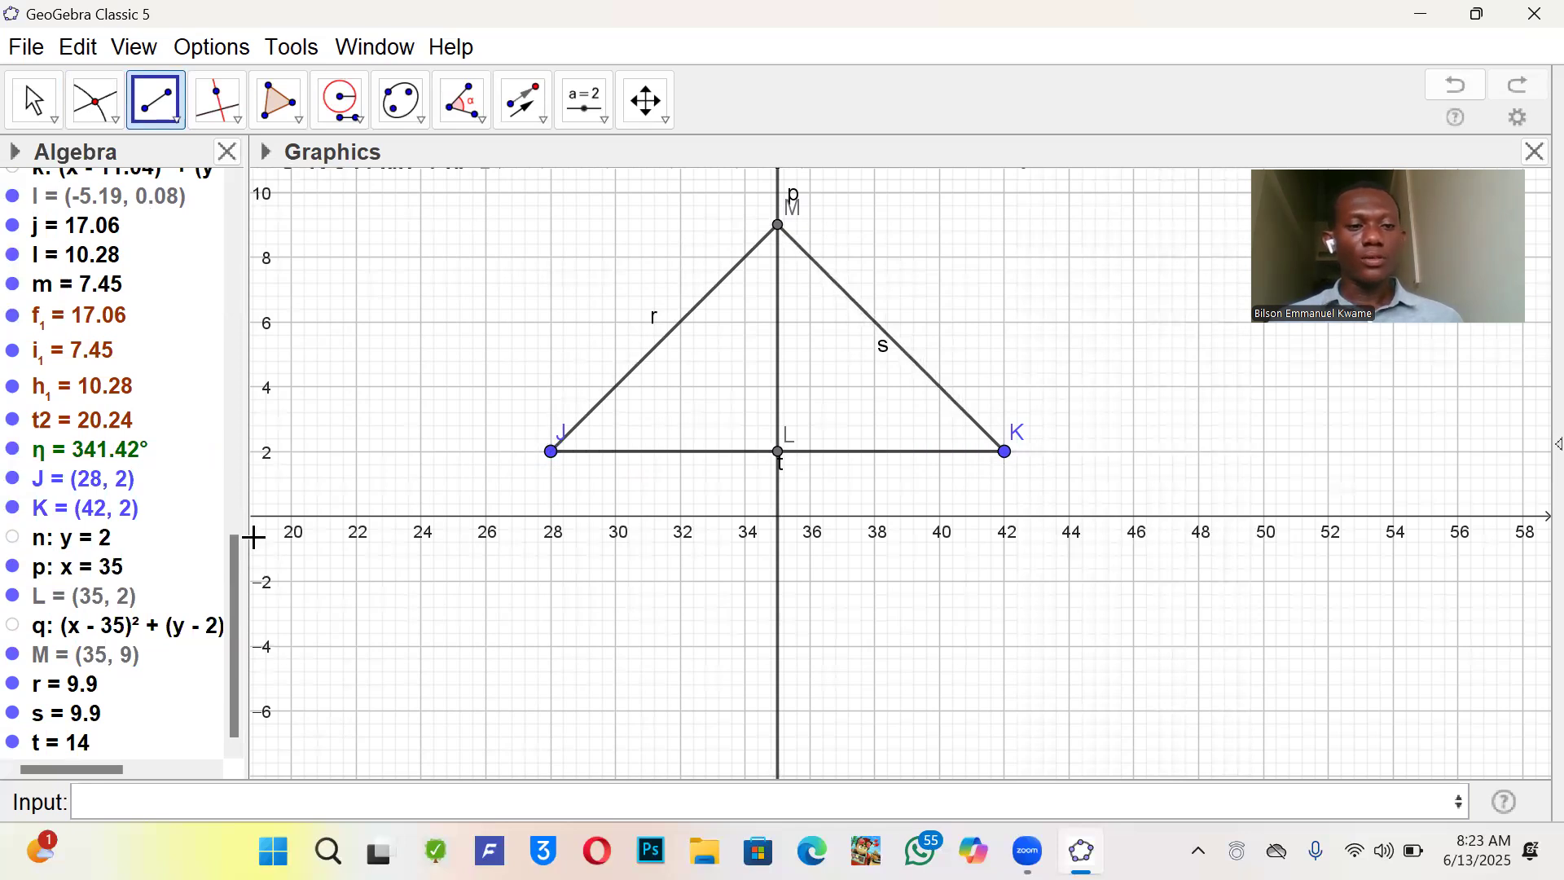
click(14, 568)
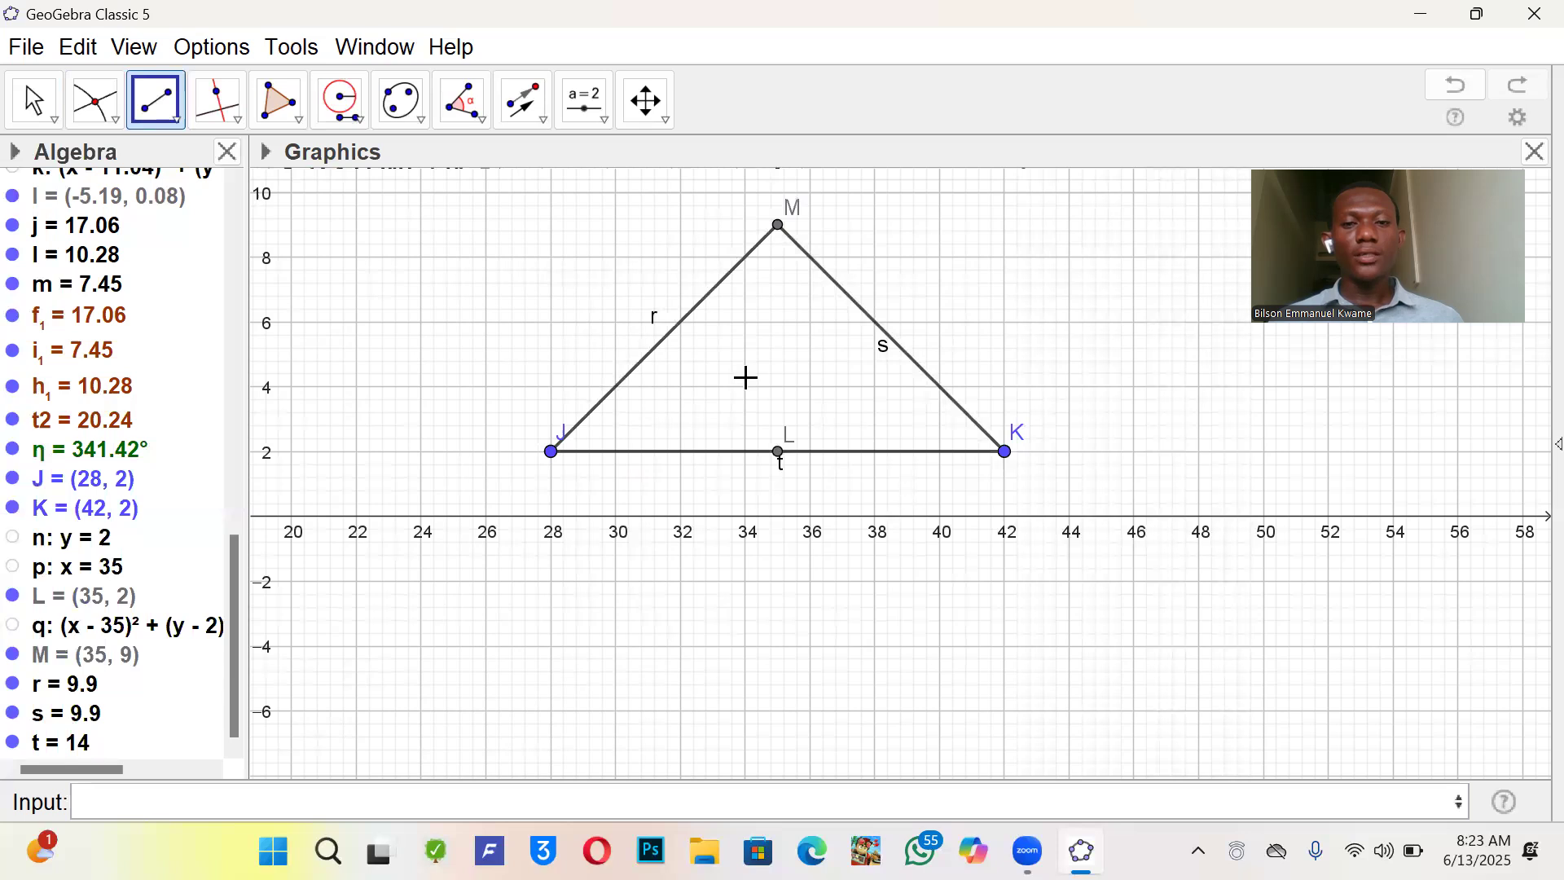
- Create a filled triangle polygon with vertices K, M and J
click(471, 114)
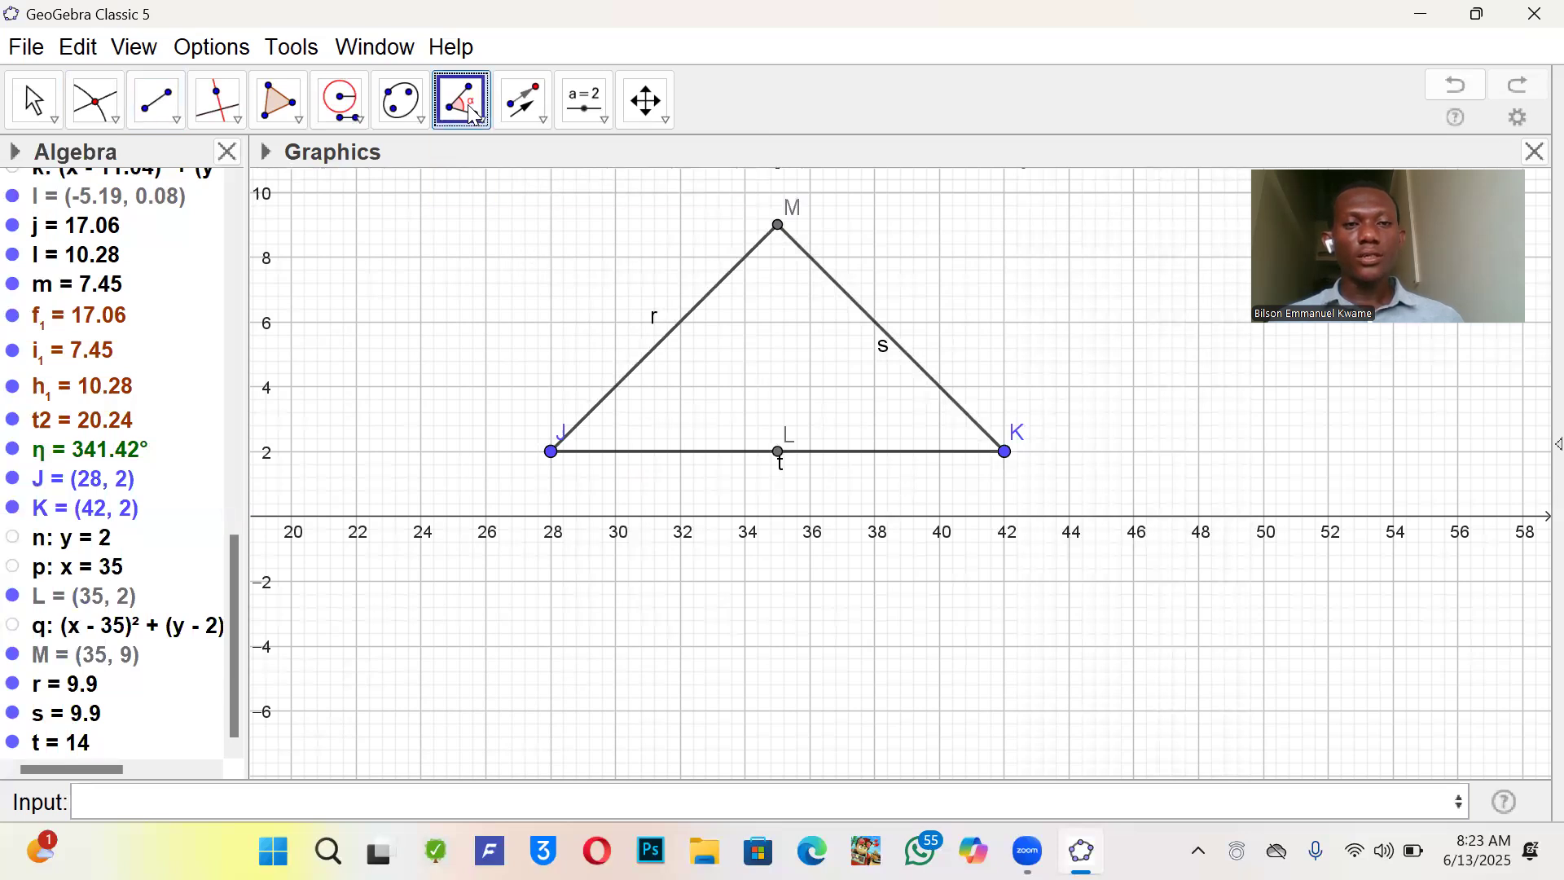
click(280, 103)
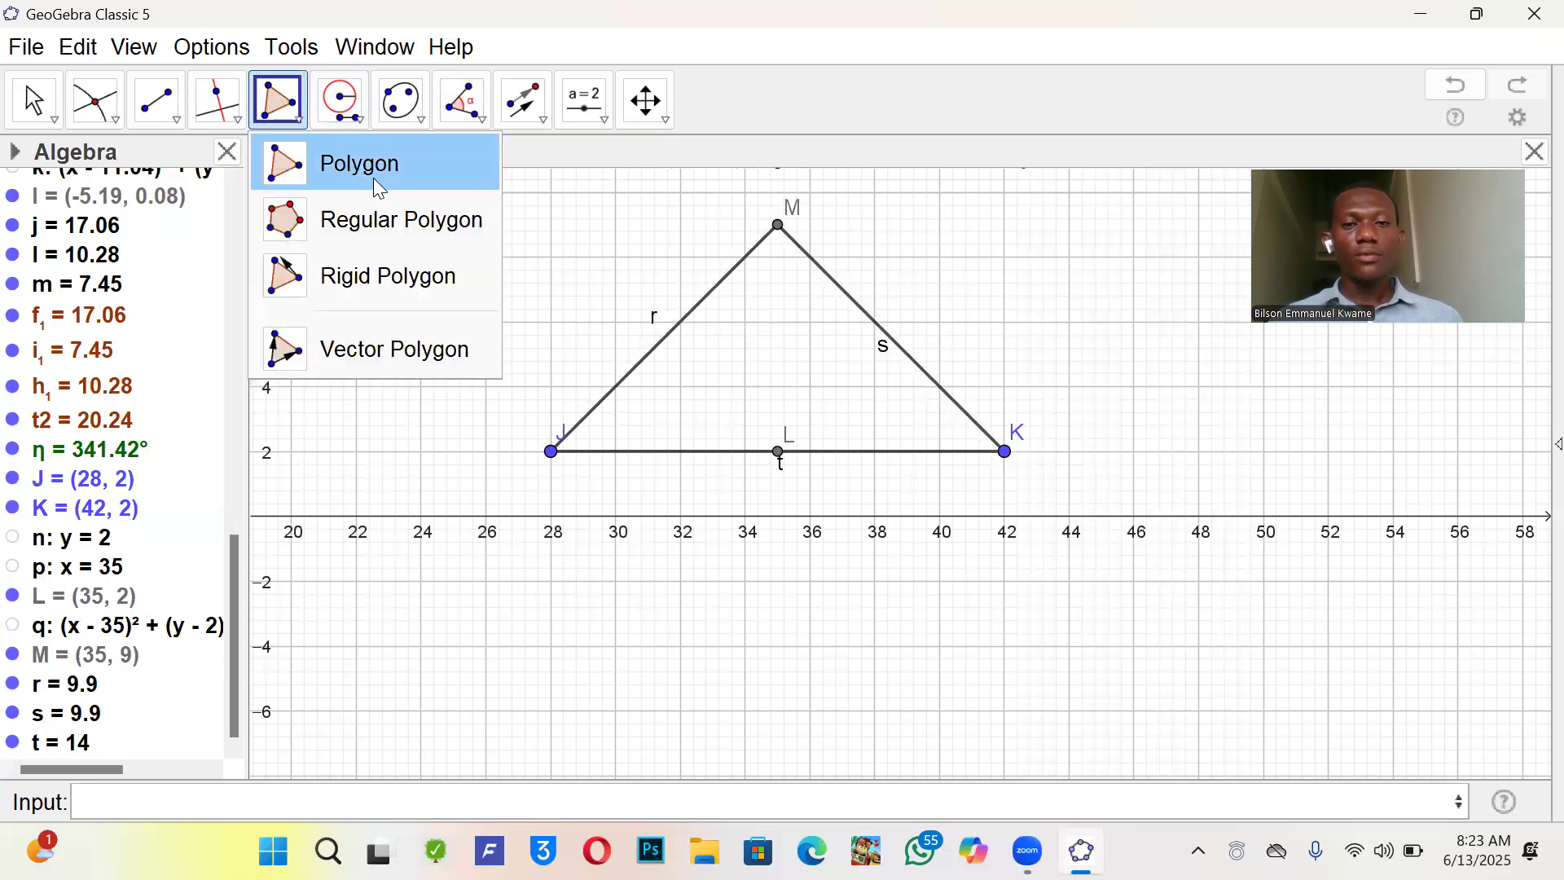
click(359, 162)
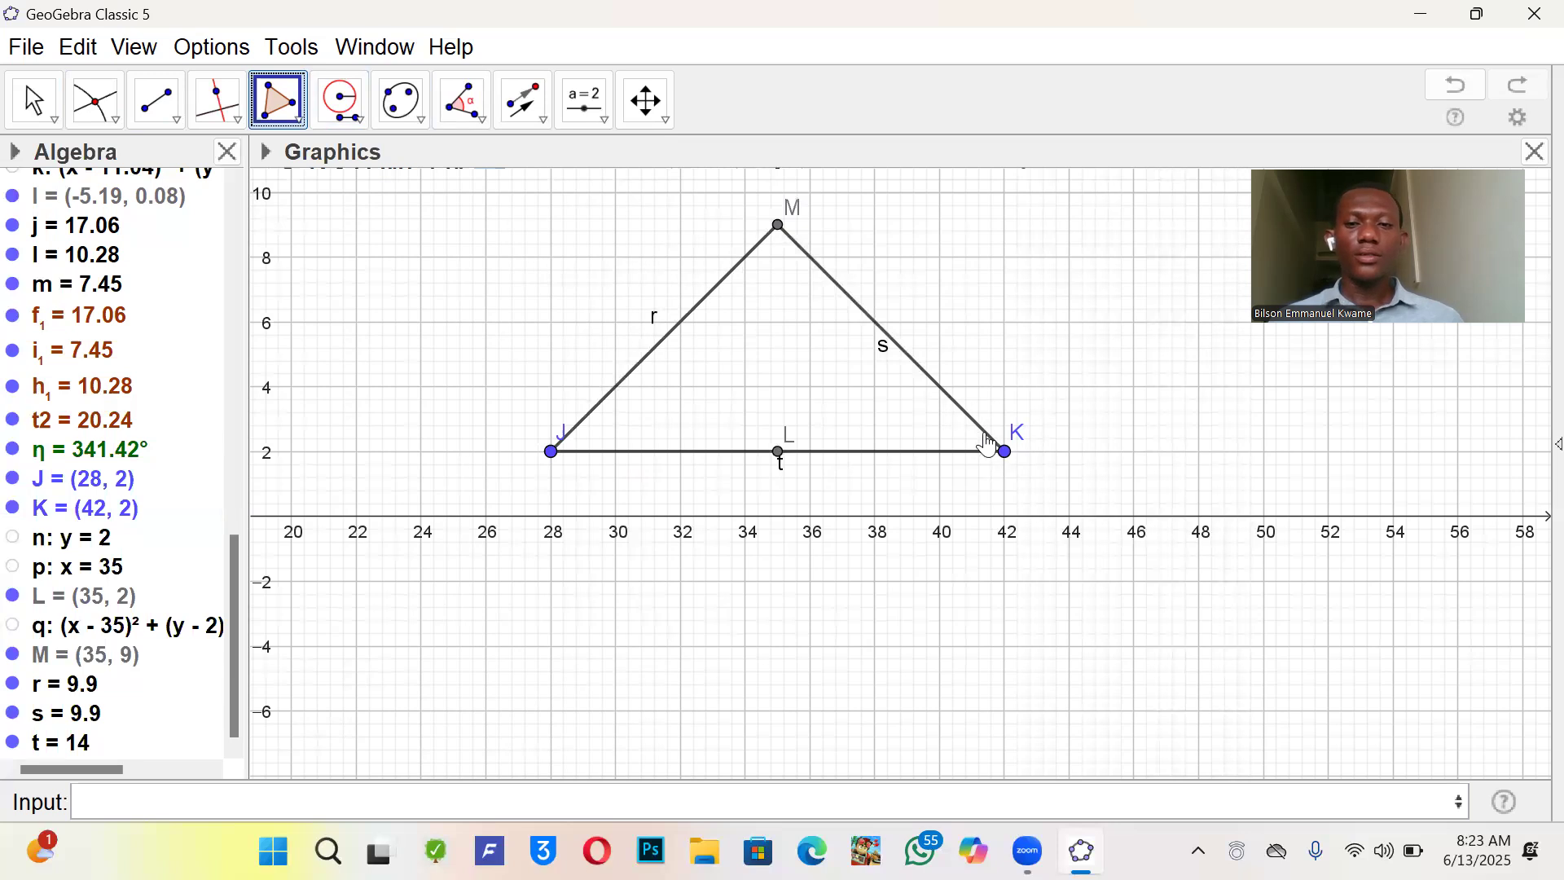
click(1009, 455)
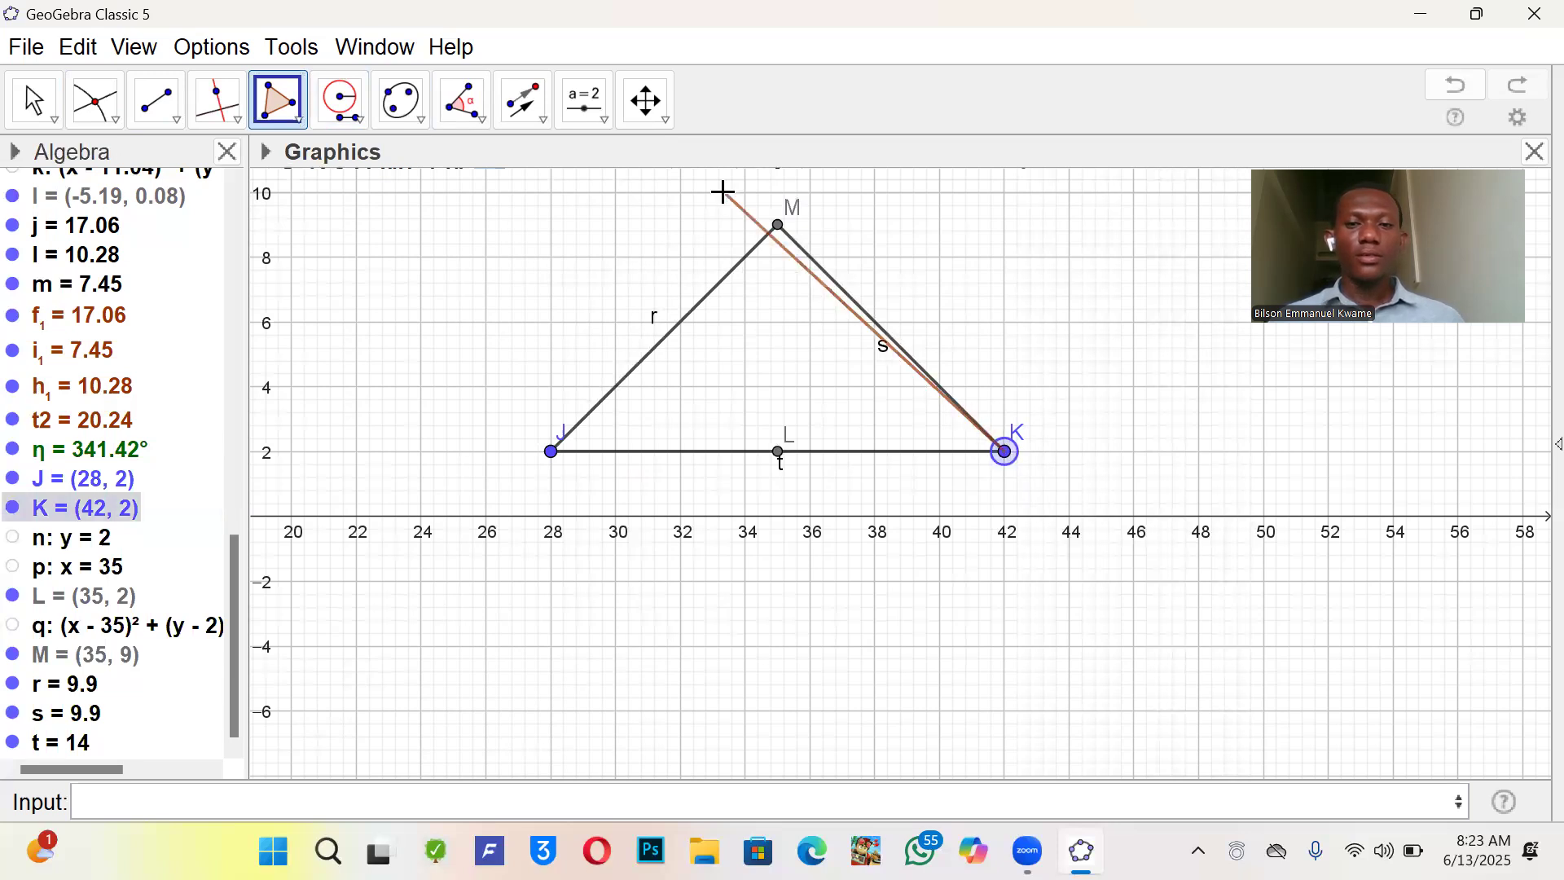
click(778, 226)
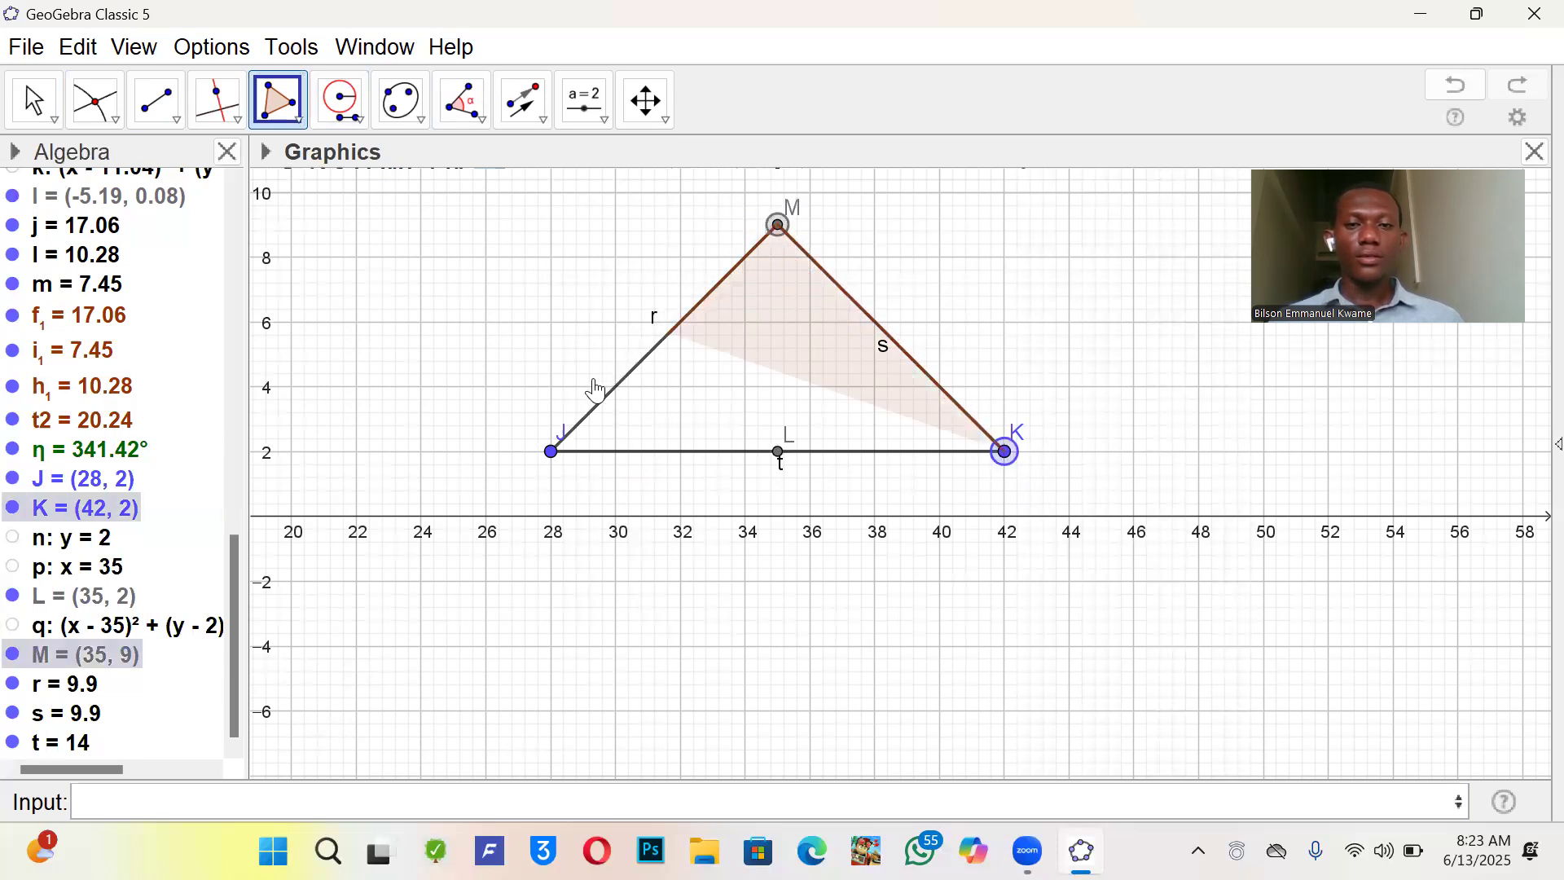
click(559, 456)
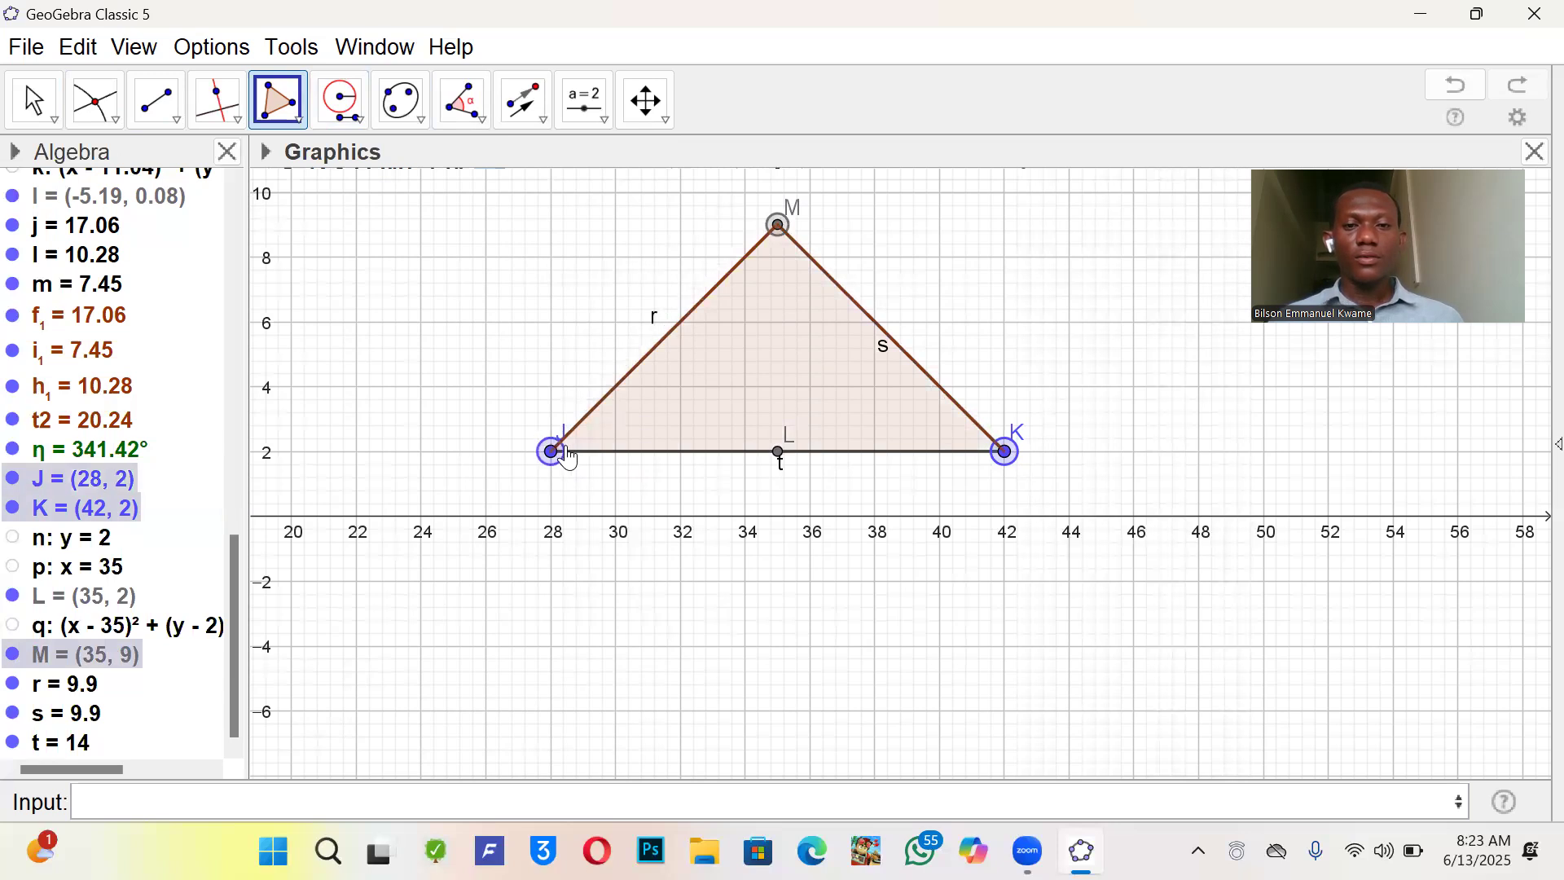
click(1006, 453)
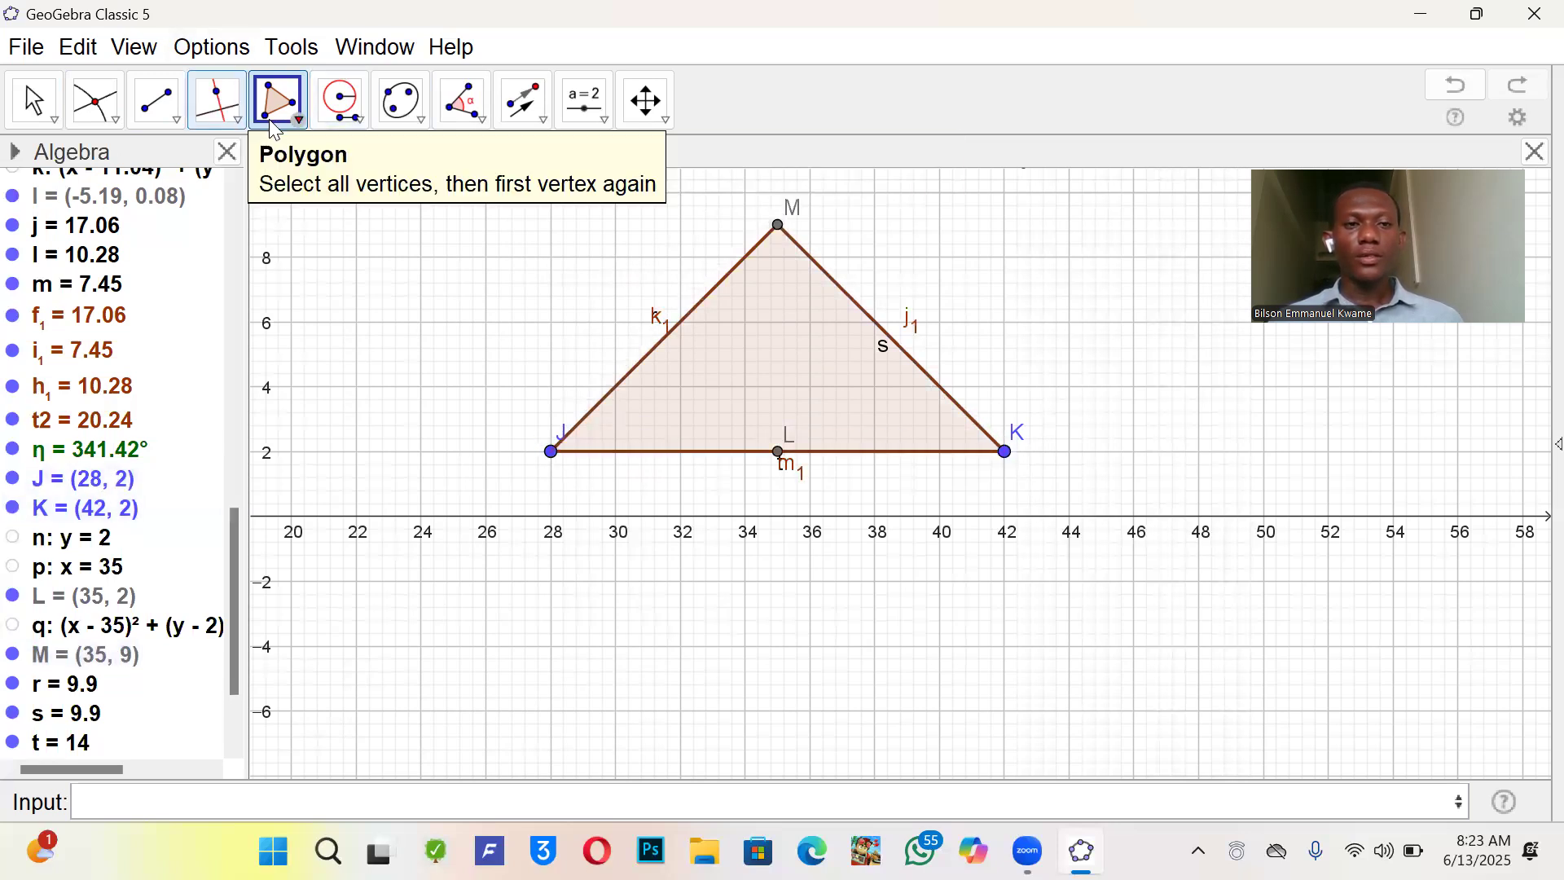
- Measure the angle at K in the new triangle, using points M, K and J in that order
click(462, 100)
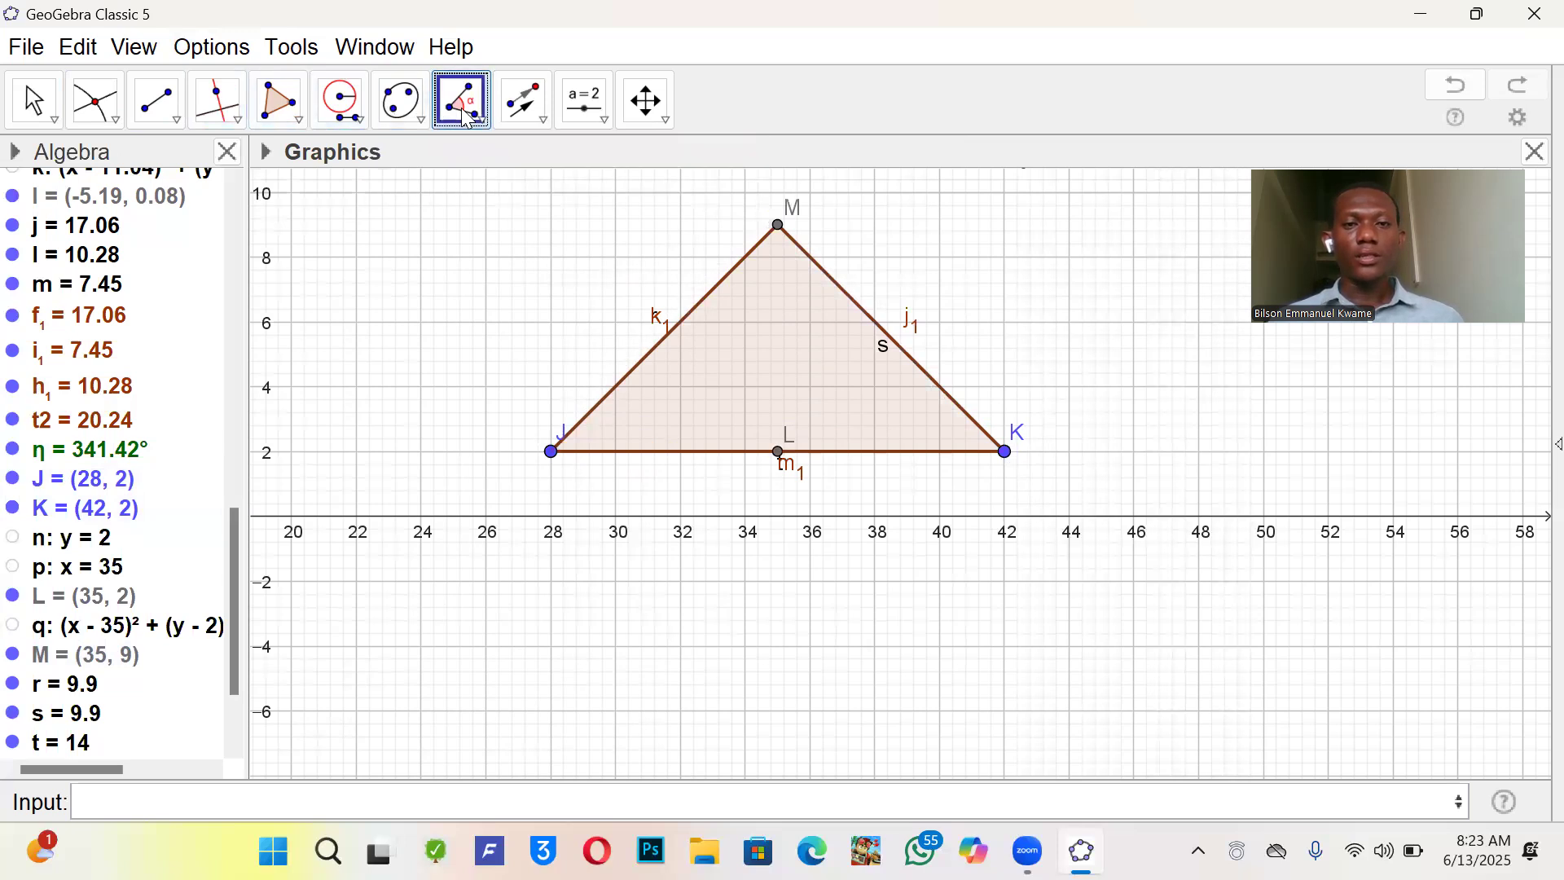
click(778, 228)
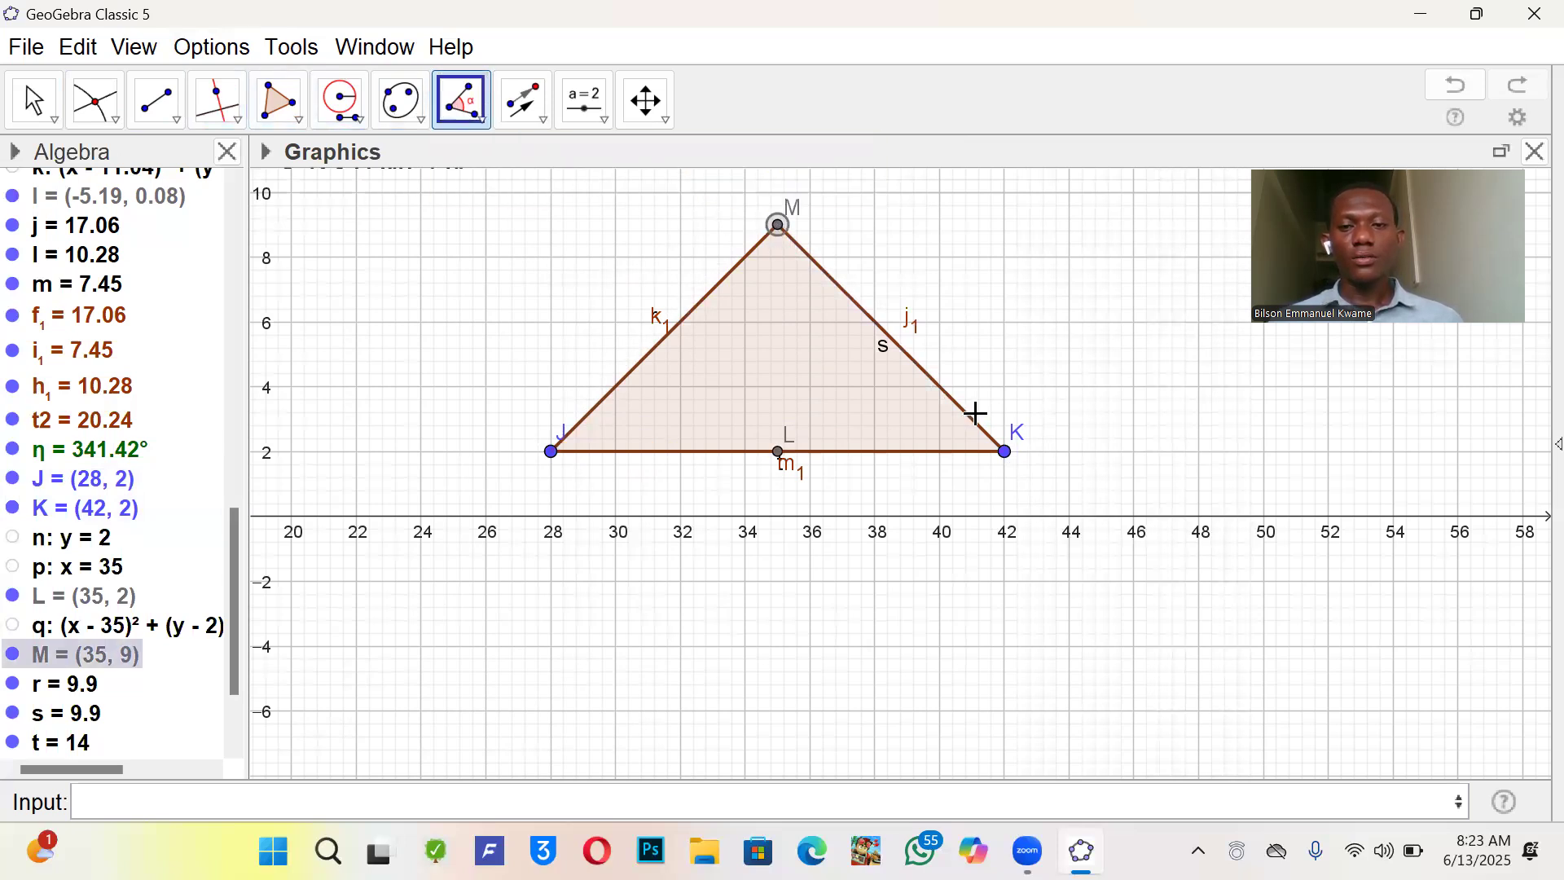
click(1007, 453)
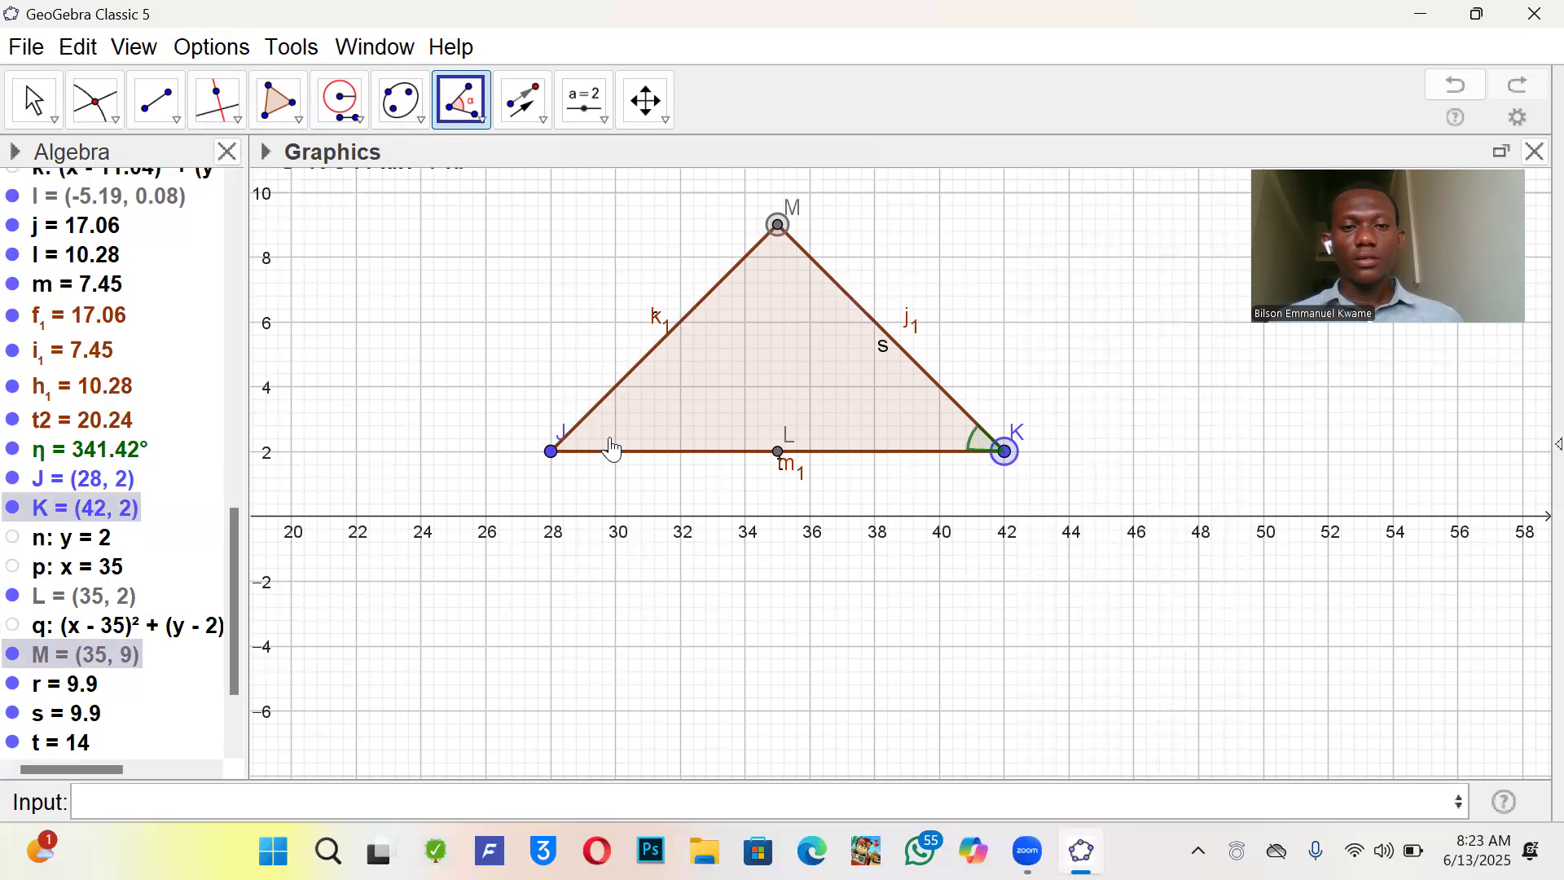
click(551, 453)
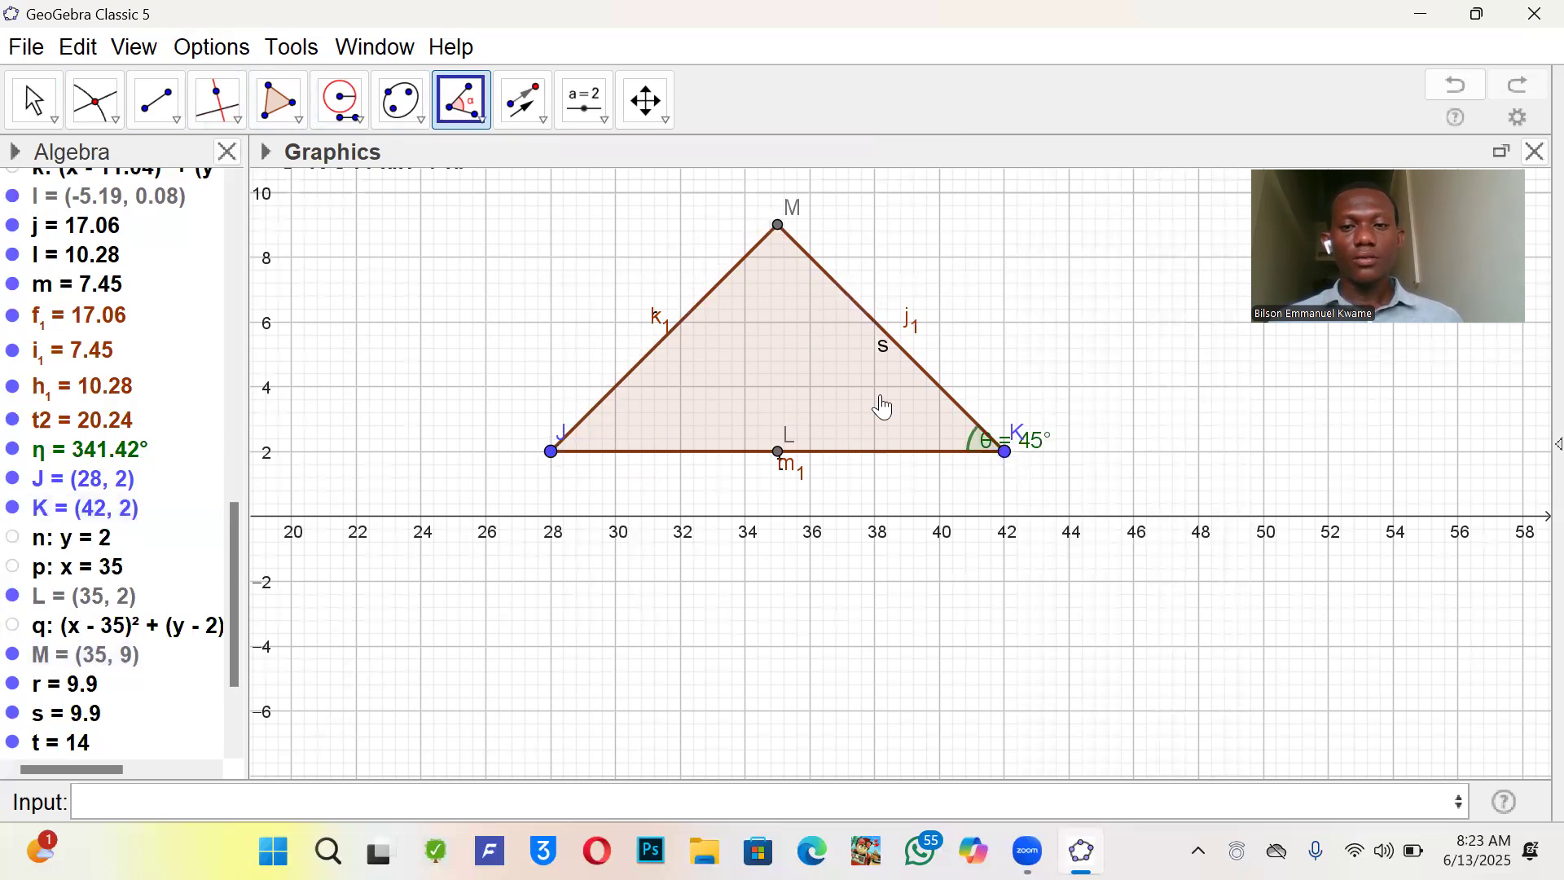
click(1009, 452)
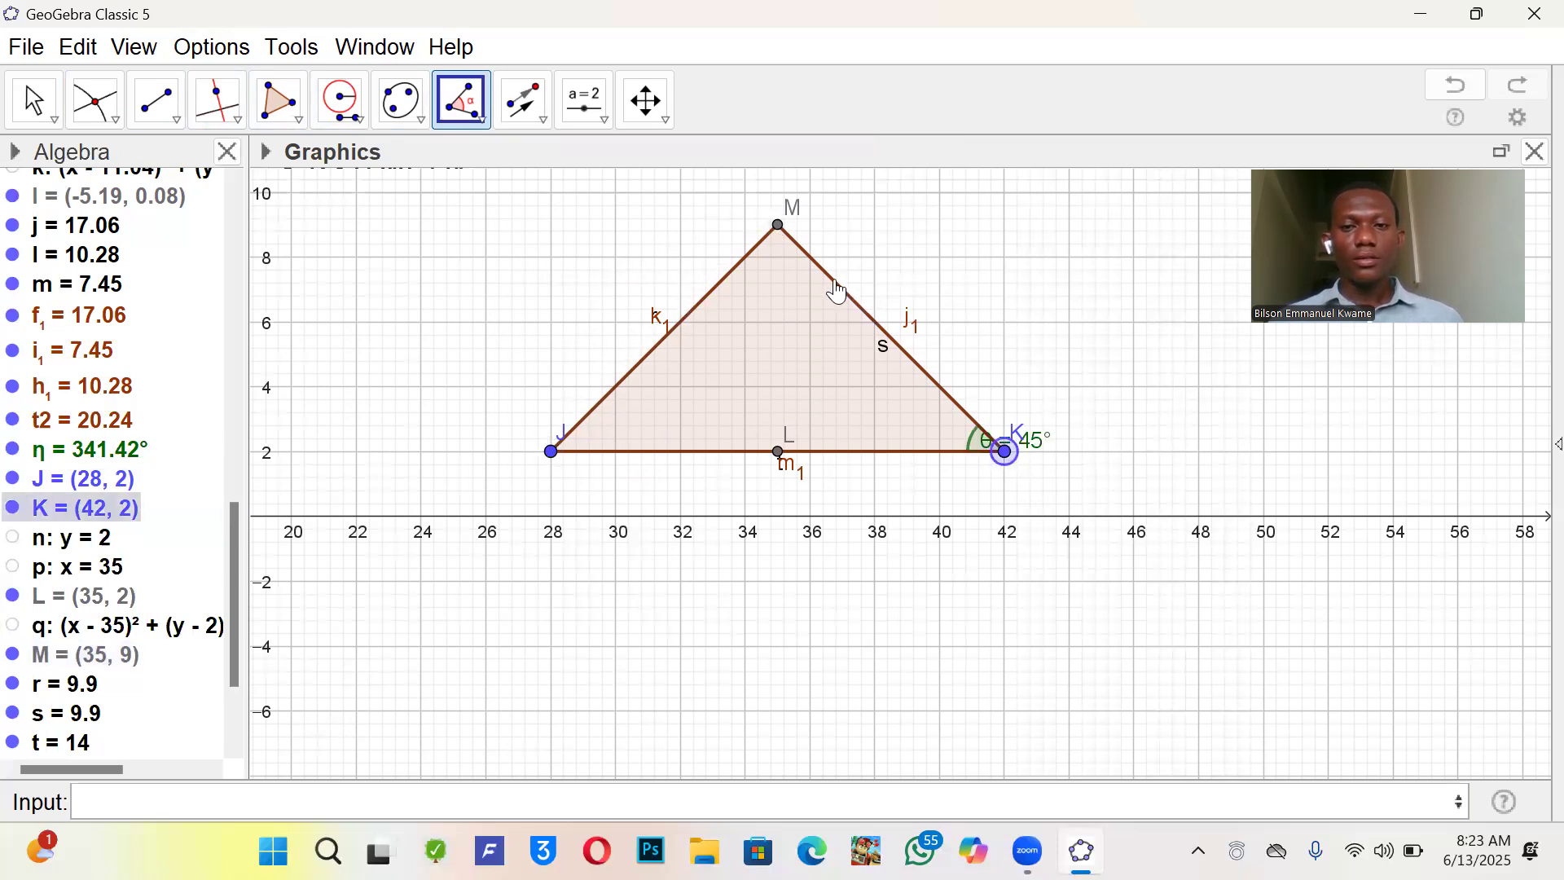
click(778, 228)
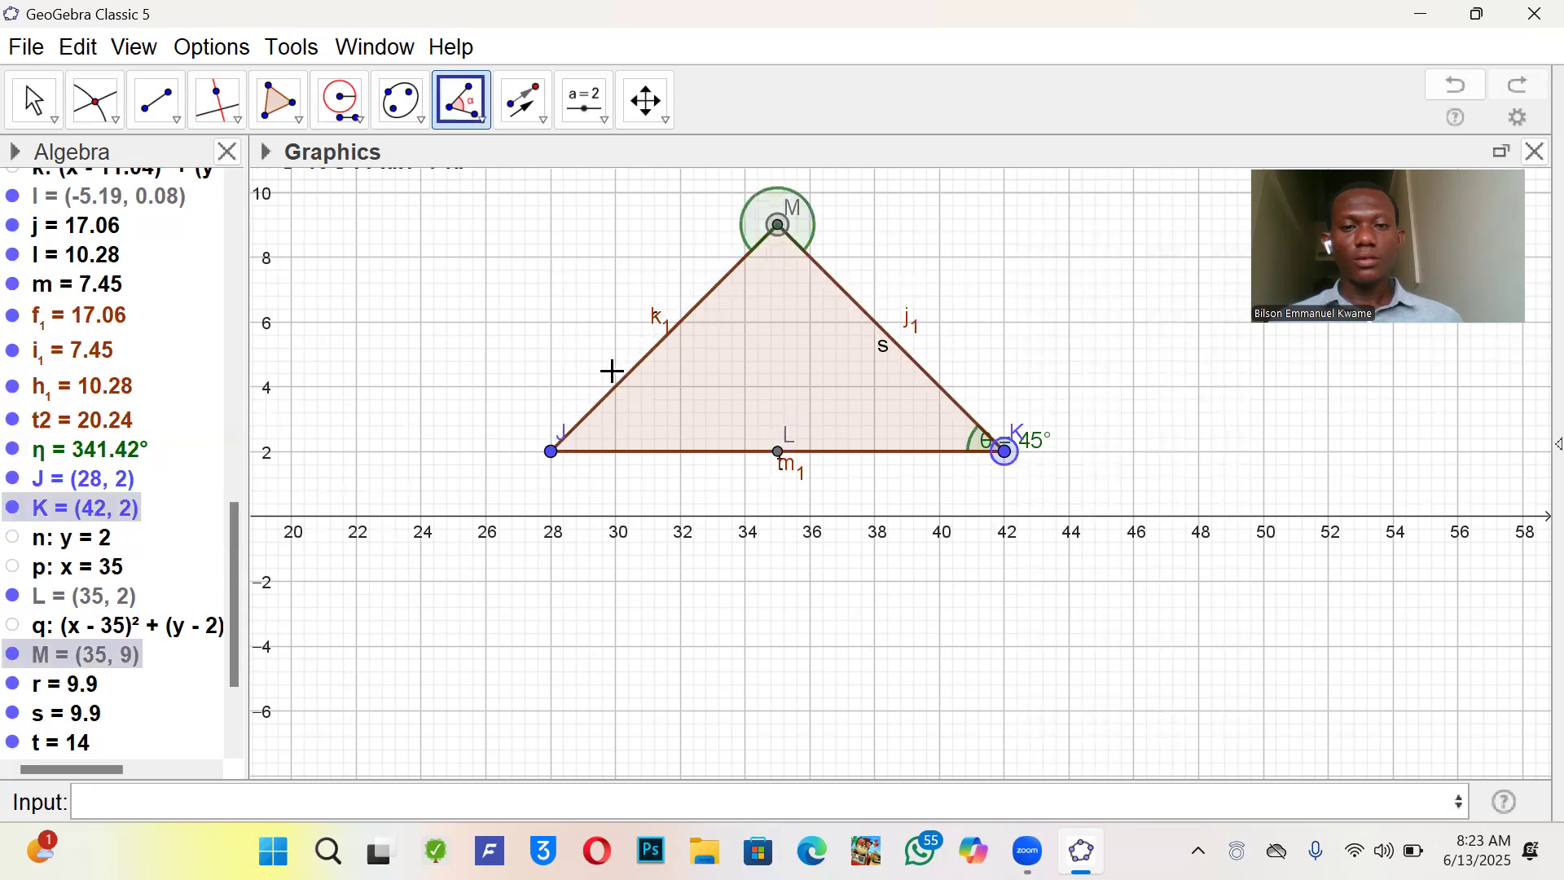
click(778, 228)
key(ctrl+z)
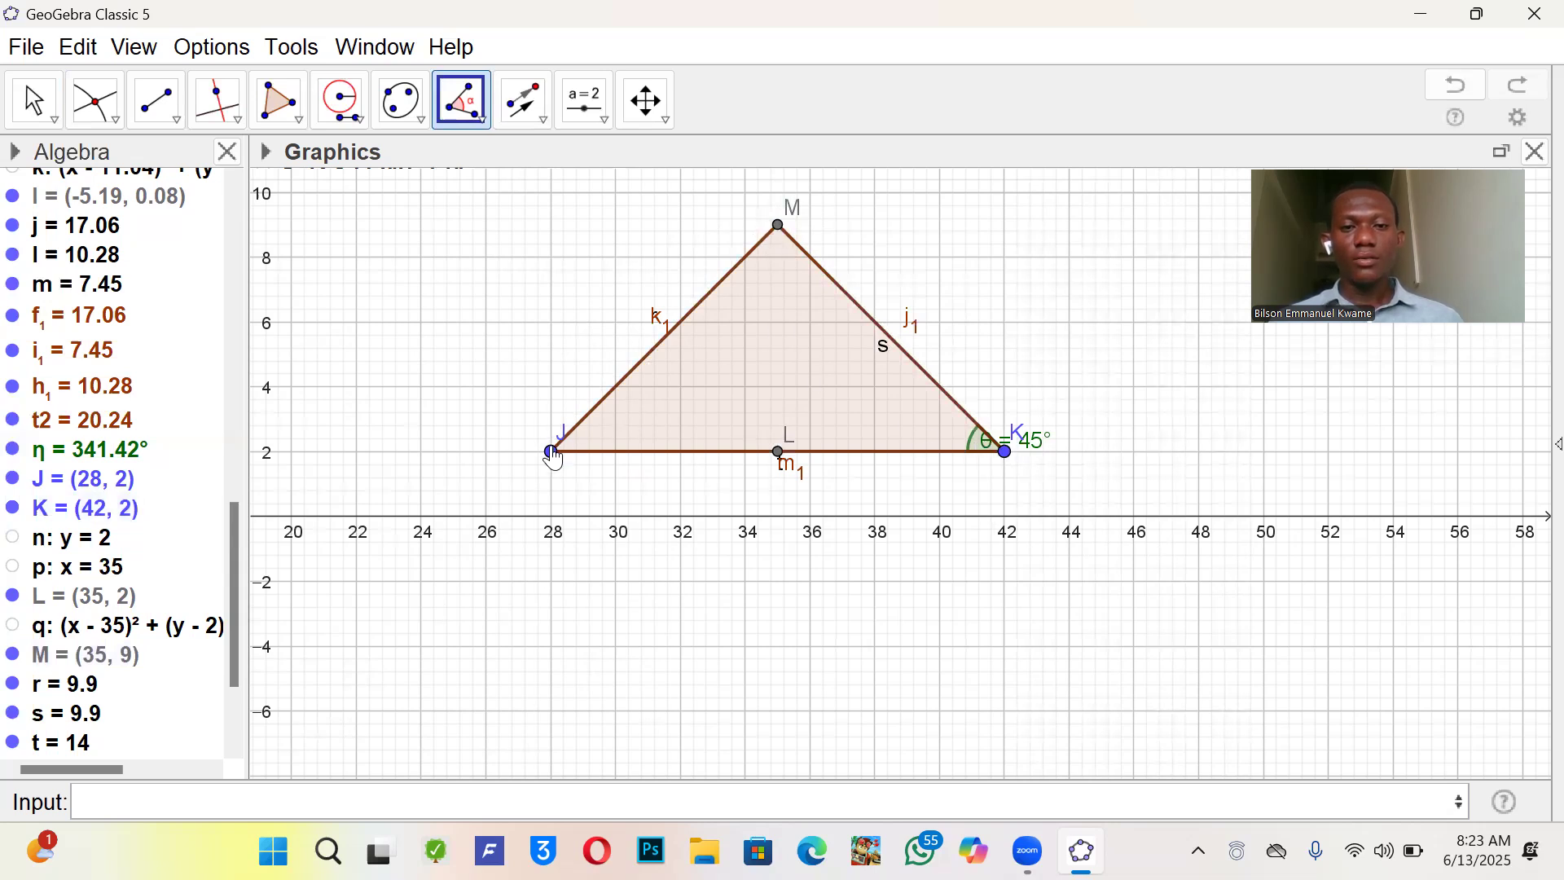
- Measure the angle at M using points J, M and K, and the angle at J using points K, J and M
click(552, 453)
click(778, 226)
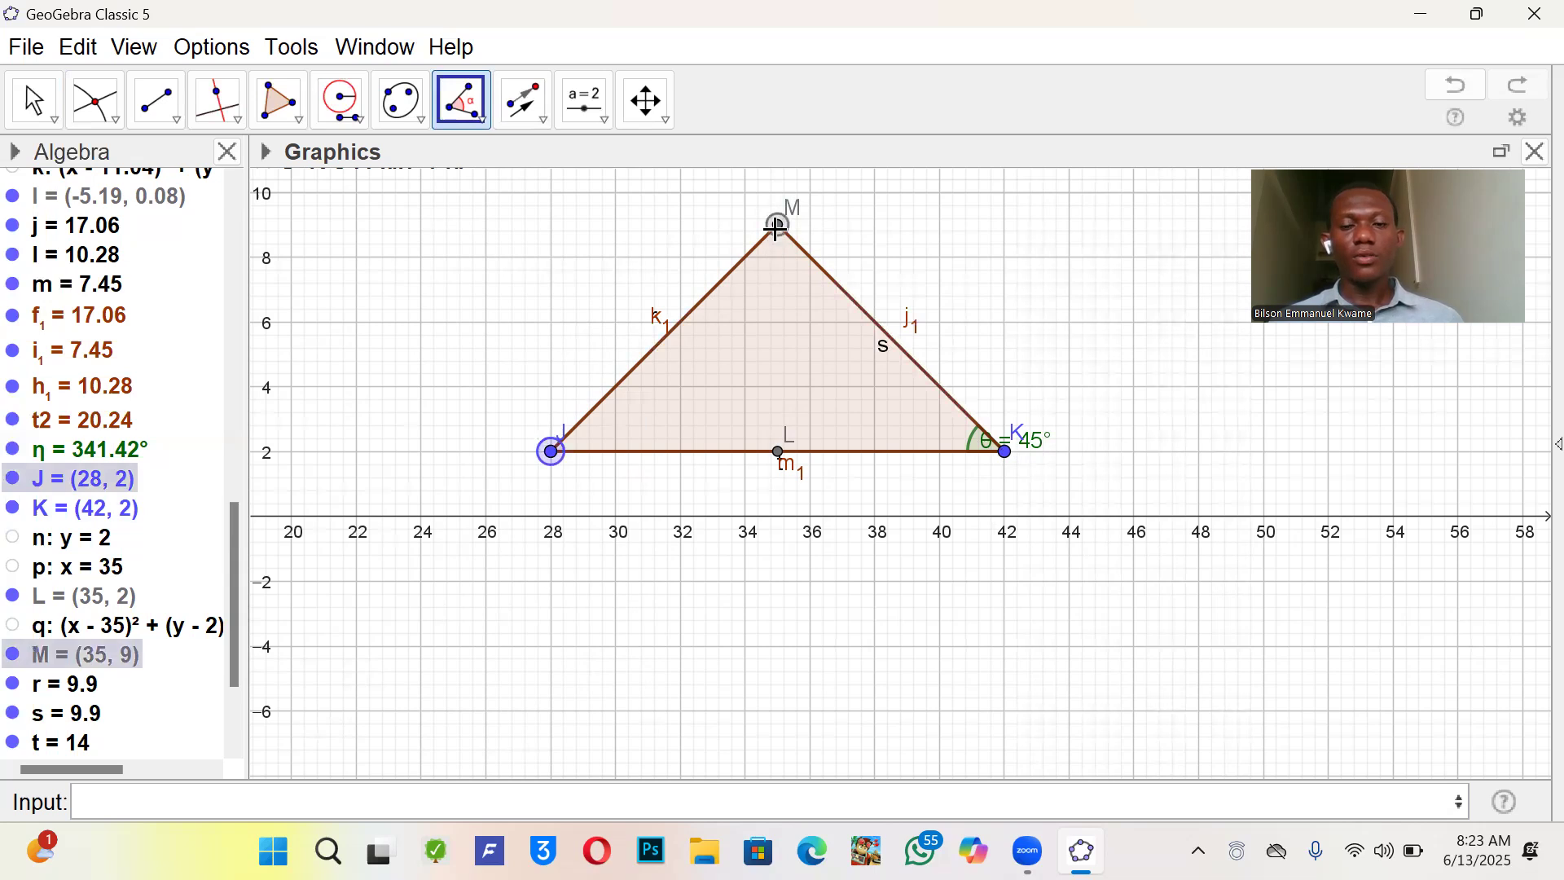
click(1005, 453)
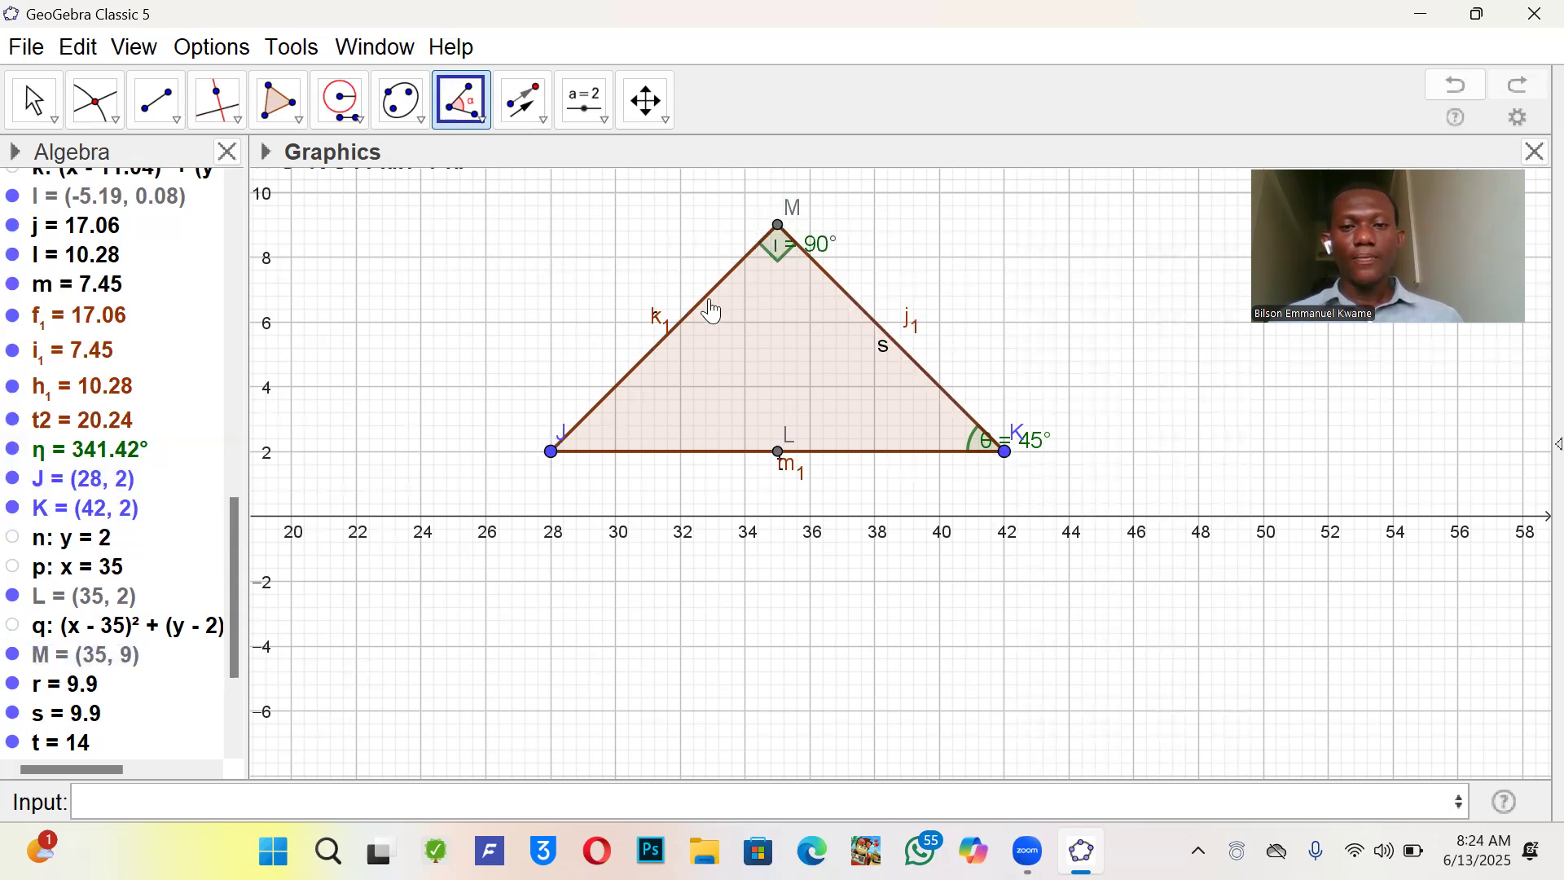
click(1006, 453)
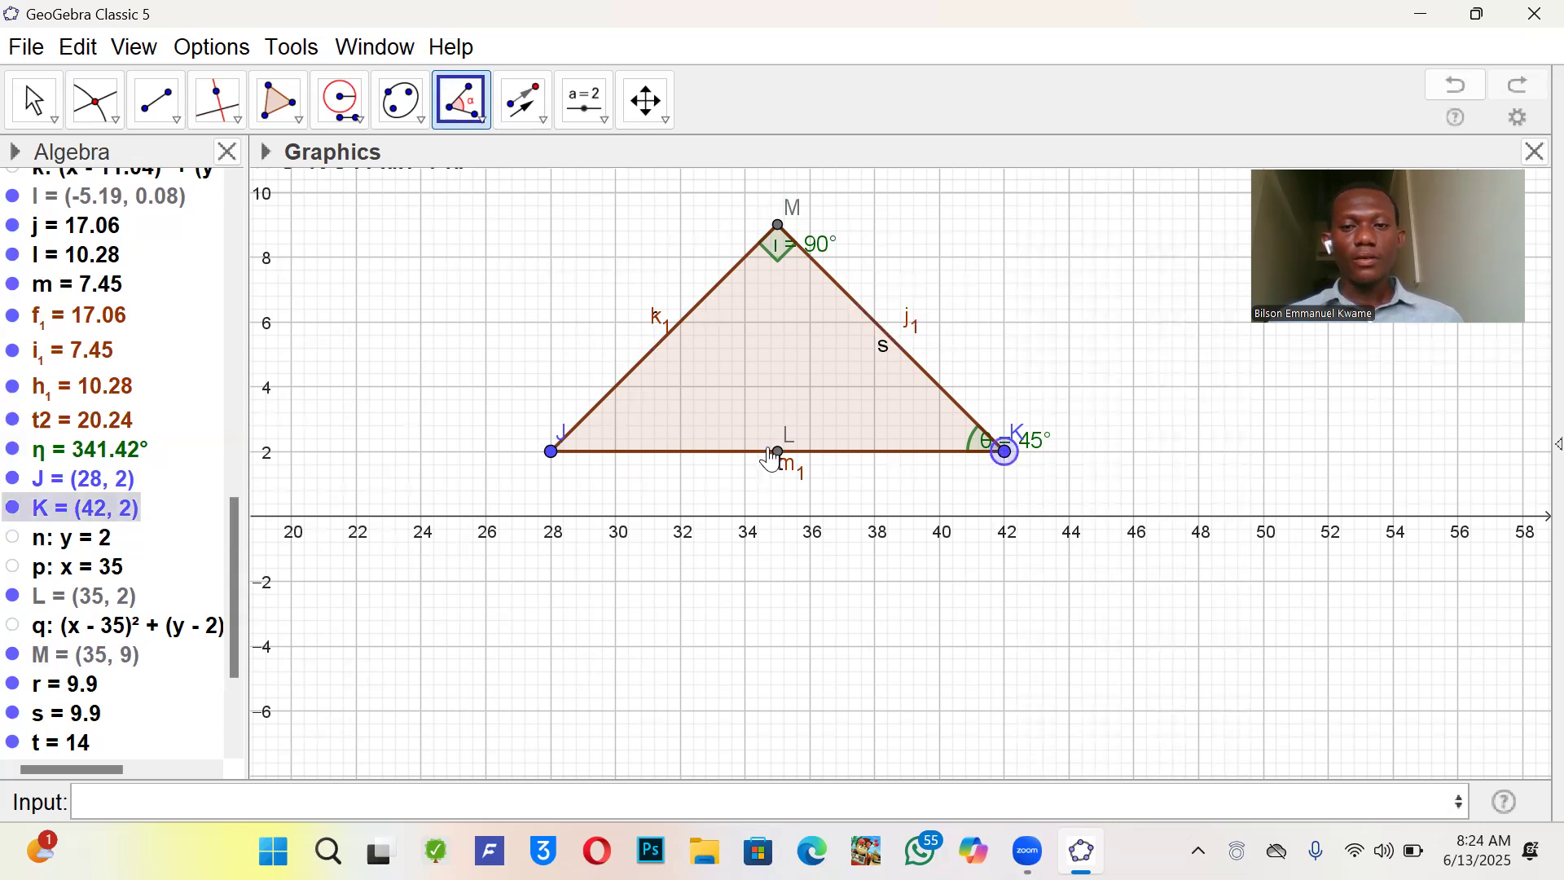
click(553, 451)
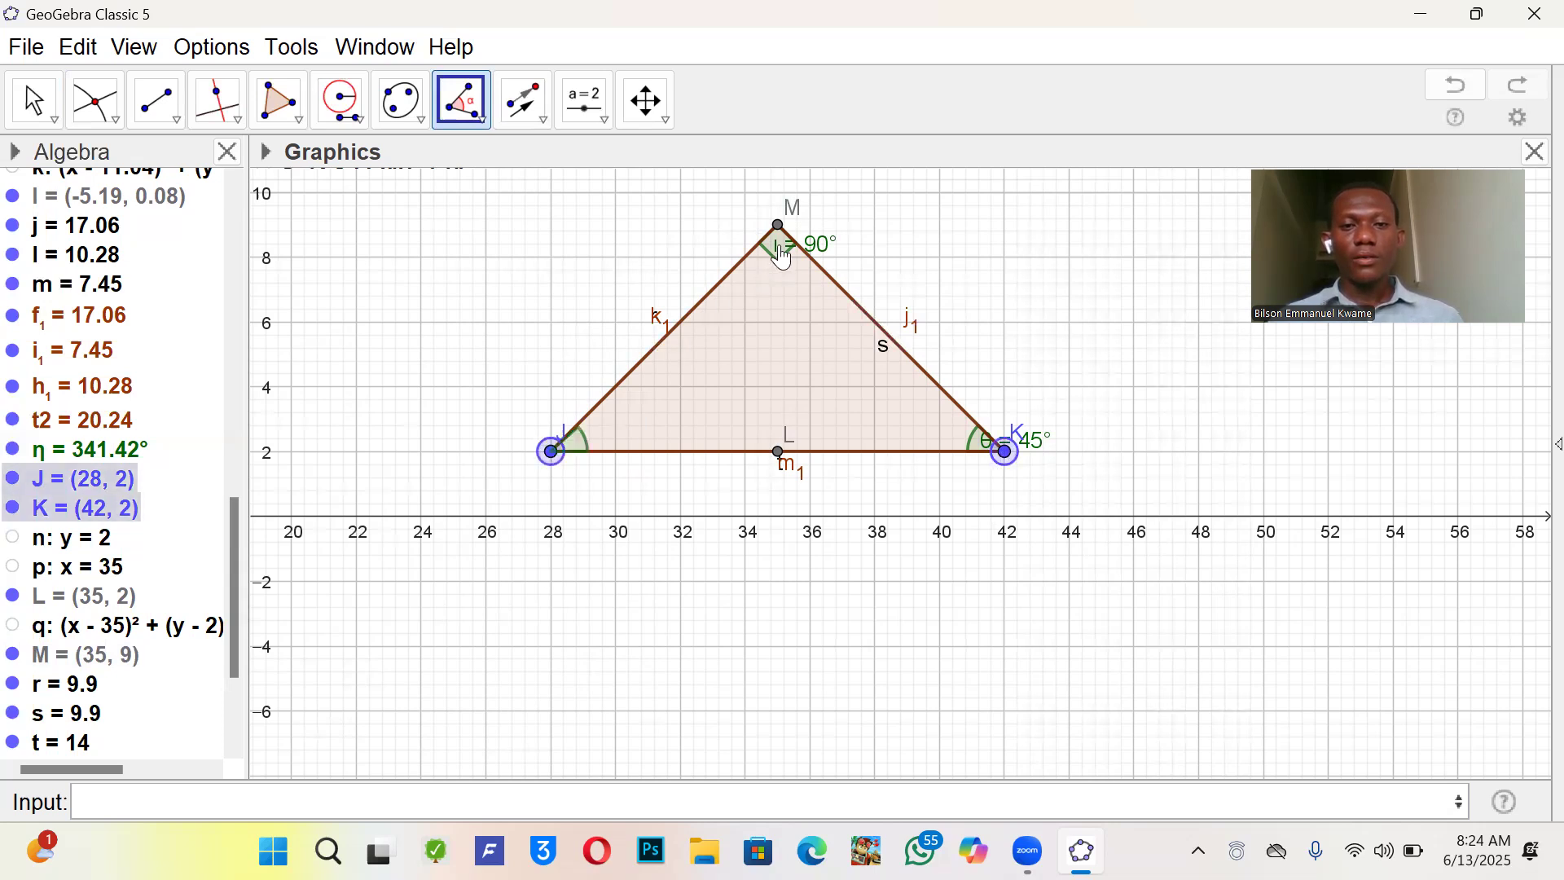
click(779, 229)
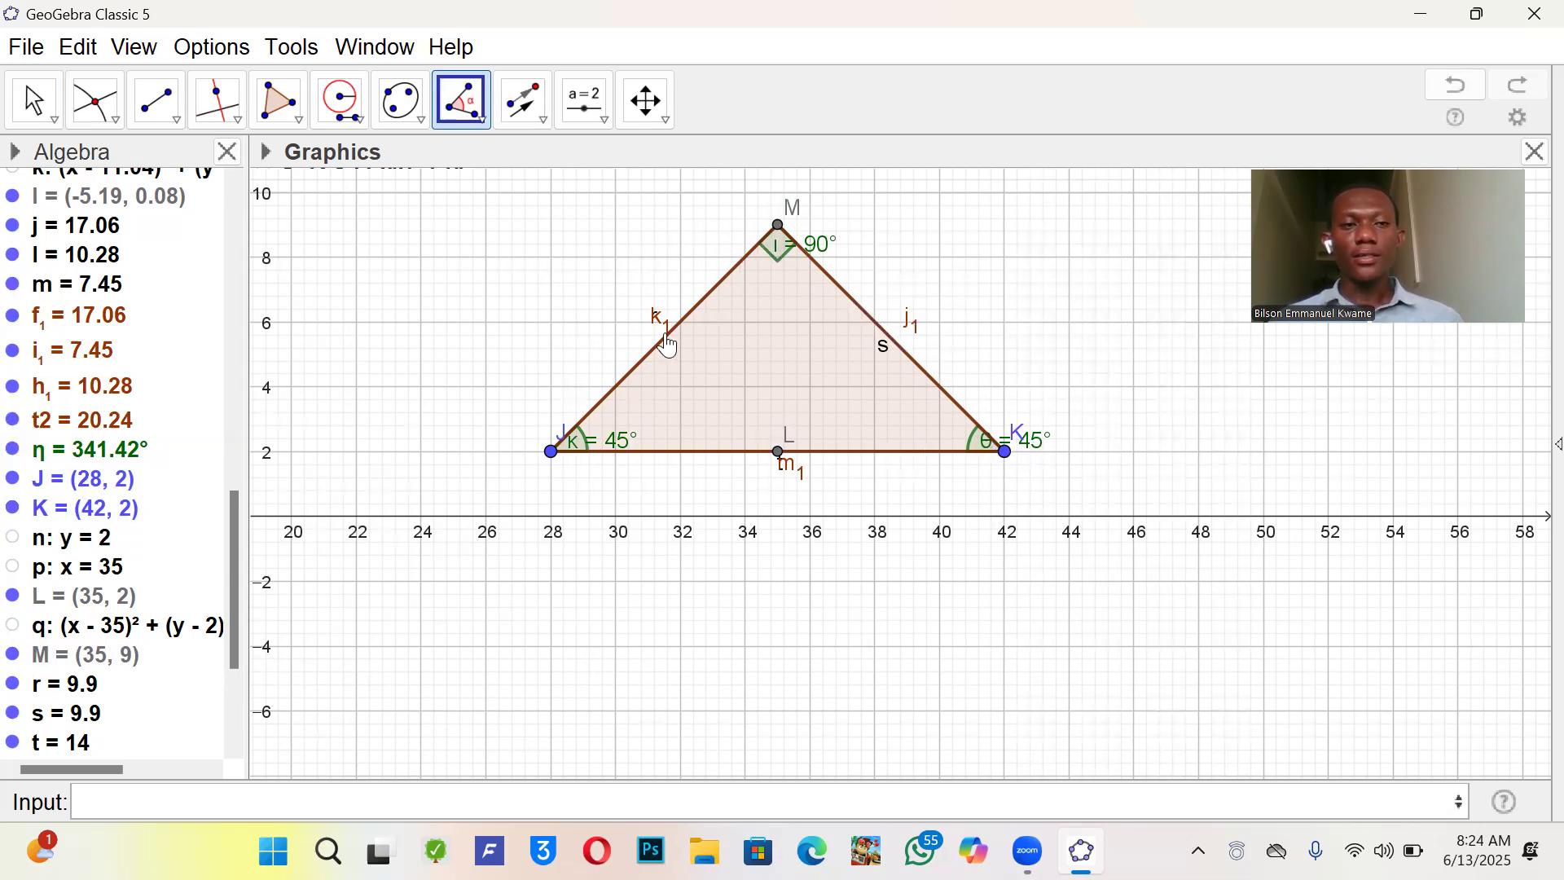
- Set the label of segment MJ to show Name & Value
click(35, 99)
click(658, 345)
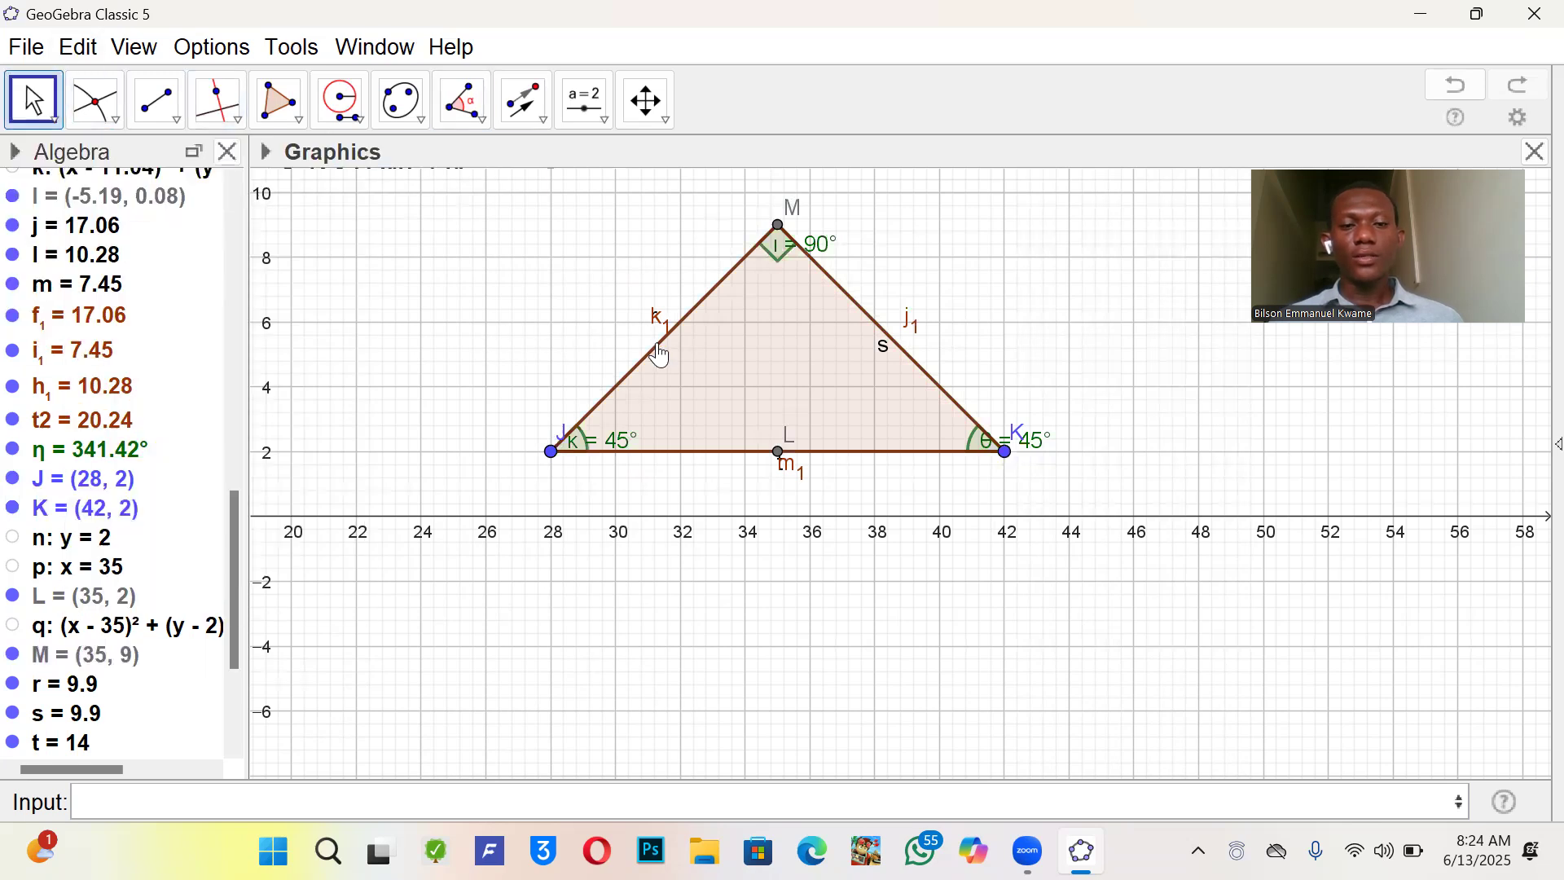
right_click(658, 346)
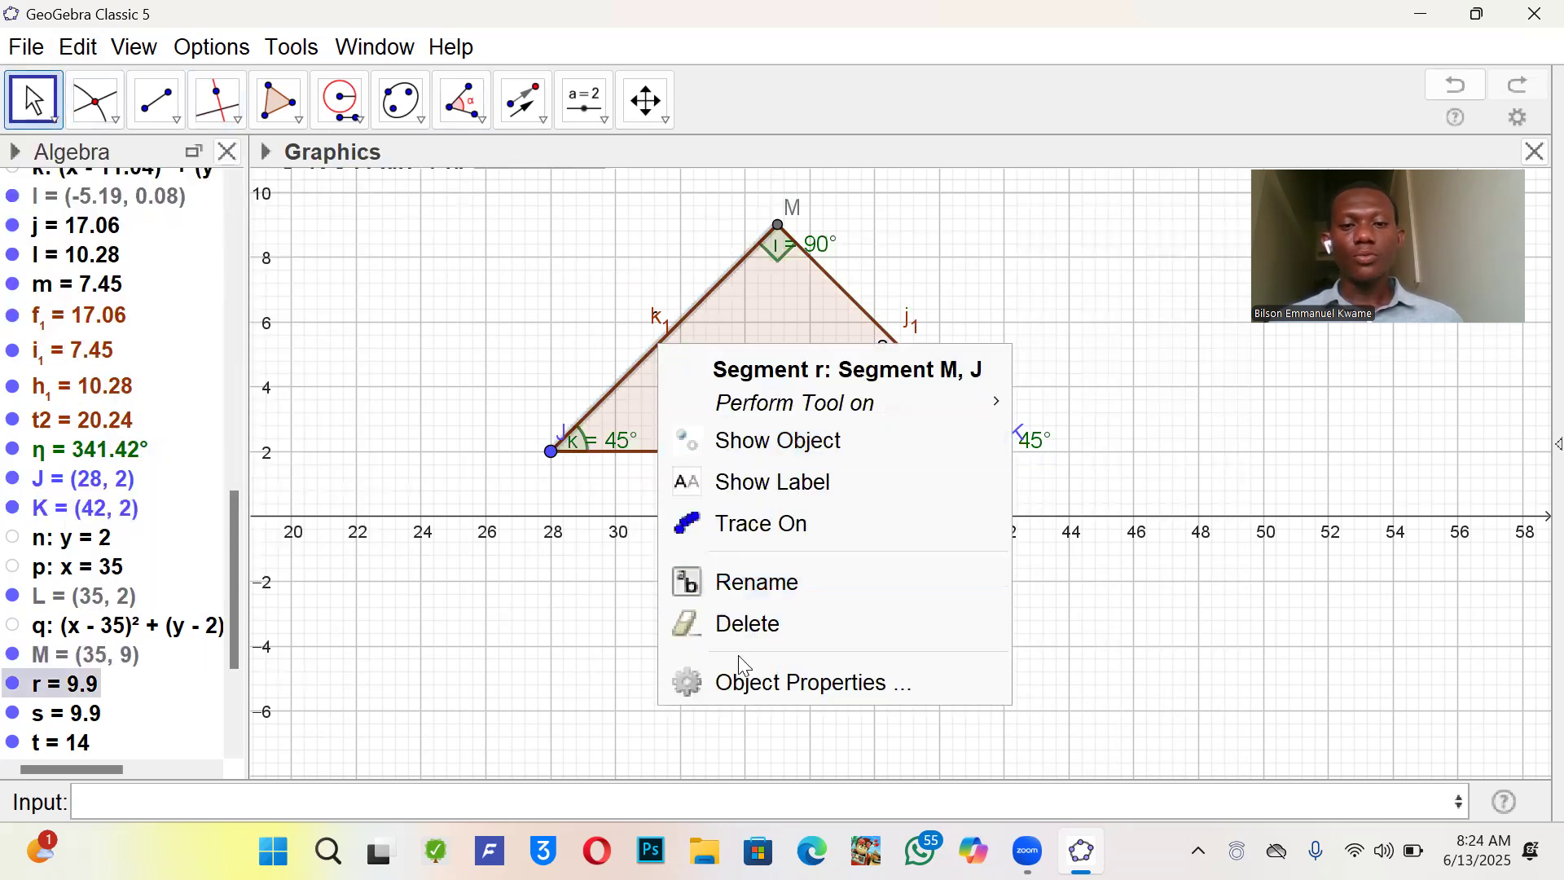
click(753, 683)
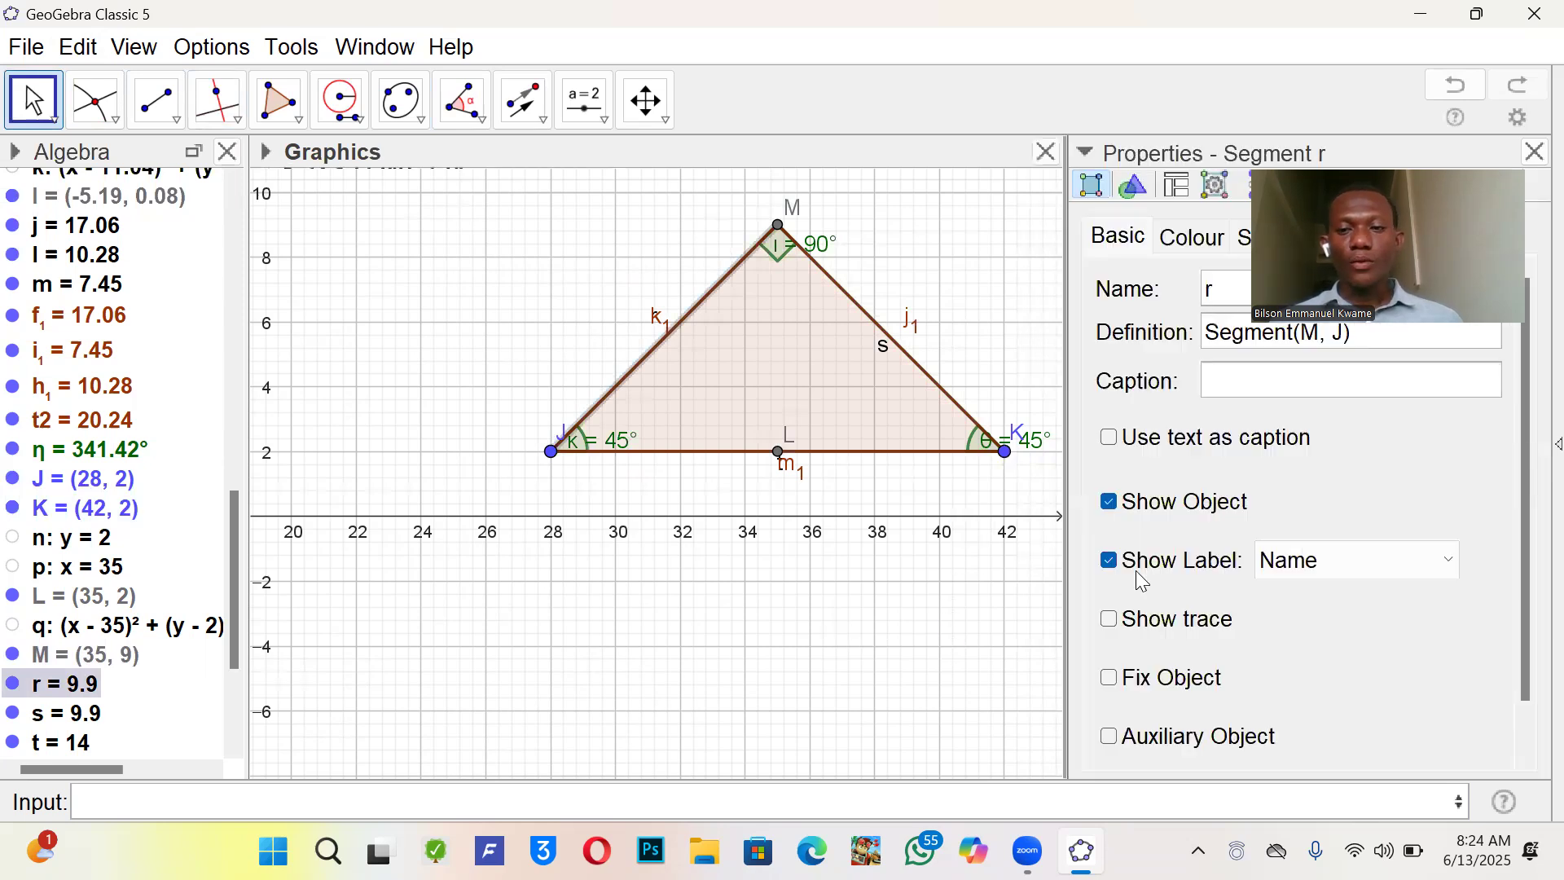
click(1296, 559)
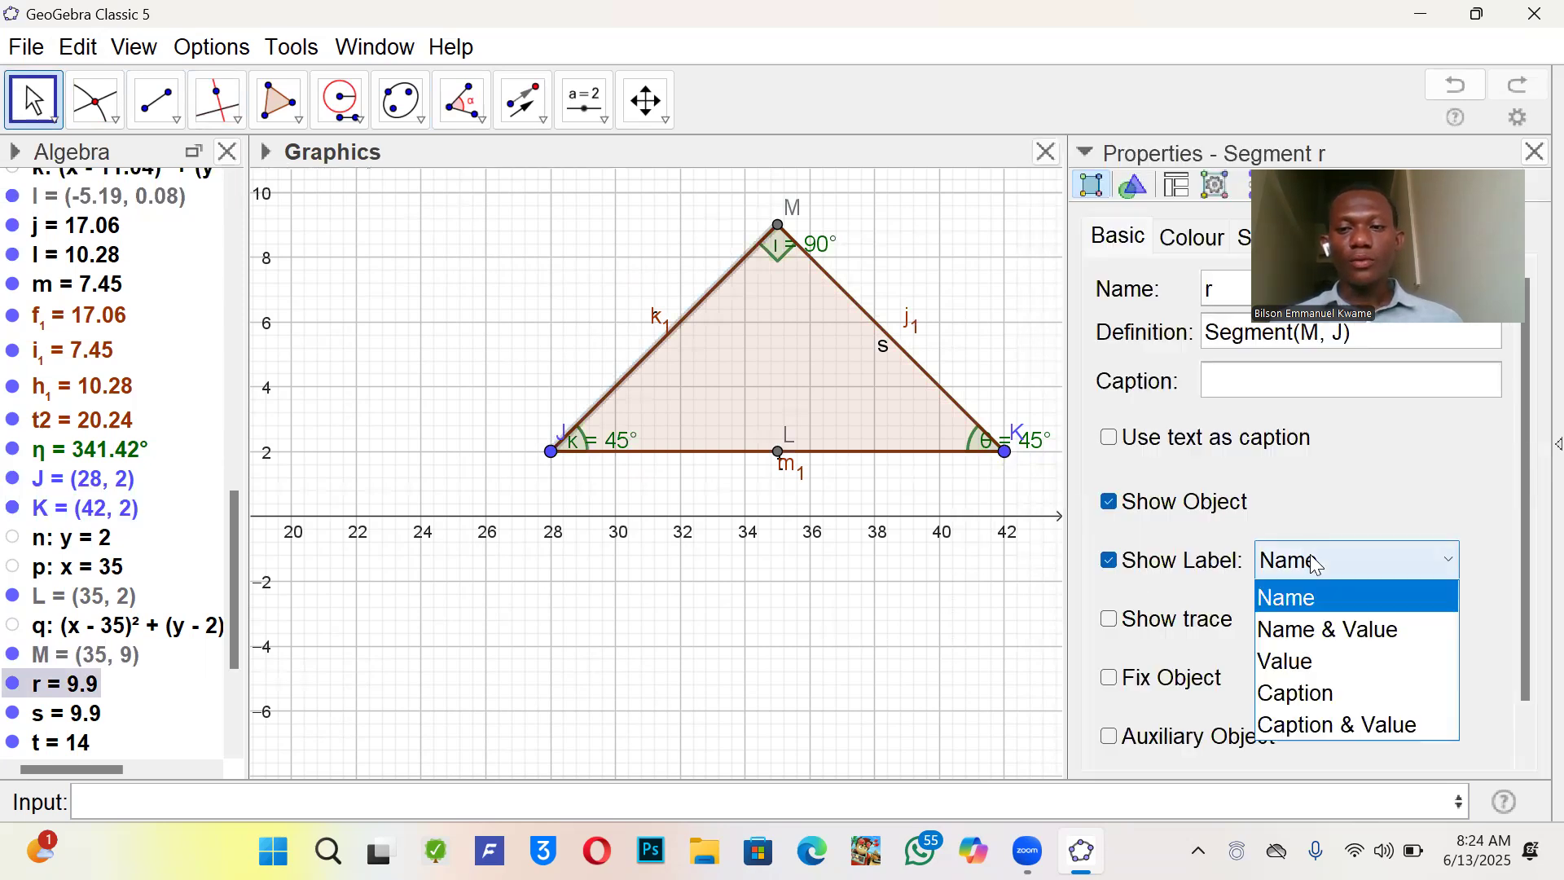
click(1315, 637)
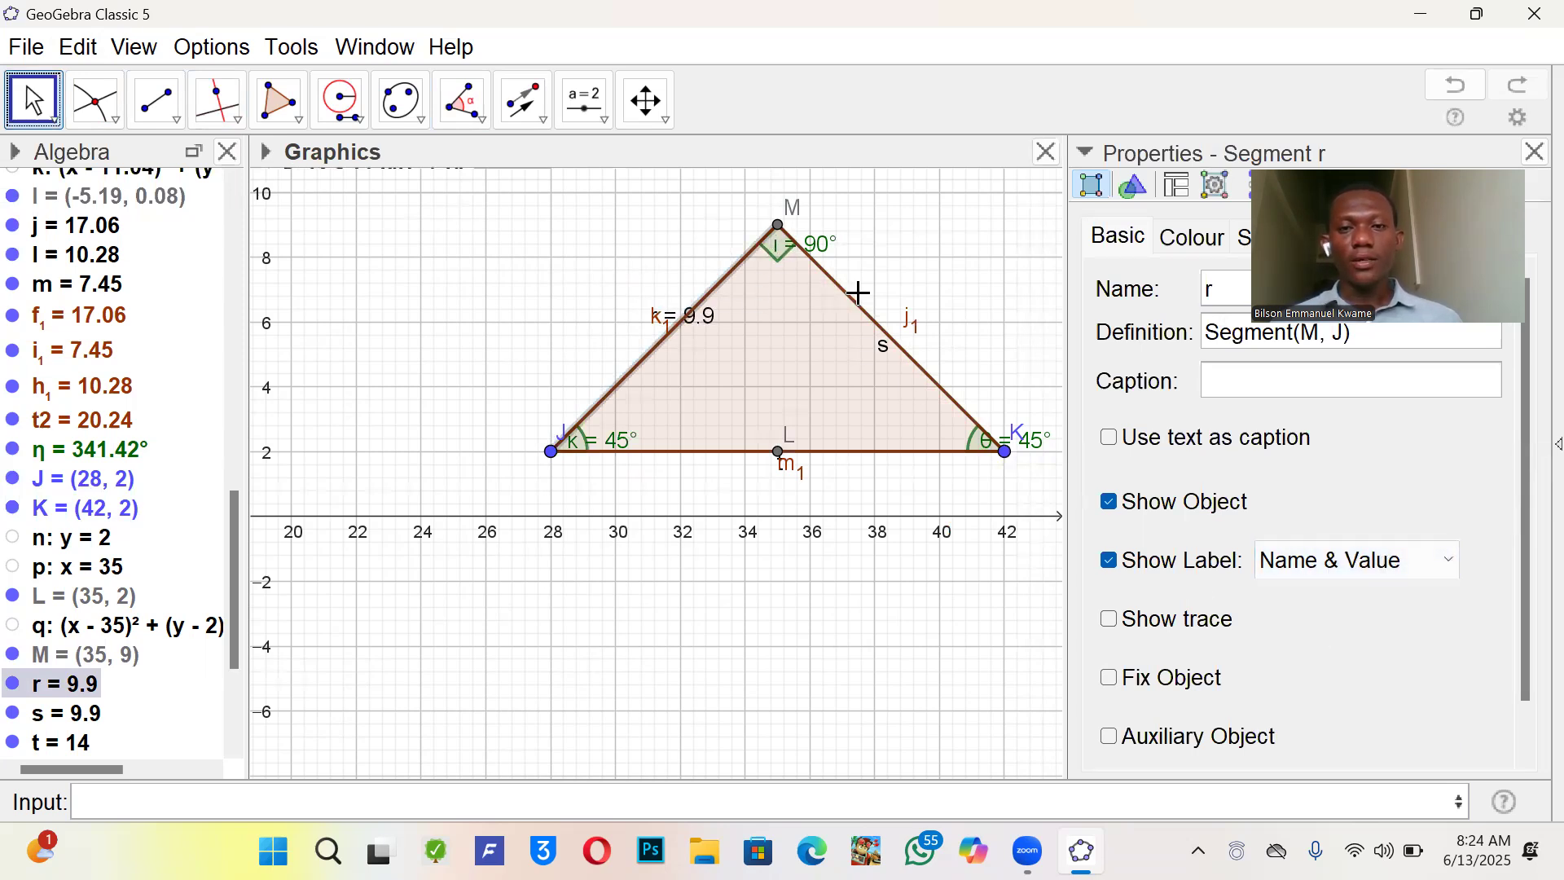
- Set the label of segment MK to show Name & Value, and close the object properties
ctrl+click(859, 318)
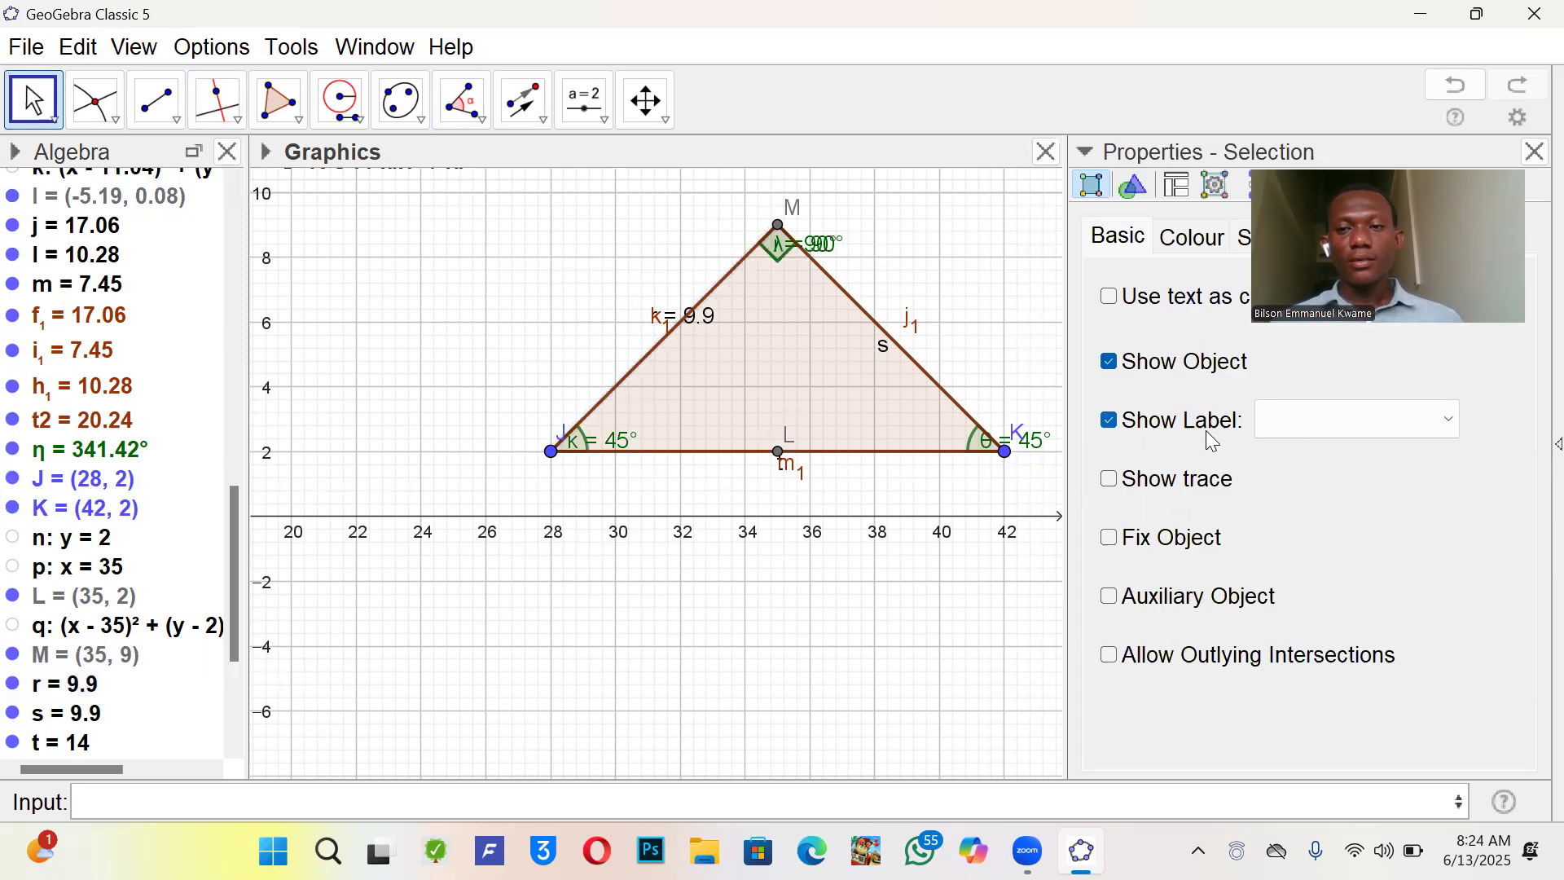
click(1292, 420)
click(1322, 490)
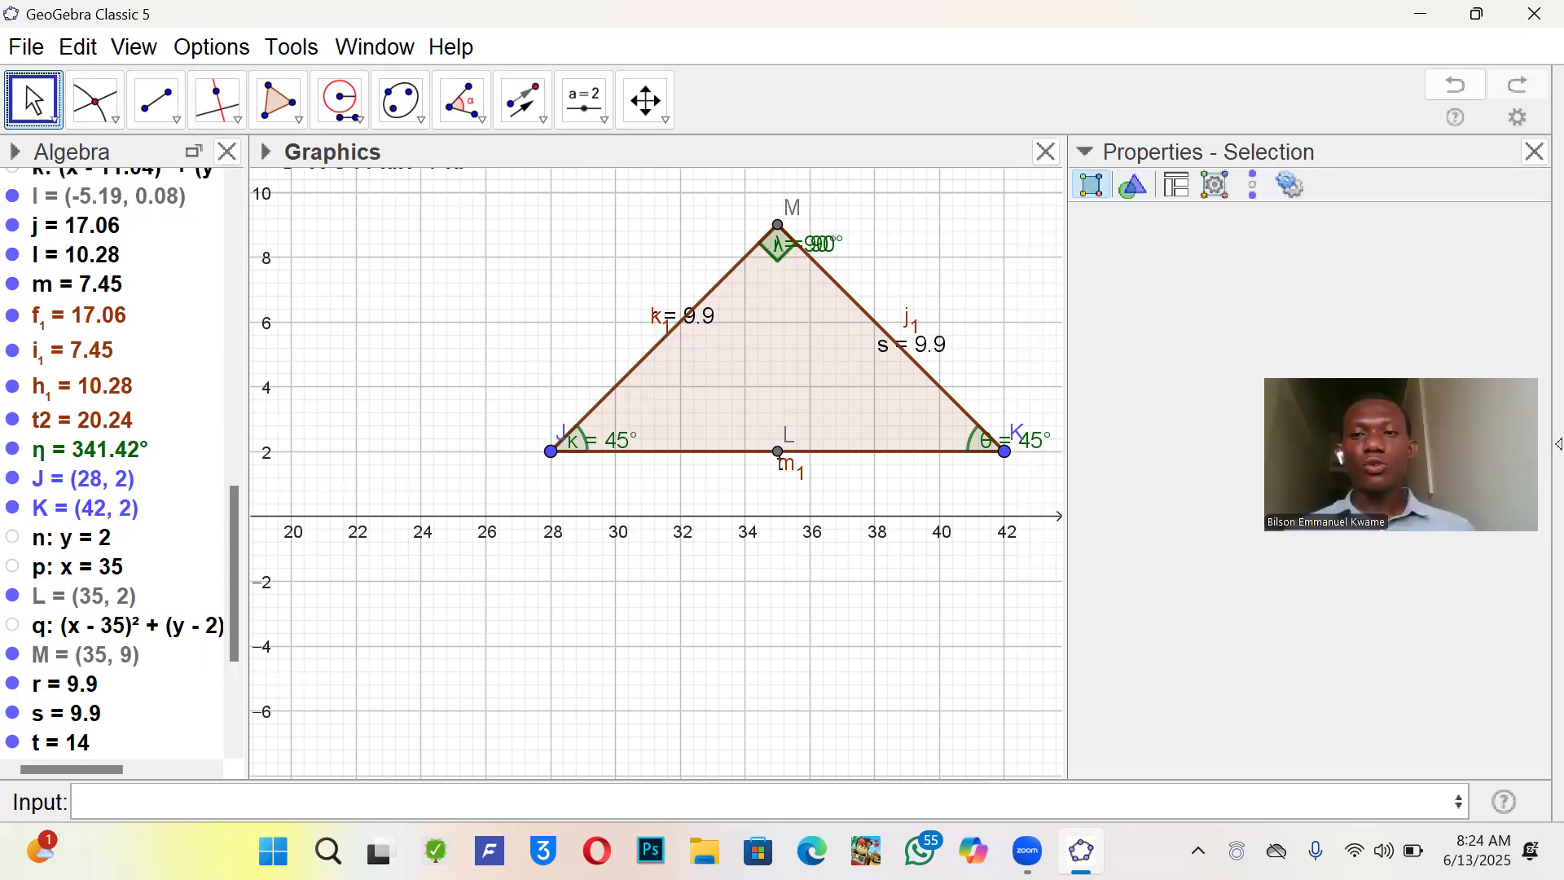
click(1535, 151)
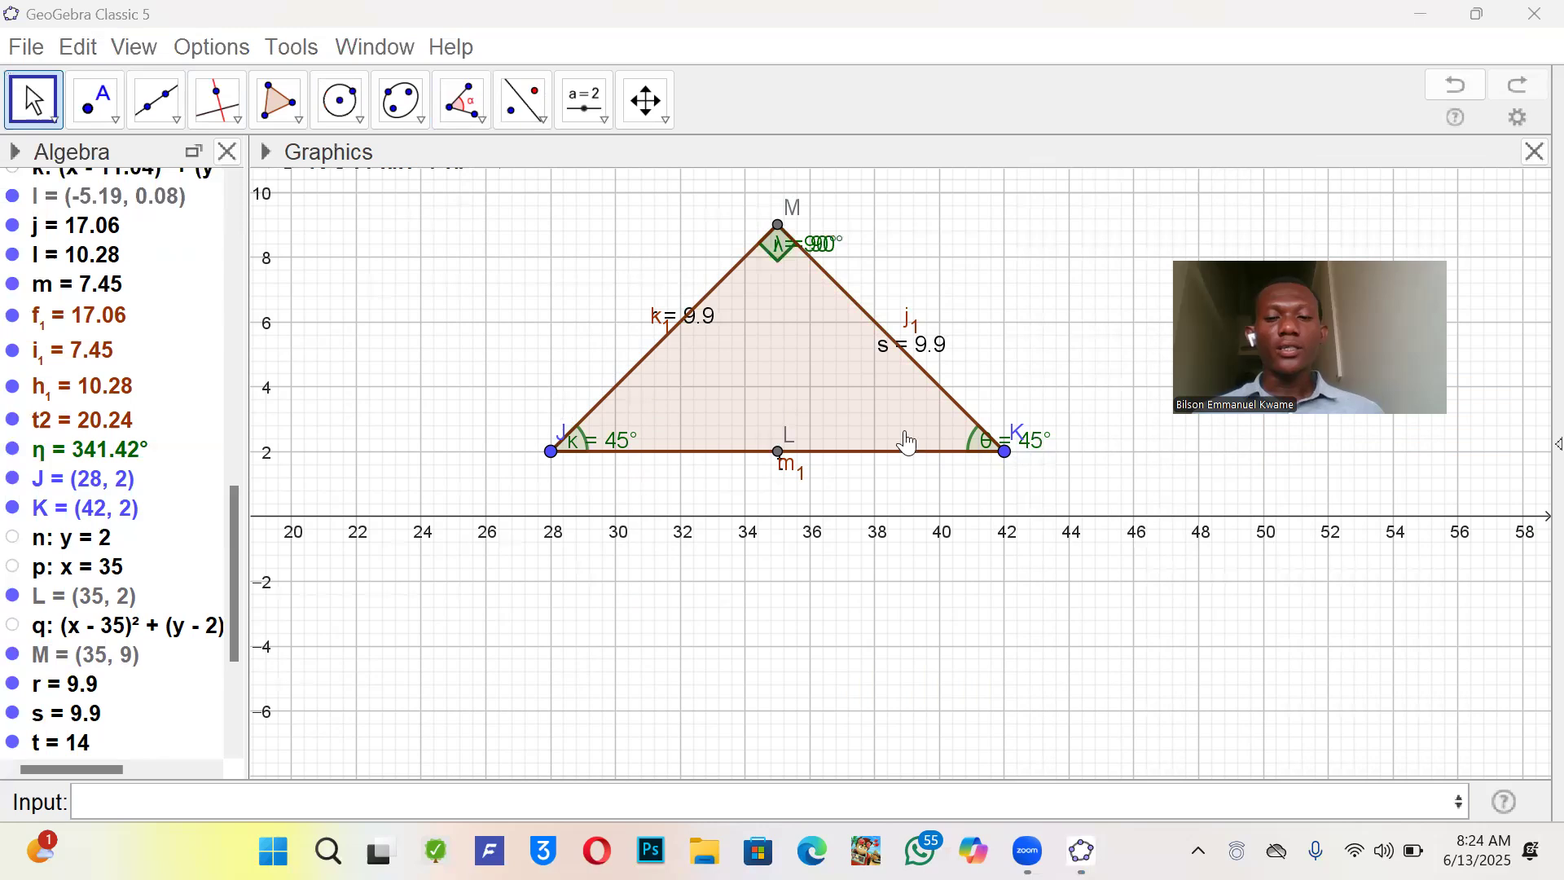
- Move triangle JKM so K is at about (28.88, 6.15), and draw a circle centred at about (34.45, 2.36) through about (40.48, 2.66)
drag(908, 442, 480, 309)
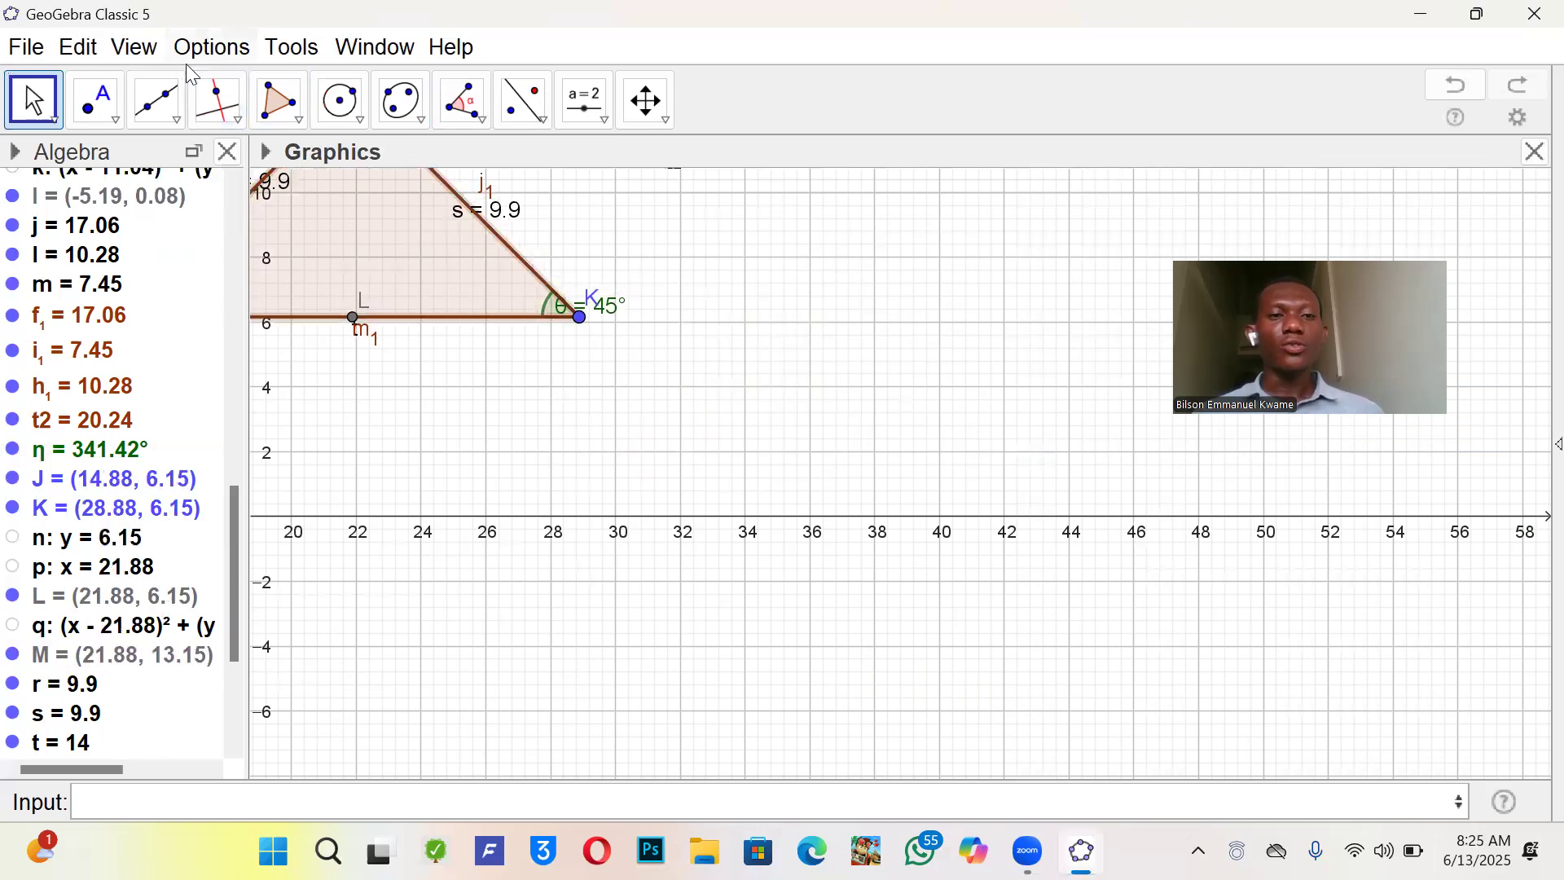
click(345, 106)
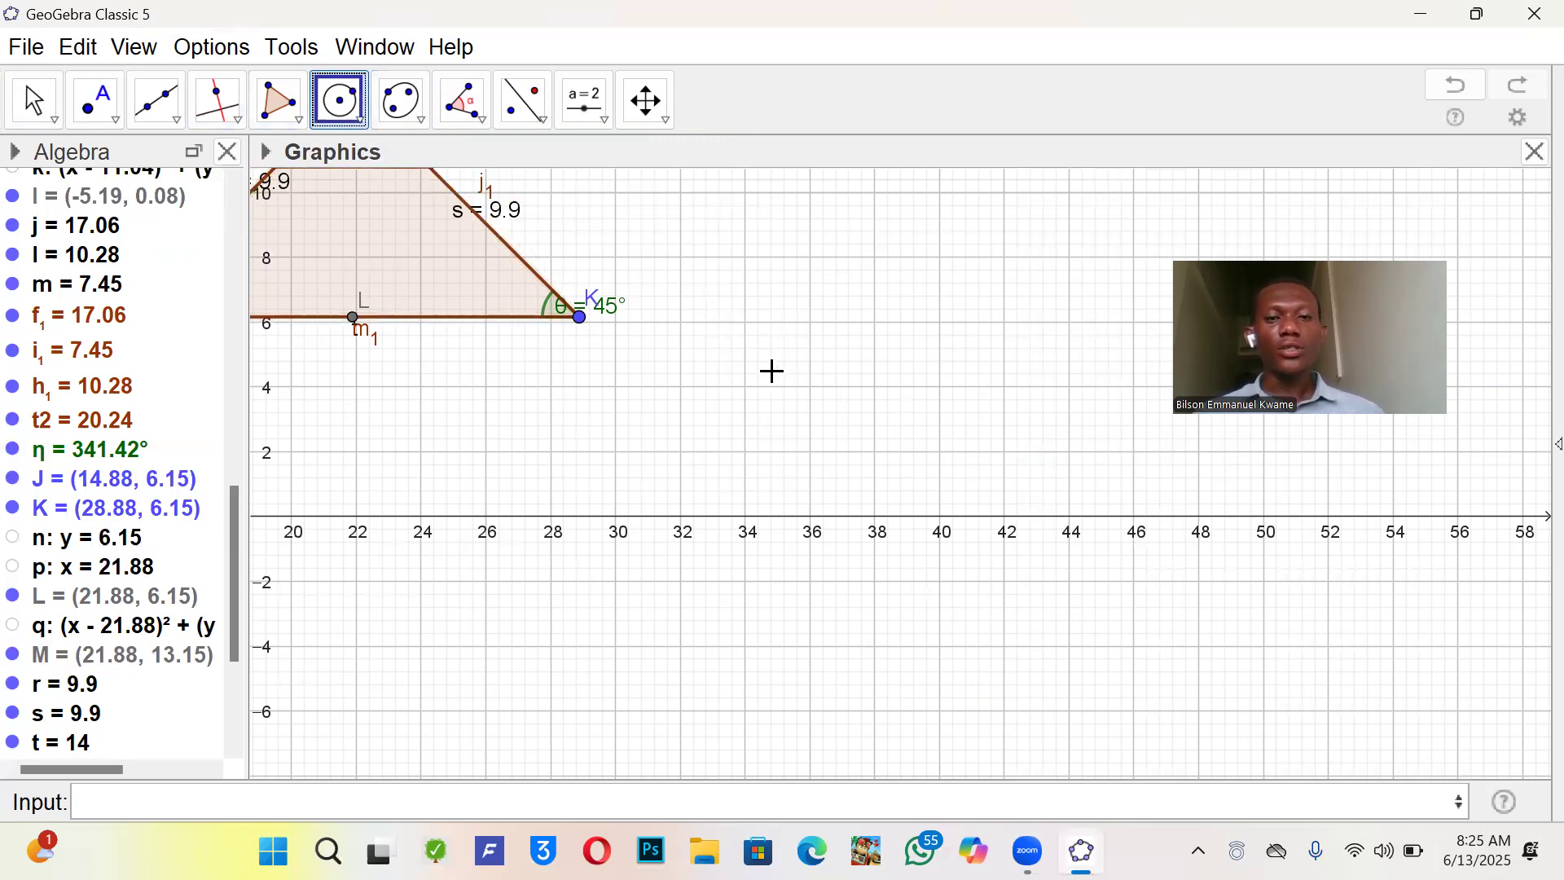
click(759, 440)
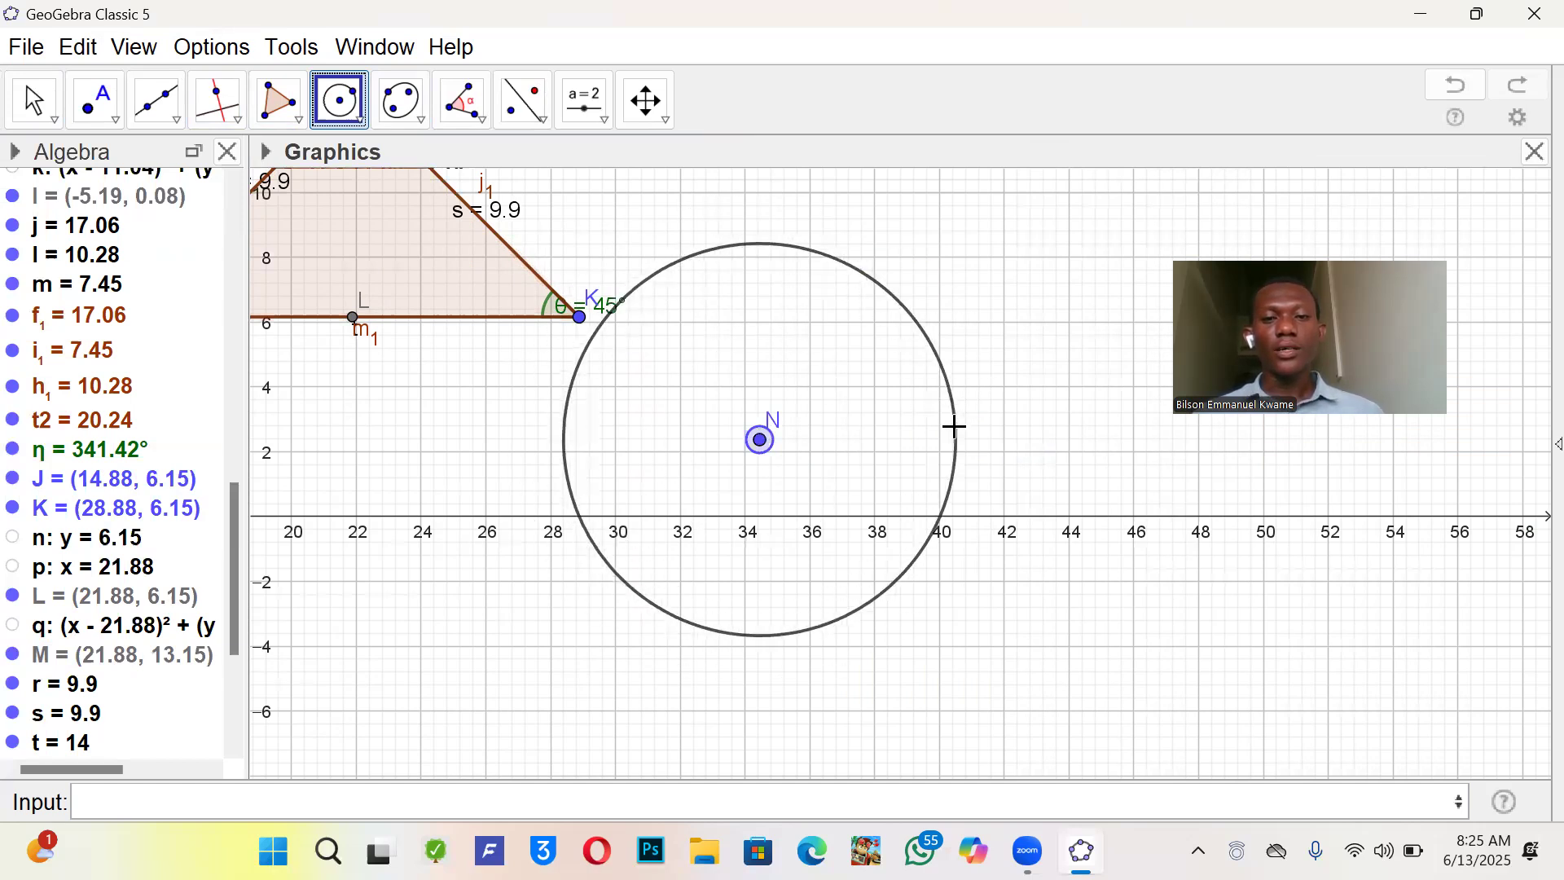
click(956, 429)
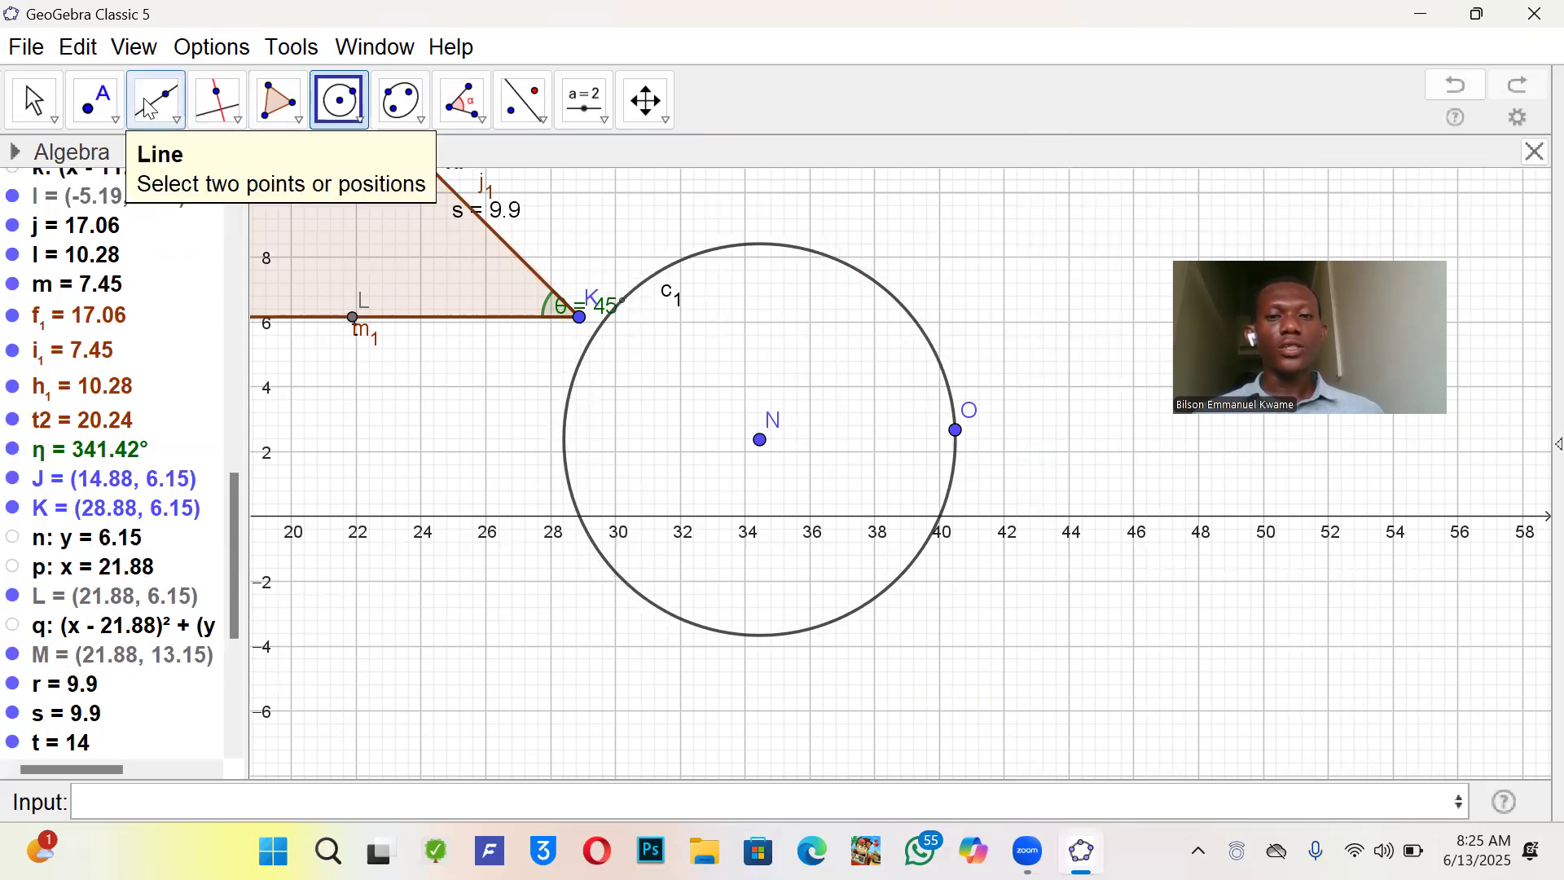
- Draw the radius segment from circle centre N to point O on the circle
click(144, 99)
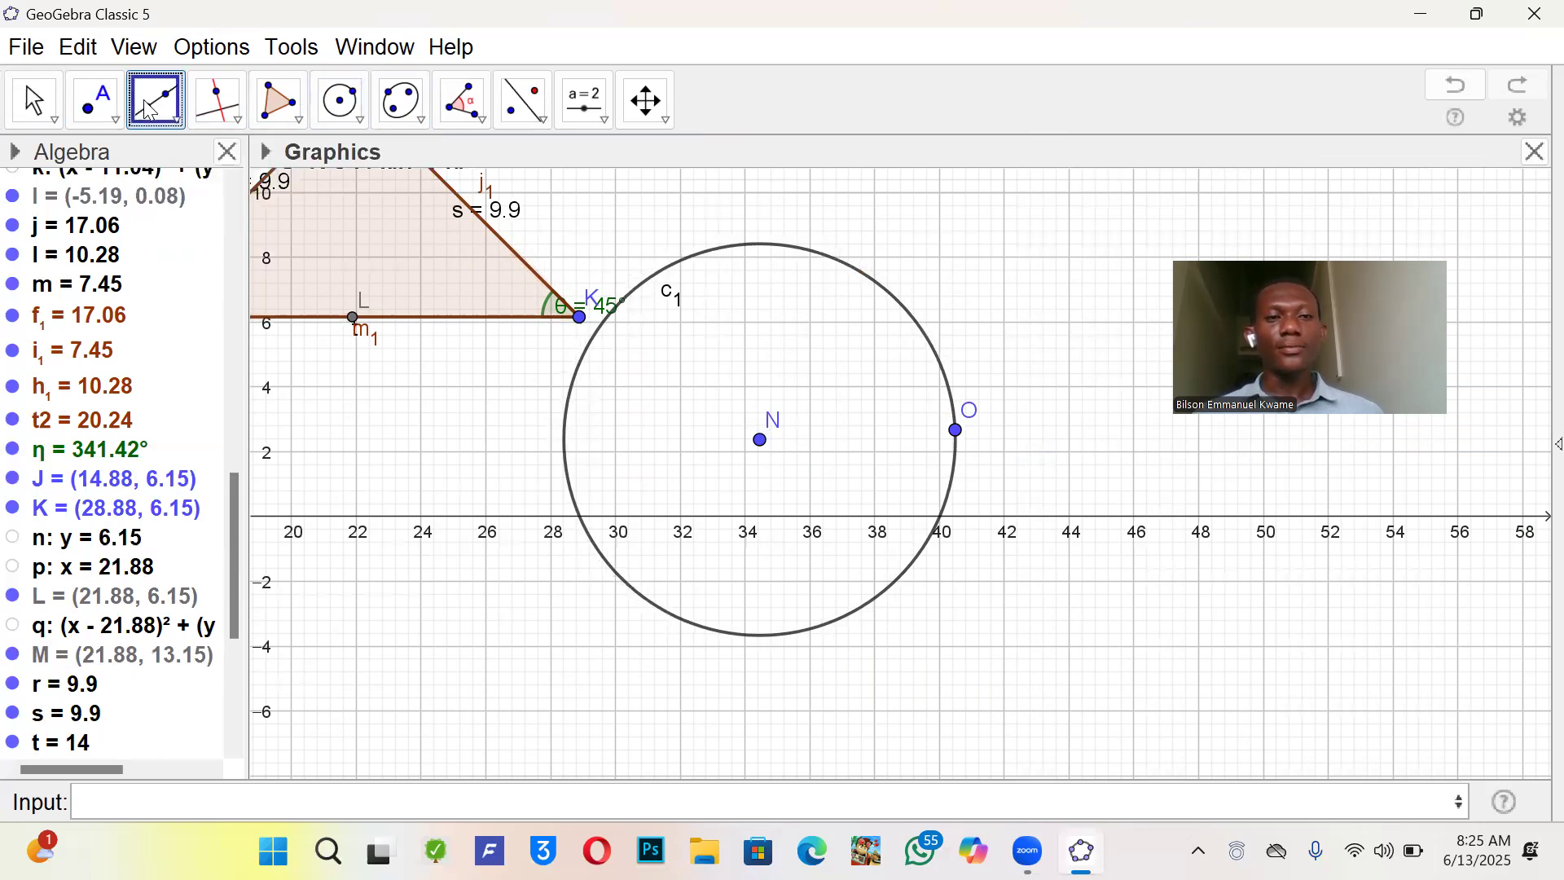
click(144, 99)
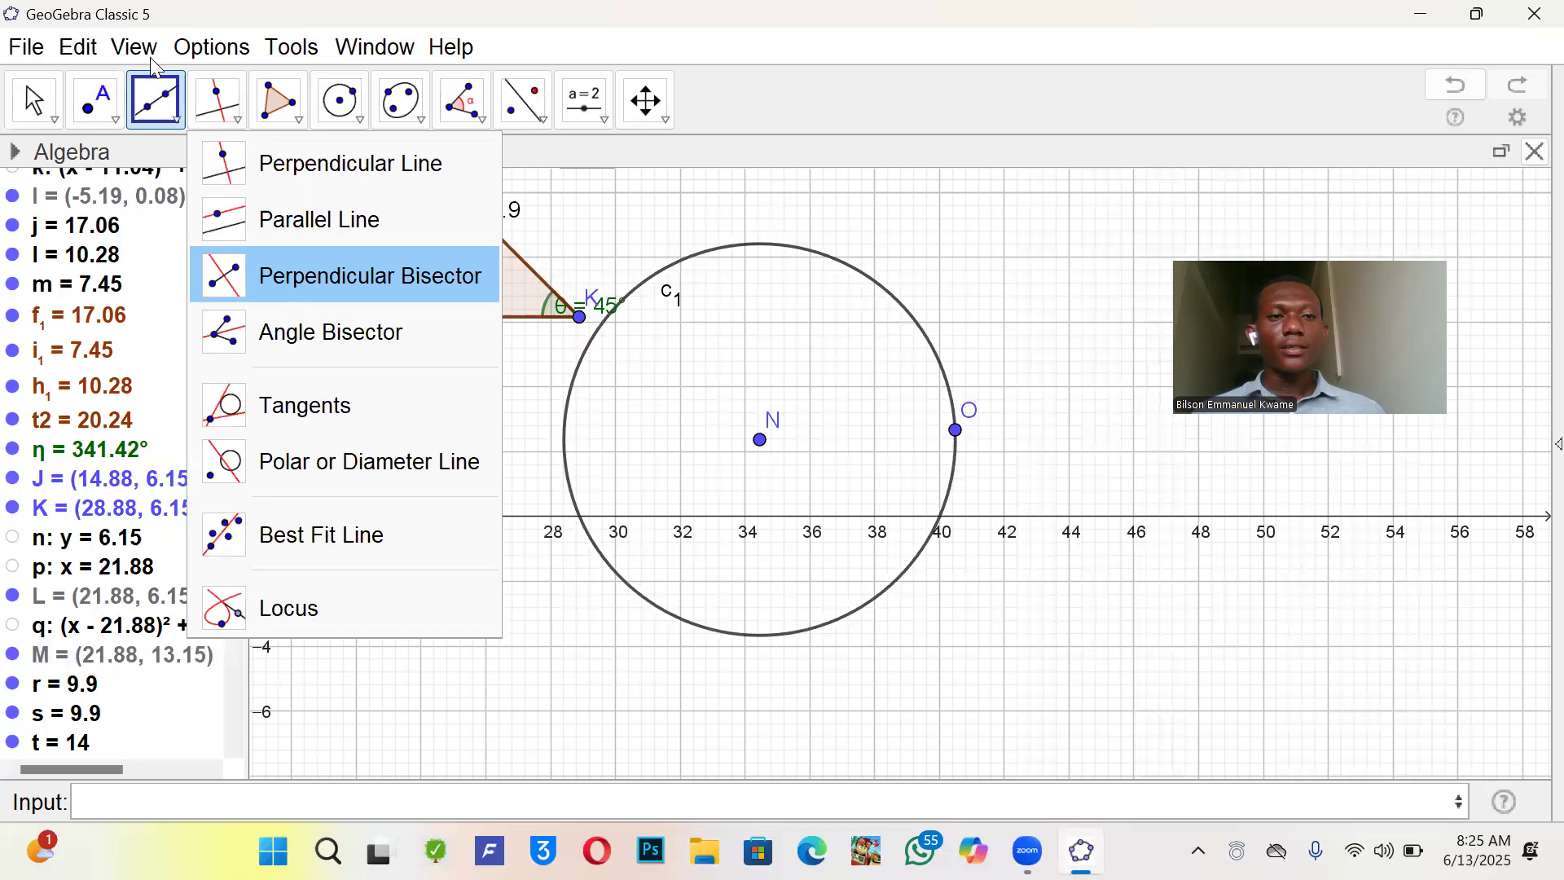
click(110, 108)
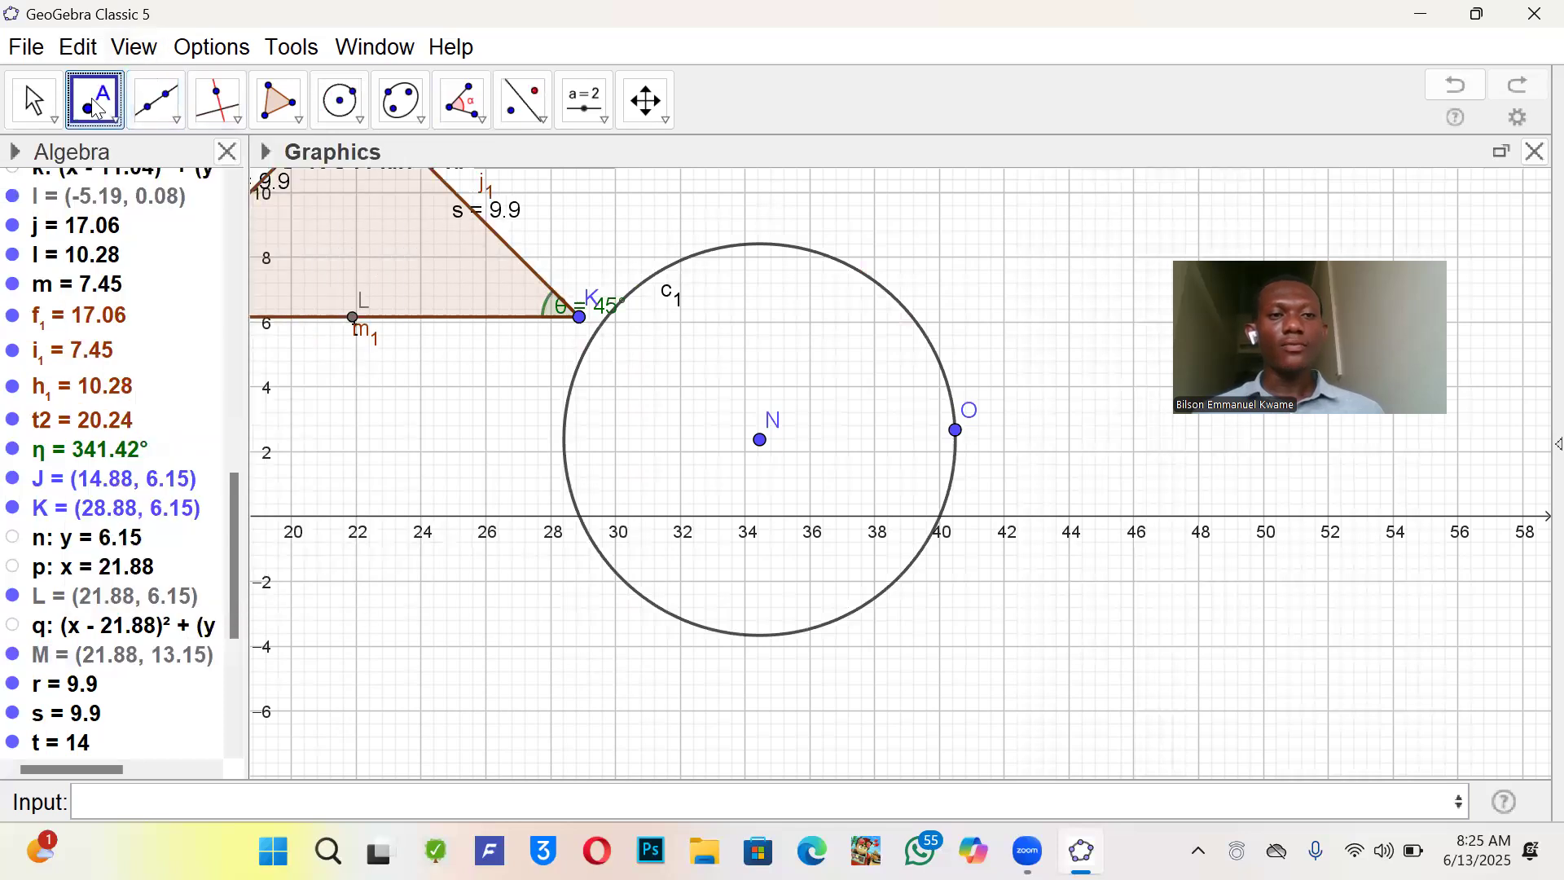
click(92, 98)
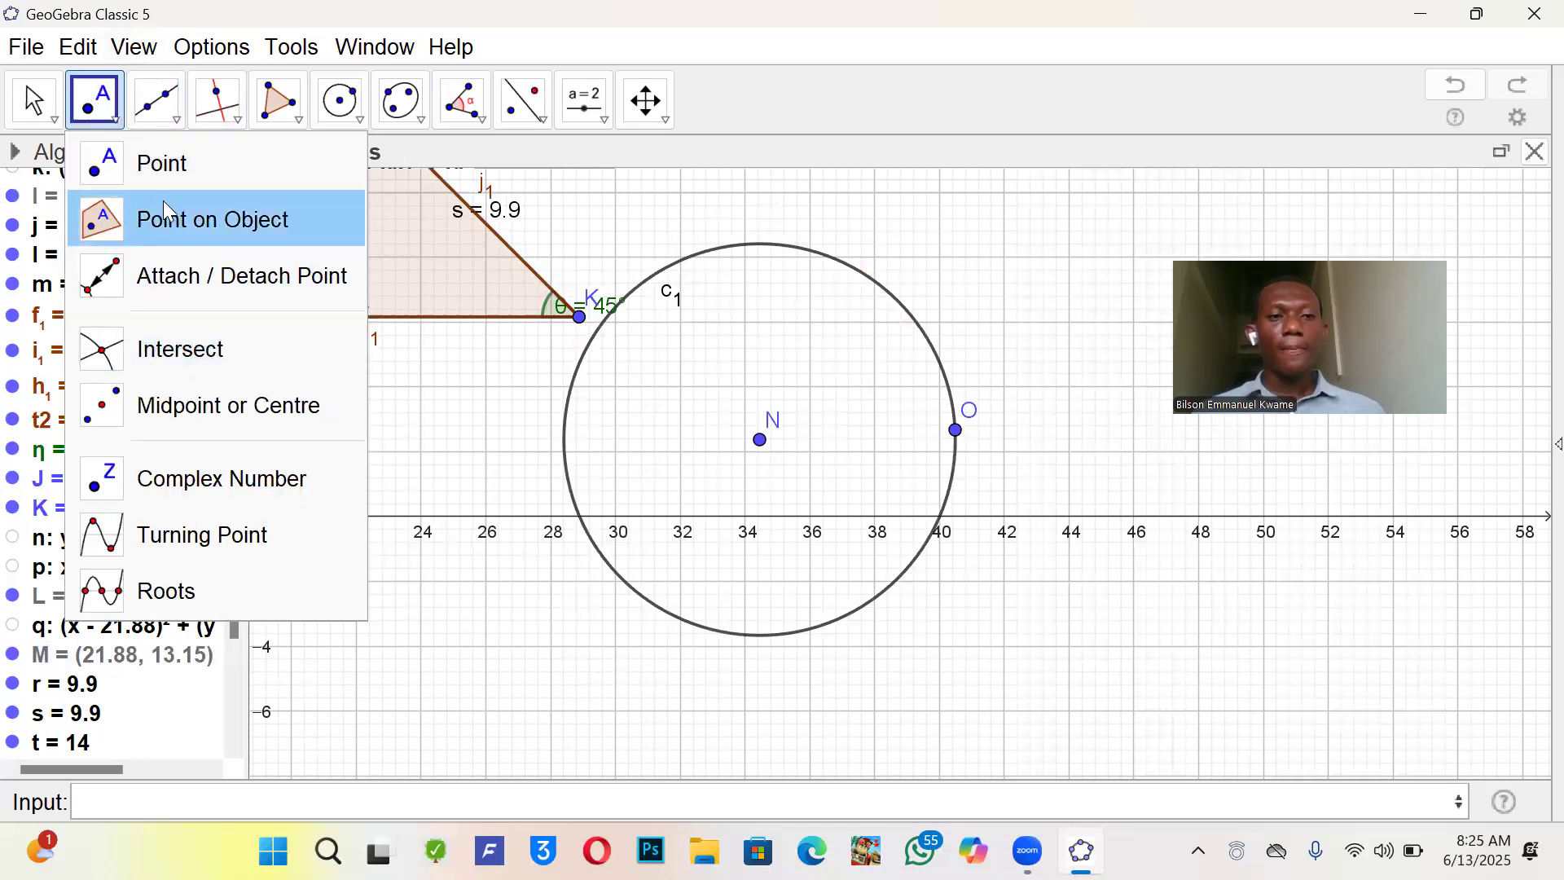
click(174, 116)
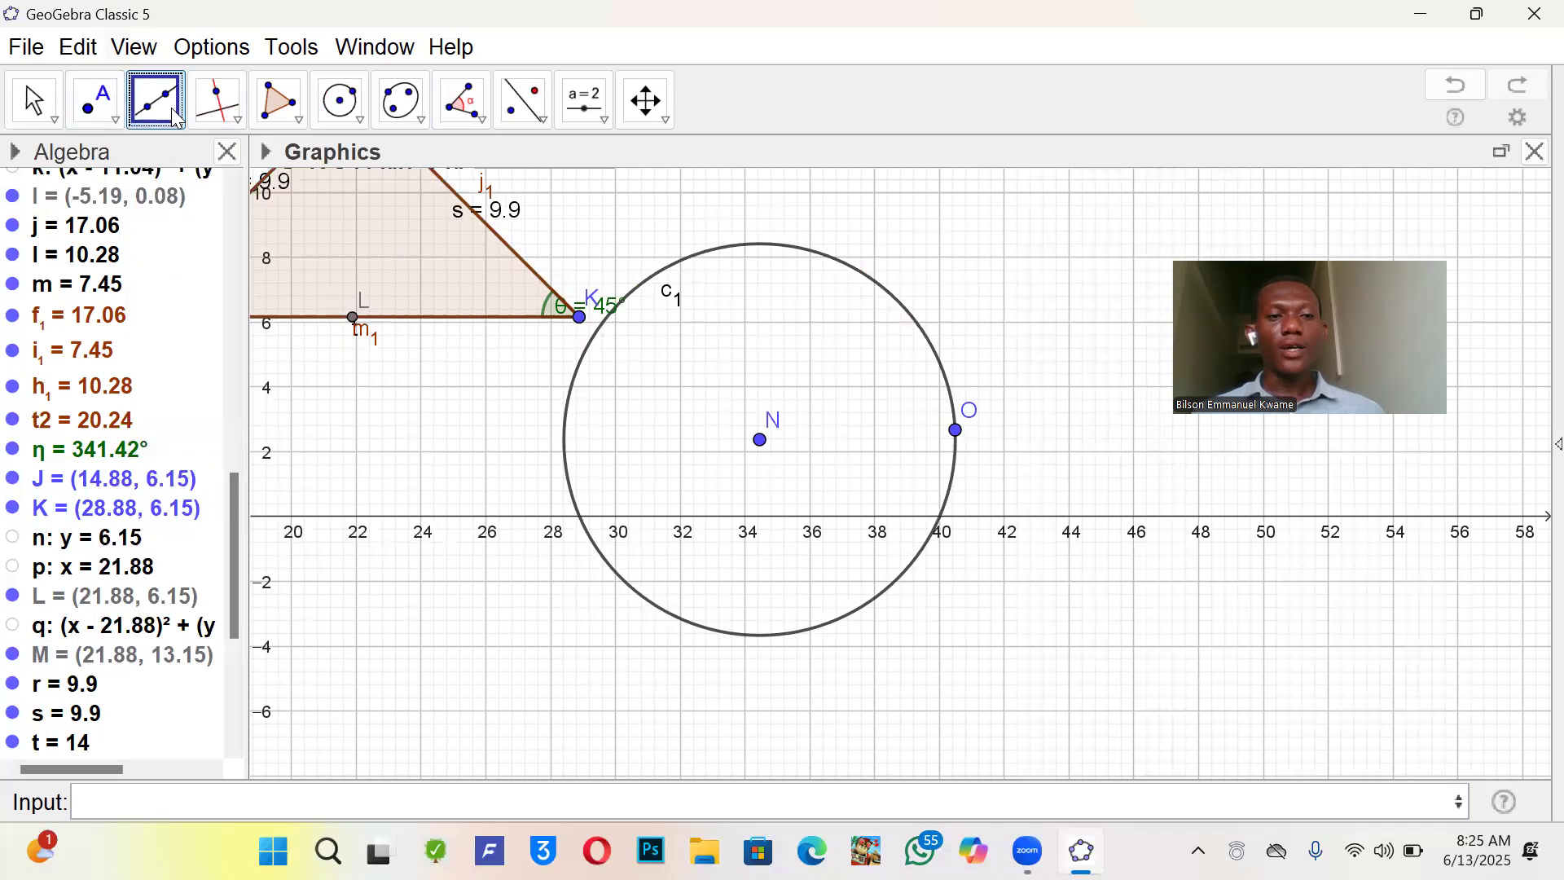
click(171, 108)
click(223, 236)
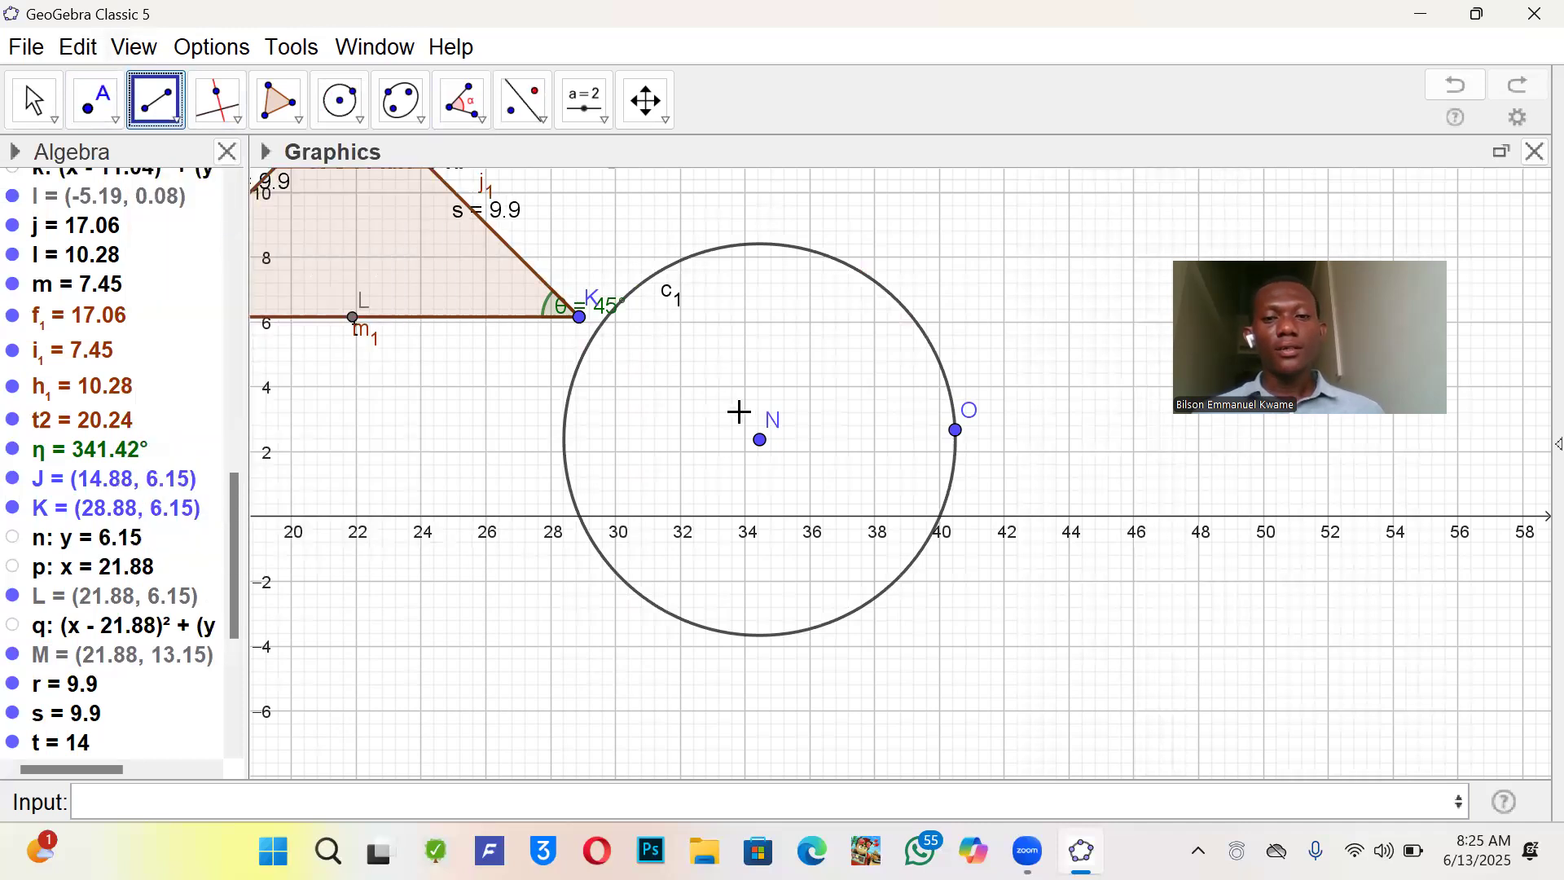
click(760, 440)
click(958, 431)
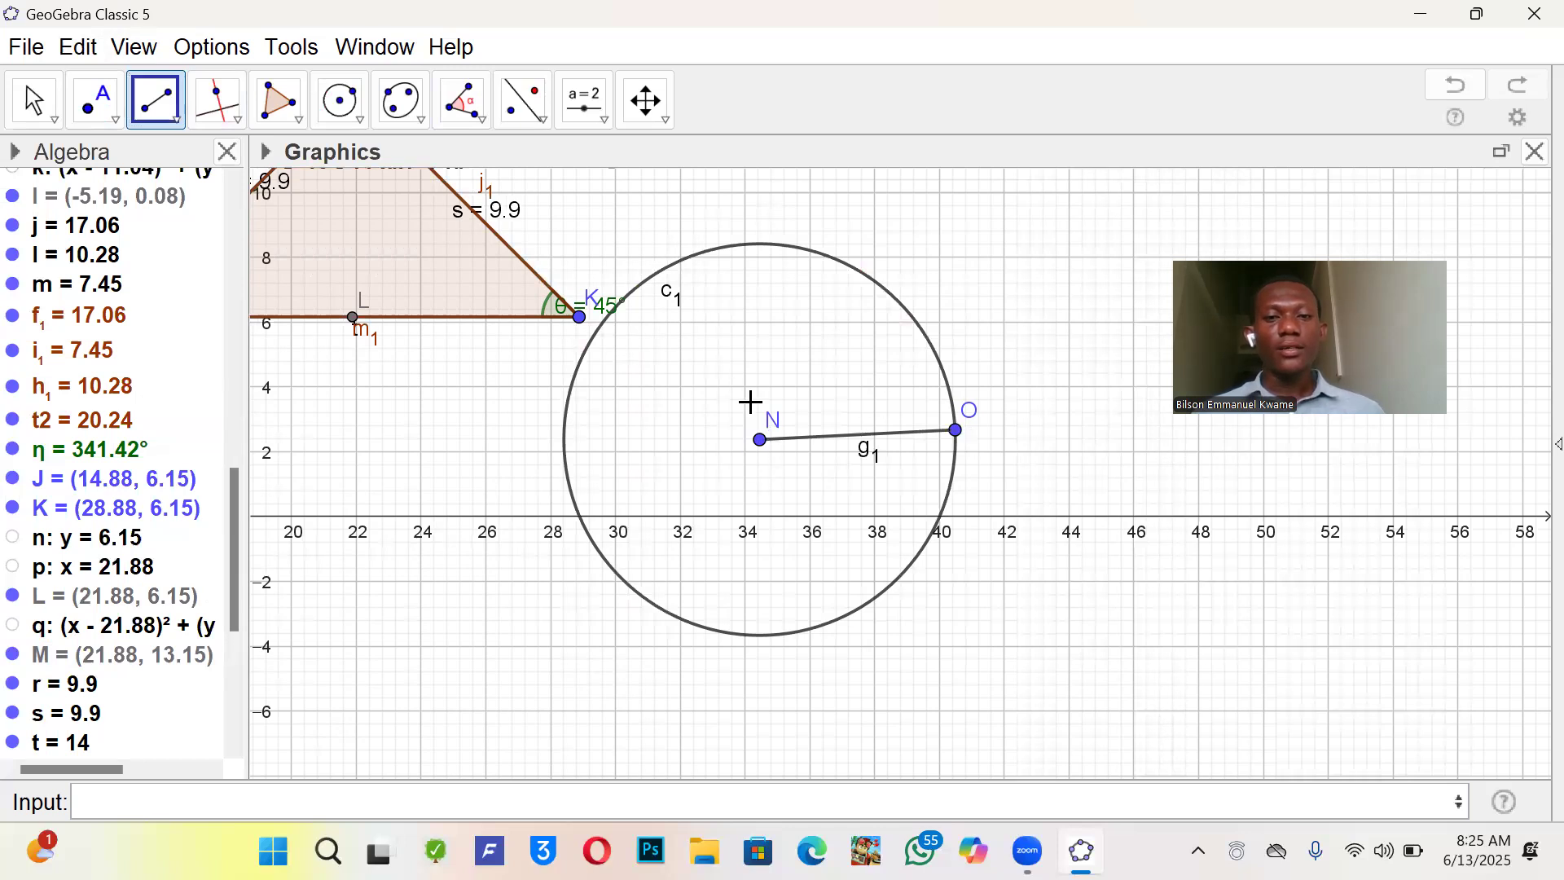
- Draw a second radius from N to a new circle point at about (33.33, 8.3), and join that point to O with a segment
click(761, 440)
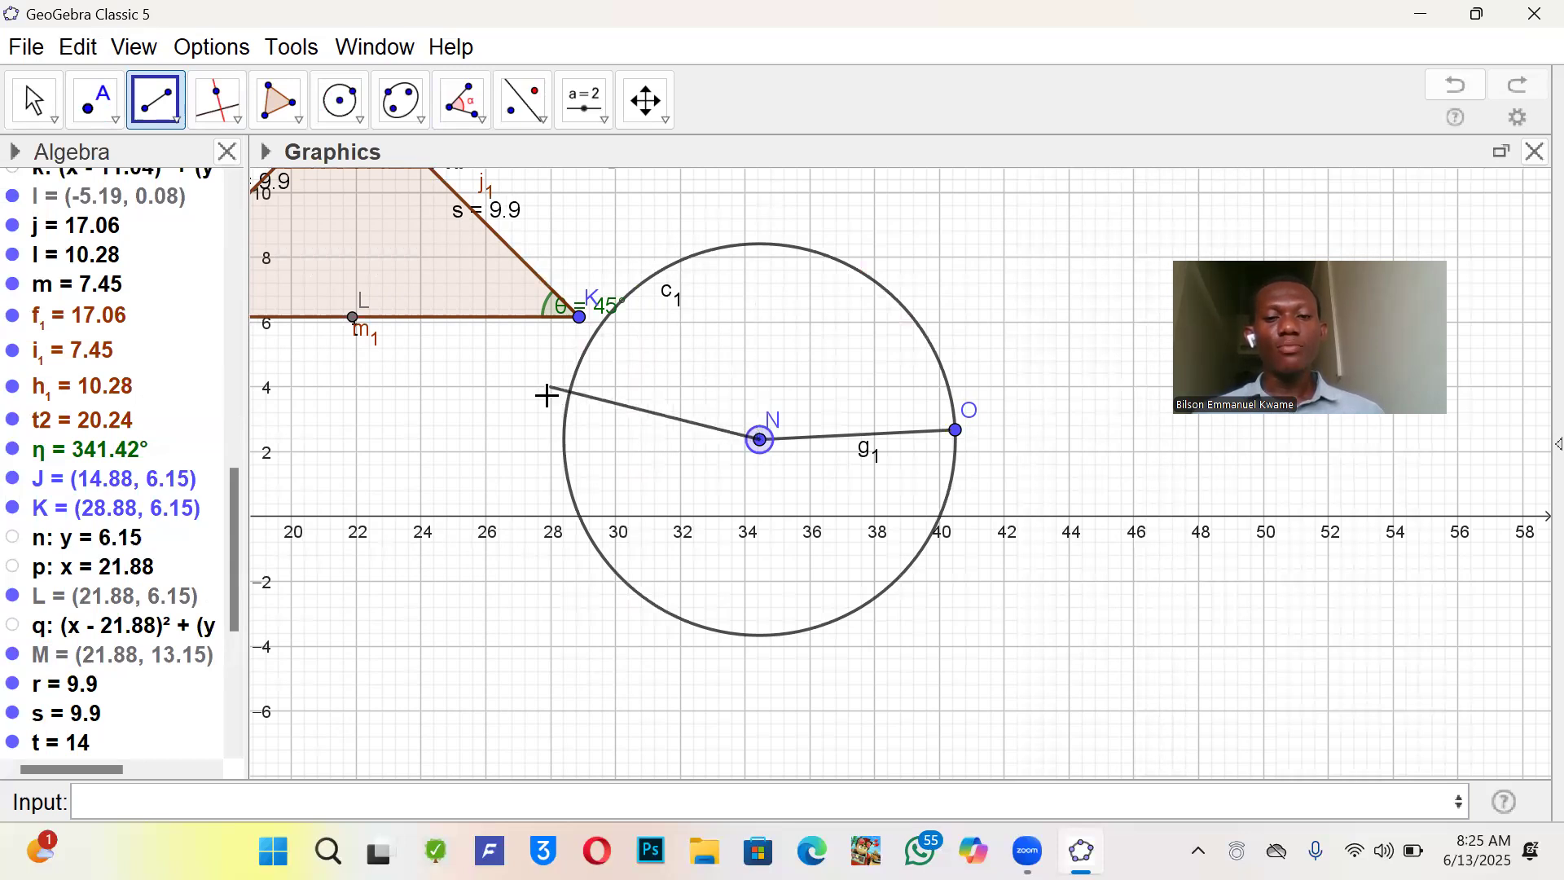
click(725, 247)
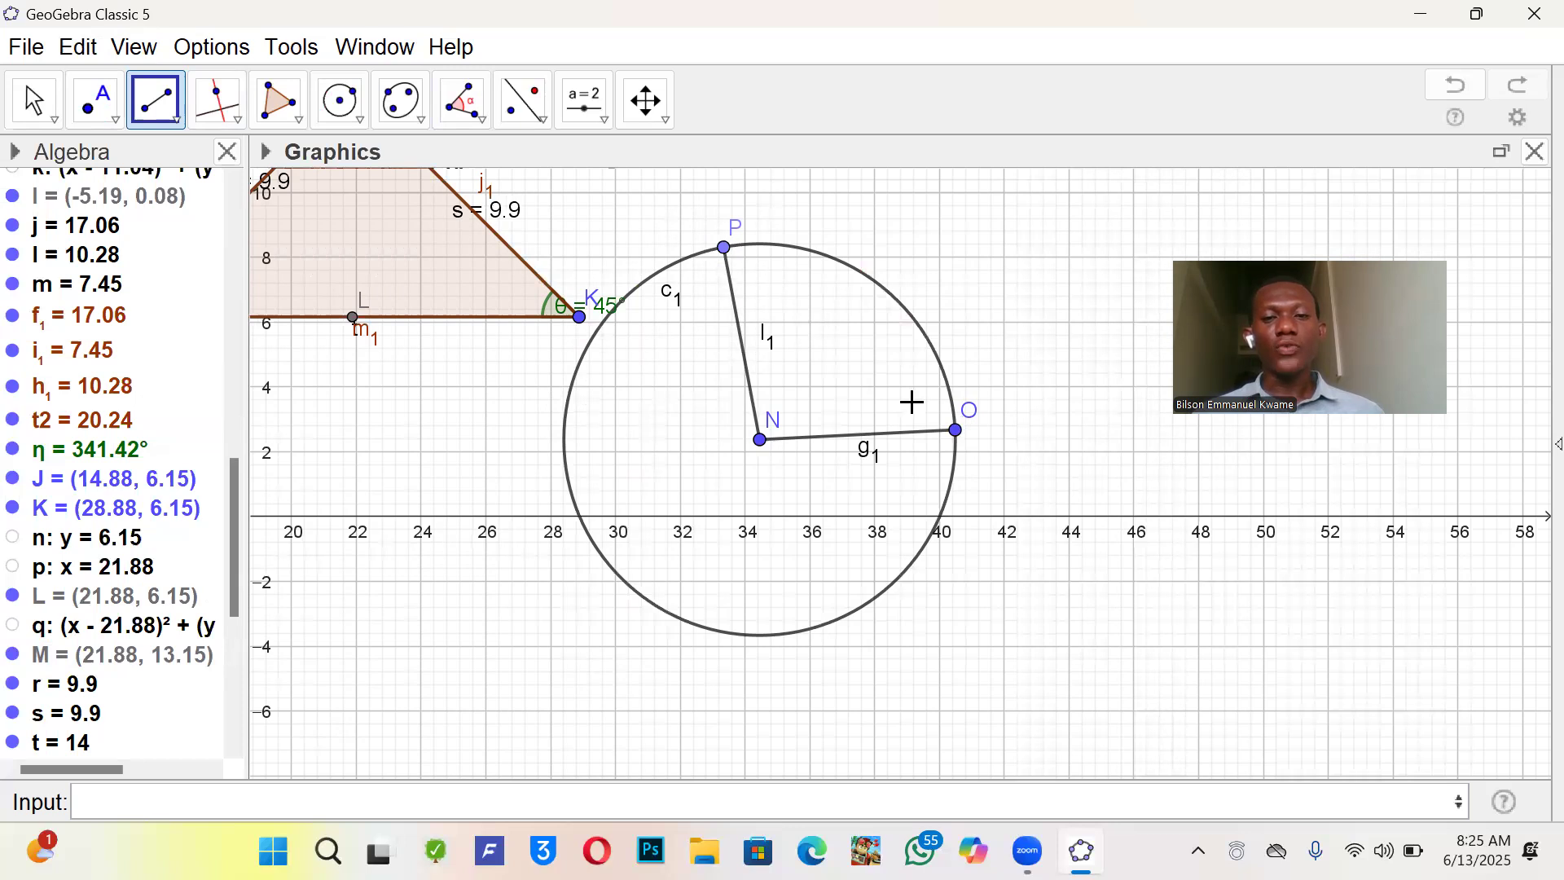
click(957, 429)
click(726, 251)
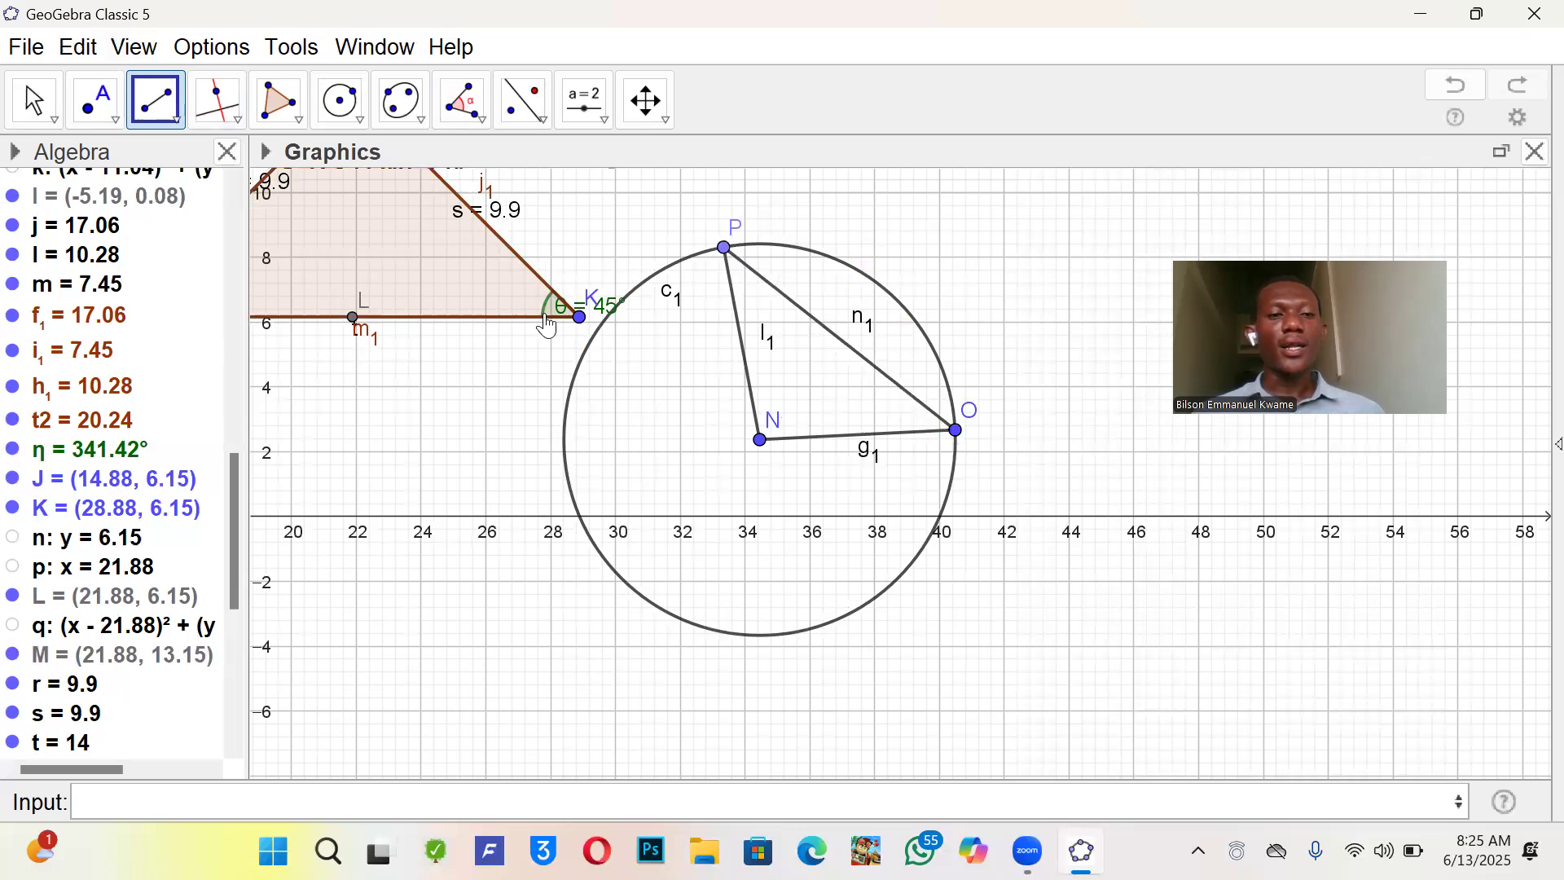
- Create a filled triangle polygon with vertices P, N and O, and hide the circle centred at N
click(279, 101)
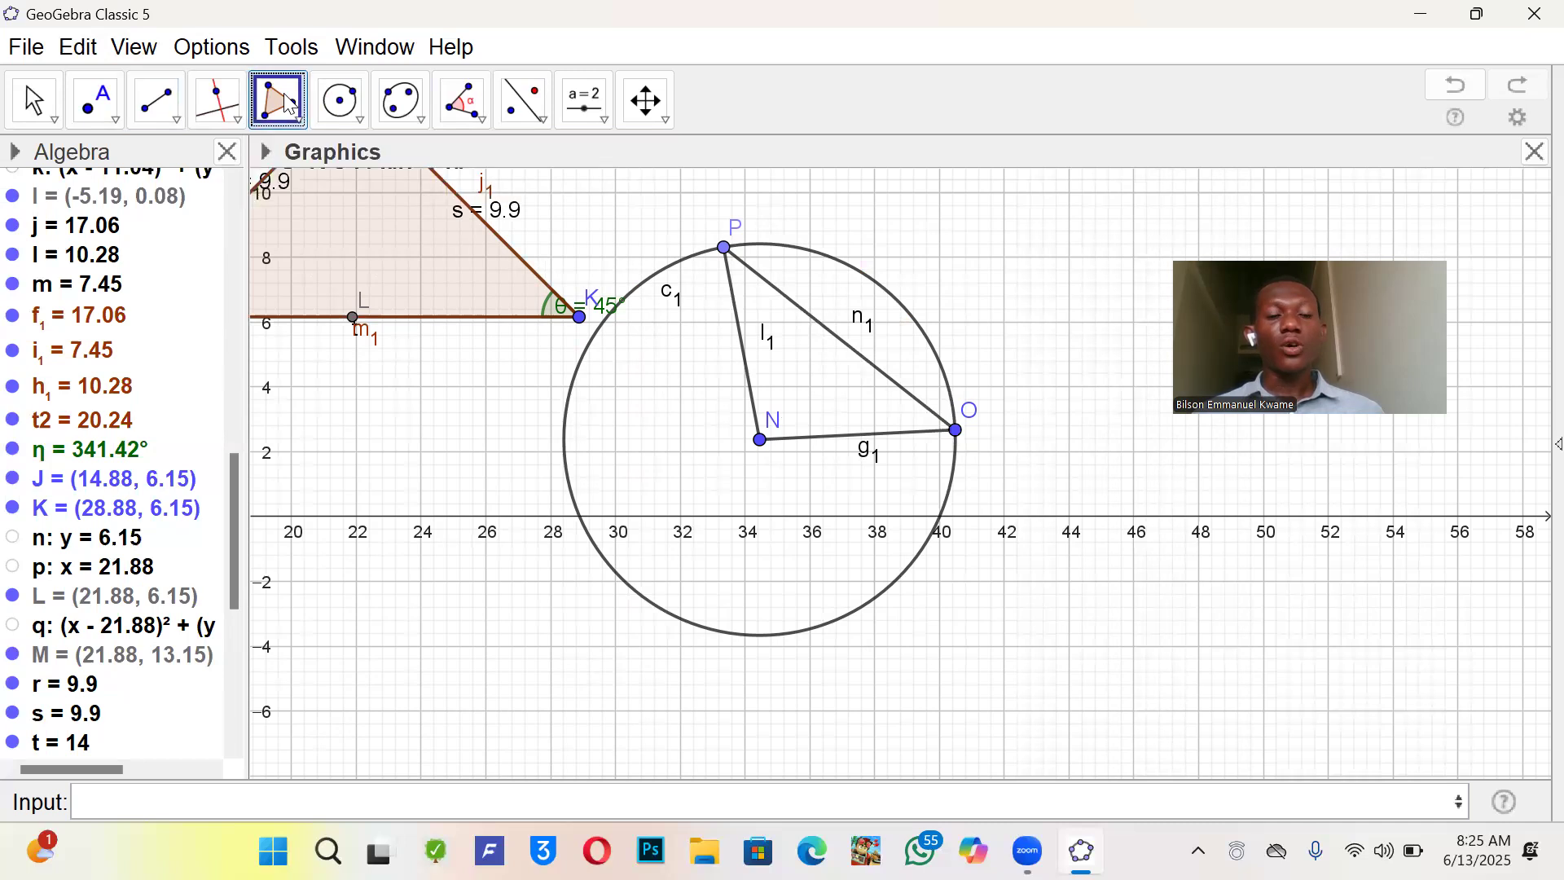
click(287, 104)
click(317, 163)
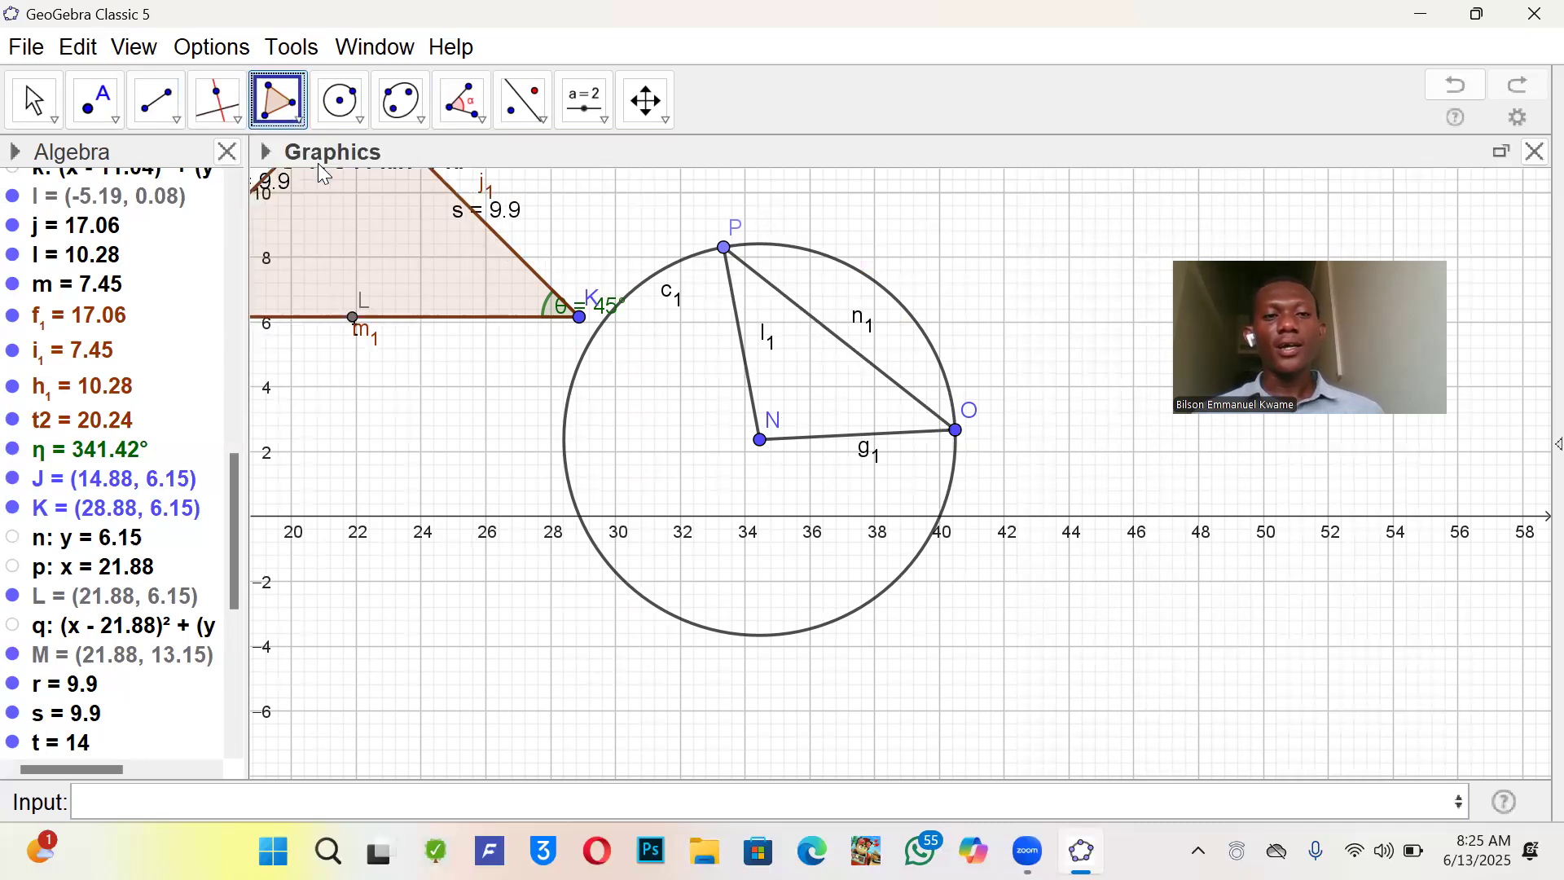
click(725, 249)
click(761, 441)
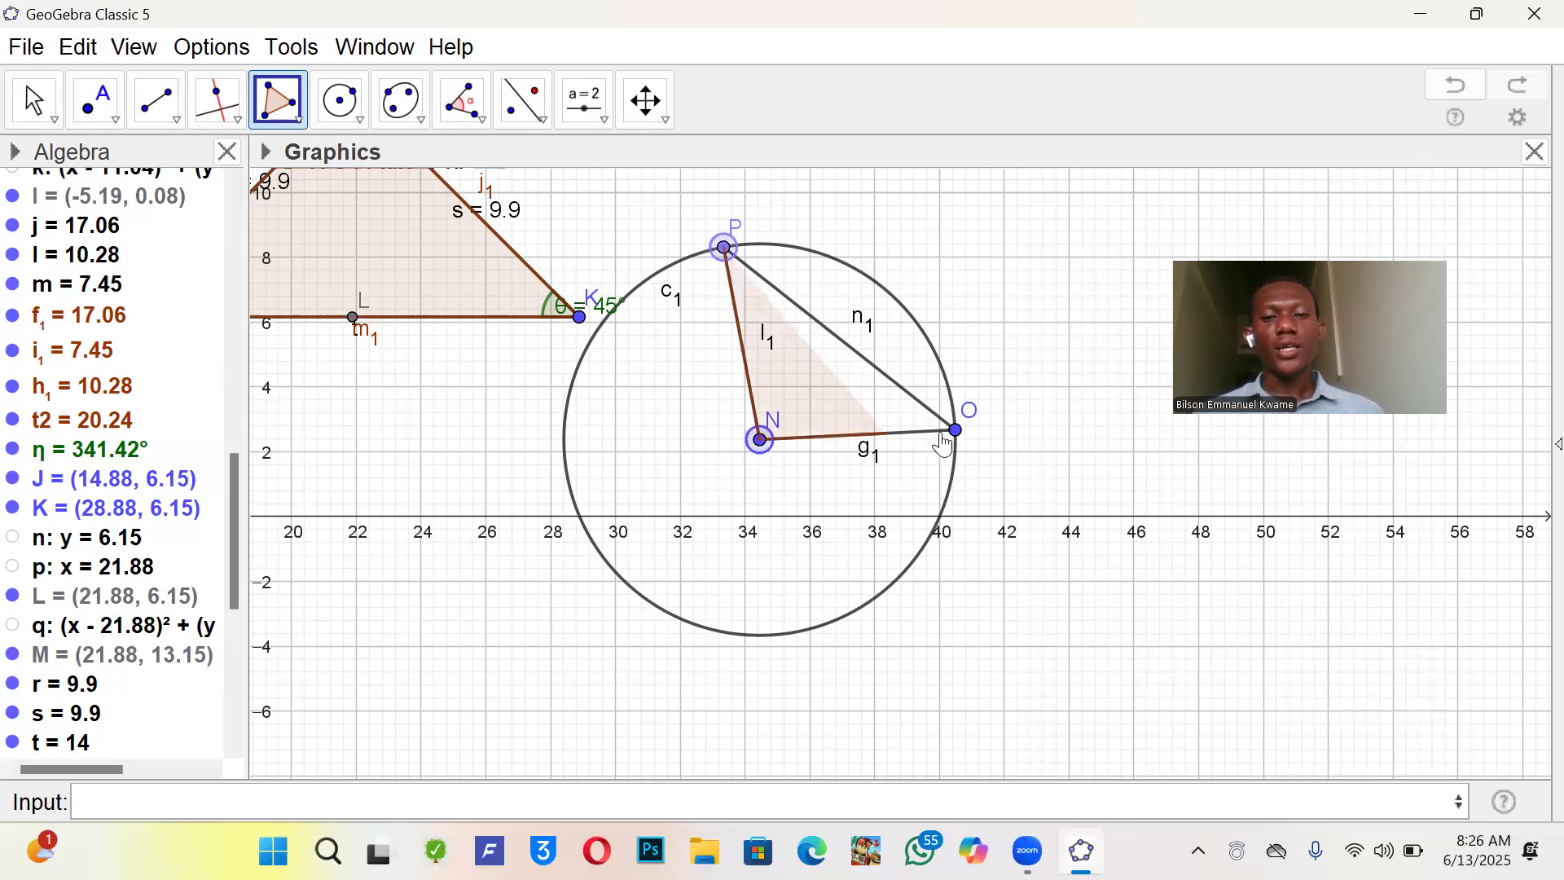
click(956, 430)
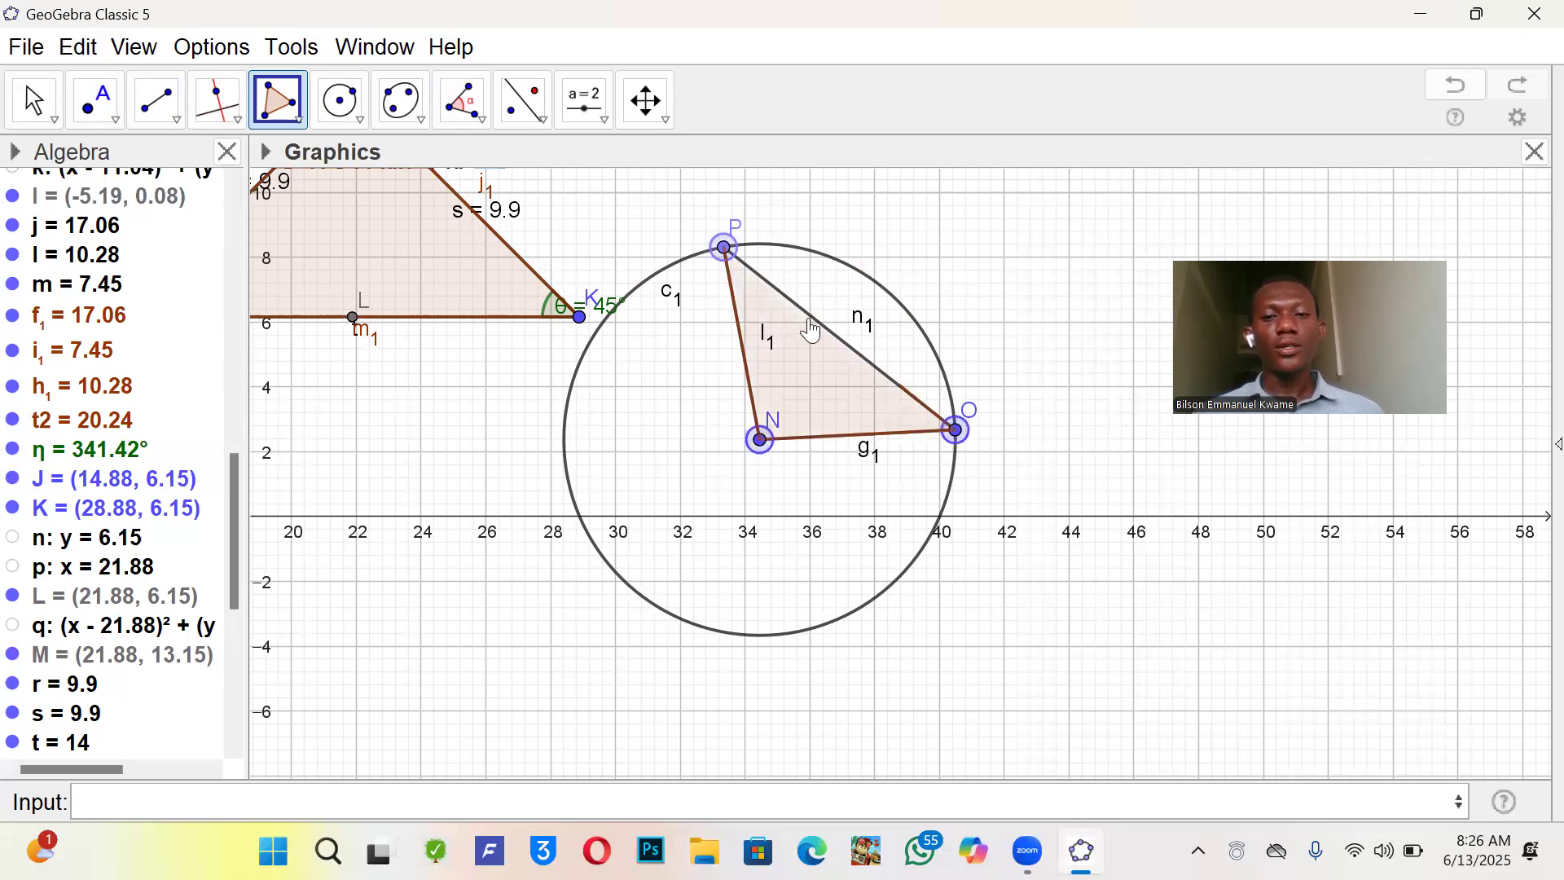
click(724, 248)
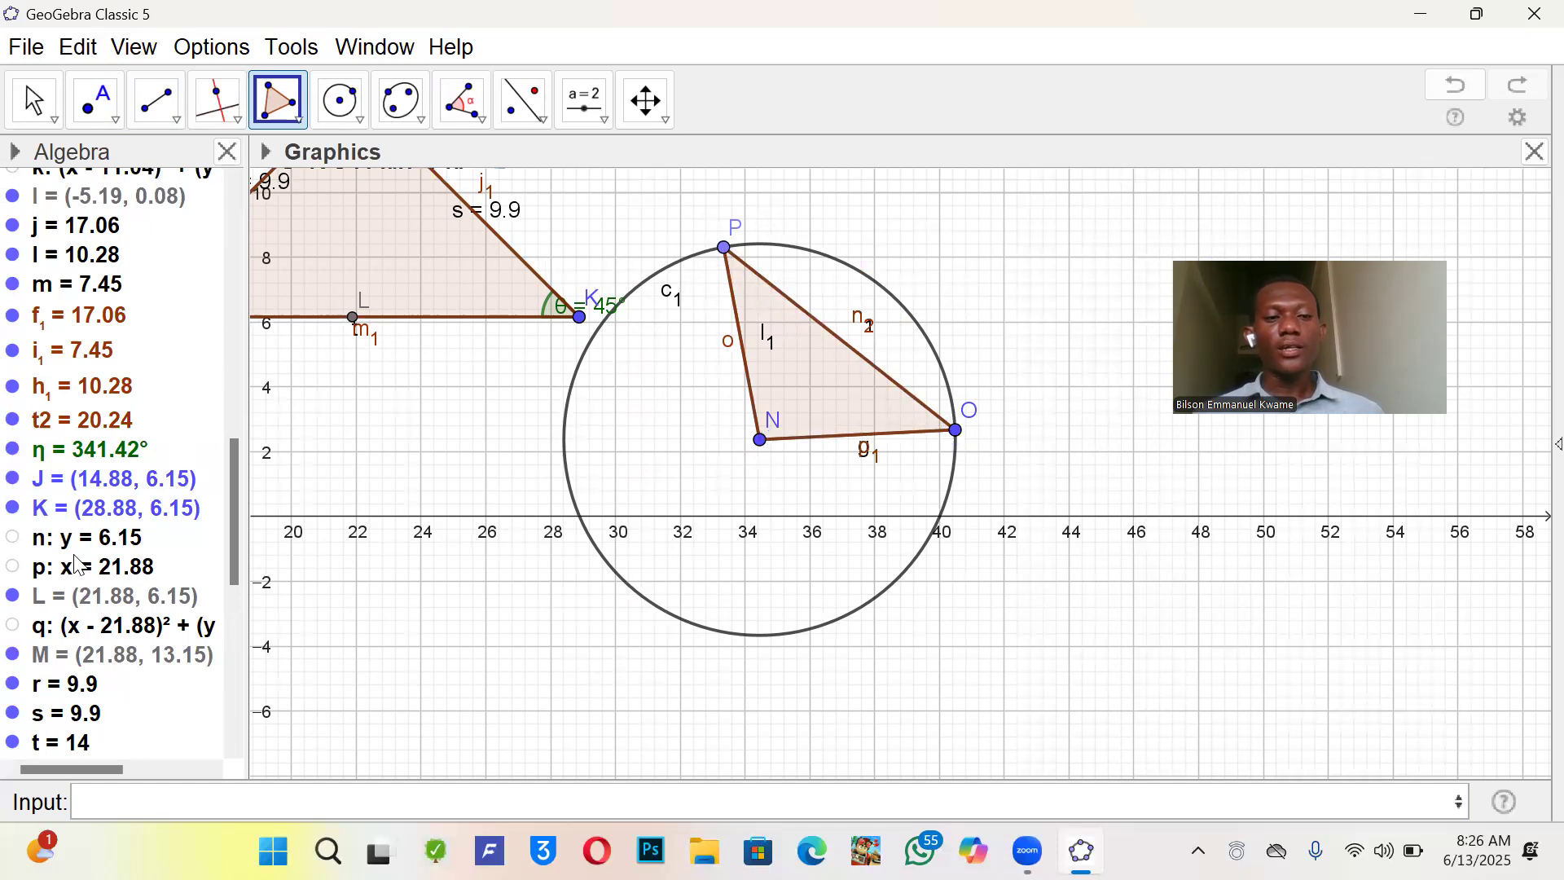
scroll(79, 509, down, 5)
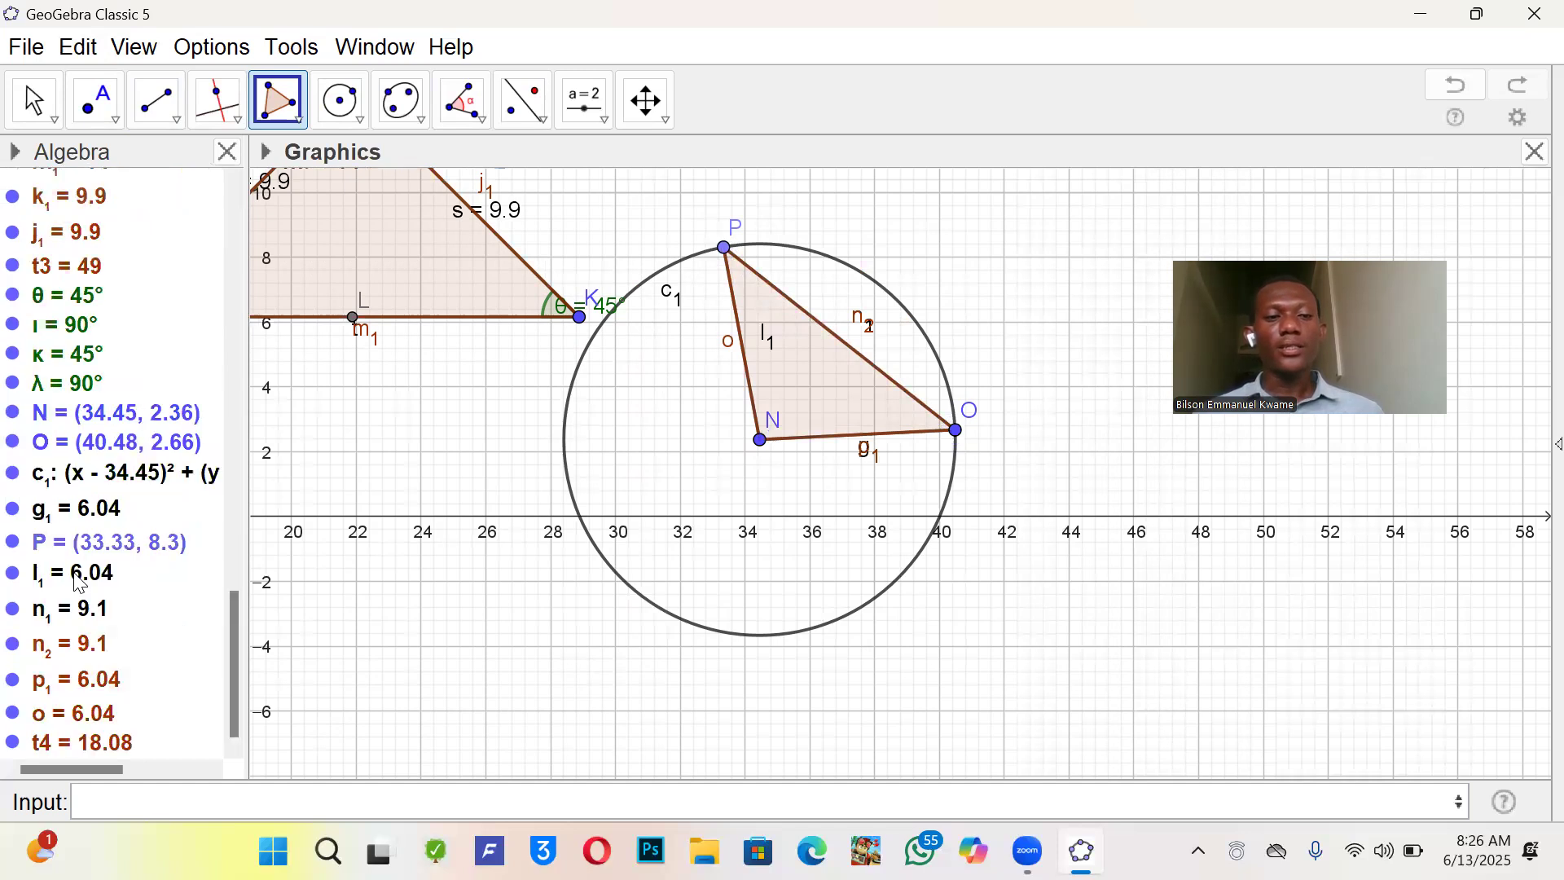
click(13, 474)
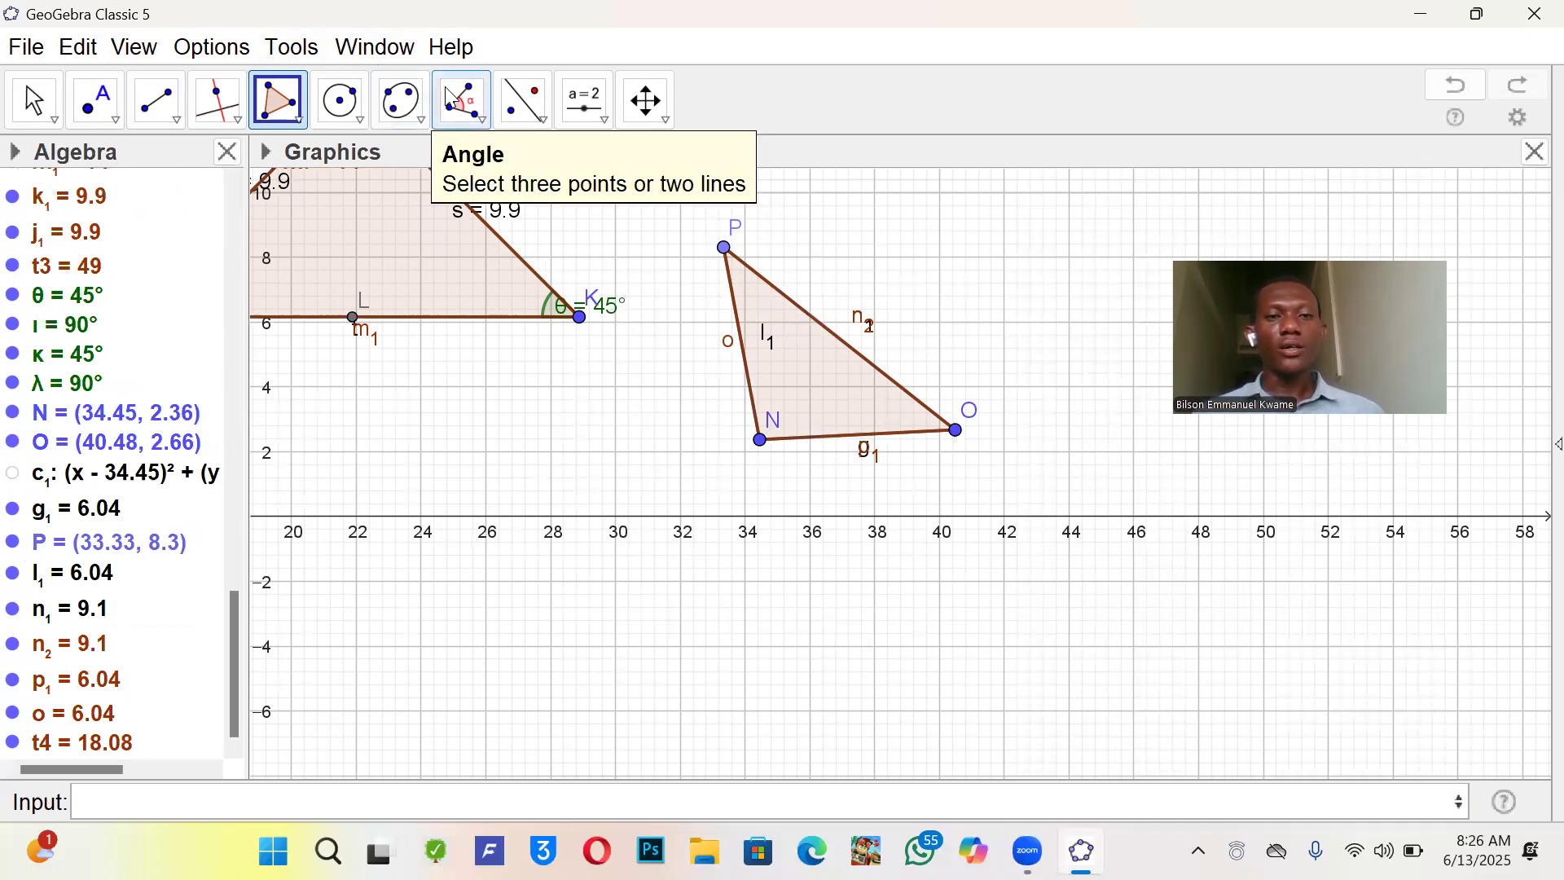
- Mark the interior angles of triangle NOP at vertices N, P and O with the Angle tool
click(461, 99)
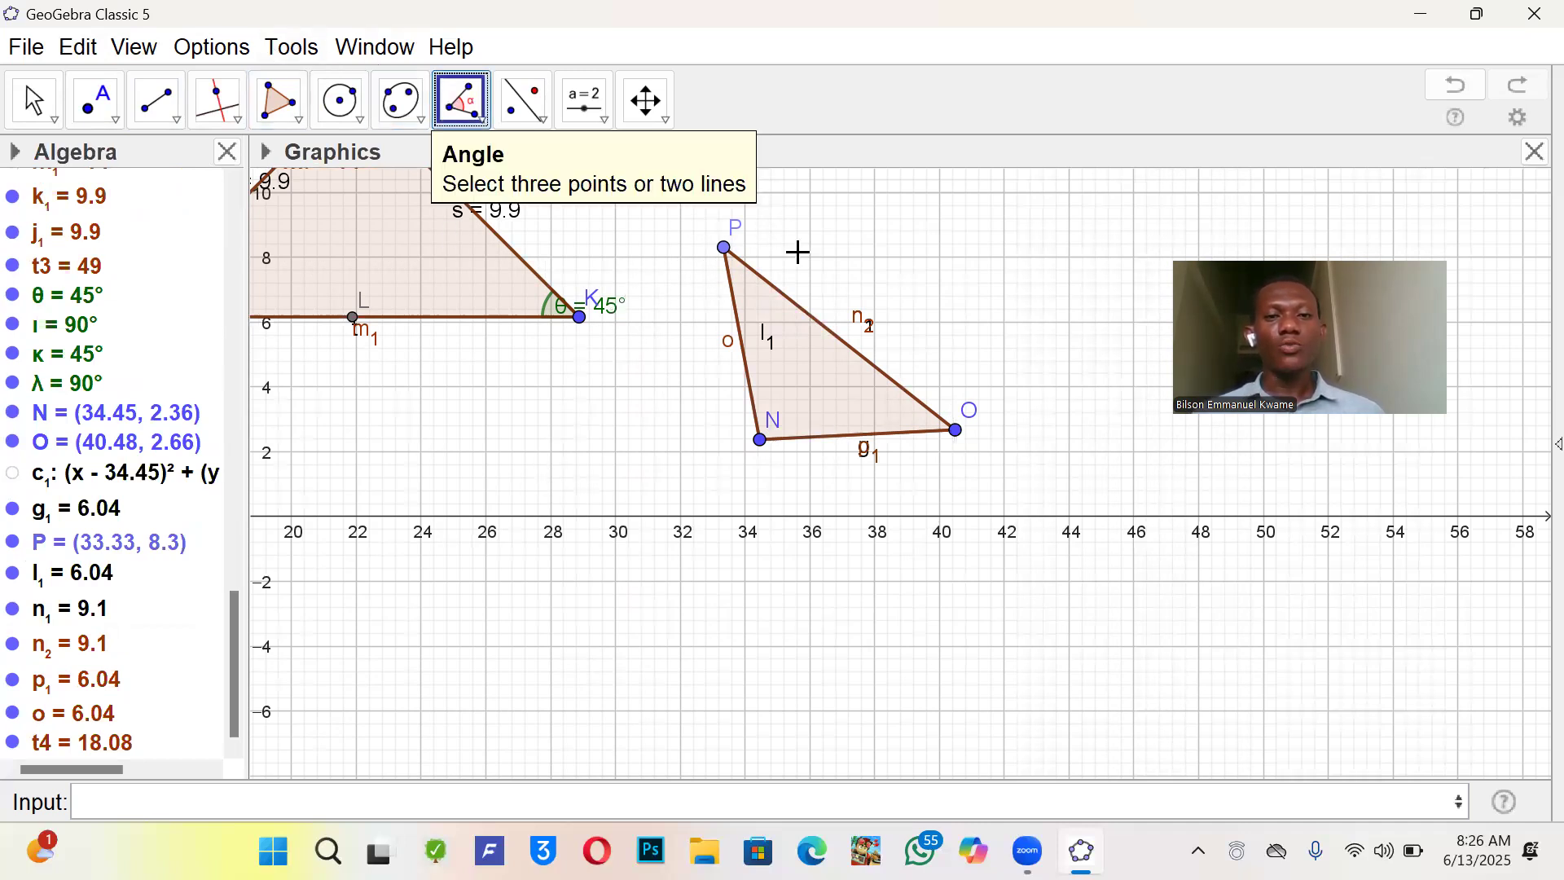
click(957, 429)
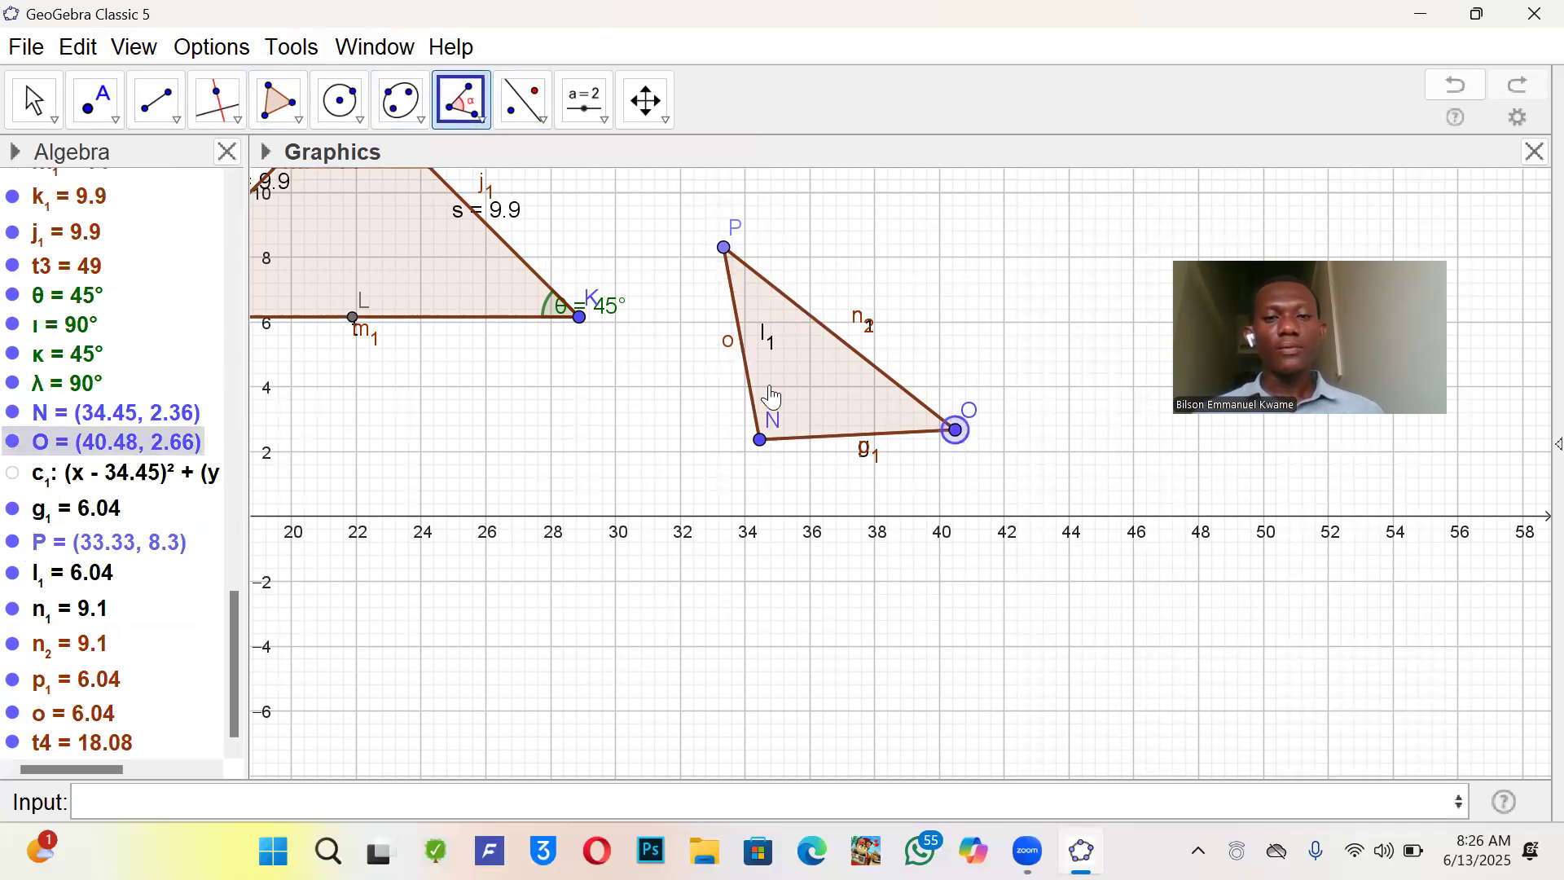
click(761, 440)
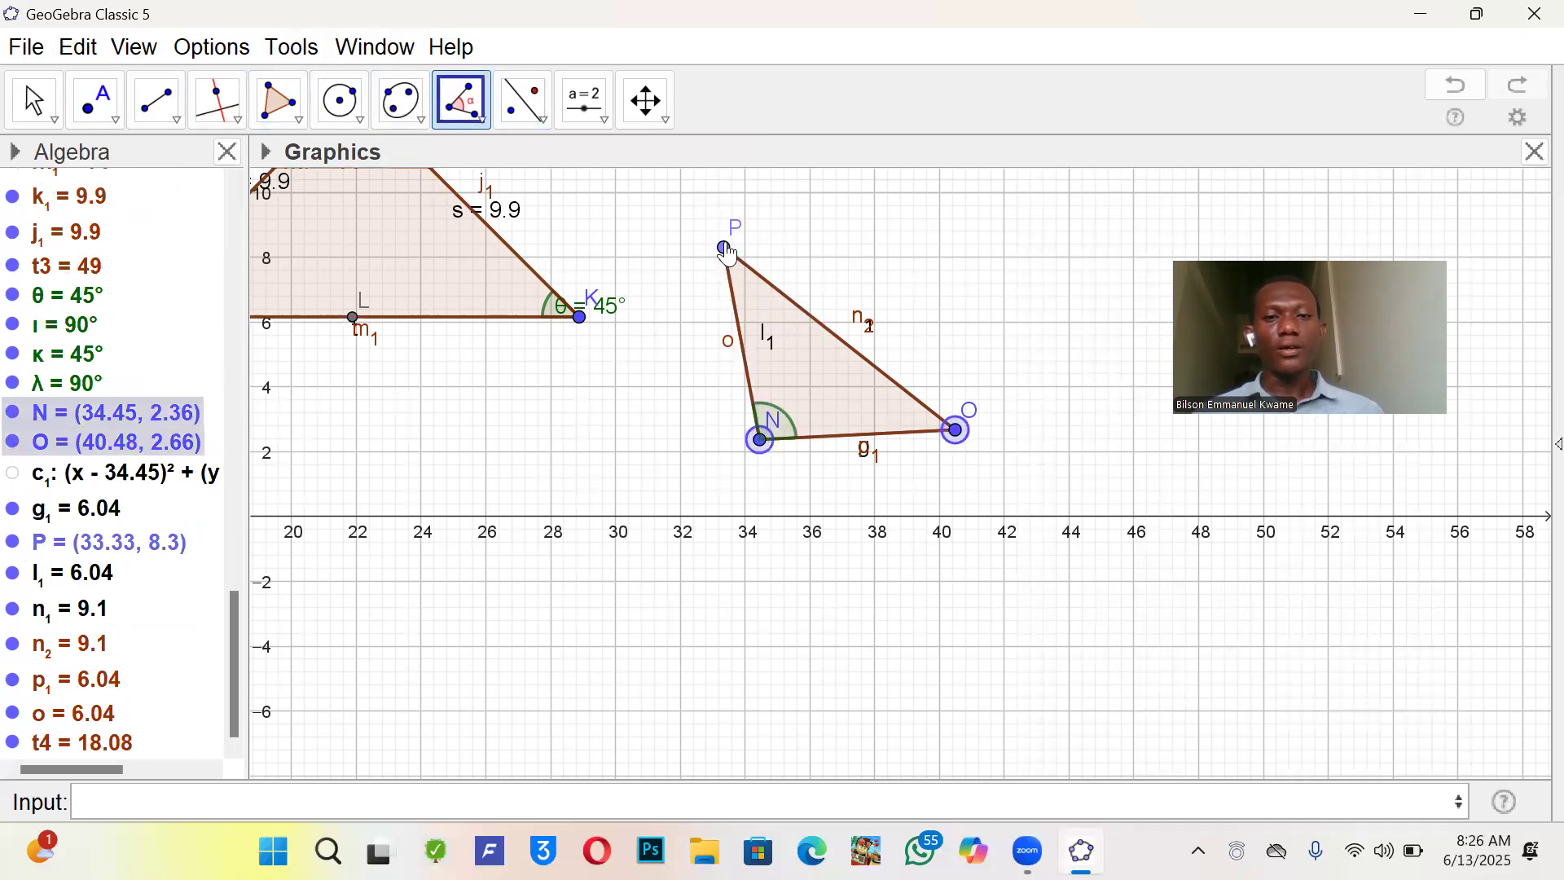
click(725, 248)
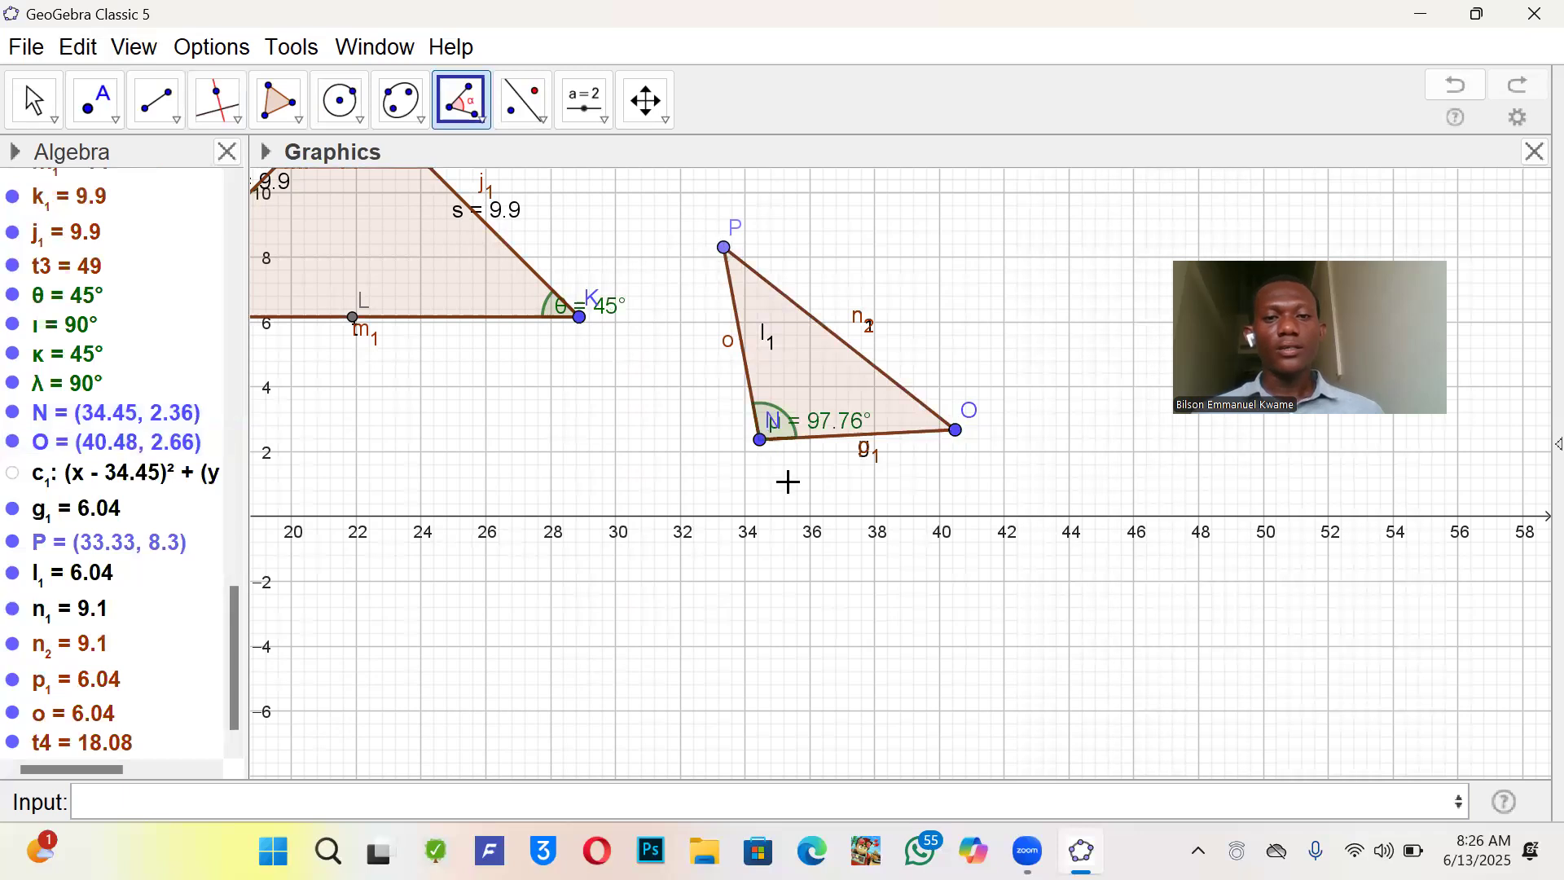
click(761, 443)
click(724, 247)
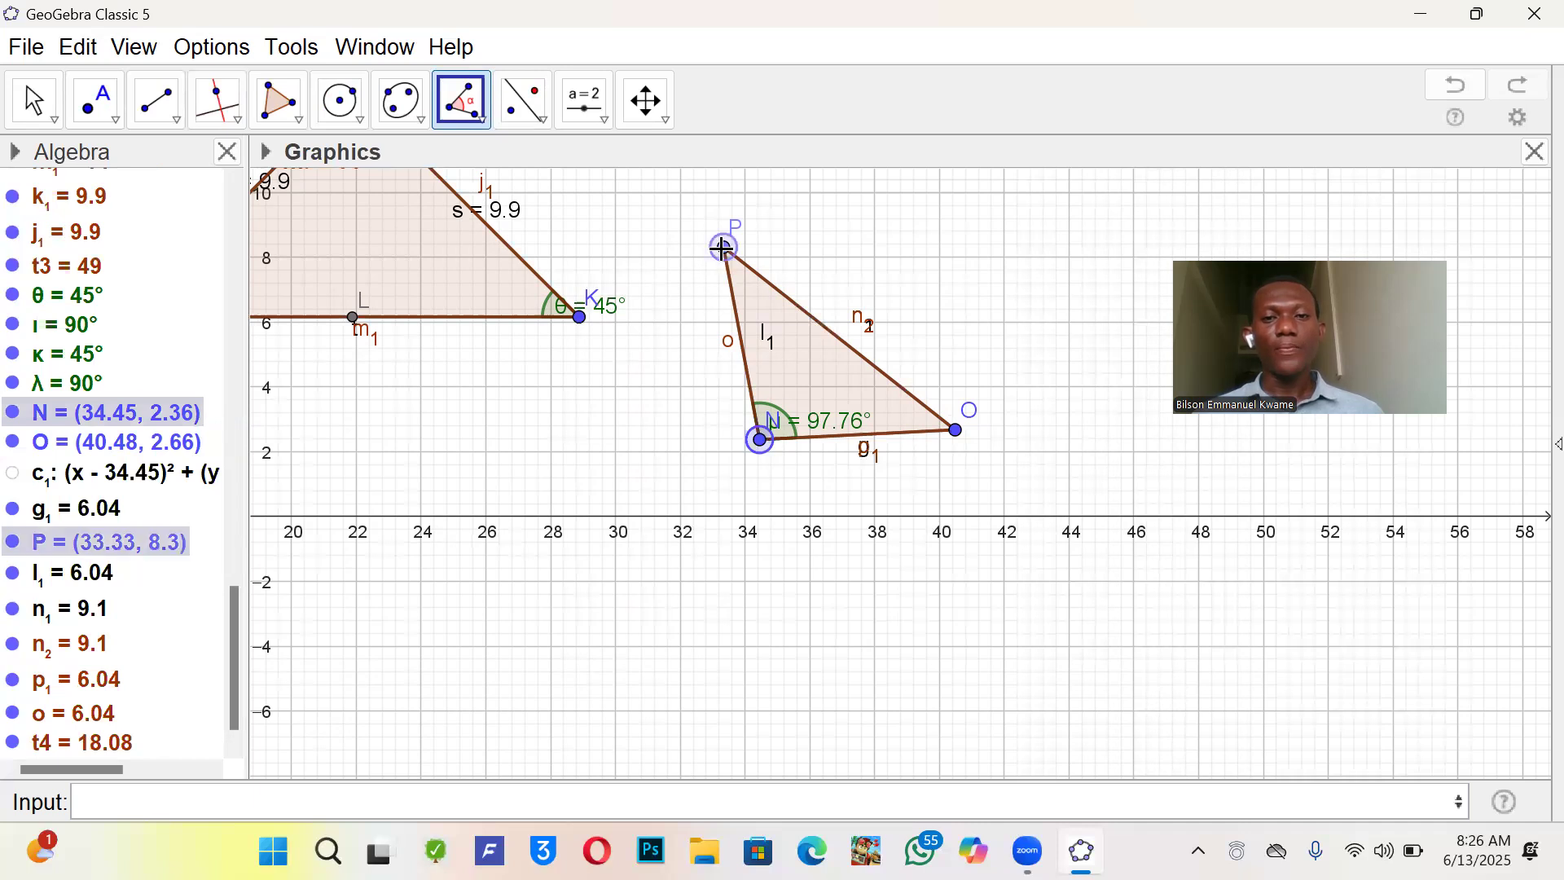
click(957, 430)
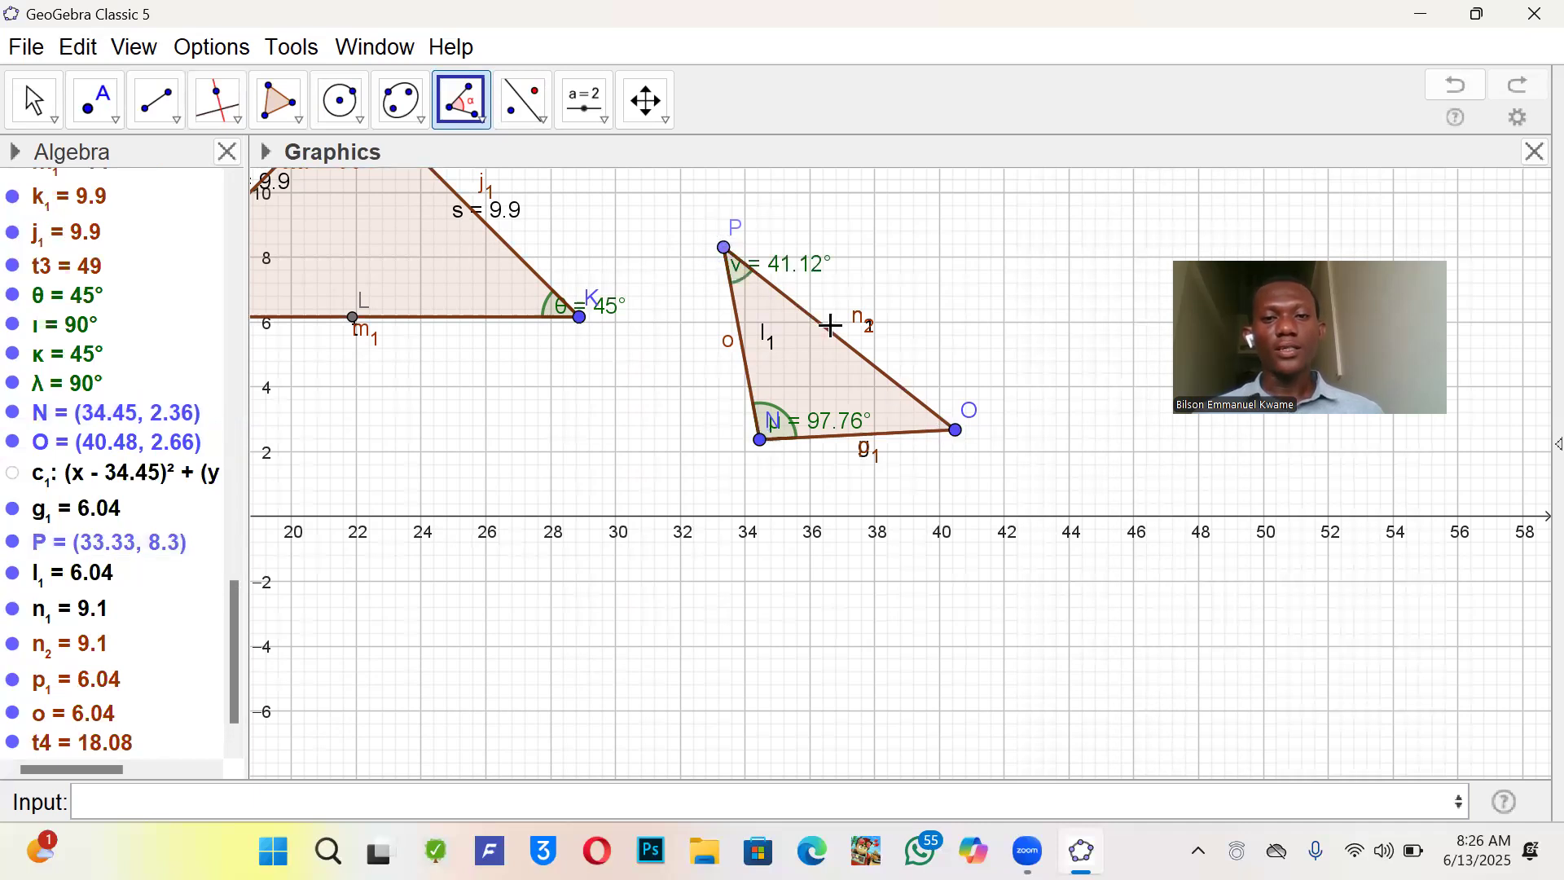
click(727, 254)
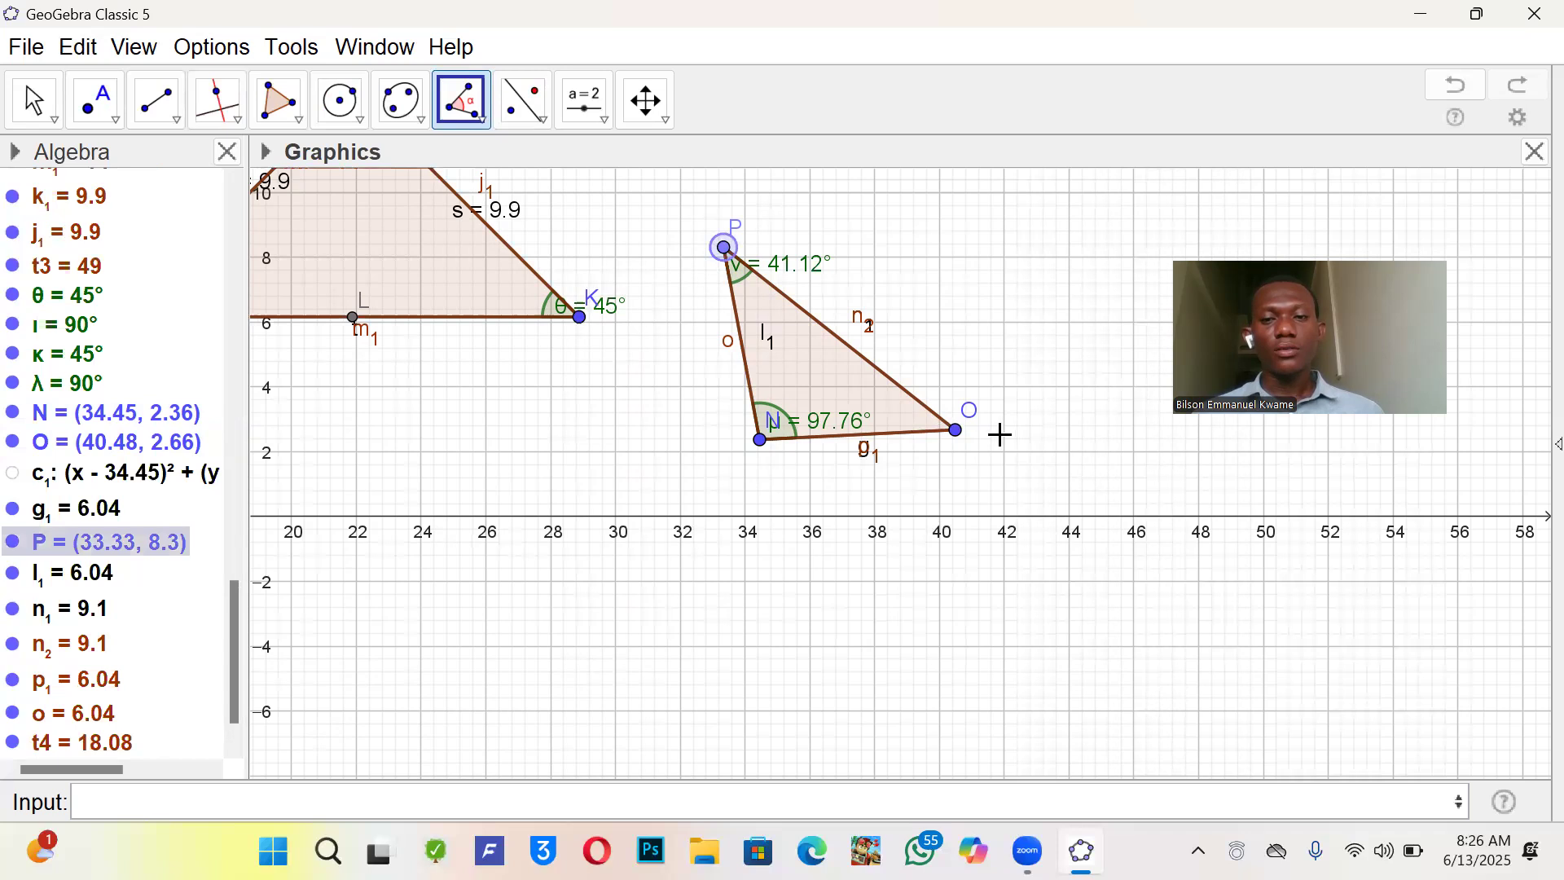
click(956, 433)
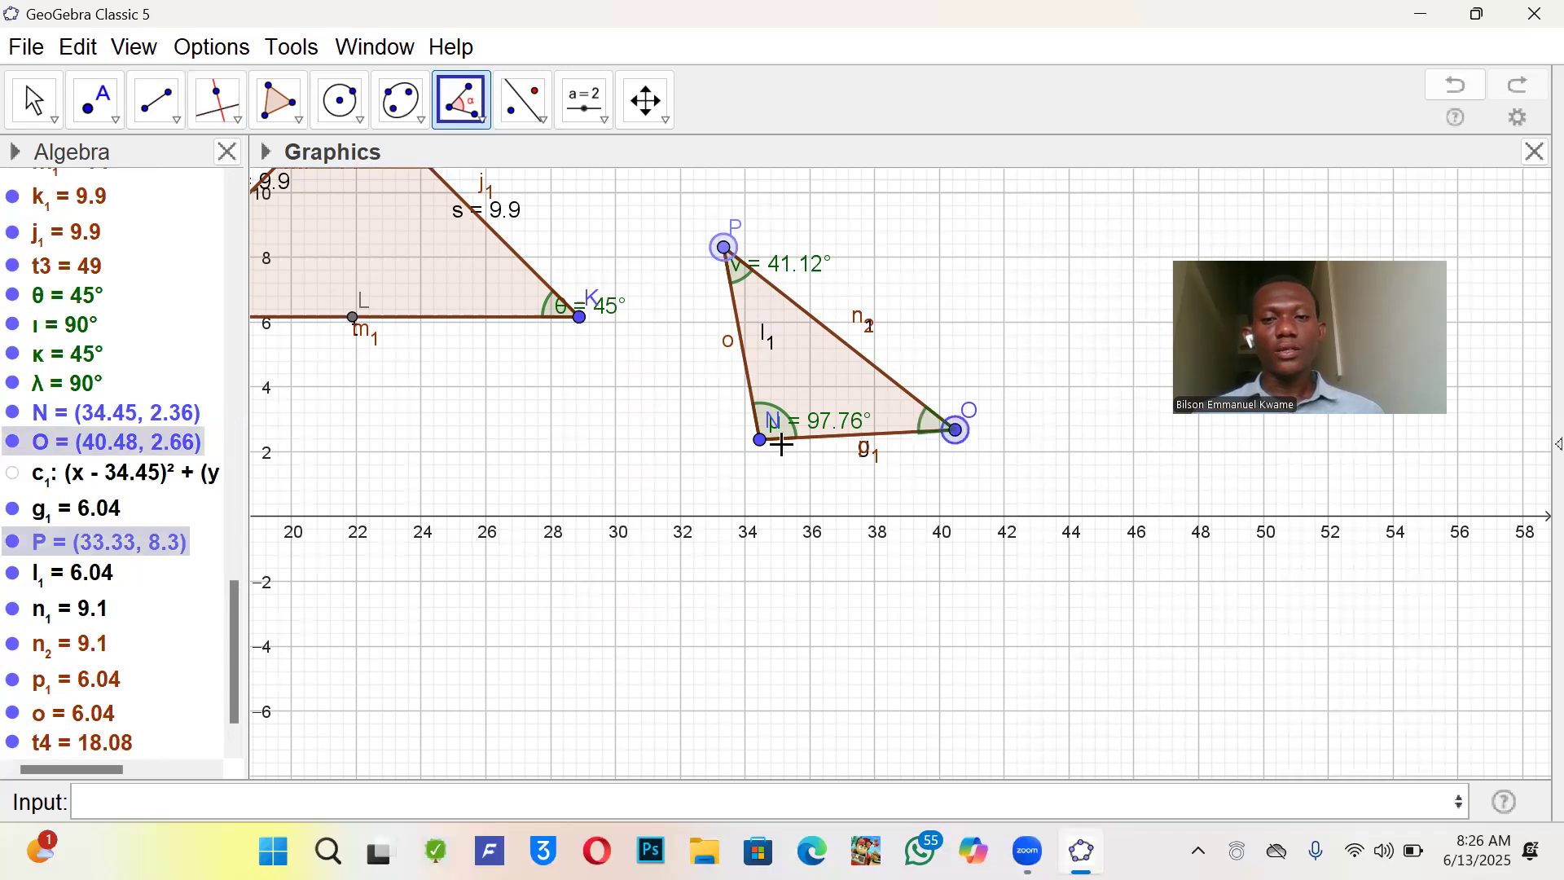
click(757, 445)
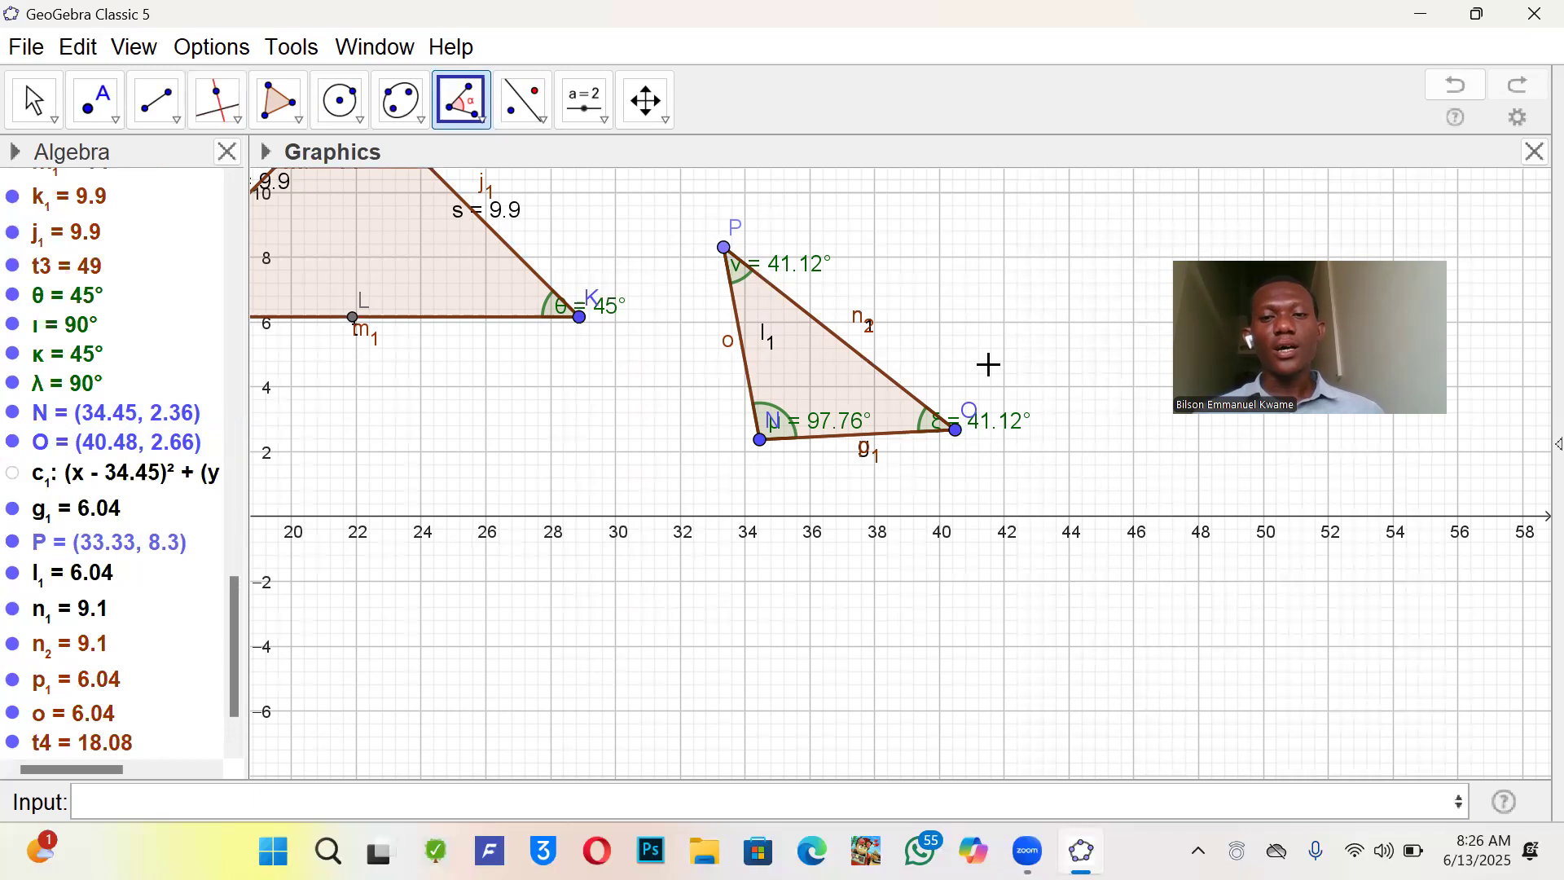
drag(613, 382, 624, 417)
double_click(624, 418)
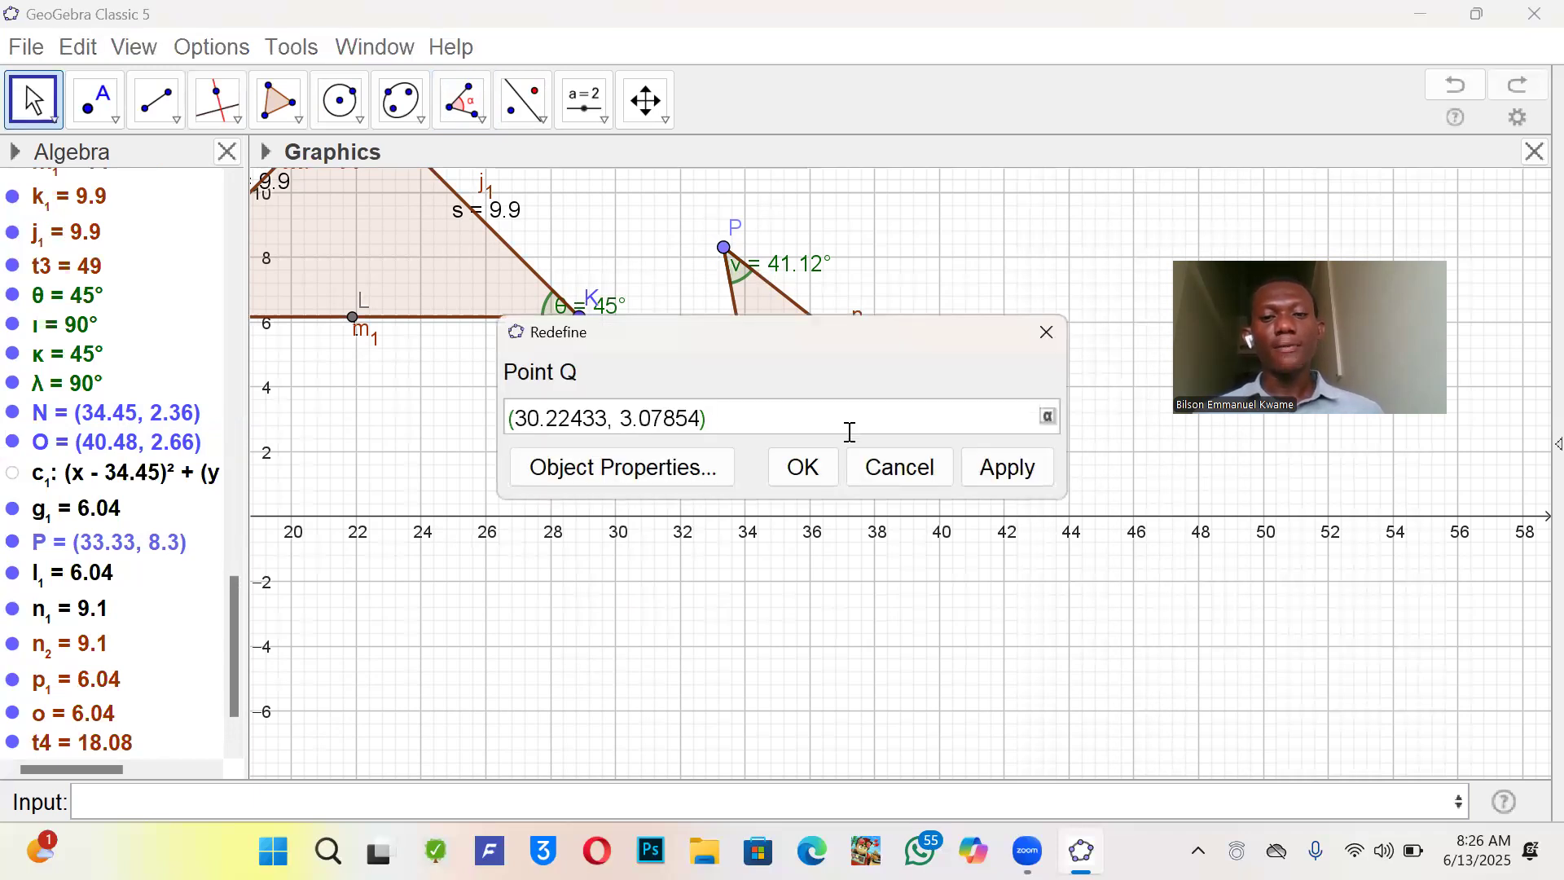
click(1046, 332)
drag(515, 470, 328, 499)
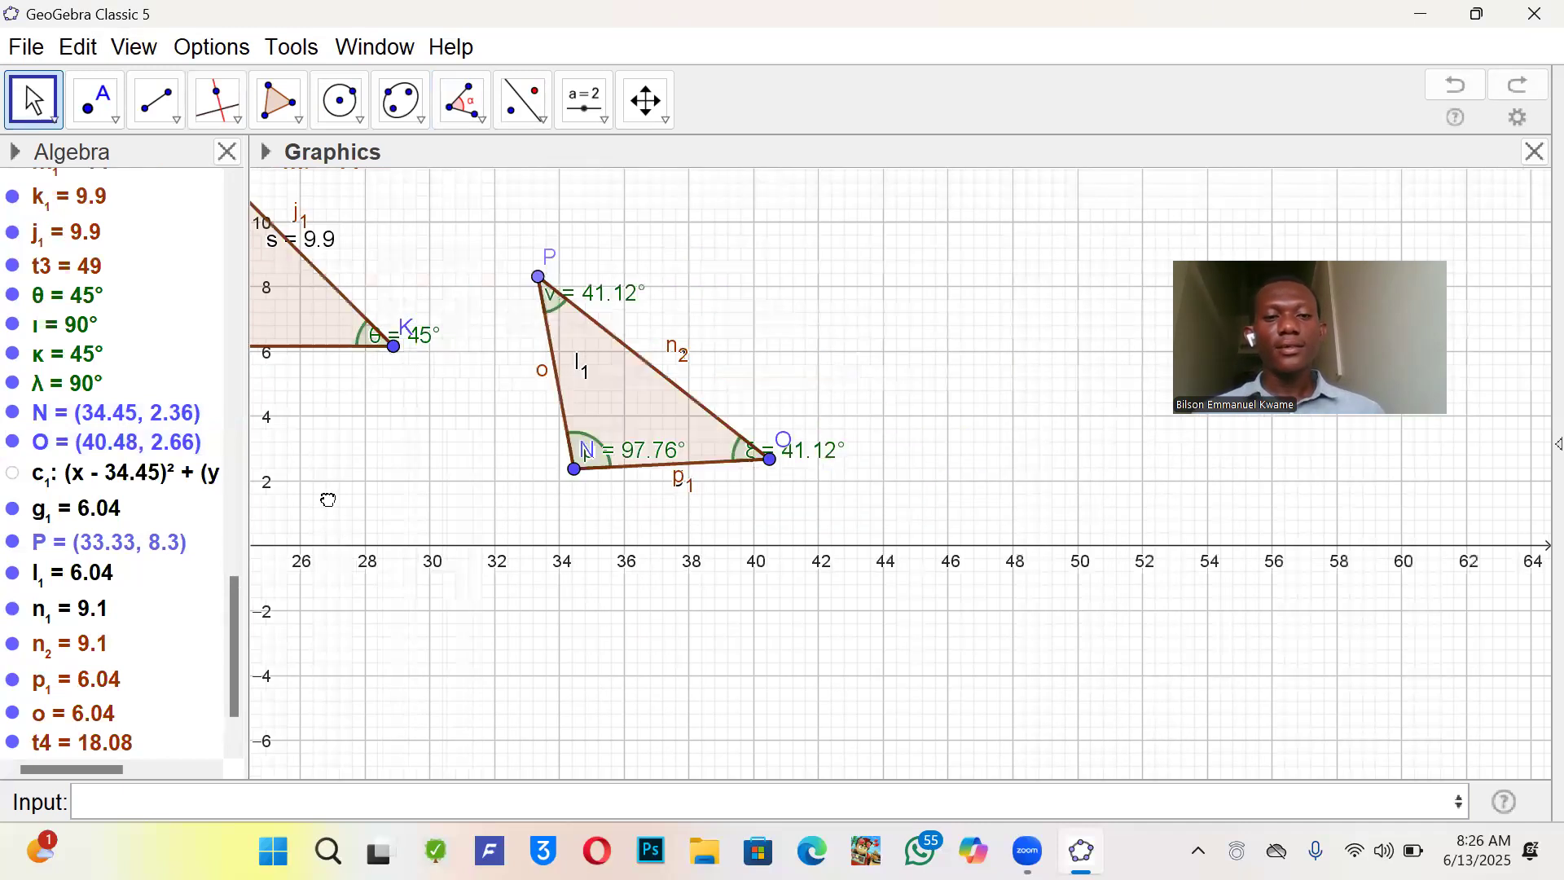
drag(64, 480, 57, 481)
drag(458, 446, 662, 448)
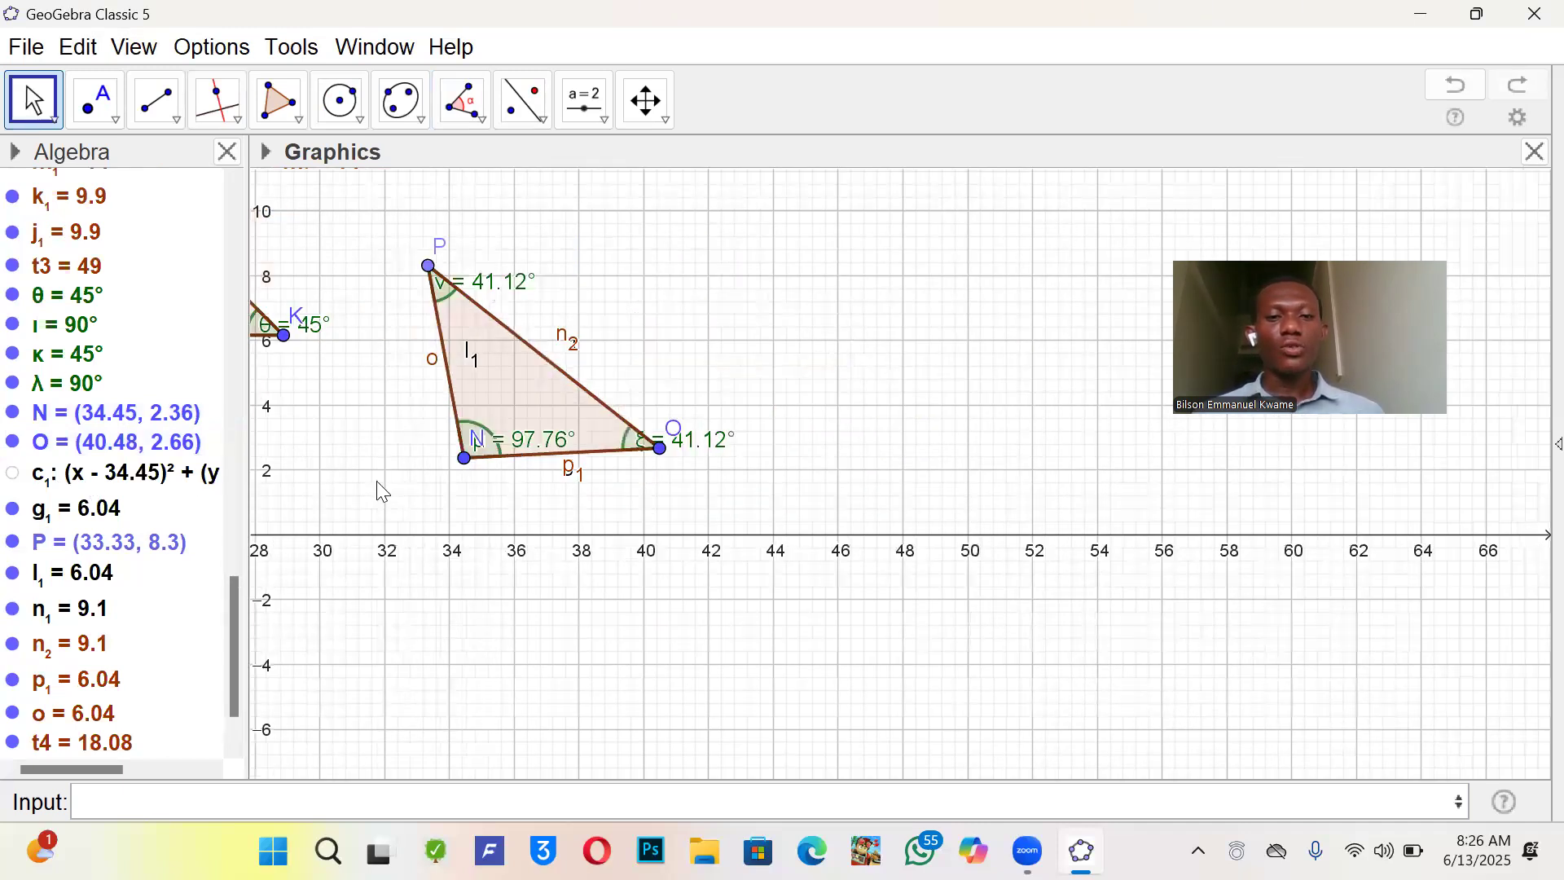
drag(199, 488, 165, 492)
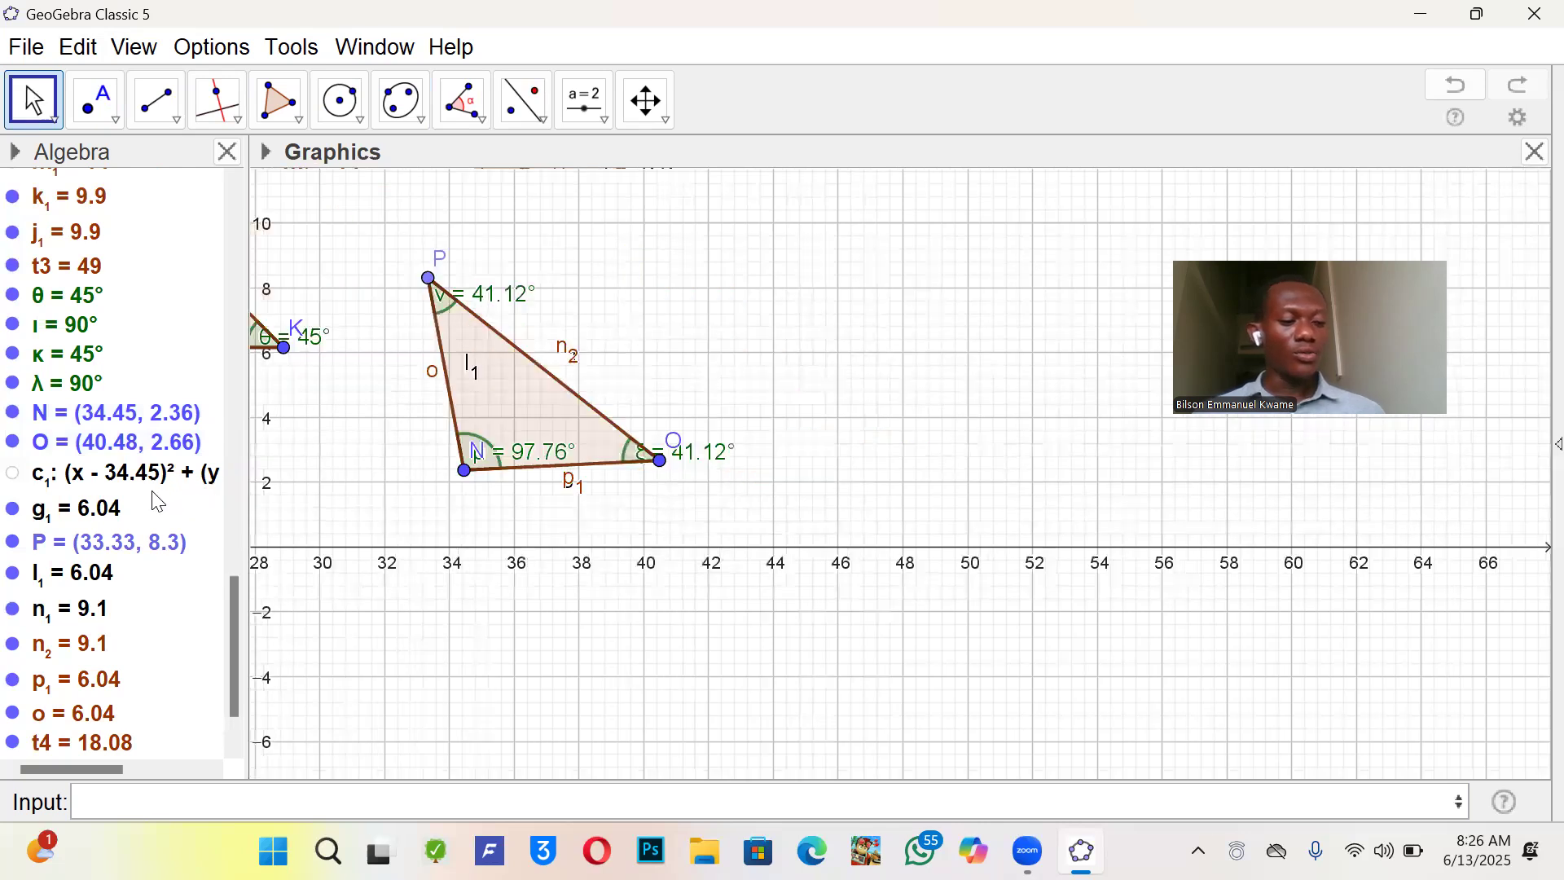
drag(665, 440, 697, 411)
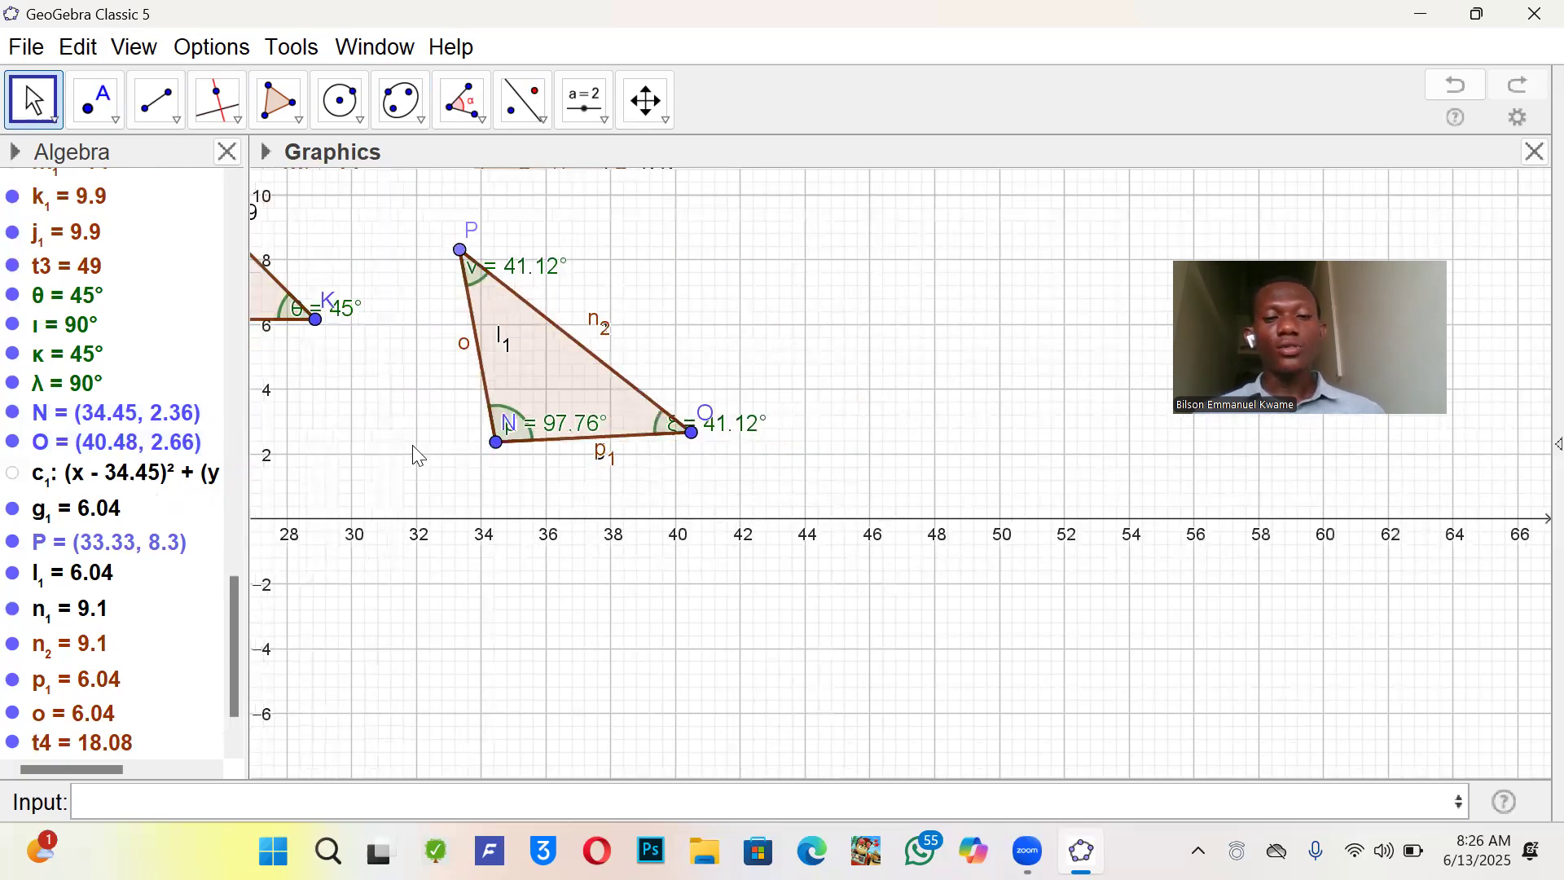
drag(418, 456, 549, 439)
drag(652, 407, 434, 444)
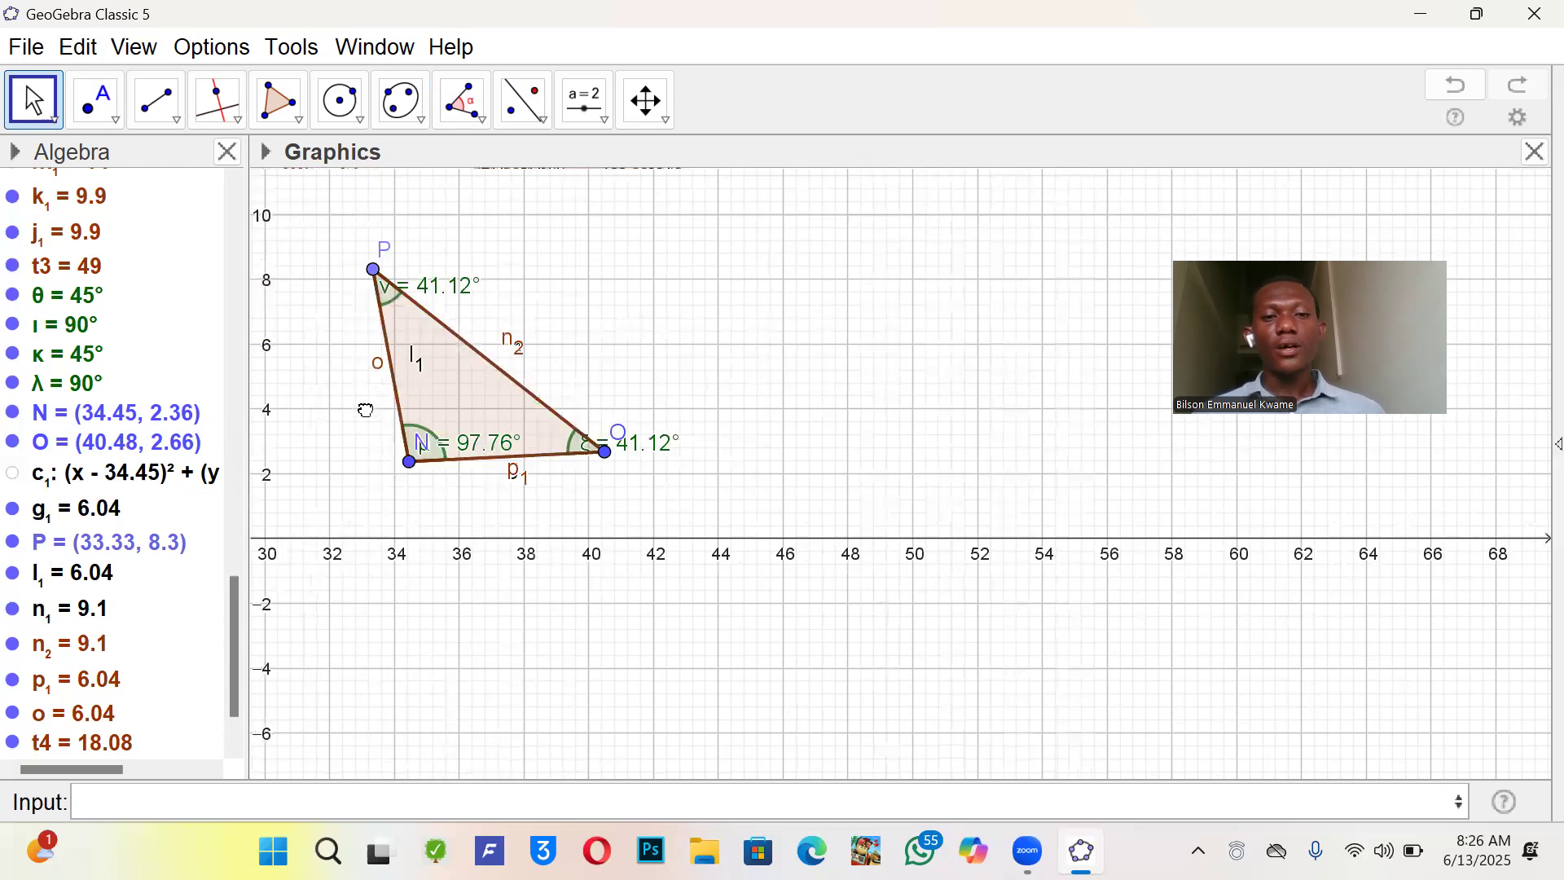
mouse_move(356, 406)
mouse_down()
mouse_move(562, 436)
mouse_move(380, 400)
mouse_up()
- Draw a horizontal line through two new points at (54, 2) and (66, 2), in the empty area beyond triangle NOP
drag(818, 414, 582, 379)
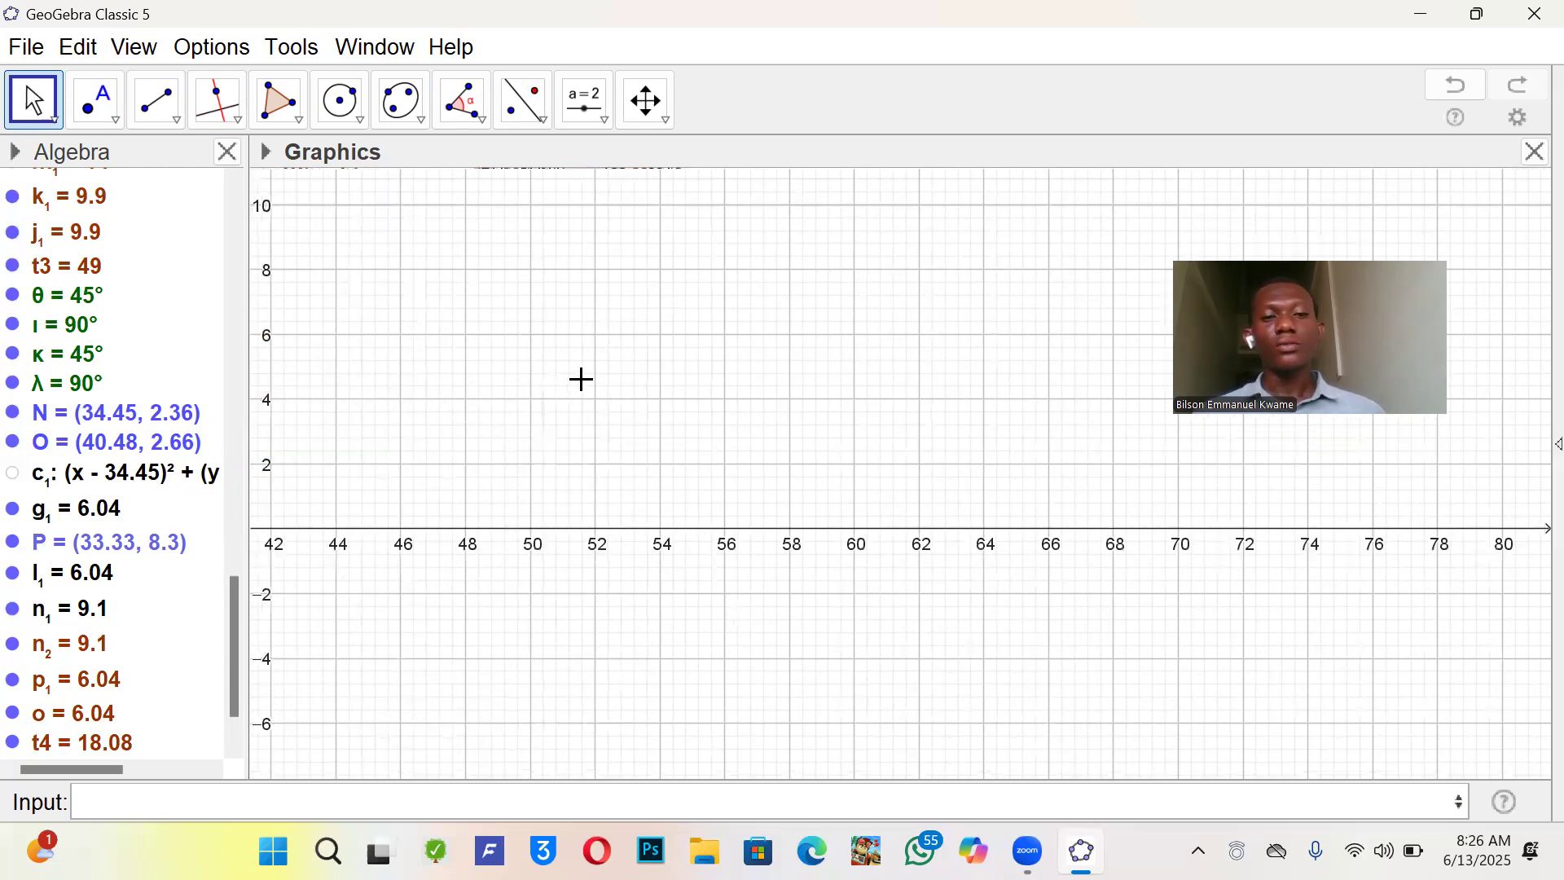
drag(495, 400, 483, 409)
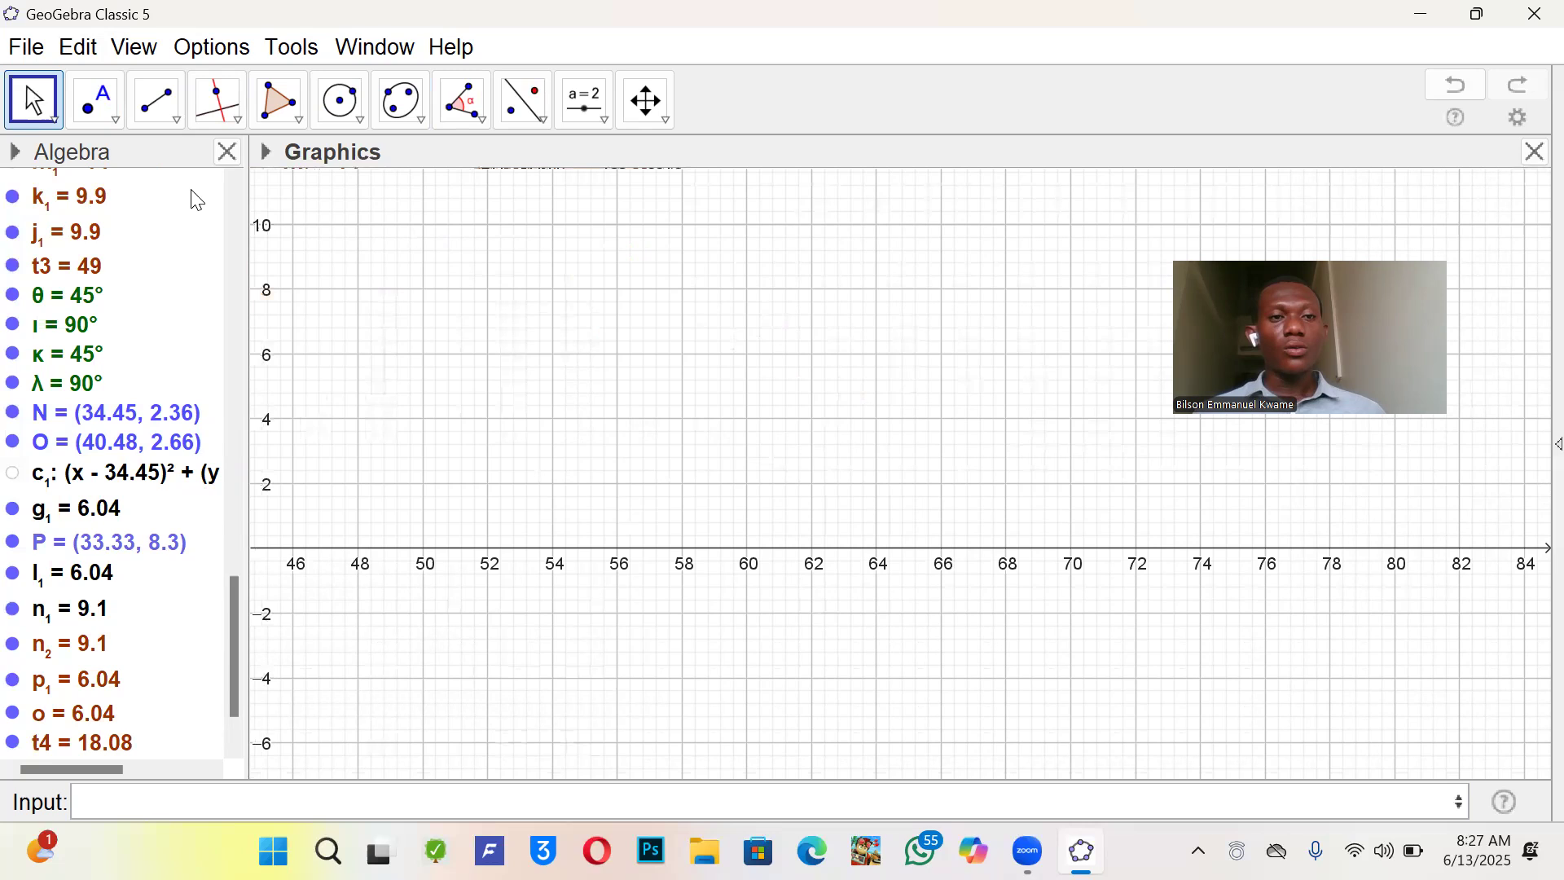
click(161, 102)
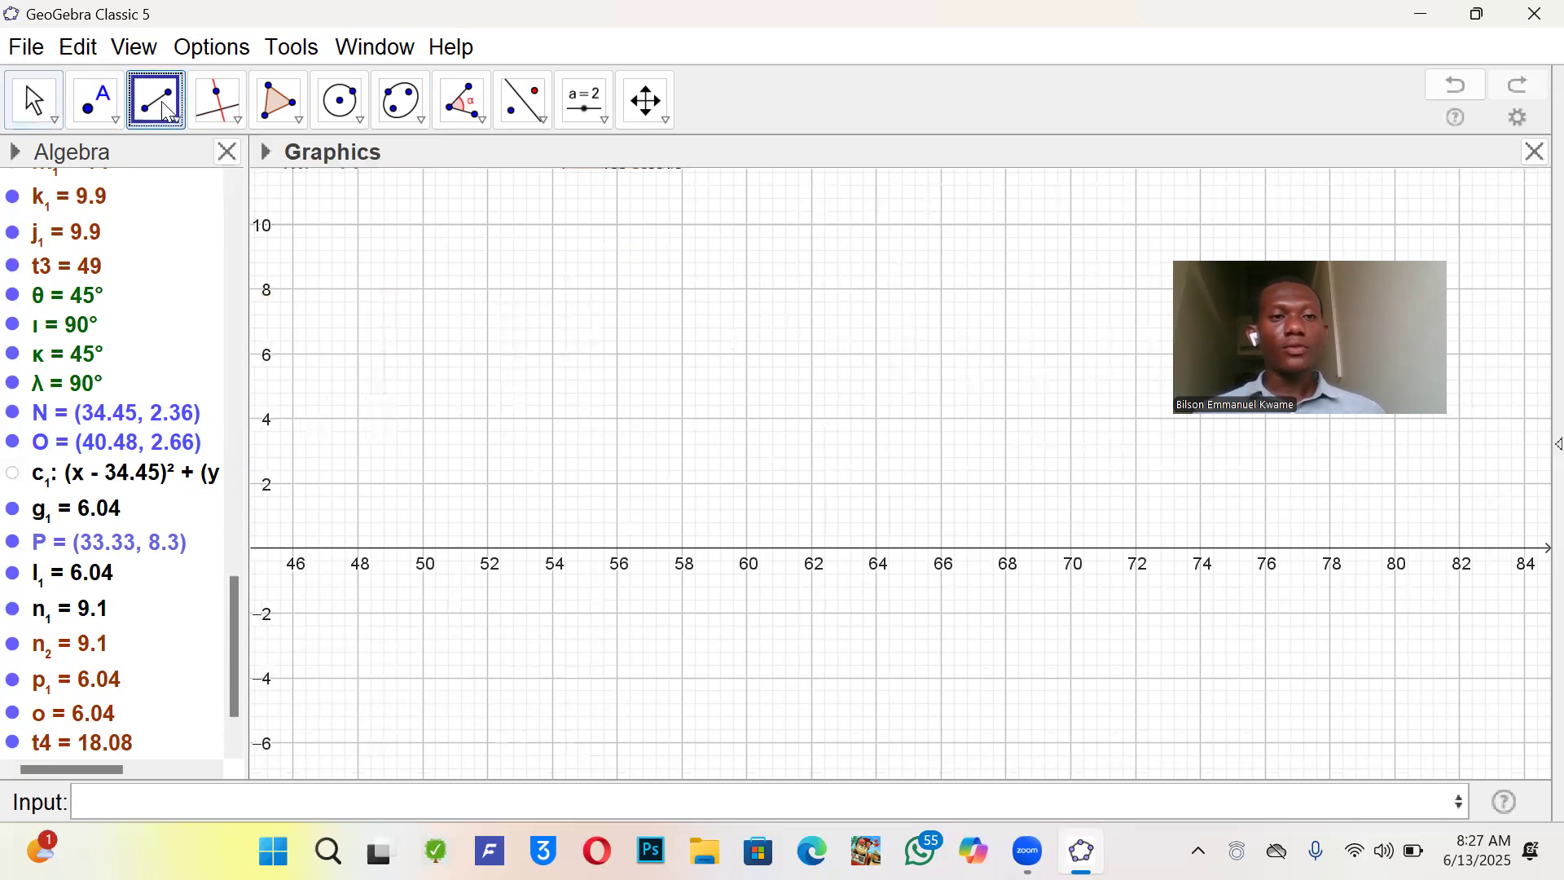
click(167, 112)
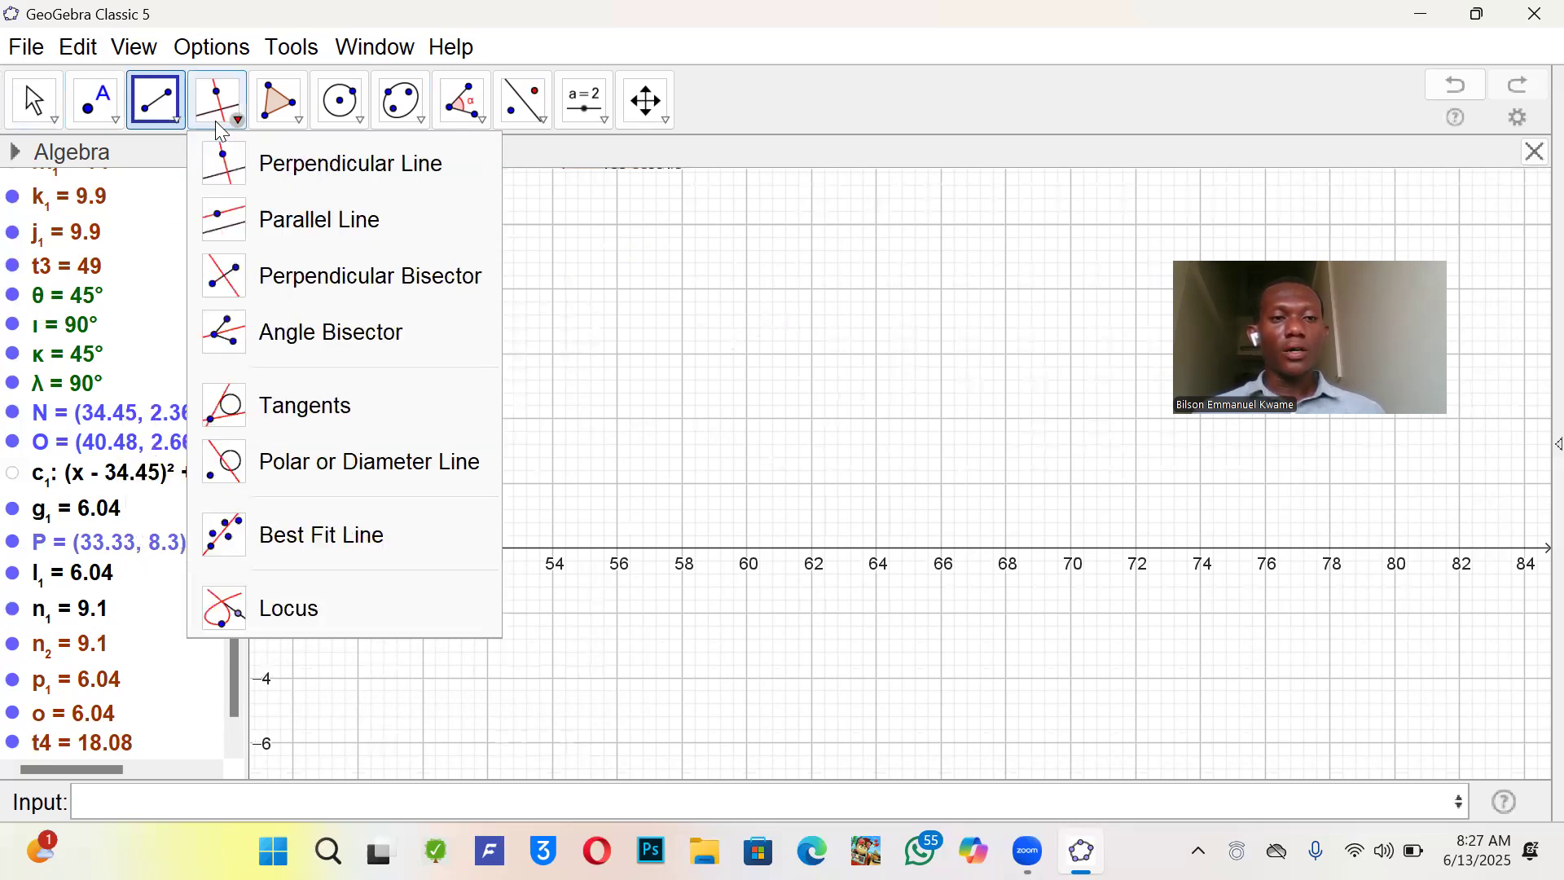
click(143, 95)
click(215, 163)
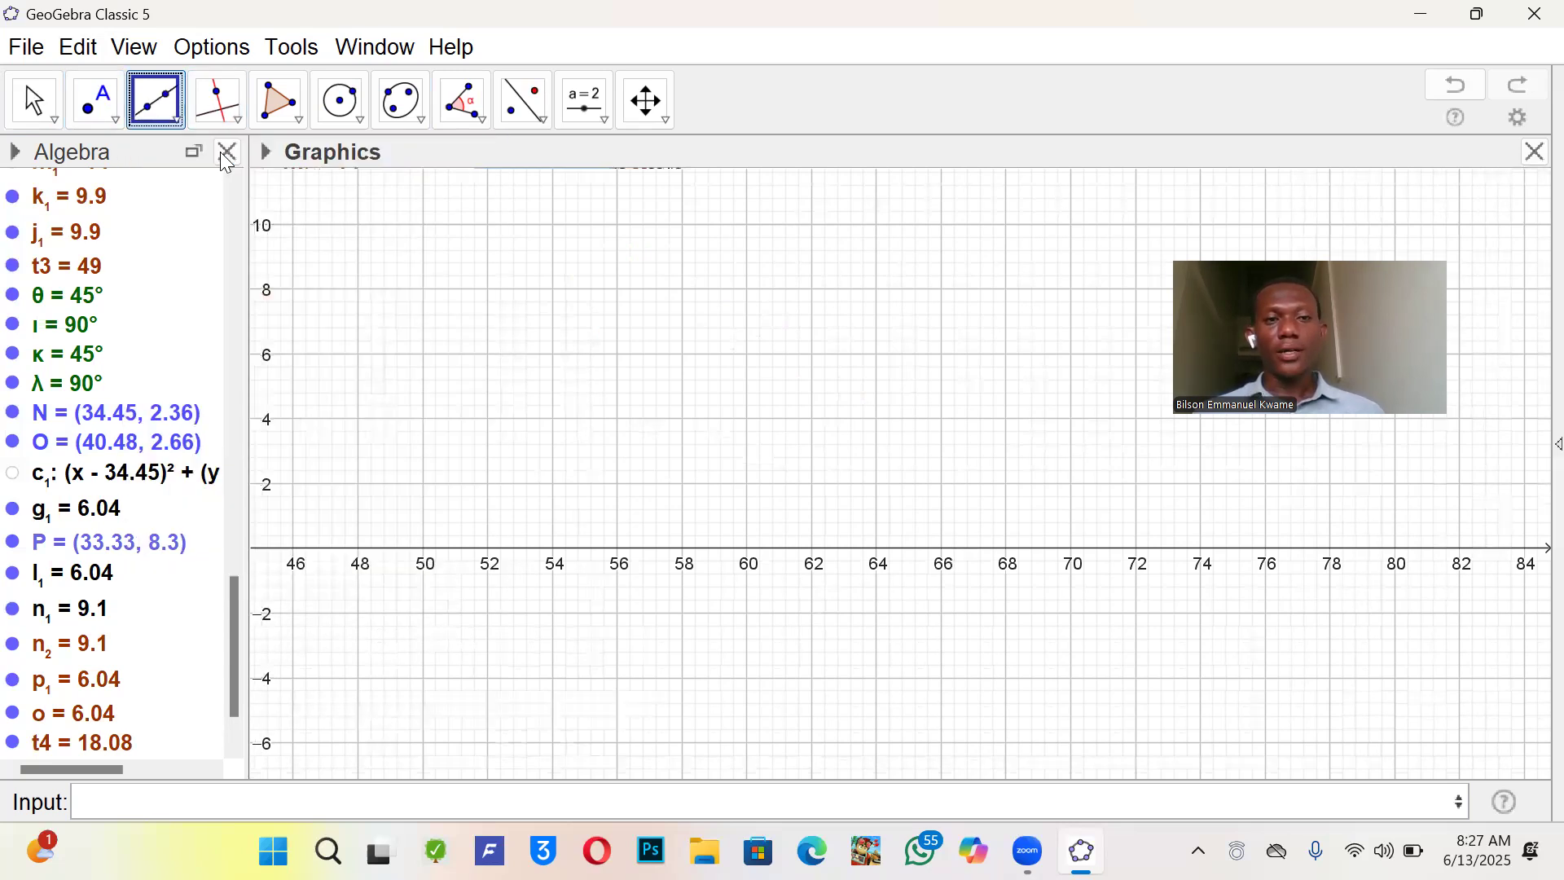
click(553, 483)
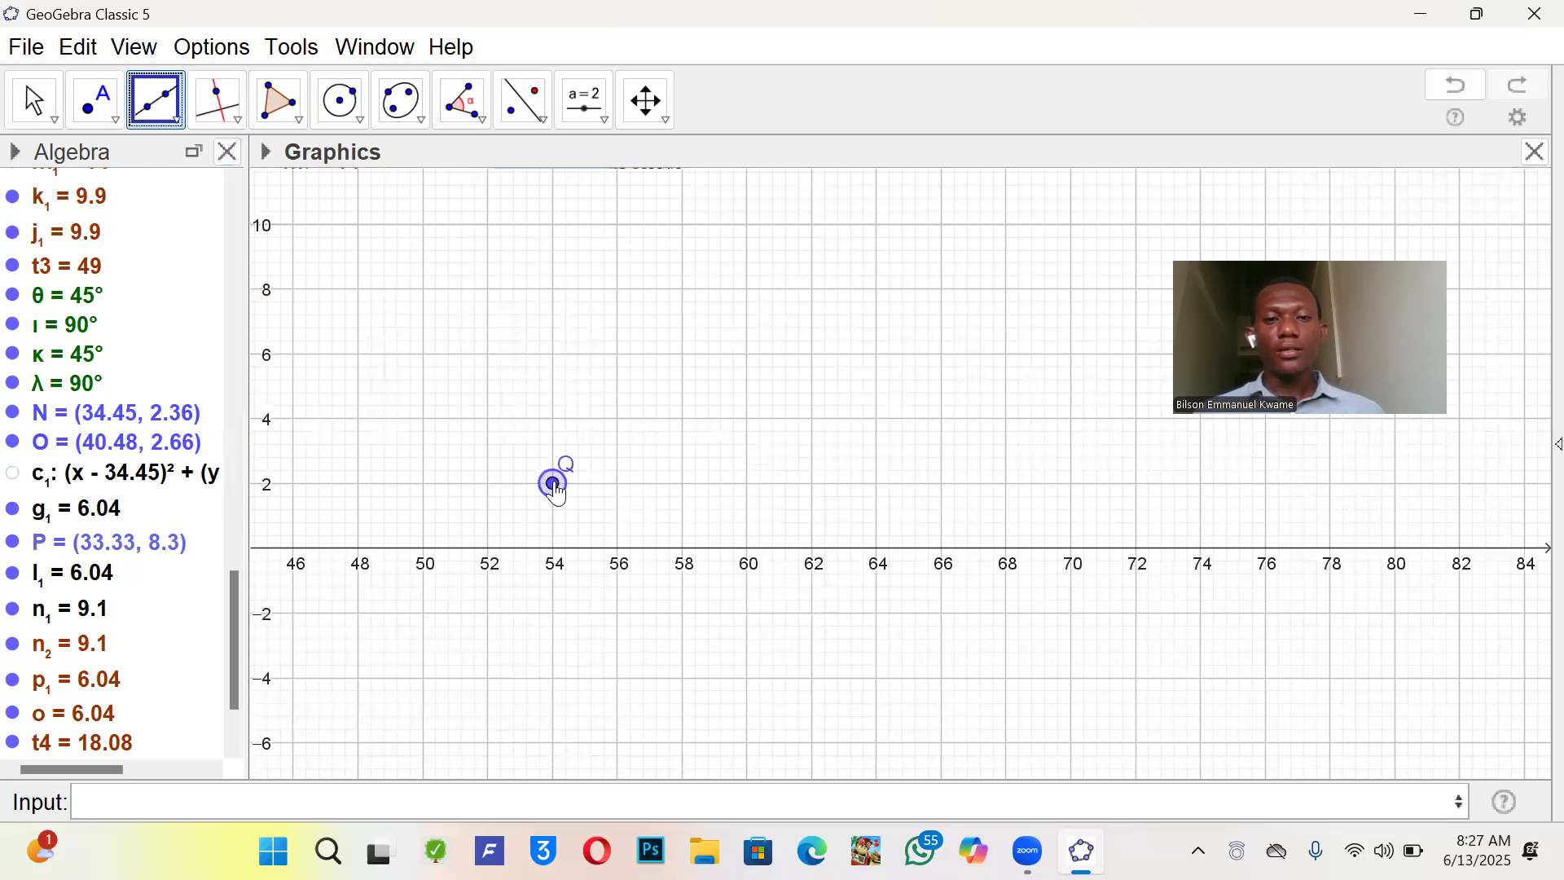
click(946, 480)
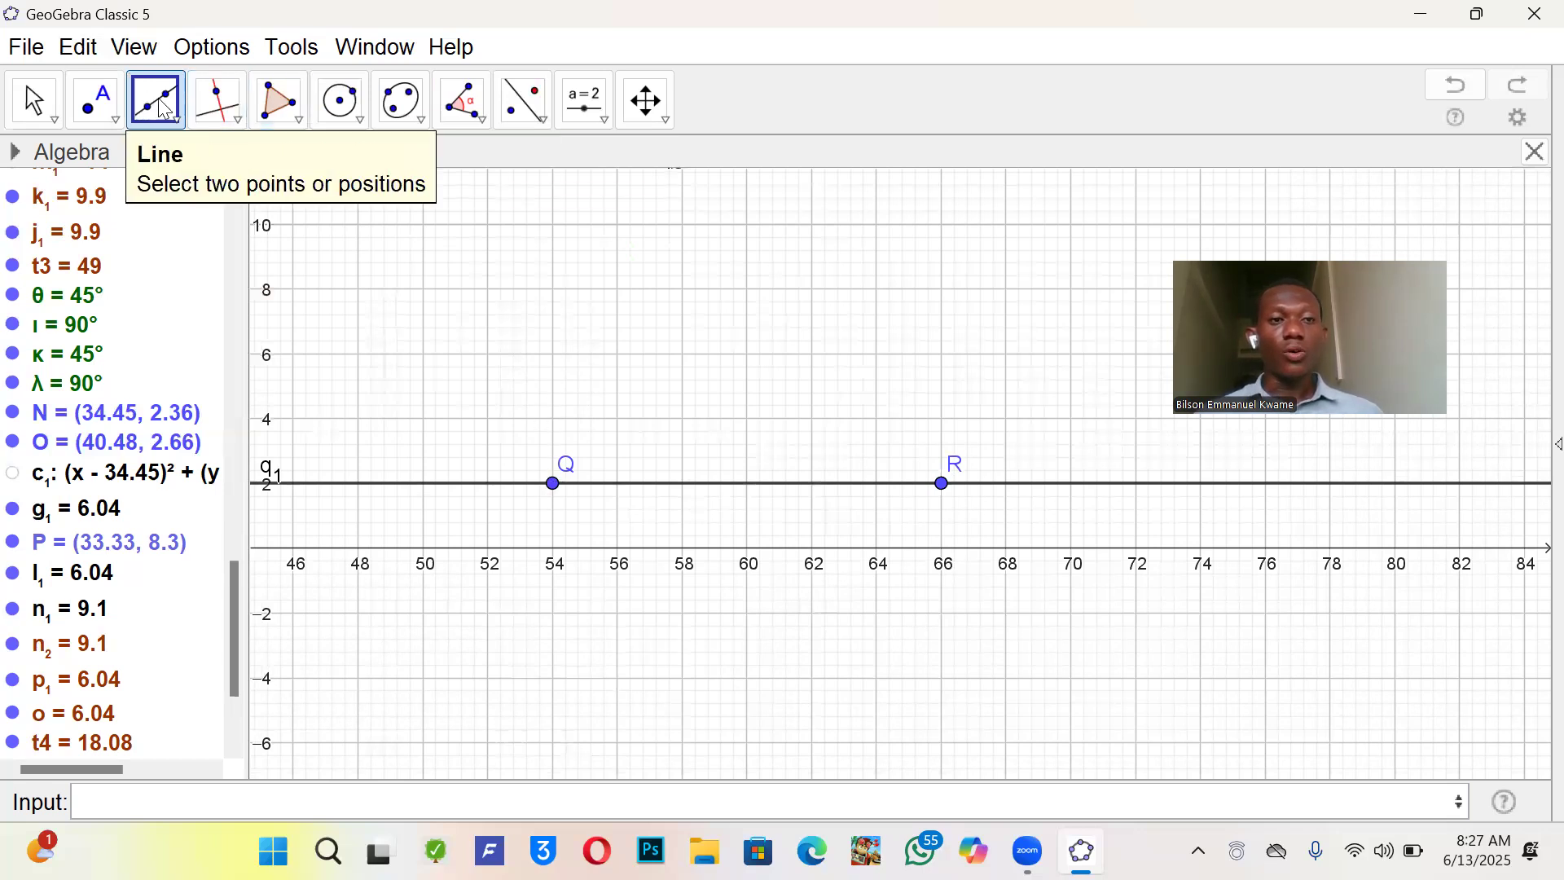
- Place a new point on line QR between Q and R, at about (58.9, 2)
click(342, 108)
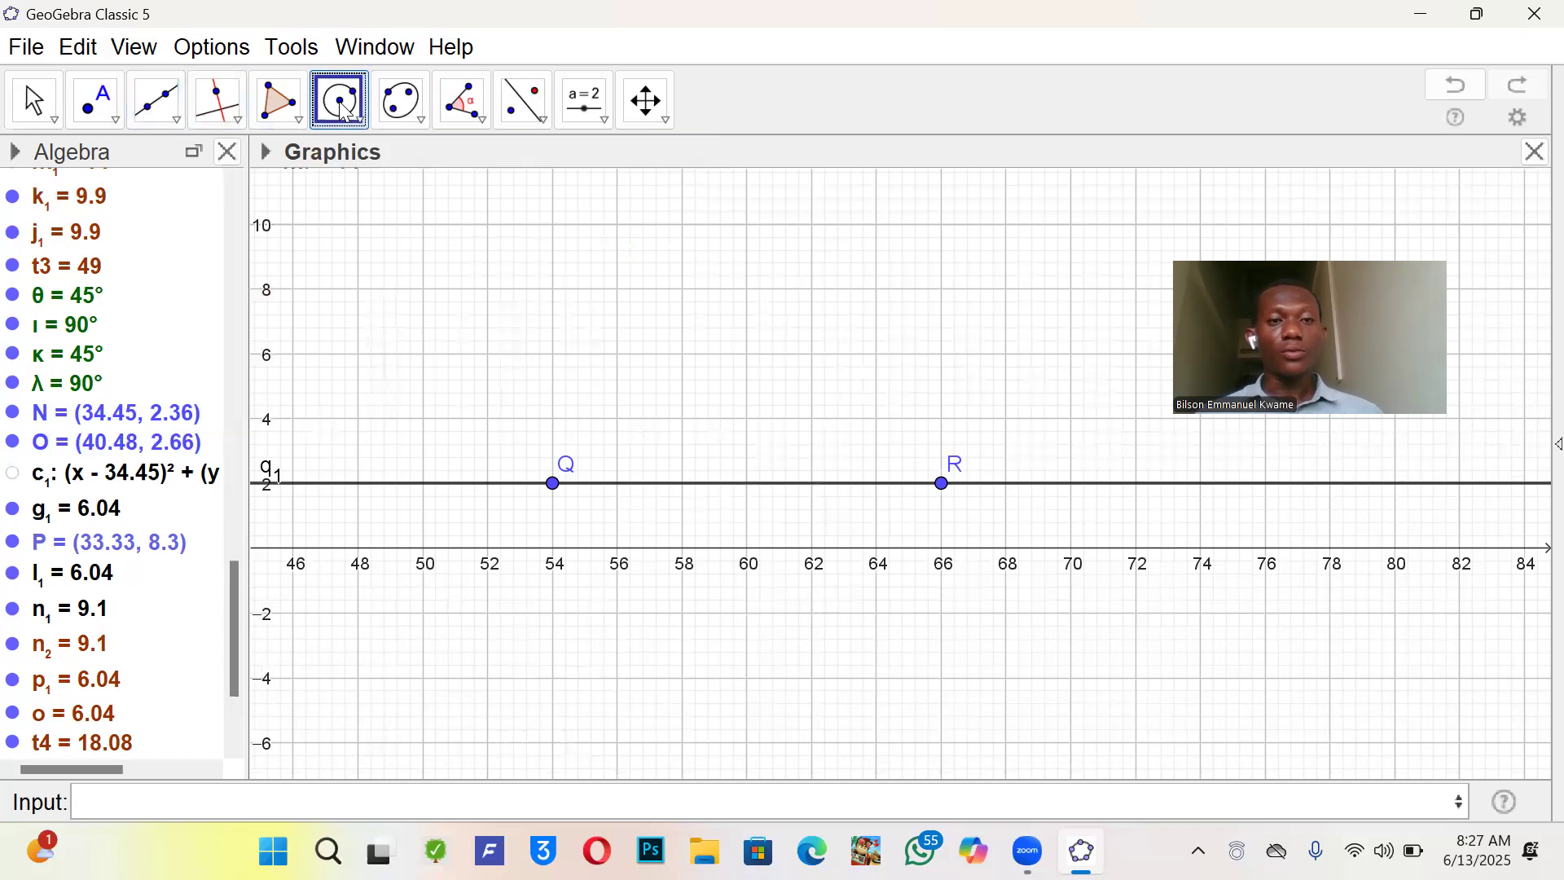
click(339, 101)
click(420, 297)
click(555, 483)
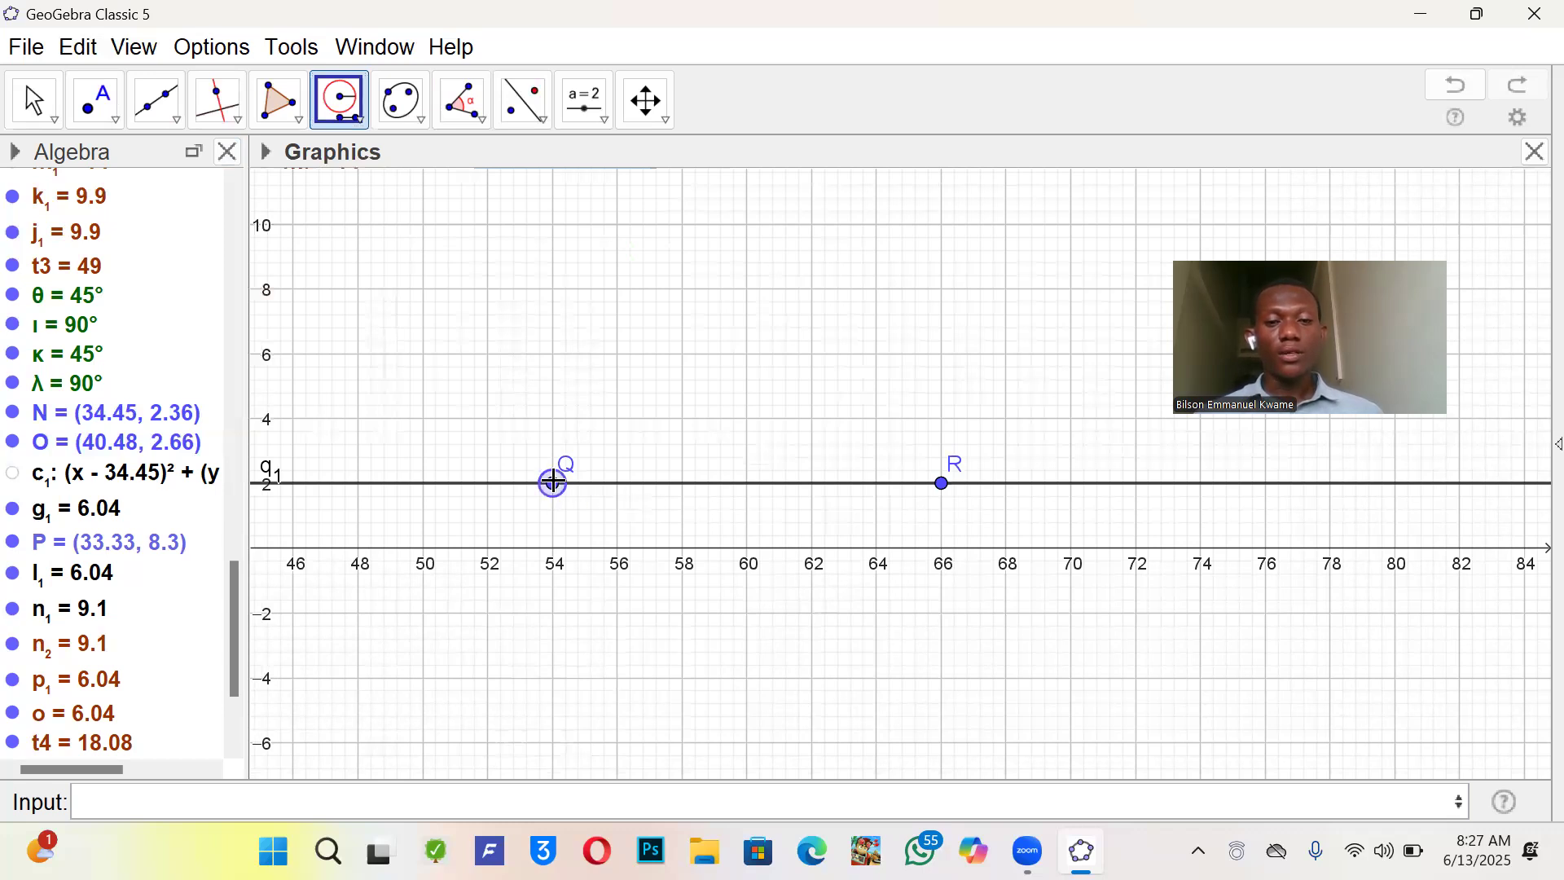
click(110, 91)
click(714, 485)
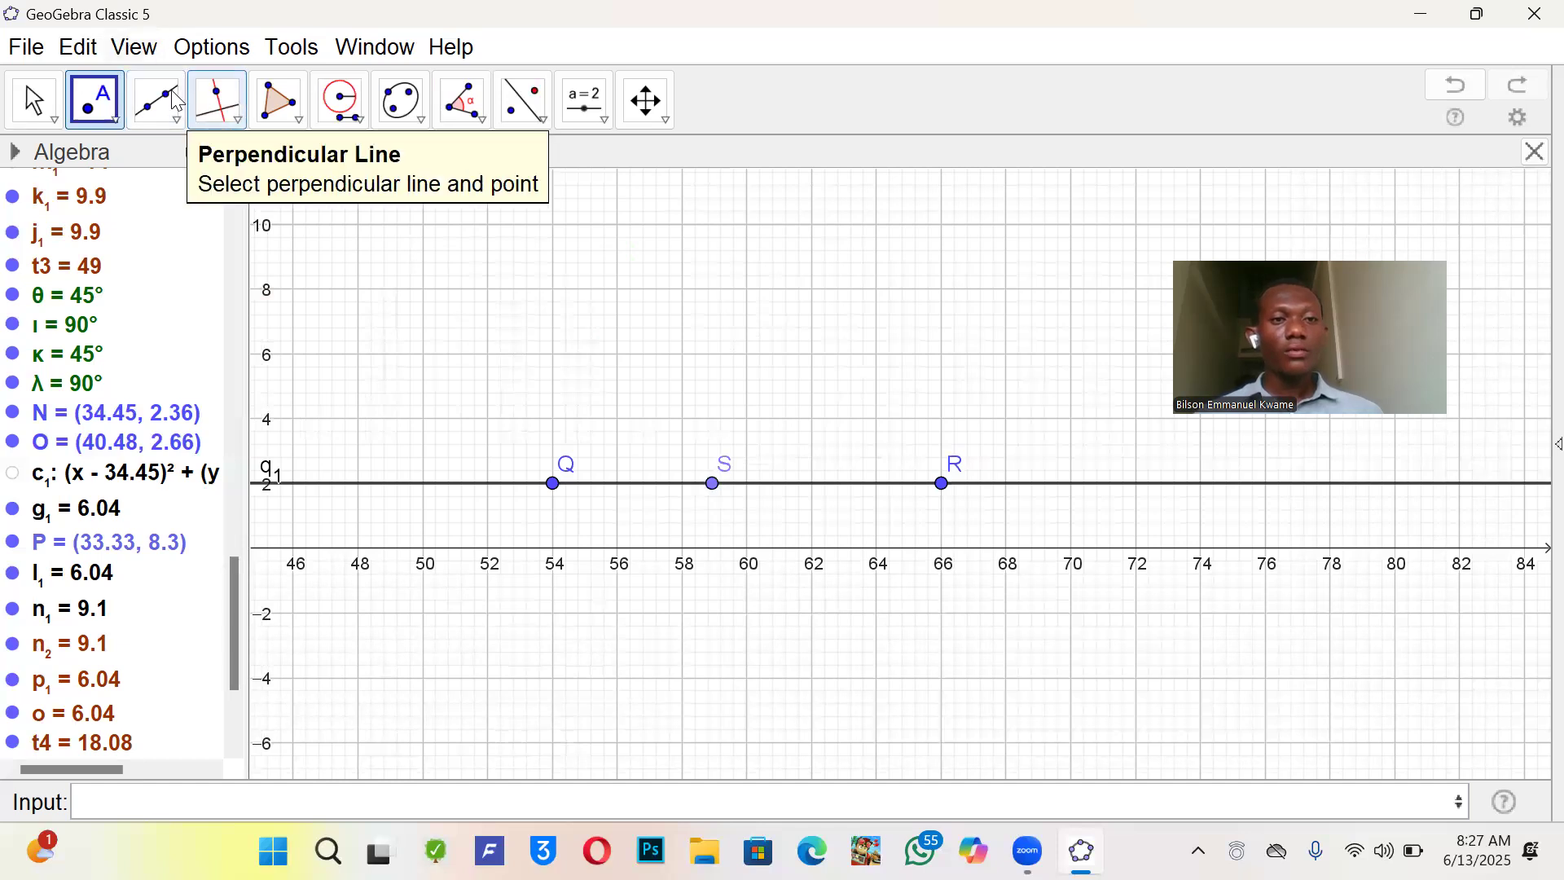
- Draw a circle centred at Q with radius QS using the Compass tool
click(340, 100)
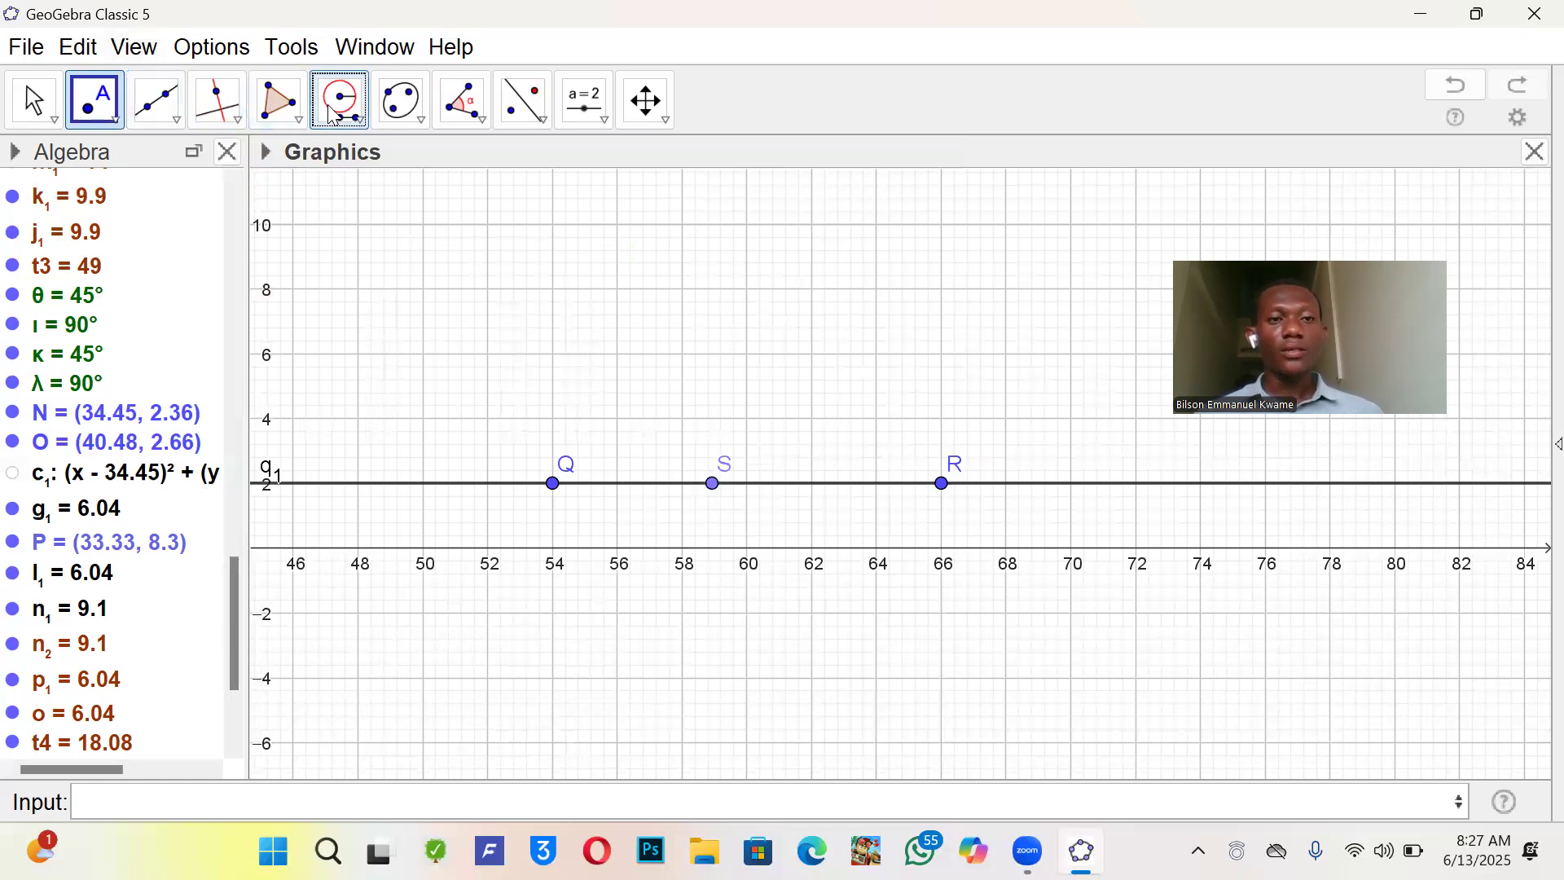
click(553, 484)
click(713, 483)
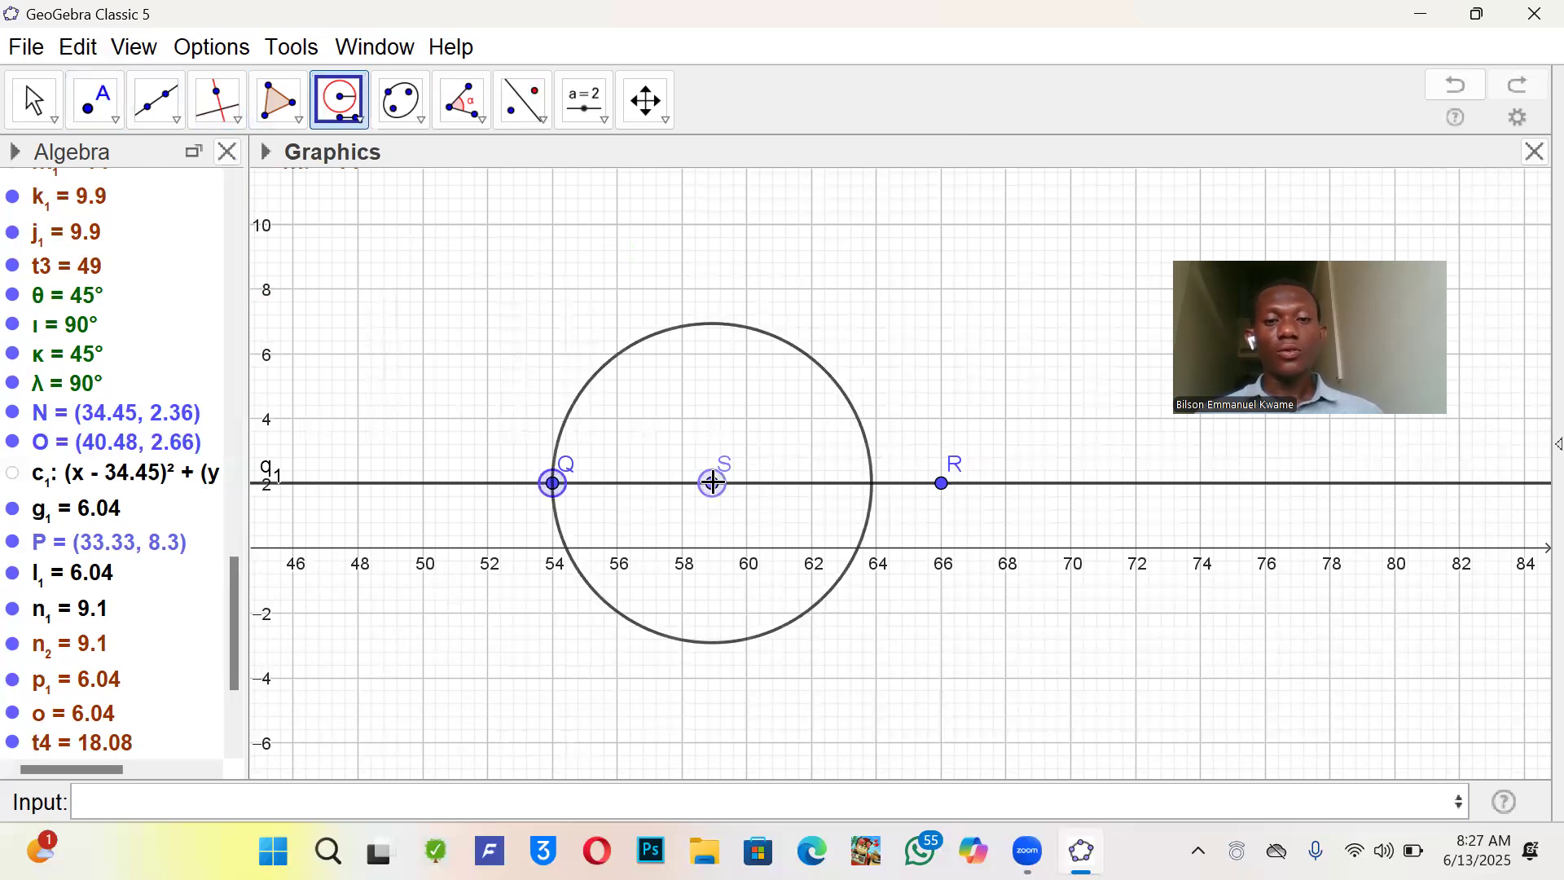
click(553, 484)
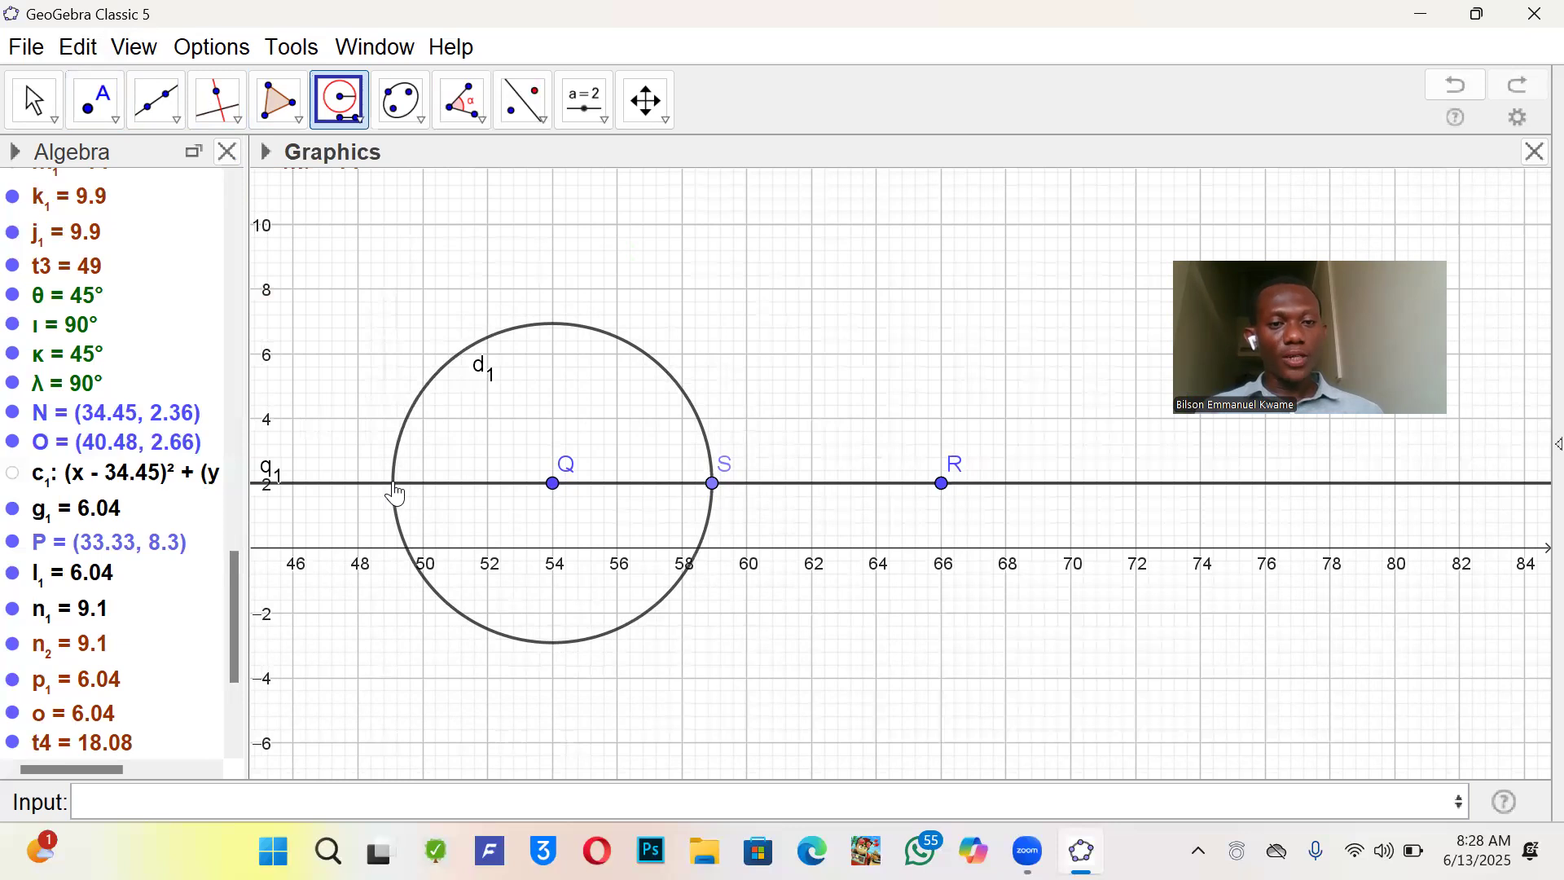
- Mark the intersection of the circle centred at Q with line QR on the side of Q opposite S
click(94, 121)
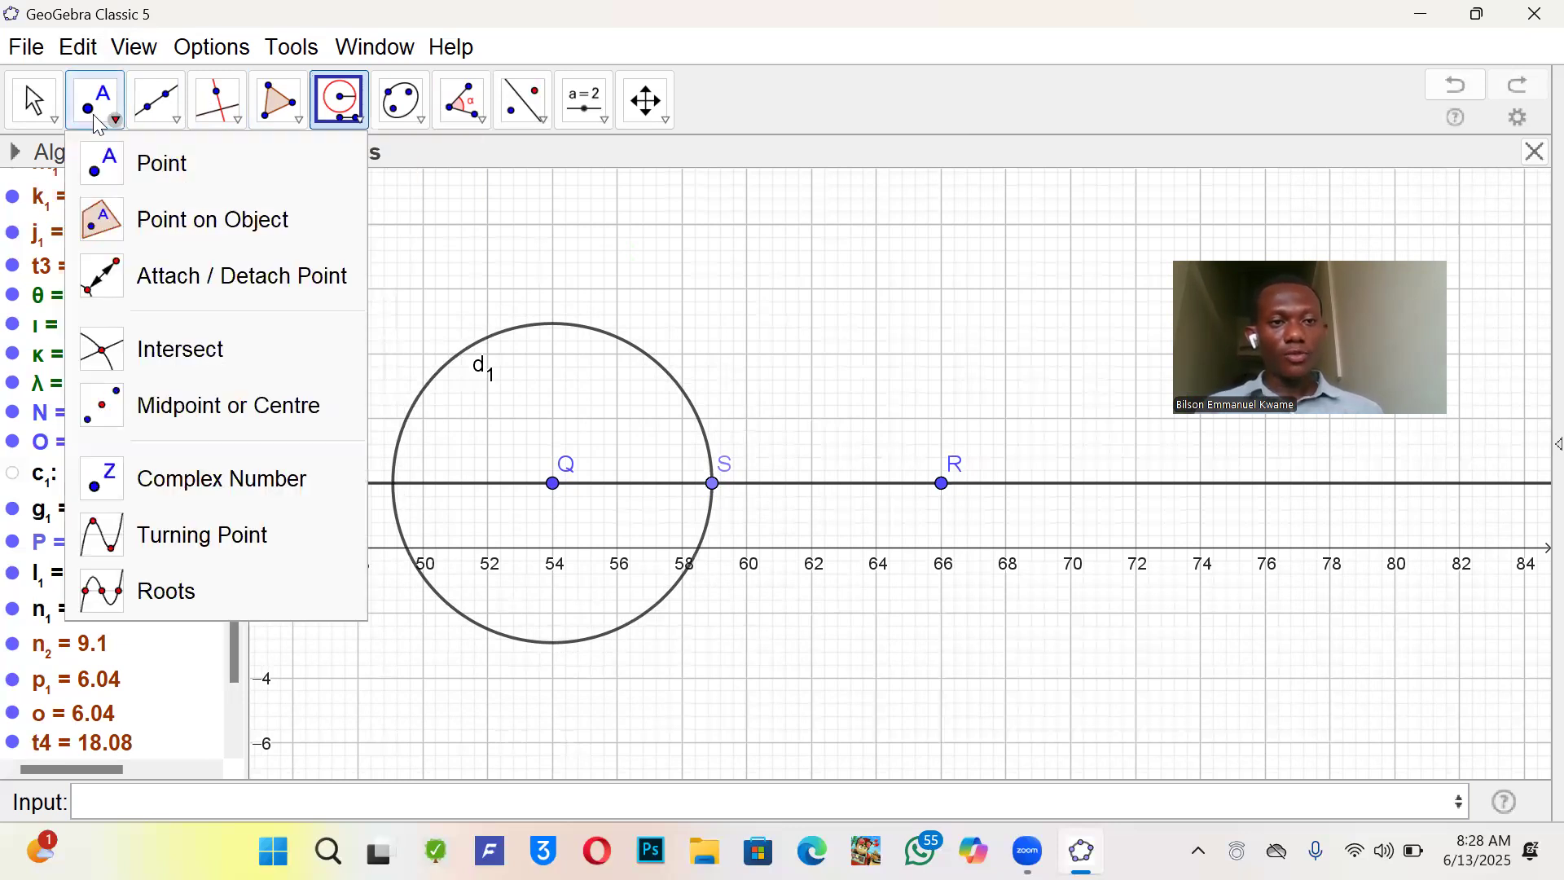
click(165, 349)
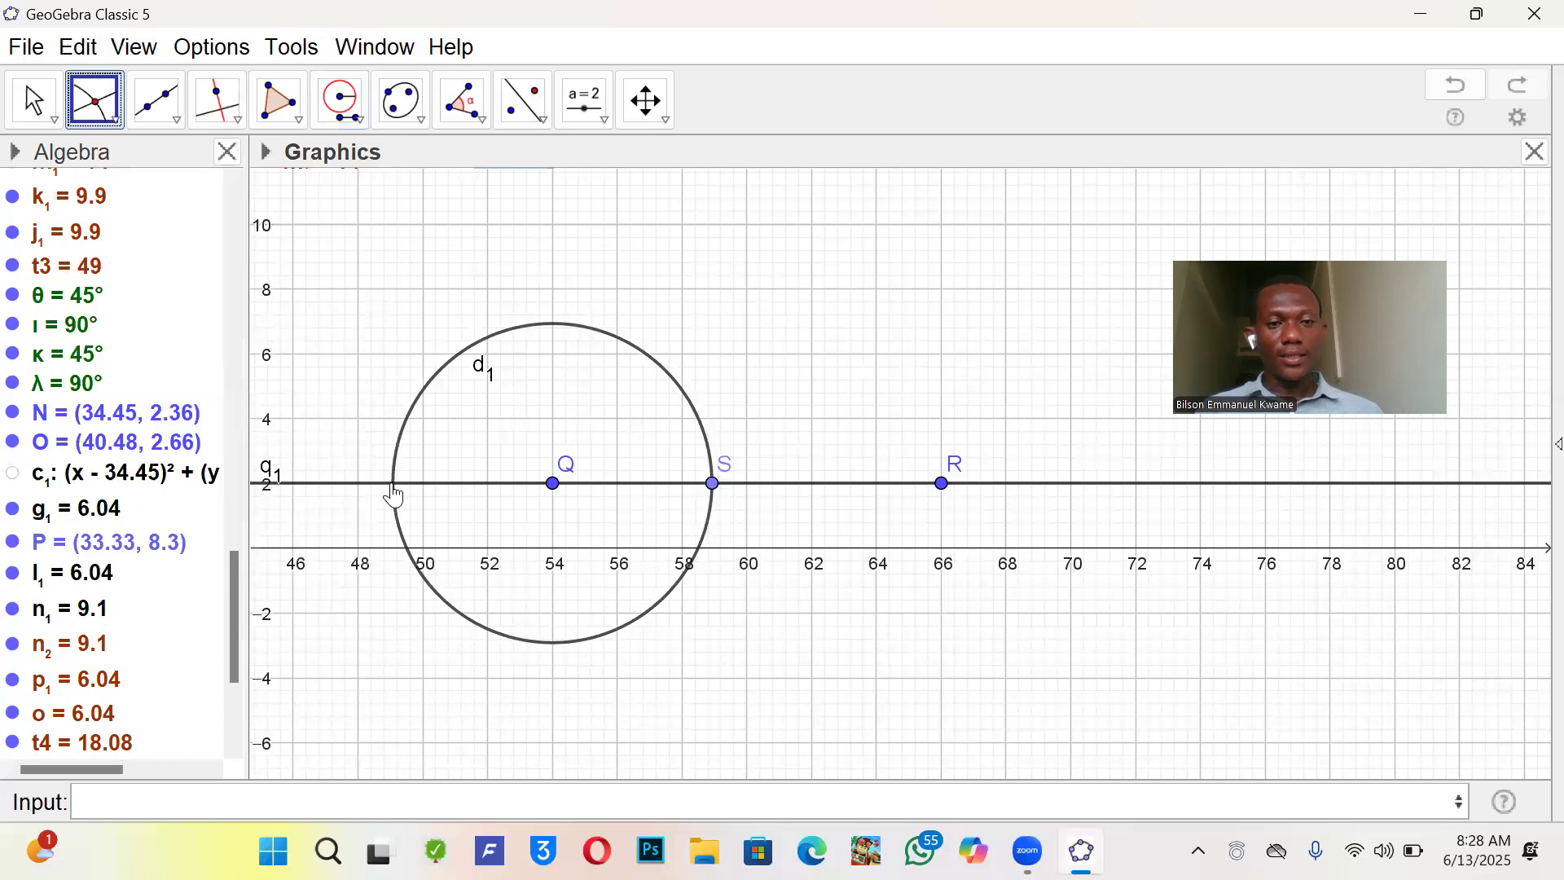
click(394, 485)
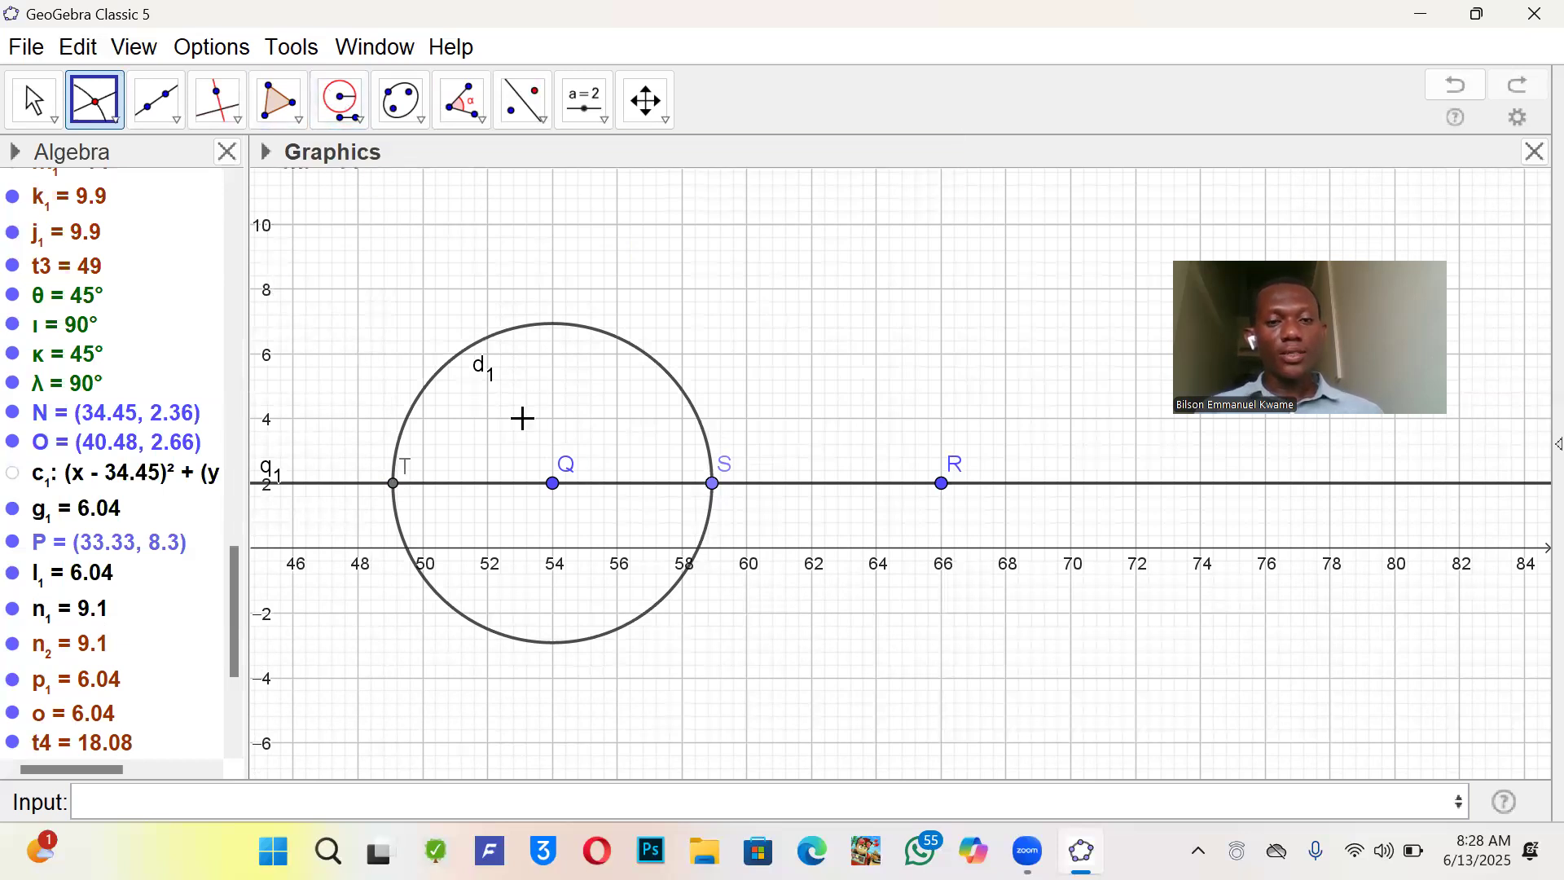
- Place a new point on line QR between S and R, at about (60.8, 2)
click(101, 104)
click(141, 159)
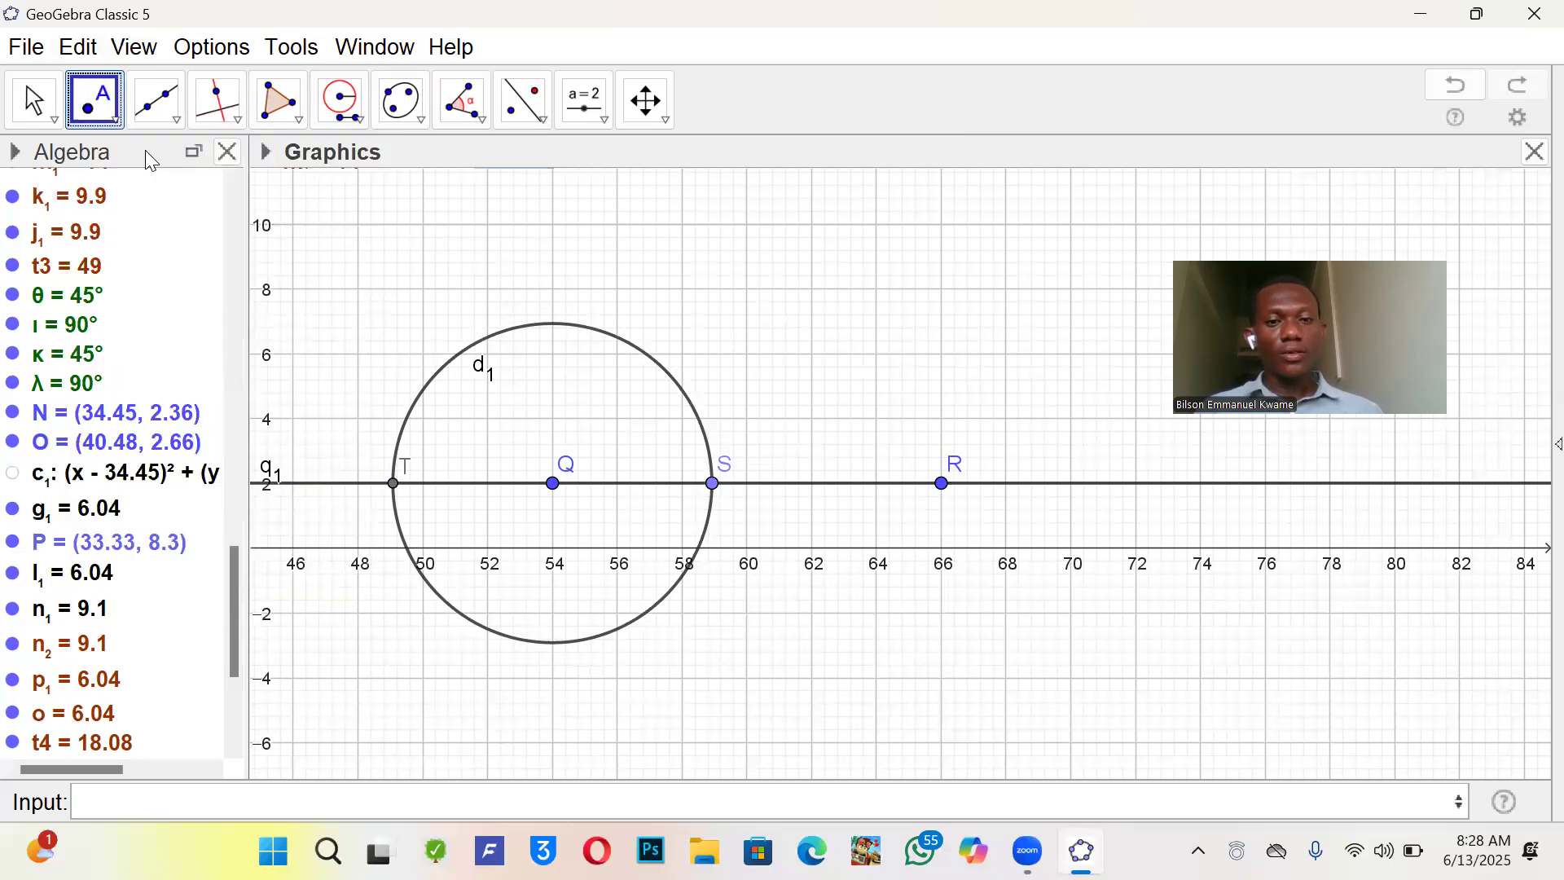
click(618, 483)
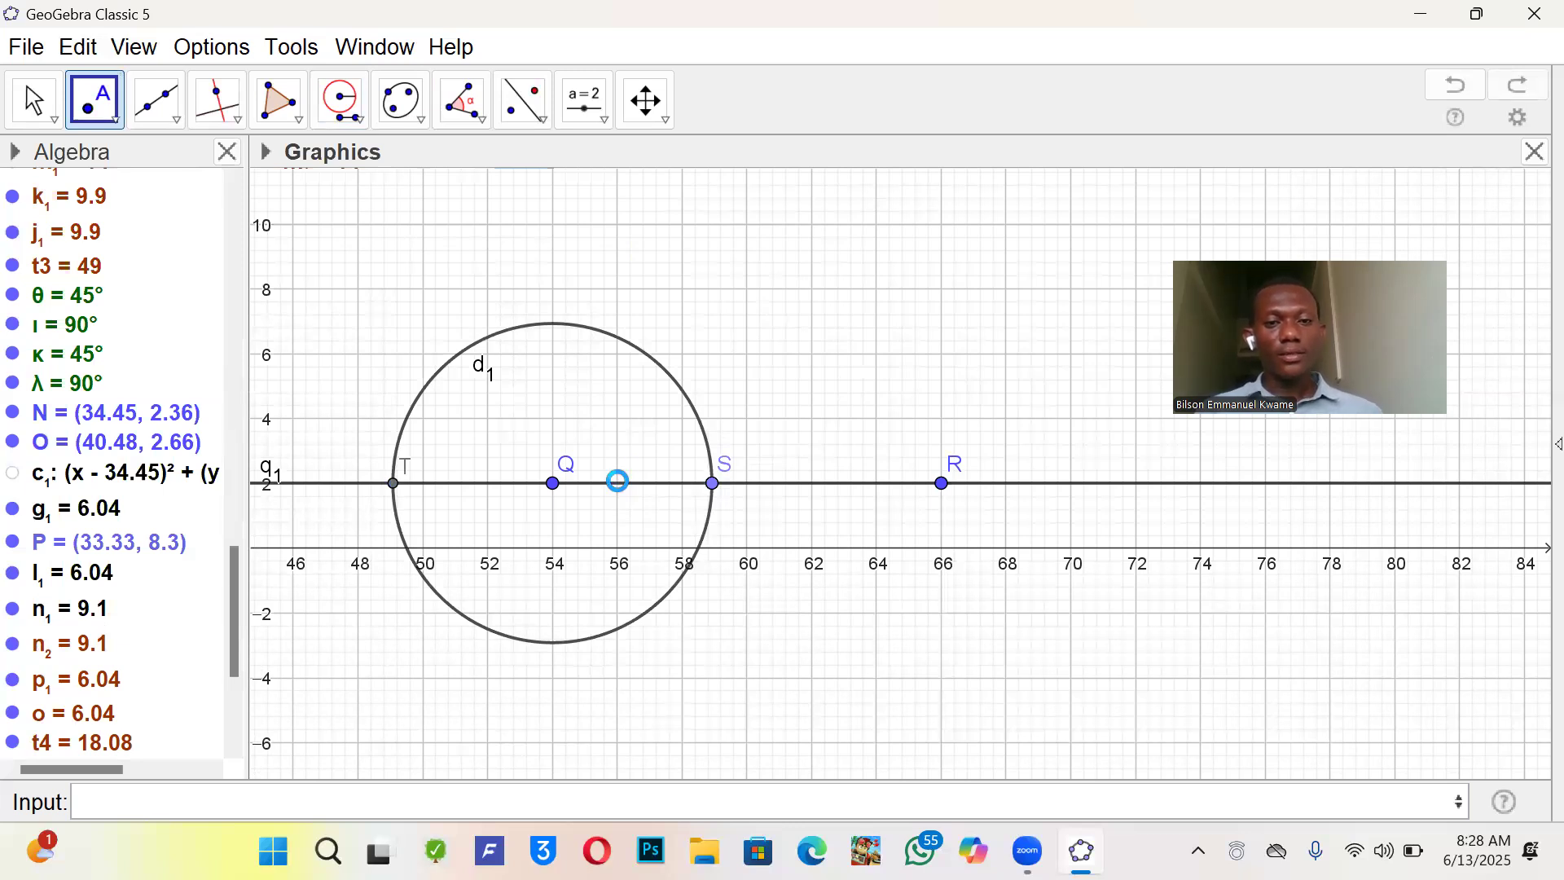
click(774, 486)
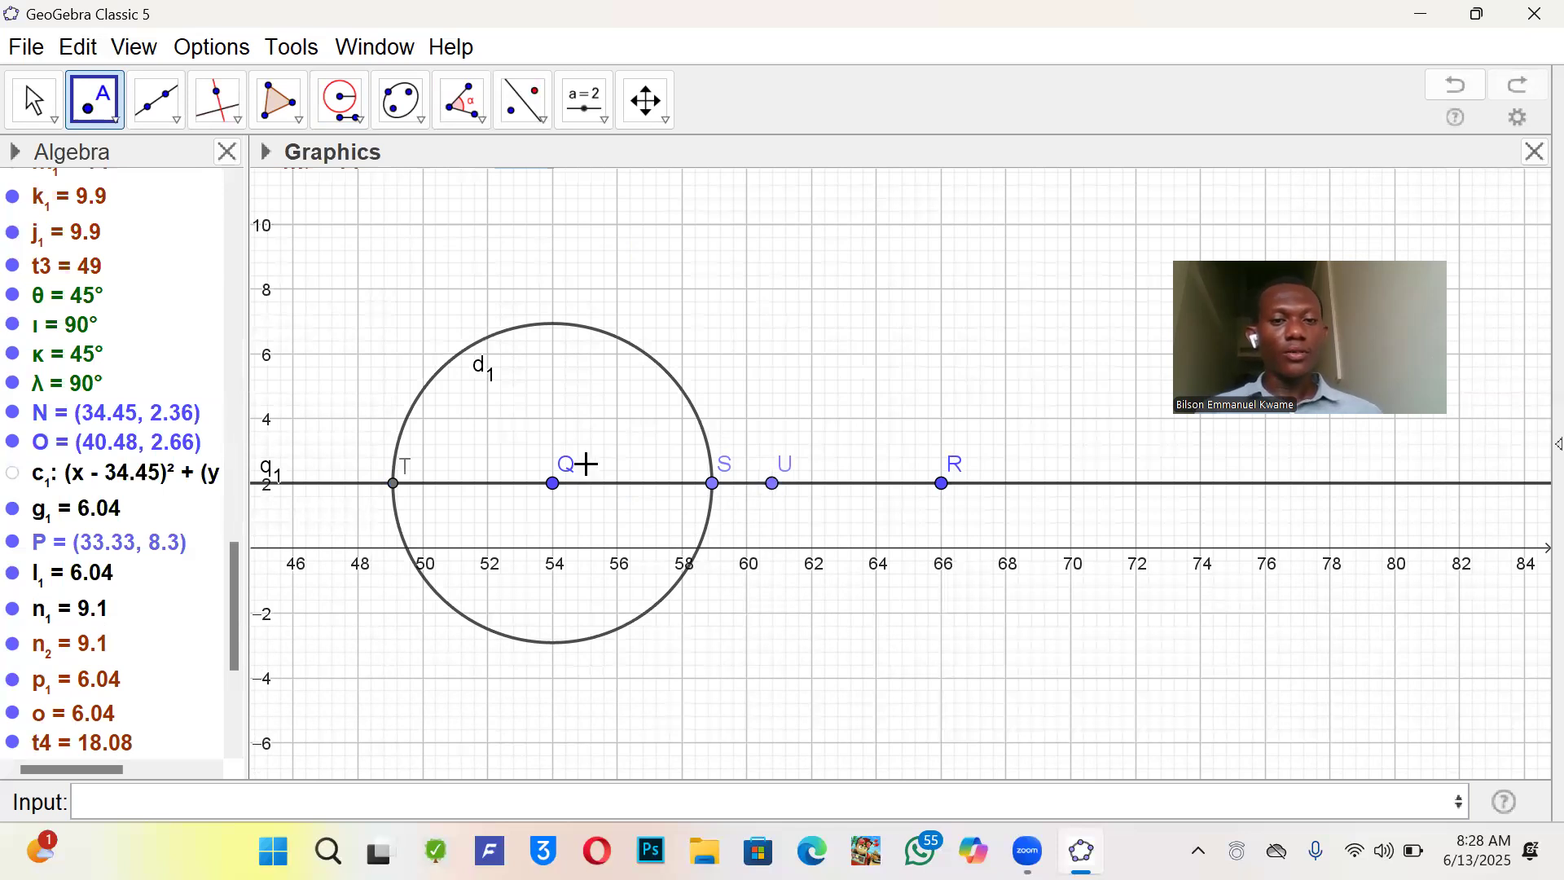
- Draw a circle centred at T with radius QU using the Compass tool
click(340, 100)
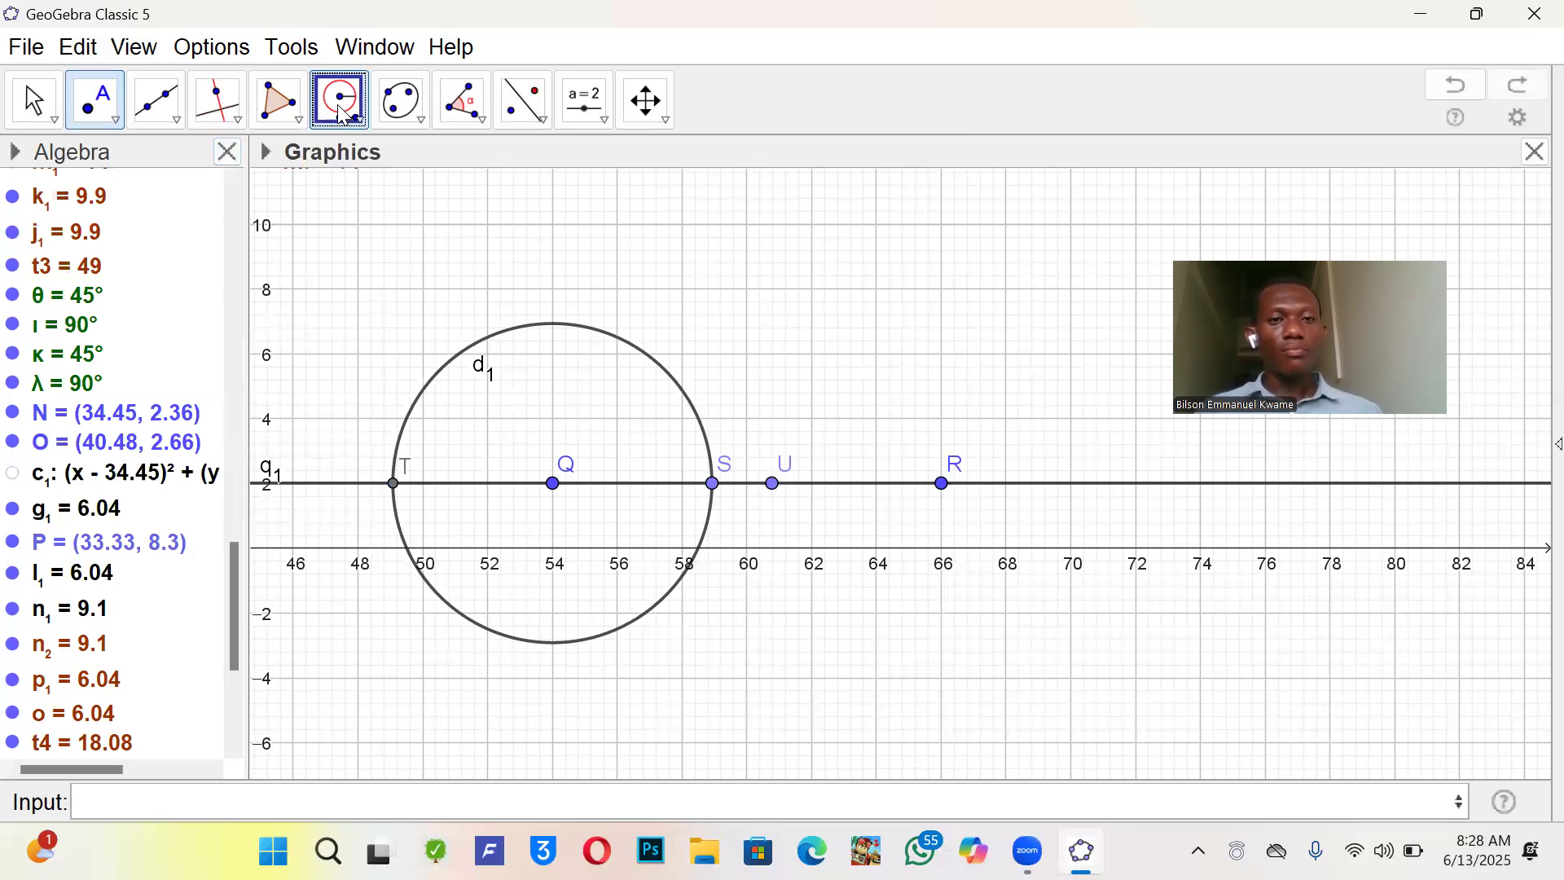
click(552, 484)
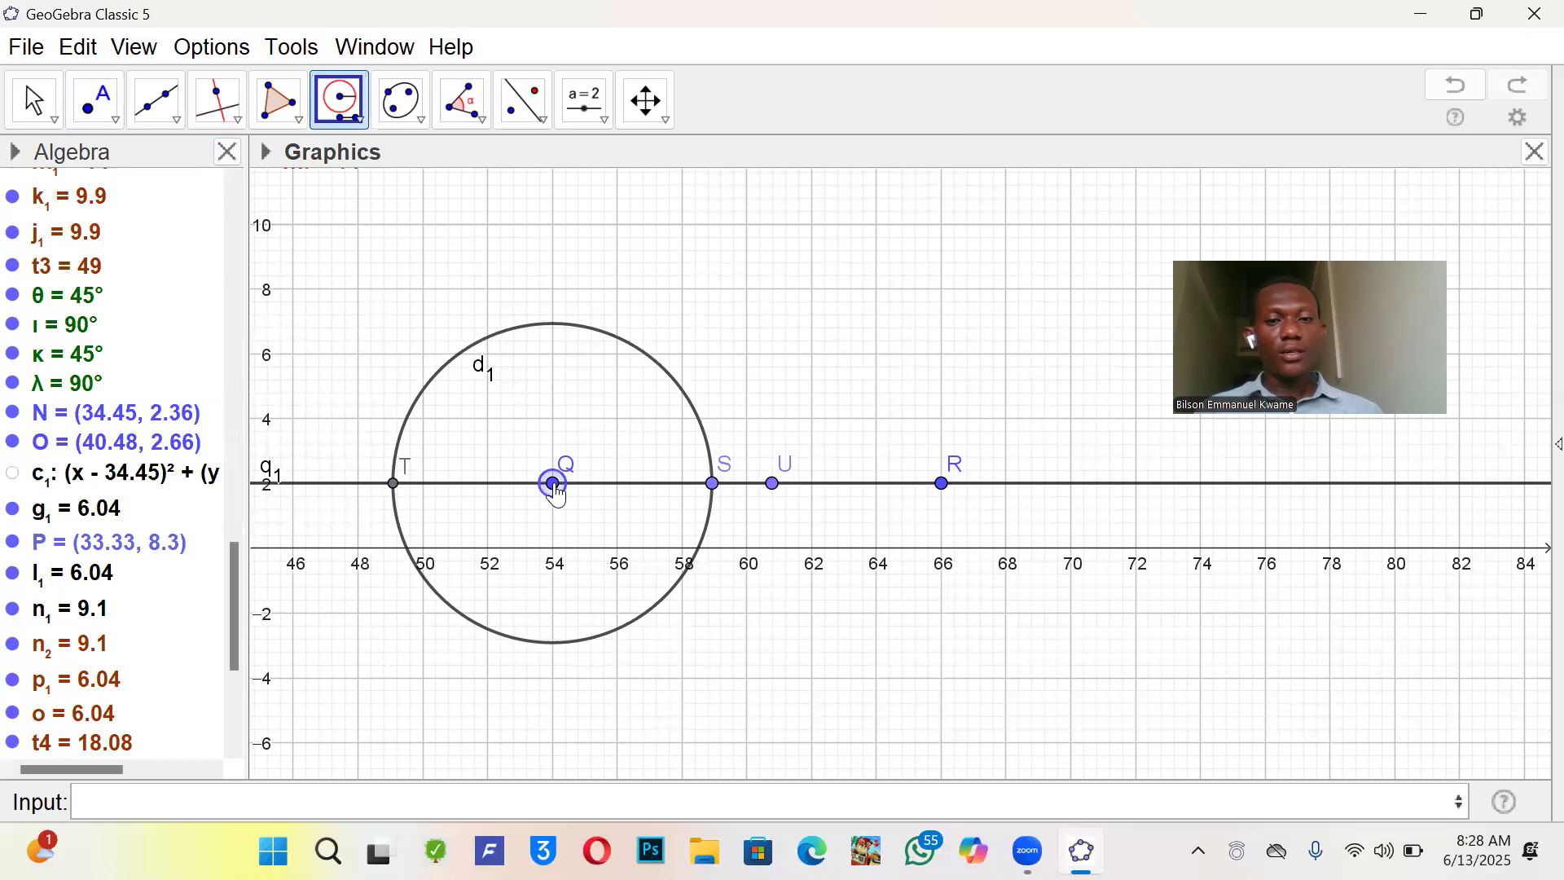
click(773, 484)
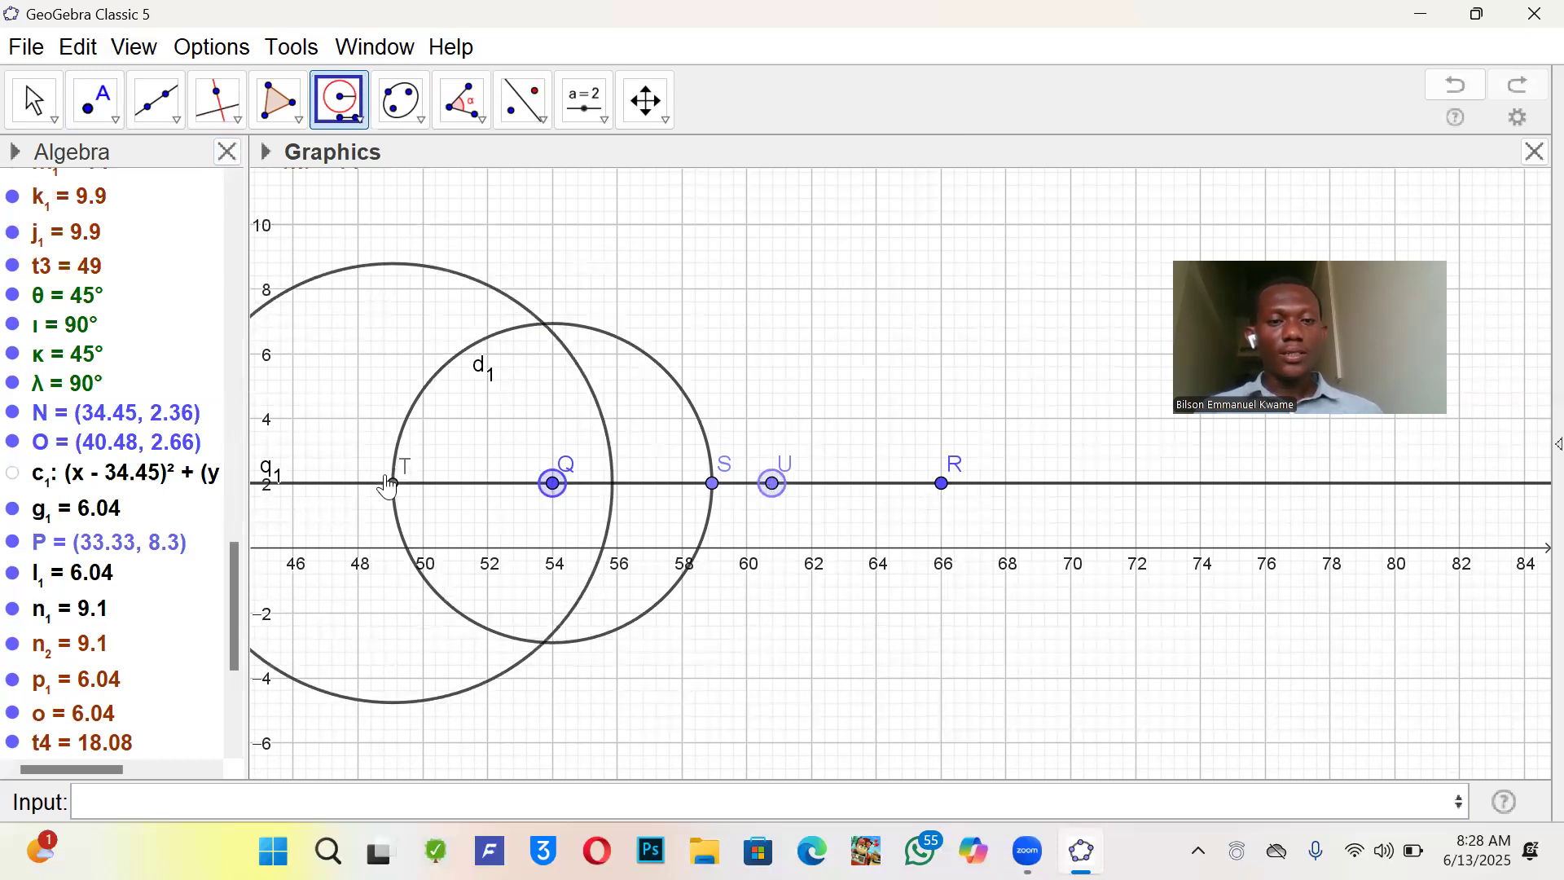
click(394, 486)
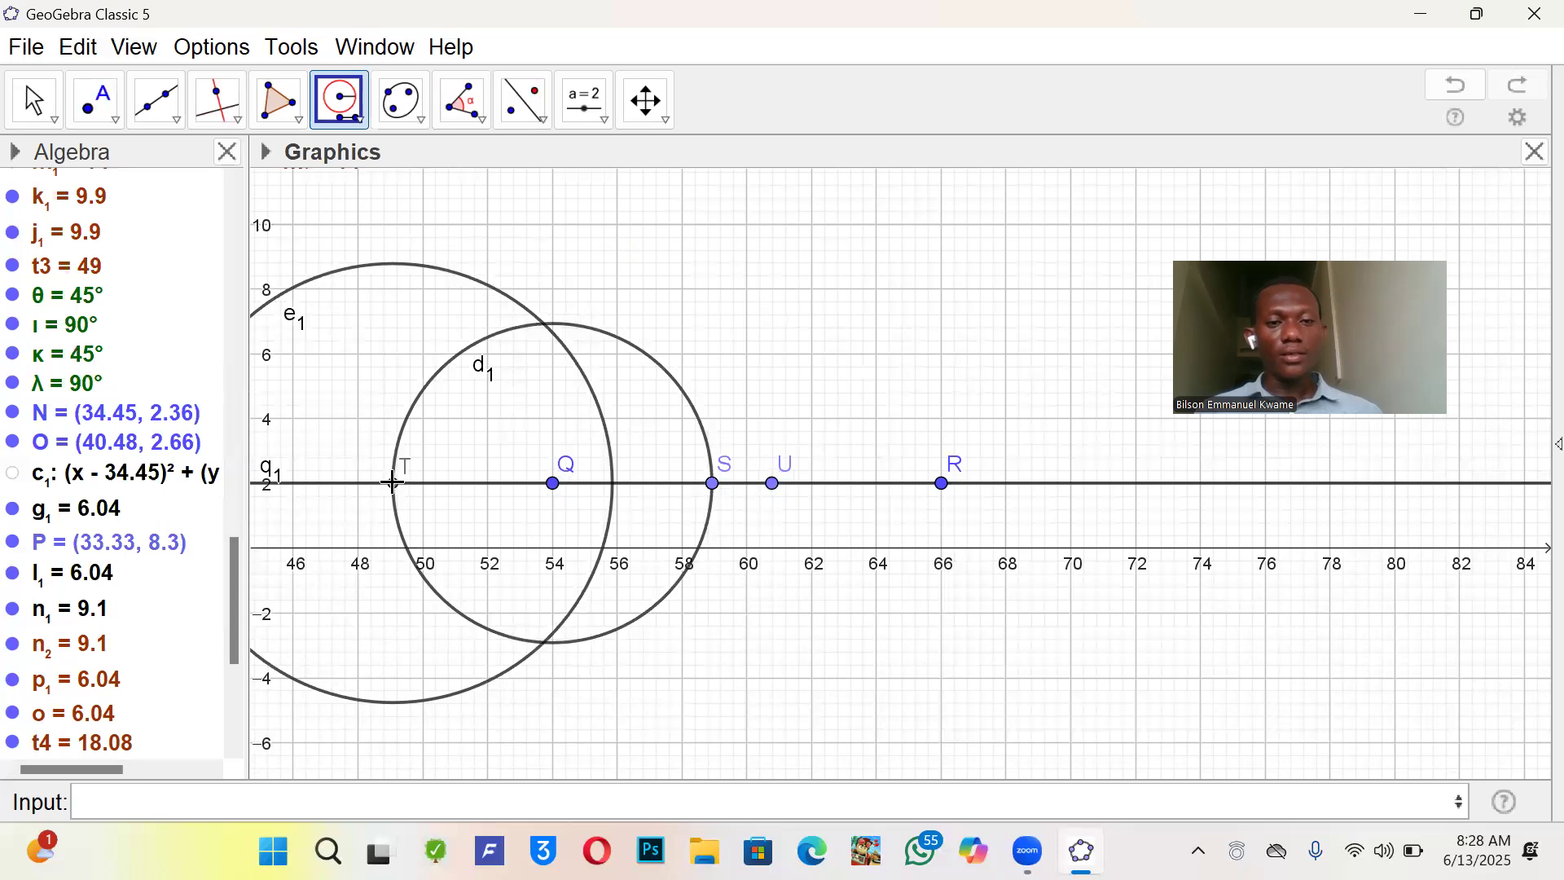
- Draw a circle centred at S with radius QU using the Compass tool
click(553, 485)
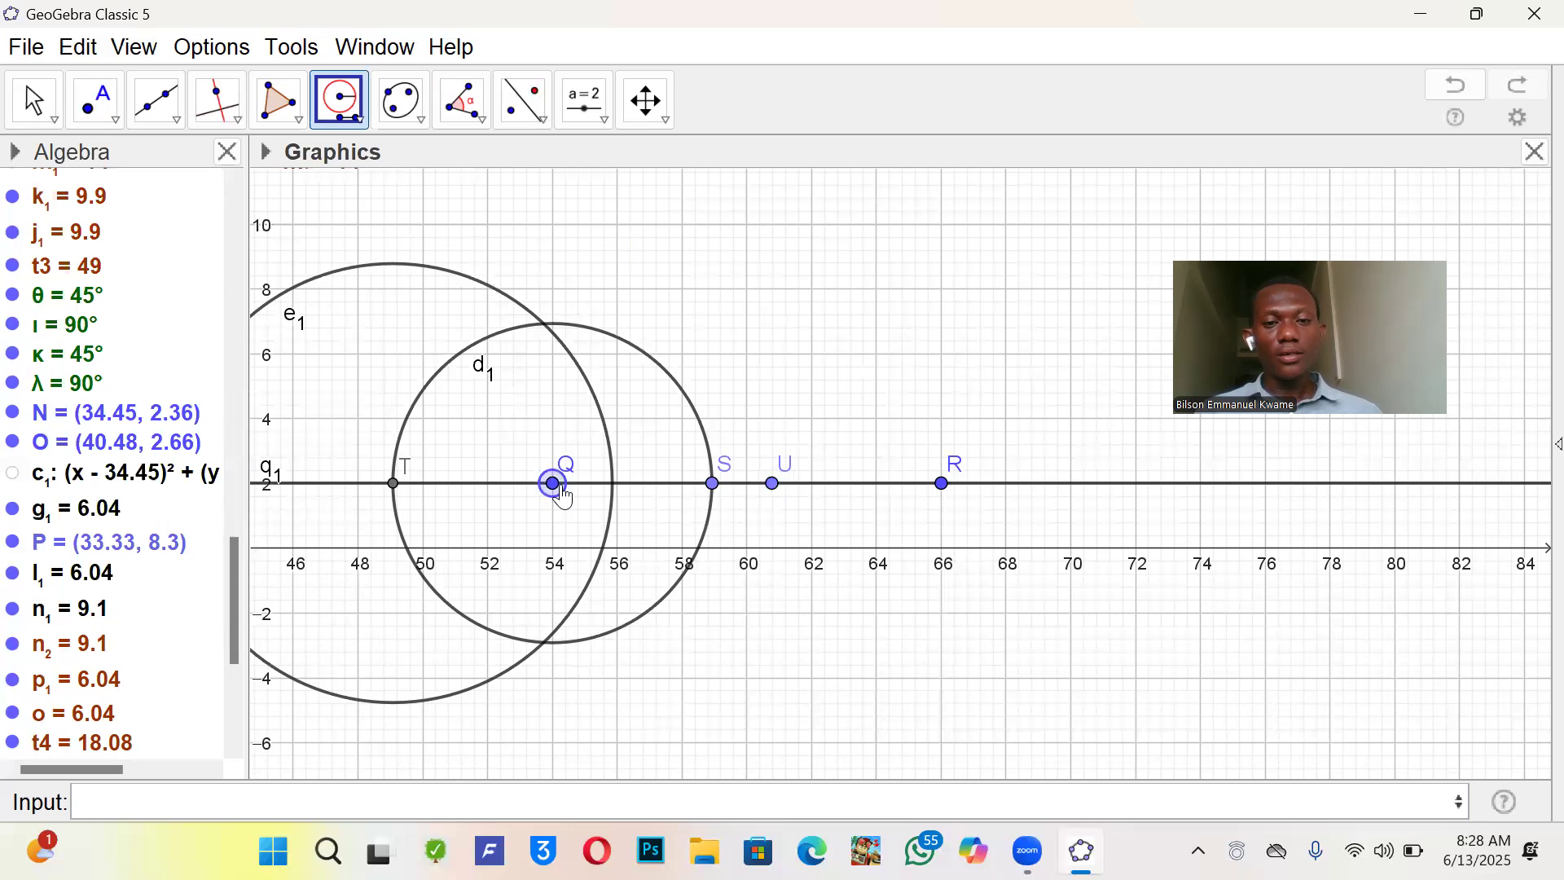
click(772, 484)
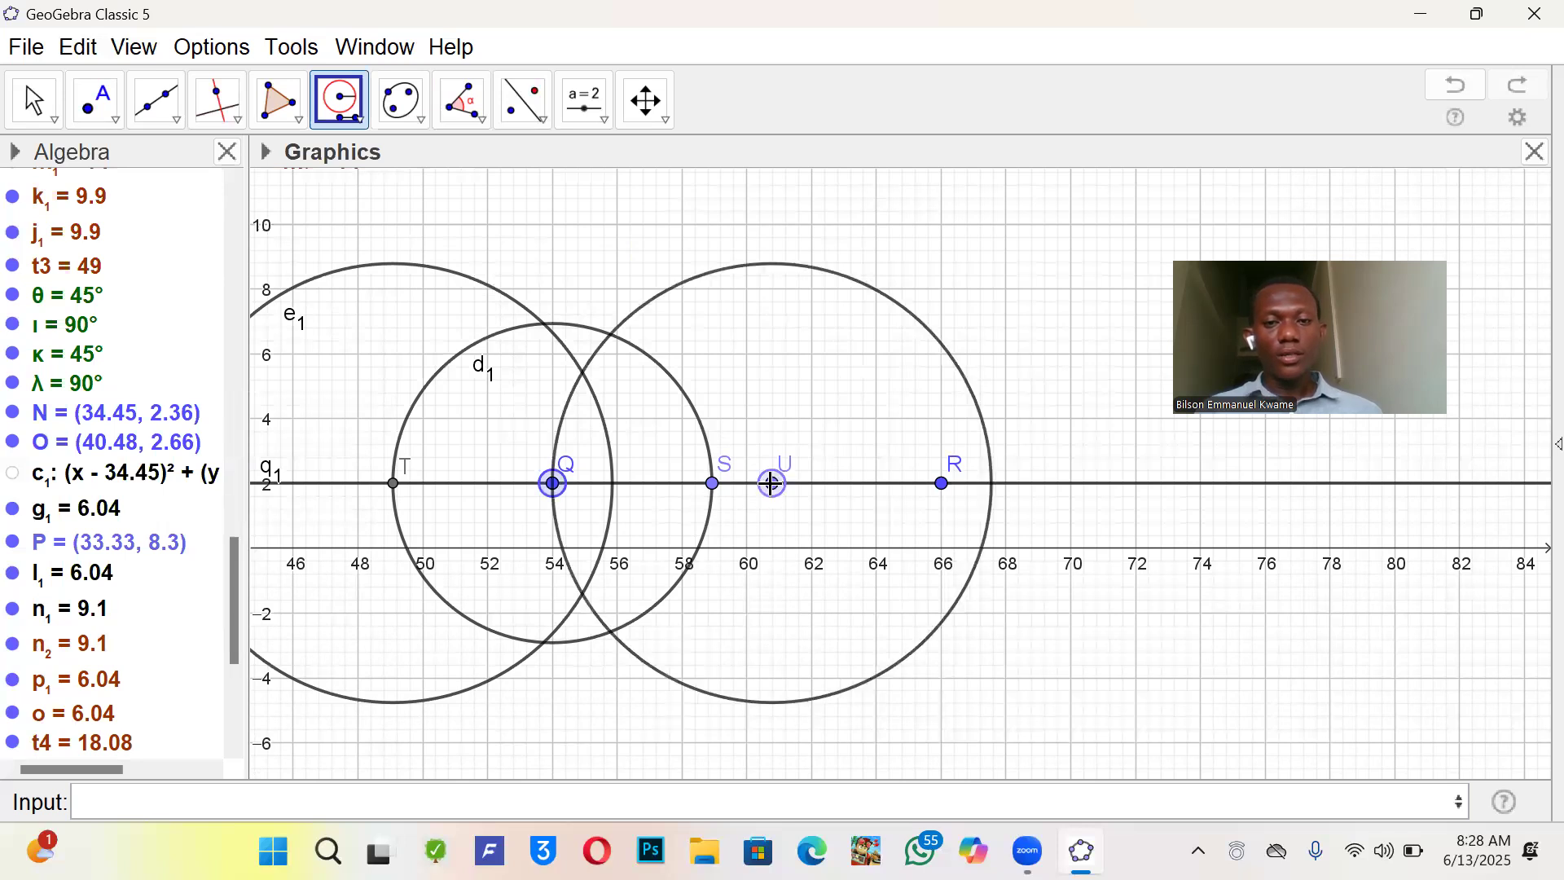
click(713, 485)
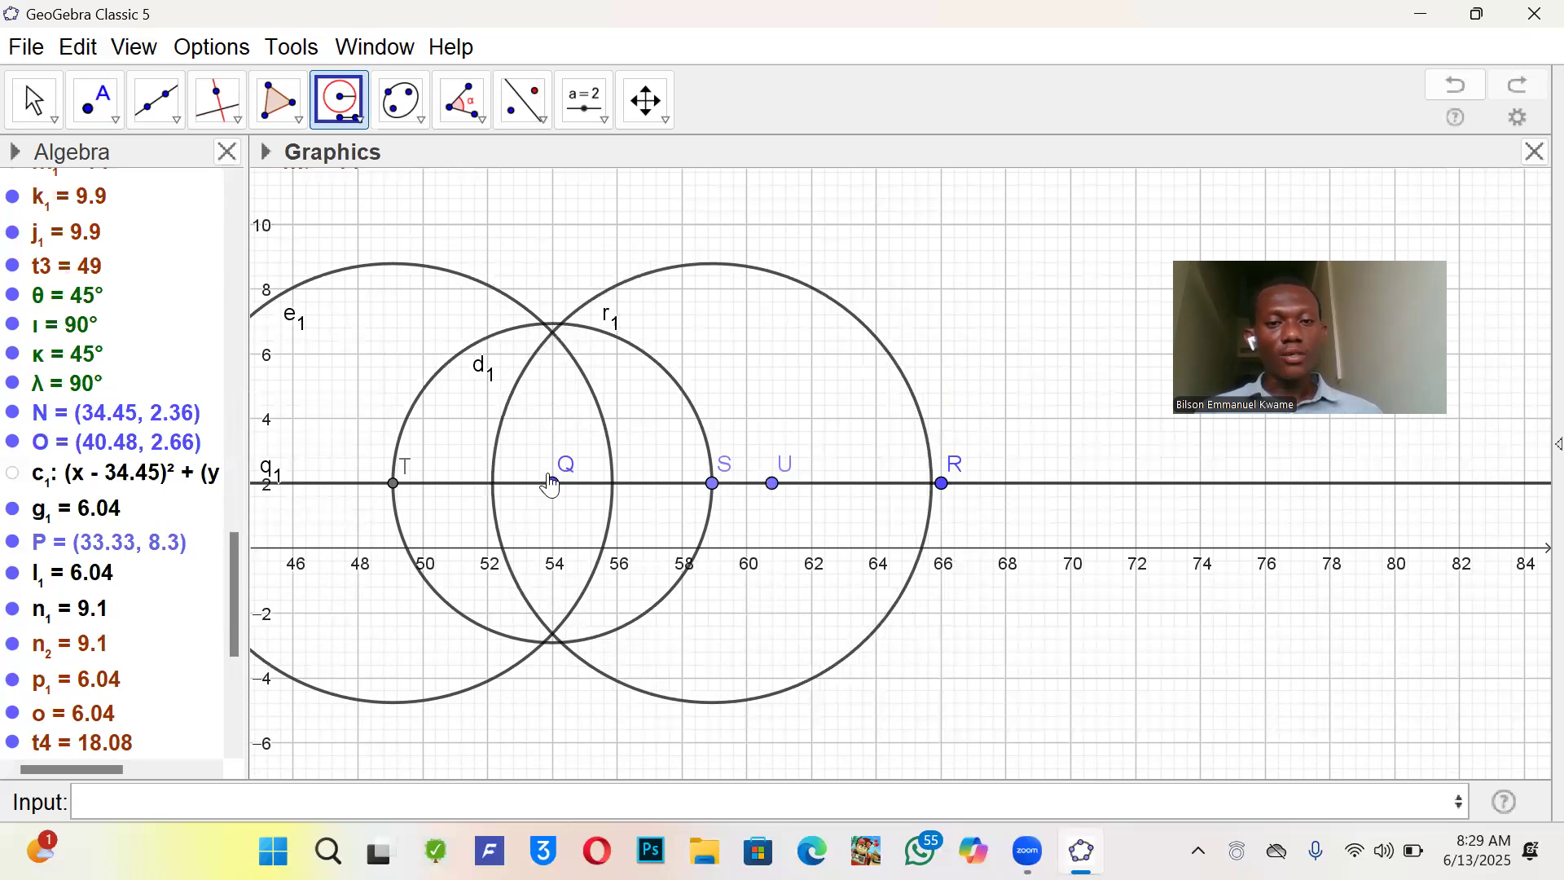
- Mark the intersection above line QR of the two circles centred at T and S
click(113, 118)
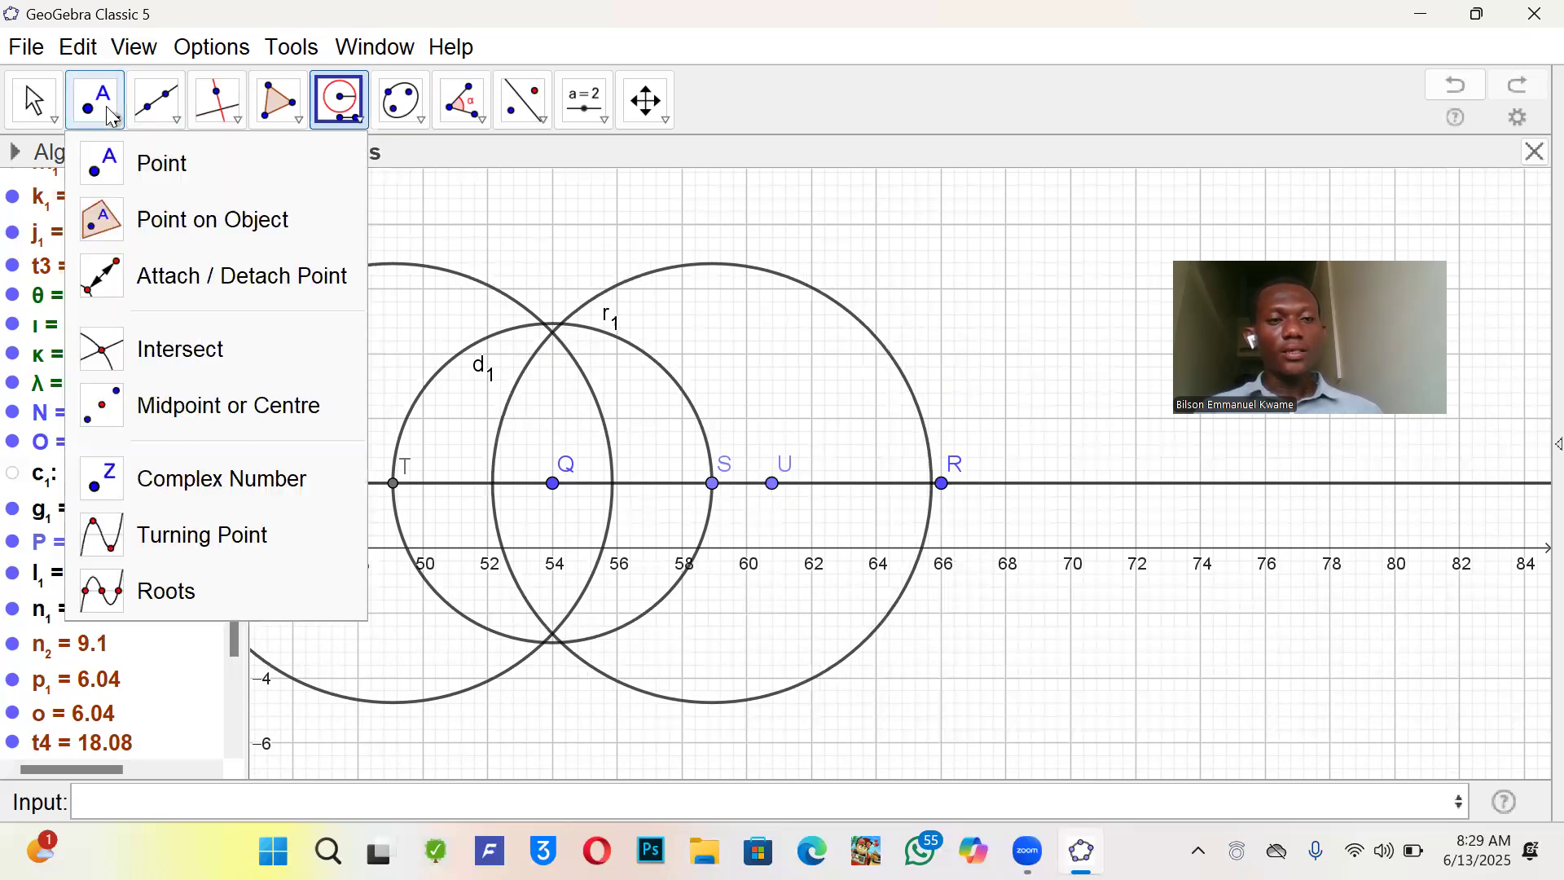
click(184, 349)
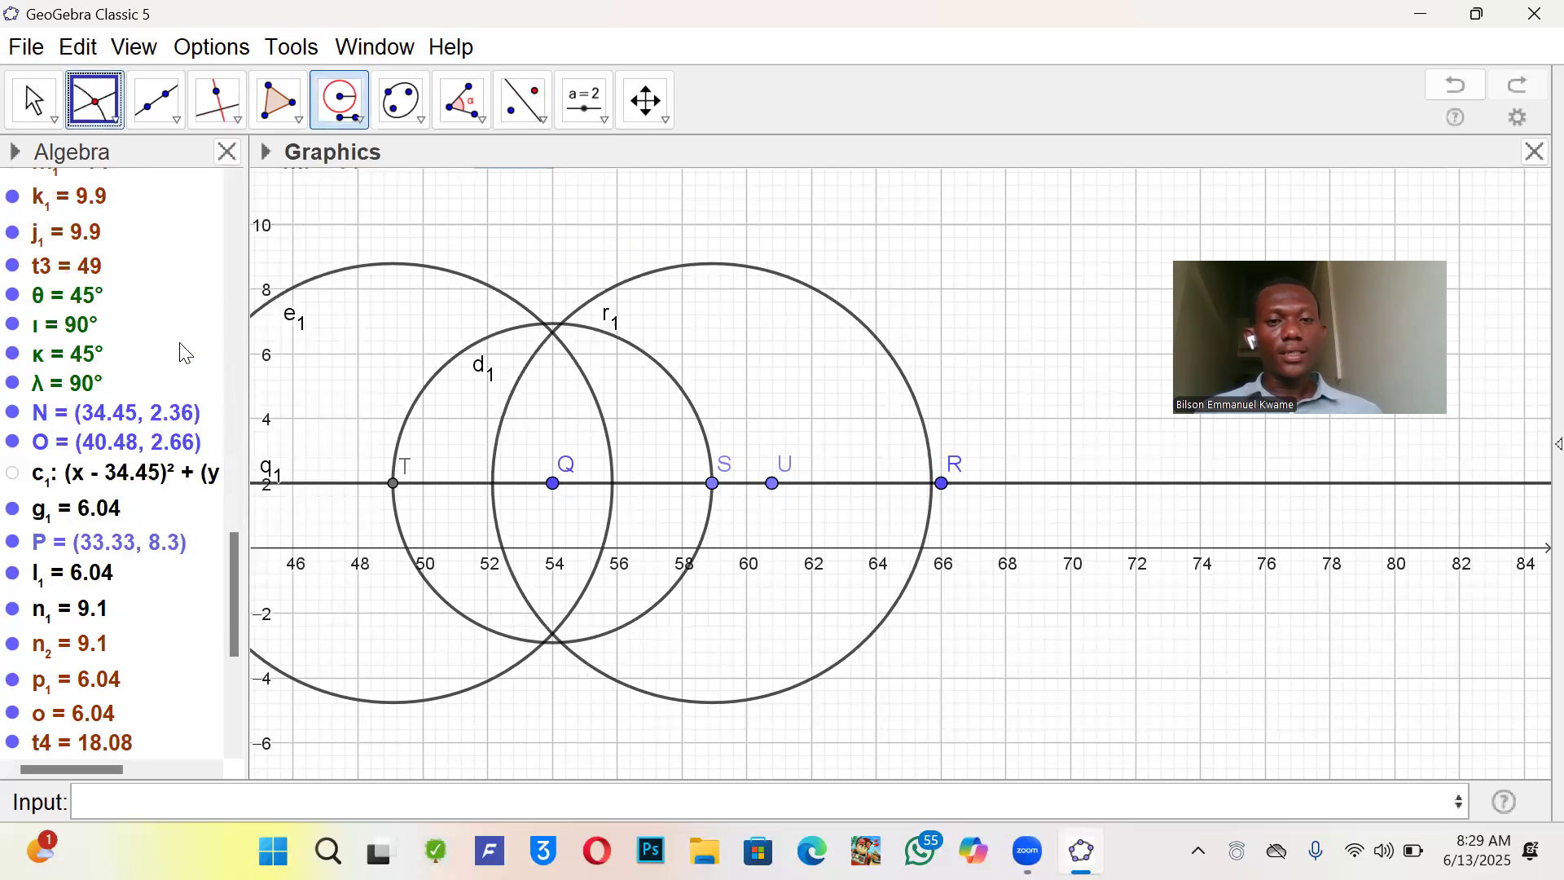
click(553, 330)
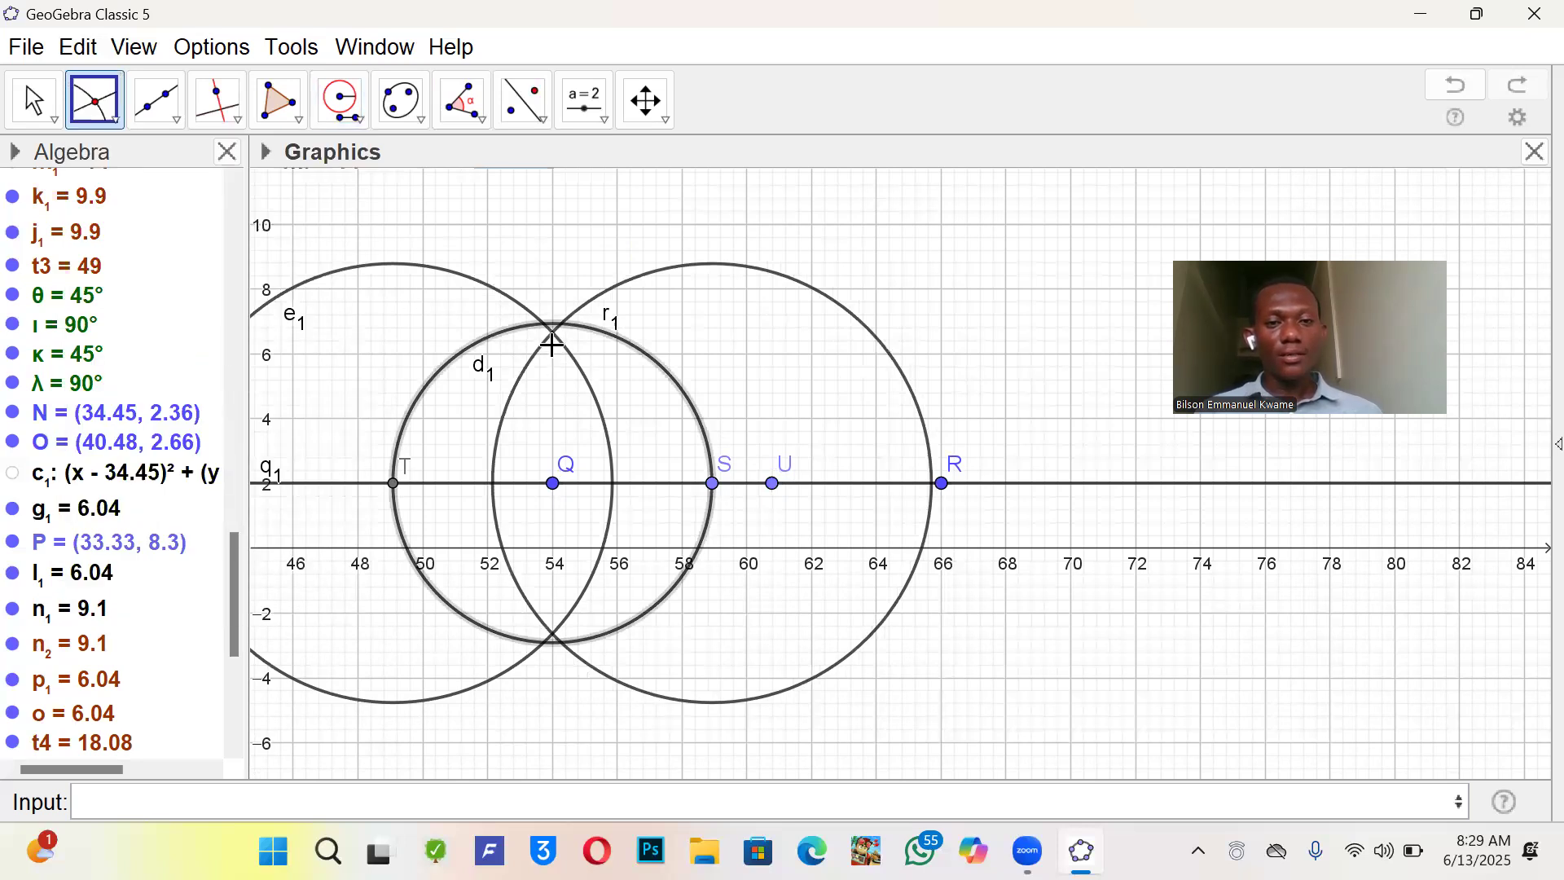
click(553, 334)
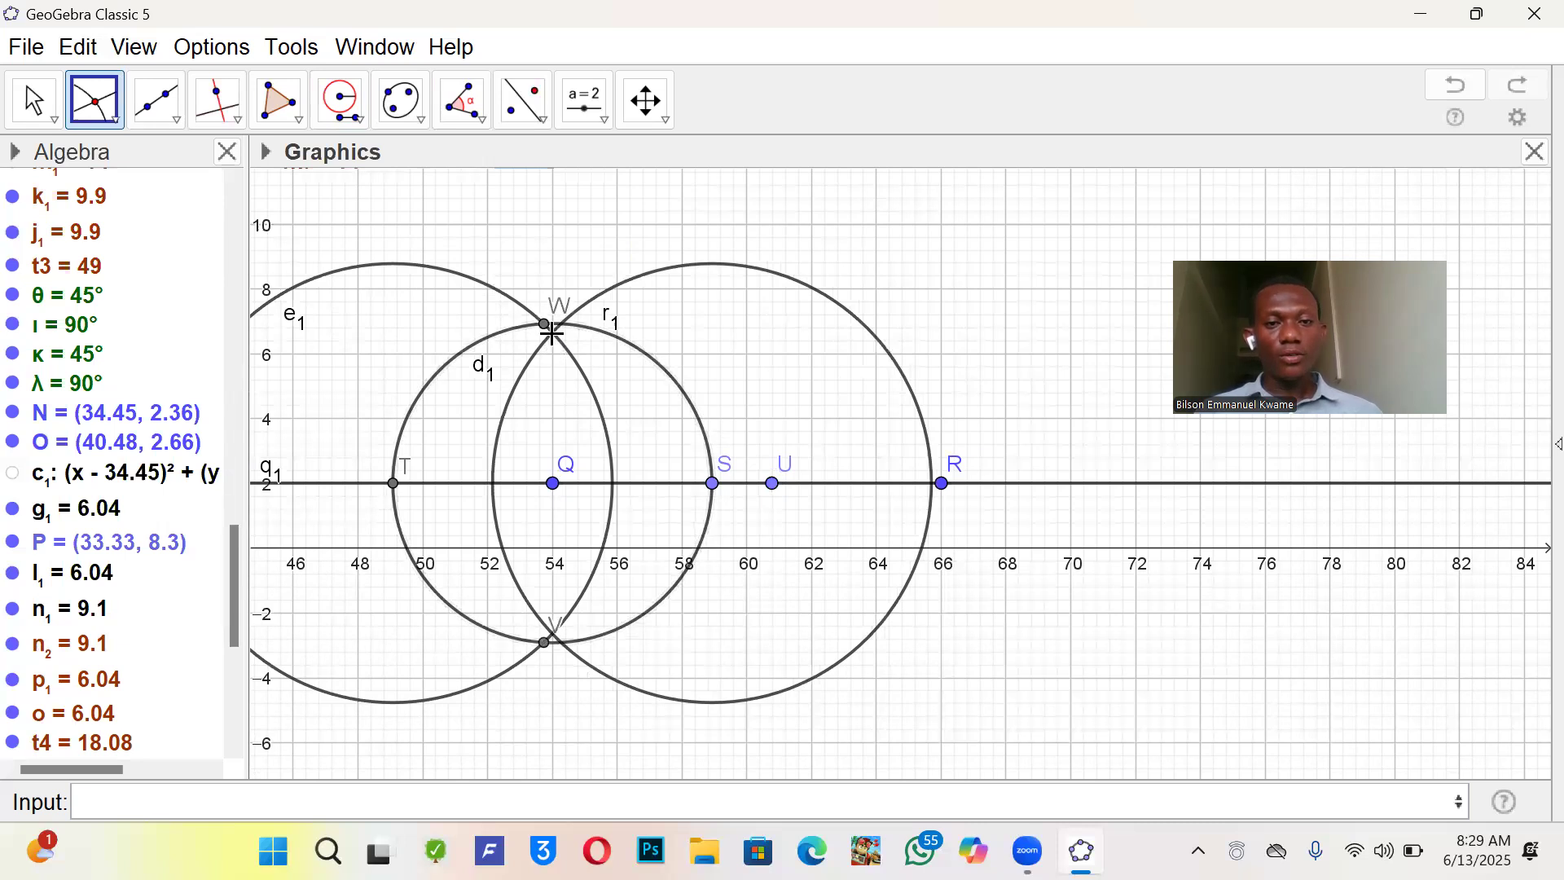
key(ctrl+z)
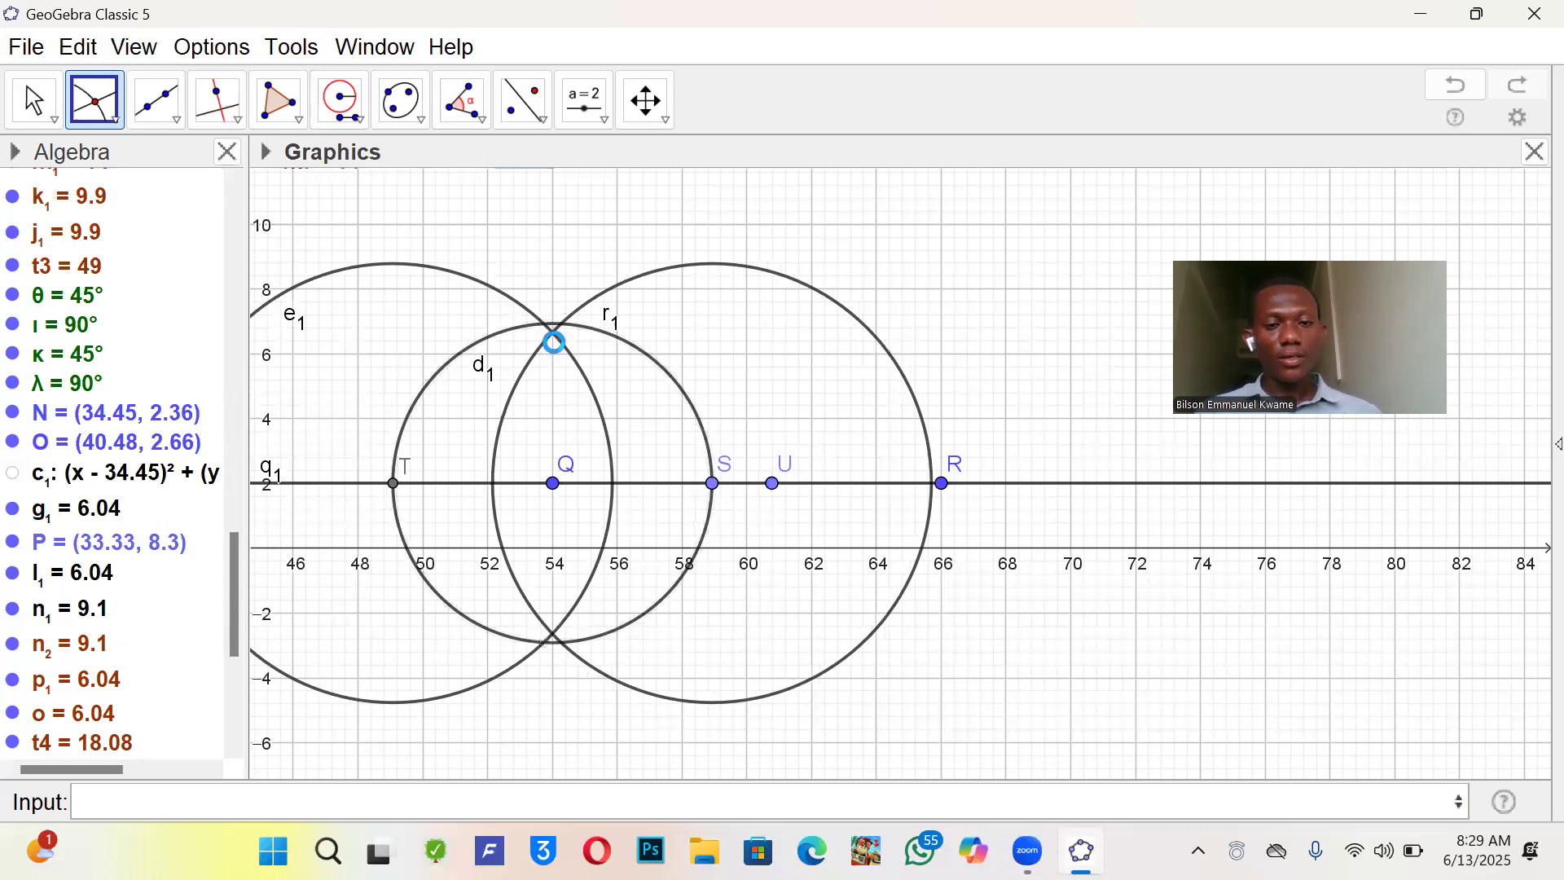
click(554, 336)
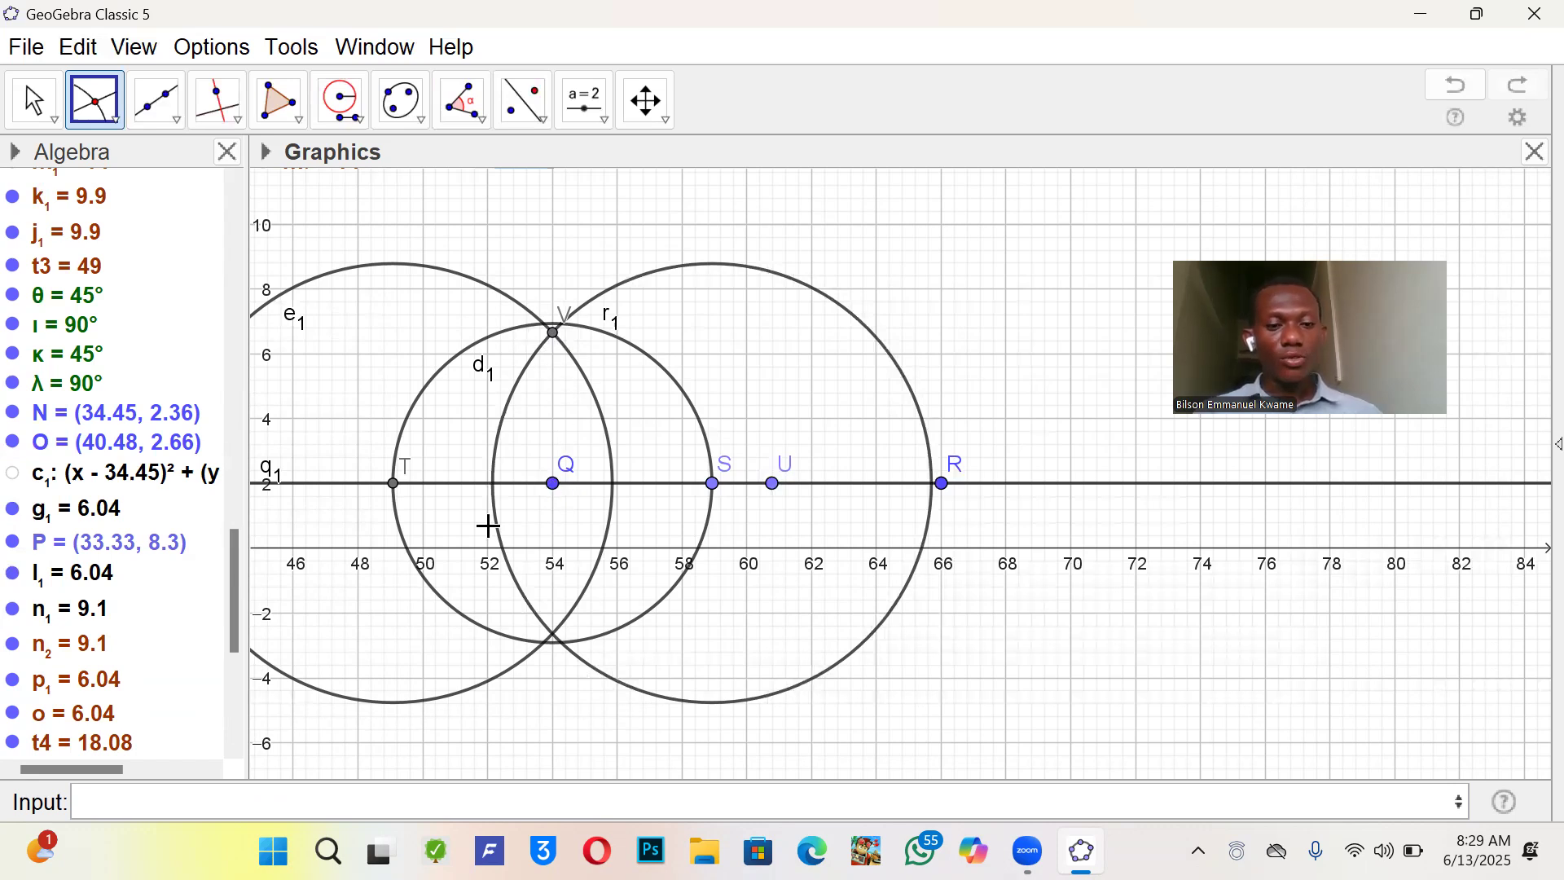
- Create the segment from V to Q with the command Segment(V,Q)
click(234, 788)
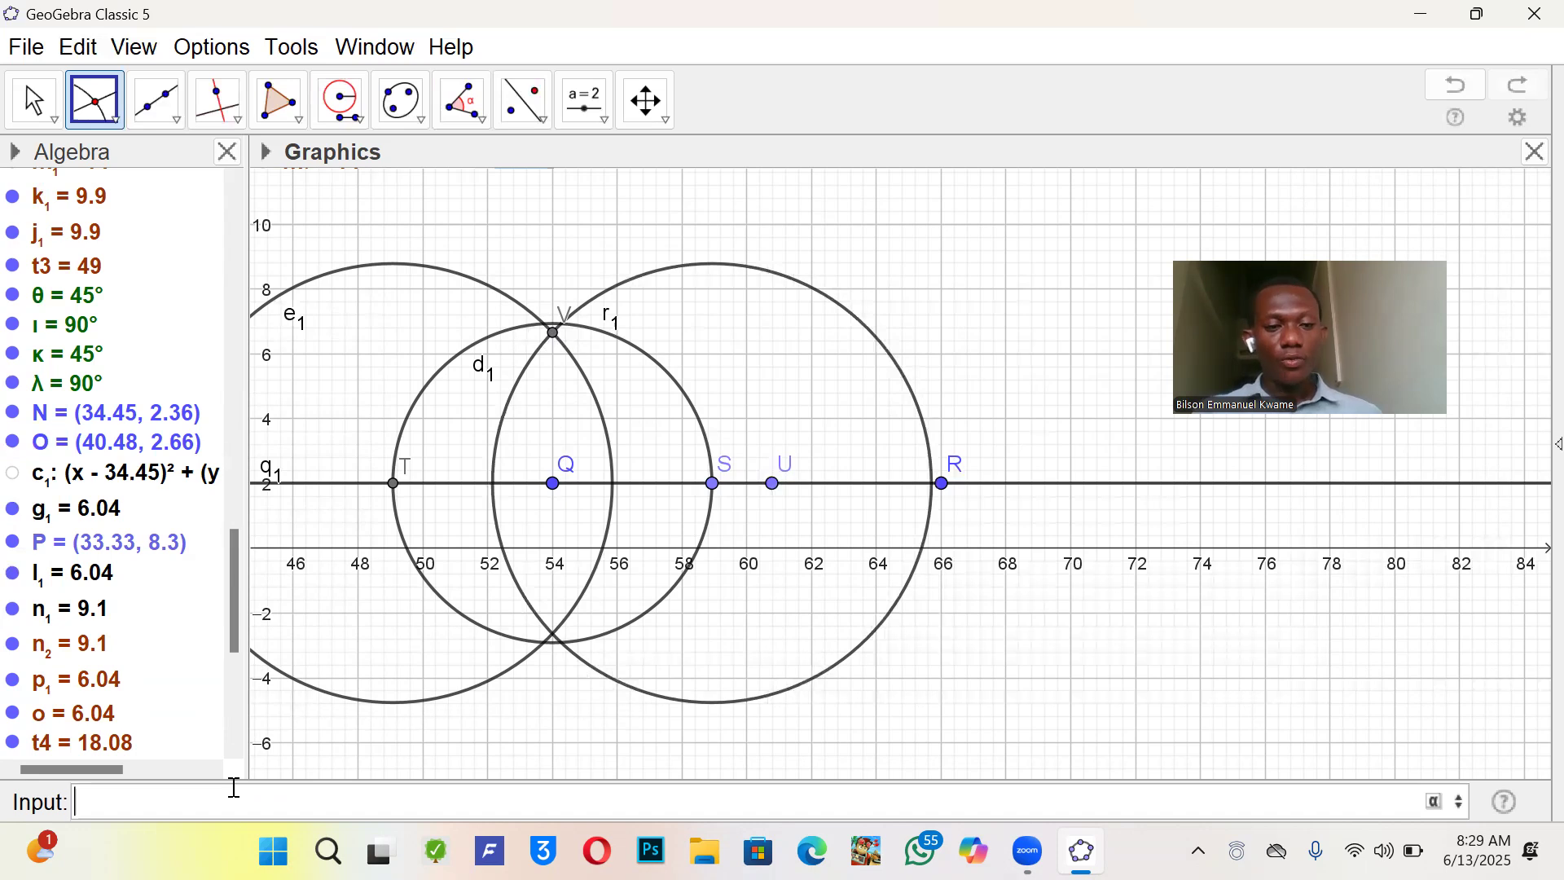
text(segmen)
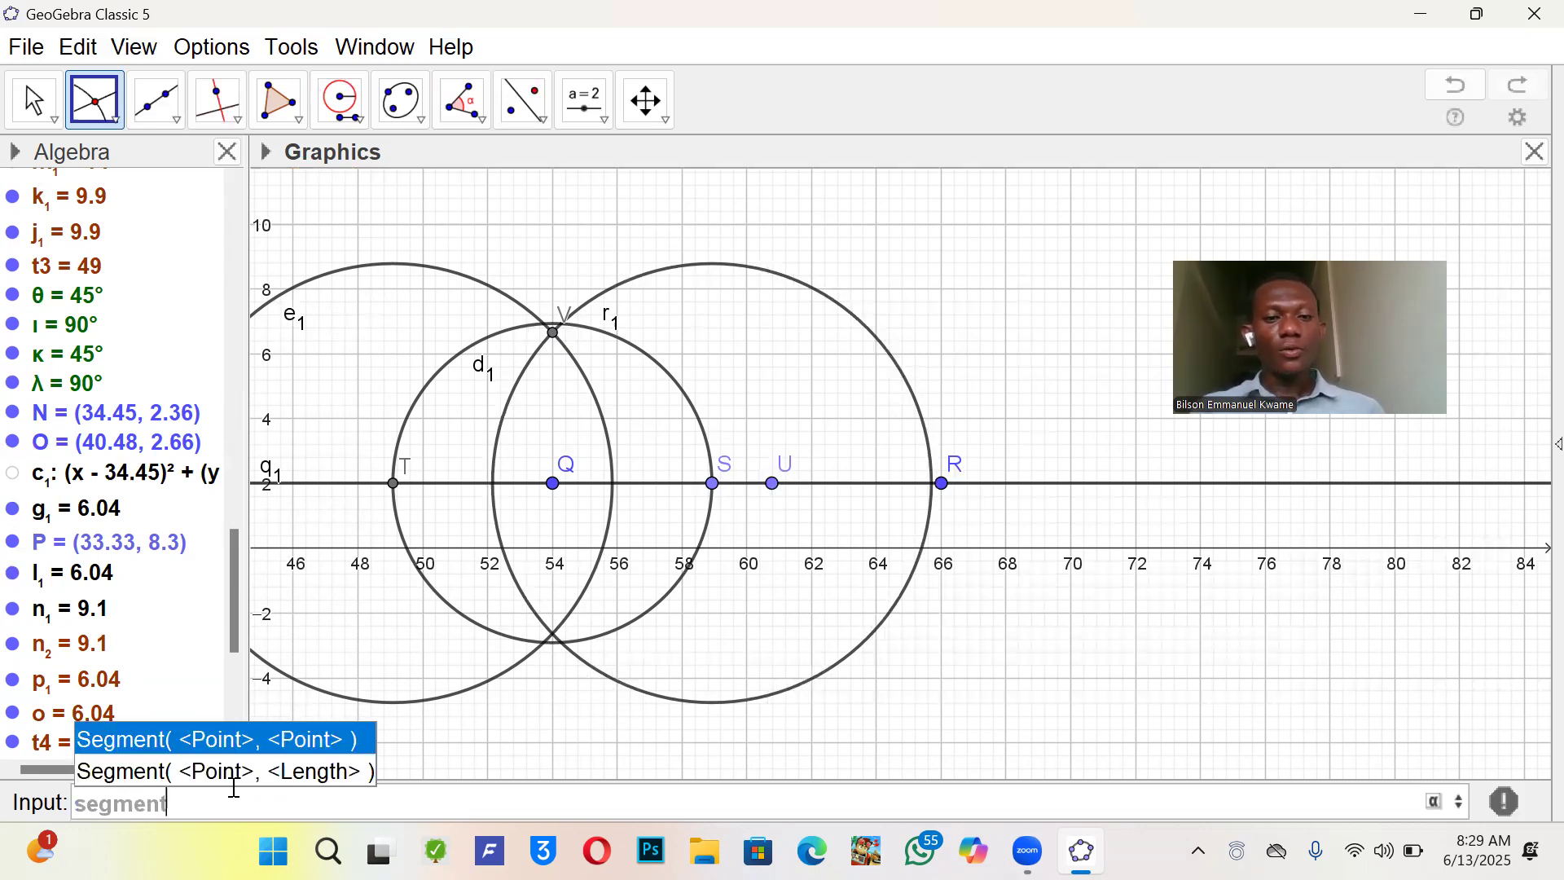
text(t)
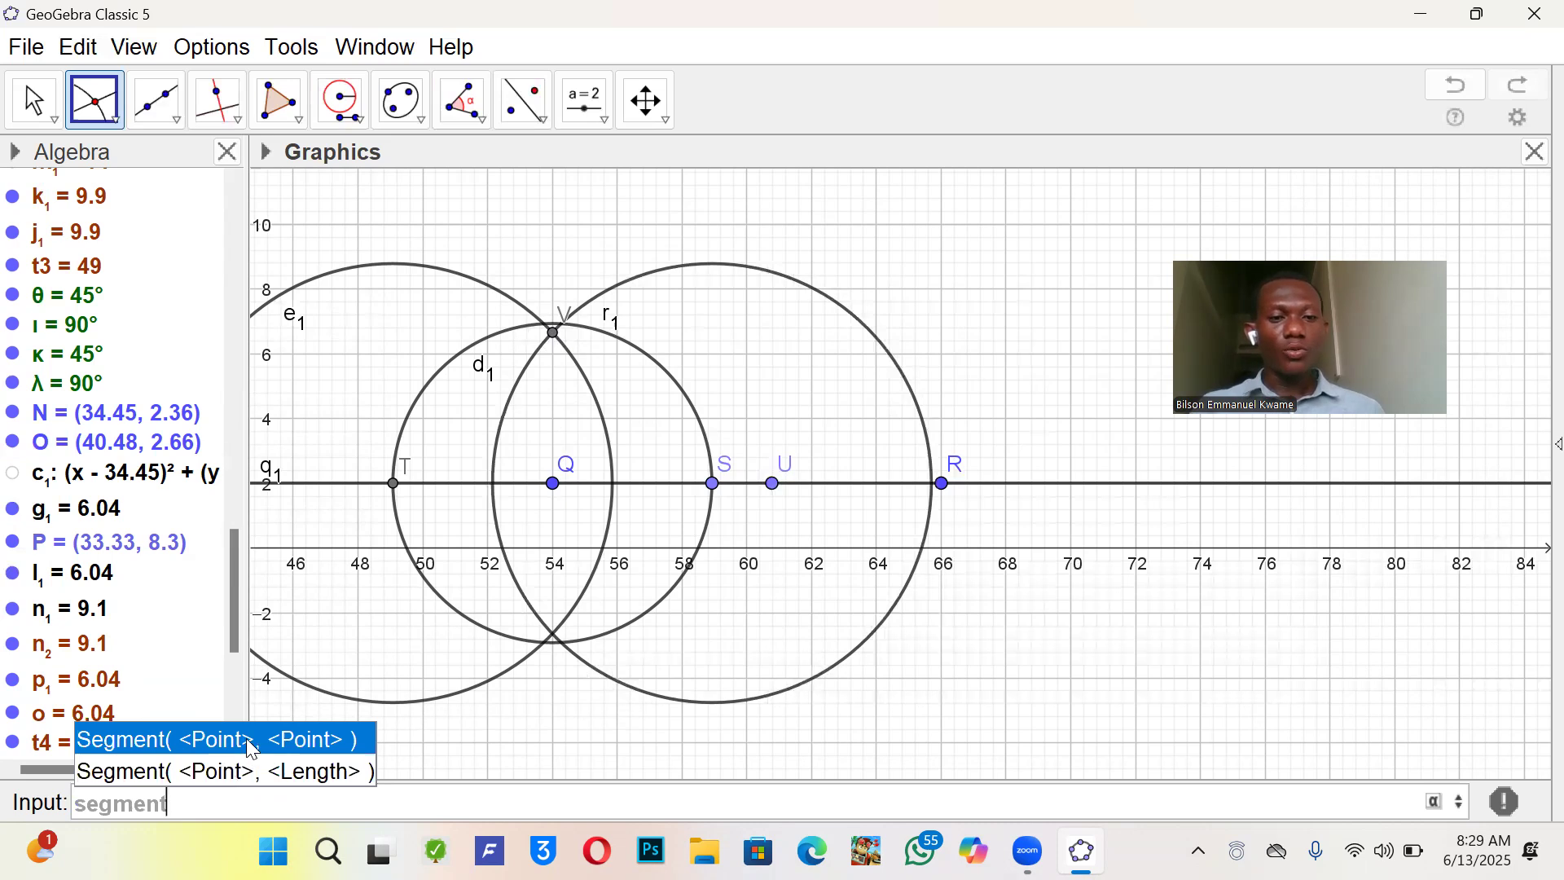
click(244, 738)
key(BackSpace)
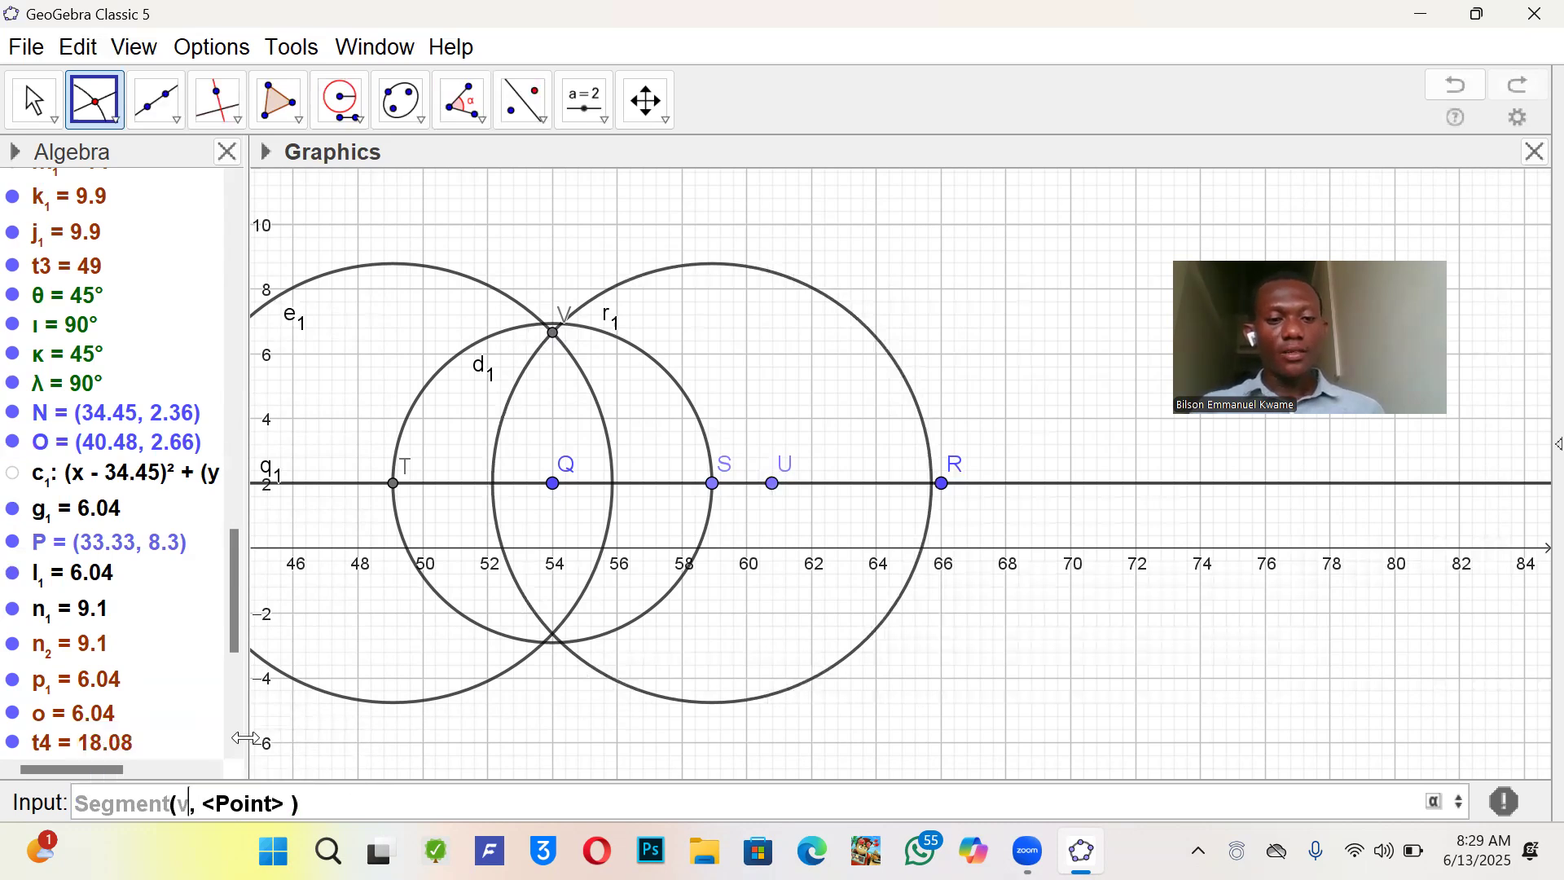
text(V)
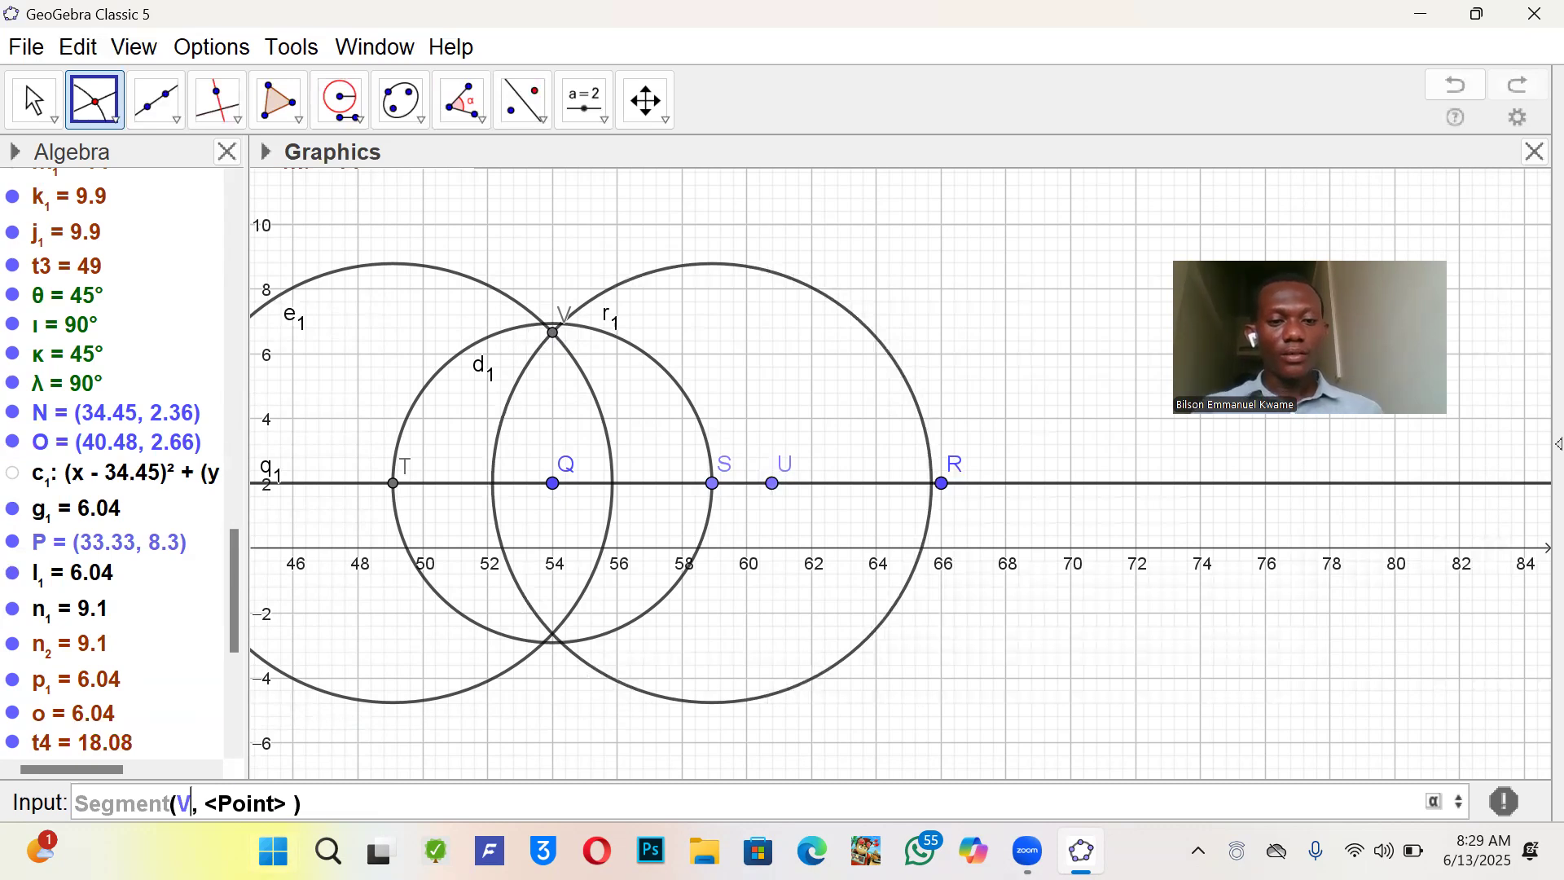
key(Tab)
key(BackSpace)
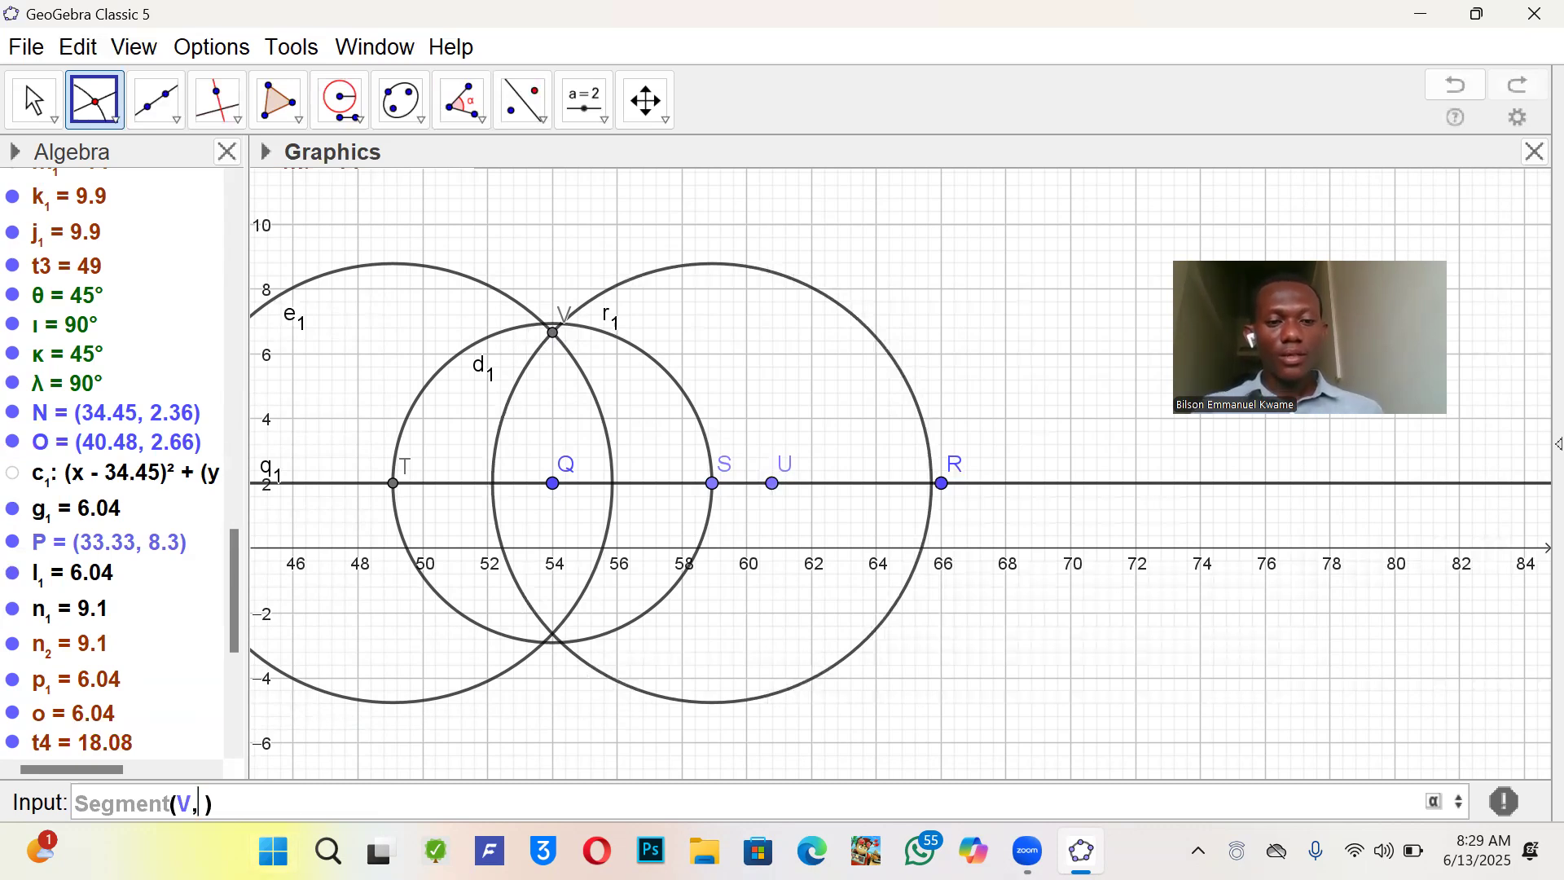
text(S)
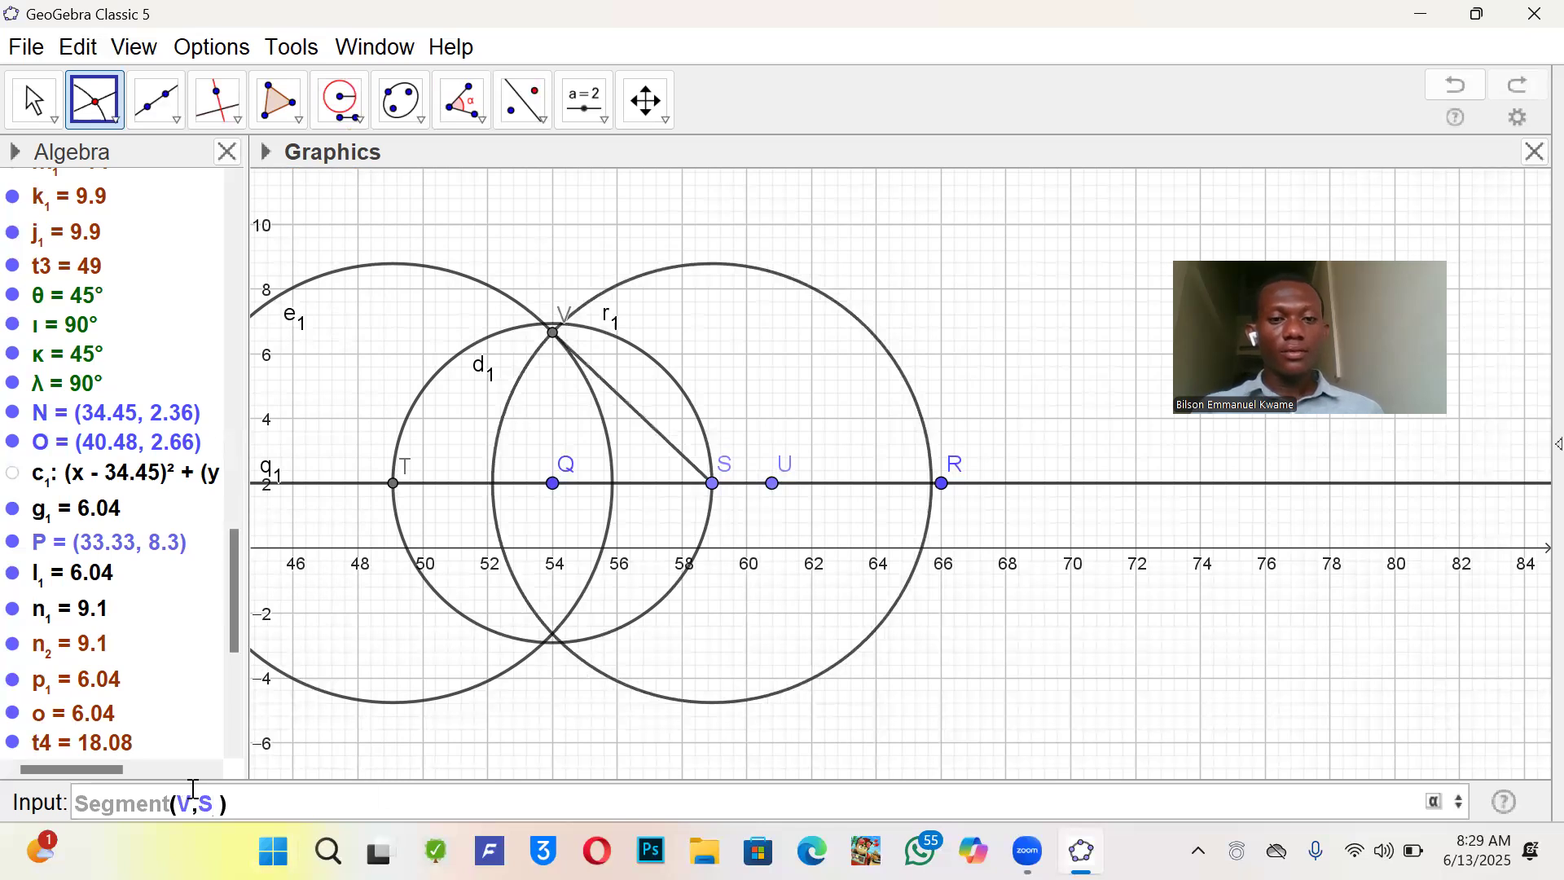
key(BackSpace)
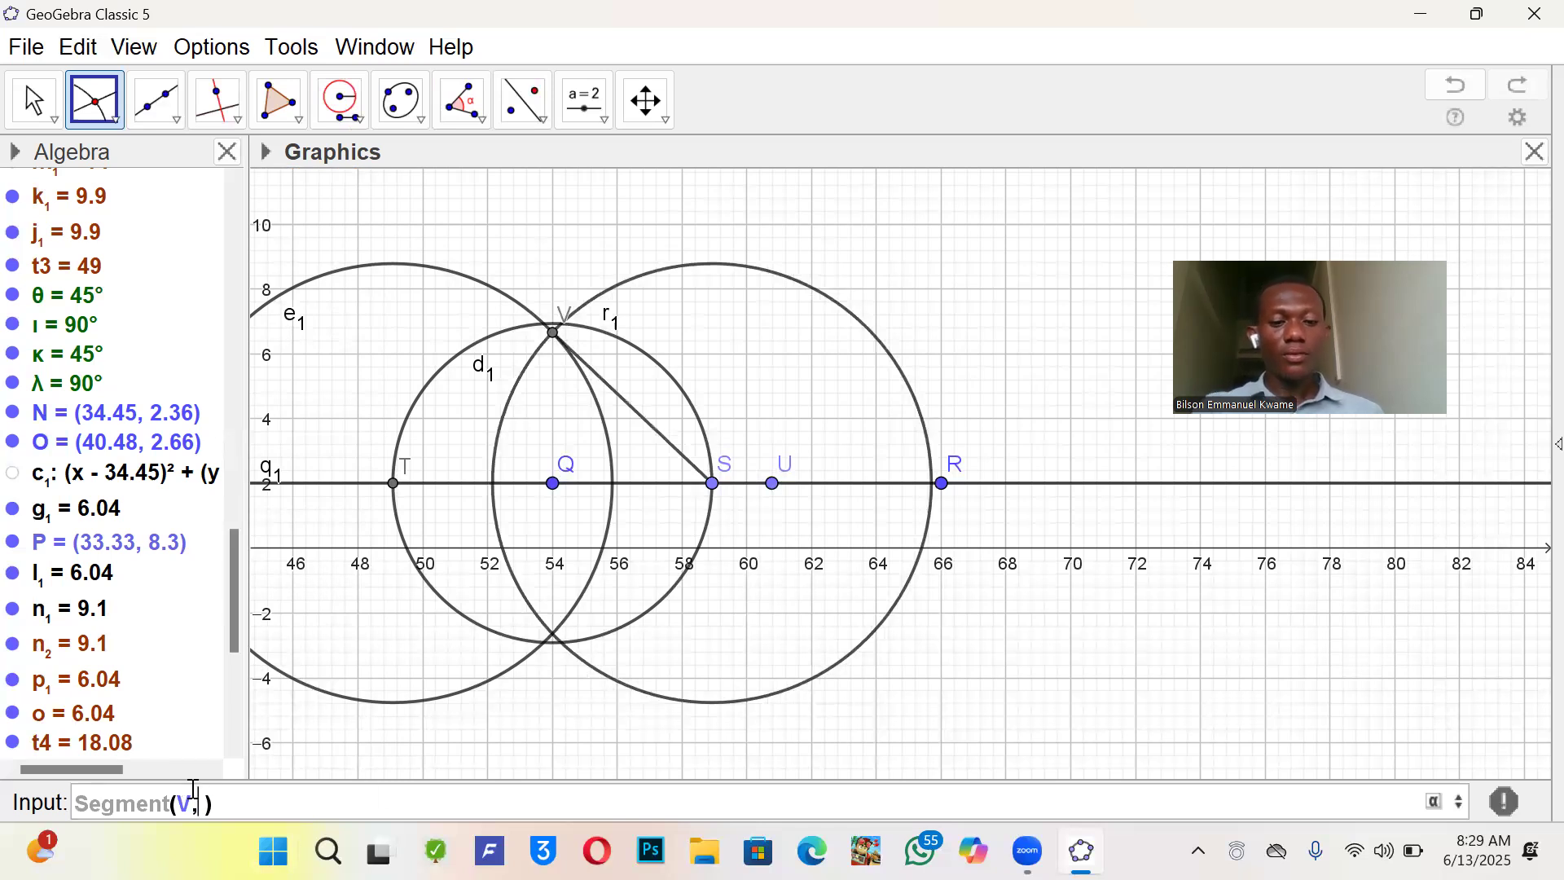
text(Q)
key(Return)
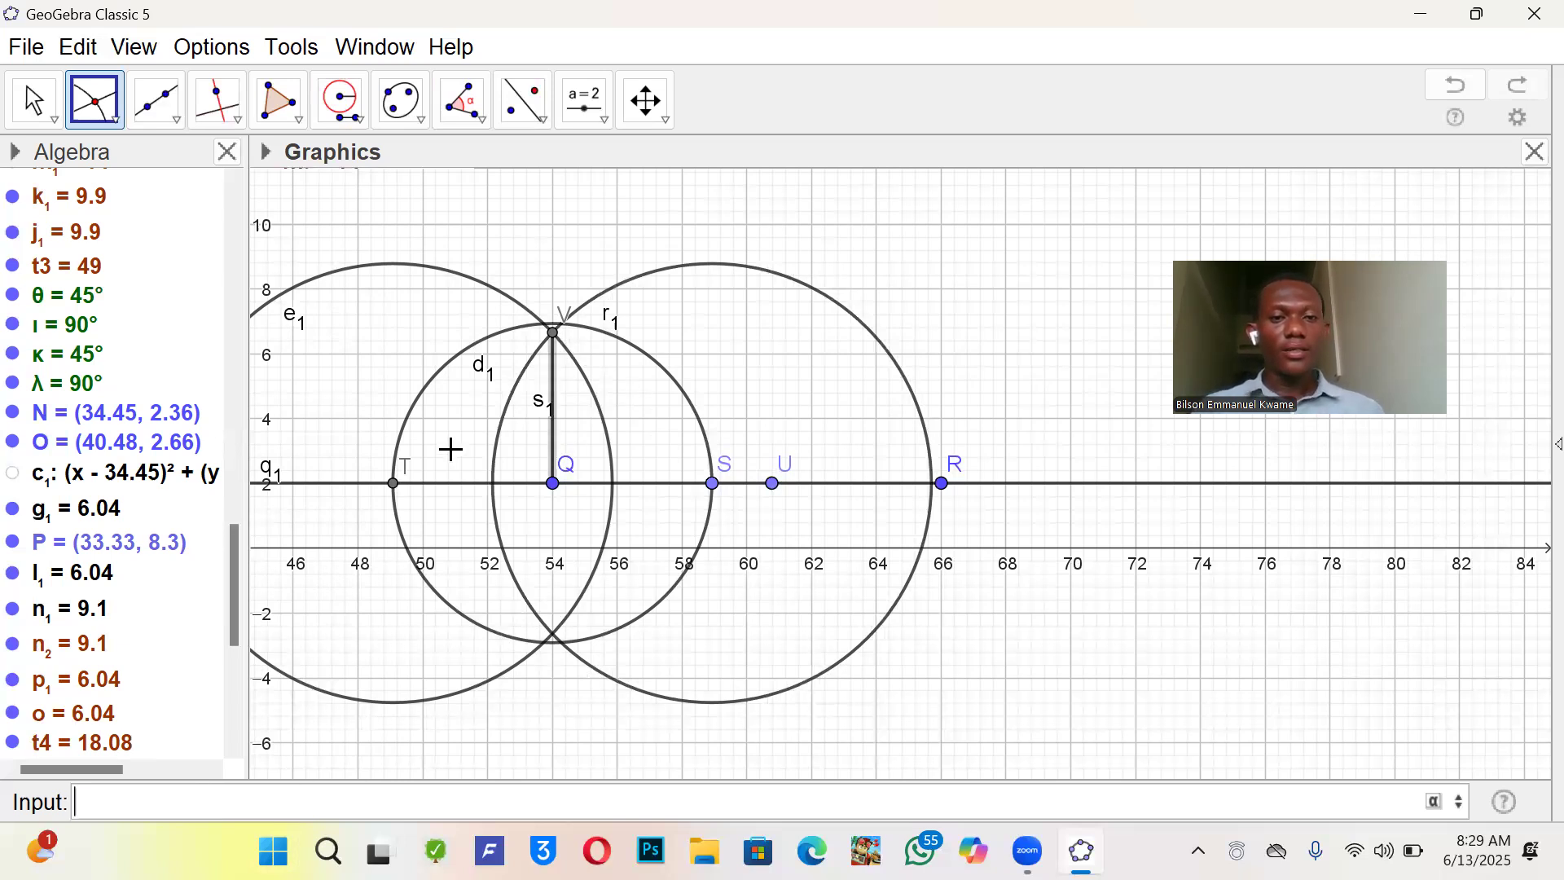
- Hide the three construction circles centred at S, T and Q
scroll(158, 571, down, 5)
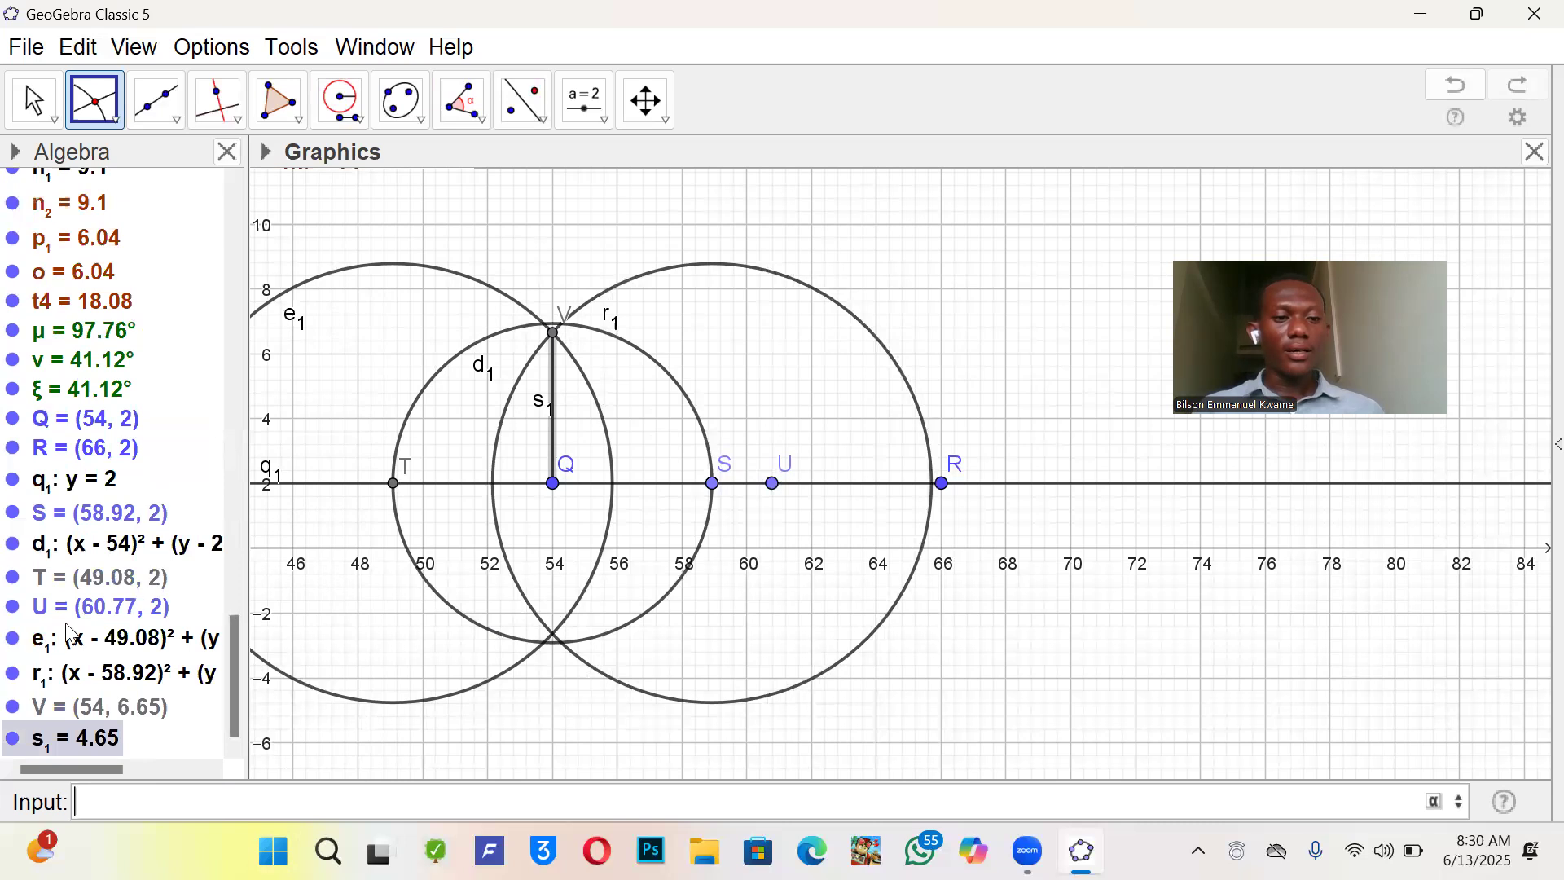
click(14, 676)
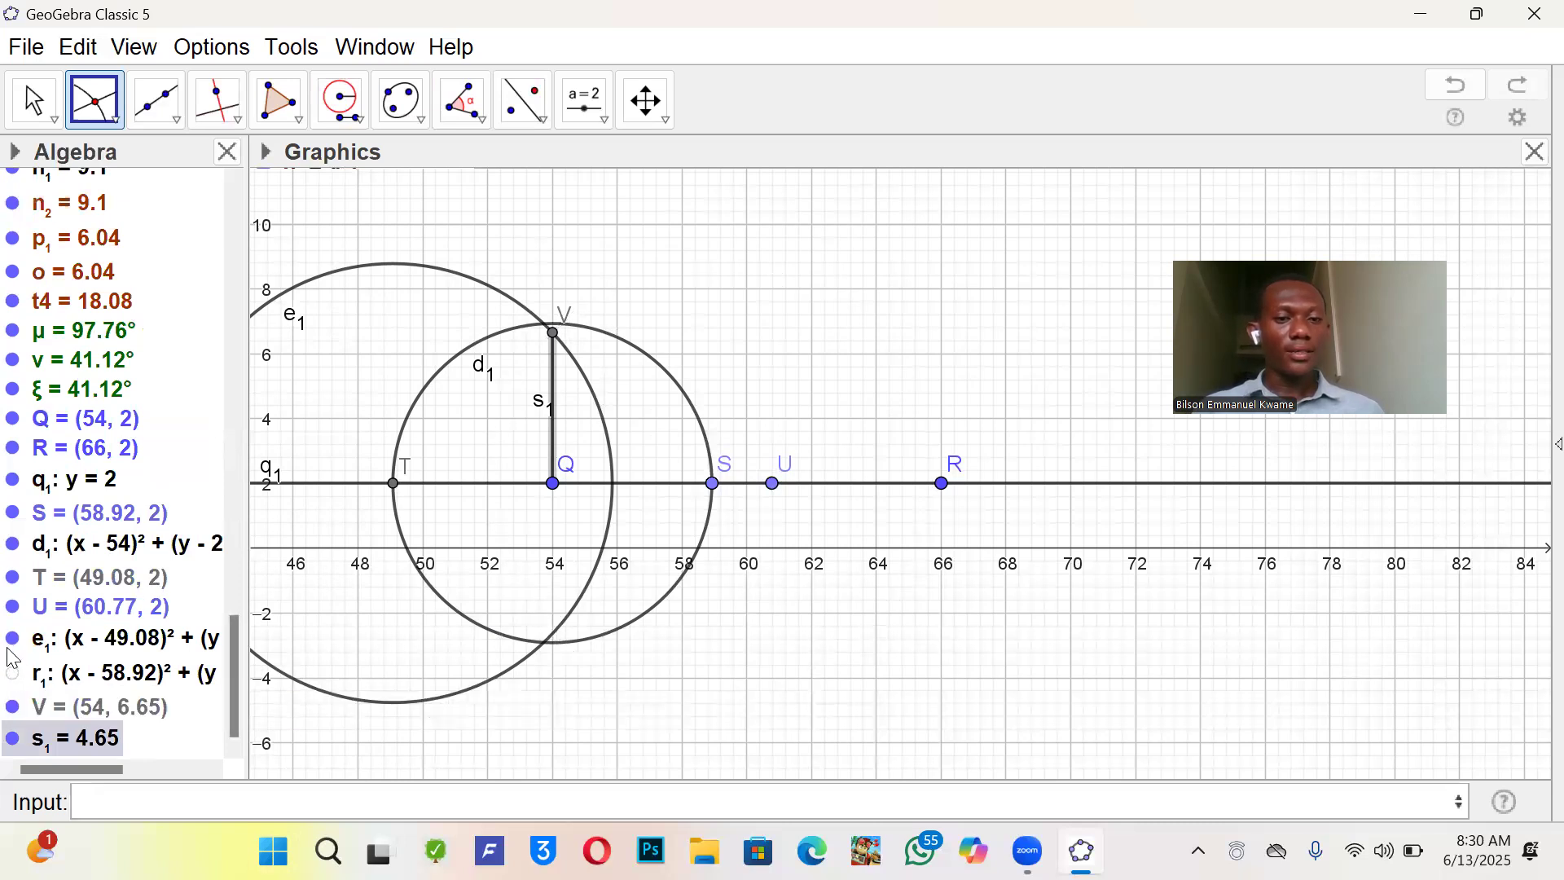
click(13, 640)
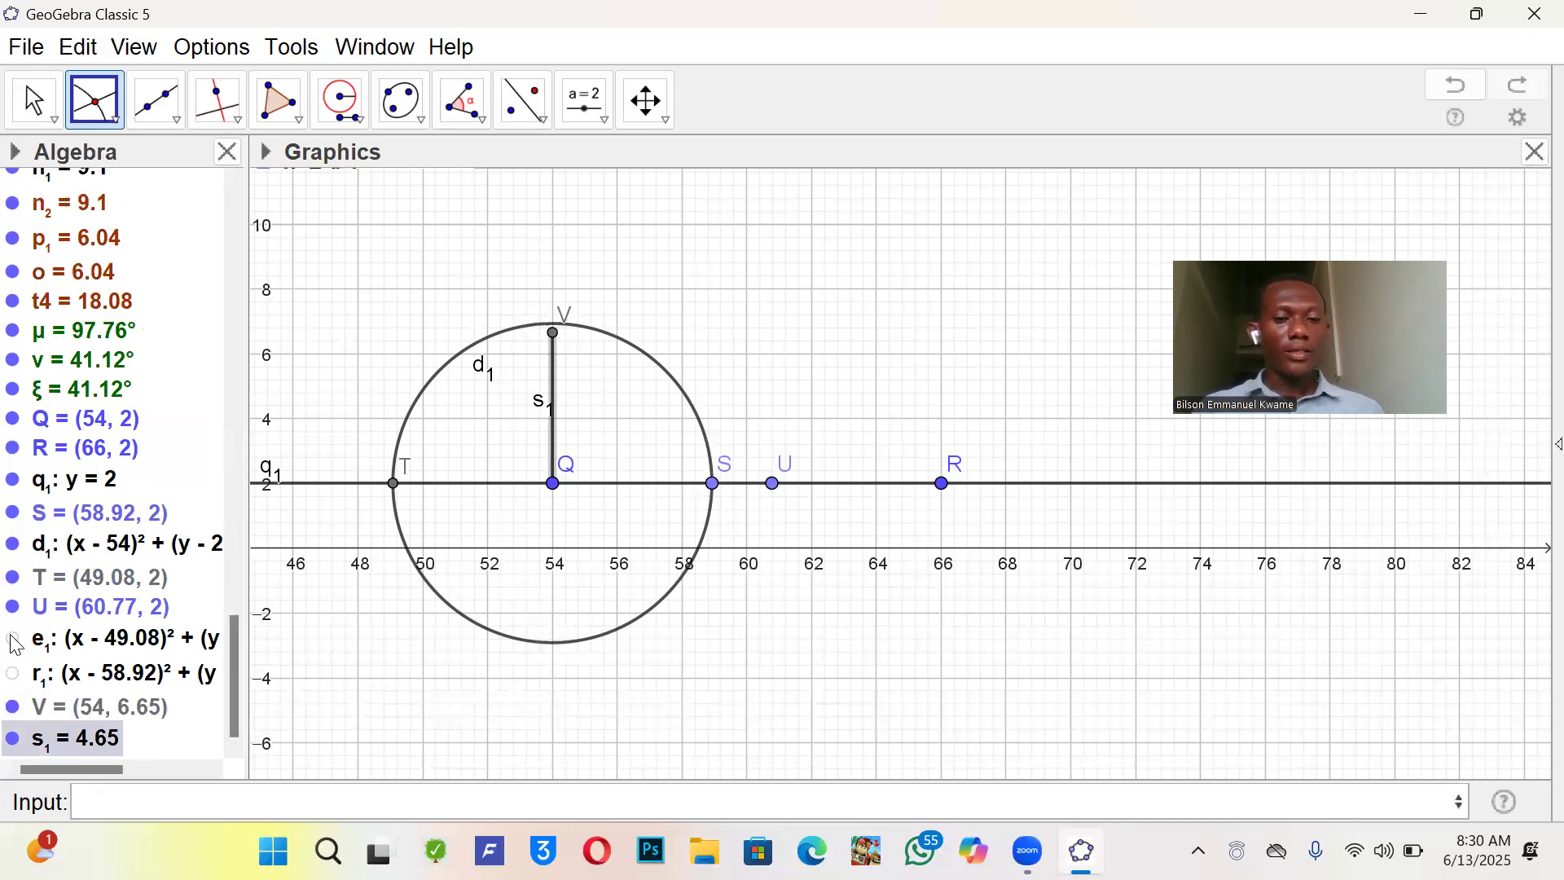
click(13, 545)
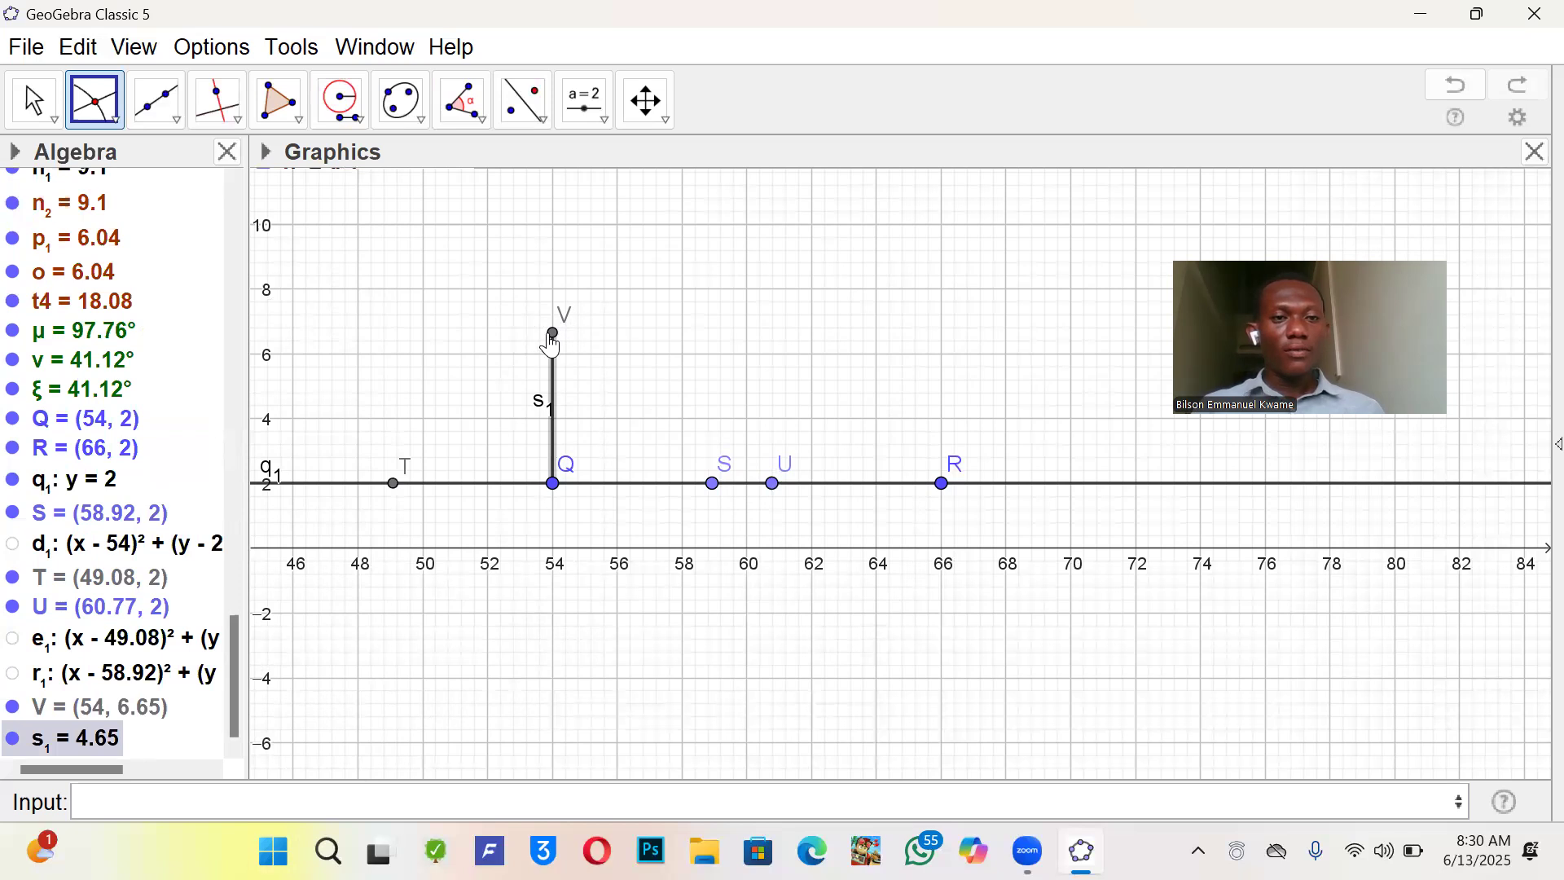
- Draw a segment from V to R with the Segment tool
click(171, 106)
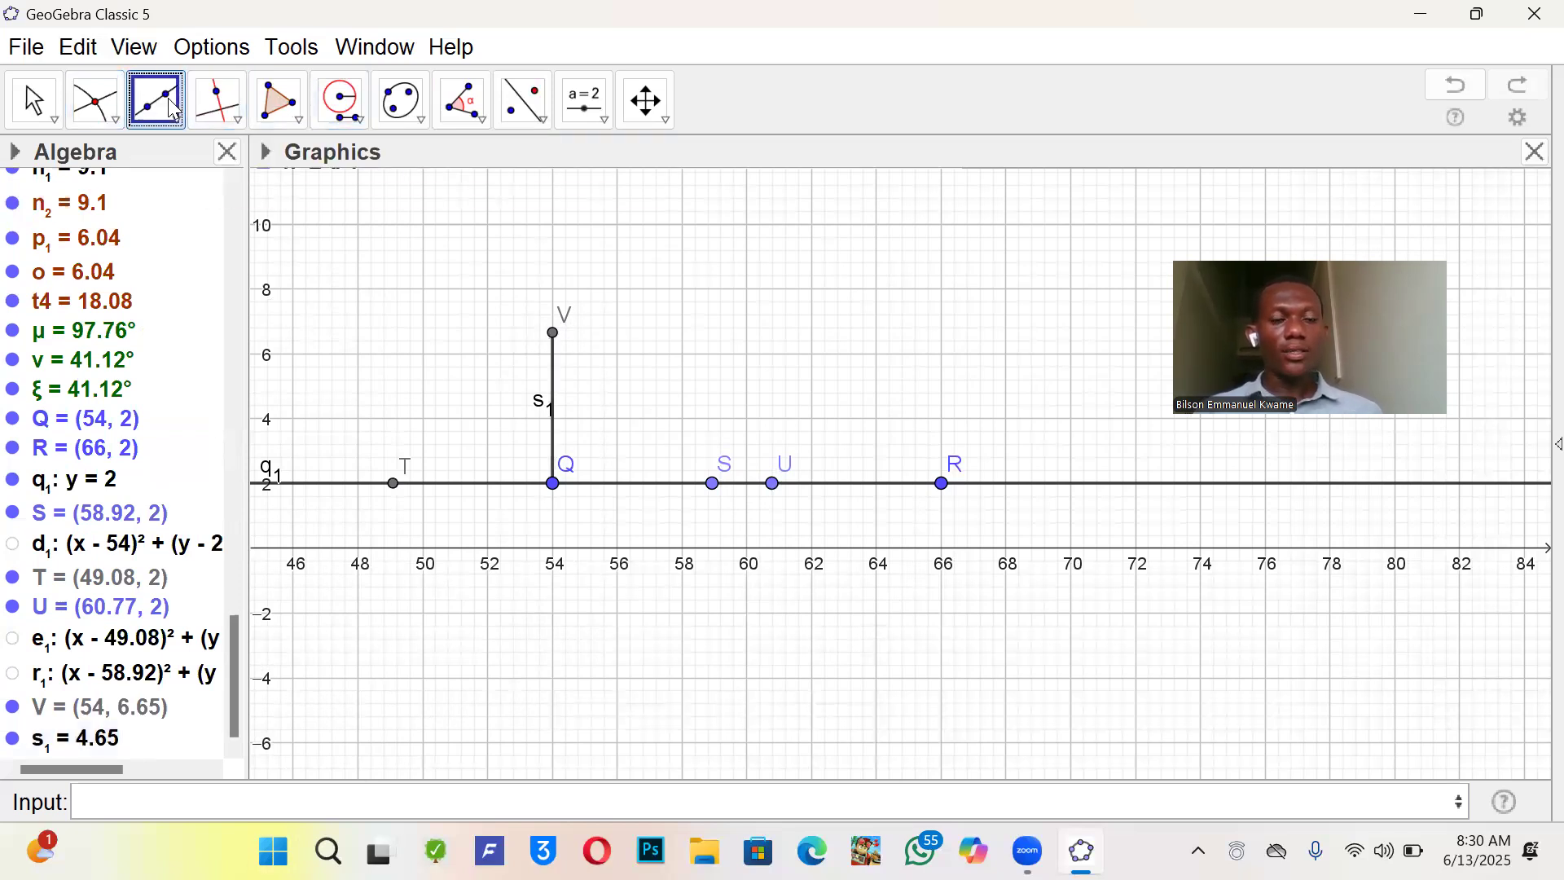
click(172, 106)
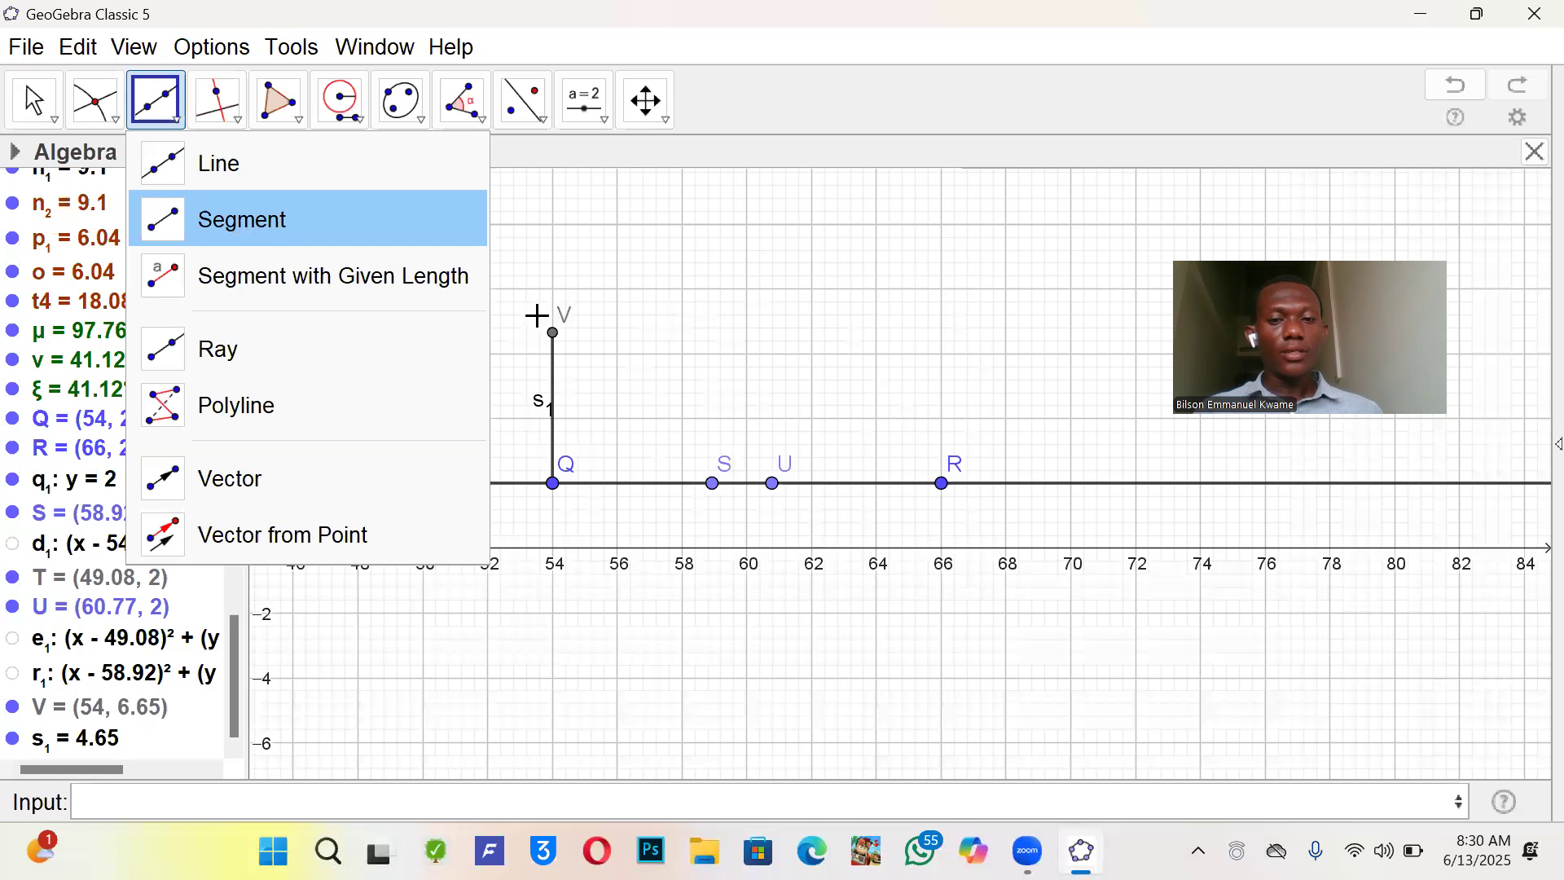
click(545, 317)
click(553, 332)
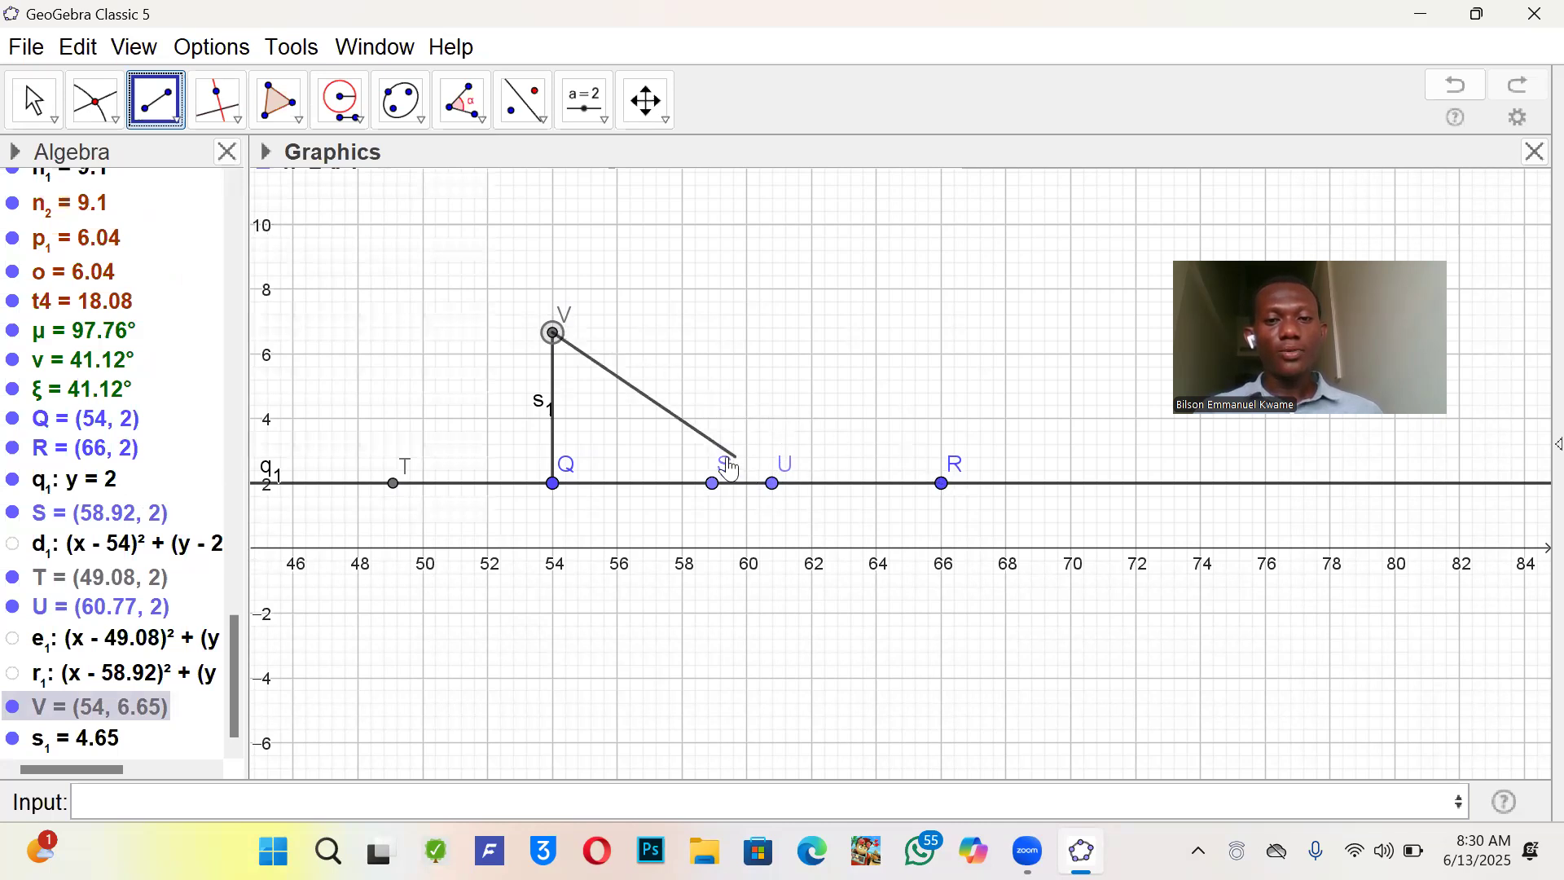
click(943, 484)
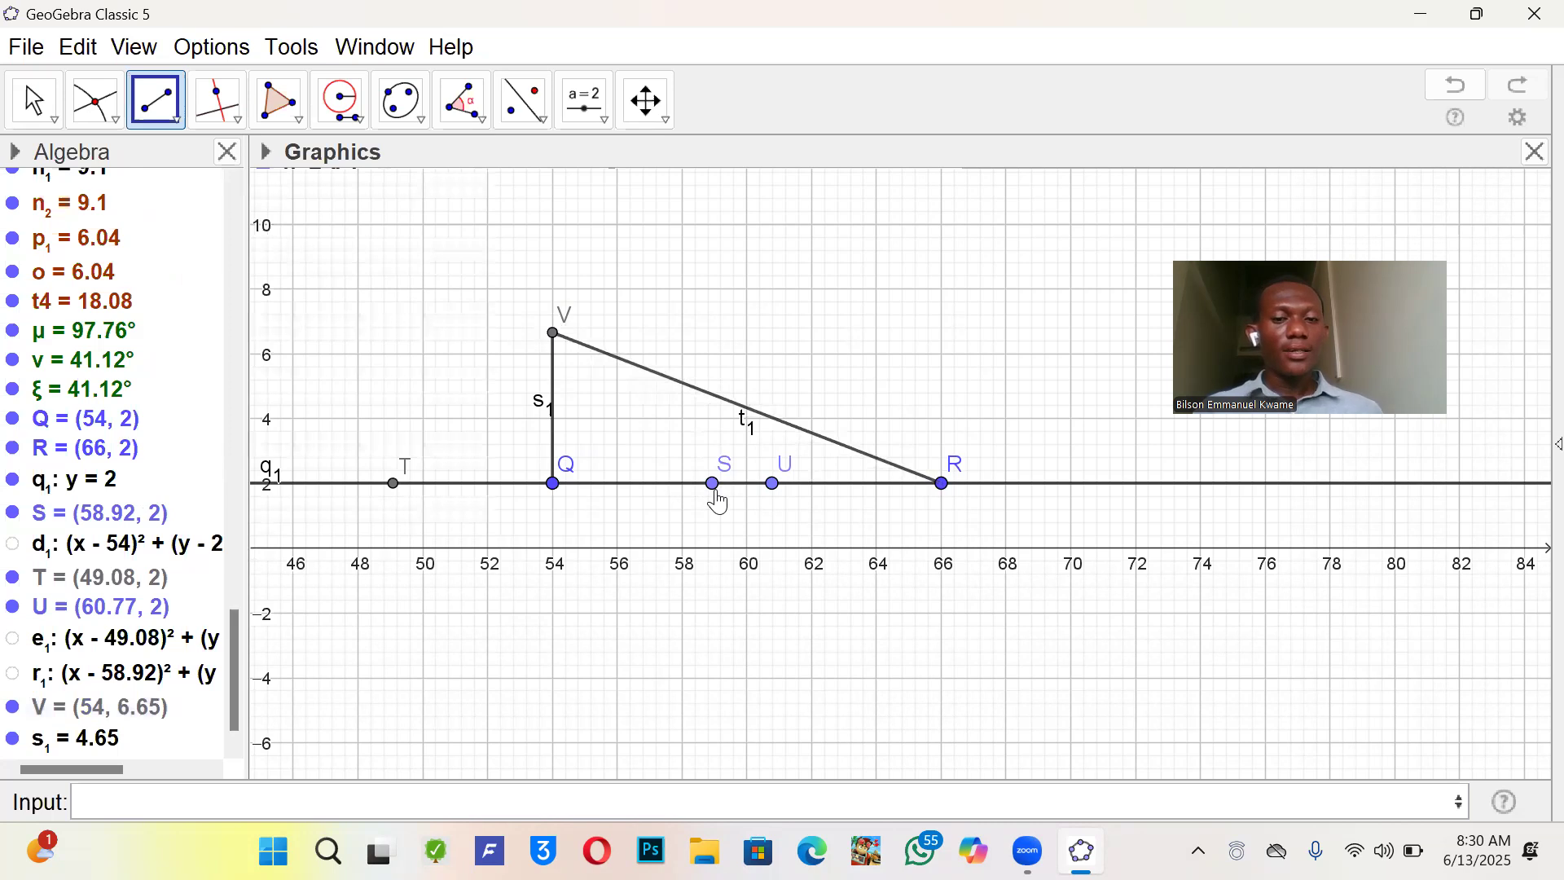
- Hide the helper points S, U and T and the line through Q and R
click(13, 513)
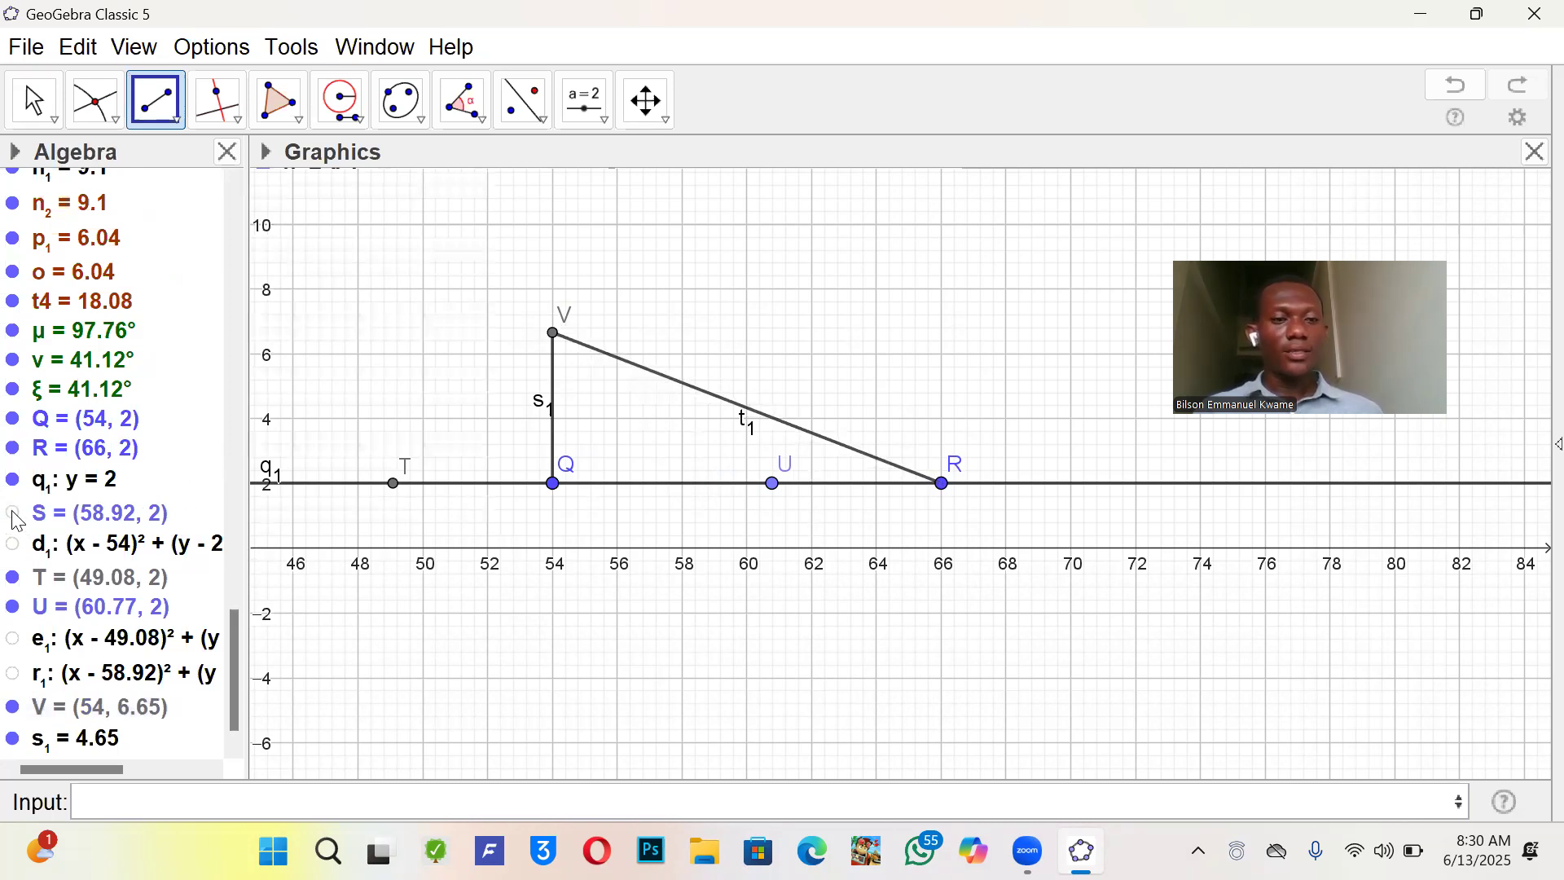
click(12, 608)
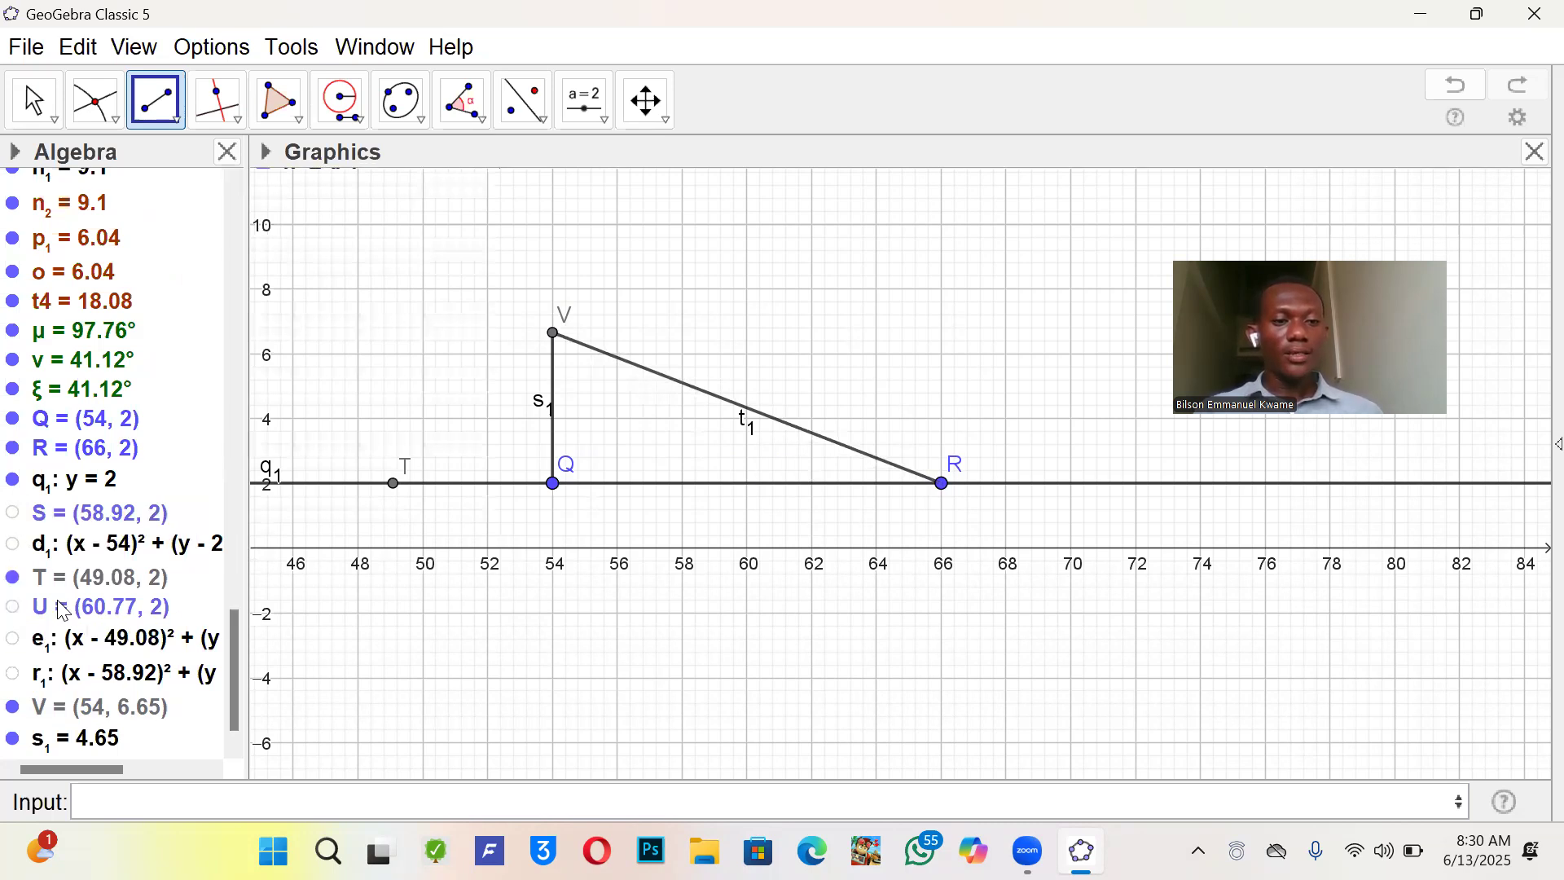
scroll(72, 648, down, 1)
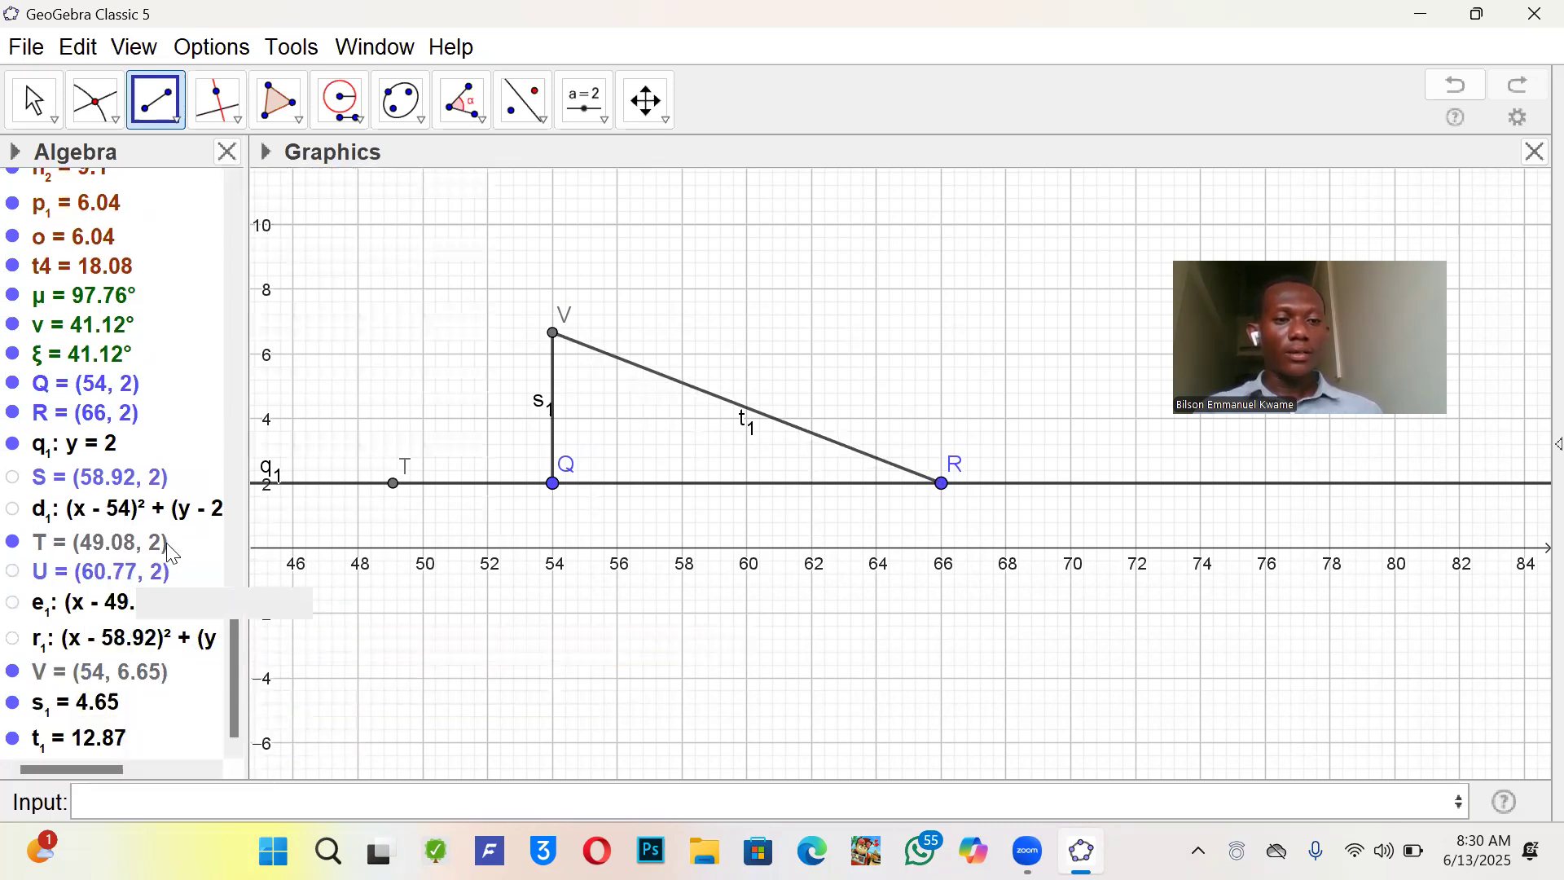
click(13, 448)
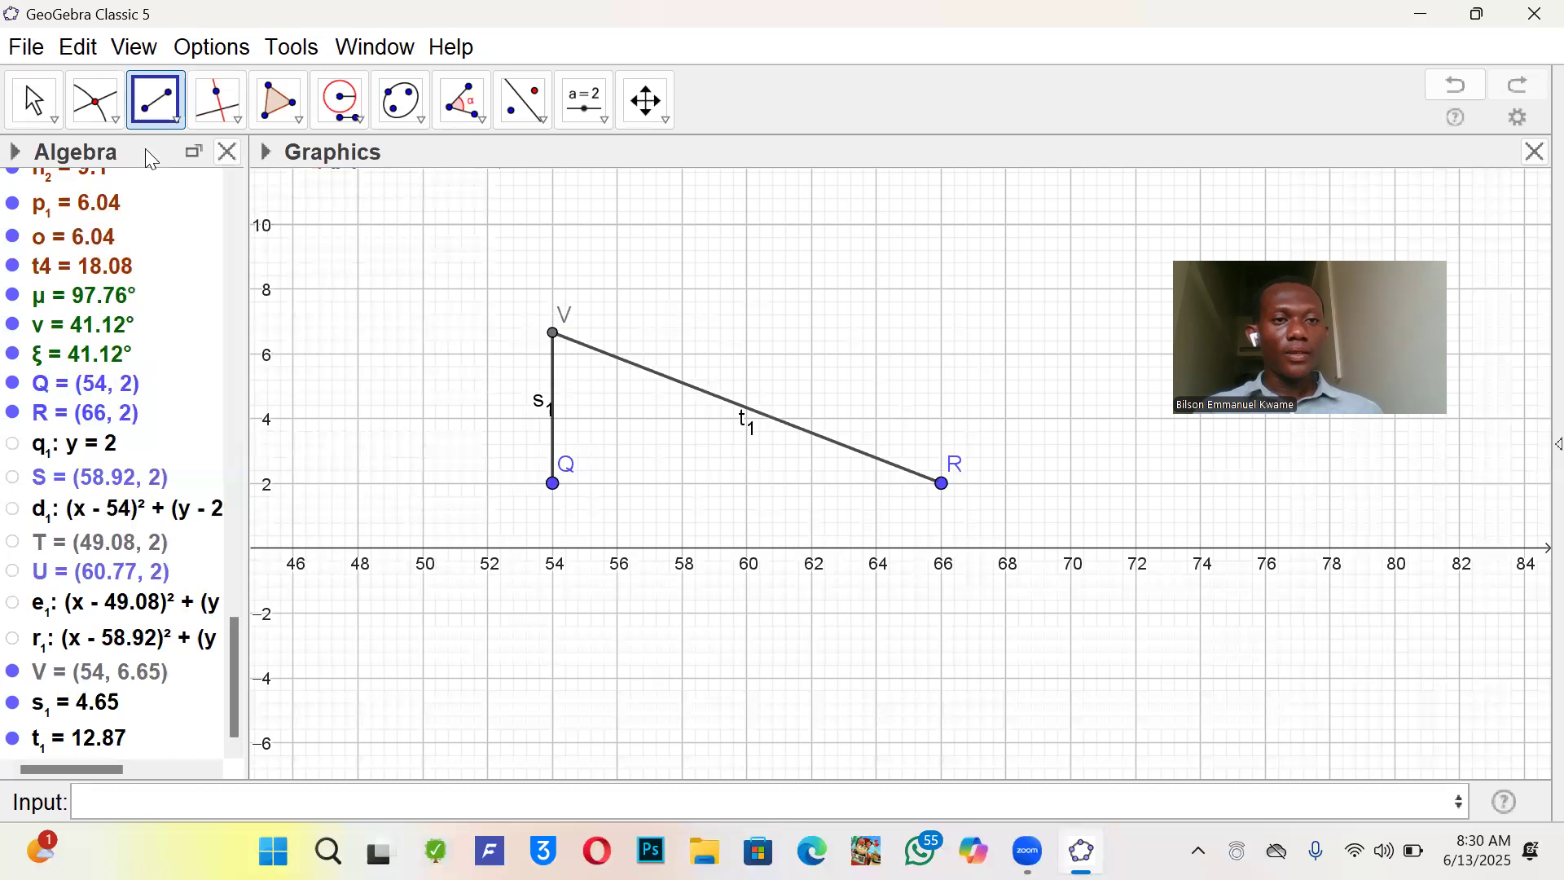
- Draw a segment from R to Q to close the base of the triangle
click(162, 117)
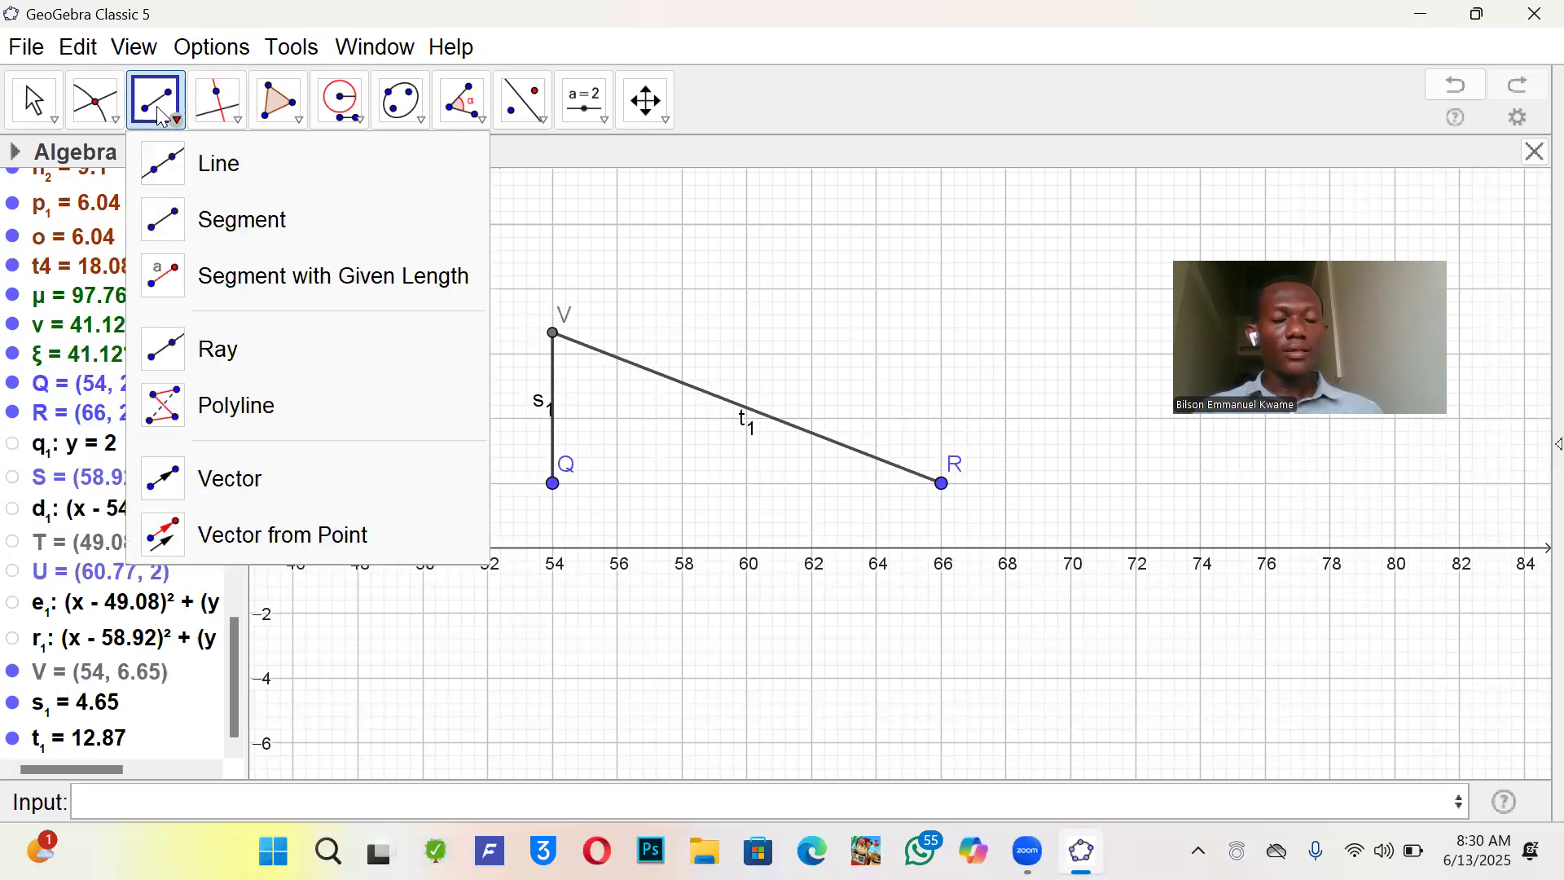
click(232, 220)
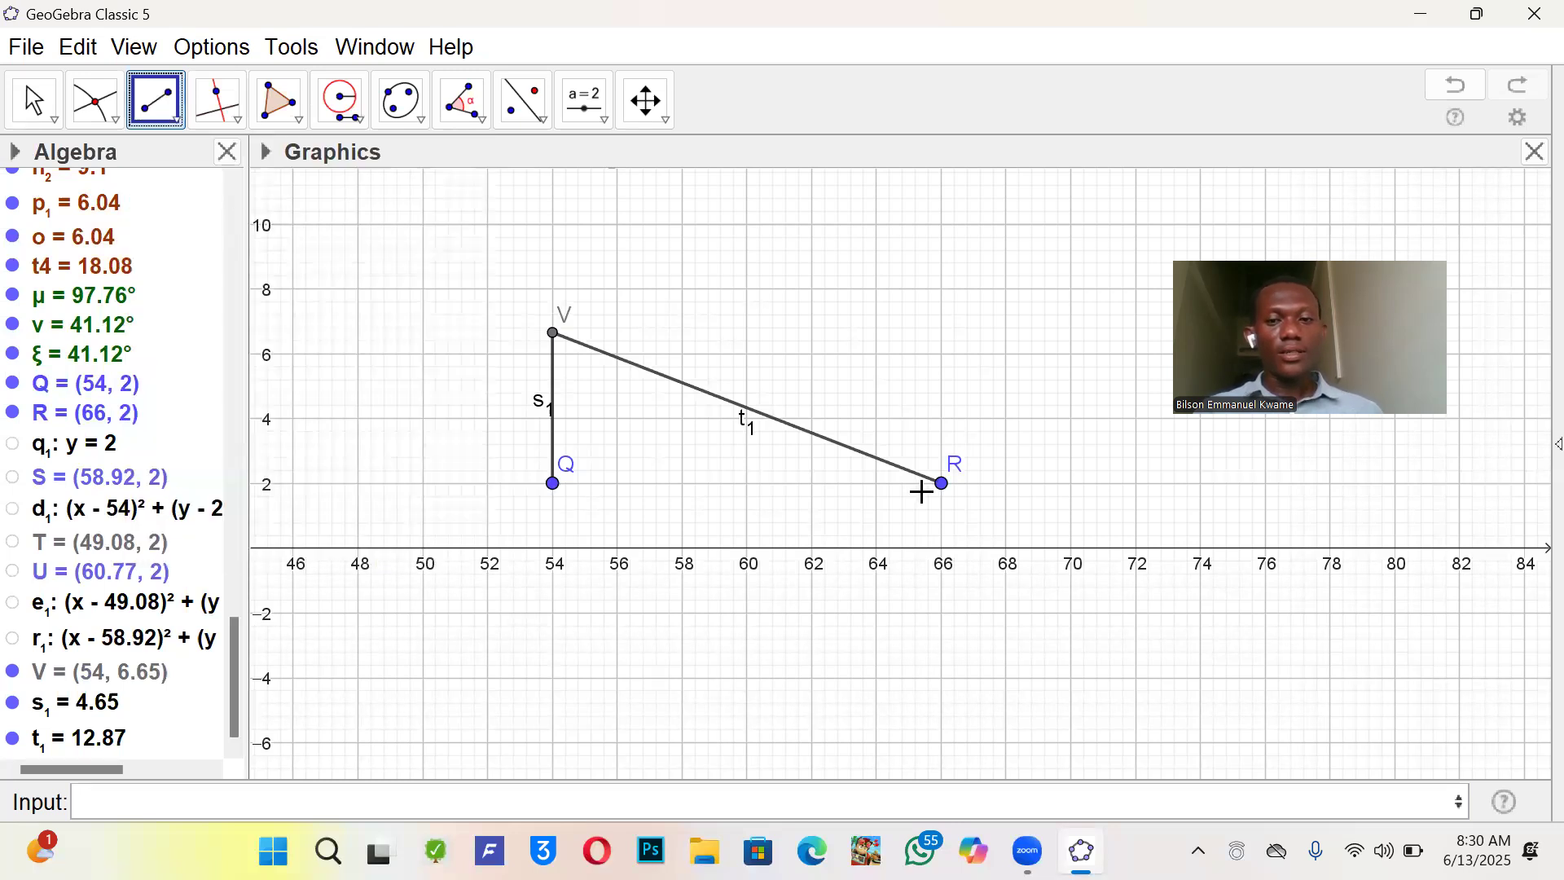
click(941, 483)
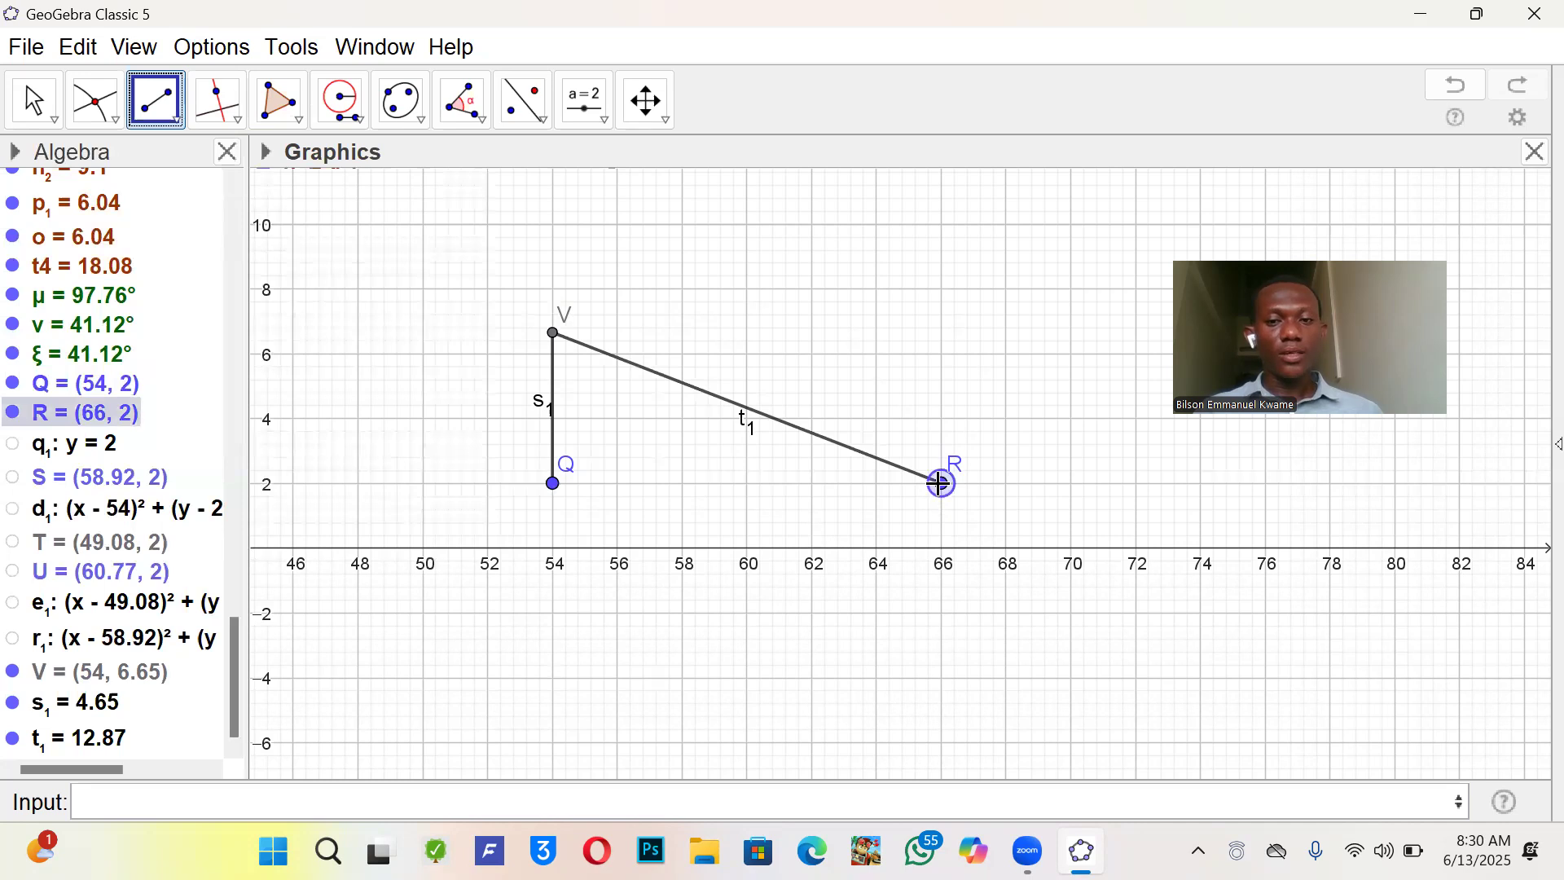
click(553, 484)
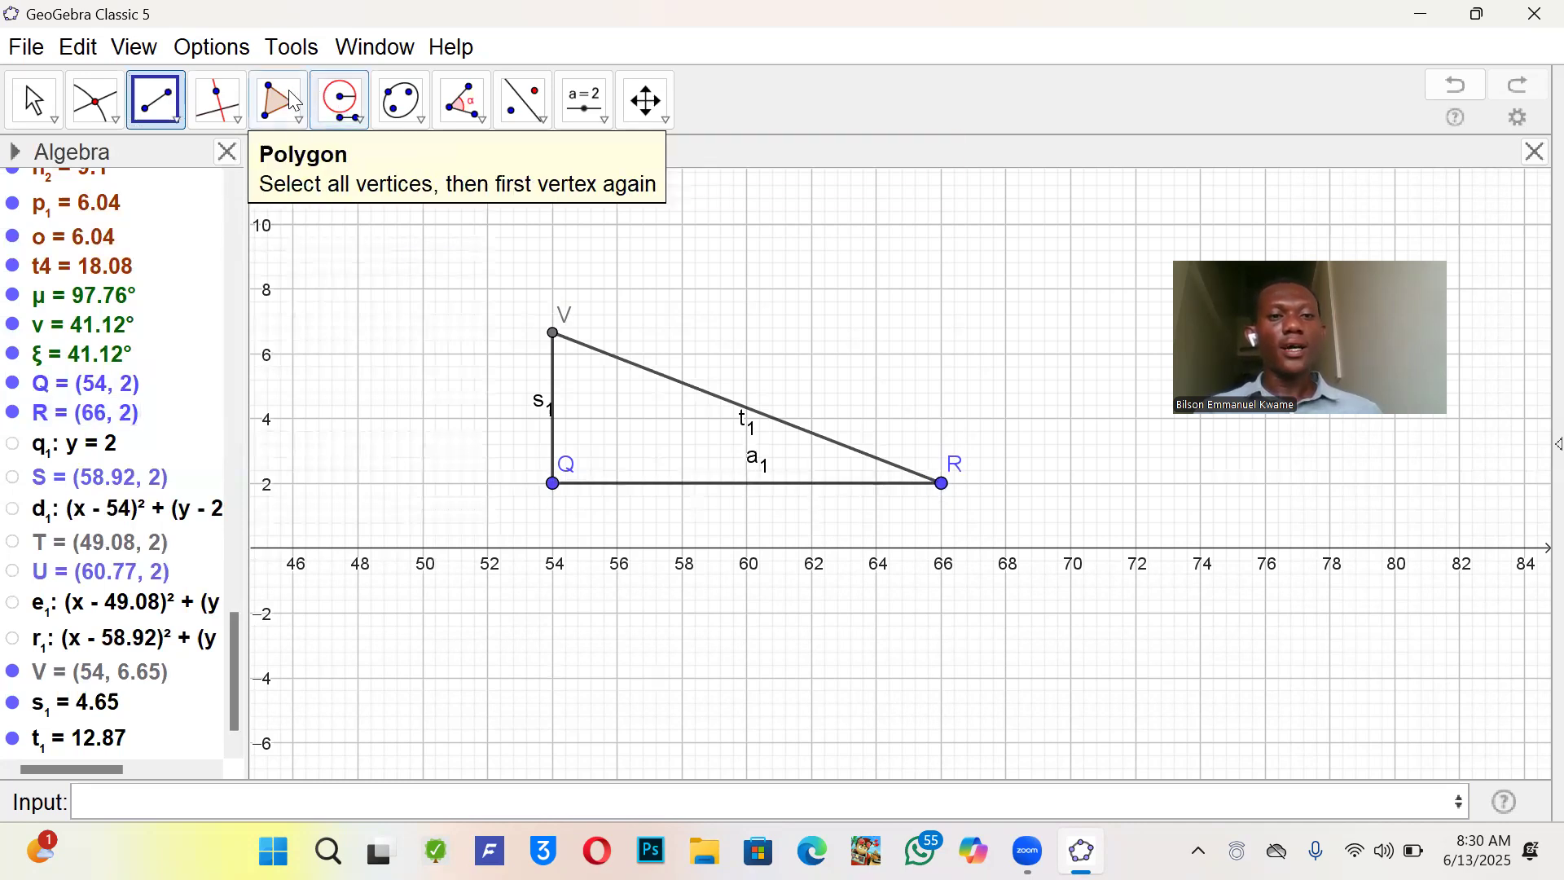
- Create a filled triangle through V, R and Q with the Polygon tool
click(281, 110)
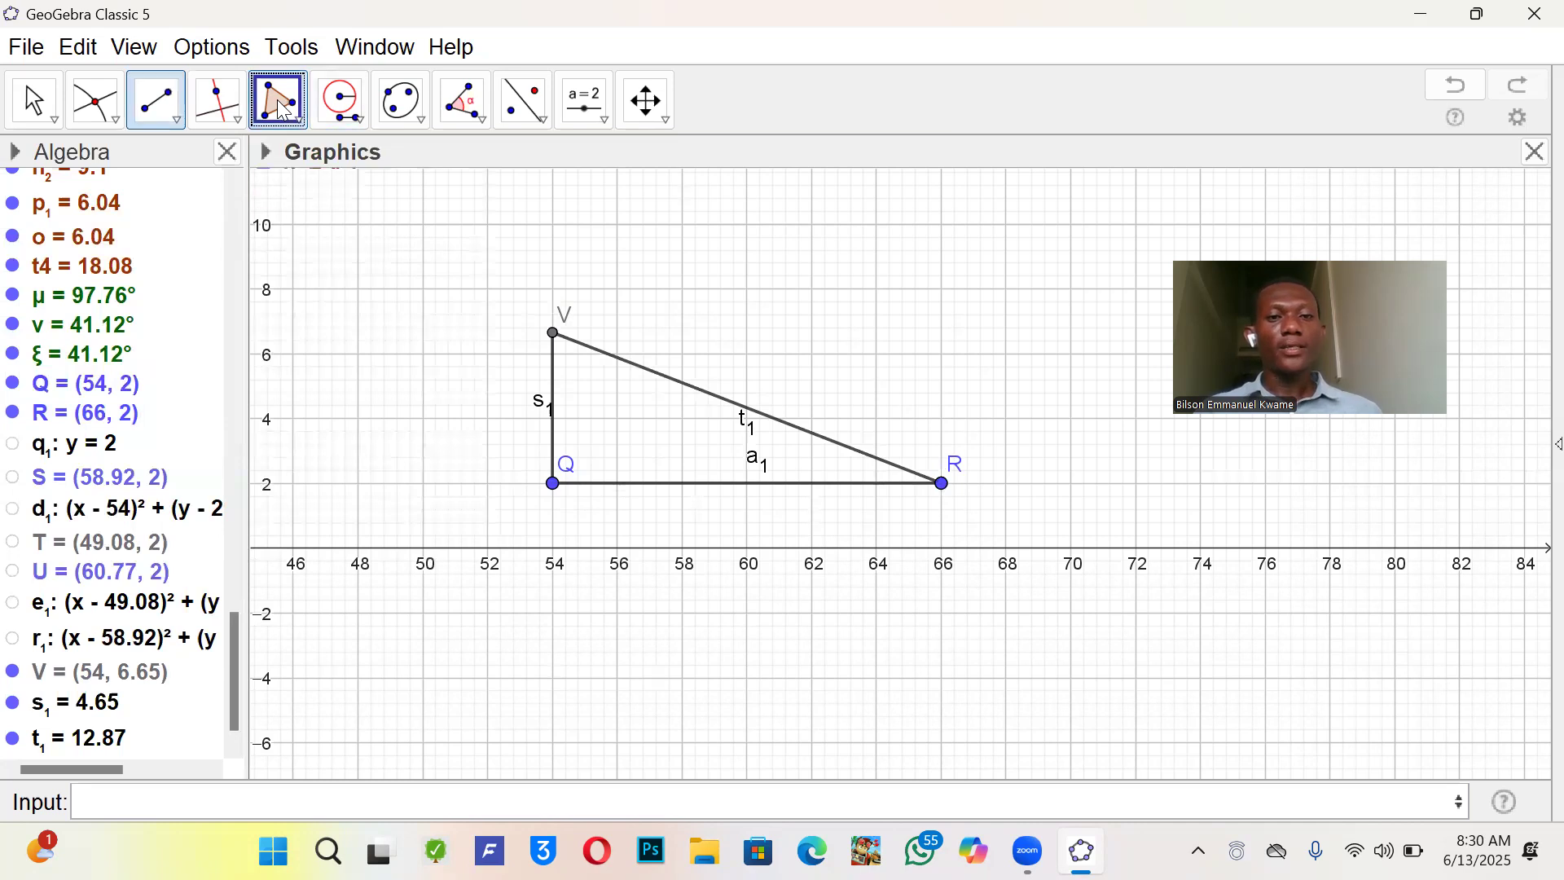
click(553, 334)
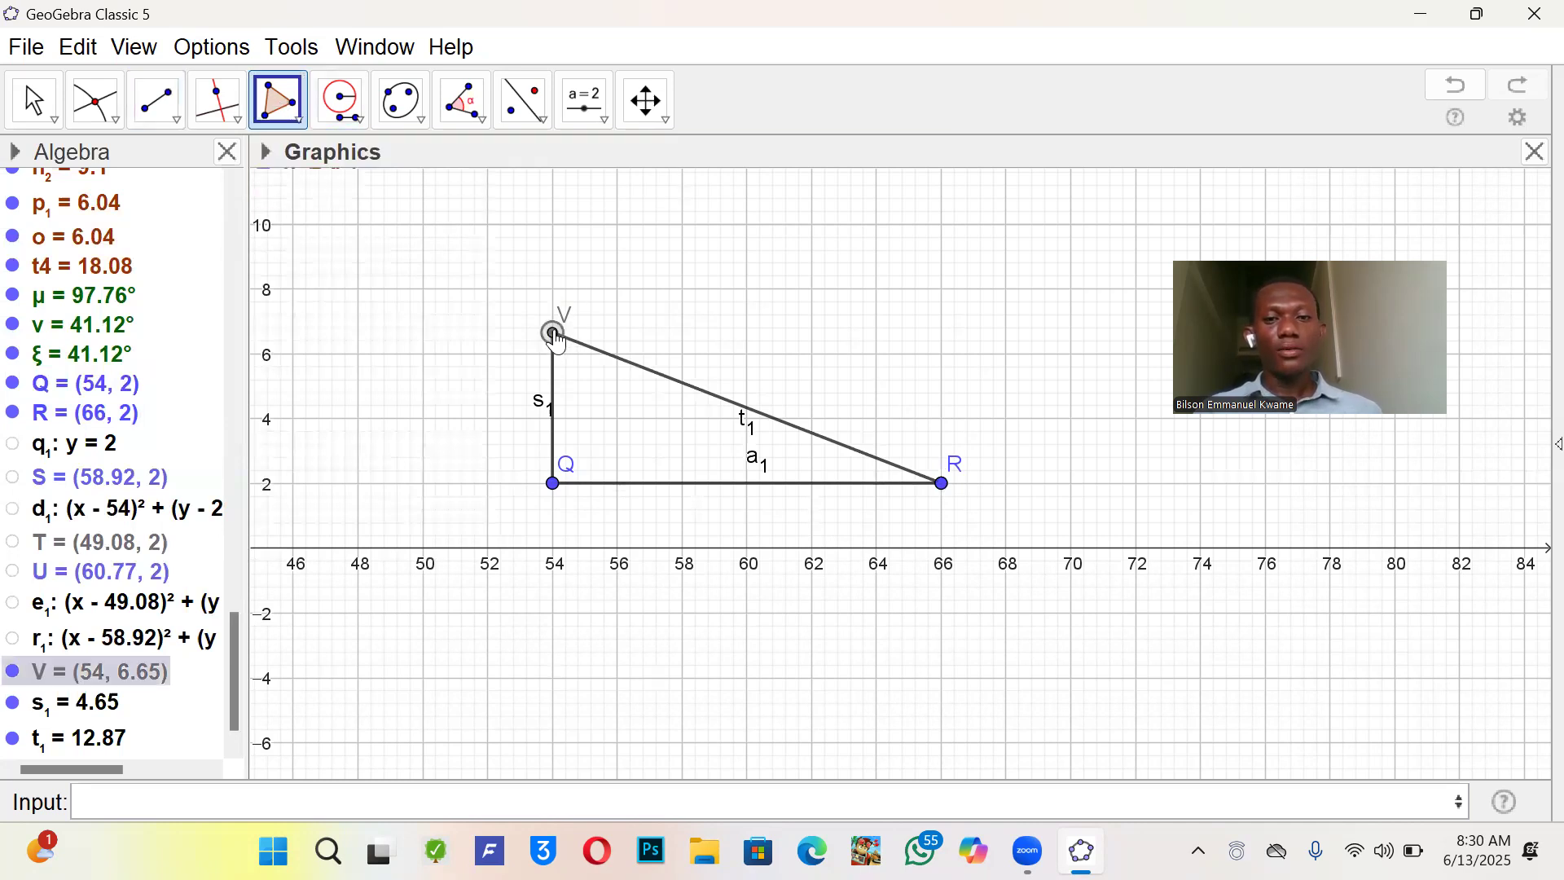
click(945, 481)
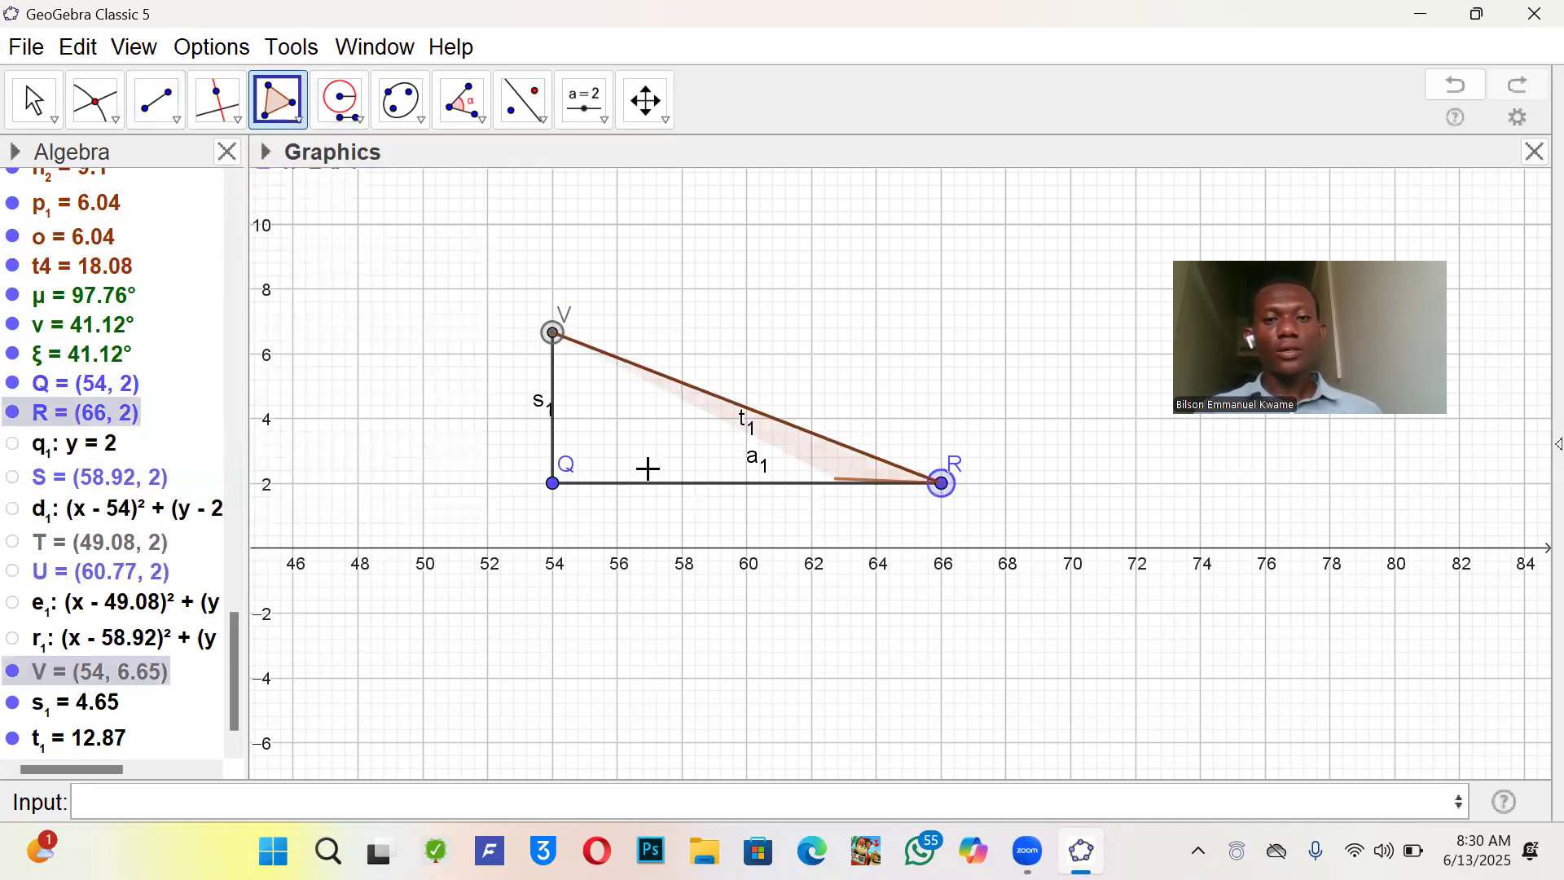
click(555, 477)
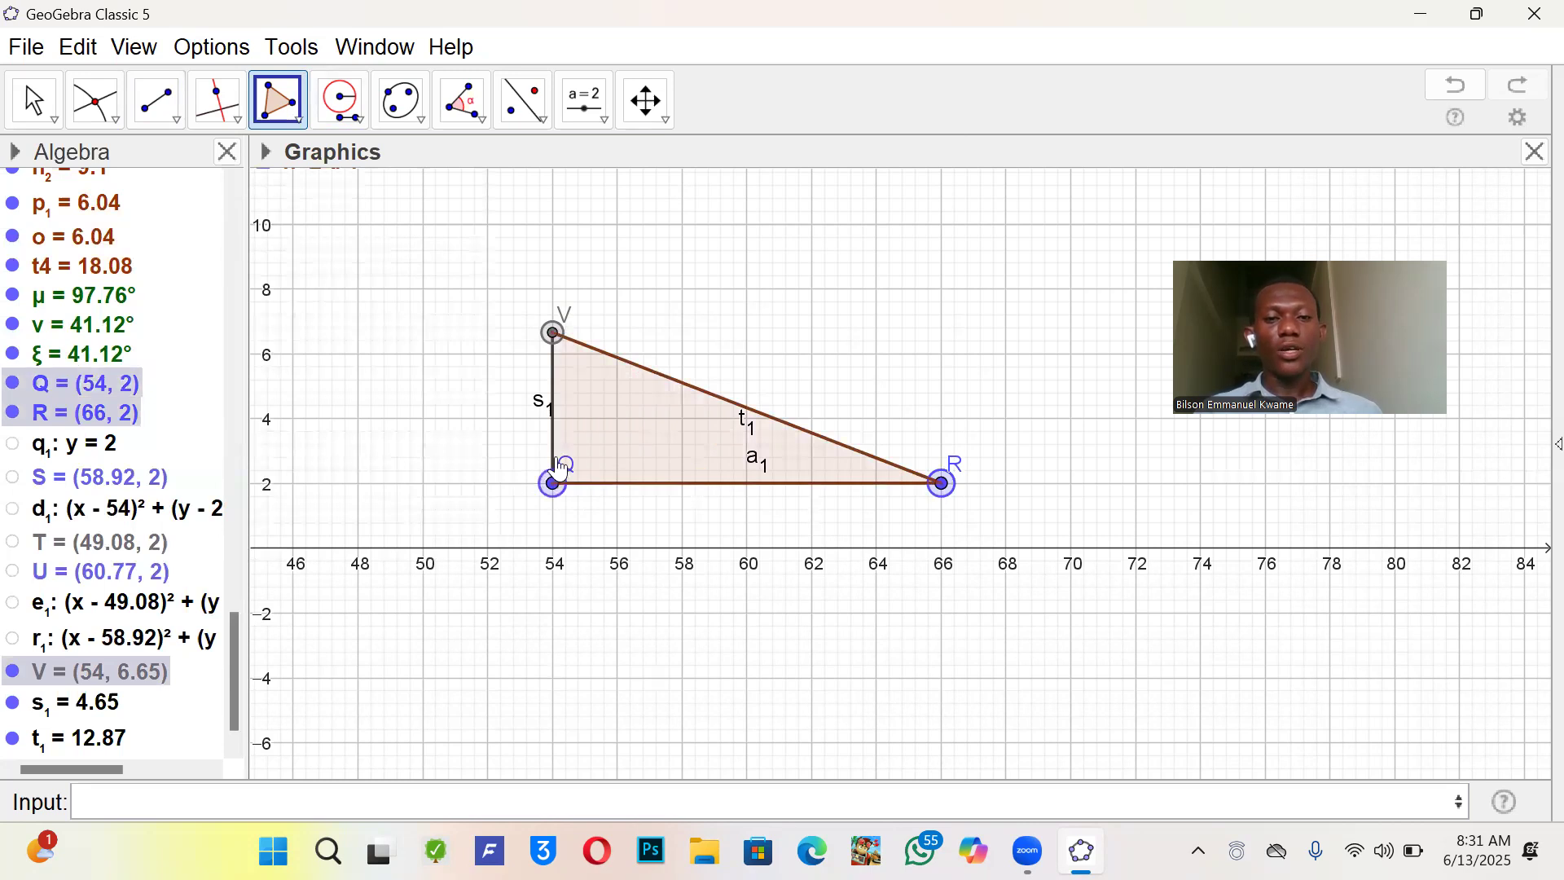
click(554, 334)
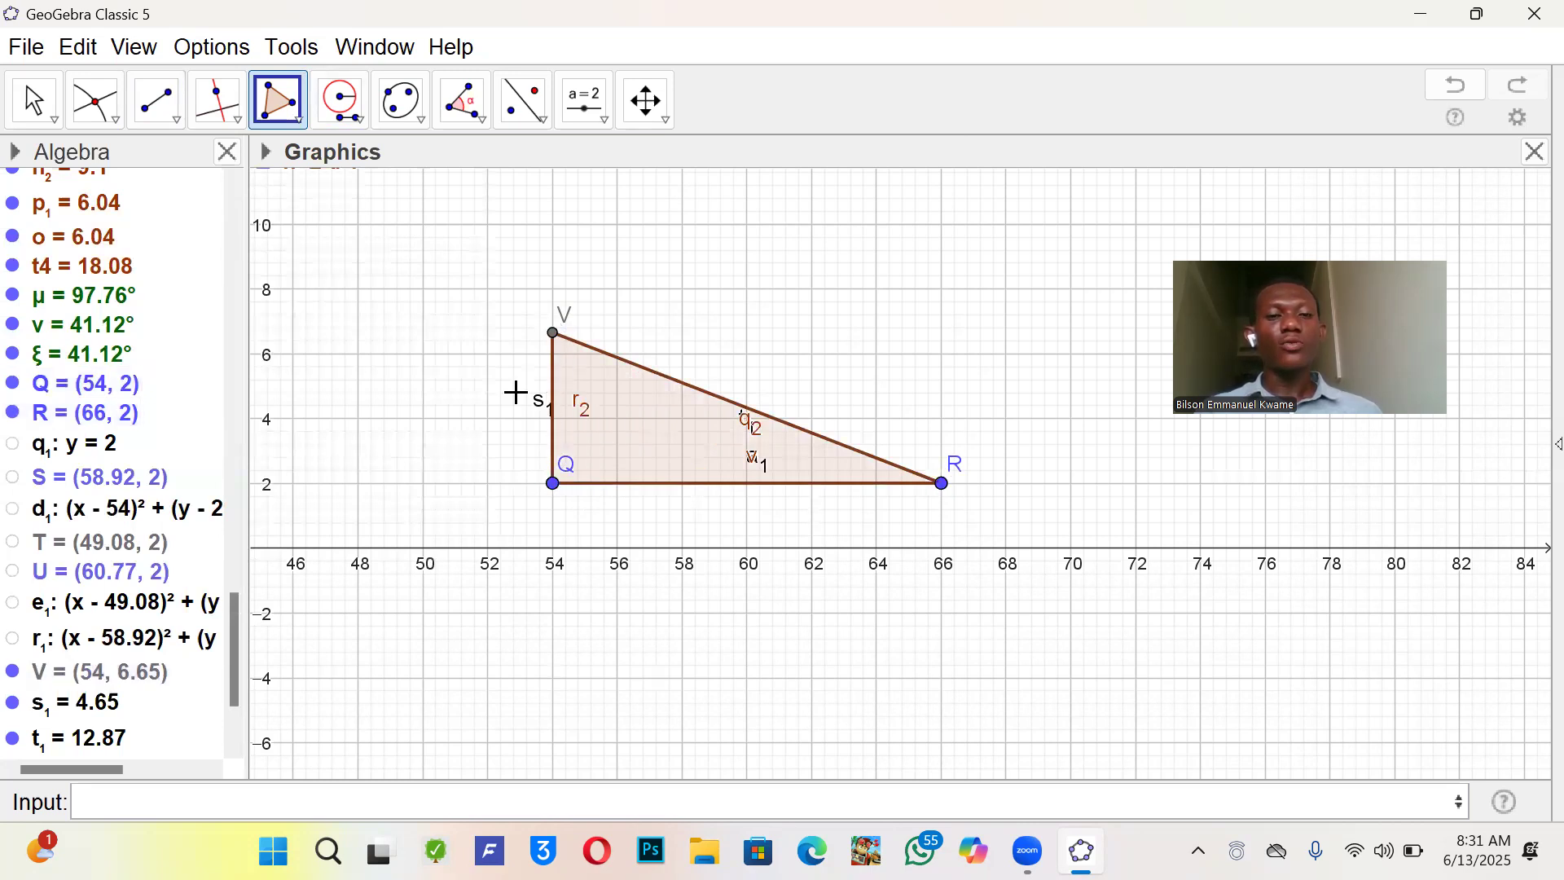
- Measure angle RQV at vertex Q with the Angle tool
click(471, 118)
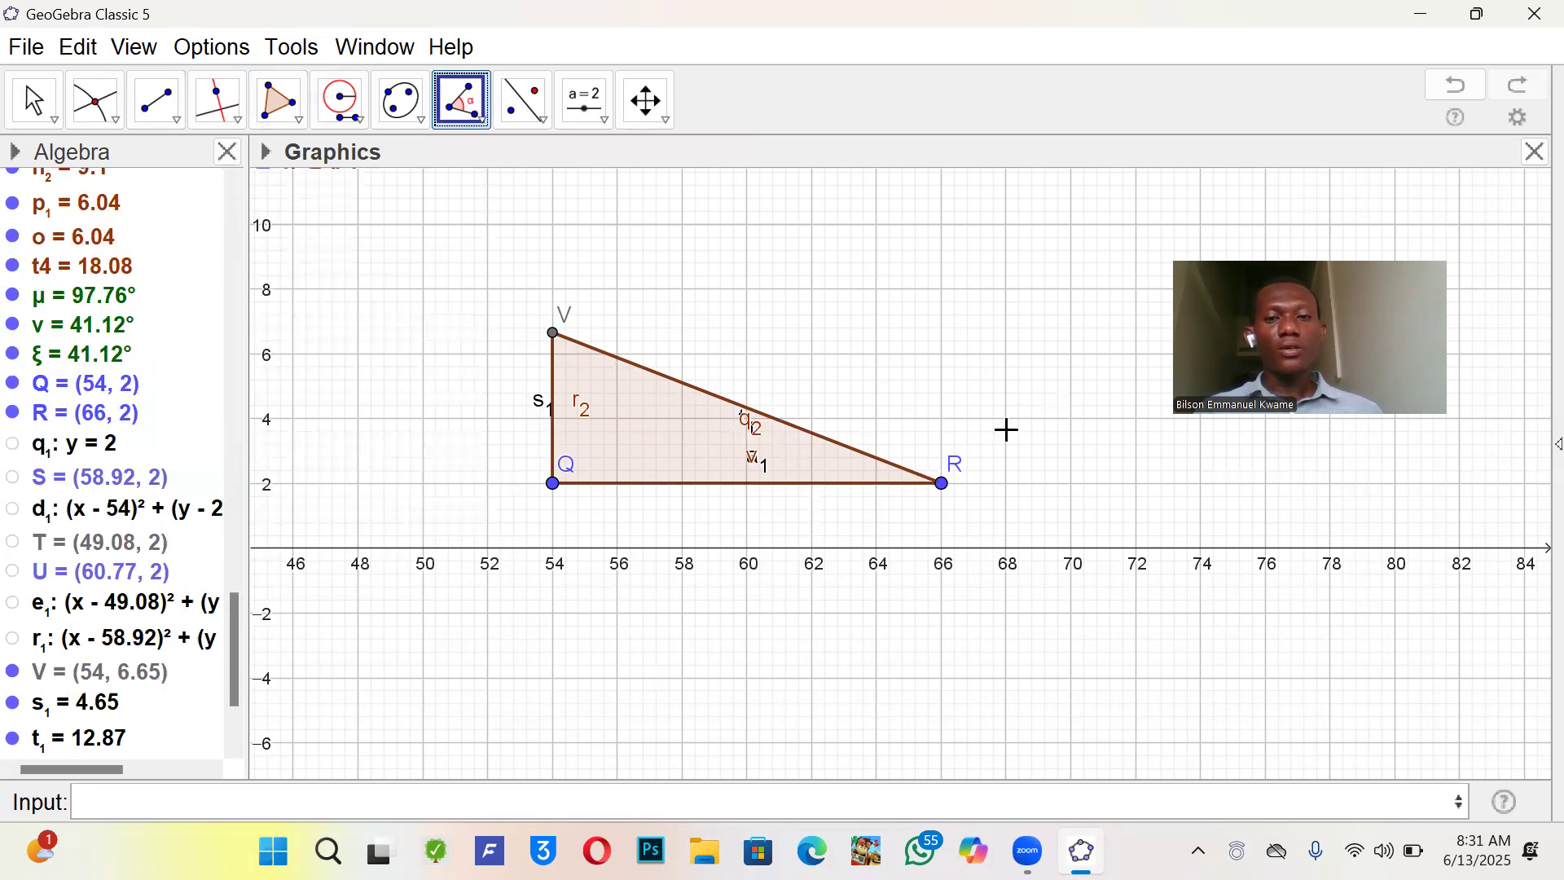
click(943, 482)
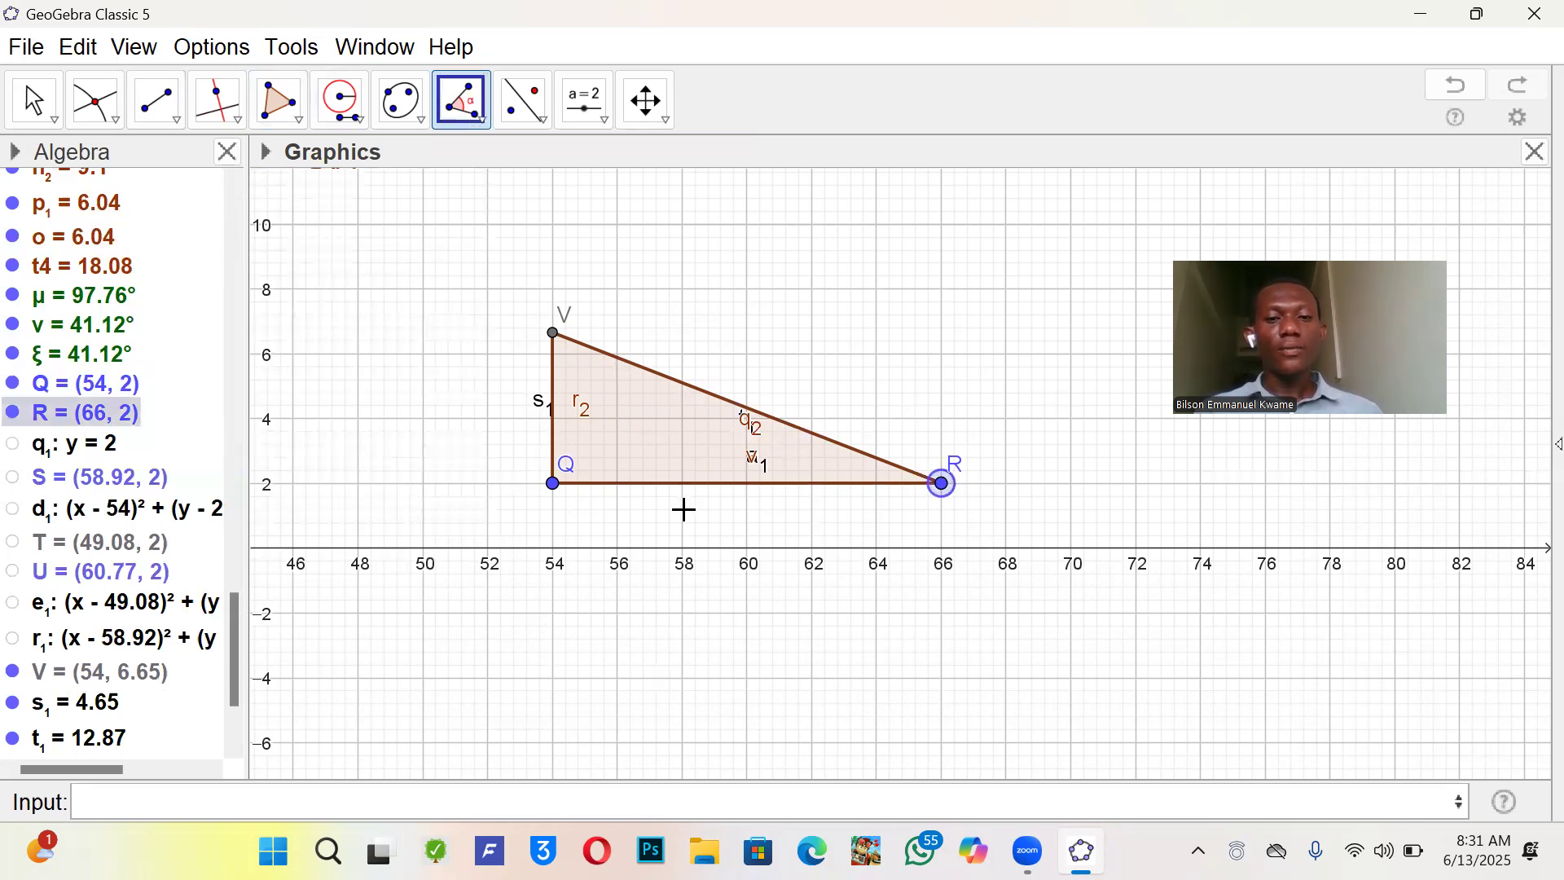
click(554, 486)
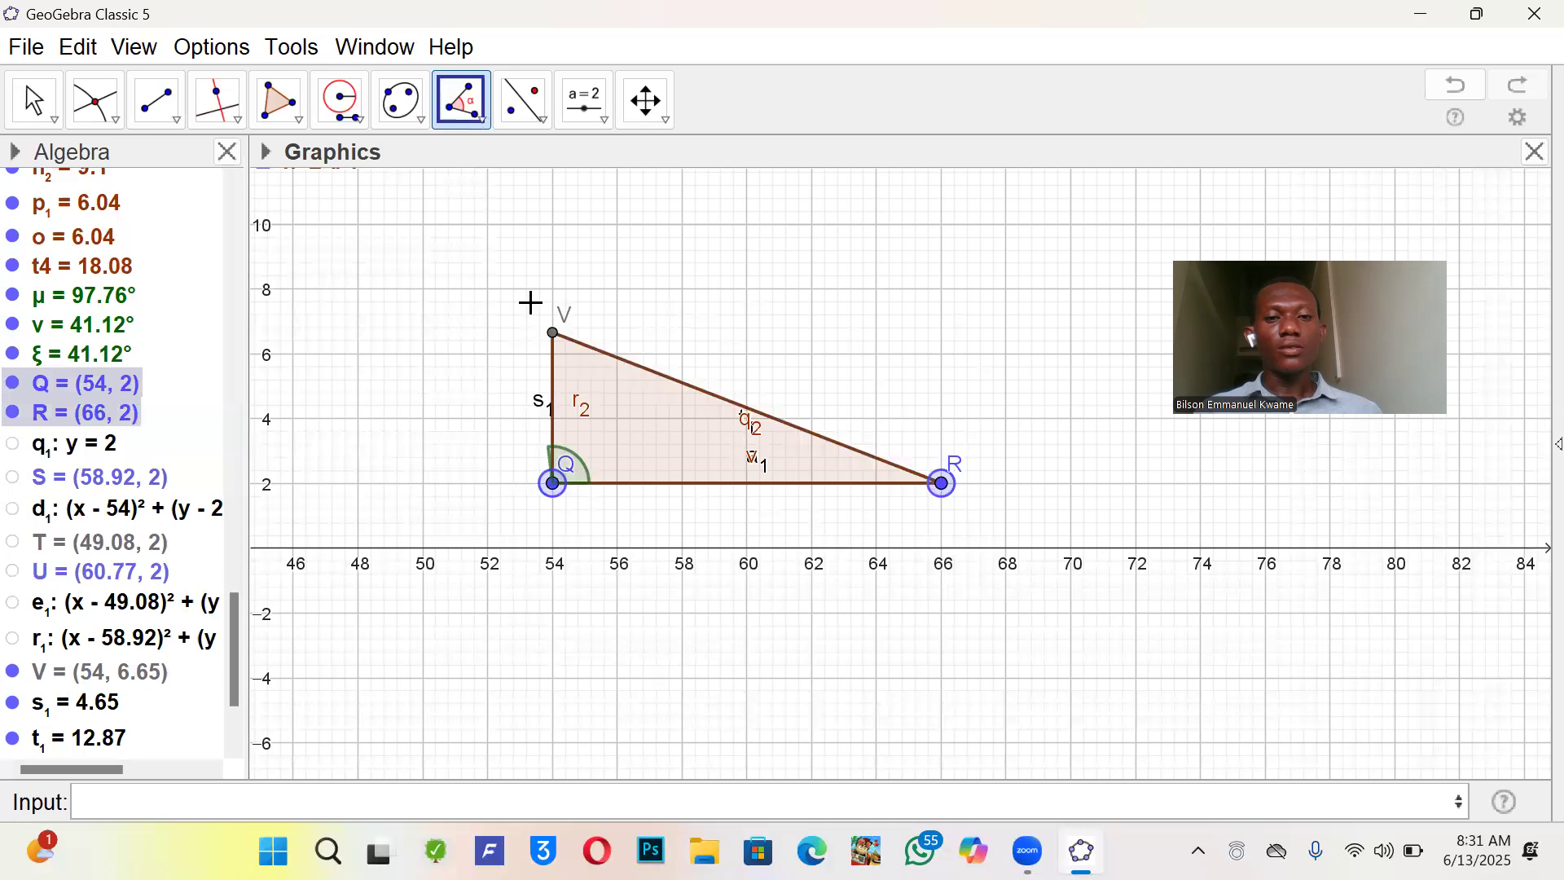
click(555, 336)
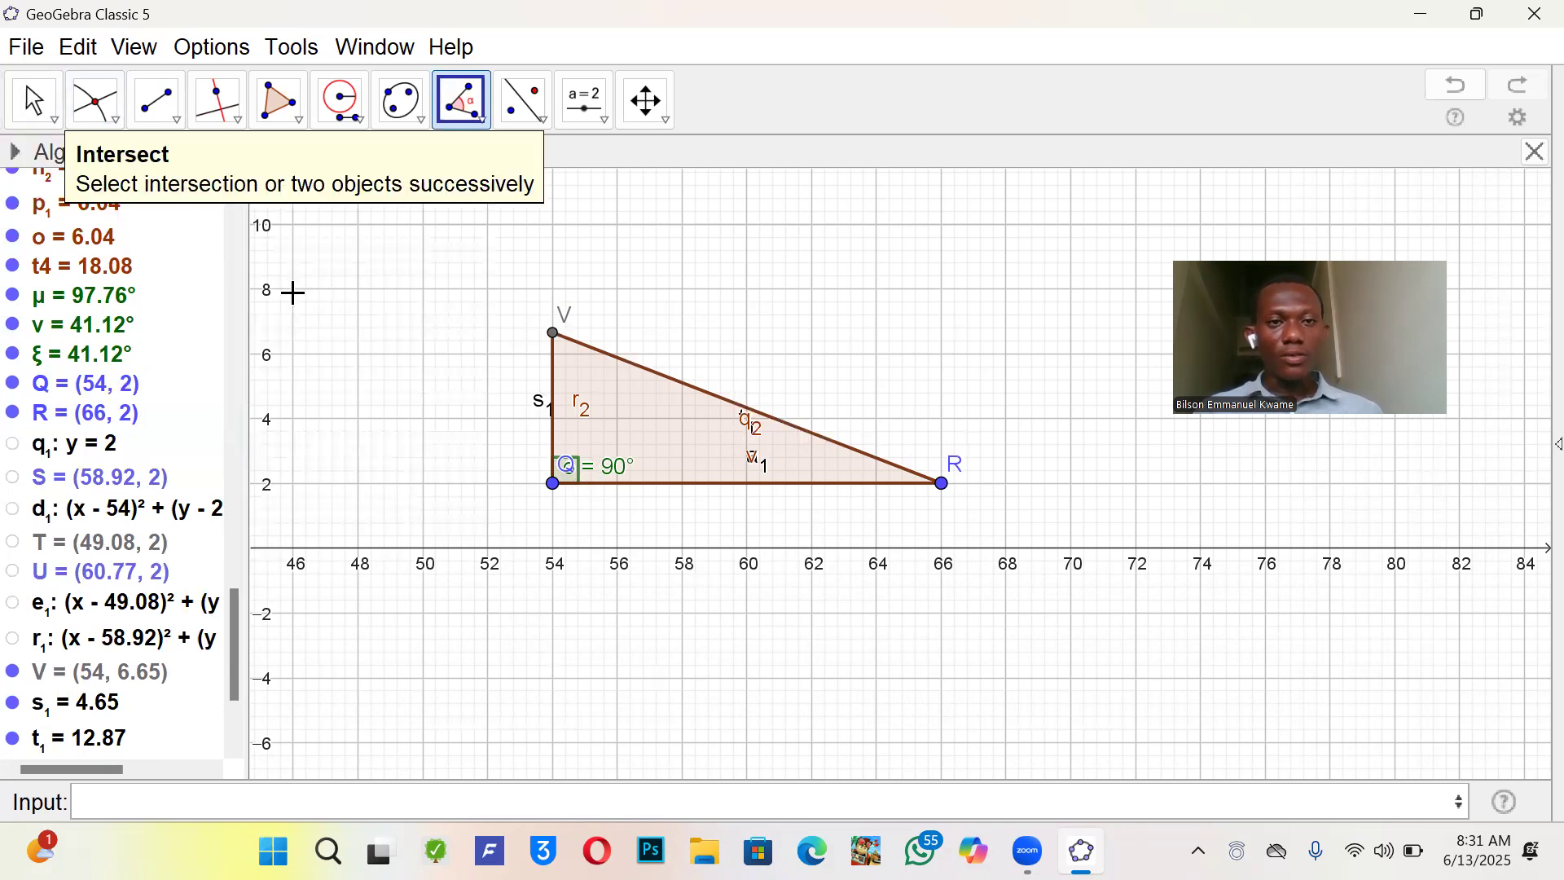
- Measure angle QVR at vertex V and angle VRQ at vertex R
click(554, 484)
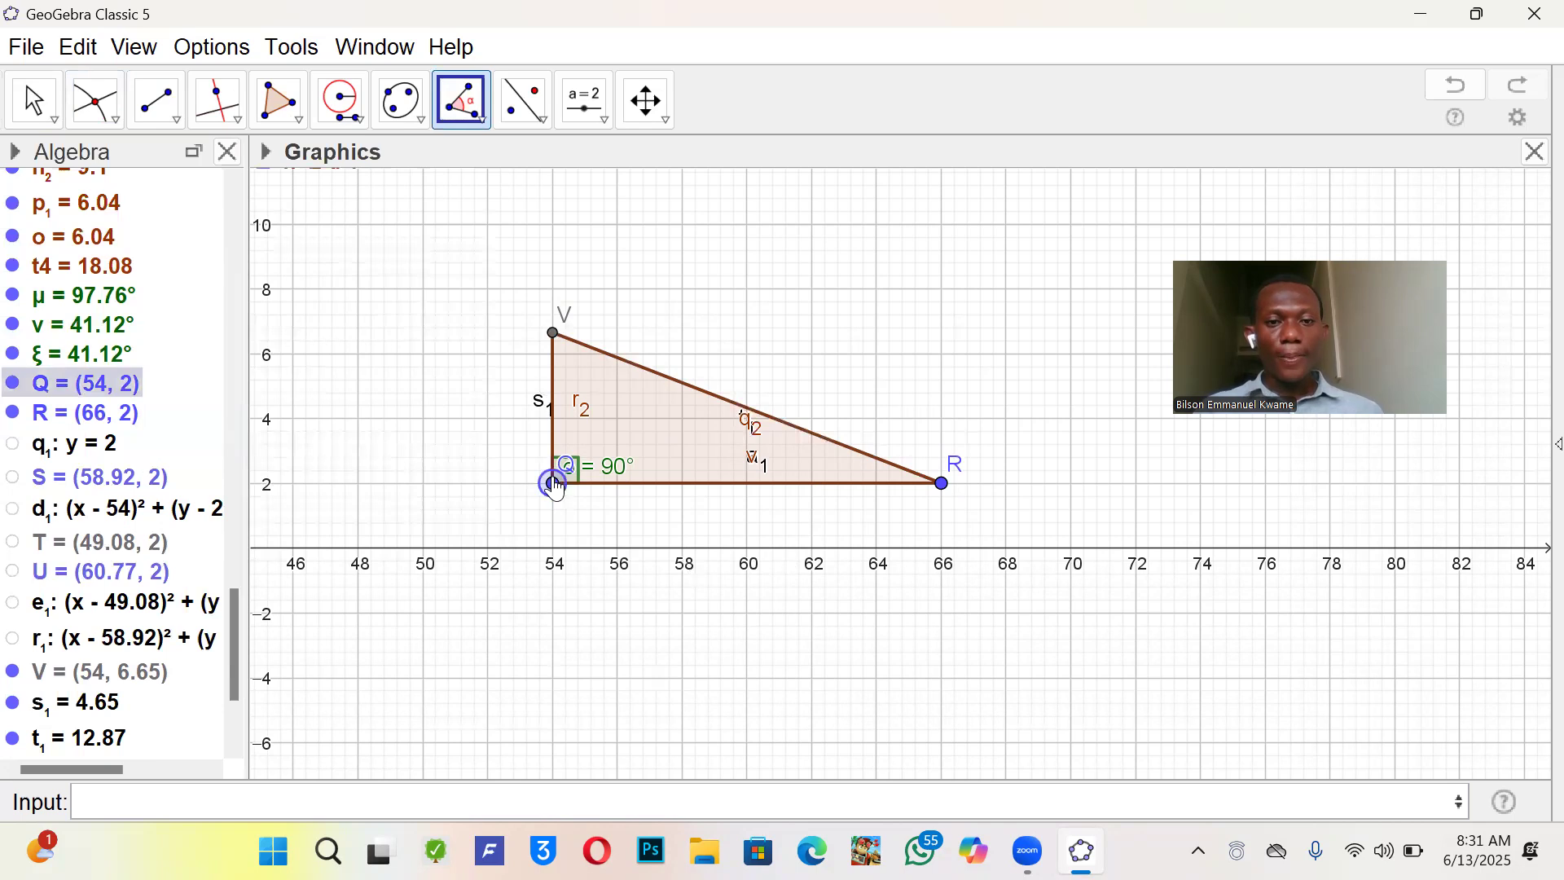
click(552, 331)
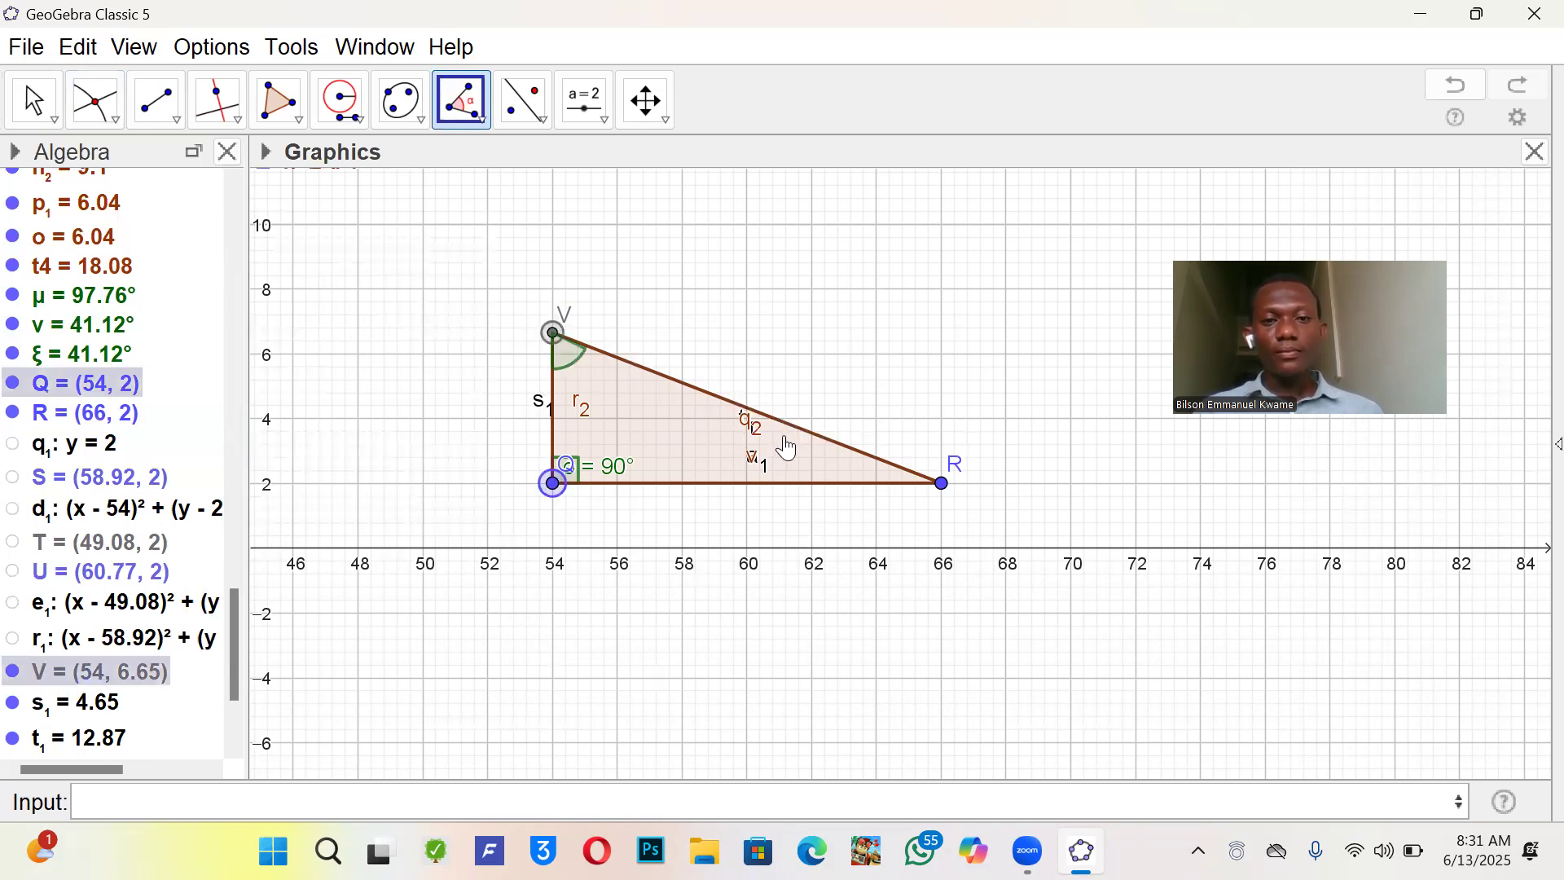
click(943, 487)
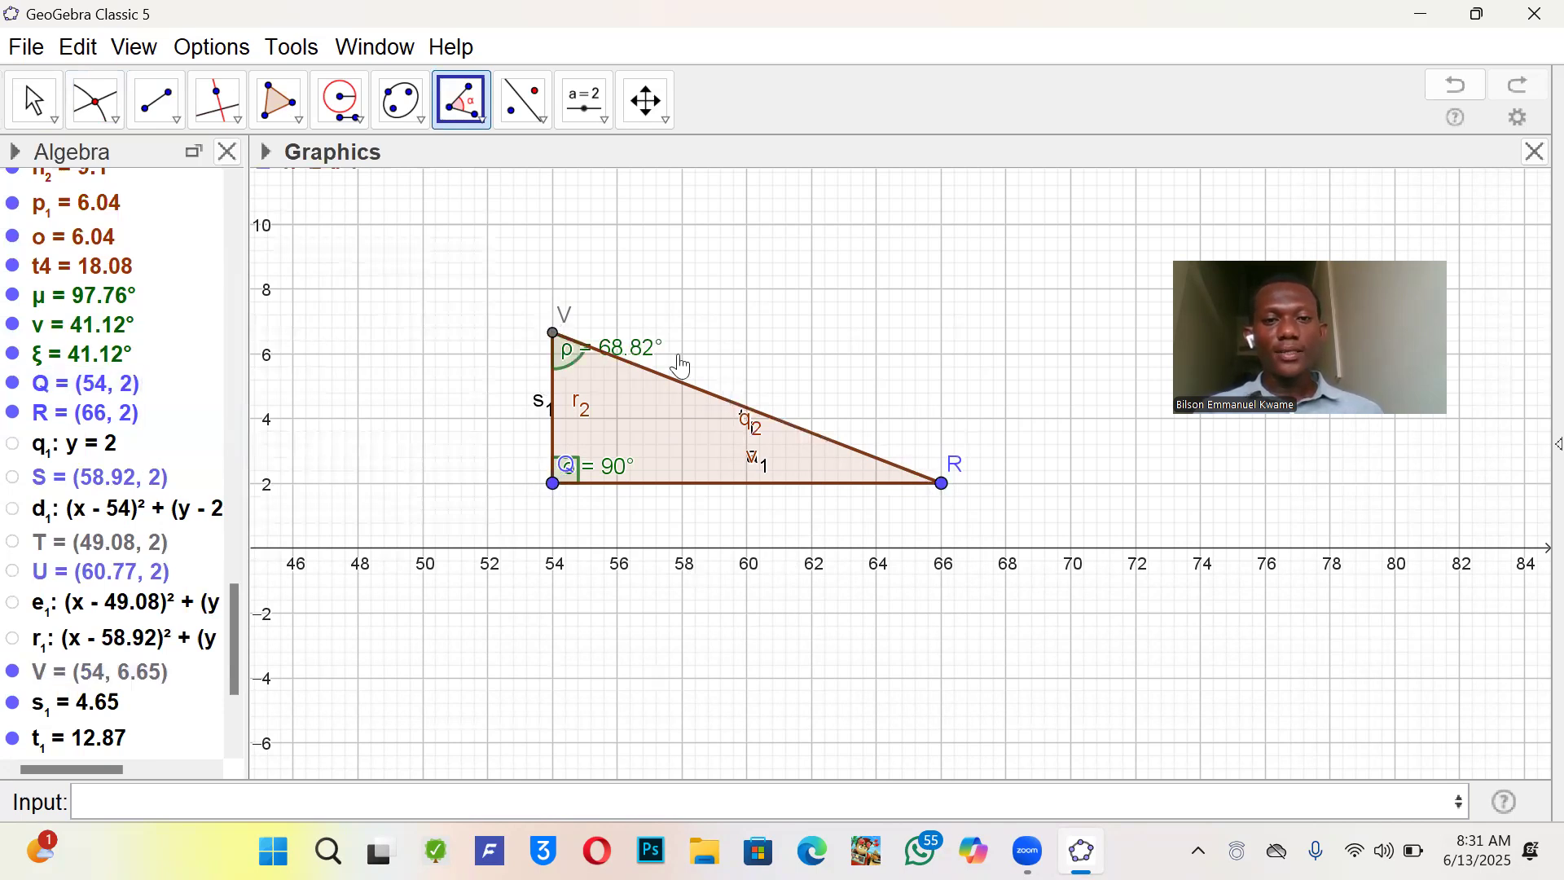
click(552, 331)
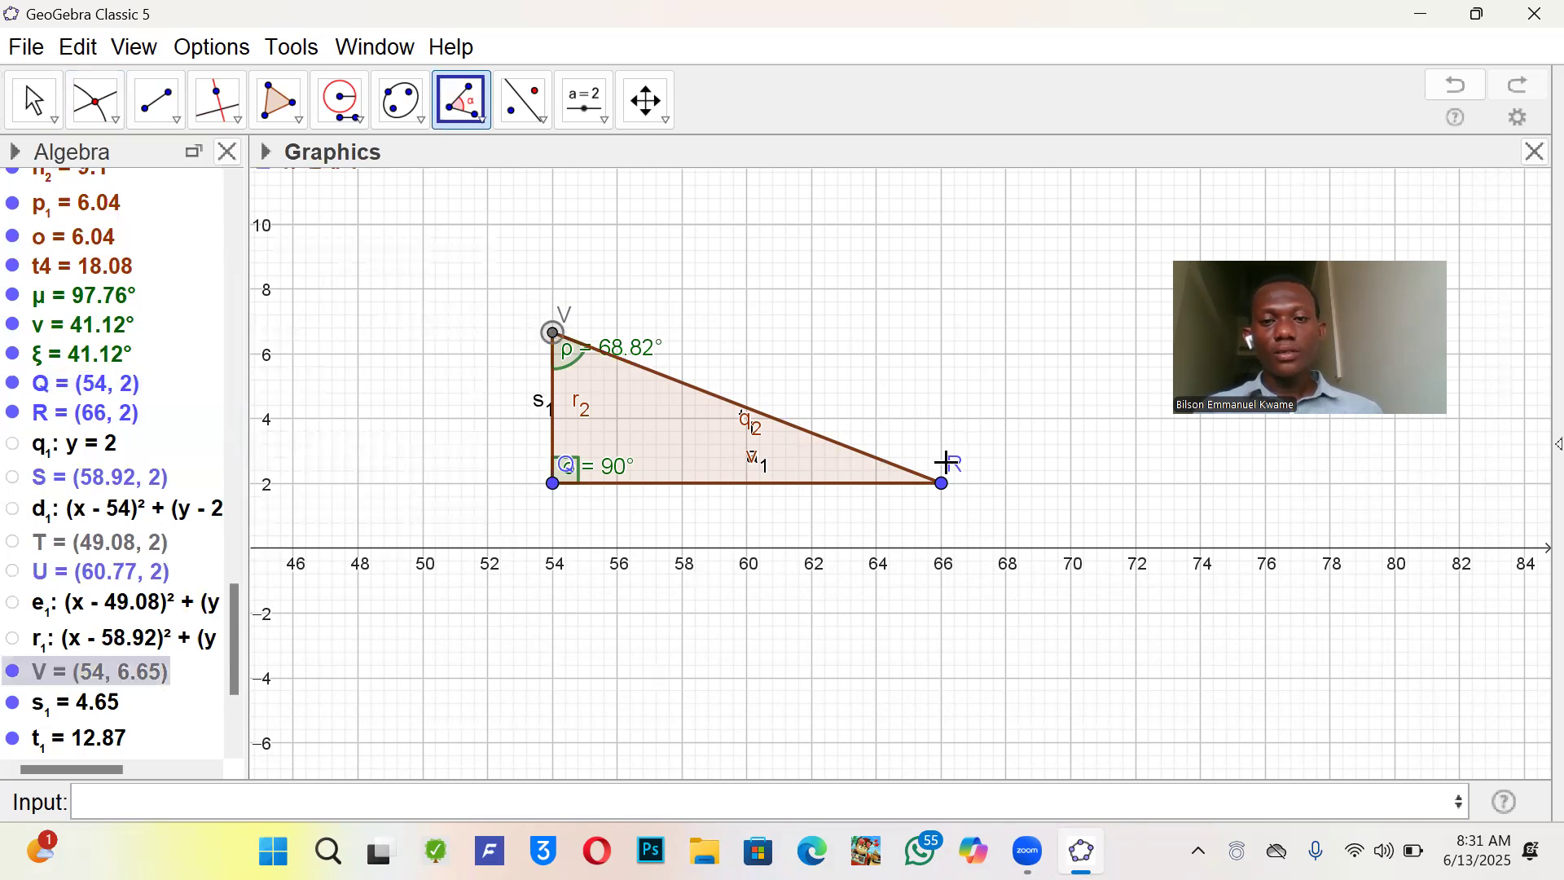
click(940, 482)
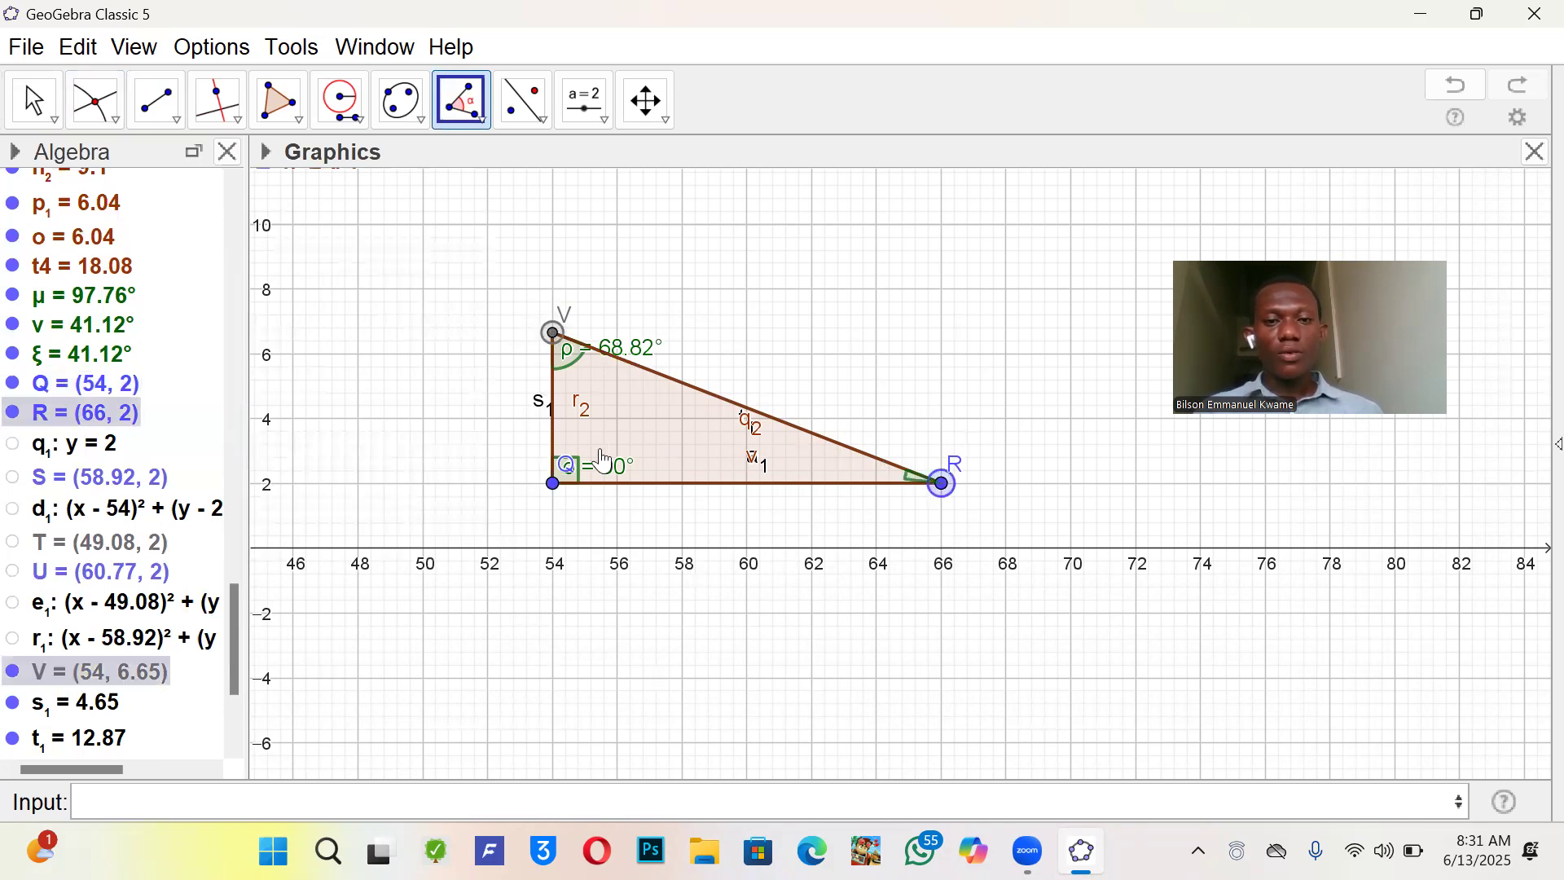
click(552, 480)
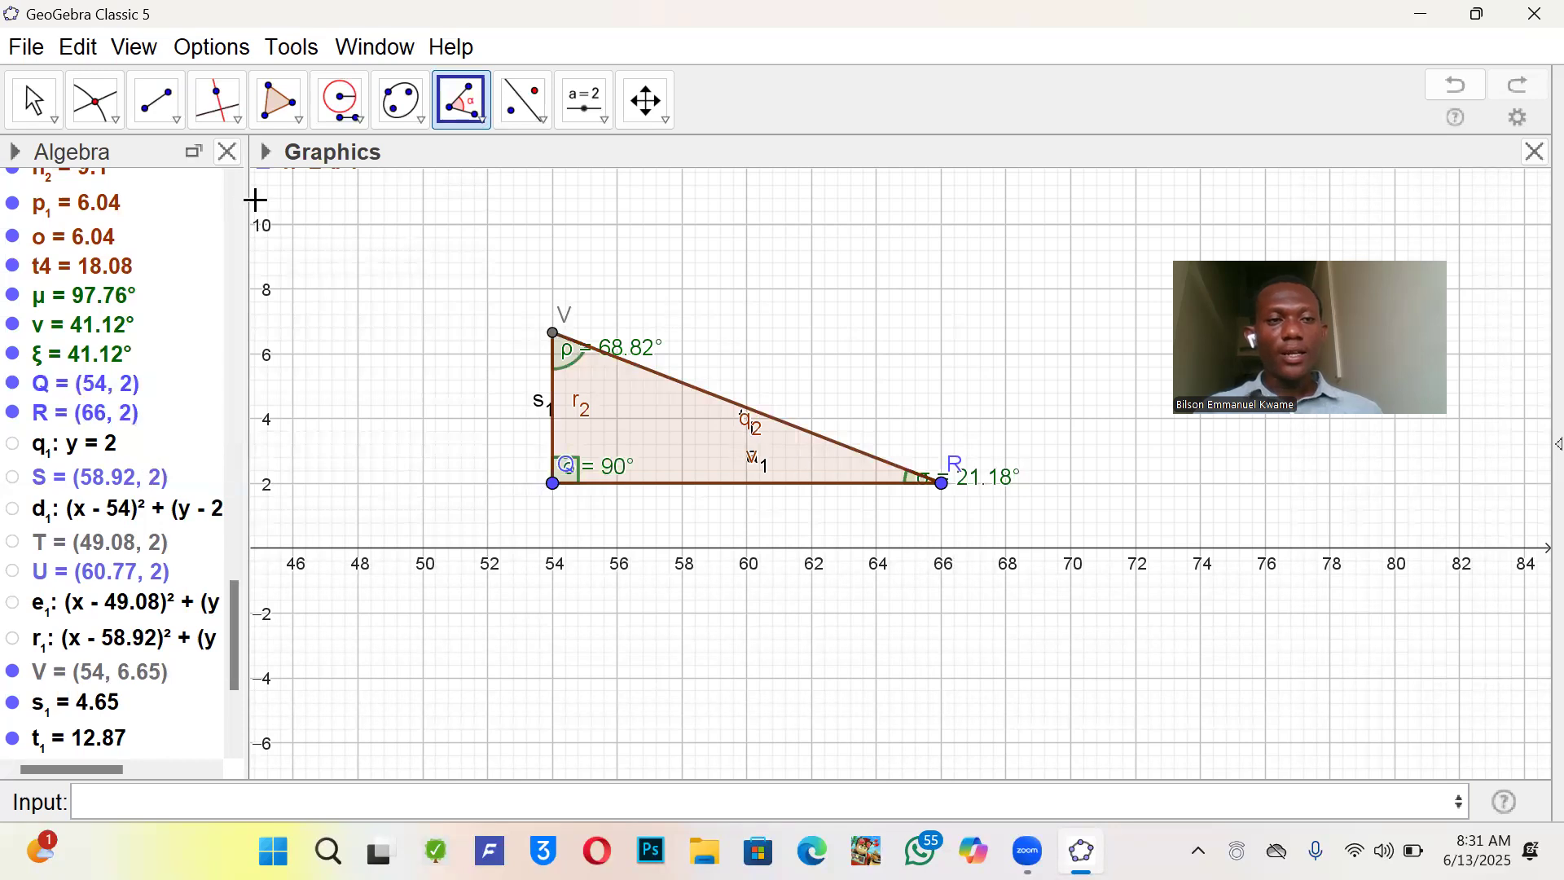
- Move the three angle labels at Q, V and R clear of the triangle, leaving the definition of angle σ as it is
click(33, 103)
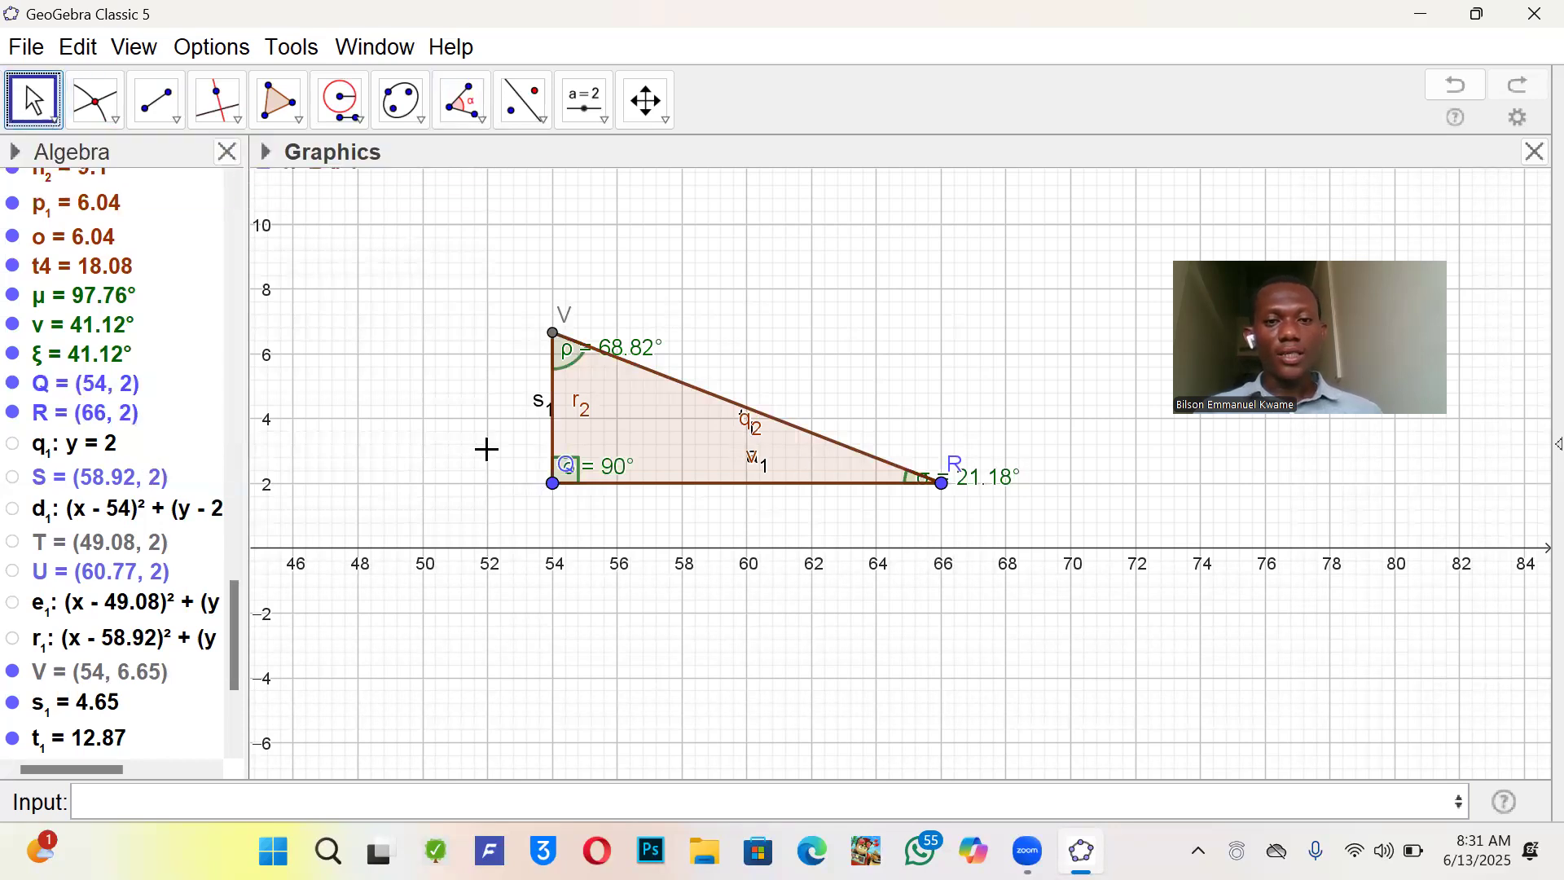
drag(582, 476, 512, 528)
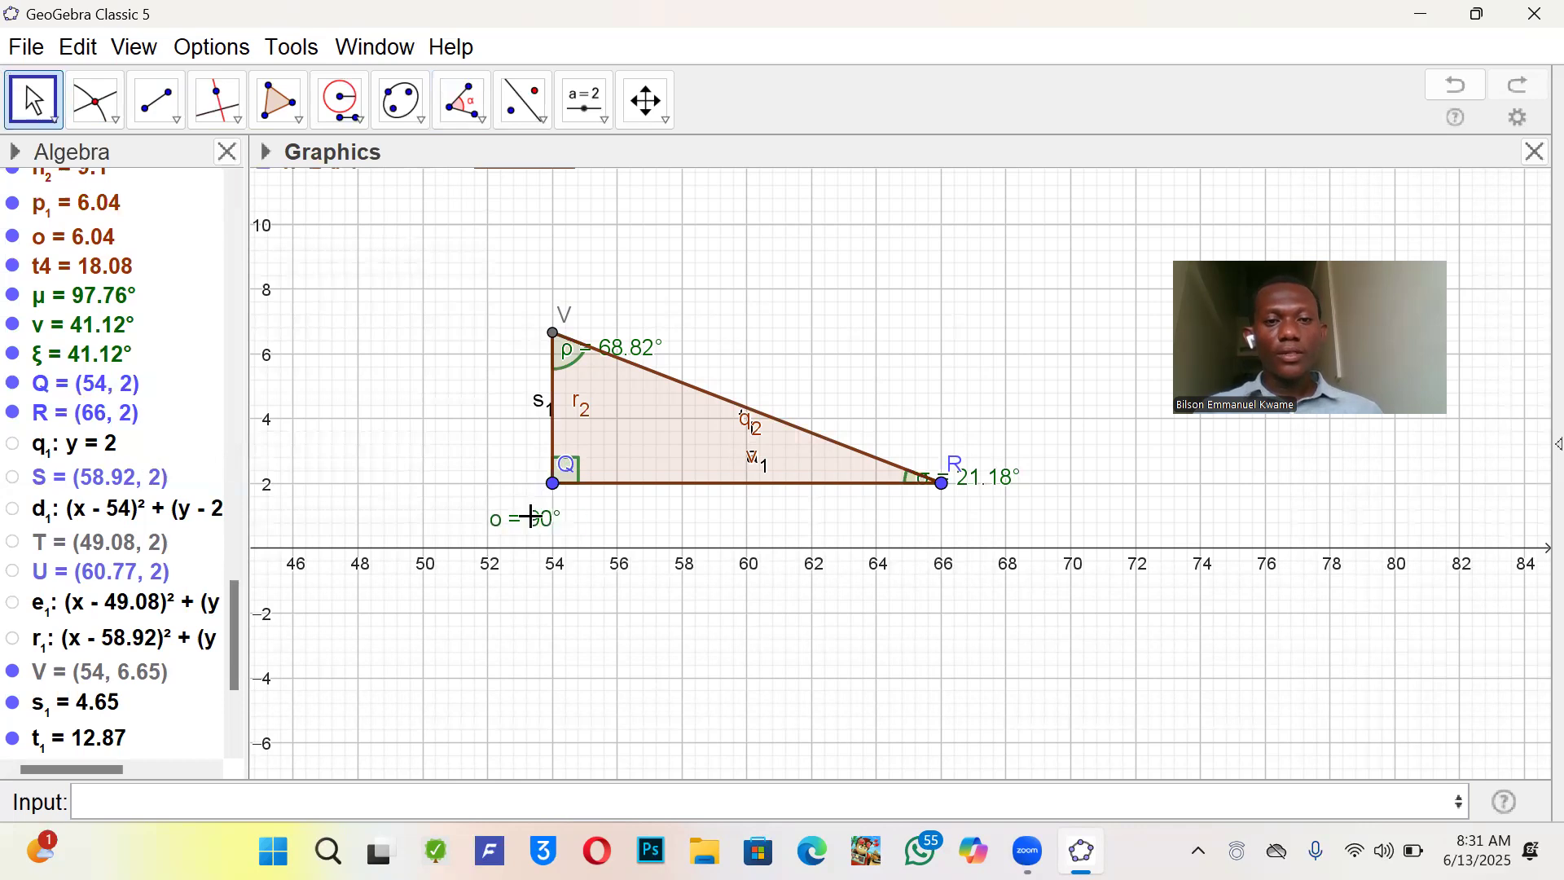
drag(624, 344, 677, 272)
drag(978, 484, 983, 406)
double_click(982, 407)
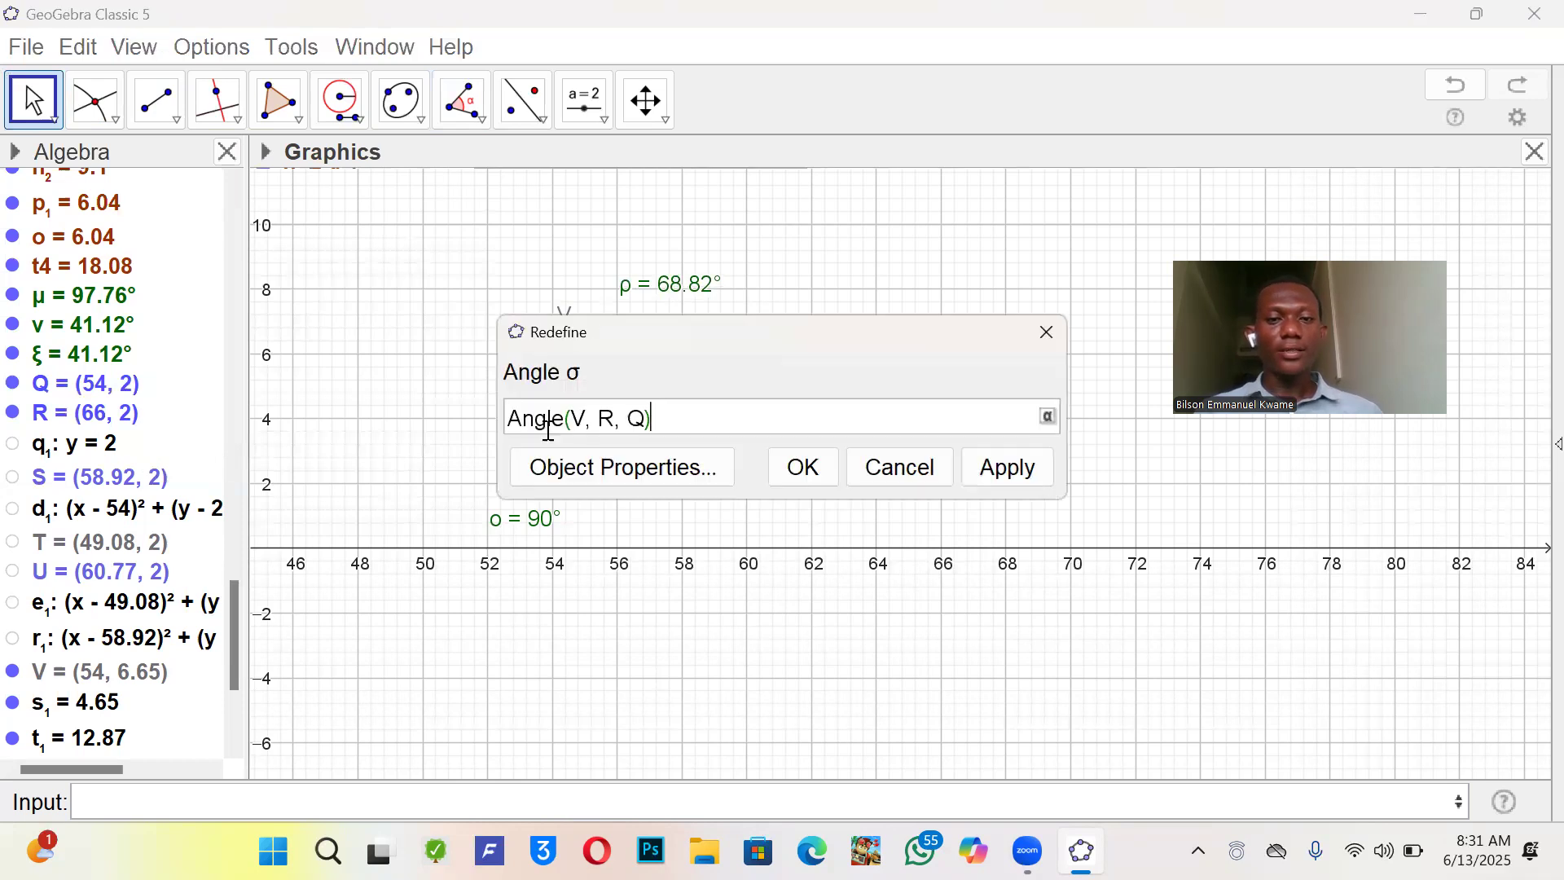
click(1046, 331)
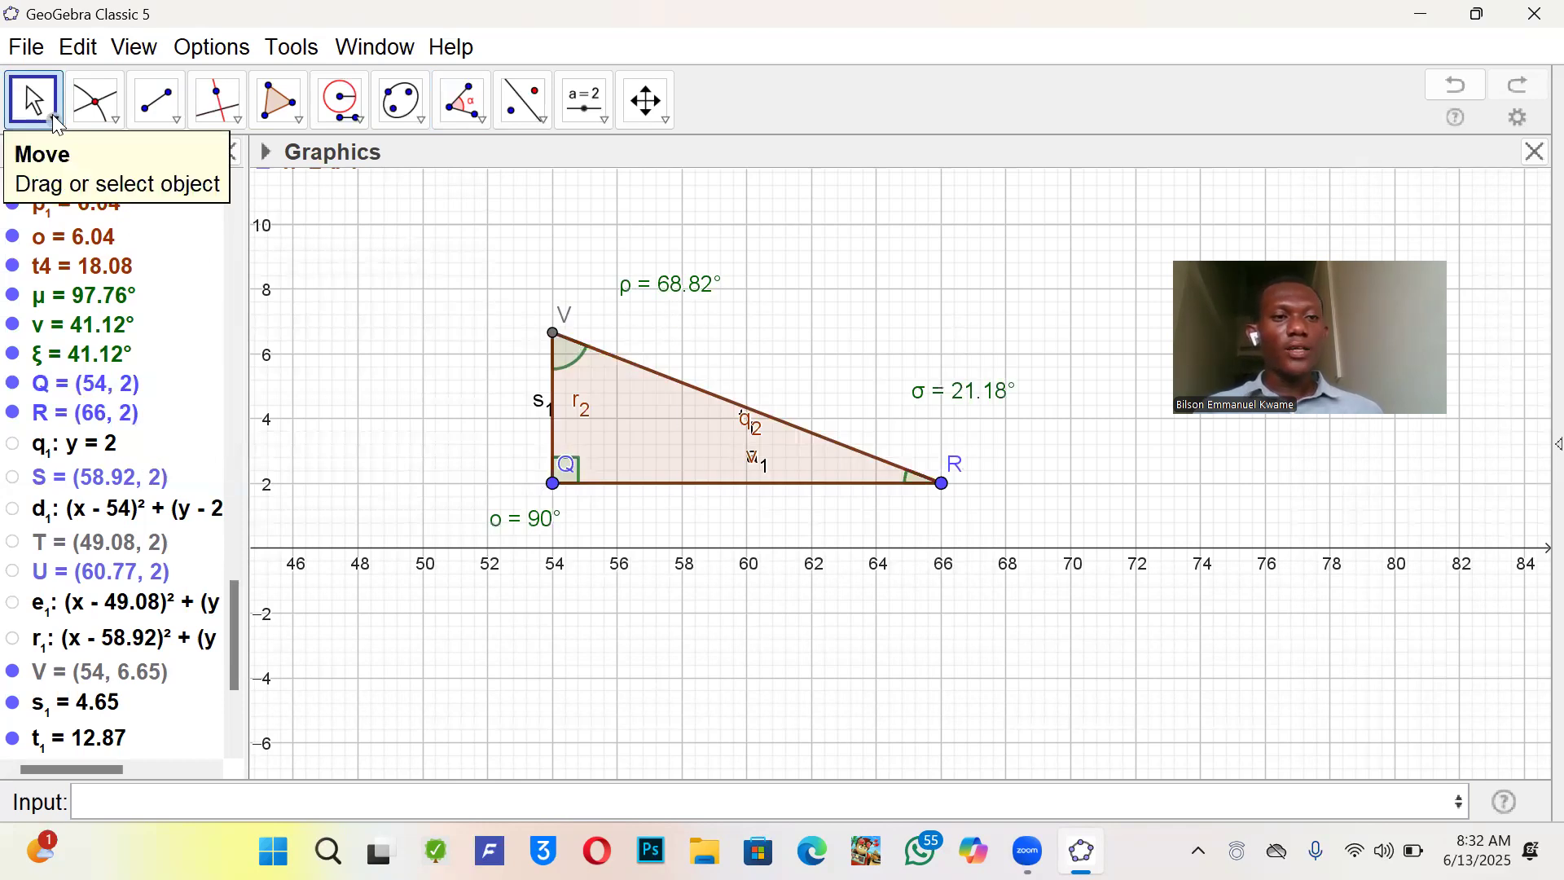
- Show the Spreadsheet view alongside the graphics
click(79, 47)
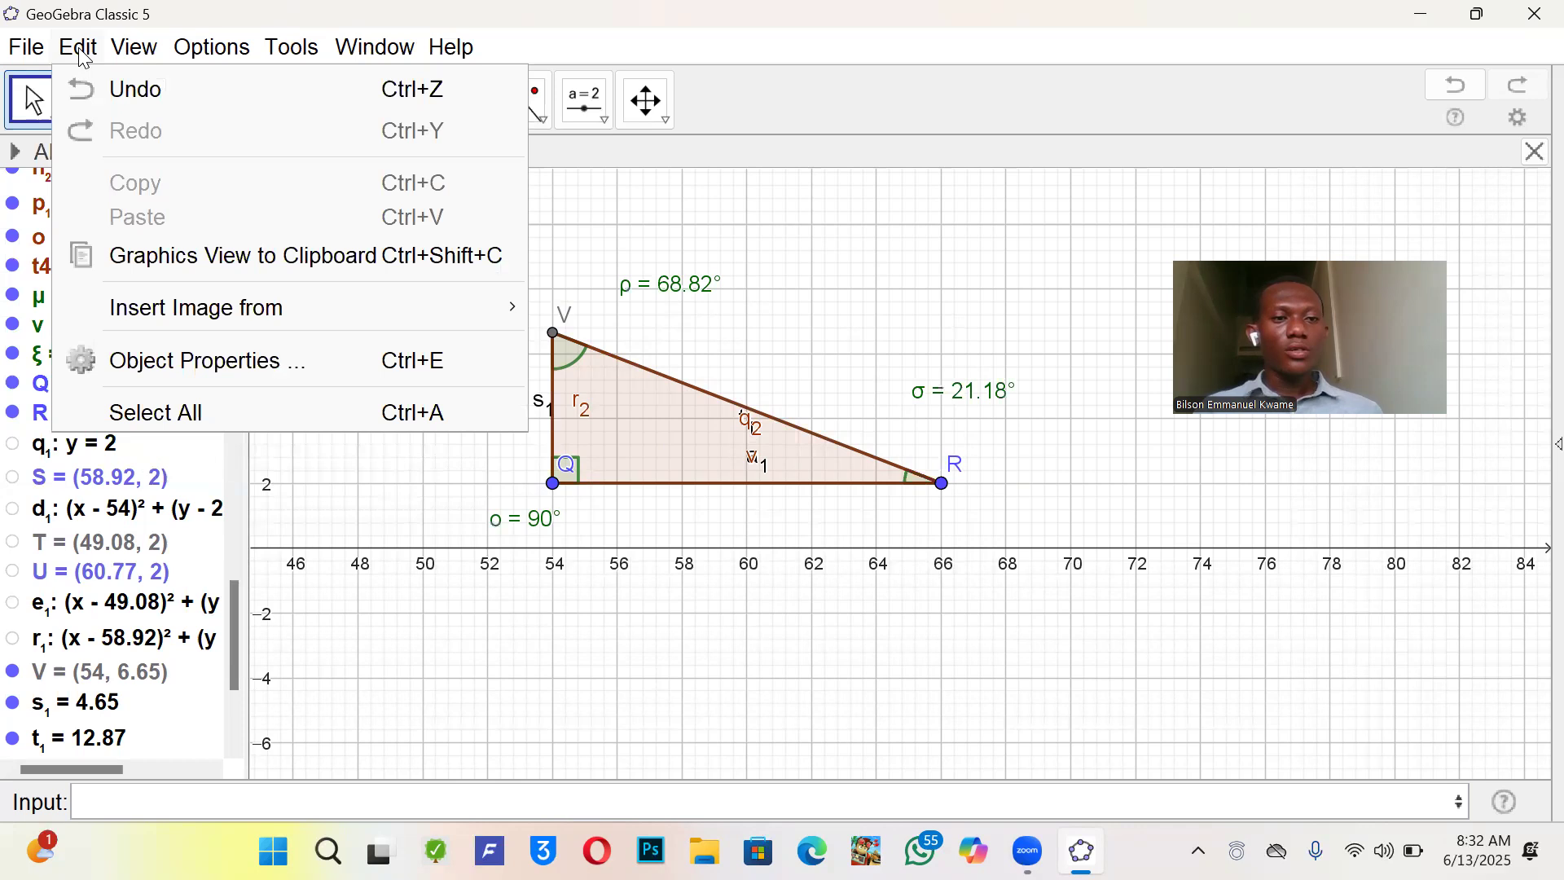
click(81, 50)
click(145, 45)
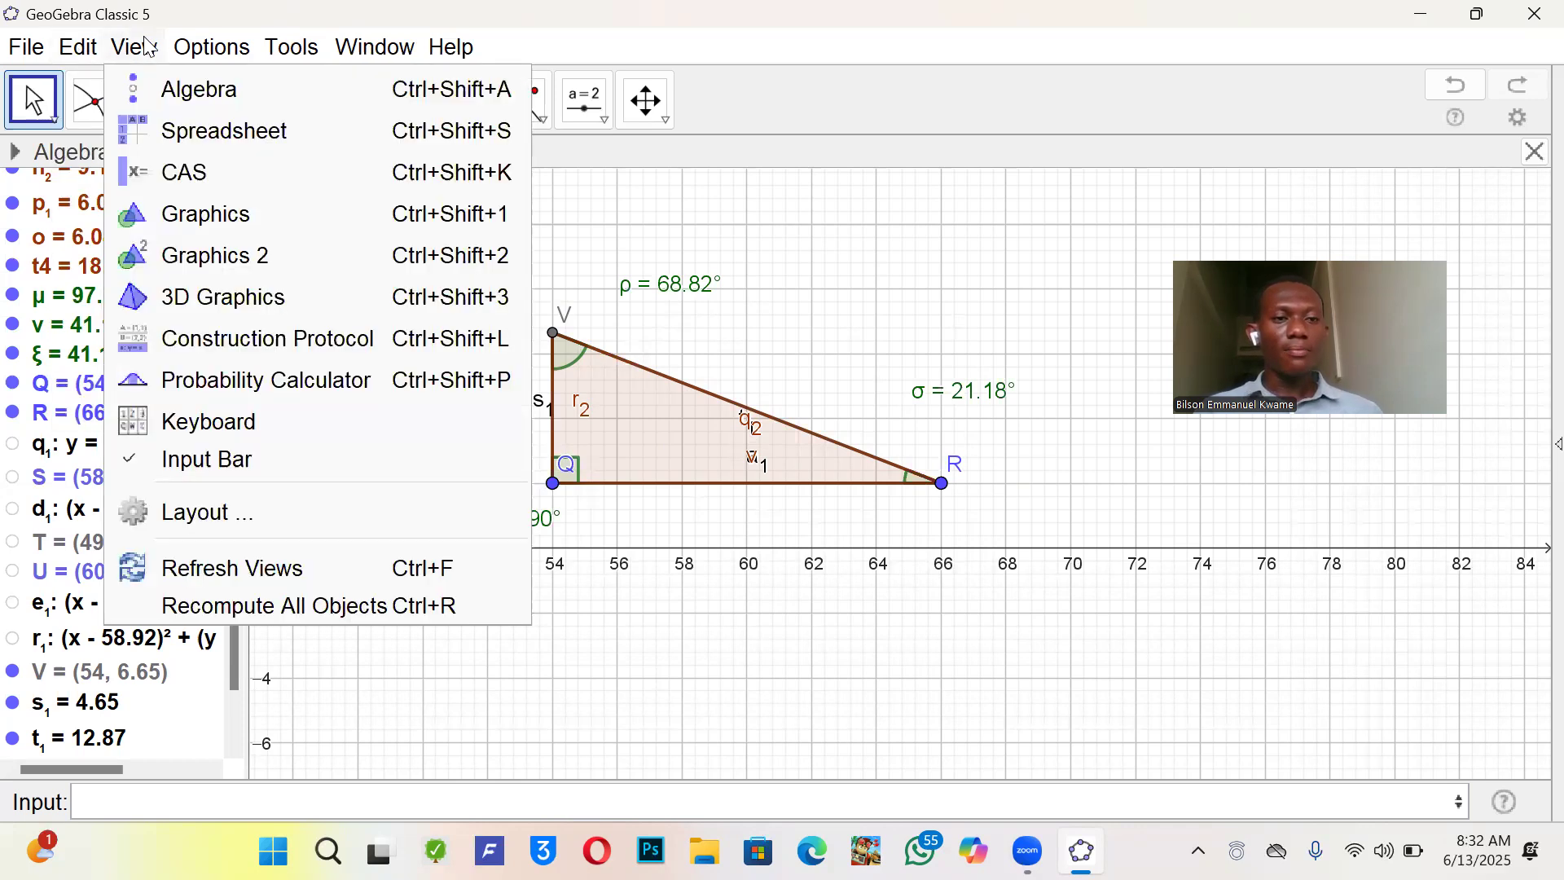
click(227, 138)
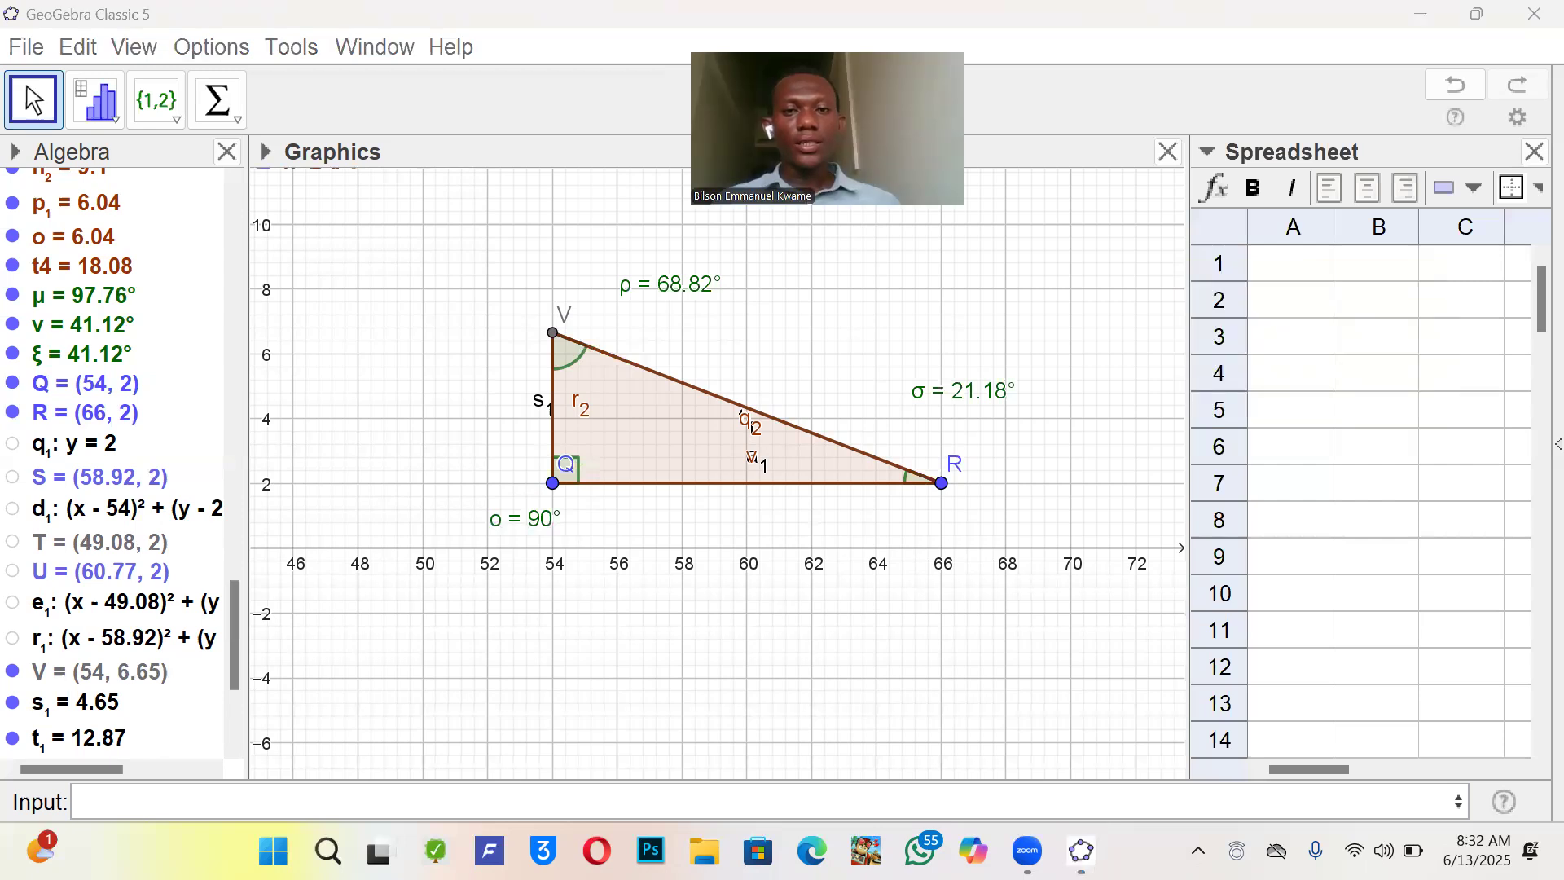
drag(964, 151, 901, 164)
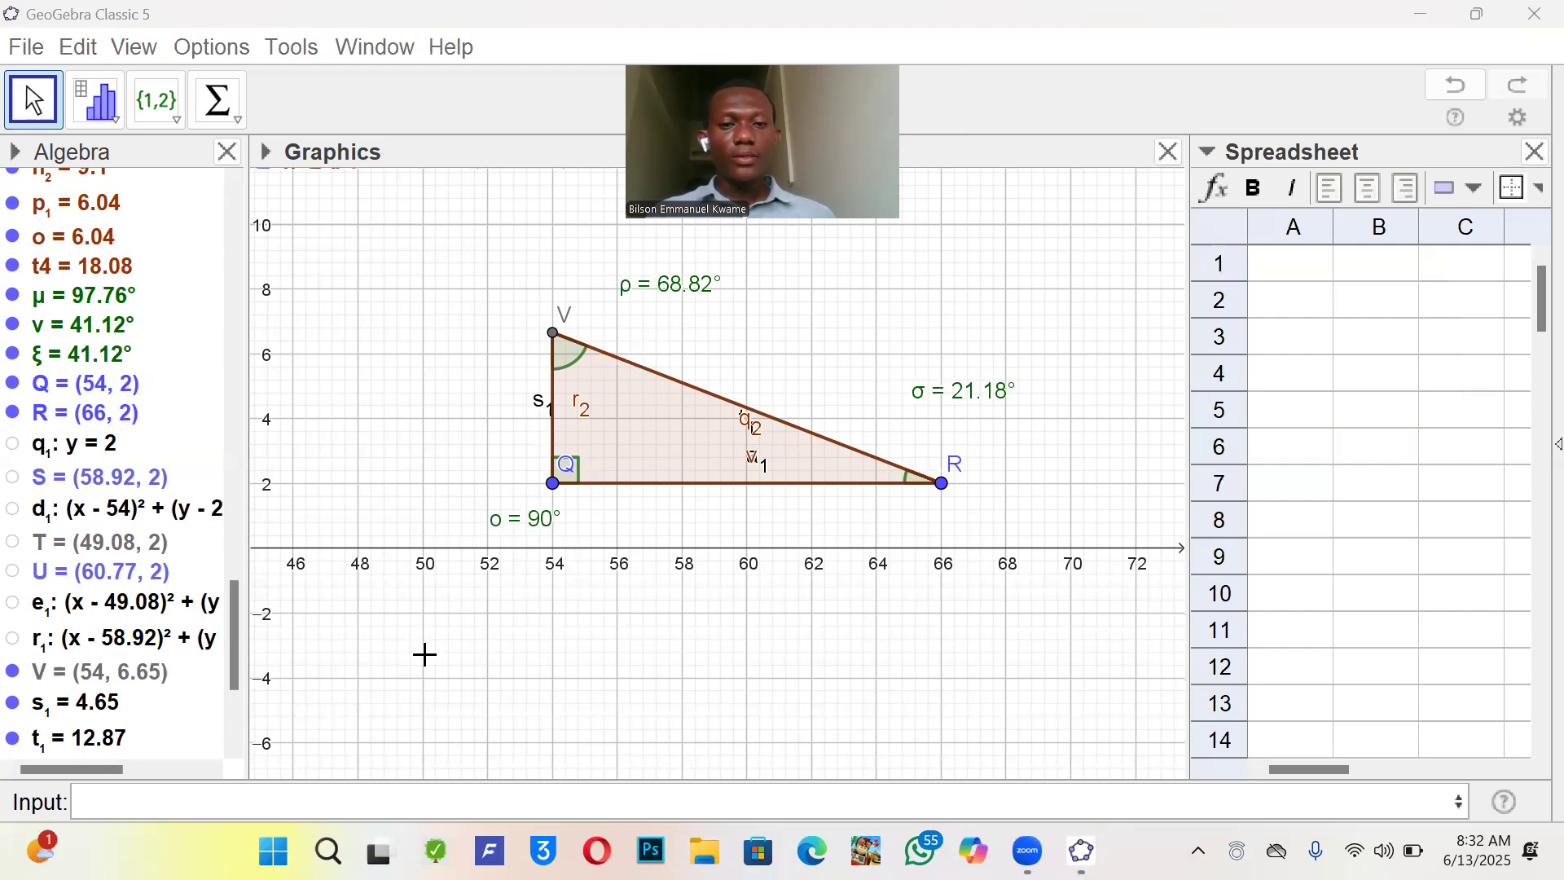
- Enter the angle names o, ρ and σ one after another in the input line
click(210, 787)
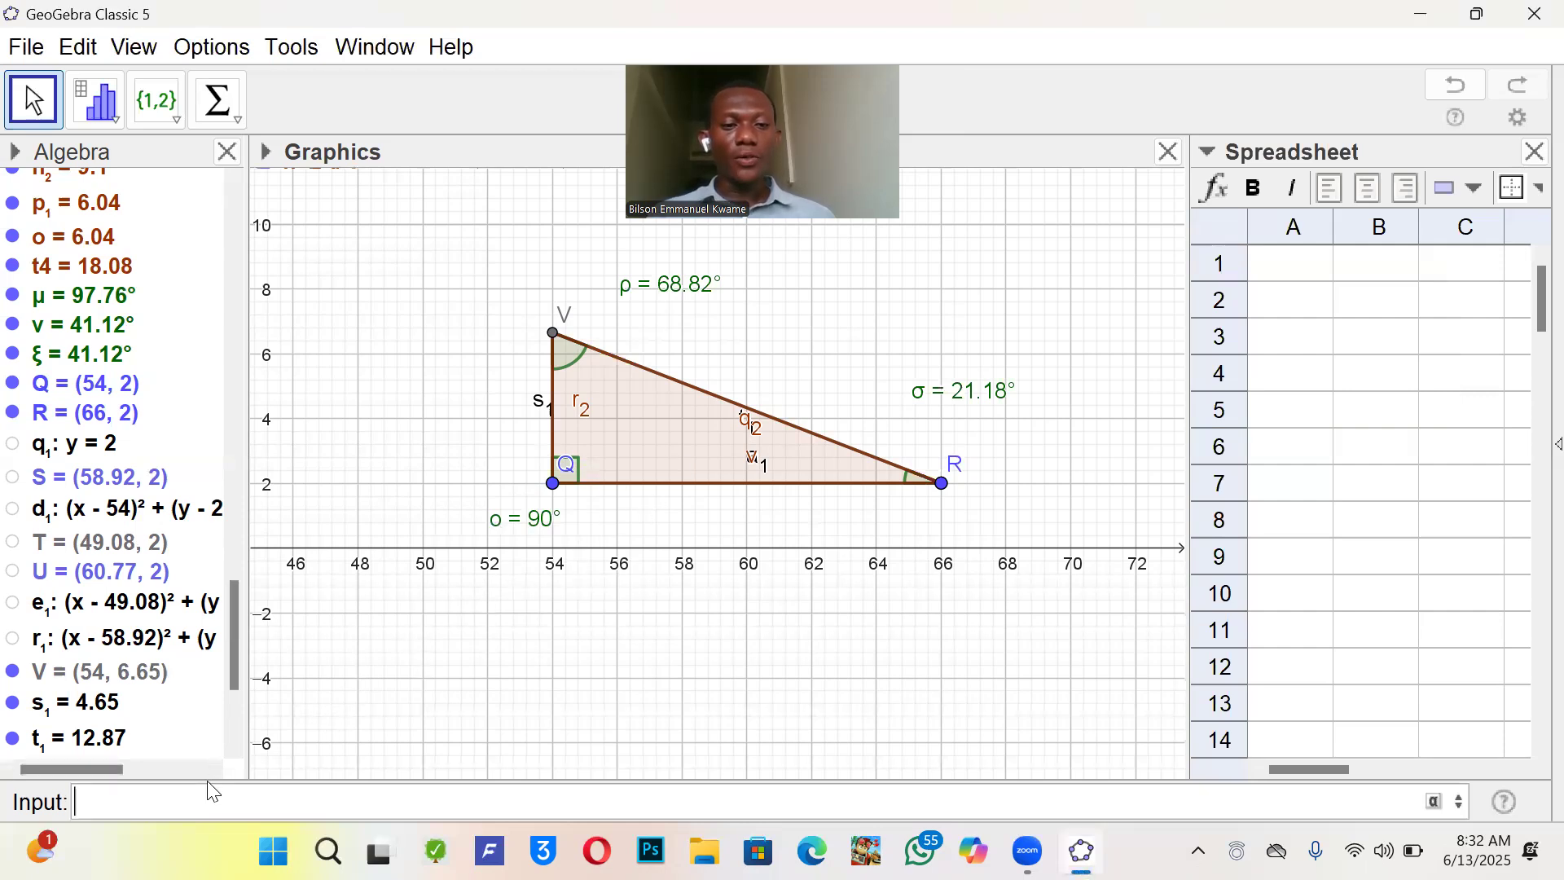
click(1437, 802)
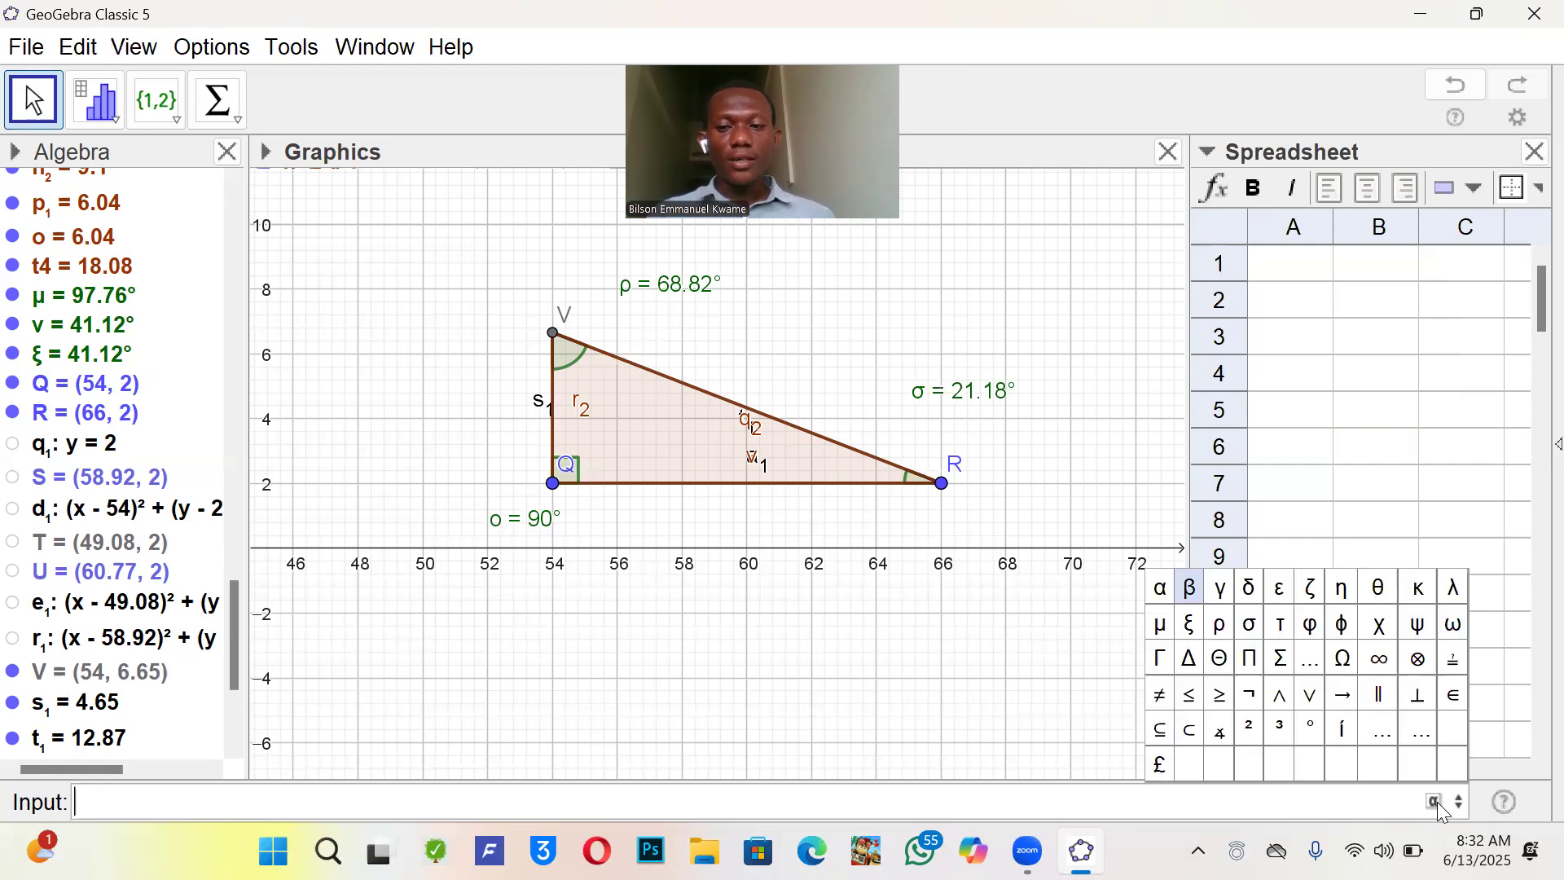
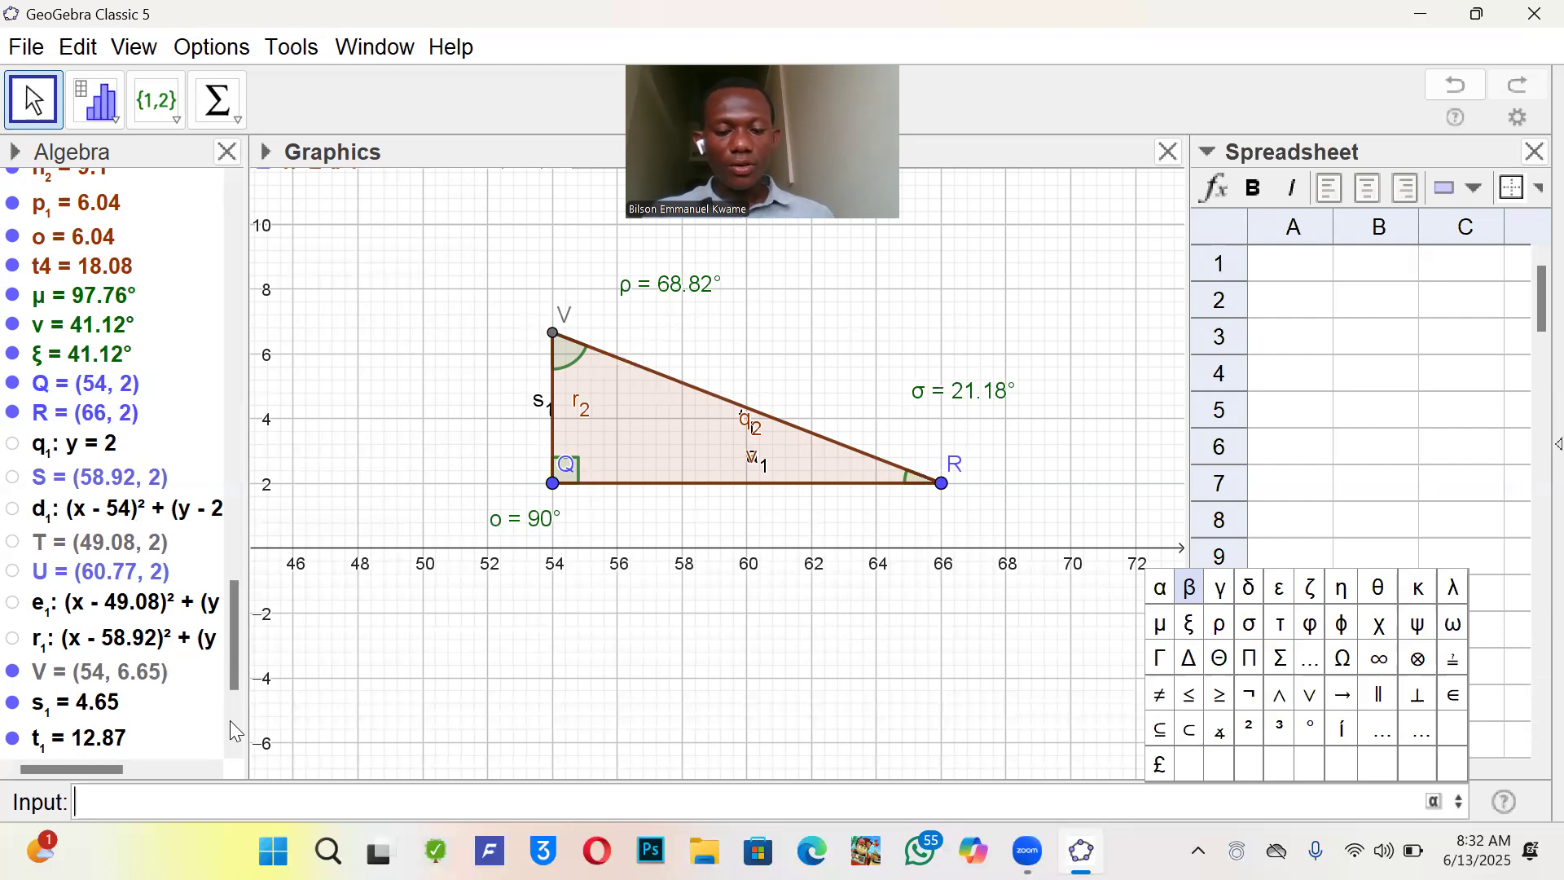
text(o)
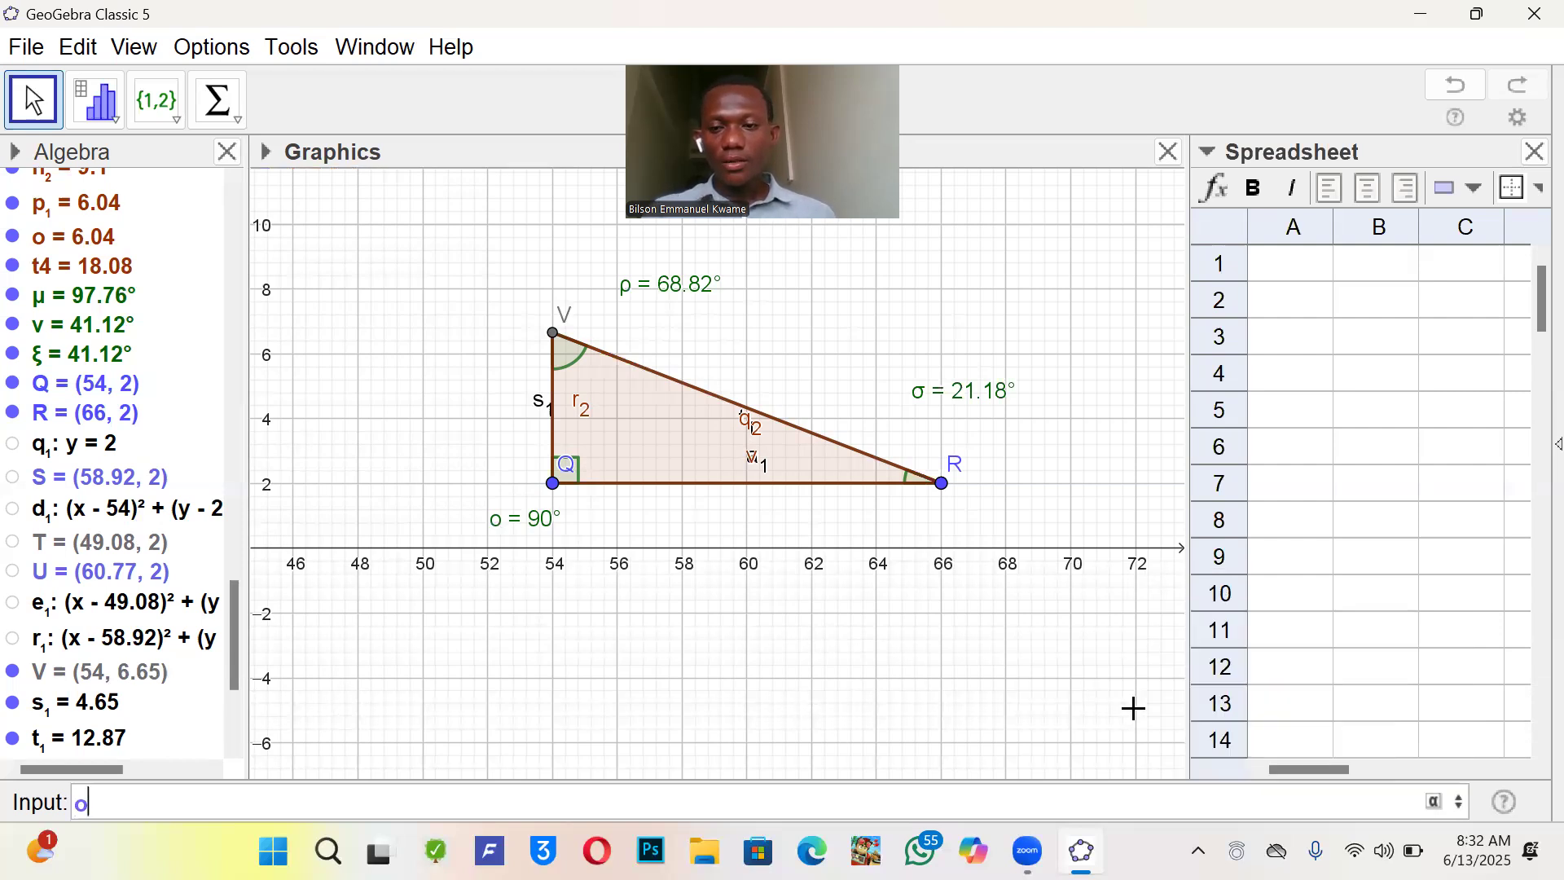
click(1434, 796)
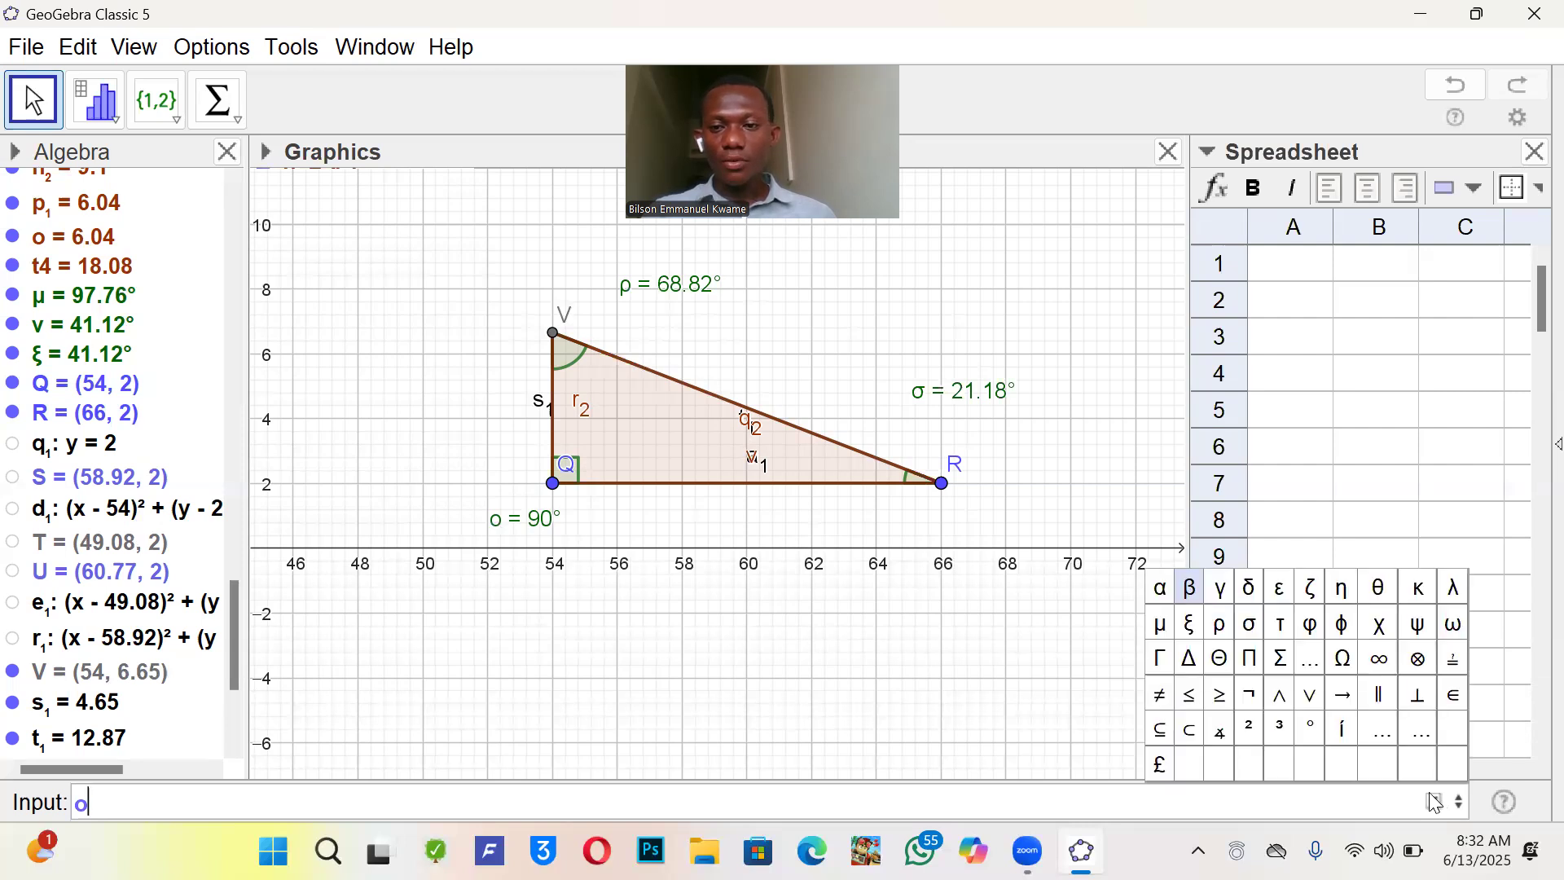
click(1222, 624)
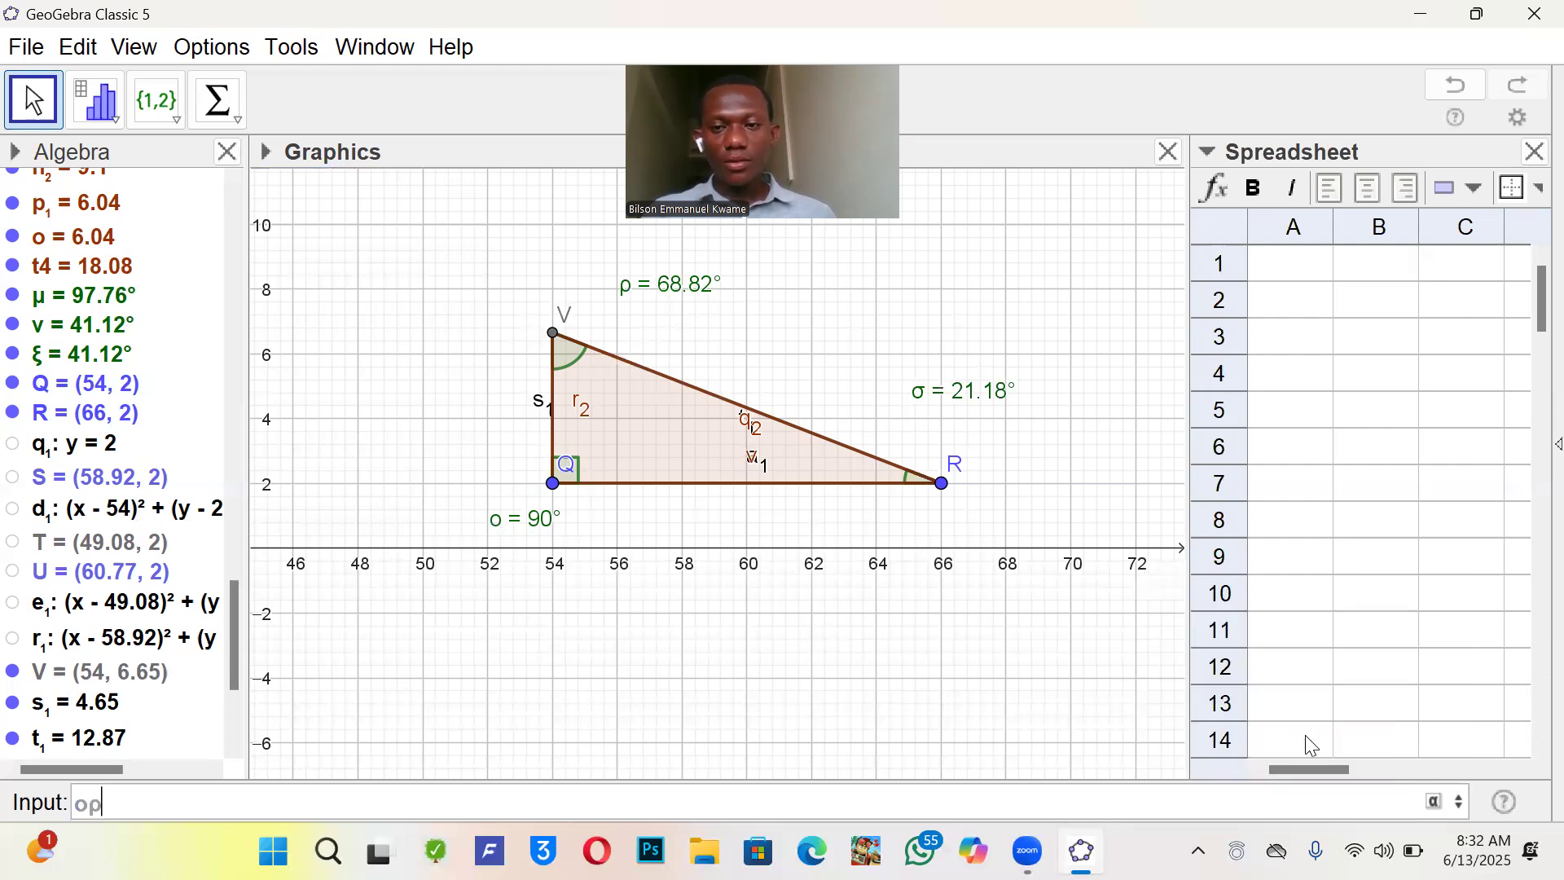
click(1434, 802)
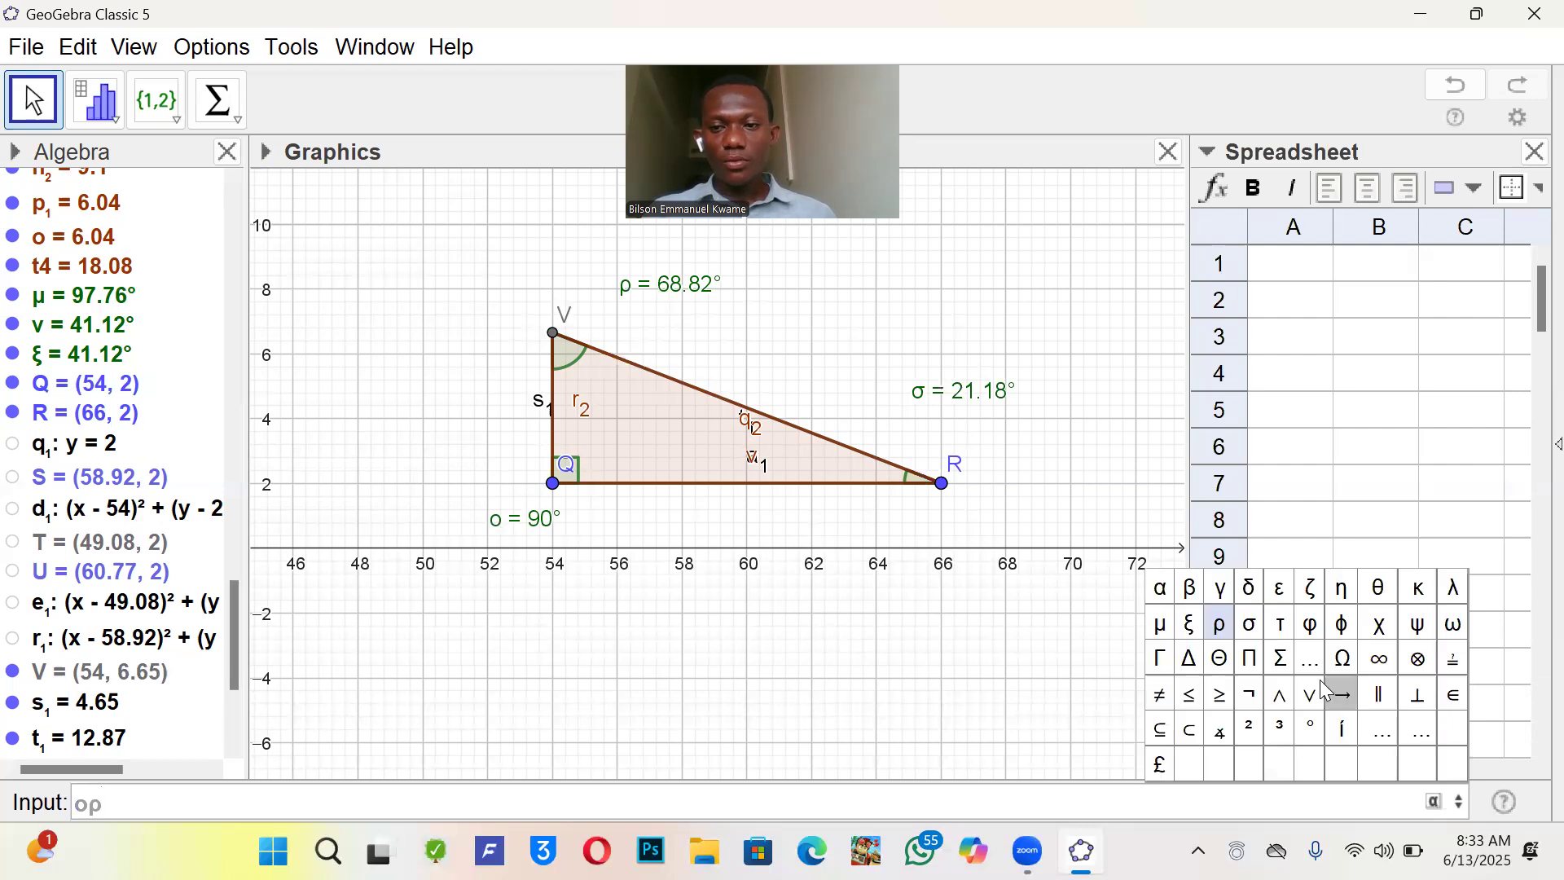
click(1253, 624)
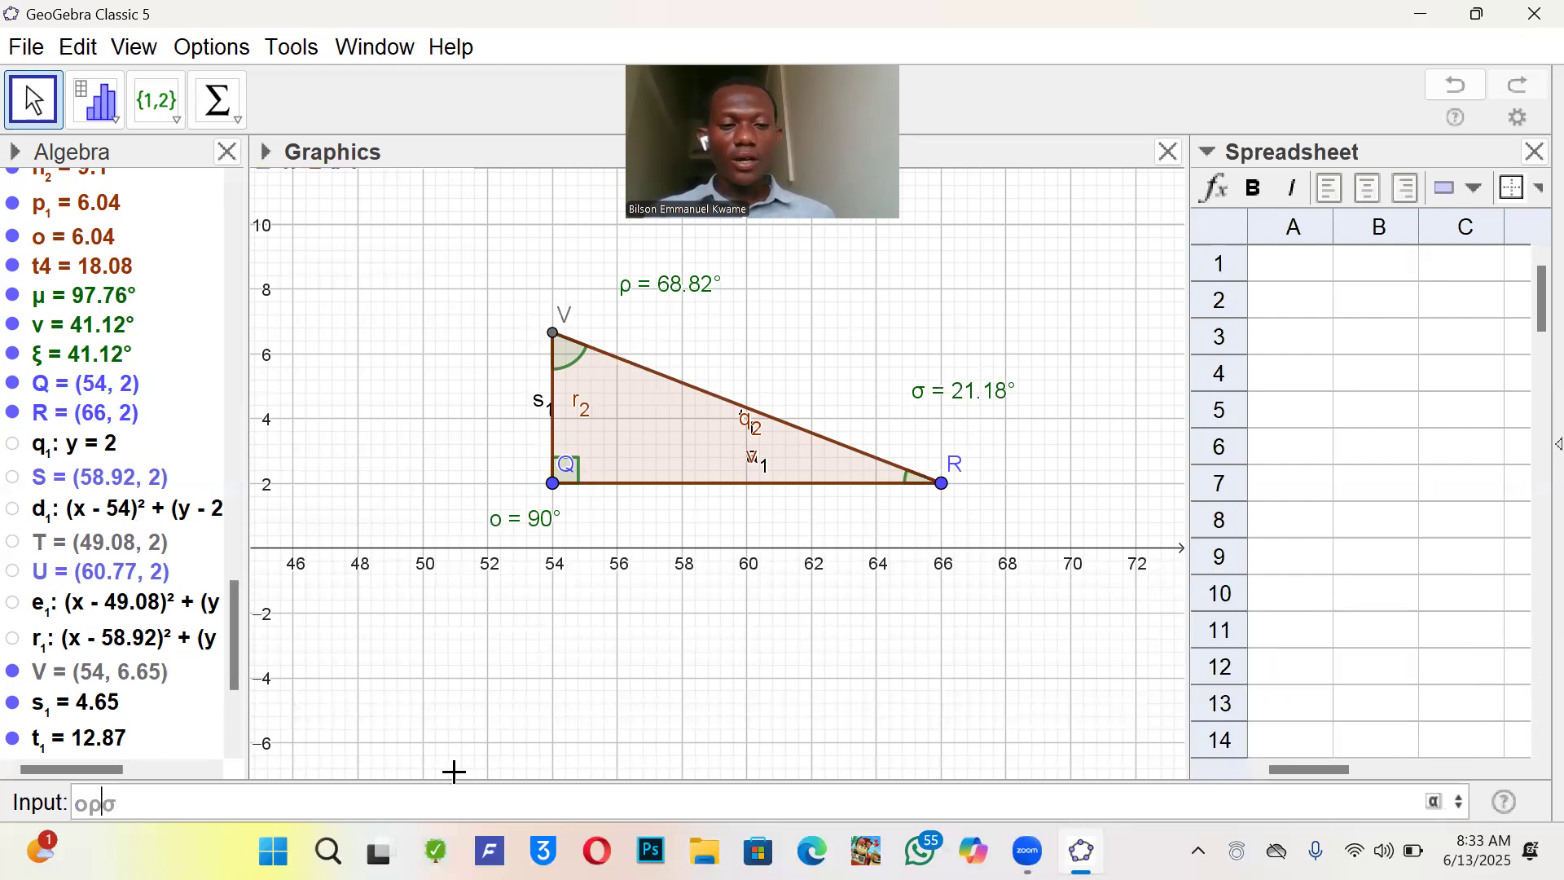
- Insert plus signs between the angle names to form o+ρ+σ and evaluate the sum
key(Left)
text(+)
key(Left)
key(Left)
text(+)
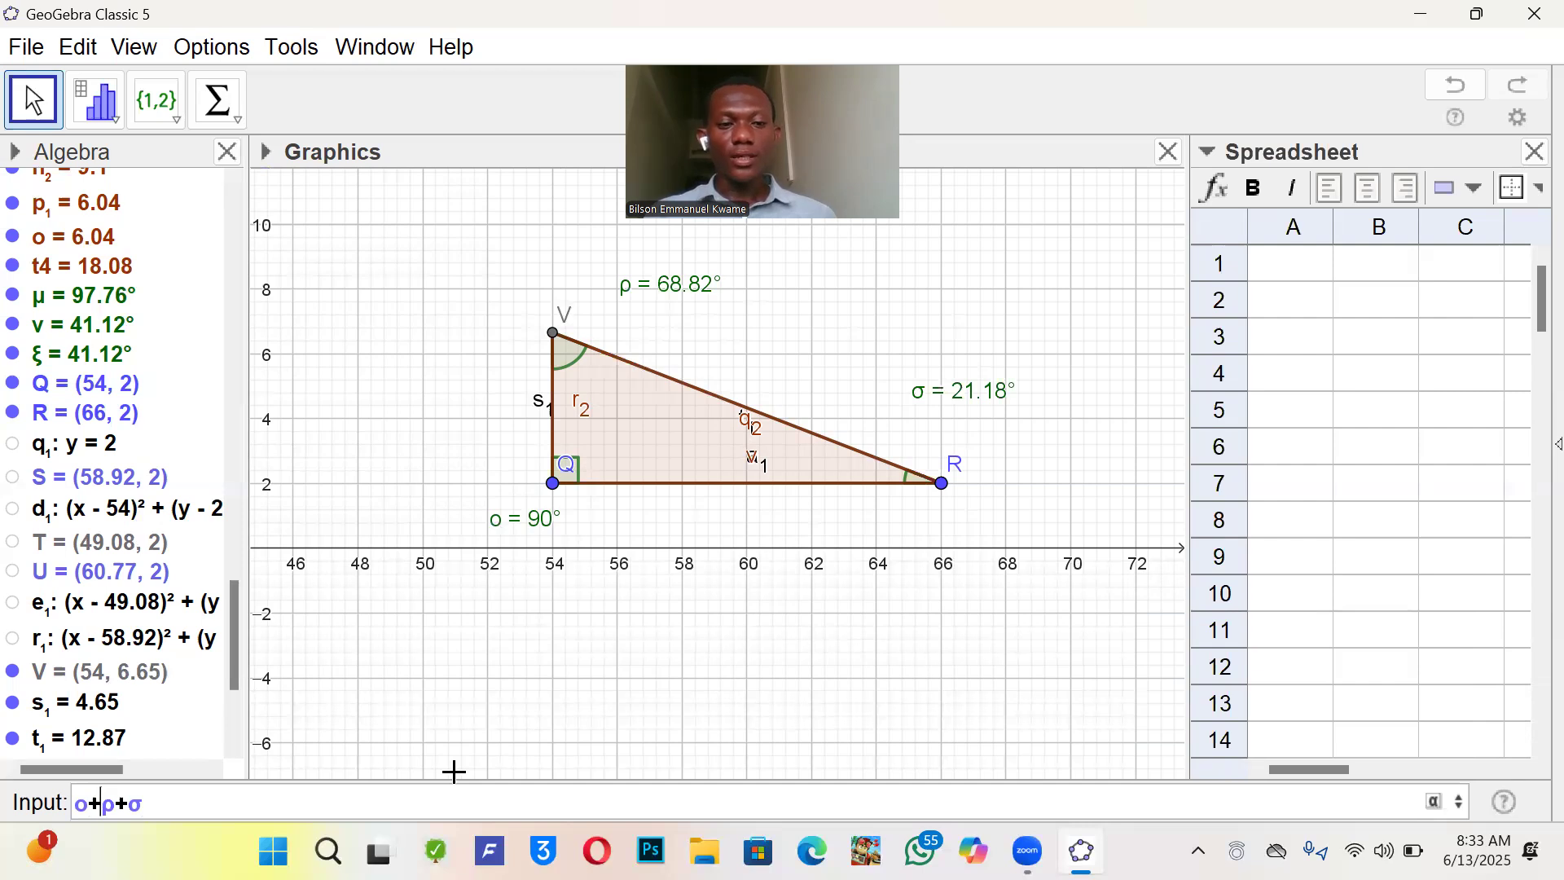
key(Return)
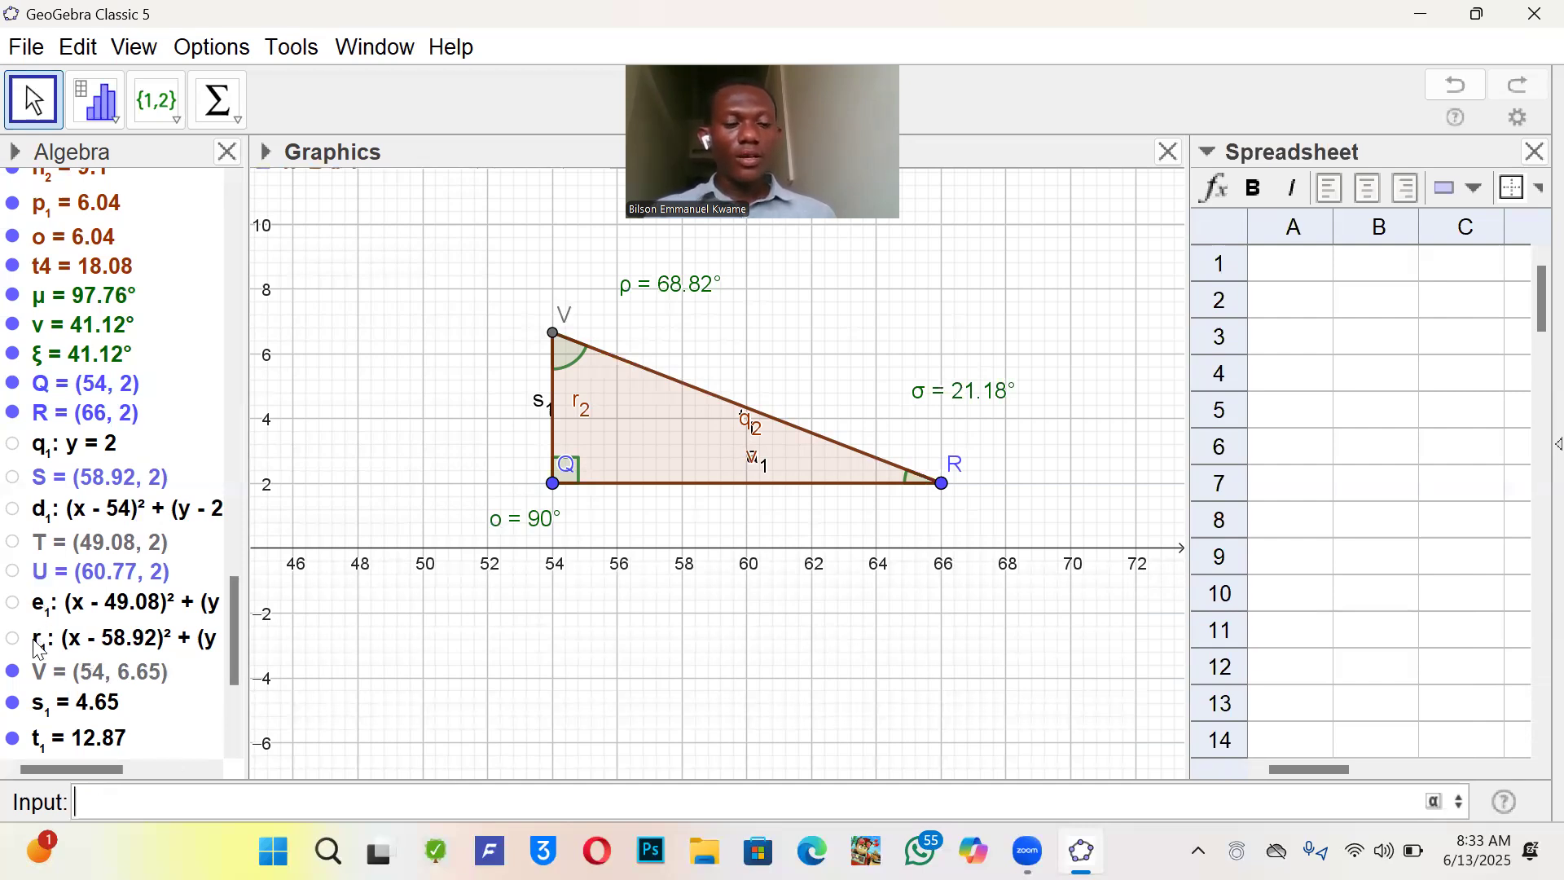
- Examine the computed sum in the algebra list against the individual values of angles o, ρ and σ
scroll(37, 648, down, 3)
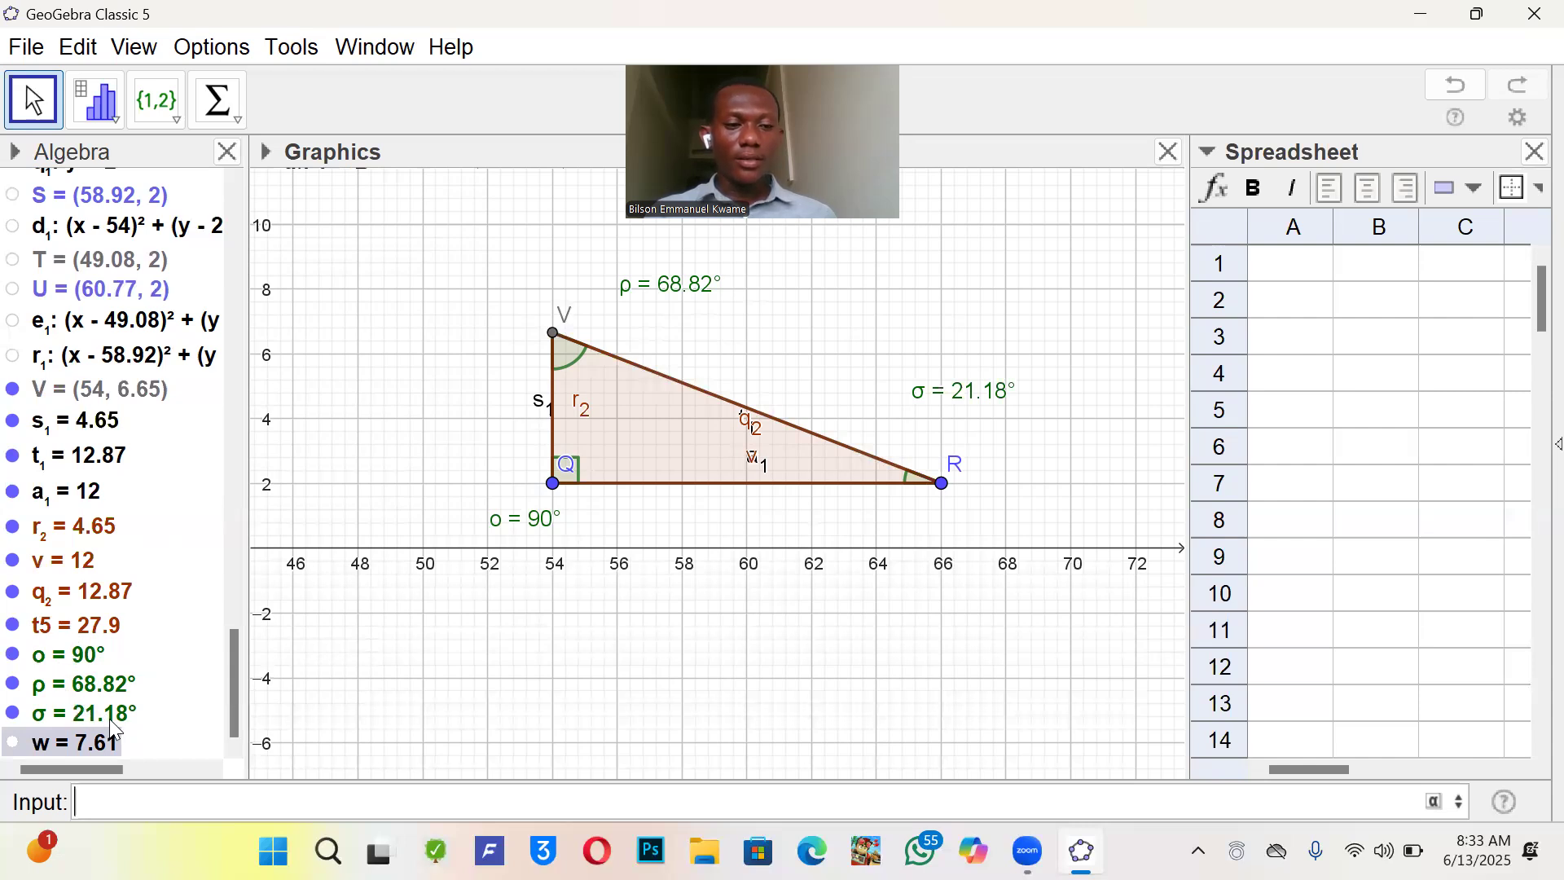
click(84, 746)
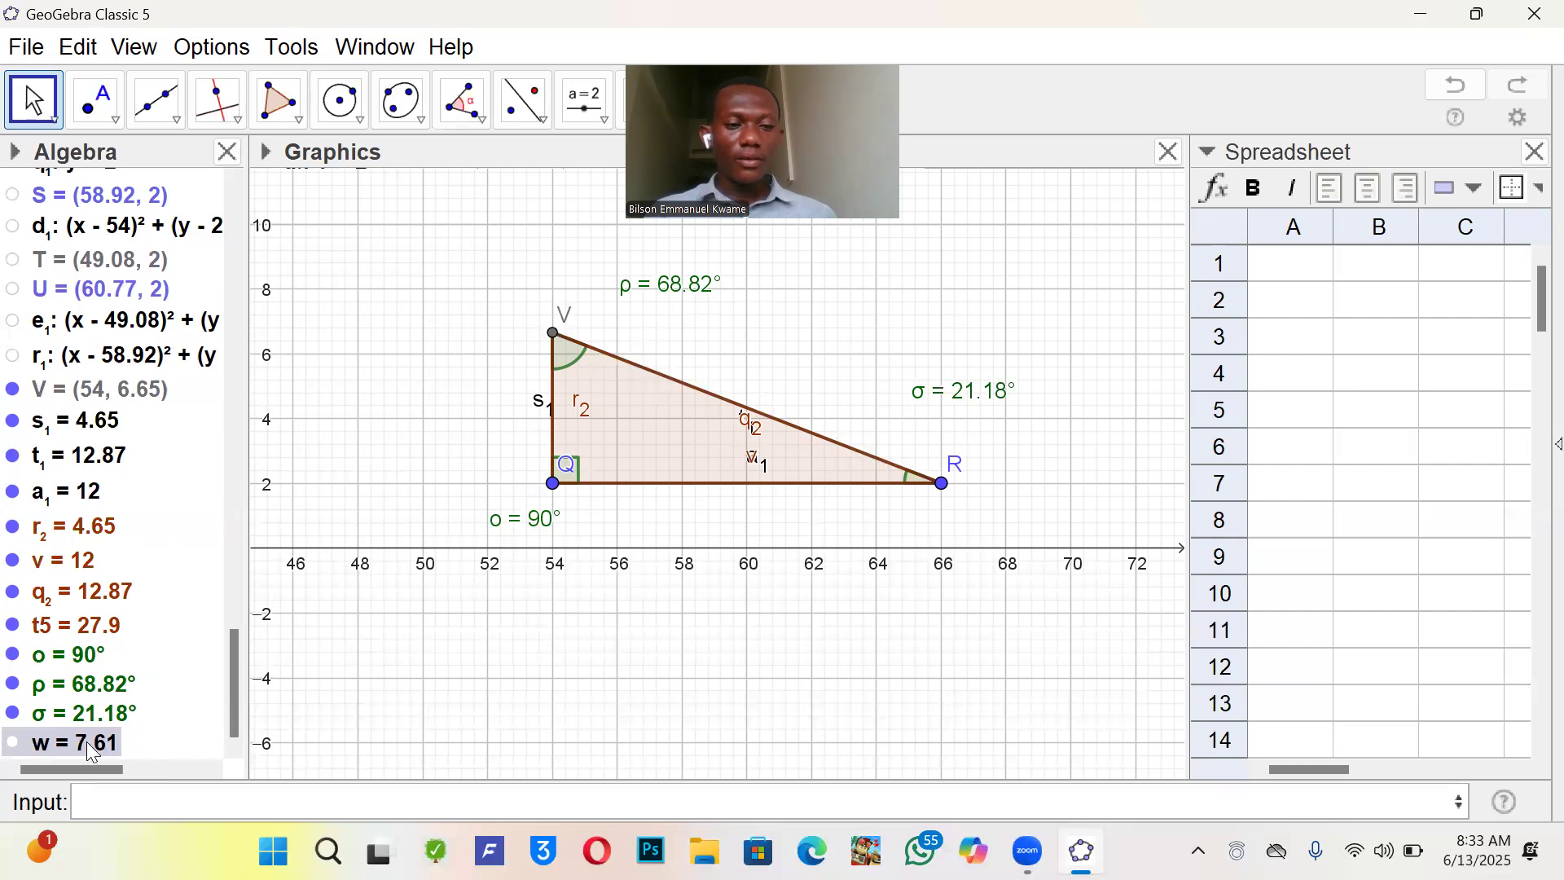
mouse_move(87, 743)
click(81, 655)
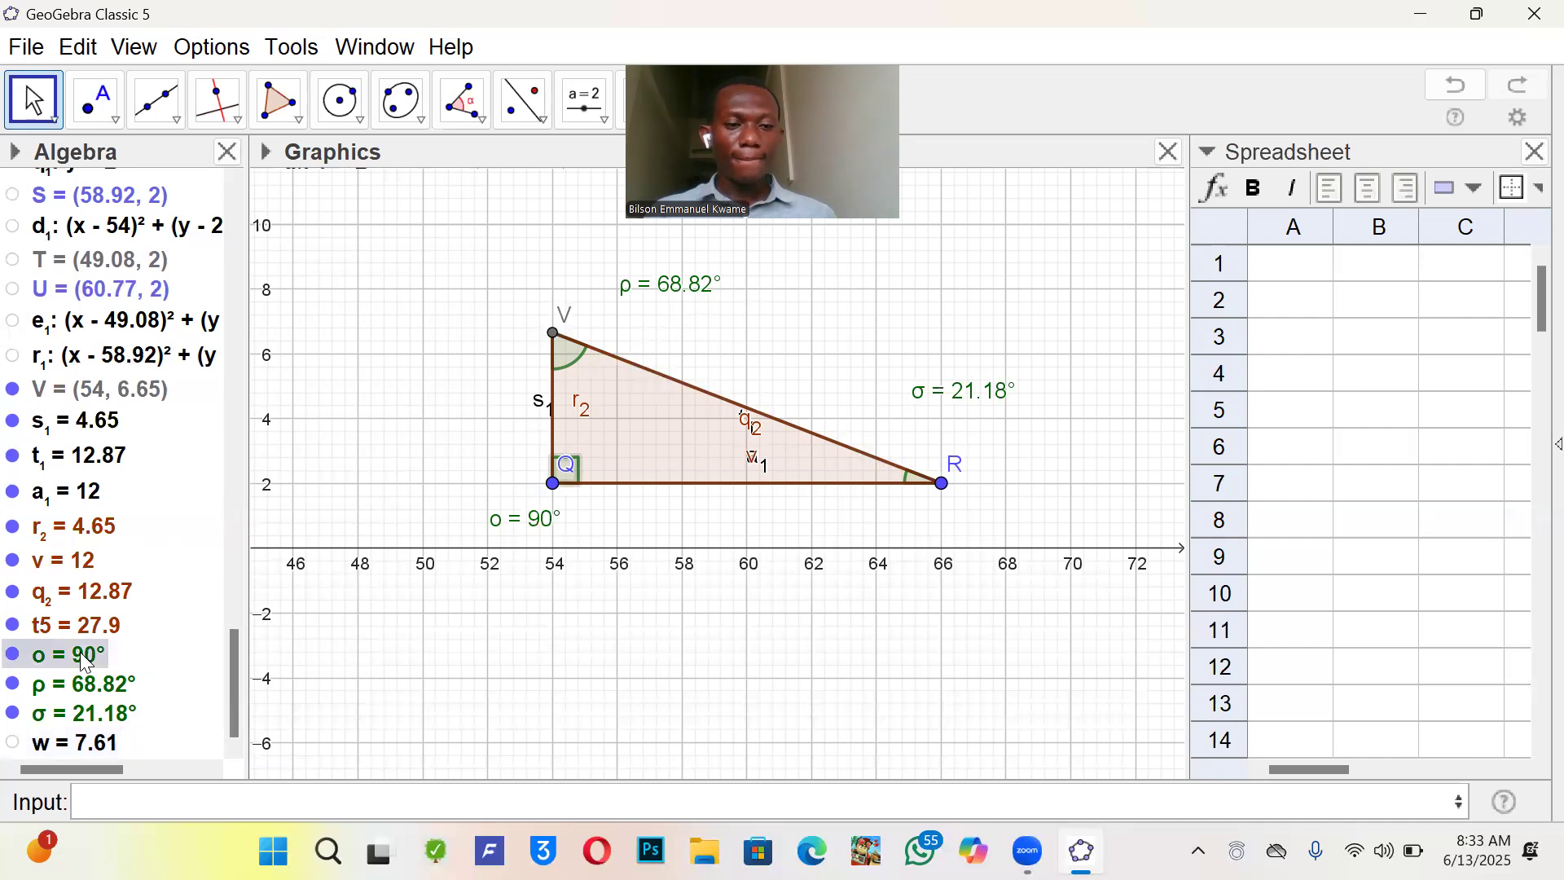
click(114, 693)
click(122, 720)
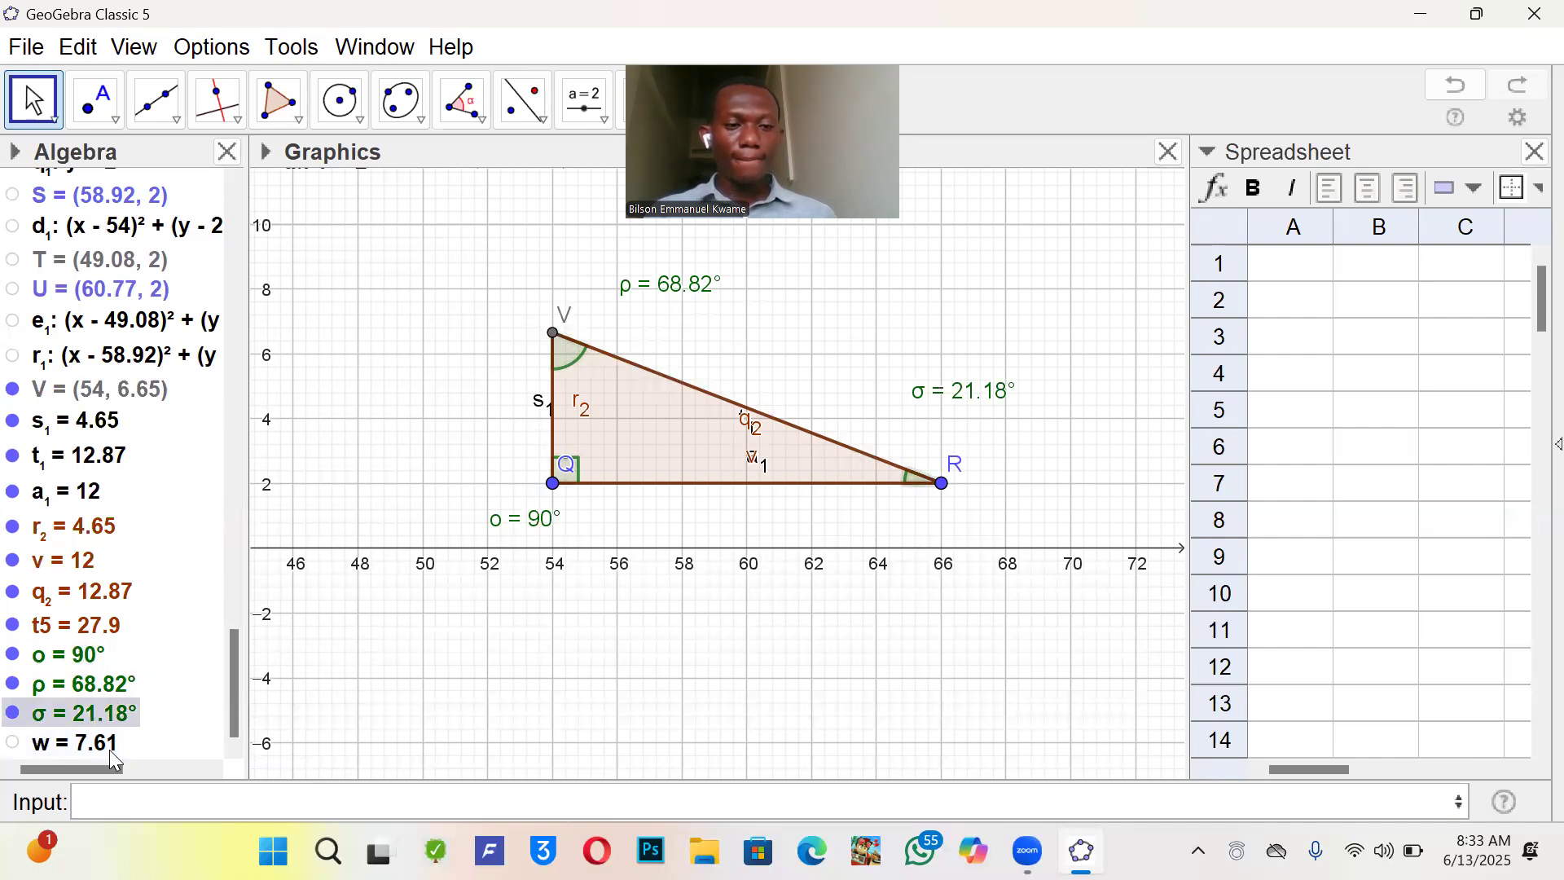
click(110, 749)
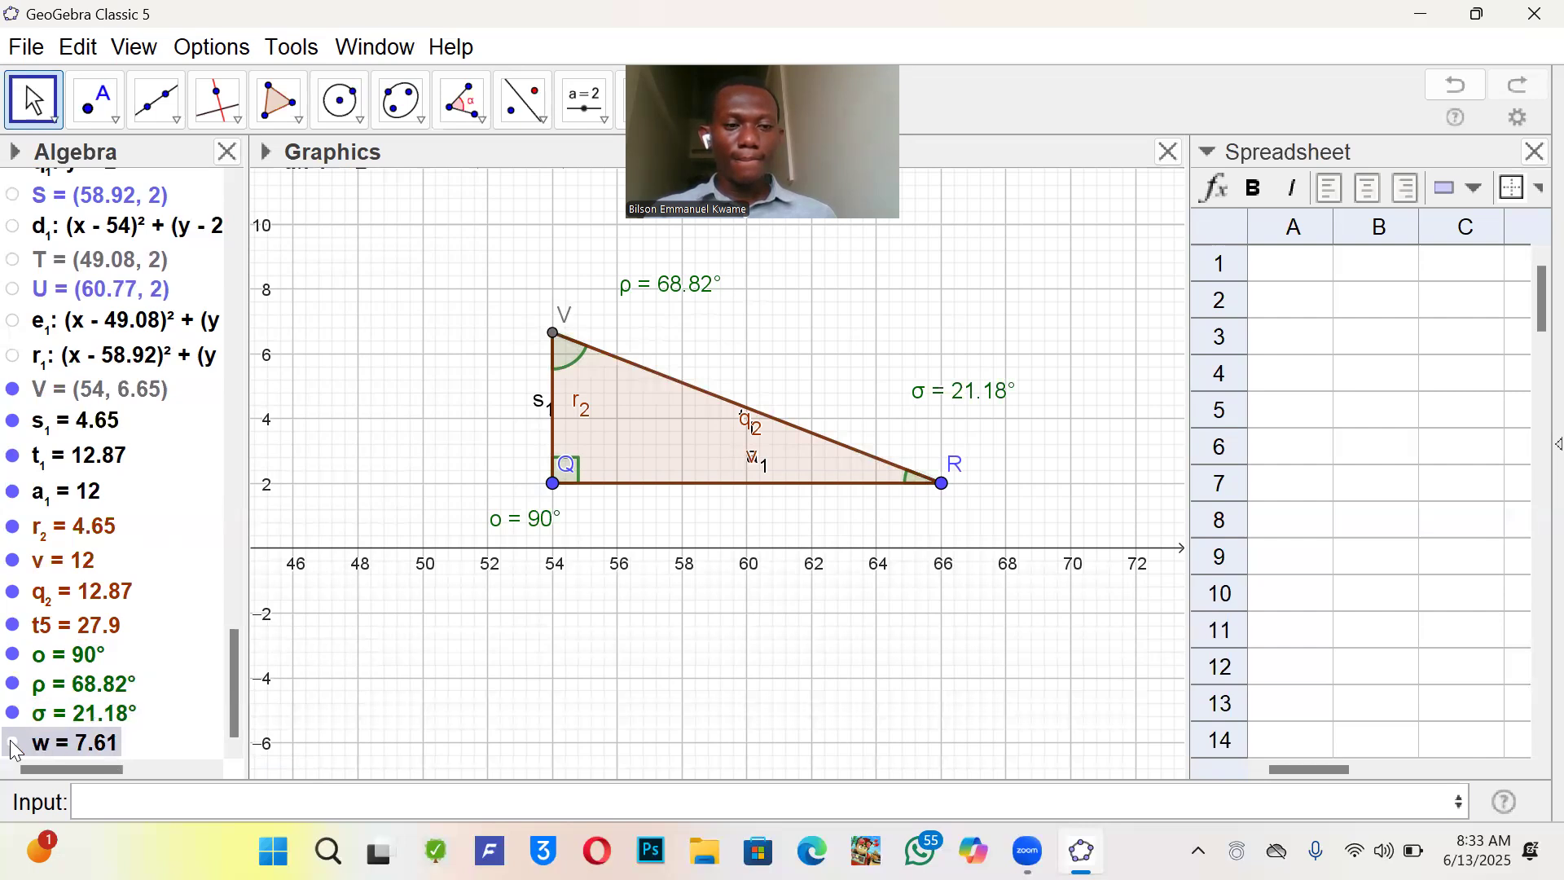
click(79, 713)
click(92, 683)
click(92, 657)
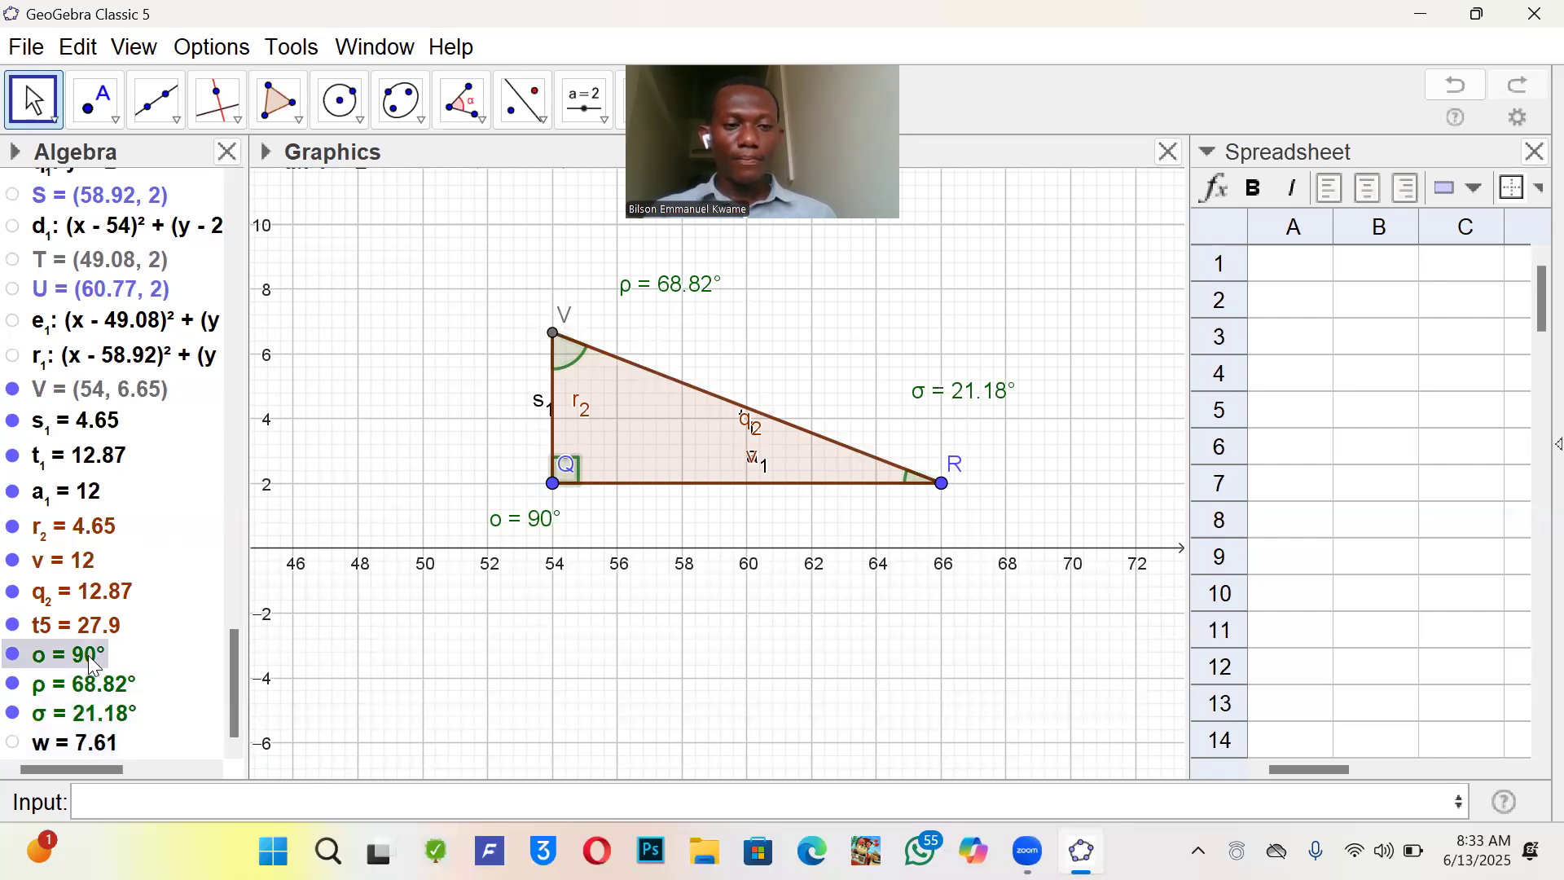
click(1311, 265)
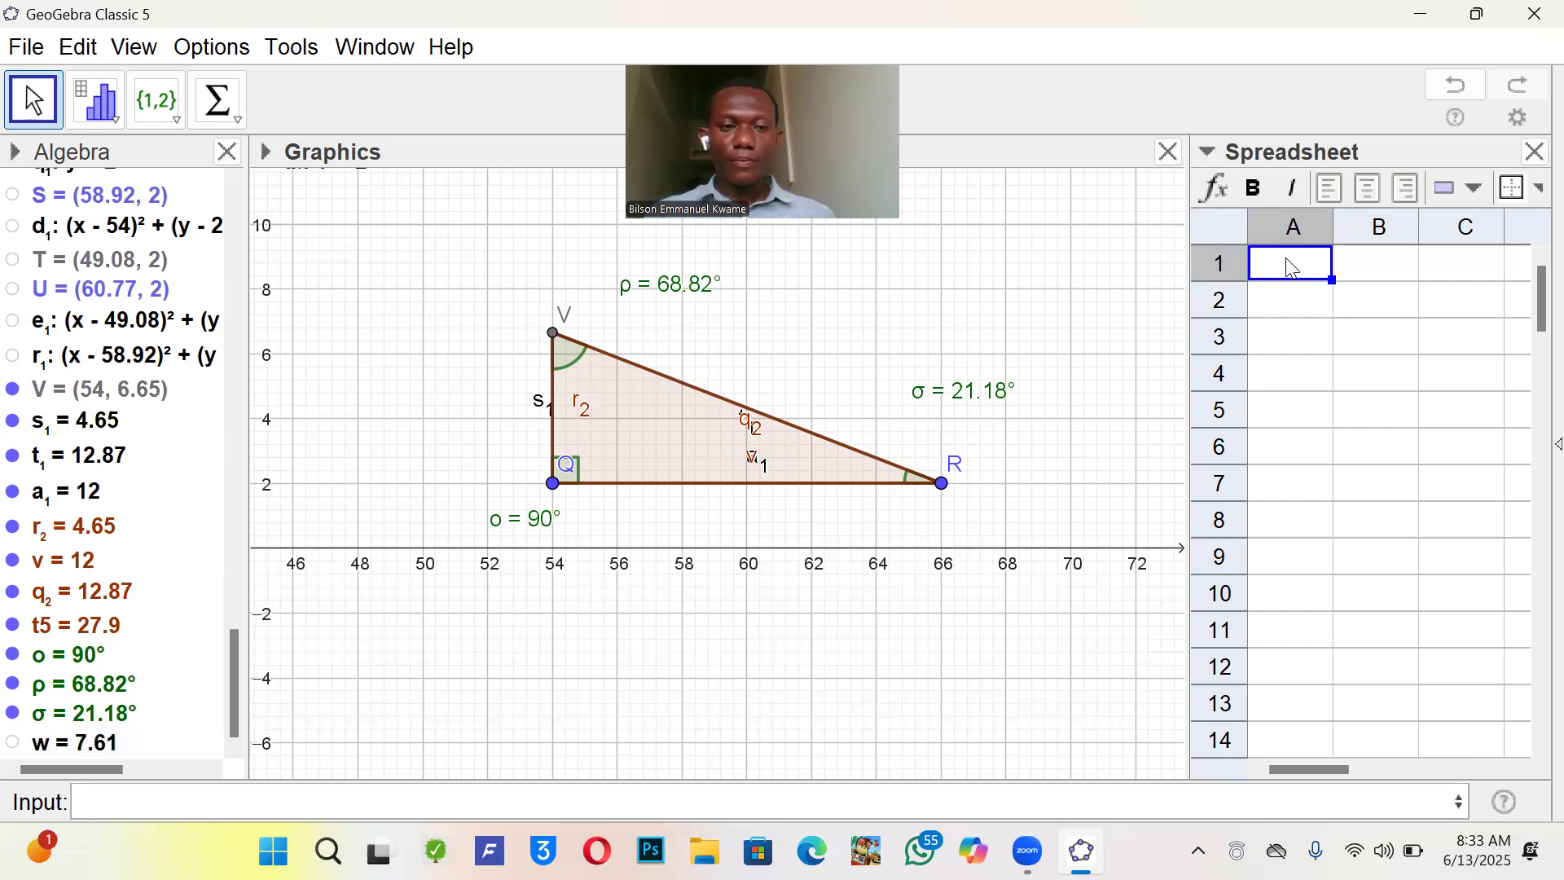
right_click(1295, 268)
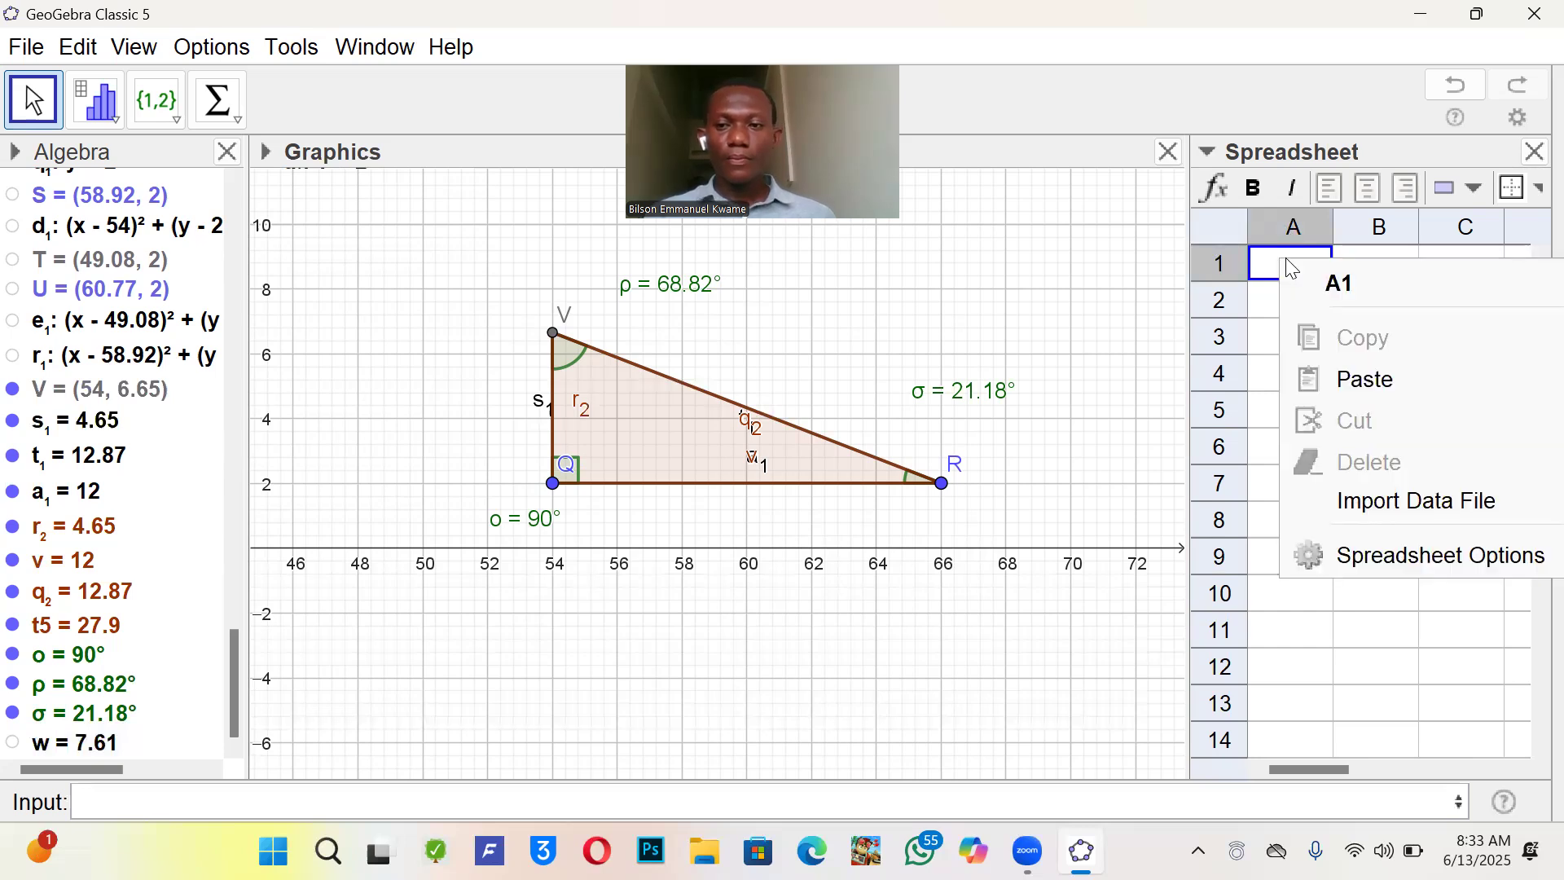
click(1276, 259)
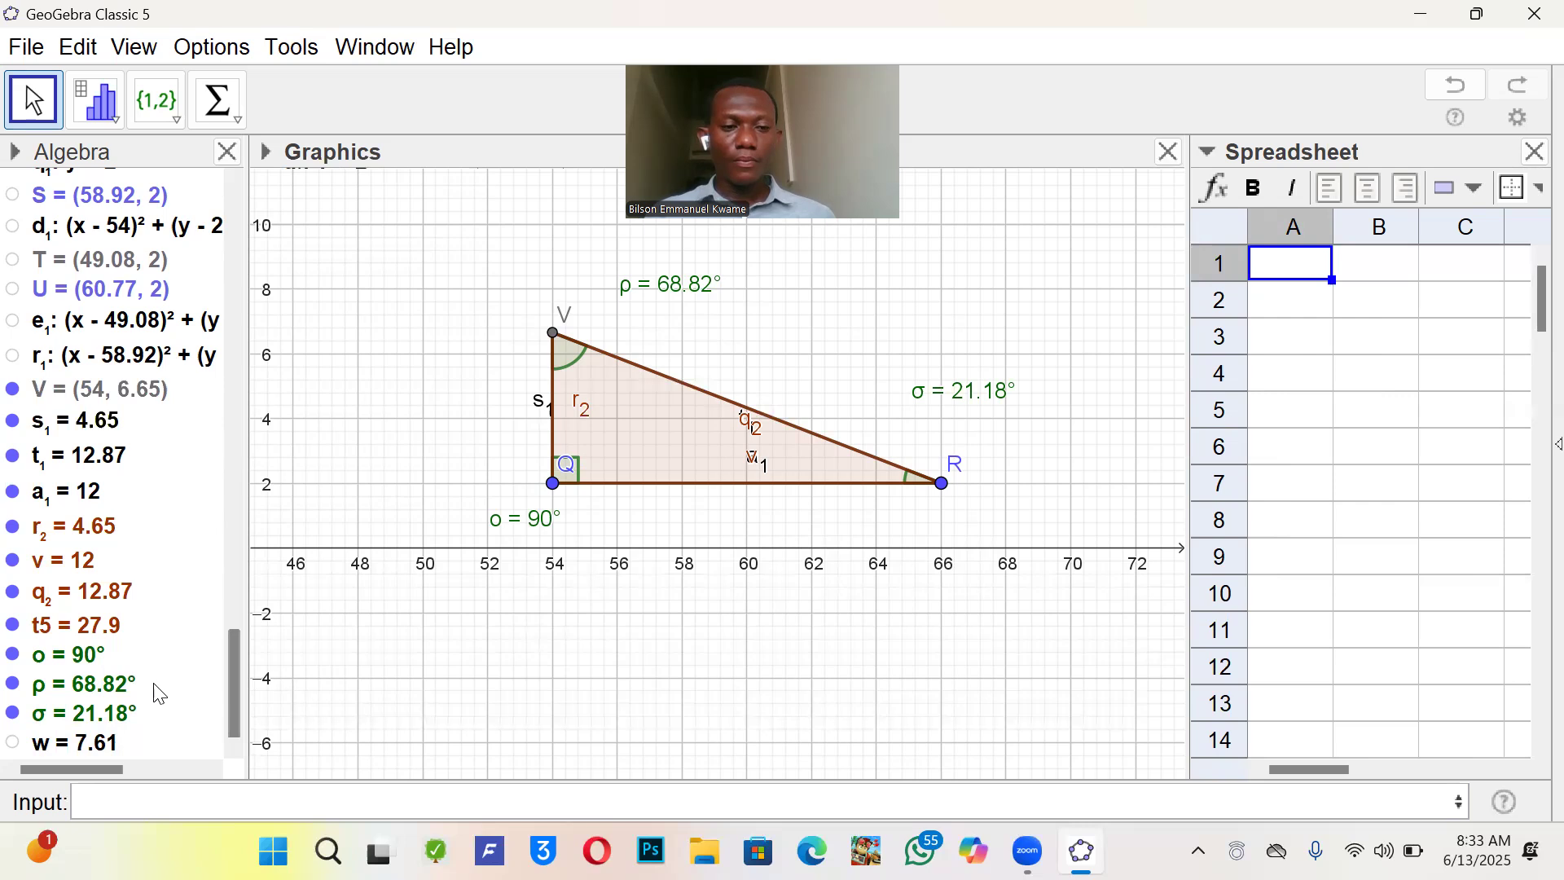
- Record the value of angle o to spreadsheet column A, starting at row 1 with its label shown
click(124, 672)
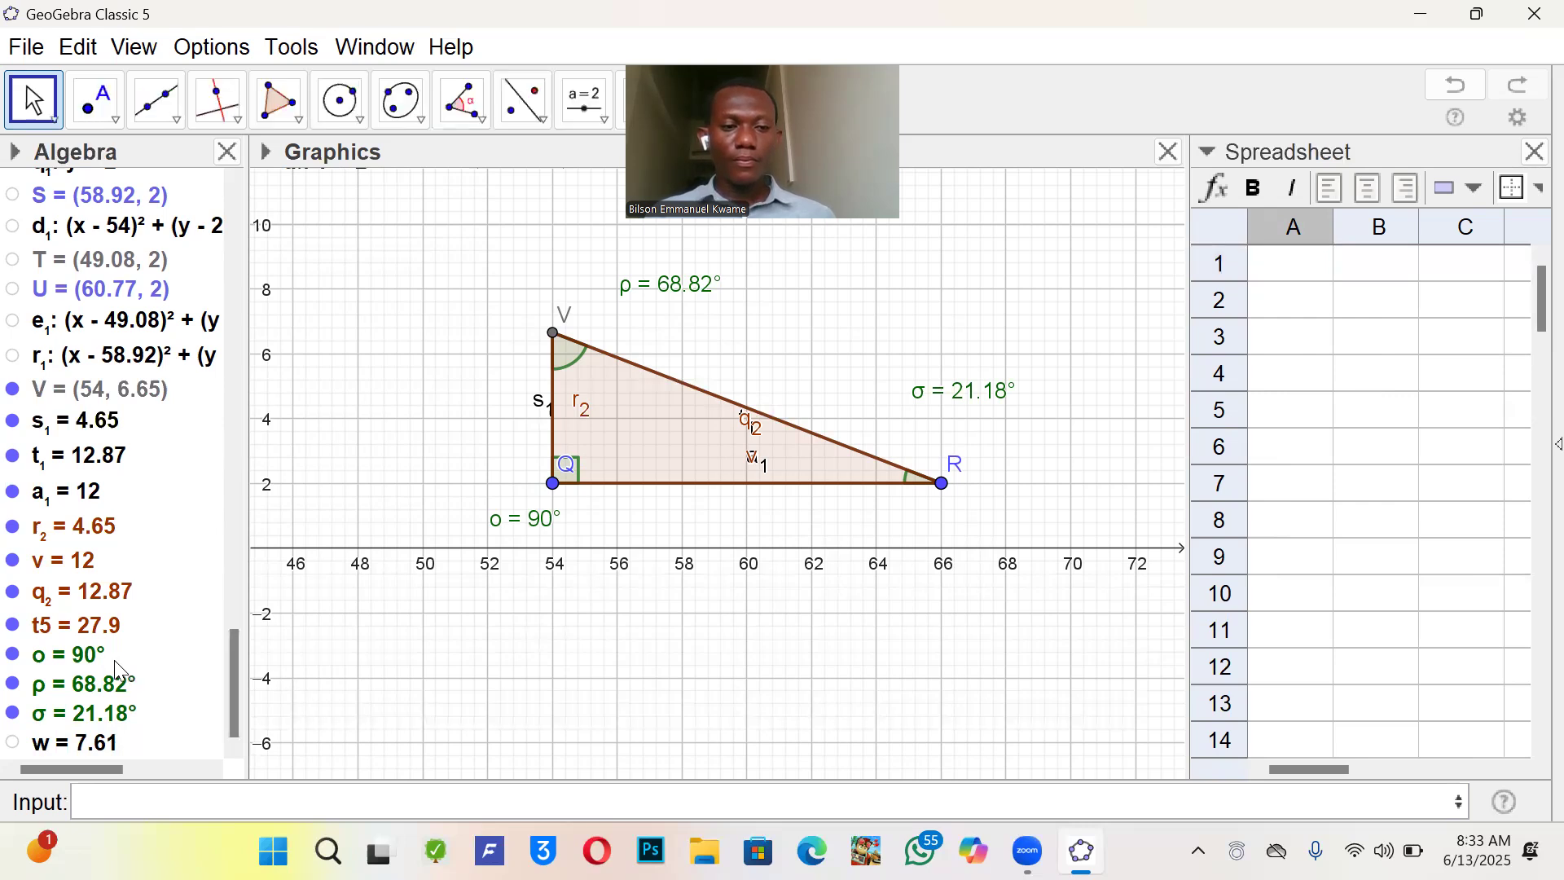
right_click(78, 662)
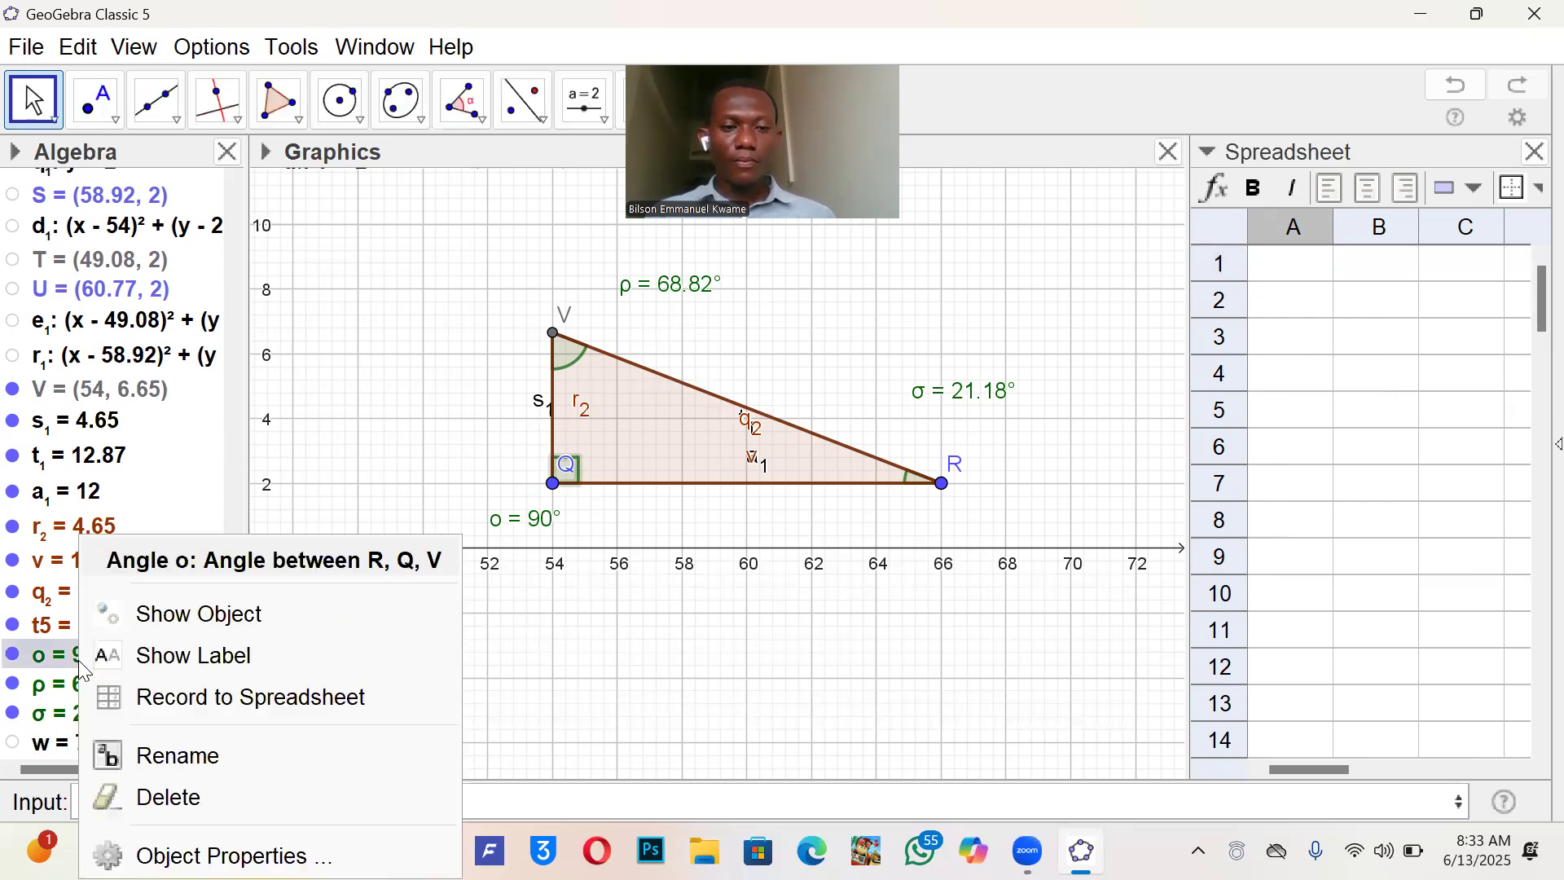
click(194, 702)
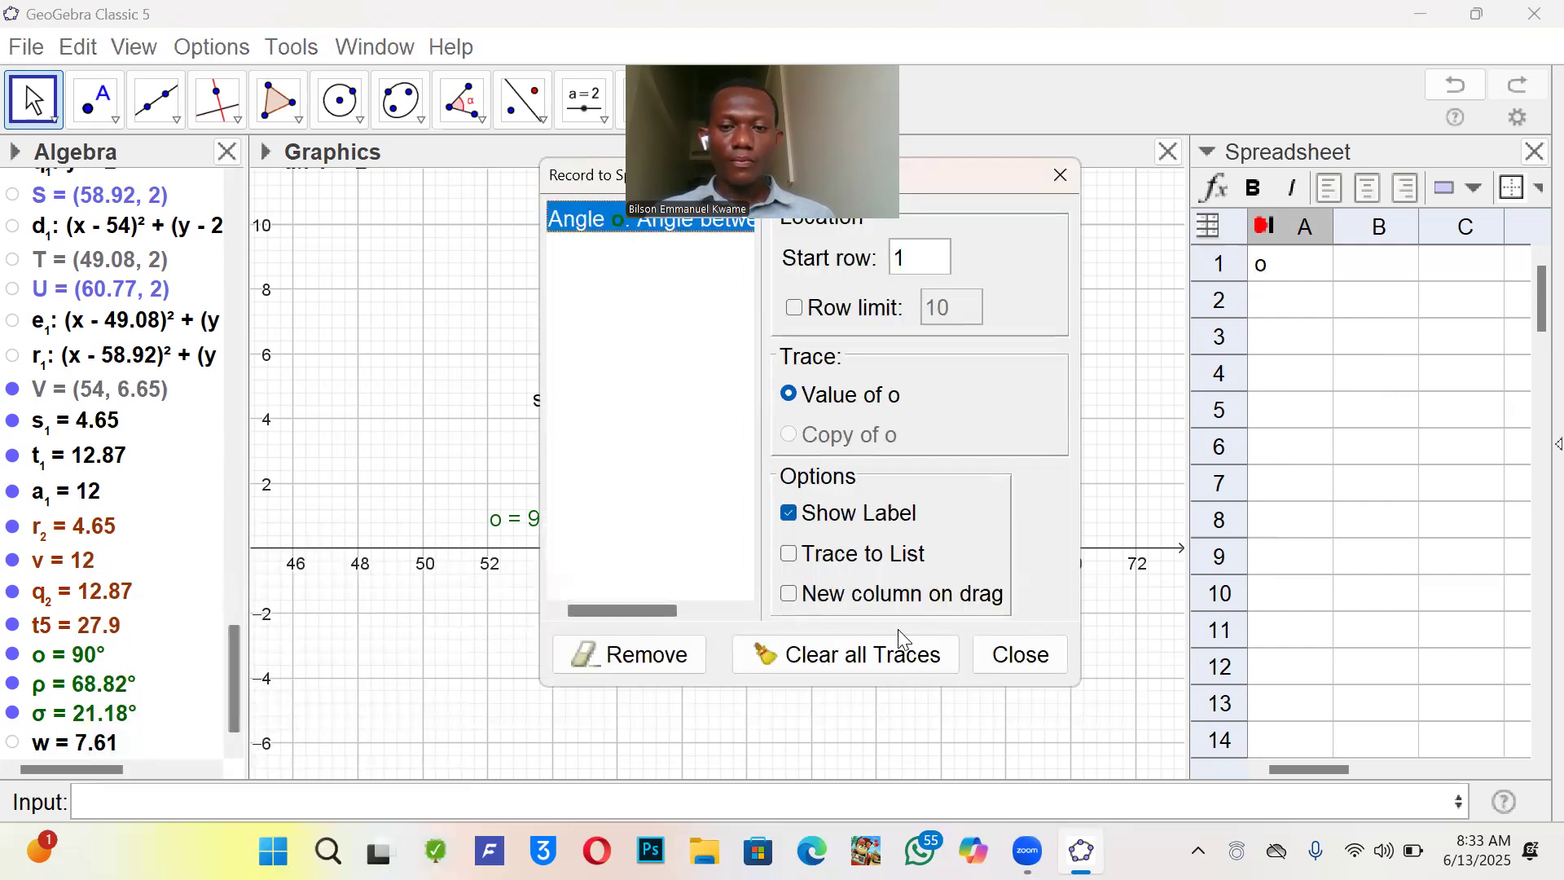
click(1034, 654)
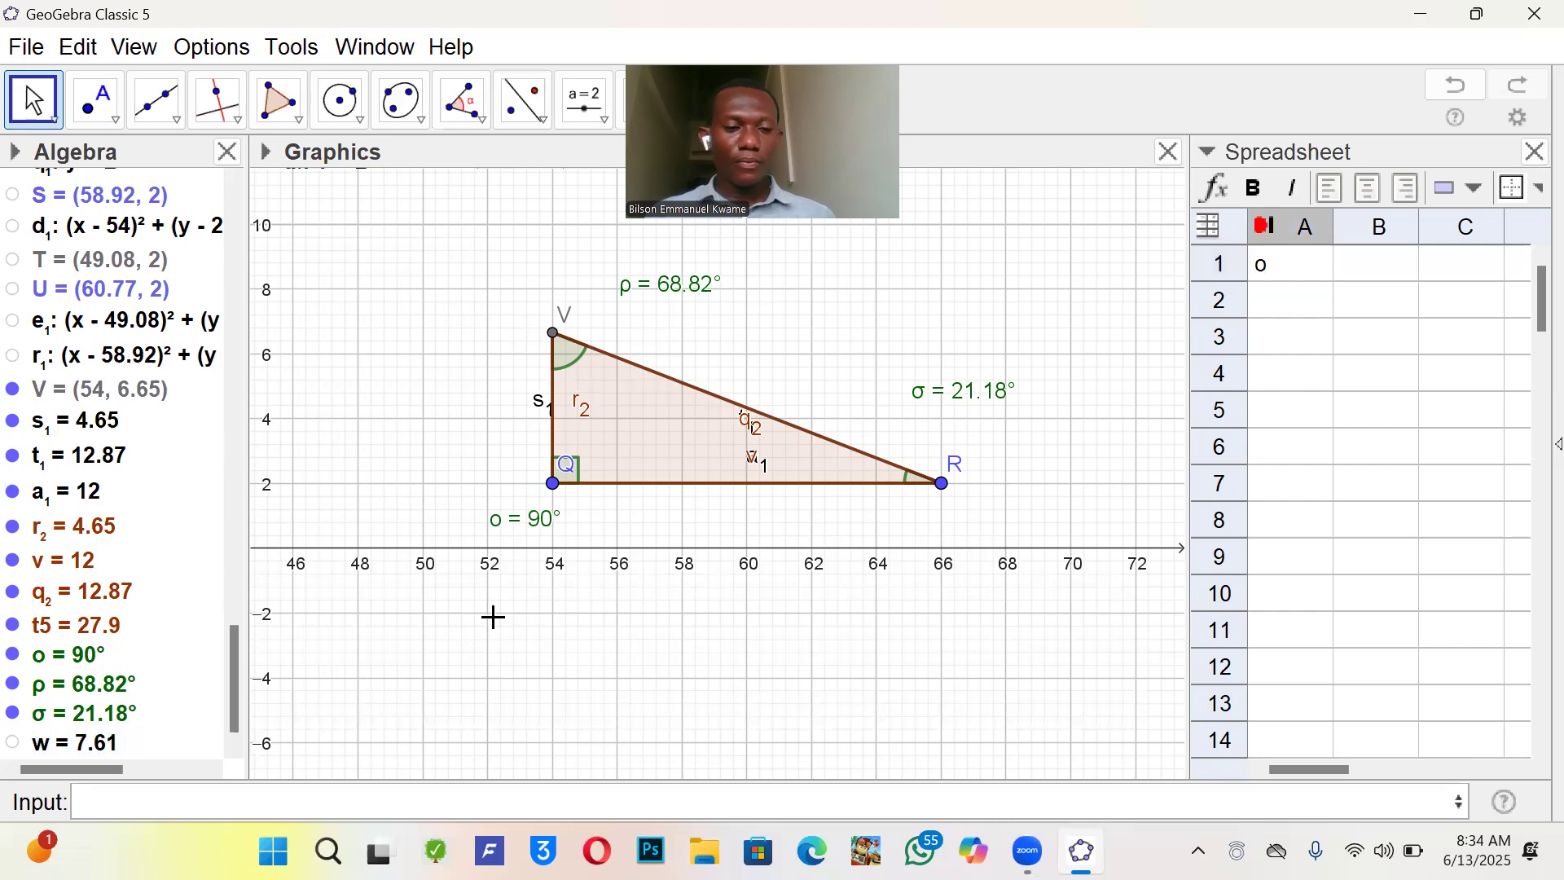
- Record the values of angles ρ and σ to spreadsheet columns B and C with their labels shown
right_click(115, 686)
click(236, 700)
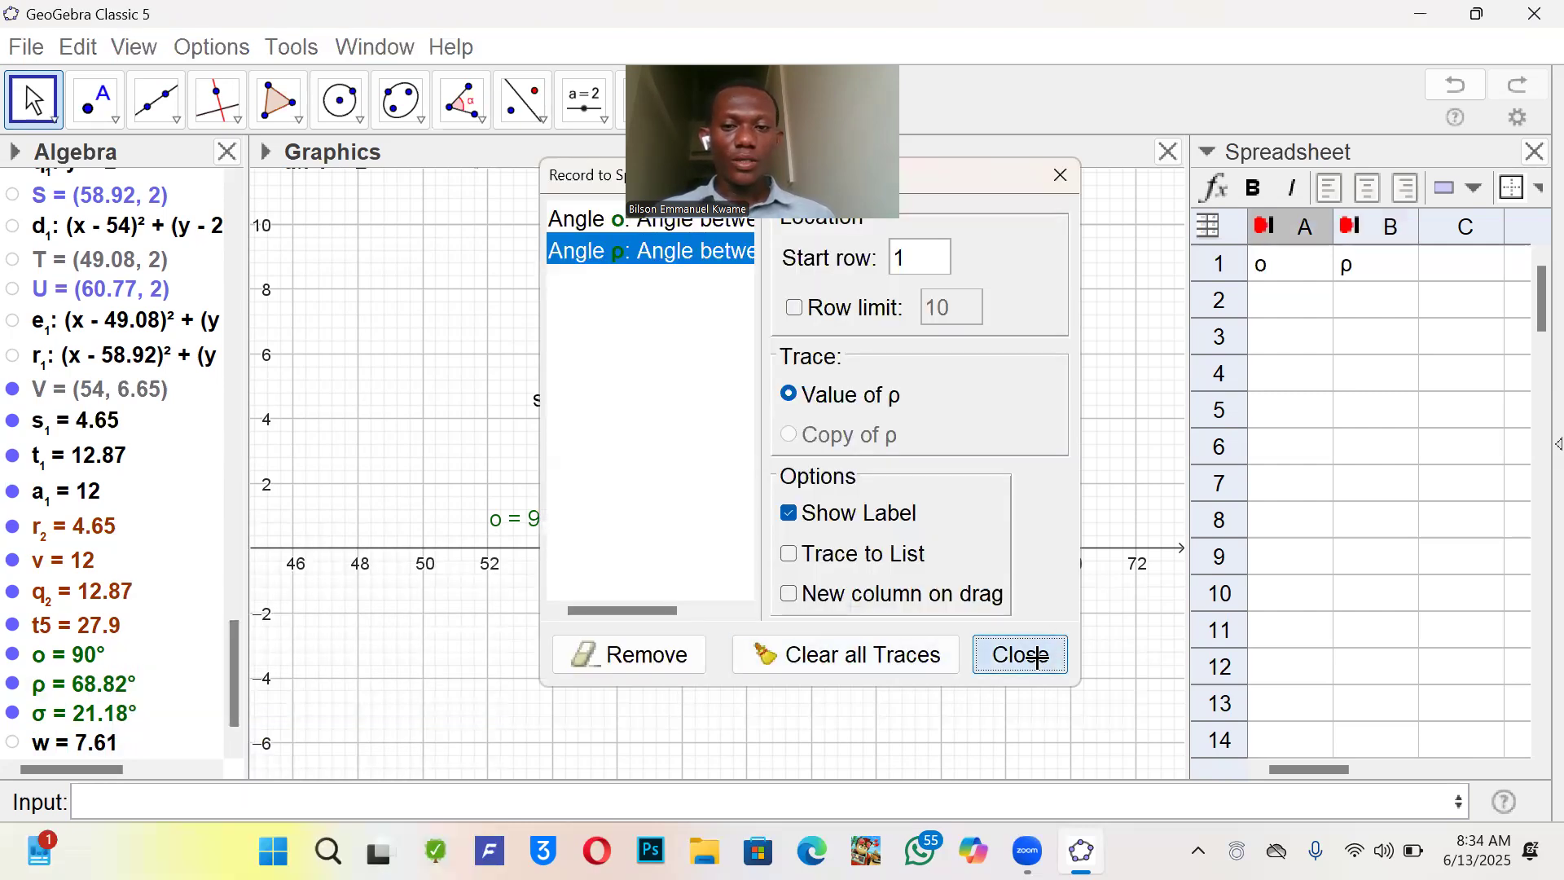
click(1026, 655)
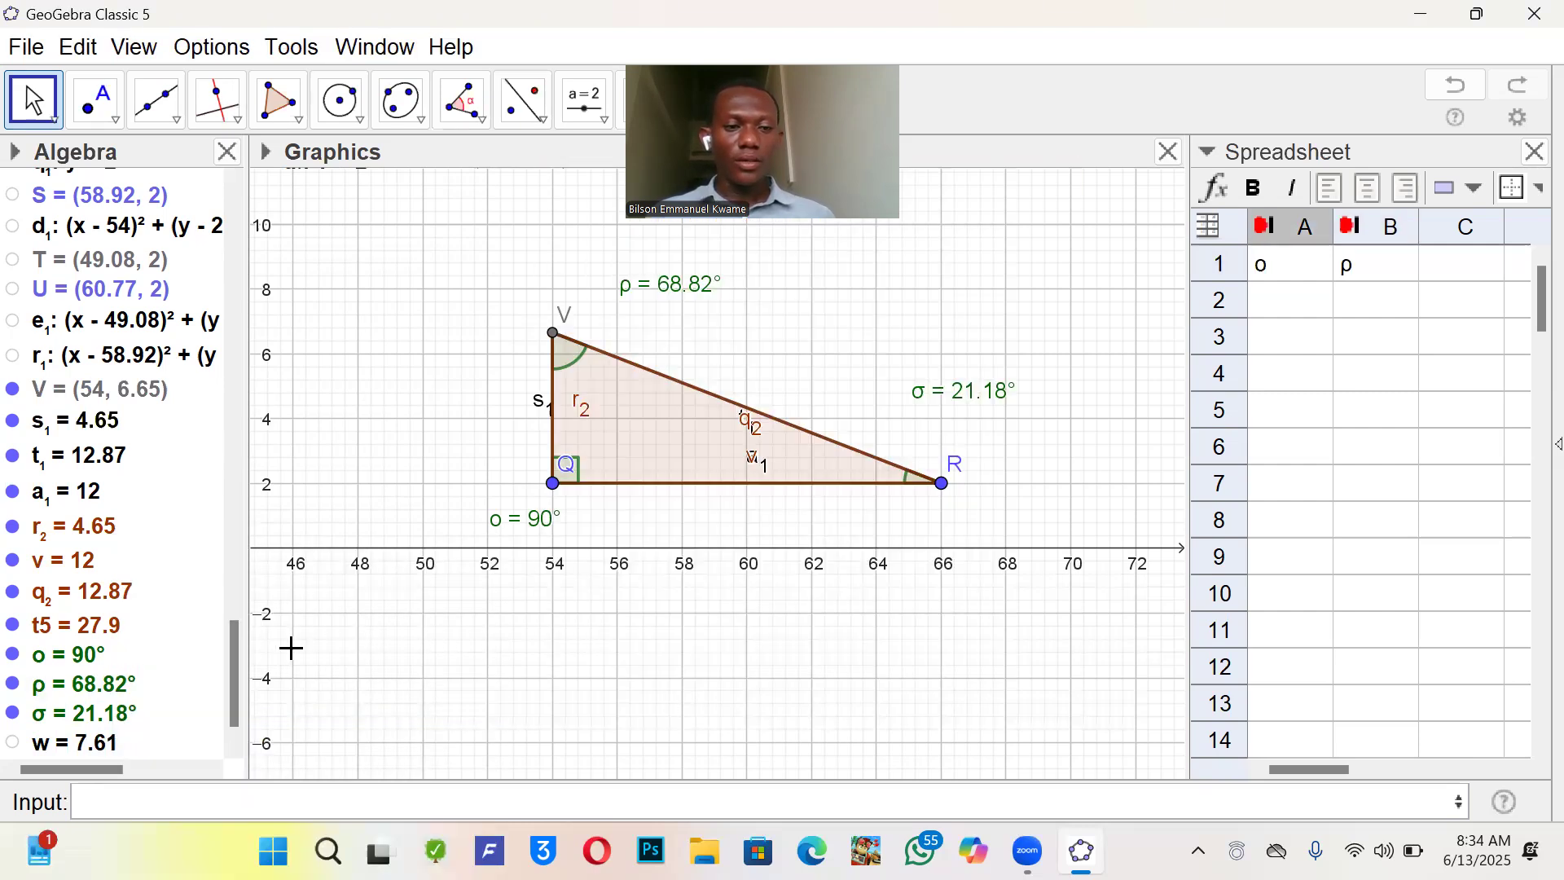
right_click(124, 717)
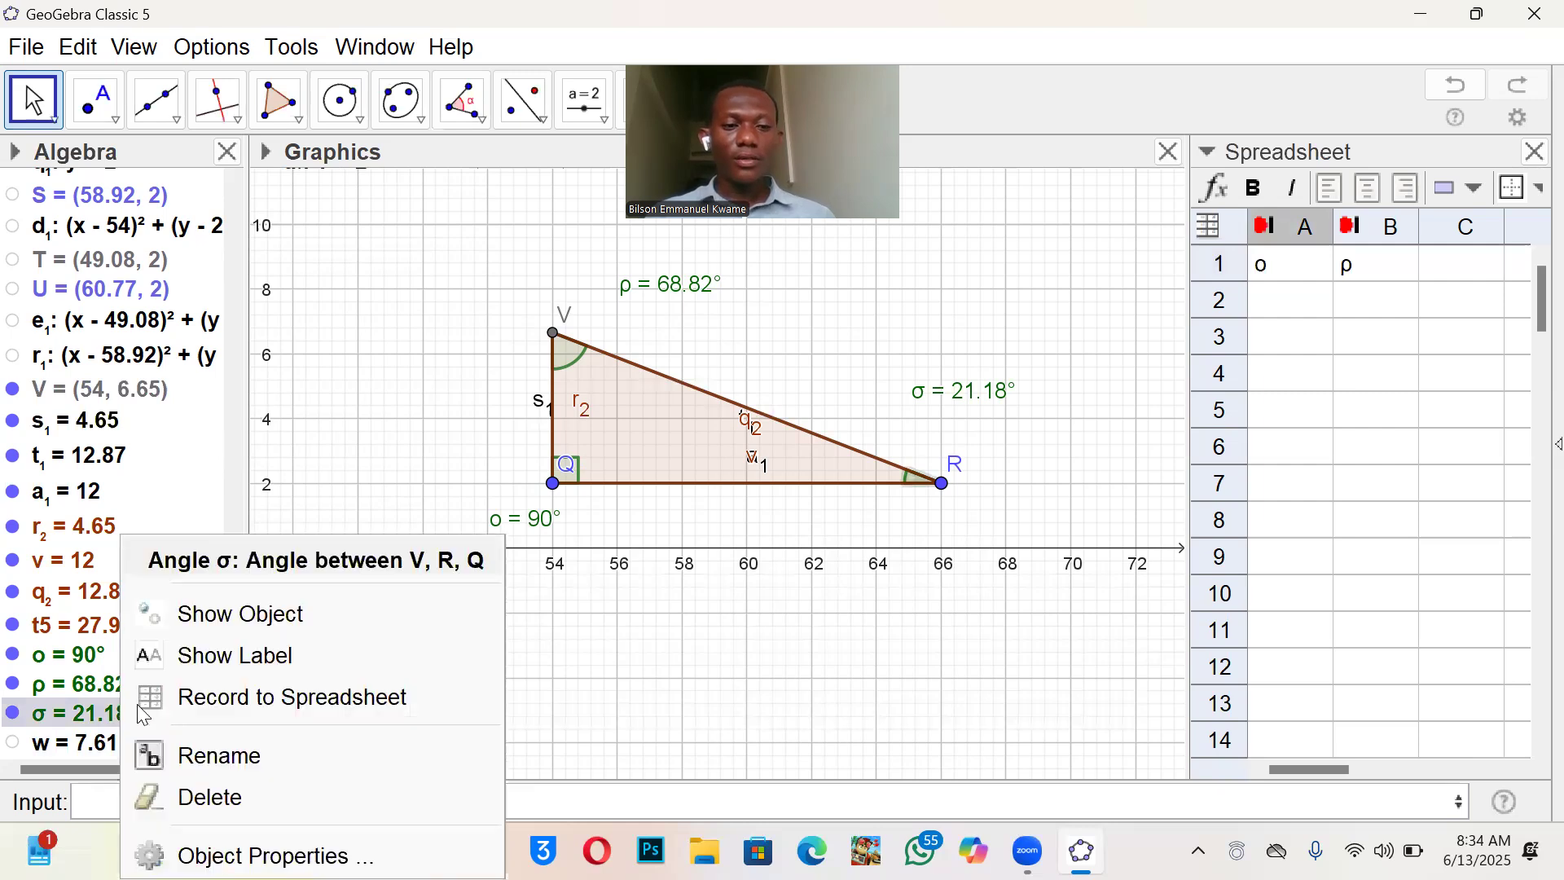
click(242, 695)
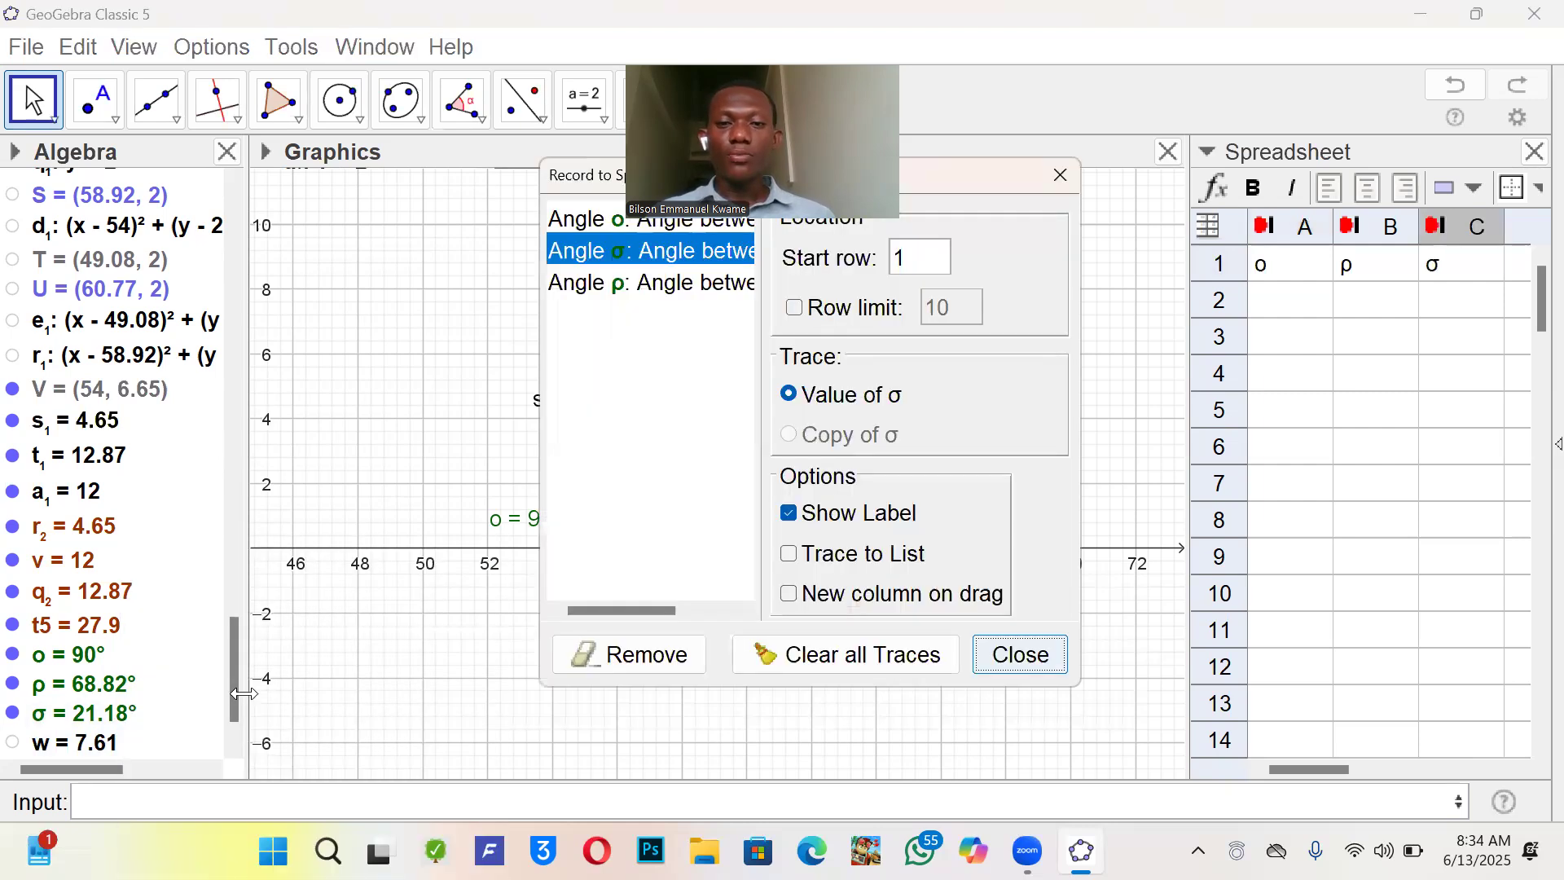
click(1015, 656)
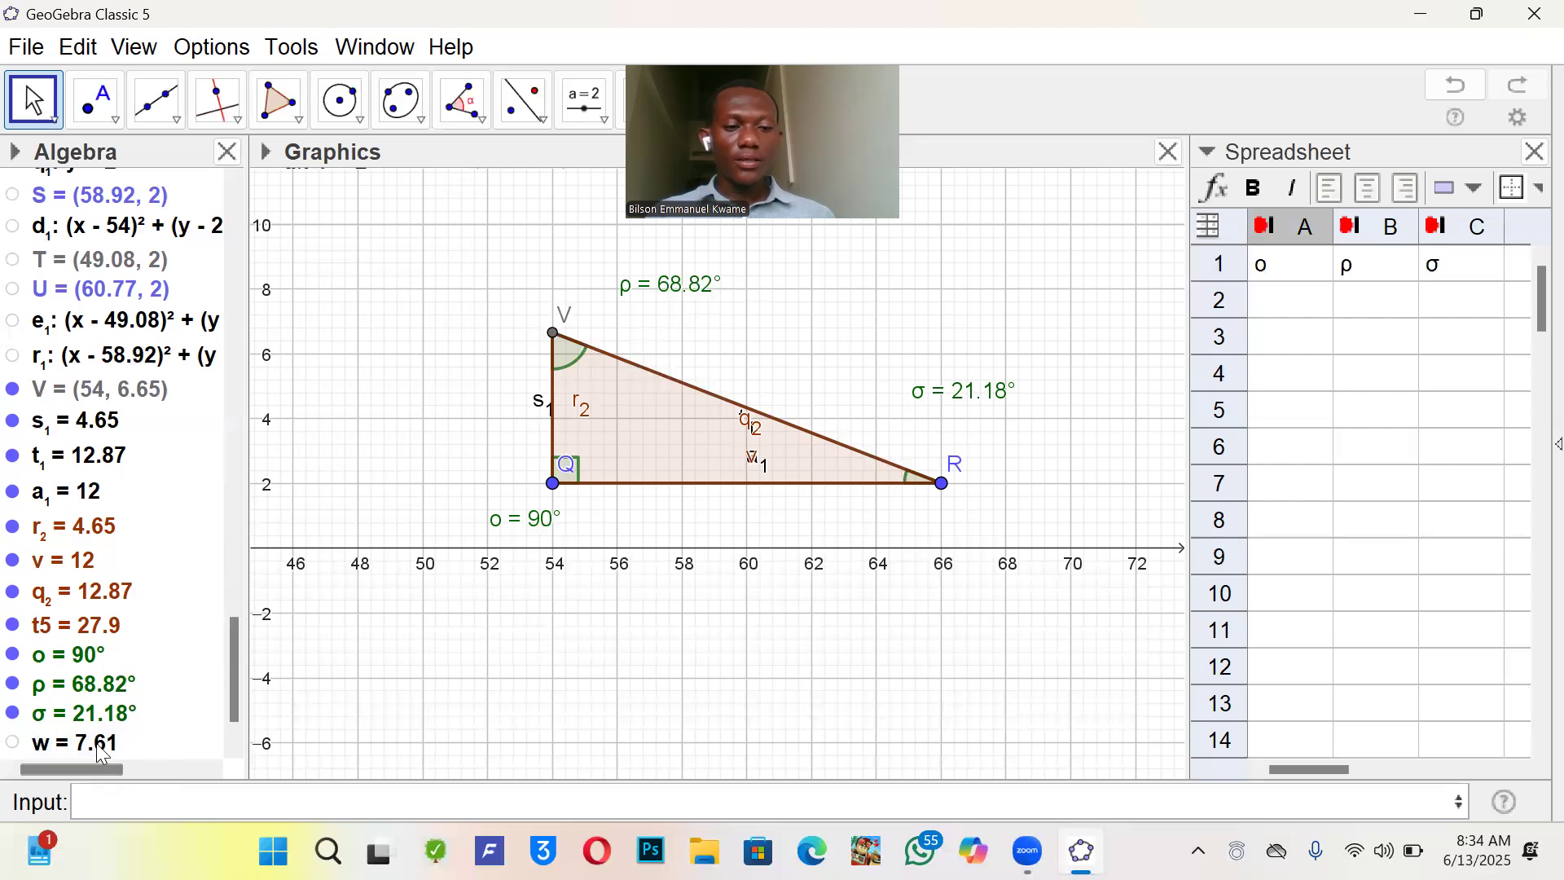
click(78, 658)
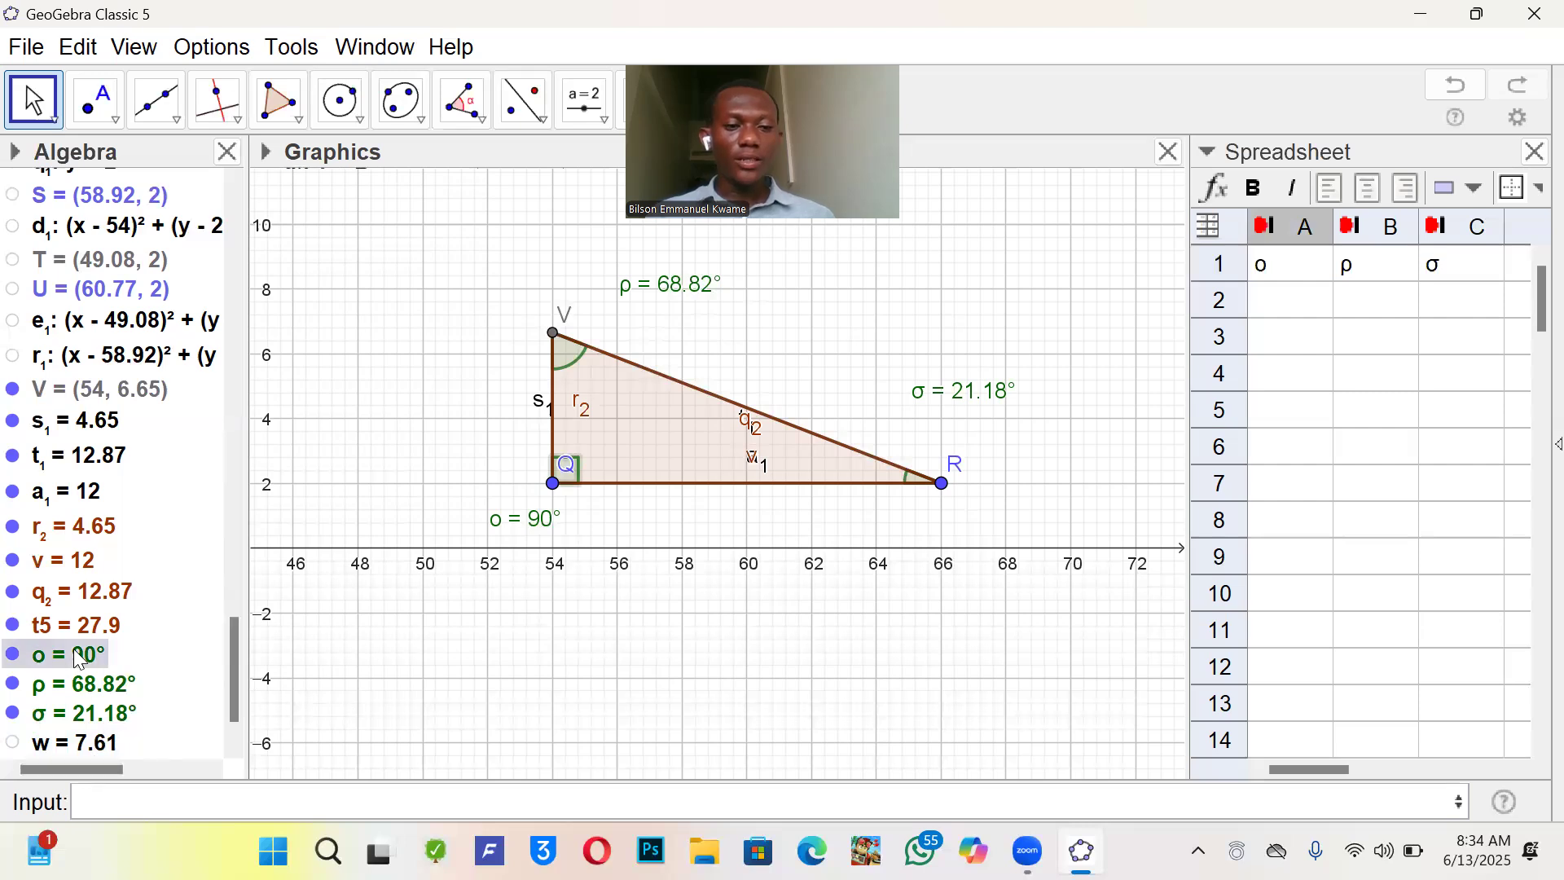
- Rename the angle at vertex Q from o to γ
right_click(77, 659)
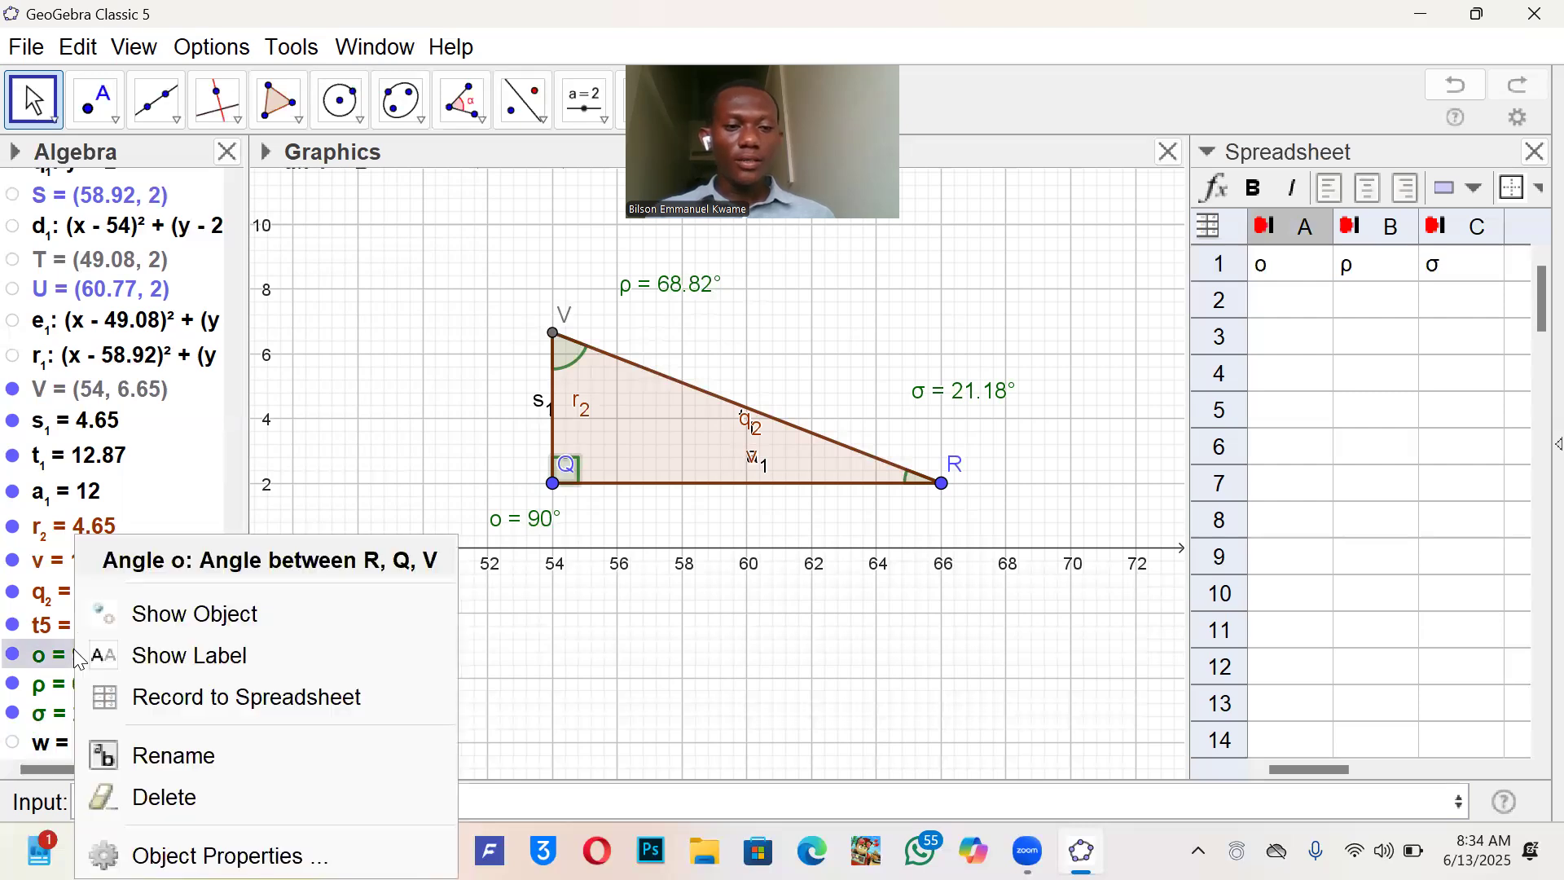
click(197, 758)
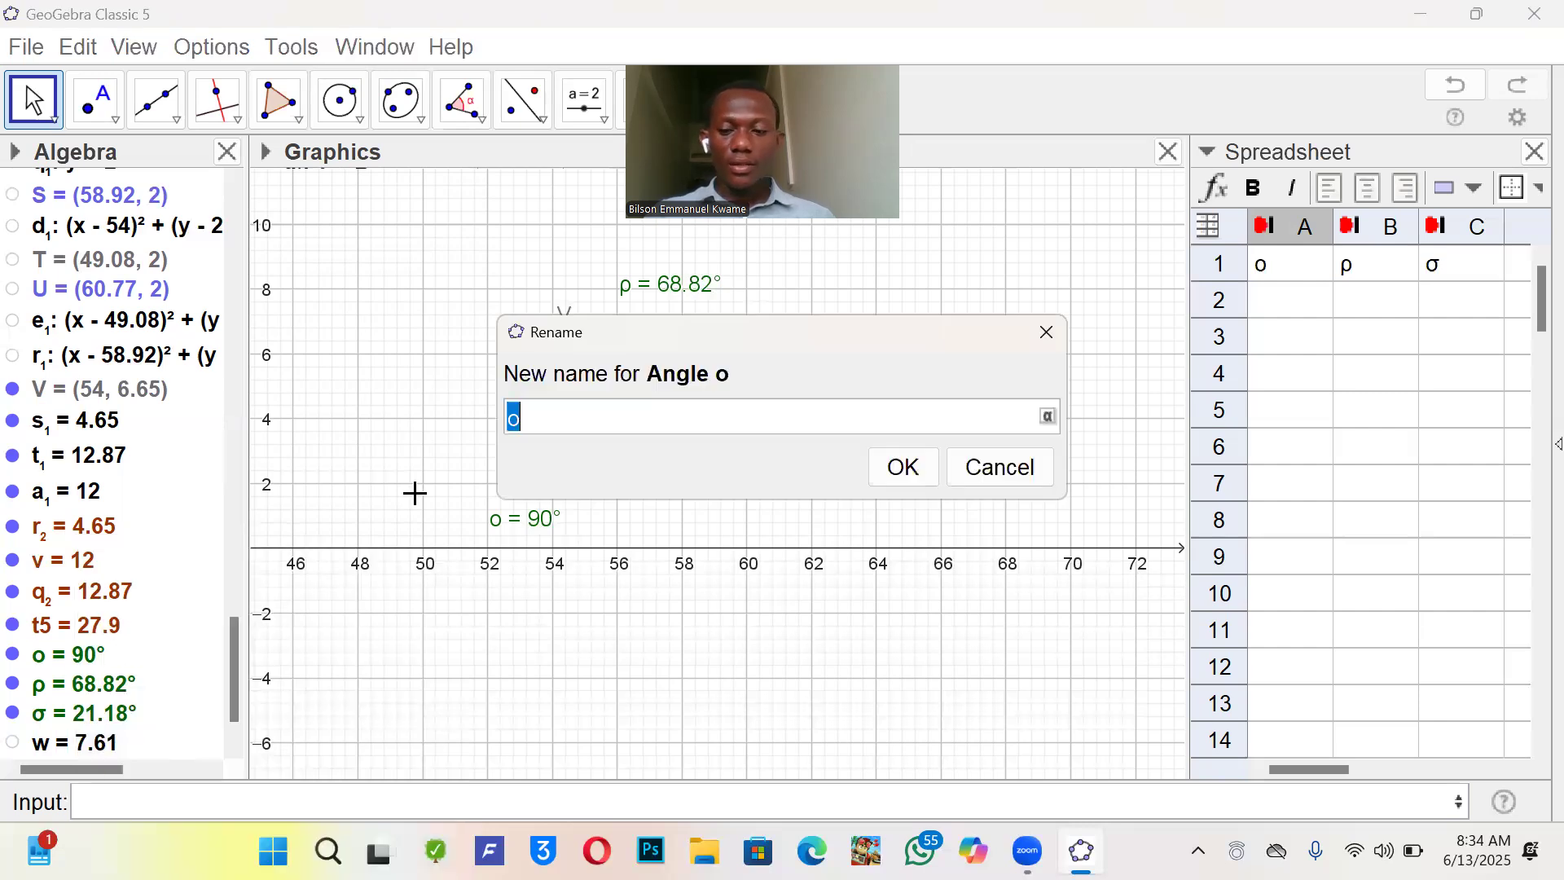
key(BackSpace)
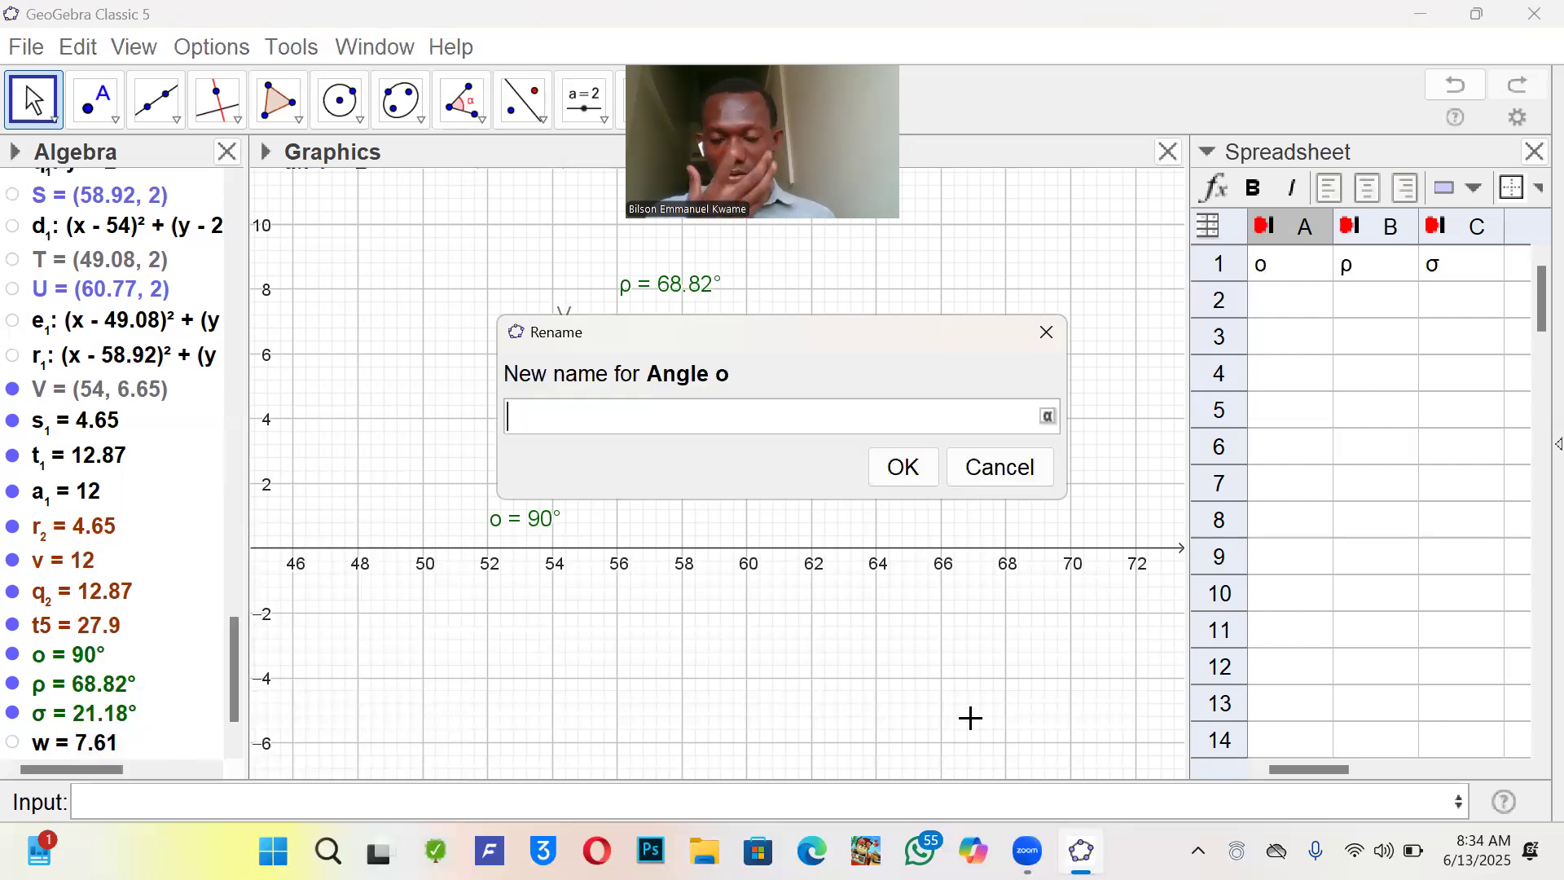
click(1046, 416)
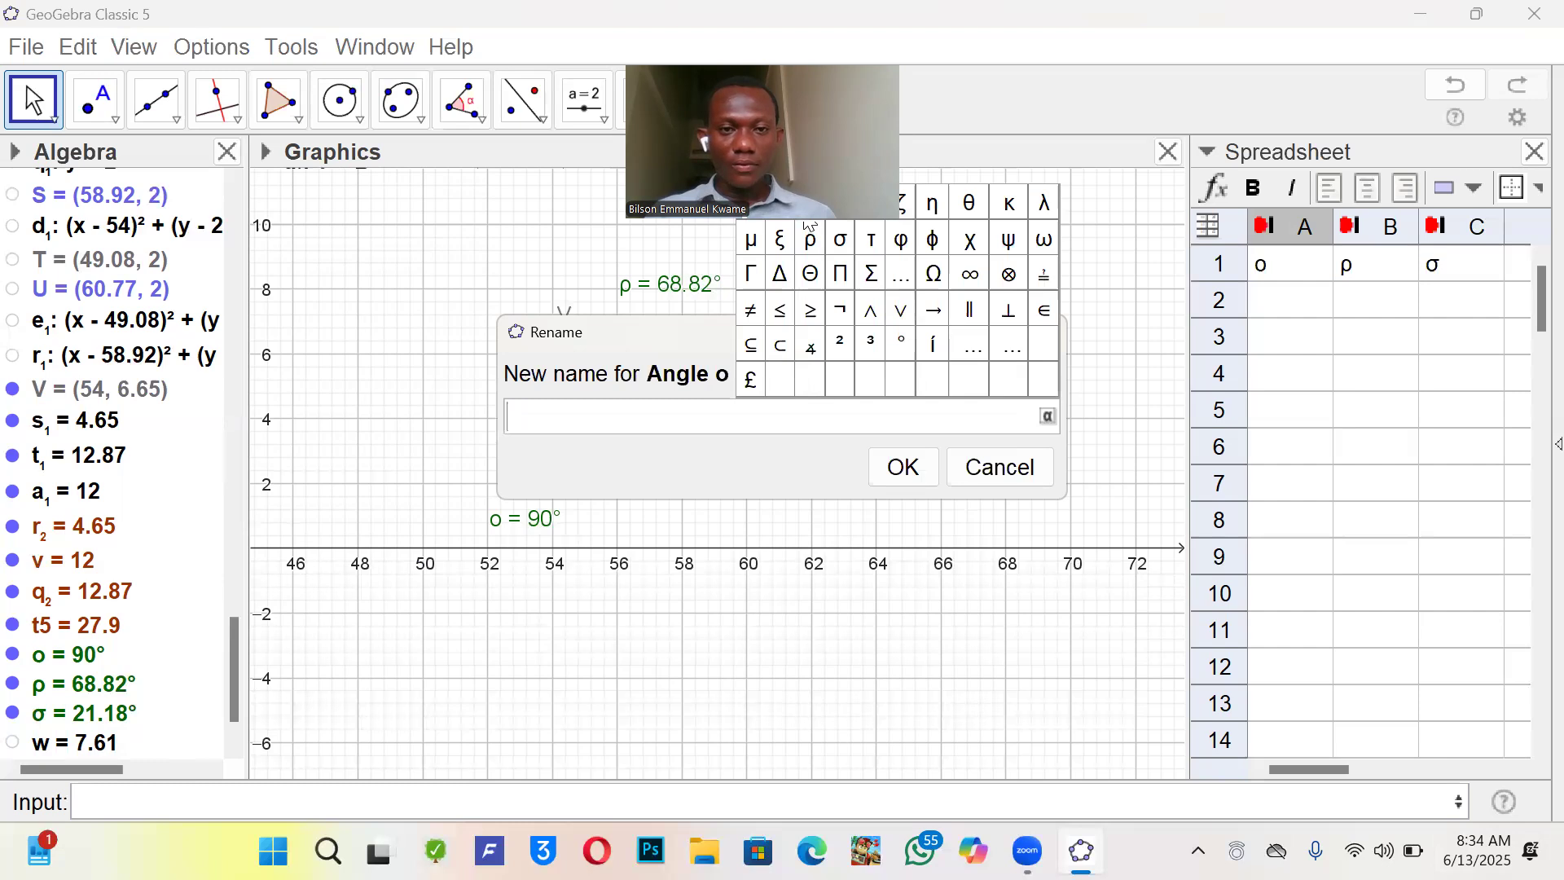
click(897, 461)
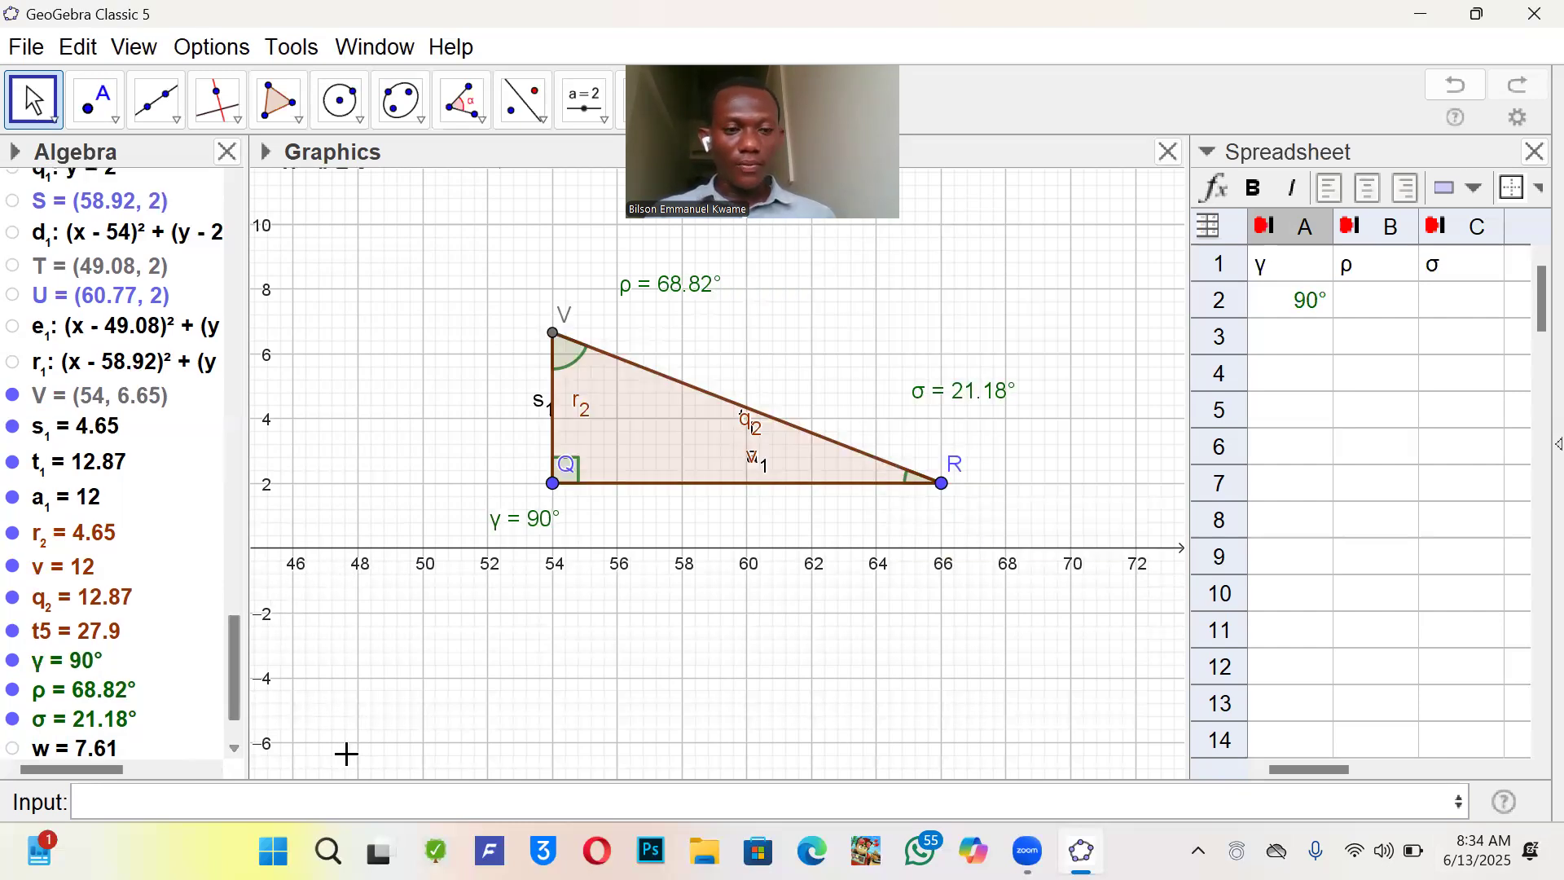
- Define the sum of the triangle's three angles with the expression γ+ρ+σ
click(322, 795)
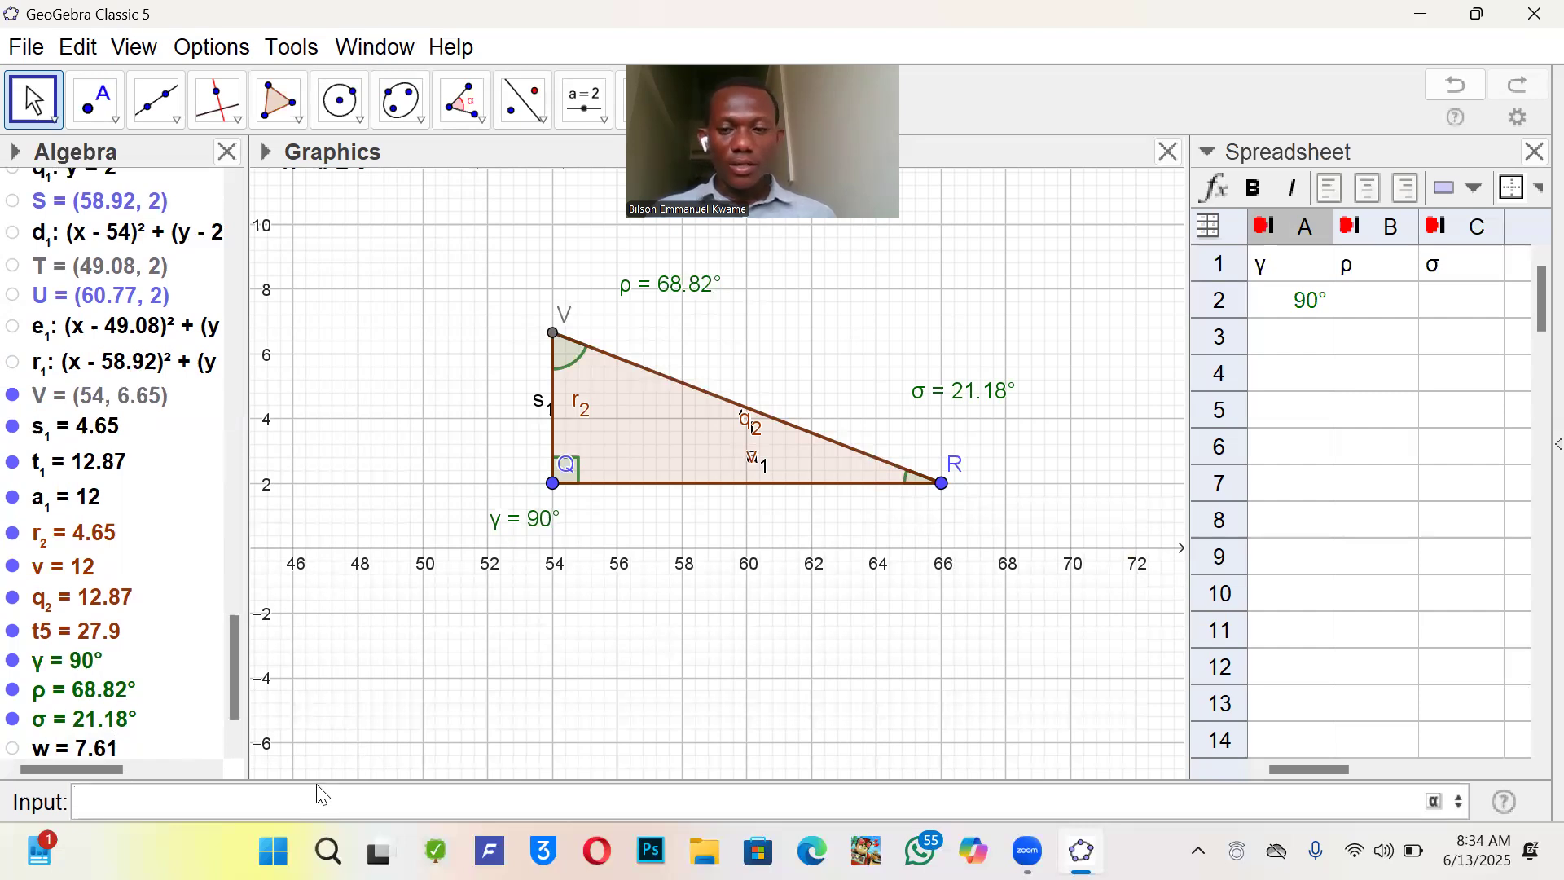
click(1438, 803)
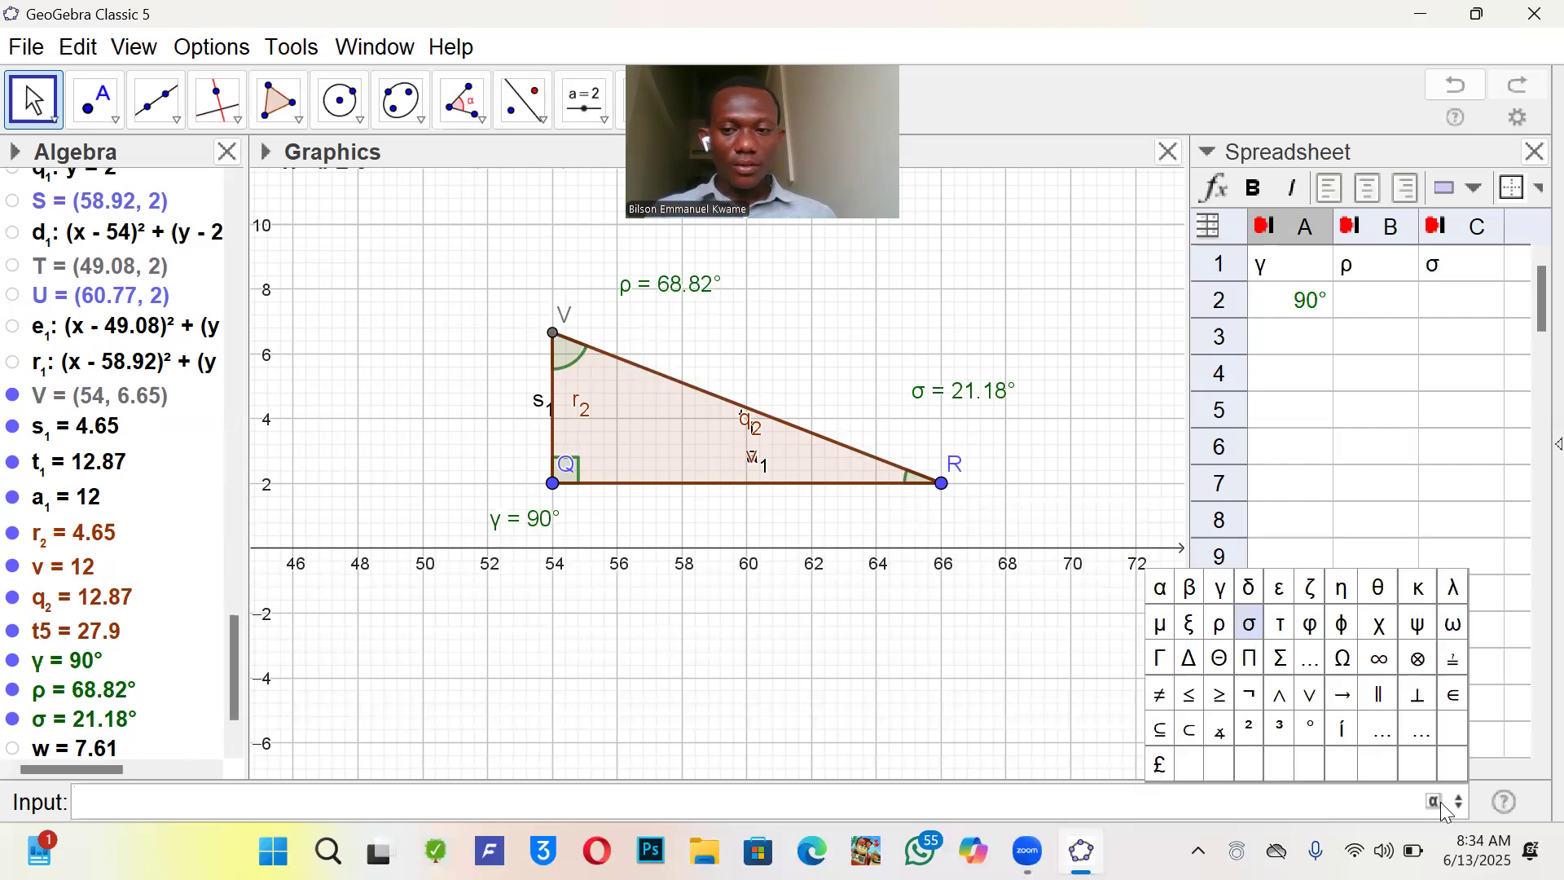
click(1220, 588)
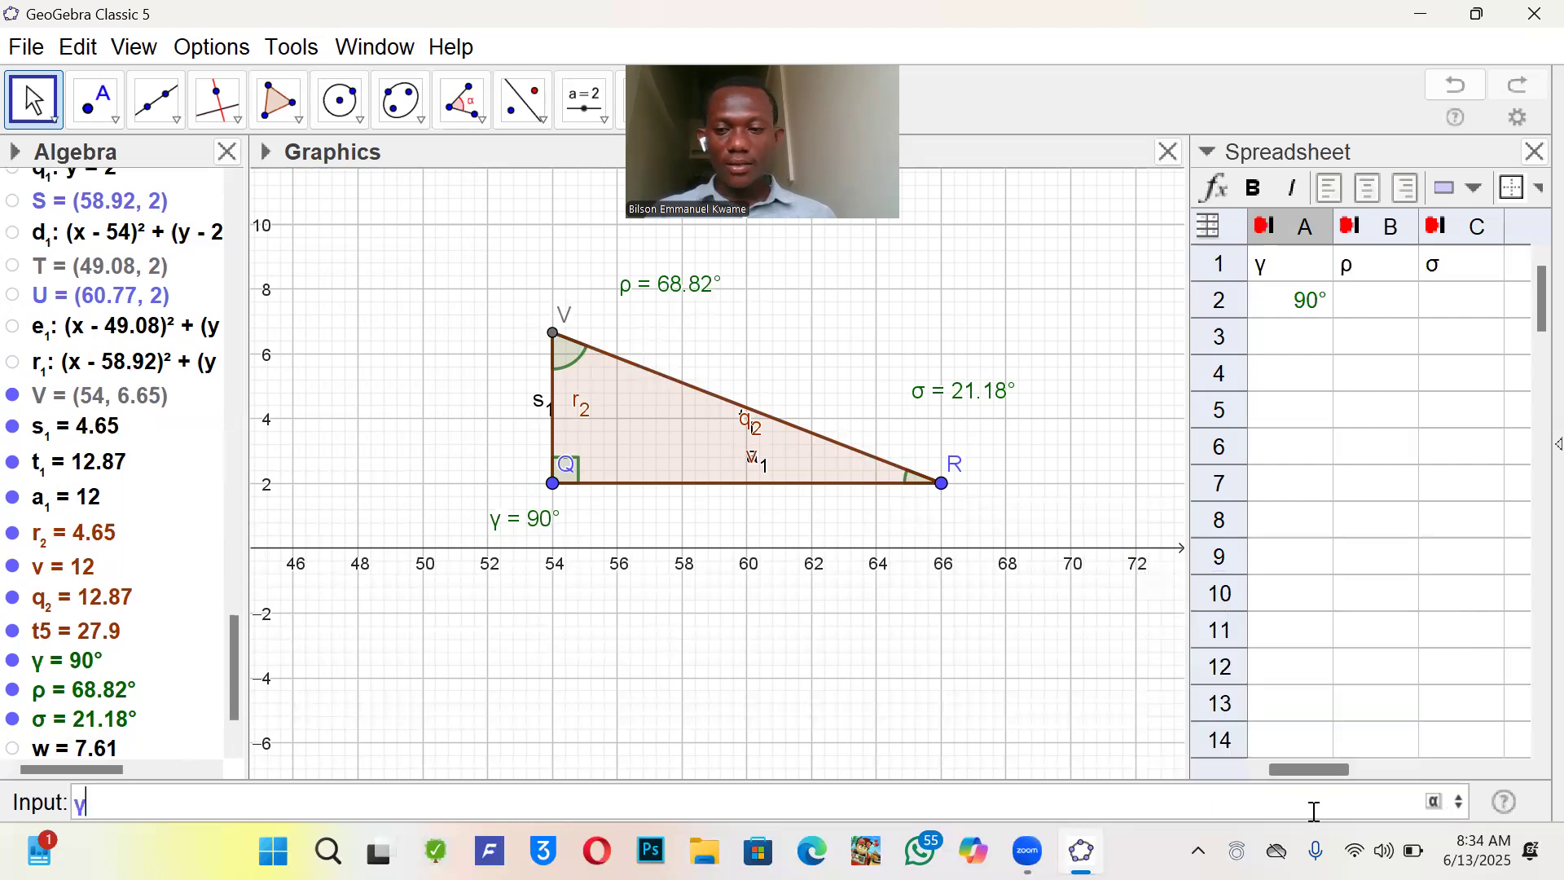
click(1436, 803)
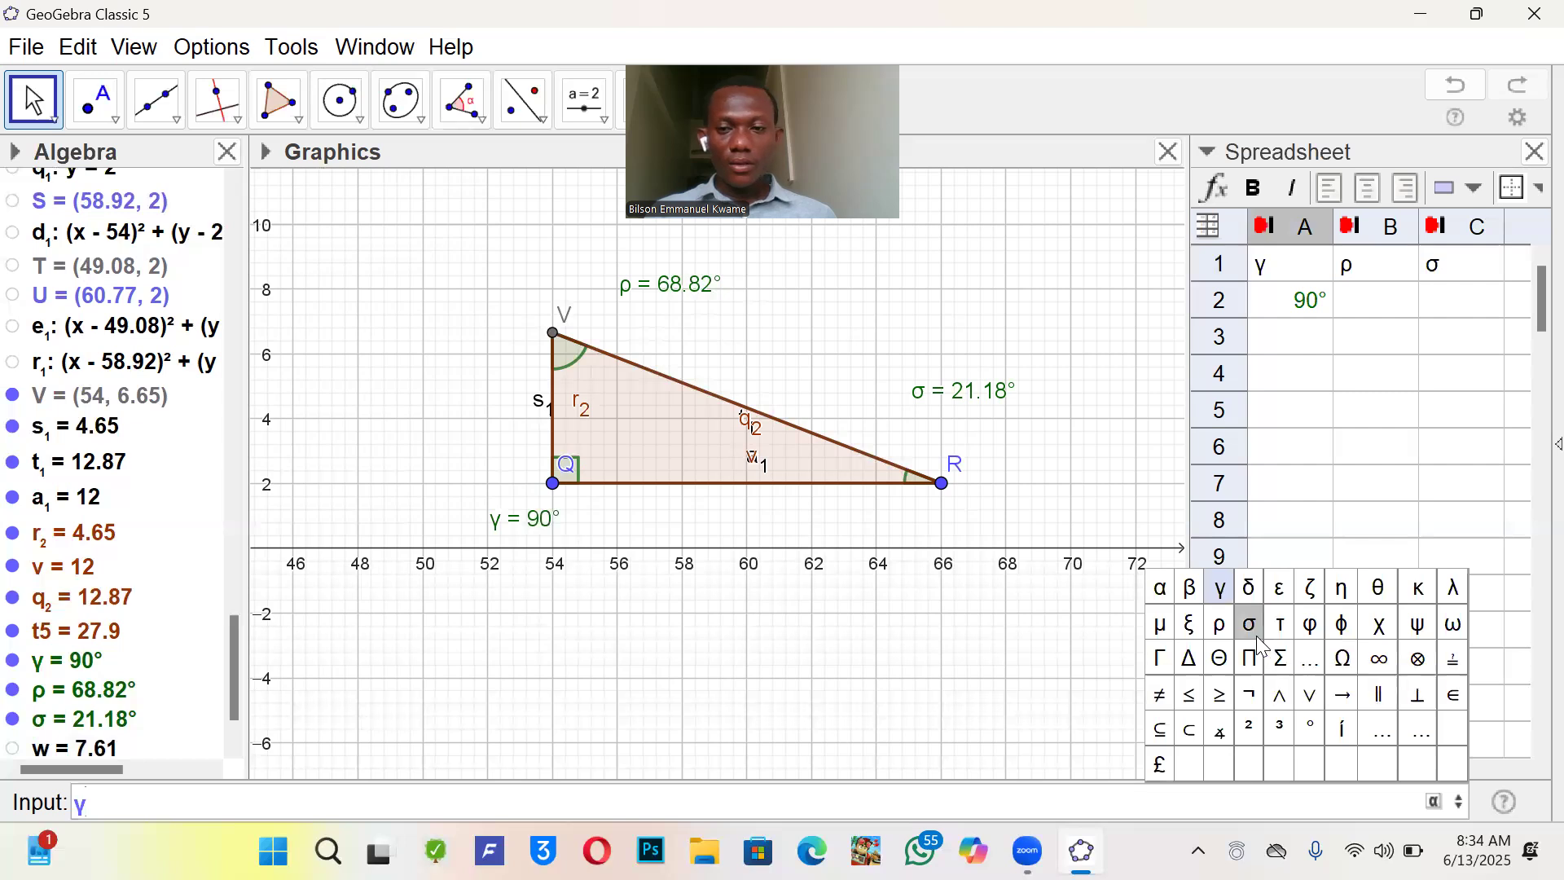
click(1220, 625)
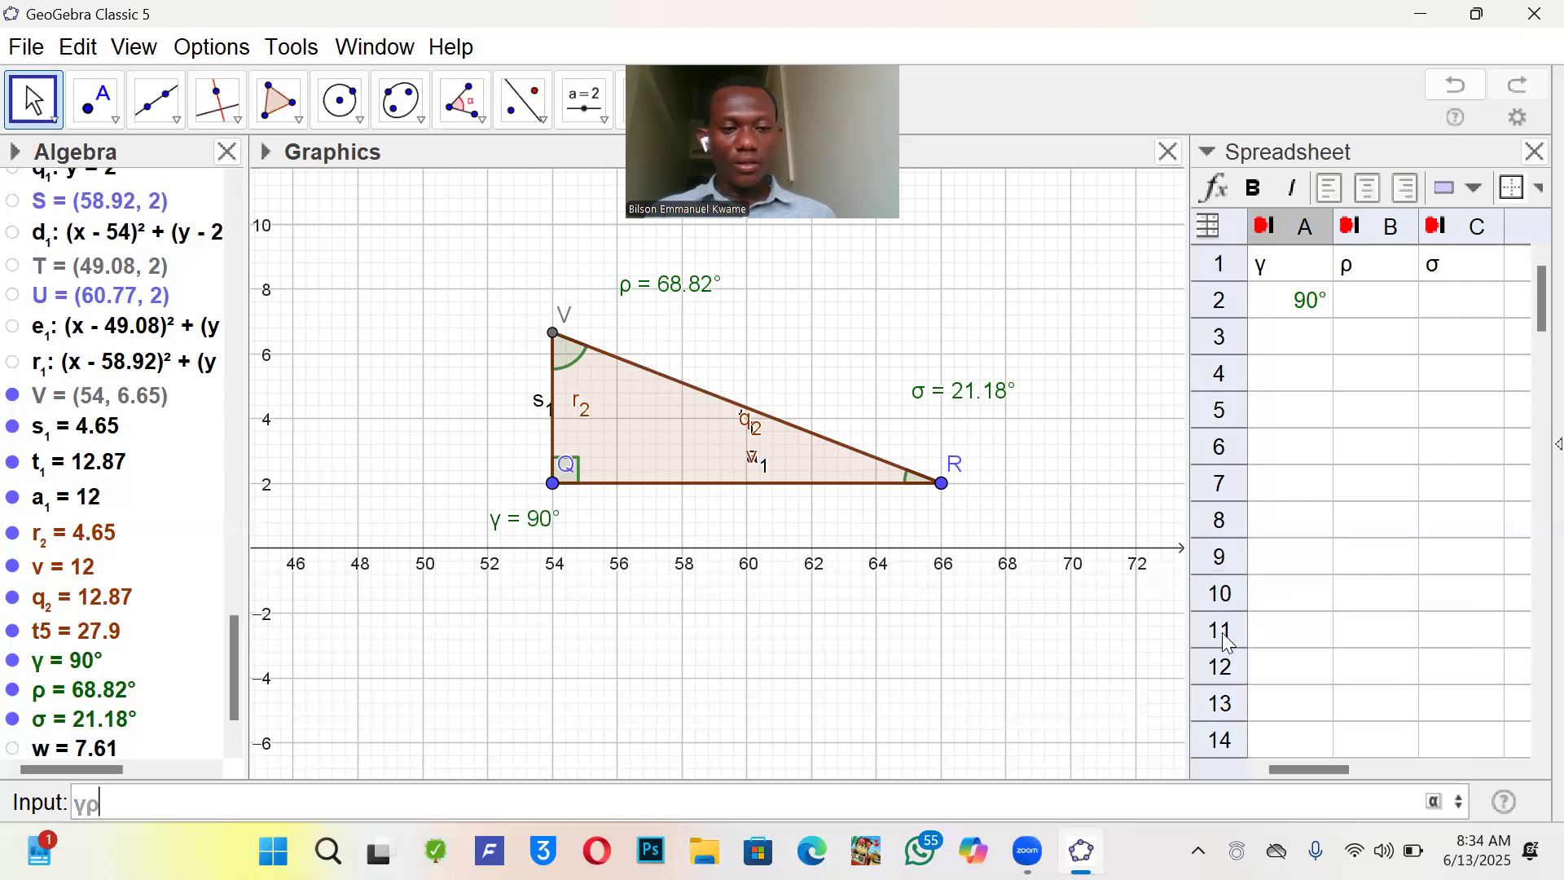
click(1436, 804)
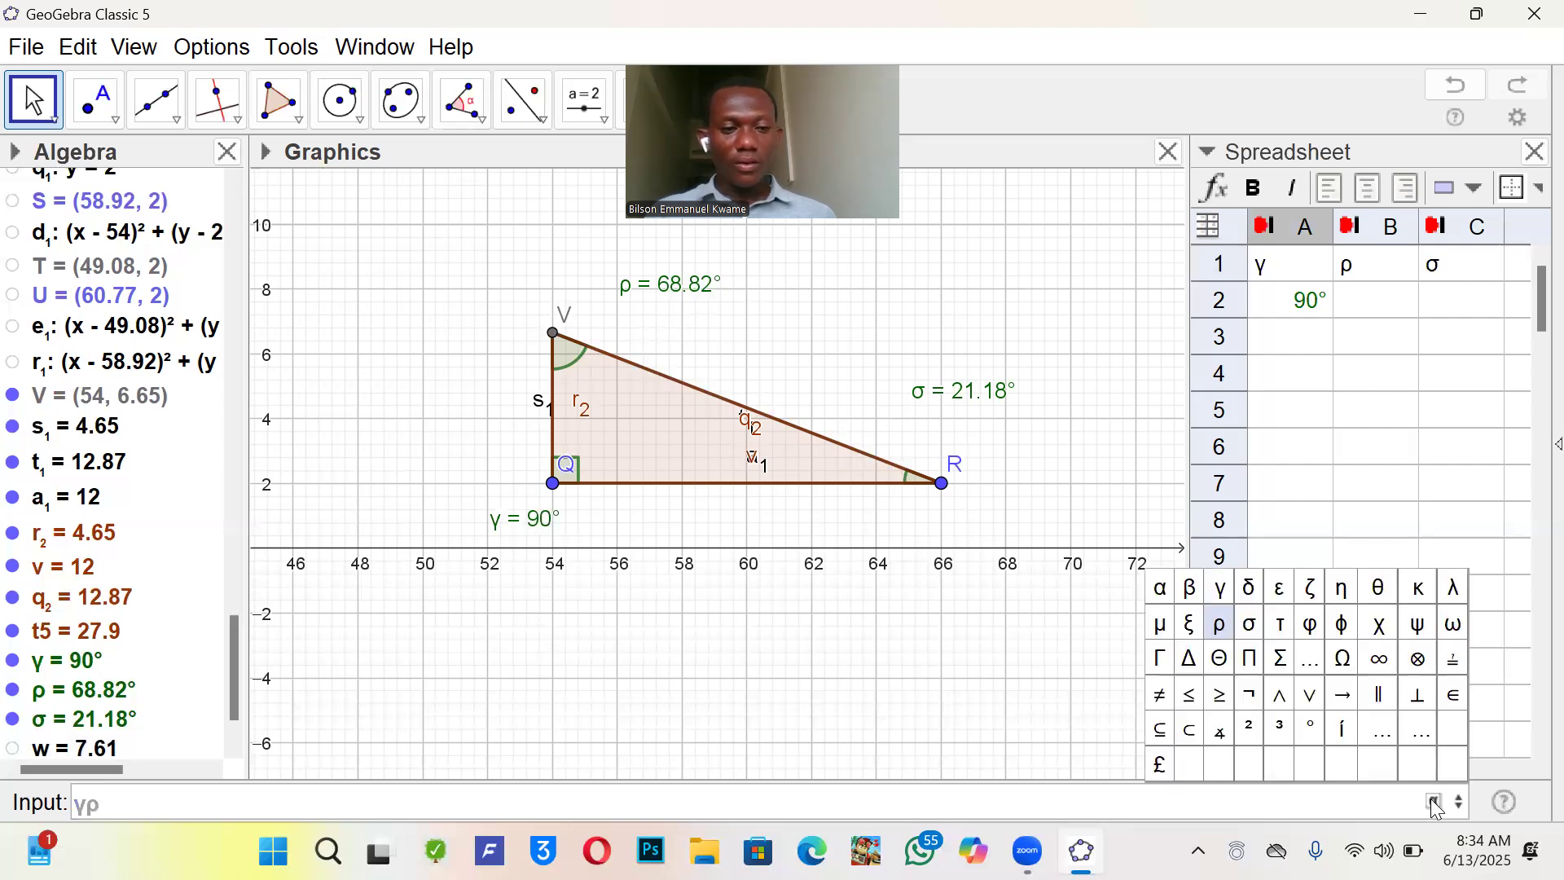
click(1251, 625)
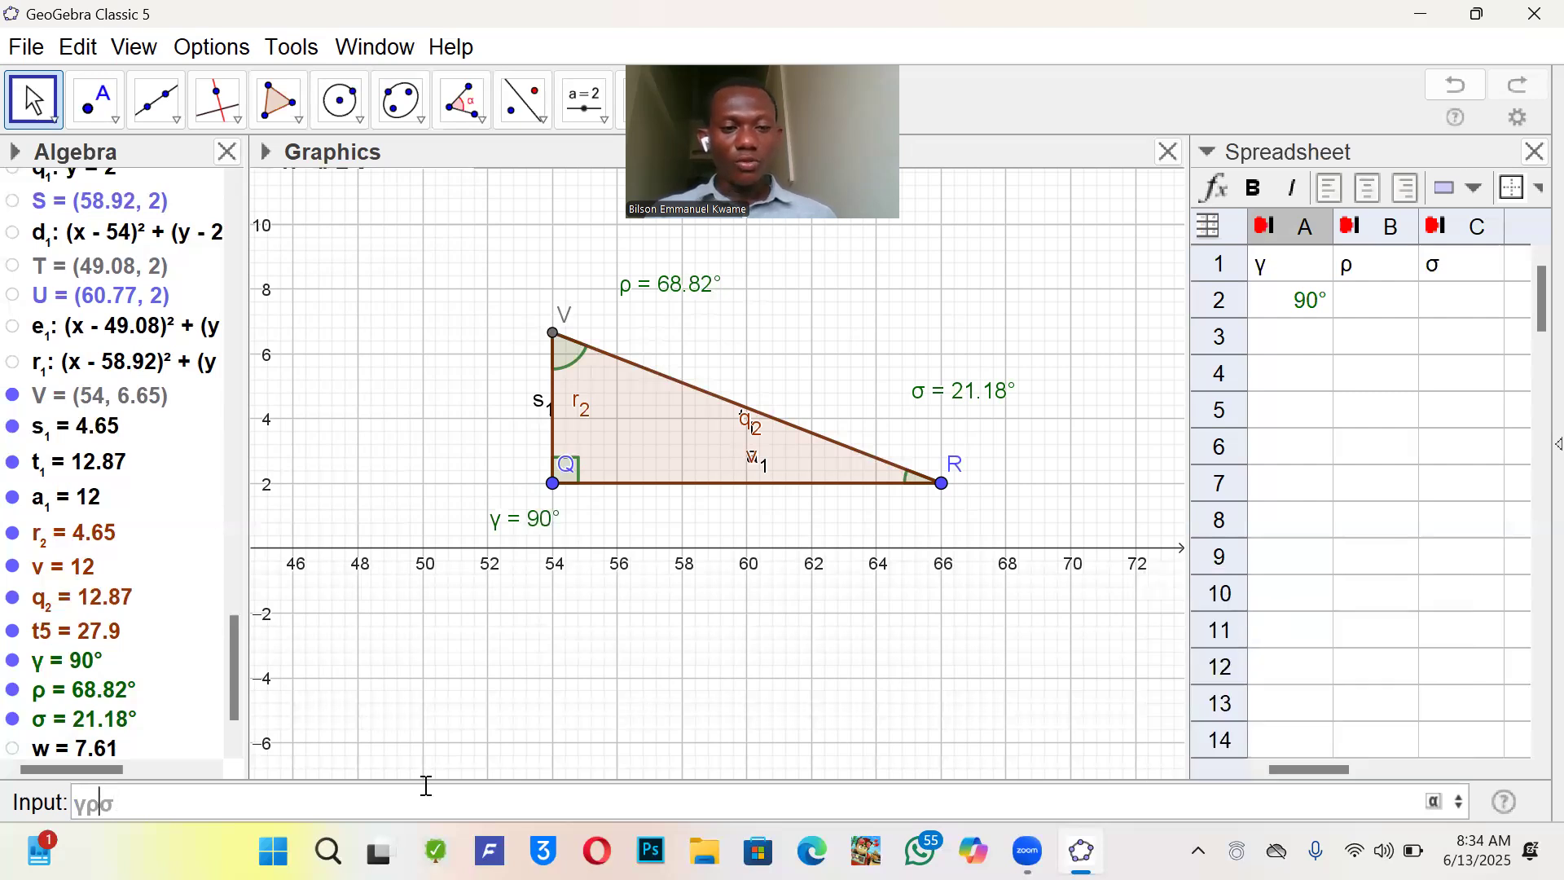
text(+ρ)
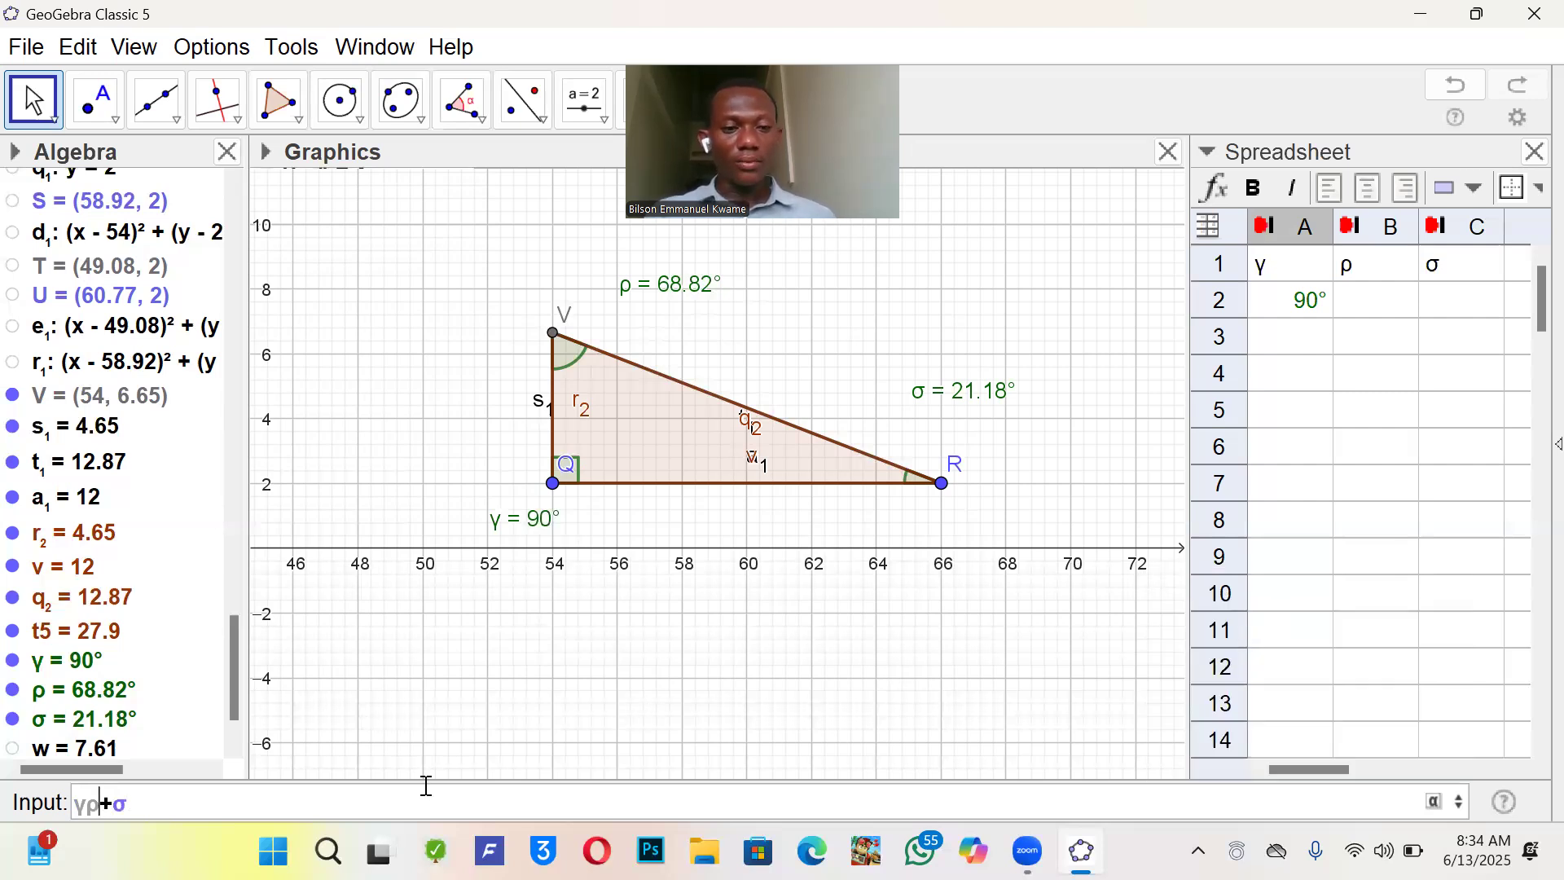
text(+)
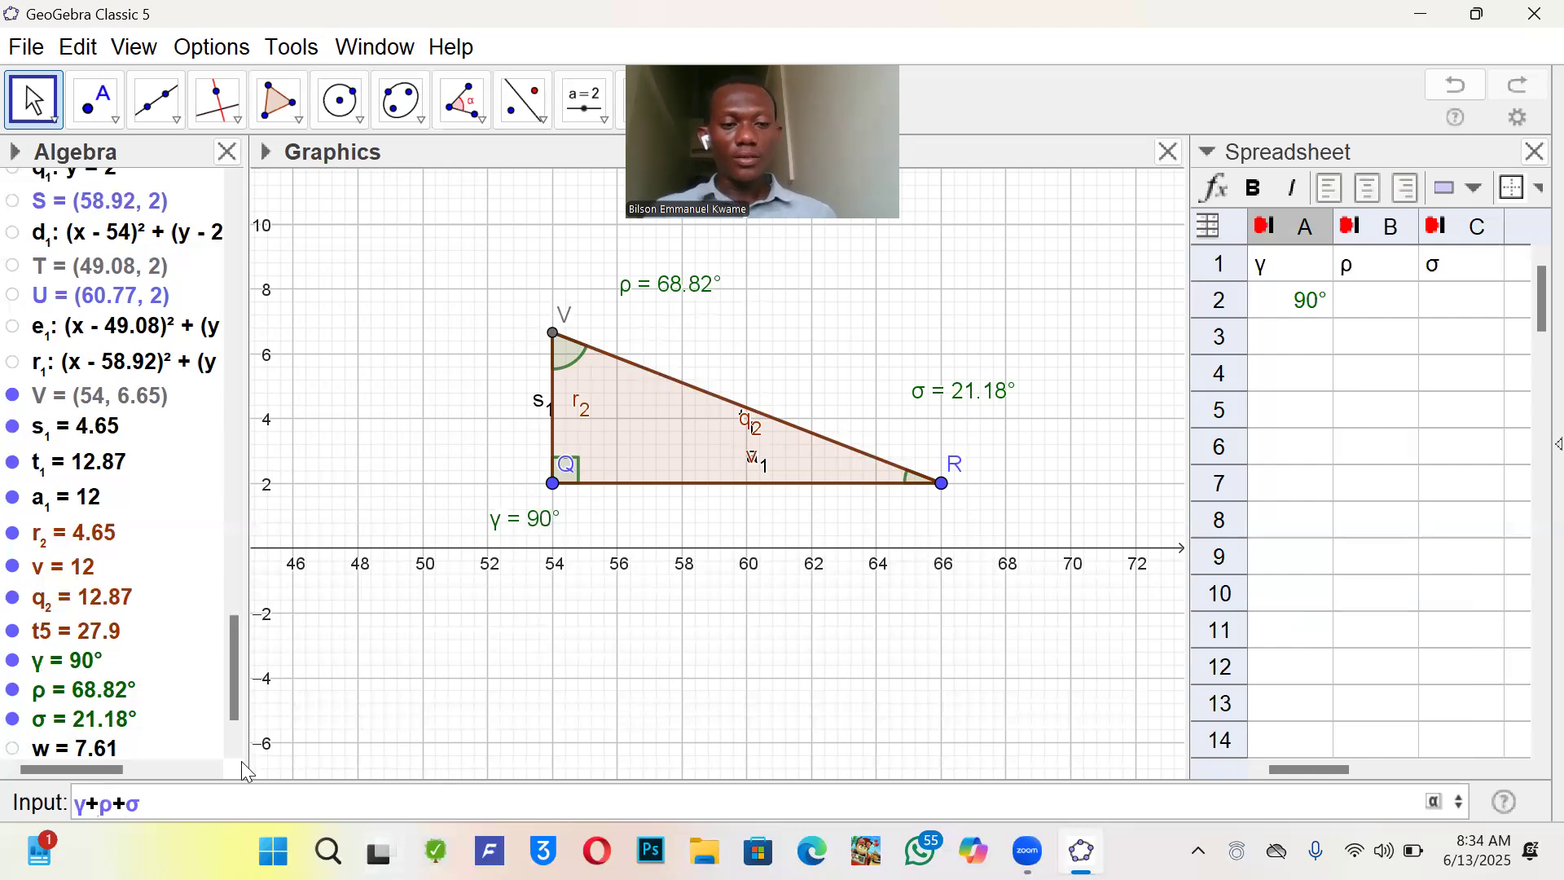
key(Return)
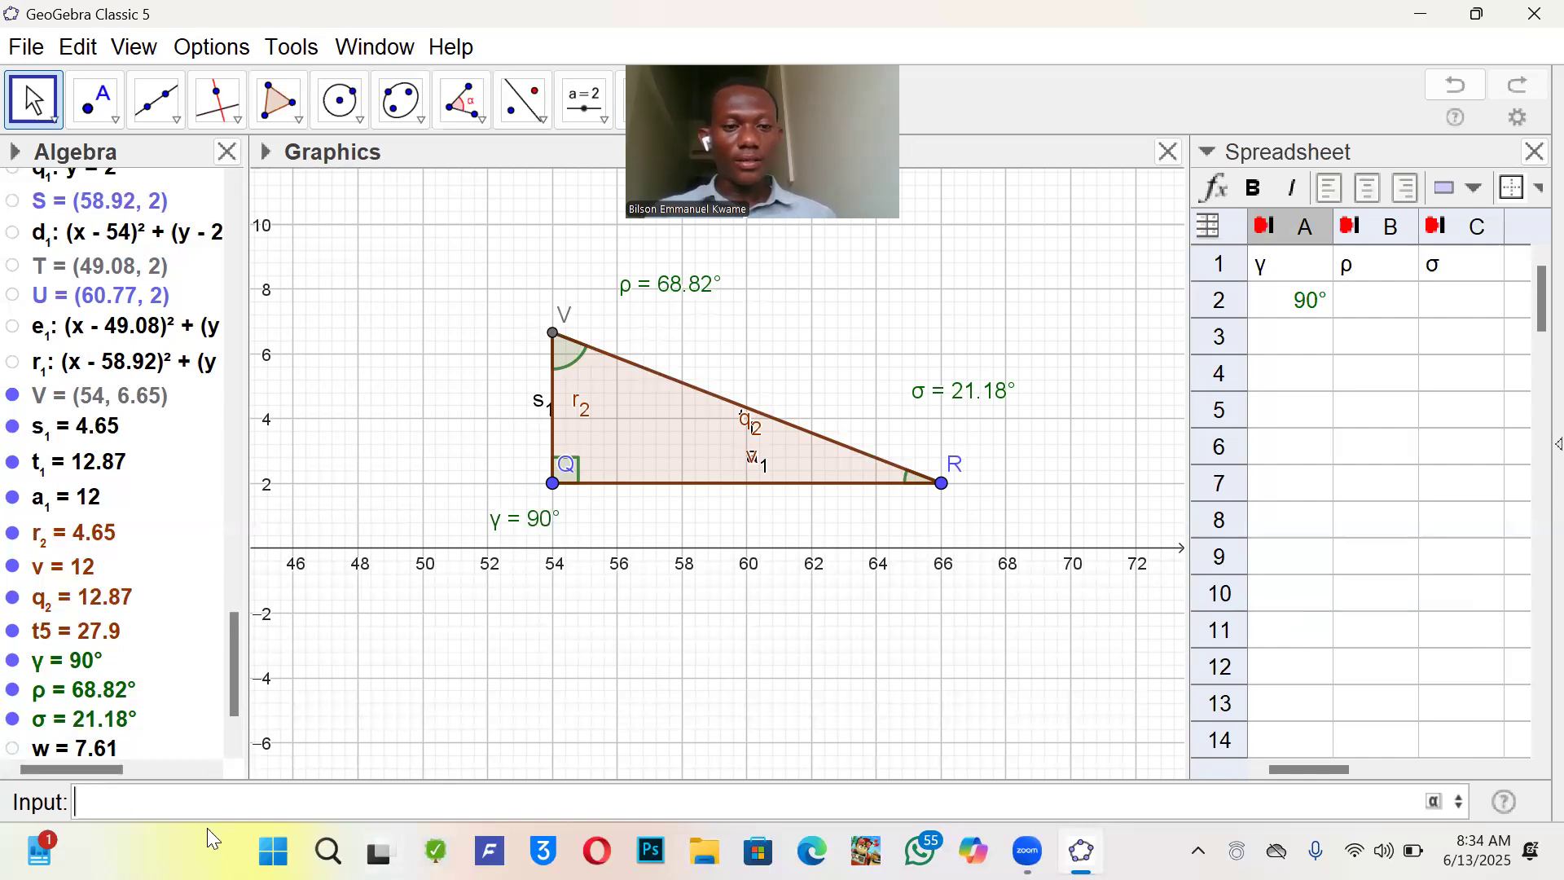
- Delete the unneeded number w from the object list
scroll(85, 590, down, 3)
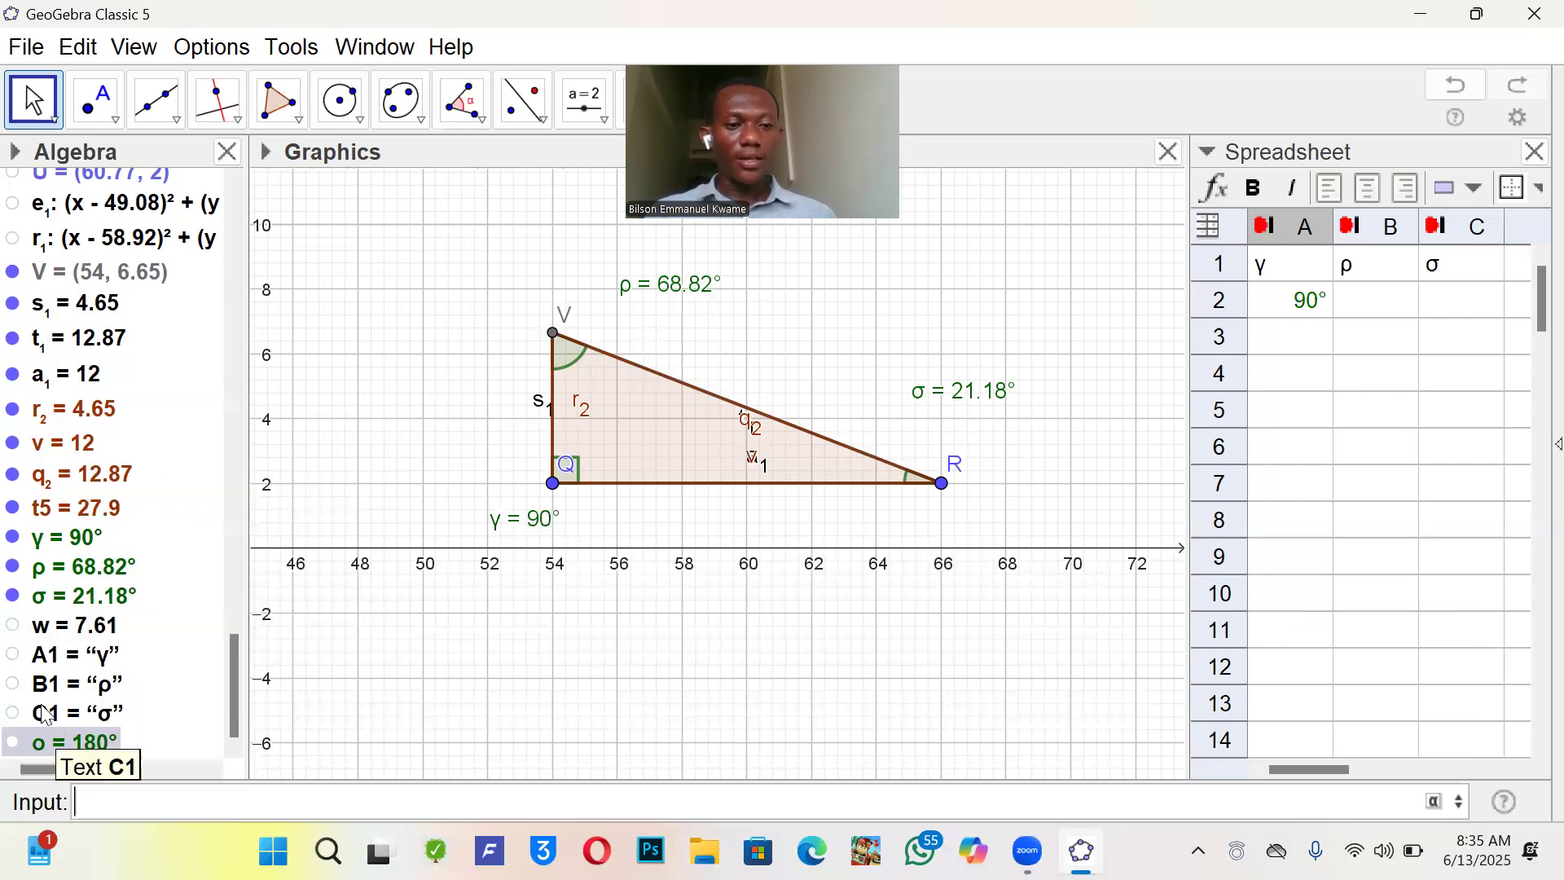
click(69, 638)
key(Delete)
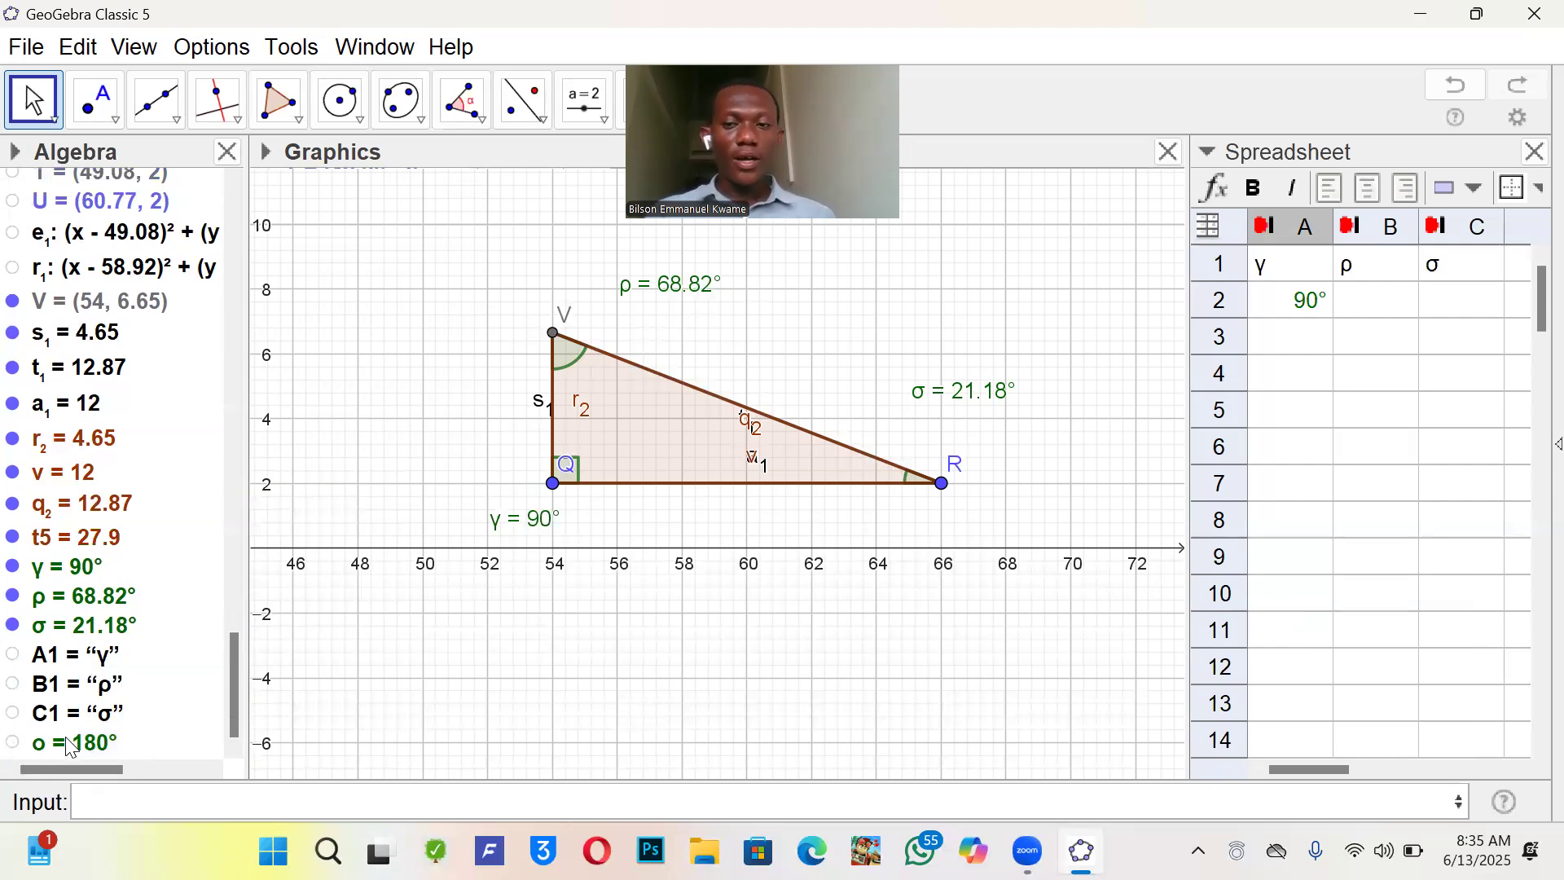
- Record the value of angle sum o to the spreadsheet from row 1, with its label shown
right_click(79, 610)
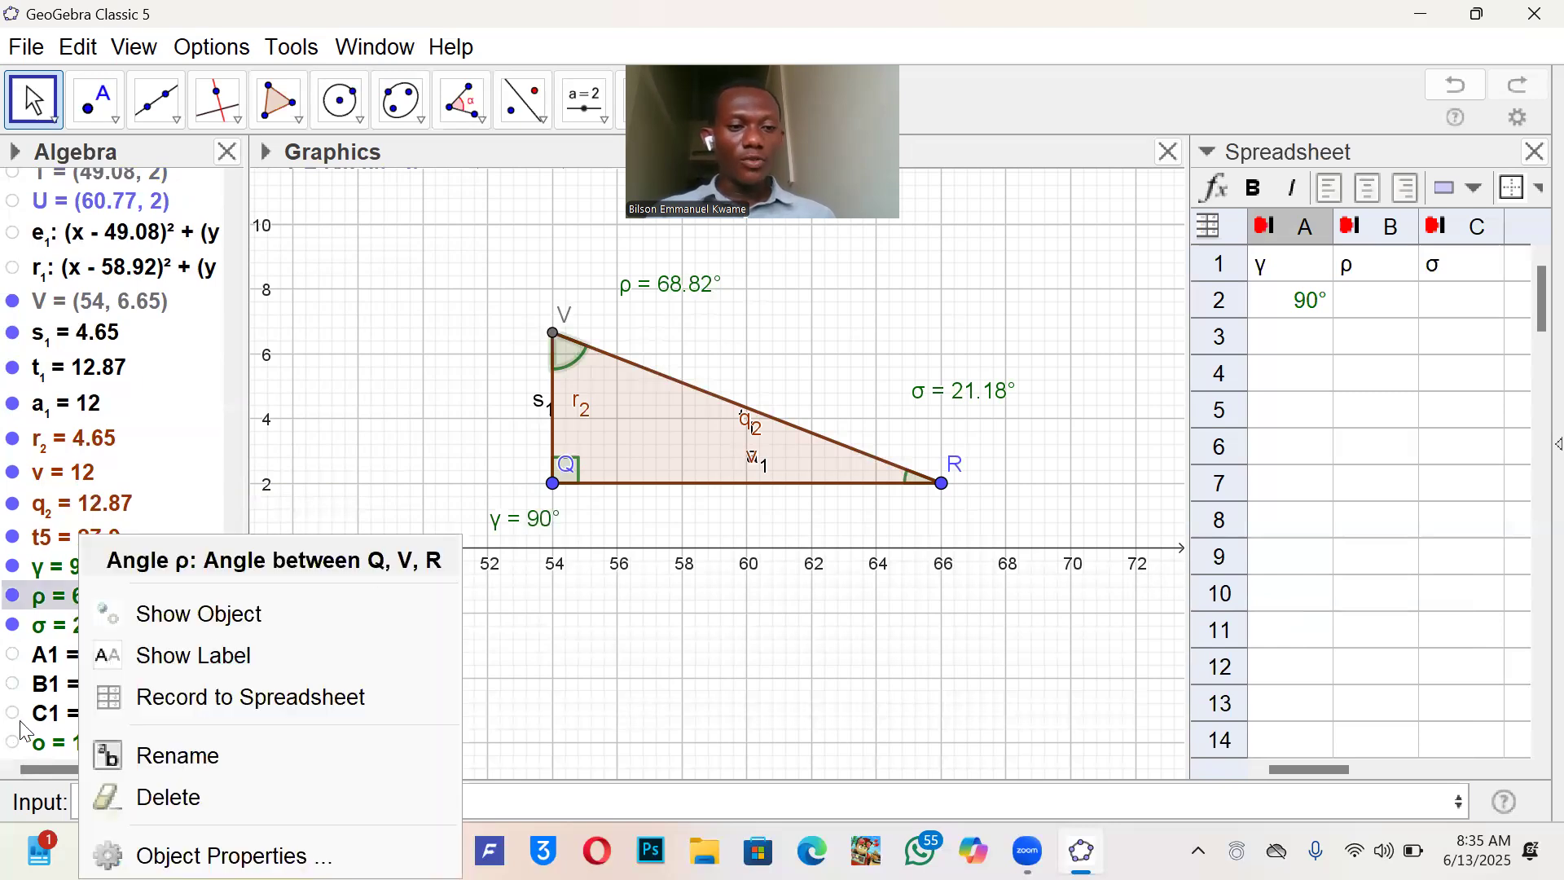
click(56, 748)
right_click(55, 746)
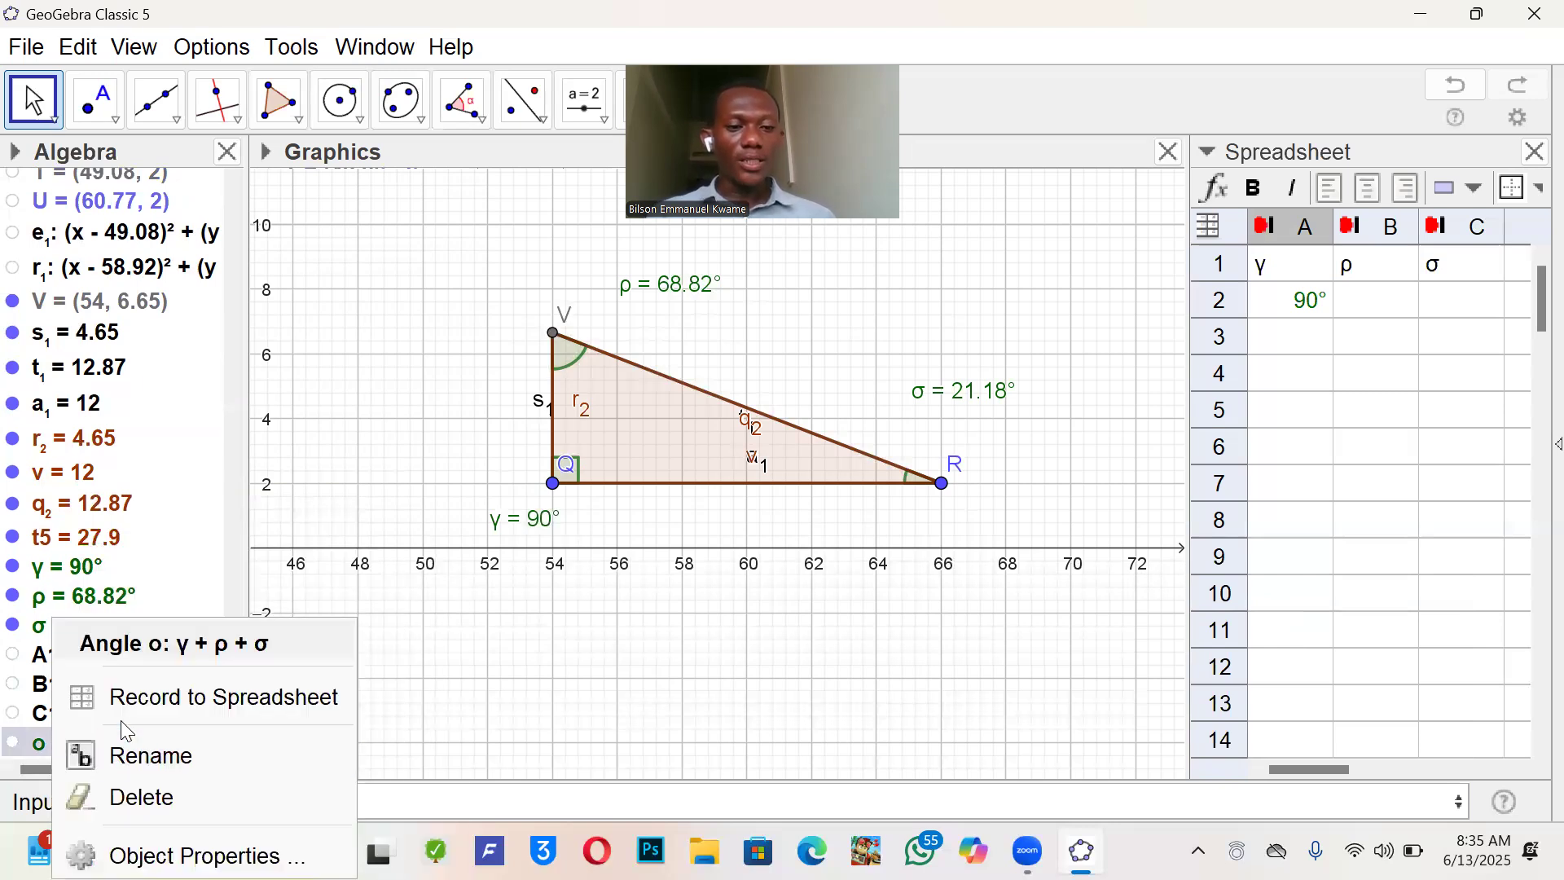
click(147, 703)
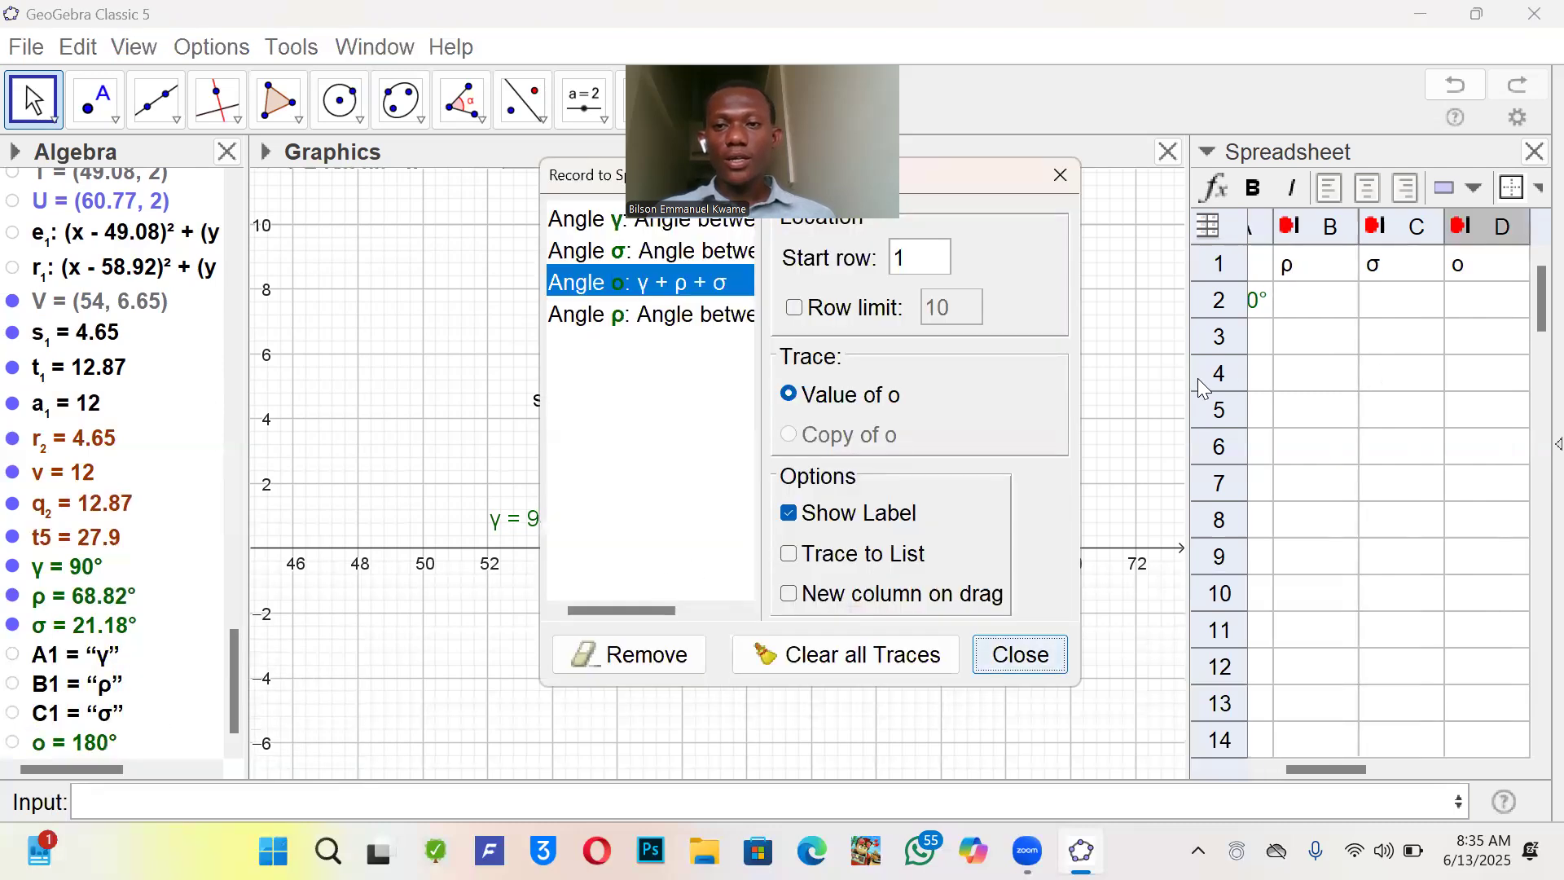
click(1048, 660)
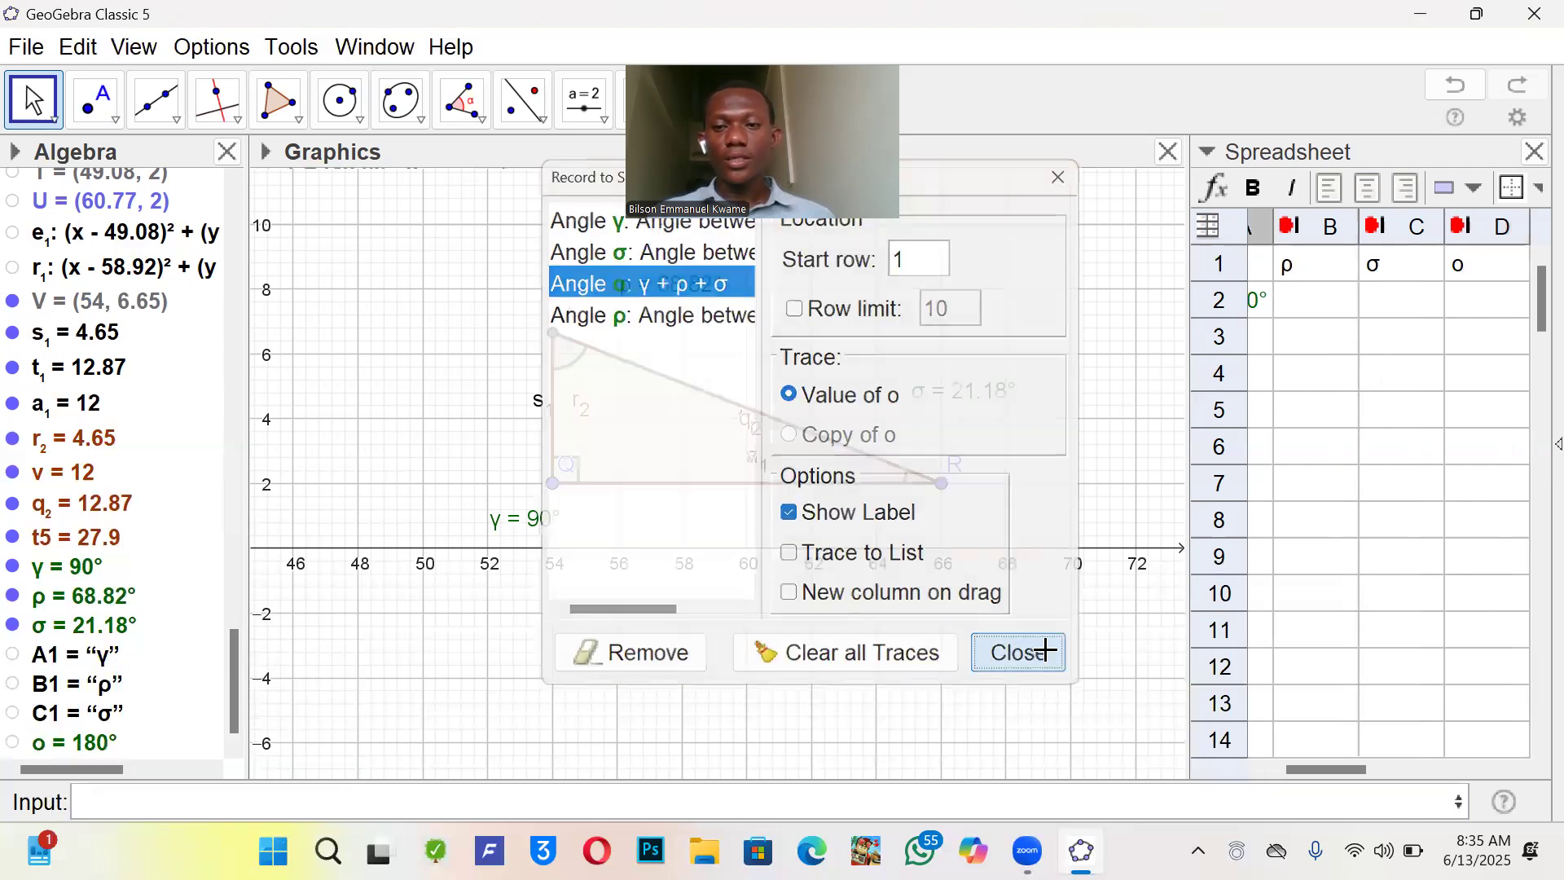
- Enlarge the spreadsheet view and widen column A so all four recorded columns fit
drag(1188, 444, 1007, 475)
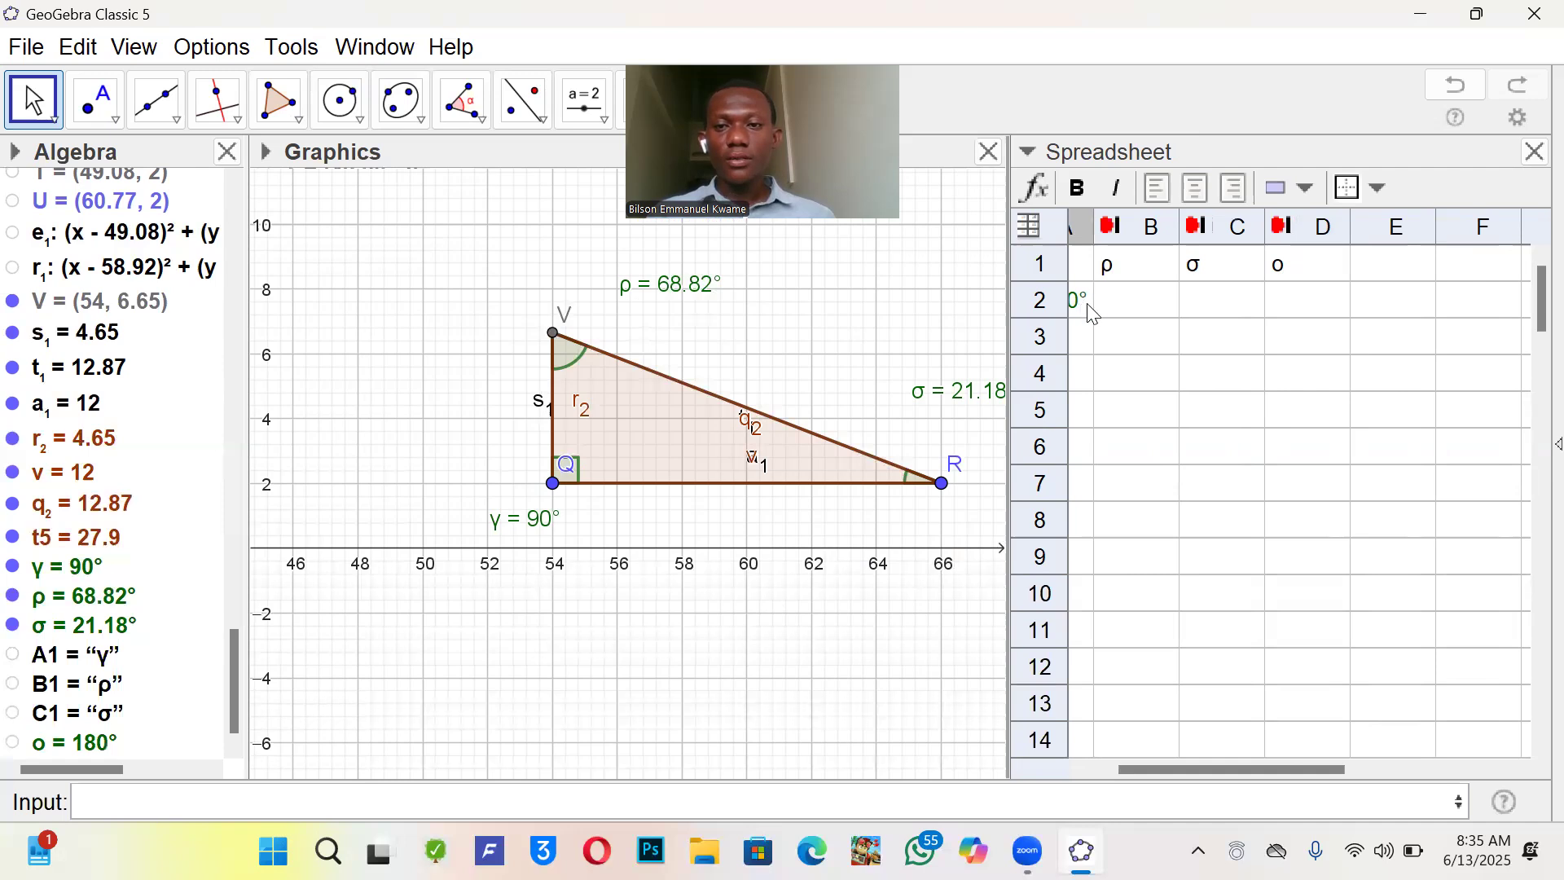
click(1083, 262)
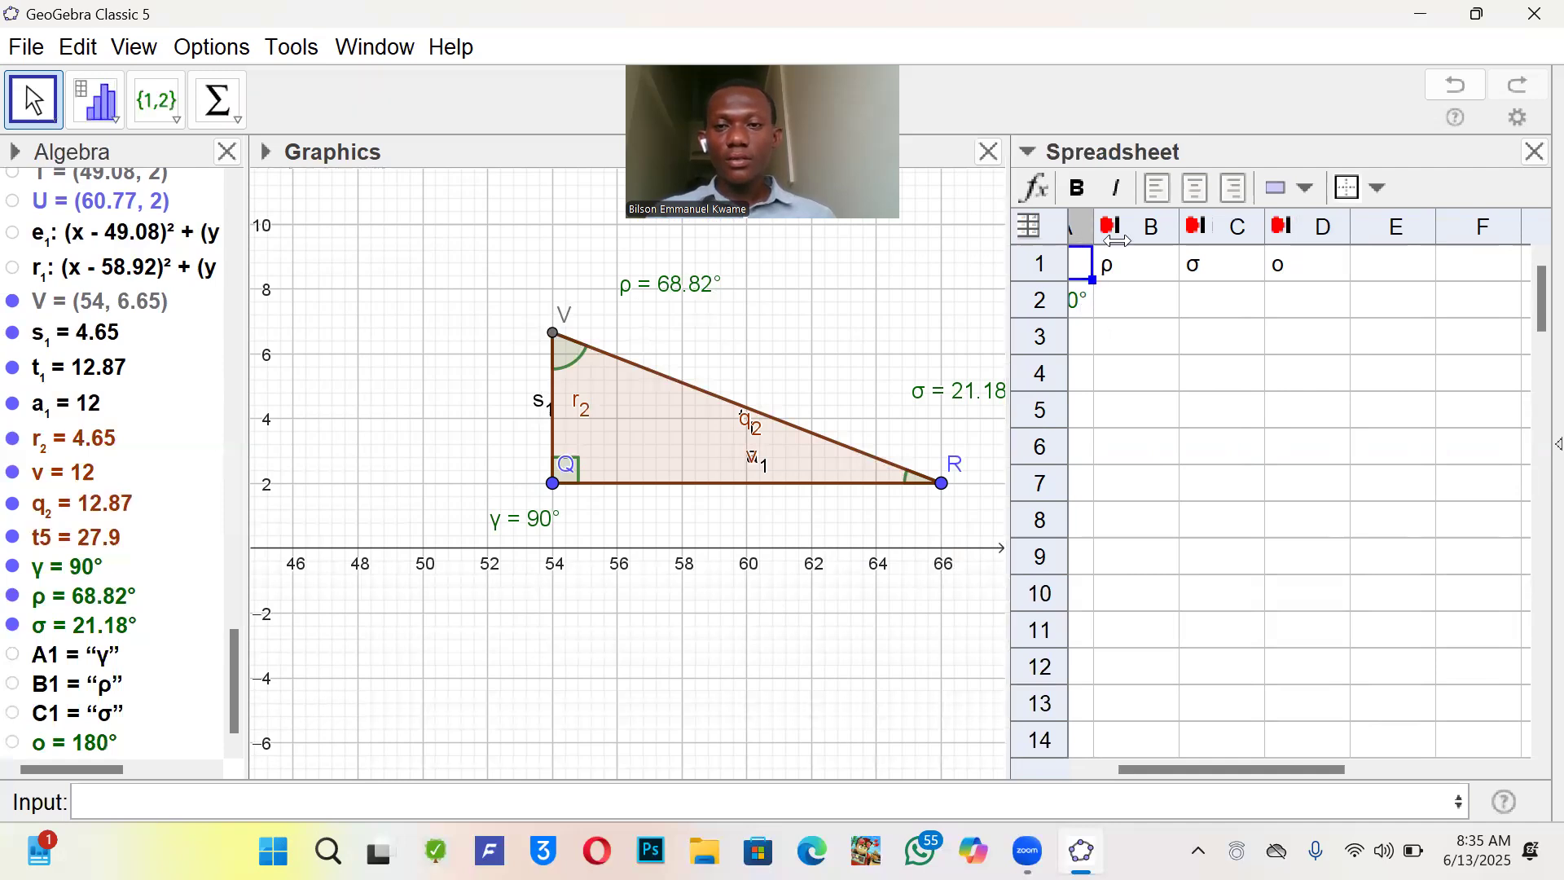
drag(1154, 241, 1155, 241)
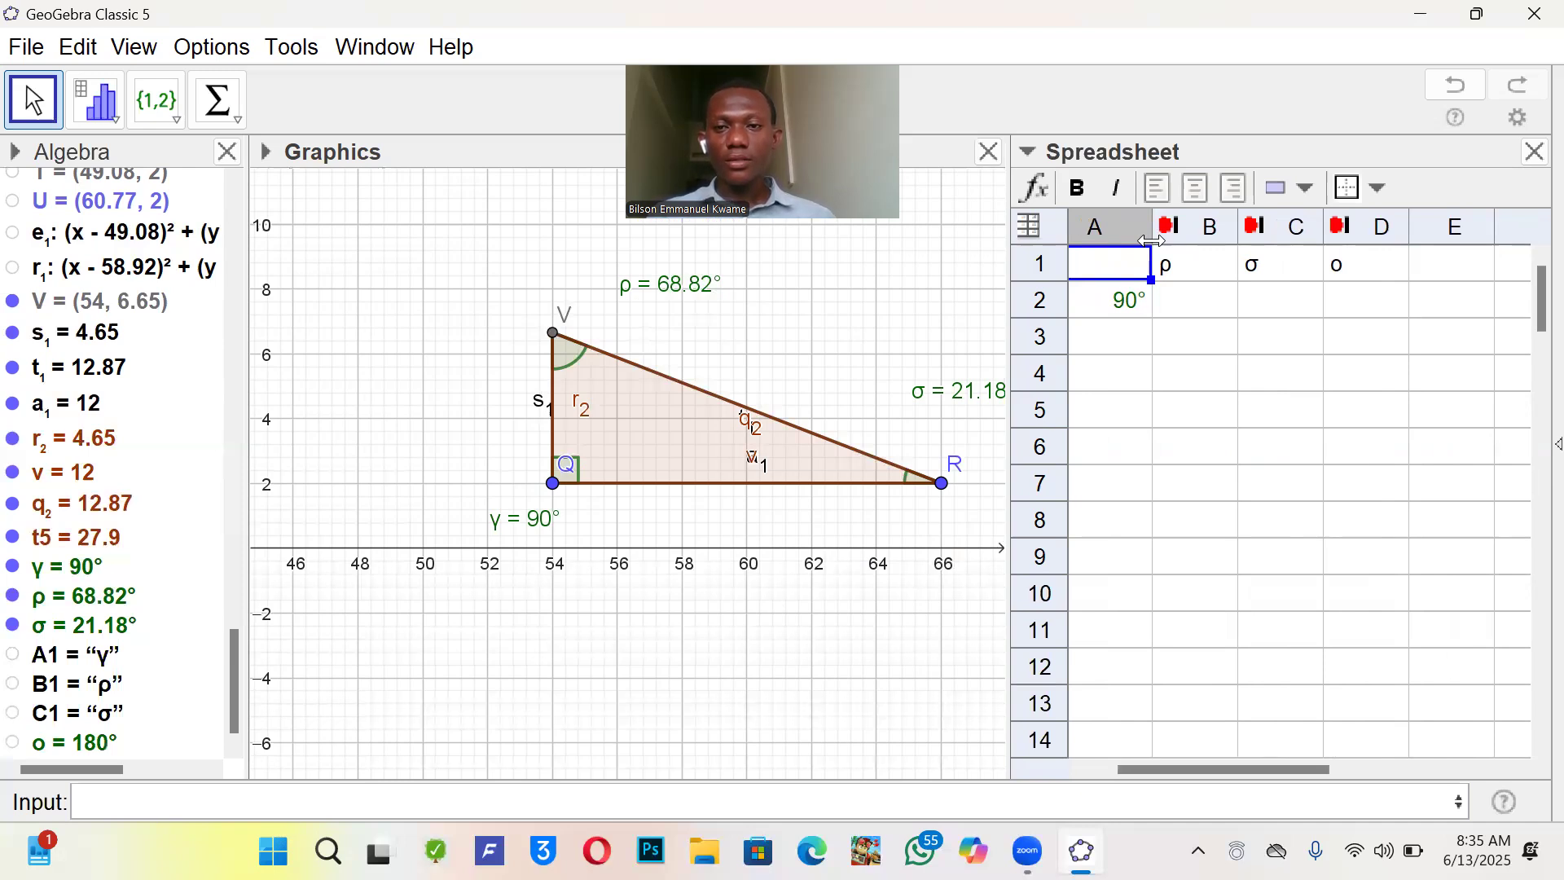
click(1115, 271)
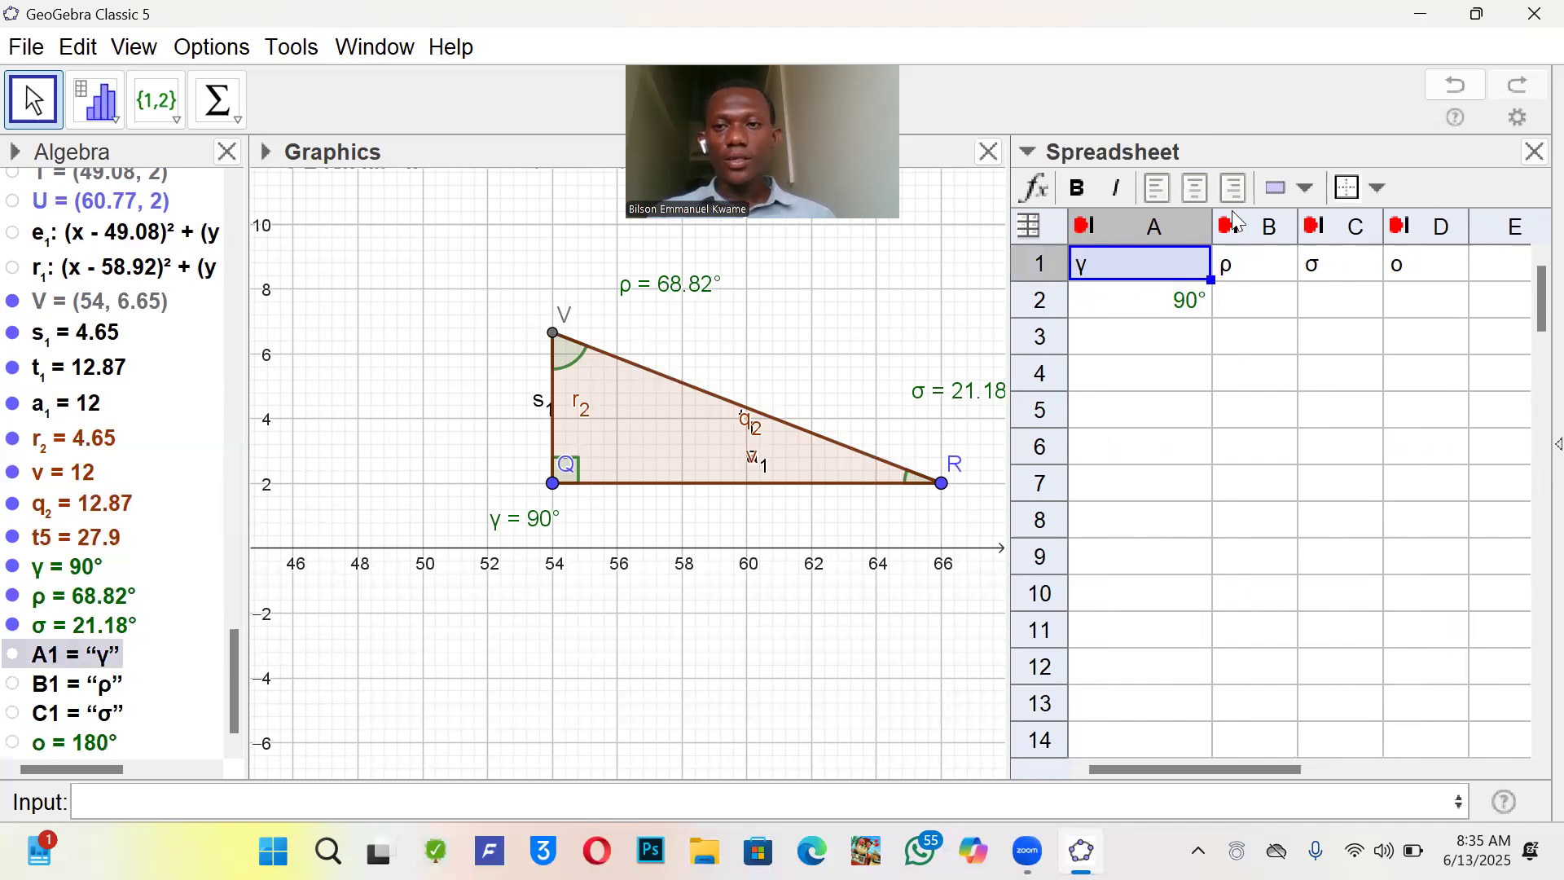
- Try to fill row 2 of the ρ and σ columns with their recorded angle values
click(1227, 231)
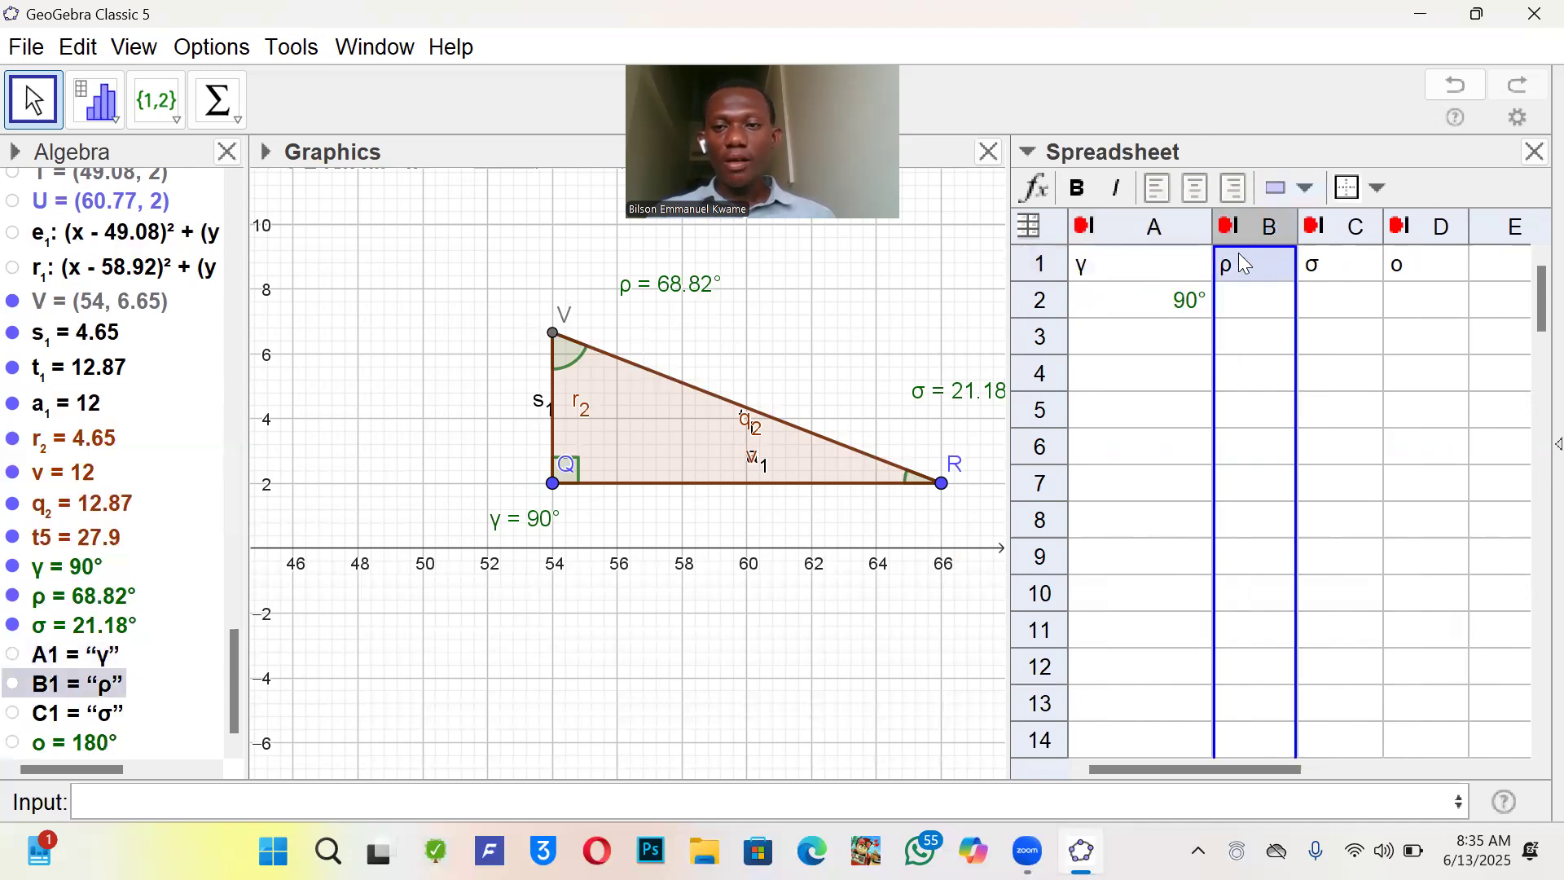
click(1253, 300)
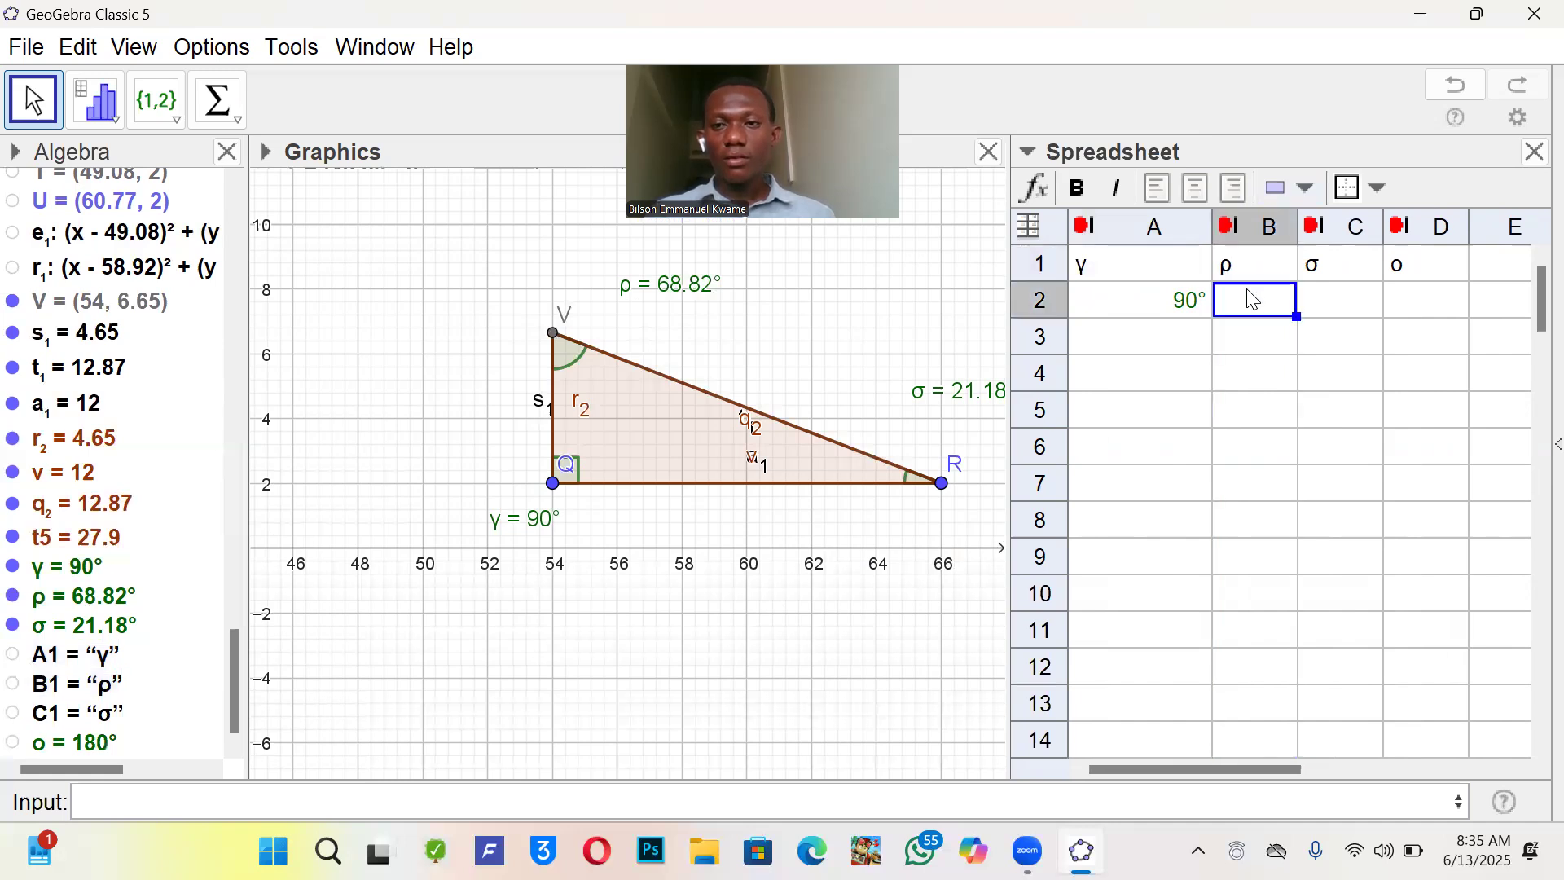
key(Down)
click(1248, 261)
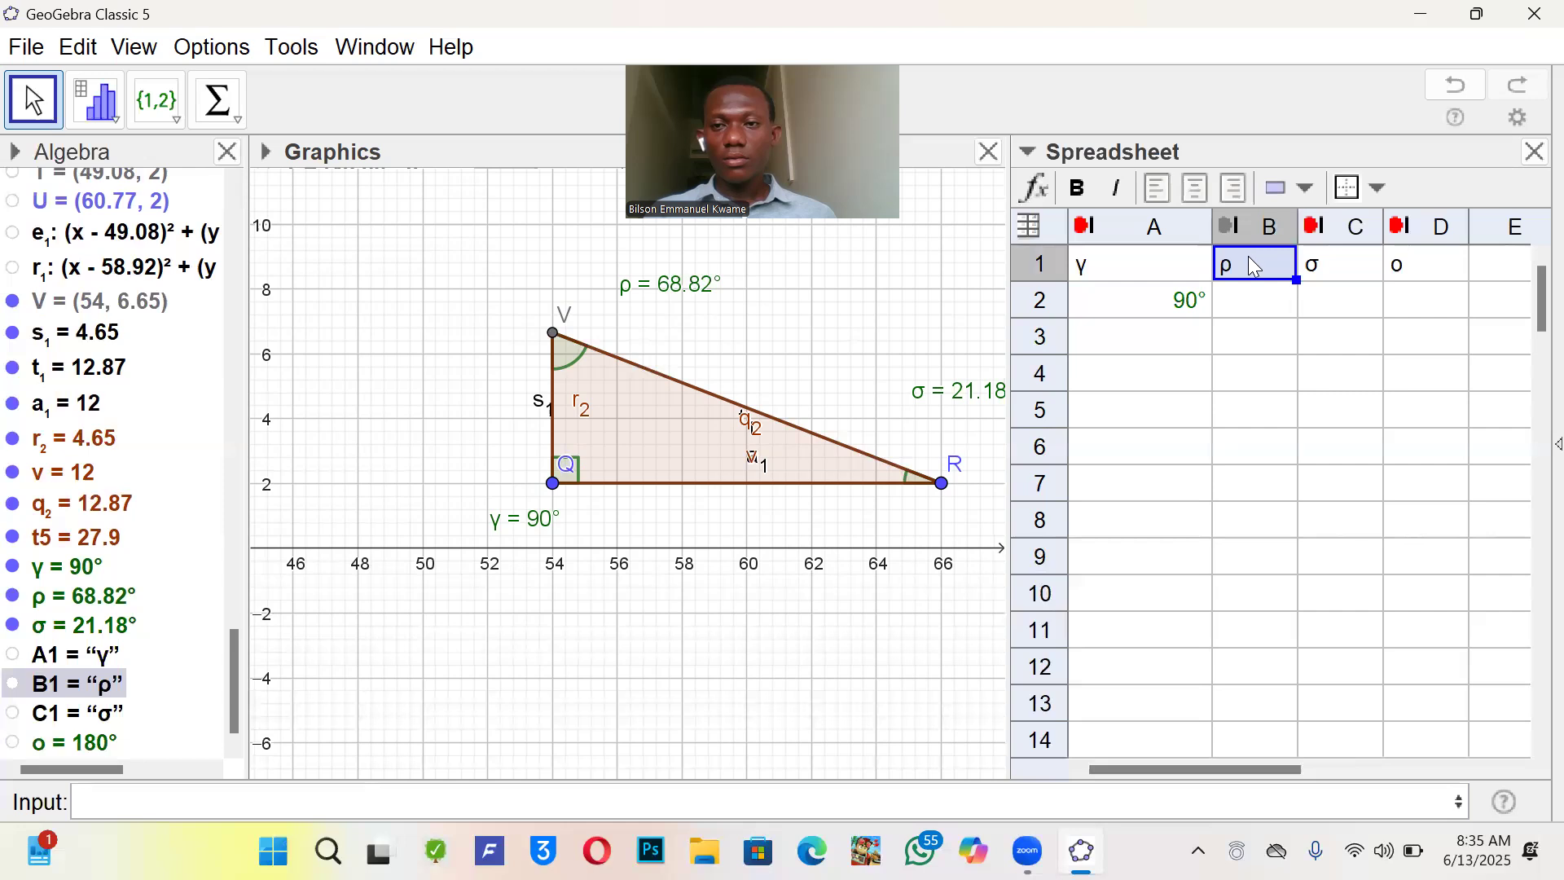
click(1255, 295)
key(Down)
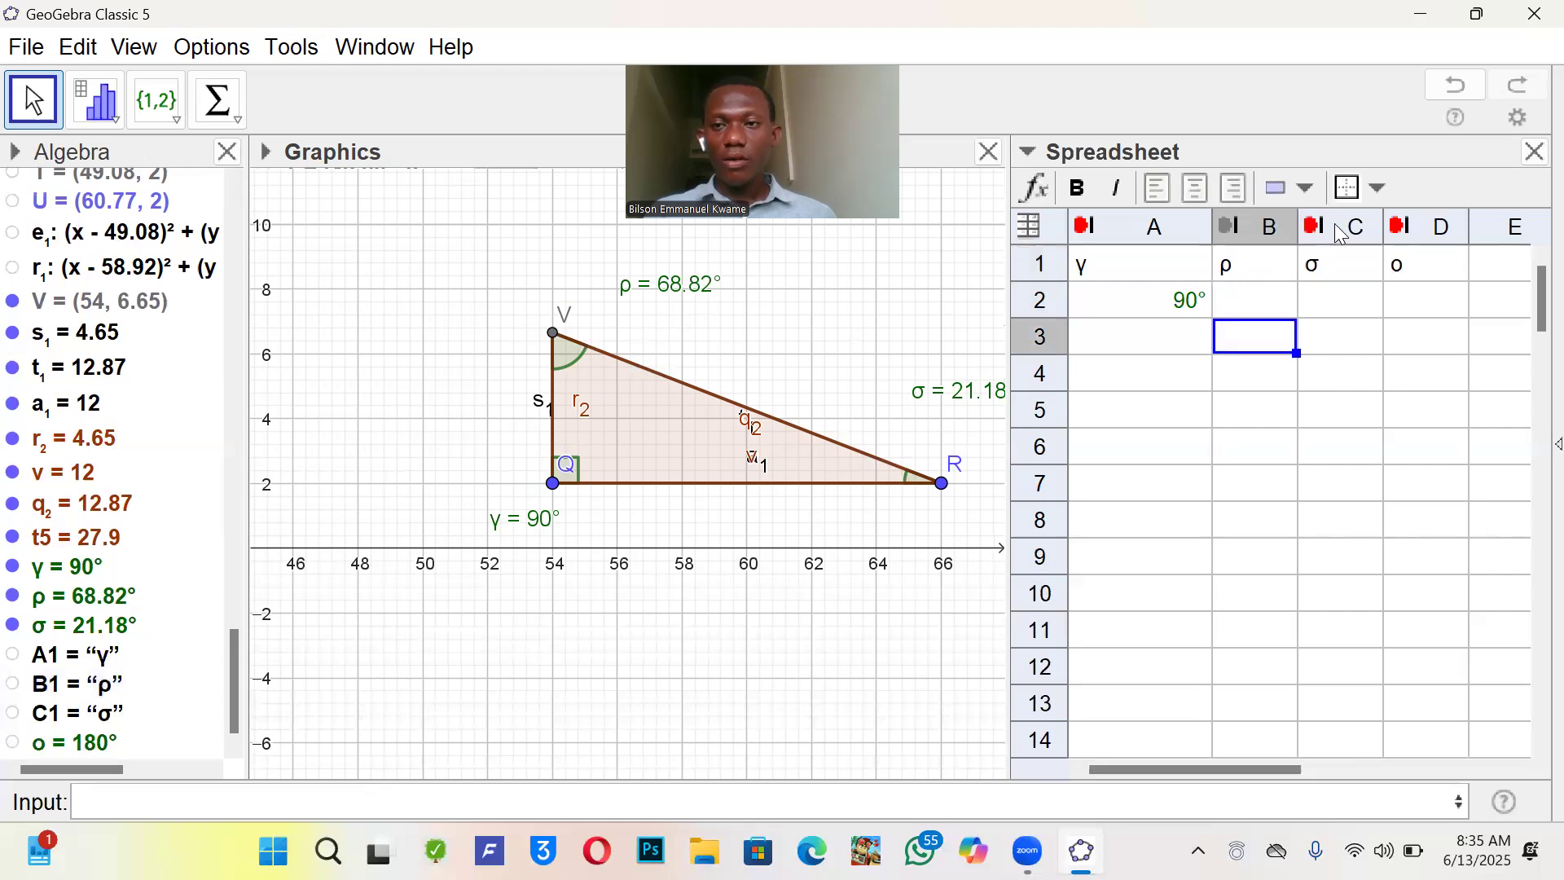
click(1343, 231)
click(1335, 259)
click(1345, 297)
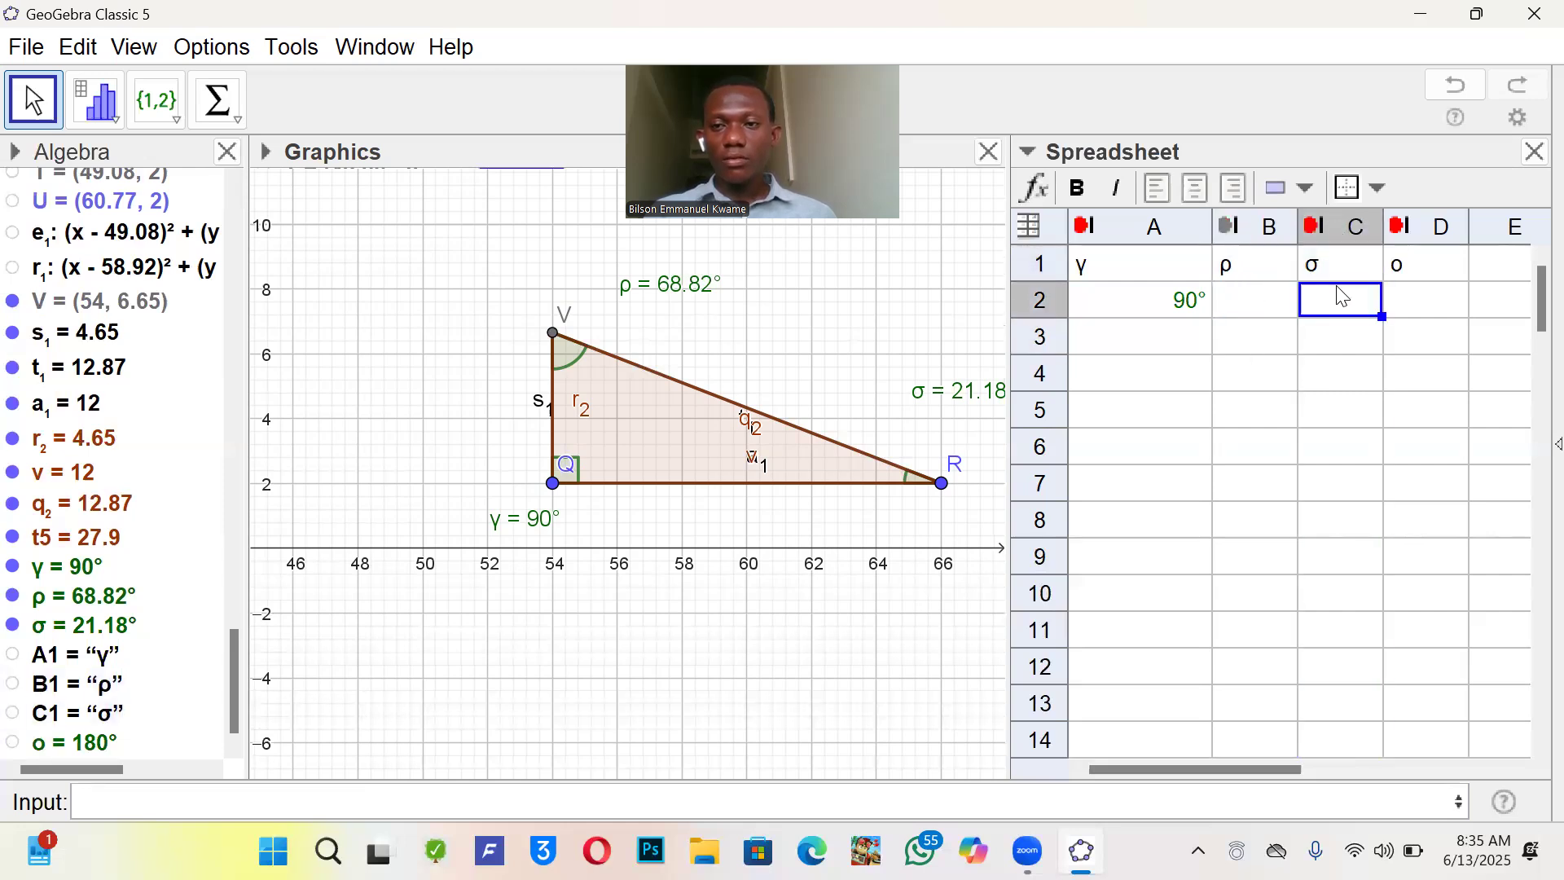
click(1257, 303)
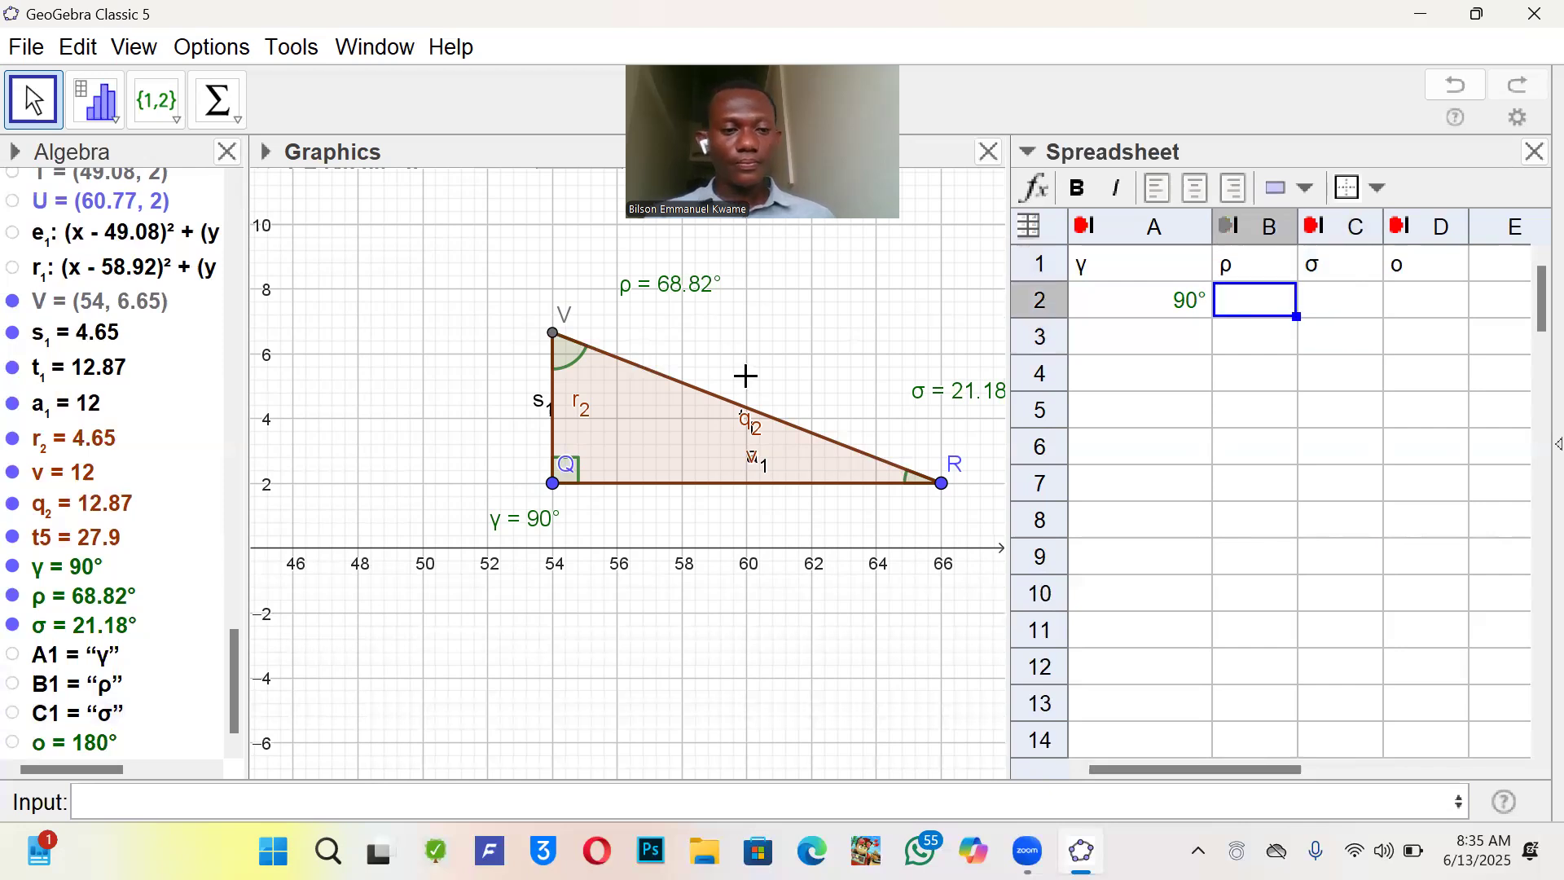
- Record the current values of ρ, σ and the angle sum o in row 2 by toggling tracing for columns B, C and D
click(98, 628)
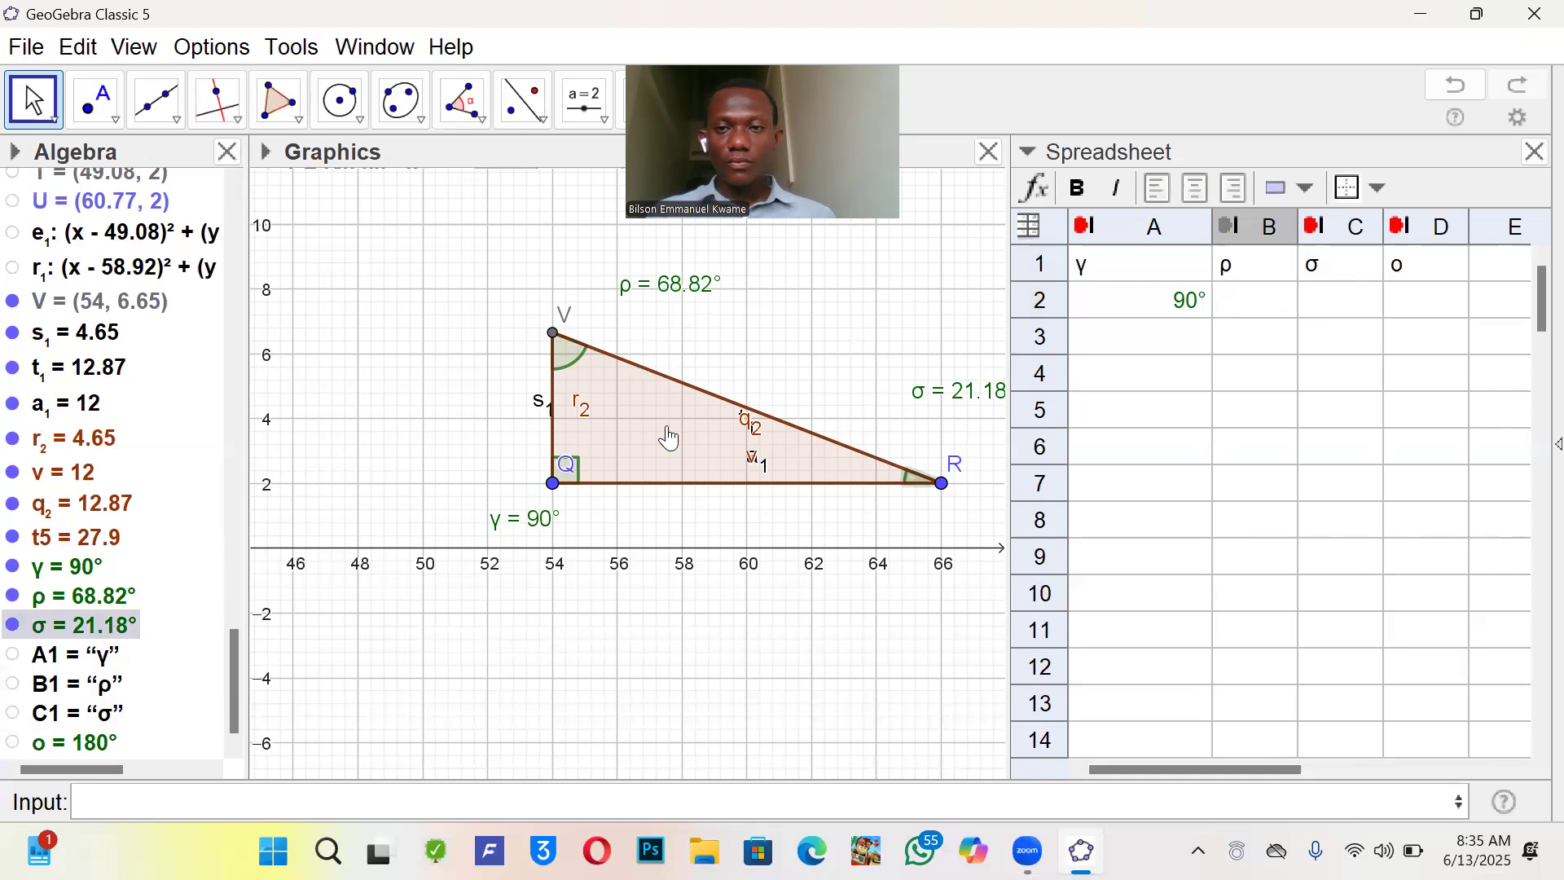
click(1230, 232)
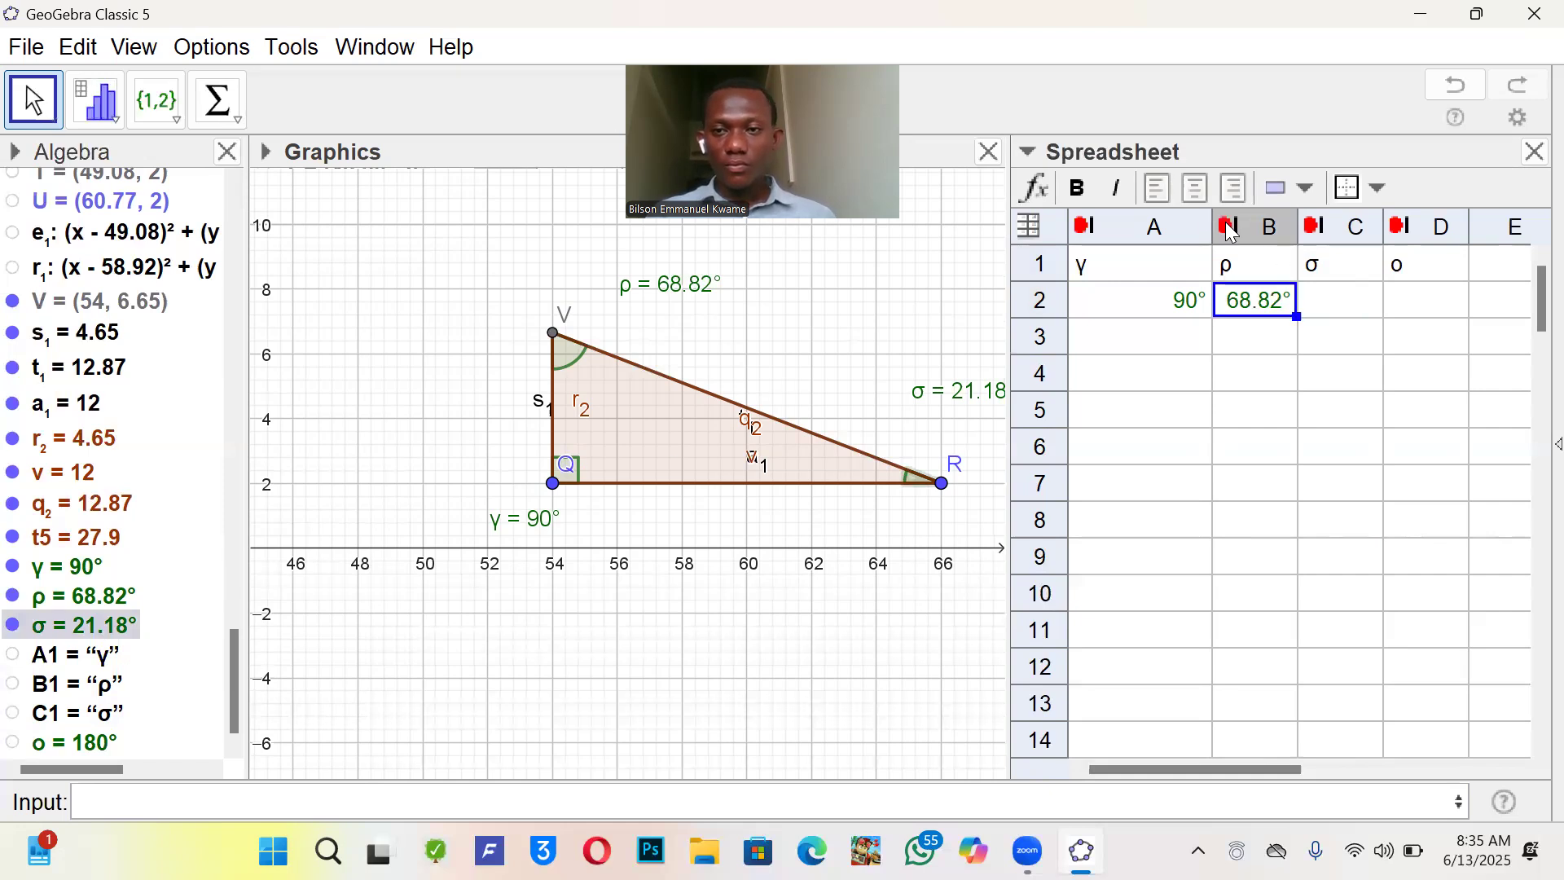
click(1315, 227)
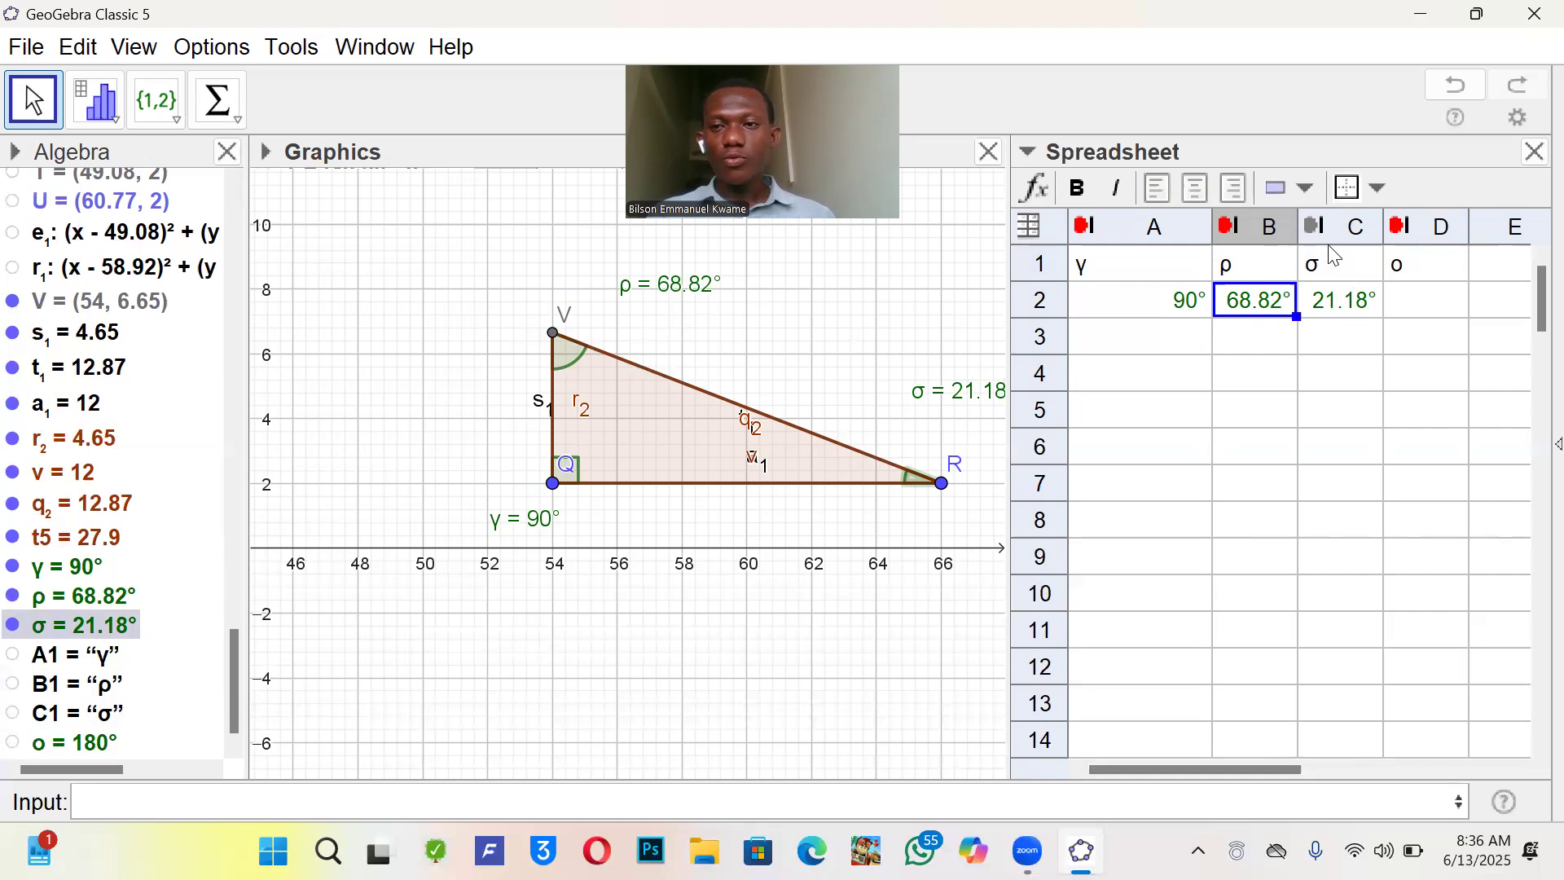
click(1400, 229)
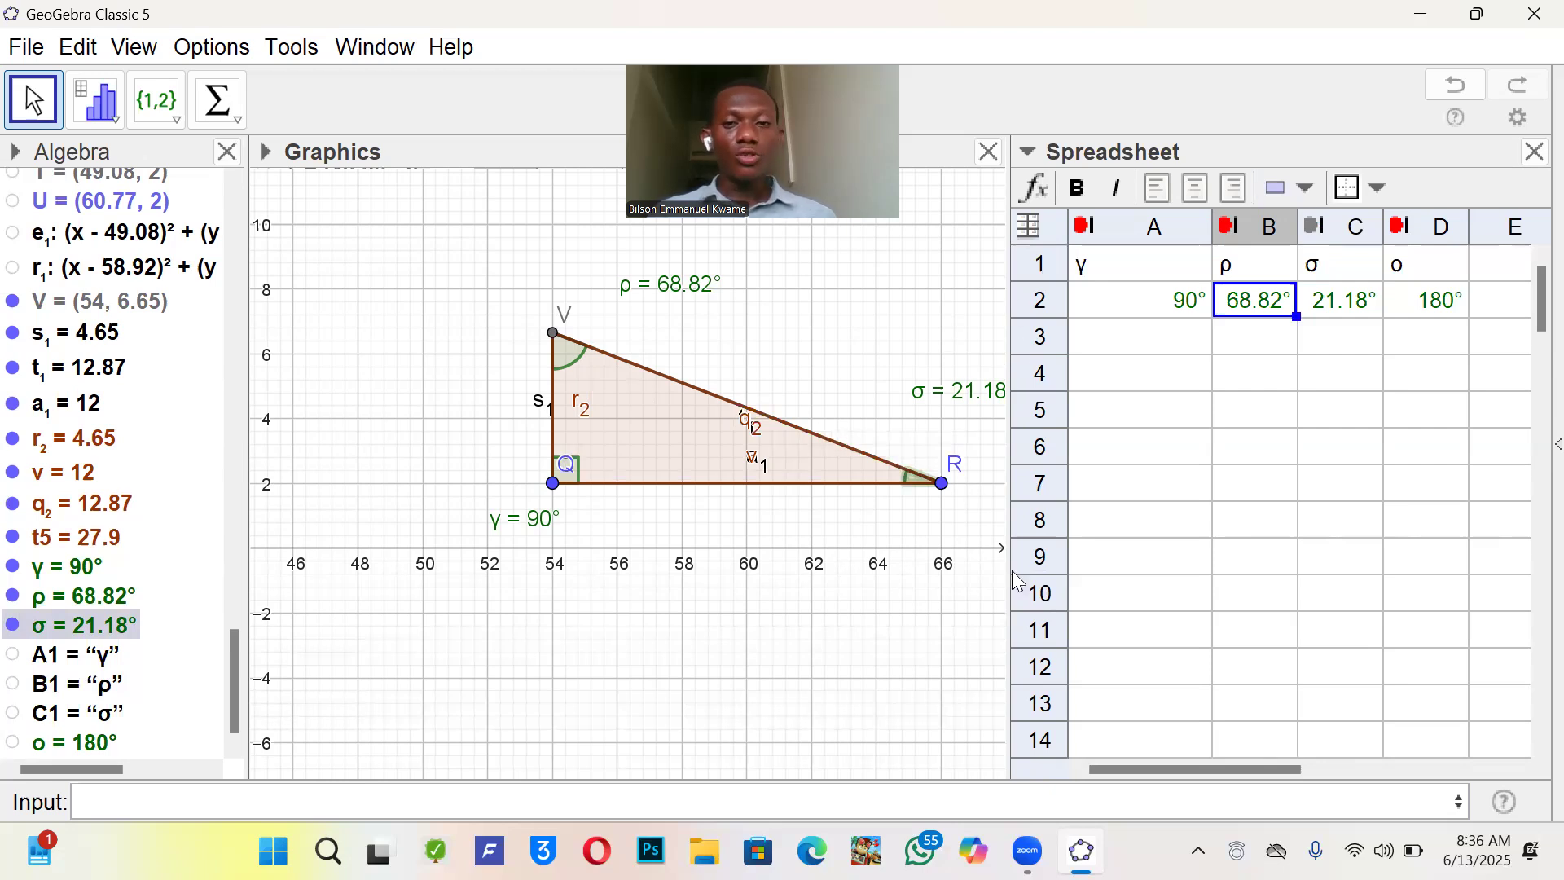
- Close the spreadsheet view and open a new, maximized GeoGebra window for a fresh construction
click(1533, 153)
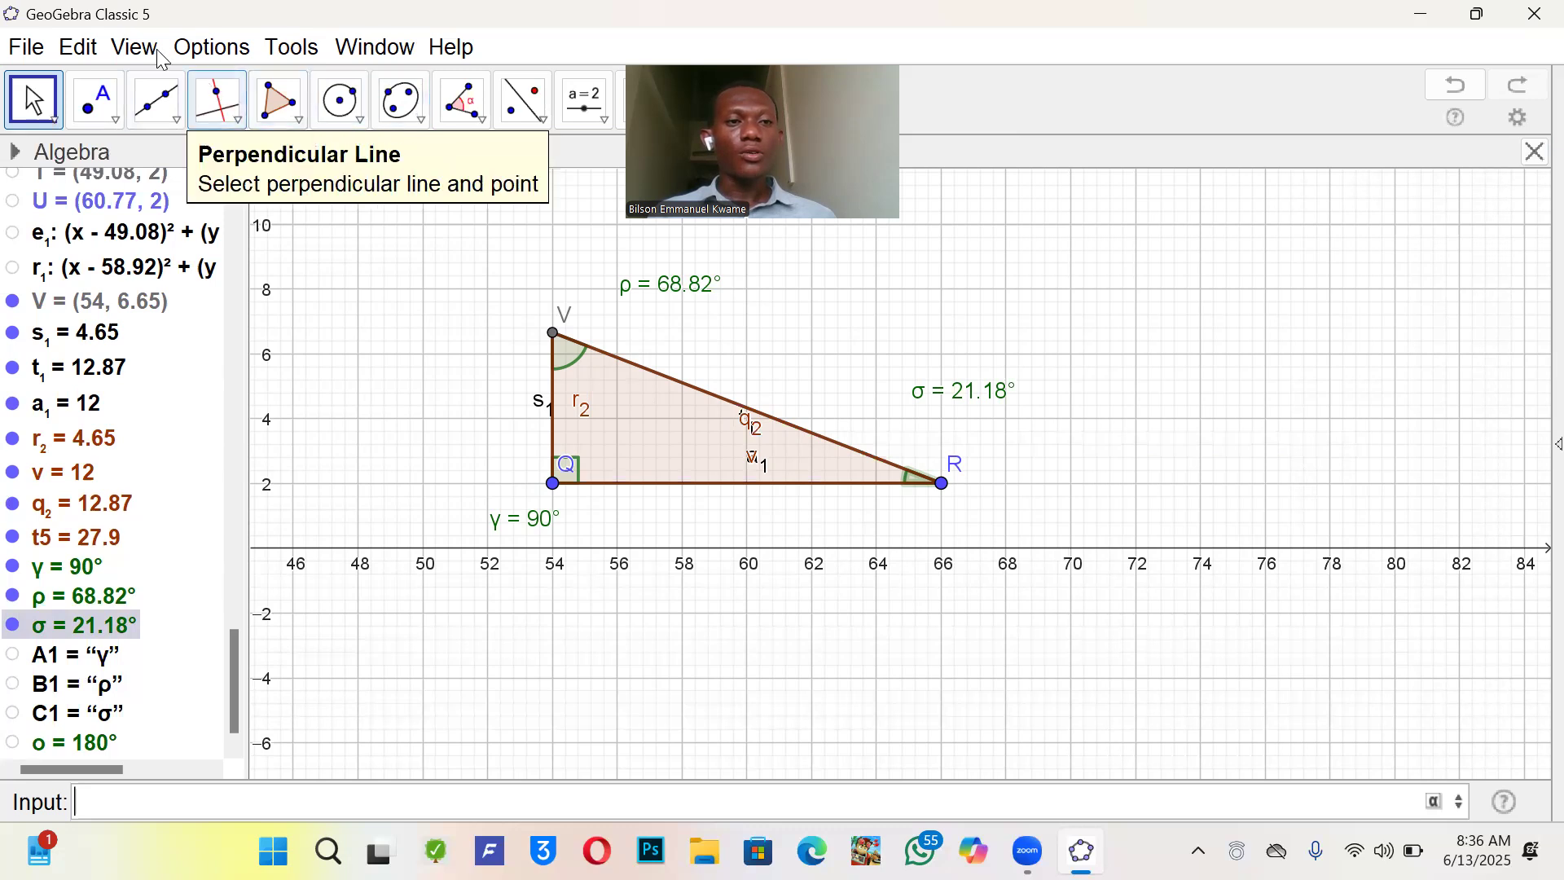
click(30, 48)
click(97, 82)
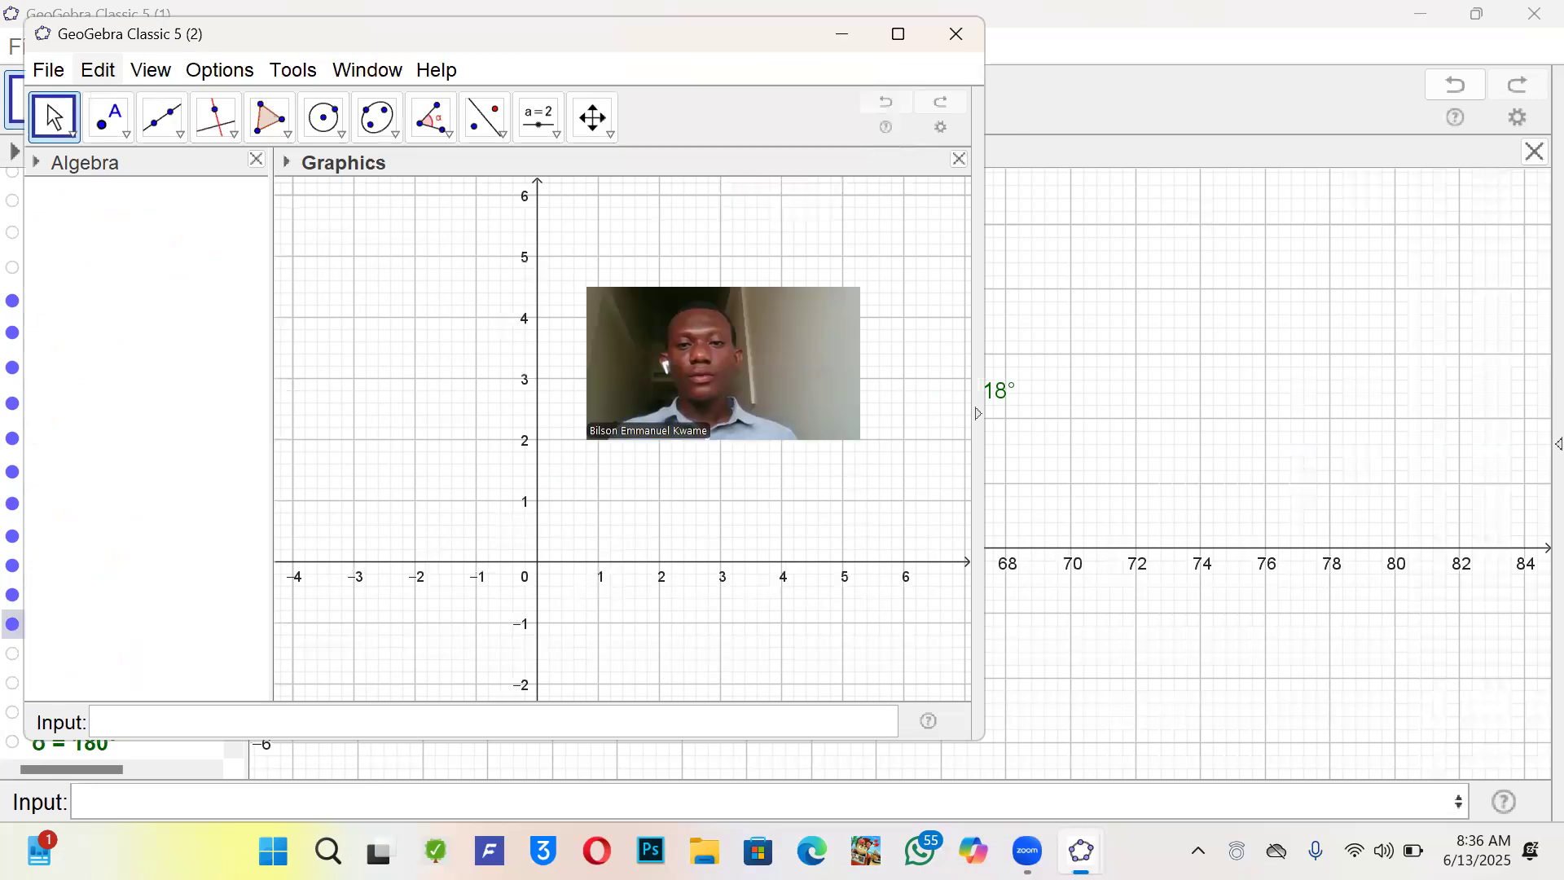
click(901, 35)
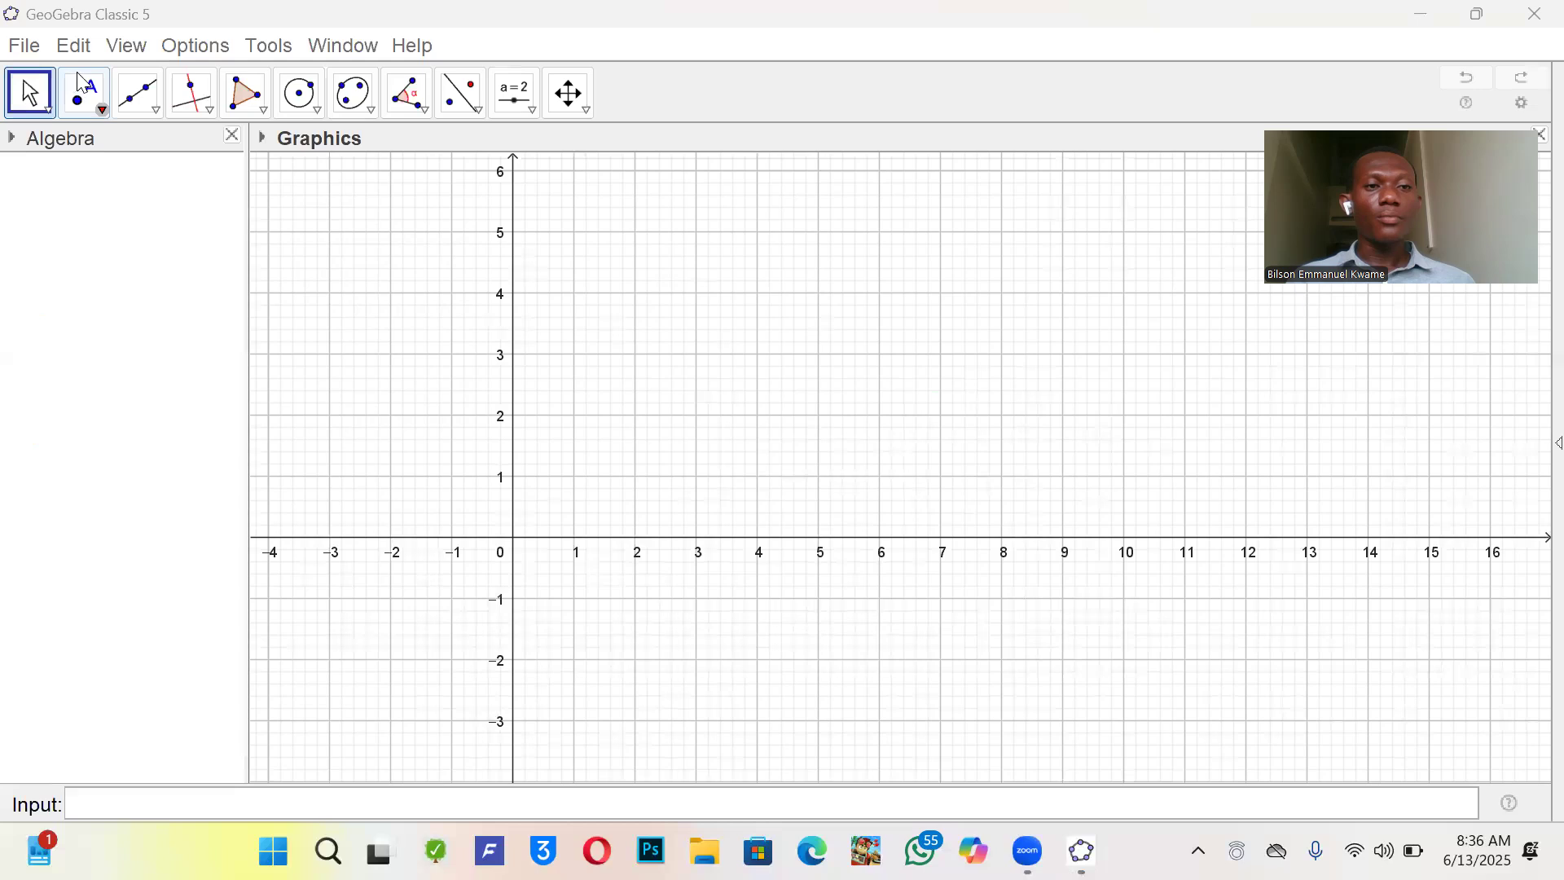
- Set the font size of the new window to 18 pt
click(192, 51)
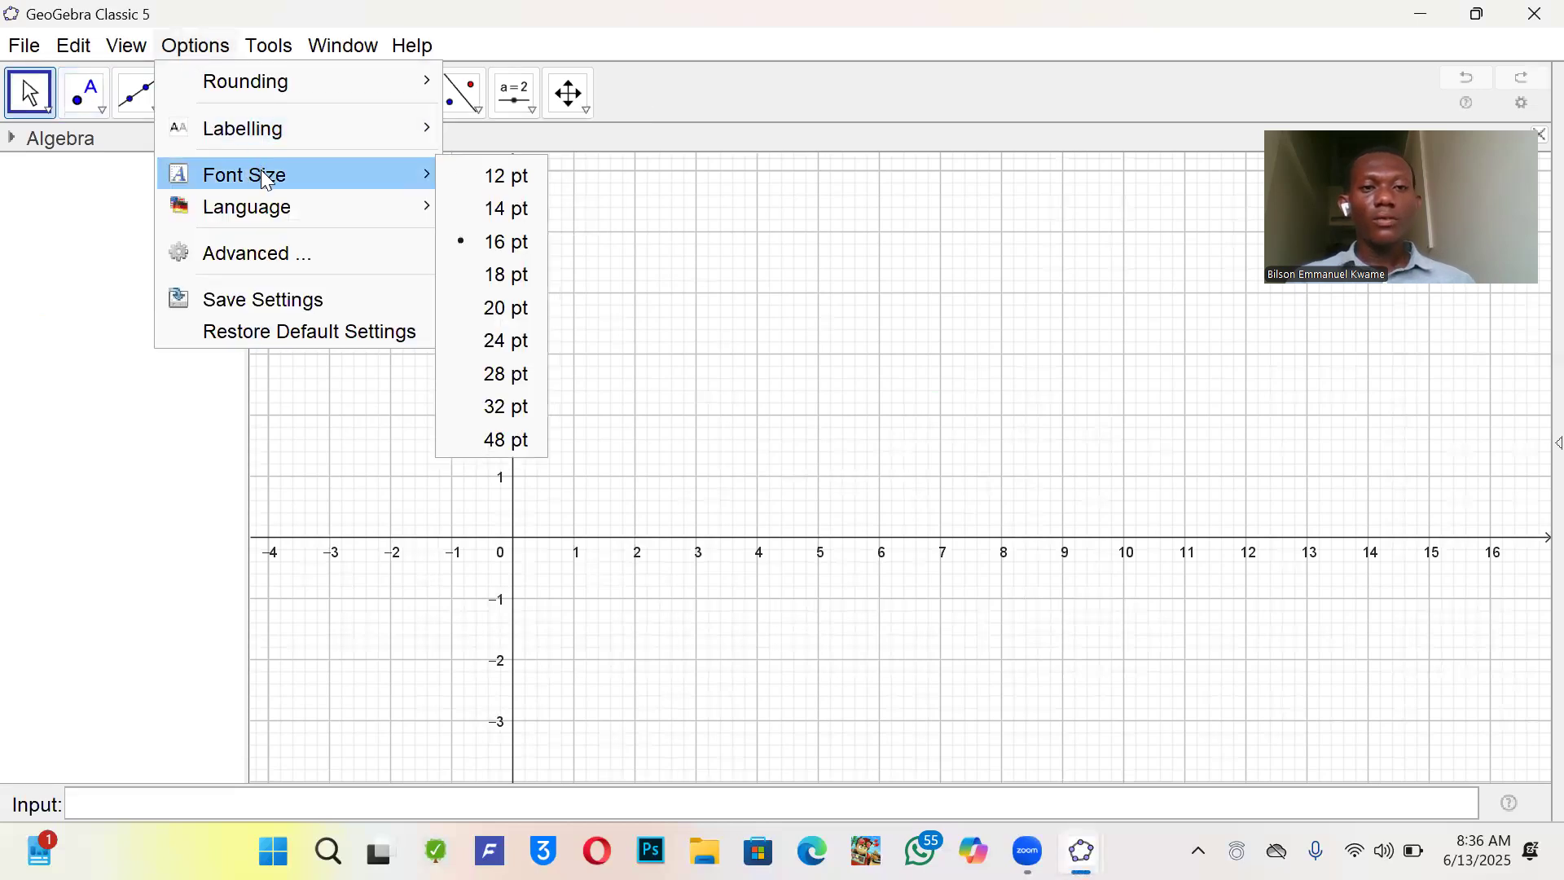
mouse_move(424, 174)
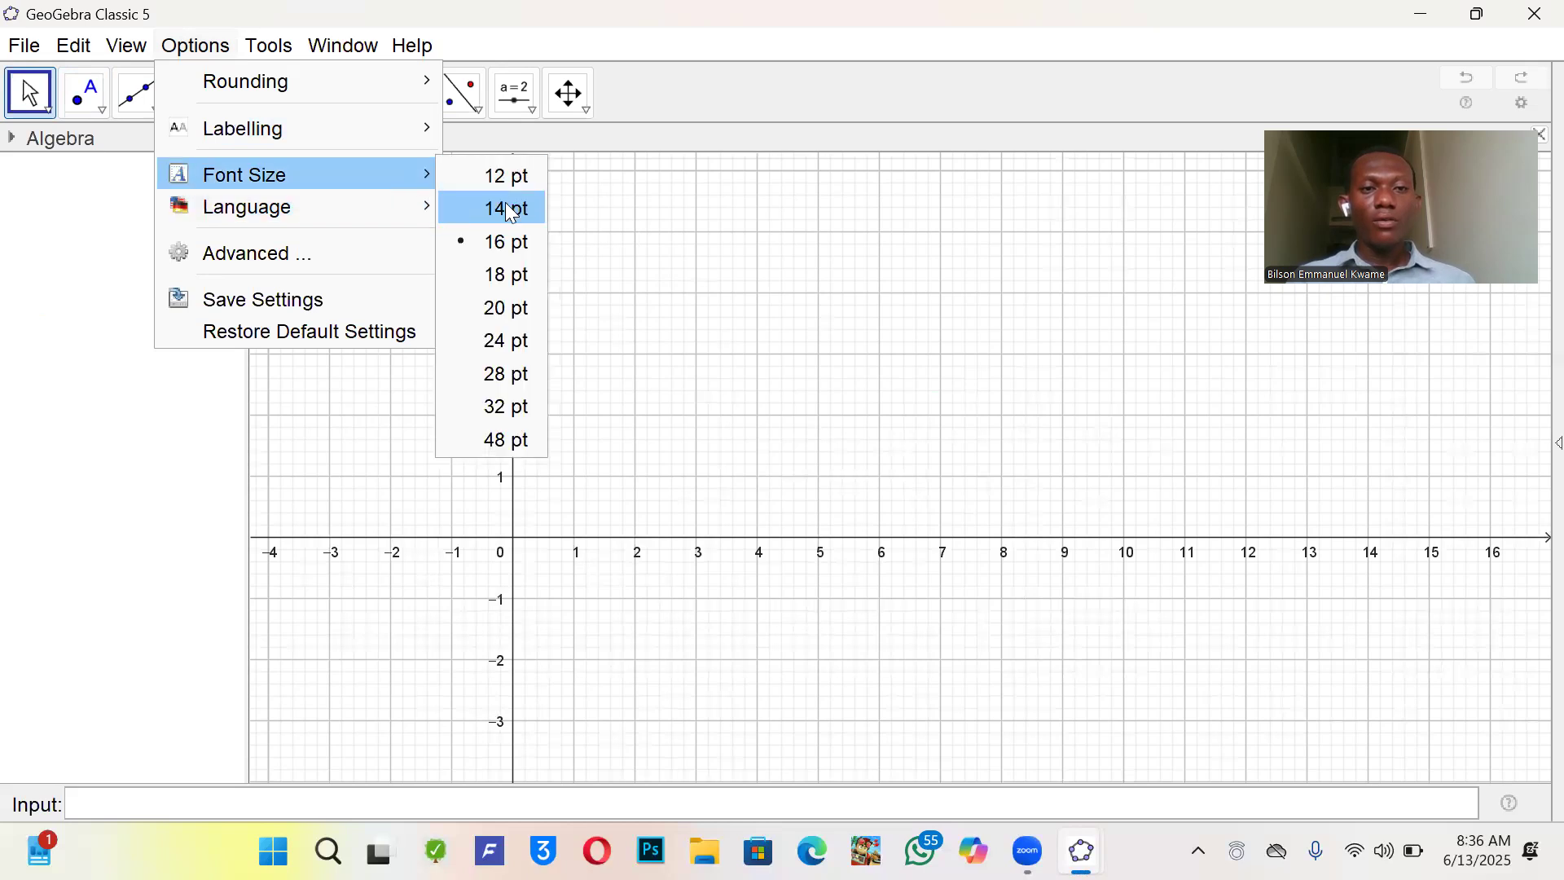
click(507, 275)
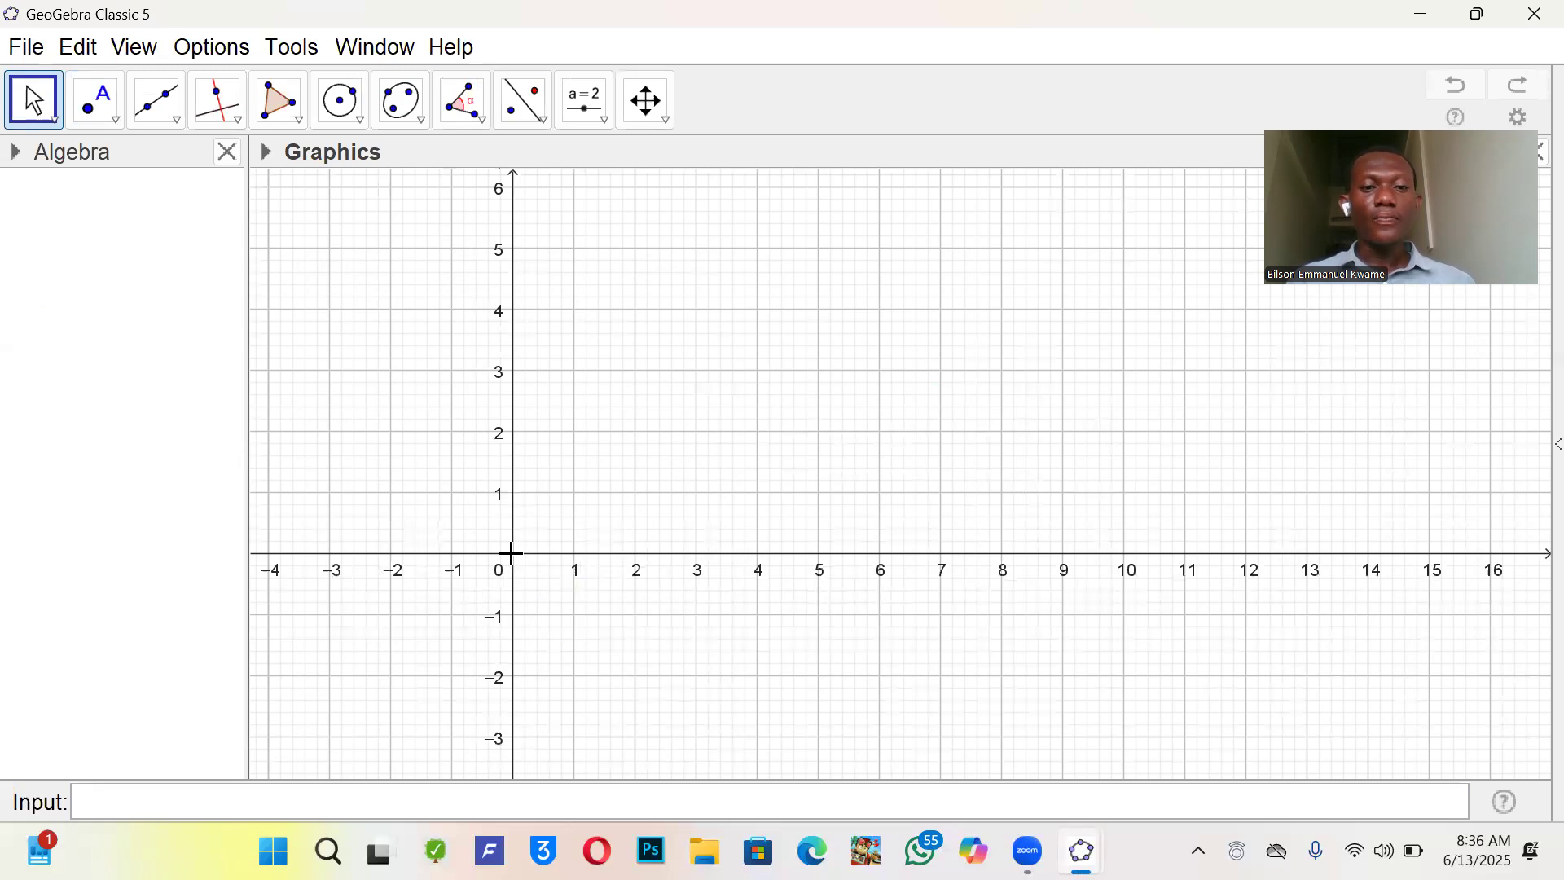
- Plot point A at (0, 0), point B at (0, 3) and point C at (4, 0)
click(92, 87)
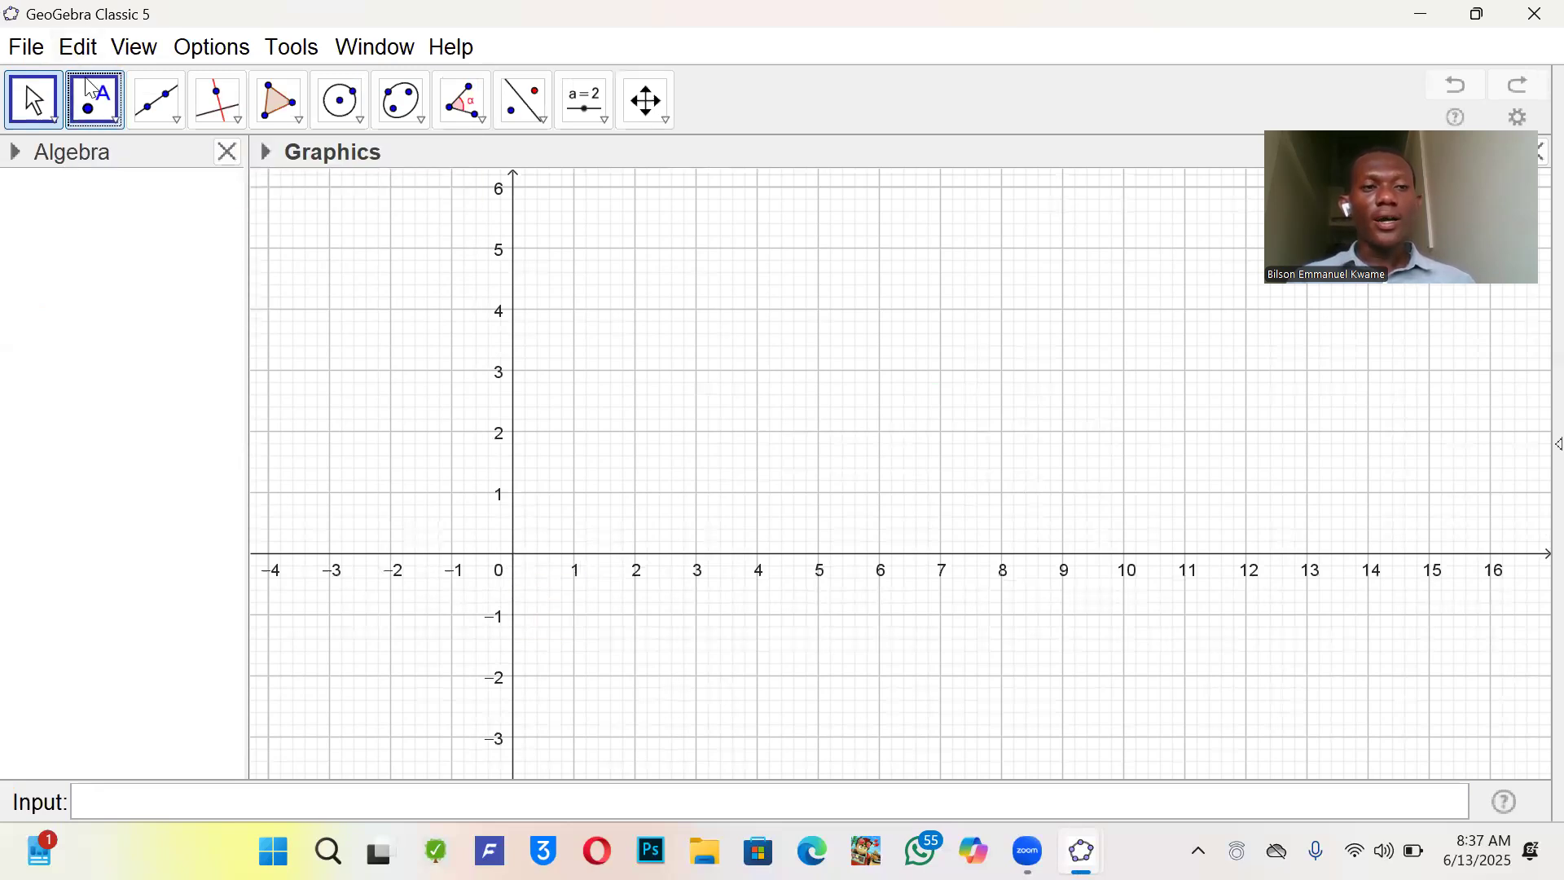
click(513, 555)
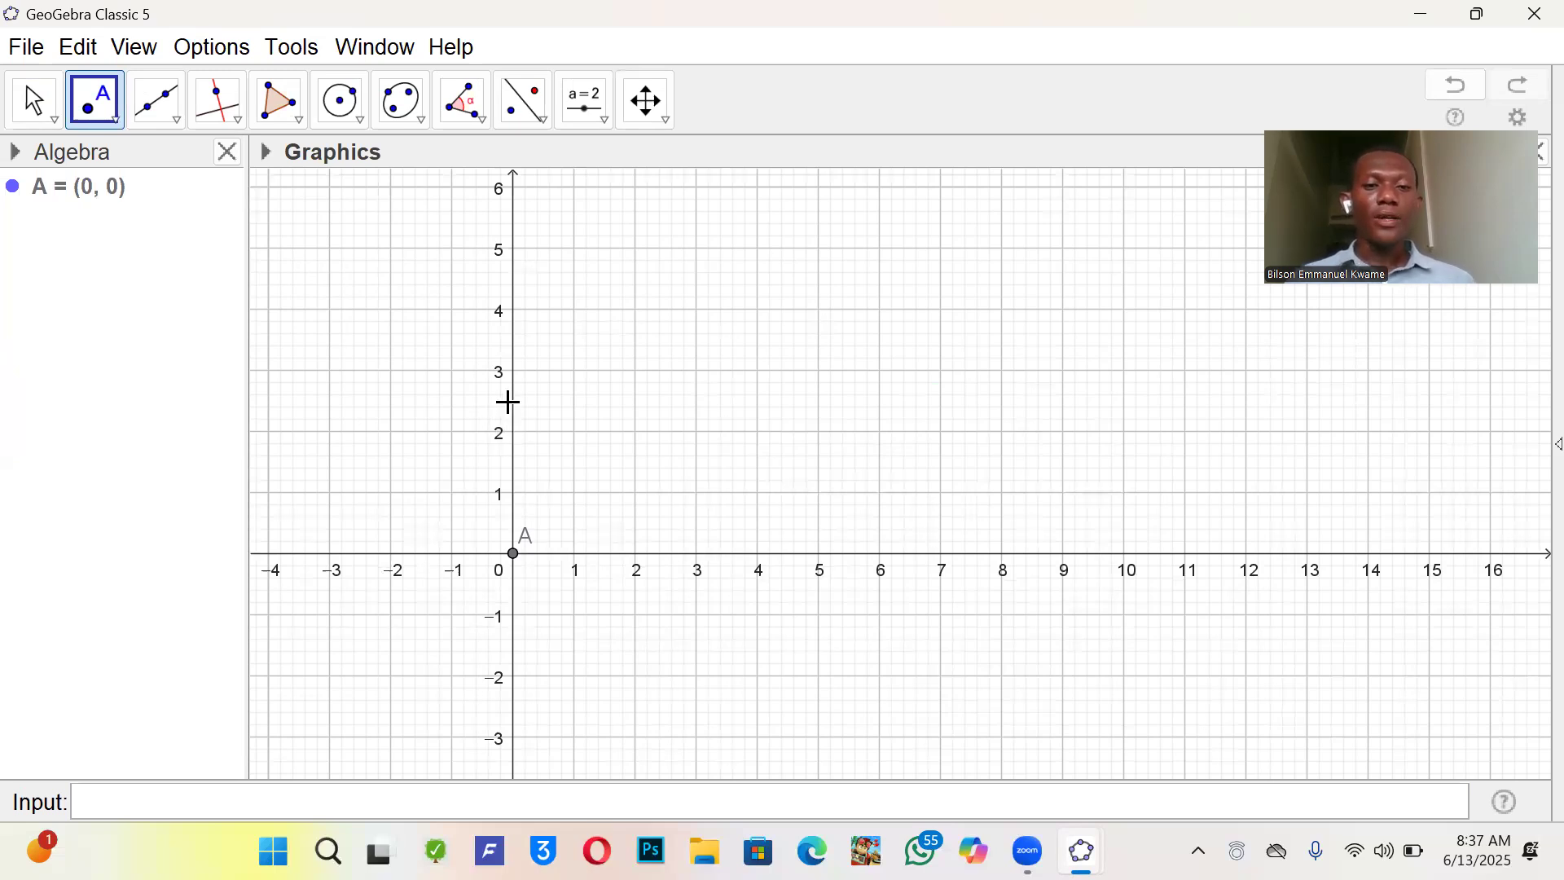
click(514, 373)
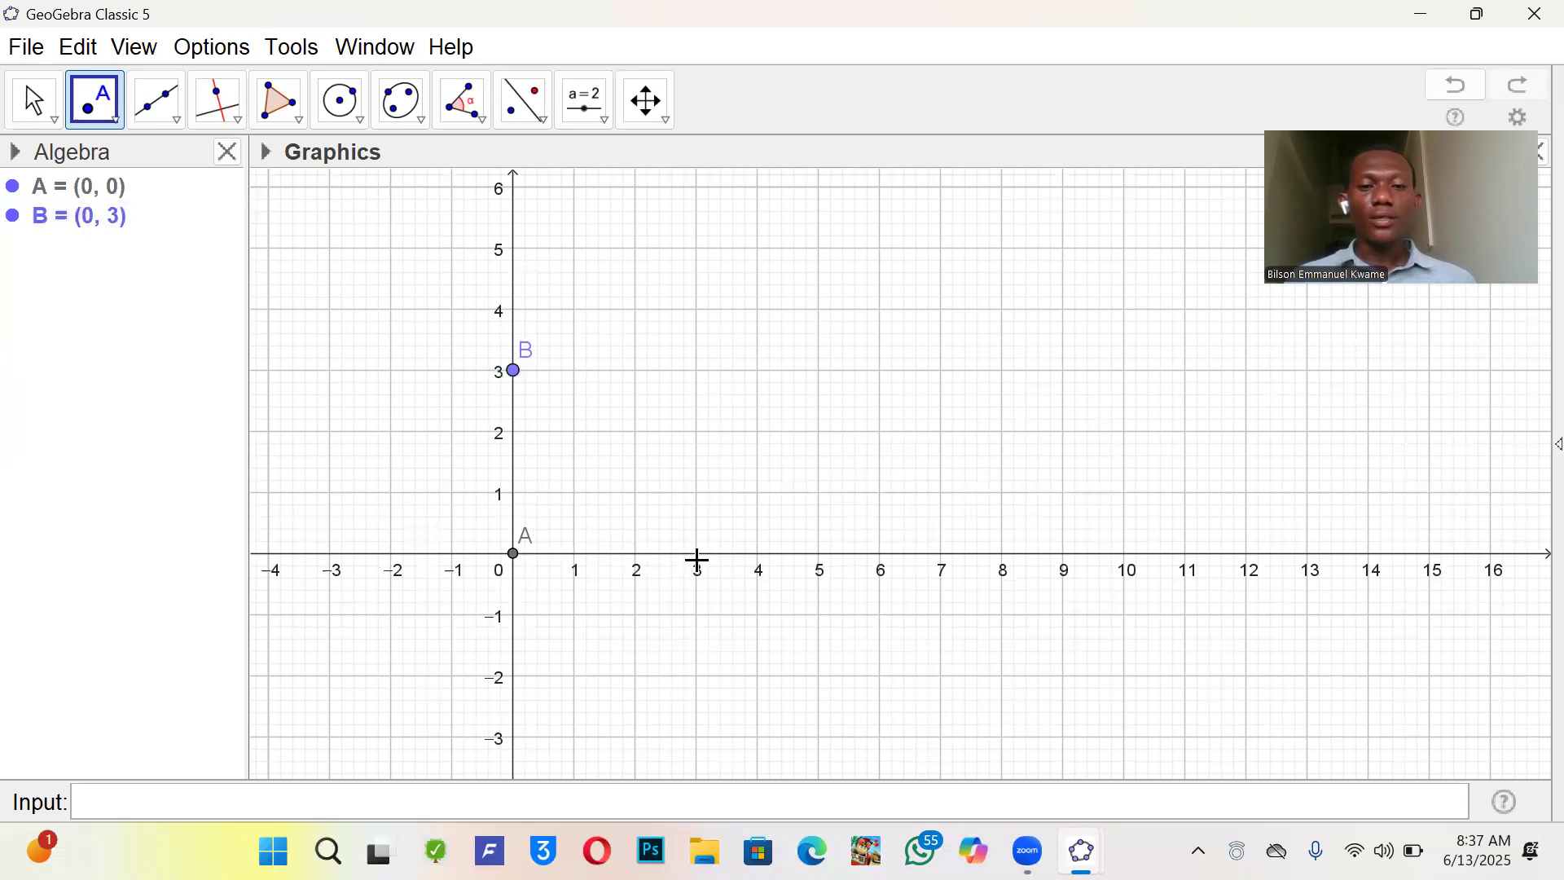
click(758, 554)
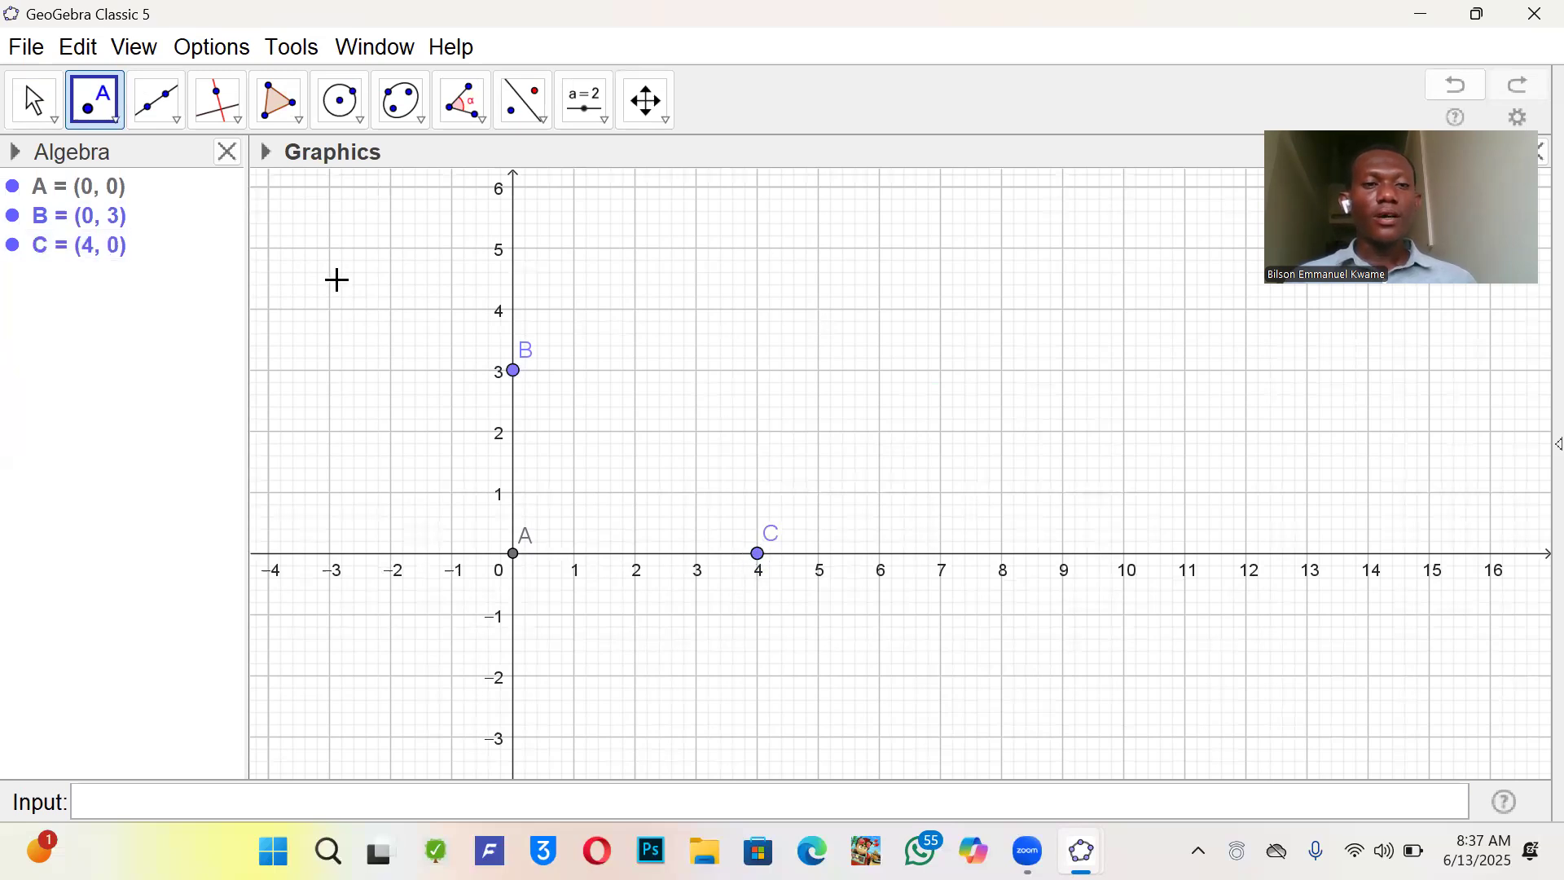
- Connect C to A, A to B and B to C with segments to form a right triangle
click(173, 110)
click(172, 110)
click(203, 216)
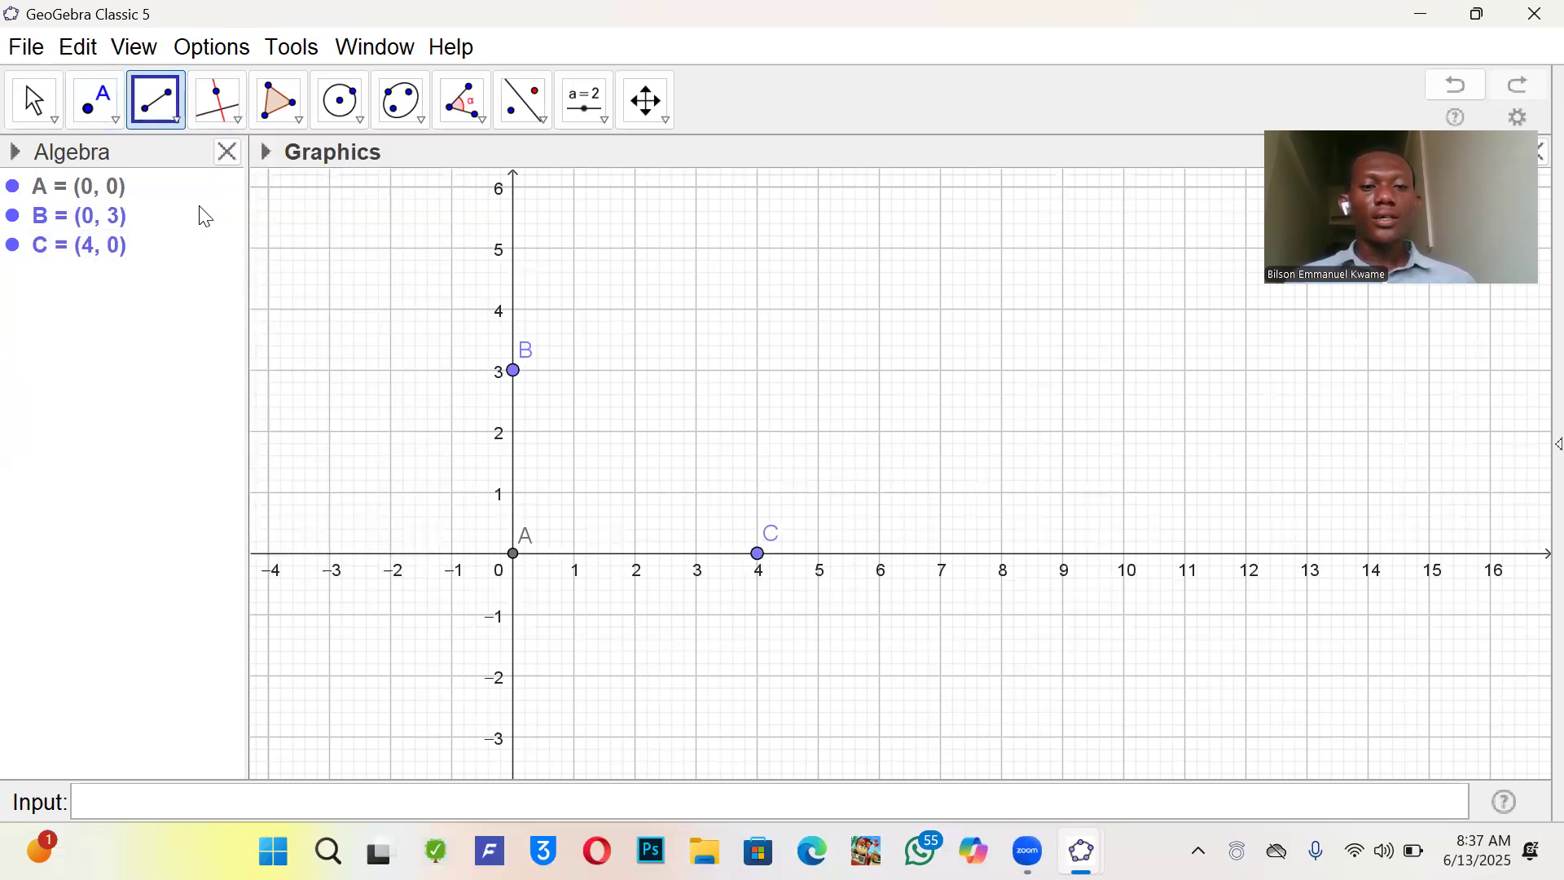
click(758, 554)
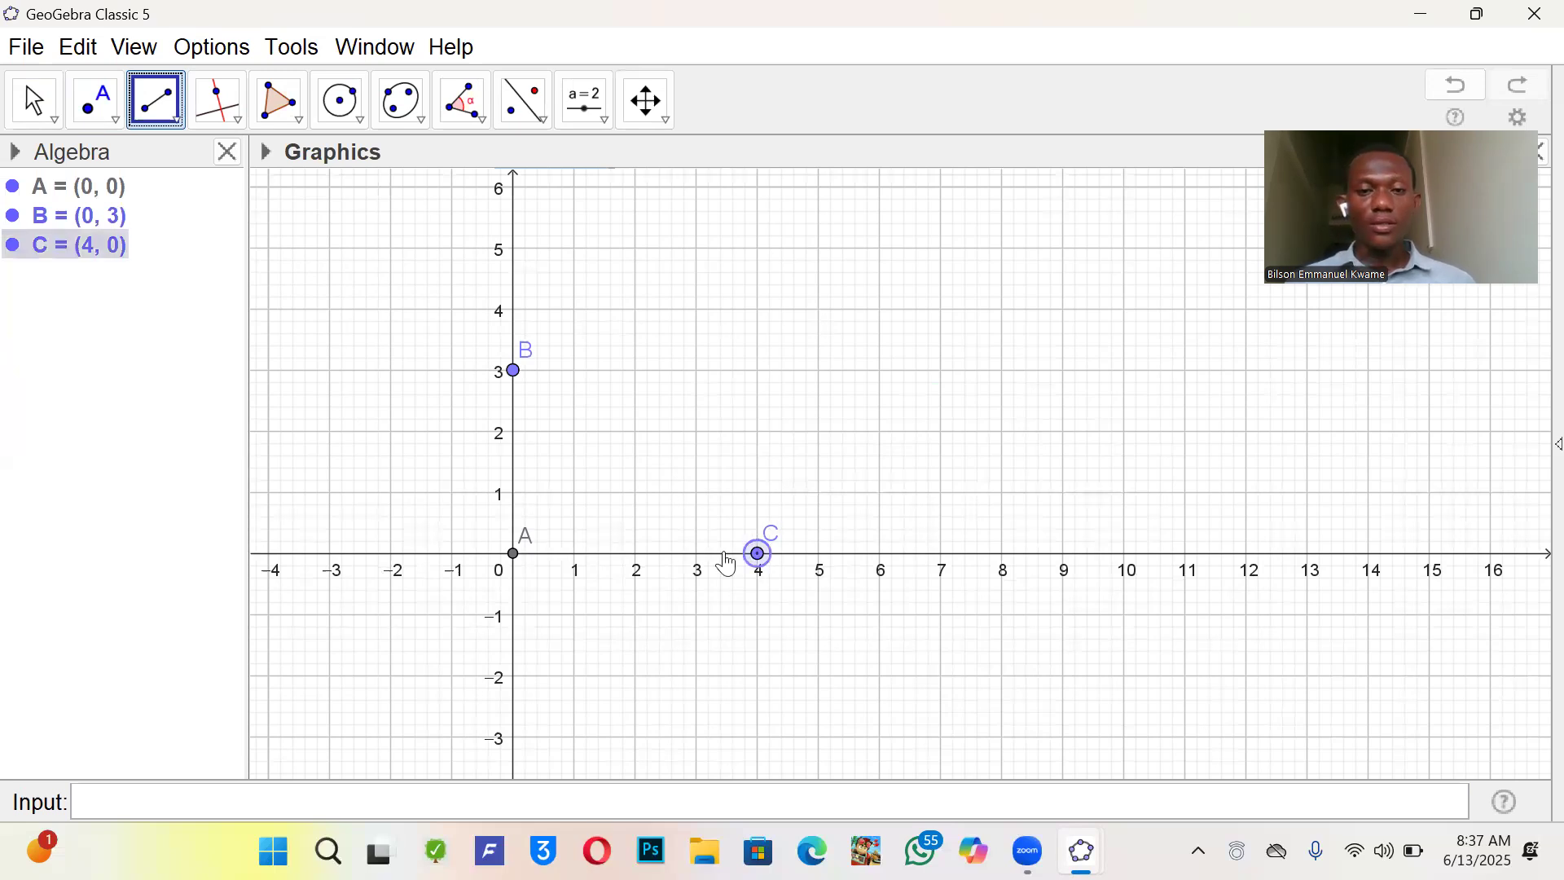
click(515, 555)
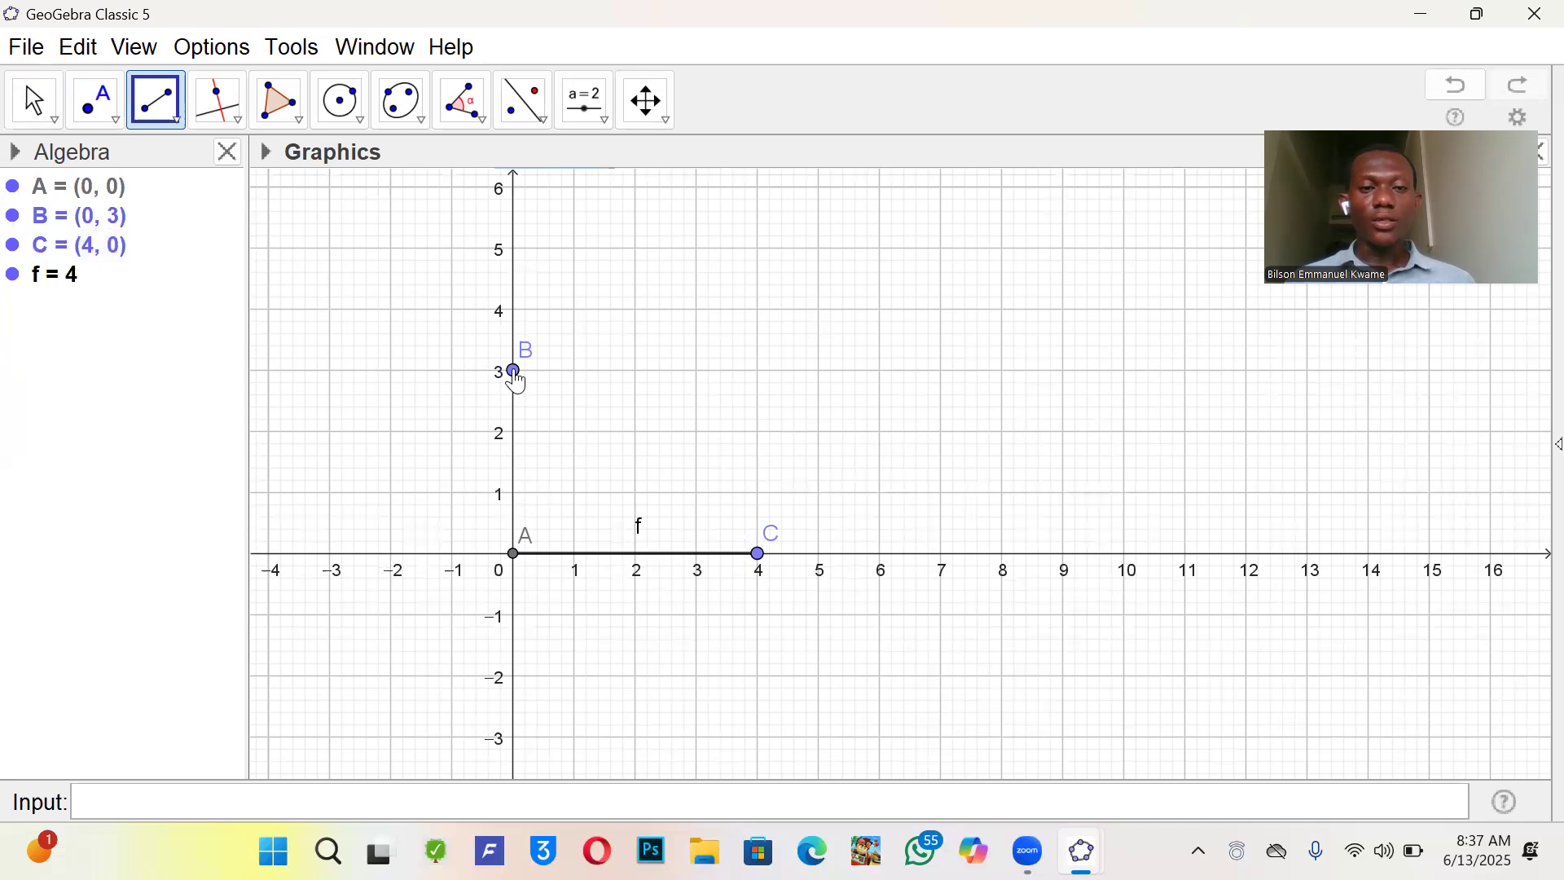
click(514, 555)
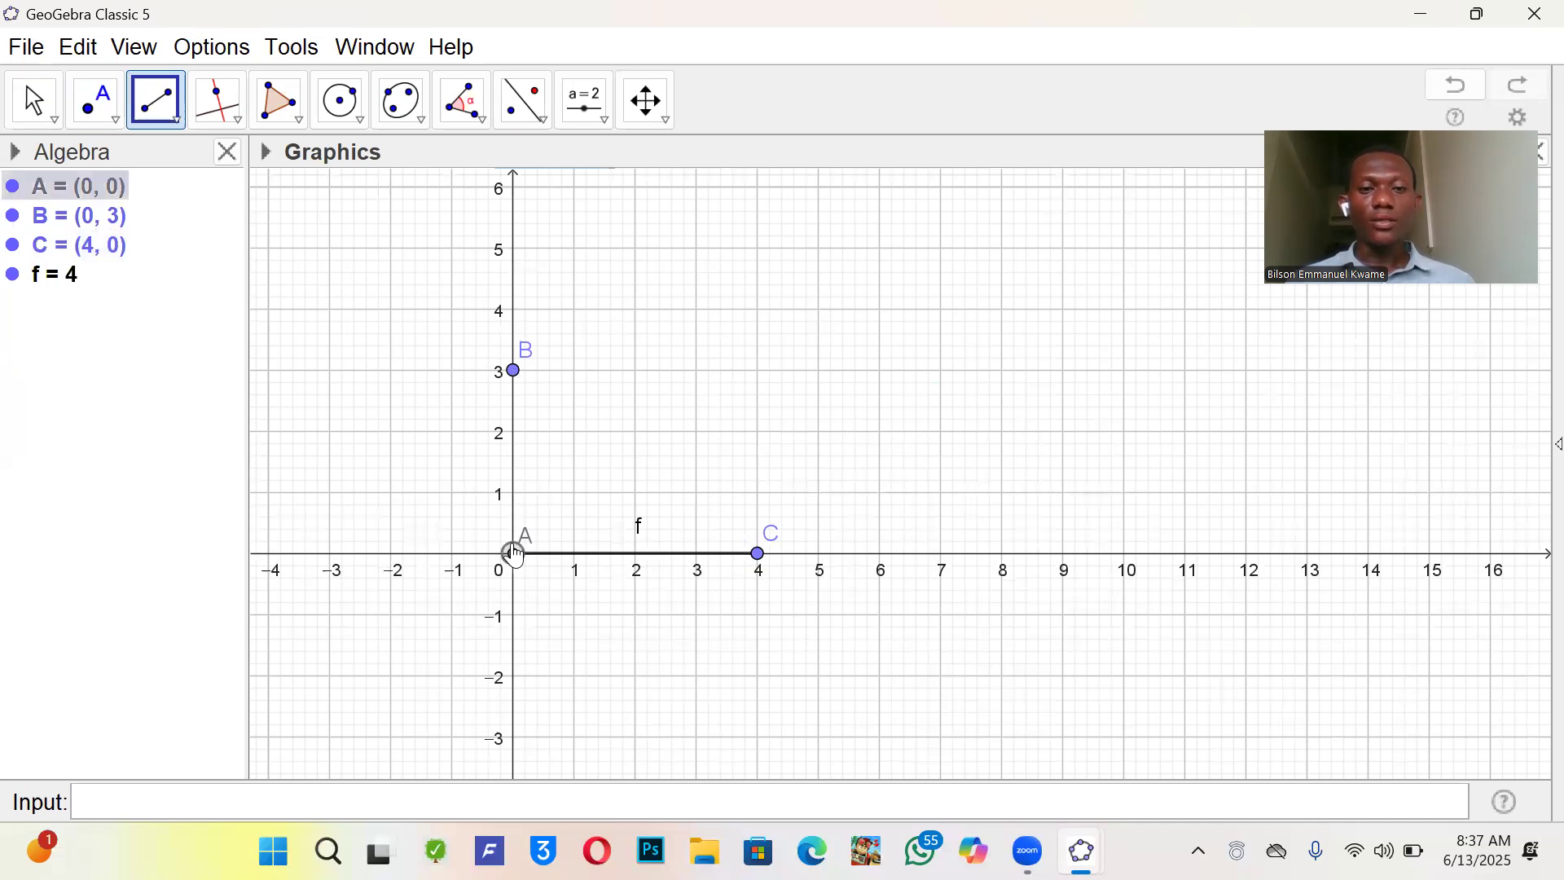
click(515, 372)
click(514, 374)
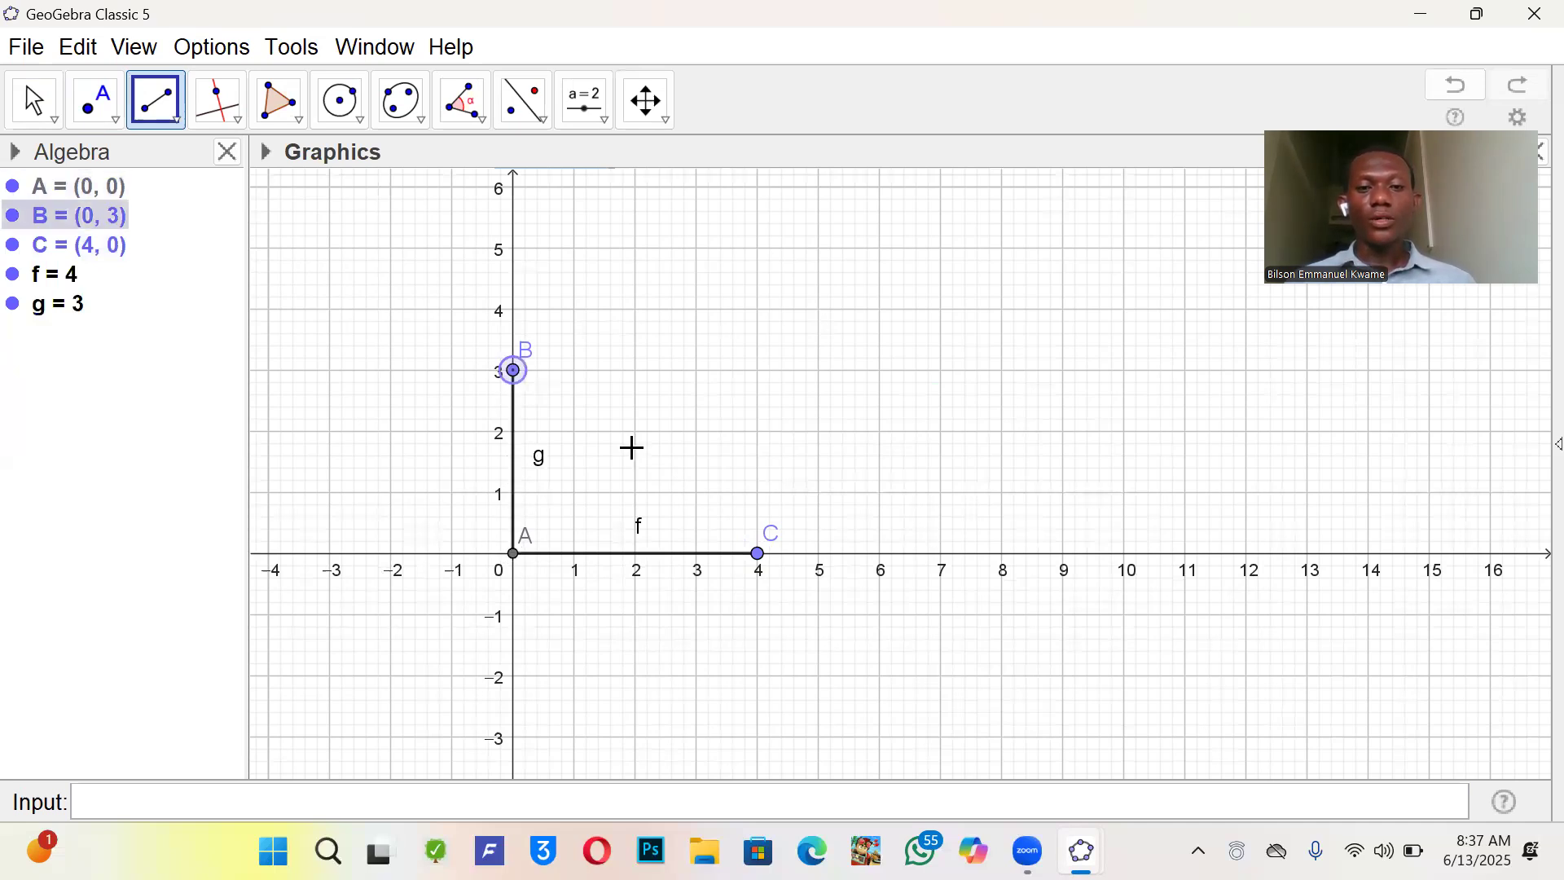
click(757, 553)
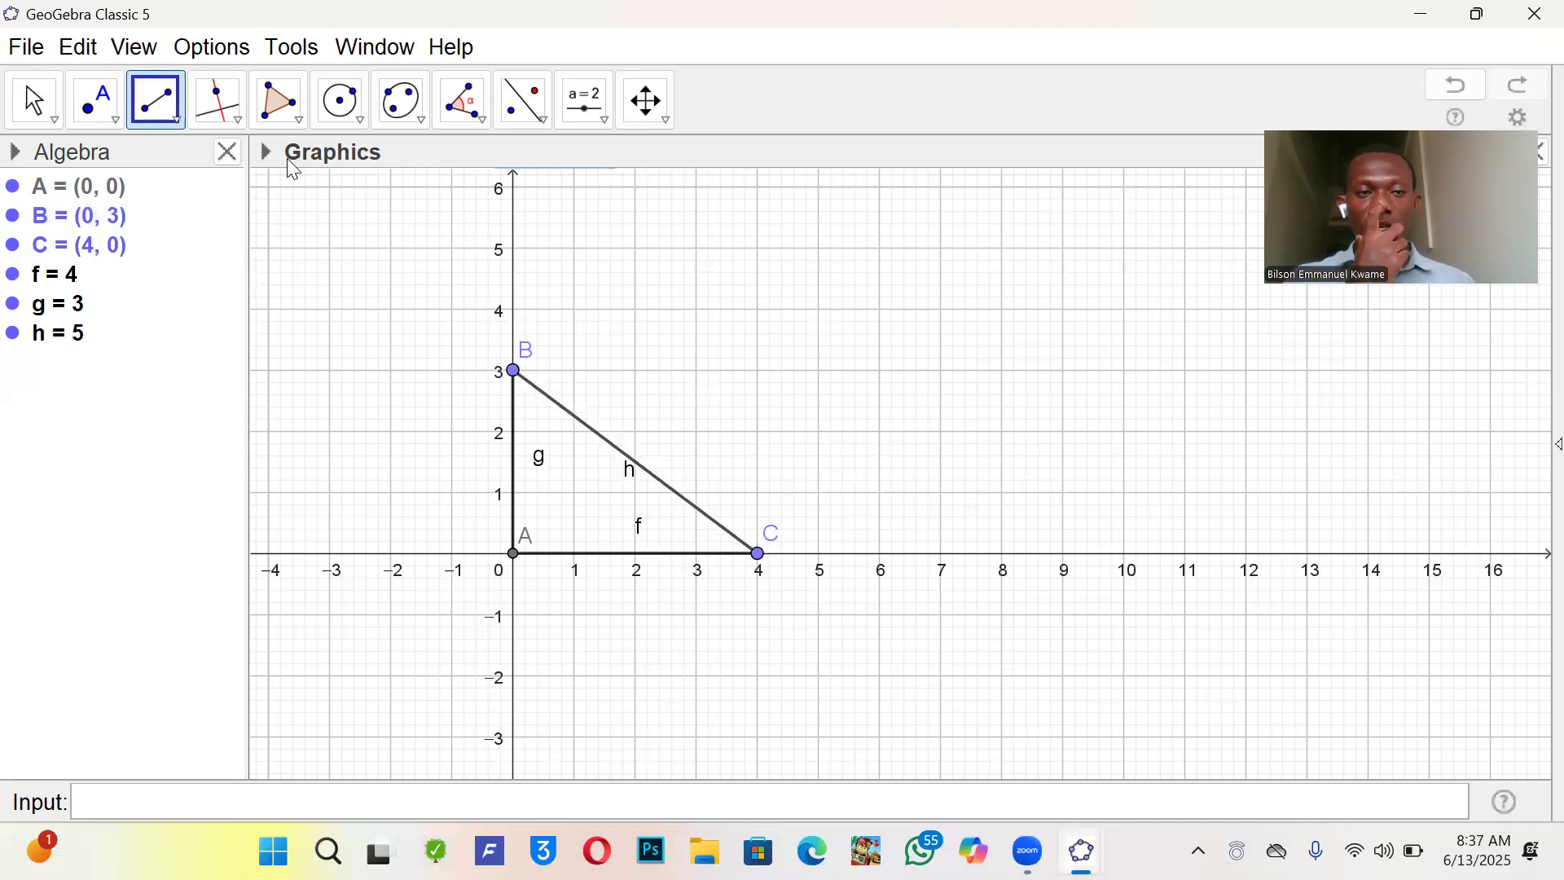
- Create a filled polygon over the right triangle through vertices C, A and B
click(279, 101)
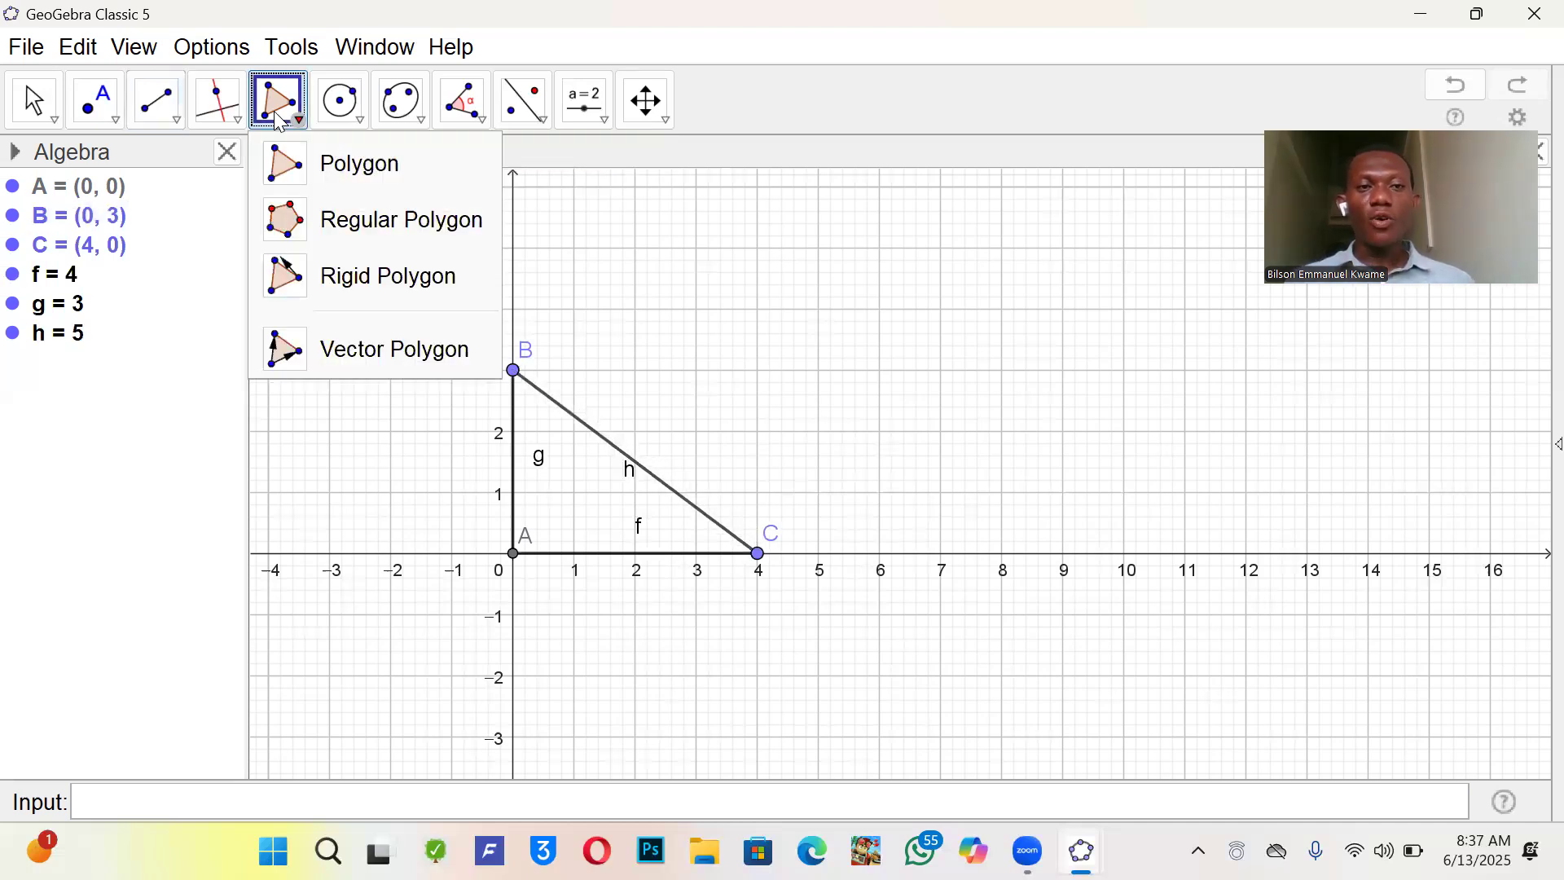
click(367, 167)
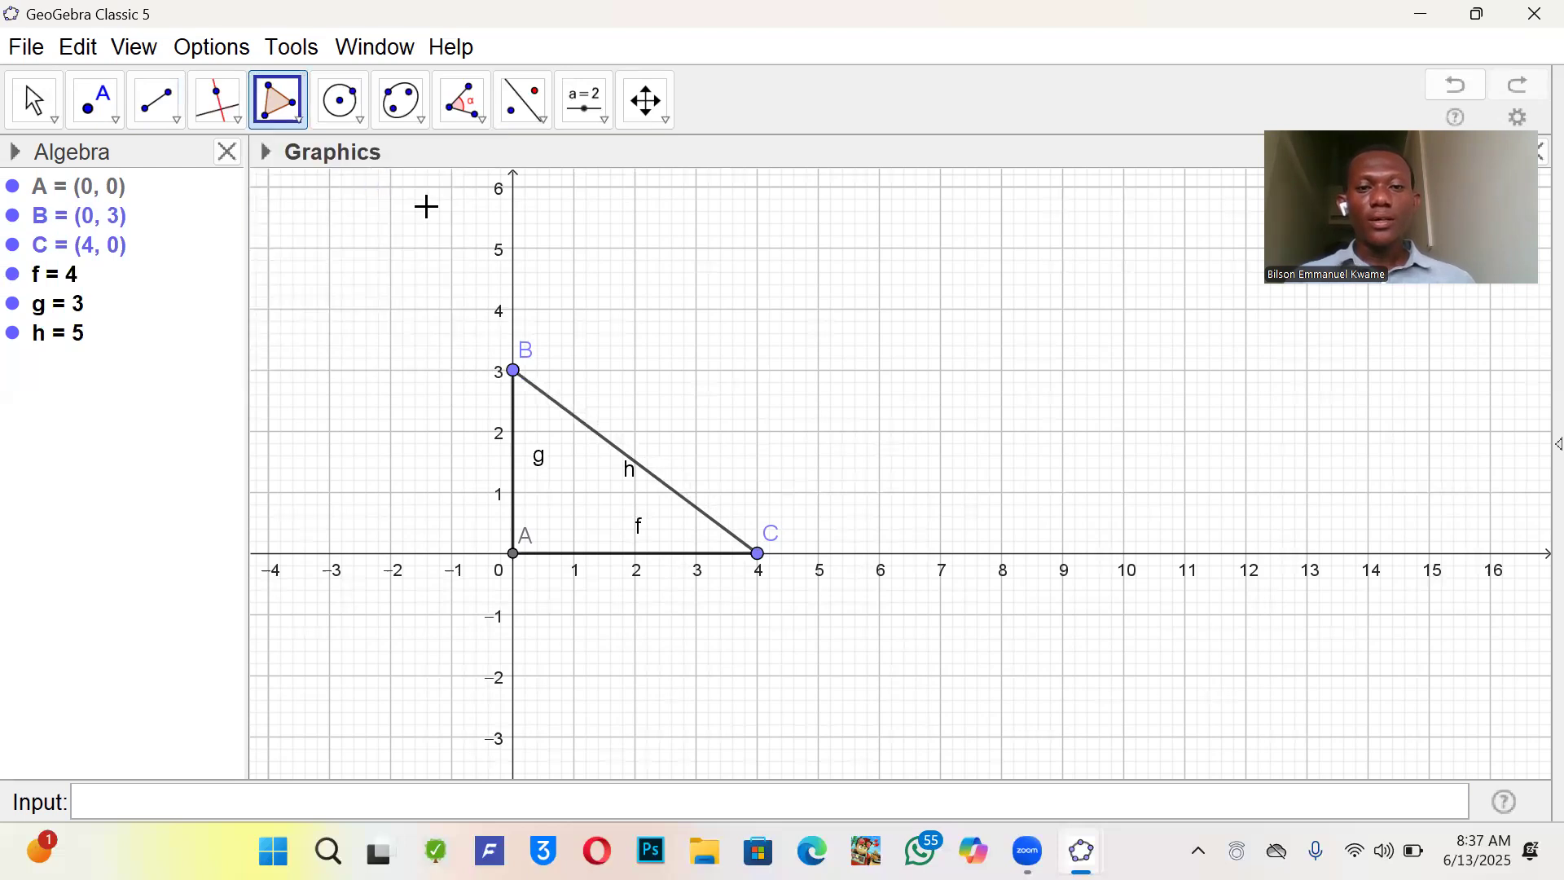
click(758, 556)
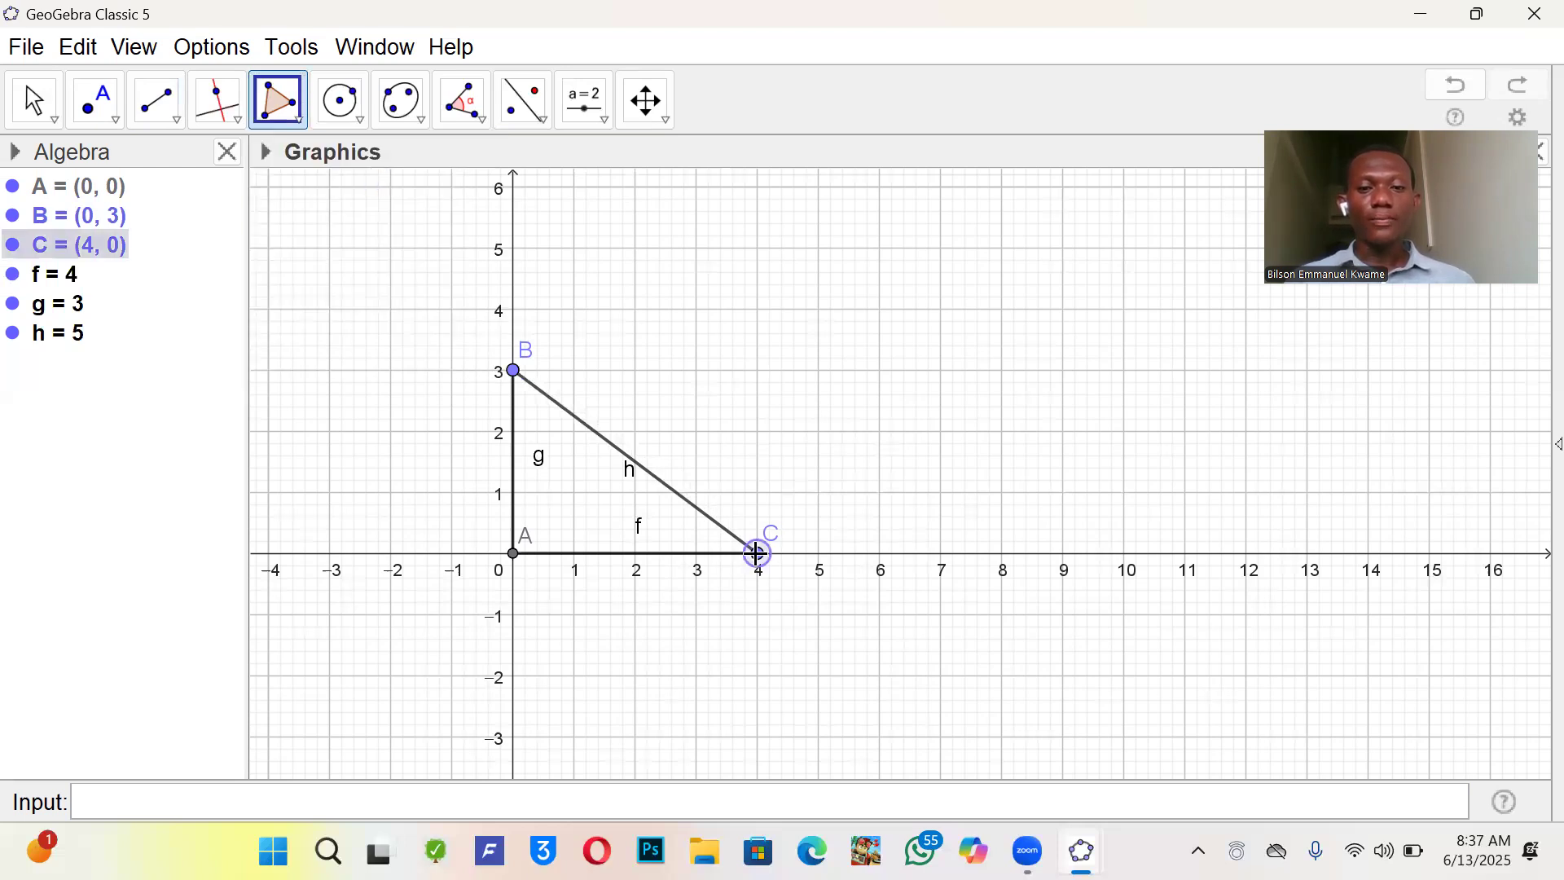
click(514, 555)
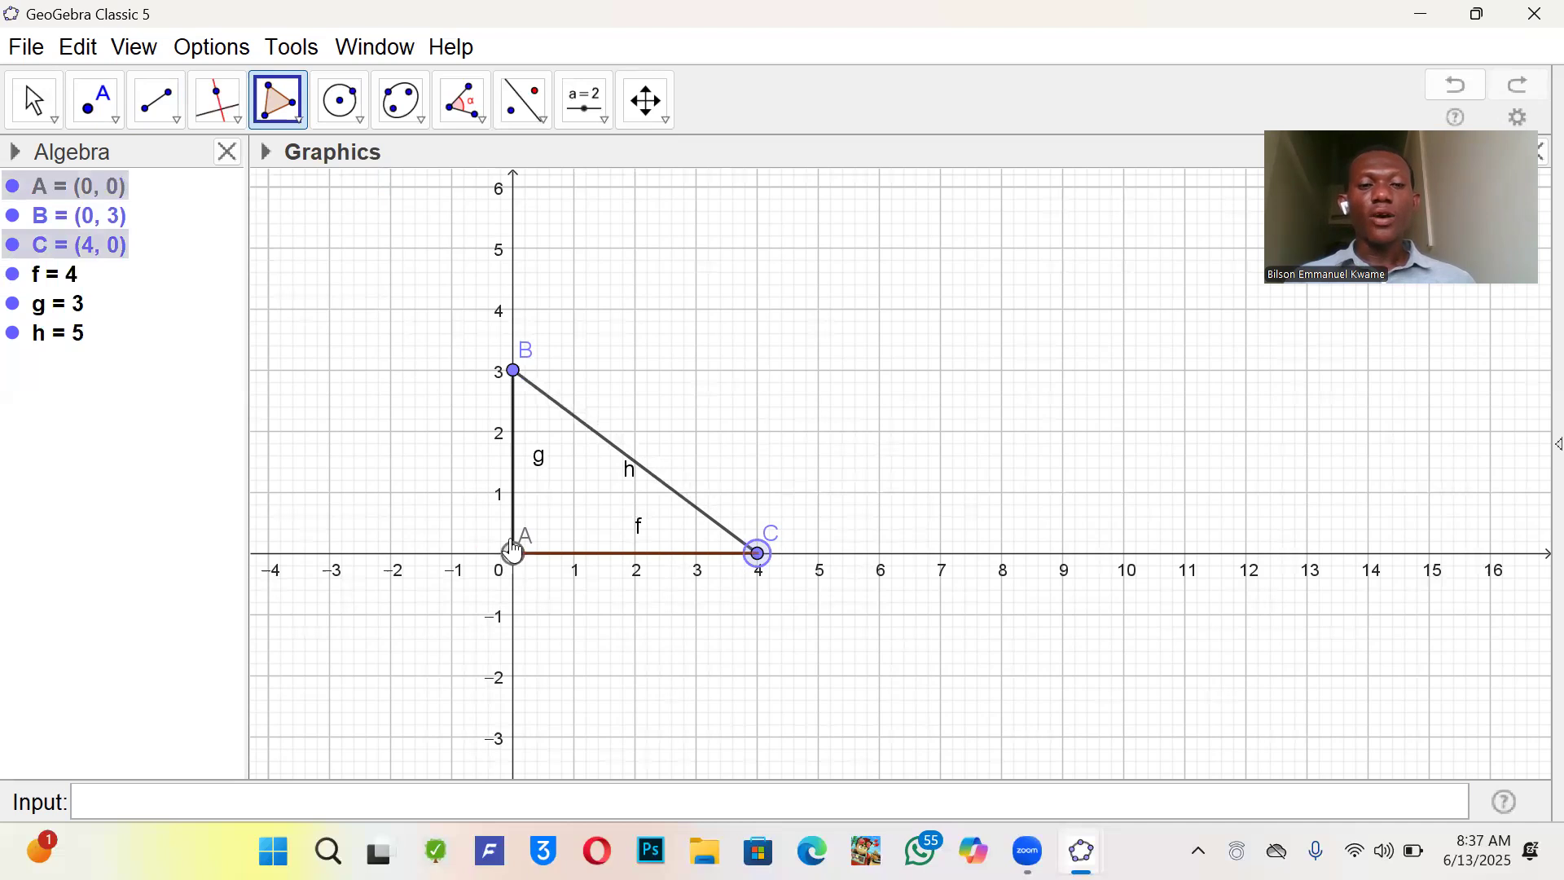
click(514, 375)
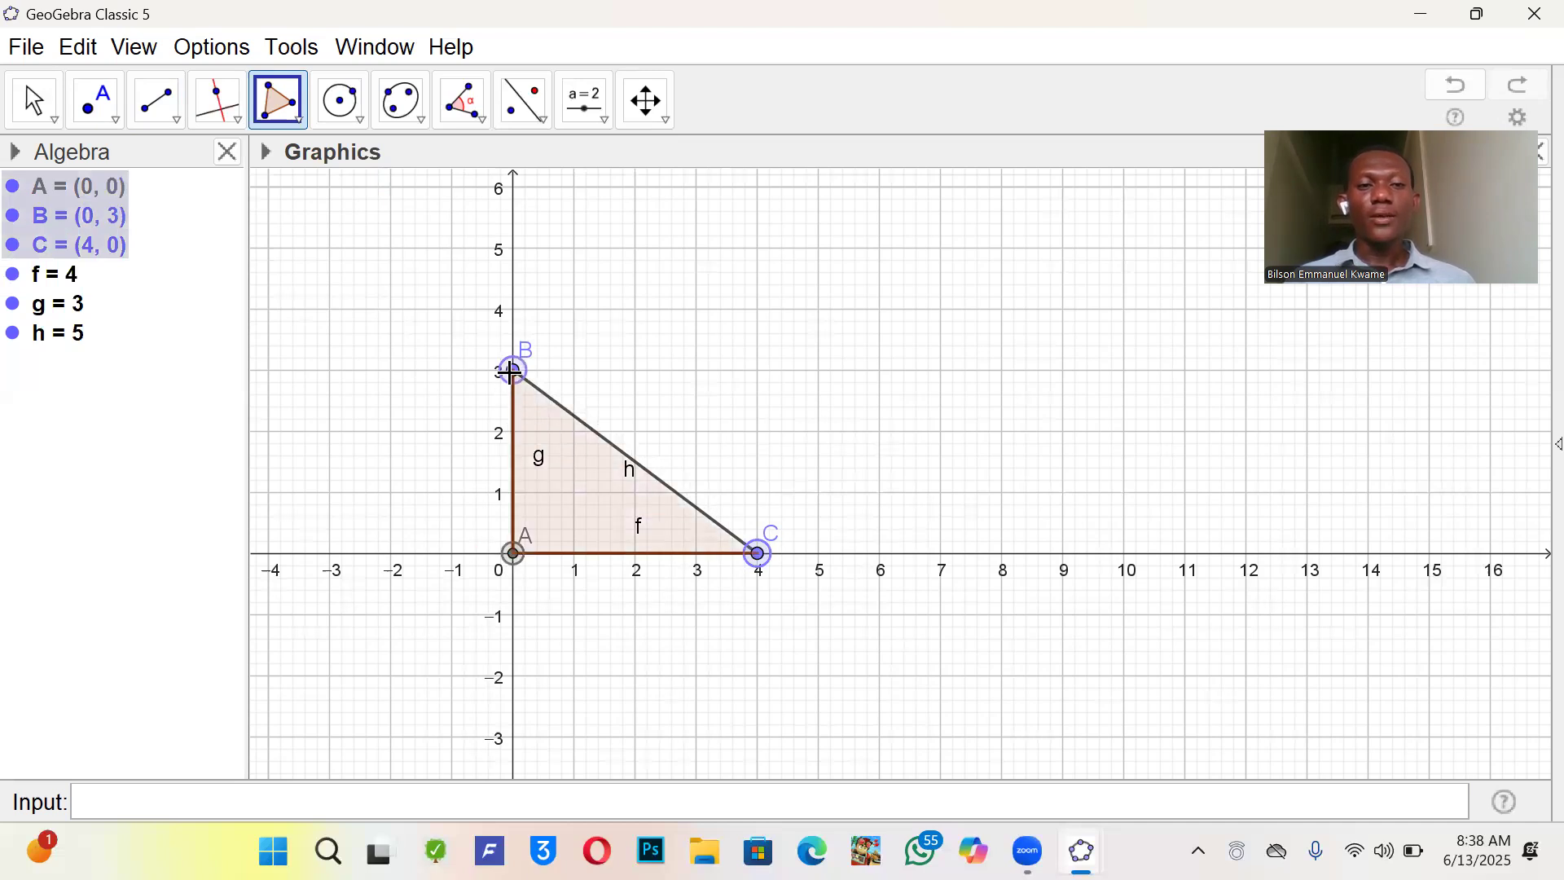
click(759, 557)
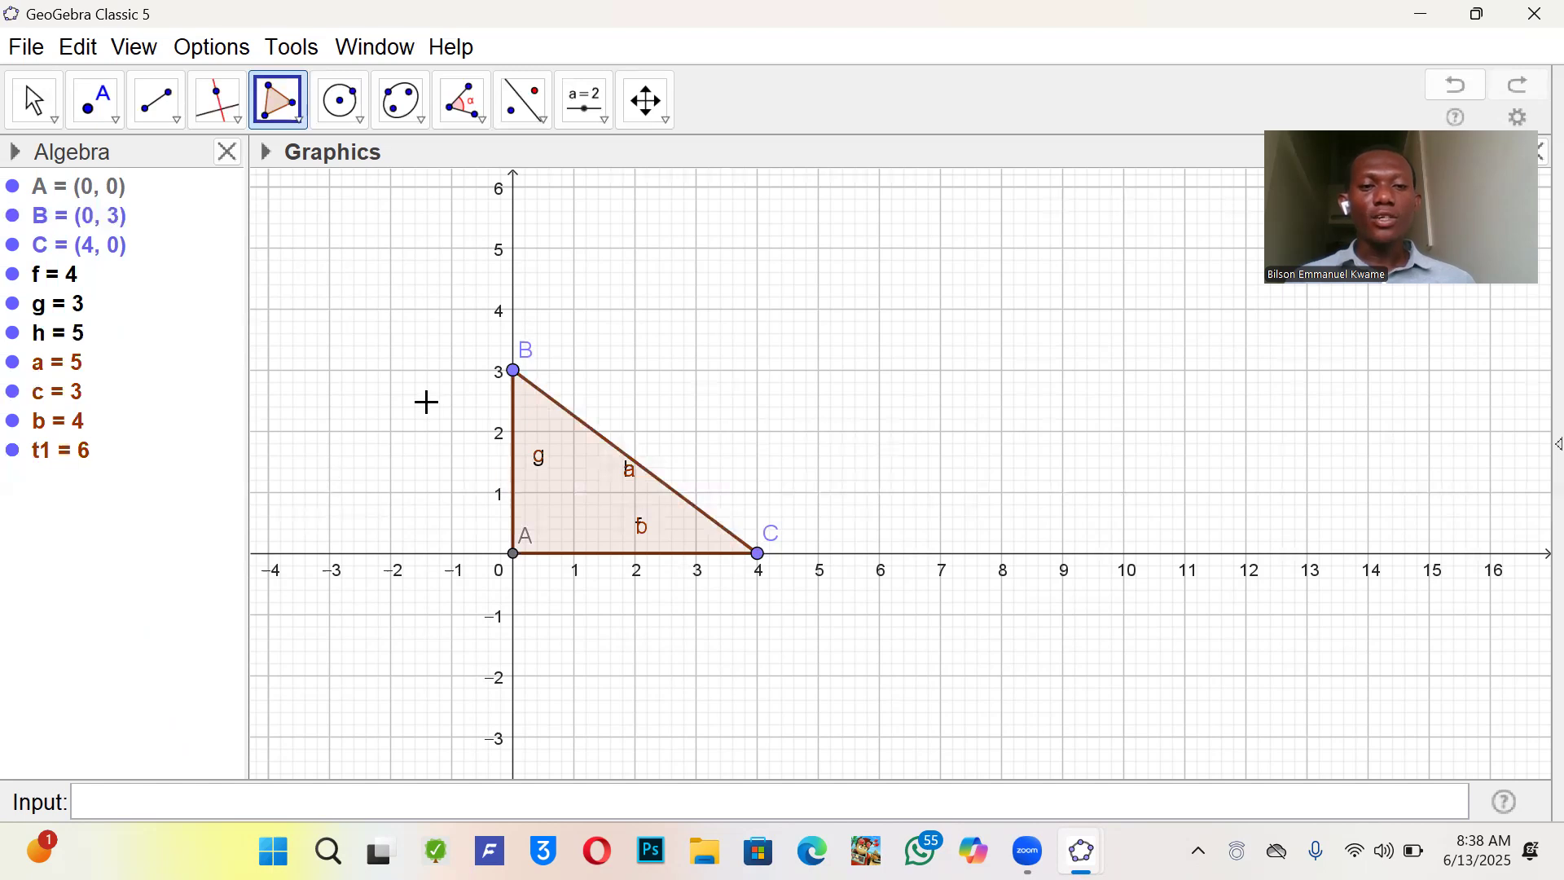
- Construct a regular polygon with 4 vertices on the hypotenuse, going from B to C
click(284, 118)
click(285, 118)
click(284, 118)
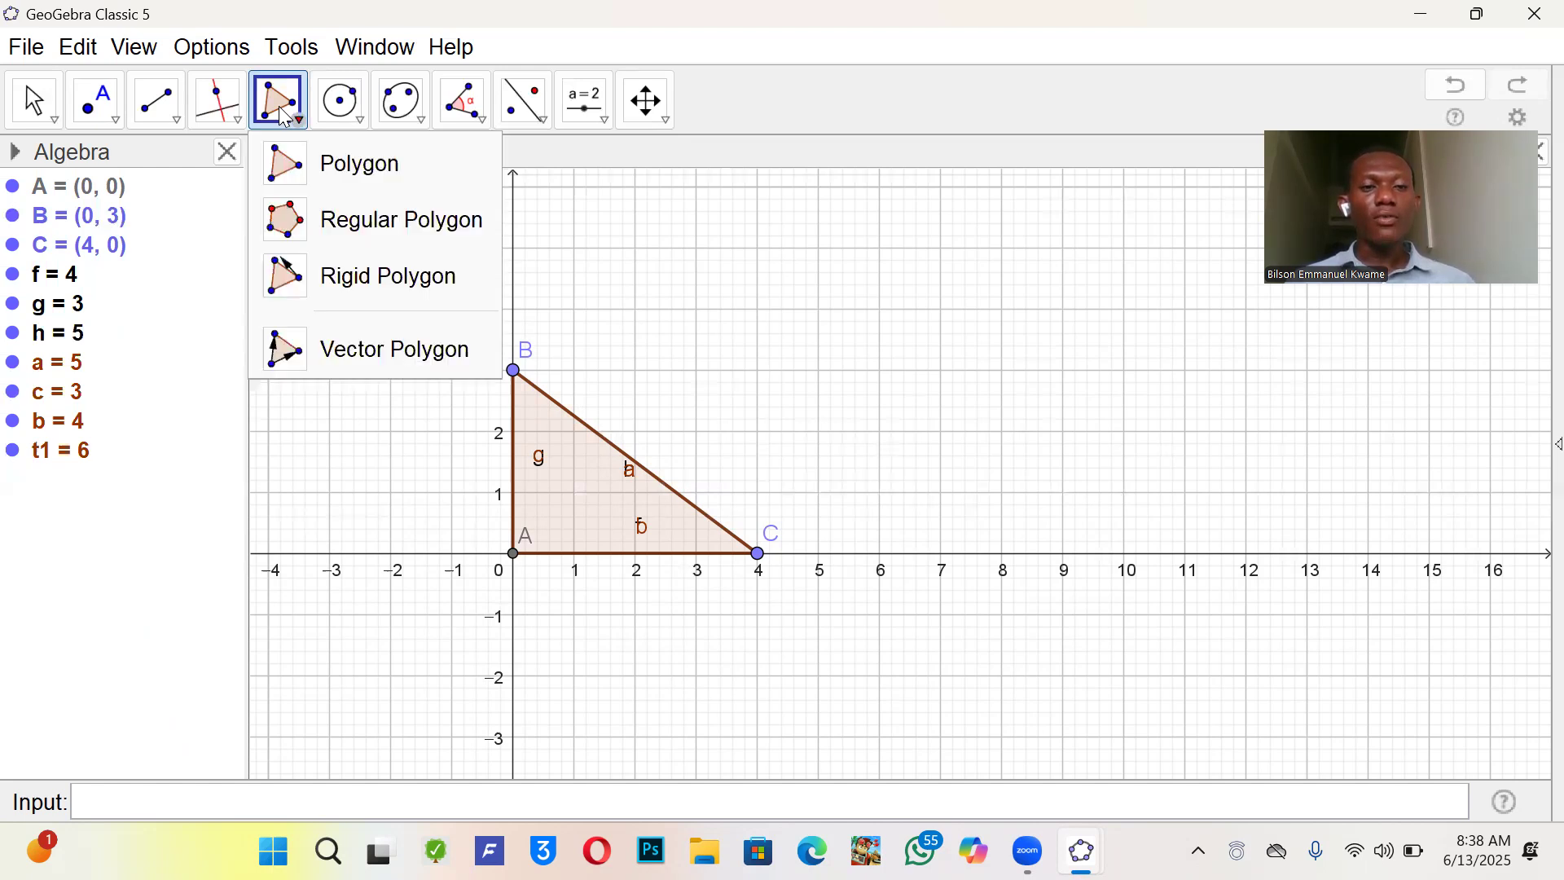
click(344, 233)
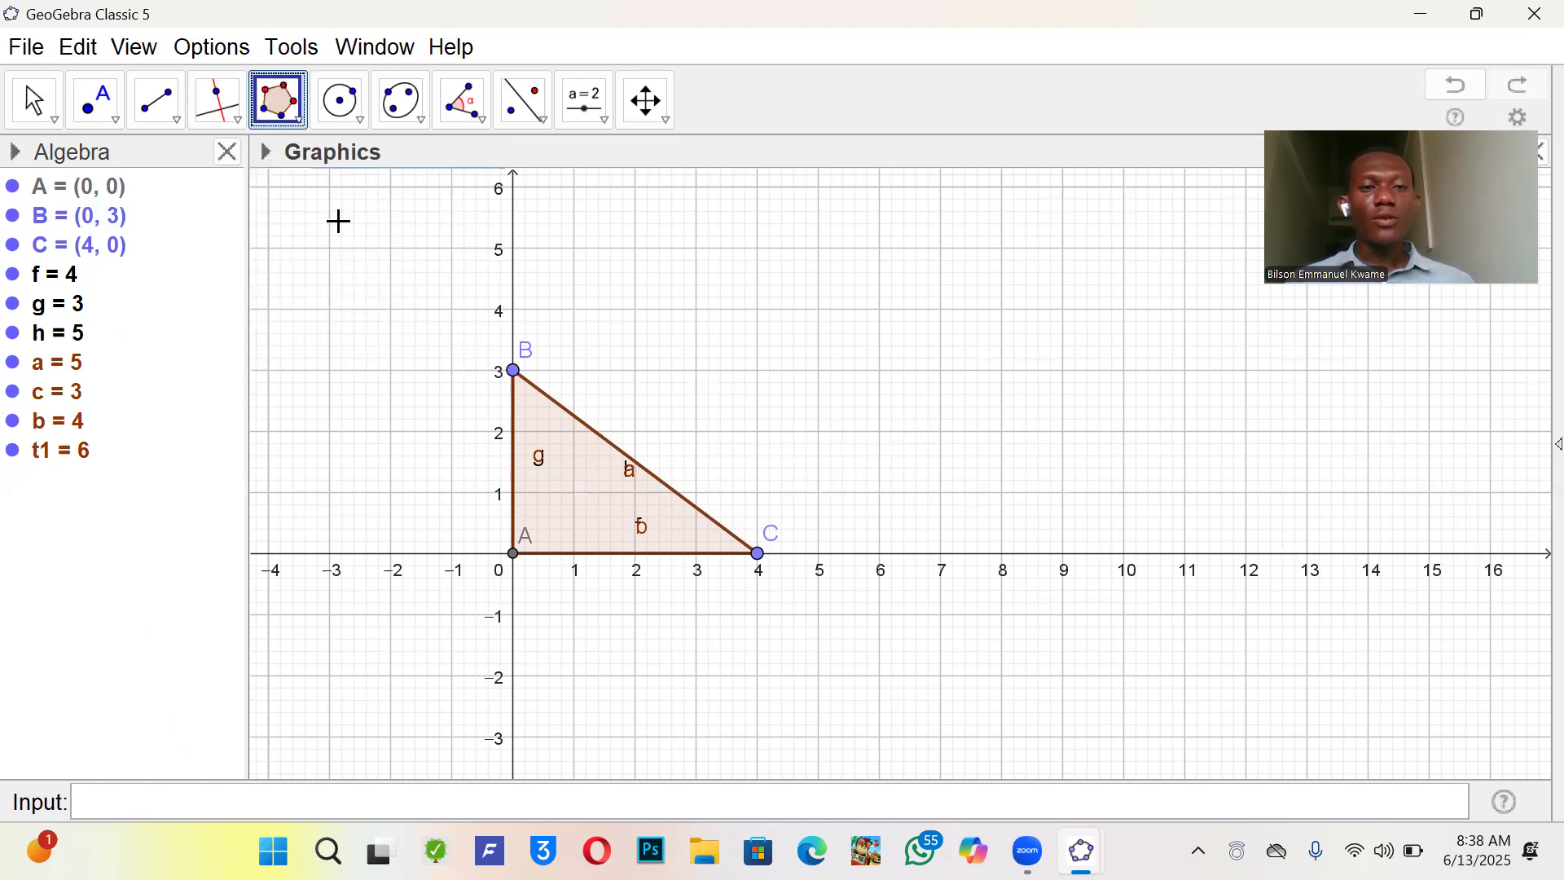
click(515, 373)
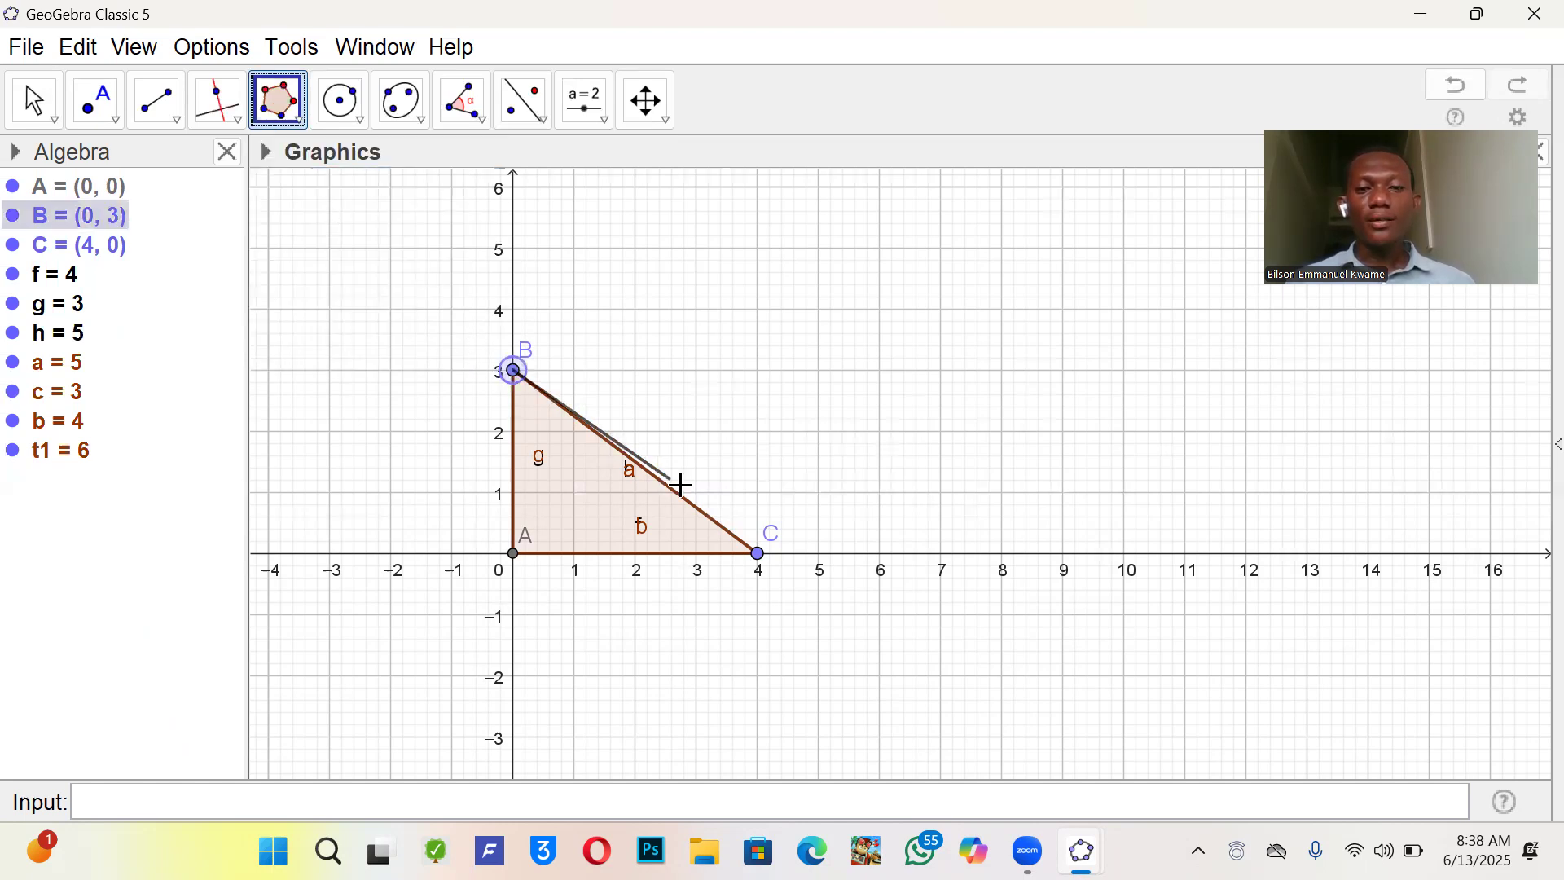
click(760, 553)
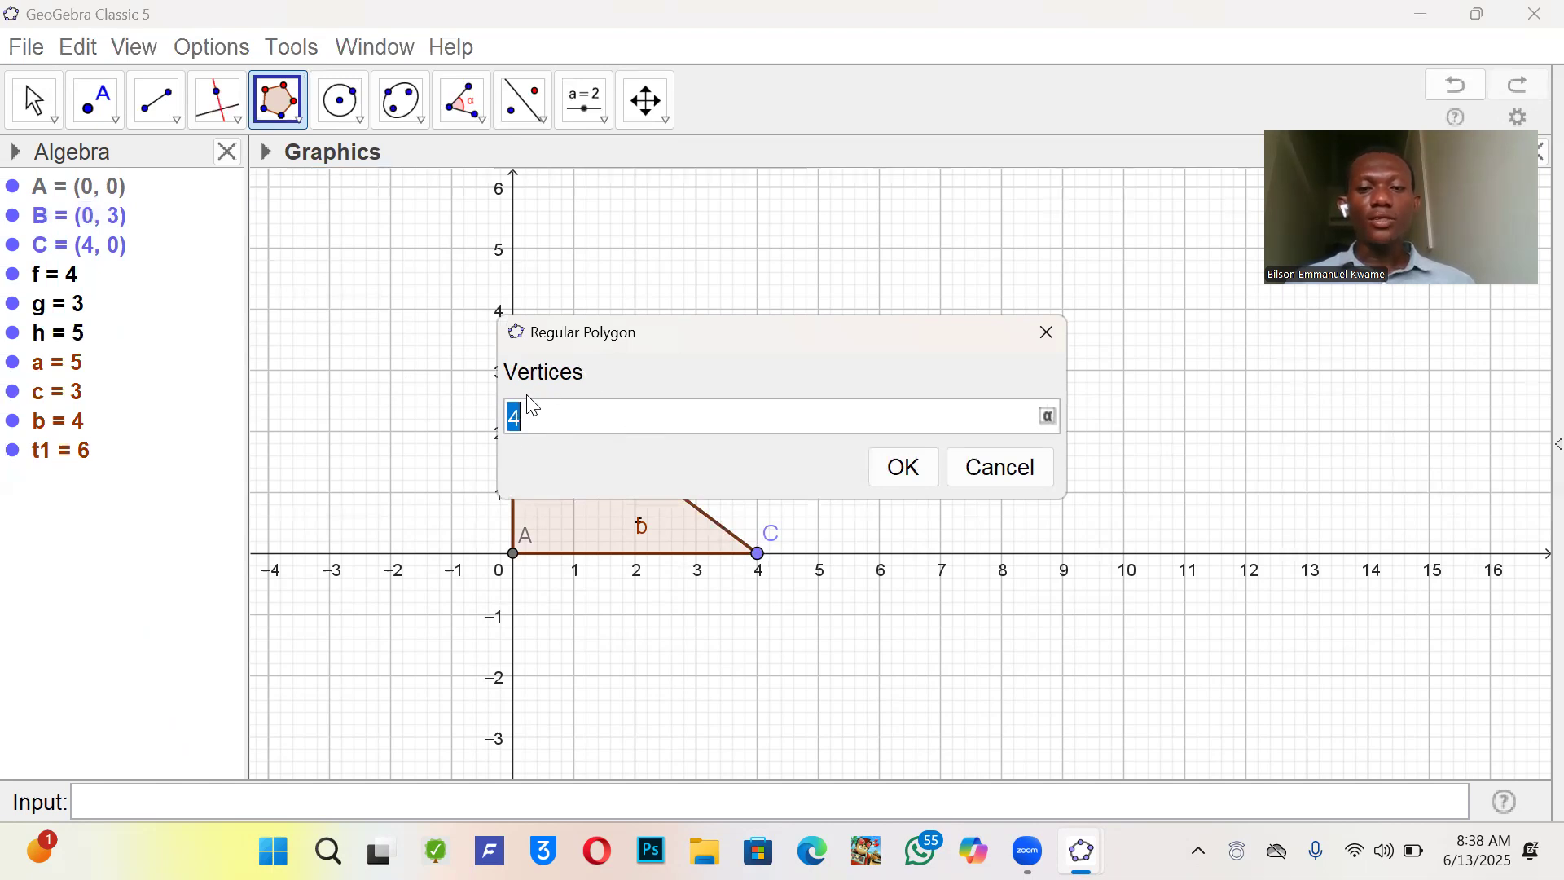
click(894, 471)
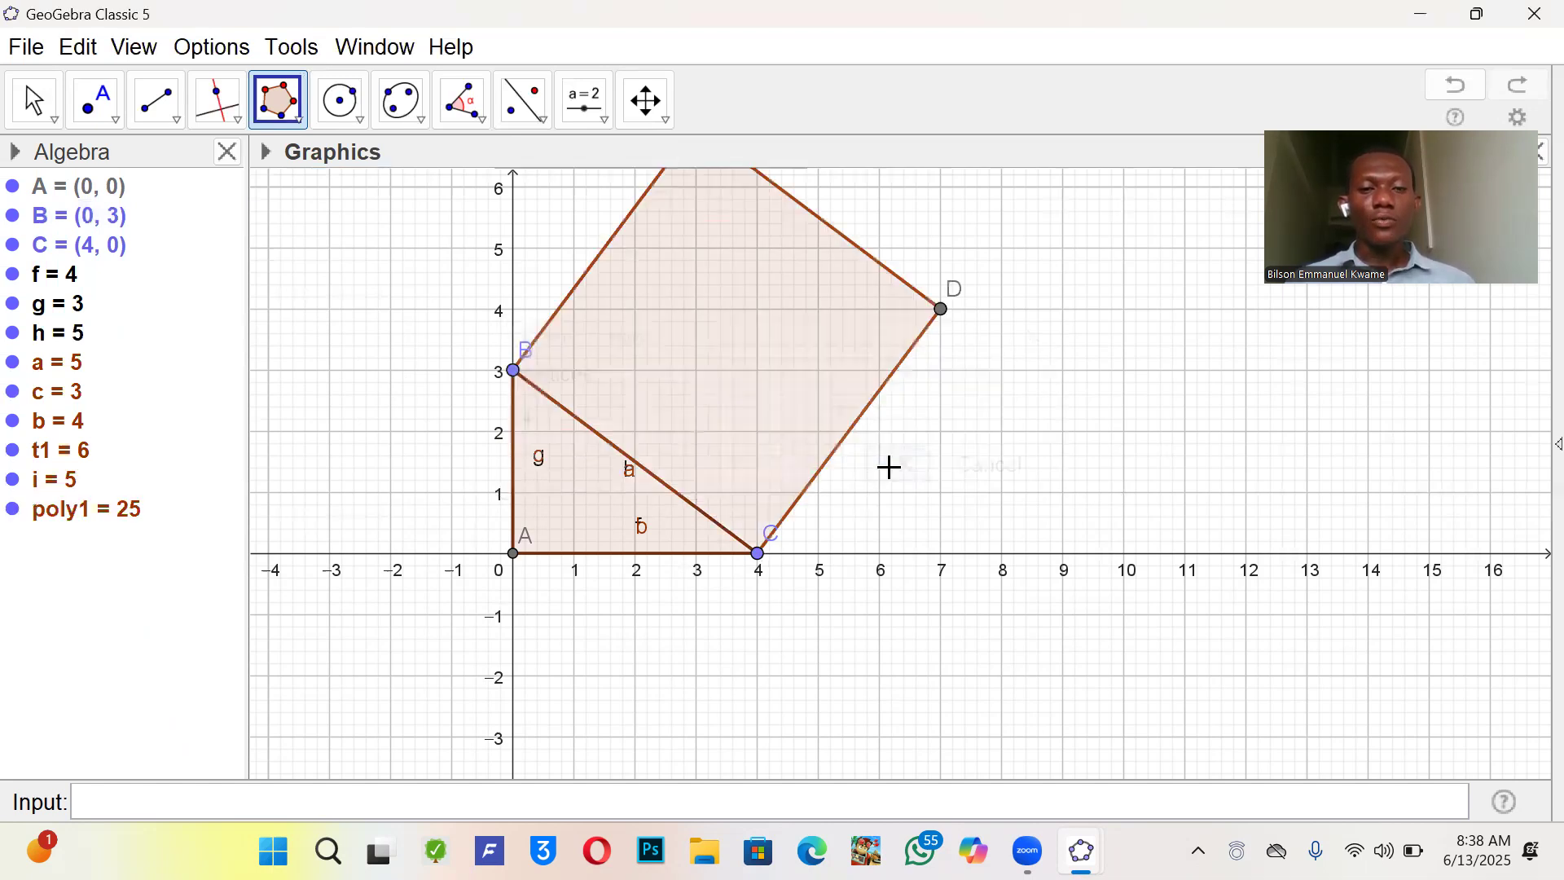
- Try to construct a square on the horizontal leg, going from A to C, and undo it
click(516, 557)
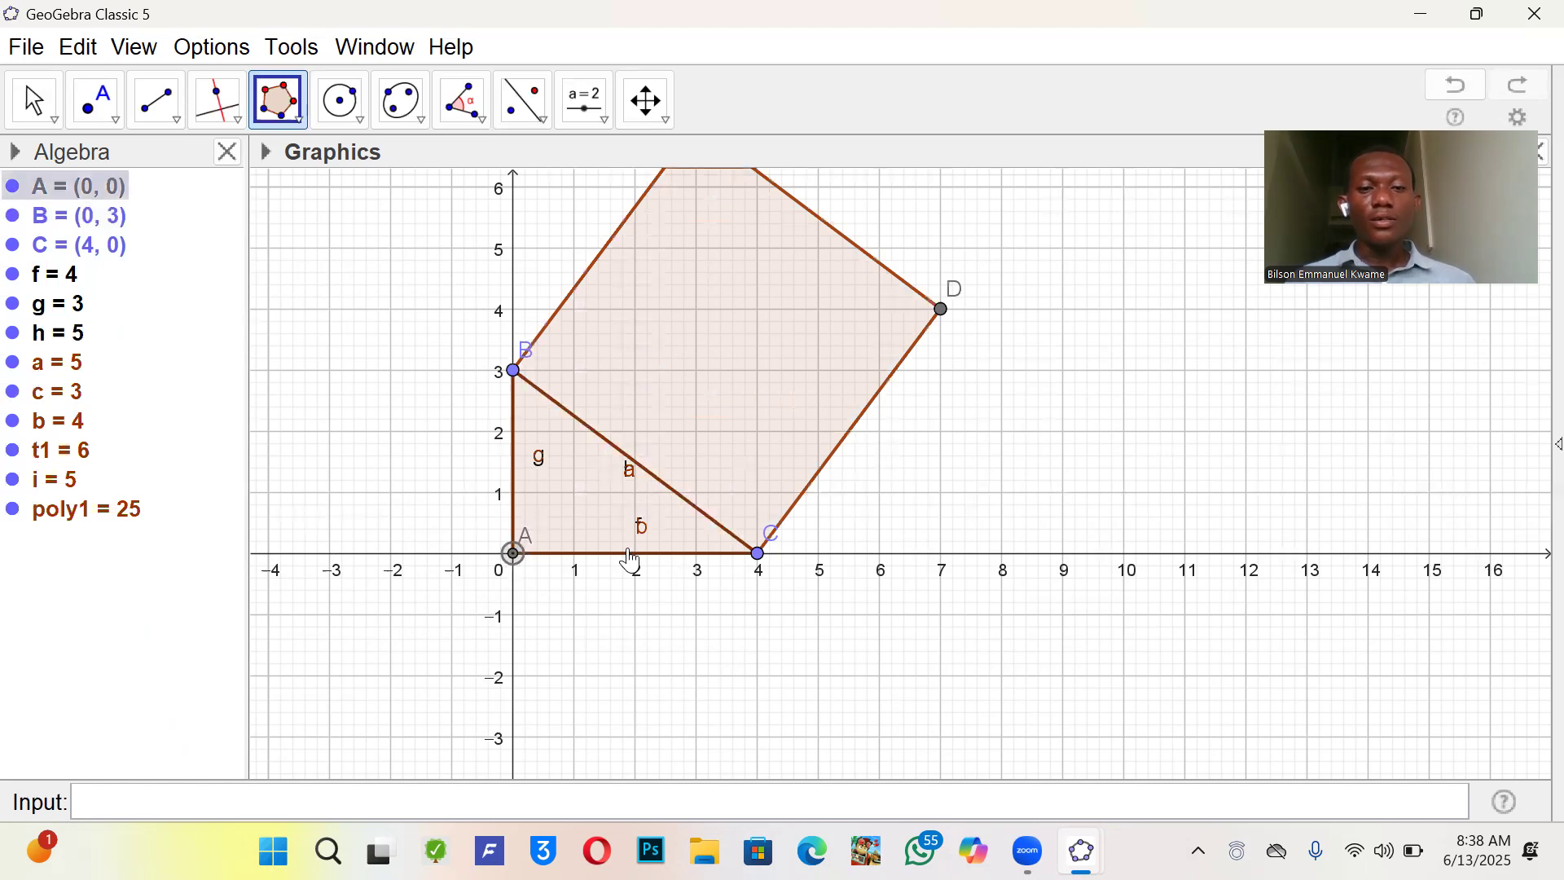
click(761, 553)
click(907, 473)
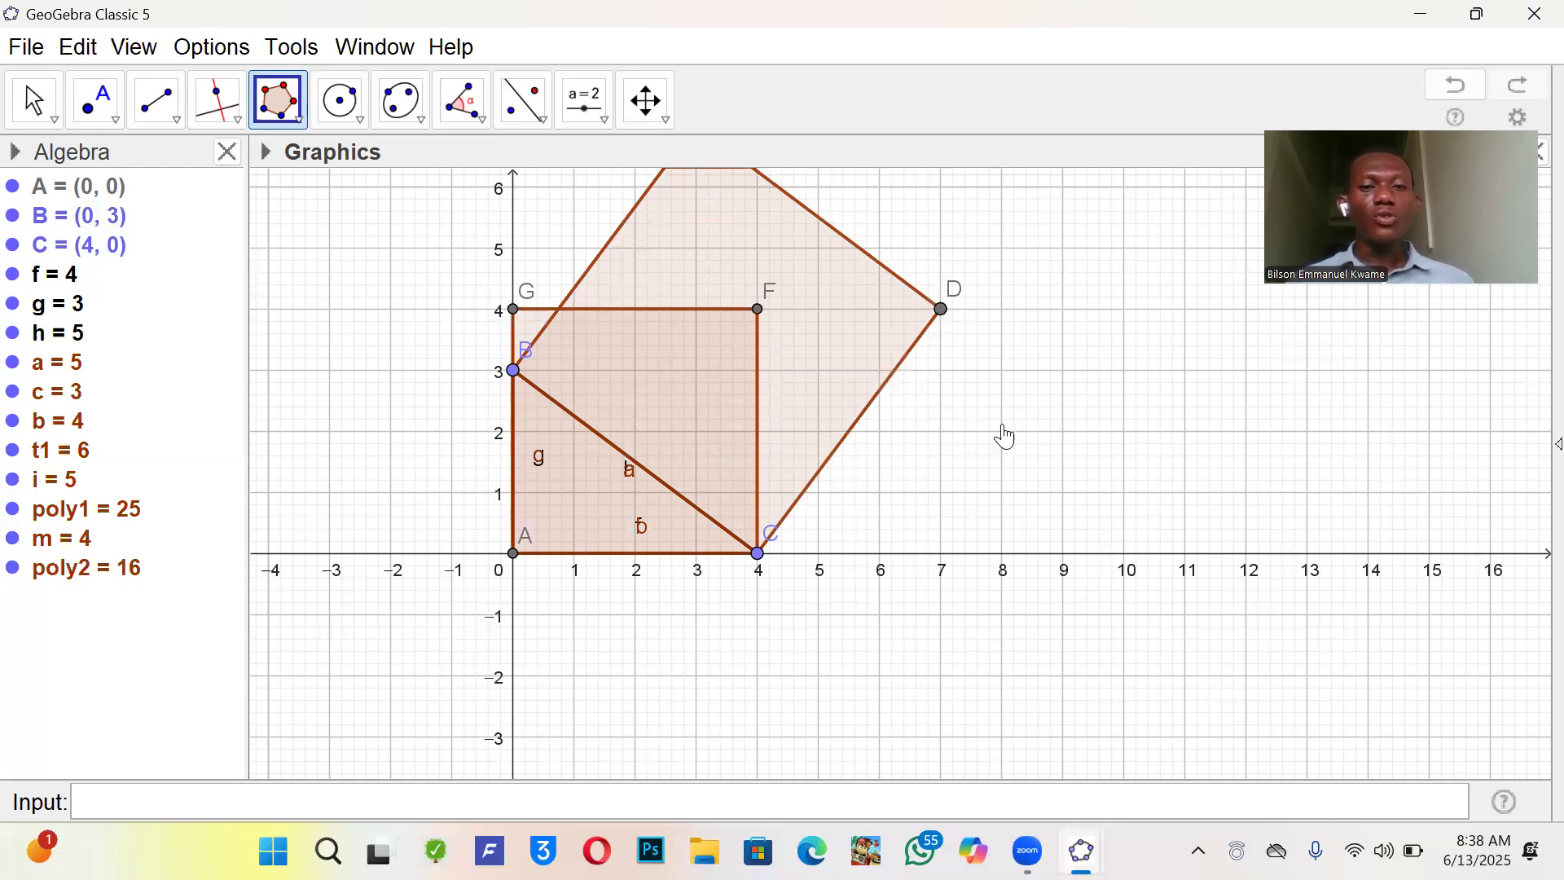
key(ctrl+z)
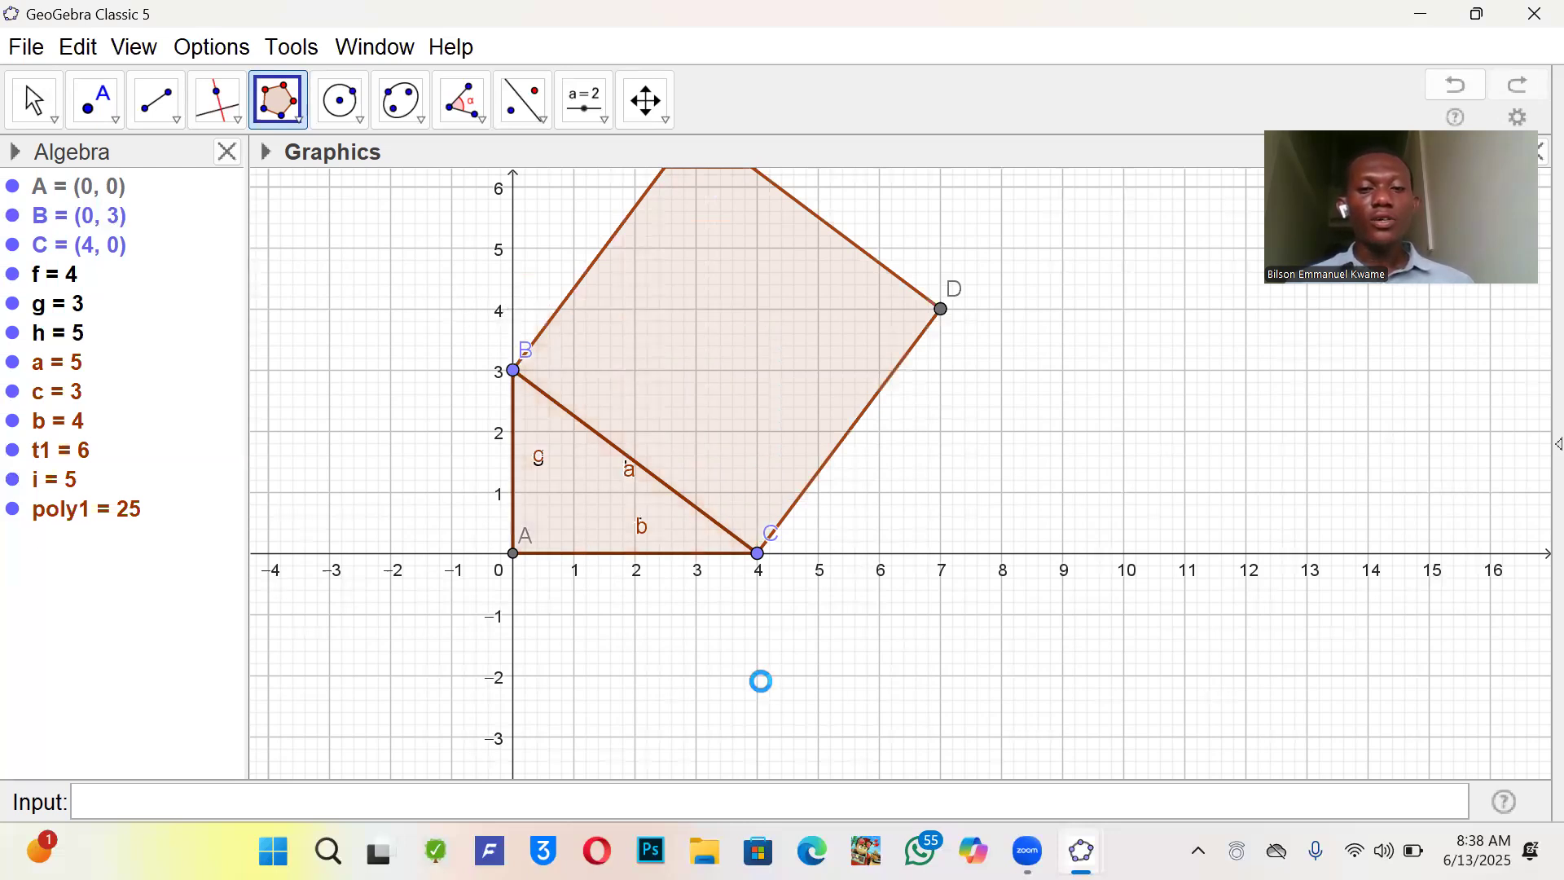
- Construct a regular polygon with 4 vertices on the horizontal leg, going from C to A, outside the triangle
click(759, 556)
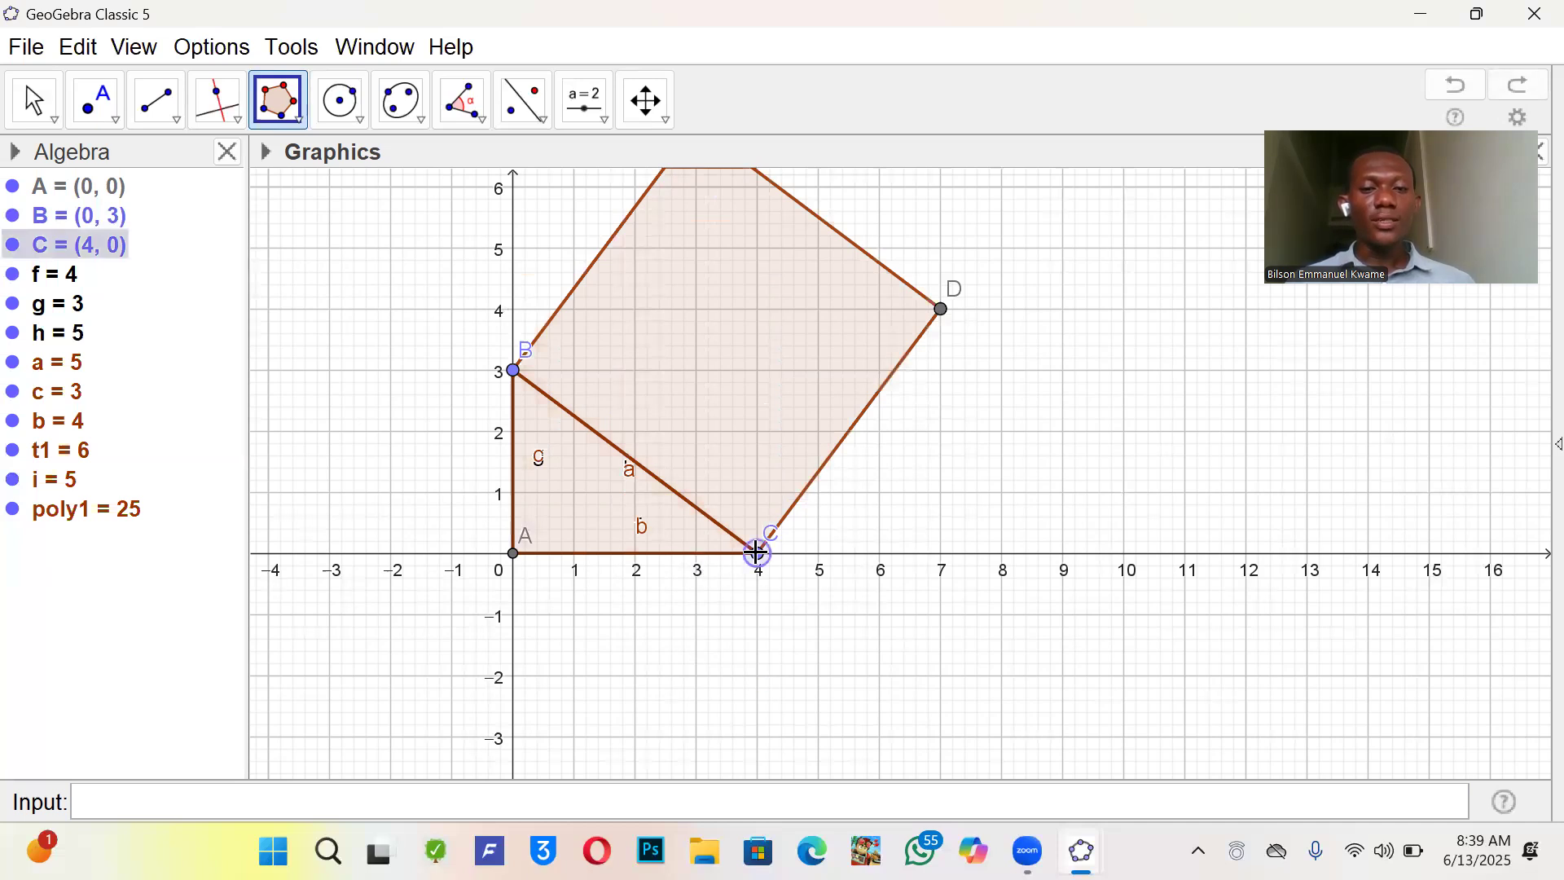
click(514, 556)
click(911, 466)
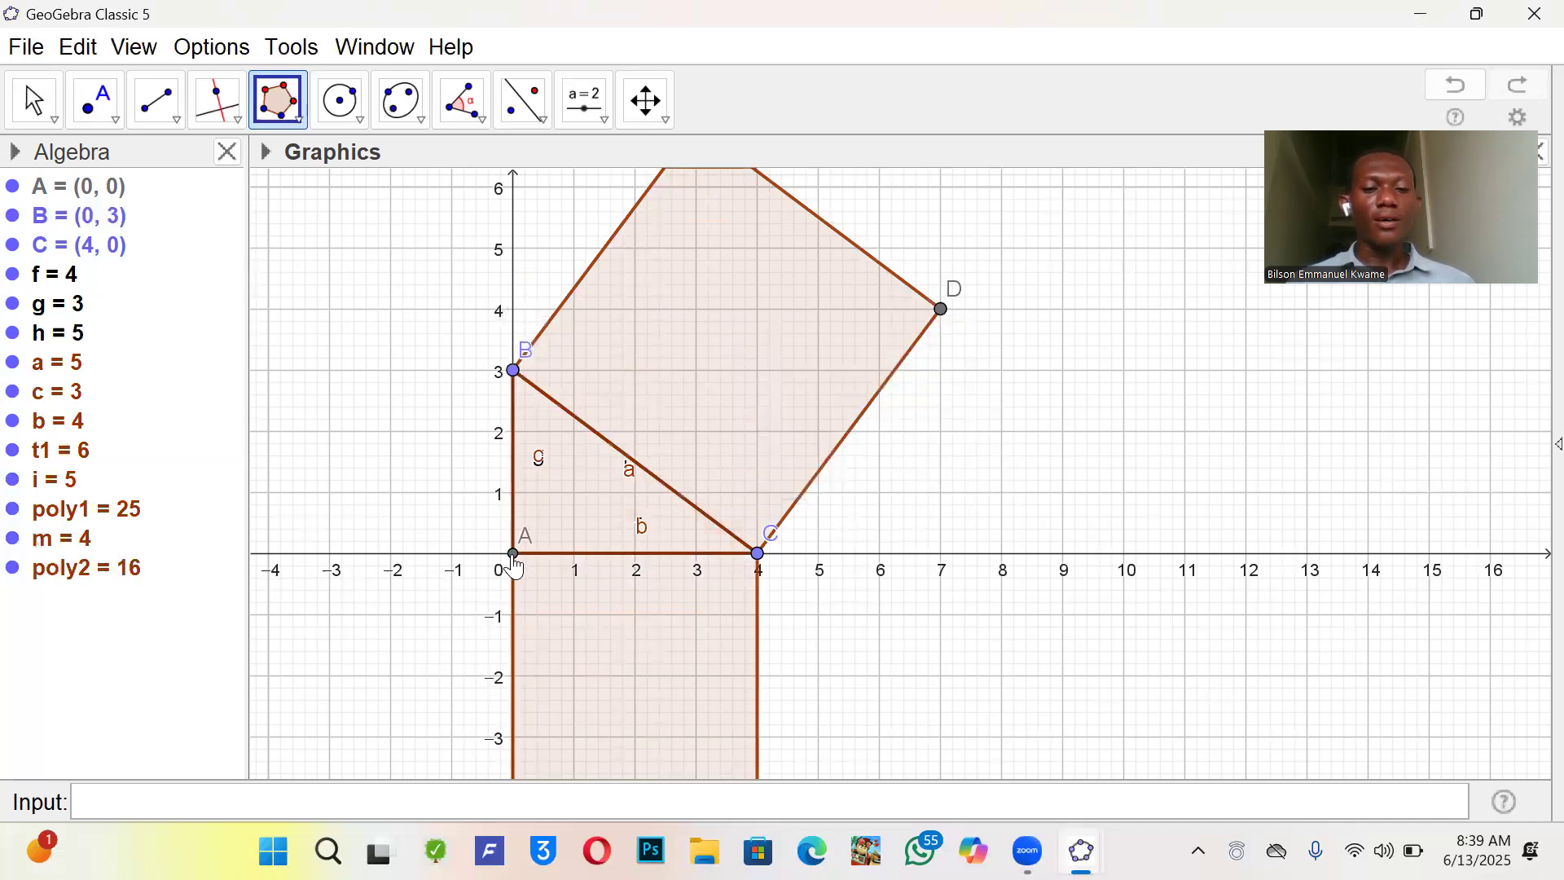
- Construct a regular polygon with 4 vertices on the vertical leg, going from A to B, outside the triangle
click(513, 555)
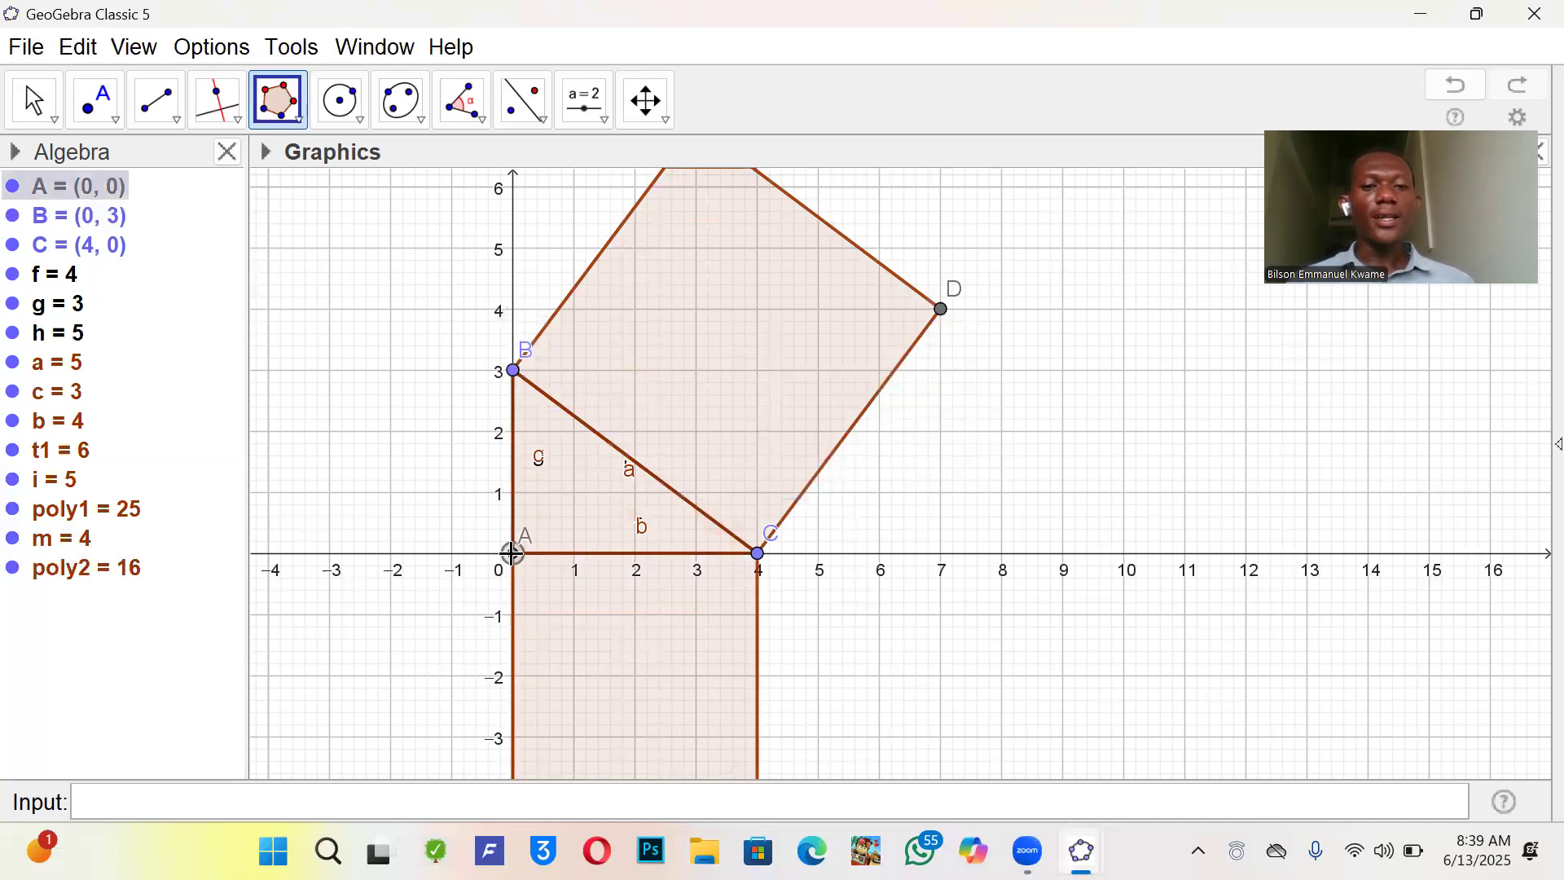
click(513, 372)
click(895, 462)
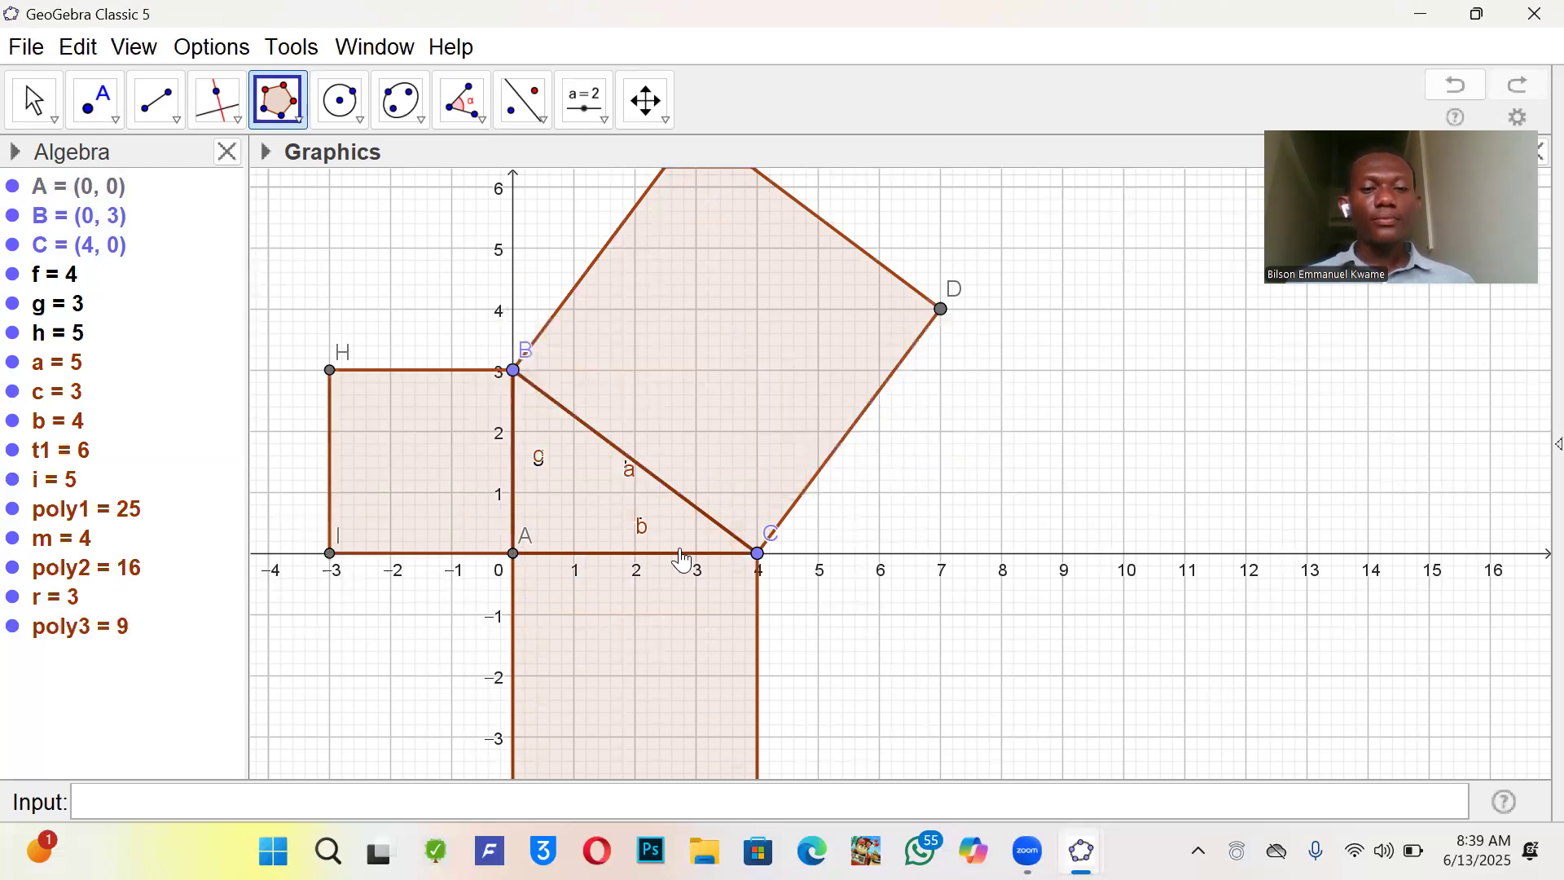
scroll(683, 560, down, 3)
scroll(644, 570, down, 1)
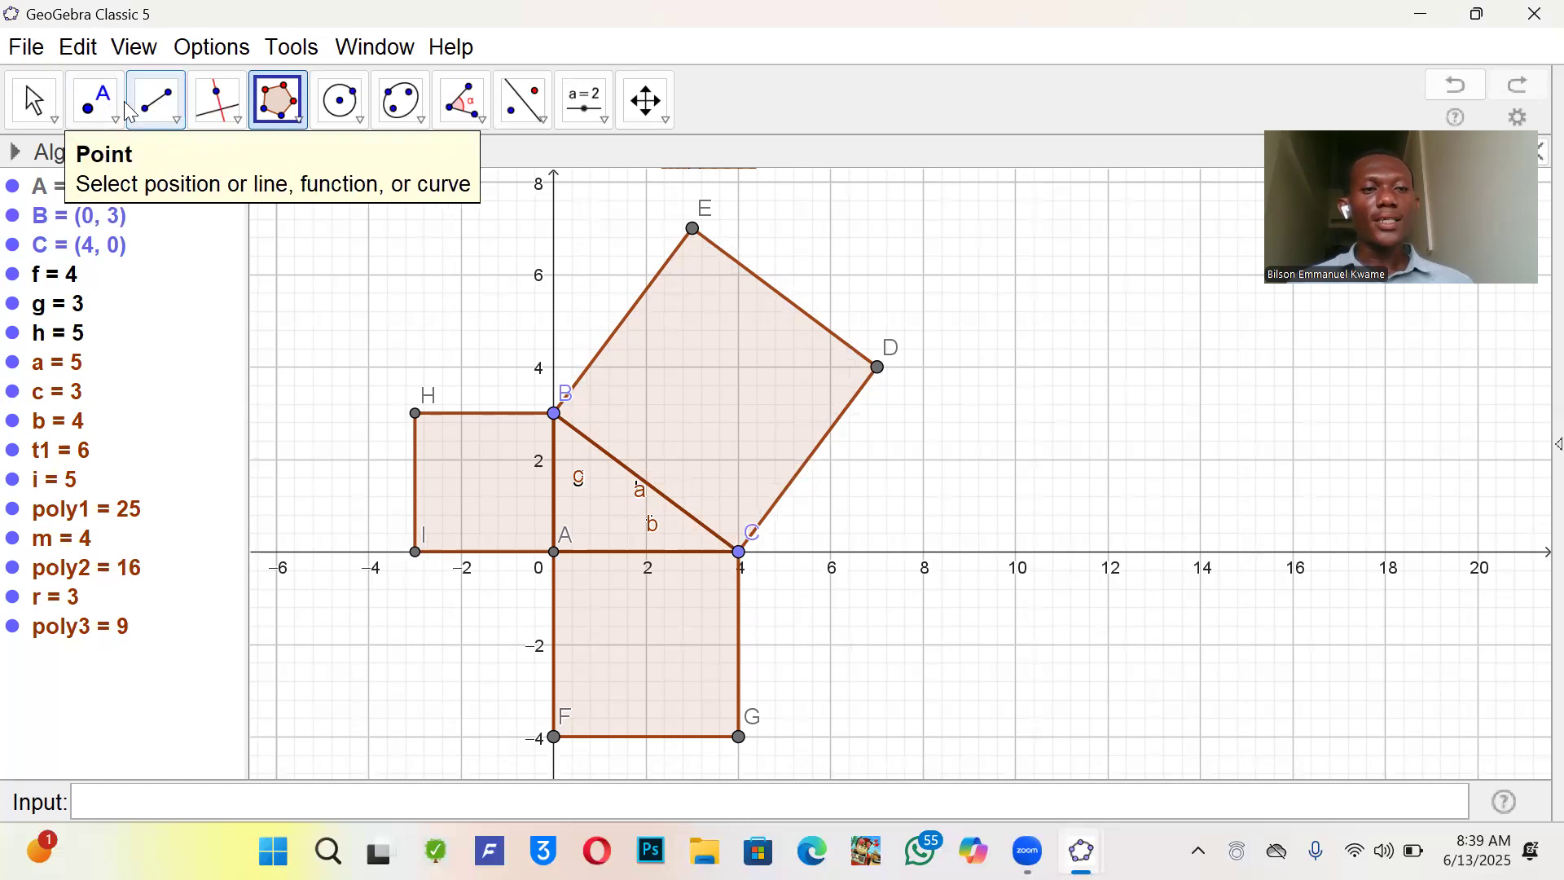
- Draw the diagonals of the square on the vertical leg as lines through H and A and through B and I
click(169, 112)
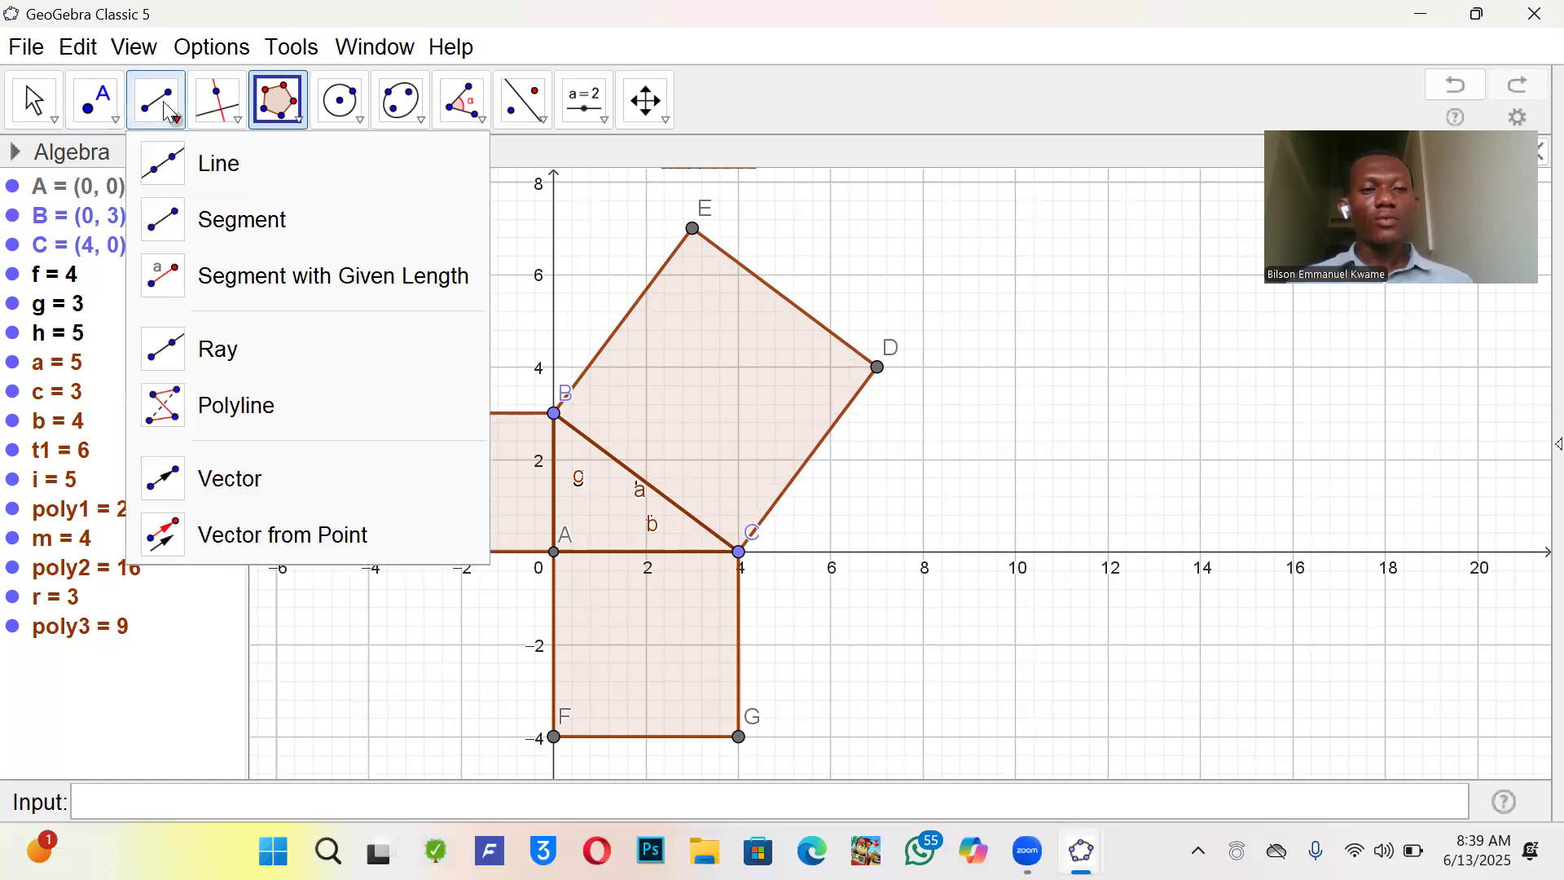
click(213, 160)
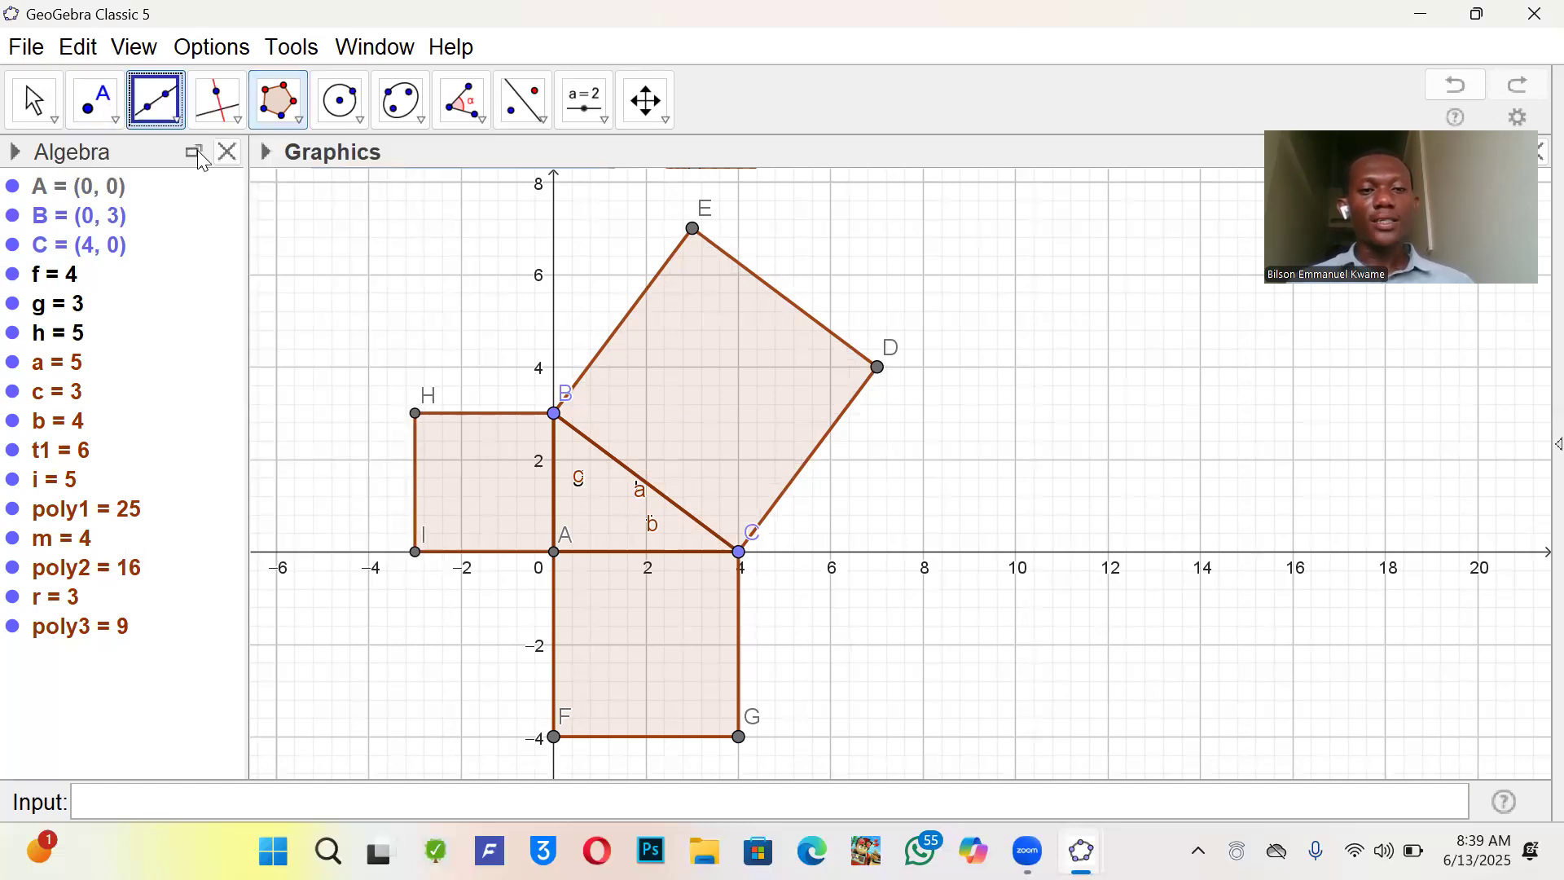
click(416, 413)
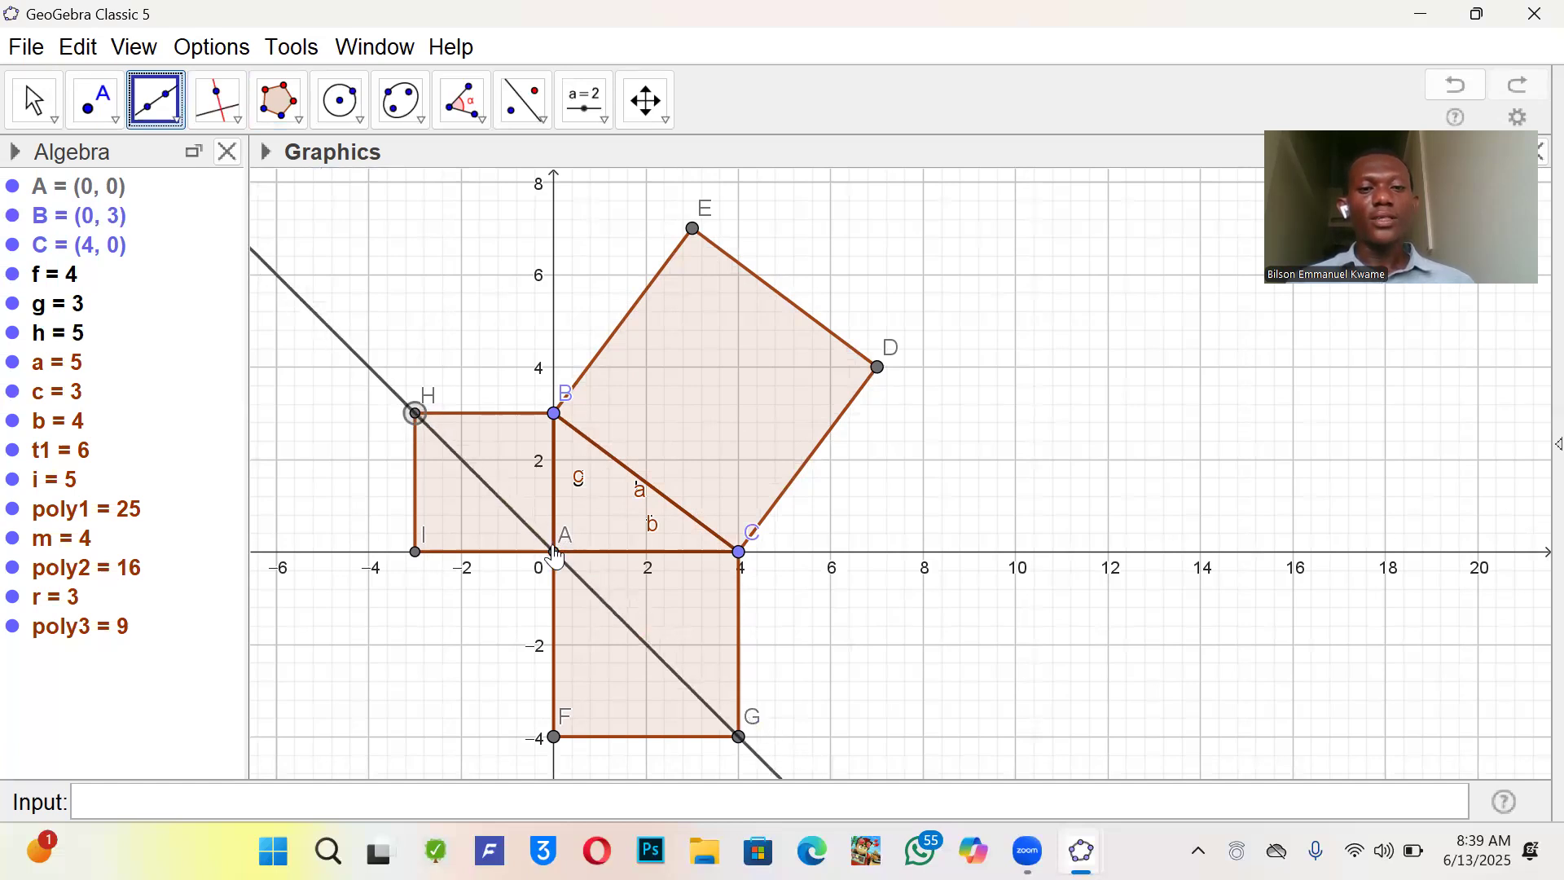
click(554, 554)
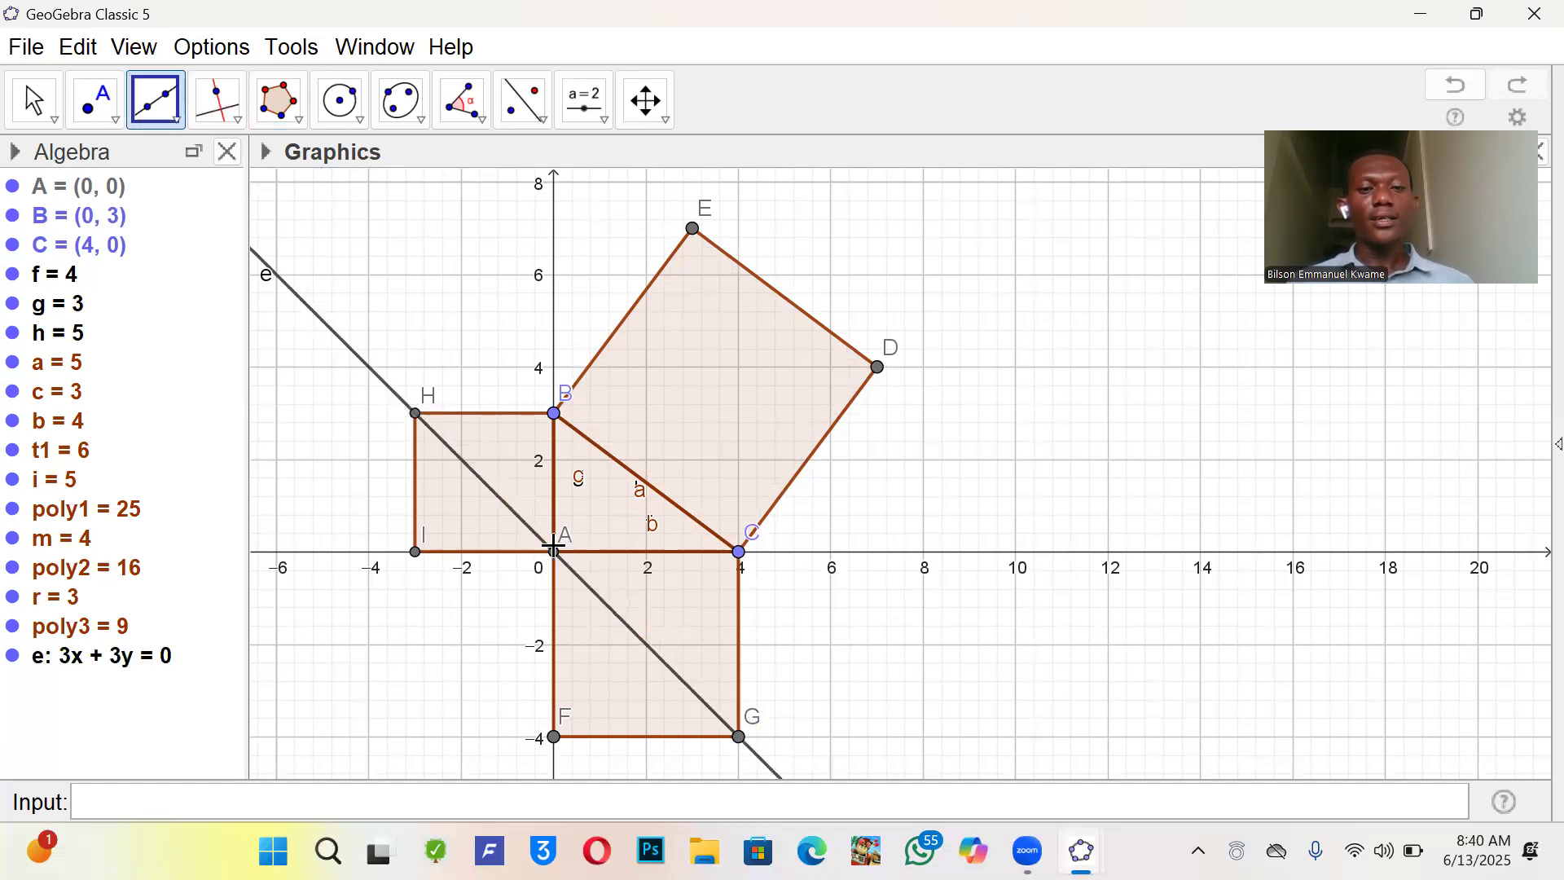
click(554, 413)
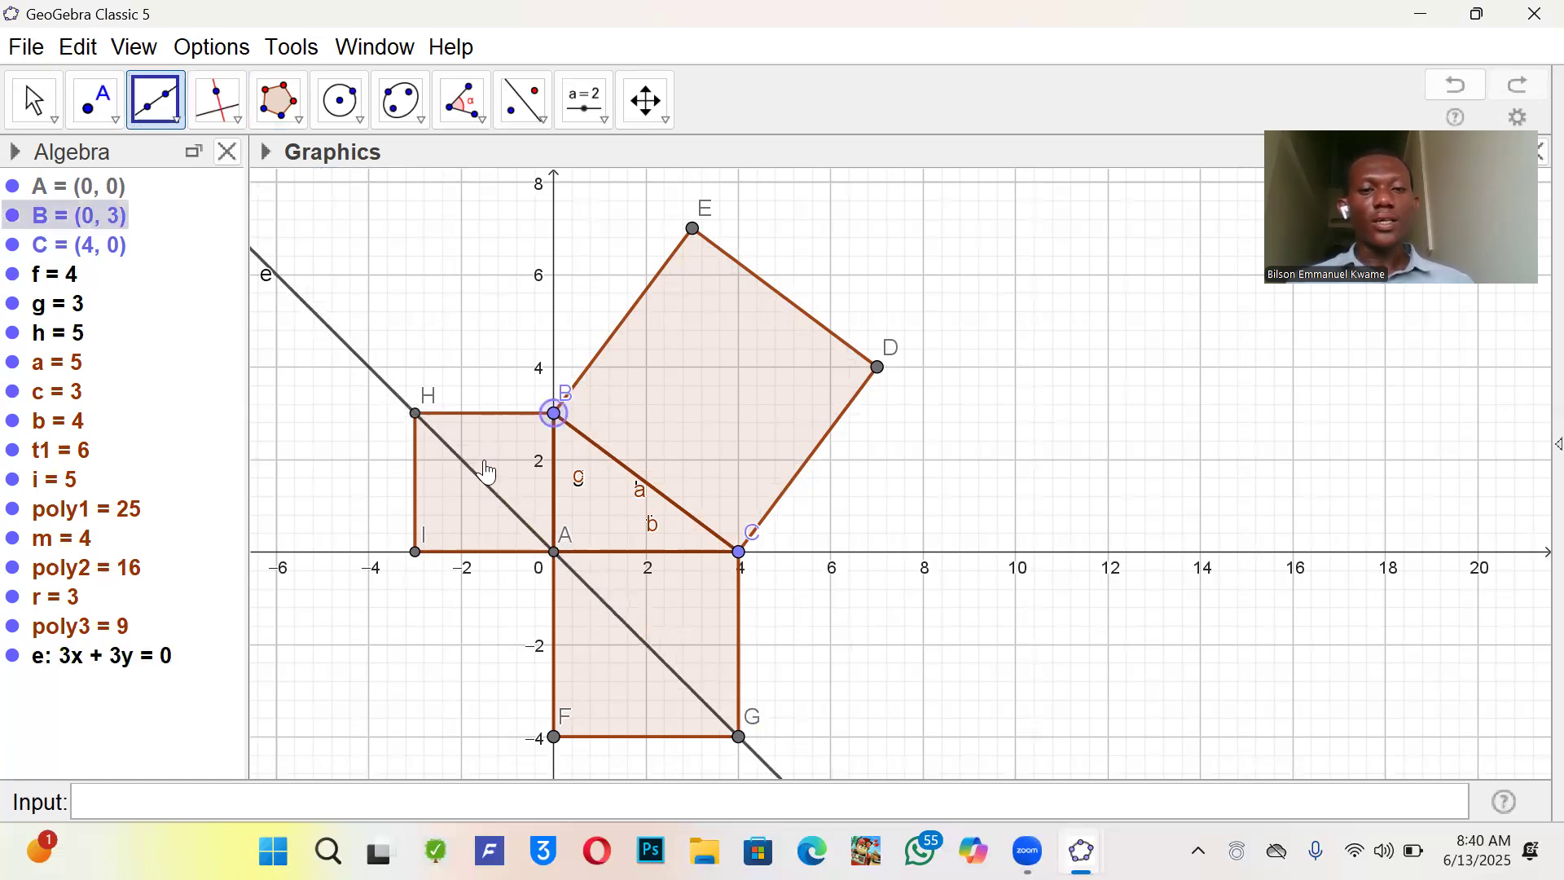
click(415, 553)
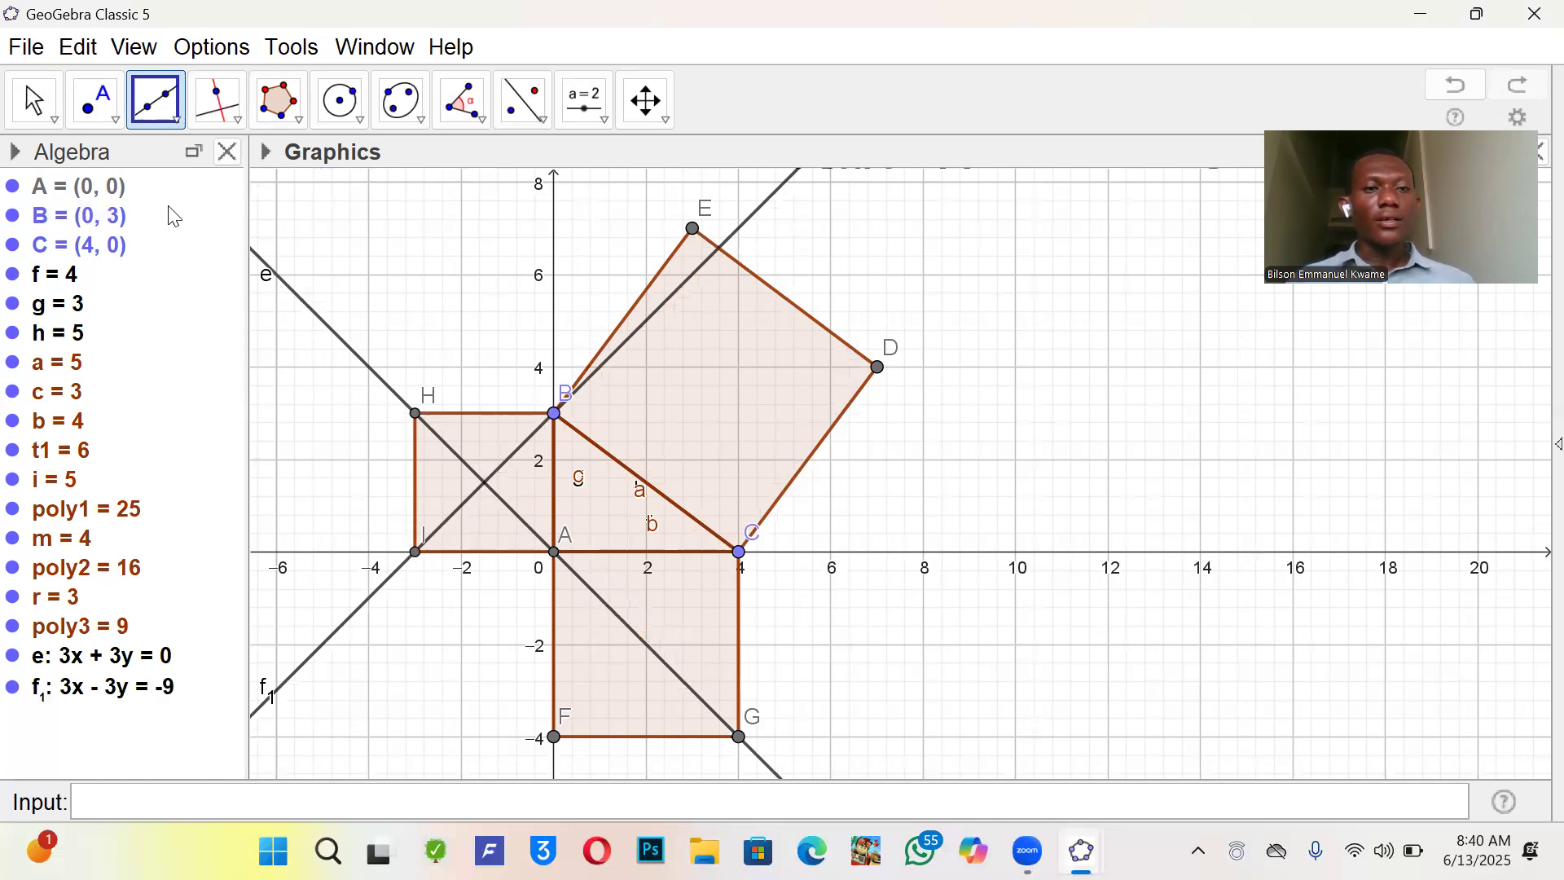
- Mark the intersection point of the square's two diagonal lines and hide both lines
click(104, 107)
click(104, 106)
click(104, 107)
click(110, 116)
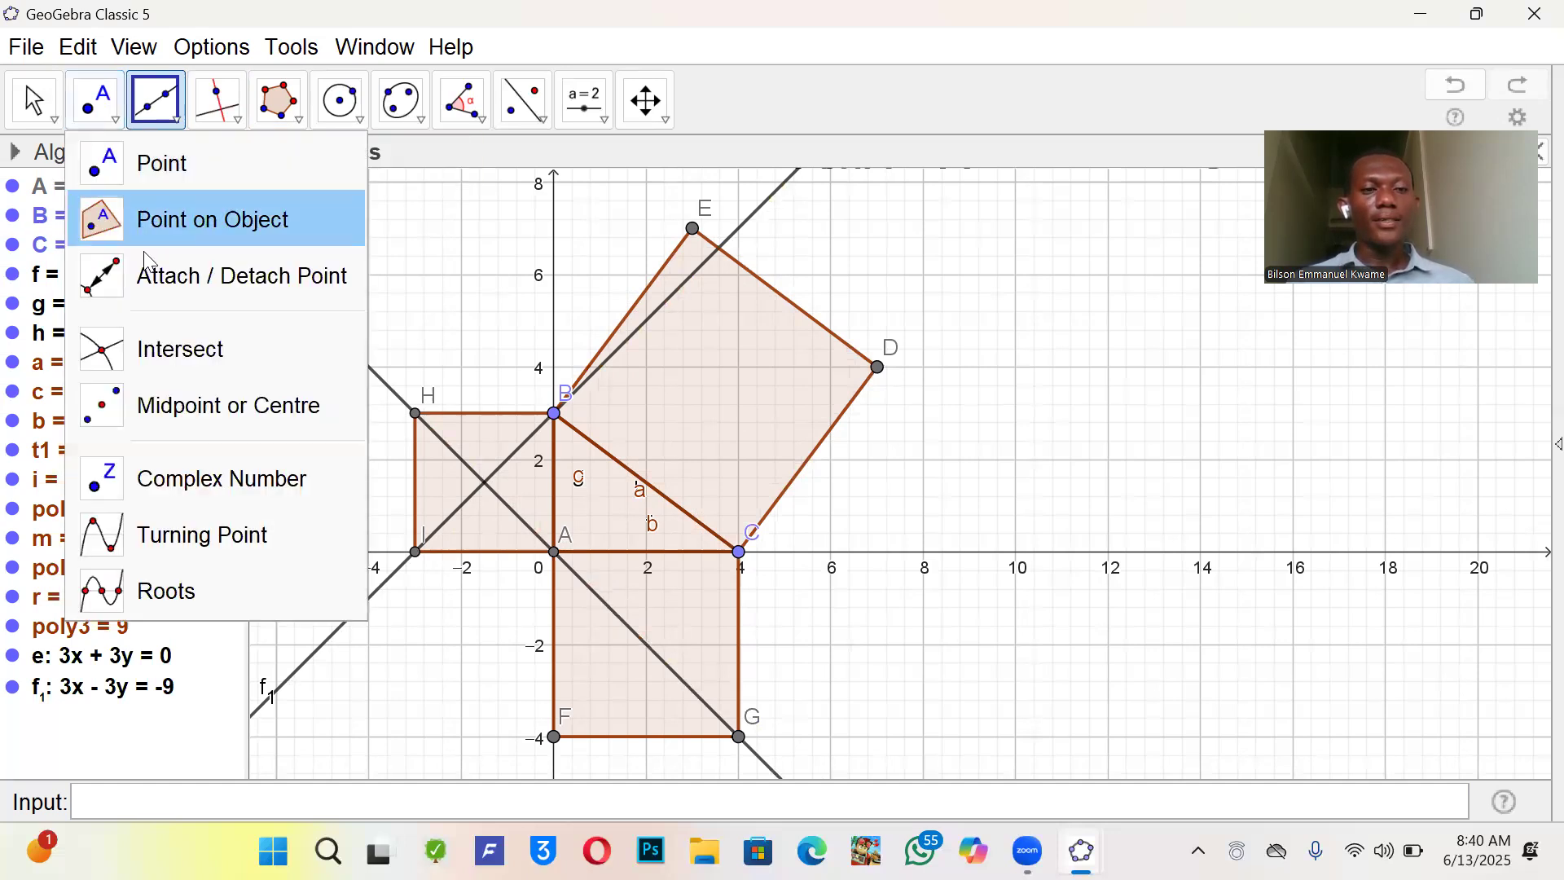
click(173, 351)
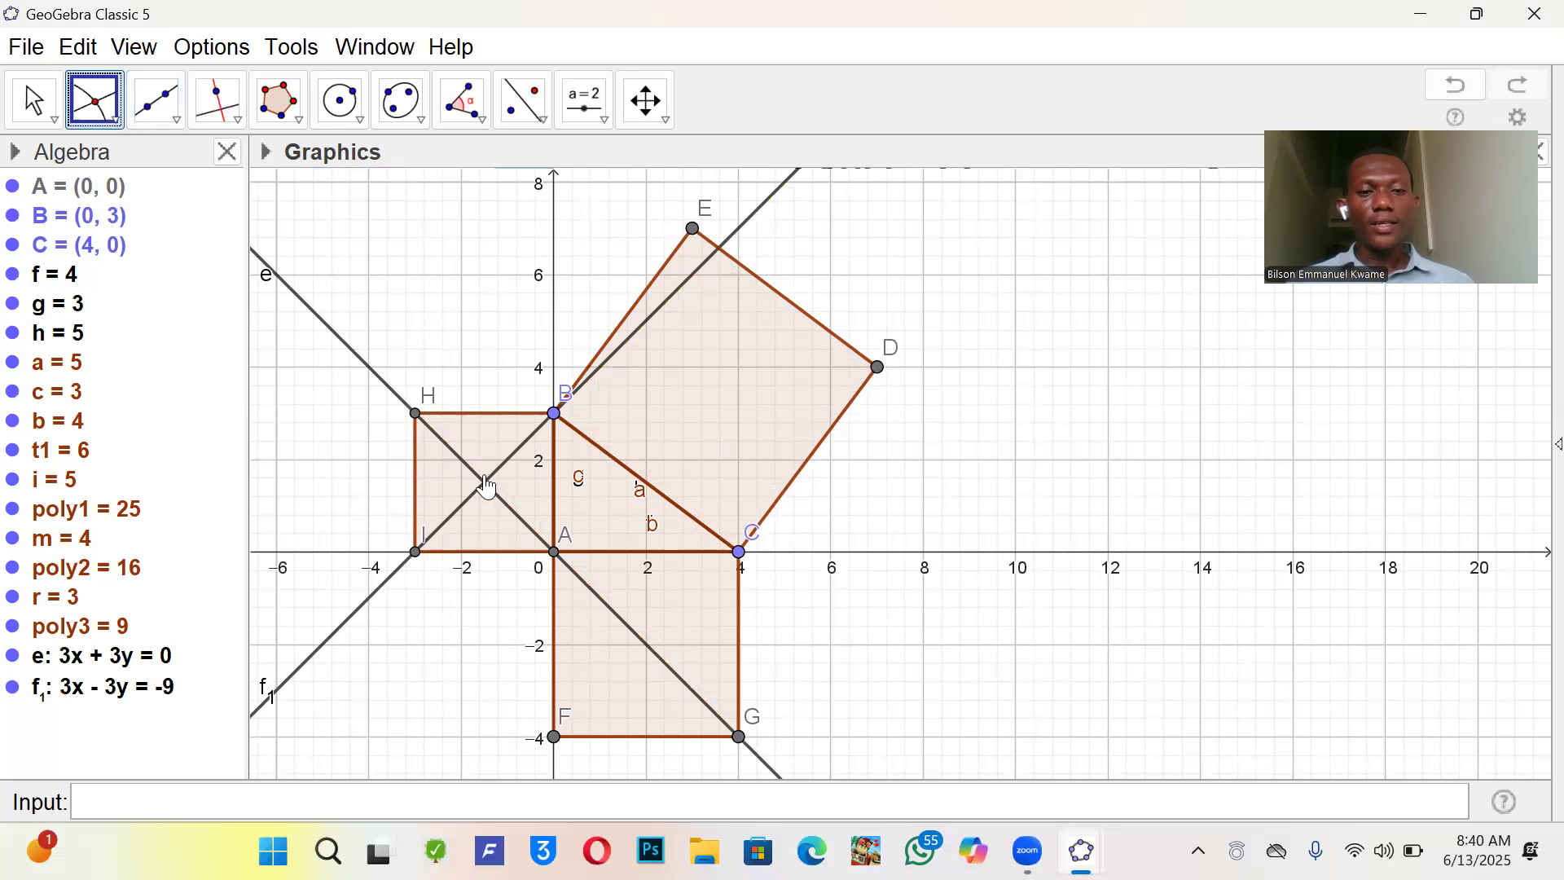
click(485, 485)
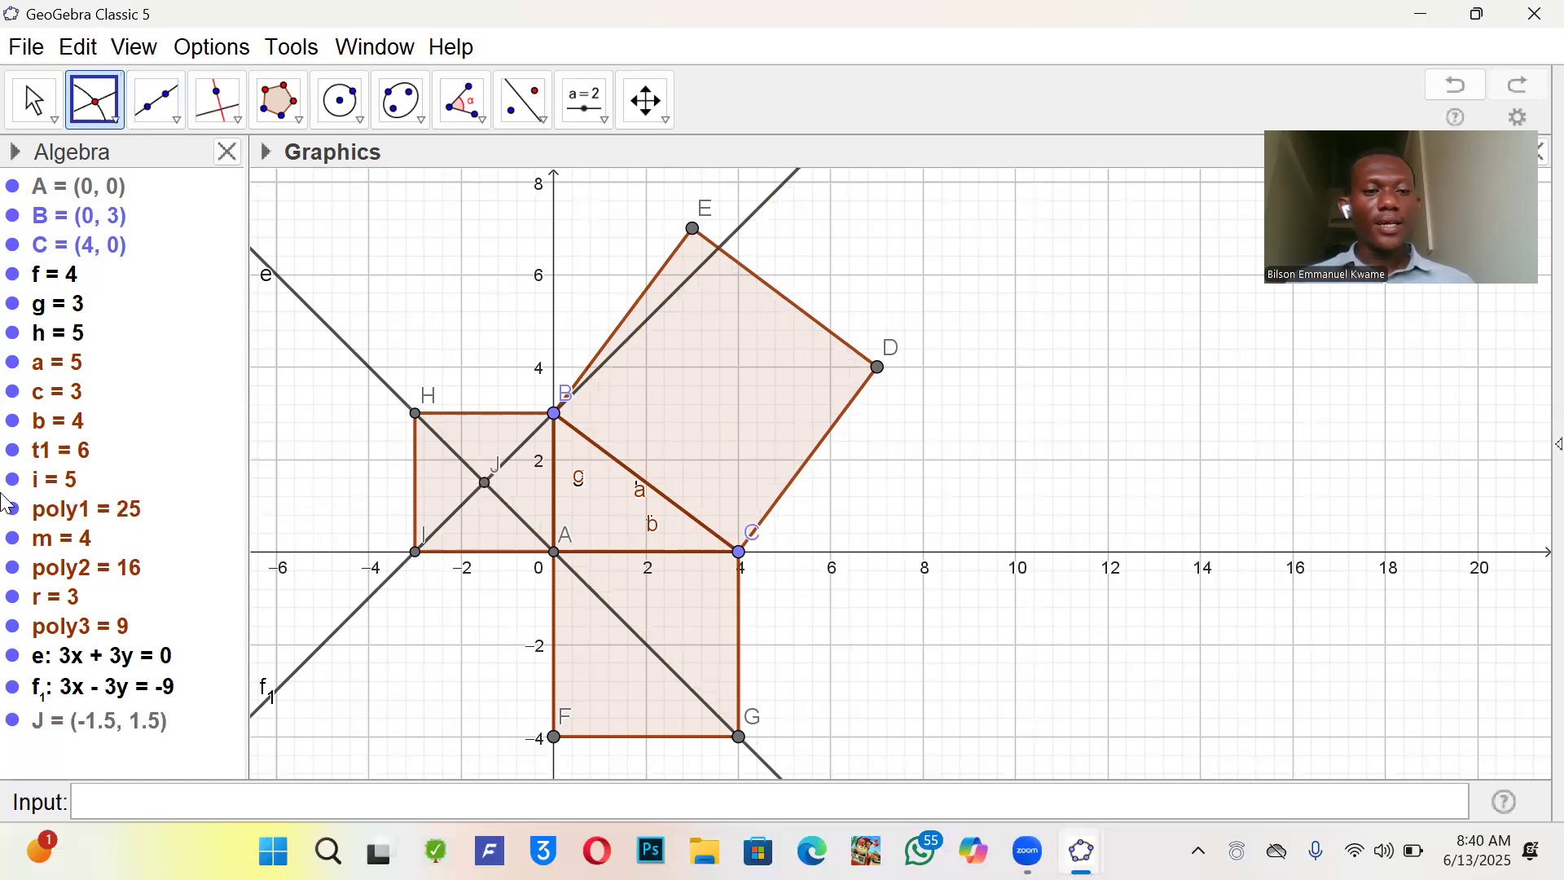
click(12, 659)
click(12, 687)
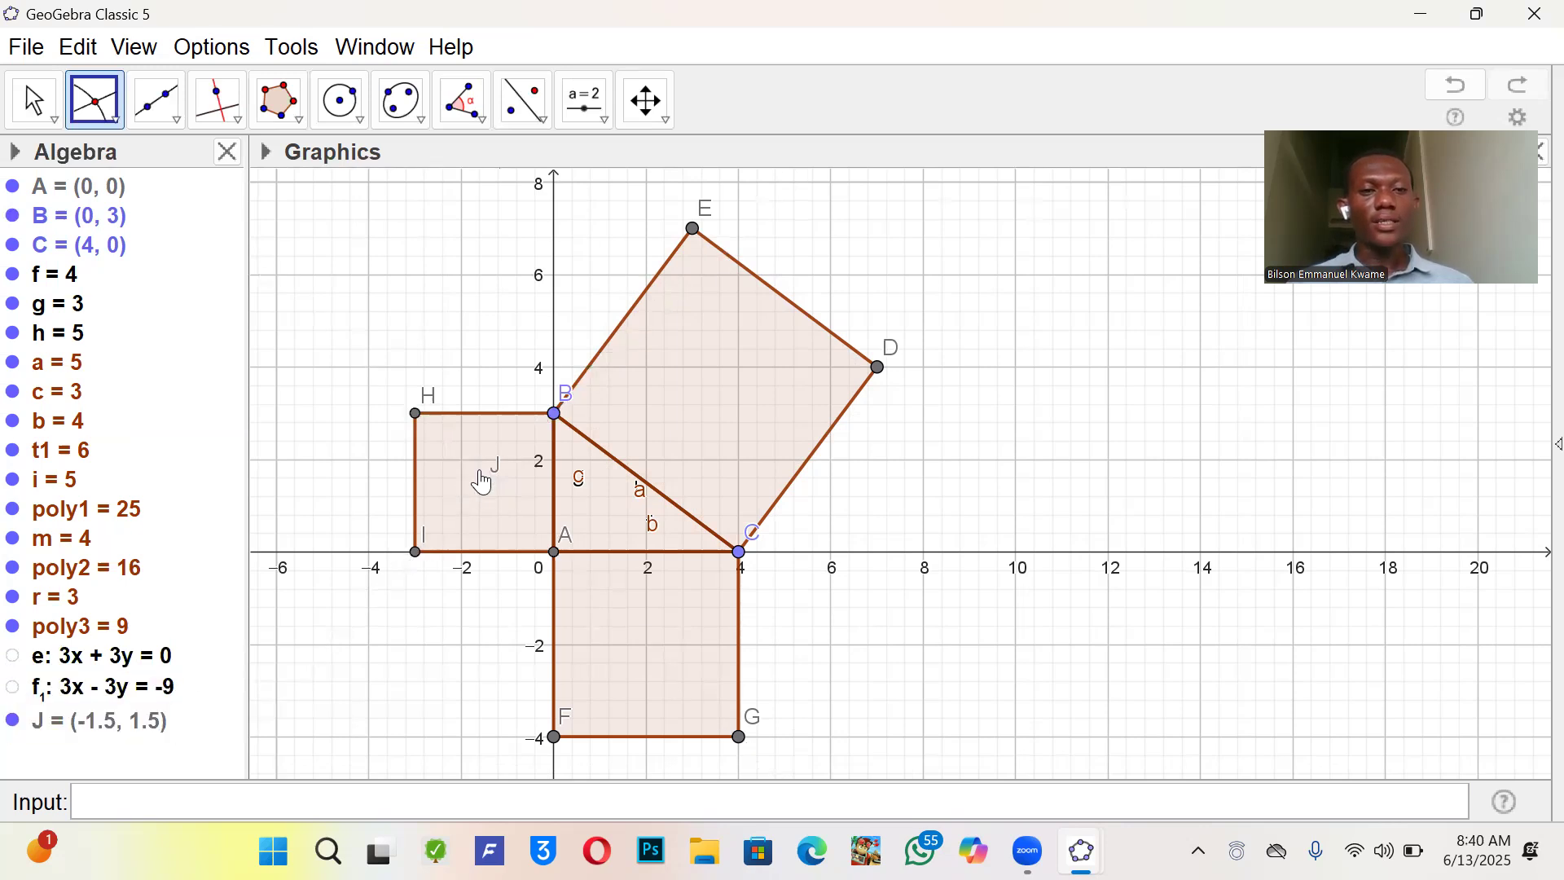
- Draw a triangle with the Polygon tool through B, the square's centre J and A
click(166, 109)
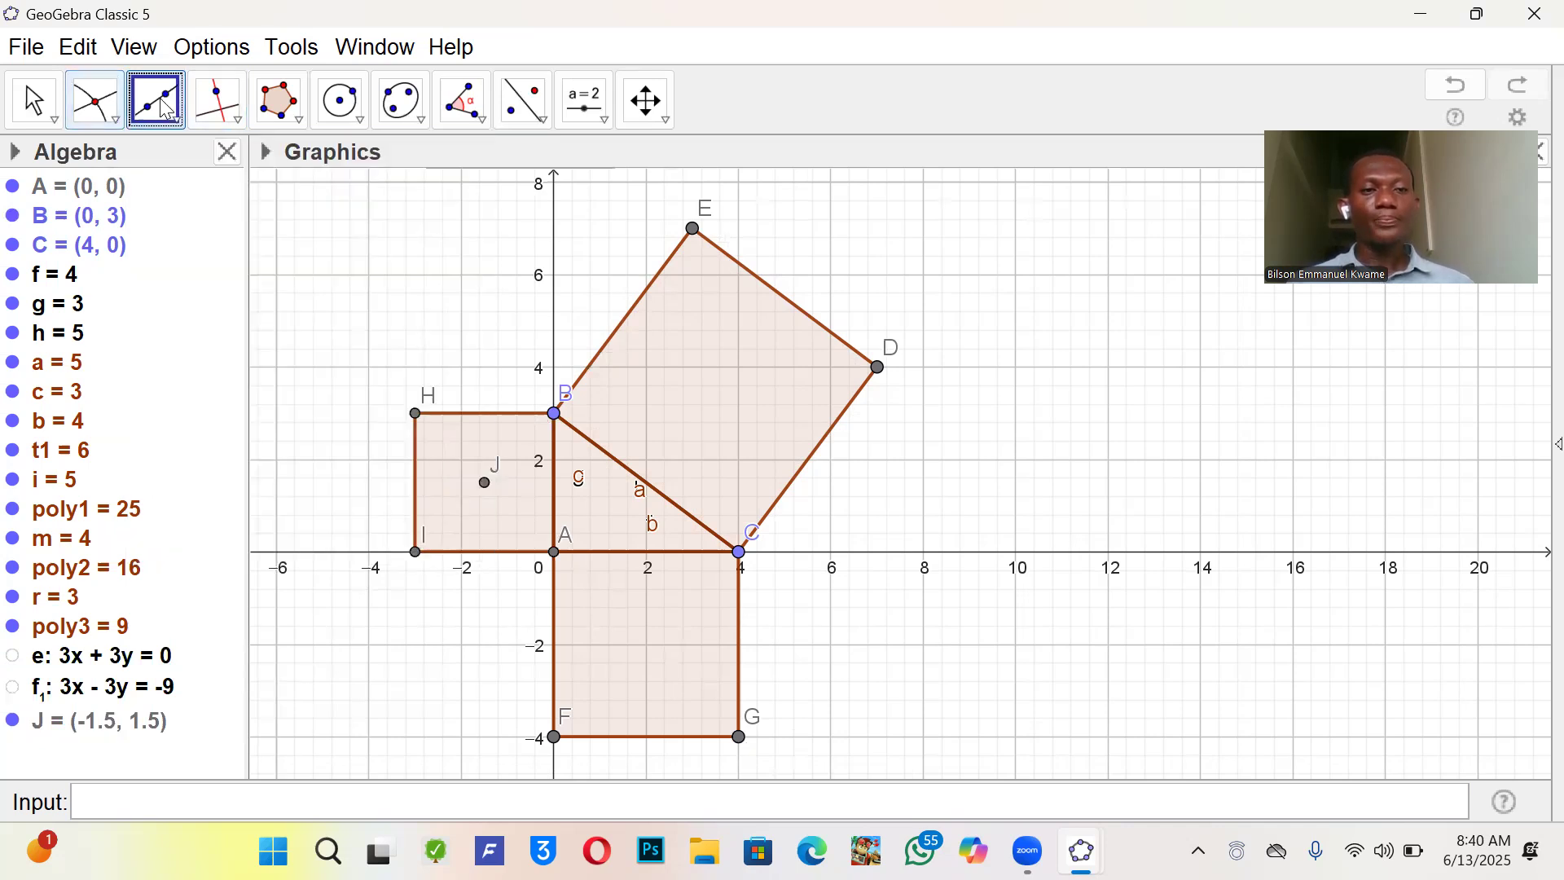
click(269, 105)
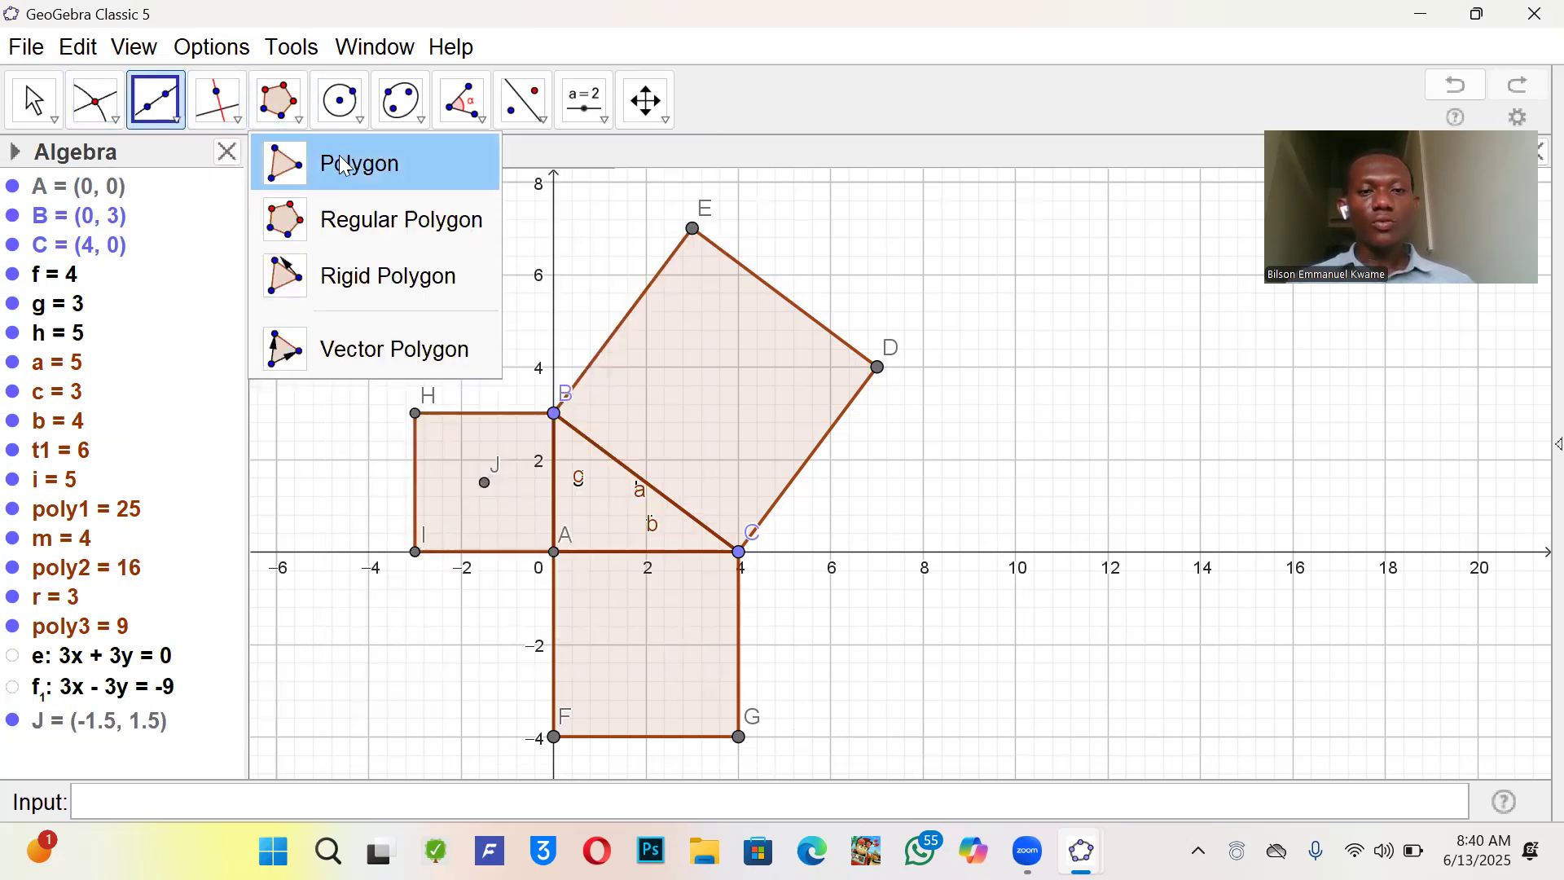
click(335, 159)
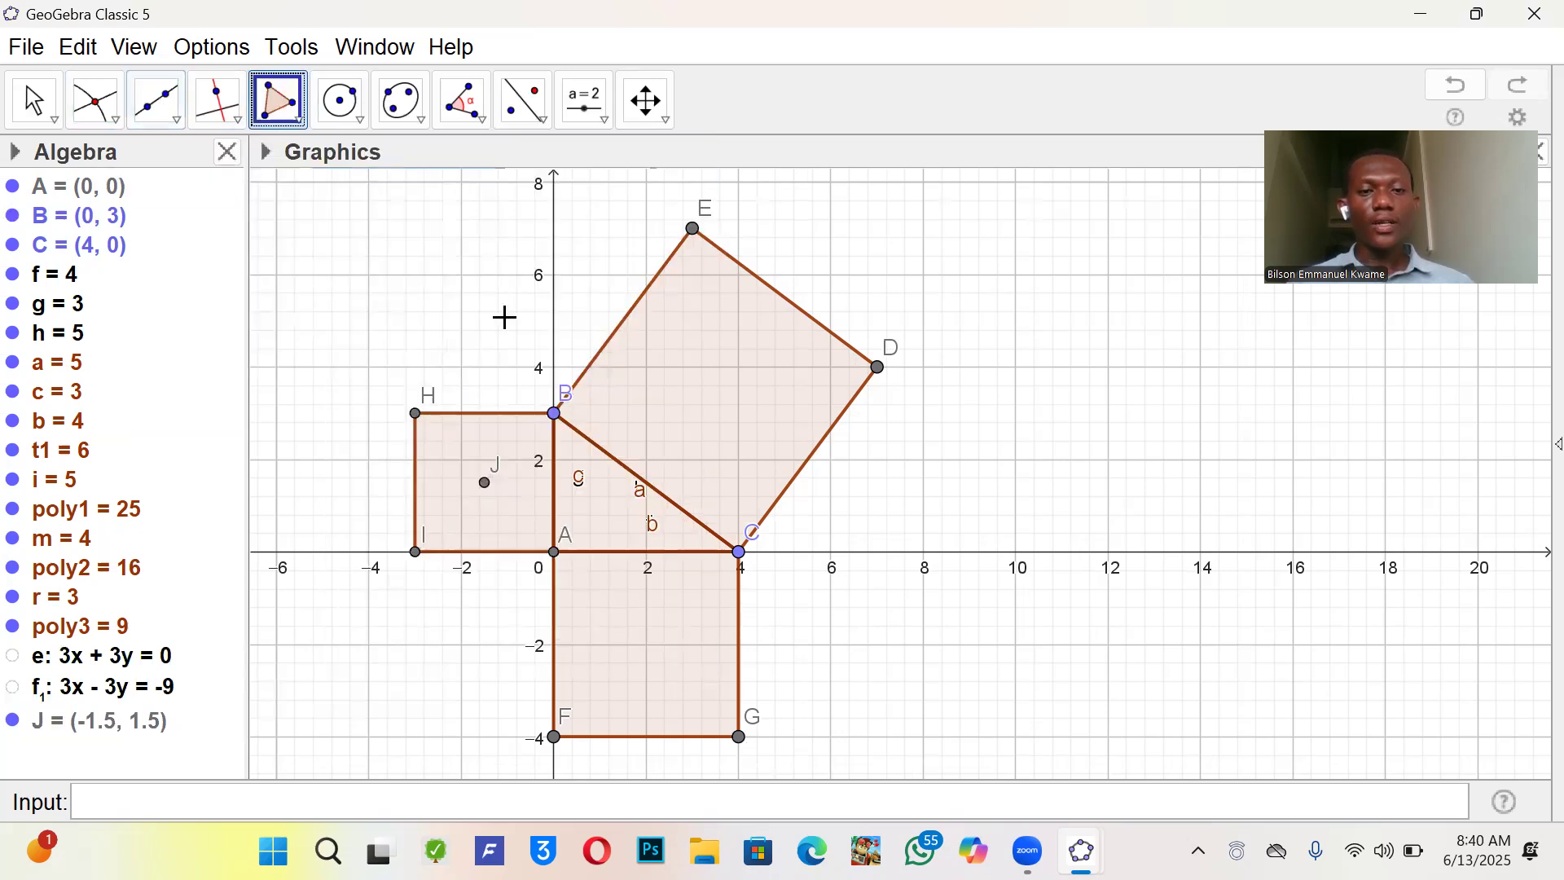
click(555, 415)
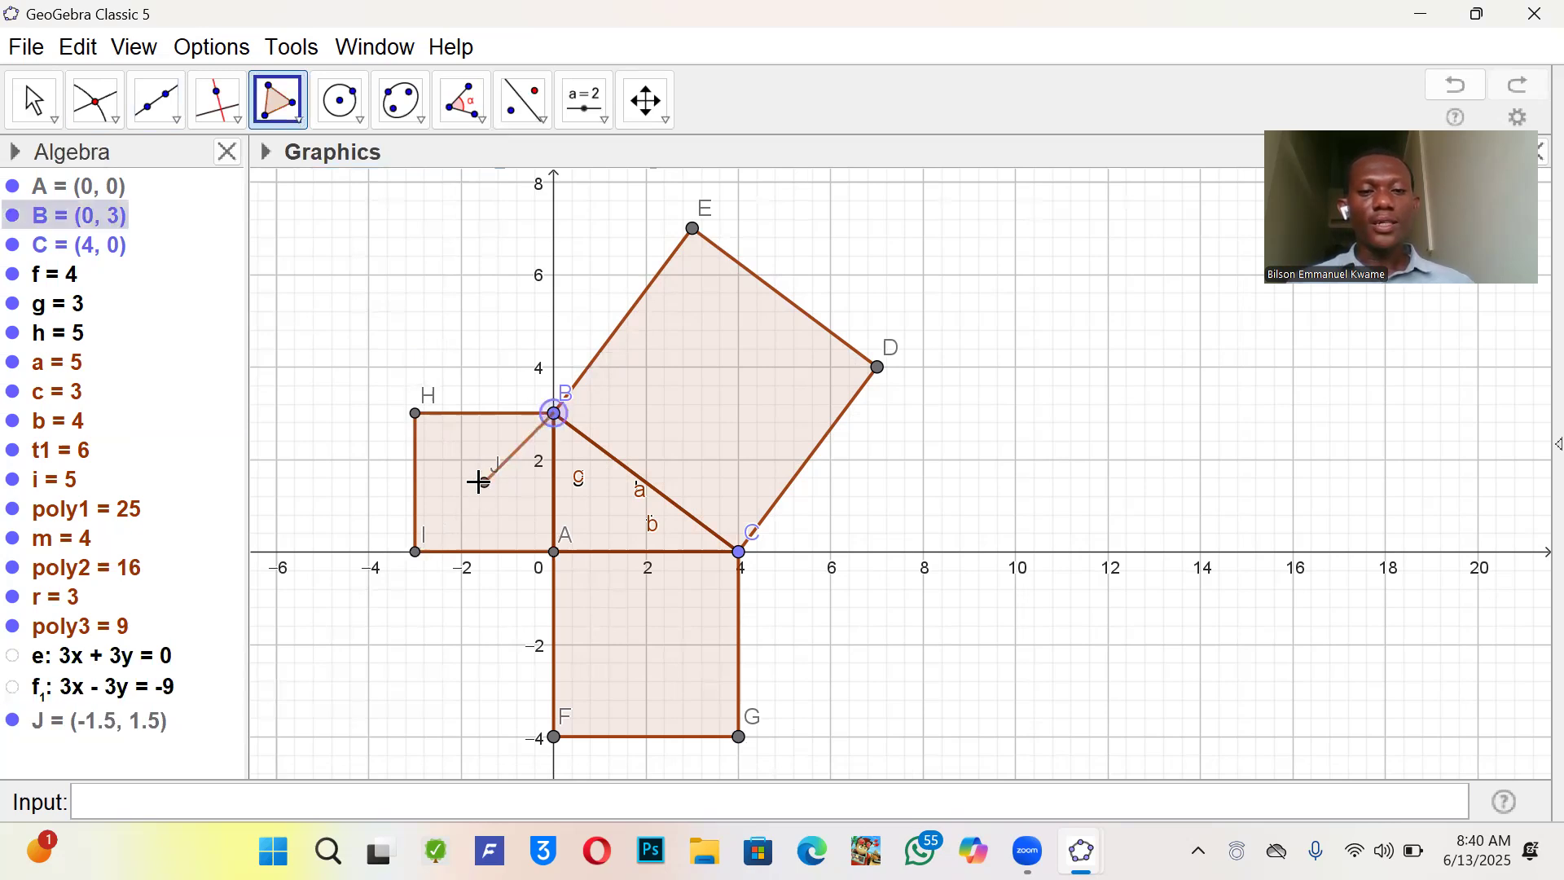
click(483, 483)
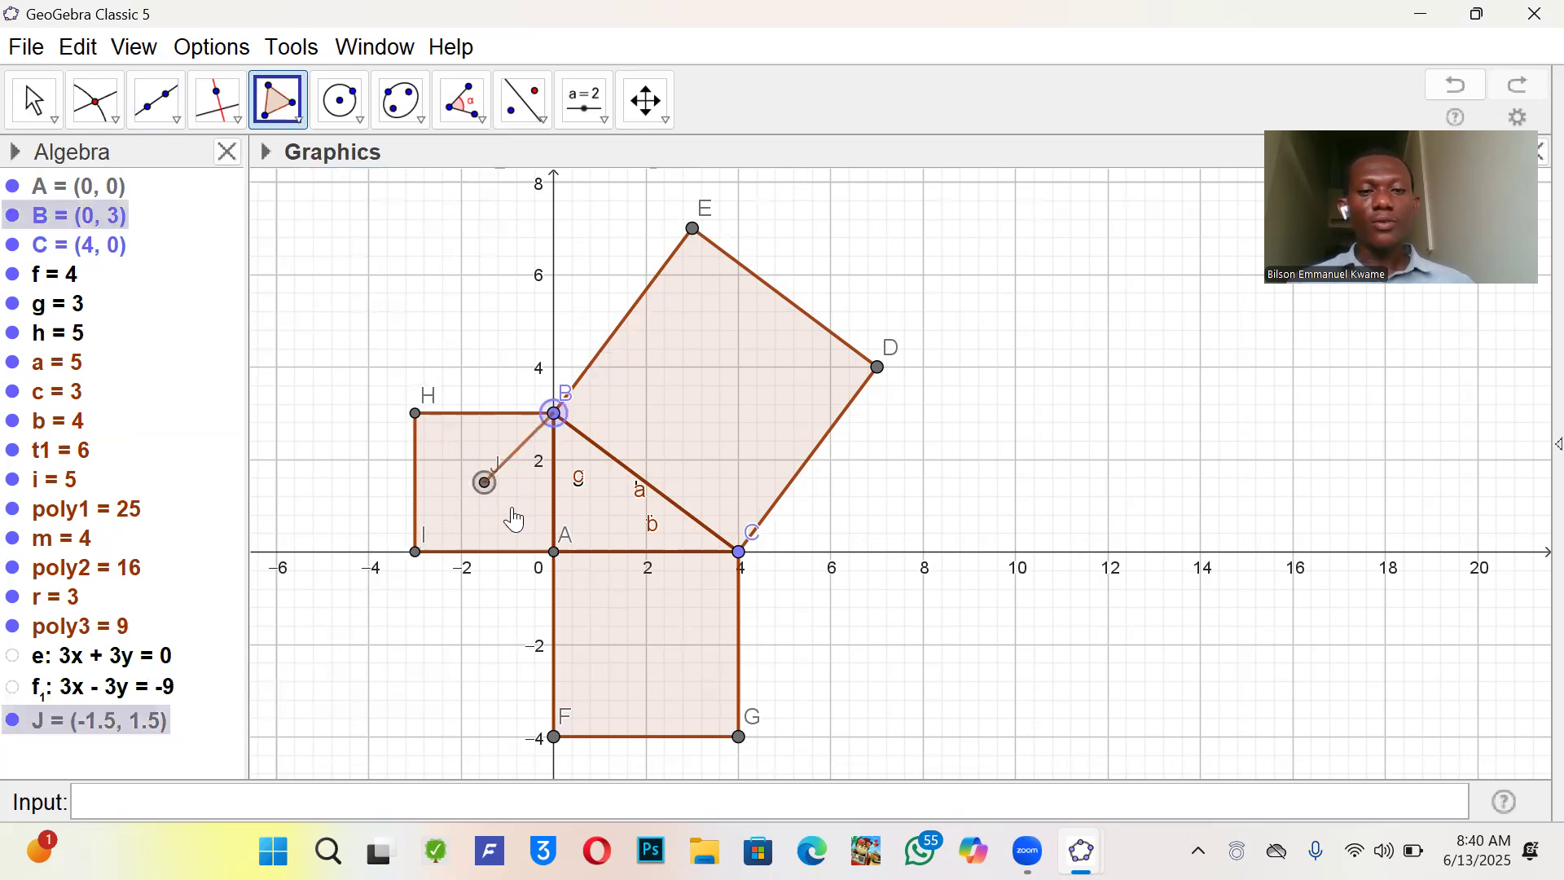
click(554, 555)
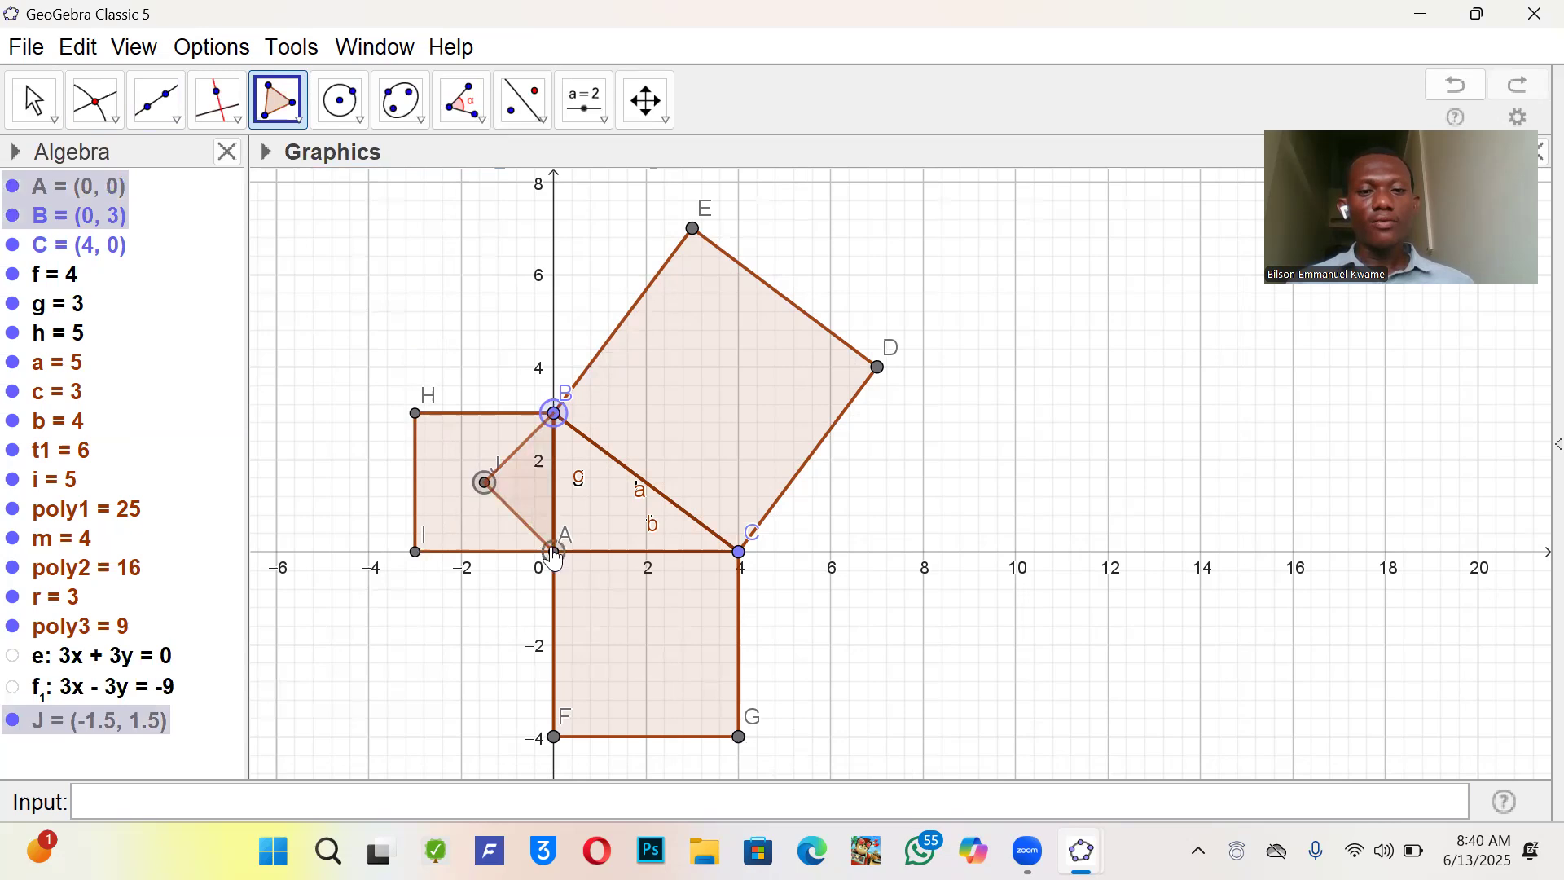
click(555, 416)
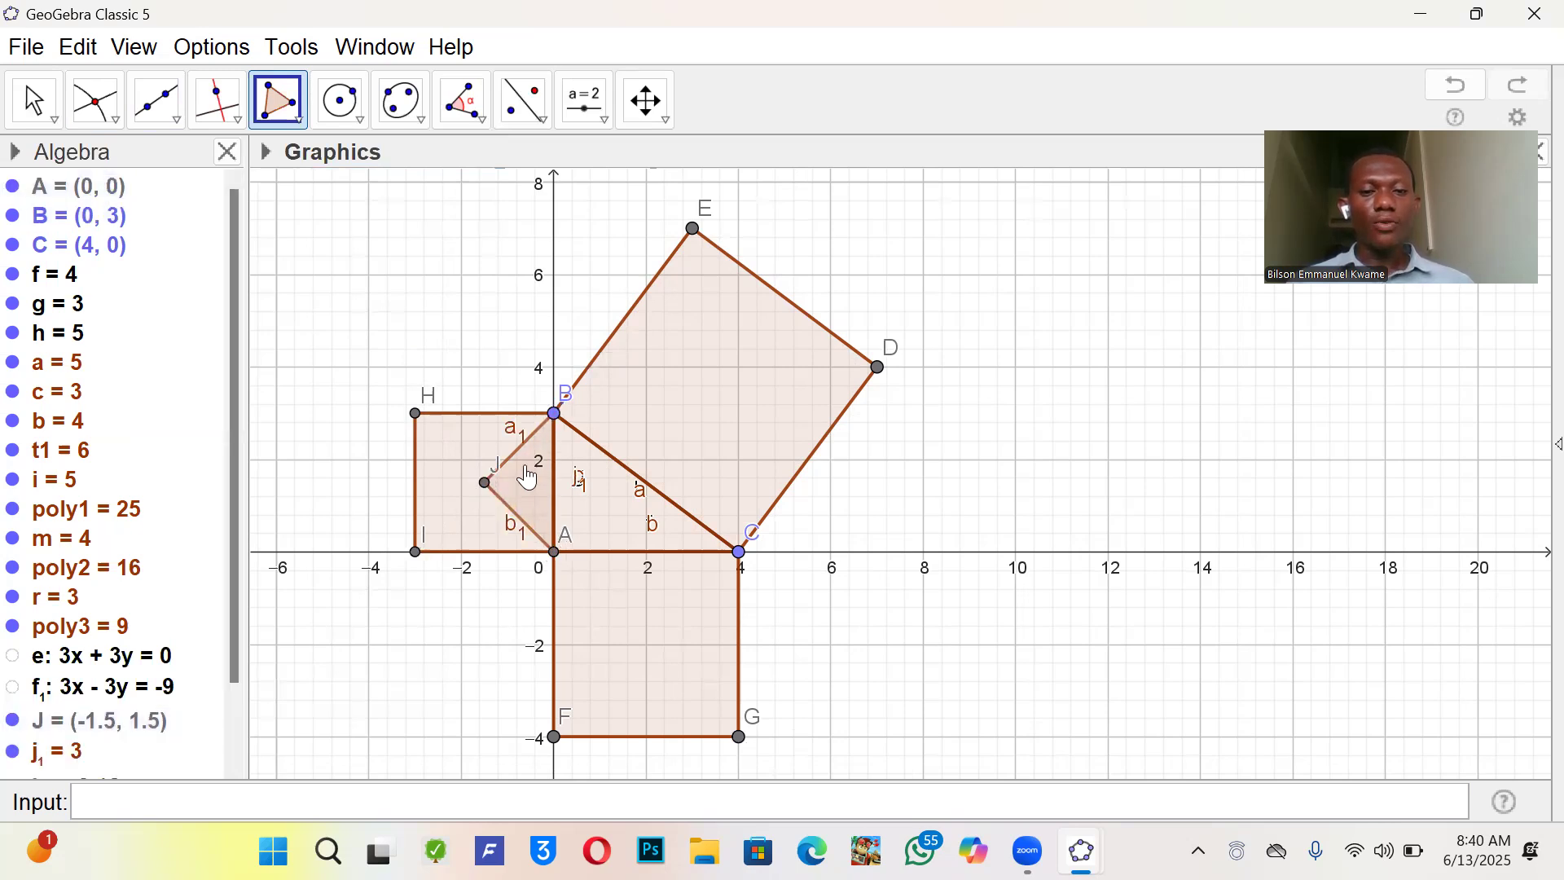
- Draw a triangular polygon through B, J and H in the square on the vertical leg
click(555, 416)
click(484, 482)
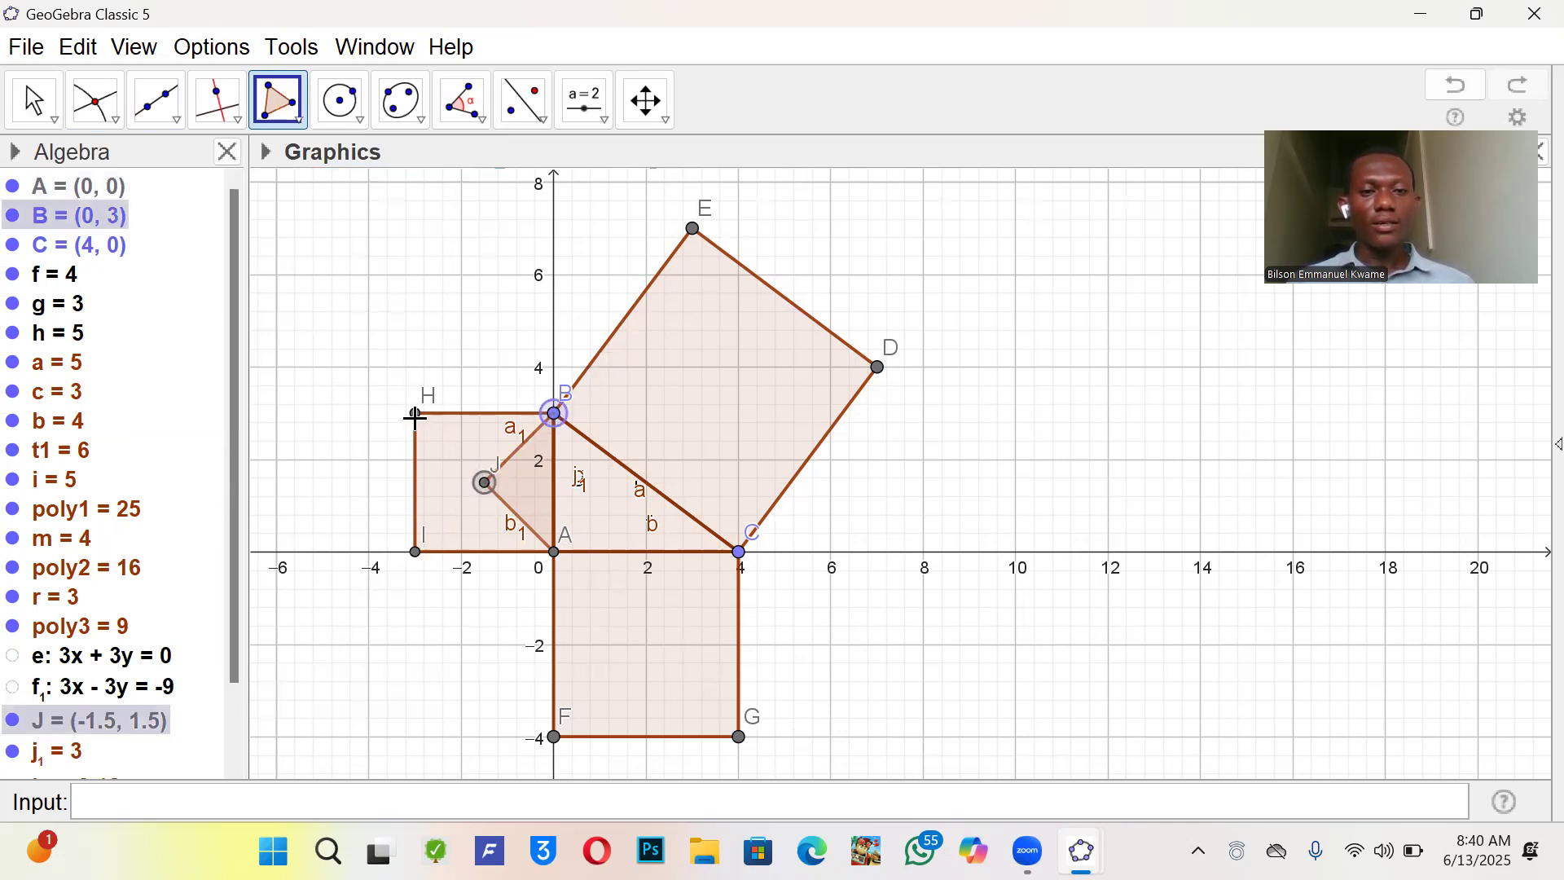
click(416, 414)
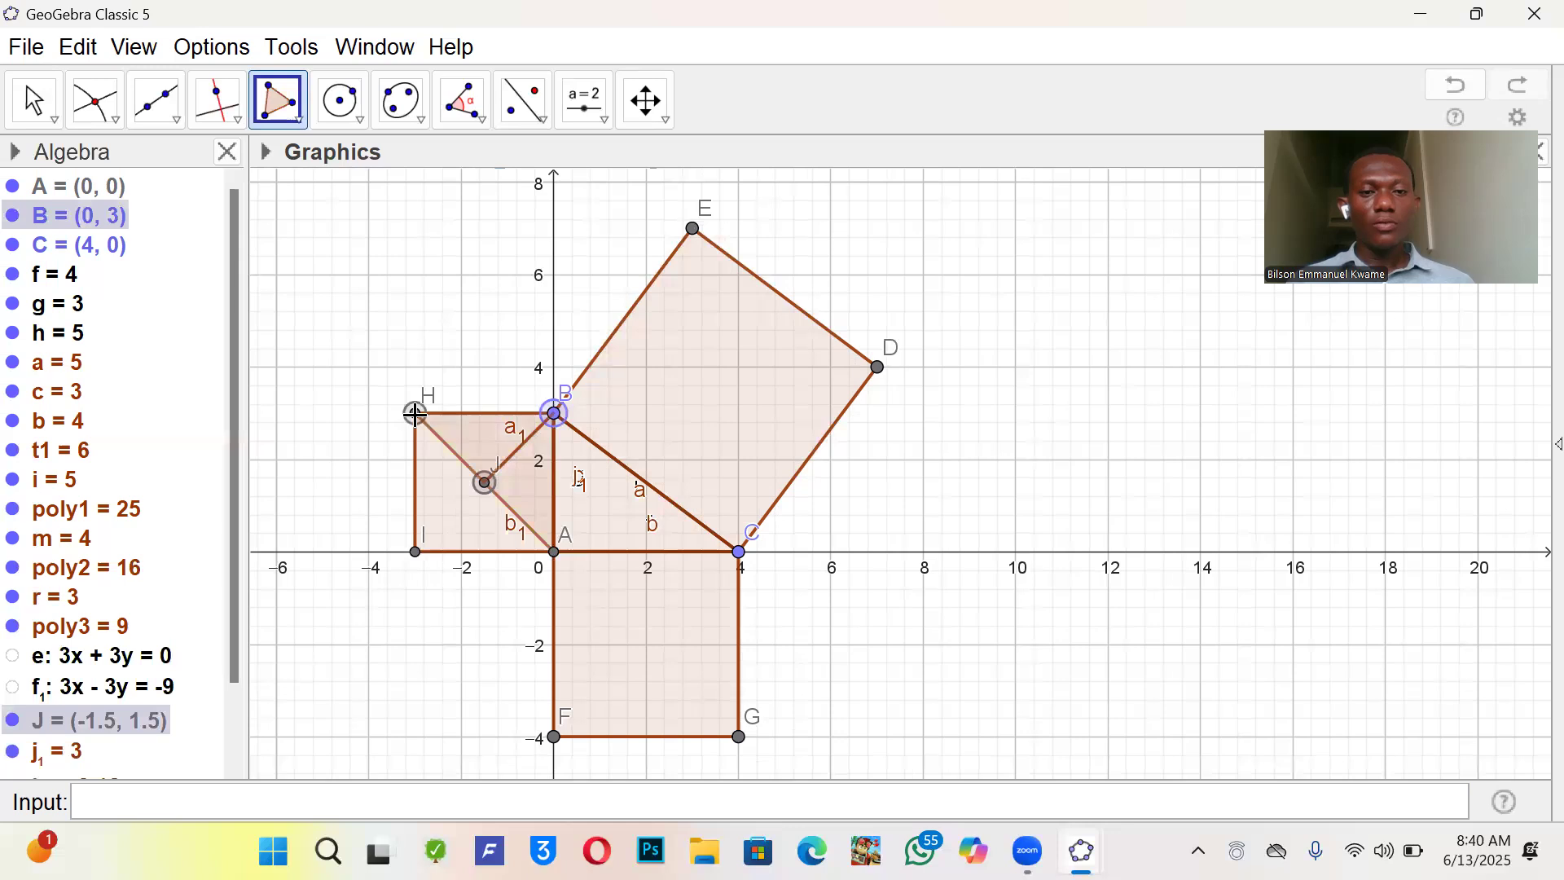
click(555, 414)
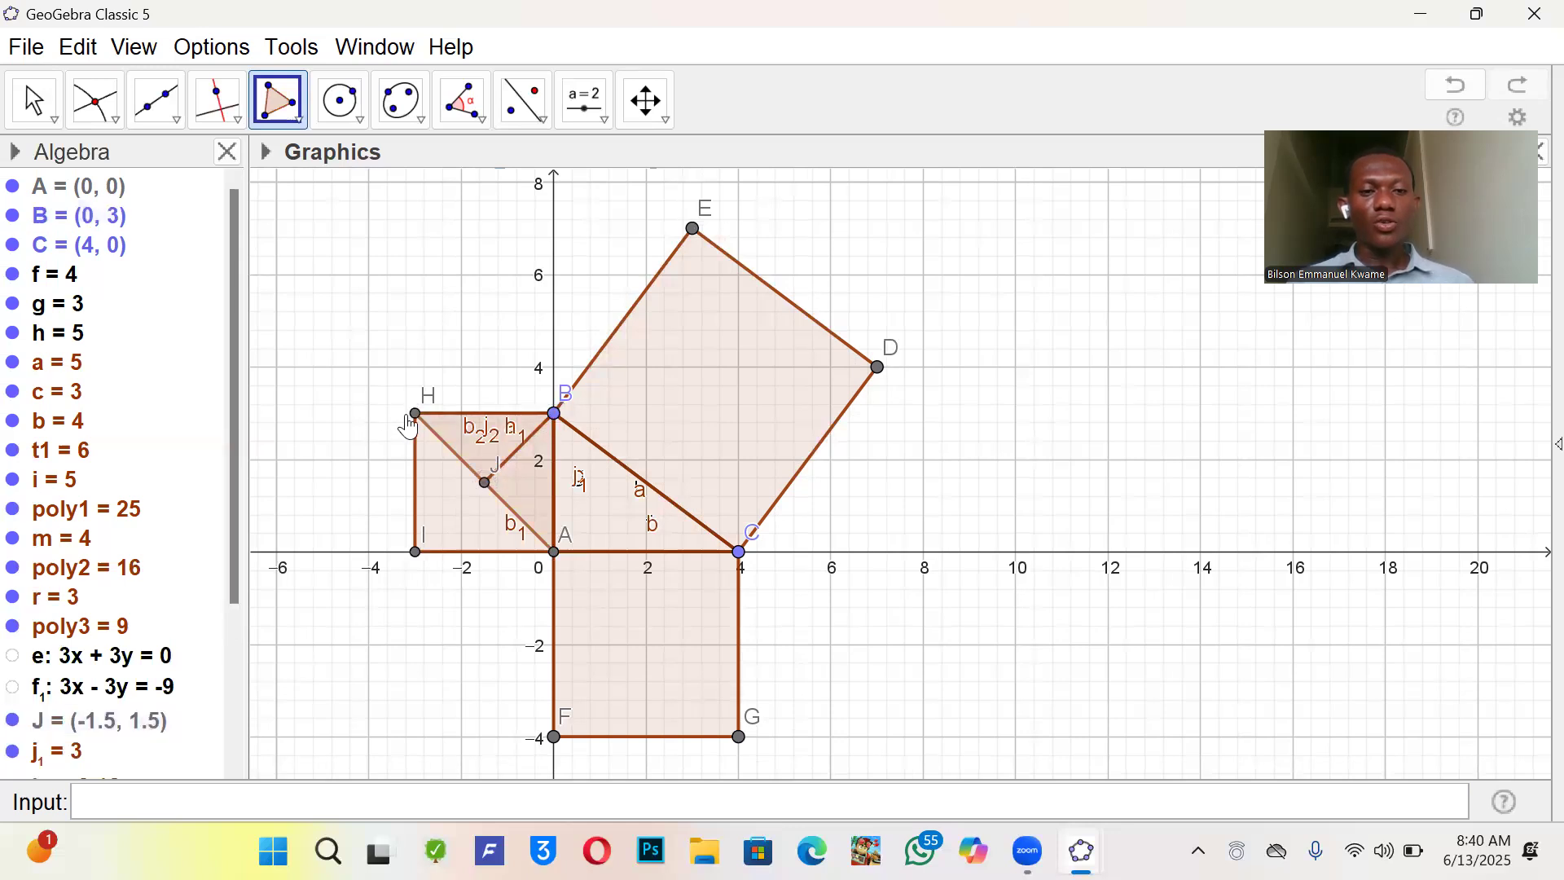
- Try to draw a polygon from H through I and J, and undo the last completed triangle
click(416, 416)
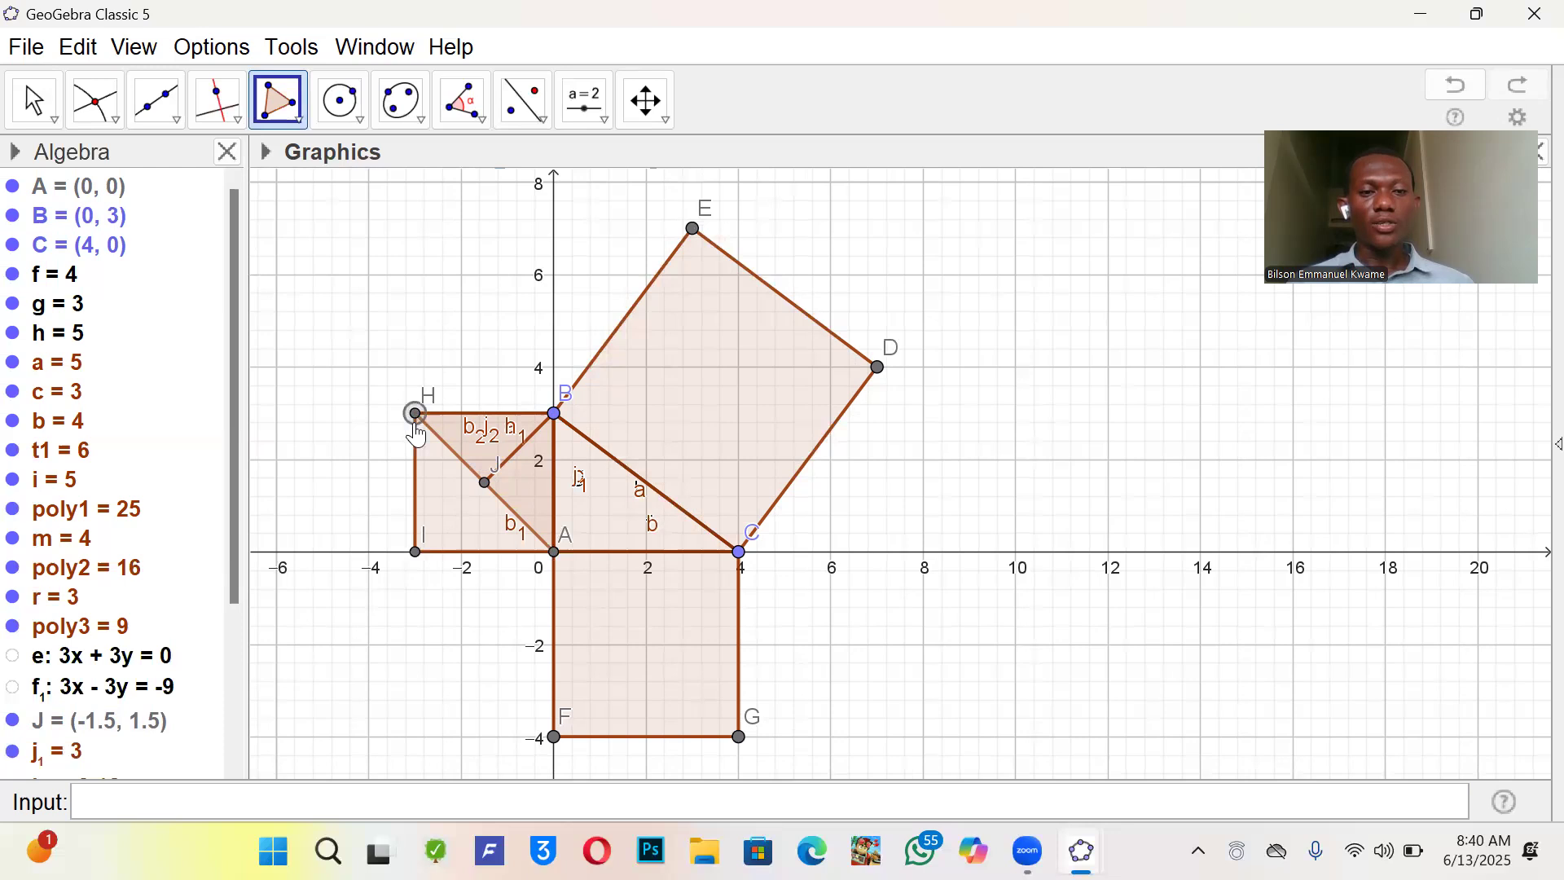
click(415, 552)
click(487, 484)
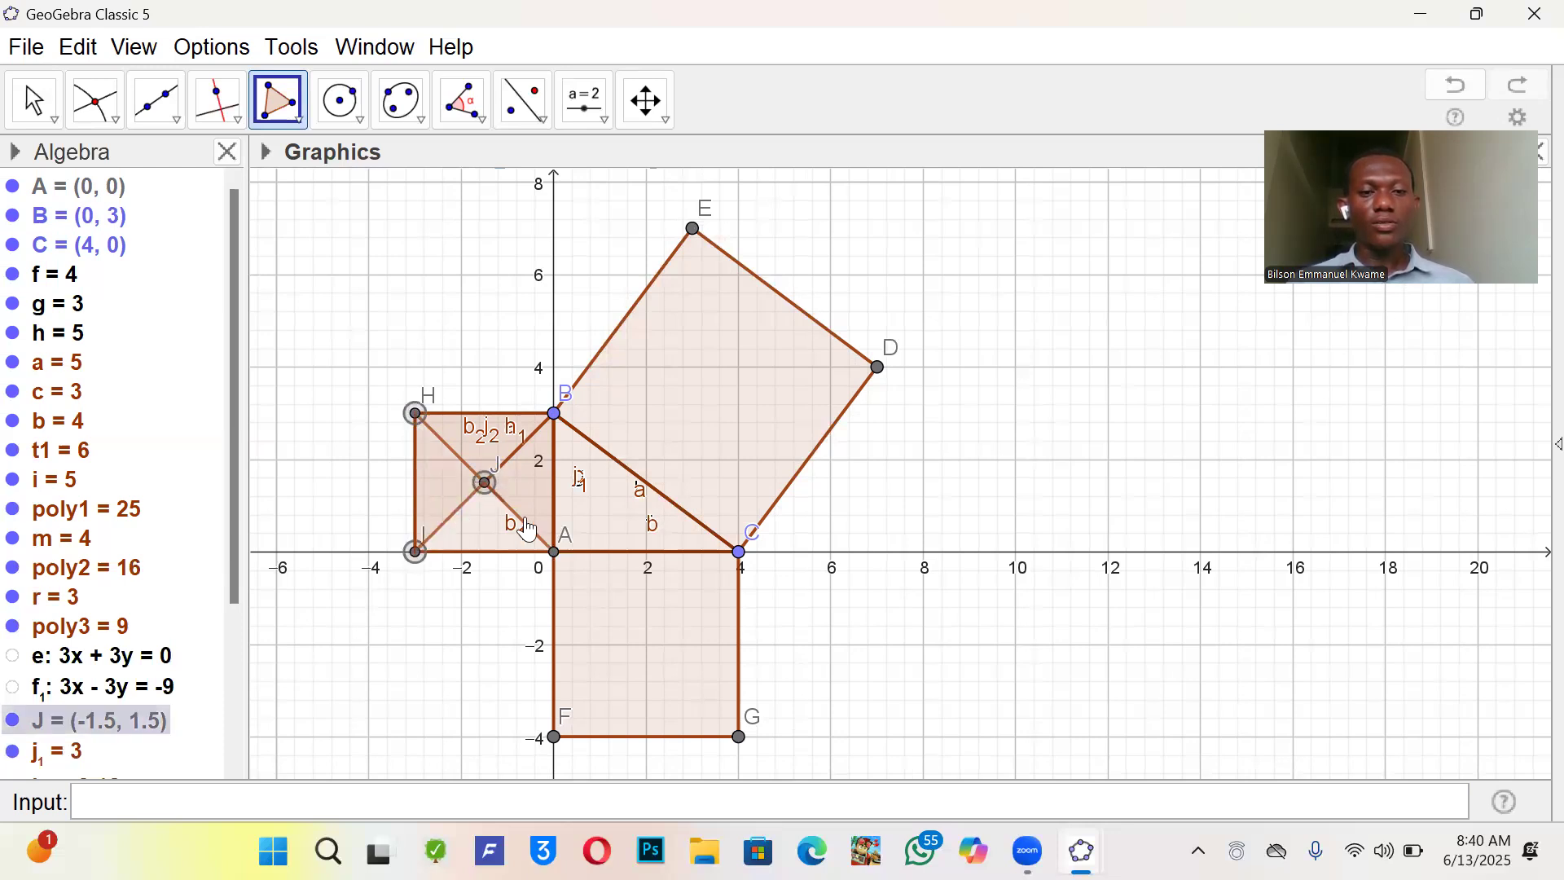
click(555, 552)
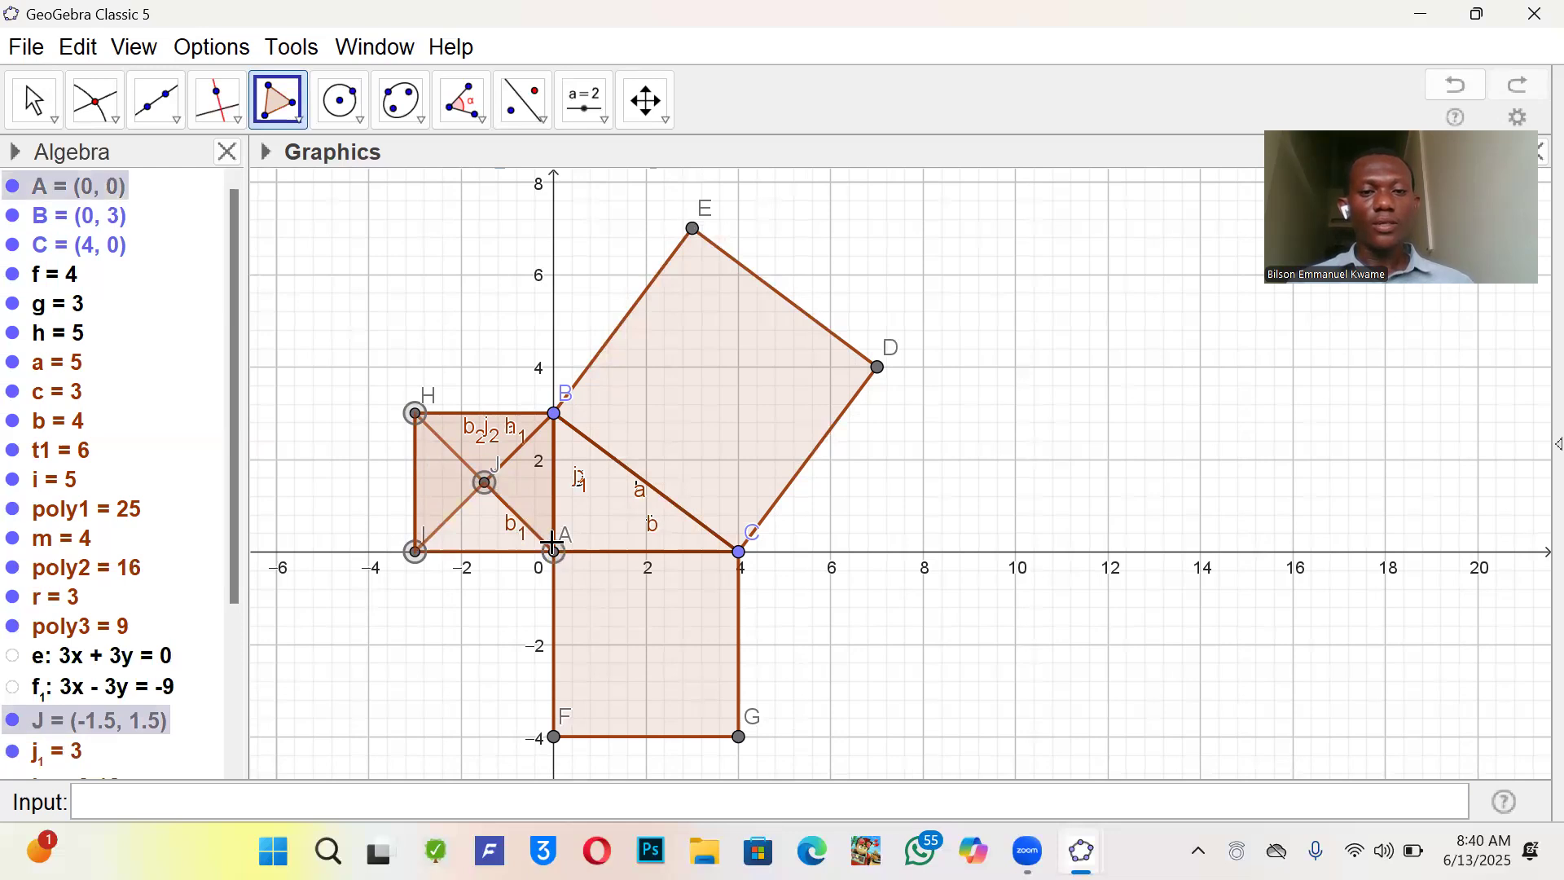
click(417, 552)
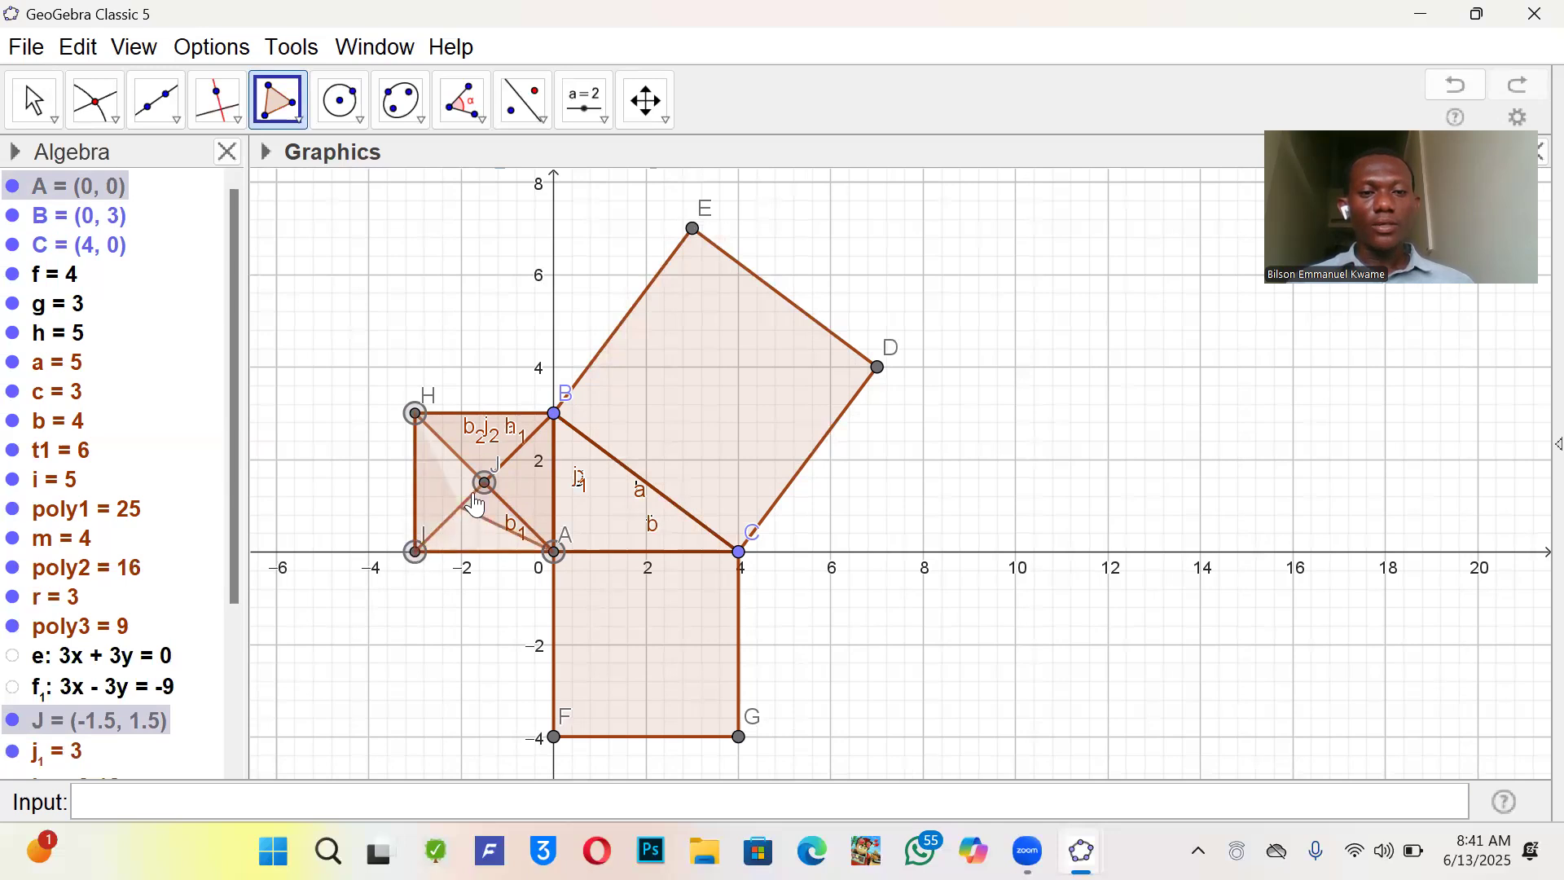
click(419, 546)
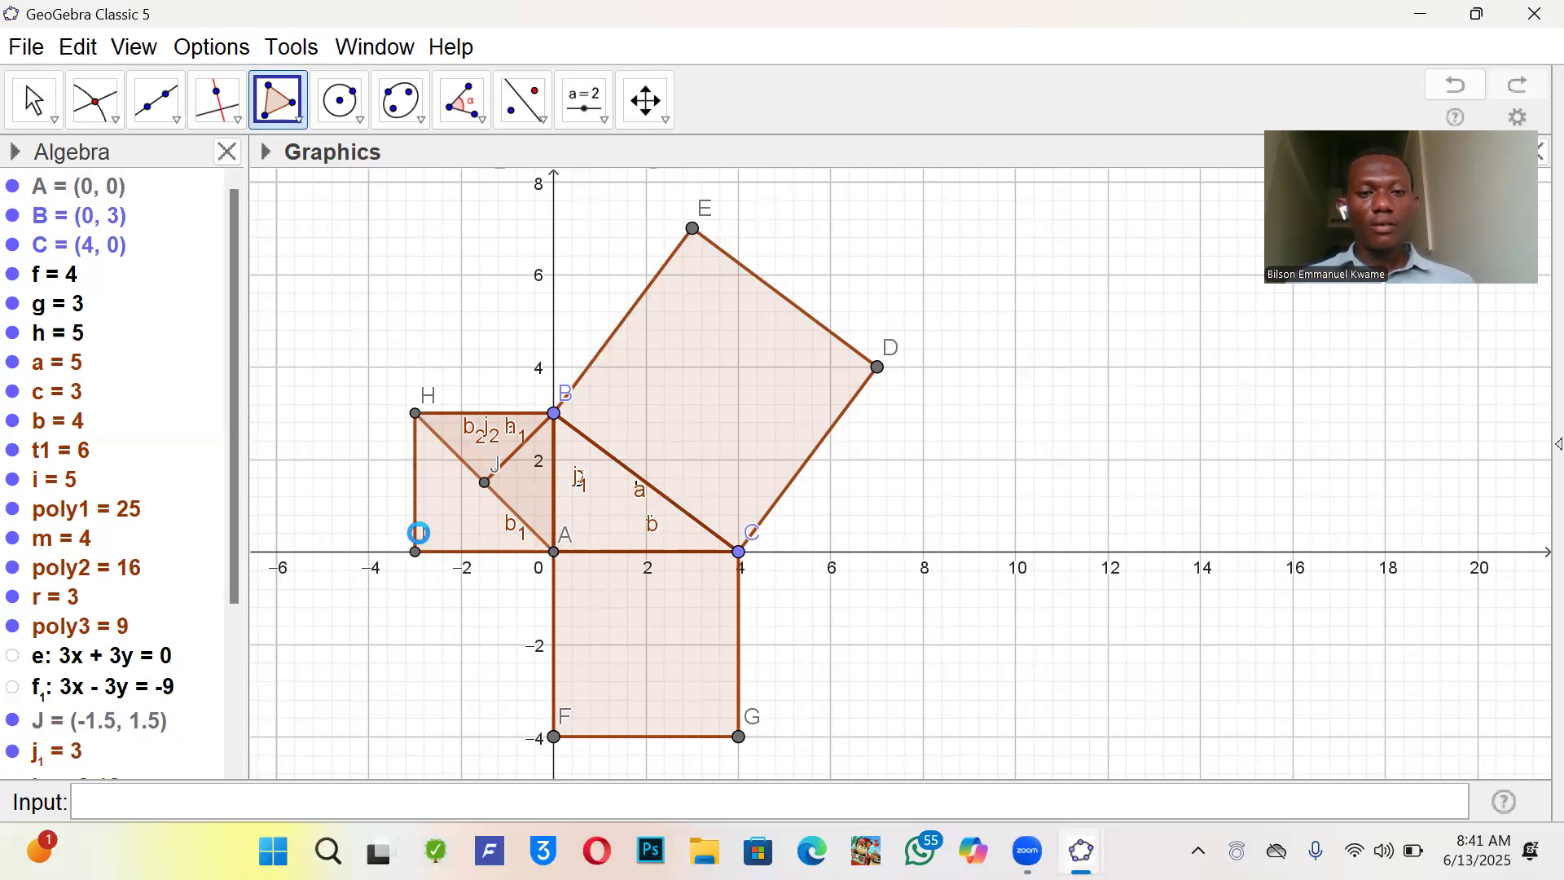
key(ctrl+z)
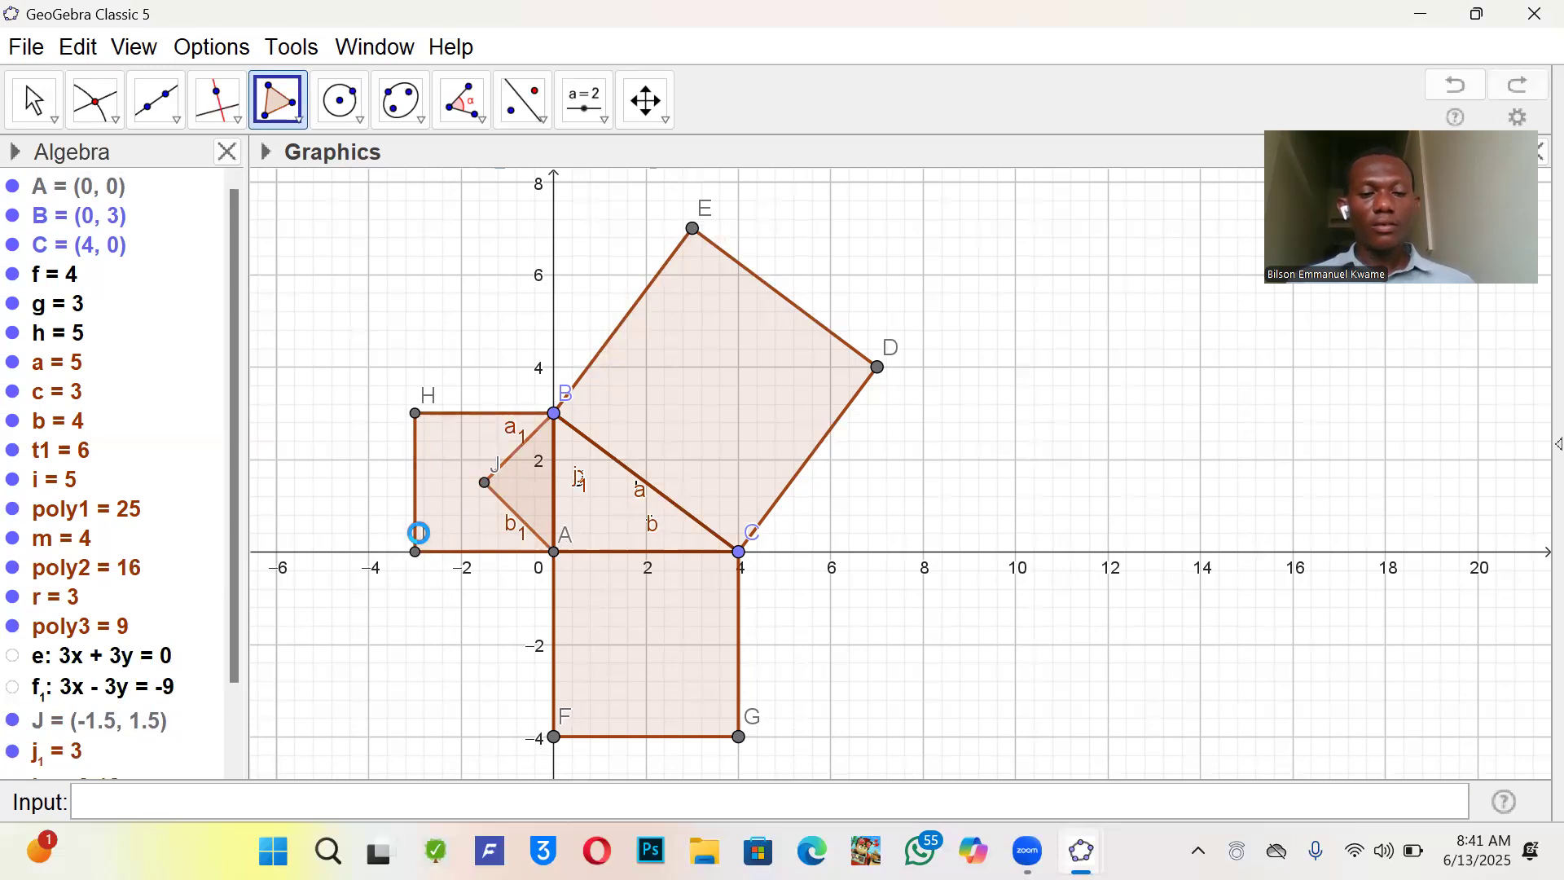
- Draw the triangle B, J, H again as a polygon closed at B
click(555, 414)
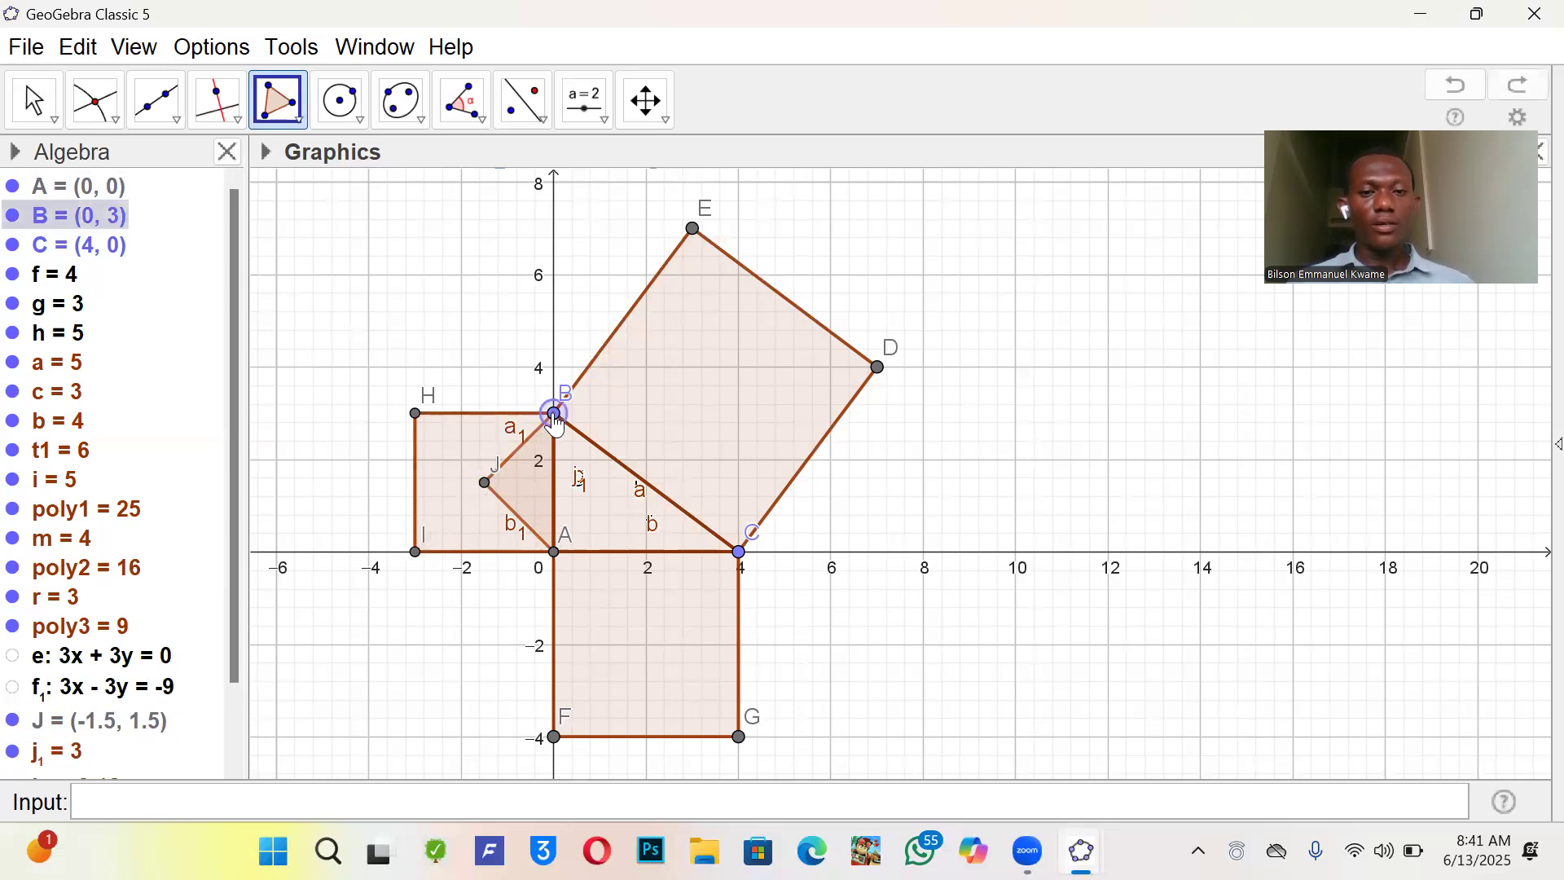
click(486, 483)
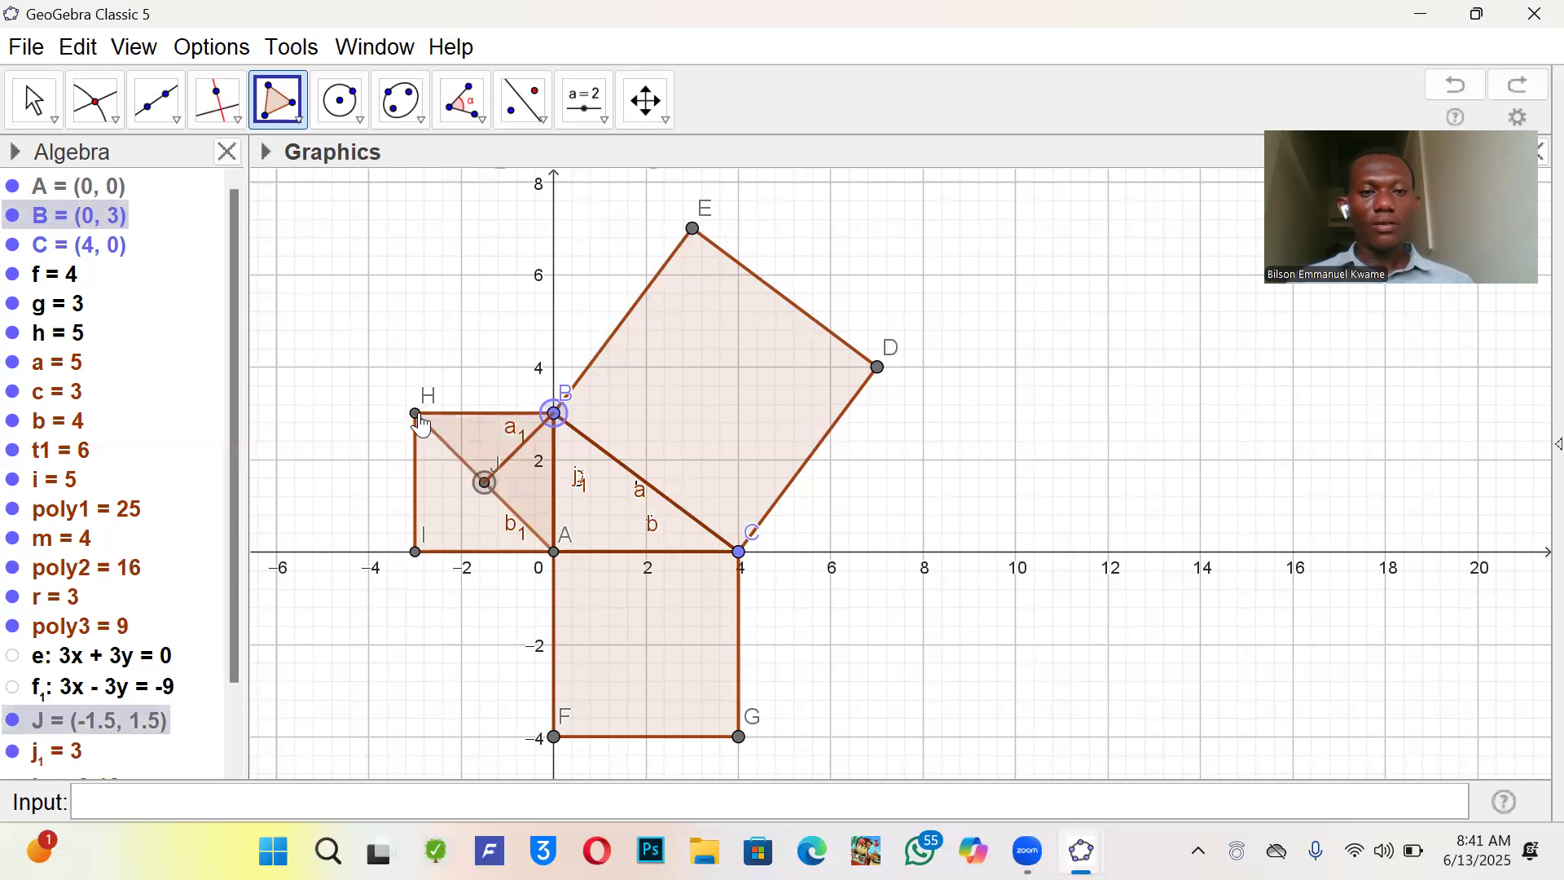
click(417, 415)
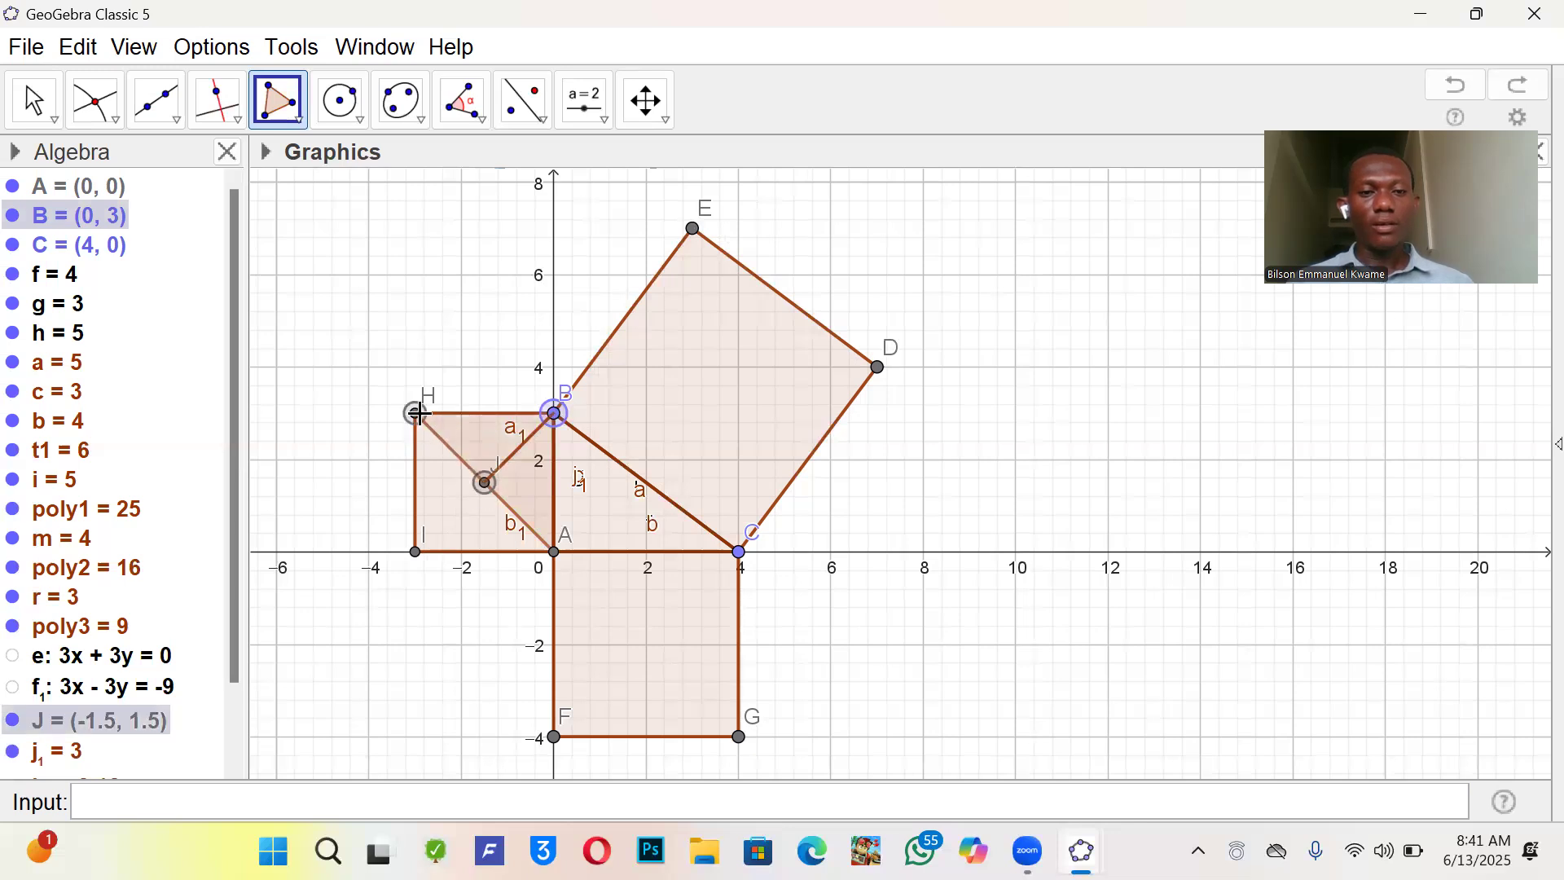
click(553, 415)
- Draw a triangular polygon through H, I and the centre J, closed at H
click(415, 415)
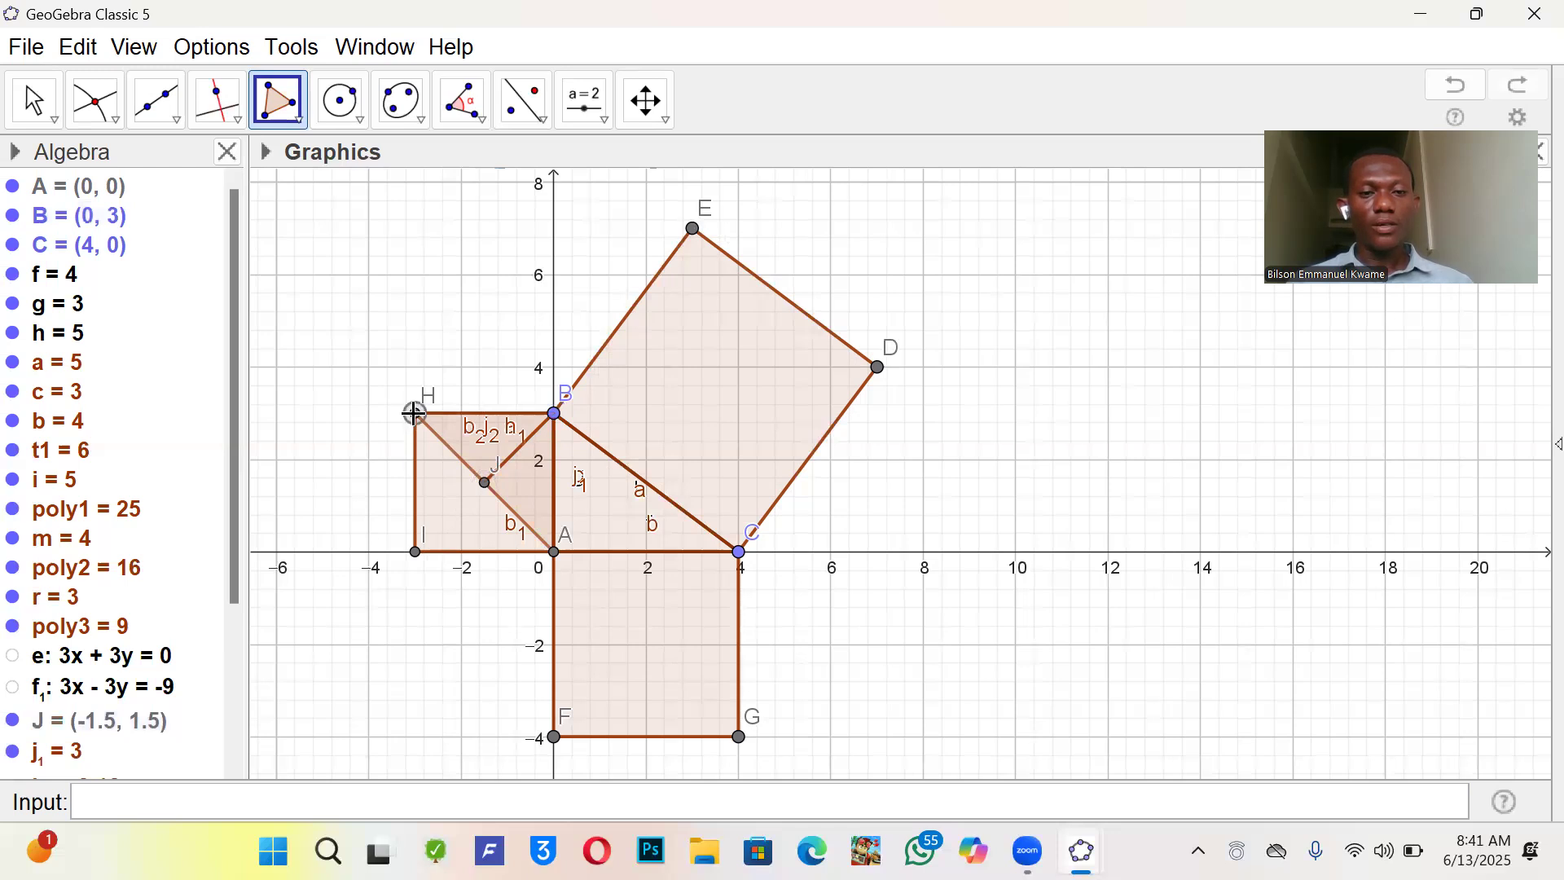
click(417, 552)
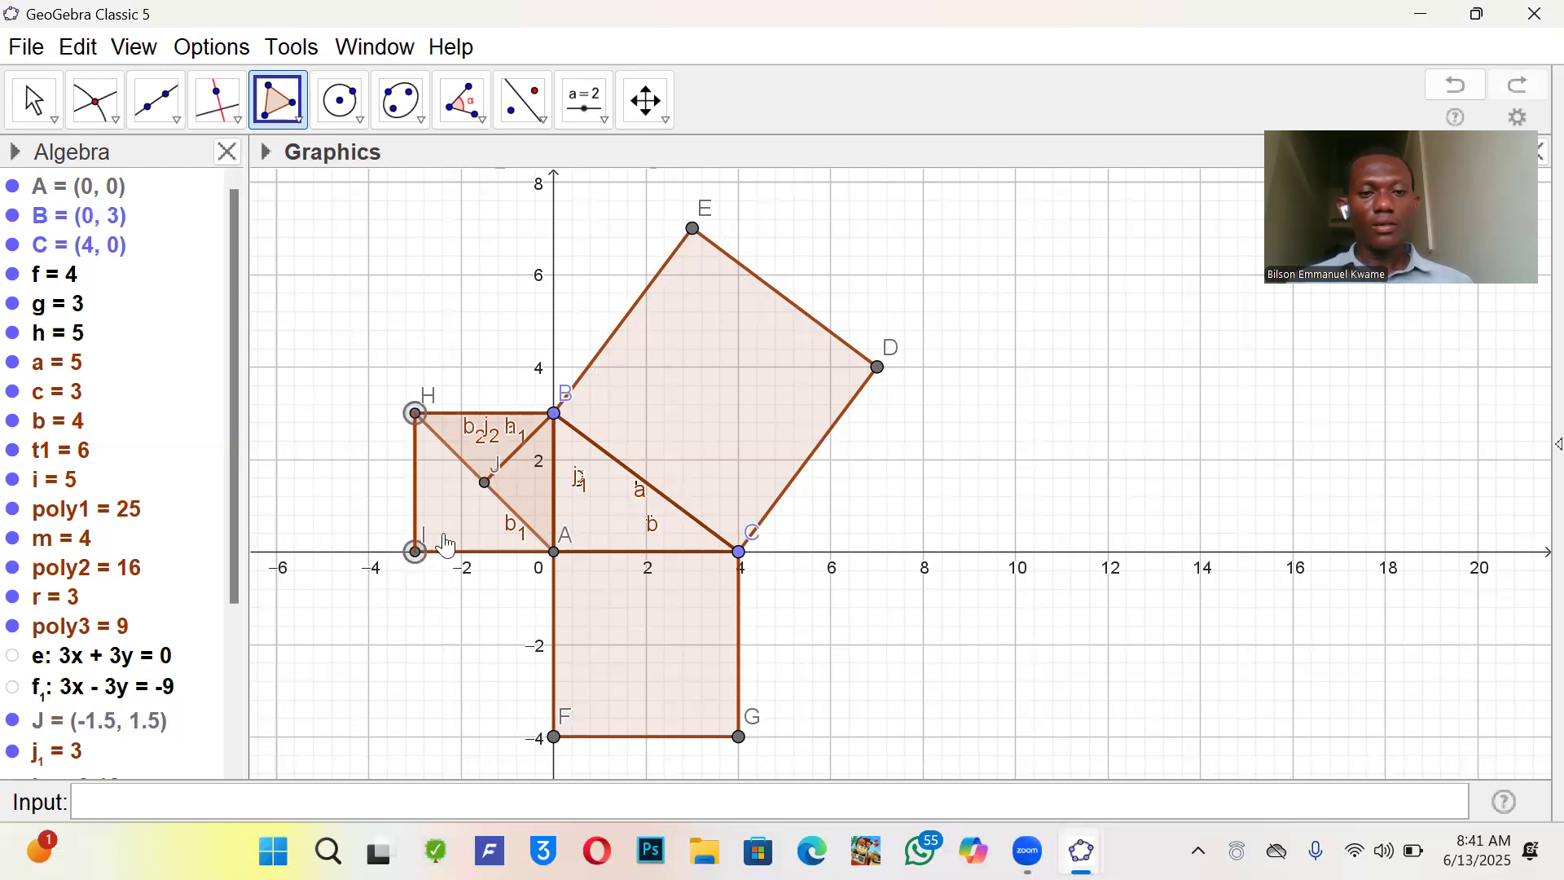
click(485, 483)
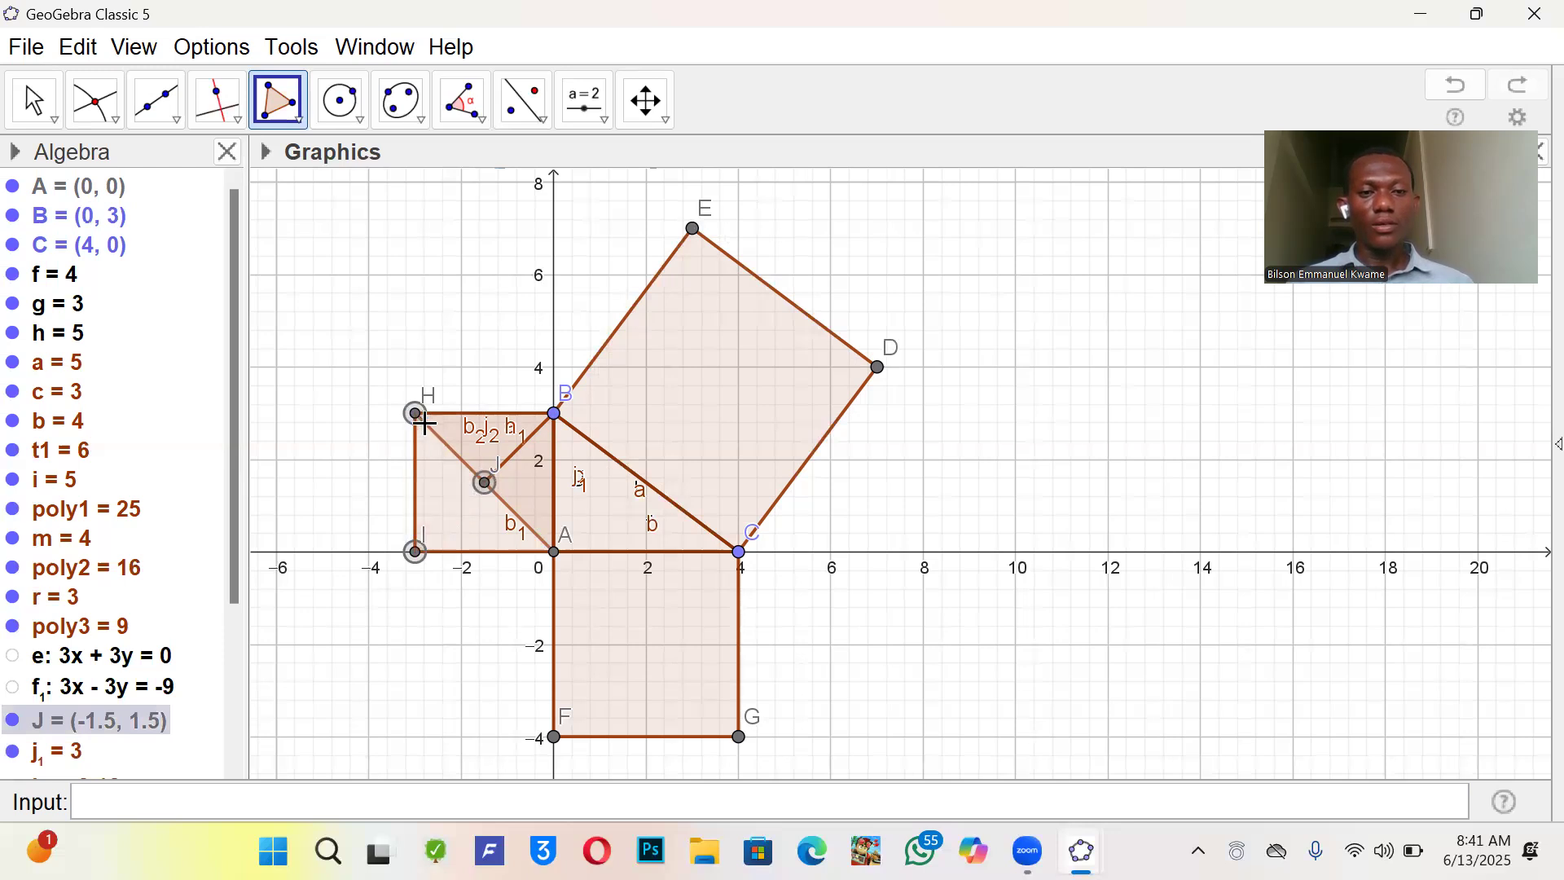
click(480, 484)
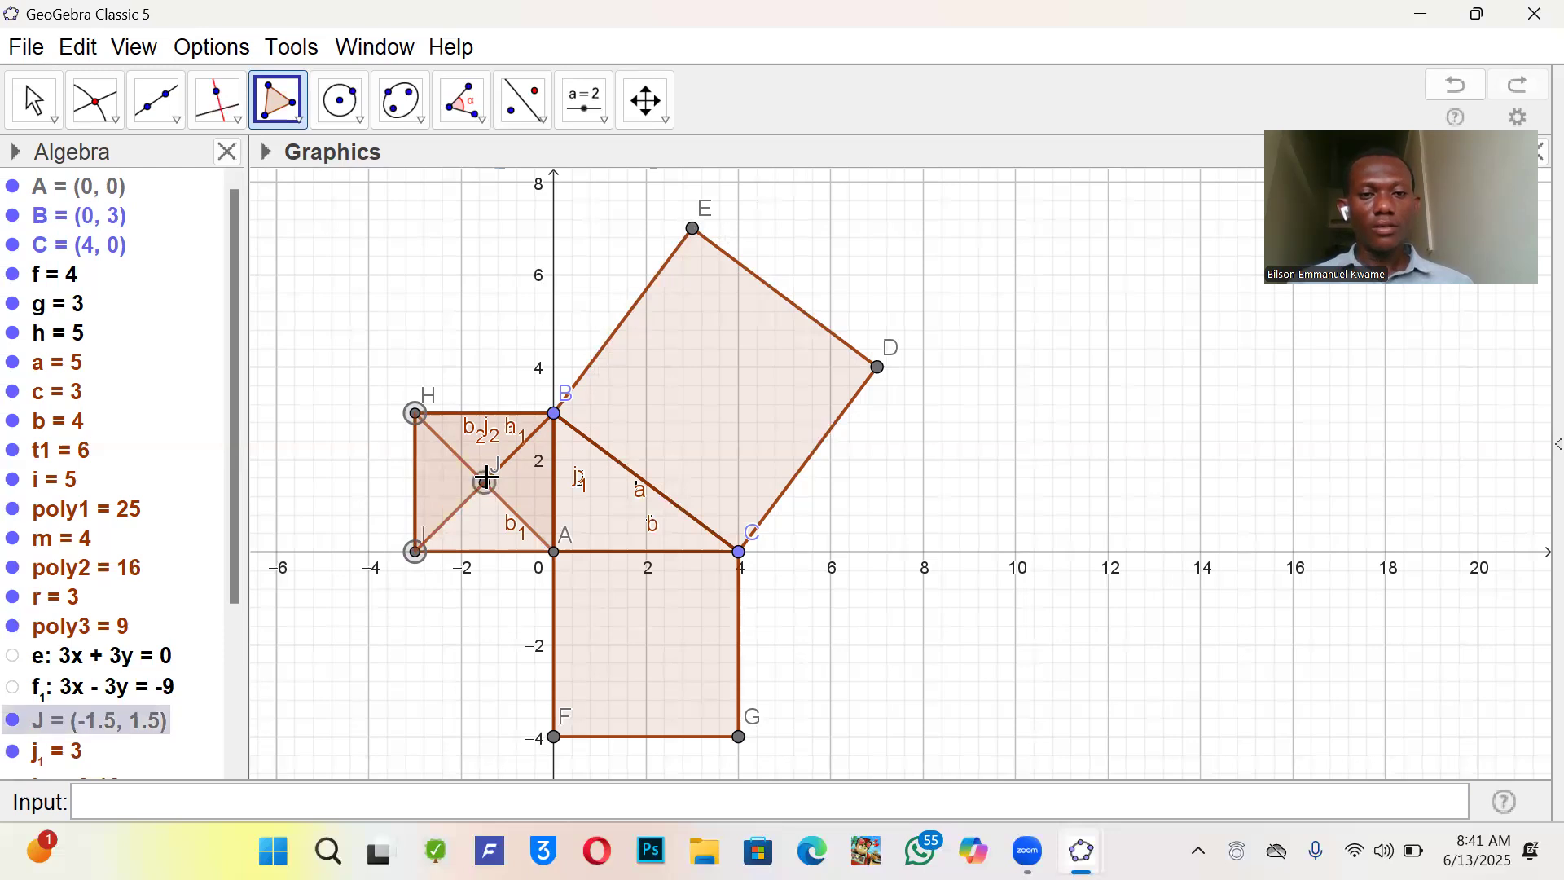
click(418, 416)
- Draw a triangular polygon through I, A and the centre J, closed at I, discarding any stray point
click(416, 552)
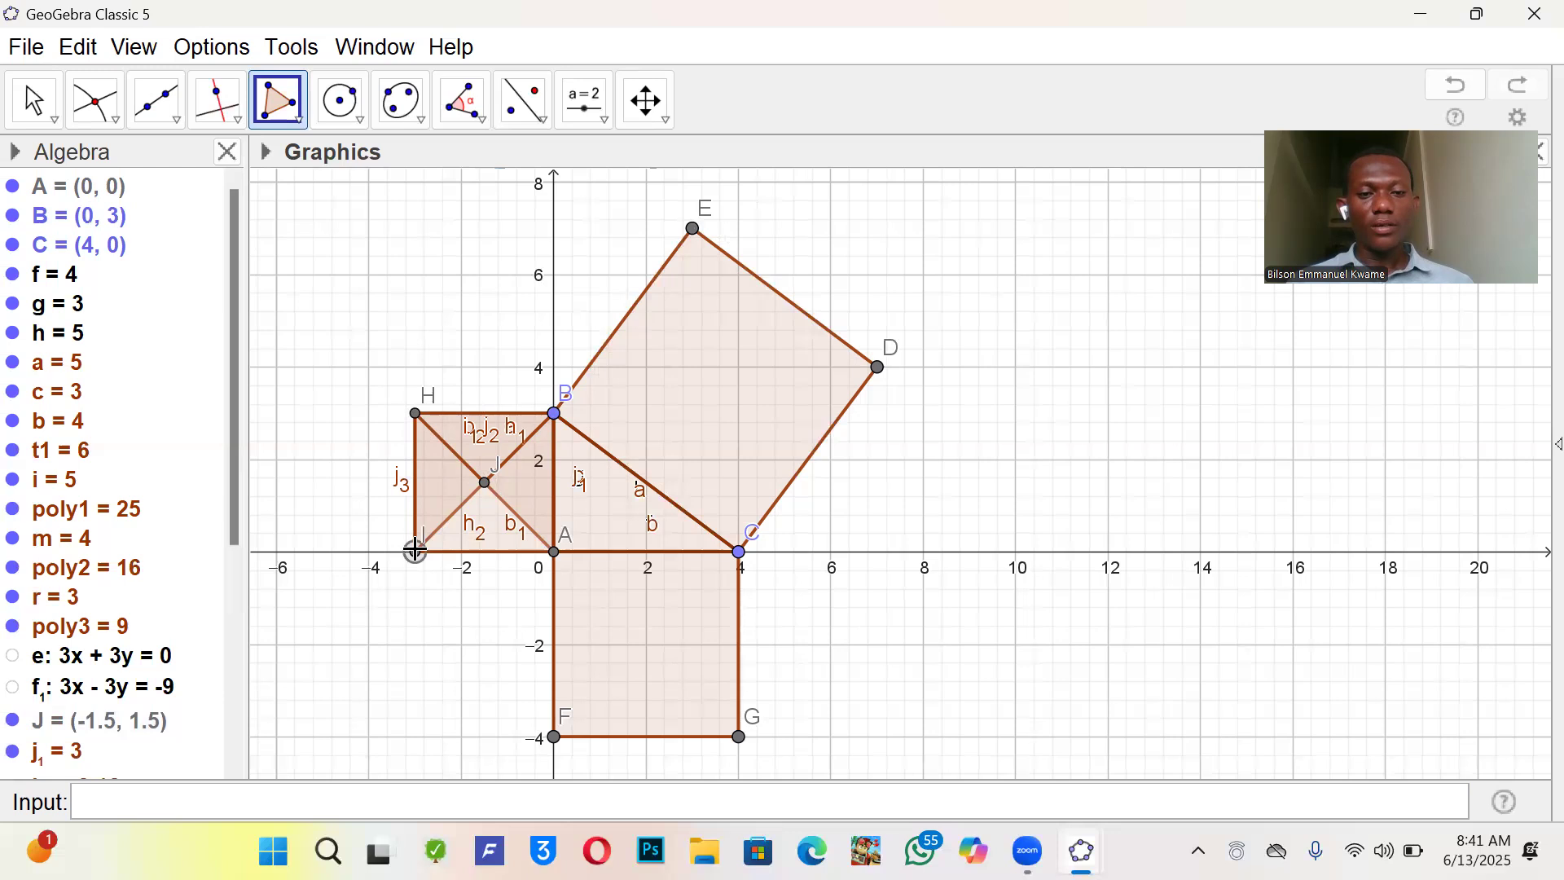
click(553, 551)
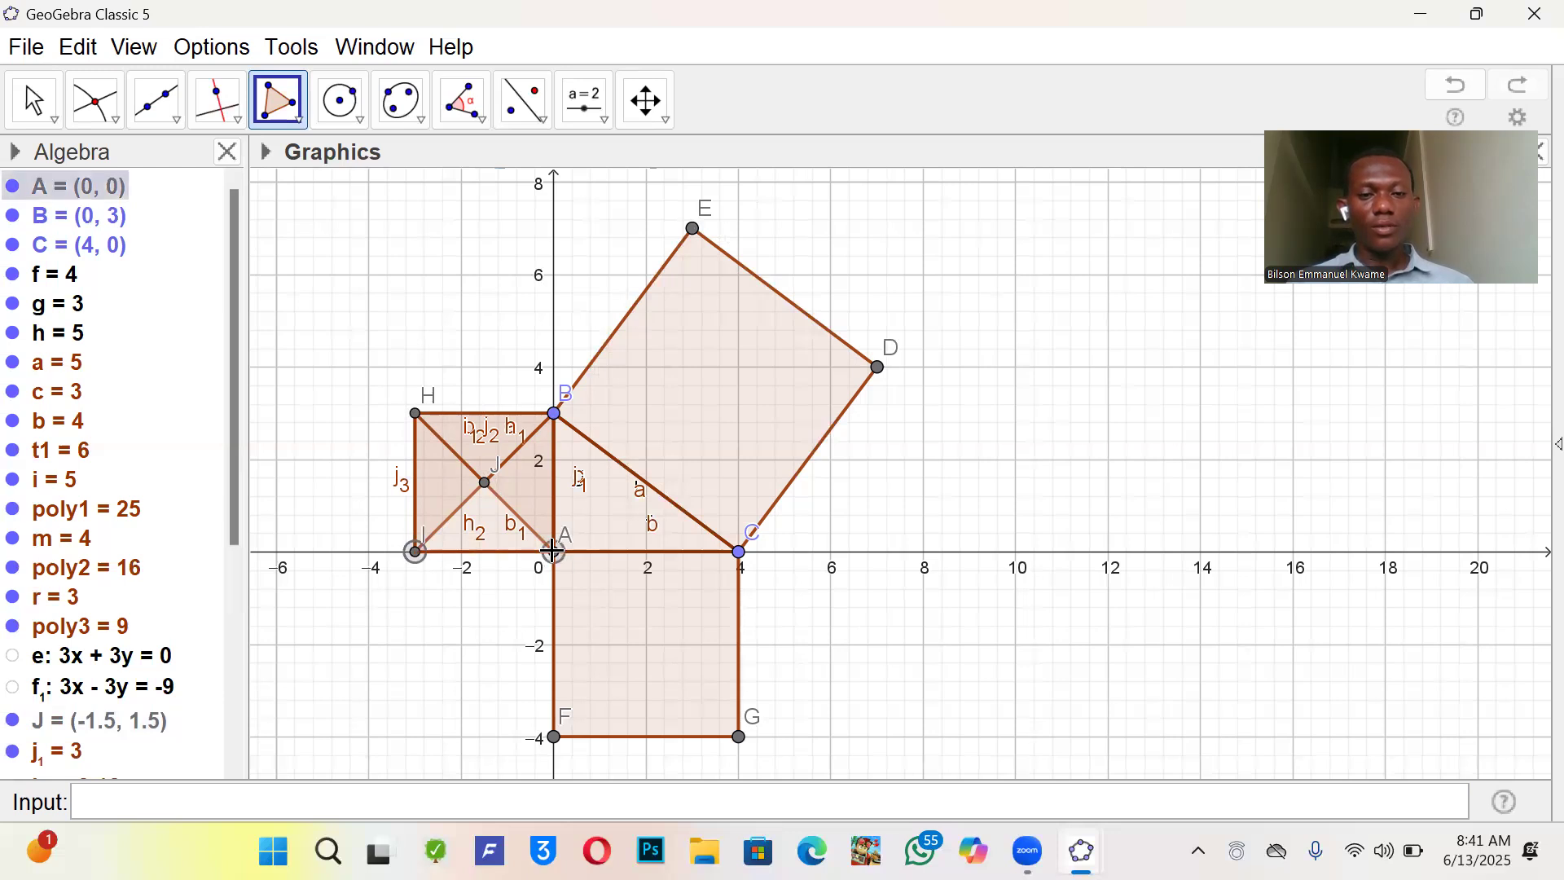
click(484, 485)
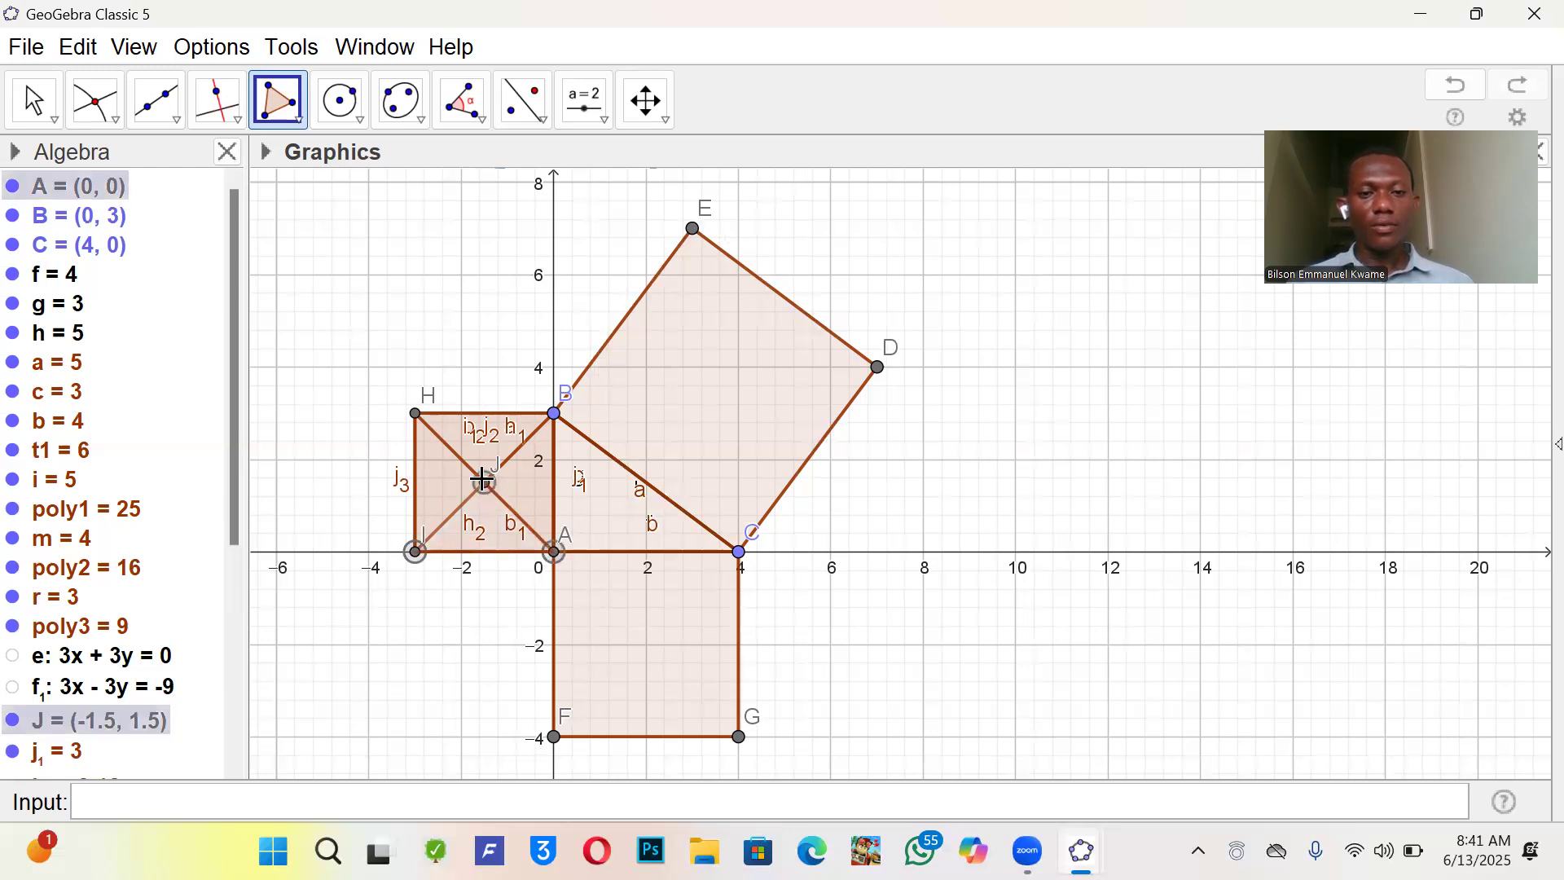
click(415, 551)
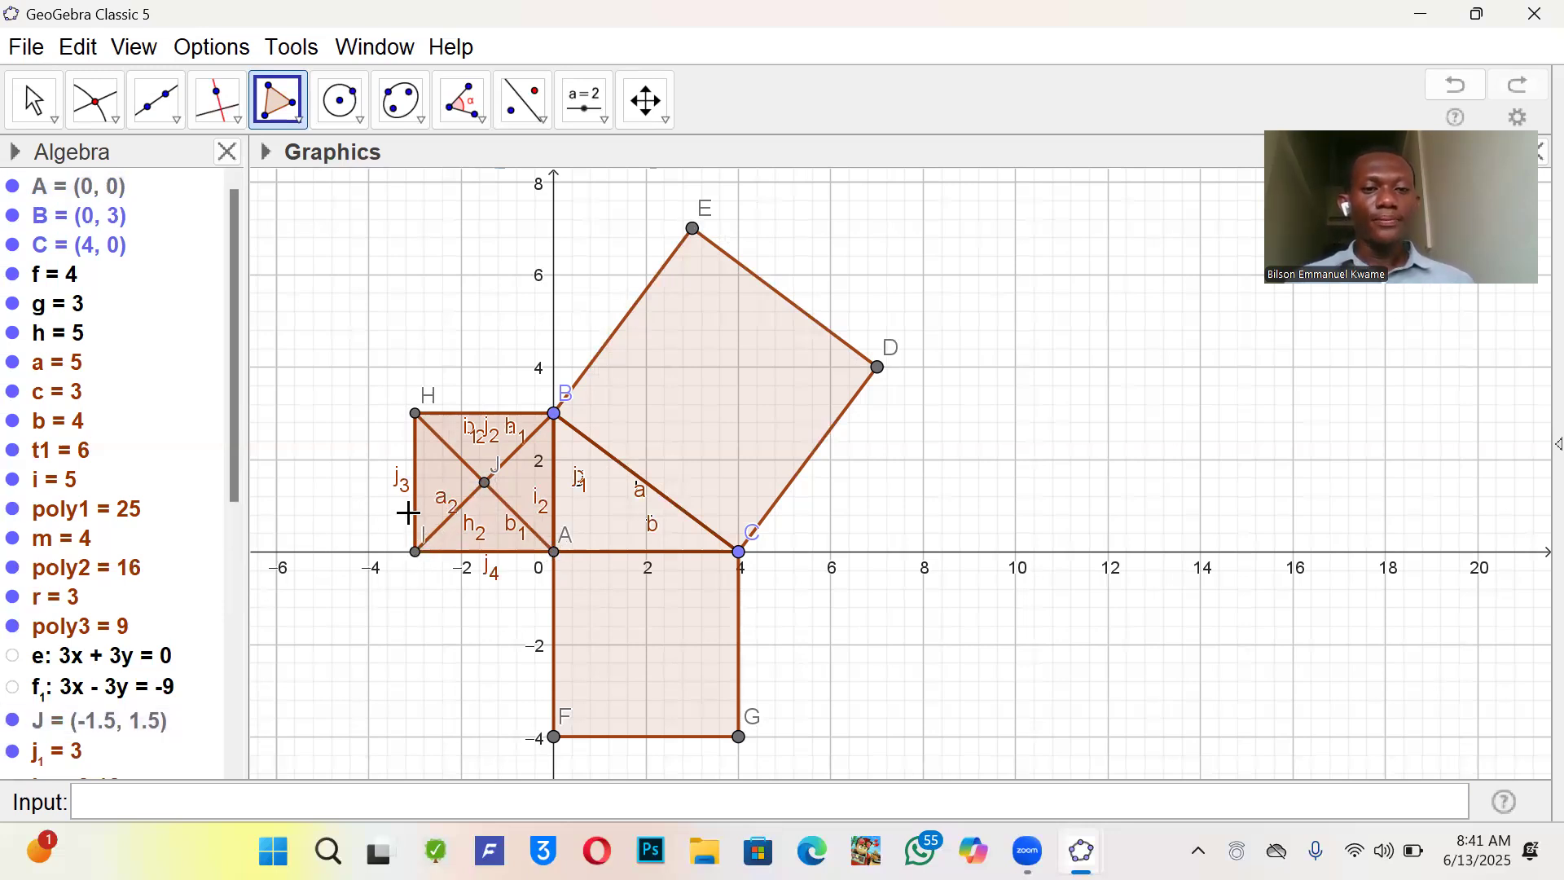
click(516, 483)
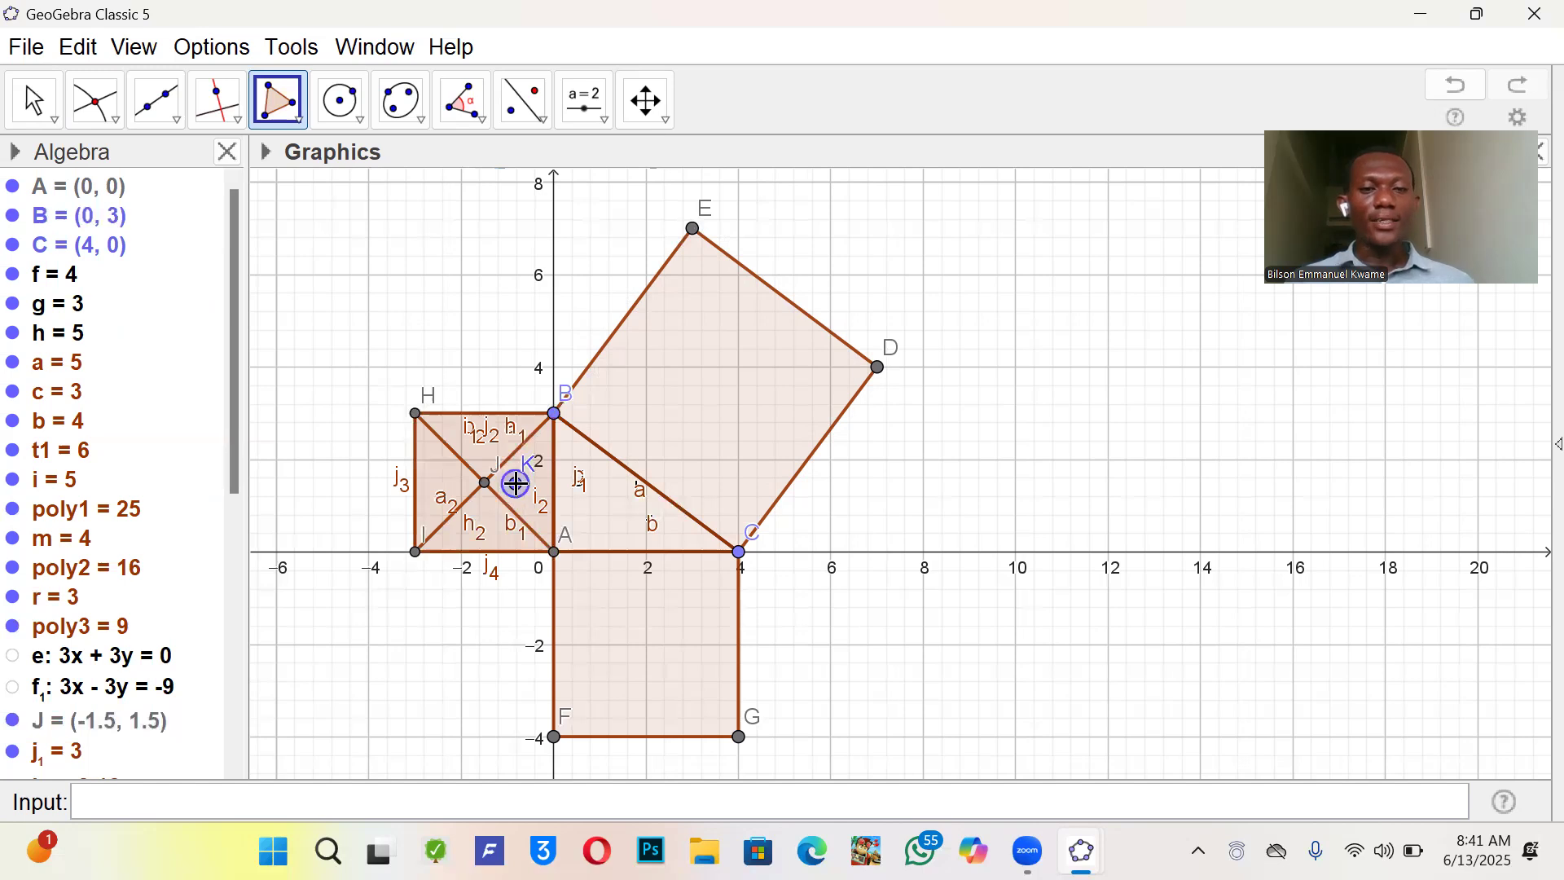
key(ctrl+z)
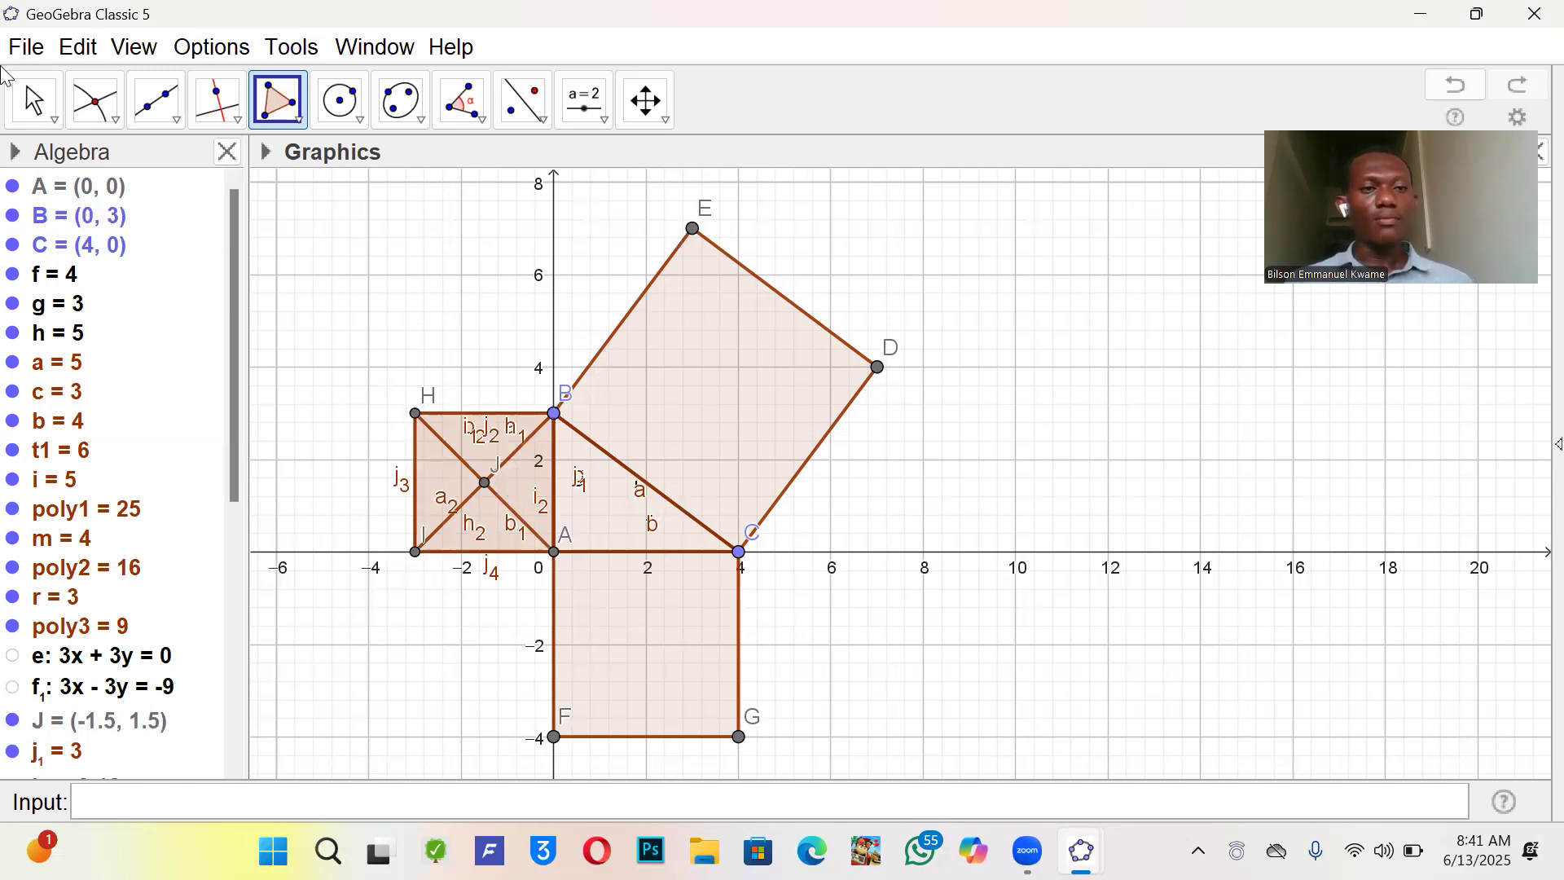
- Colour the triangle B, J, A pink (255, 102, 153) and raise its opacity to about 75
click(34, 102)
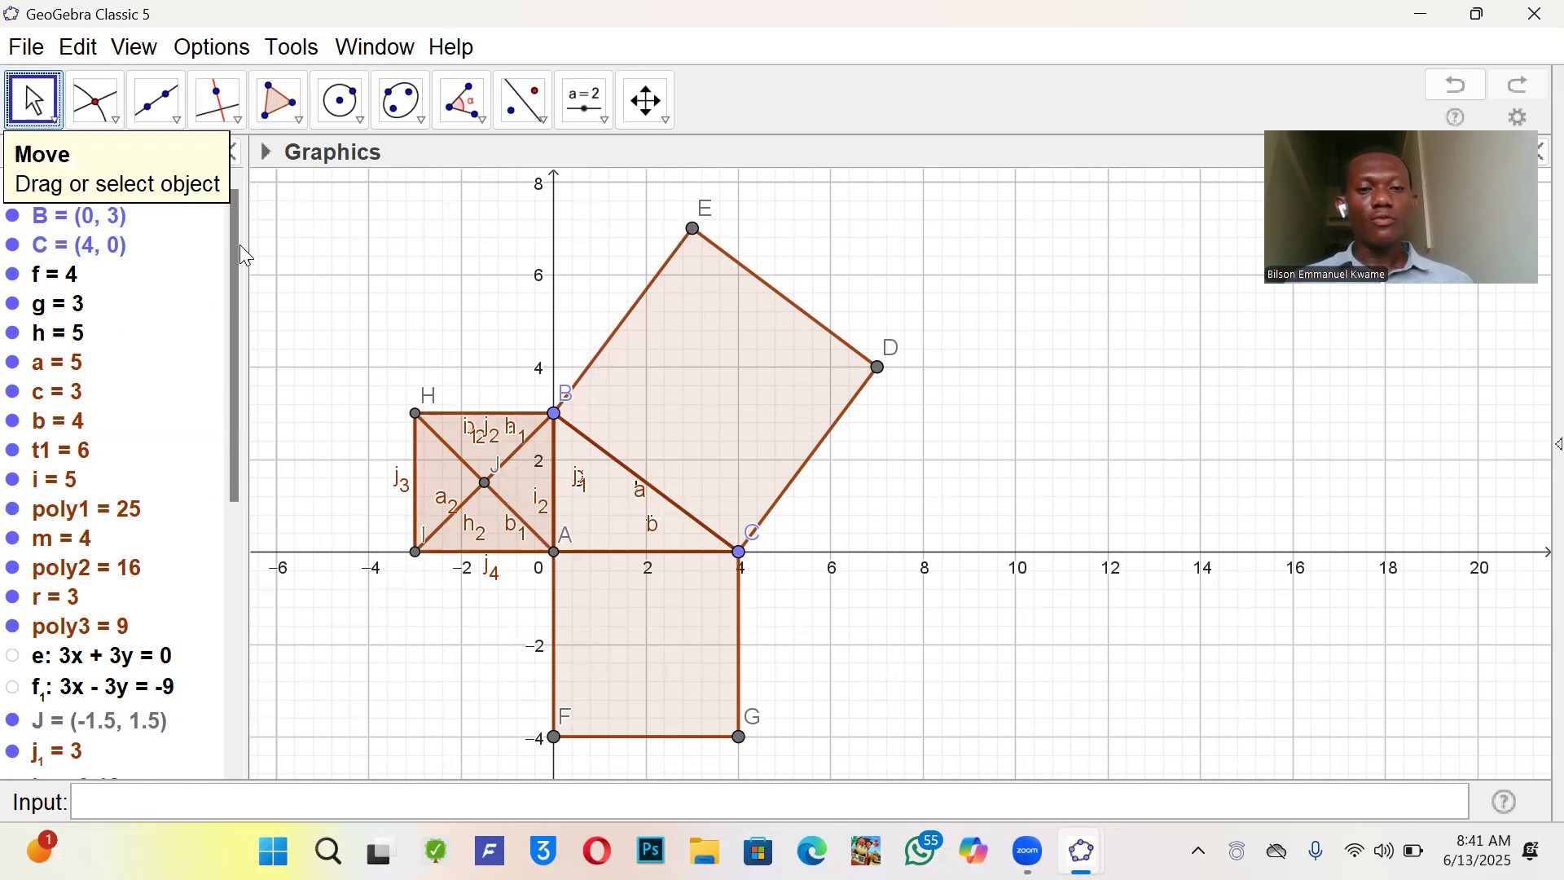
right_click(528, 463)
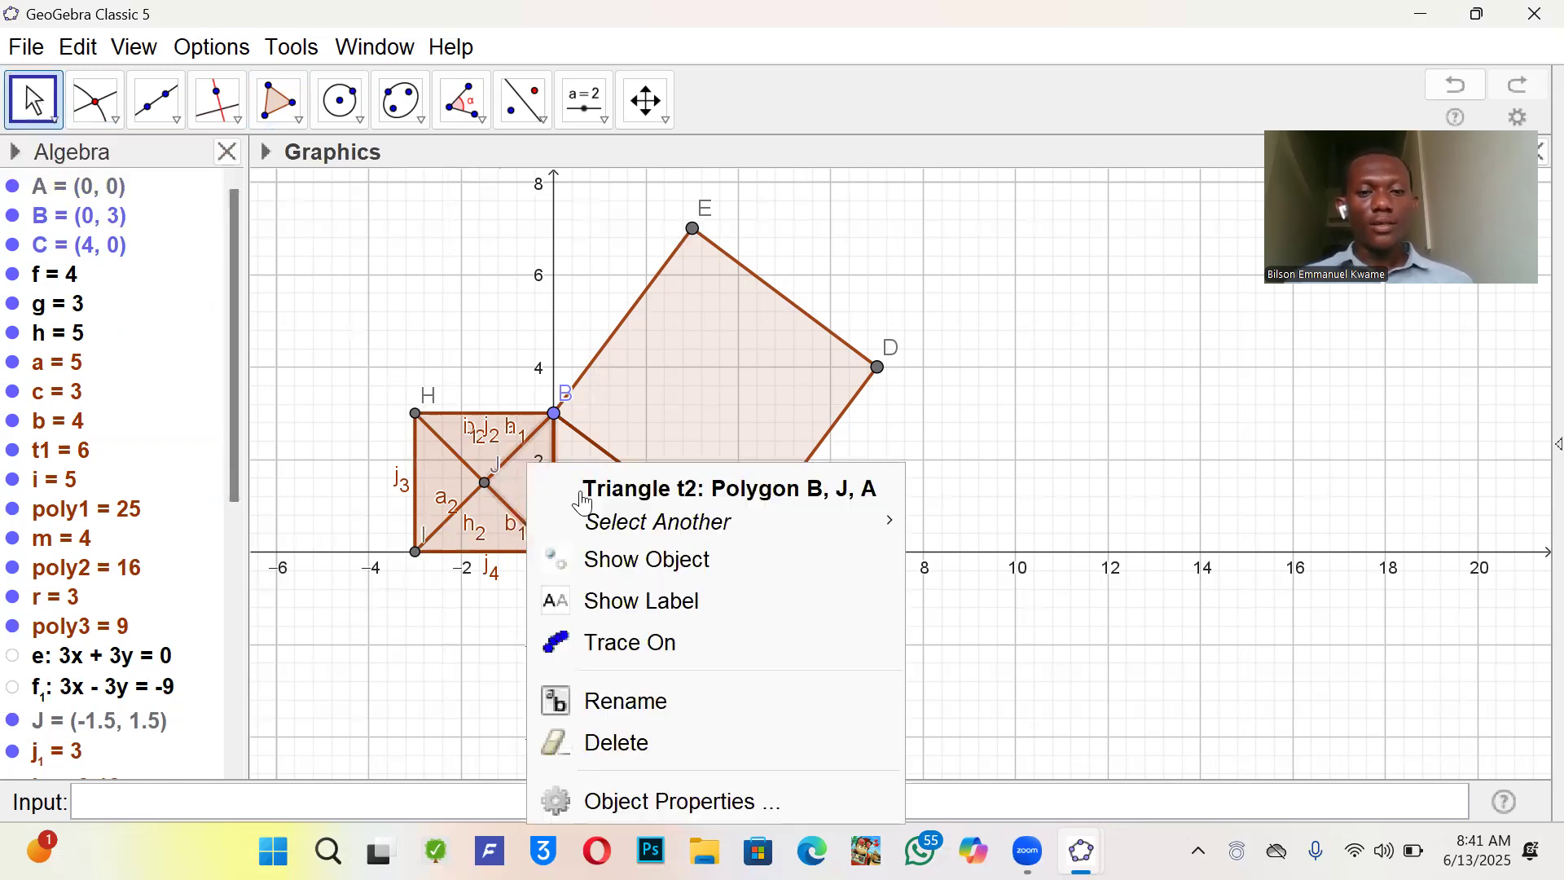
click(650, 802)
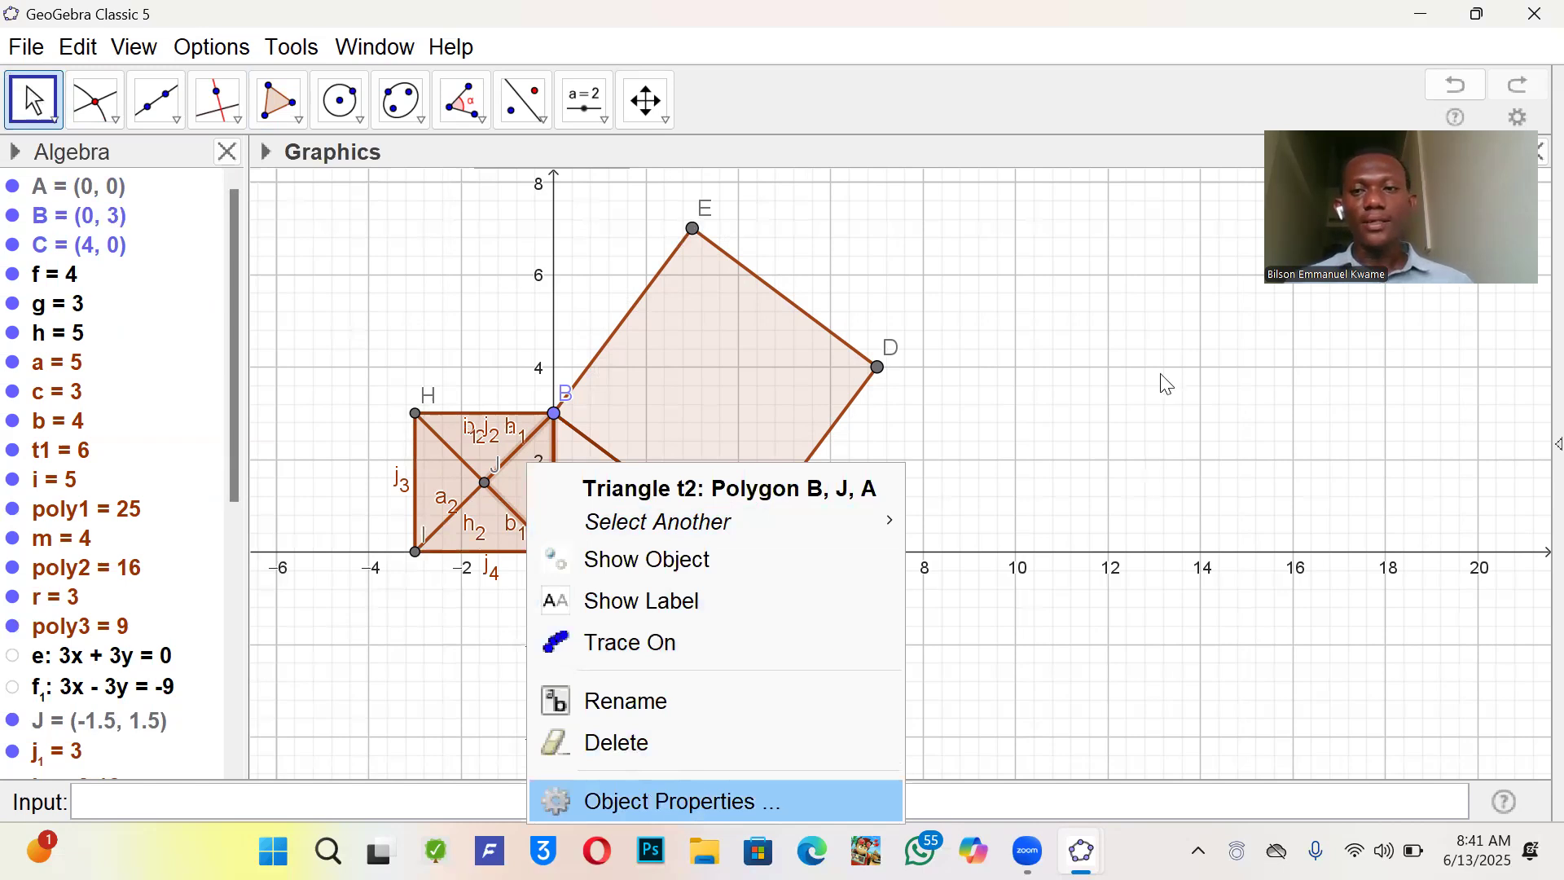
click(1192, 236)
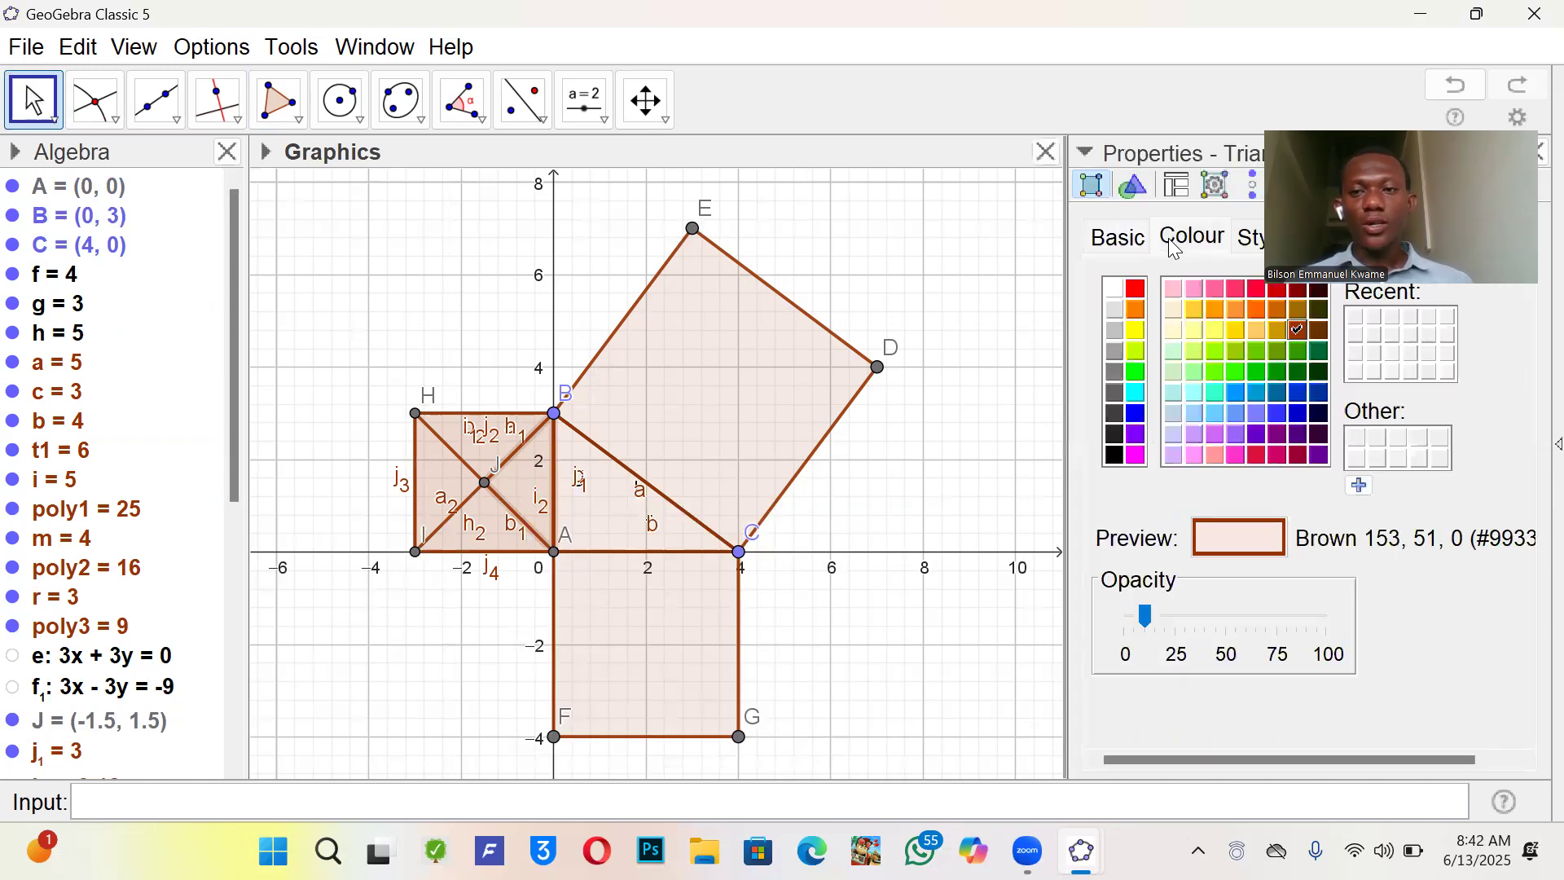
click(1219, 287)
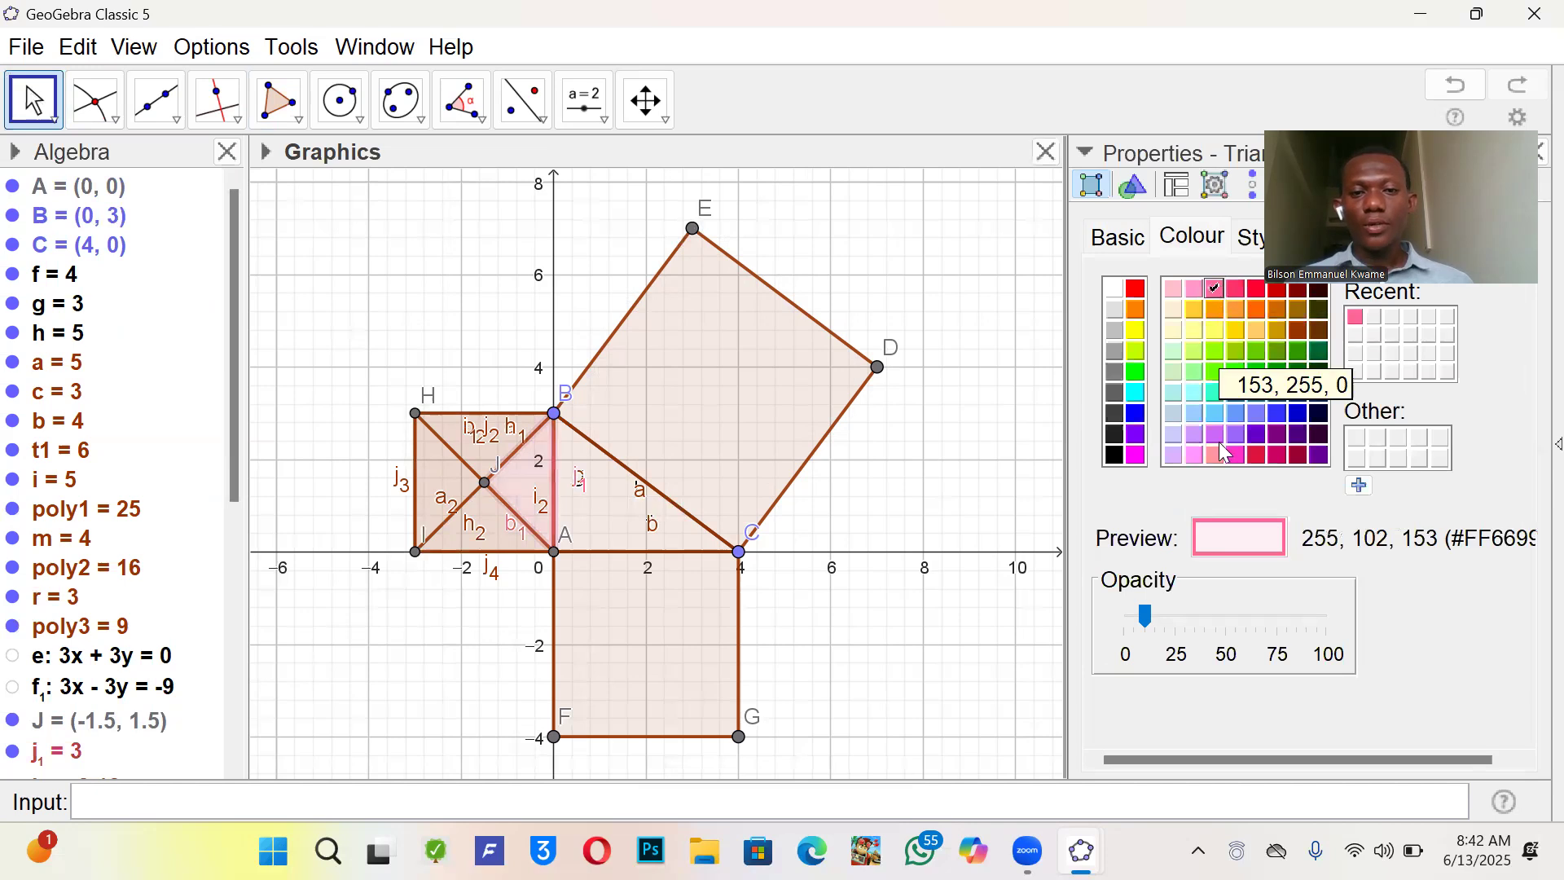
drag(1156, 625, 1277, 620)
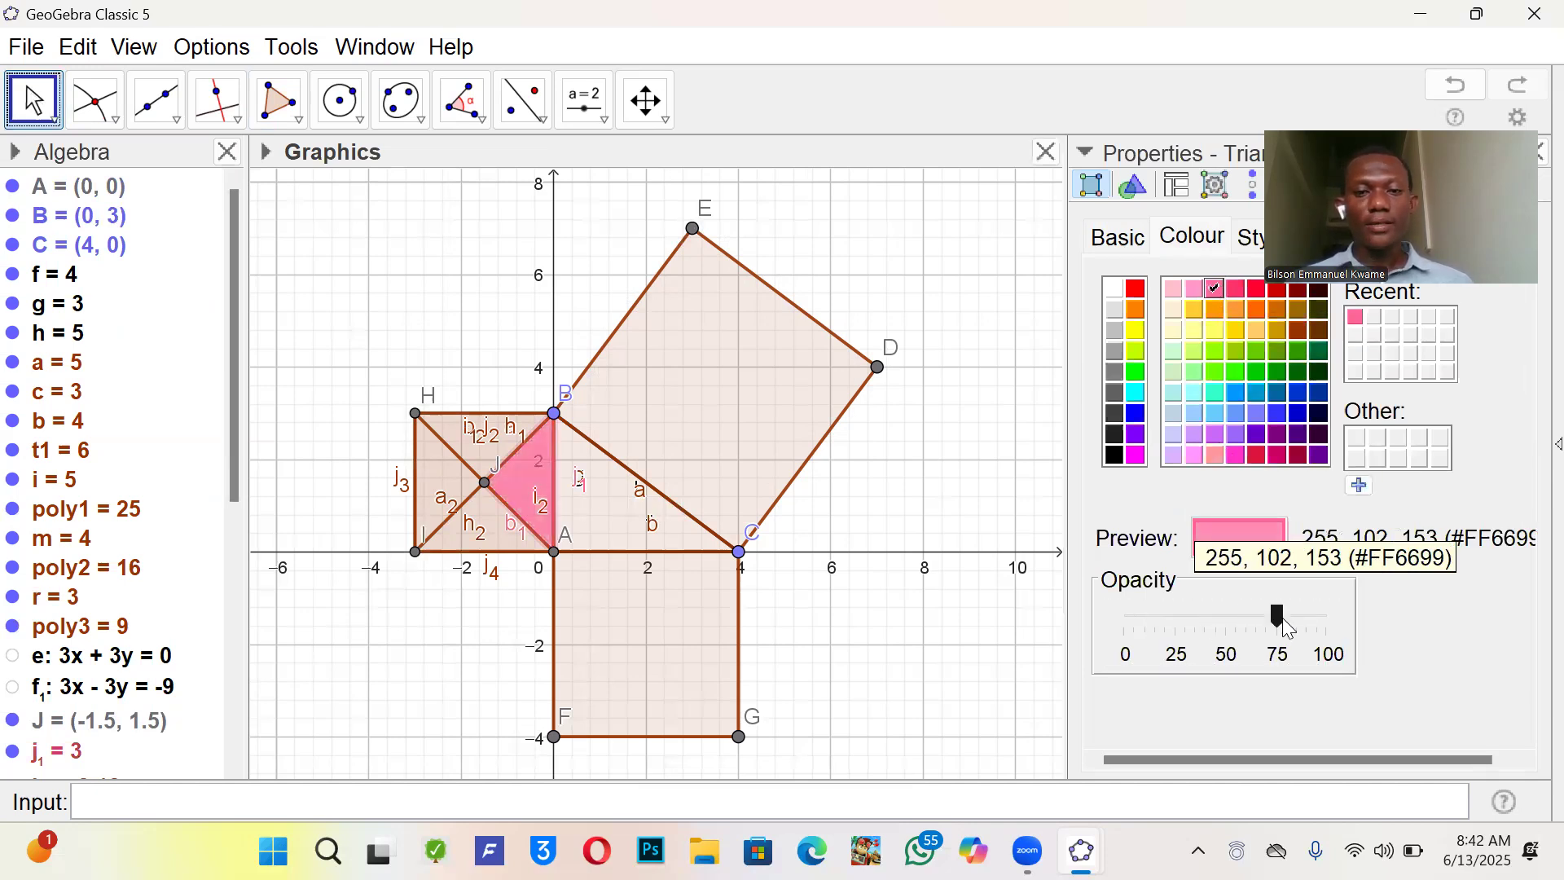
- Colour the triangle B, J, H orange (255, 127, 0) and raise its opacity to about 85
click(503, 449)
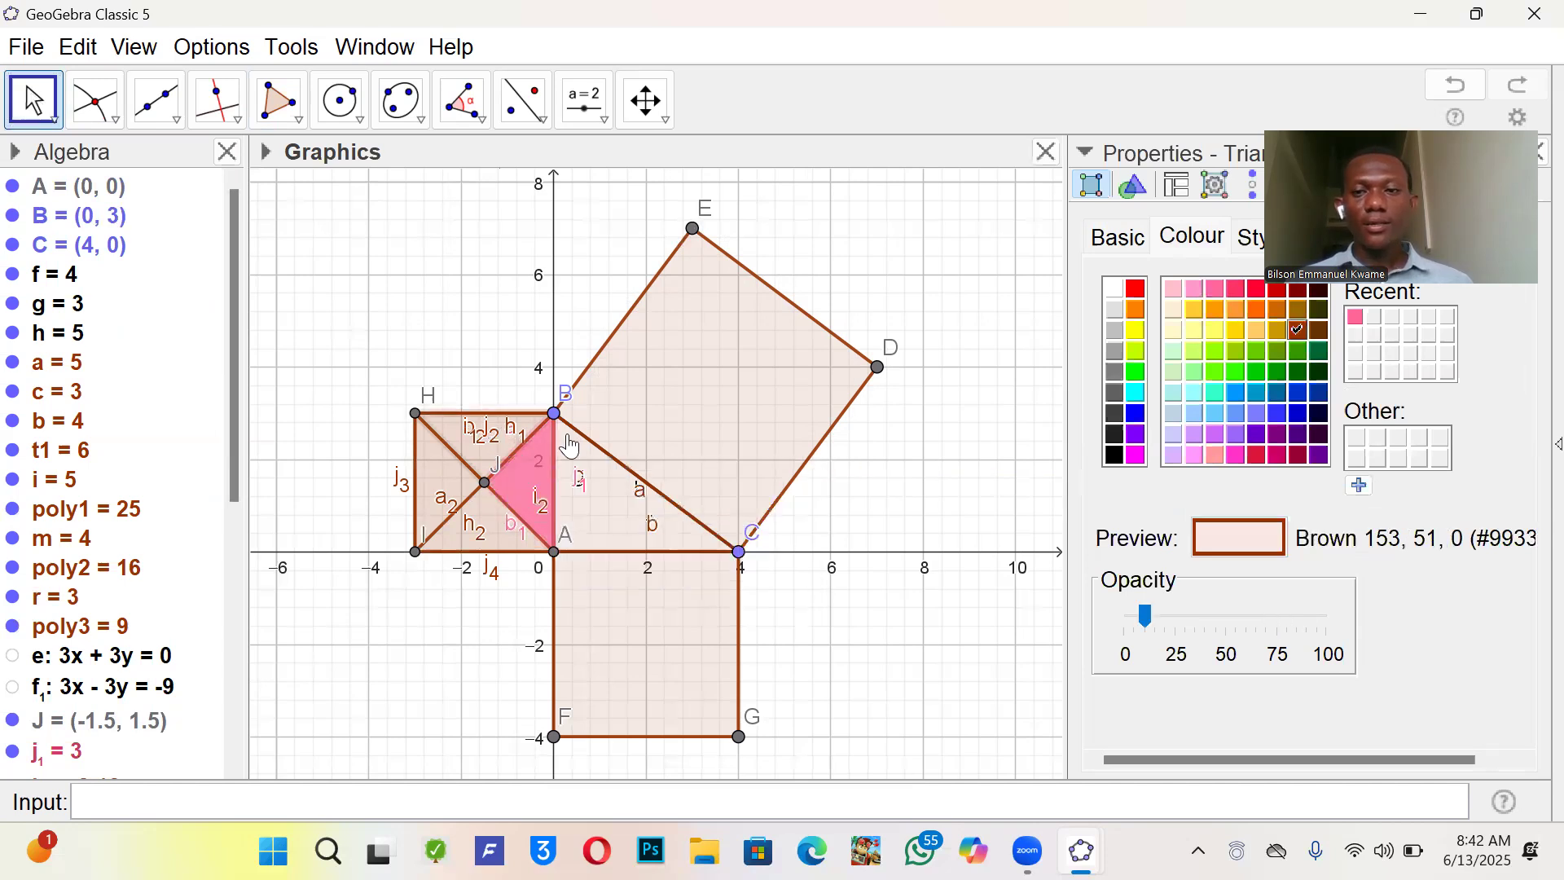
click(1237, 290)
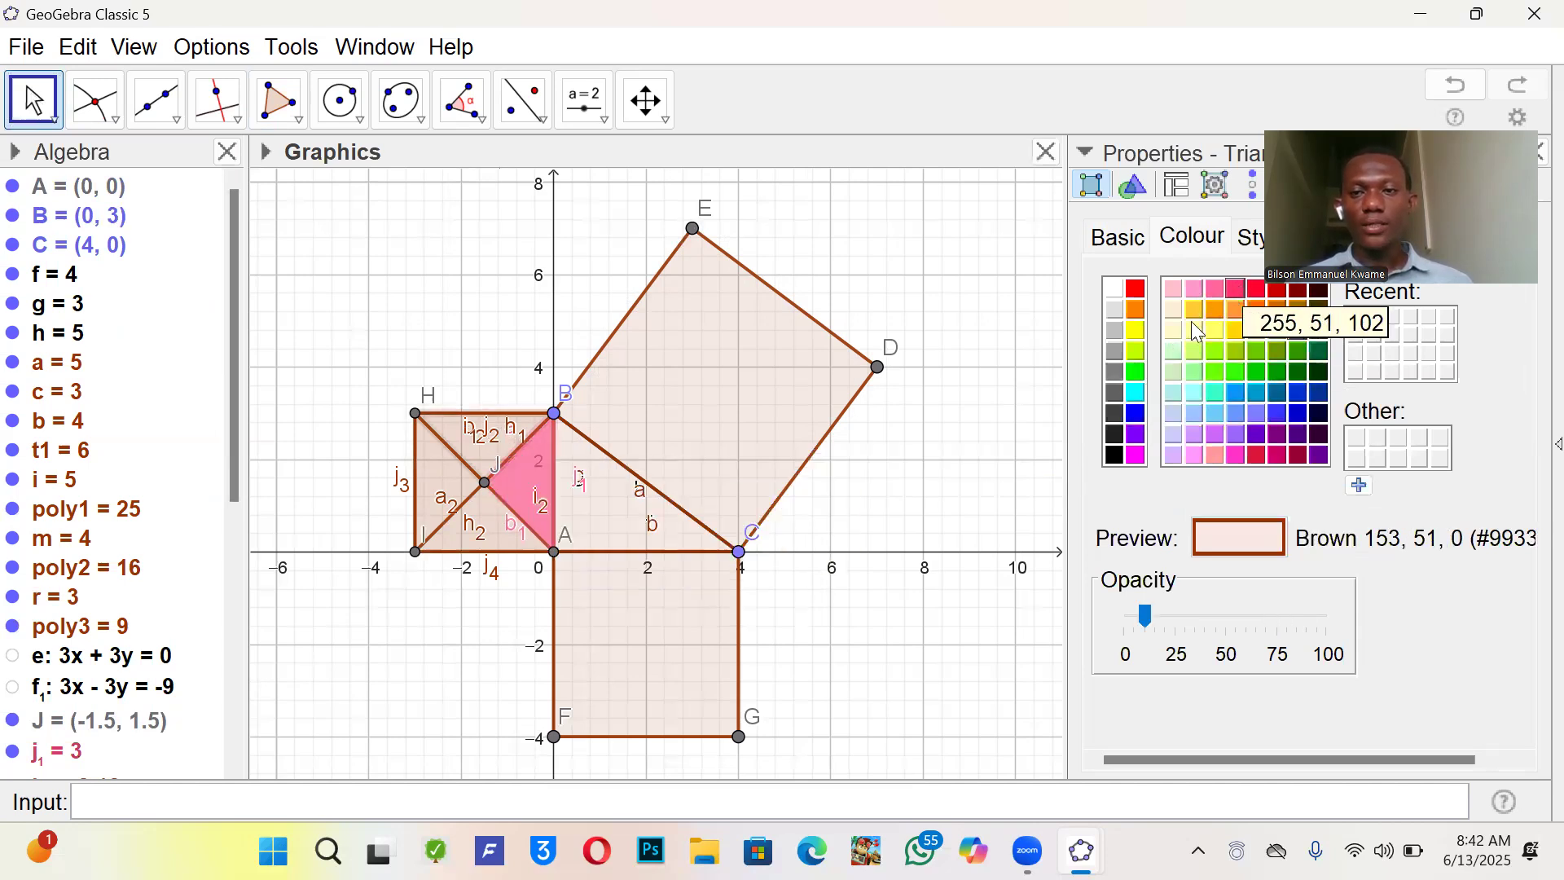
click(1137, 309)
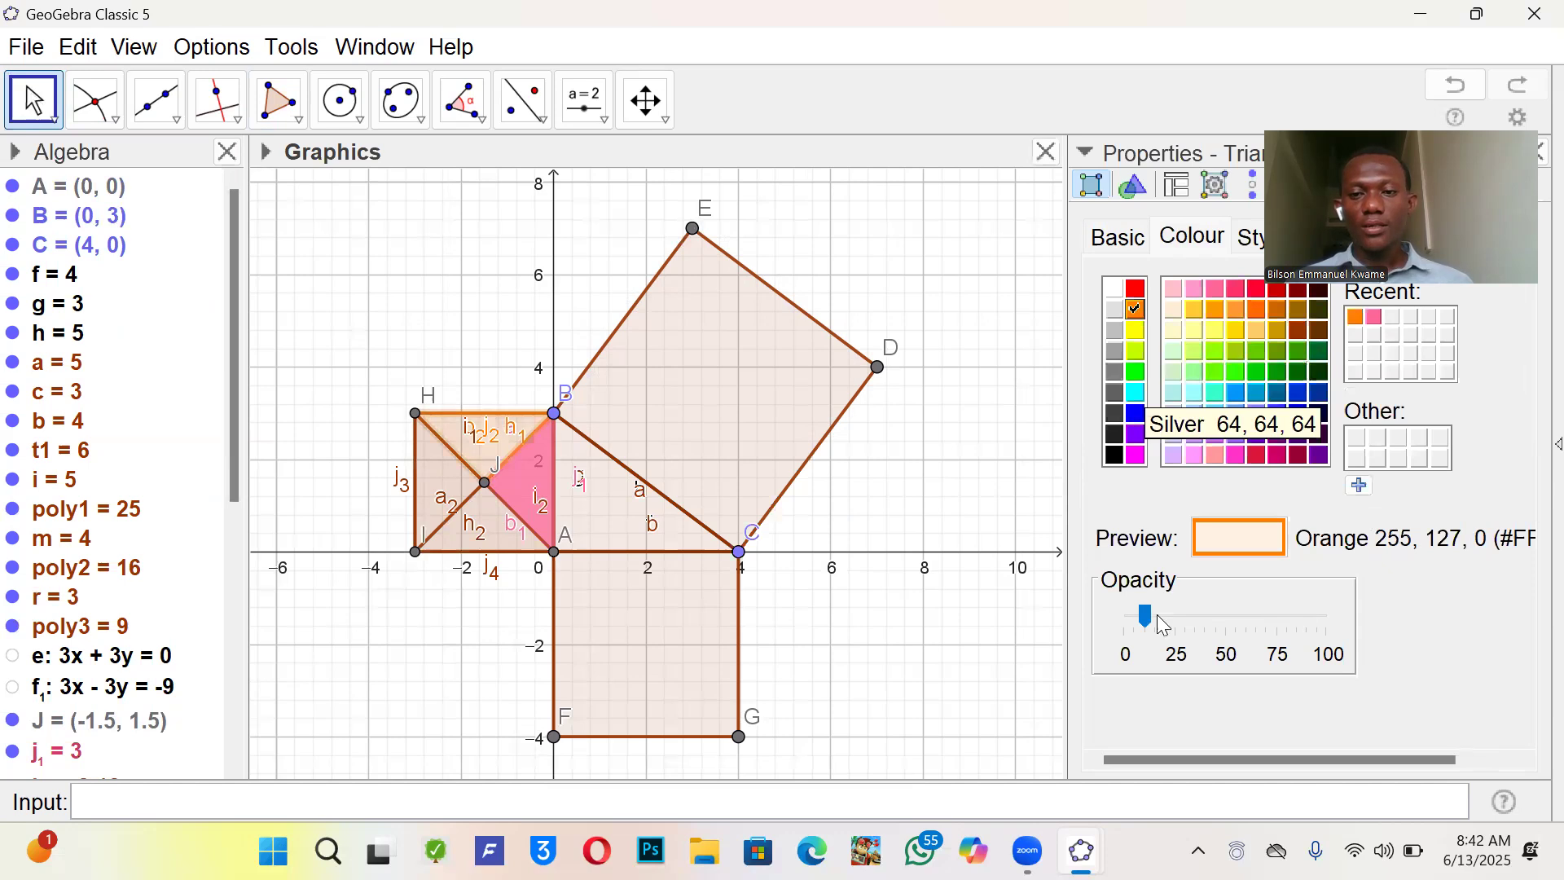
drag(1150, 621, 1297, 611)
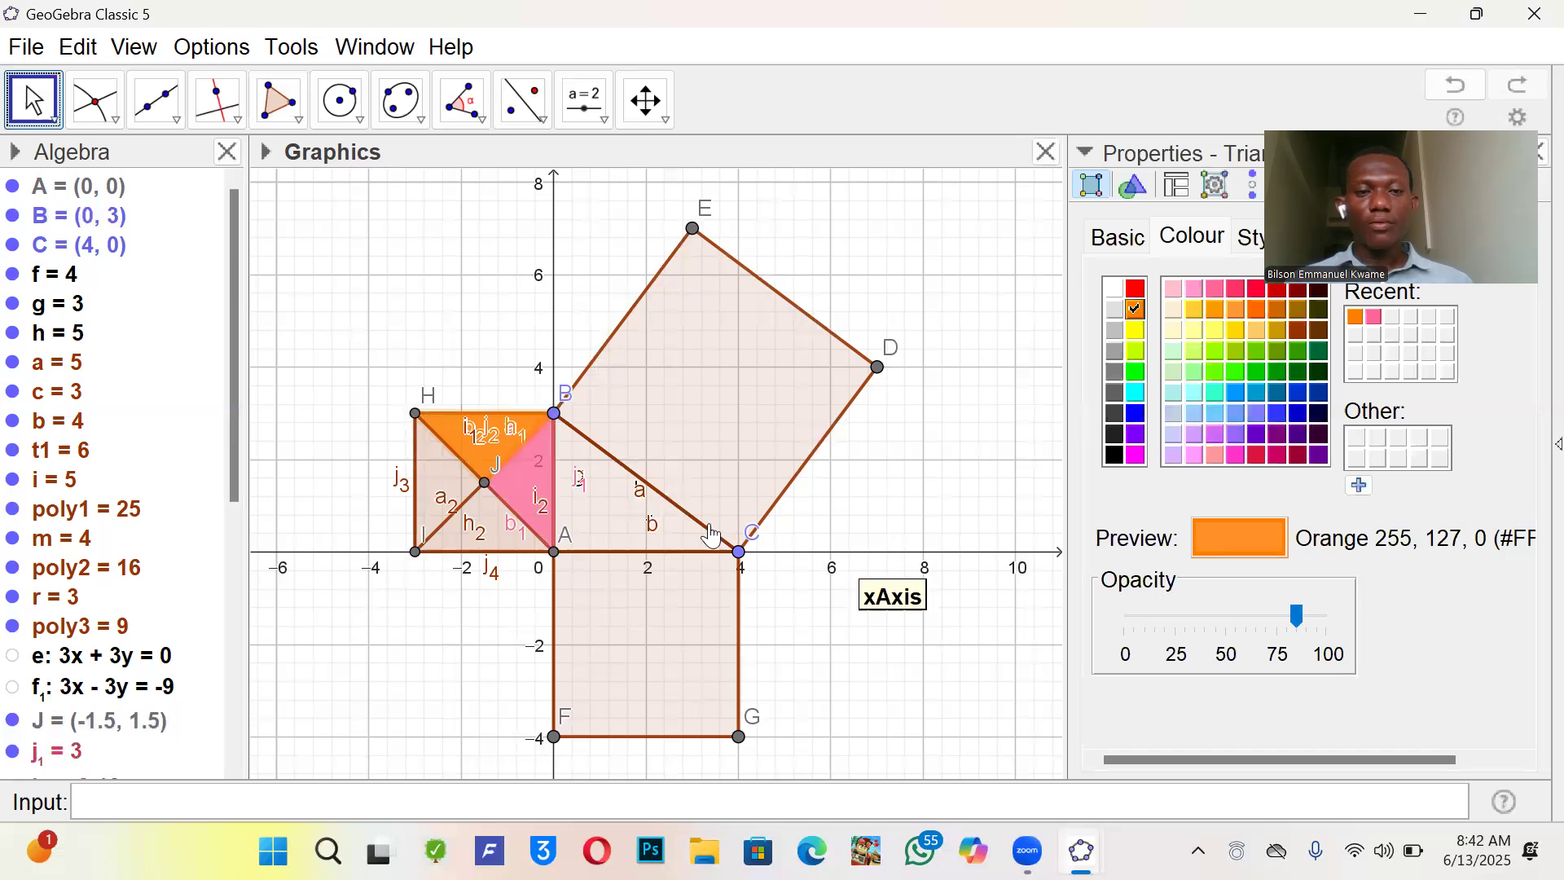
- Colour the triangle H, I, J dark blue and raise its opacity to about 75
click(448, 476)
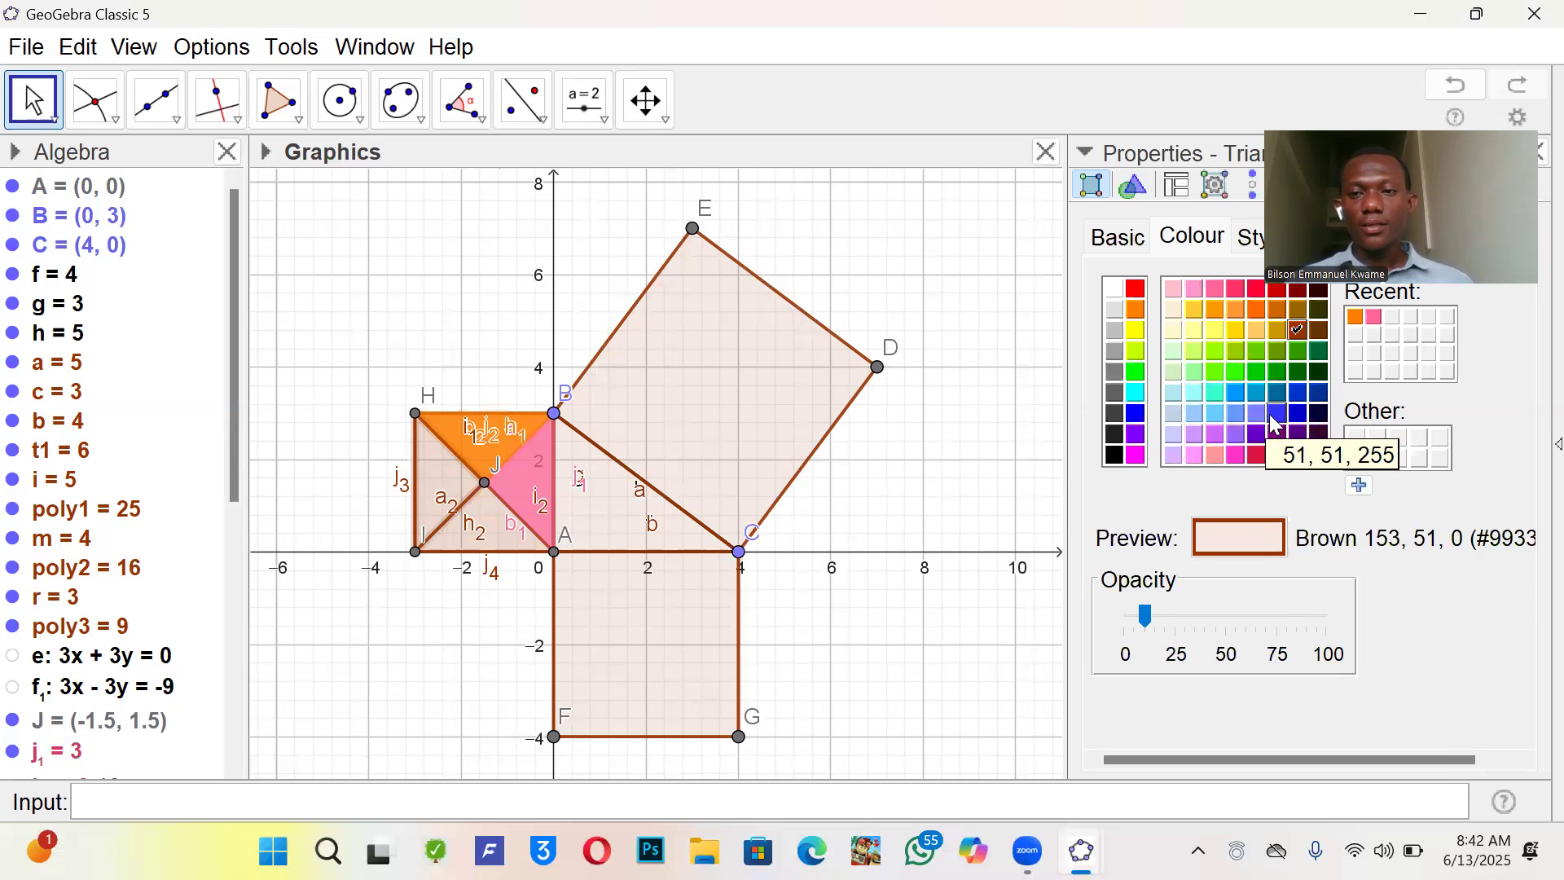
click(1301, 421)
drag(1145, 617, 1278, 614)
- Colour the triangle I, A, J dark green (0, 102, 51) and raise its opacity to about 80
click(489, 518)
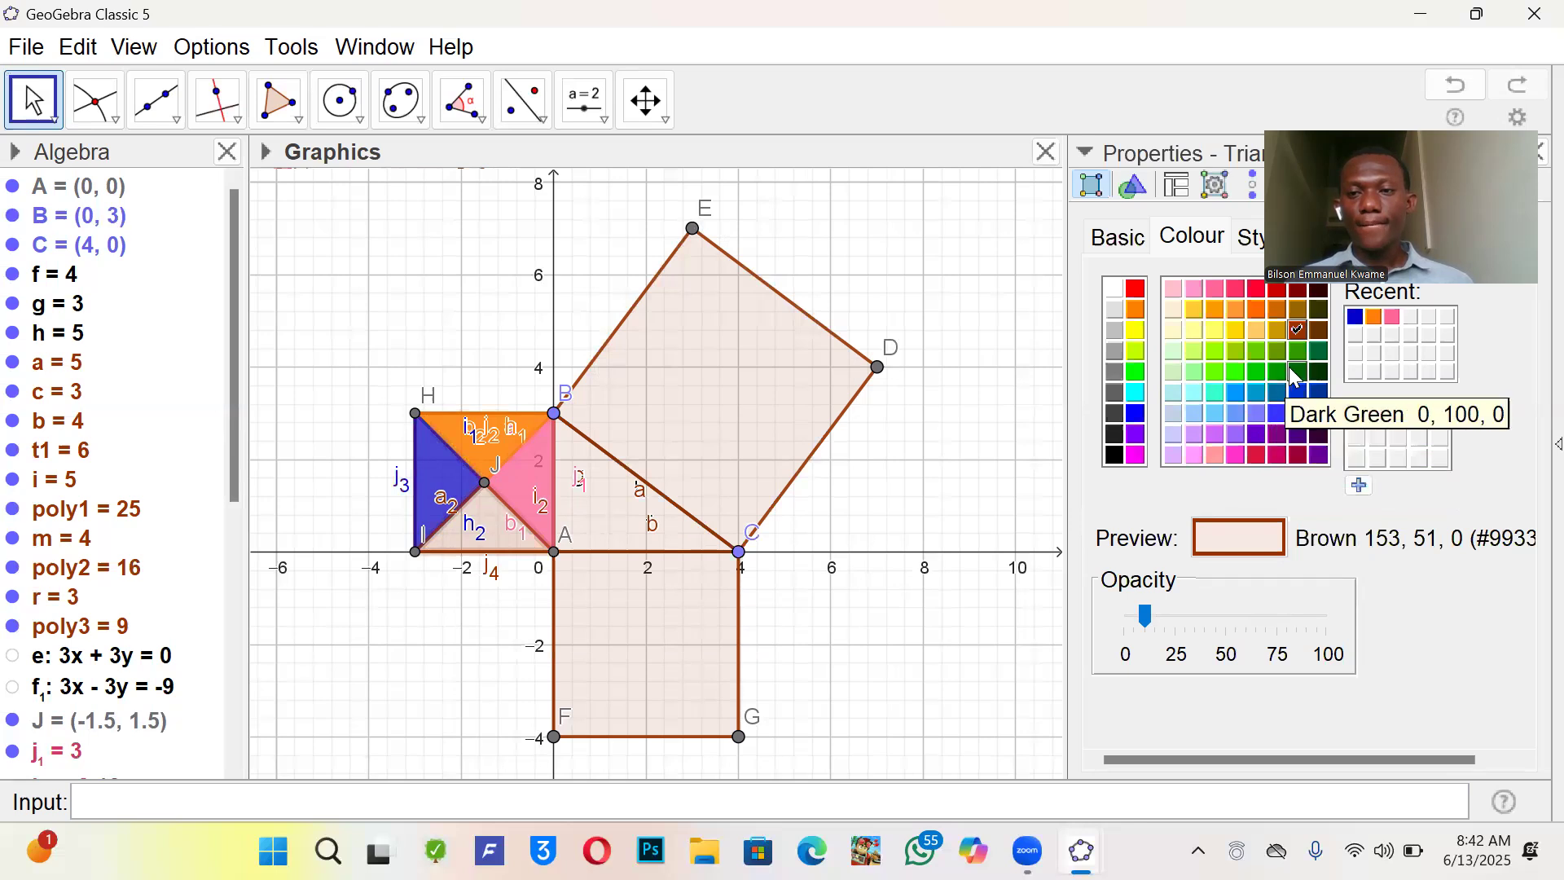
click(1320, 353)
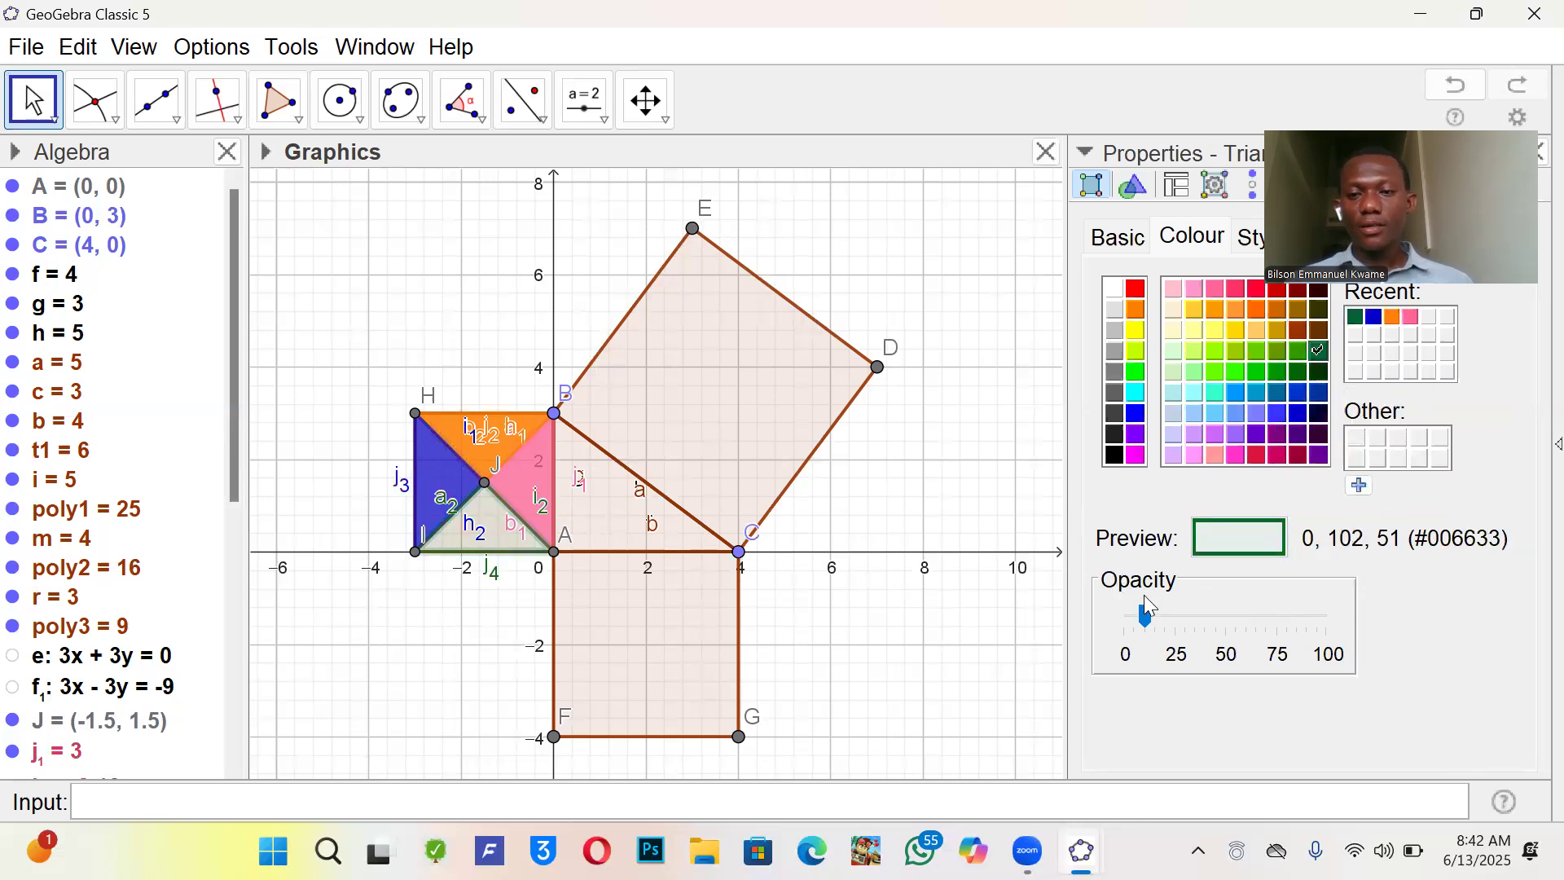
drag(1144, 613, 1284, 616)
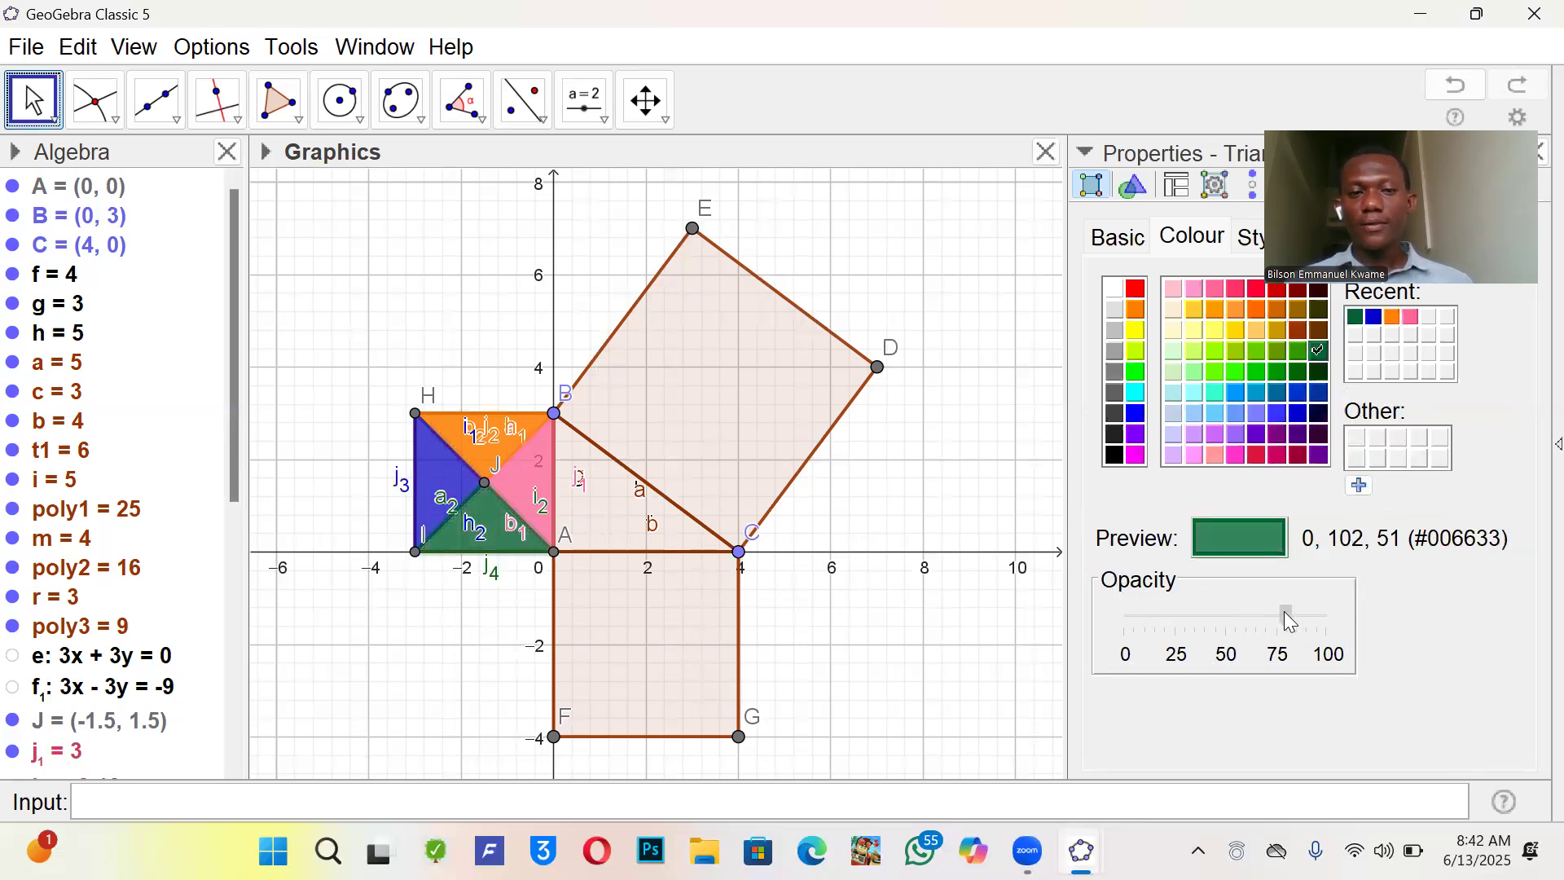
- Colour the square on the horizontal leg red (255, 0, 51) with about 80 opacity, and close the object properties
click(663, 684)
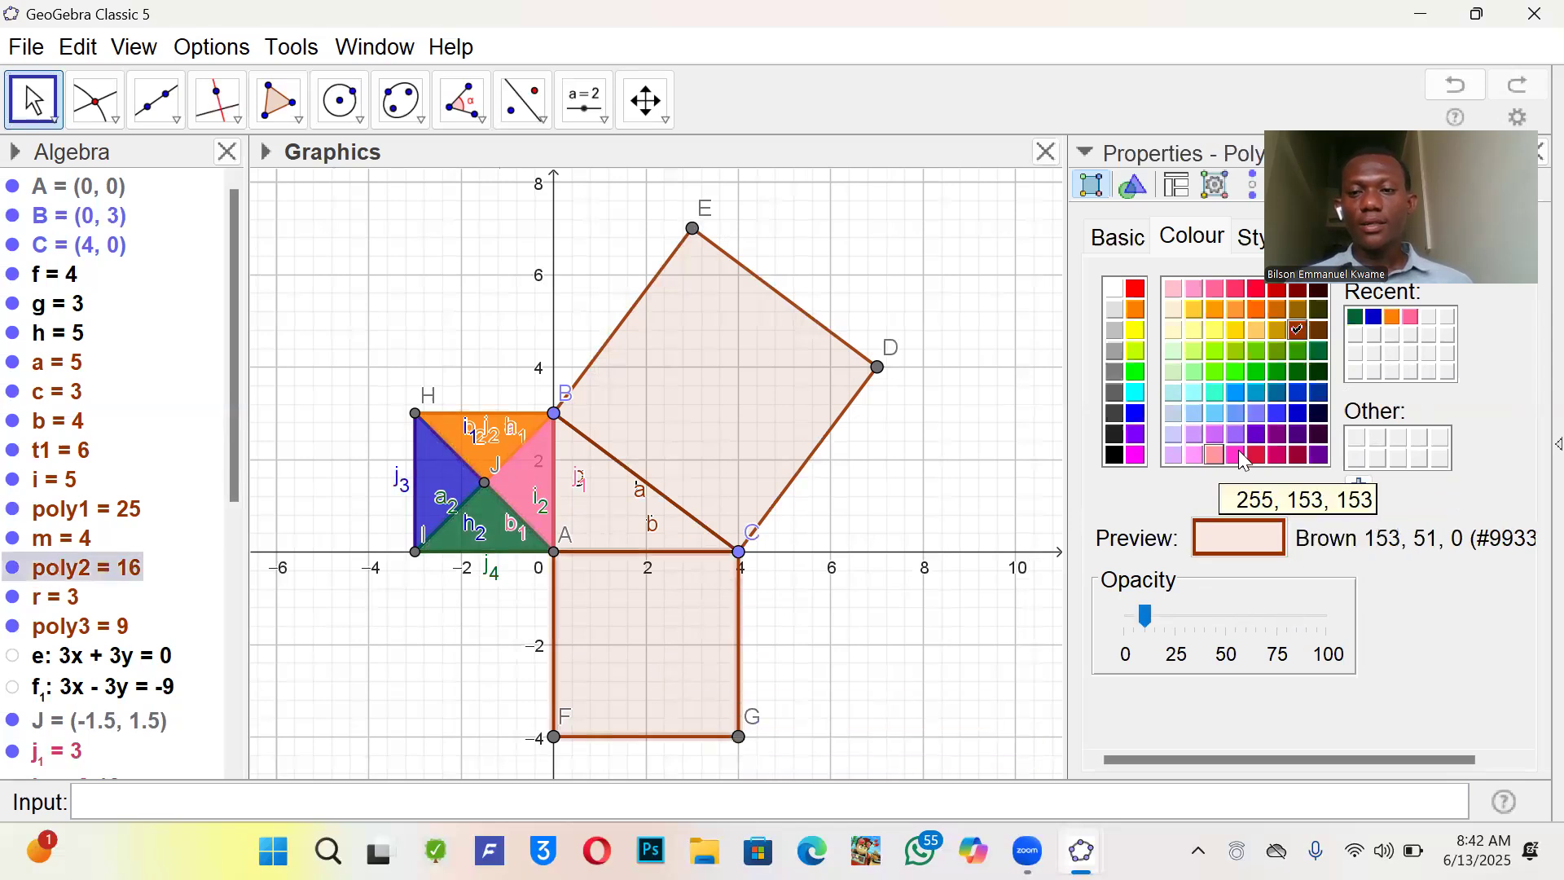
click(1318, 393)
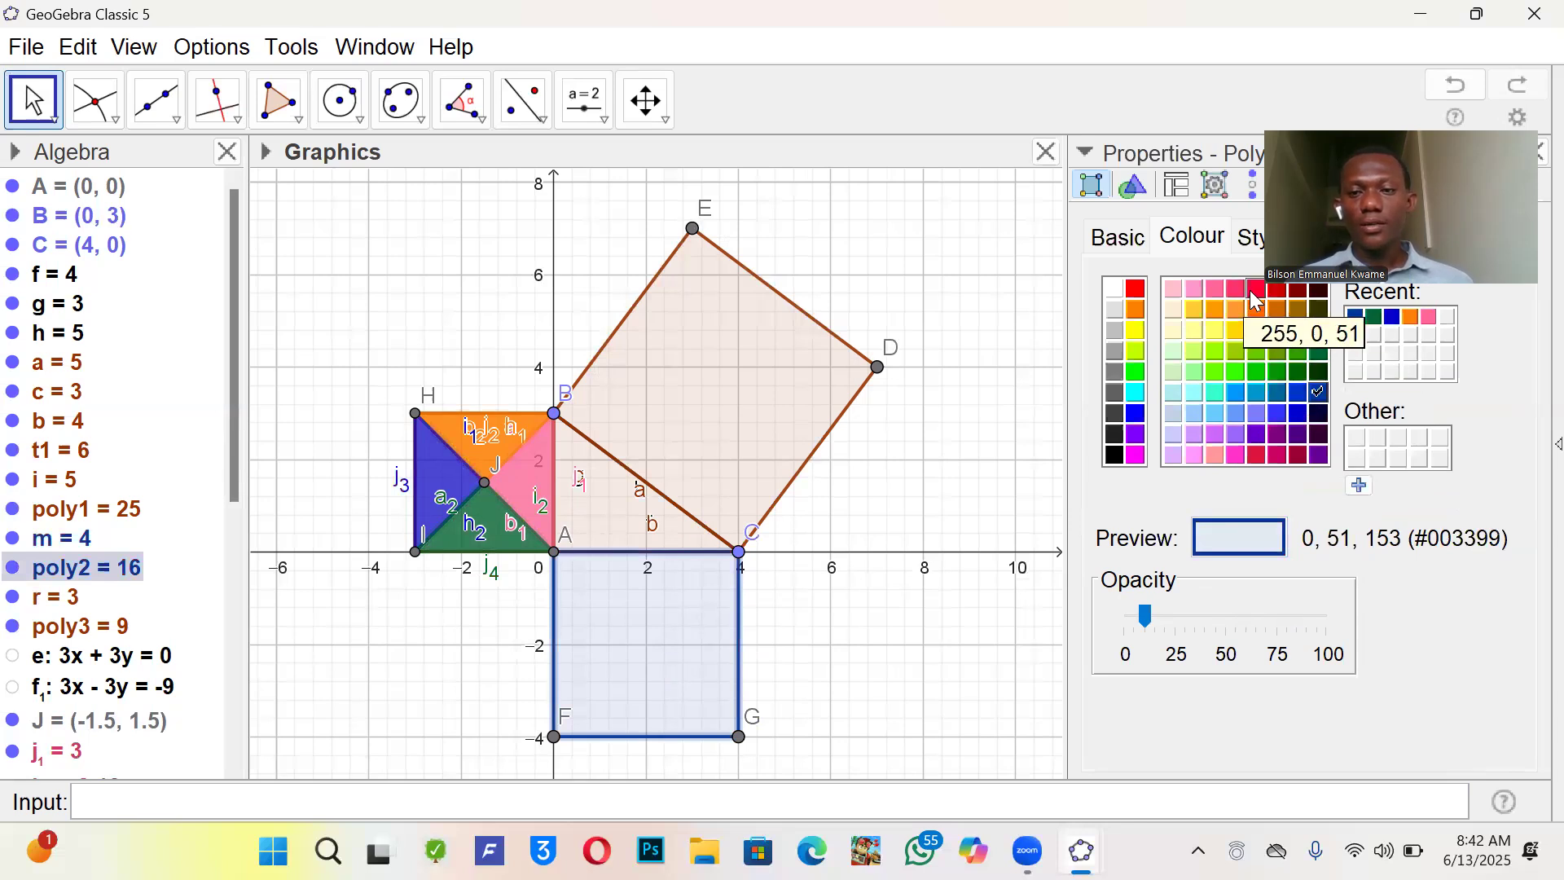
click(1255, 298)
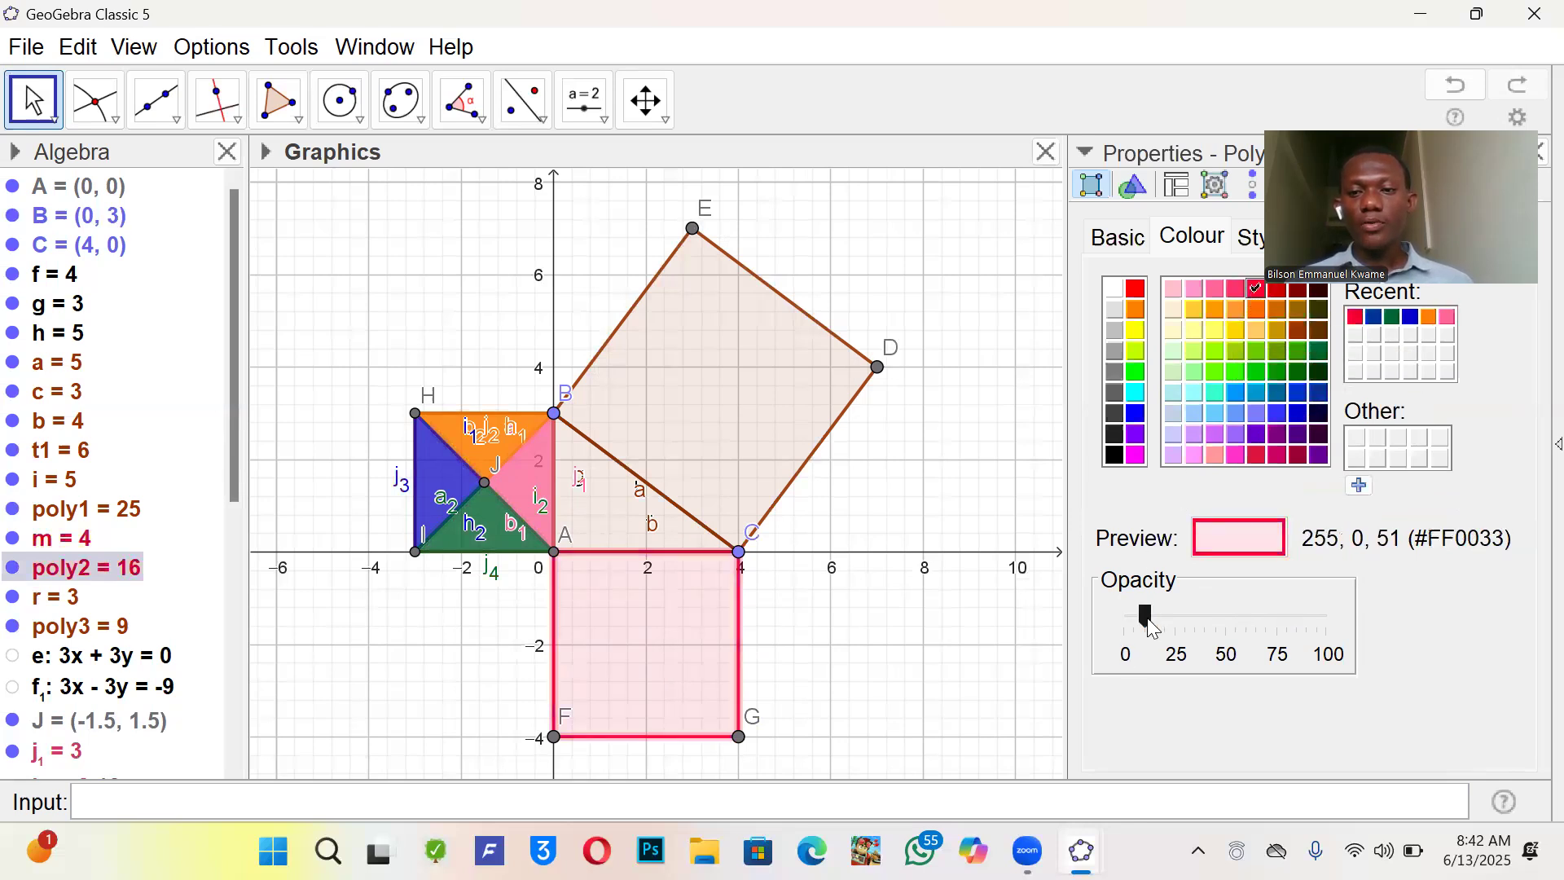
drag(1149, 618, 1291, 618)
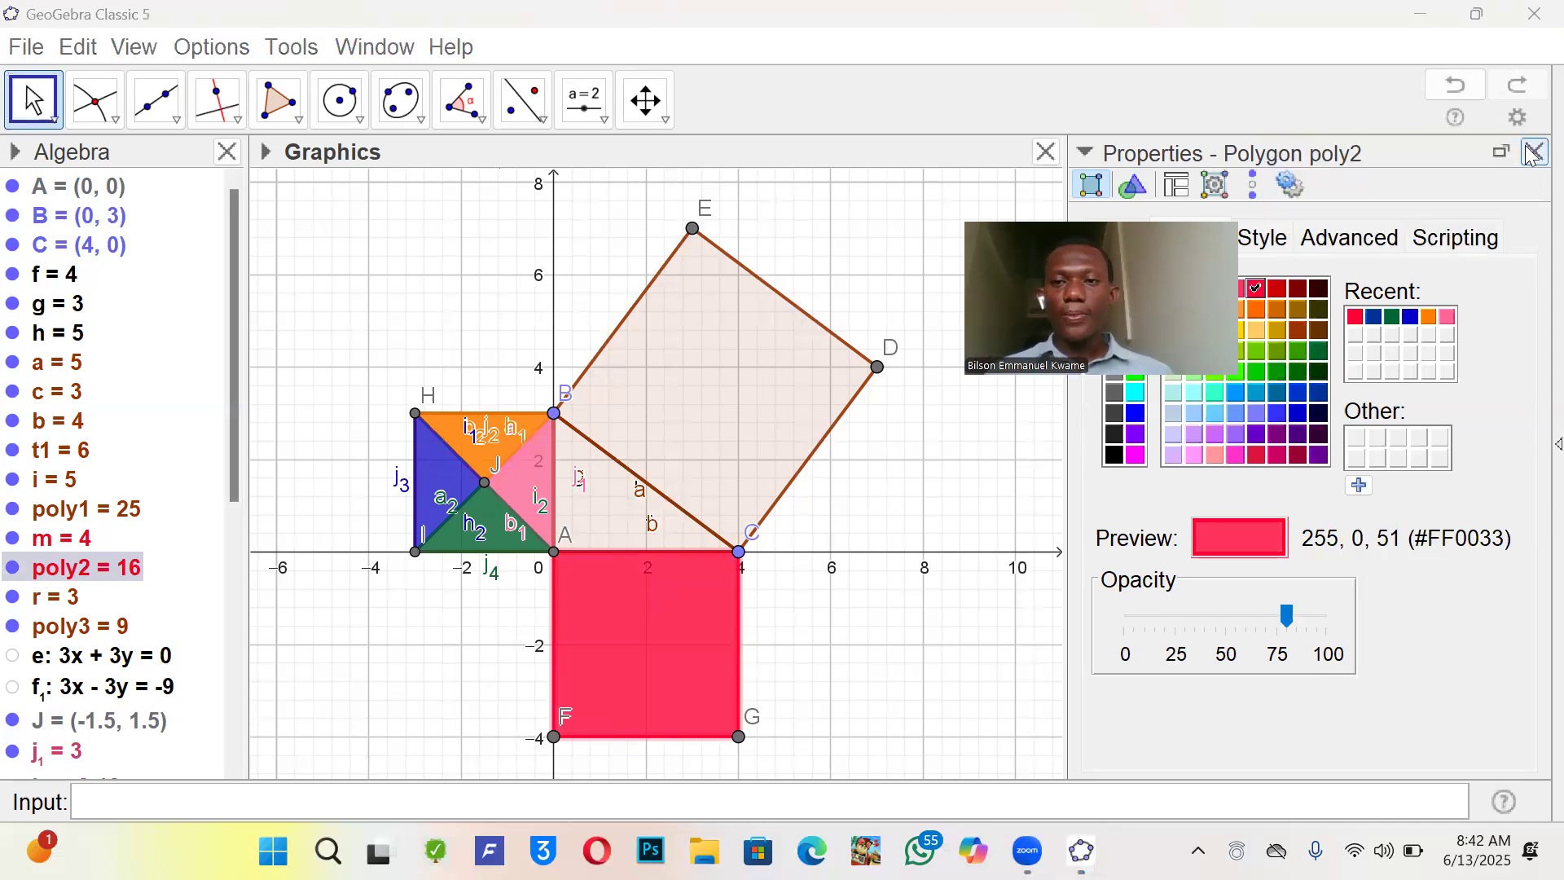
click(1533, 154)
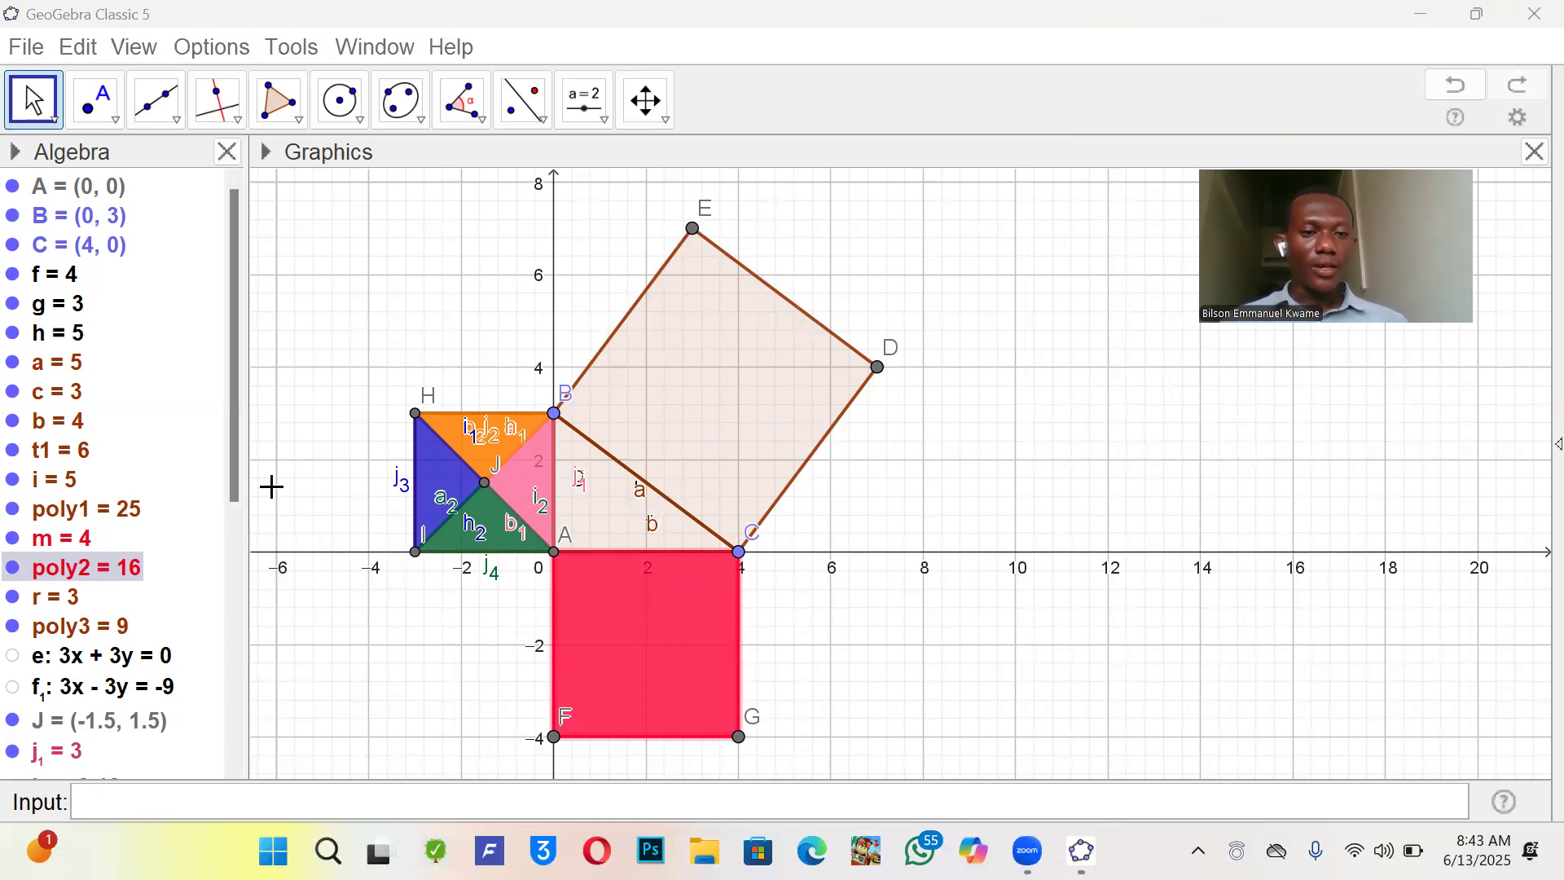
- Hide the three side segments j₁, b₁ and a₁ of the pink triangle
drag(235, 484, 208, 683)
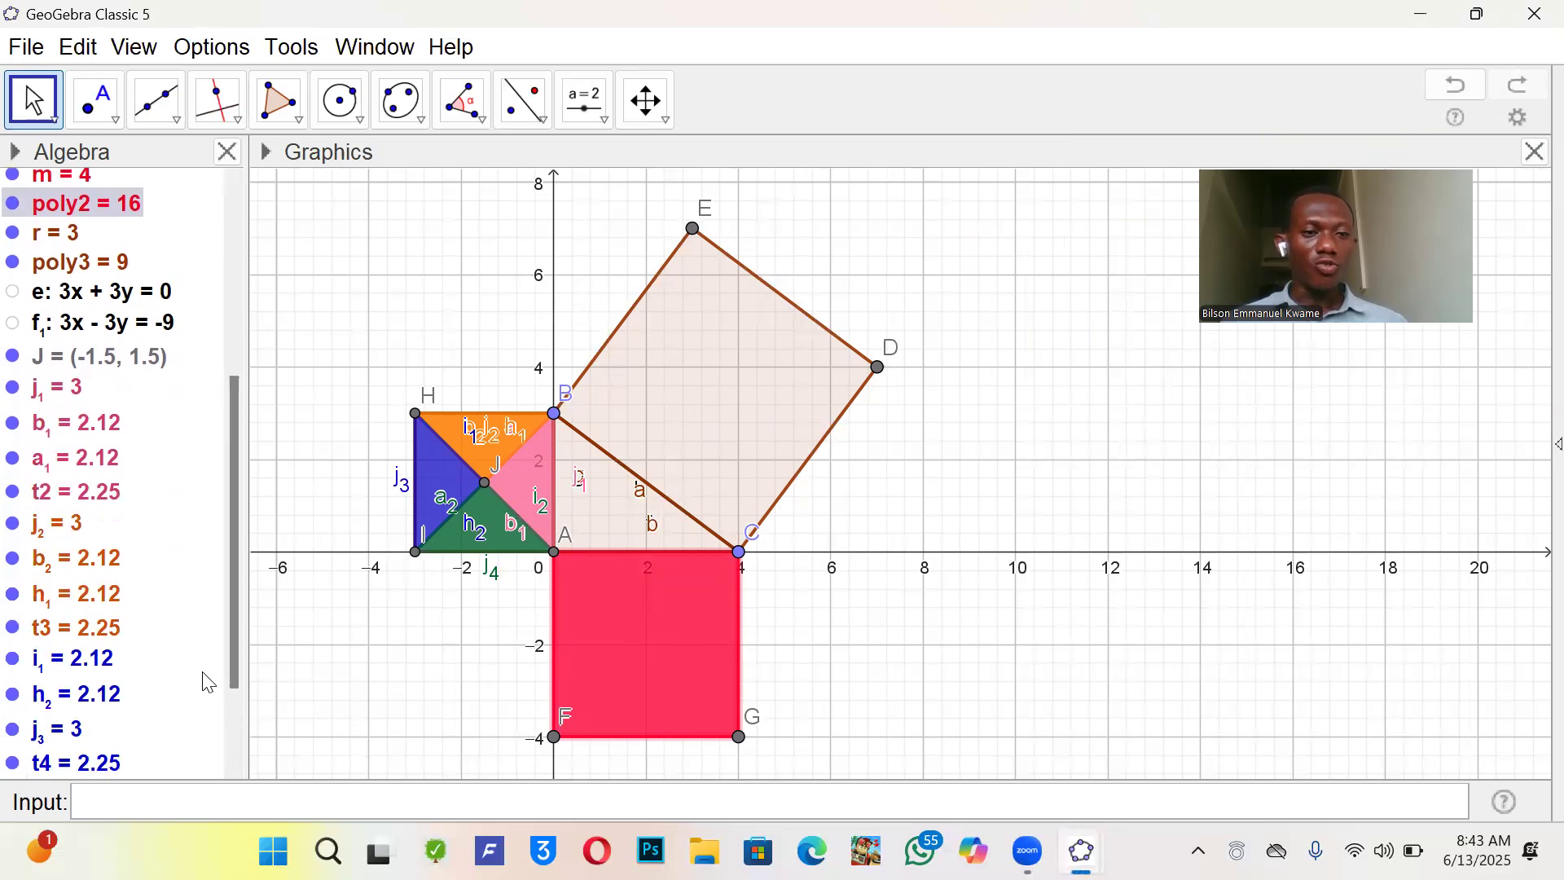
click(14, 389)
click(12, 422)
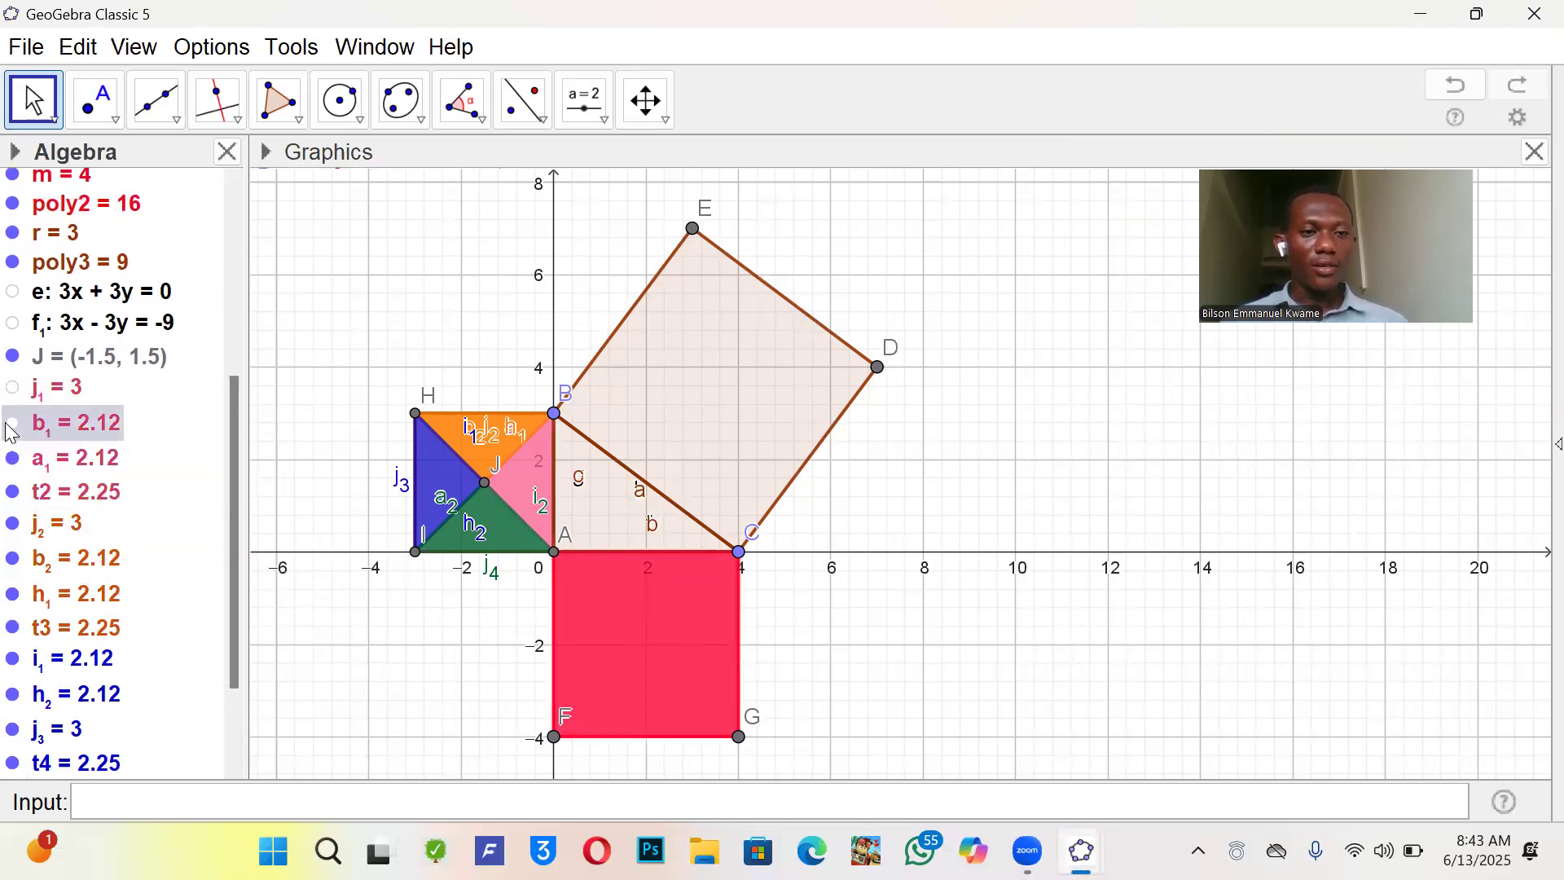
click(12, 458)
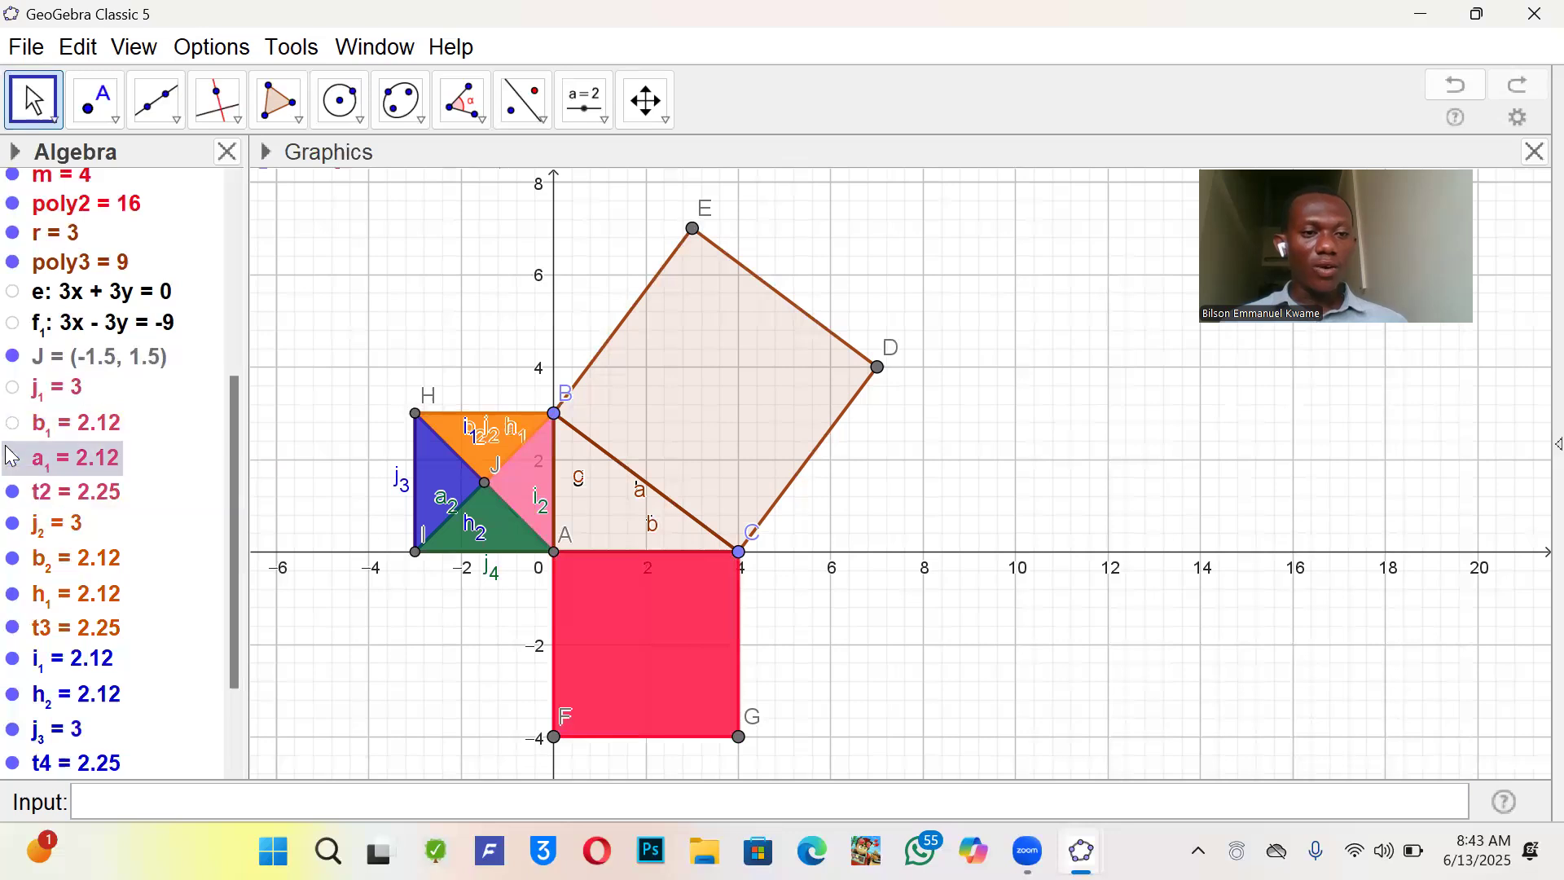
- Hide the three side segments j₂, b₂ and h₁ of the orange triangle
click(12, 526)
click(12, 559)
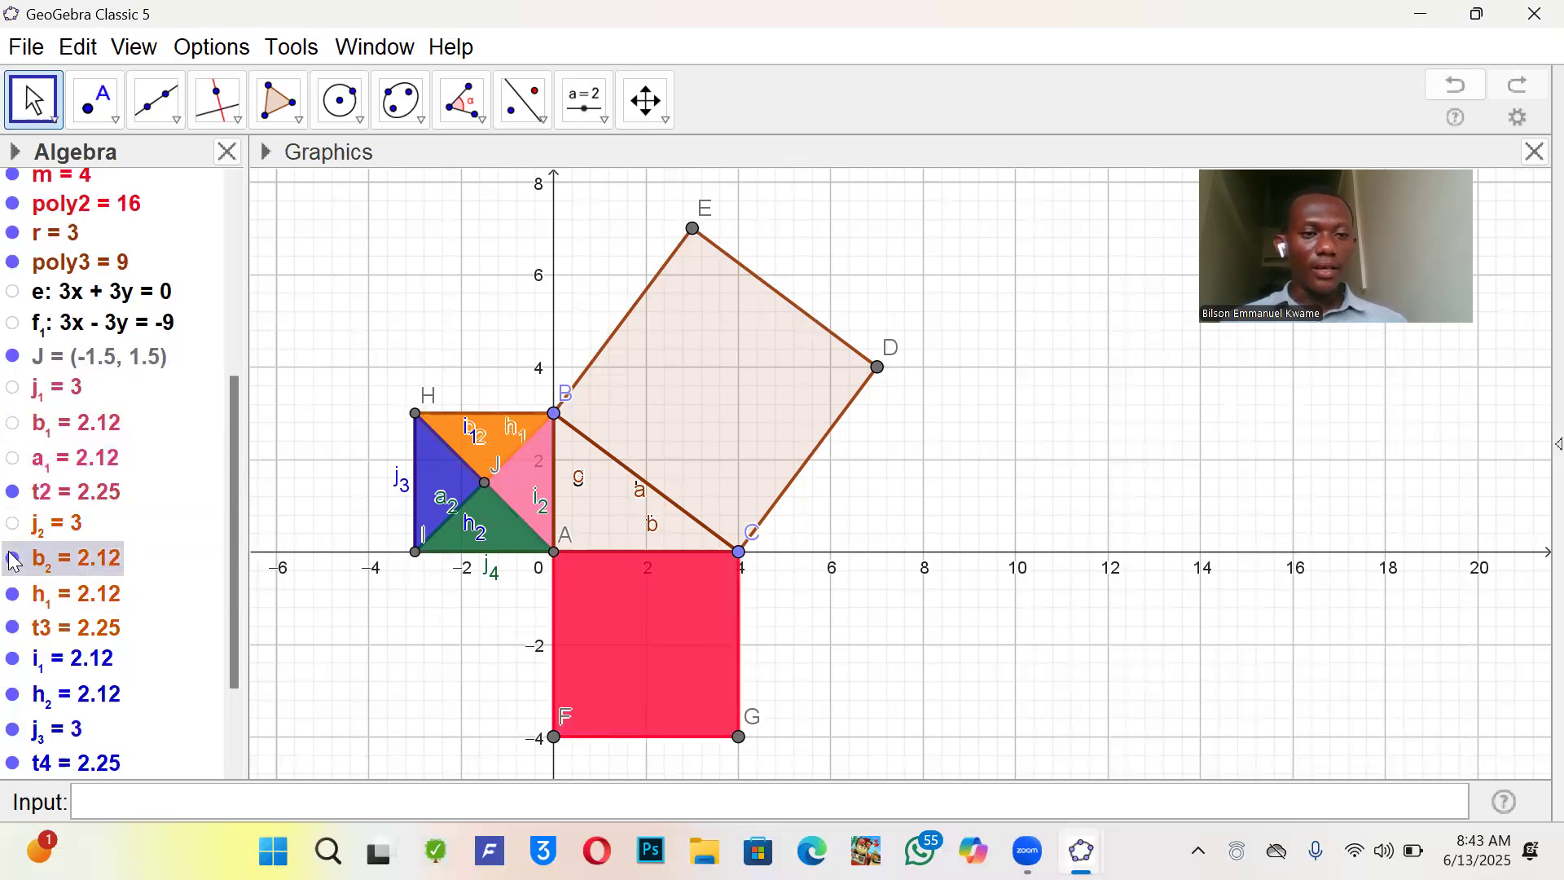
click(12, 594)
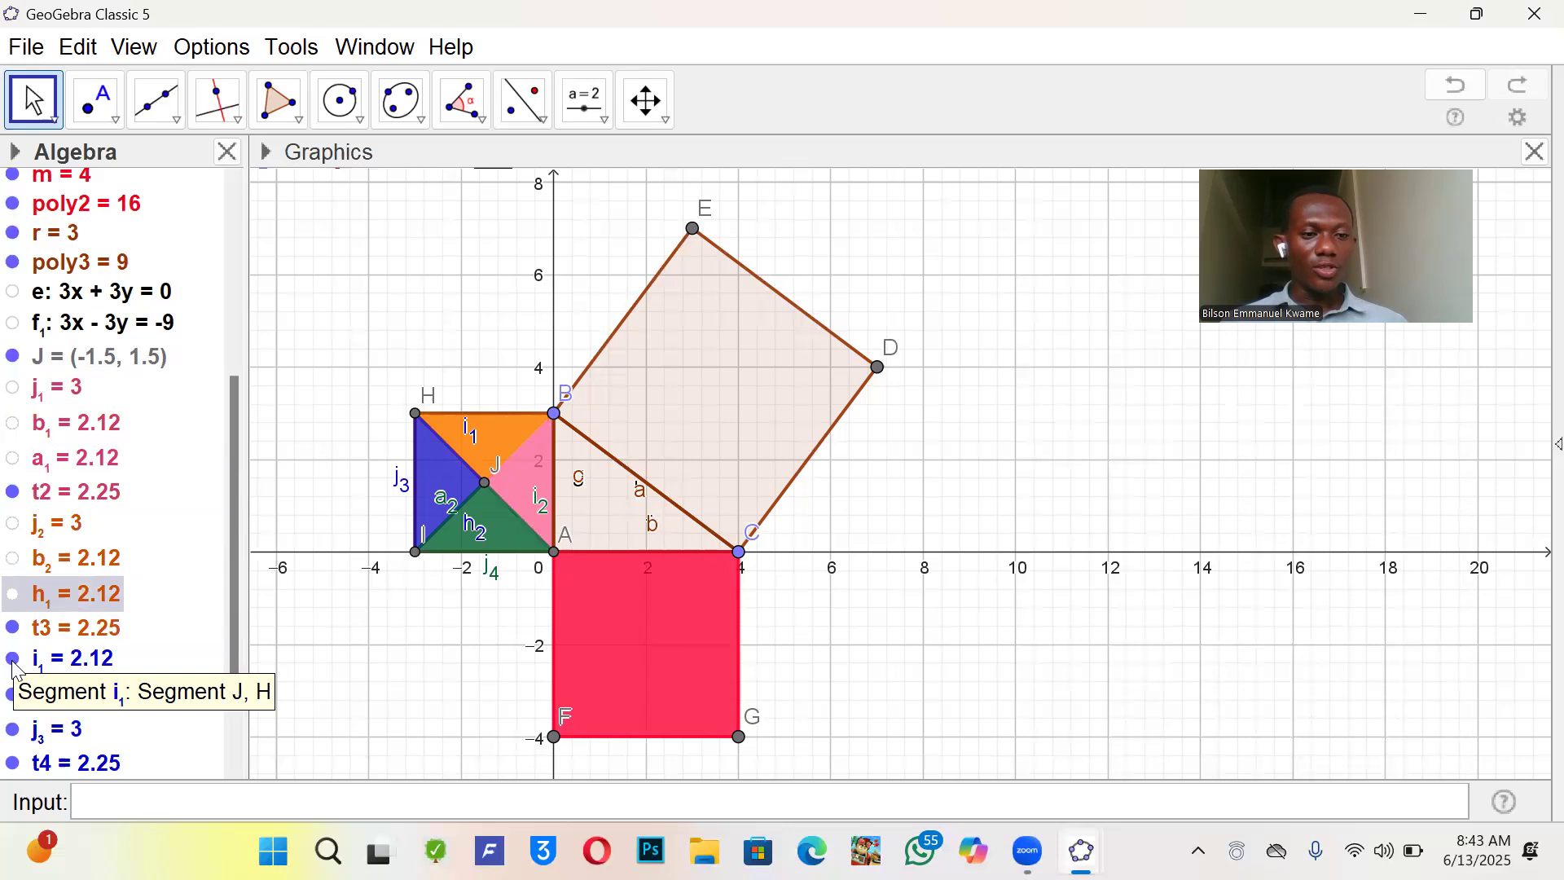
- Hide the three side segments i₁, h₂ and j₃ of the dark blue triangle
click(13, 659)
click(12, 697)
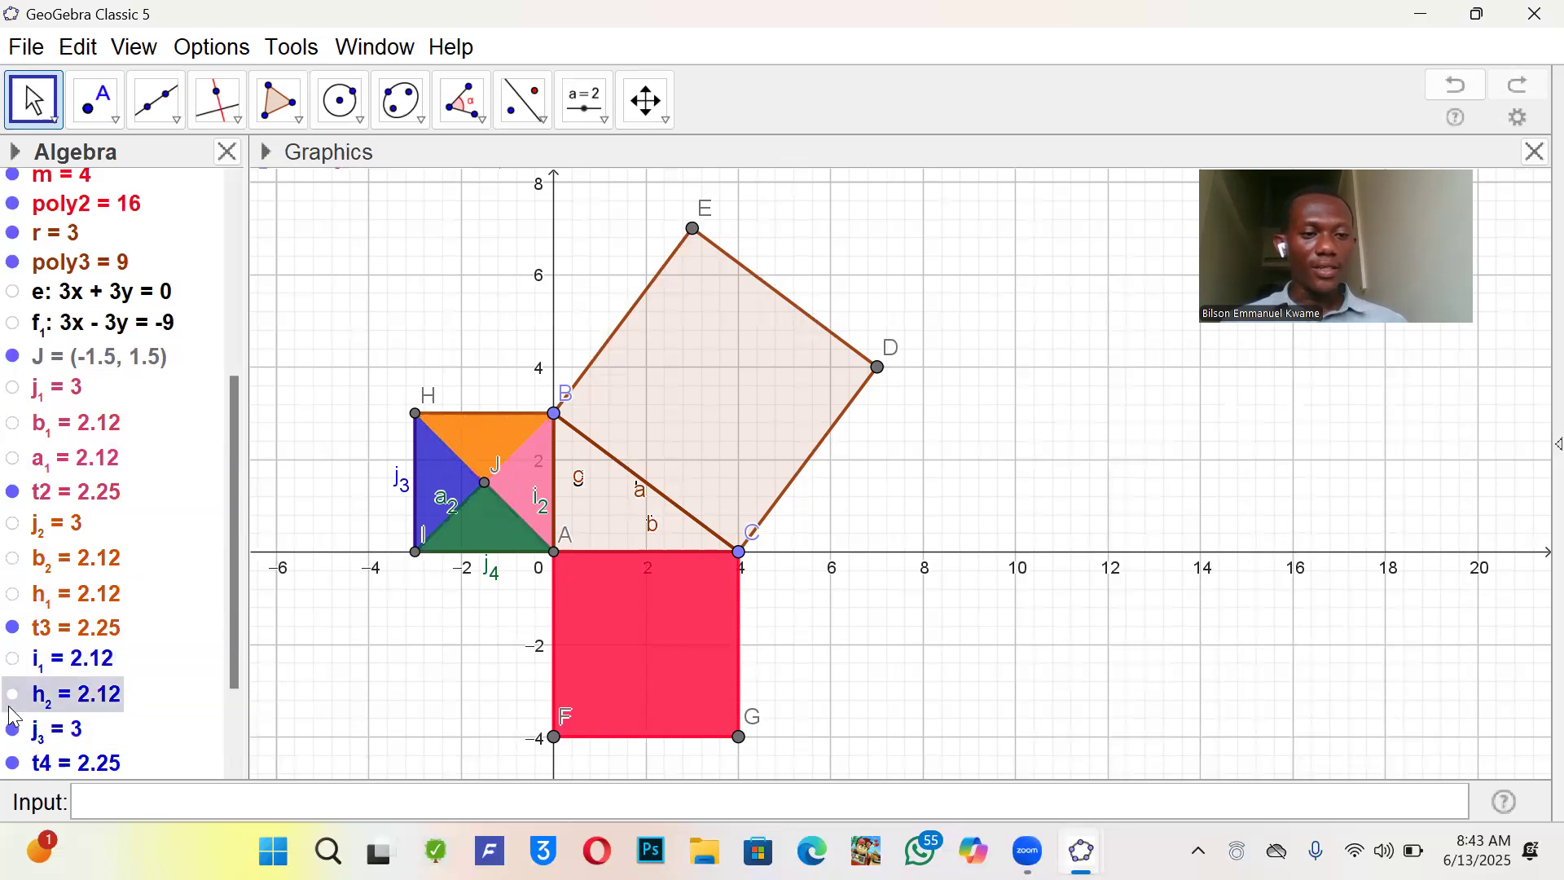
click(13, 730)
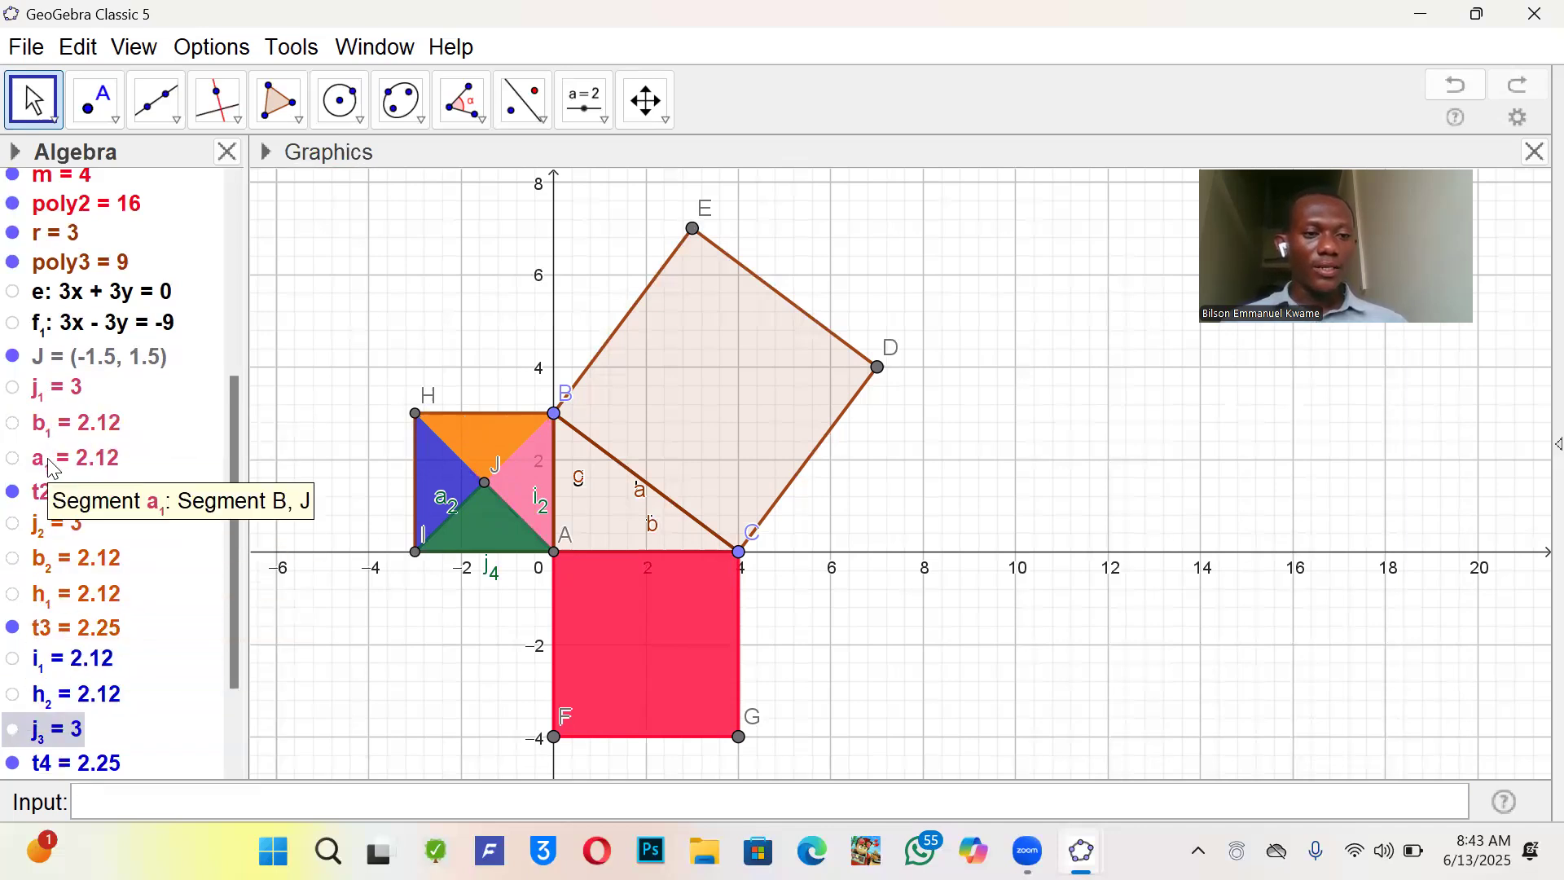
- Hide the three side segments i₂, j₄ and a₂ of the green triangle
scroll(16, 530, down, 3)
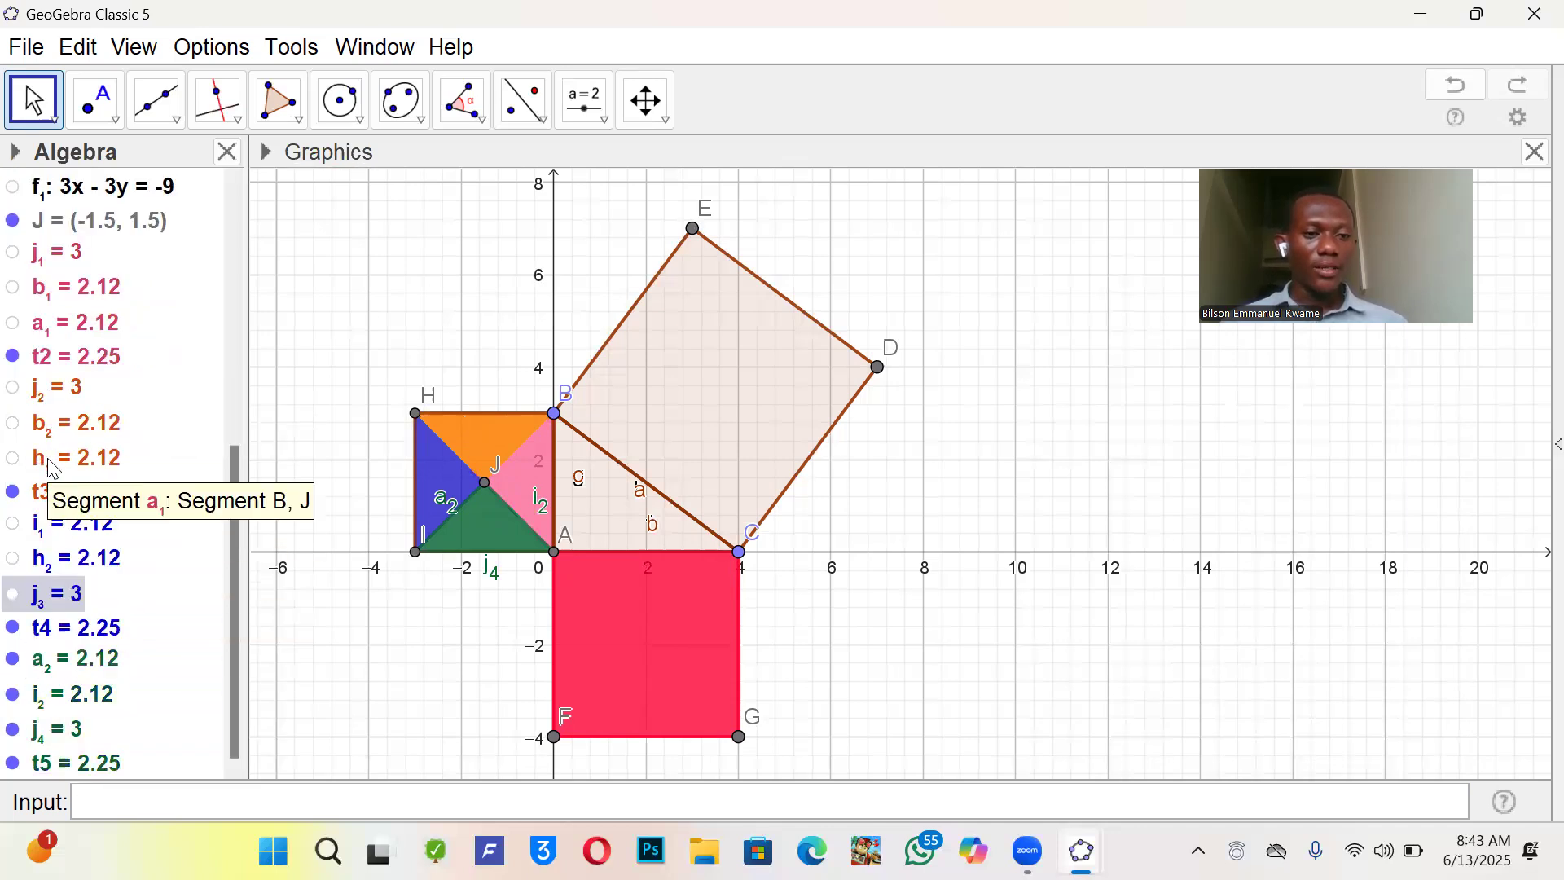
click(6, 658)
click(12, 694)
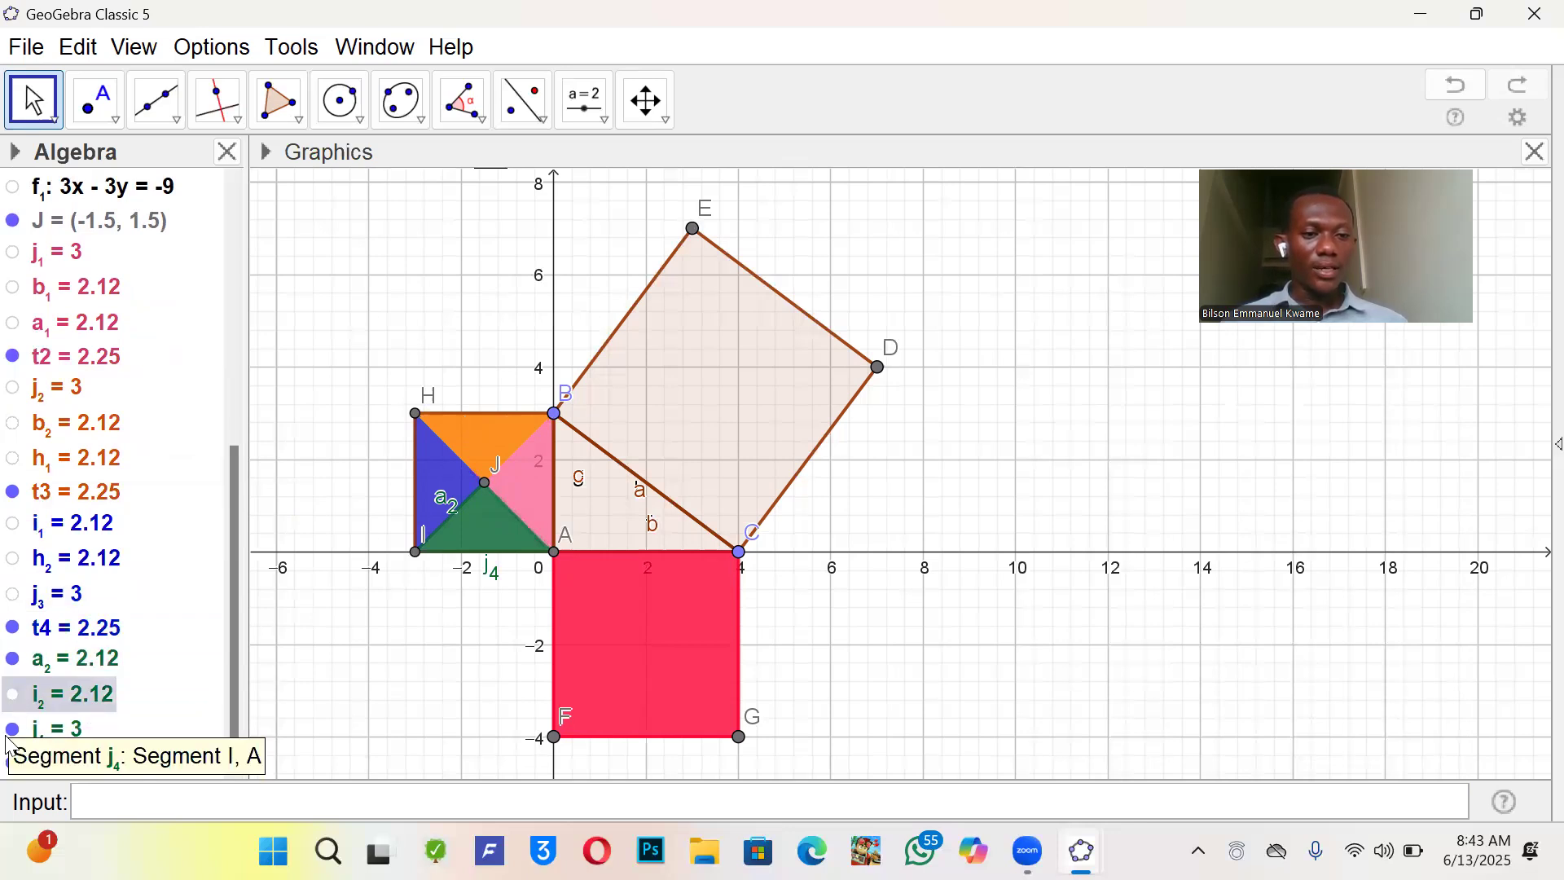
click(10, 730)
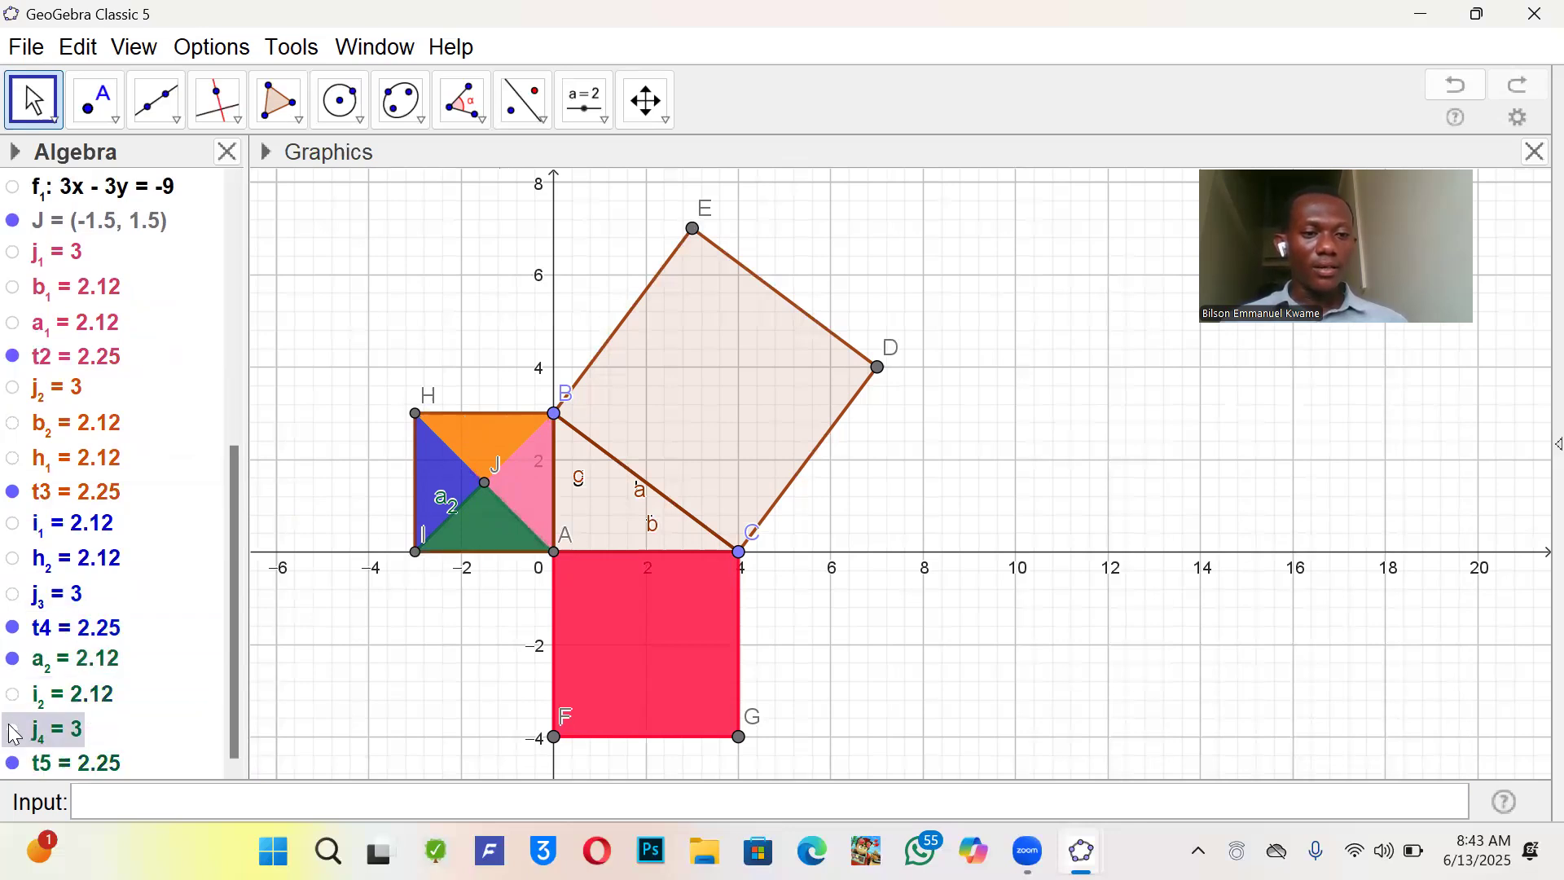
click(10, 665)
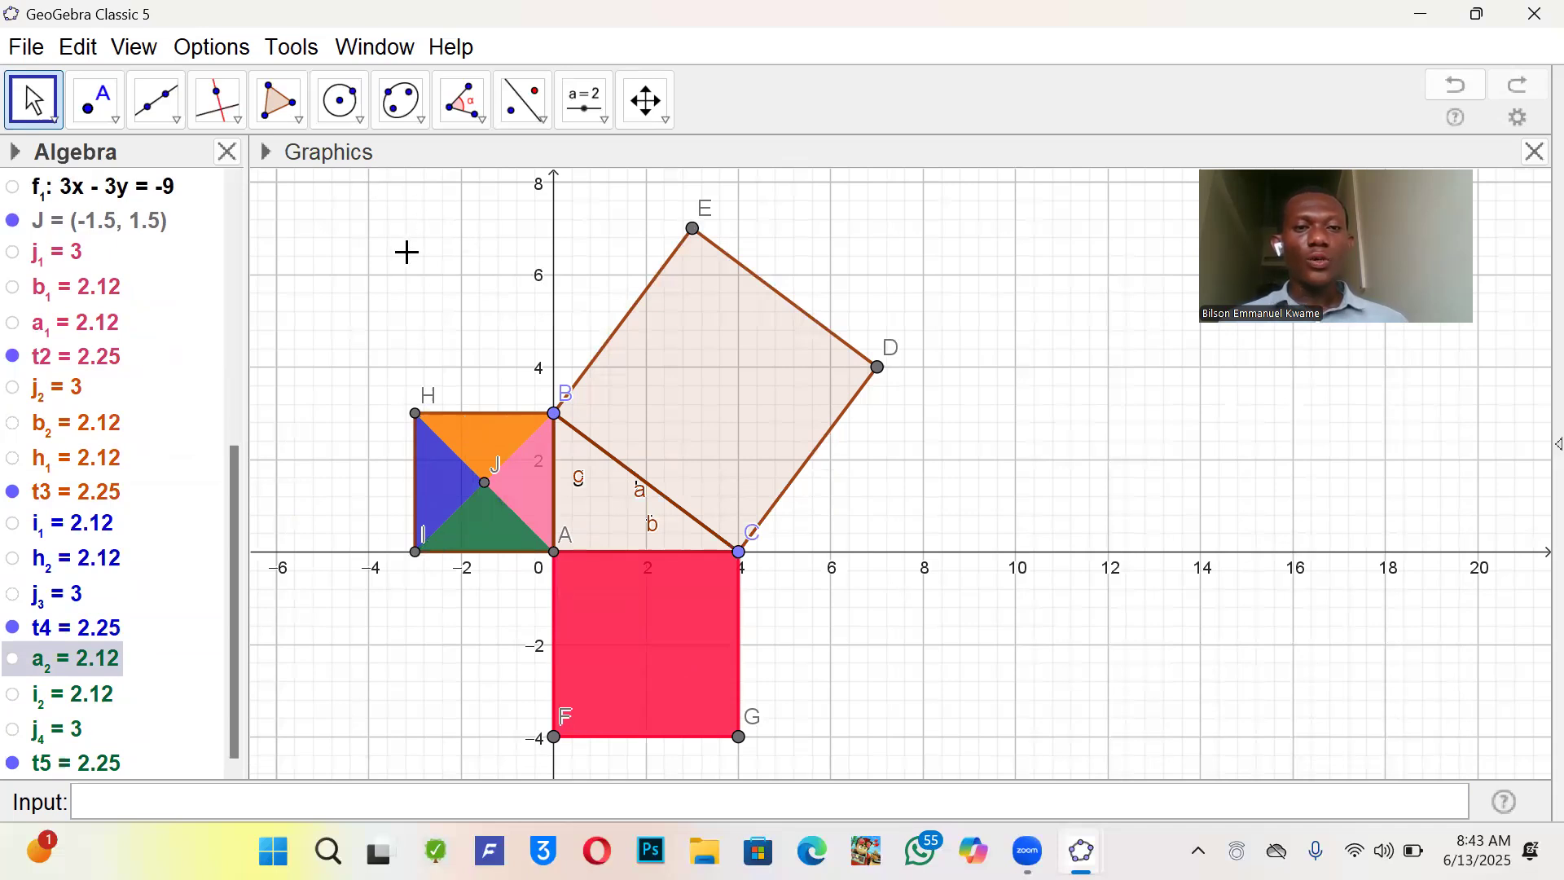
- Create a number slider named Z above the small square, with minimum 0, maximum 1 and increment 0.01
click(585, 118)
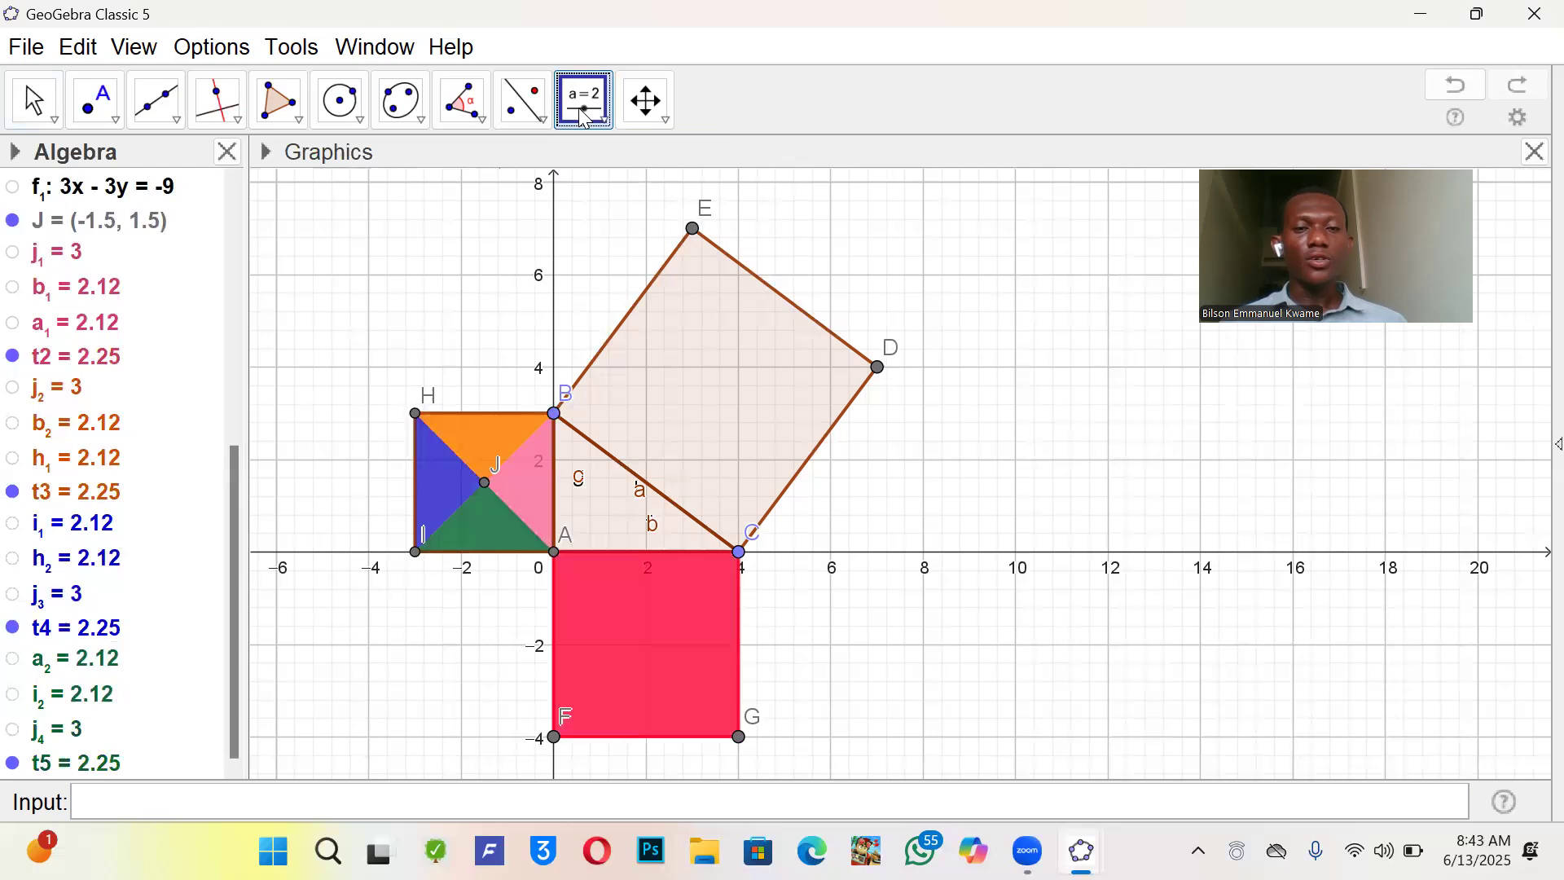
click(585, 118)
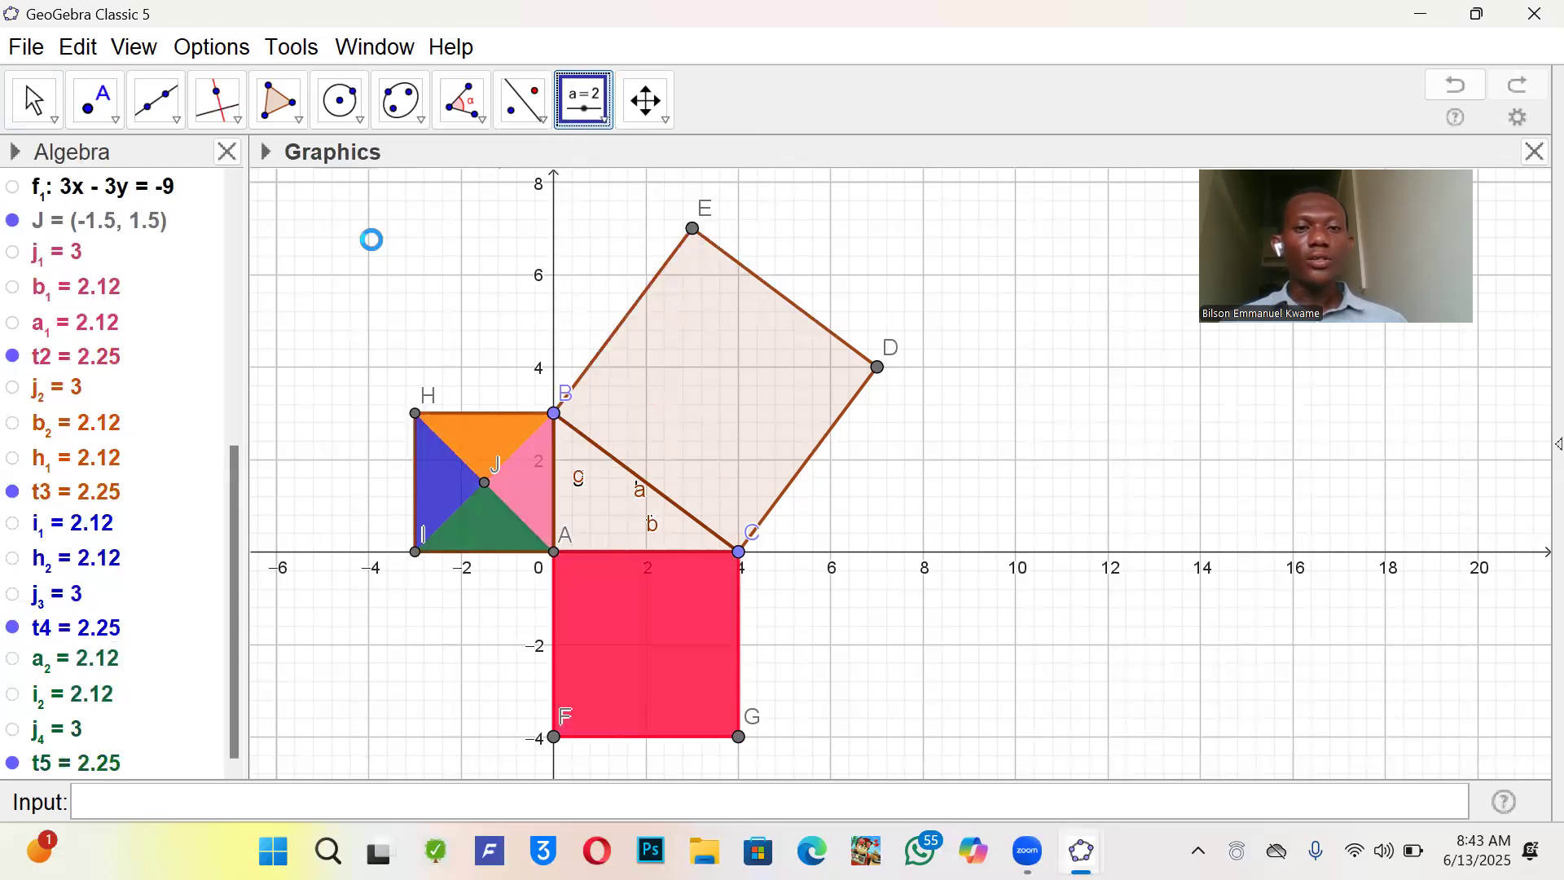
click(372, 240)
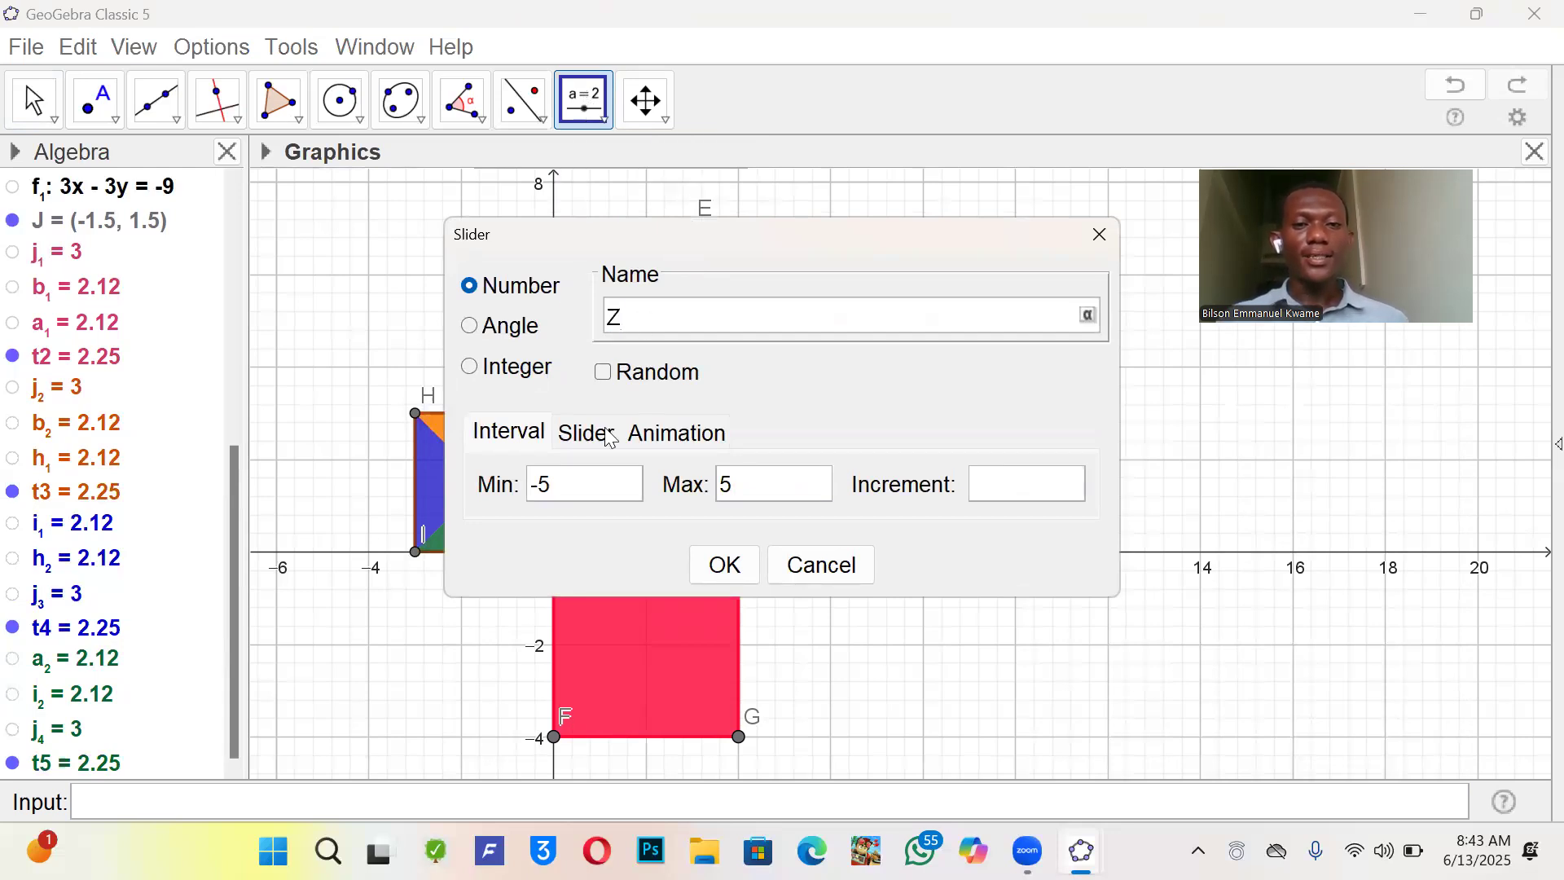
click(564, 482)
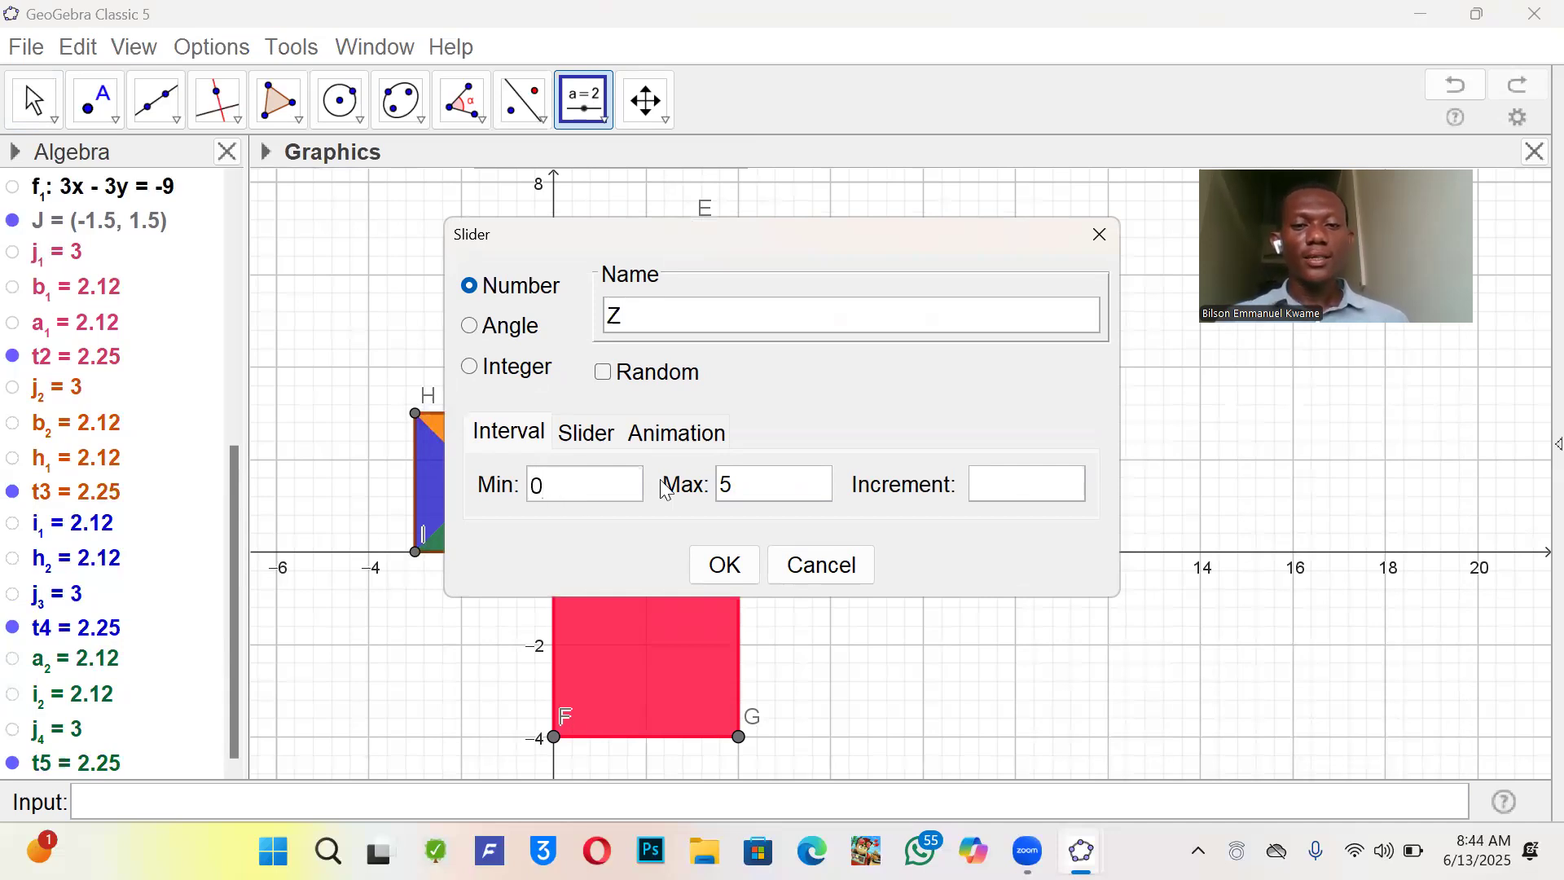
click(734, 484)
text(1)
click(997, 480)
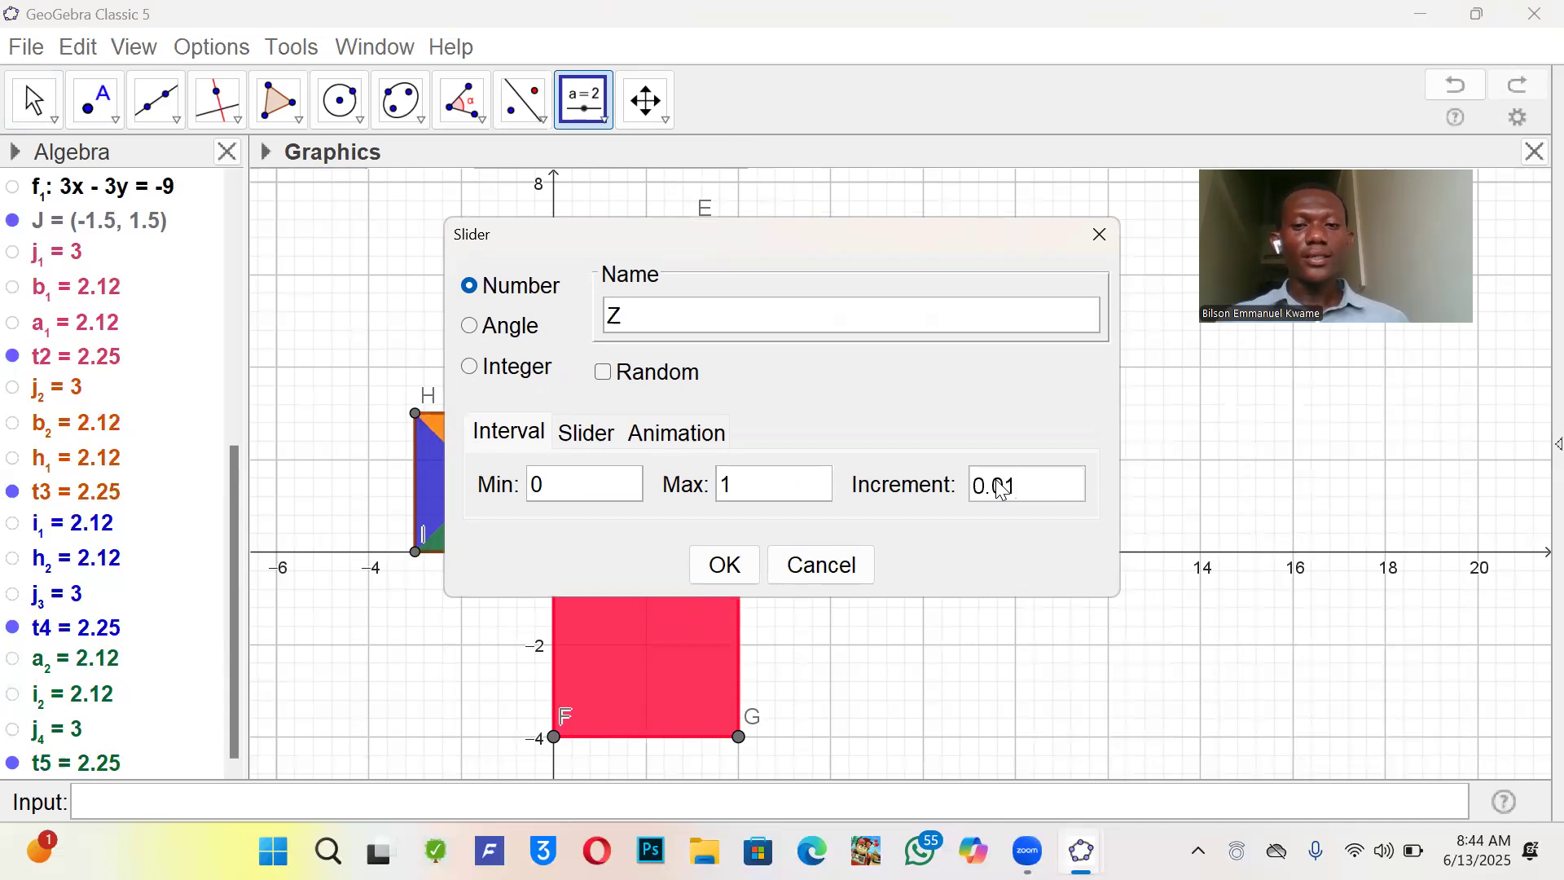
click(717, 567)
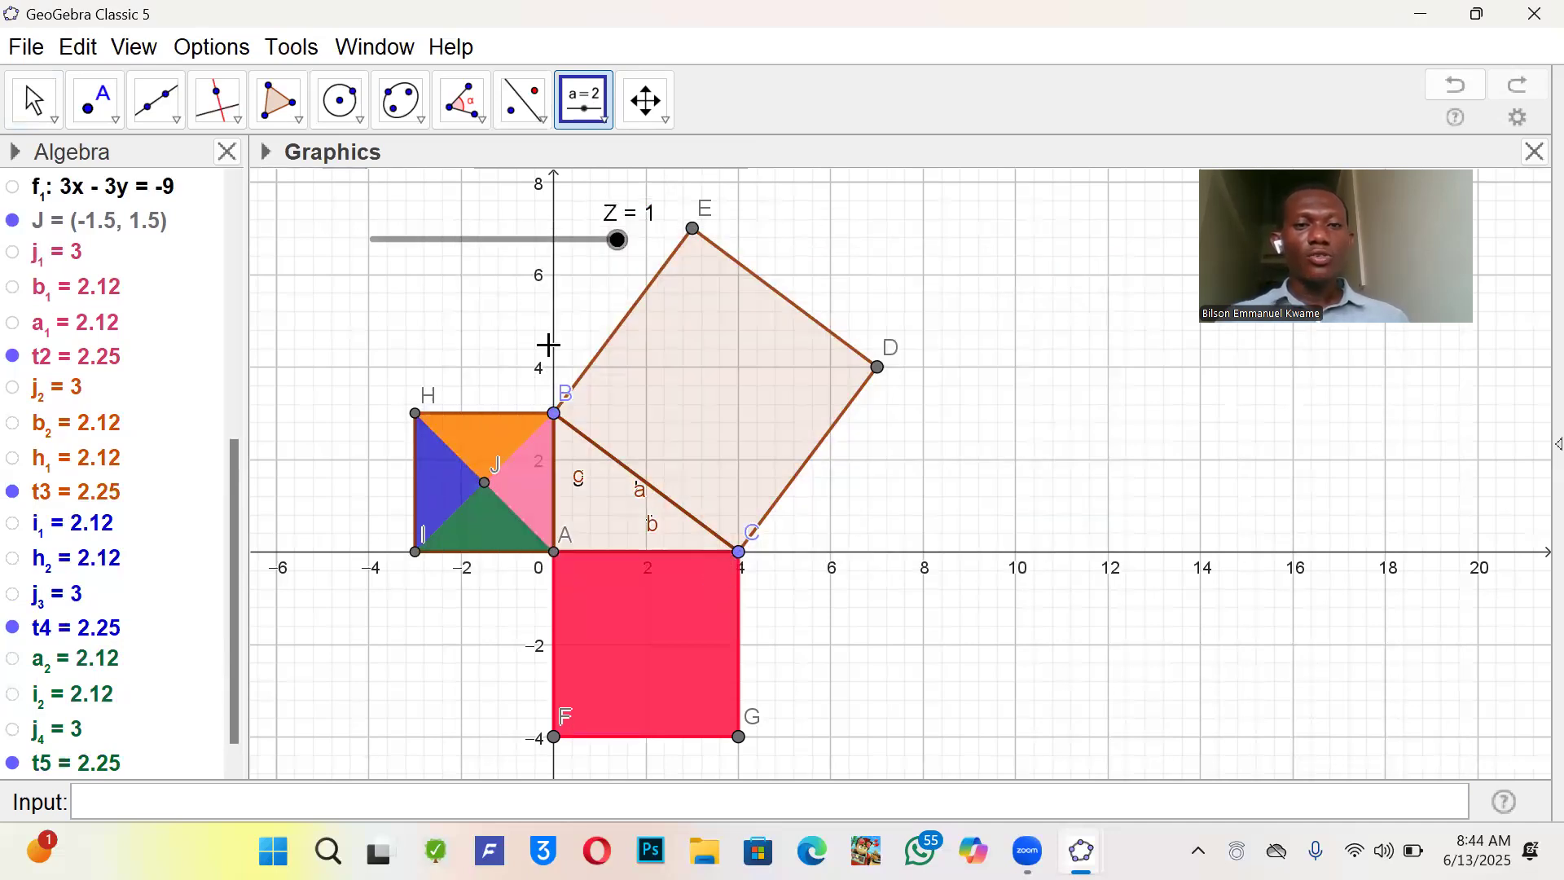
- Try out the Z slider by moving it back and forth along its range, leaving it at 0.2
drag(619, 244, 346, 249)
drag(499, 253, 339, 251)
drag(506, 255, 422, 268)
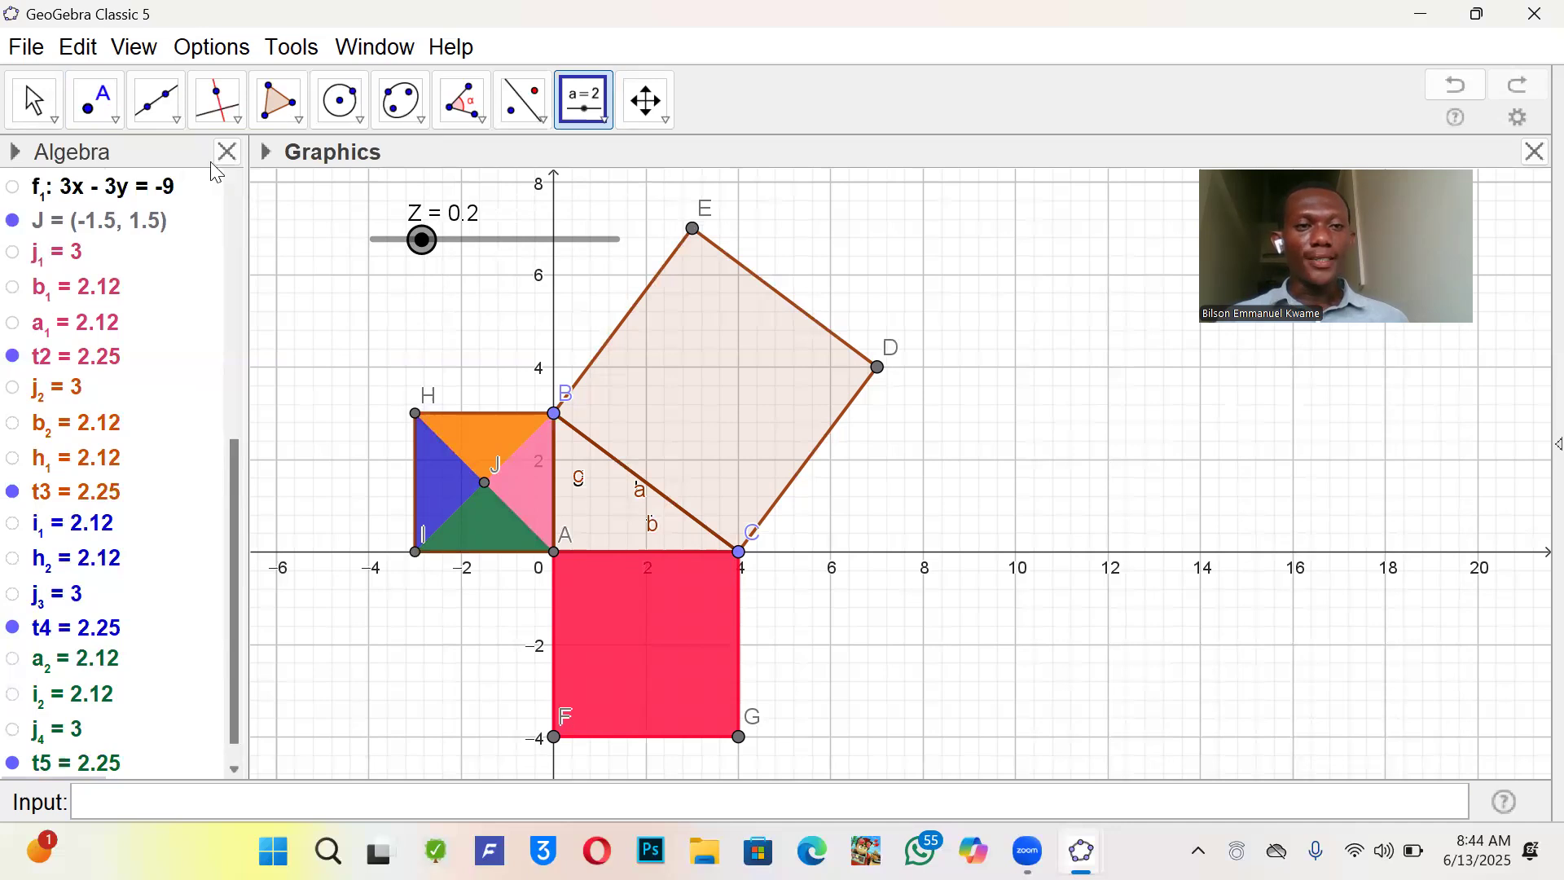
click(159, 108)
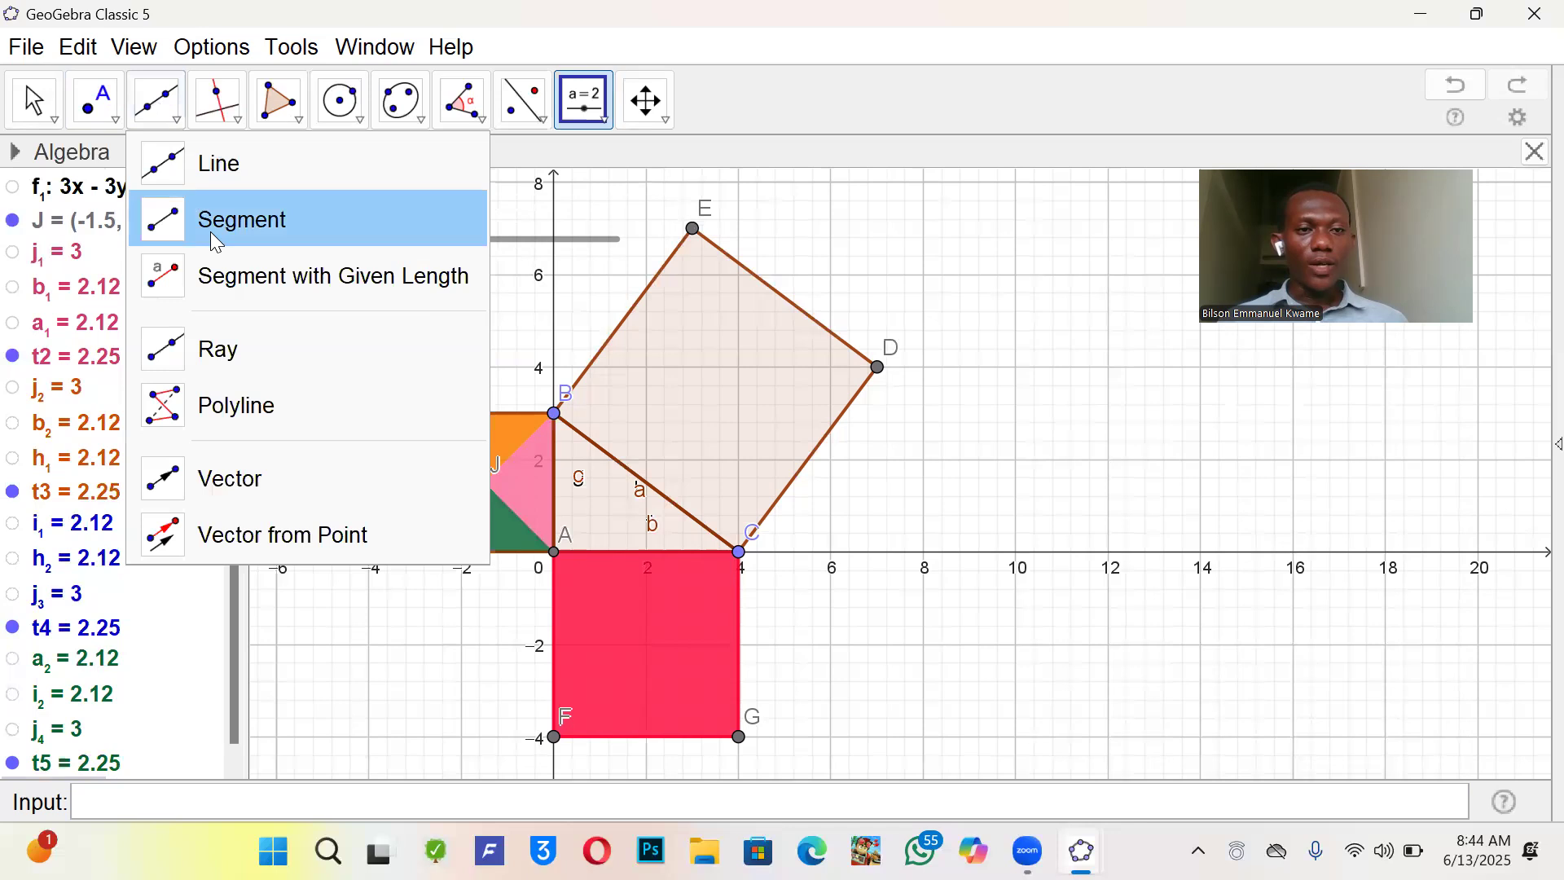
click(247, 478)
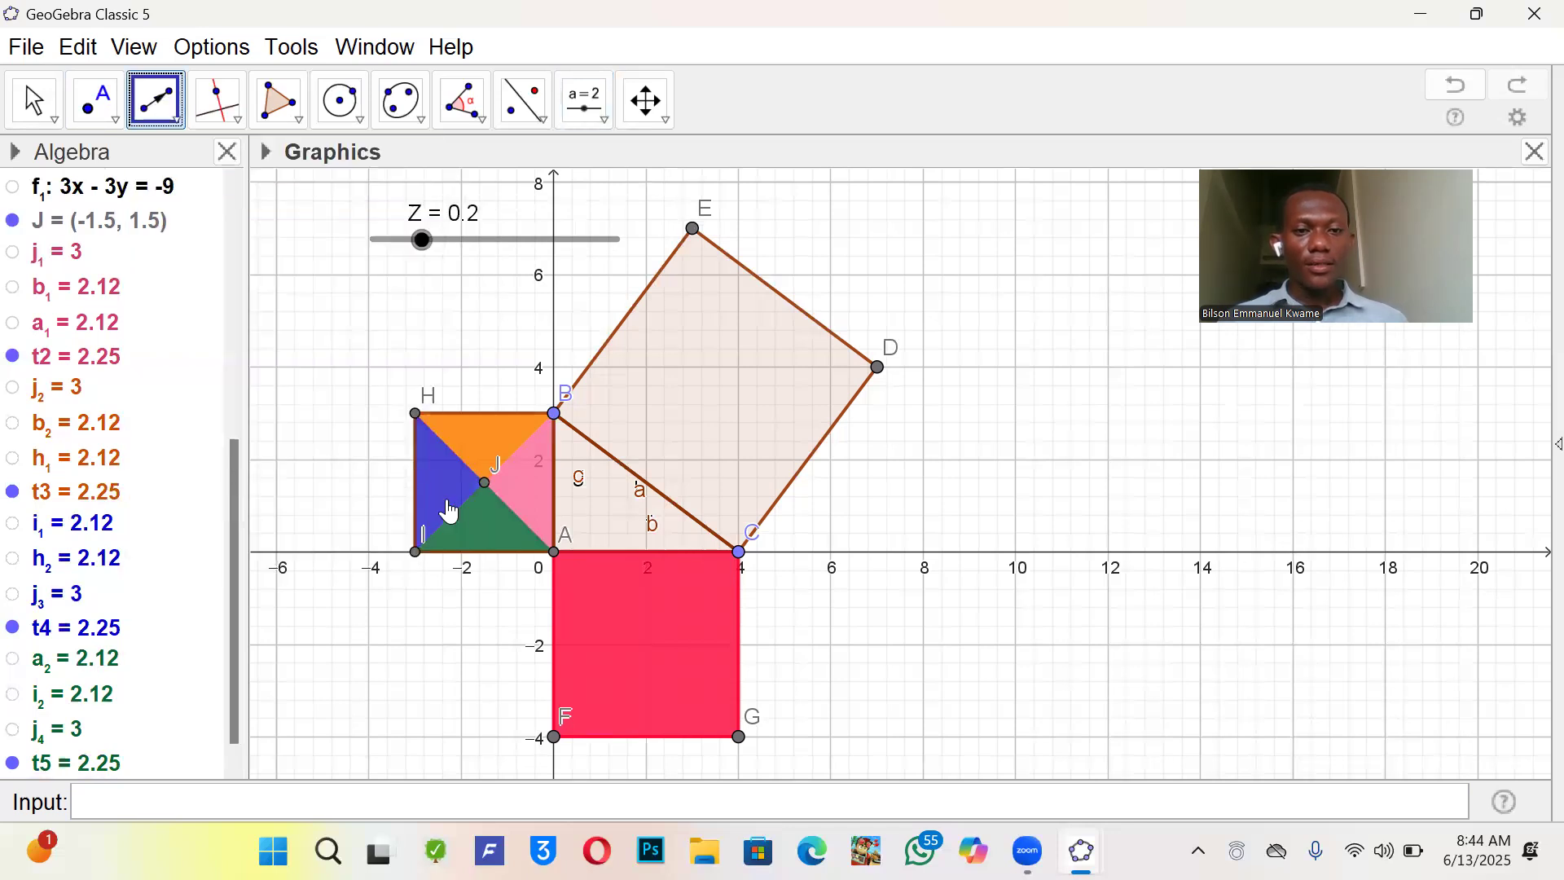
click(486, 482)
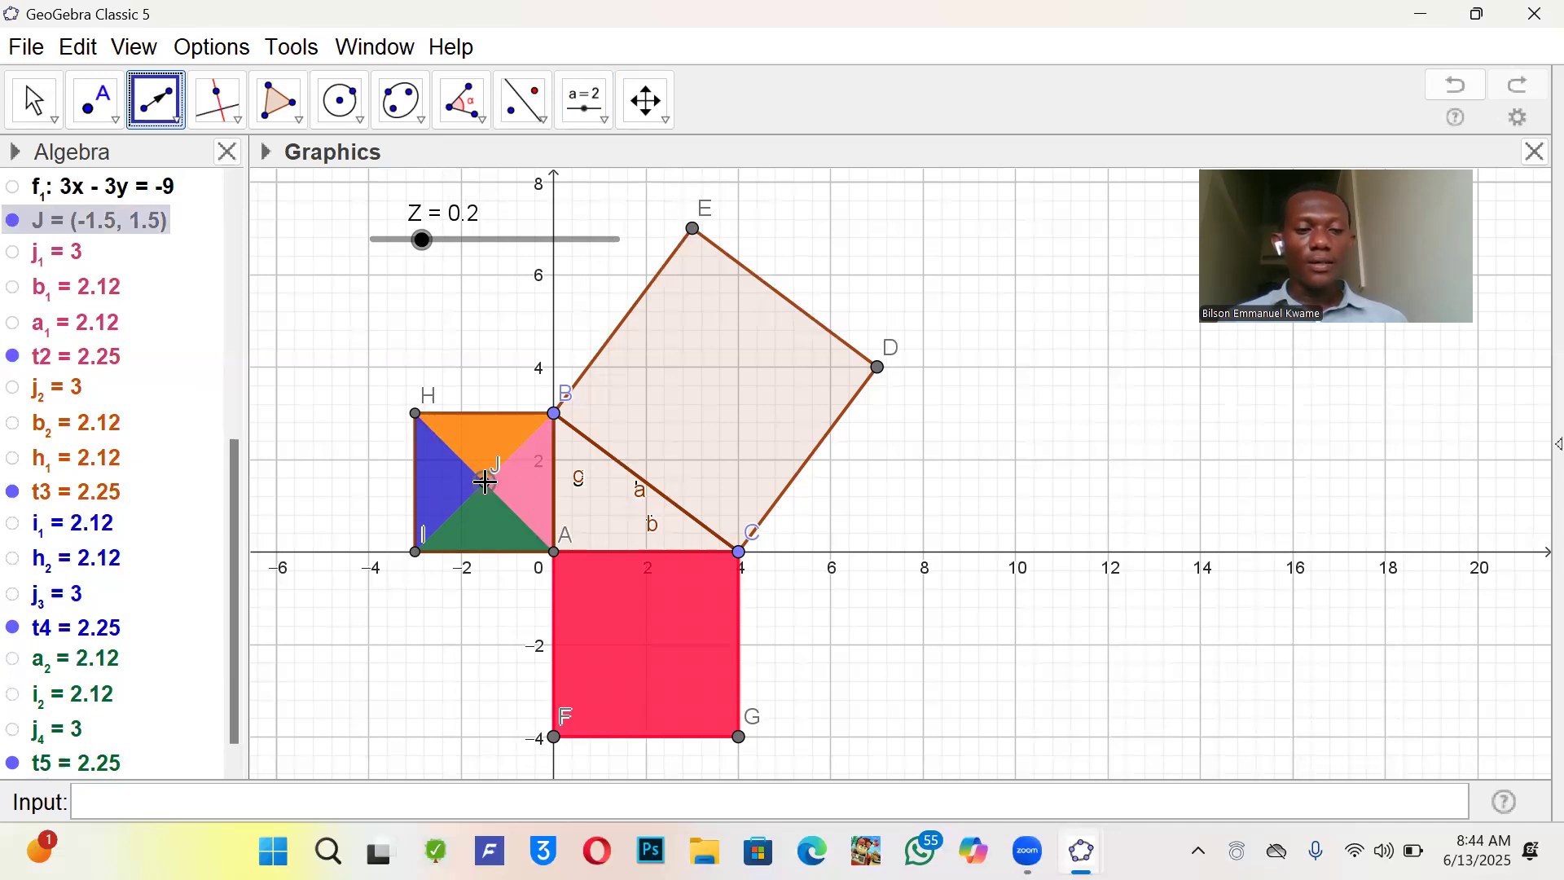
click(289, 704)
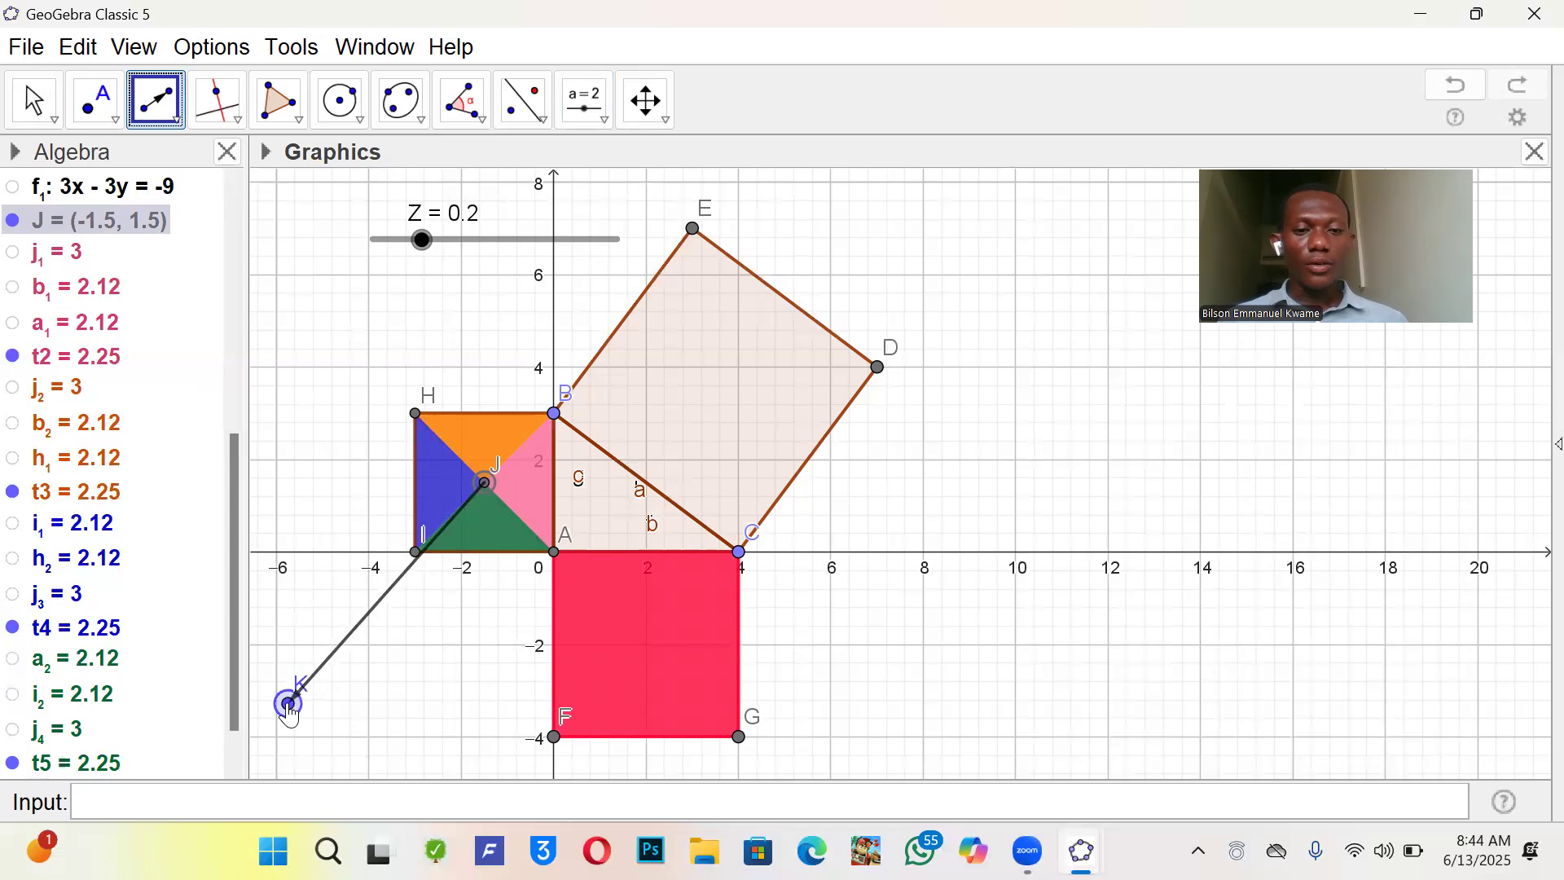
key(ctrl+z)
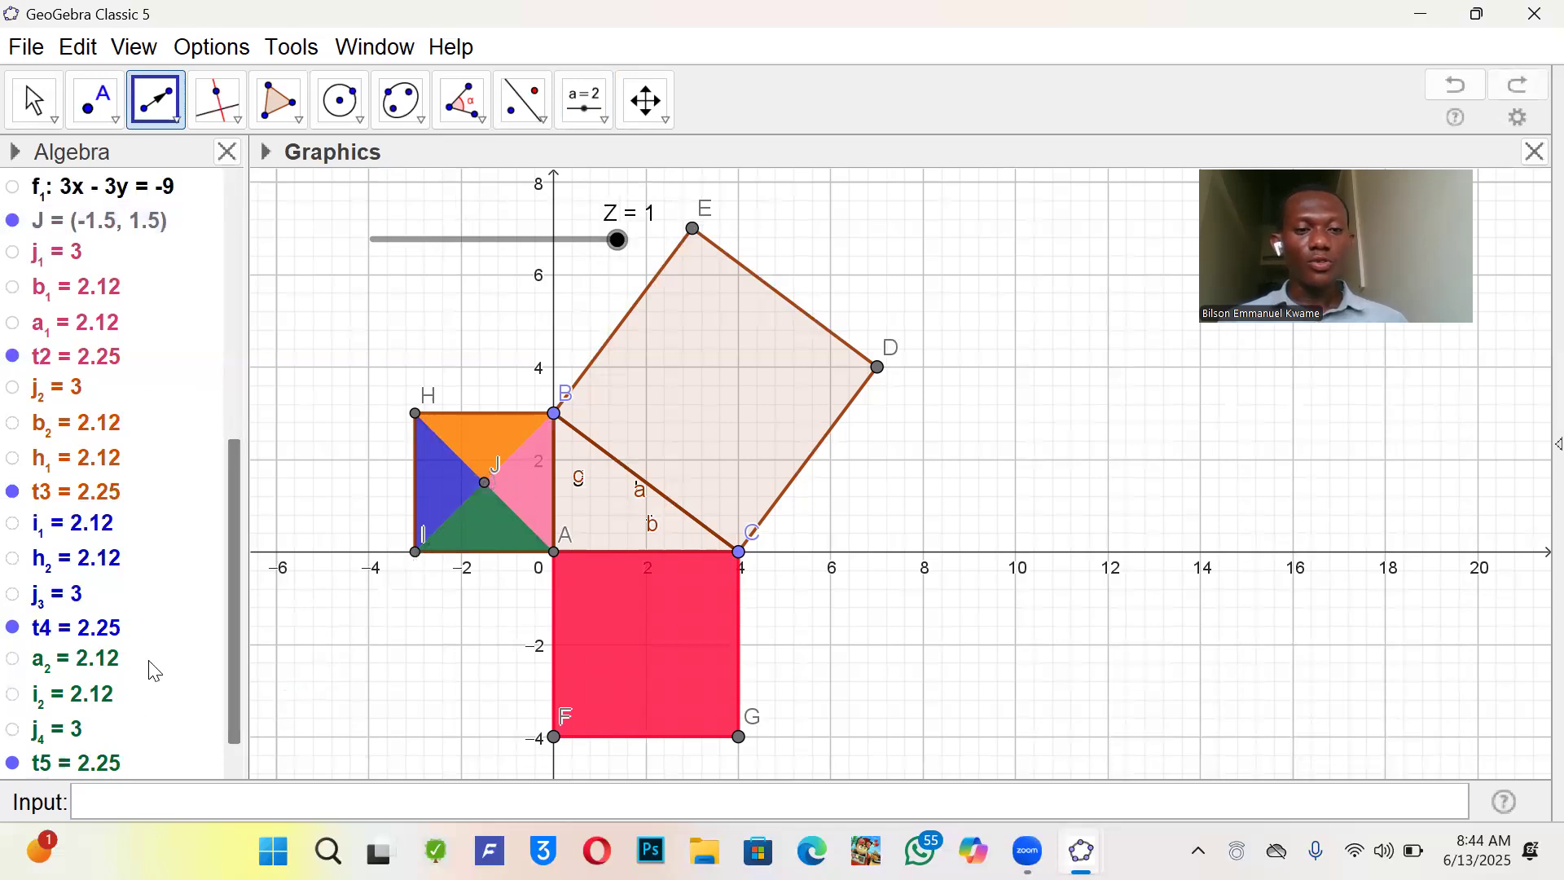
- Define a new point with the expression J+Z(B-J), so that it moves from J to B with the slider
click(170, 796)
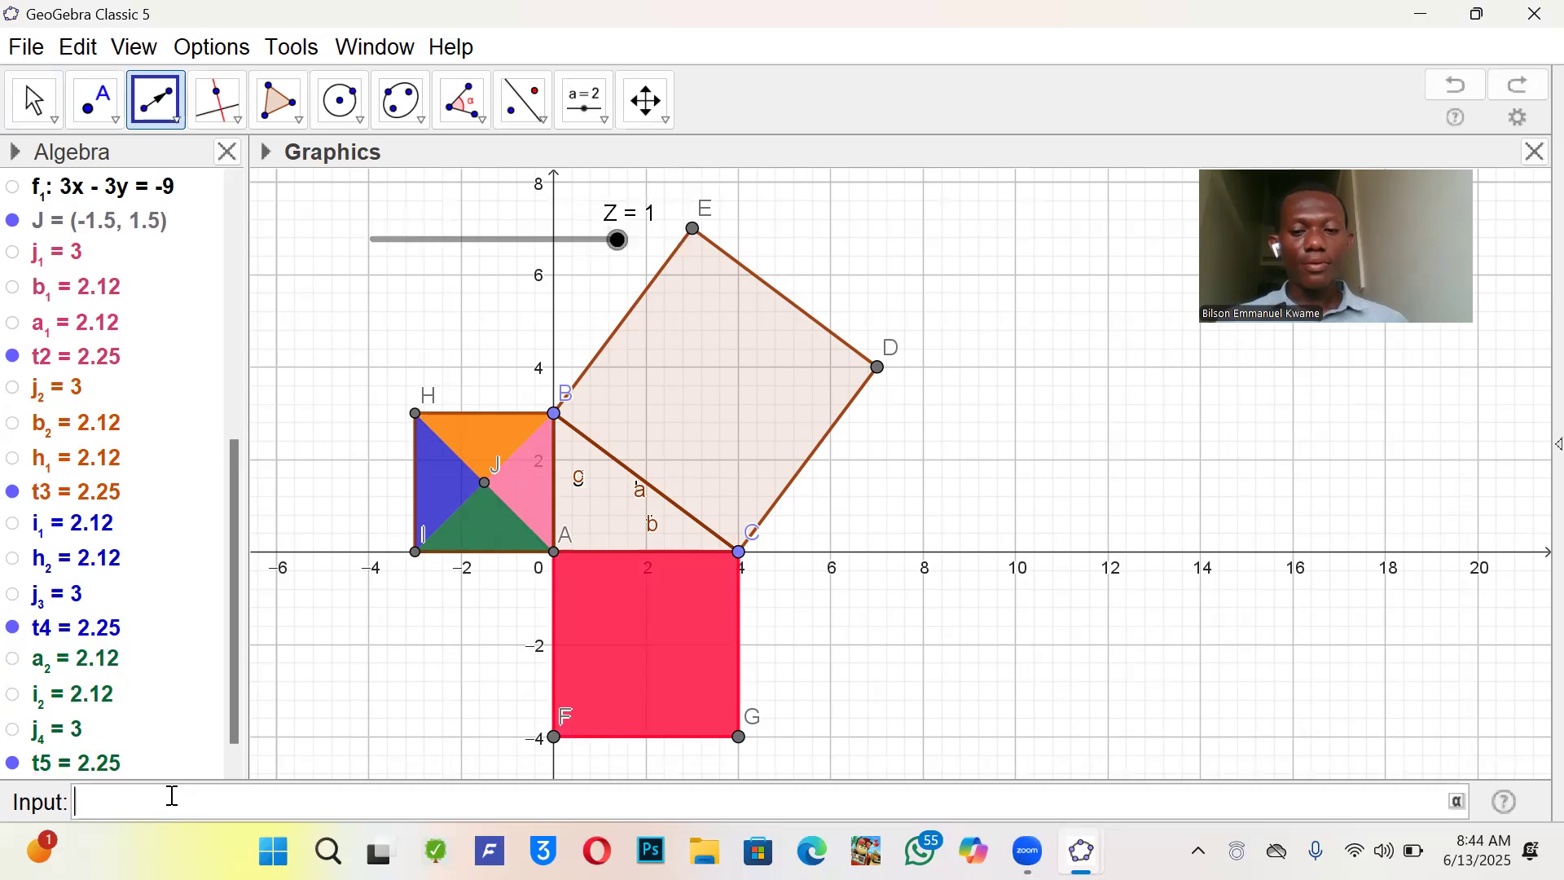
text(J)
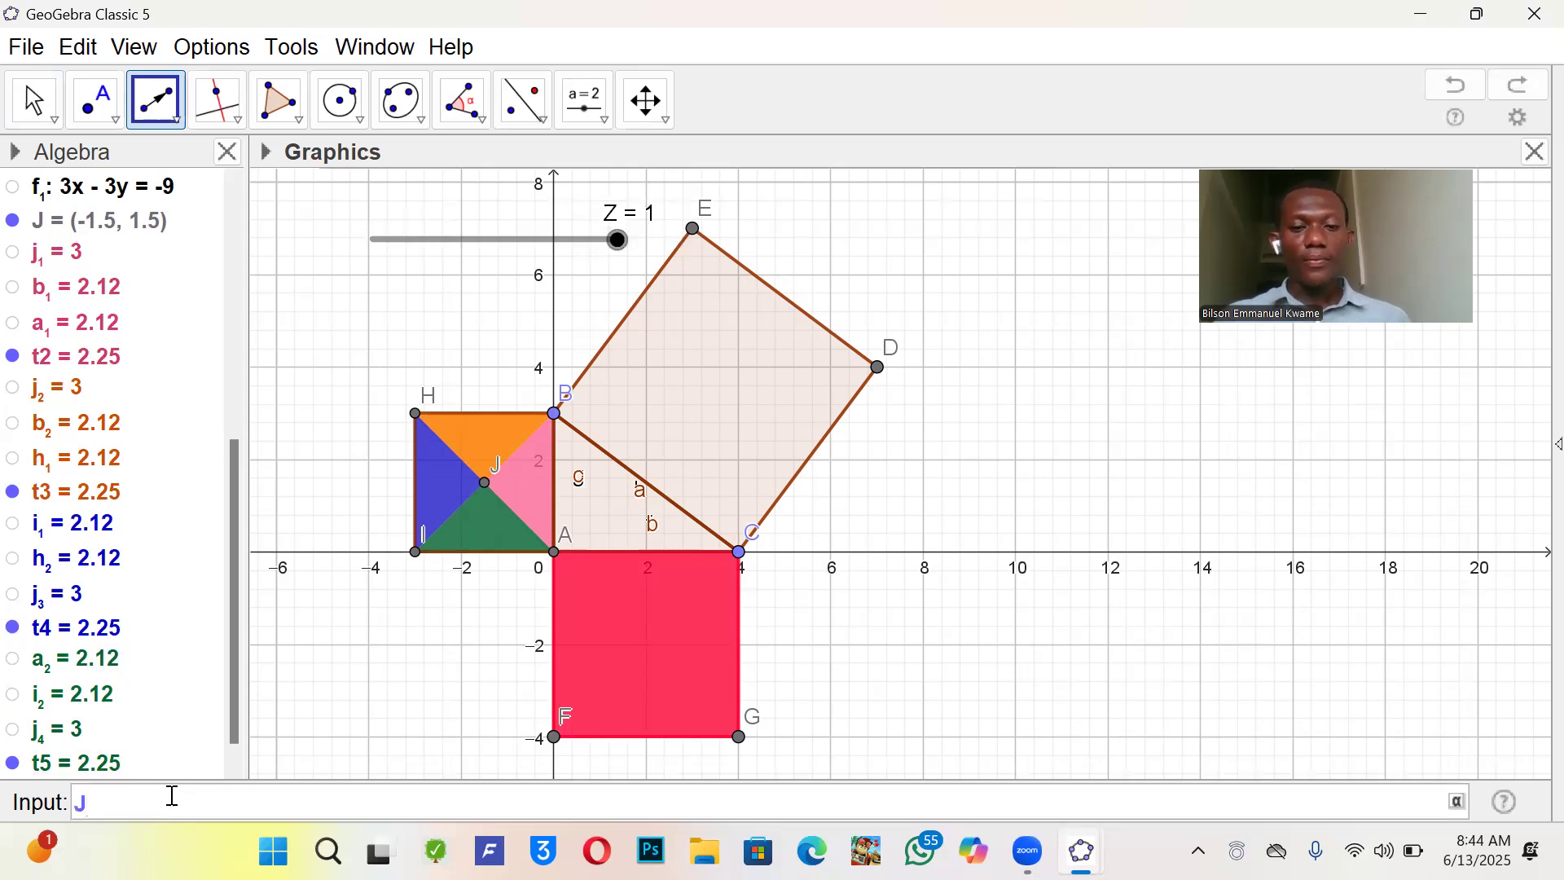
text(+)
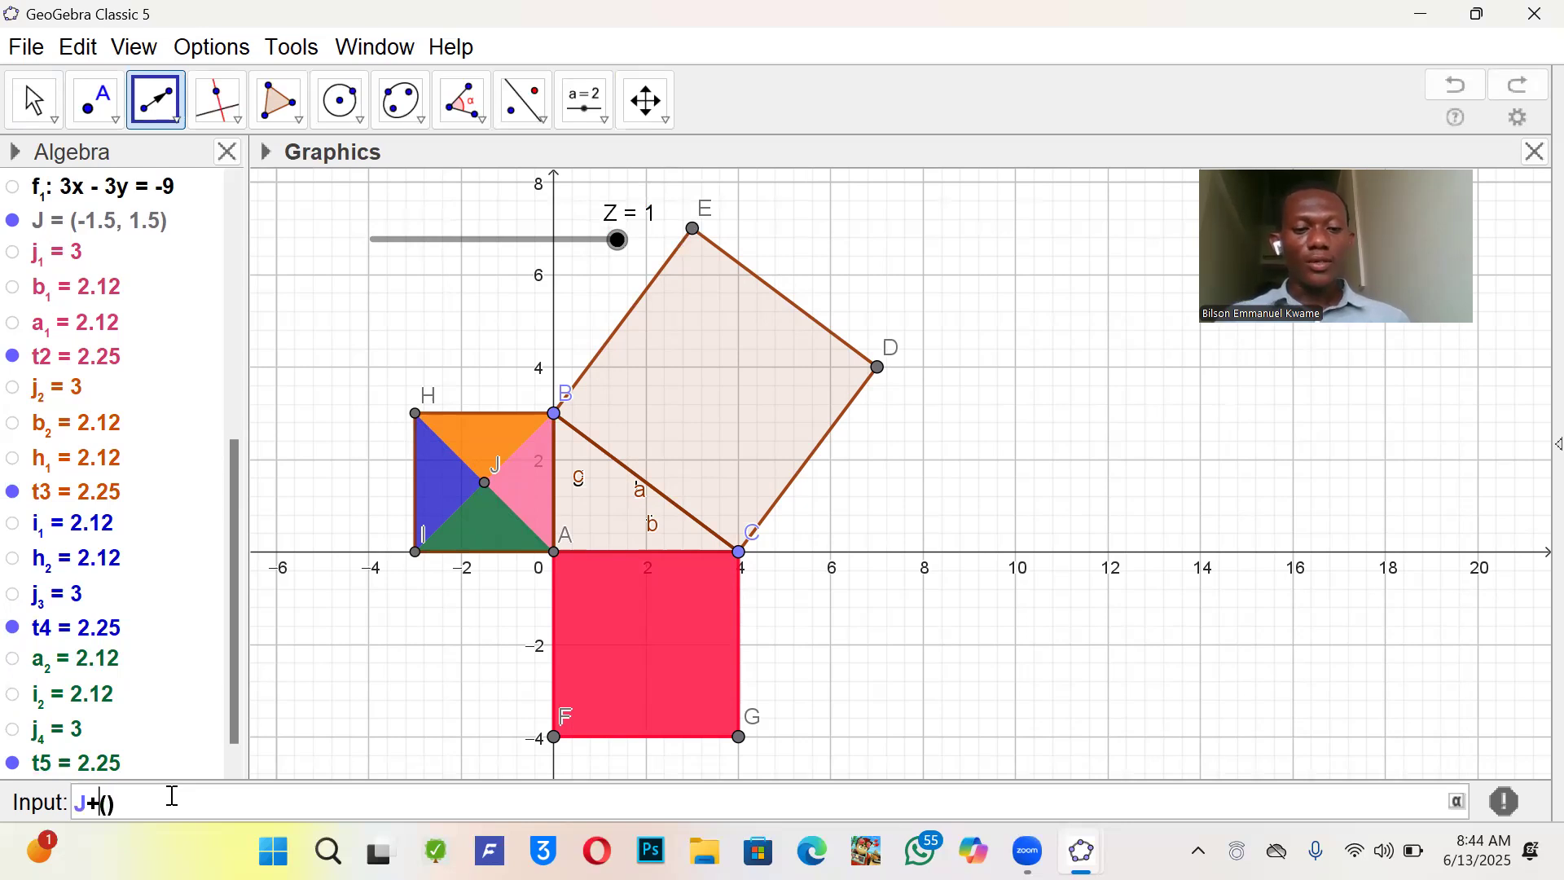
text(Z)
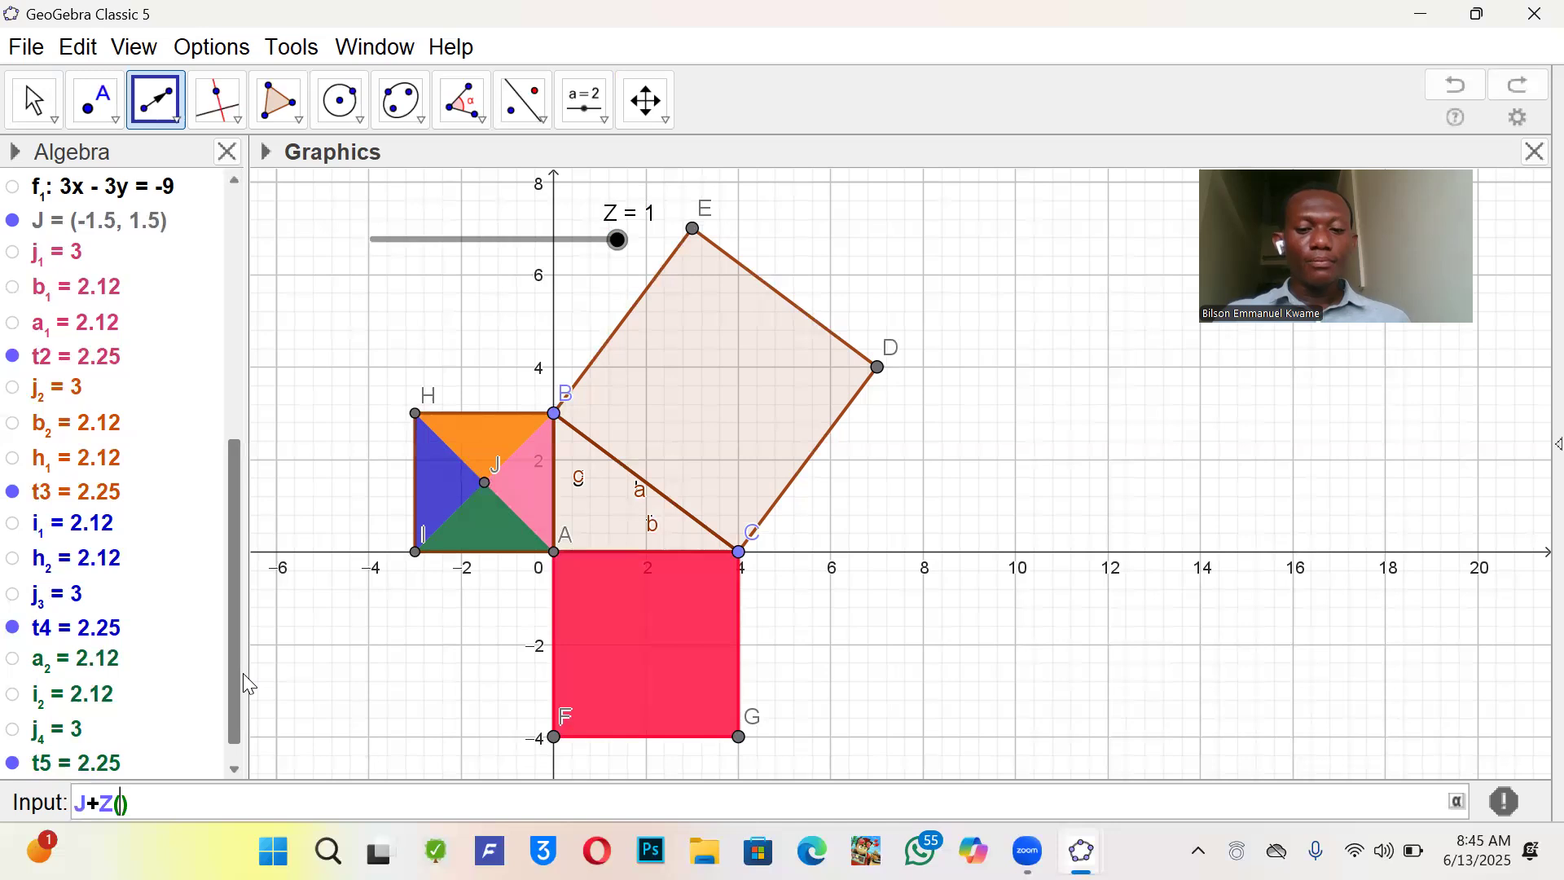
text(B-)
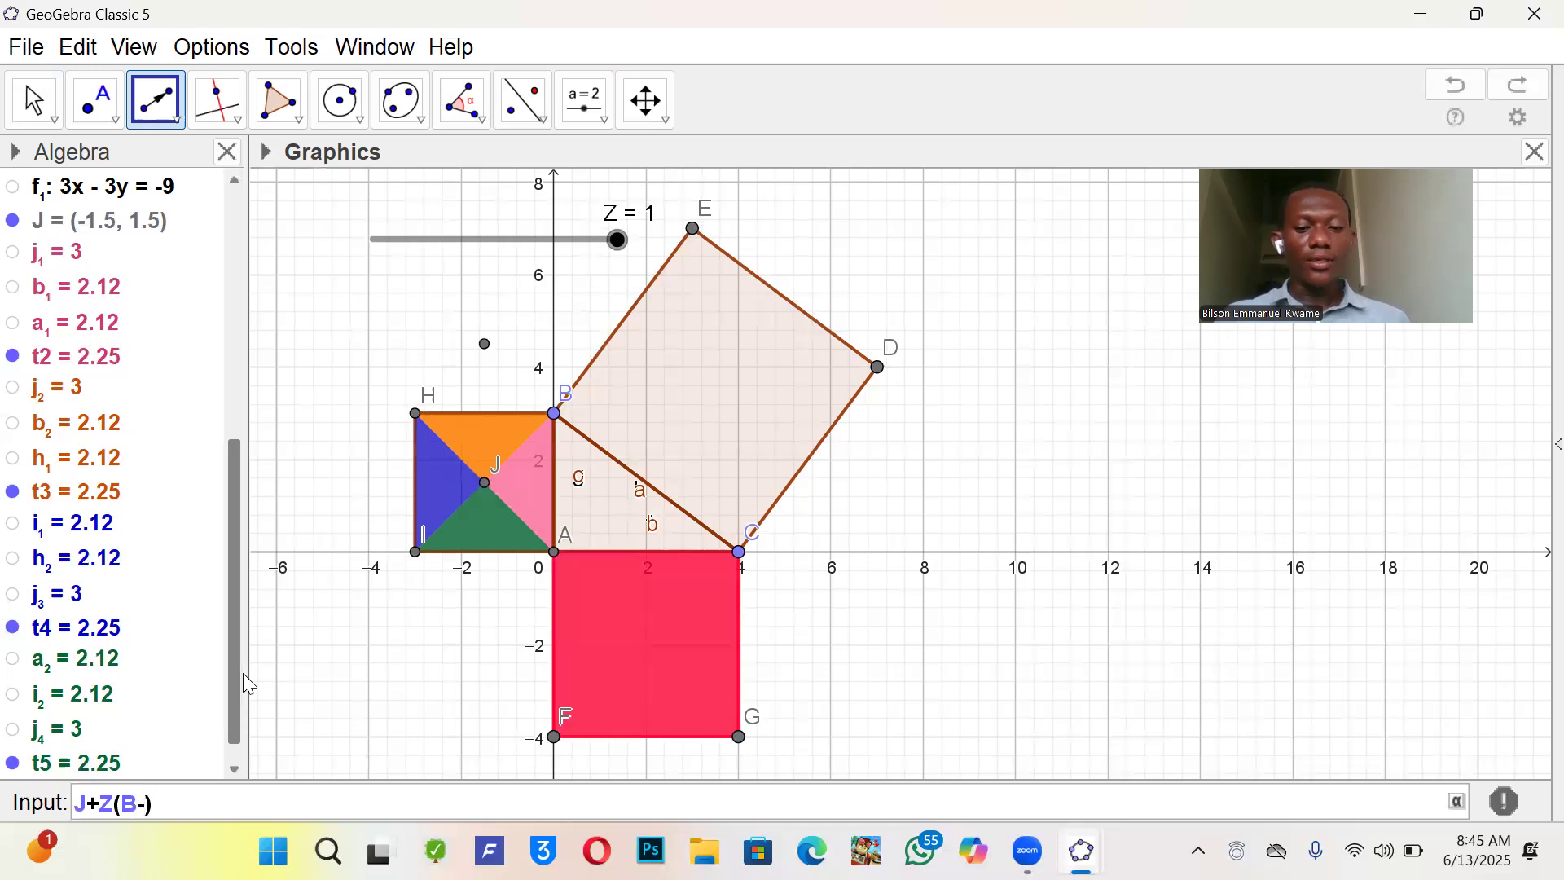
text(J)
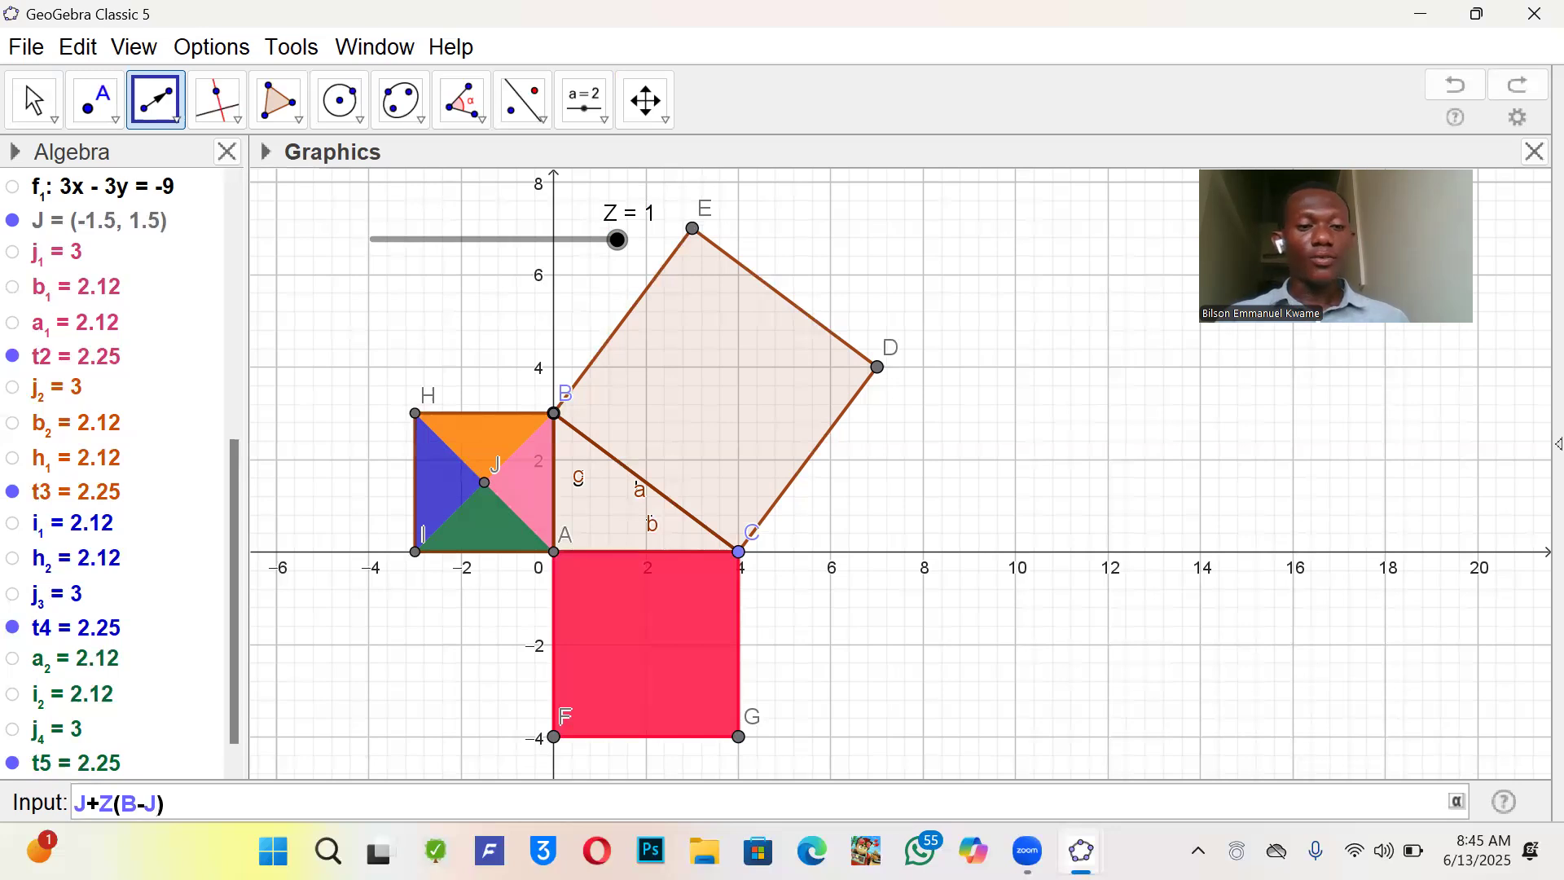
key(Return)
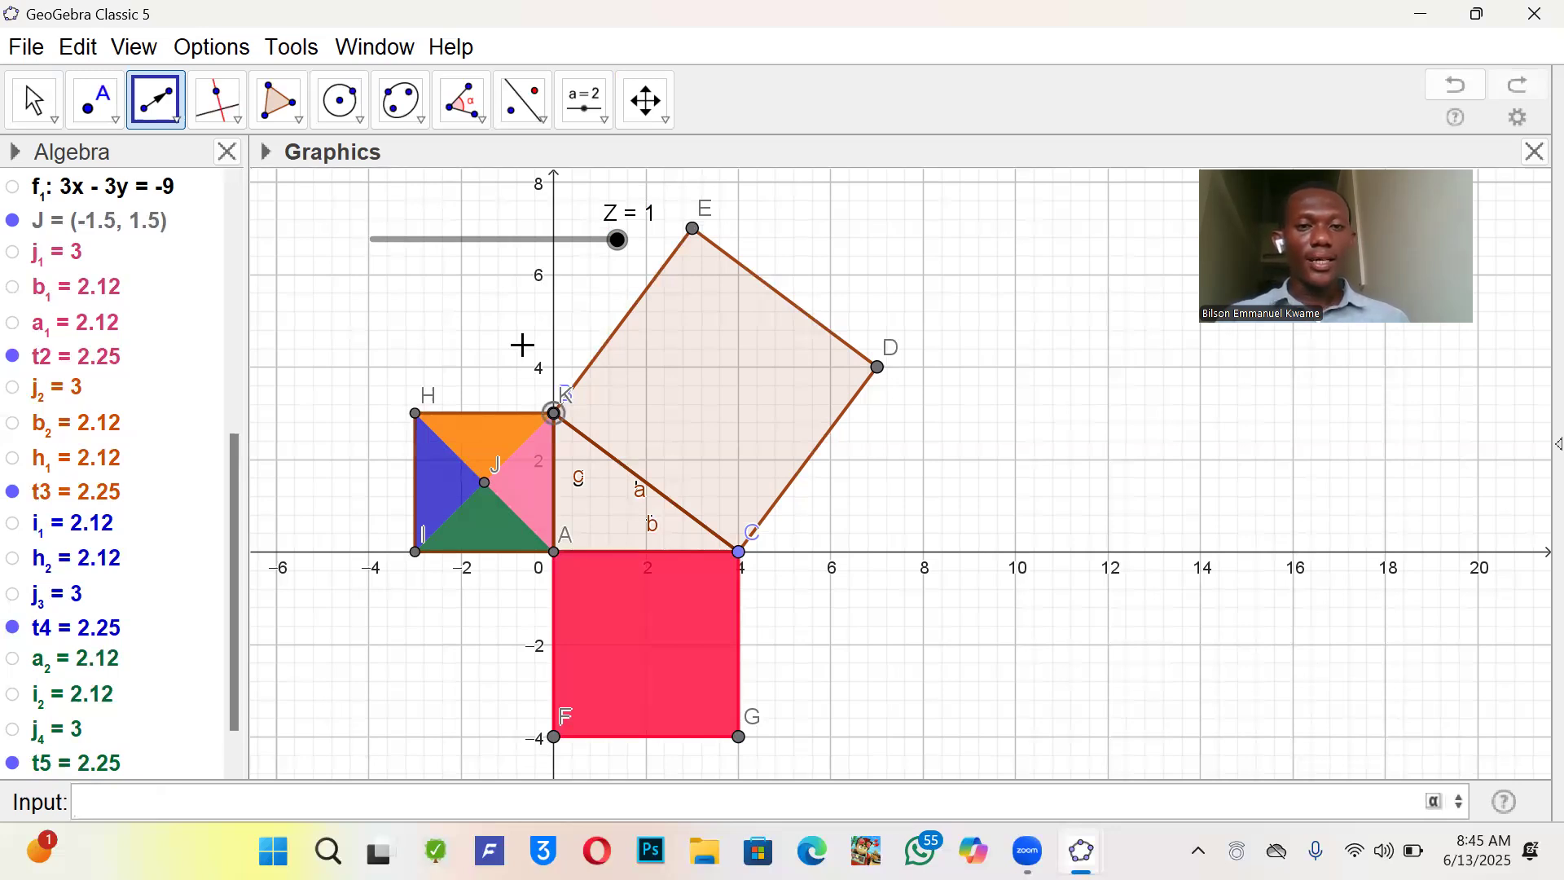
key(Escape)
- Set slider Z to 0.45 and draw a vector from point J to point K
drag(618, 244, 484, 281)
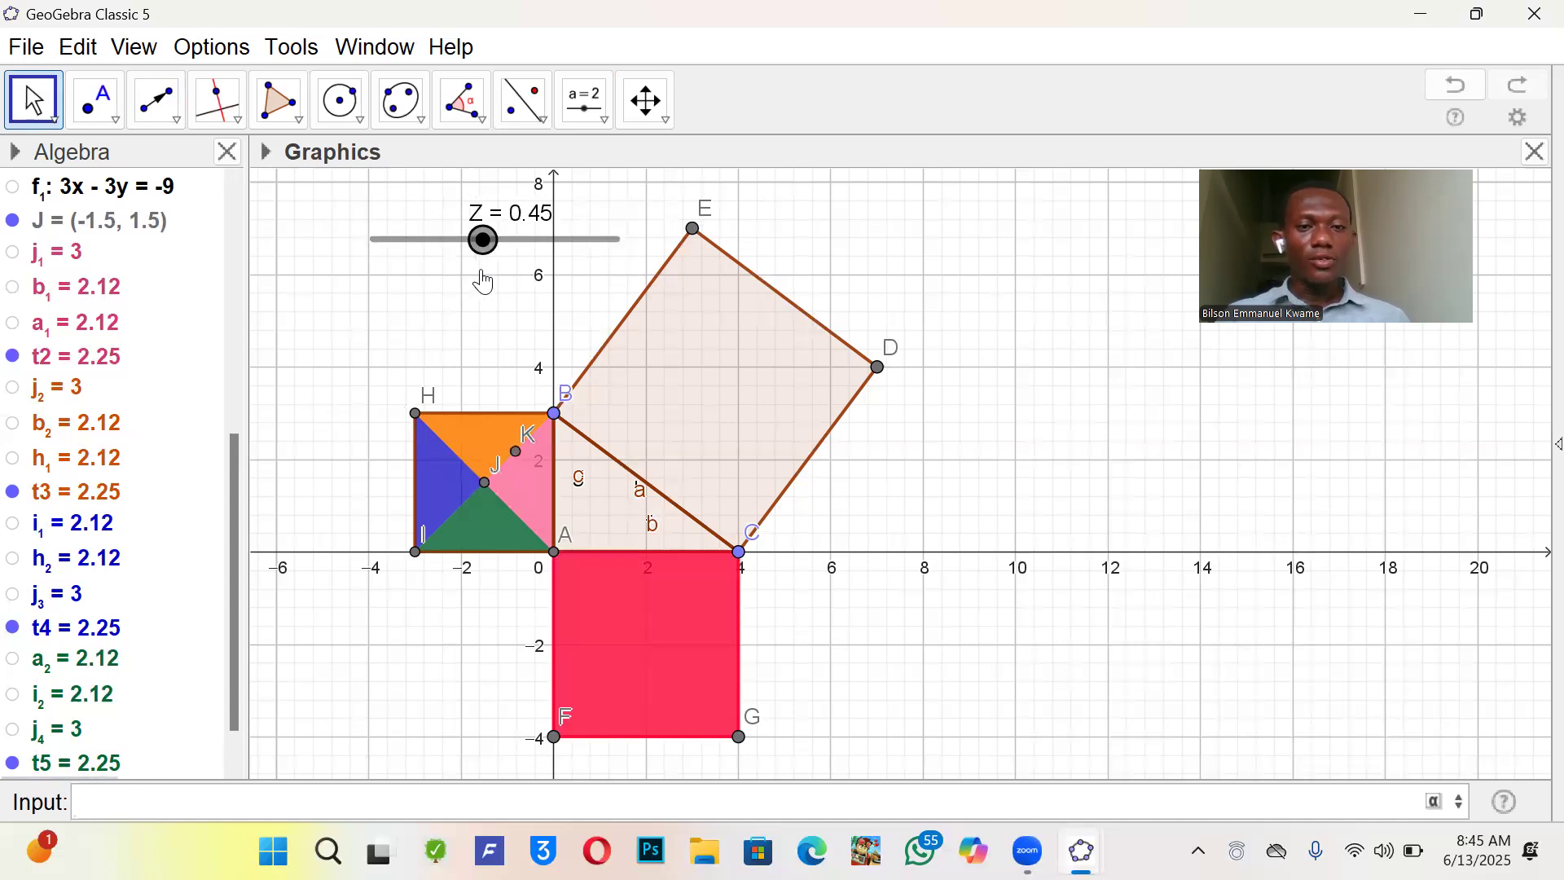
click(156, 103)
click(152, 100)
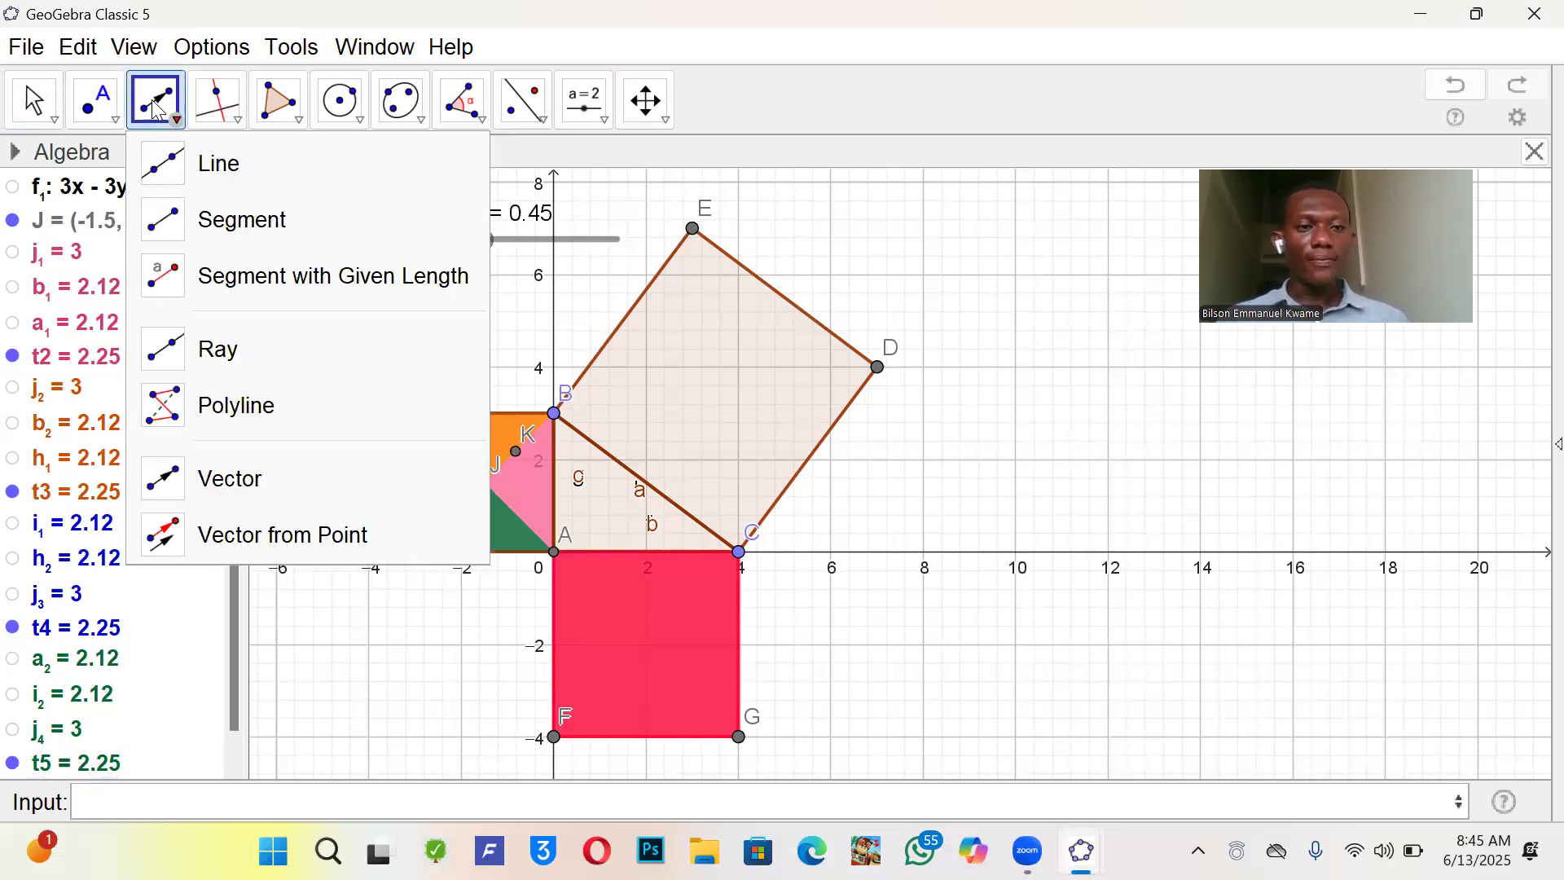
click(247, 468)
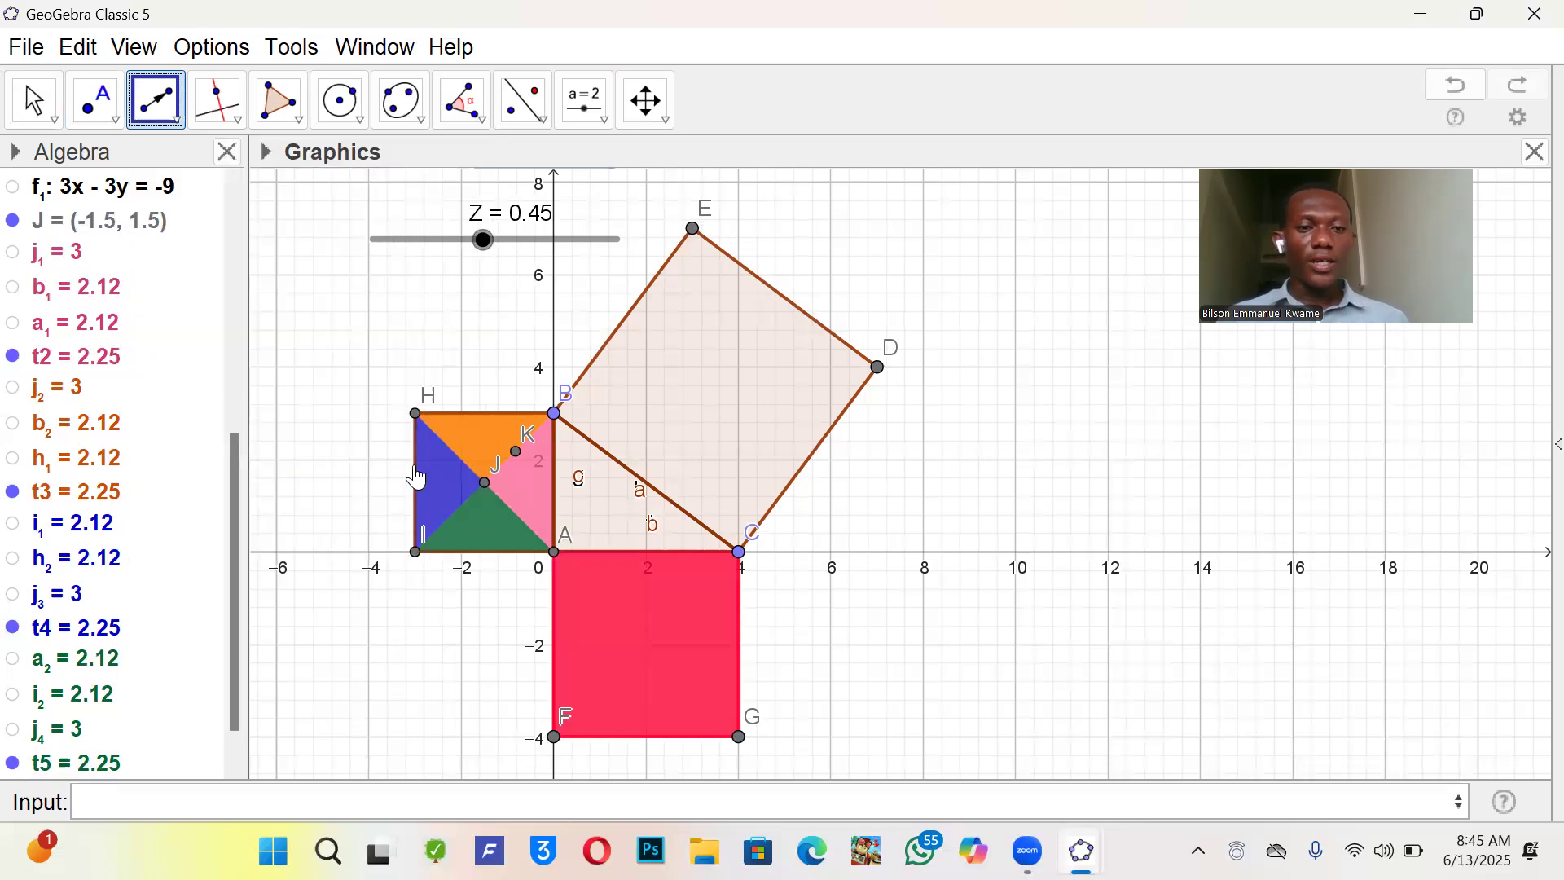
click(485, 484)
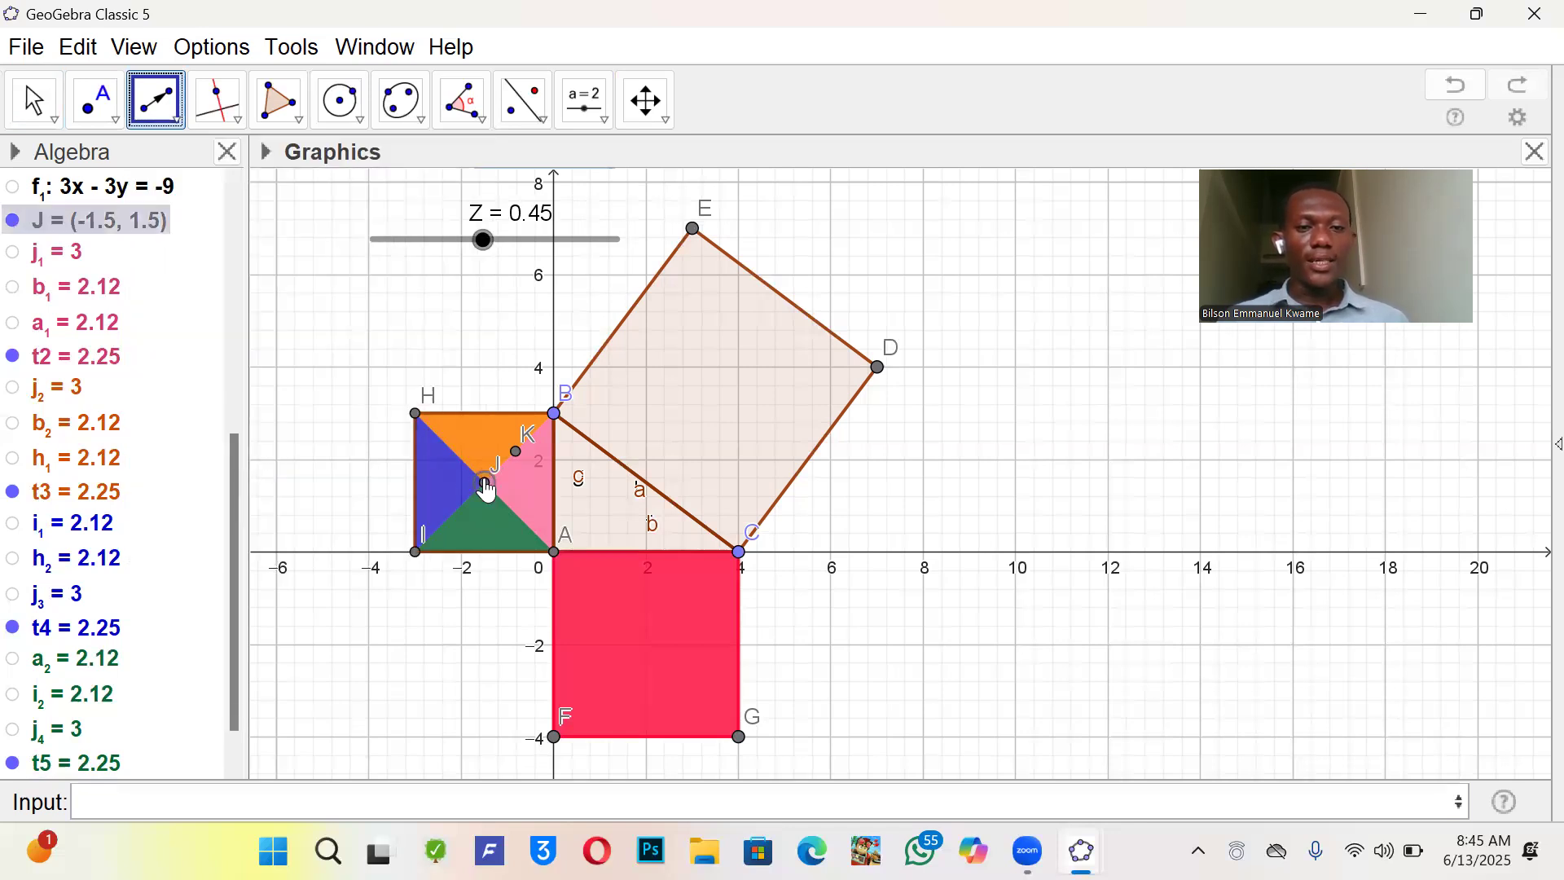
click(516, 452)
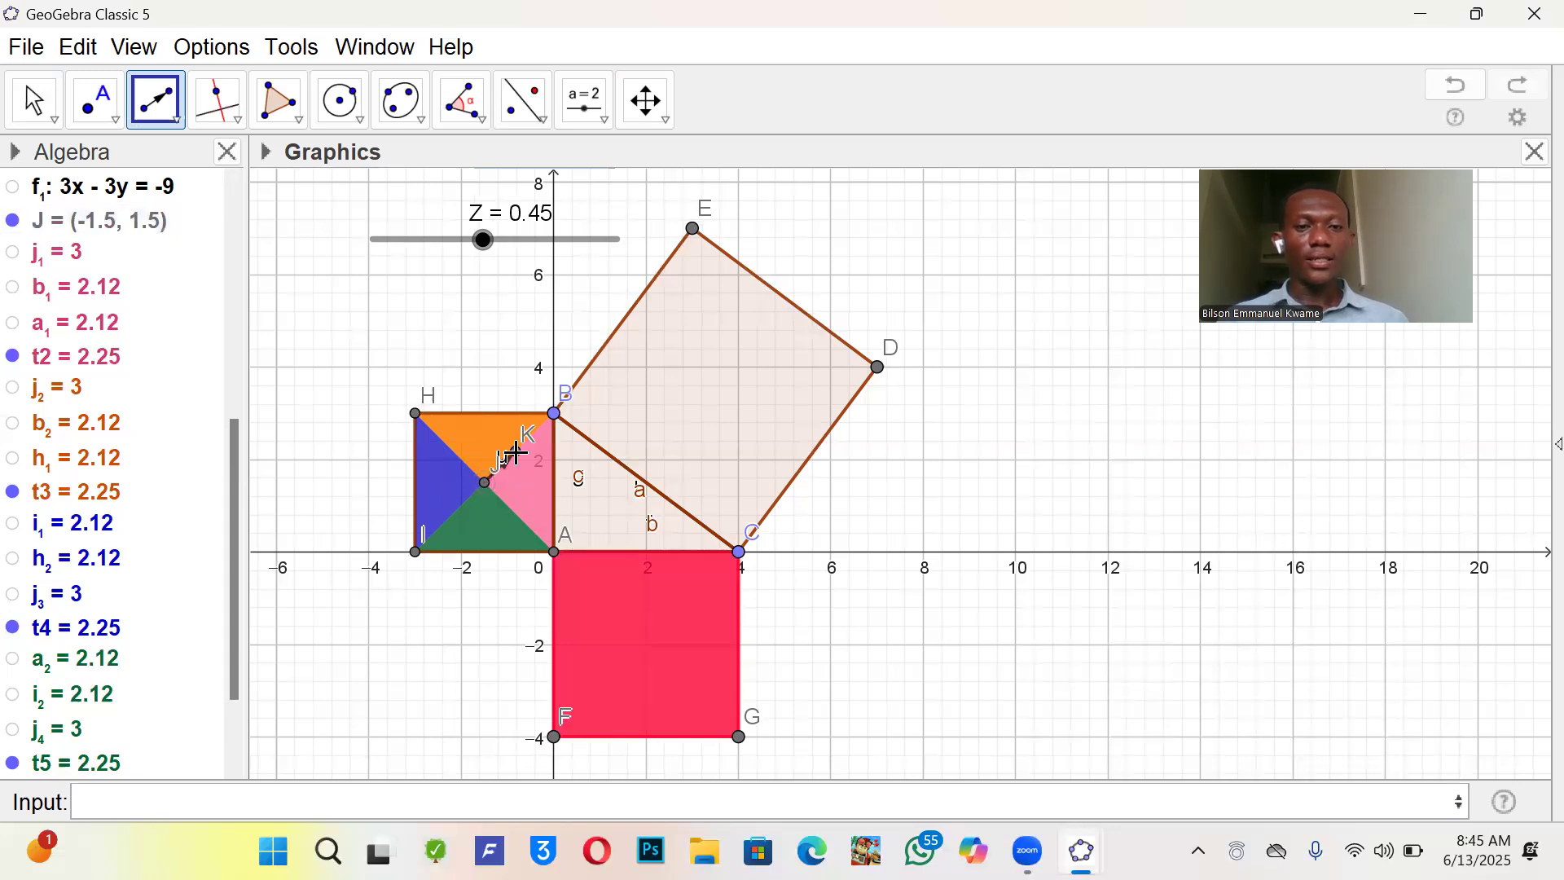
- Set slider Z to 0.67 and translate the pink triangle by vector u
drag(484, 245, 537, 328)
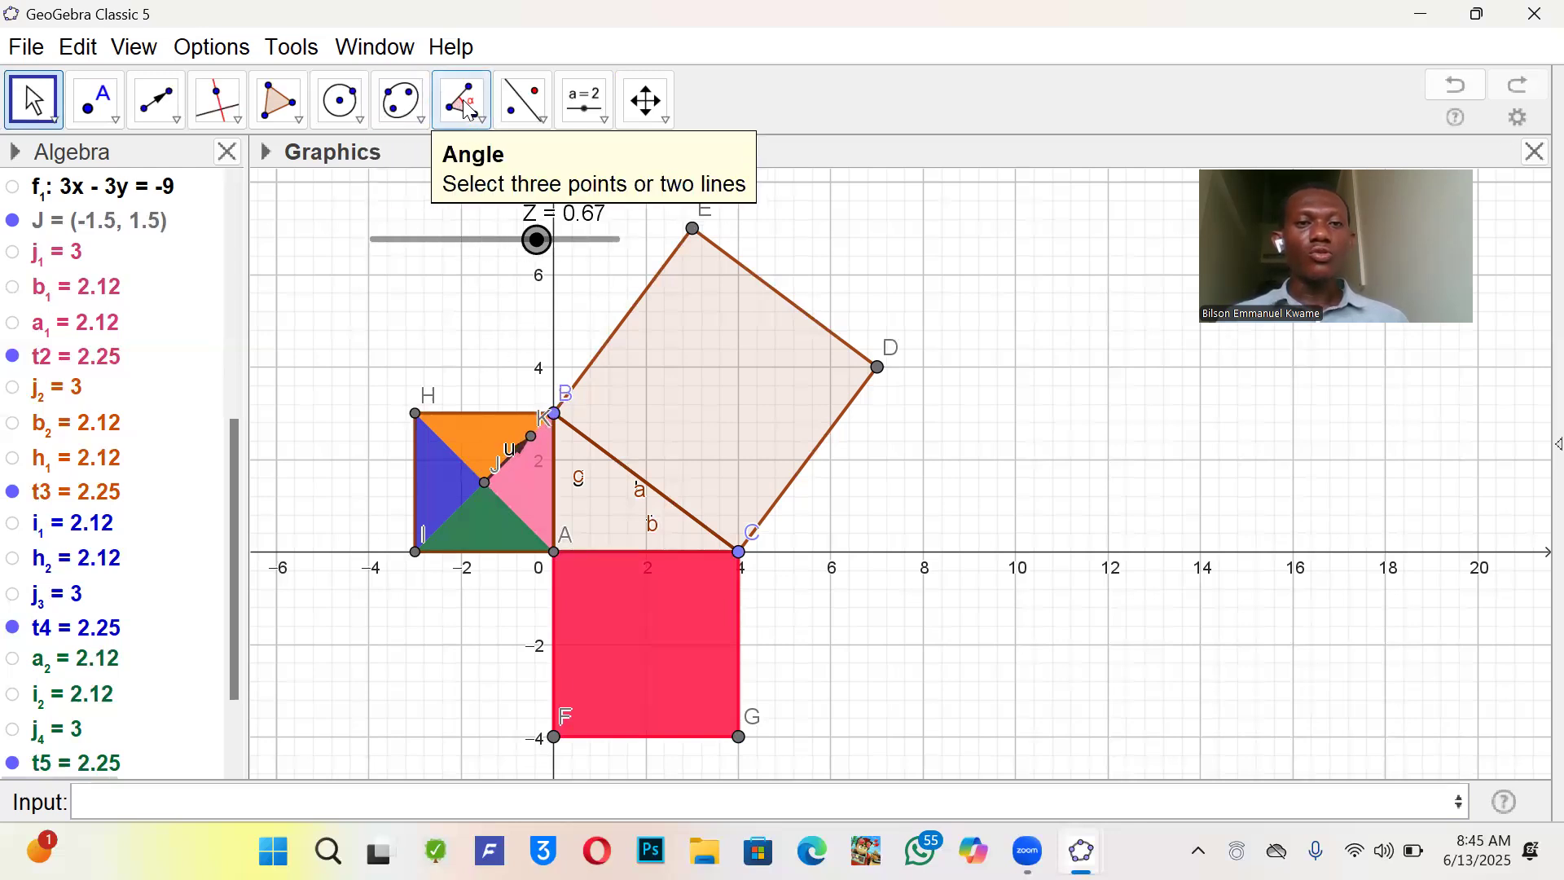
click(542, 99)
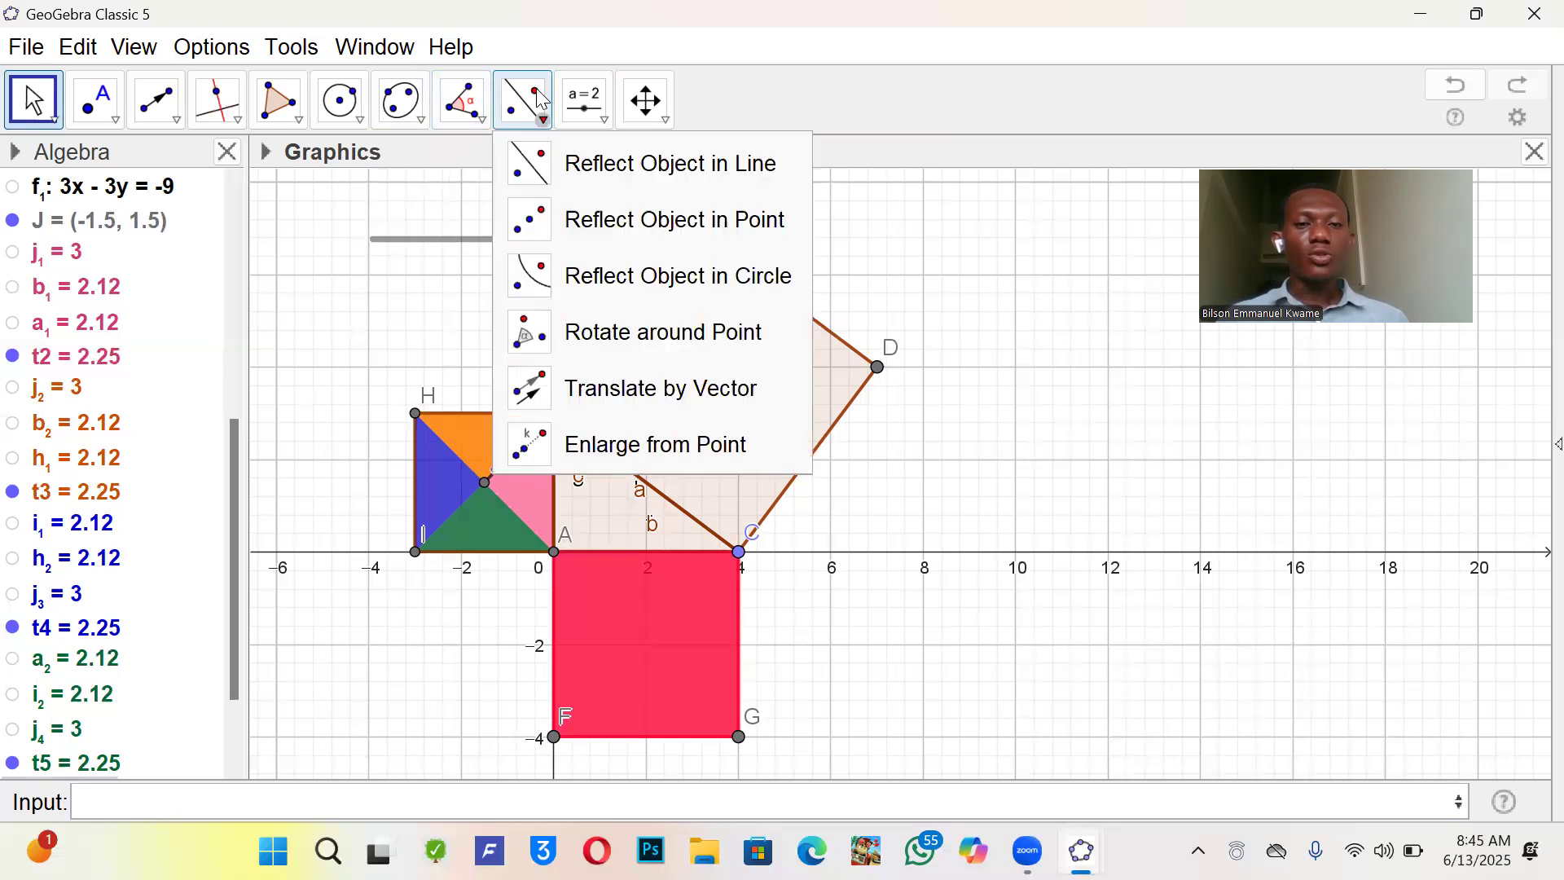
click(647, 387)
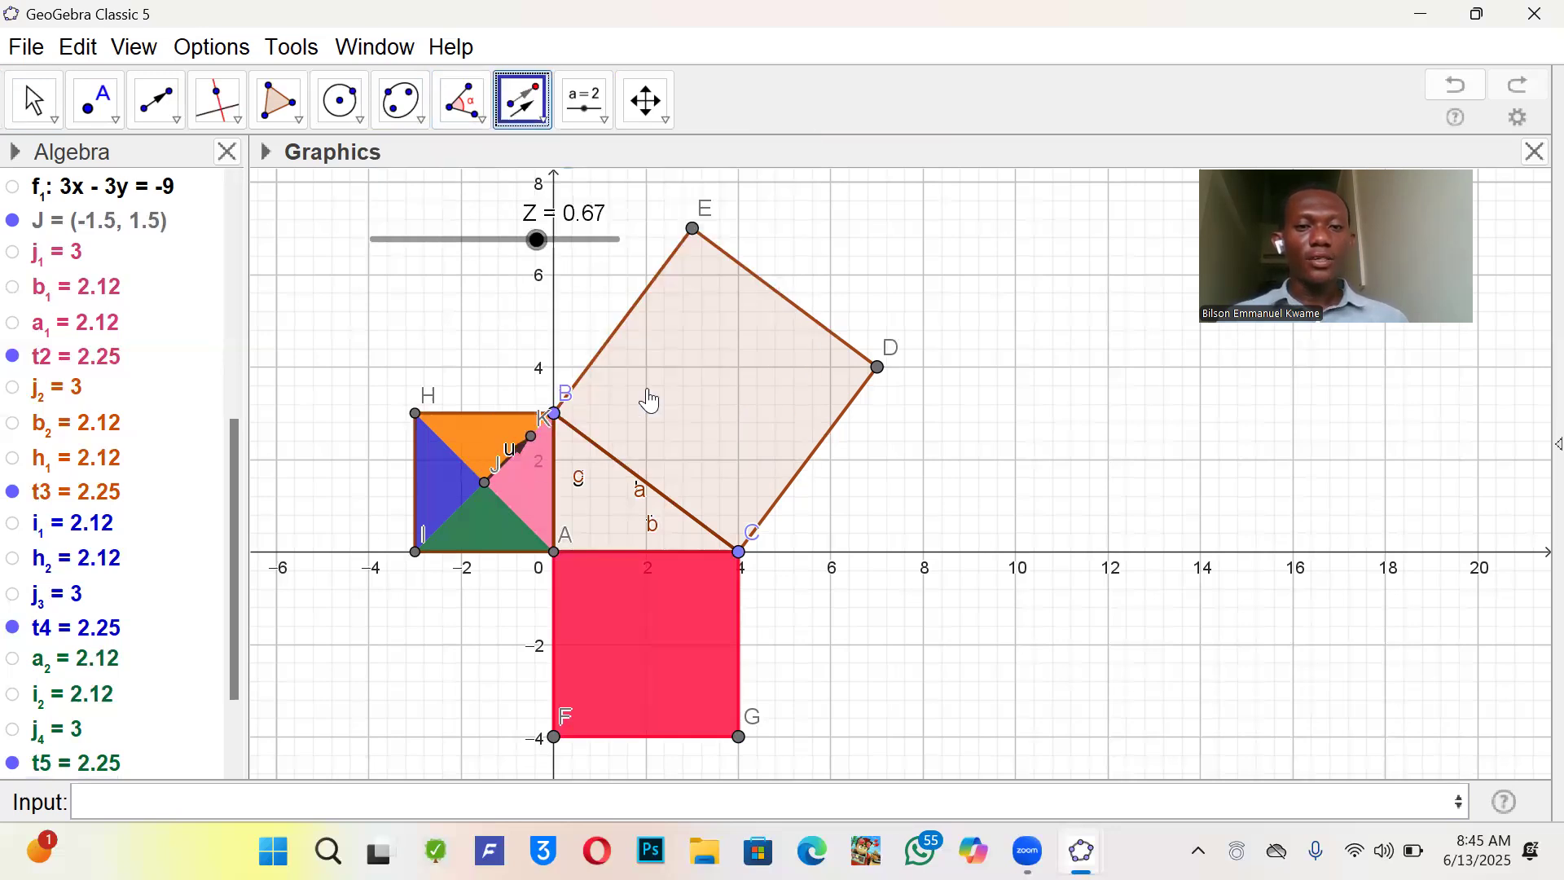
click(524, 473)
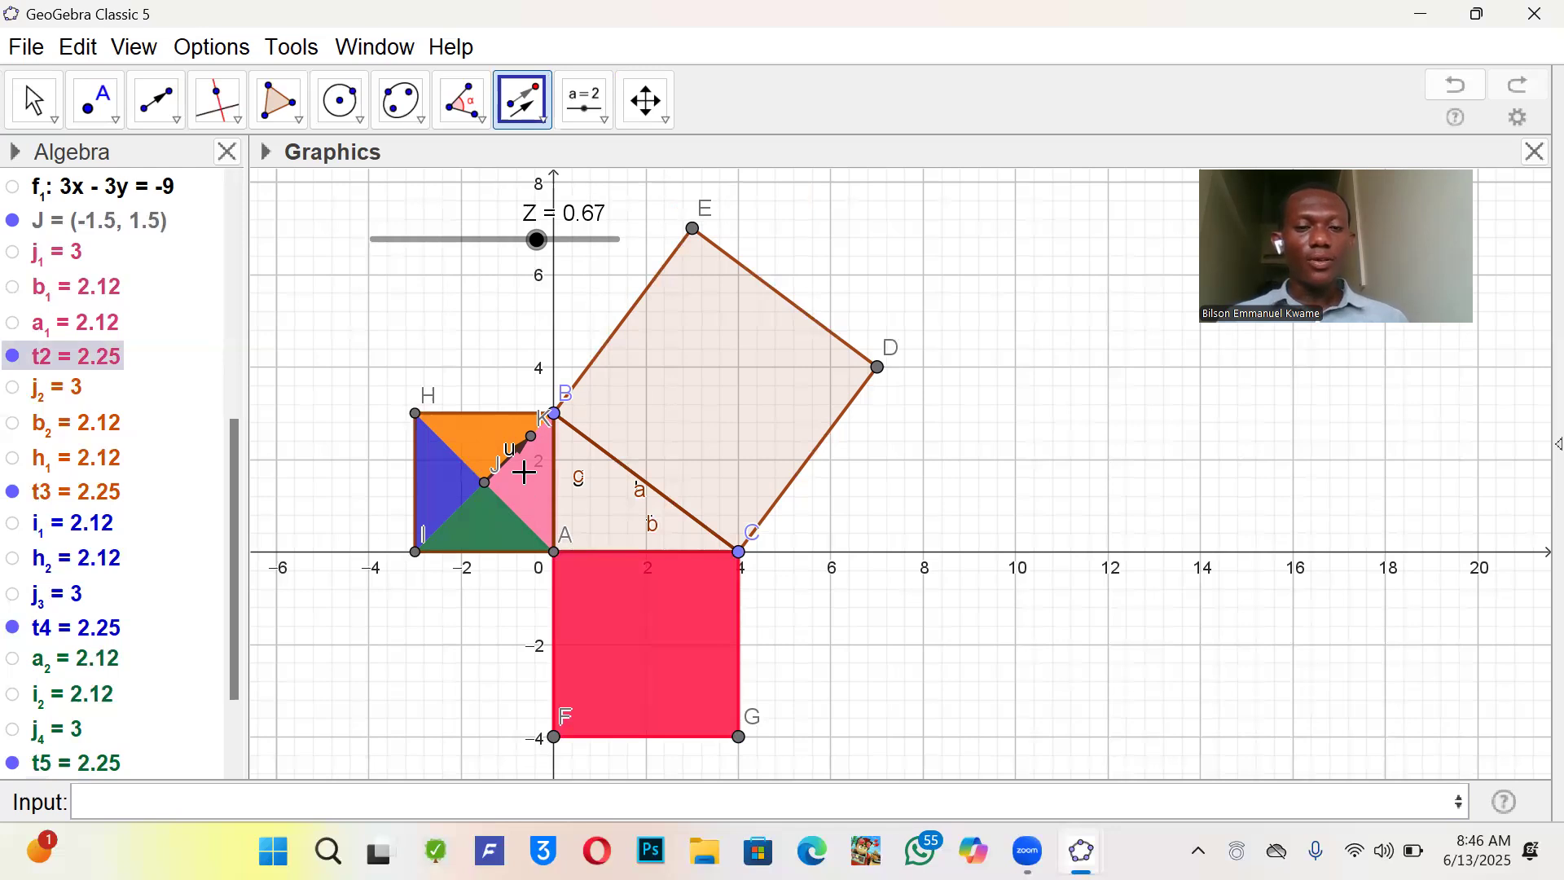
scroll(88, 632, down, 3)
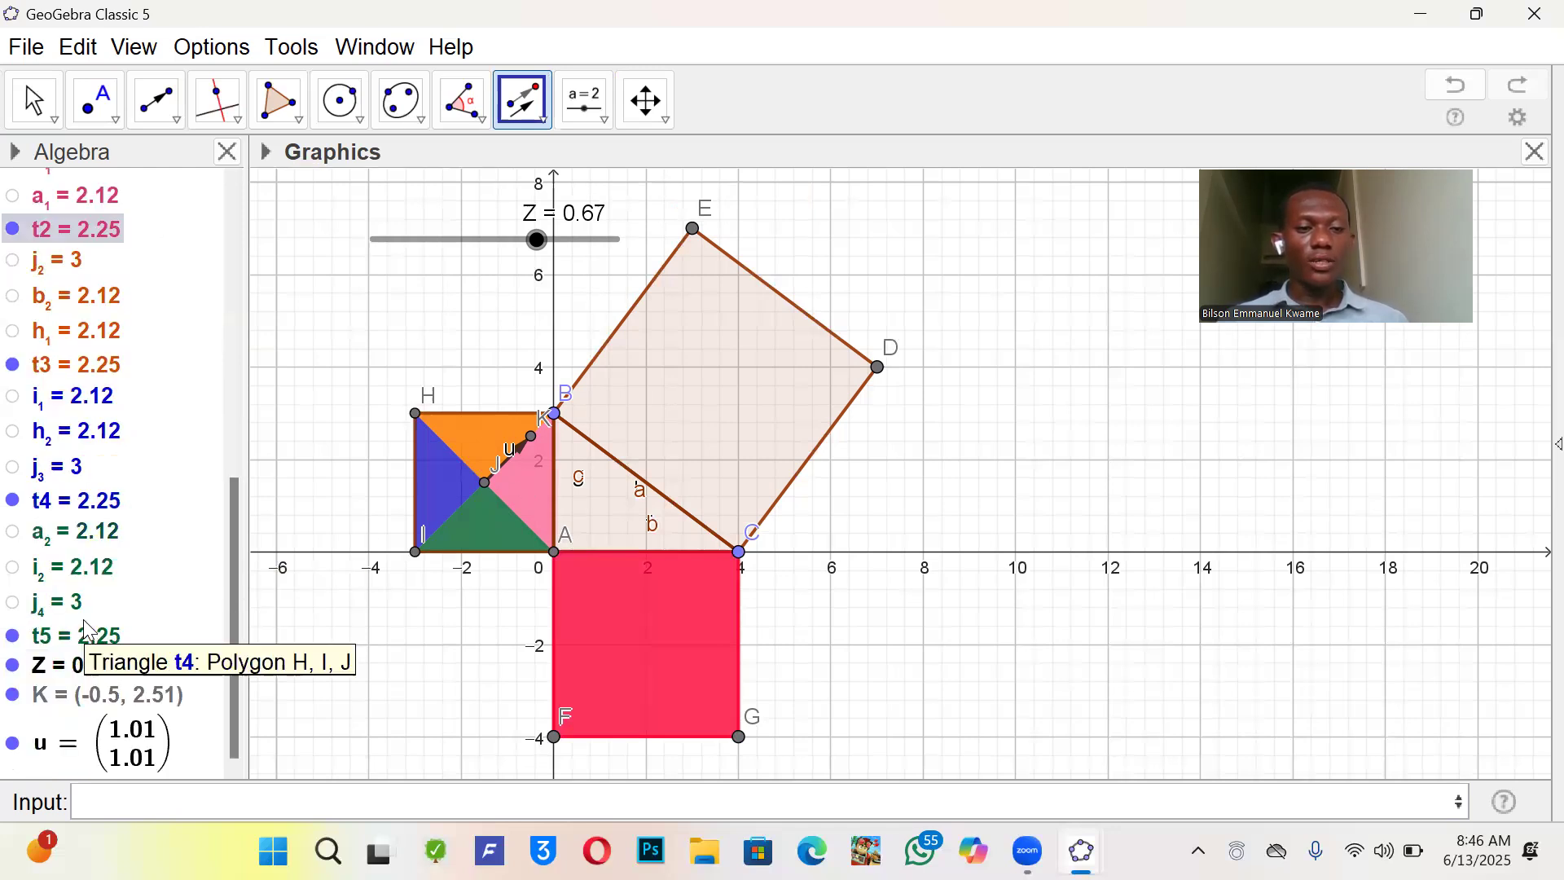
click(78, 748)
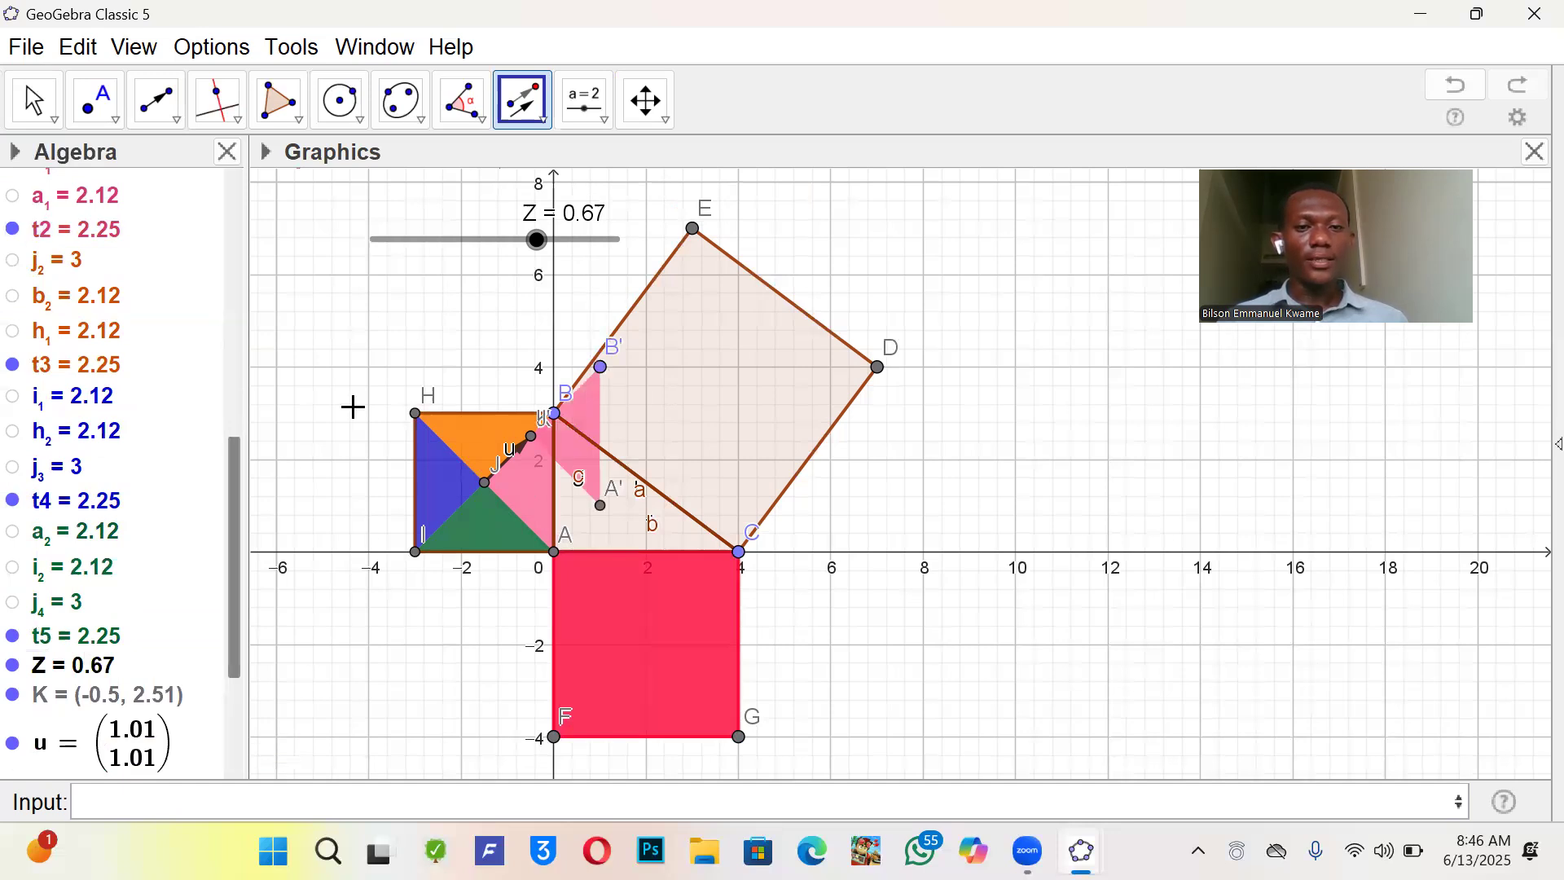
- Move slider Z to 1 to shift the translated pink triangle by the full vector
key(Escape)
drag(537, 245, 766, 55)
drag(504, 170, 882, 84)
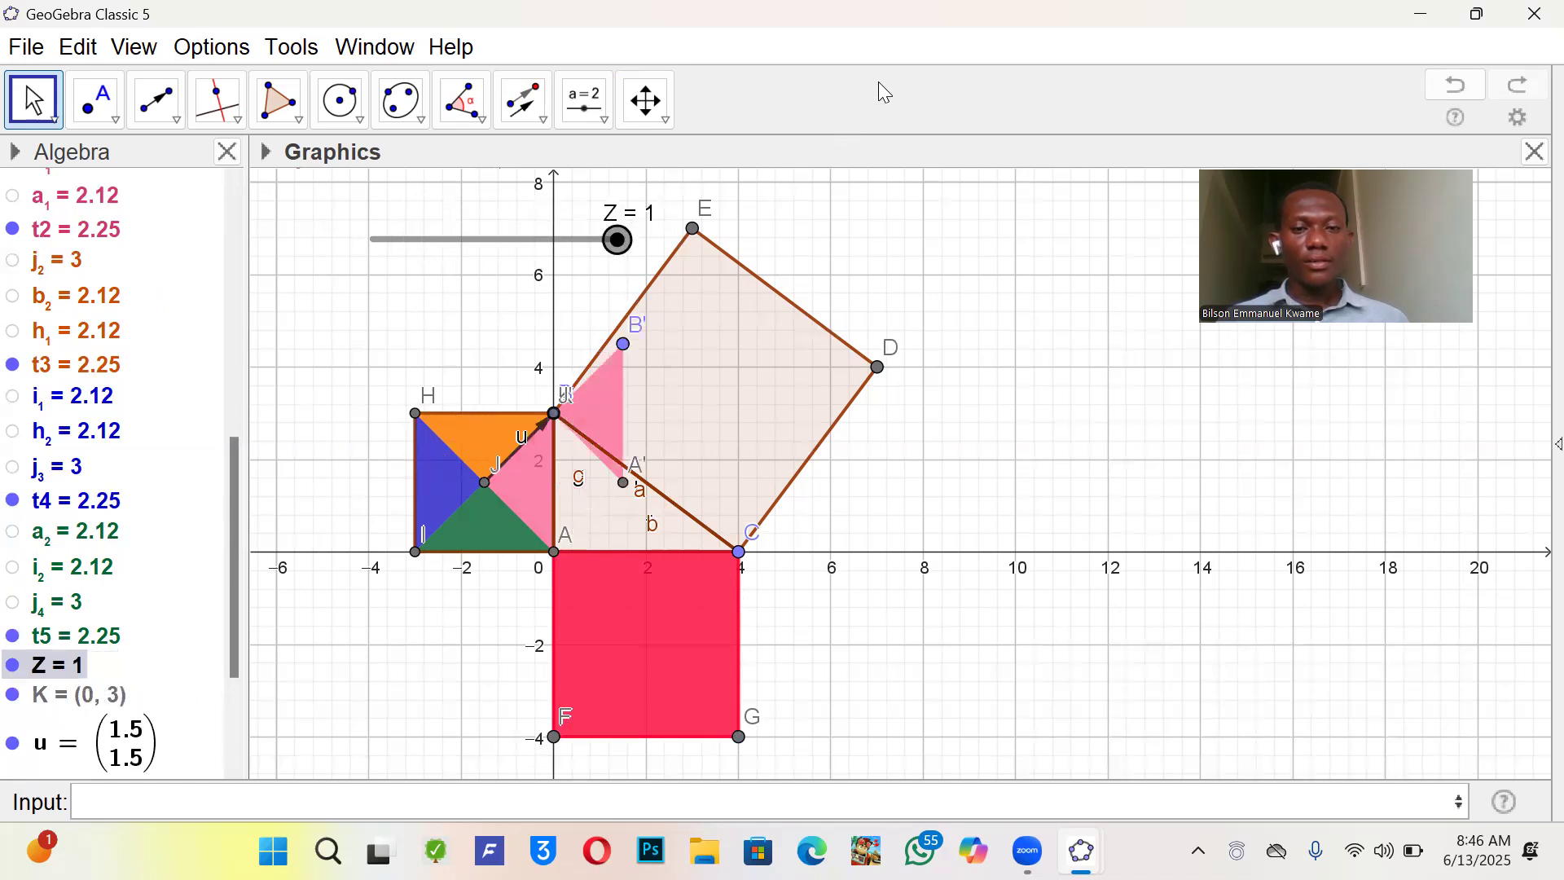
- Sweep slider Z back to 0 and up to 1 to examine how the pink triangle moves along vector u
drag(477, 358, 475, 359)
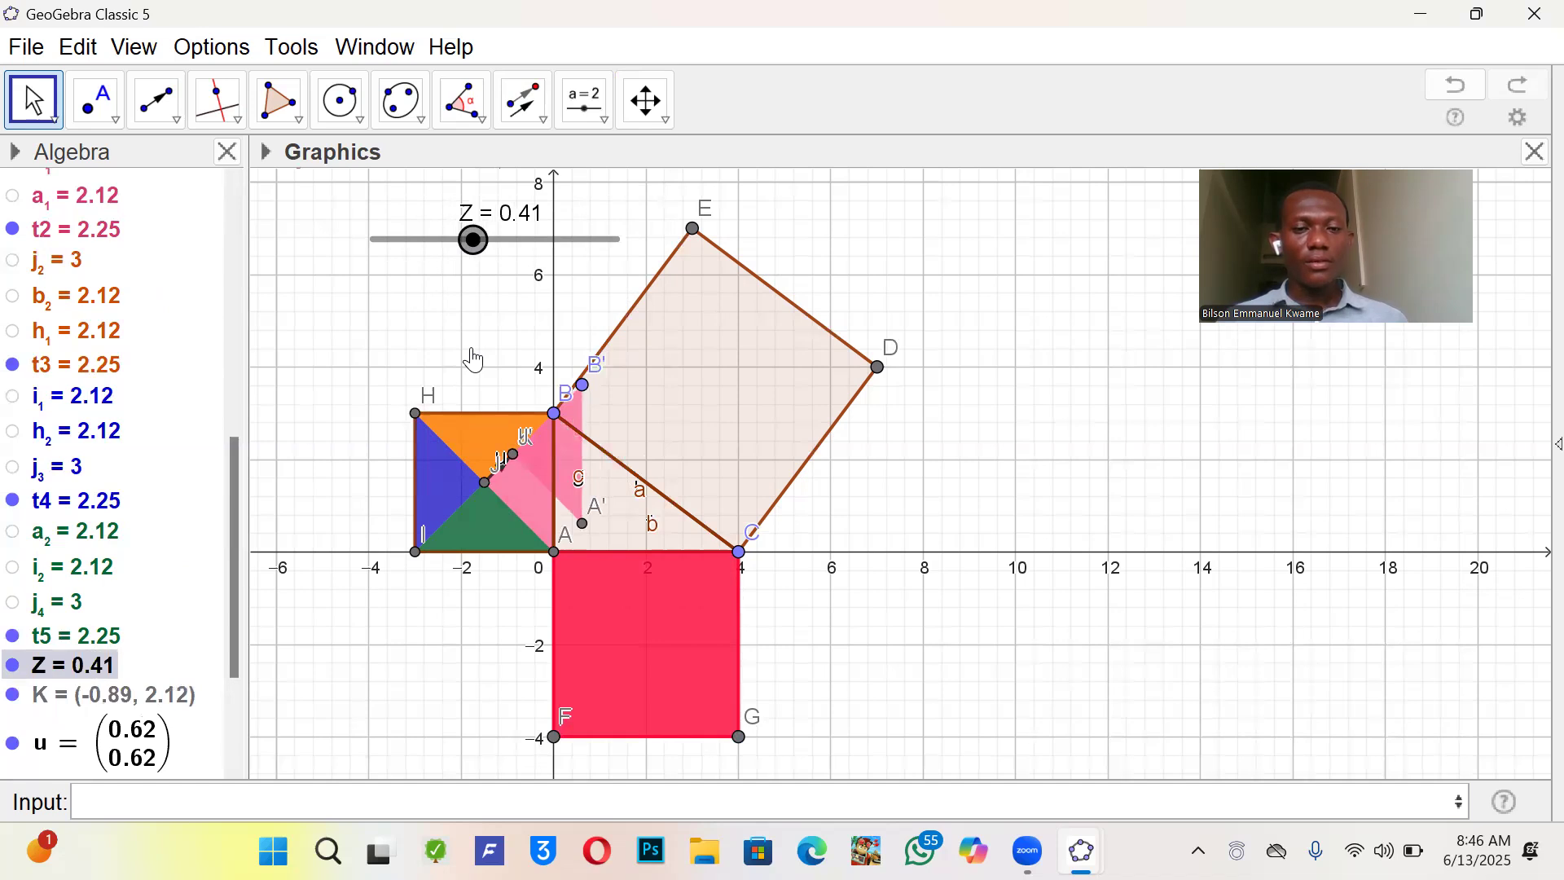
drag(475, 360, 203, 396)
drag(373, 239, 701, 122)
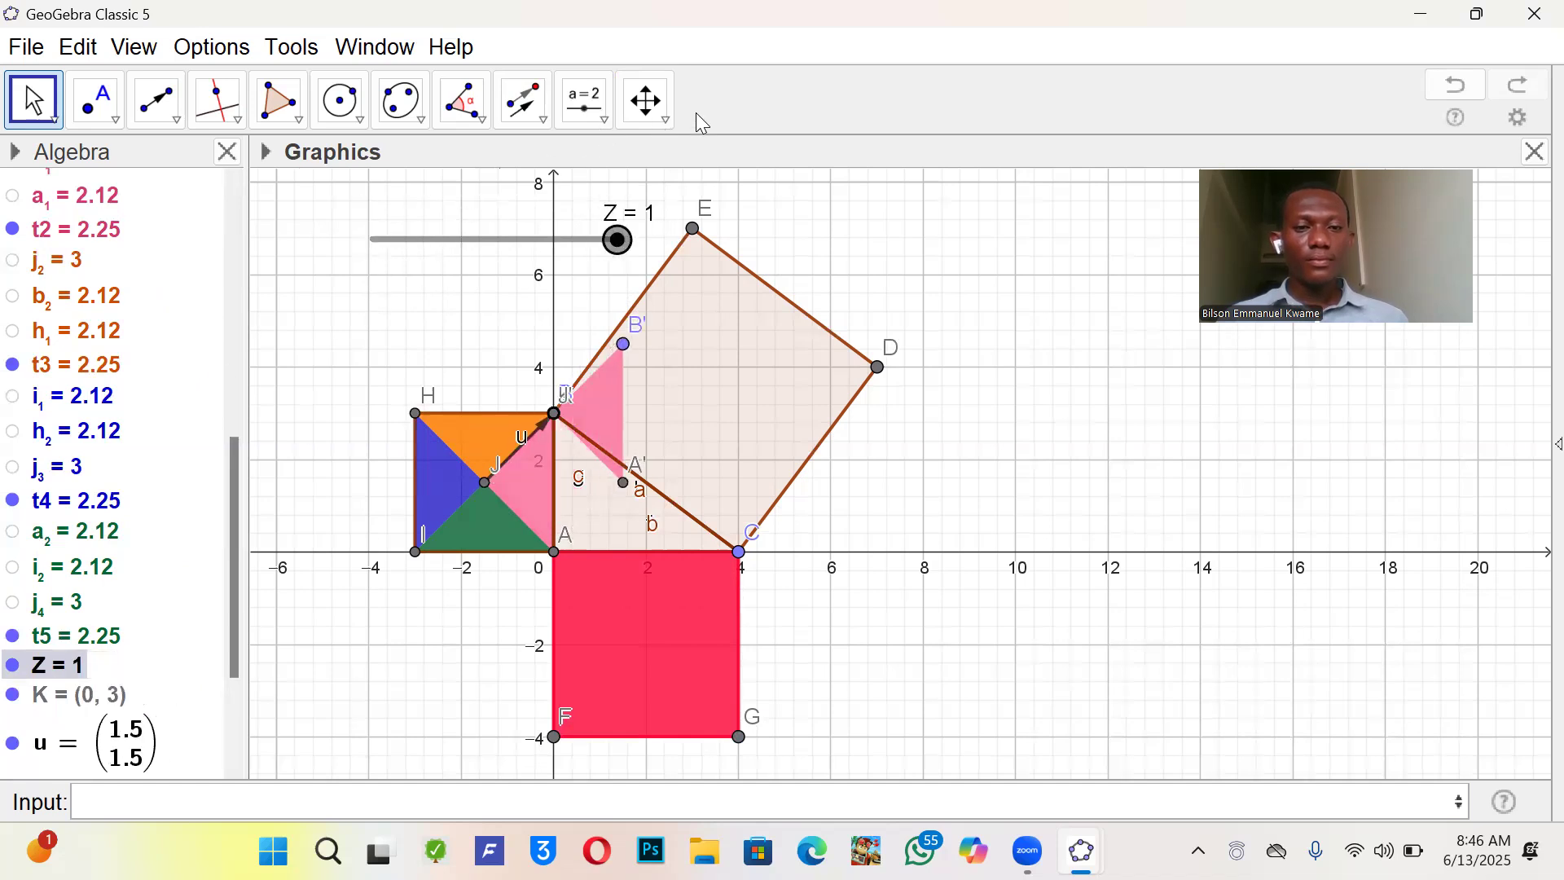
click(803, 223)
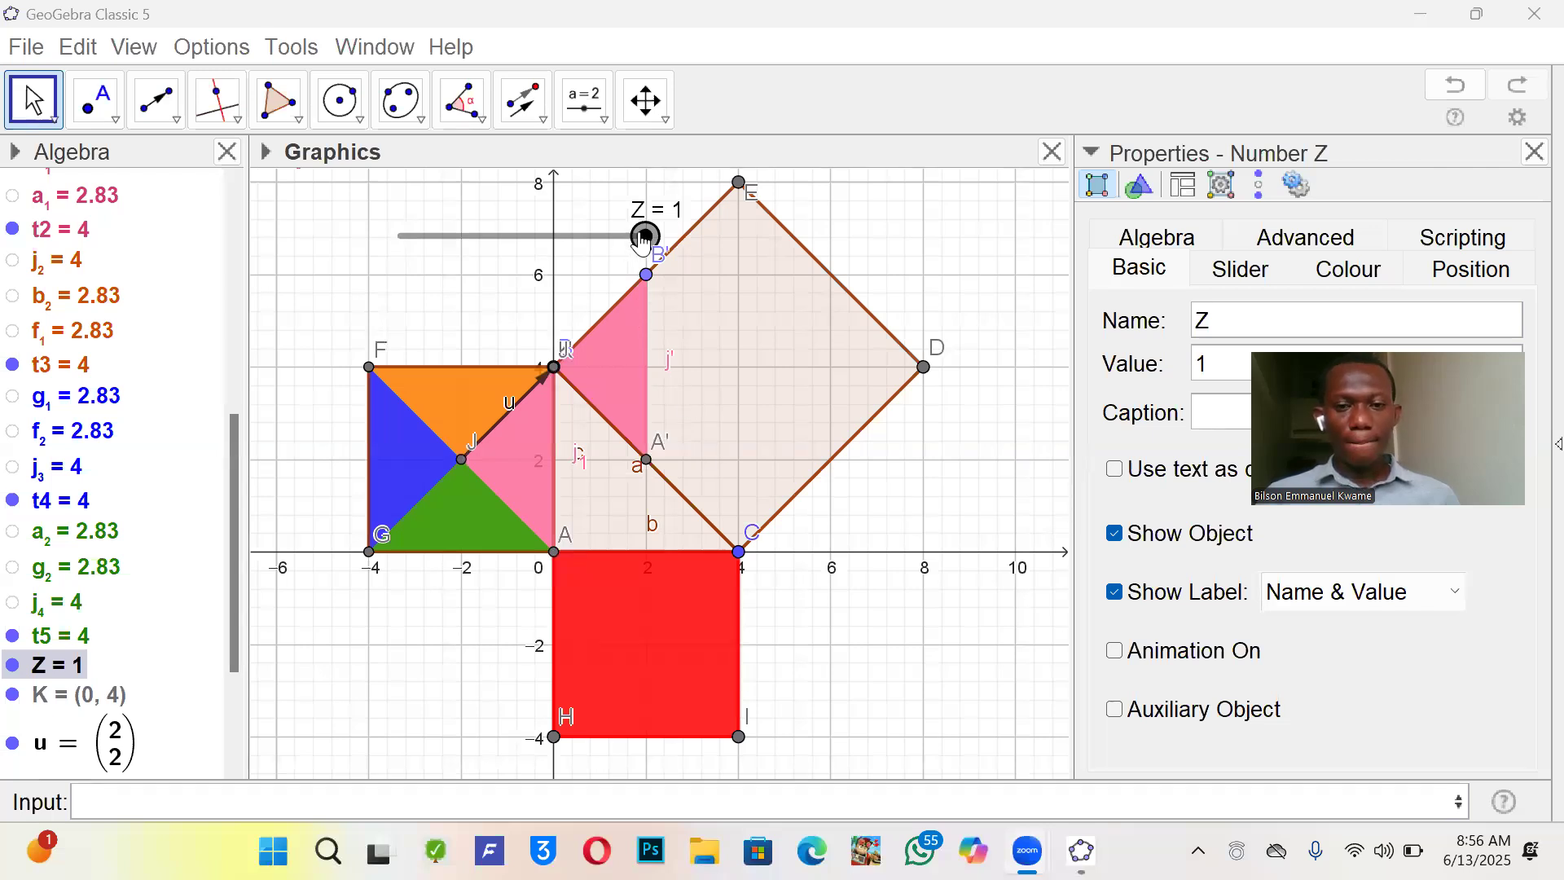
- Run slider Z back and forth on the equal-legged triangle to check the pink triangle's translation, ending at 0
drag(644, 238, 395, 313)
drag(402, 237, 554, 244)
drag(735, 290, 397, 419)
drag(715, 214, 640, 313)
drag(470, 345, 357, 313)
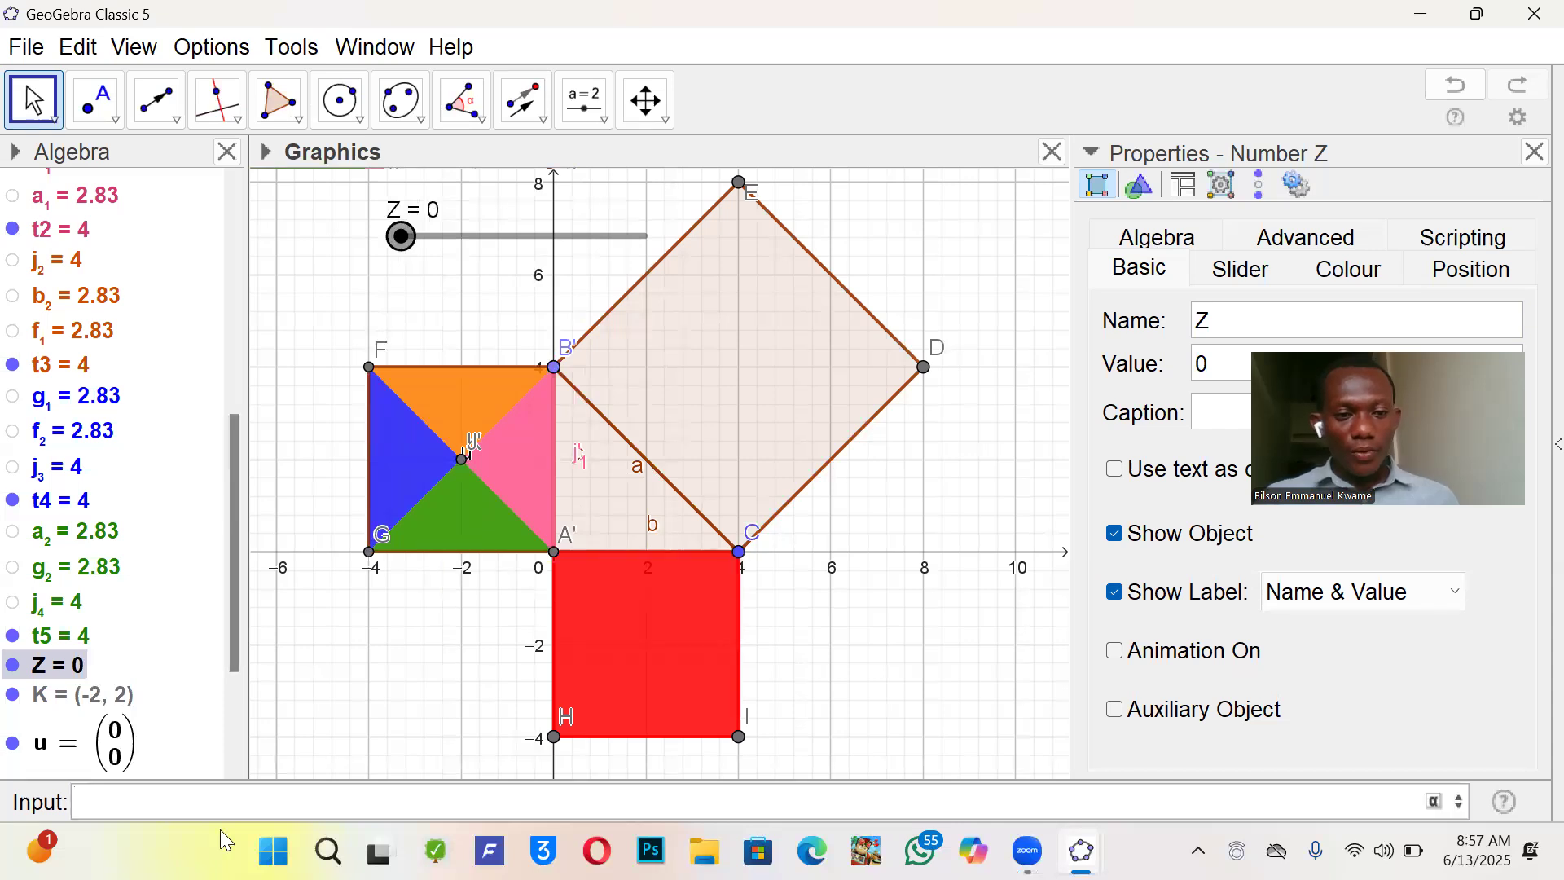
text(J+)
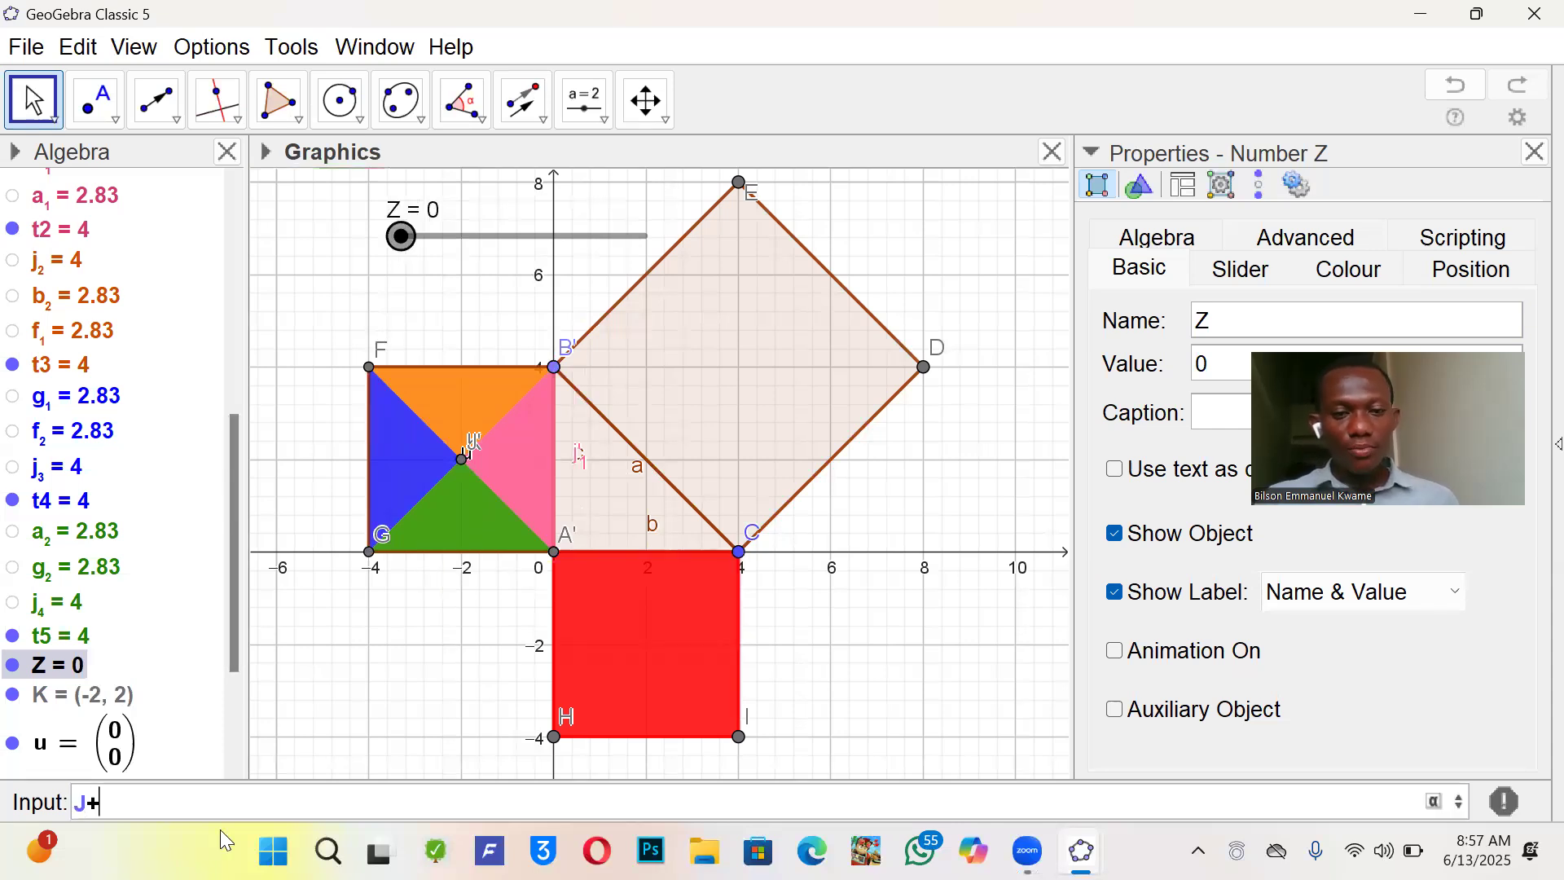
text(Z()
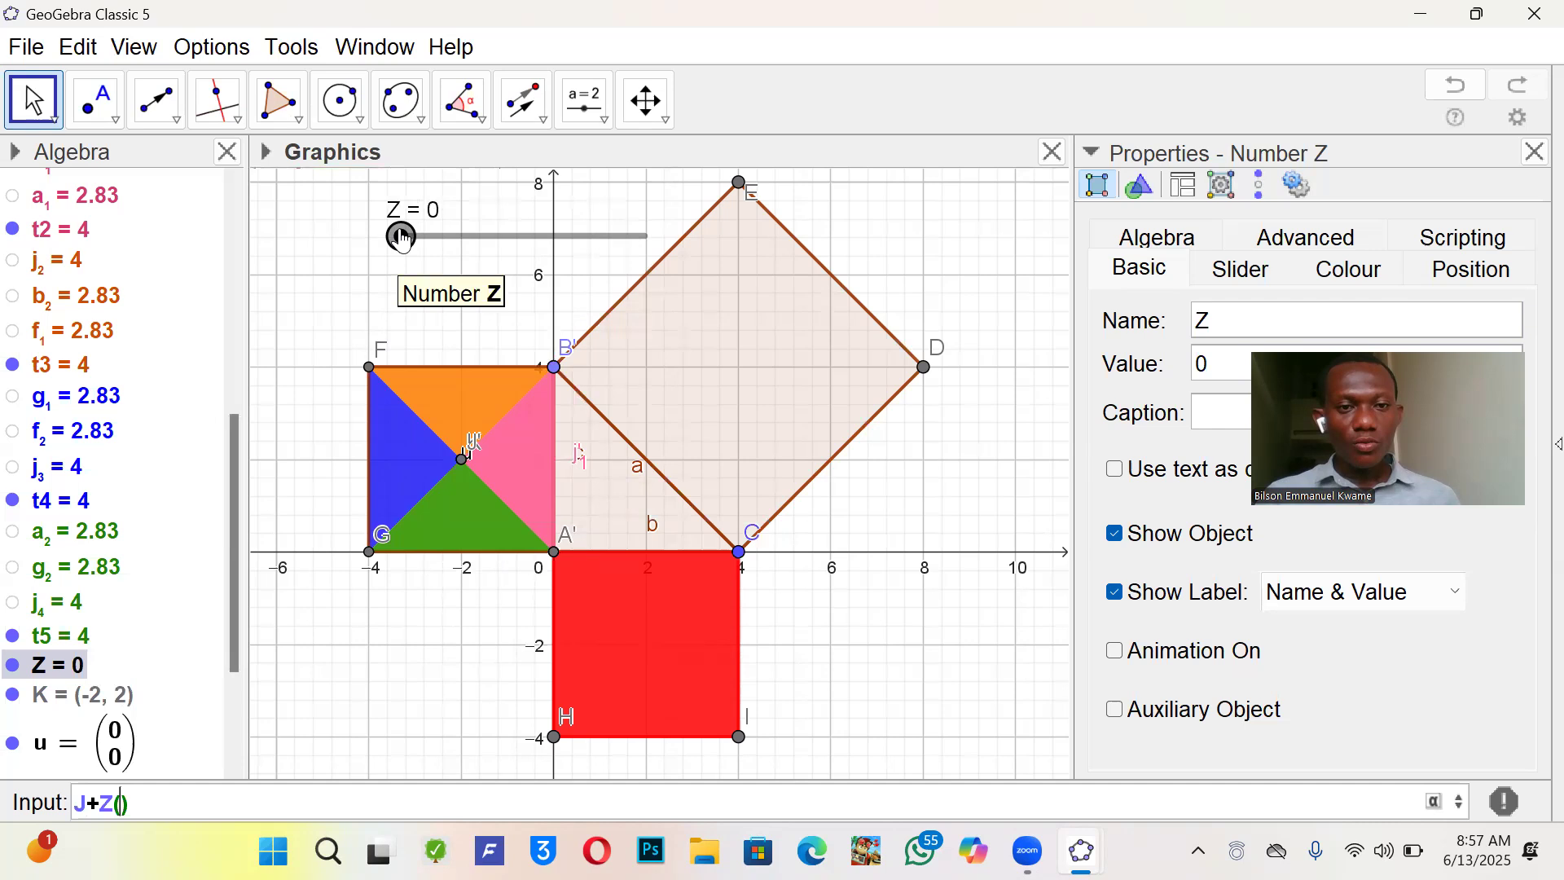
drag(402, 237, 465, 236)
key(Return)
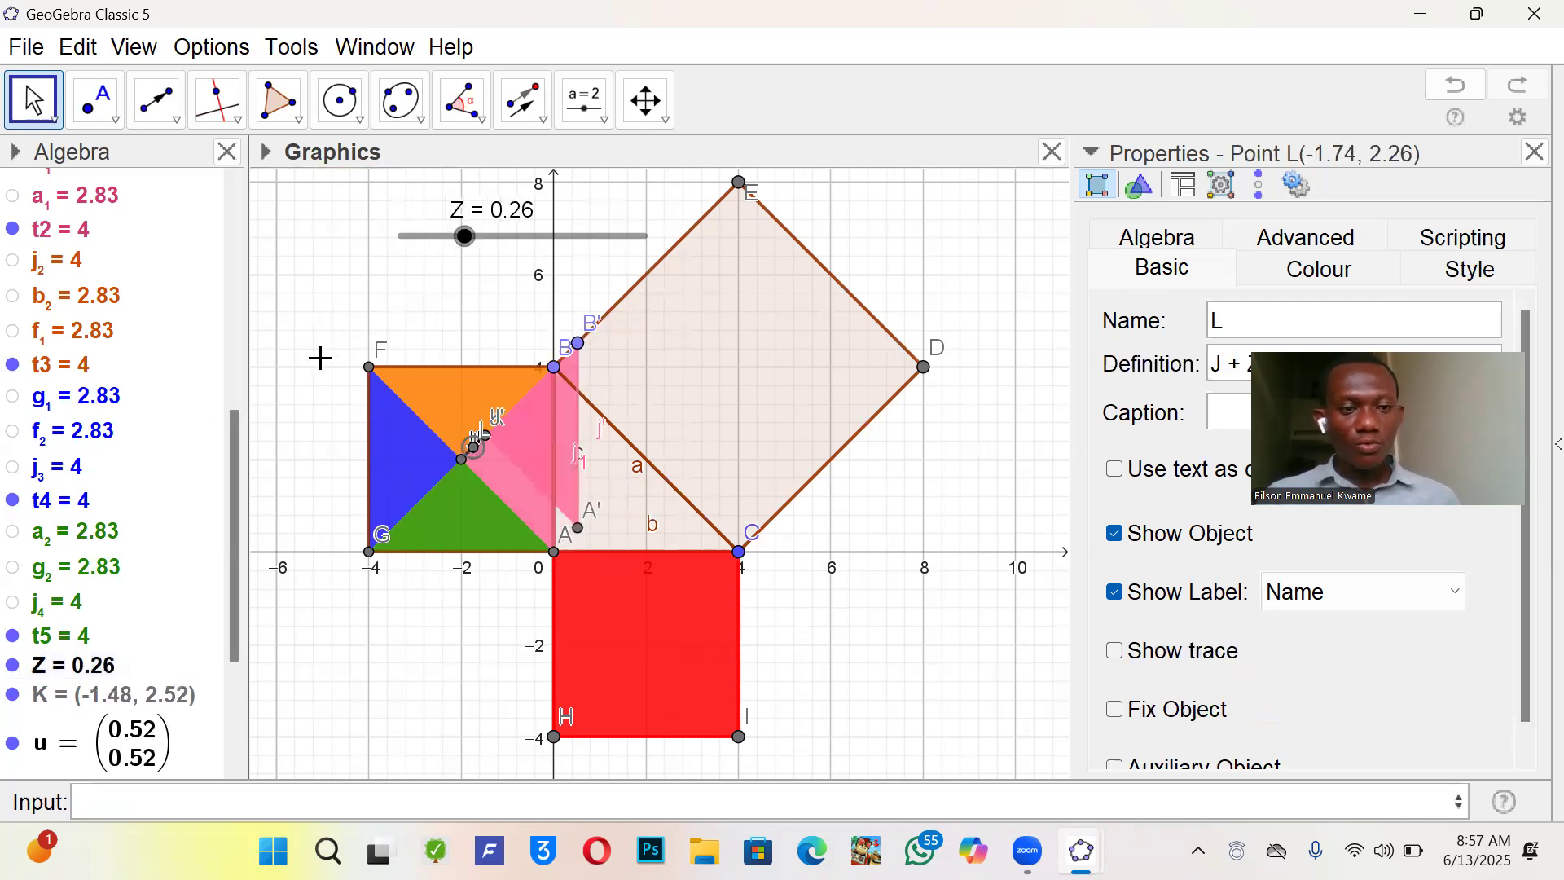
click(142, 797)
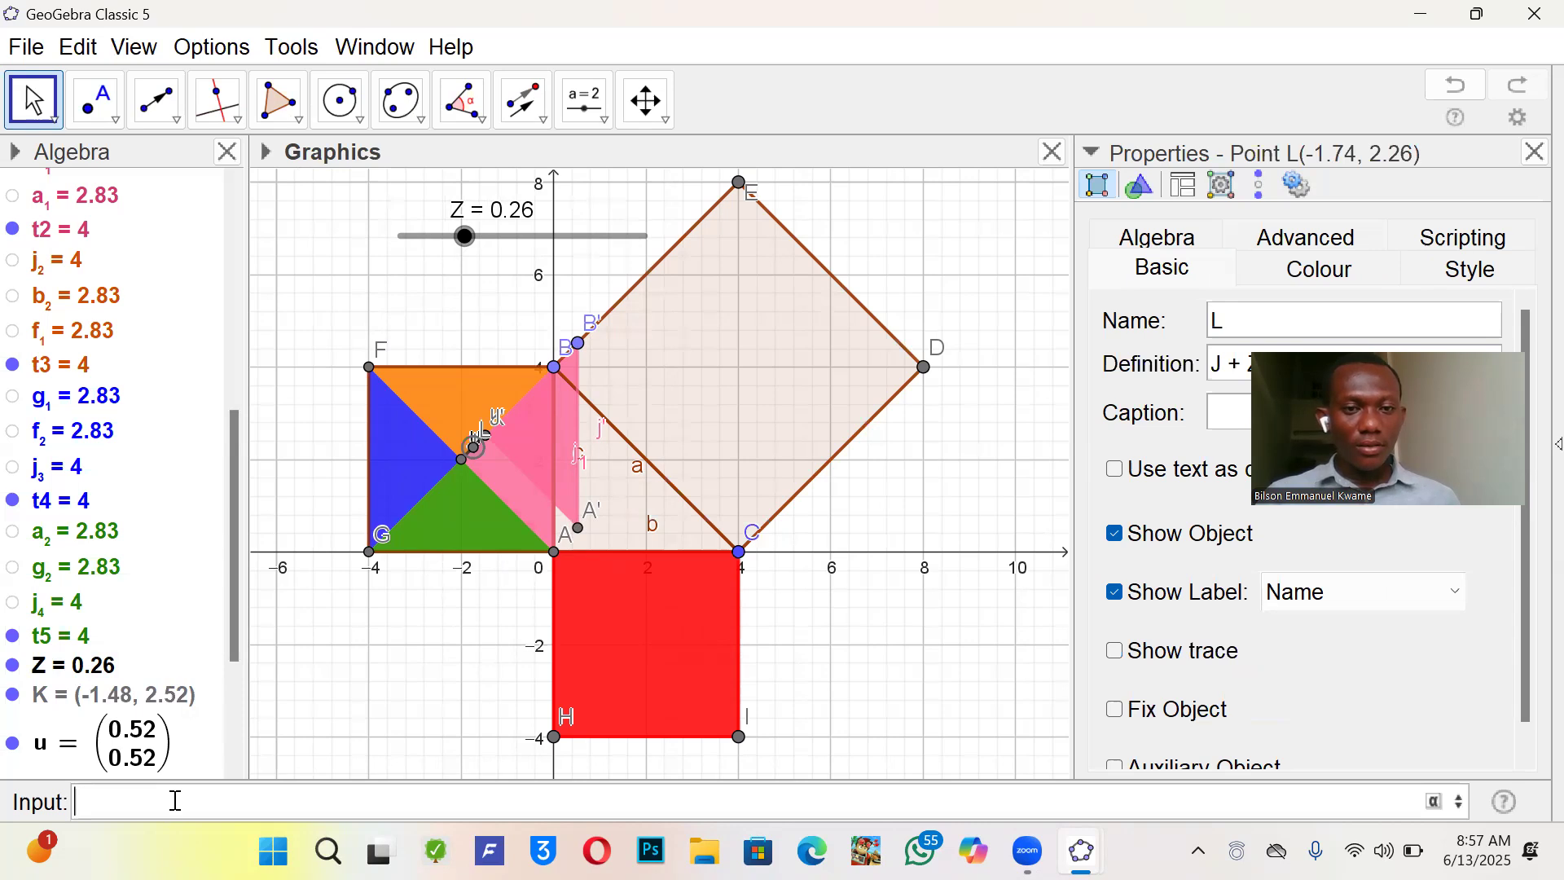
drag(465, 236, 517, 289)
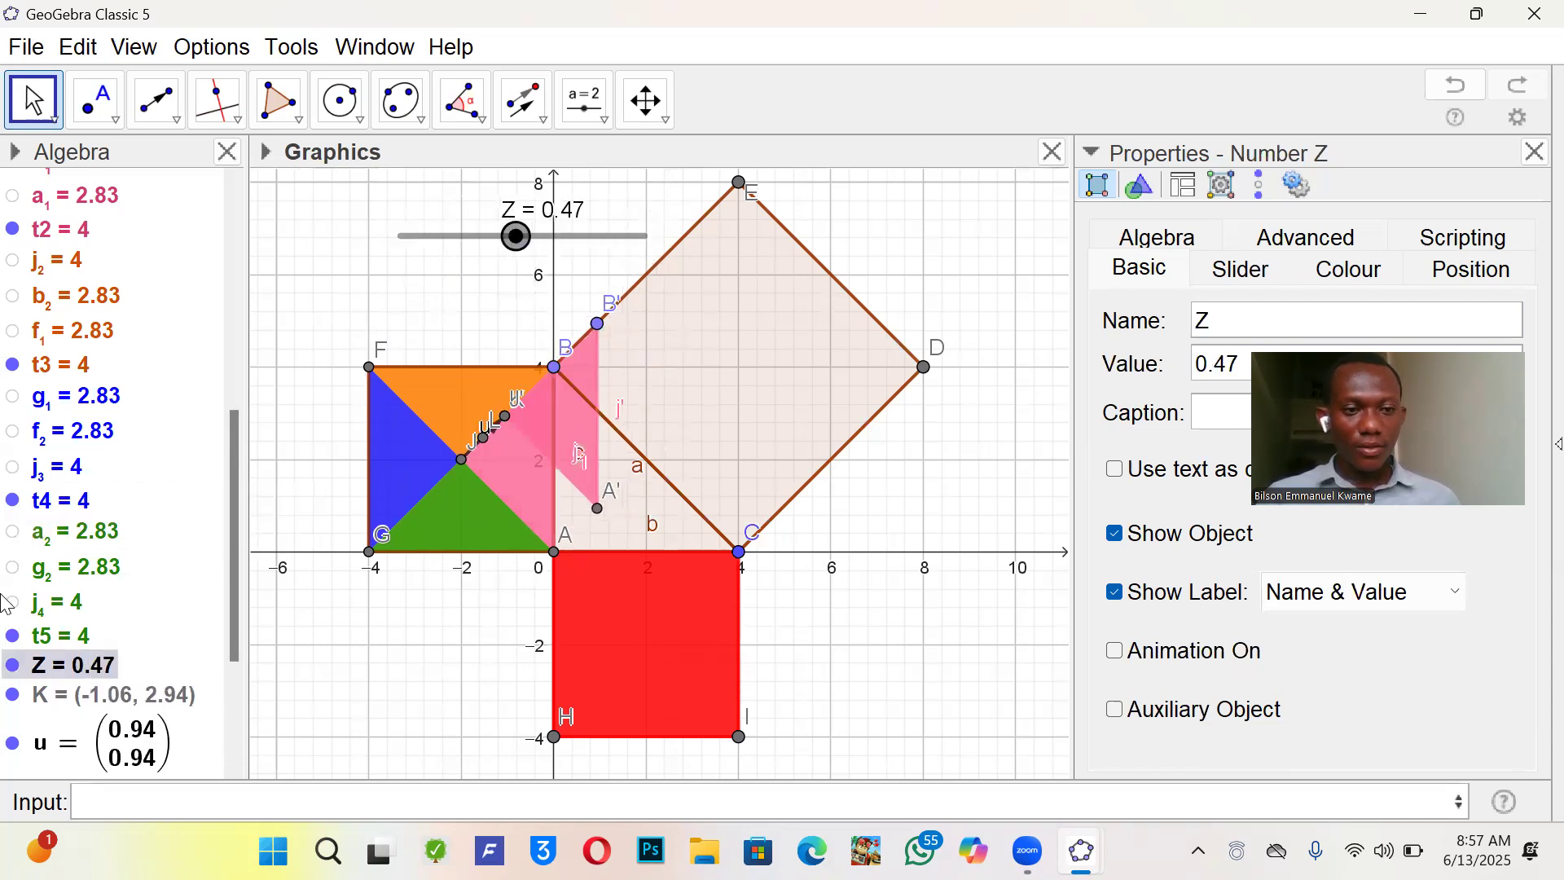
scroll(149, 678, down, 5)
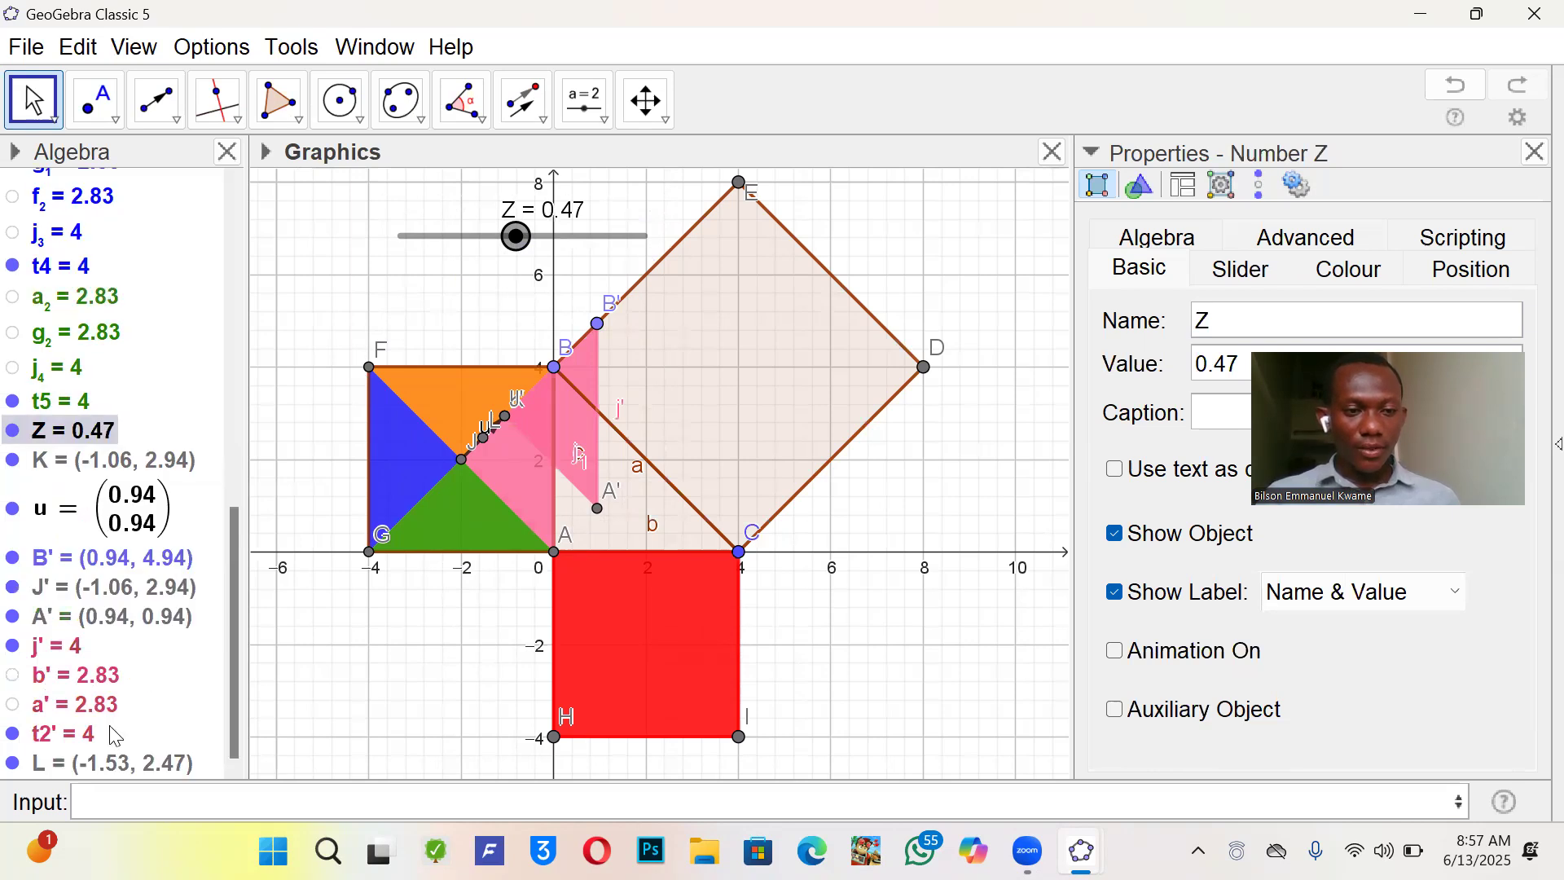
key(Left)
key(Left)
key(Left)
key(Left)
key(Left)
key(Left)
key(Left)
key(Left)
key(Left)
key(Left)
key(Left)
key(Left)
key(Left)
key(Left)
key(Left)
key(Left)
key(Left)
key(Left)
key(Left)
key(Left)
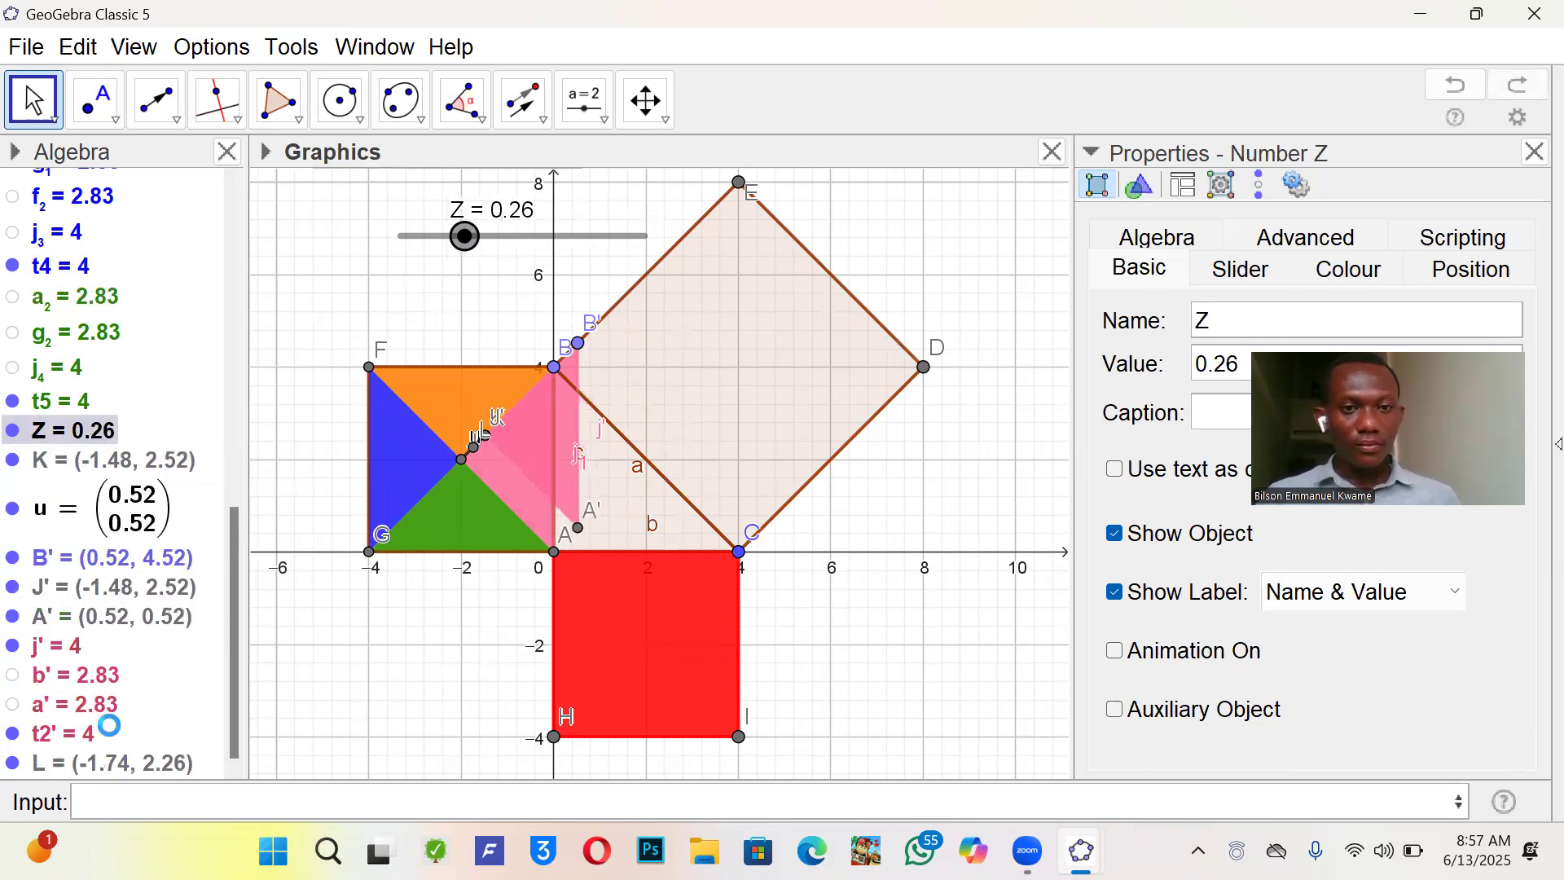
key(Right)
key(Right)
key(Right)
key(Right)
key(Right)
key(Right)
key(Right)
key(Right)
key(Right)
key(Right)
key(Right)
key(Right)
key(Right)
key(Right)
key(Right)
key(Right)
key(Right)
key(Right)
key(Right)
key(Right)
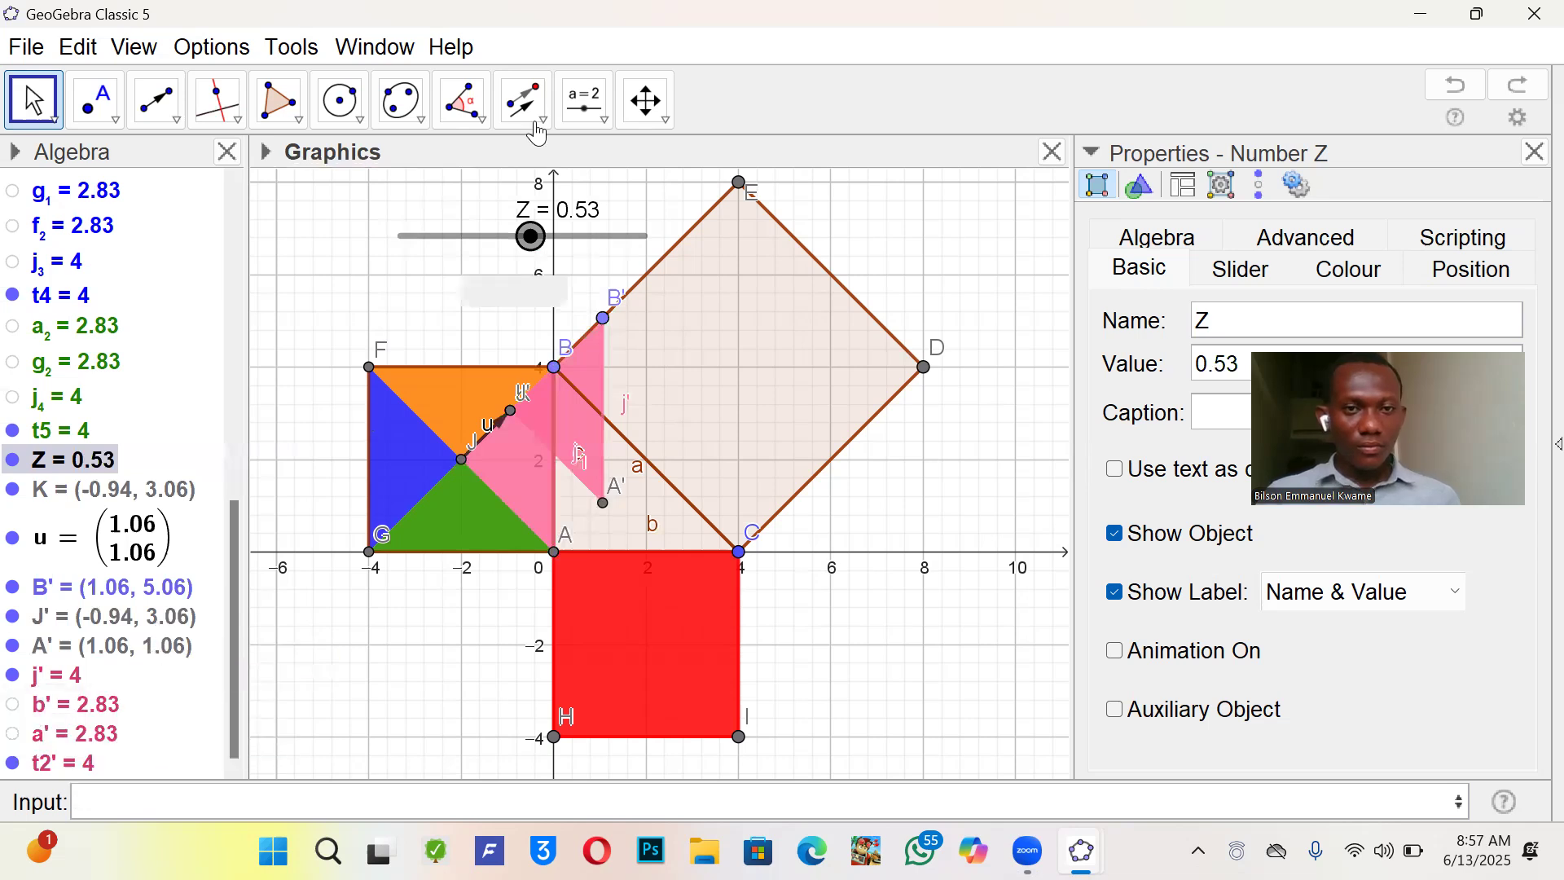
- Hide point K and set slider Z to 0.88
drag(526, 245, 499, 316)
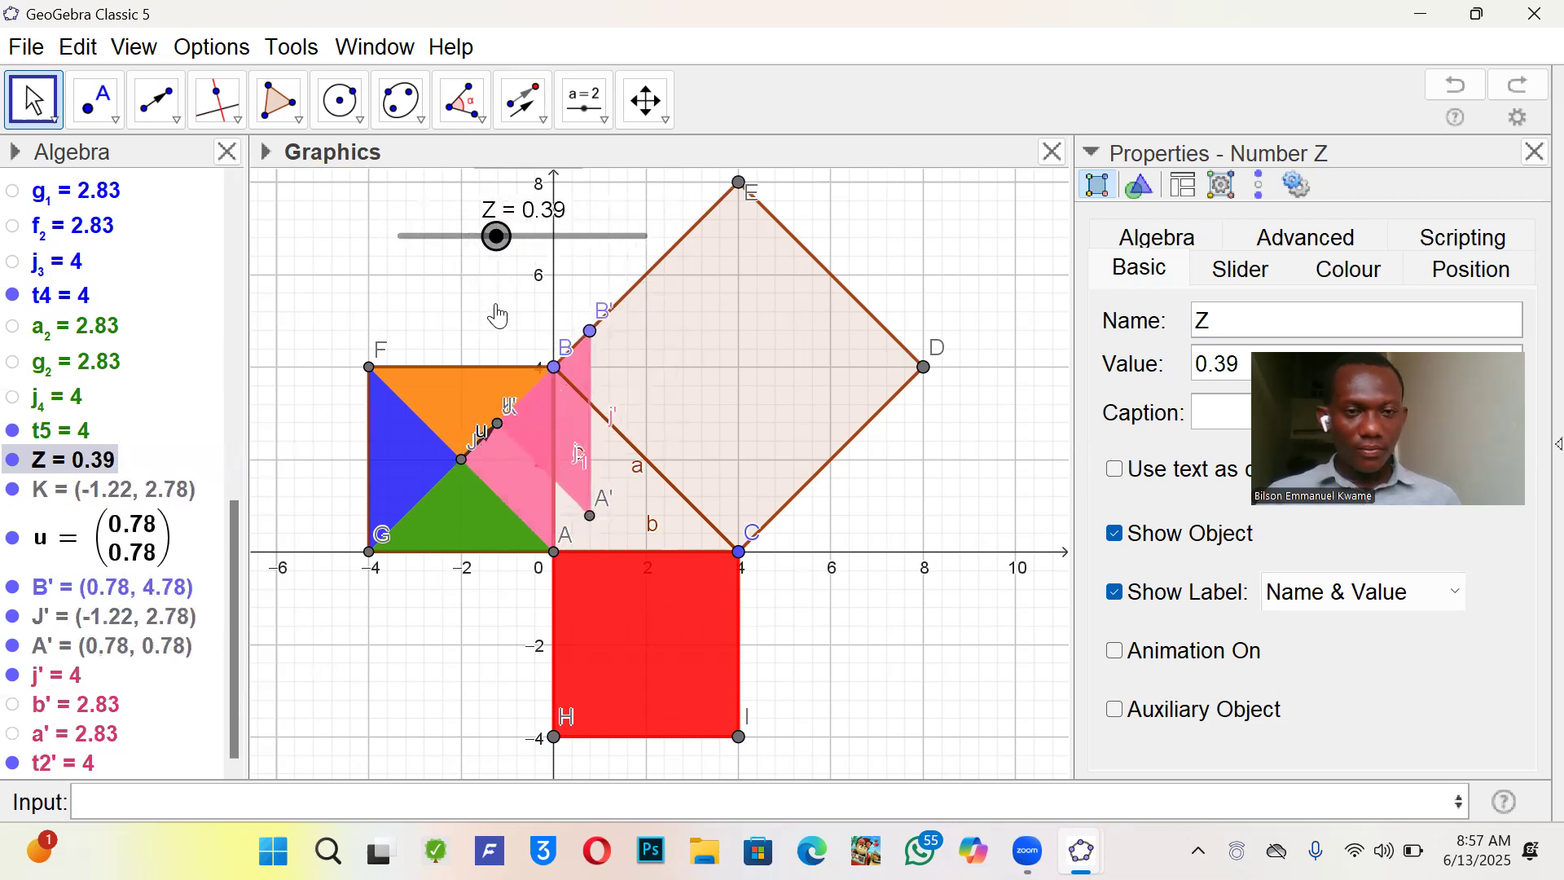
click(516, 418)
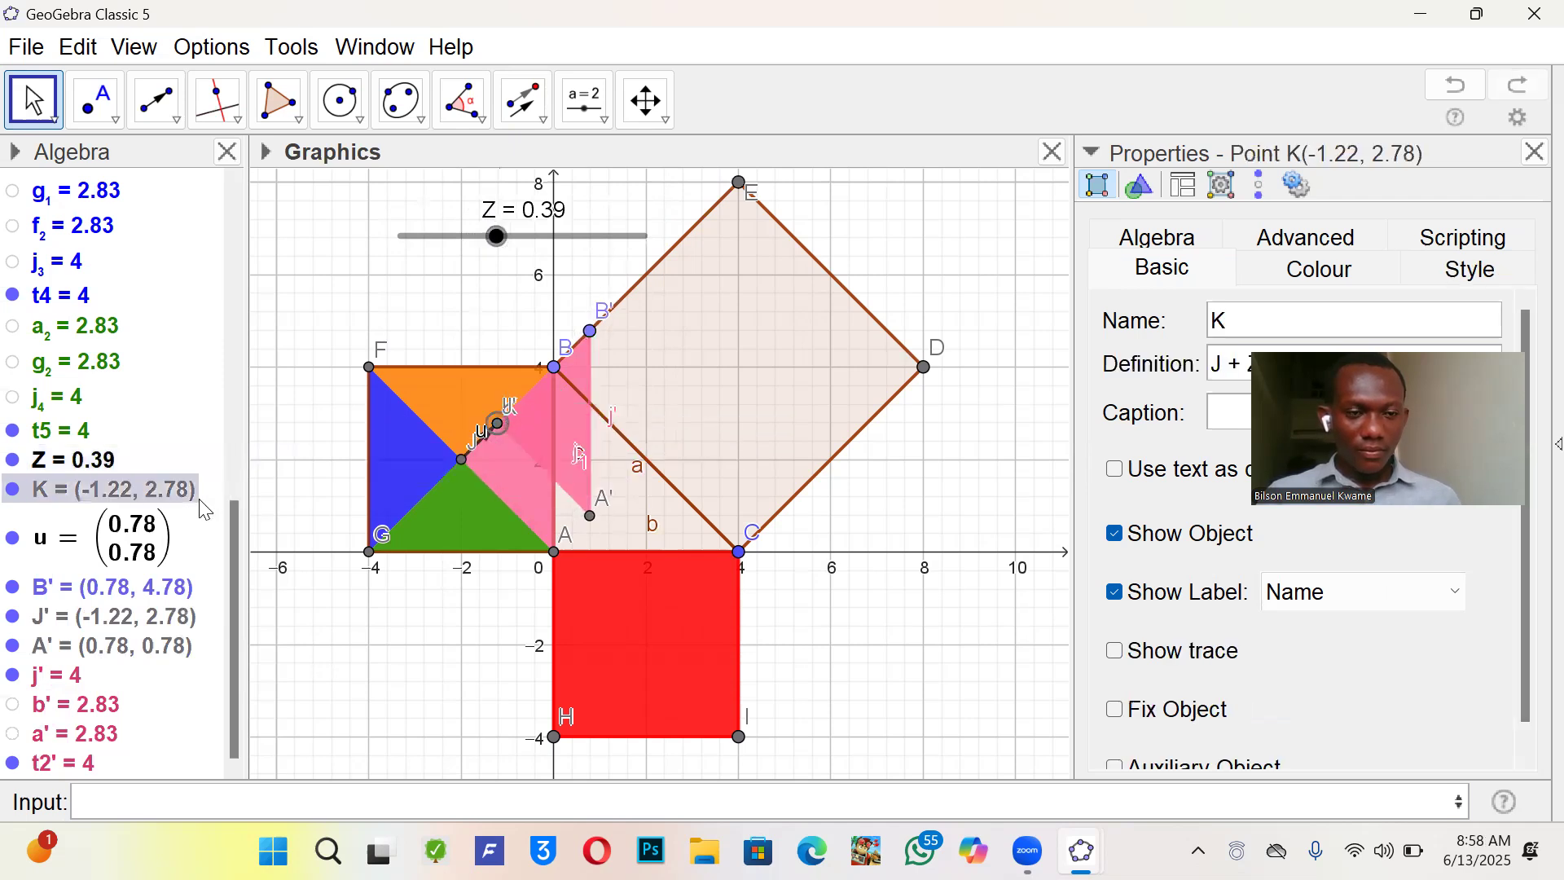
click(12, 489)
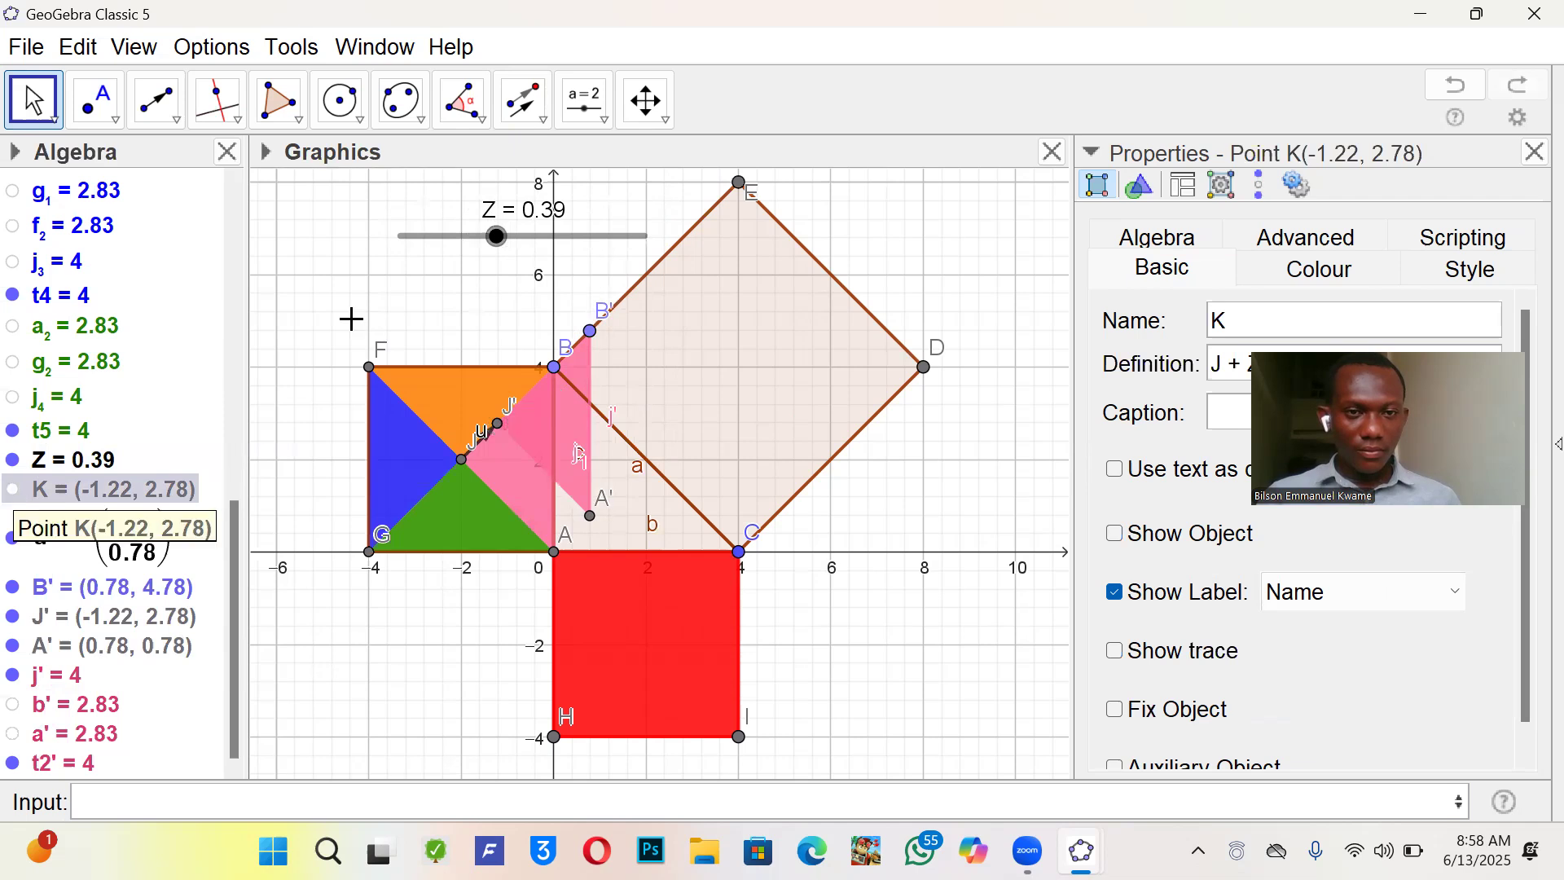
drag(498, 236, 612, 218)
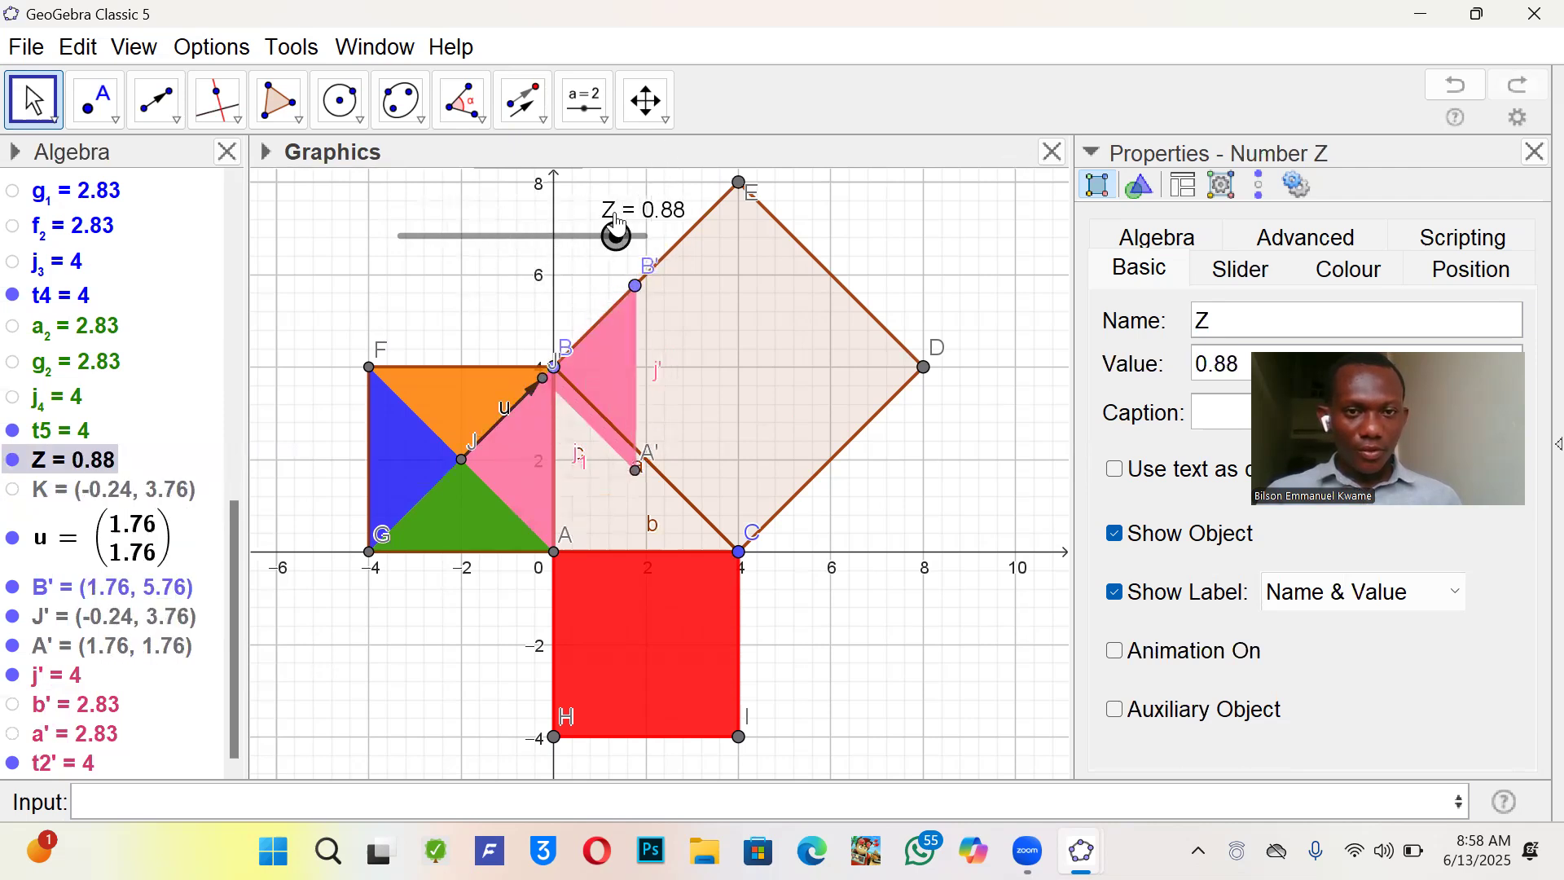
- Define a new point with the expression J+Z(E-J), so that it moves from J to E with the slider
click(213, 782)
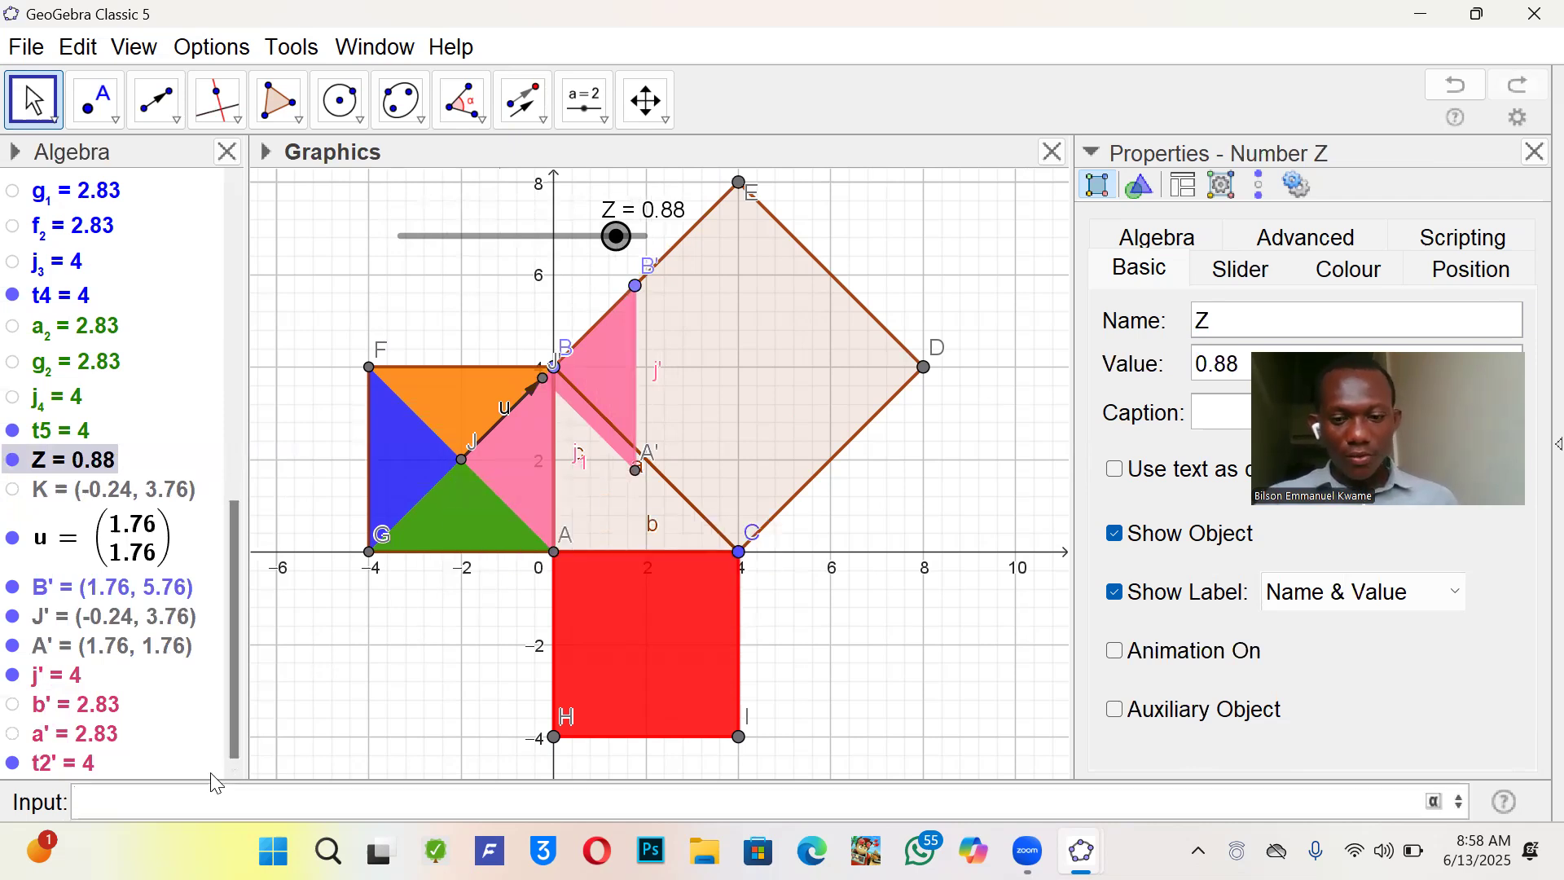
text(J+)
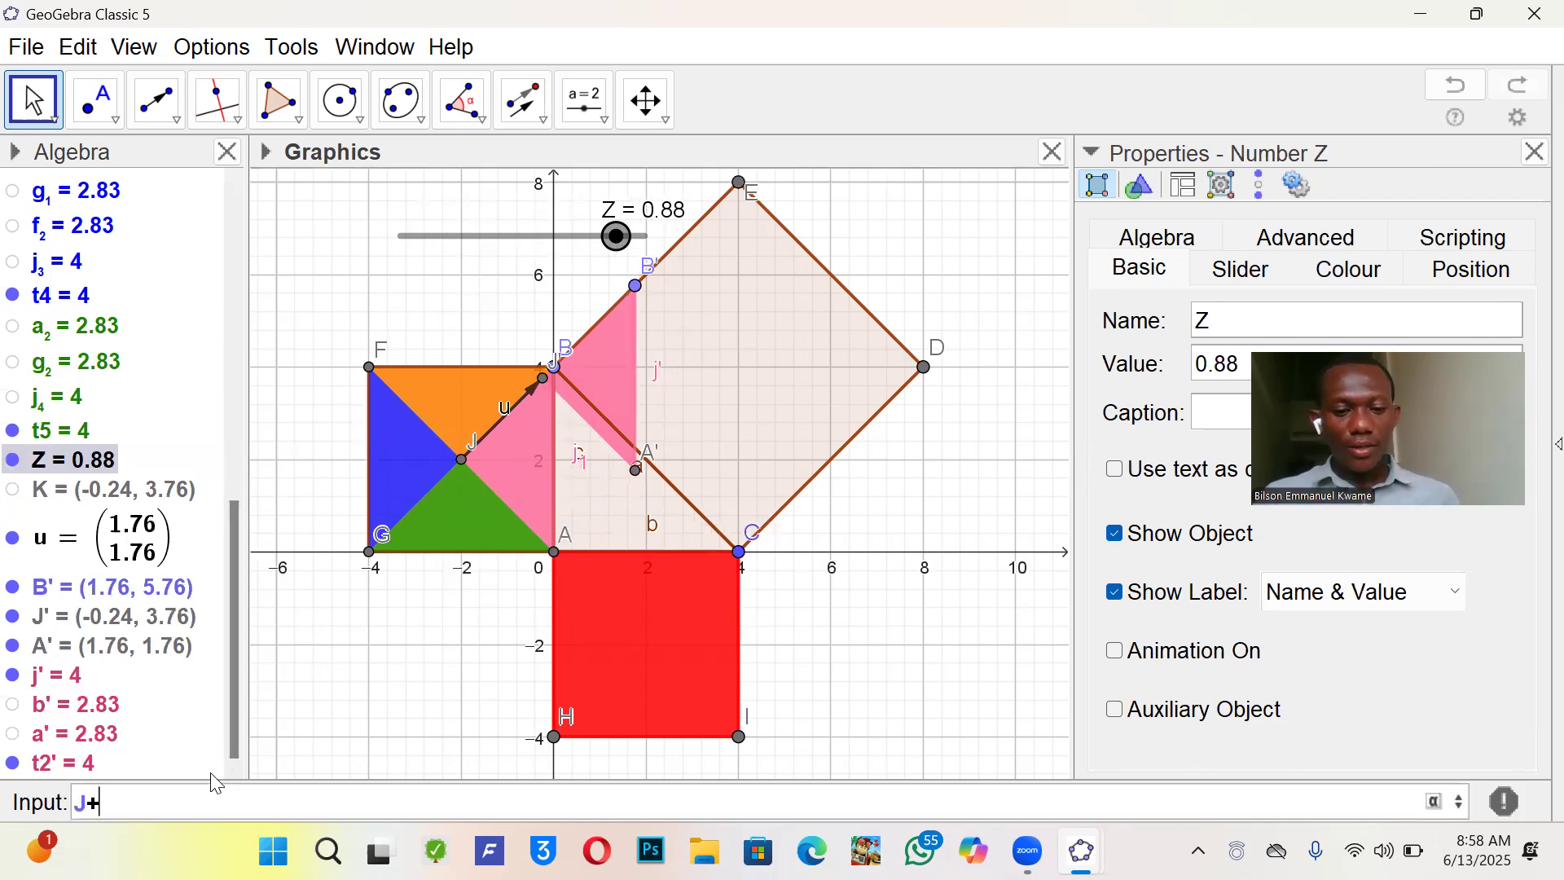
text(Z()
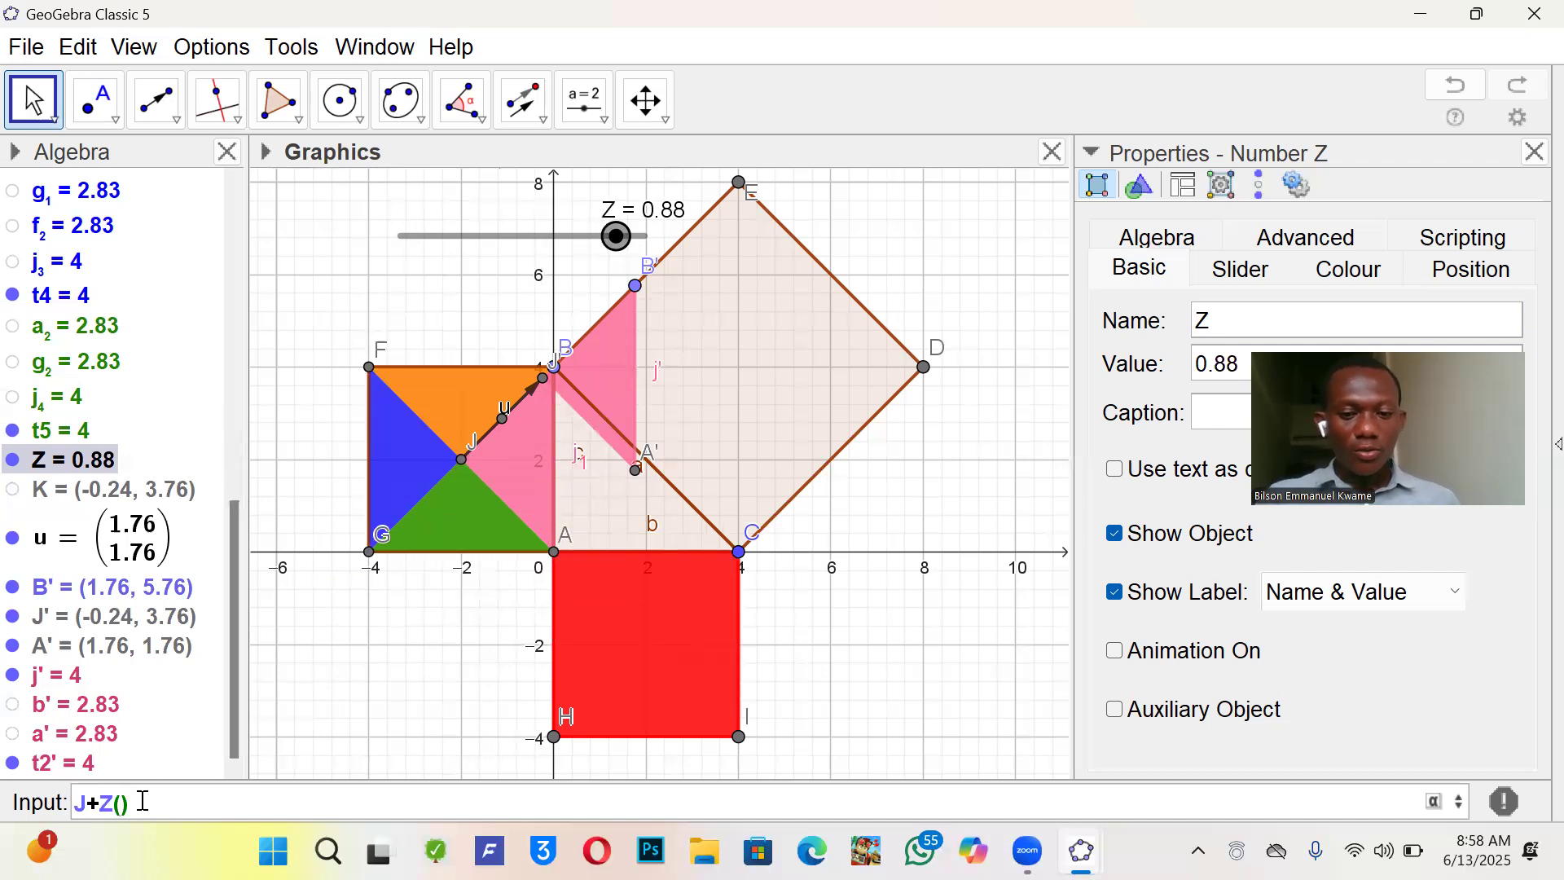
text(E-J)
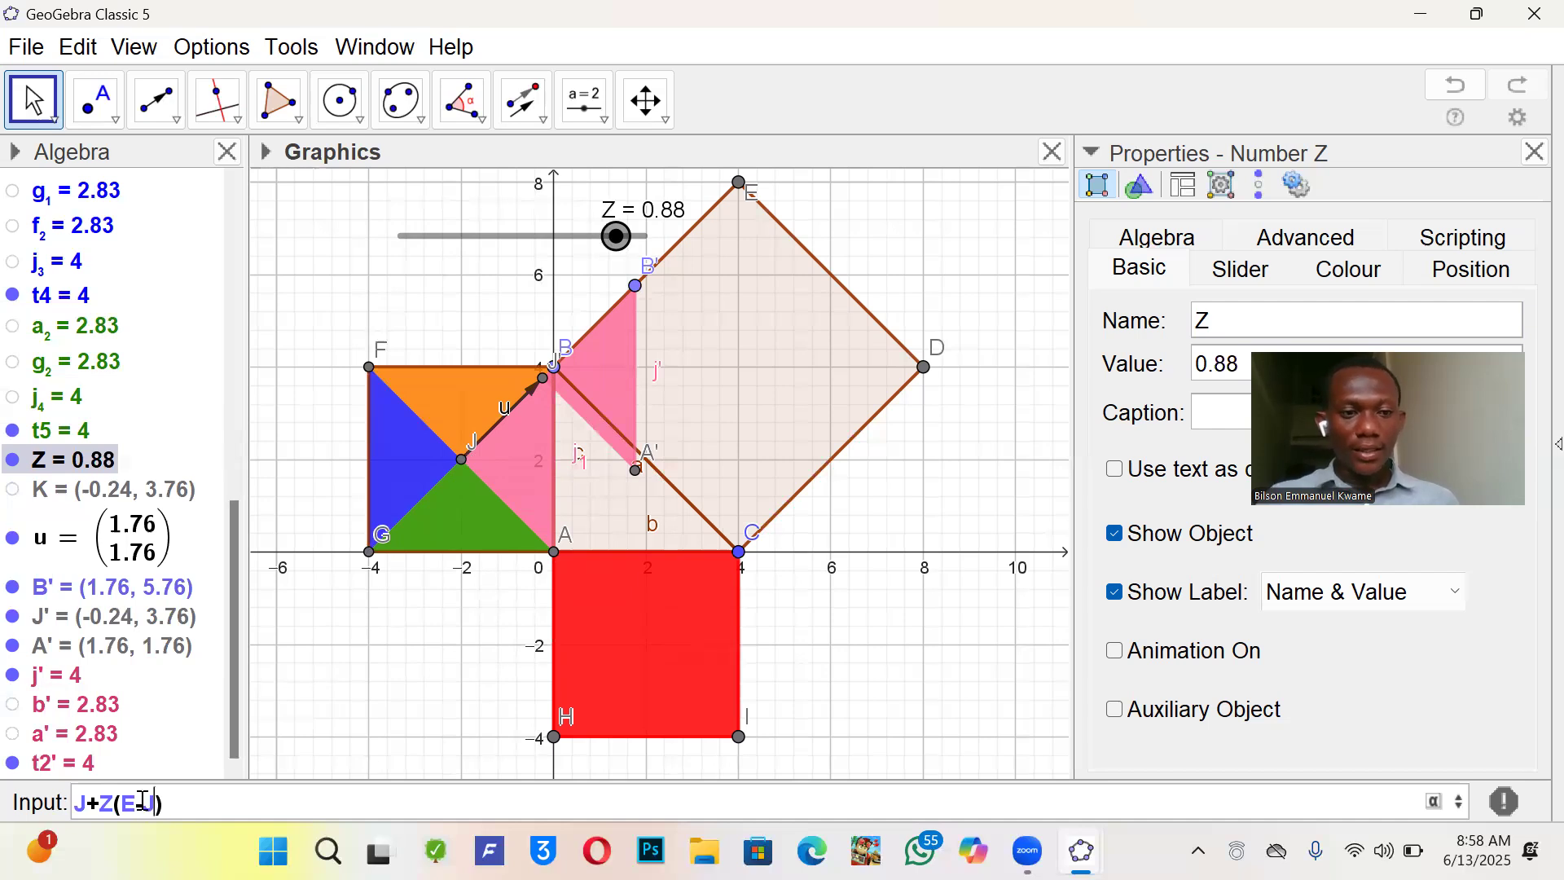
key(Return)
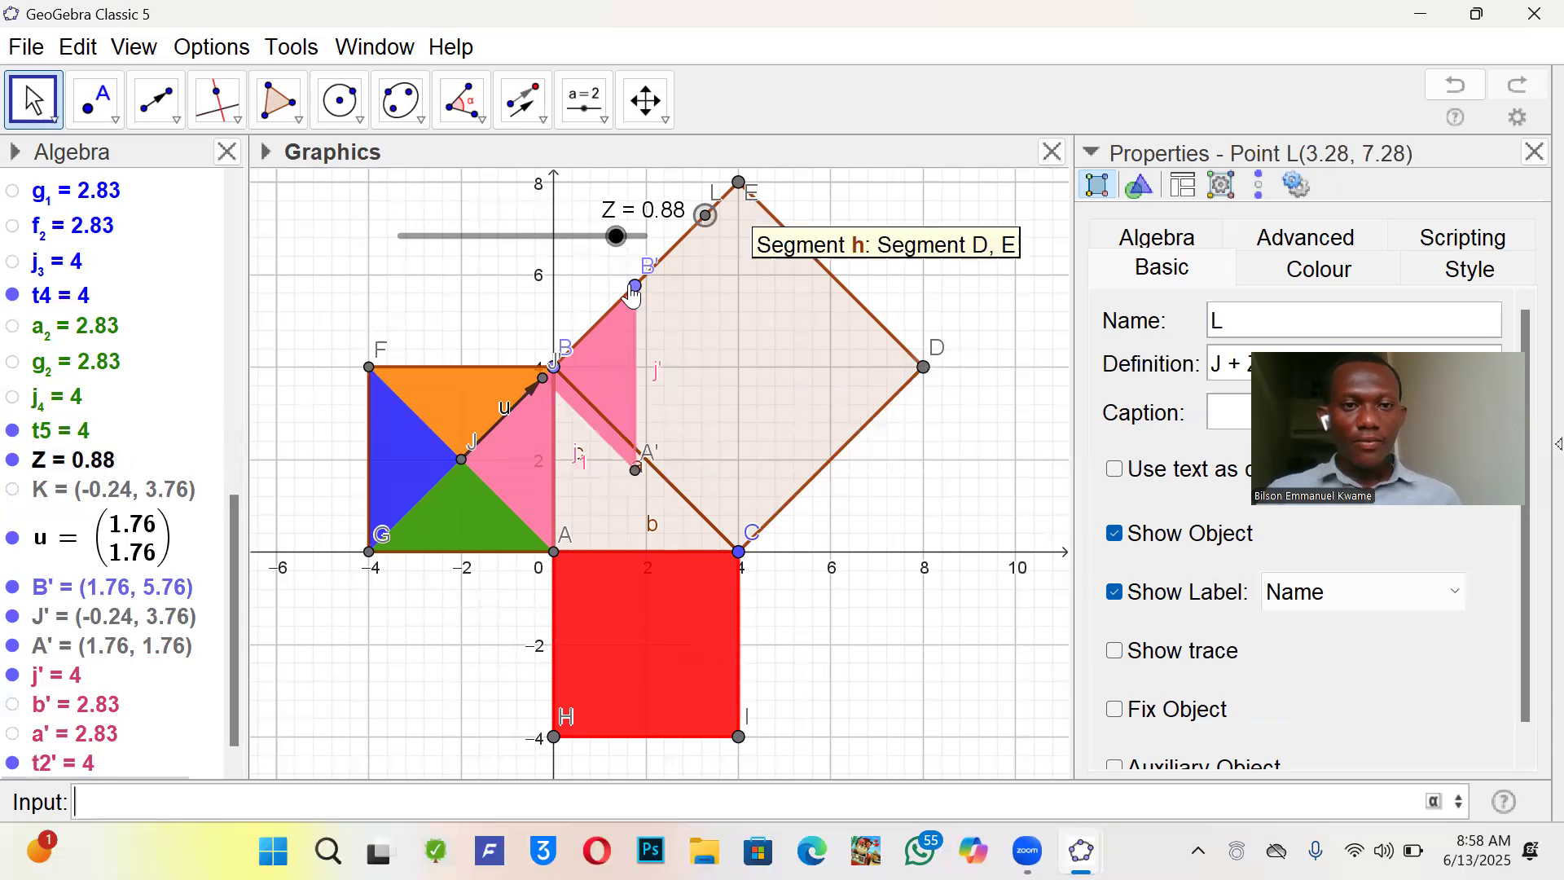
- Draw a vector from point J to point L near corner E of the large square
click(167, 114)
click(167, 112)
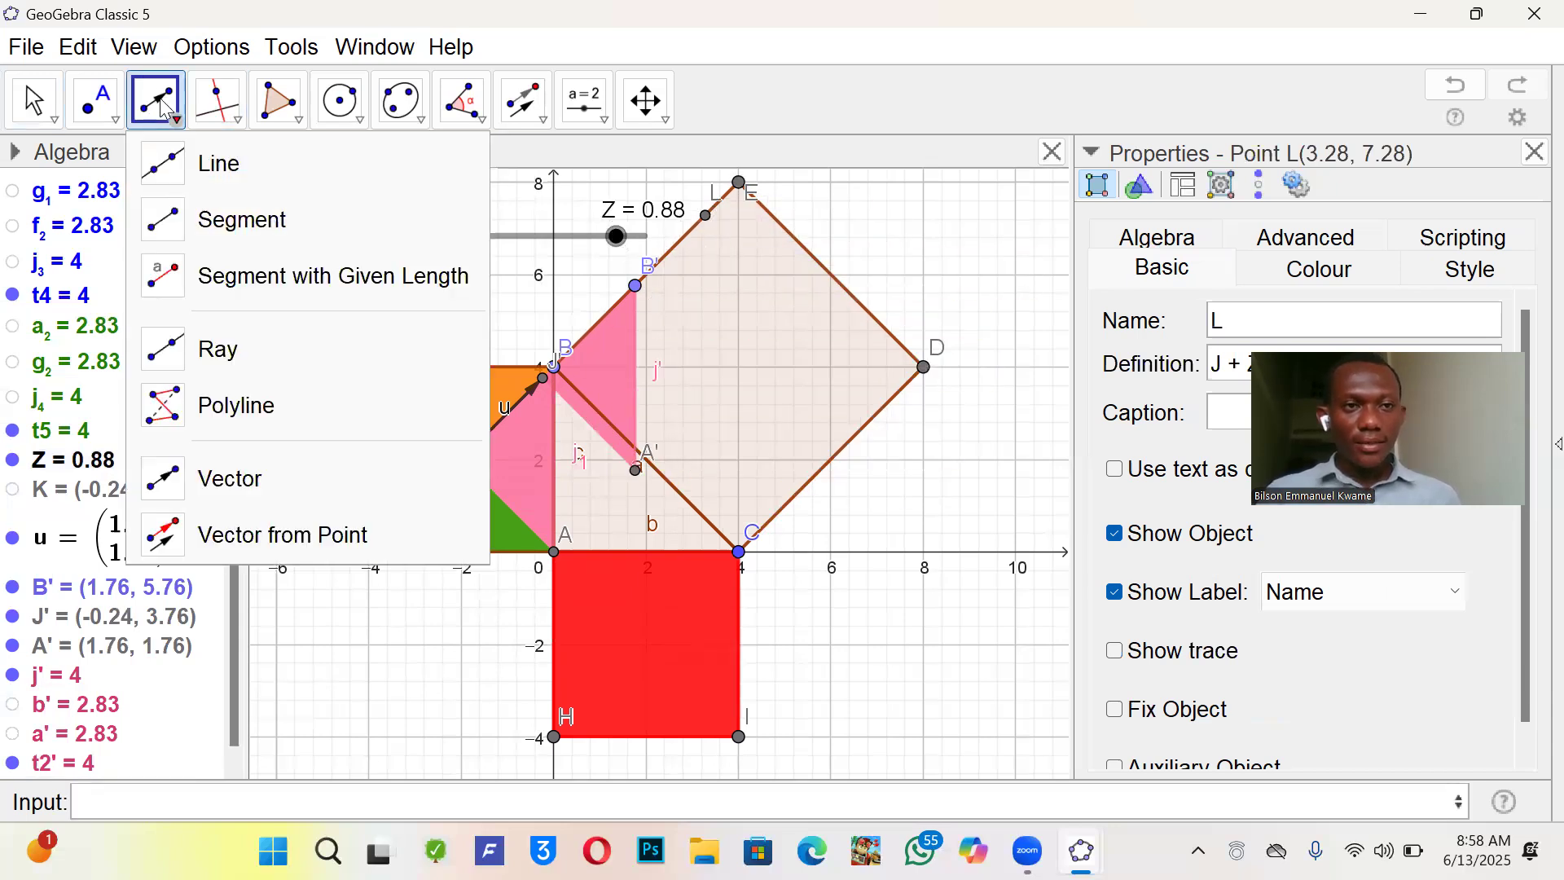
click(166, 108)
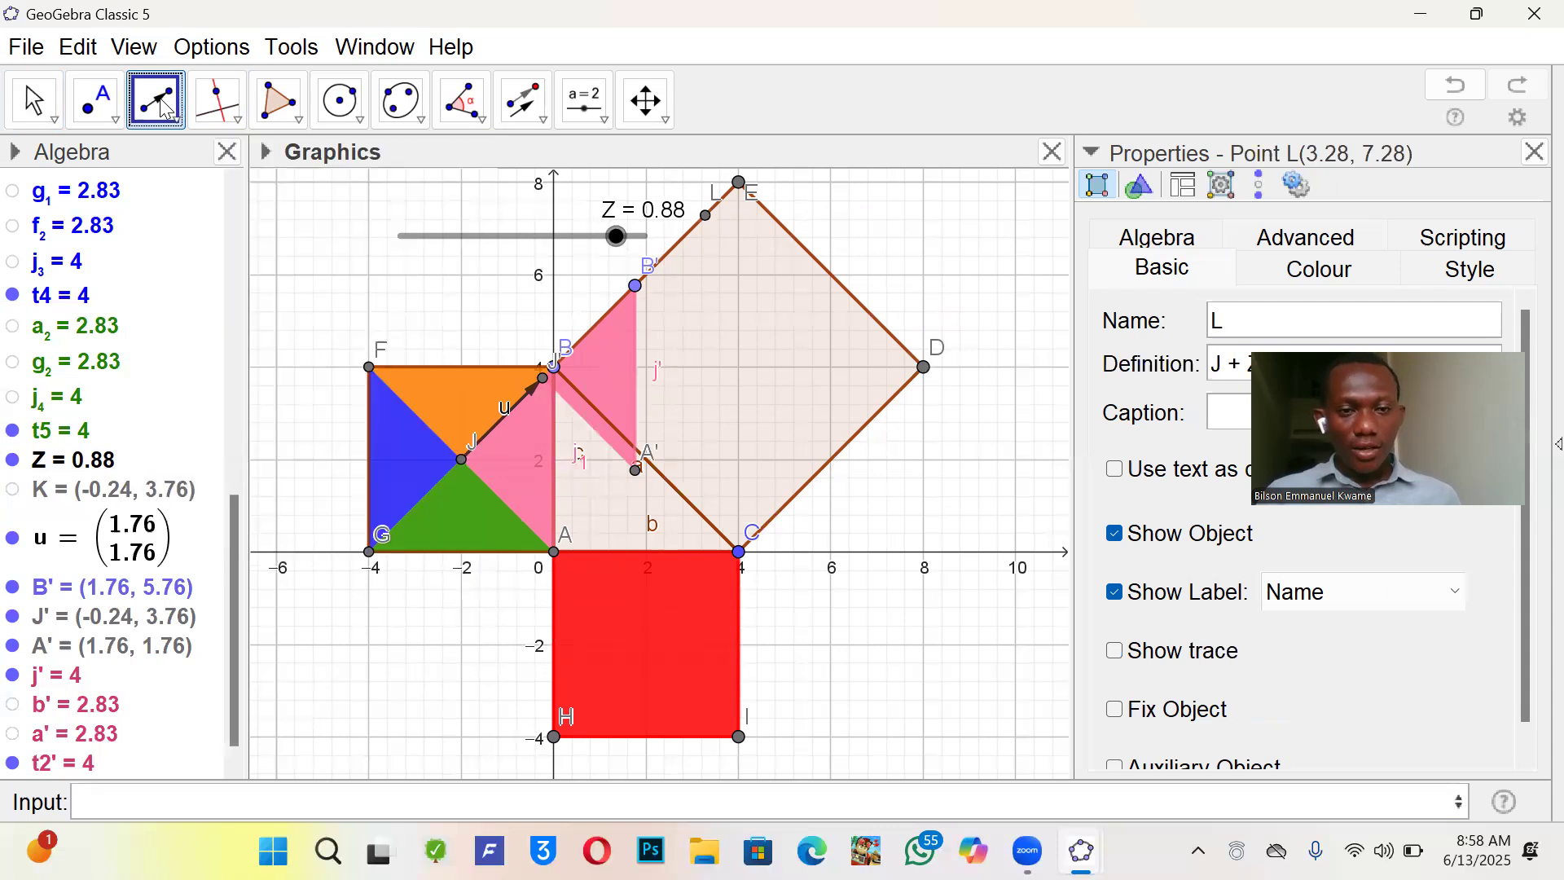
click(462, 463)
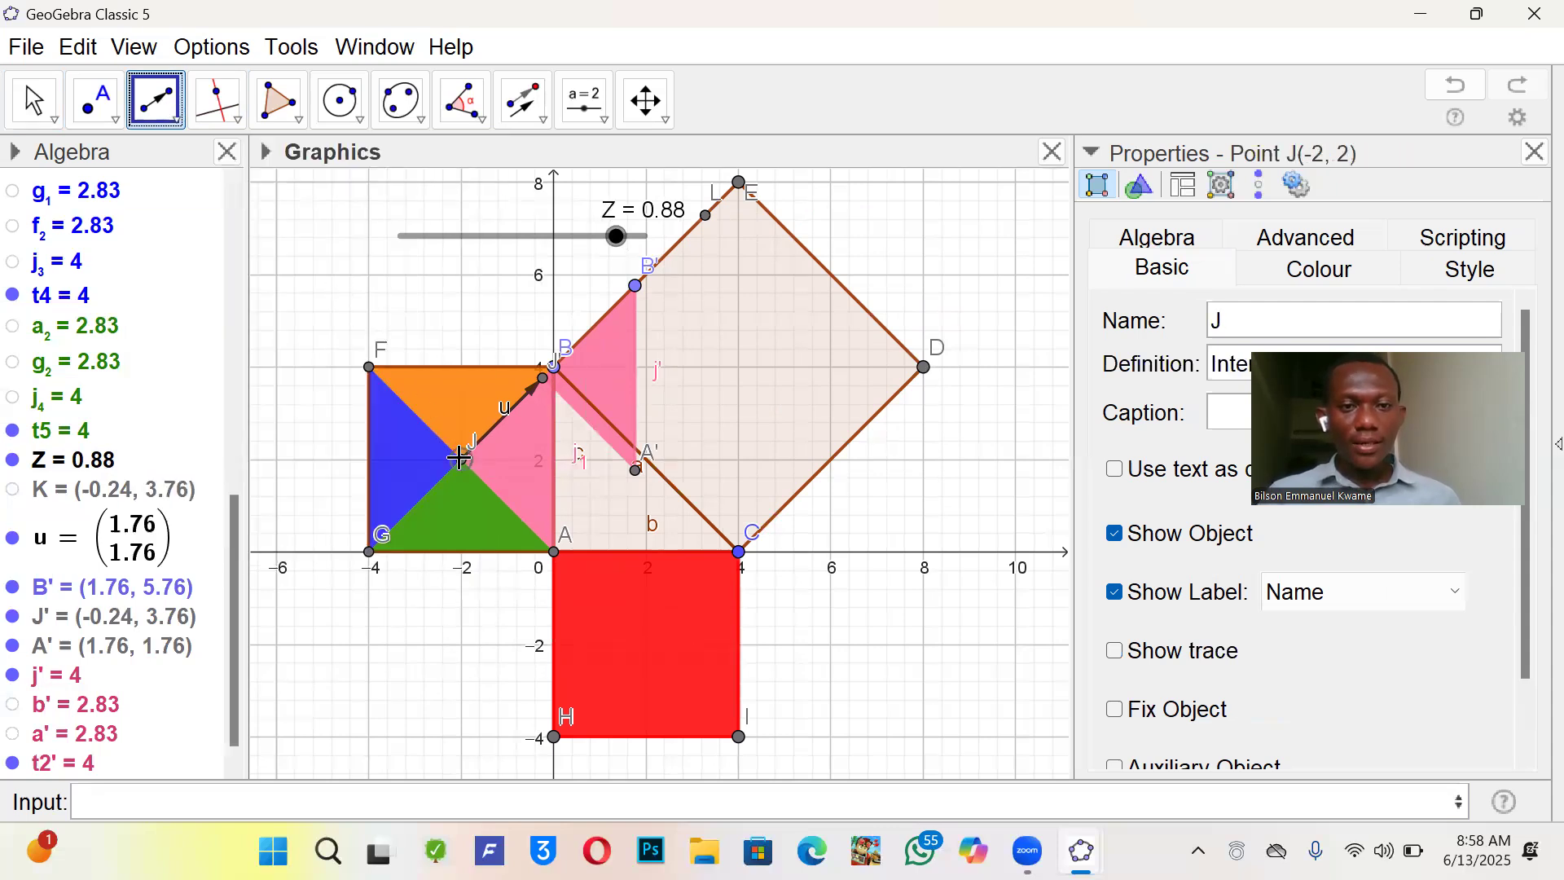
click(706, 215)
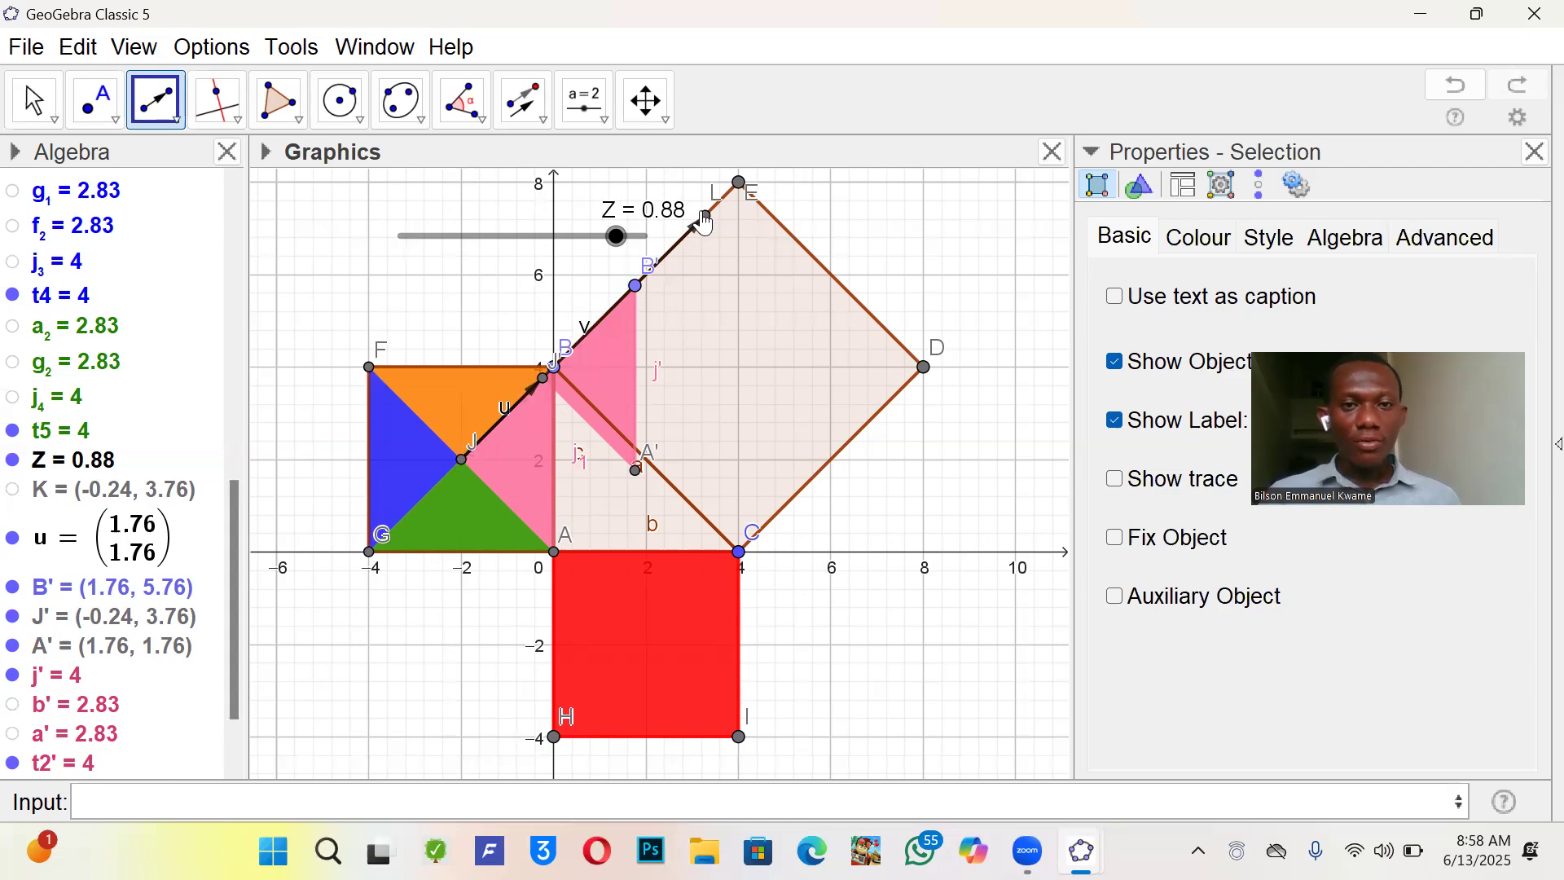
key(Escape)
- Set slider Z to 0.42 and translate the green triangle by vector v
drag(616, 245, 774, 168)
drag(647, 236, 507, 267)
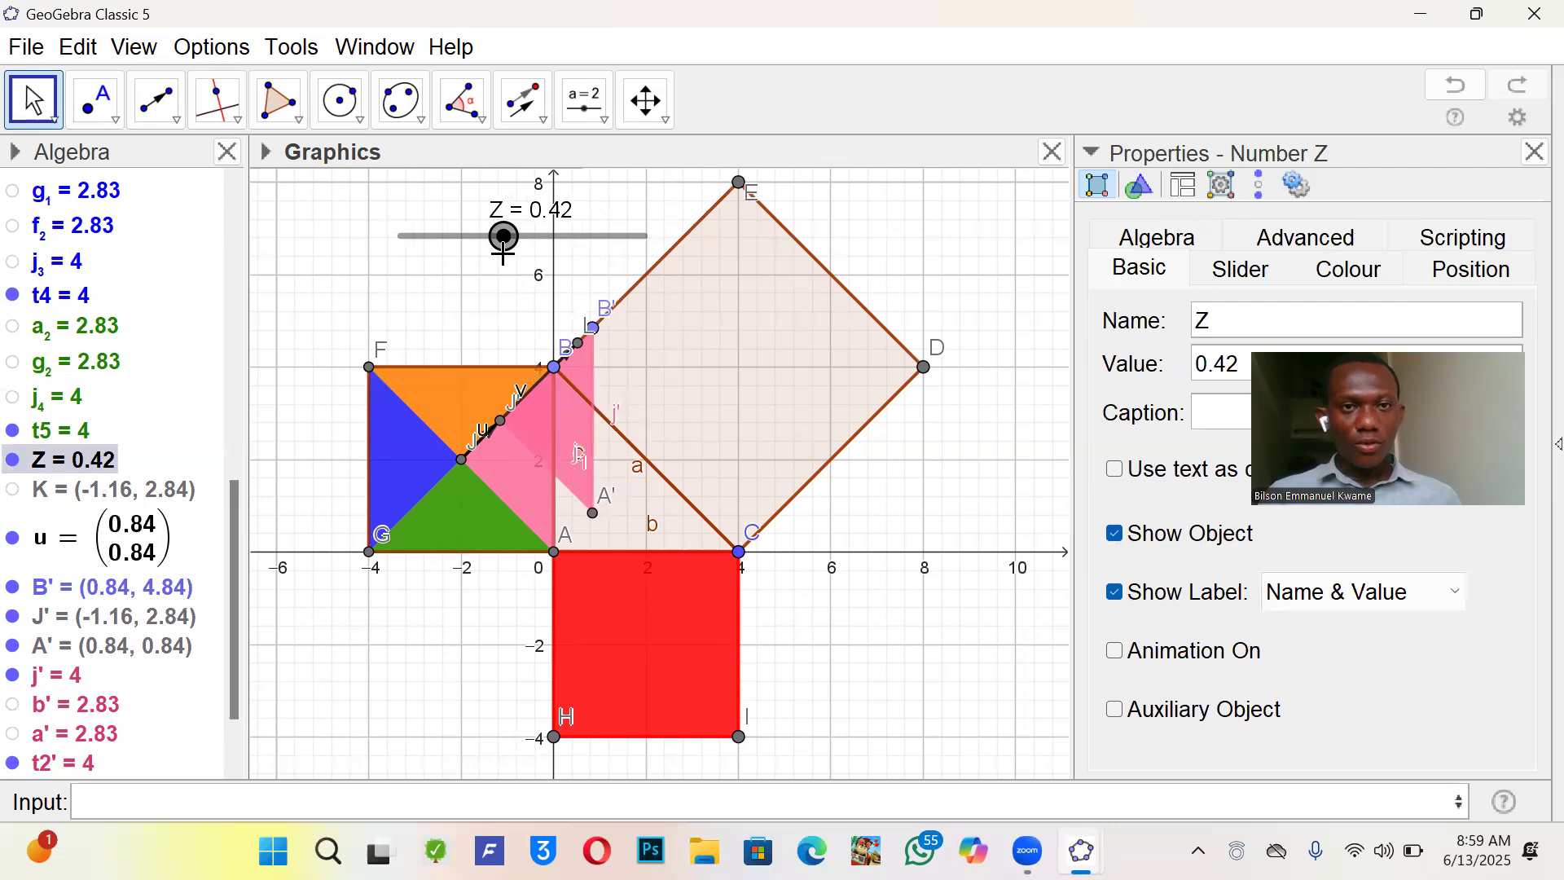
click(522, 108)
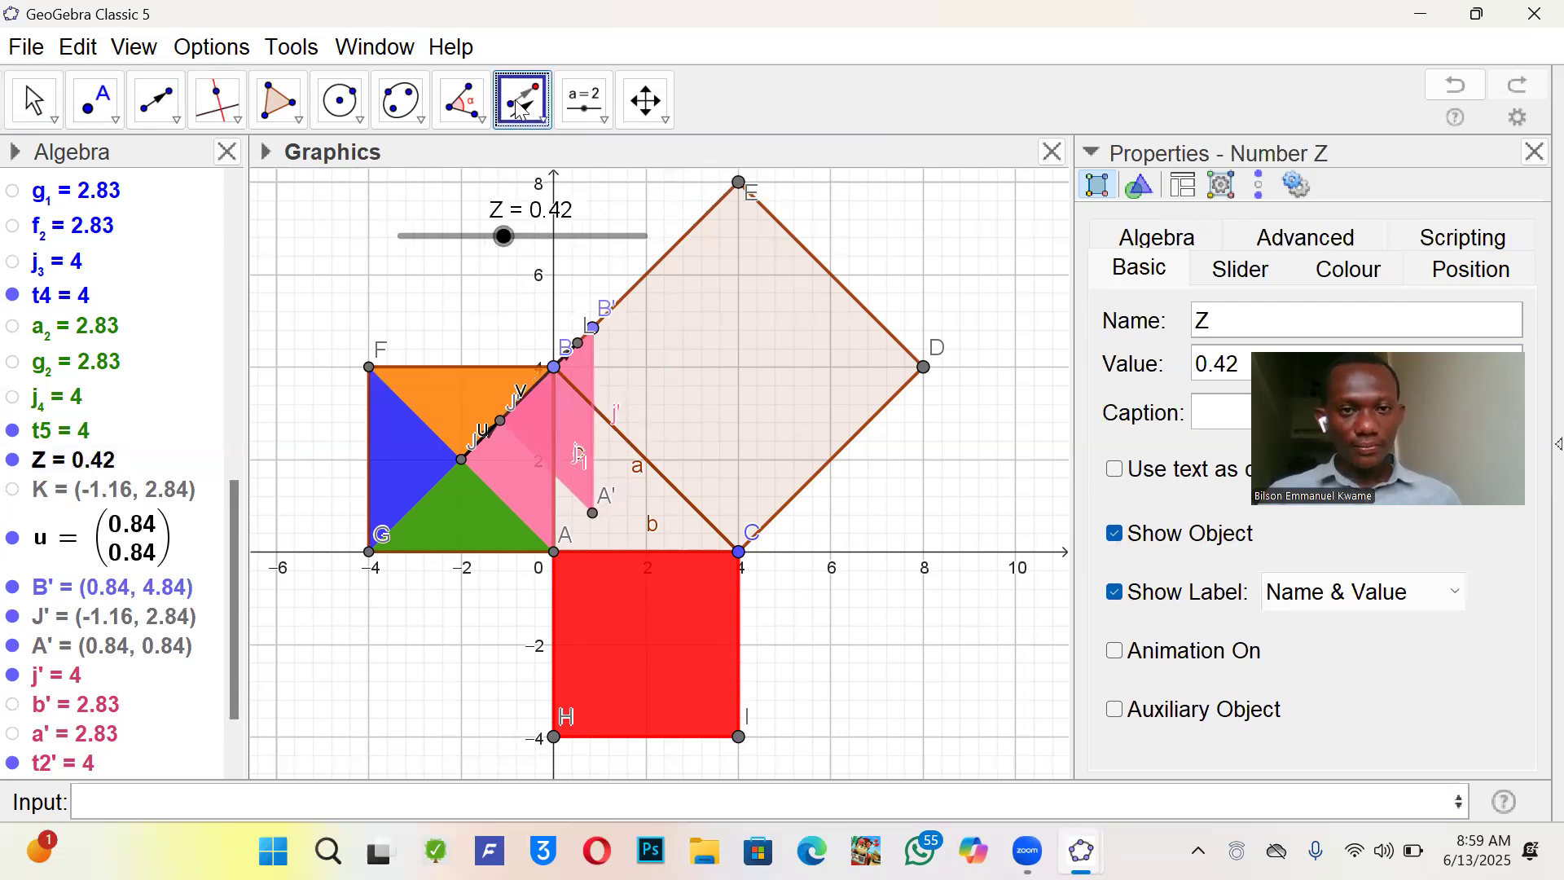
click(522, 108)
click(605, 396)
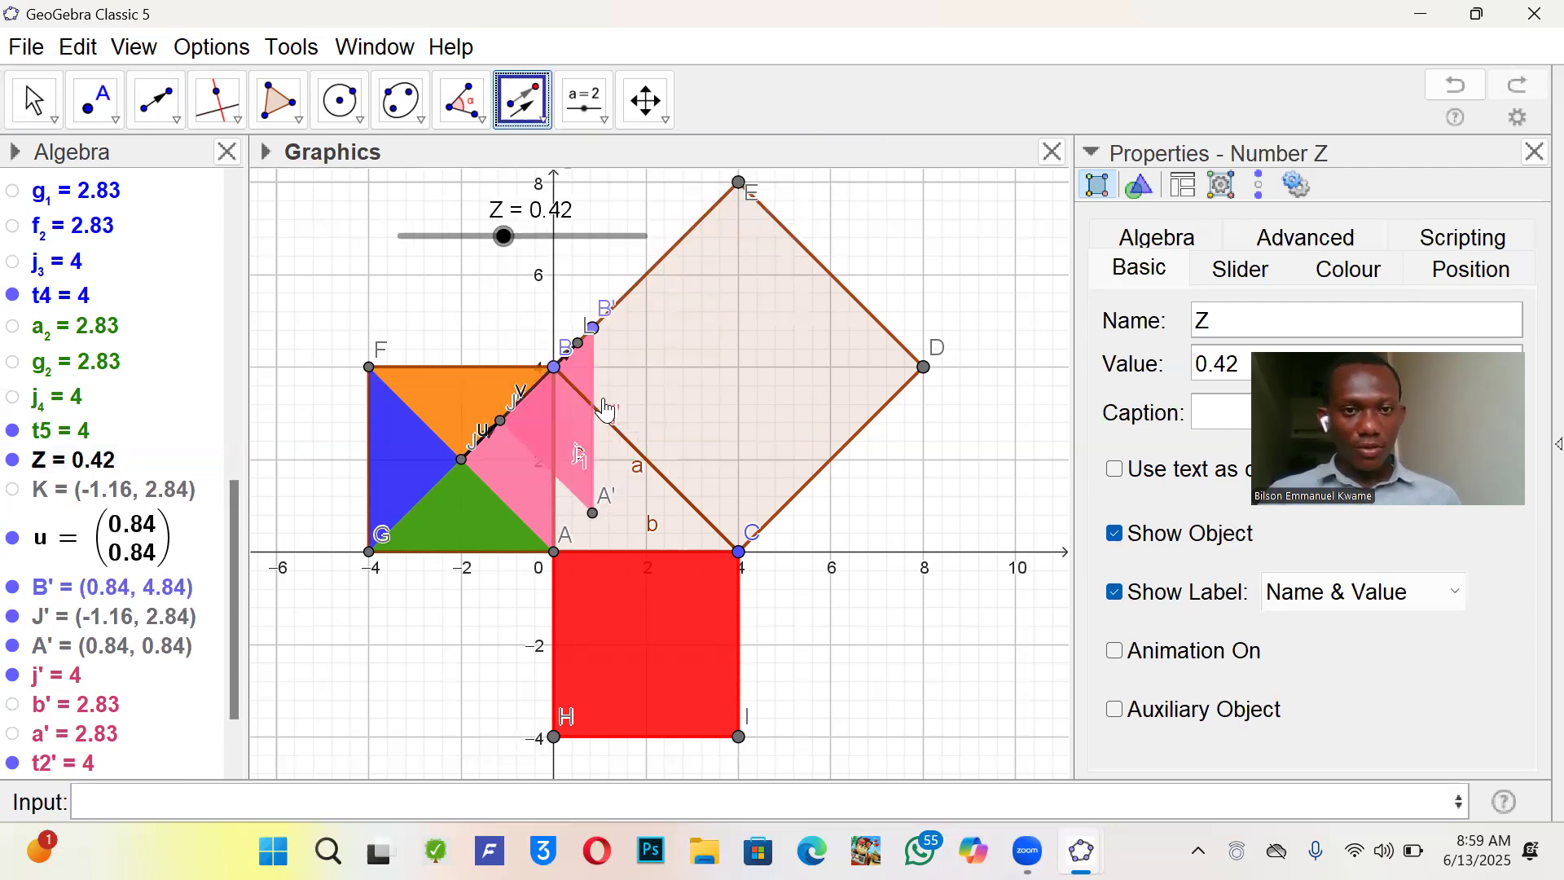
click(464, 525)
scroll(122, 513, down, 1)
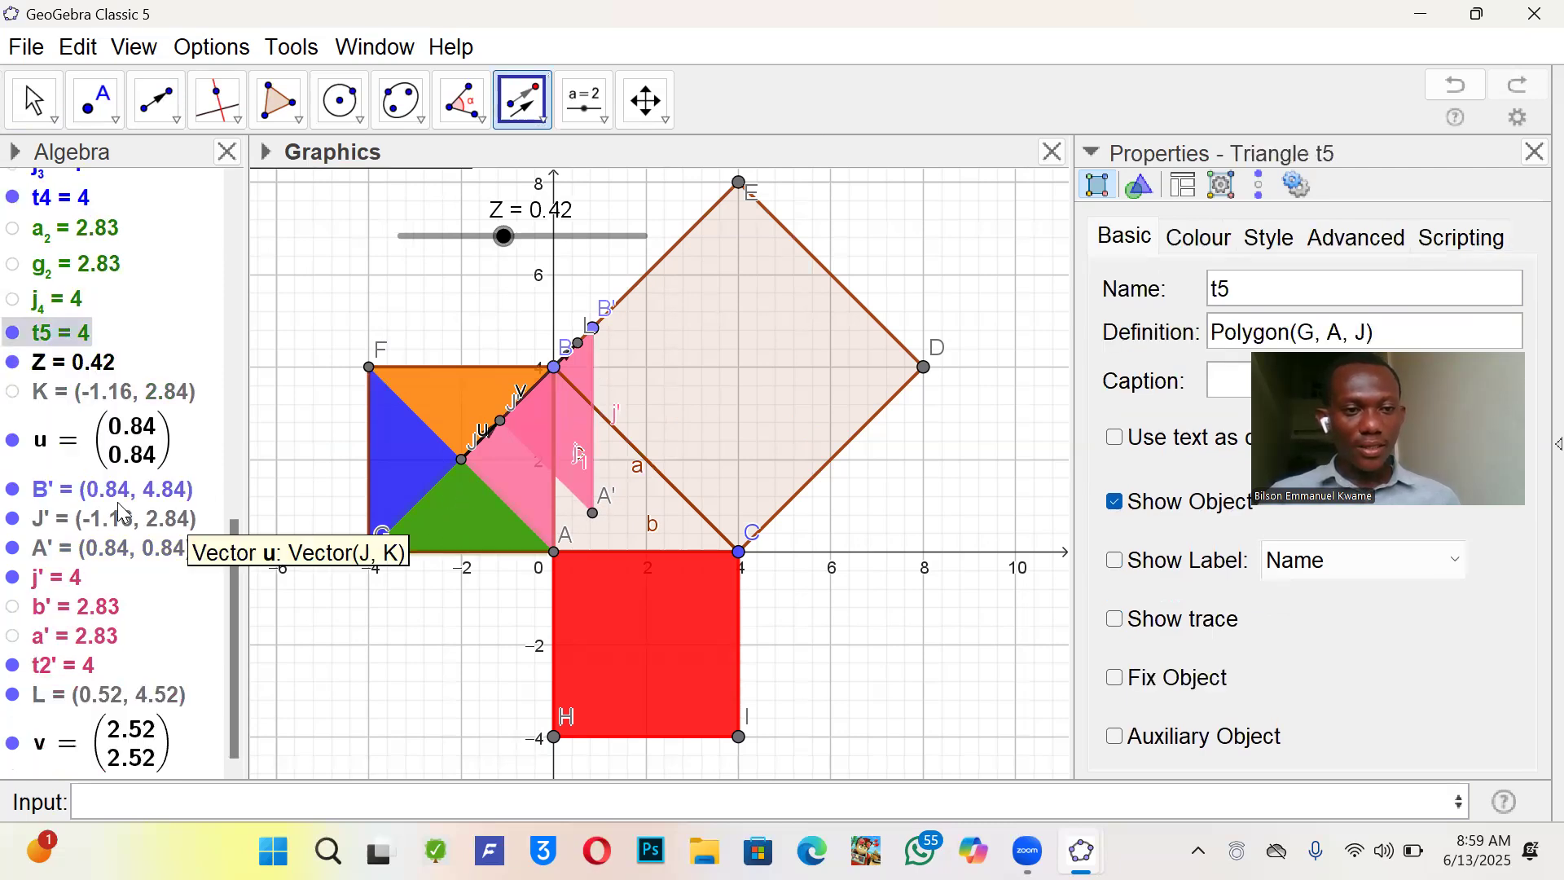
click(108, 746)
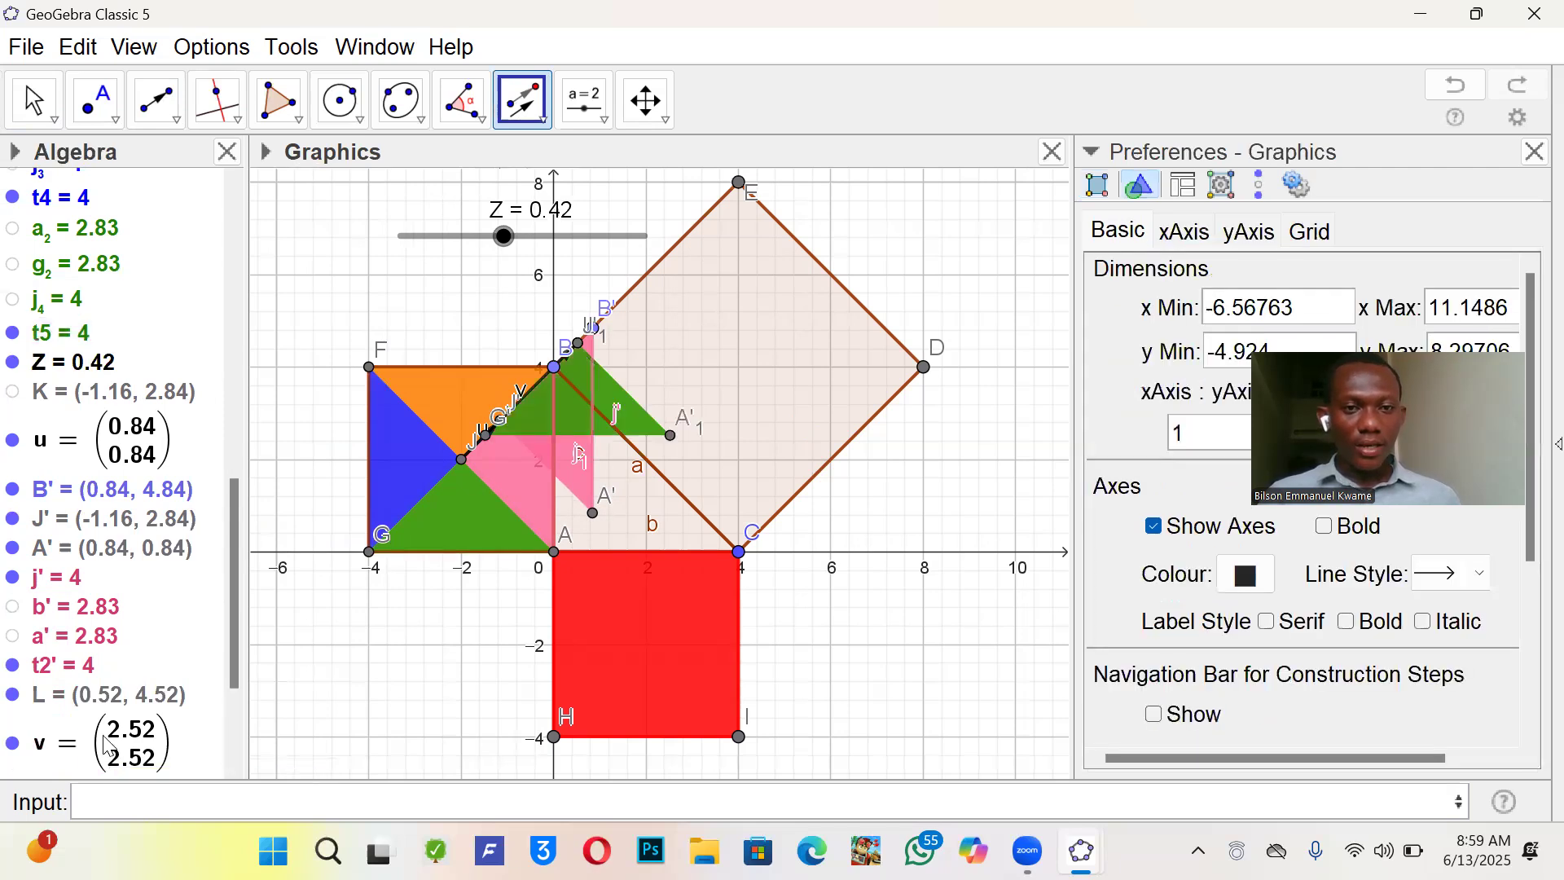
key(Escape)
- Set slider Z to 0.64 and define a new point with the expression J+Z(D-J)
drag(506, 237, 559, 193)
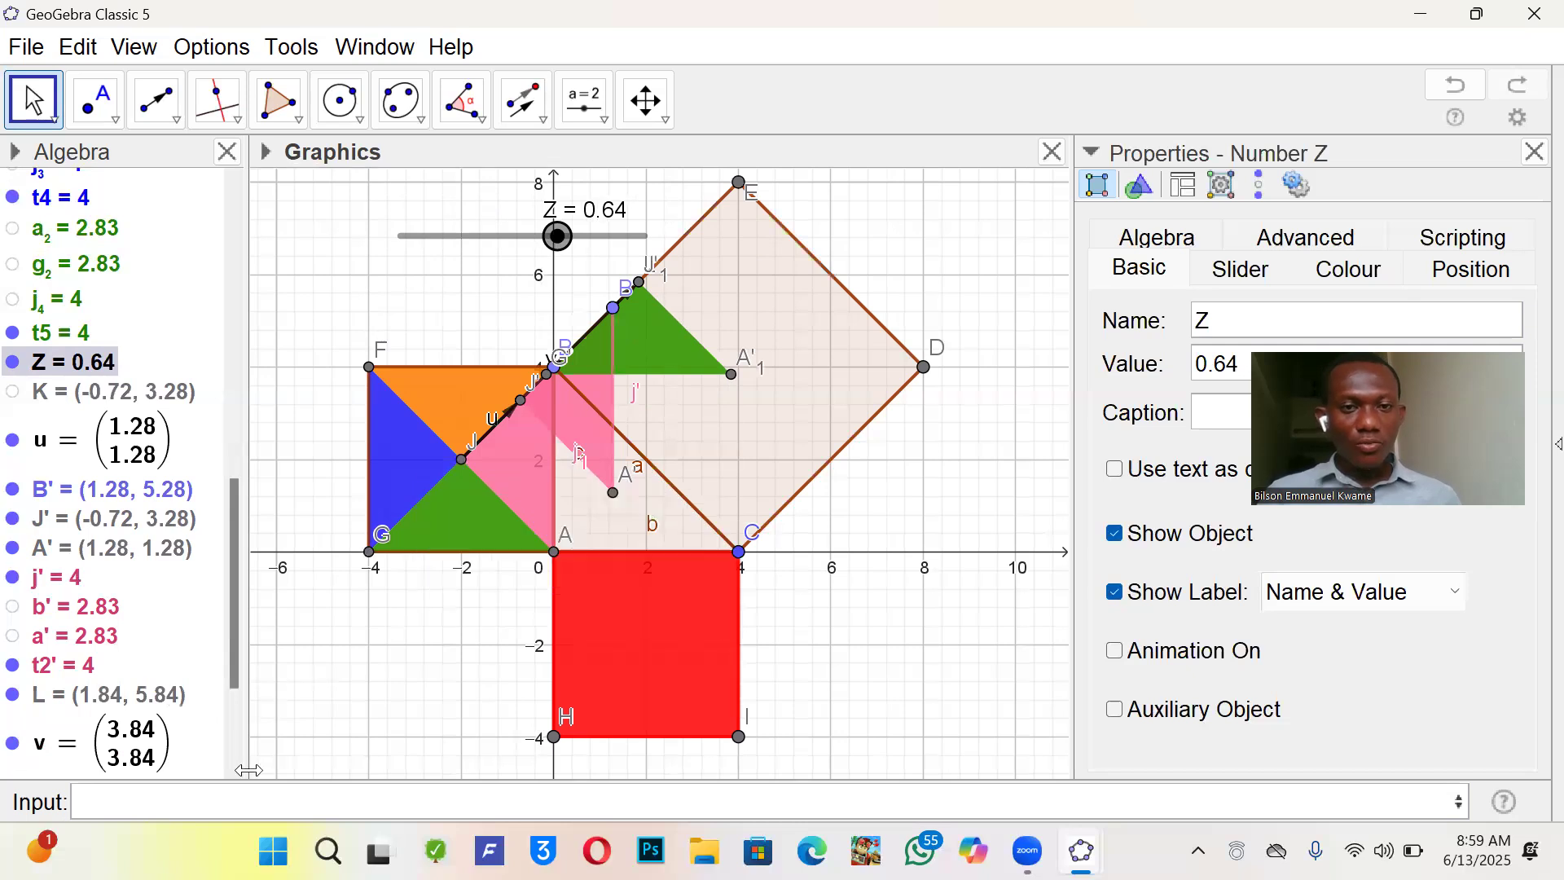
click(221, 788)
text(J+)
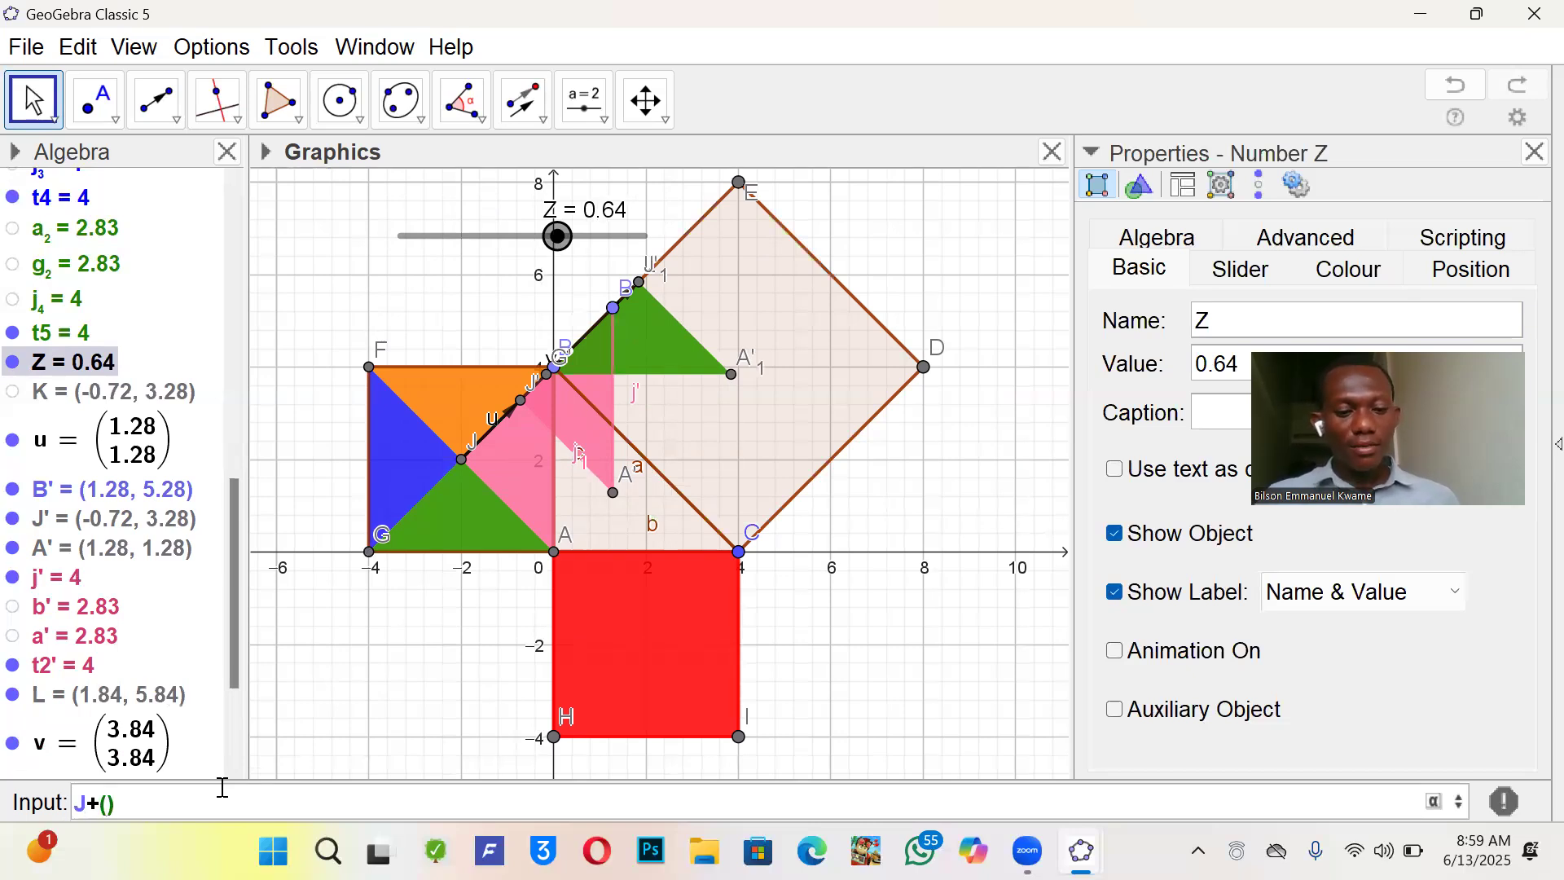
text(Z()
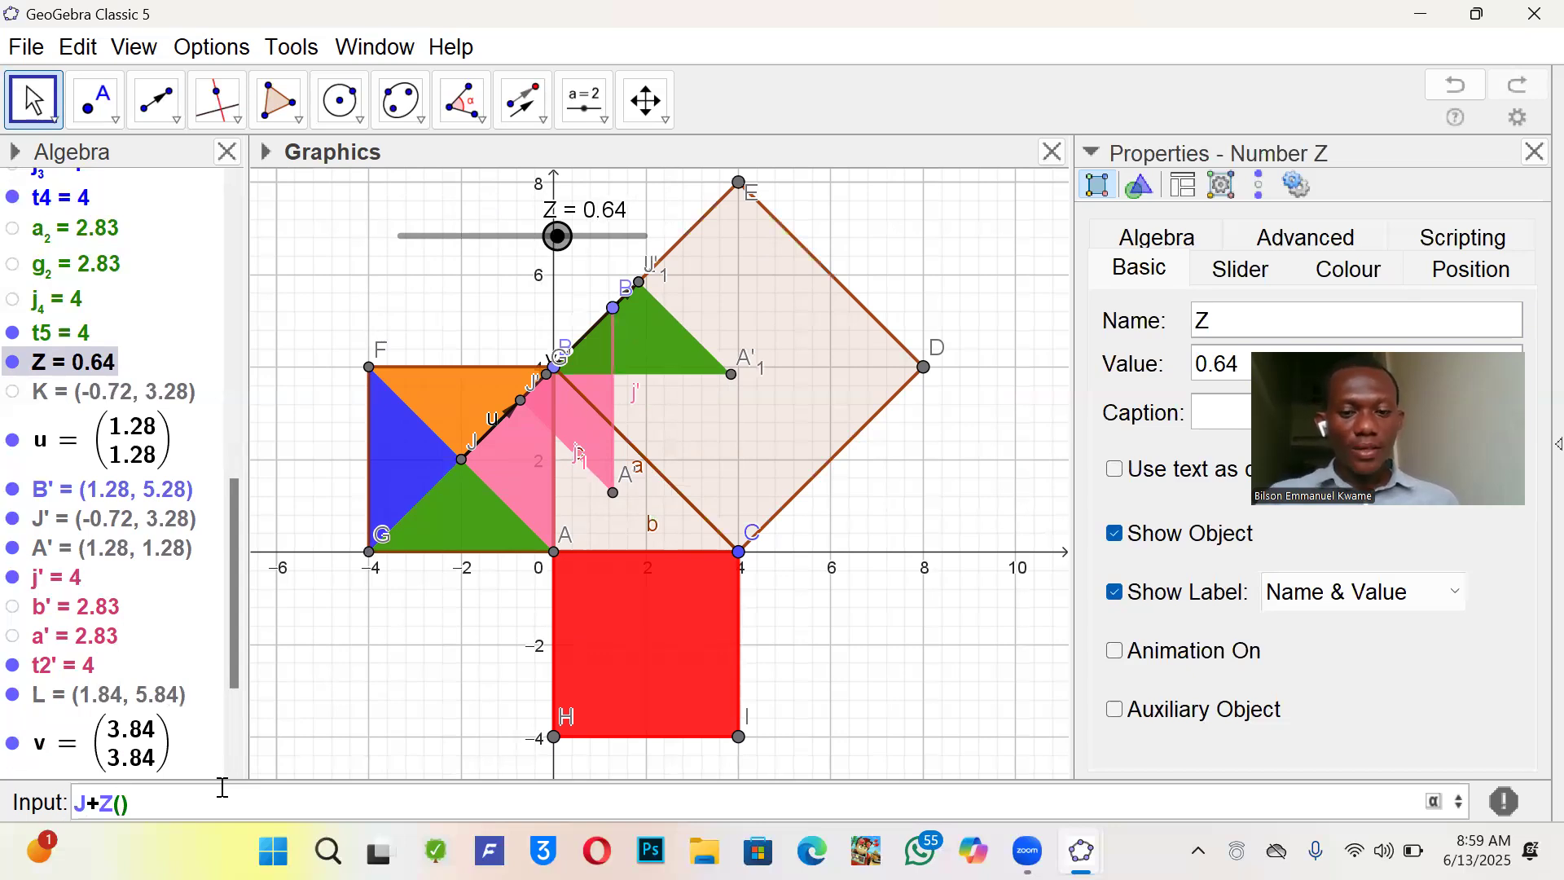
text(D)
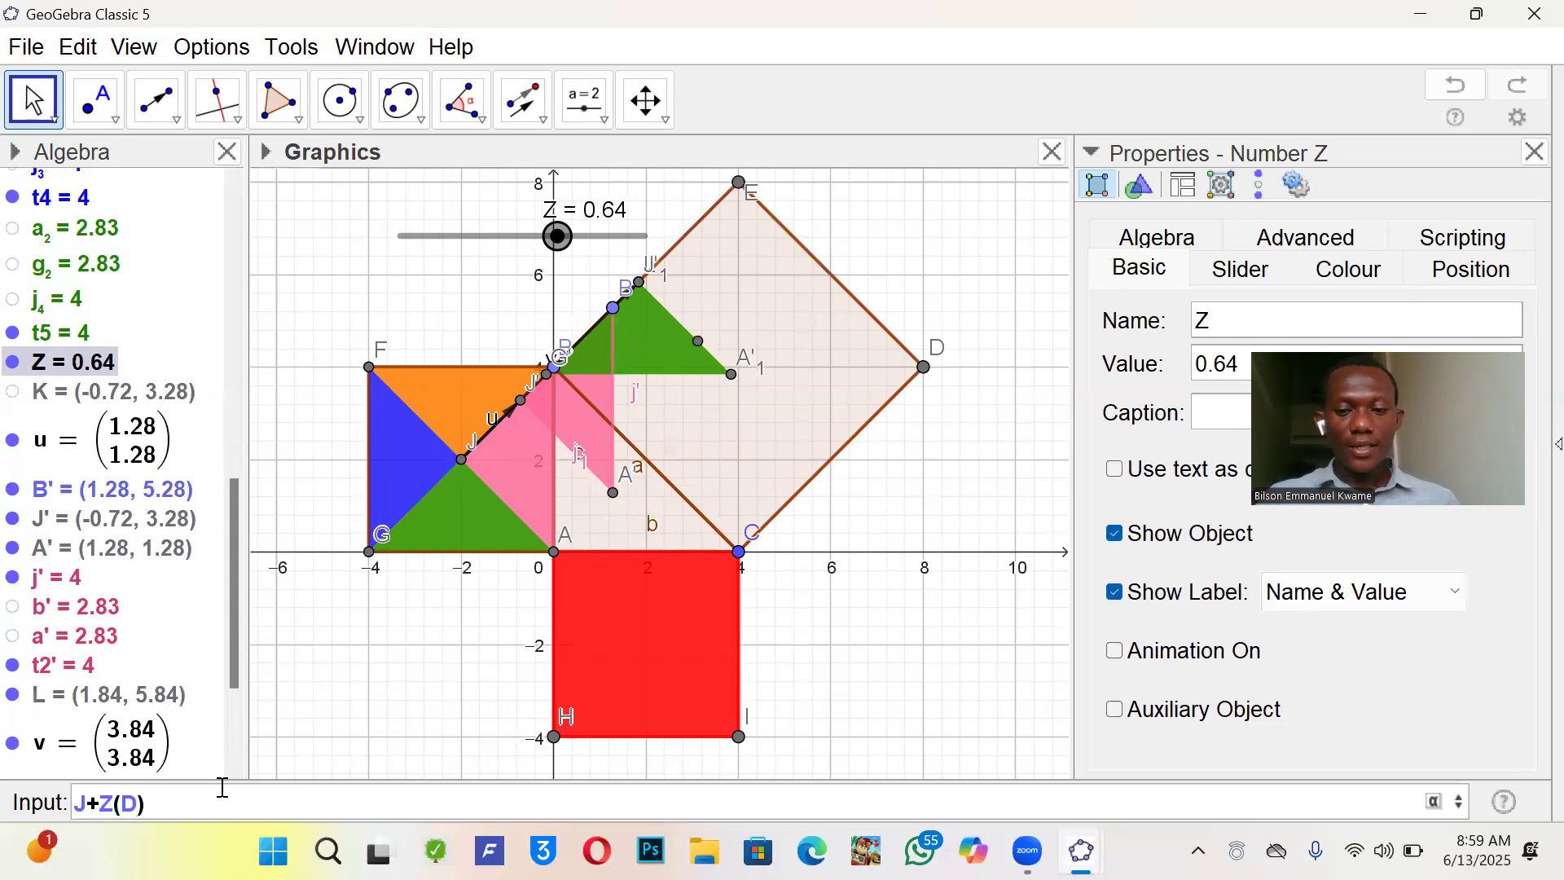
text(-J)
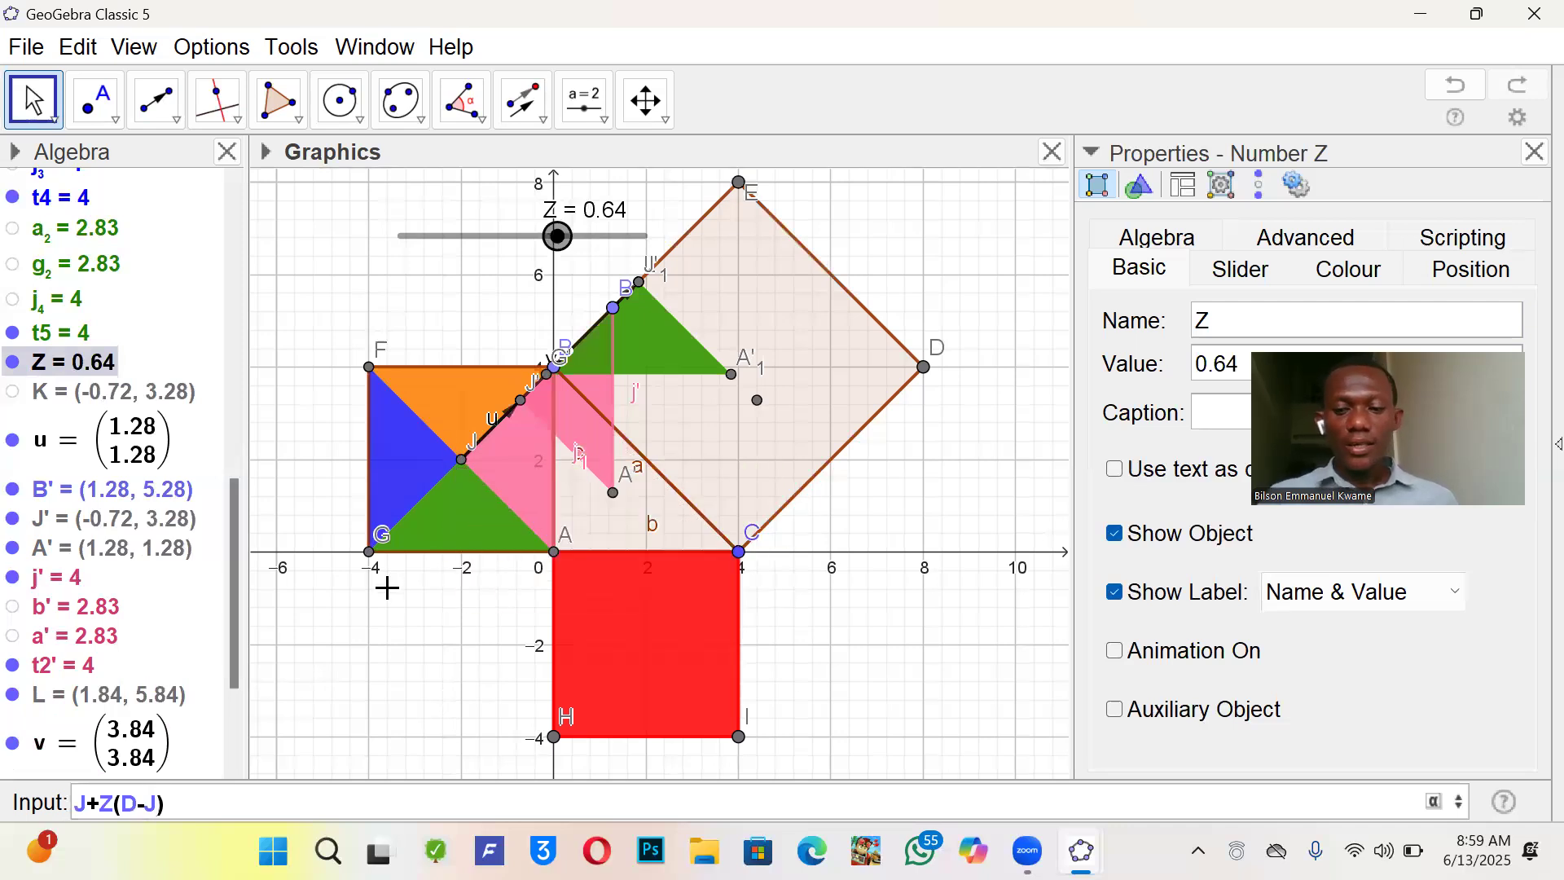
key(Return)
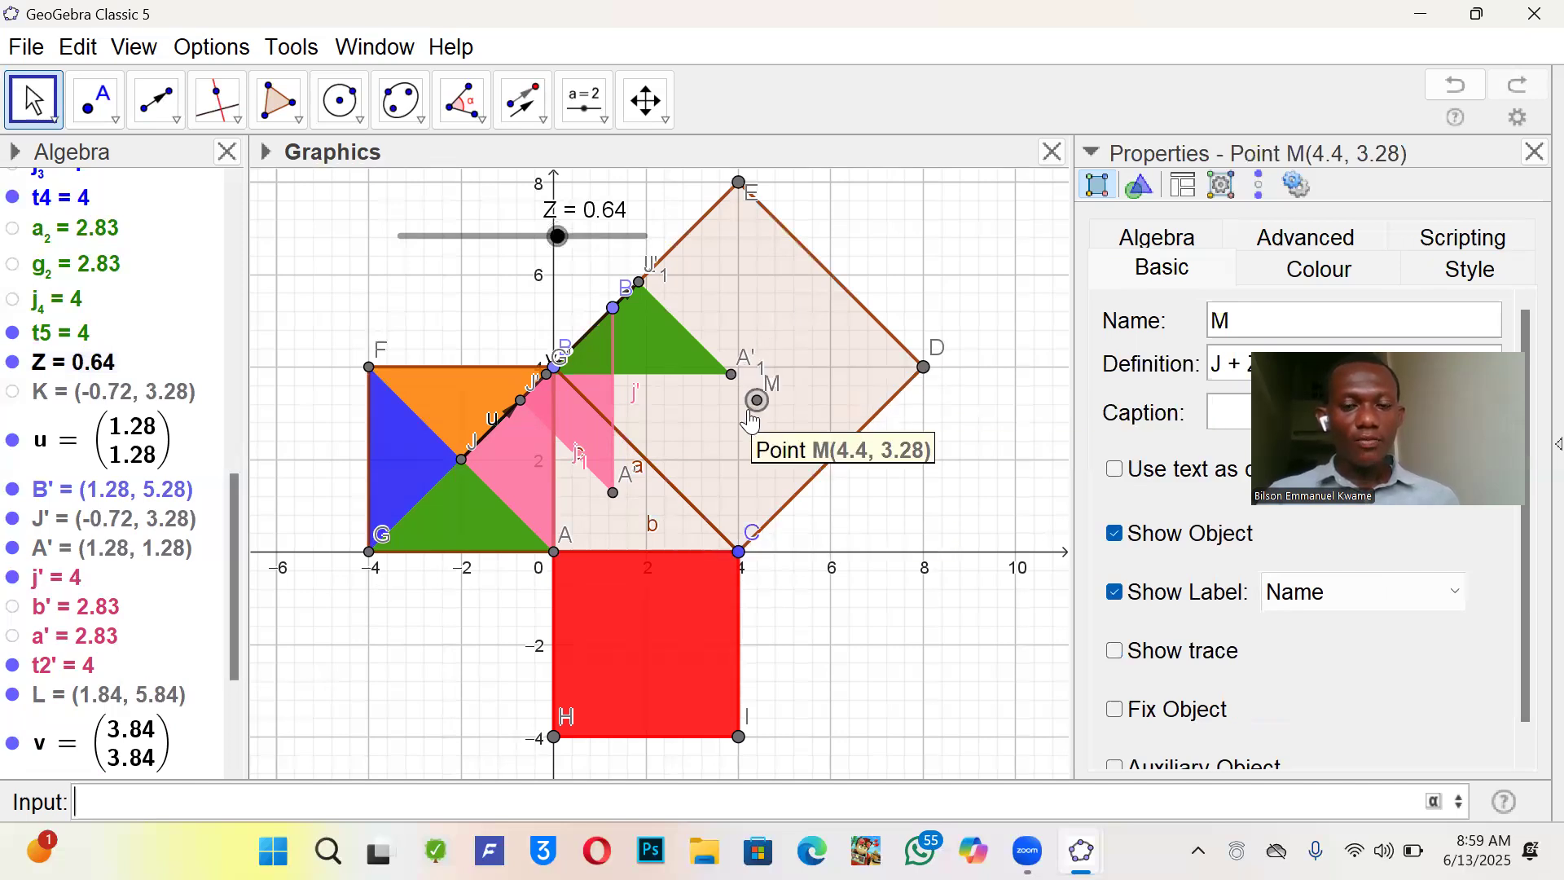
- Draw a vector from point J to point M inside the large square
click(168, 105)
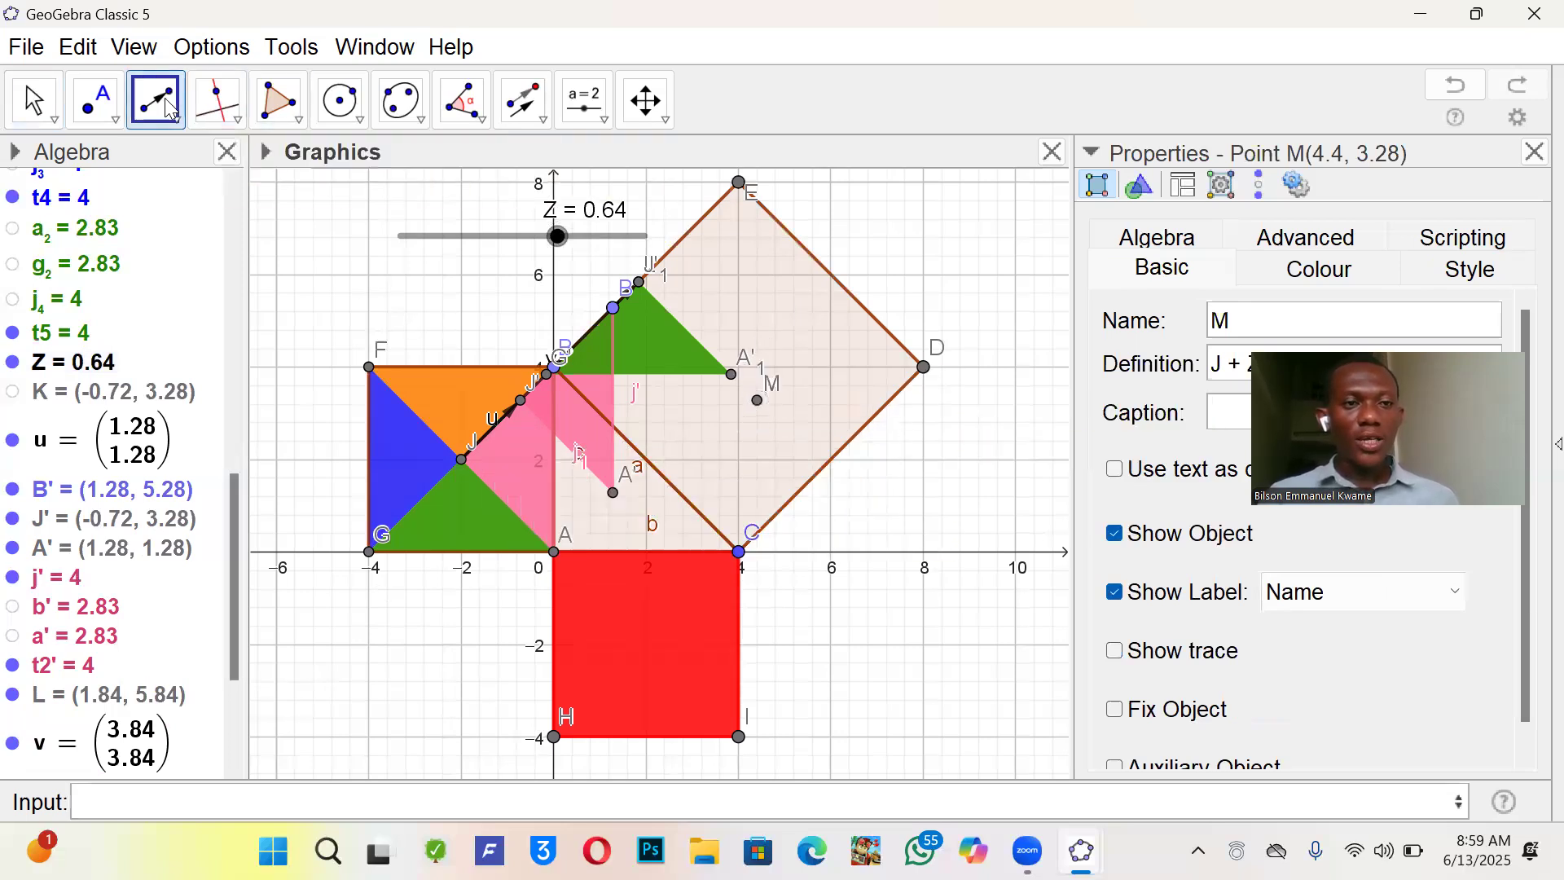
click(461, 457)
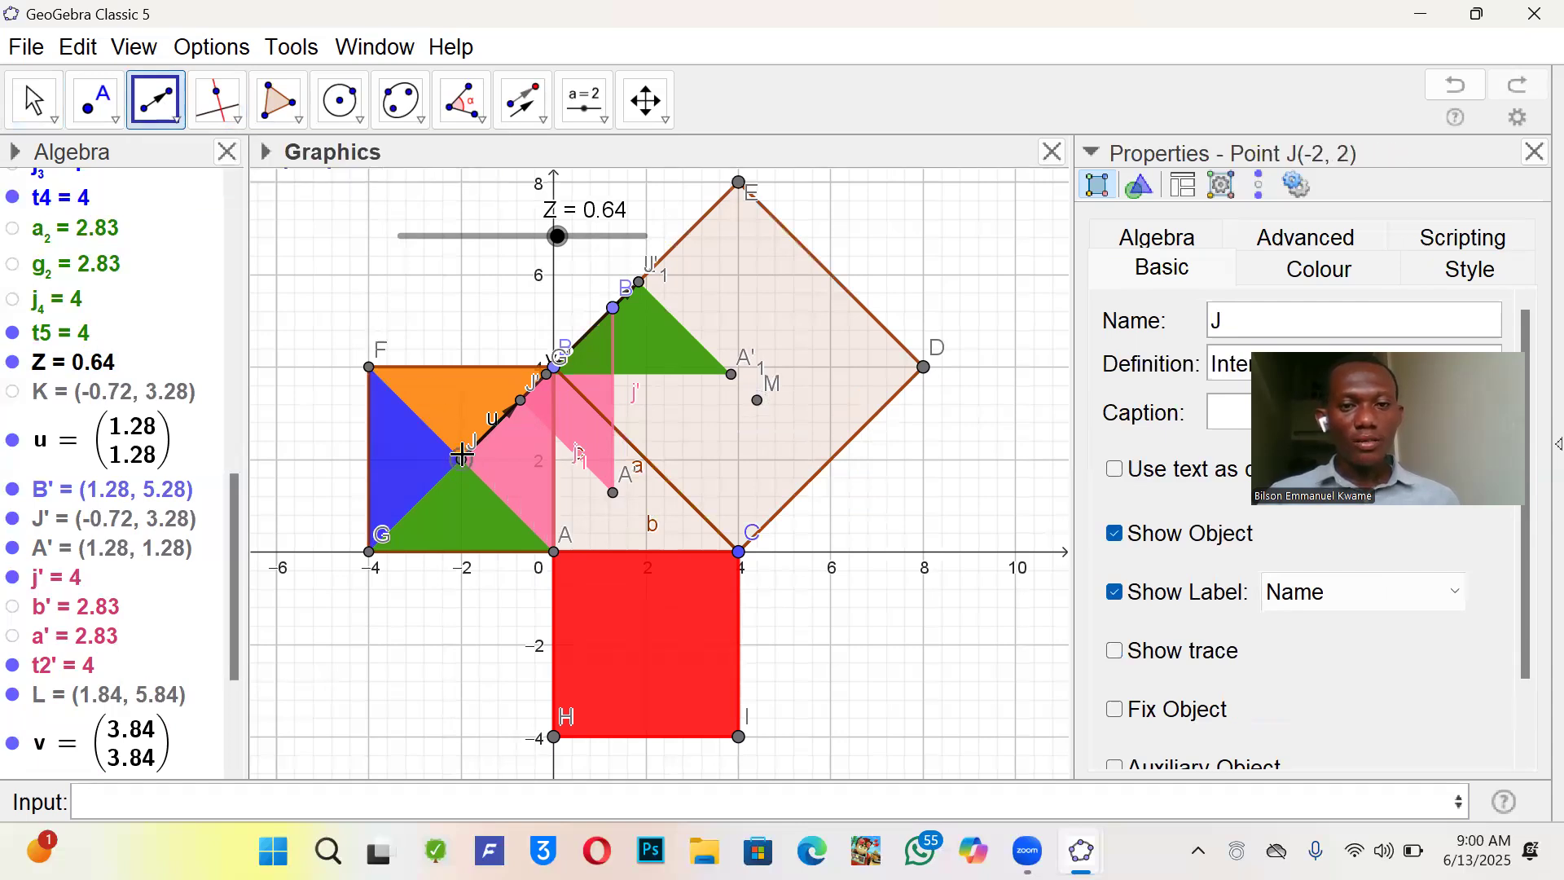
click(756, 401)
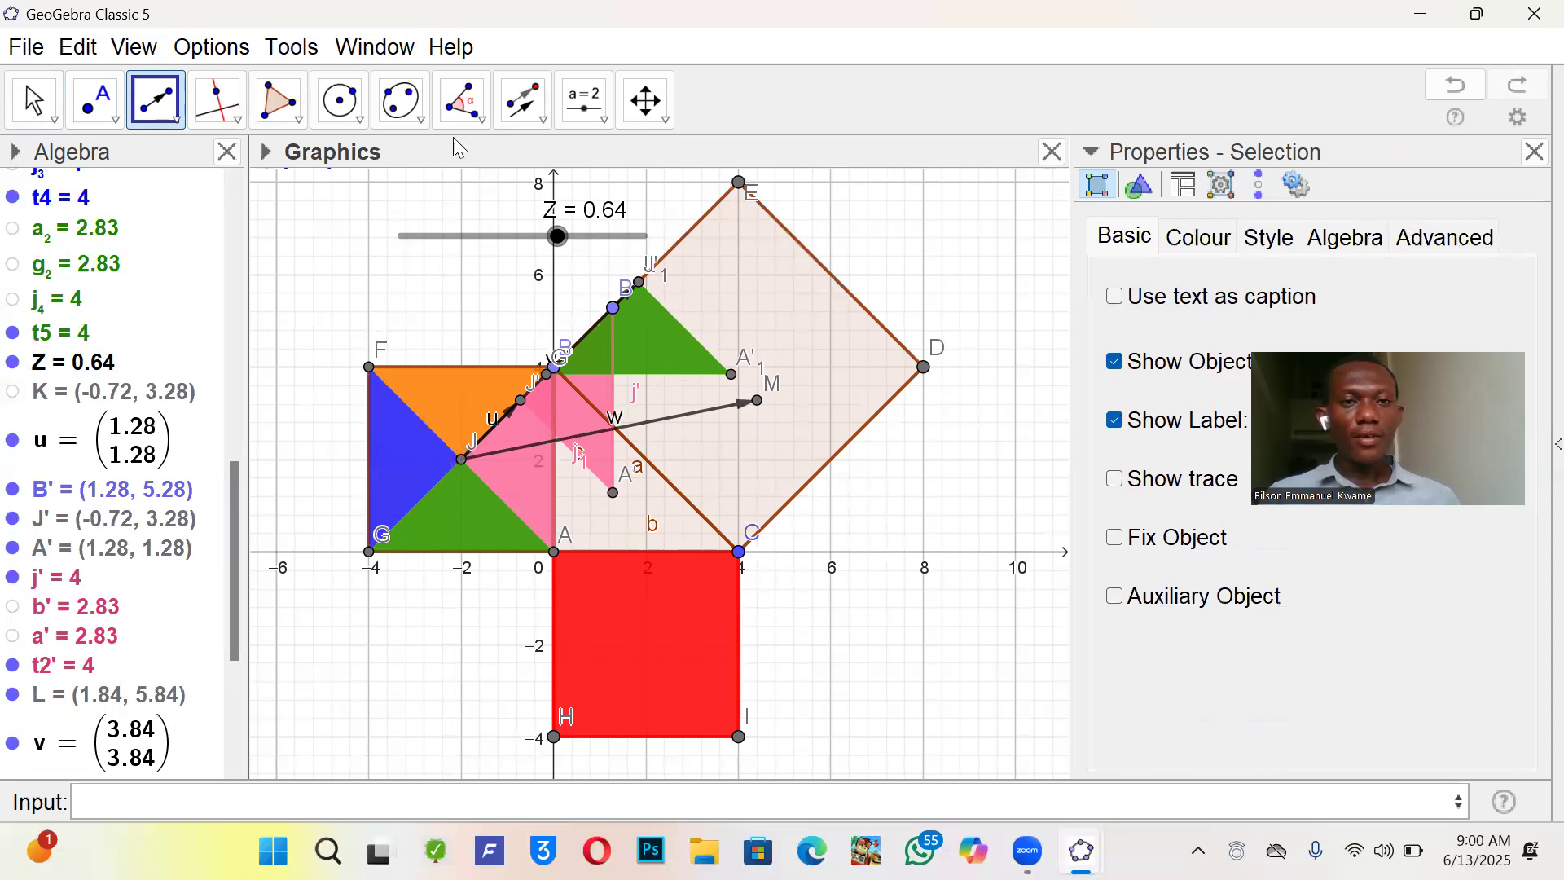
- Translate the blue triangle FGJ by vector w into the large square
click(516, 112)
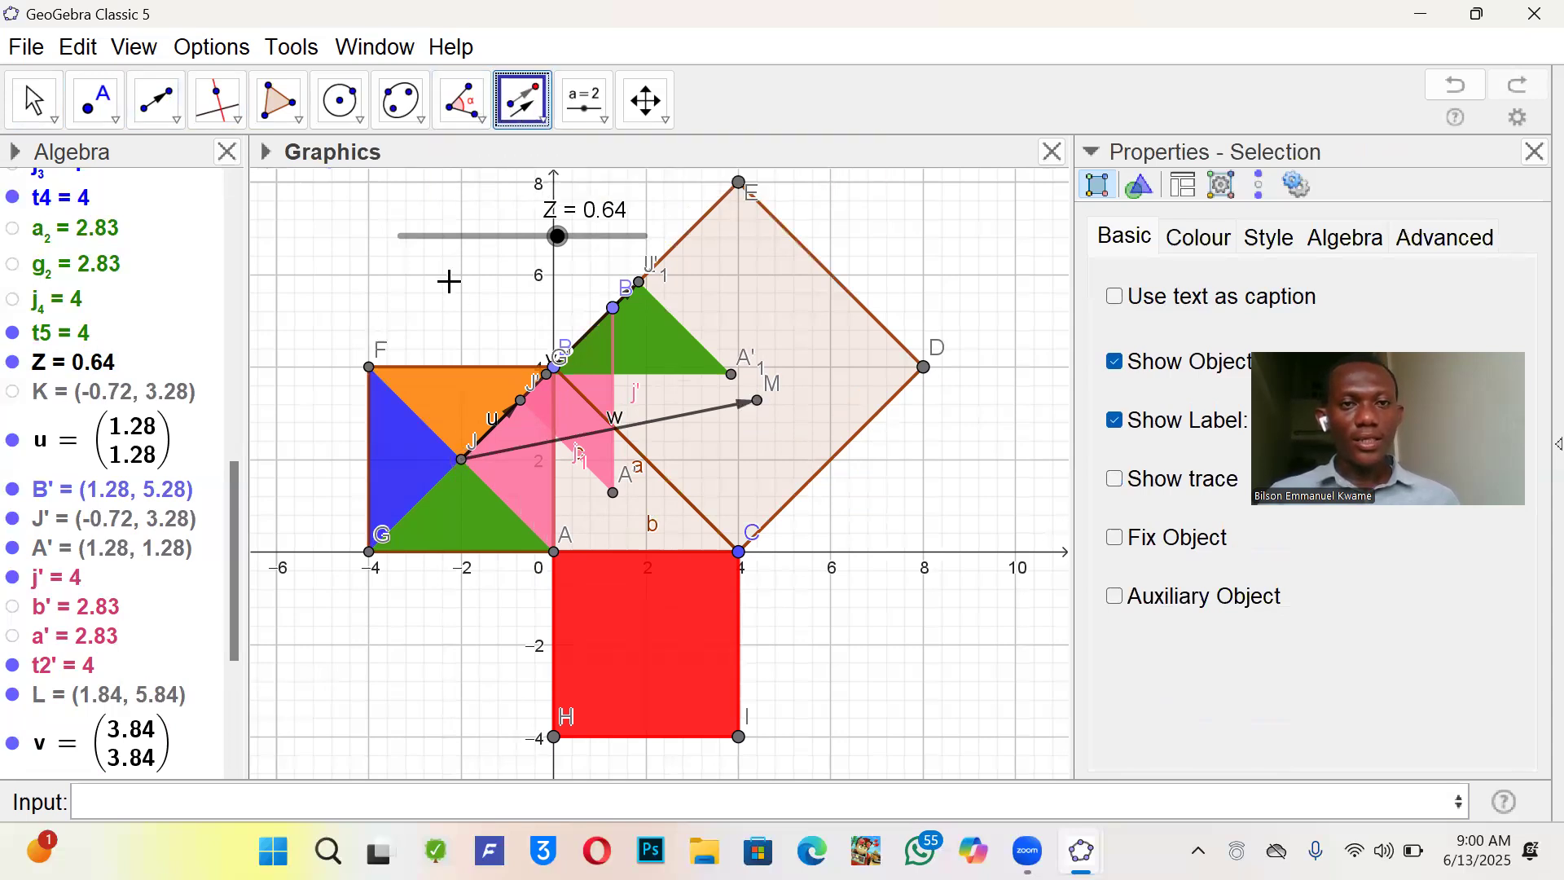
click(415, 483)
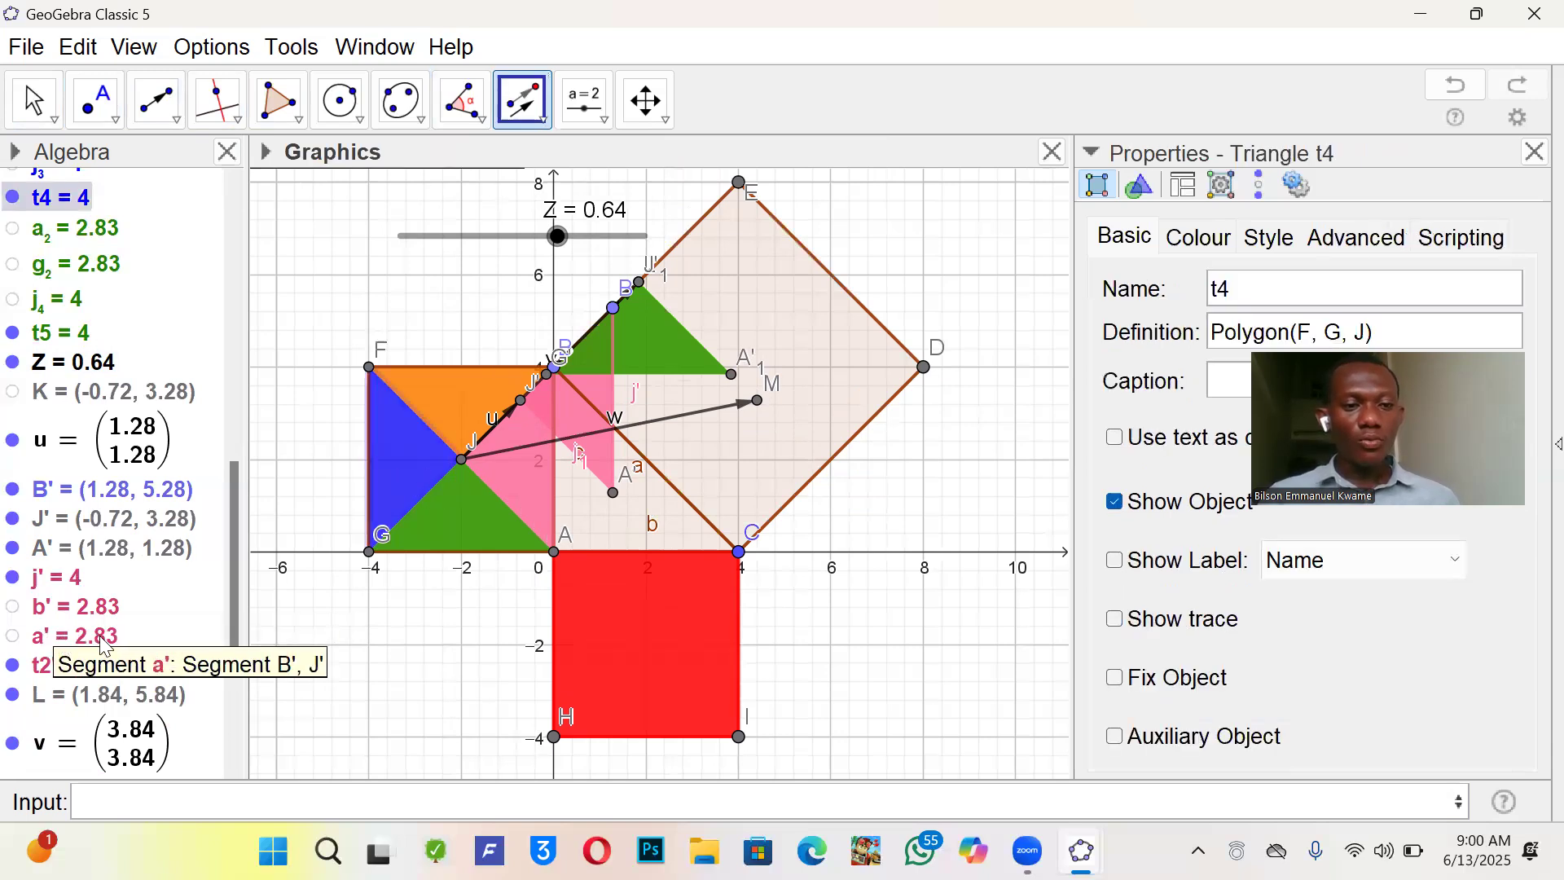
scroll(103, 646, down, 3)
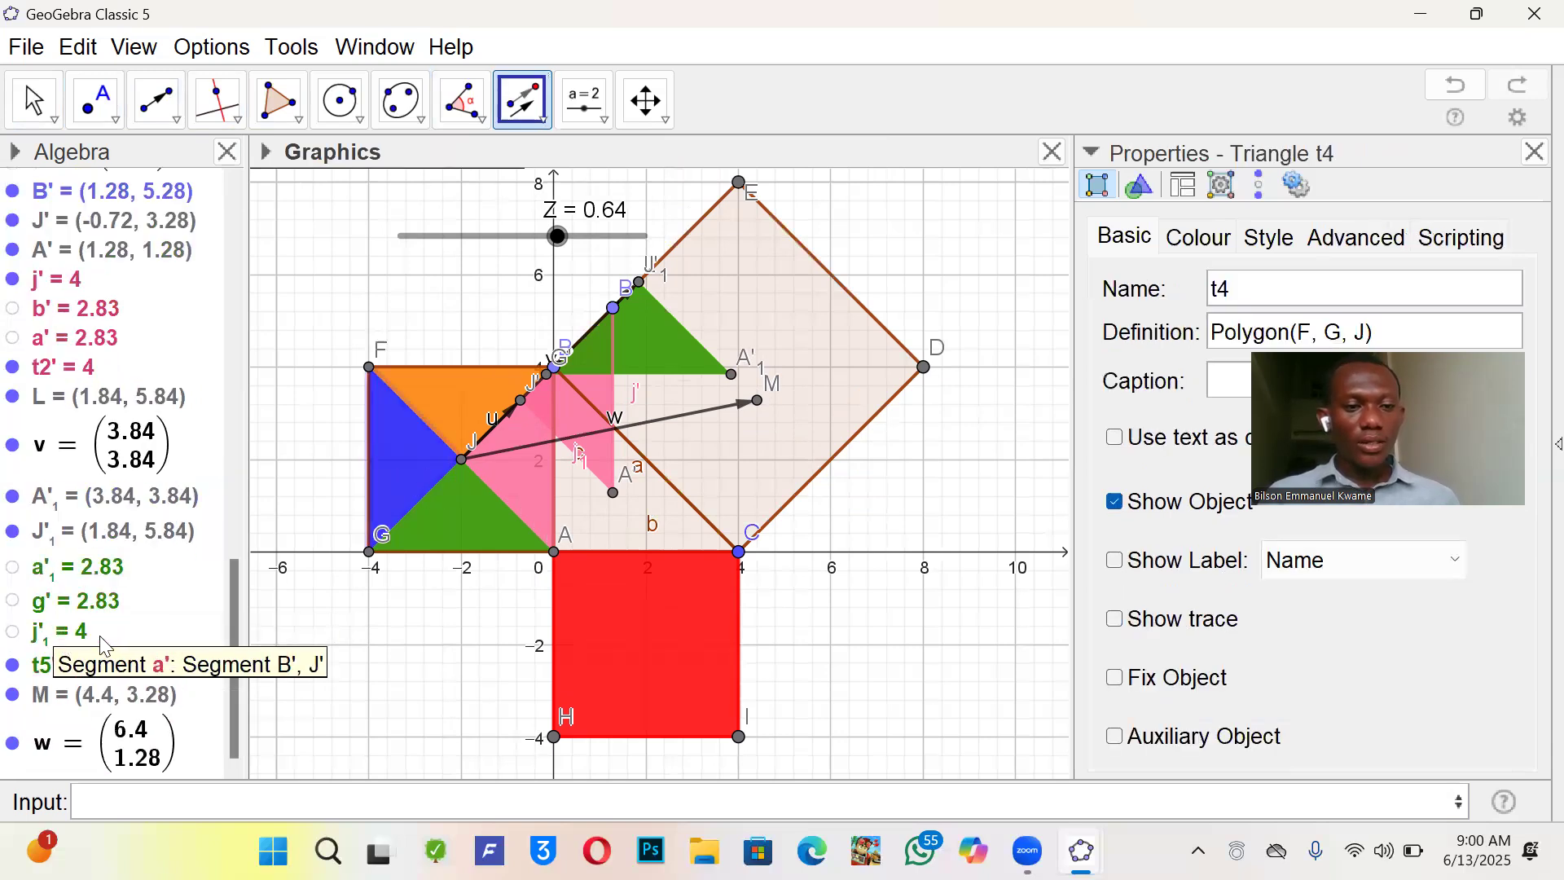
click(122, 739)
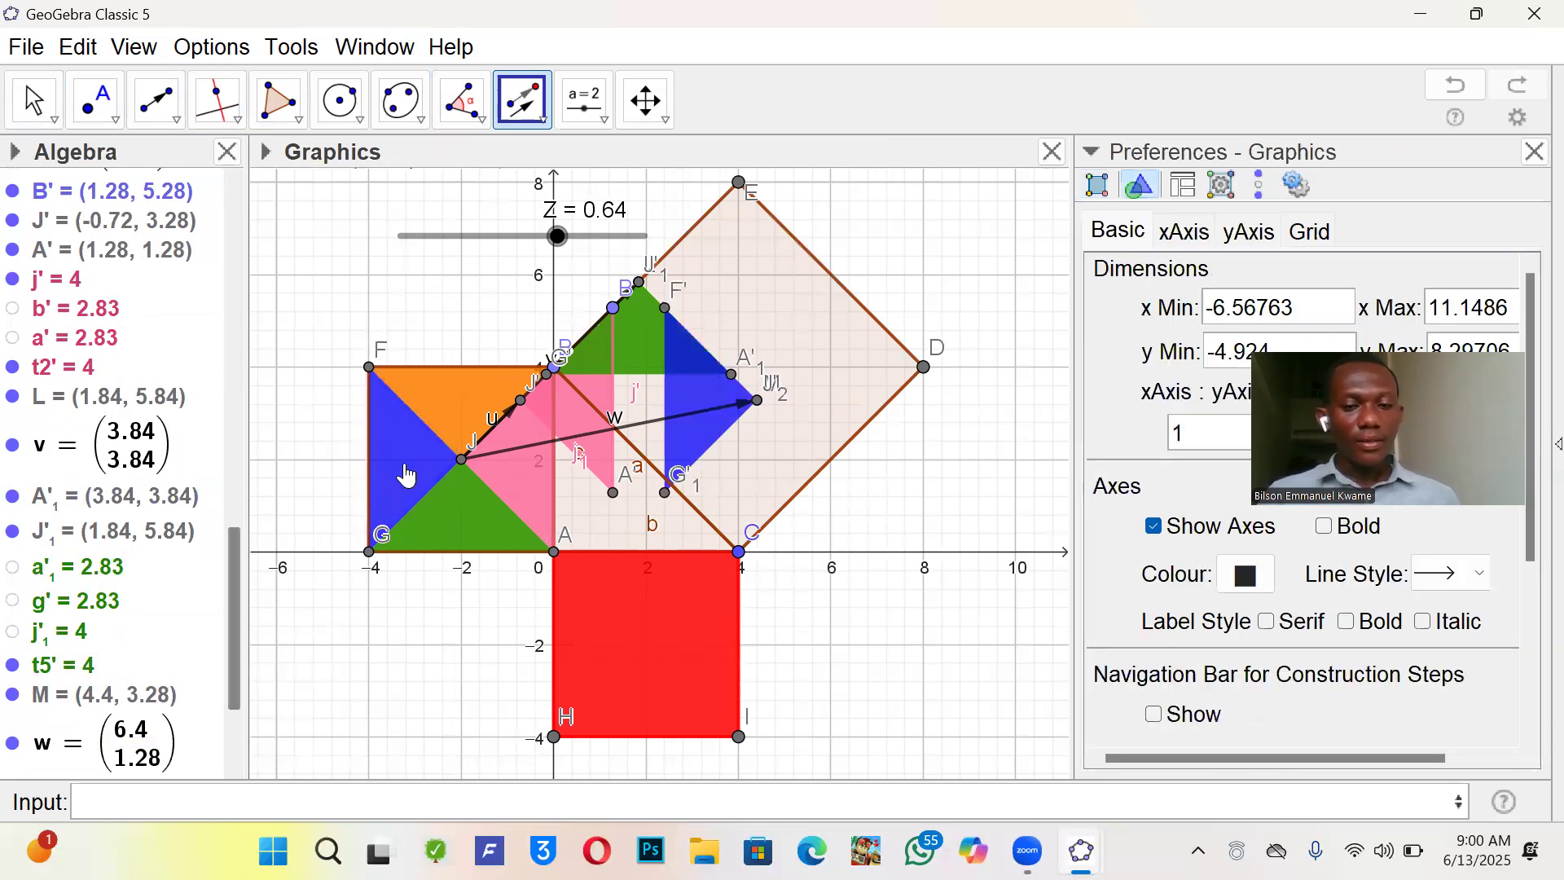
- Set slider Z to 0.83 and define a new point with the expression J+Z(C-J)
drag(556, 238, 606, 245)
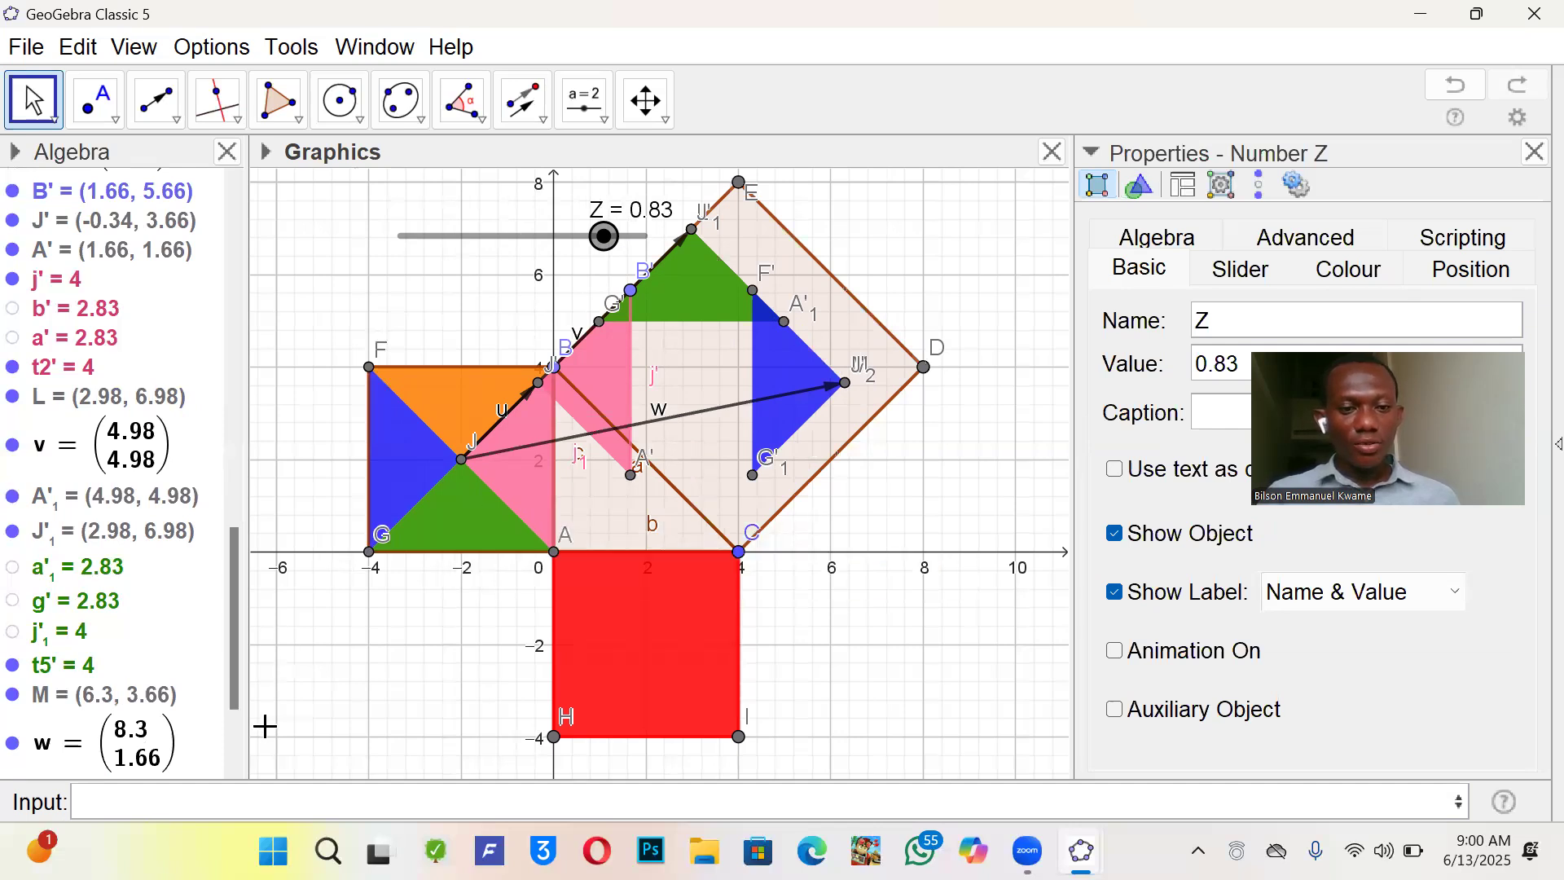
click(270, 795)
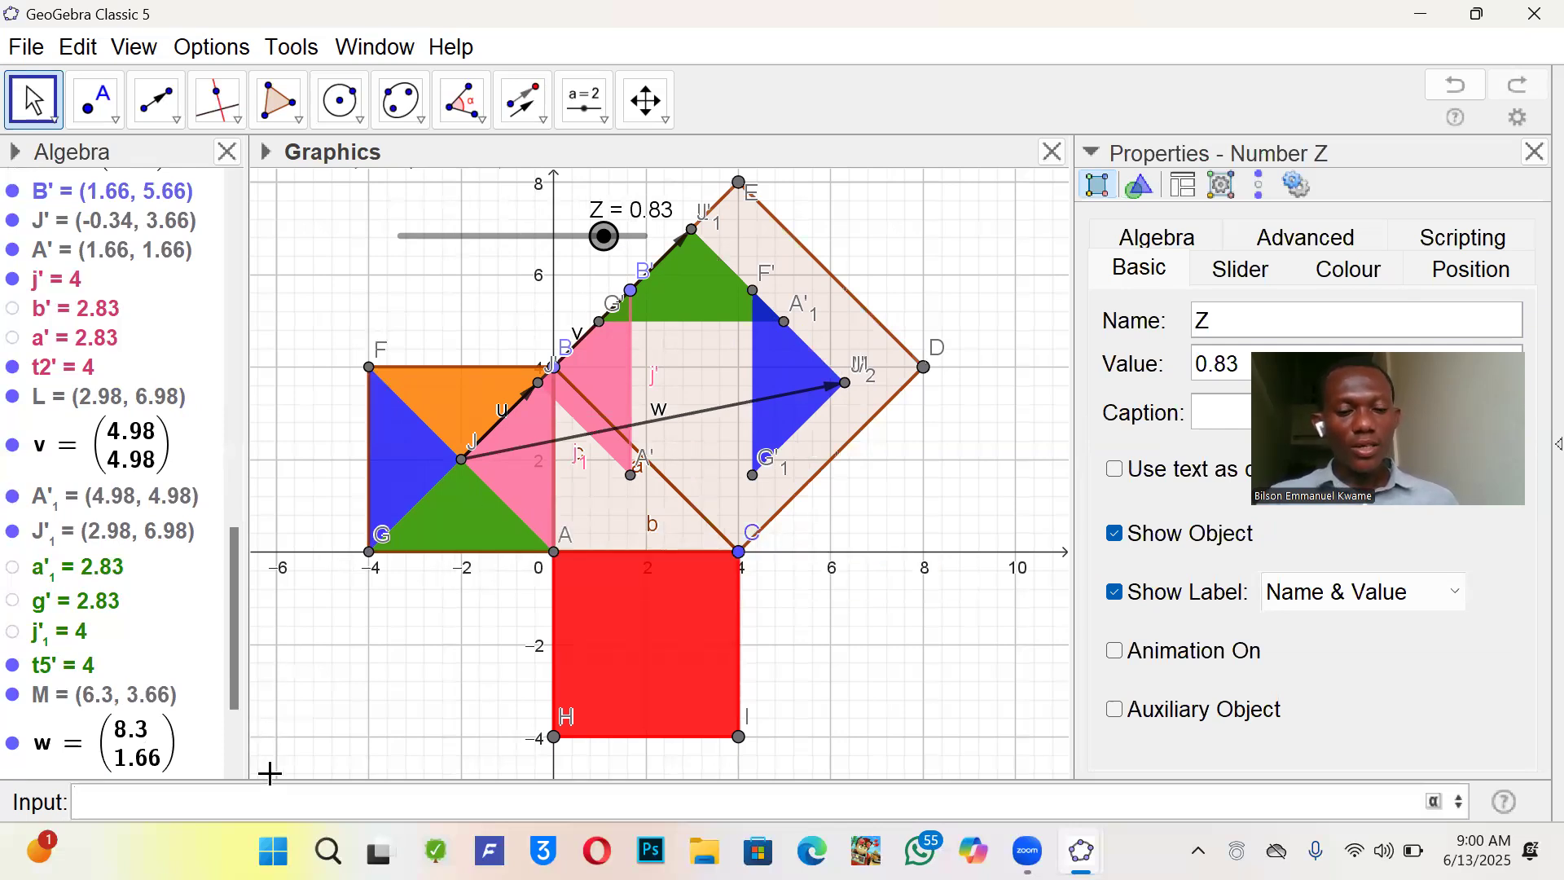
text(J+)
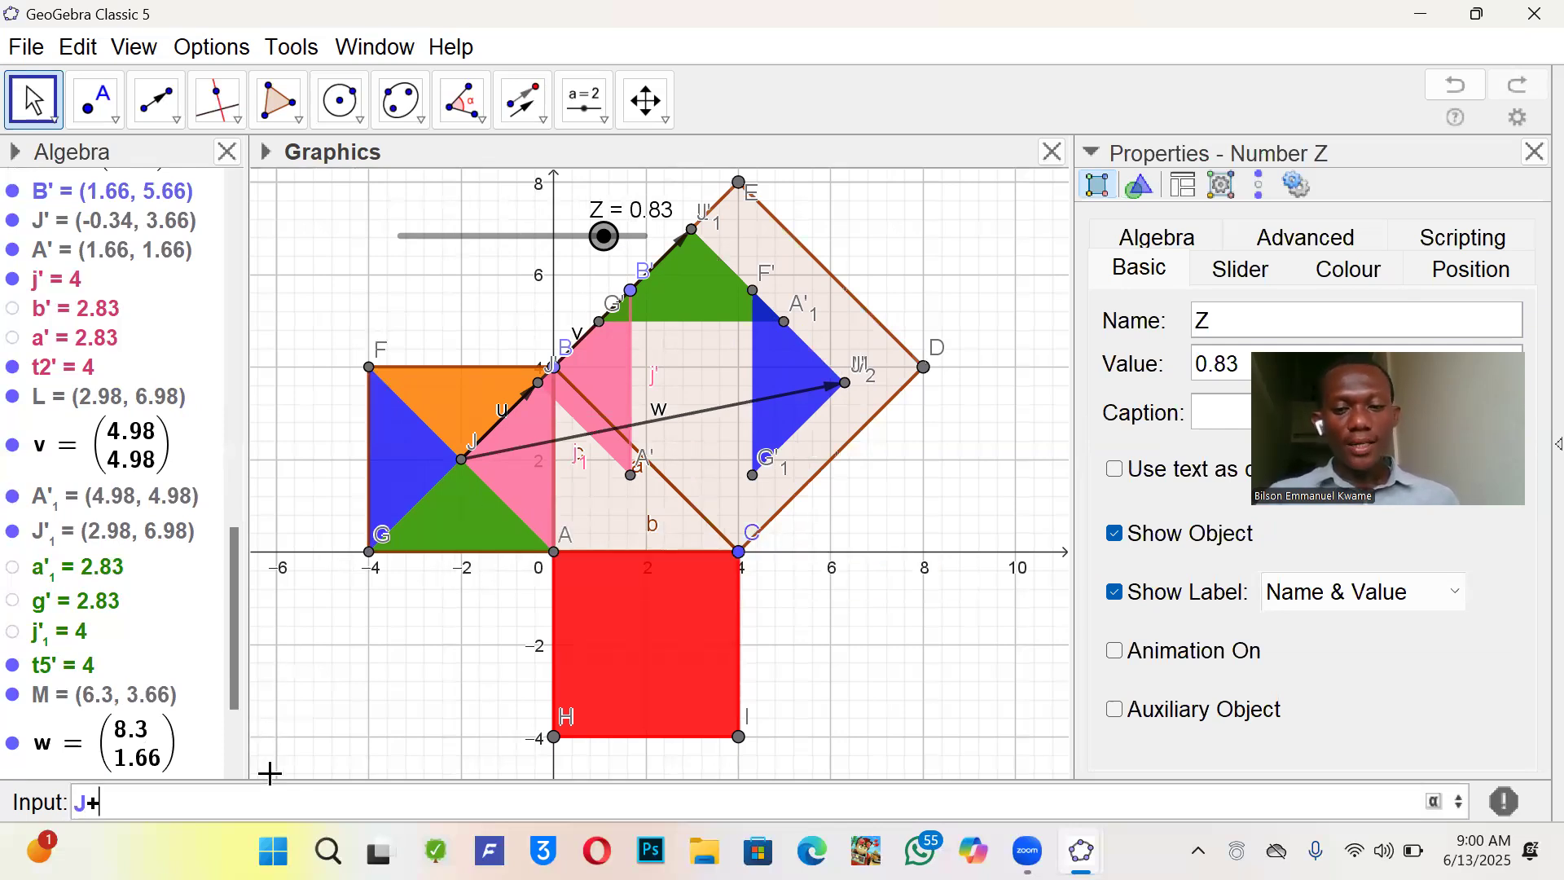
text(Z()
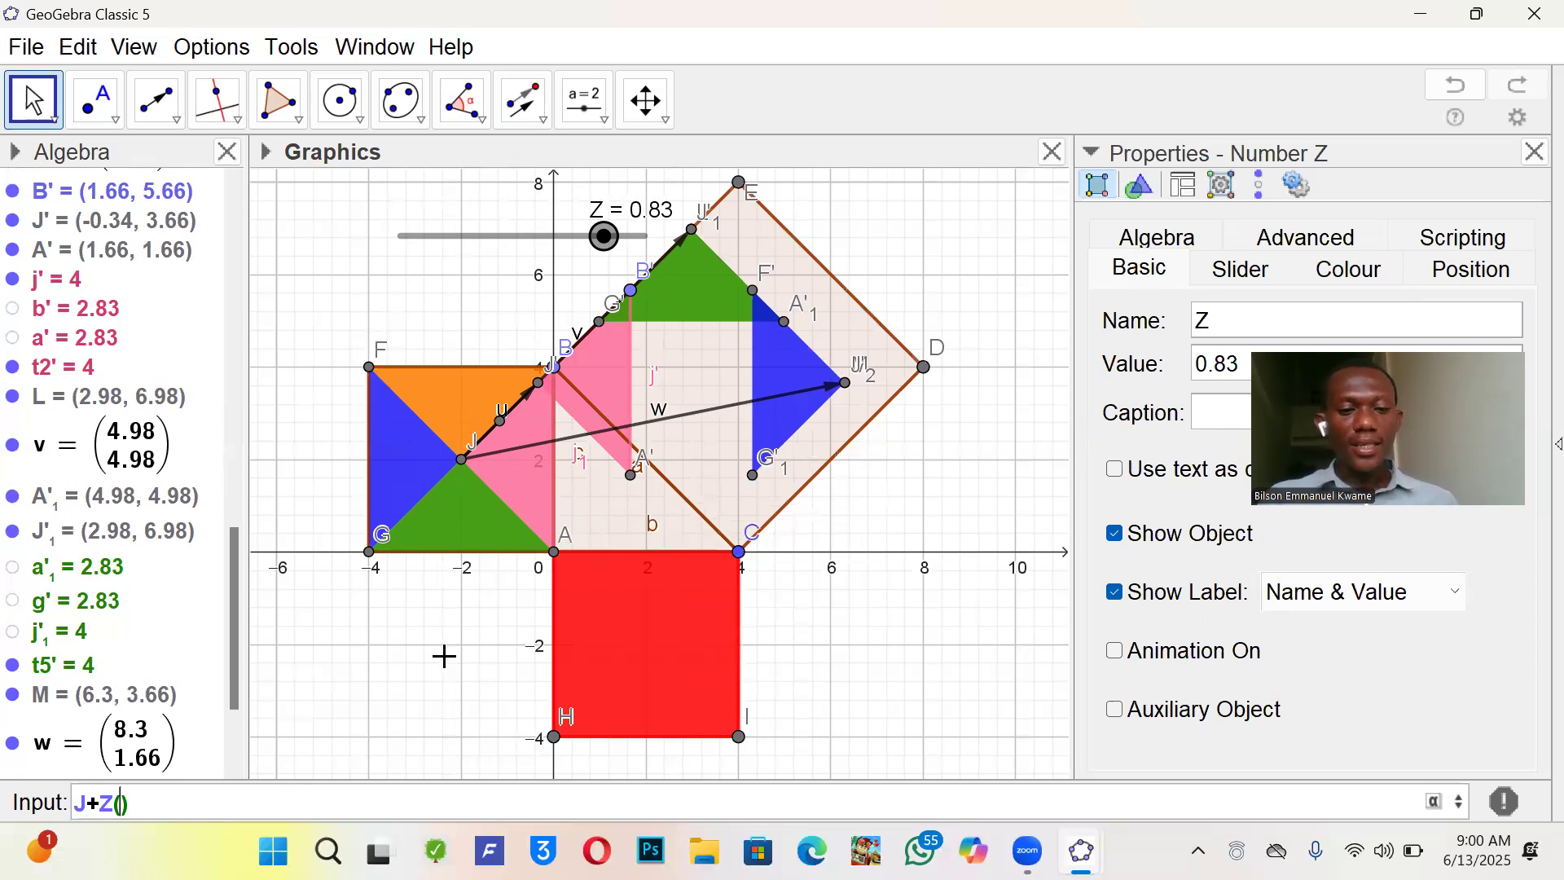
text(C)
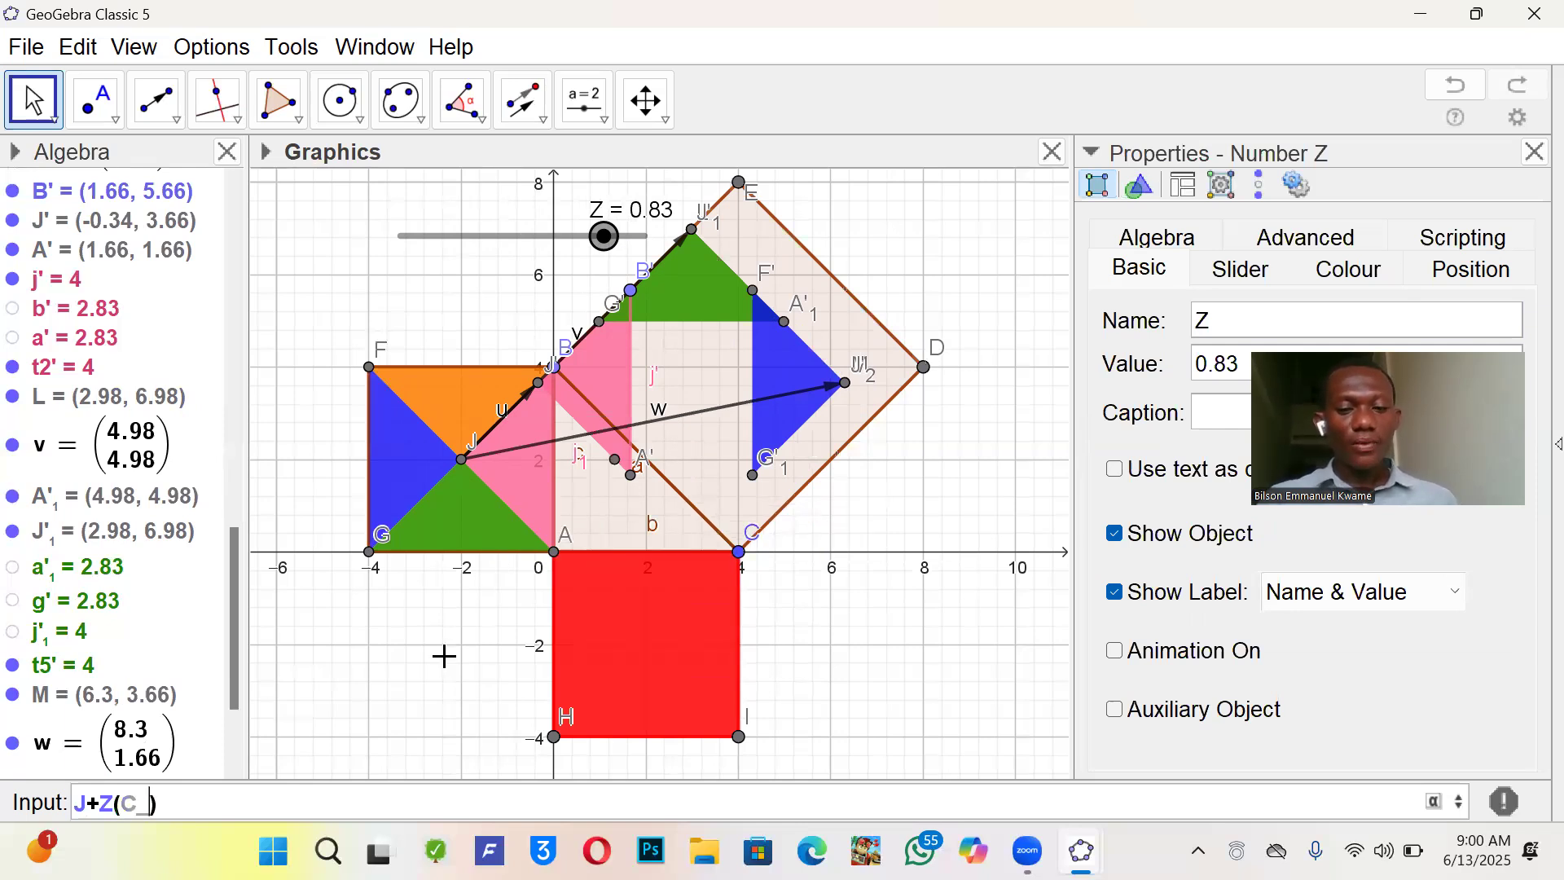
text(-)
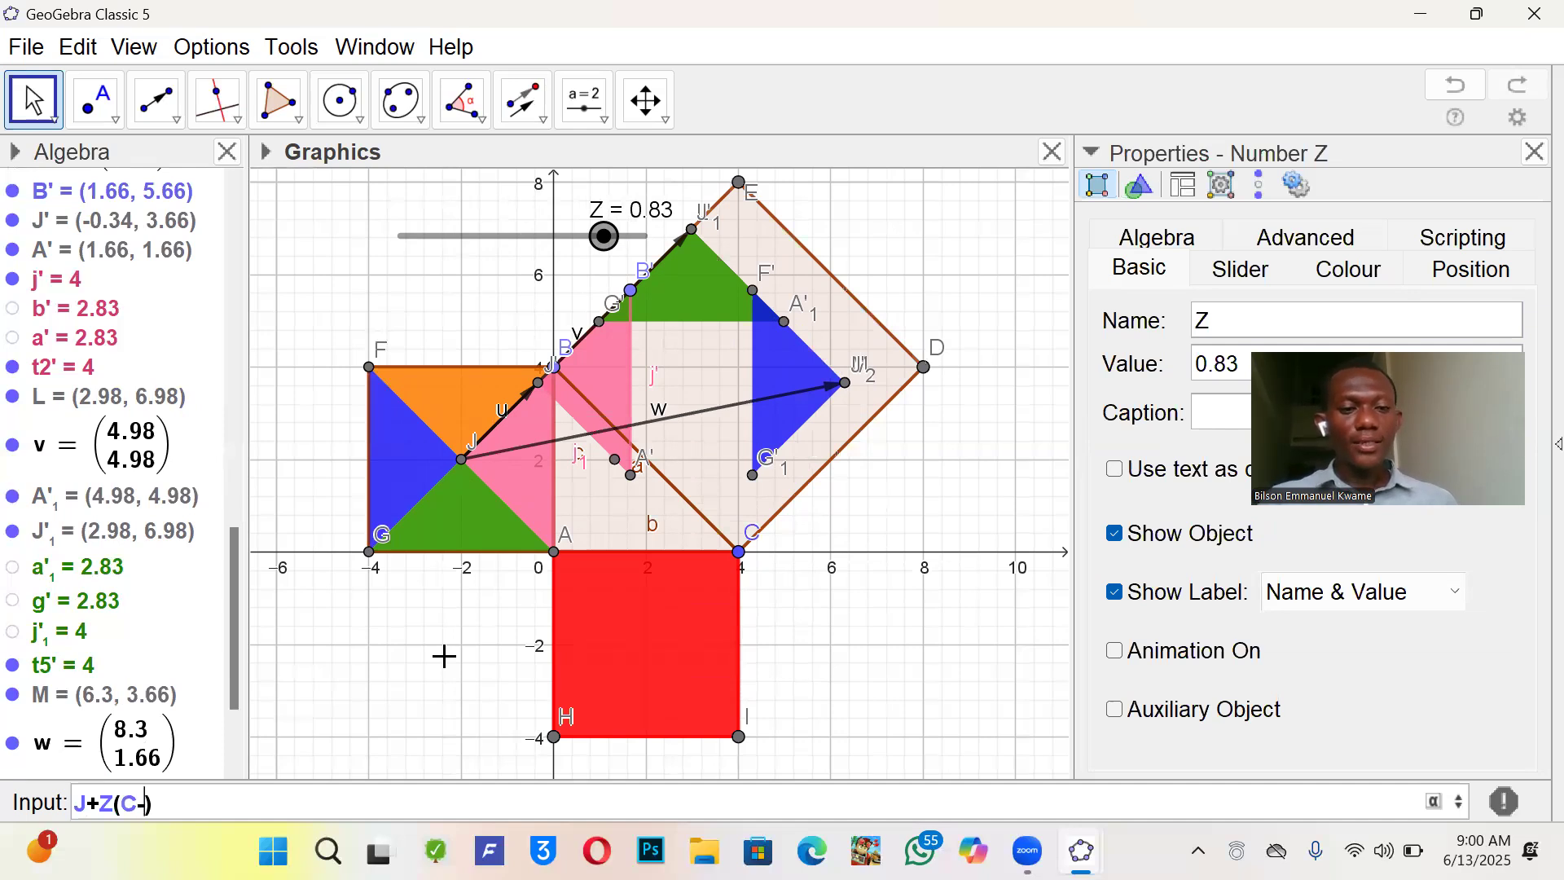
text(J)
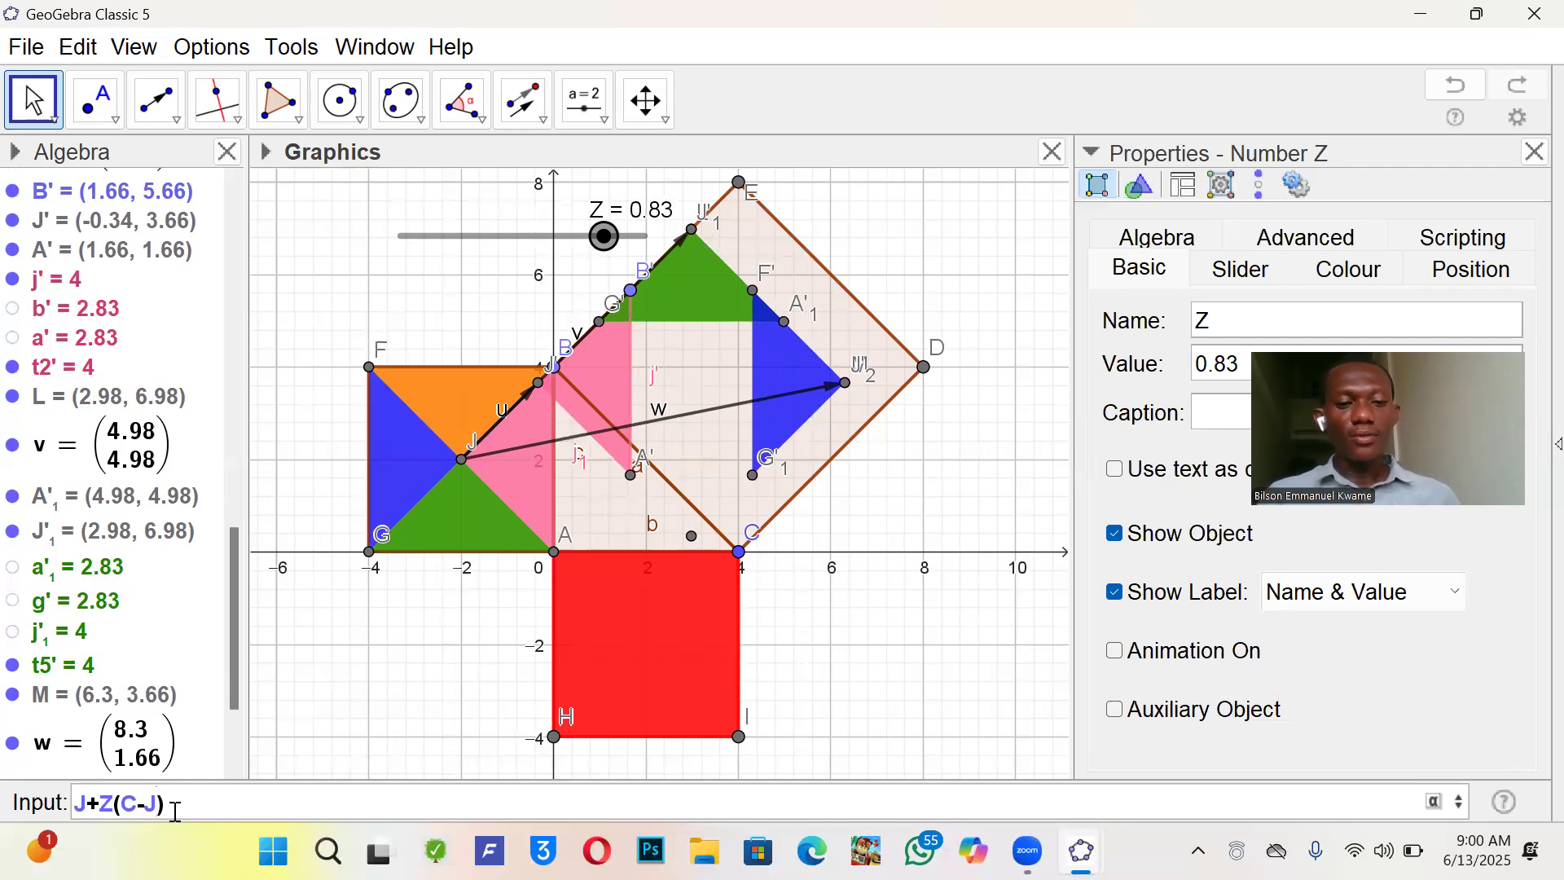
key(Return)
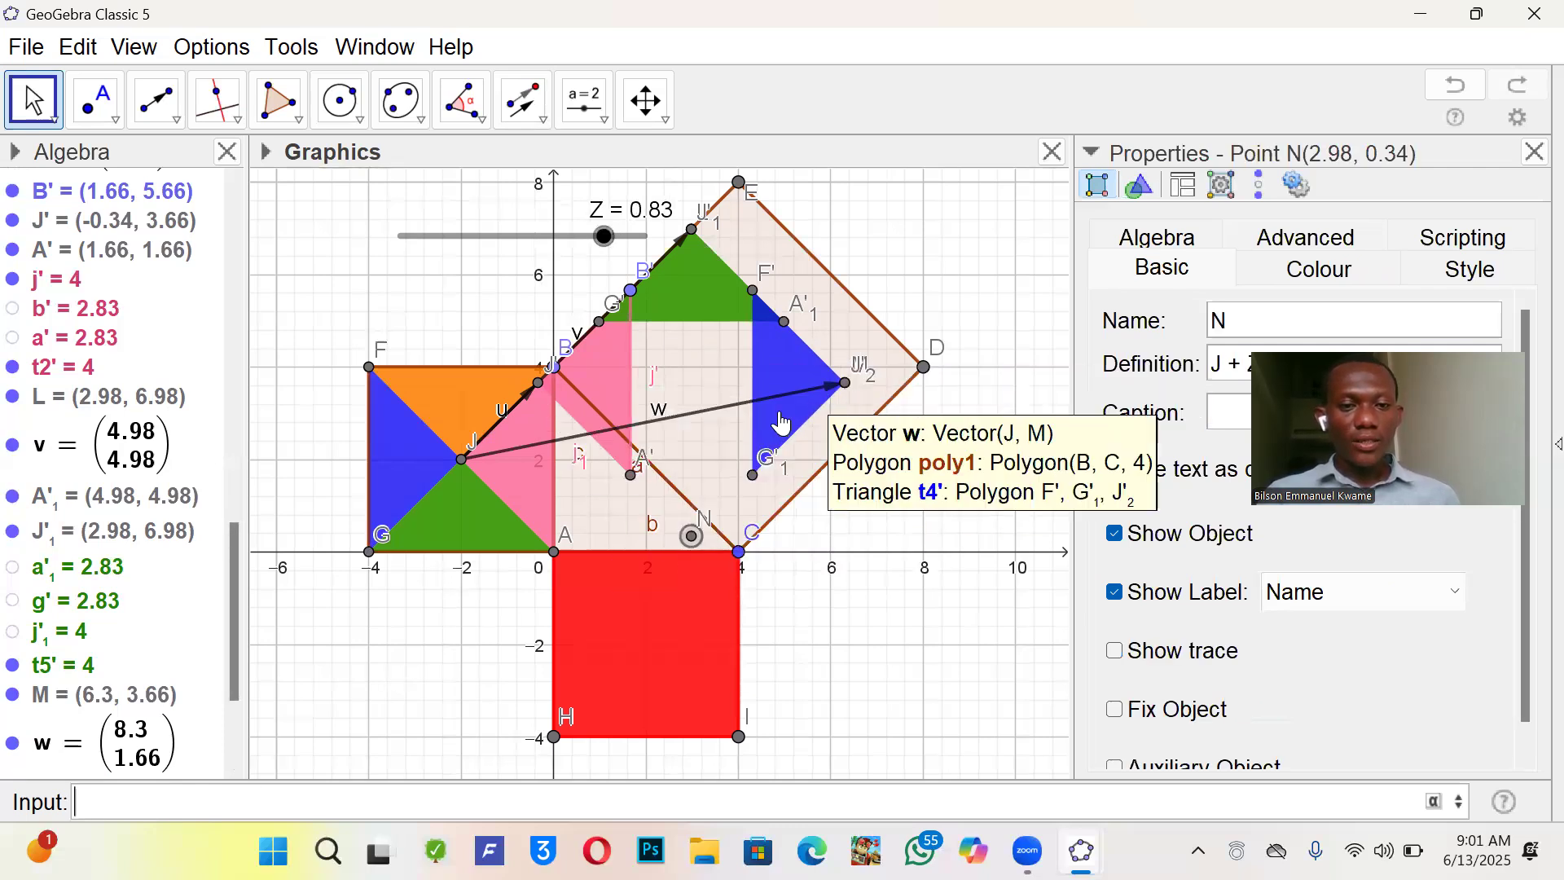
- Set slider Z to 0.78 and draw a vector from point J to point N near corner C
scroll(122, 615, down, 3)
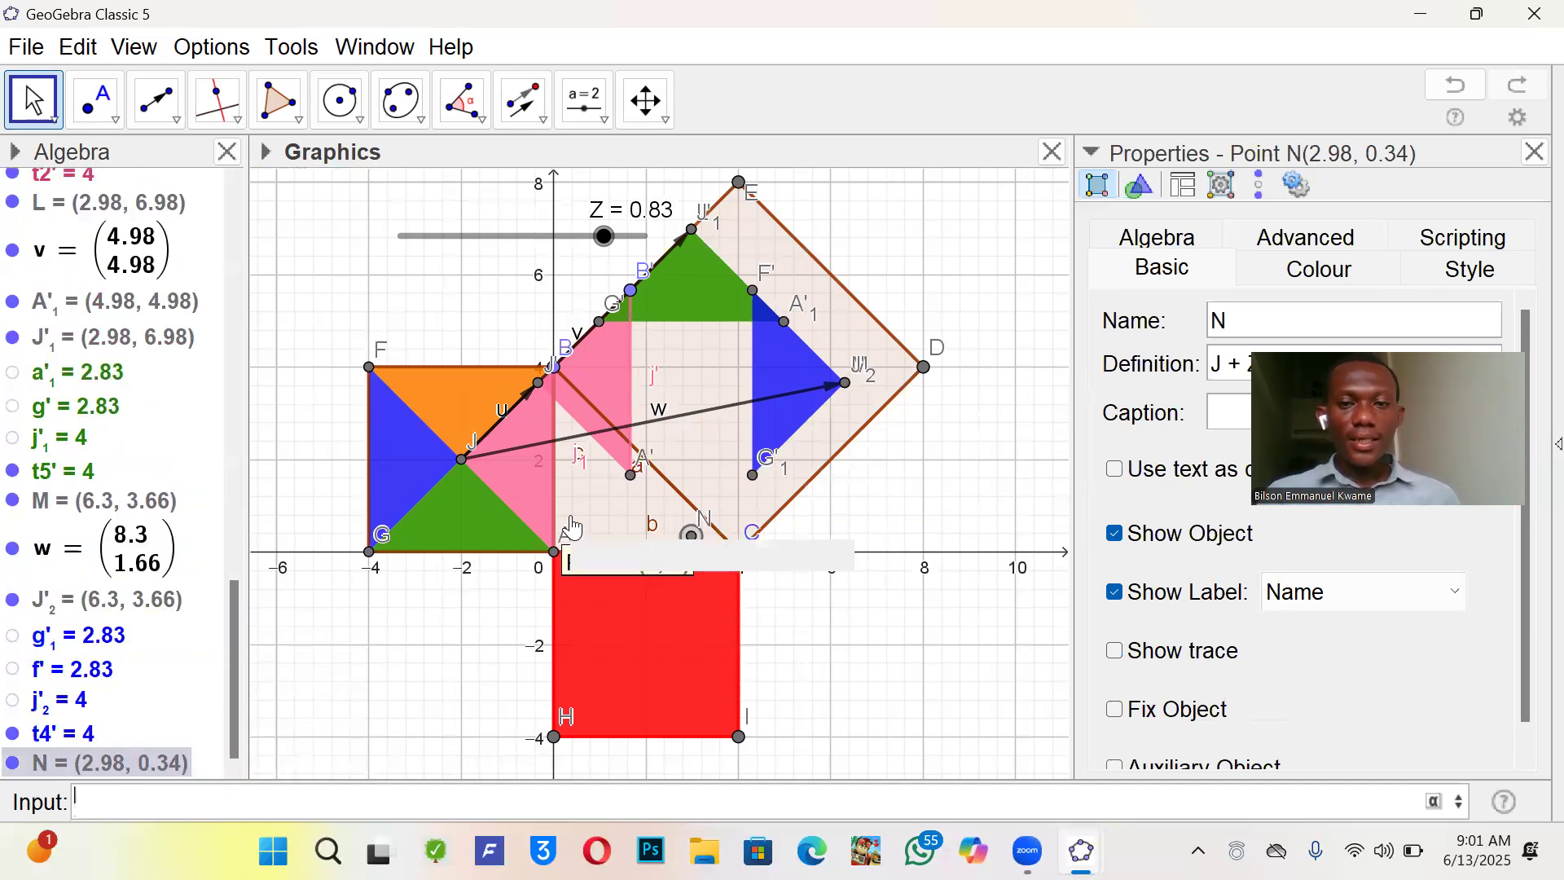
mouse_move(605, 236)
mouse_down()
mouse_move(551, 271)
mouse_move(478, 285)
mouse_move(593, 238)
mouse_up()
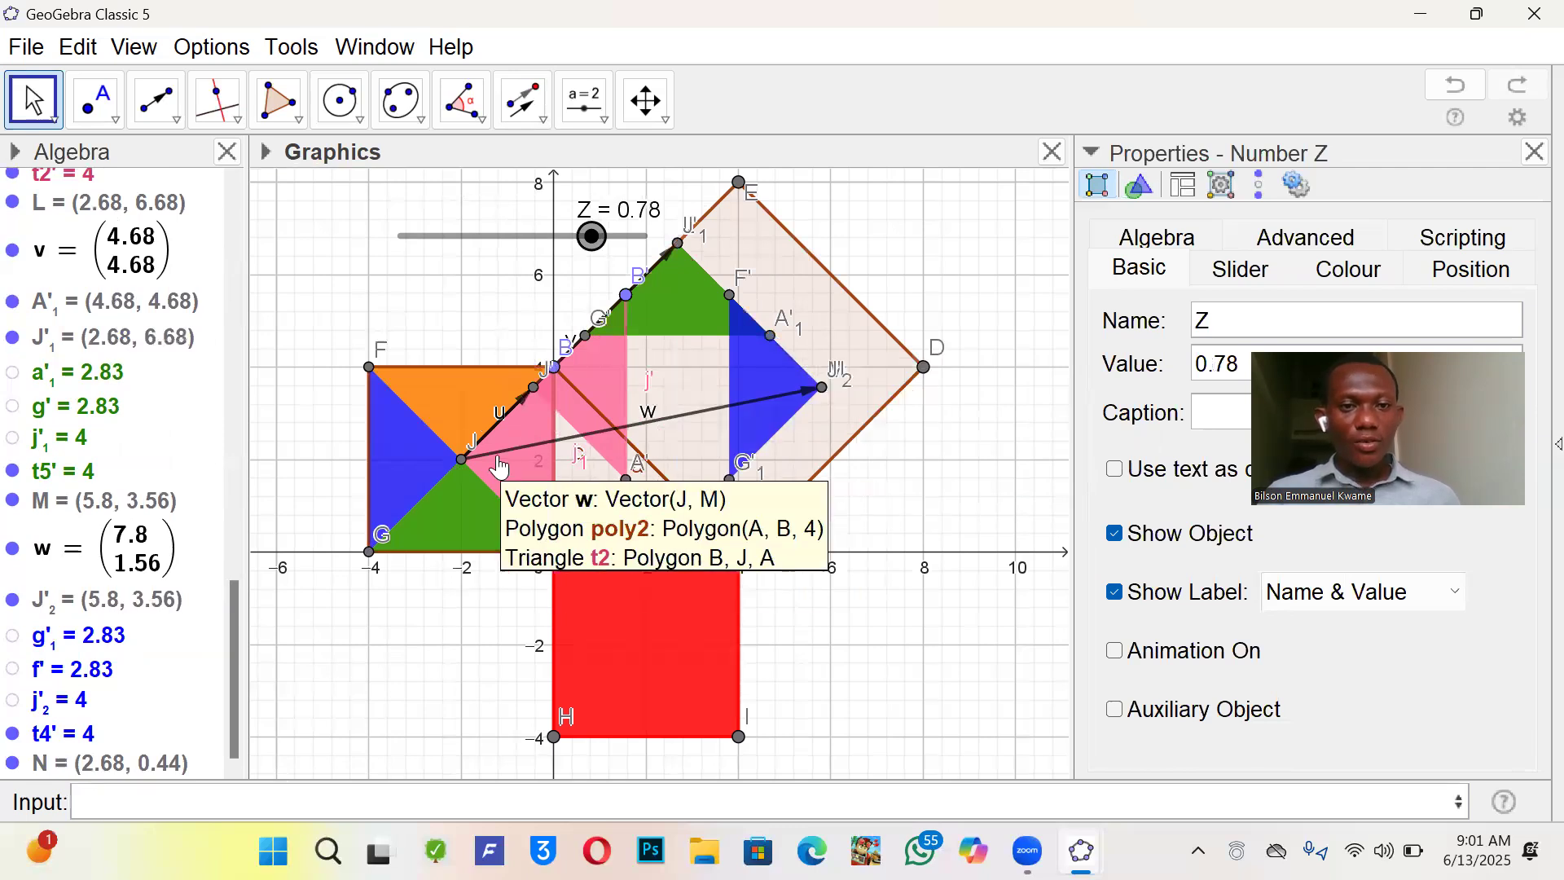
click(176, 112)
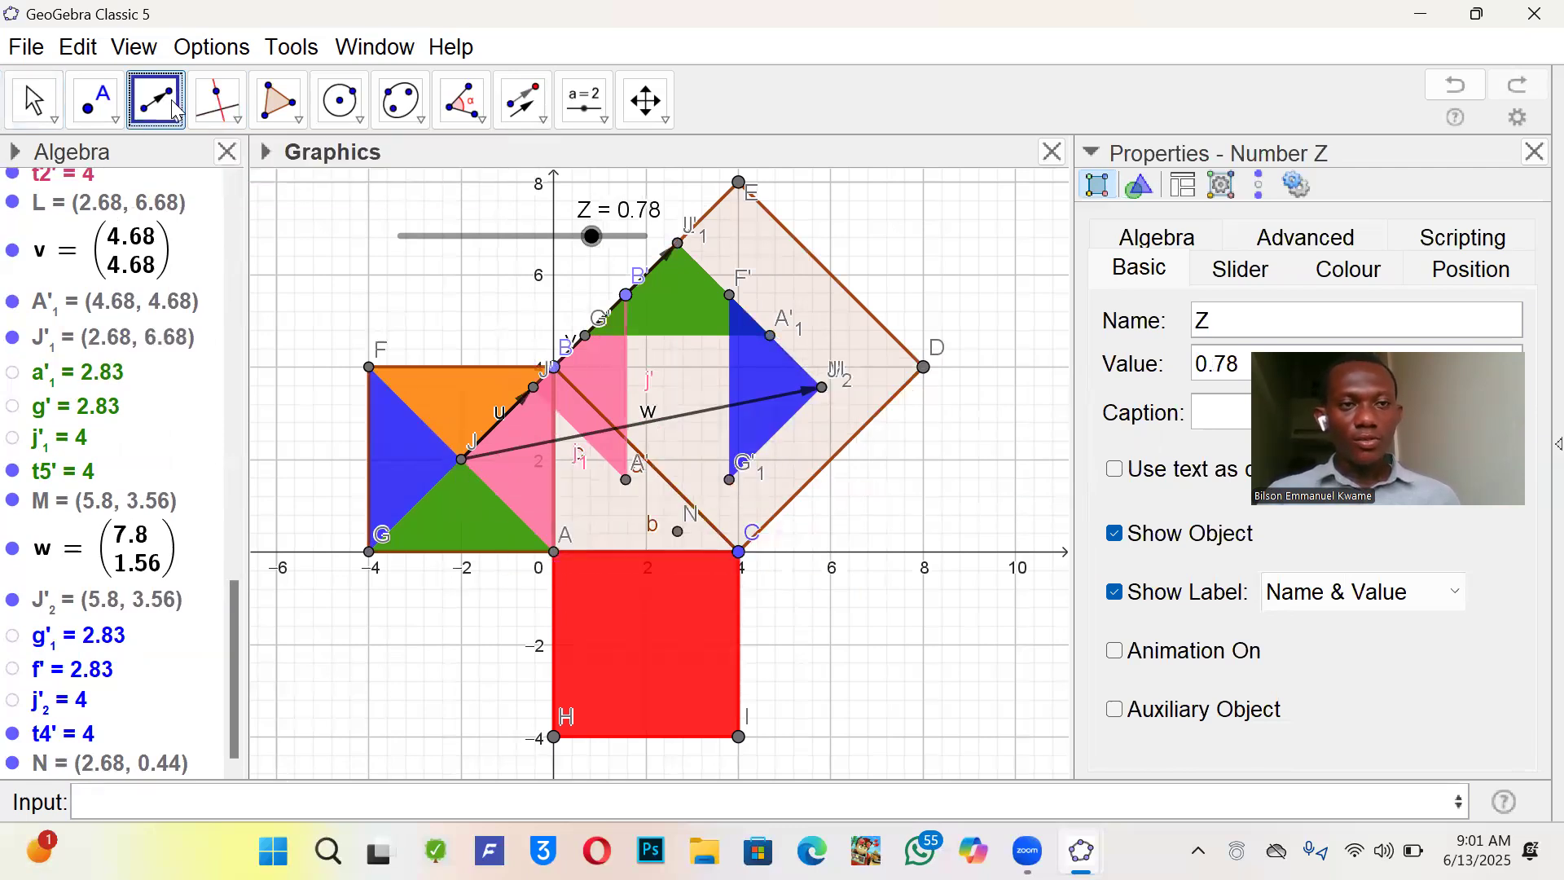
click(462, 460)
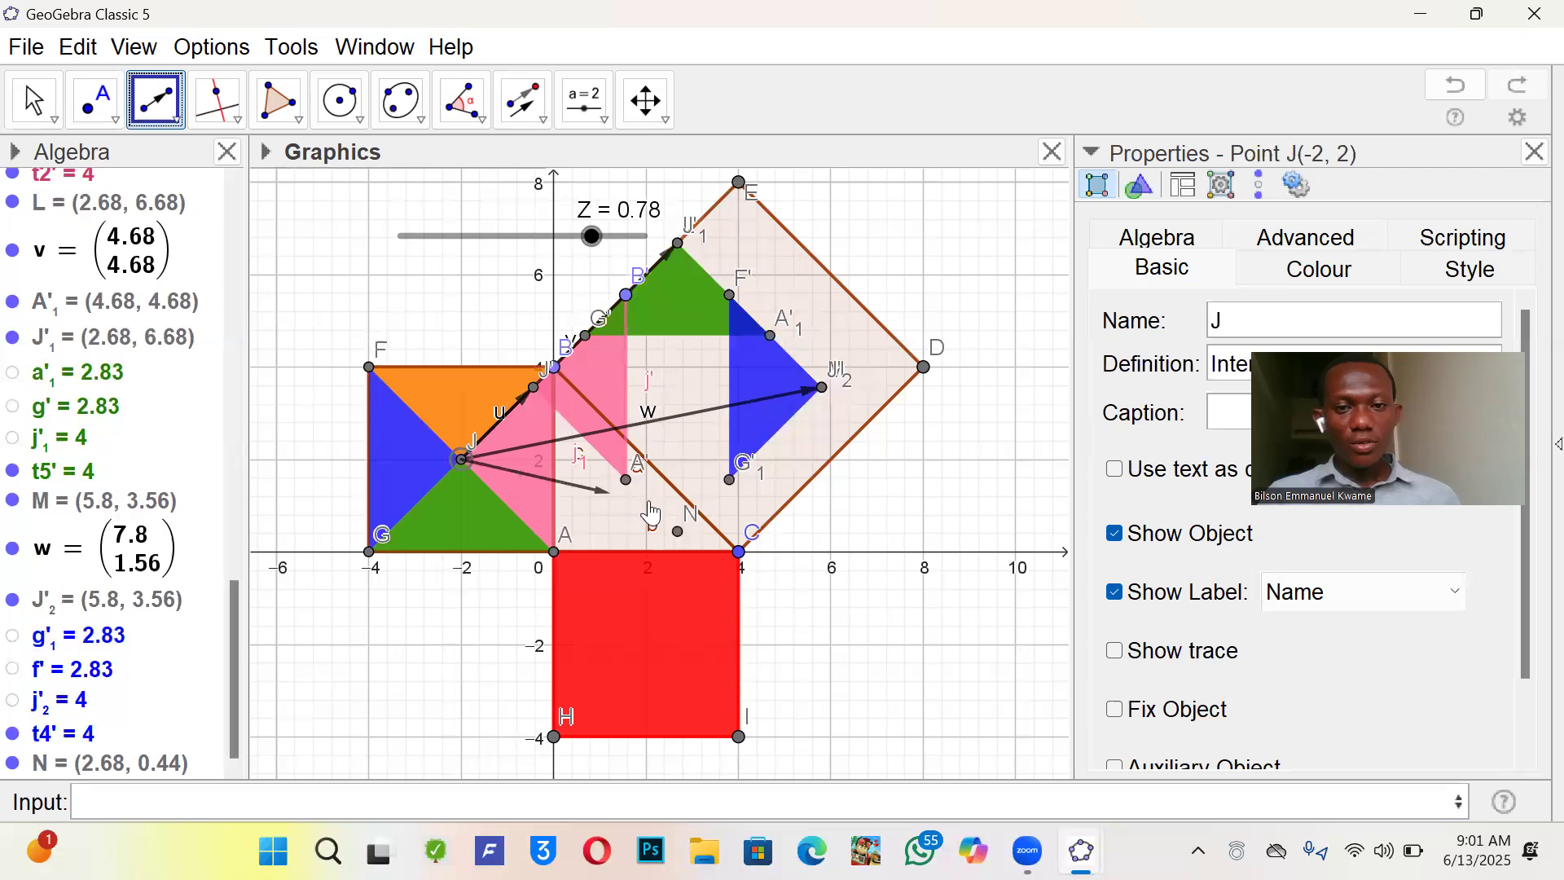
click(679, 531)
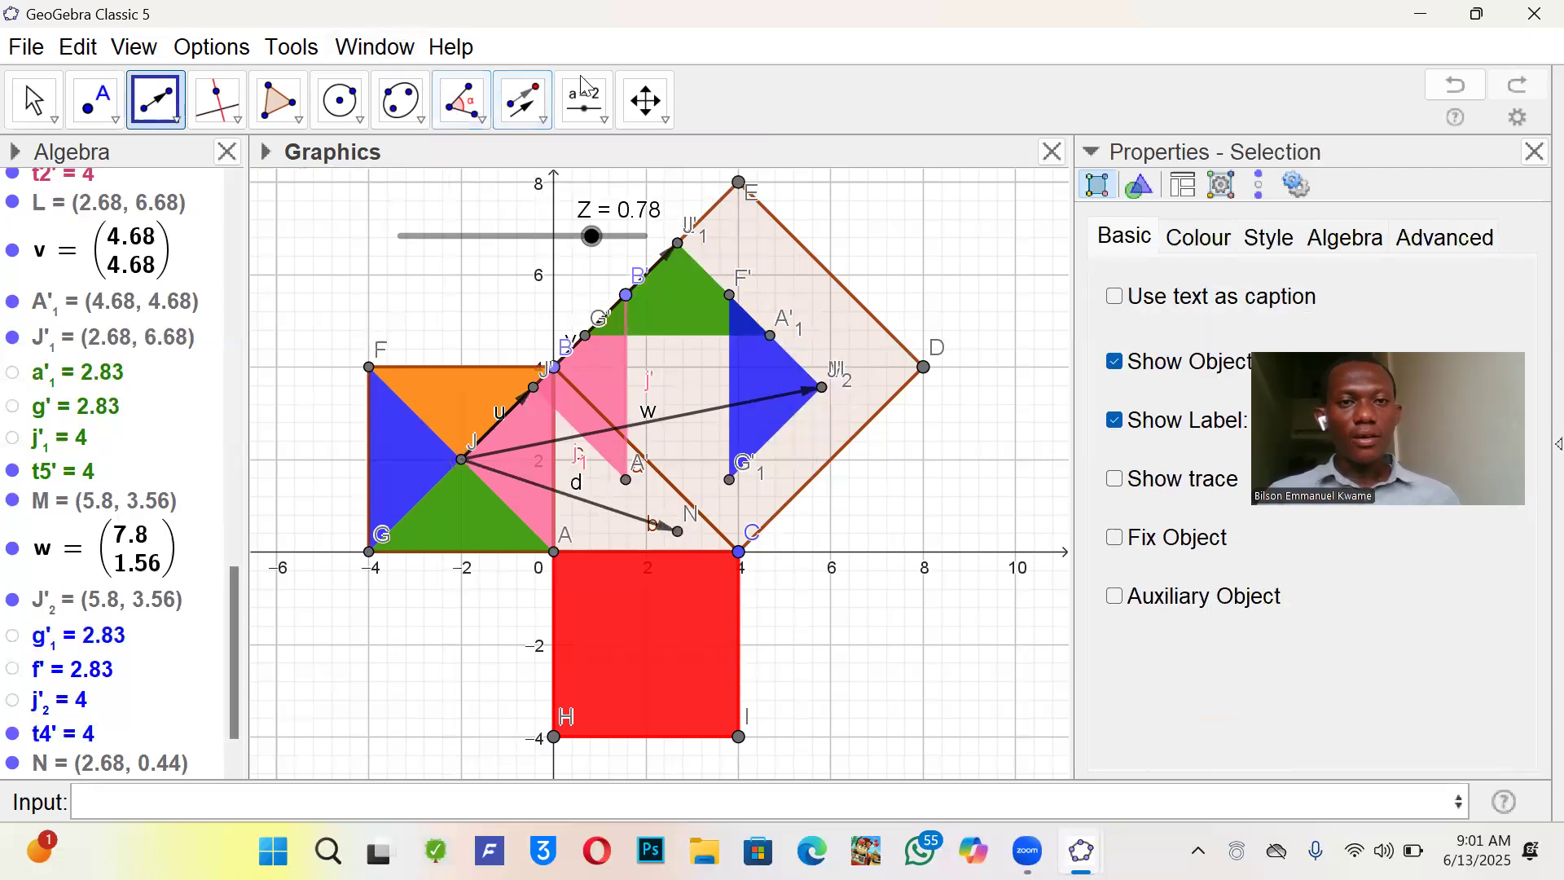
- Translate the orange triangle BJF by vector d towards corner C of the large square
click(524, 100)
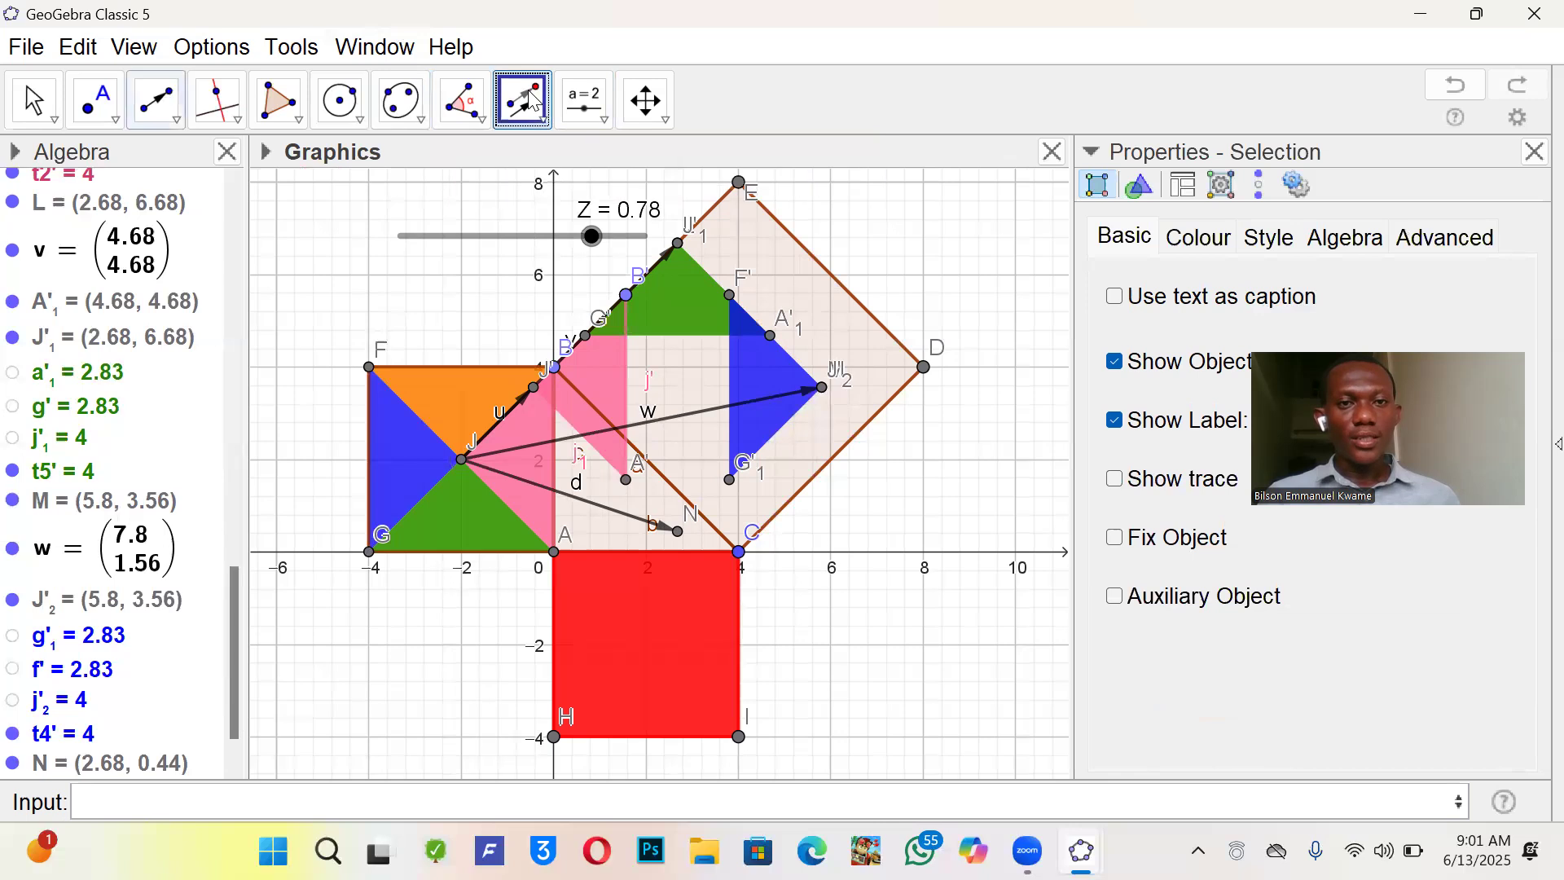
click(440, 394)
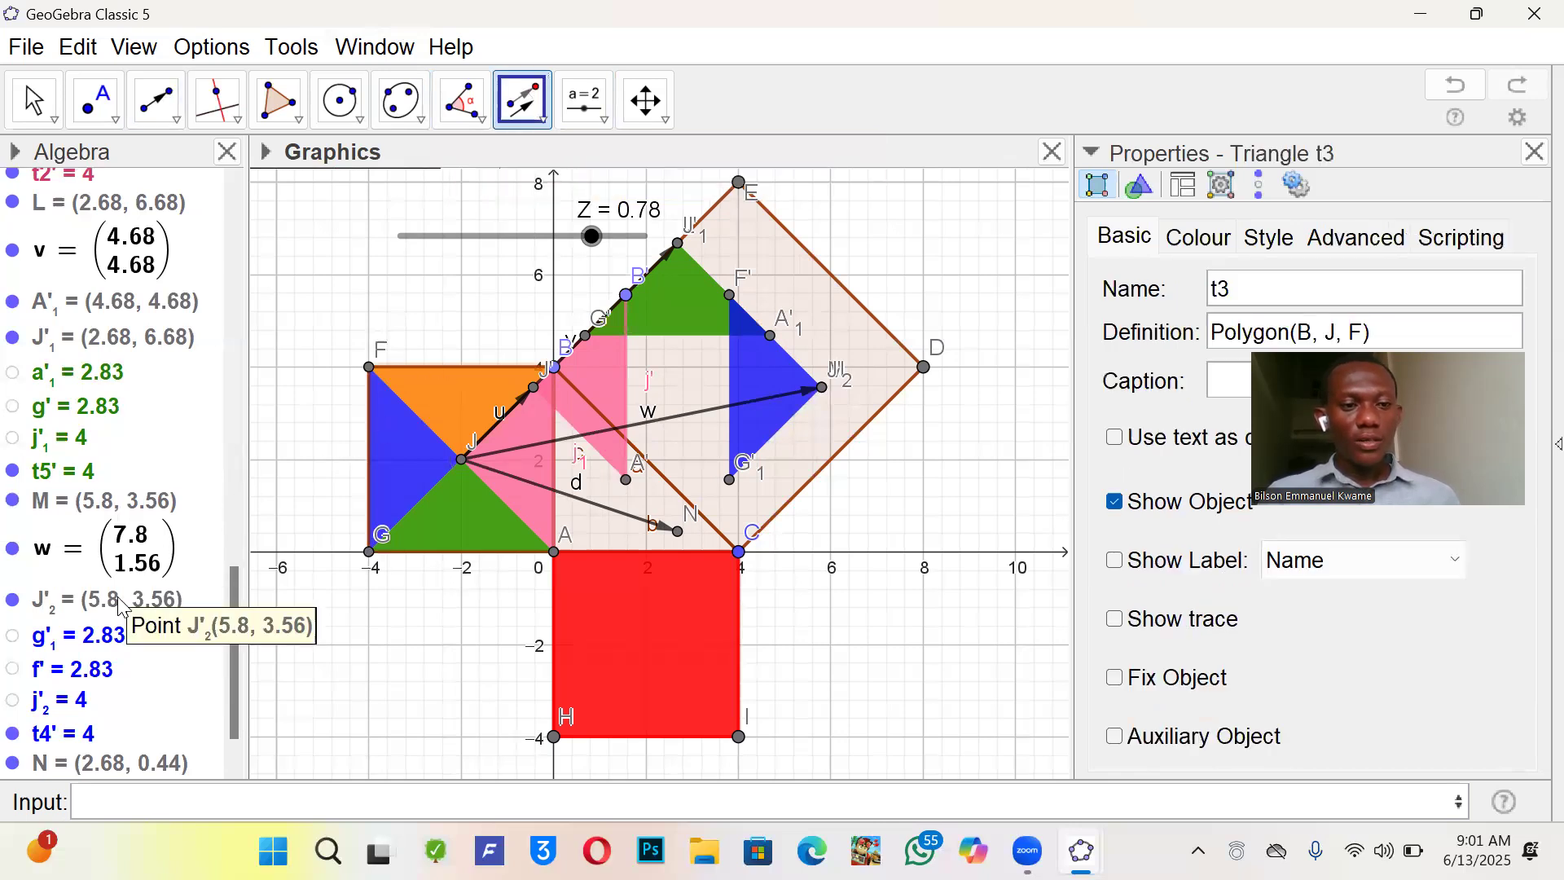
scroll(120, 607, down, 1)
click(105, 733)
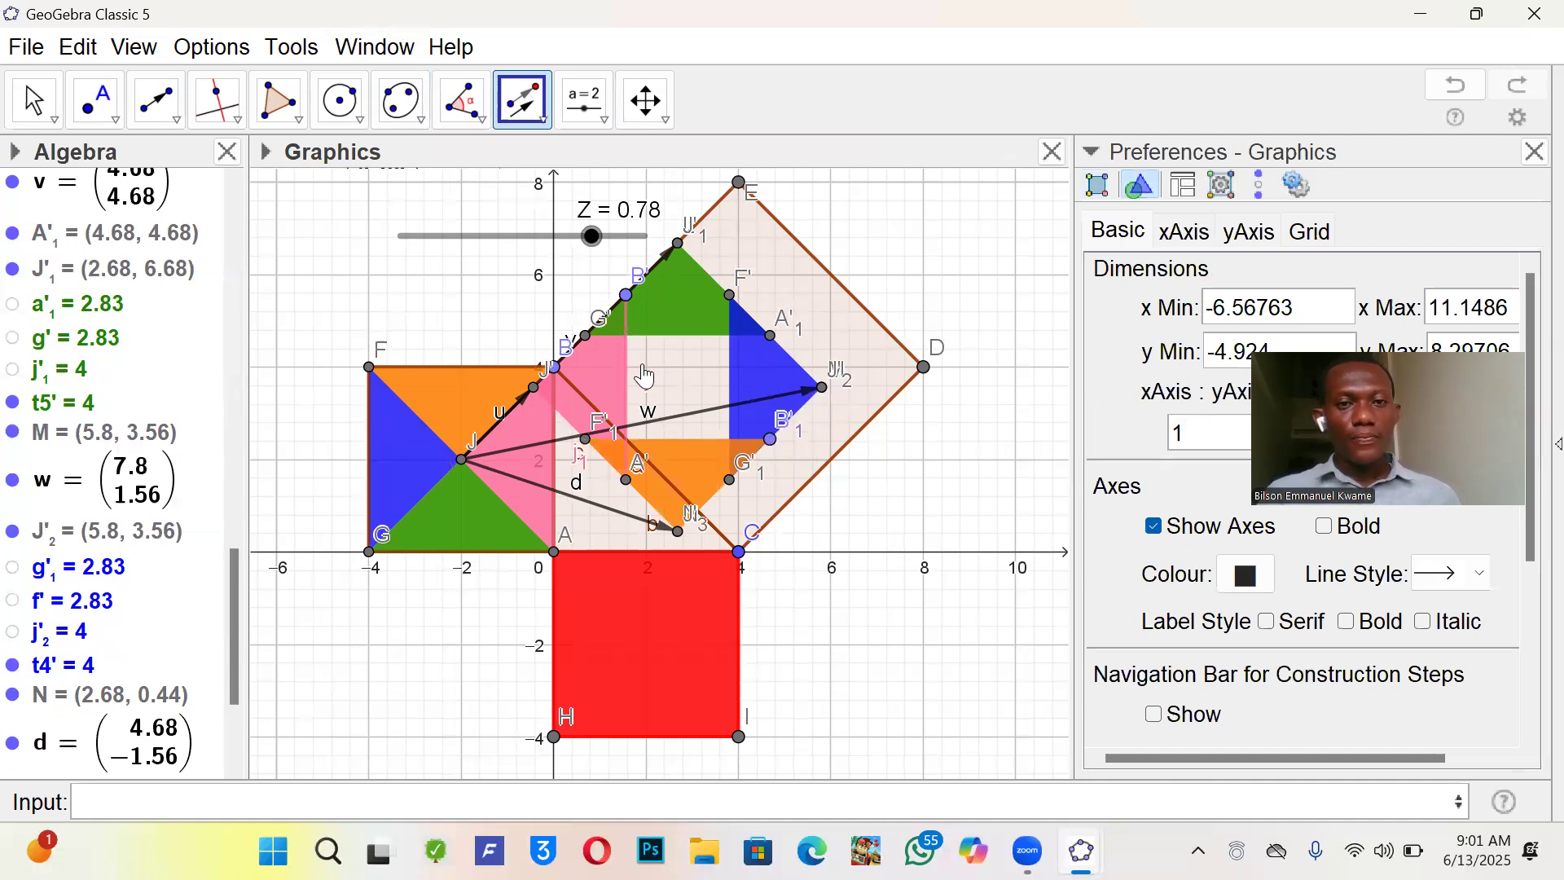
- Run slider Z up to 1 to move all four triangles into the large square, and return it to 0
drag(594, 237, 646, 236)
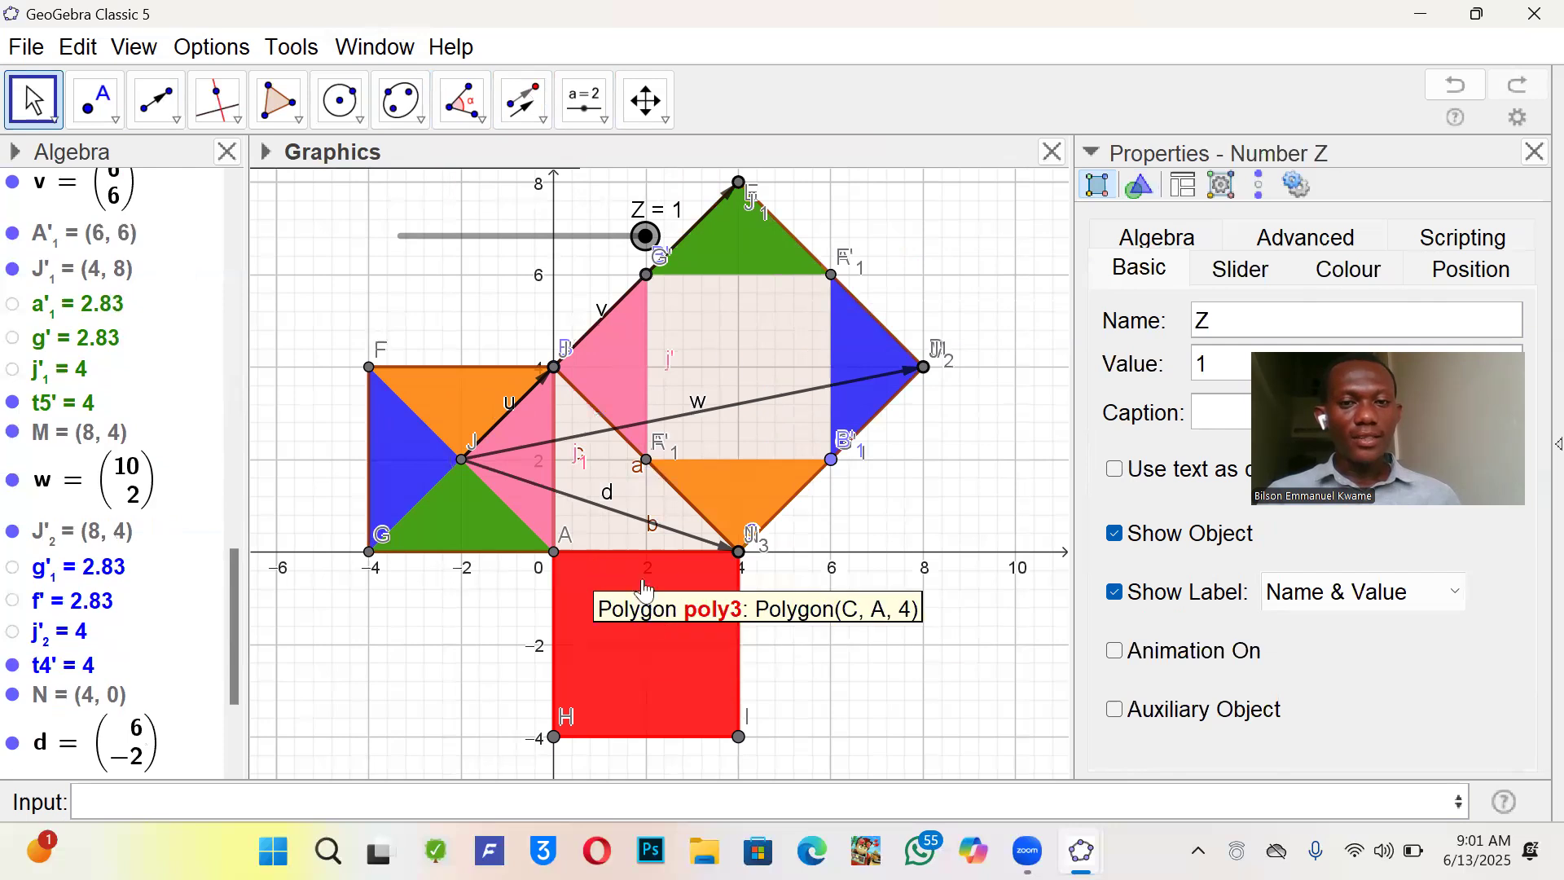
drag(648, 242, 271, 306)
click(273, 304)
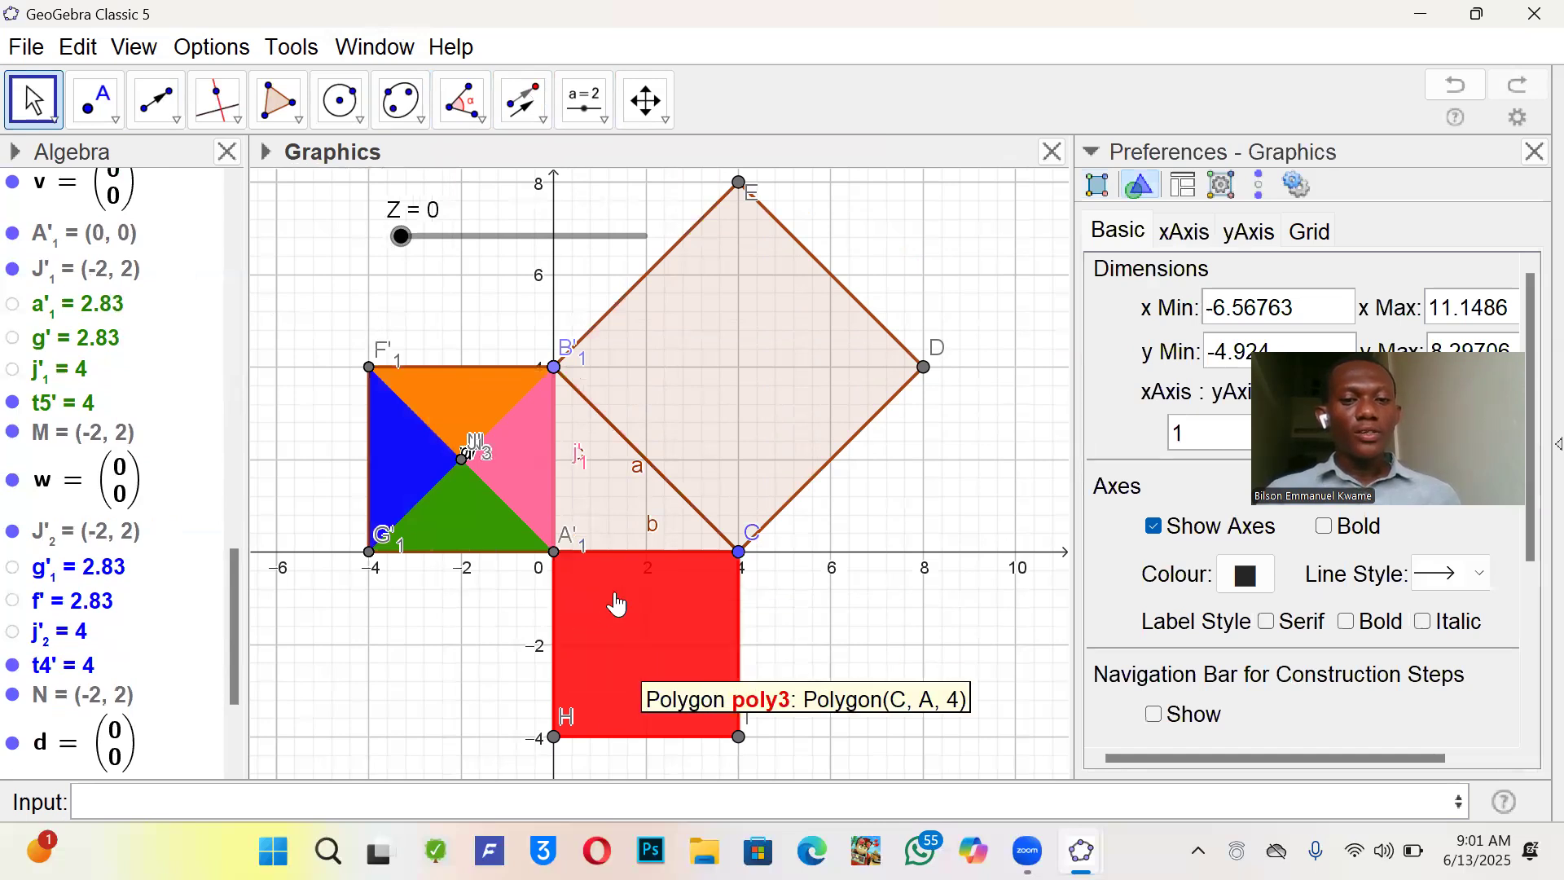
- Activate the Compasses tool for drawing a circle with a radius taken from two points
click(330, 103)
click(330, 103)
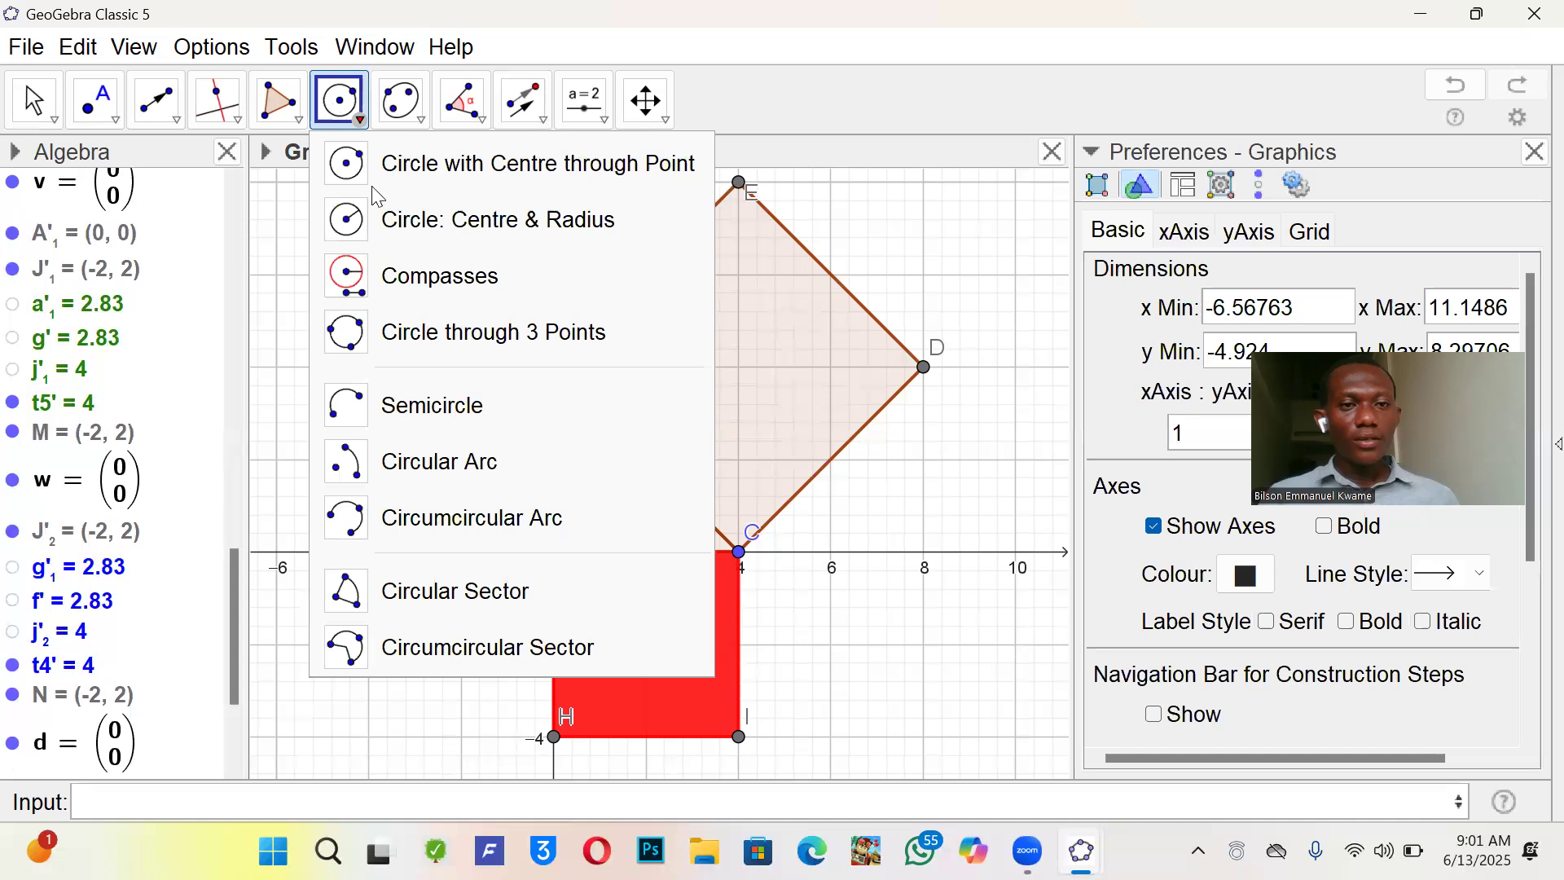
click(412, 285)
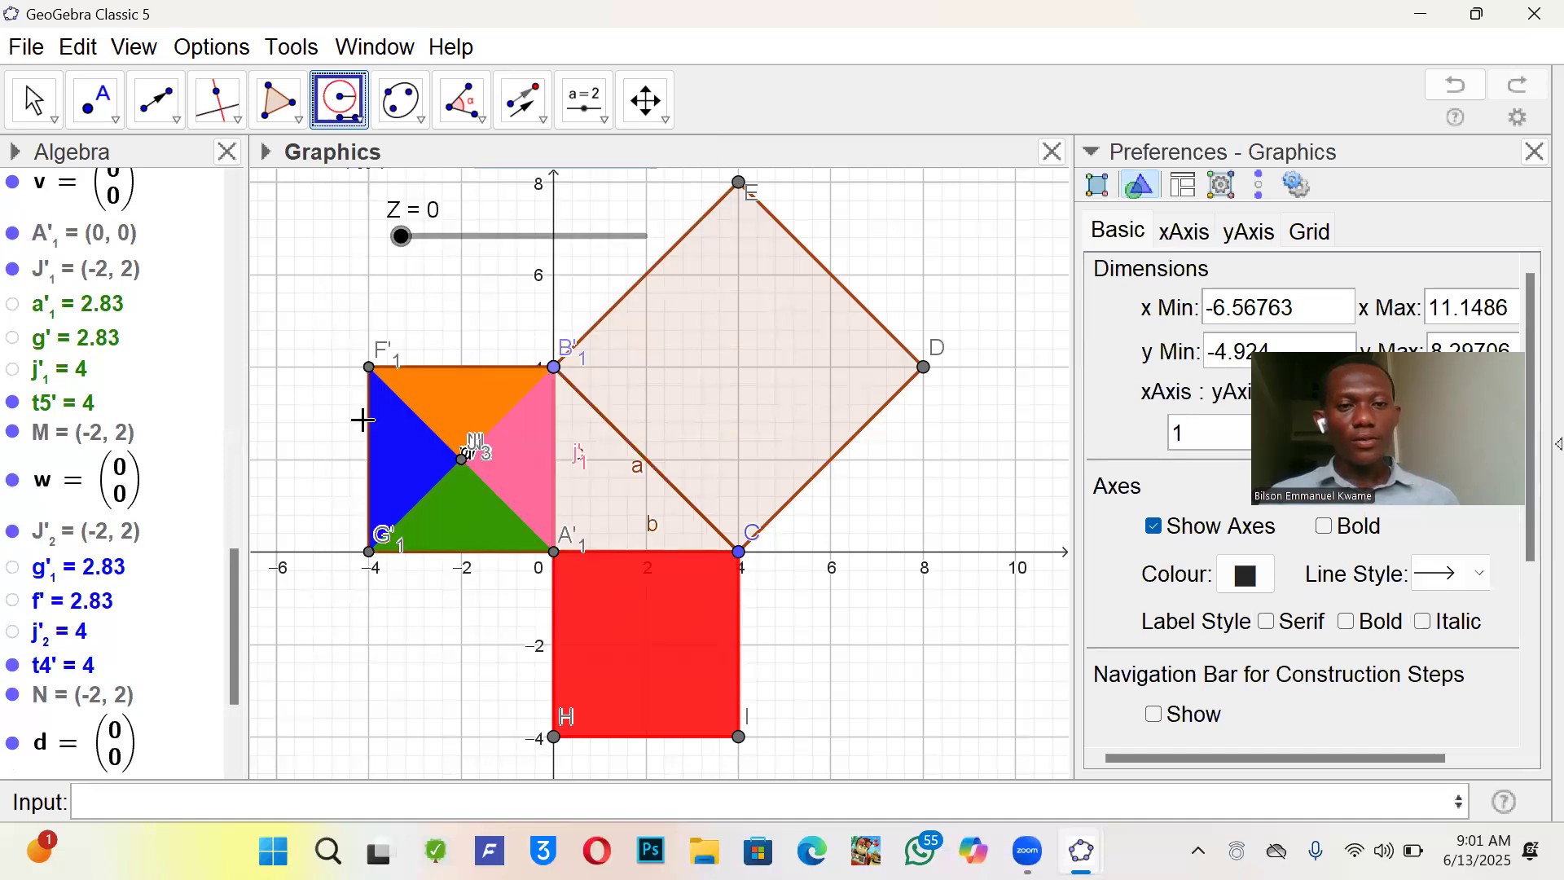
click(369, 369)
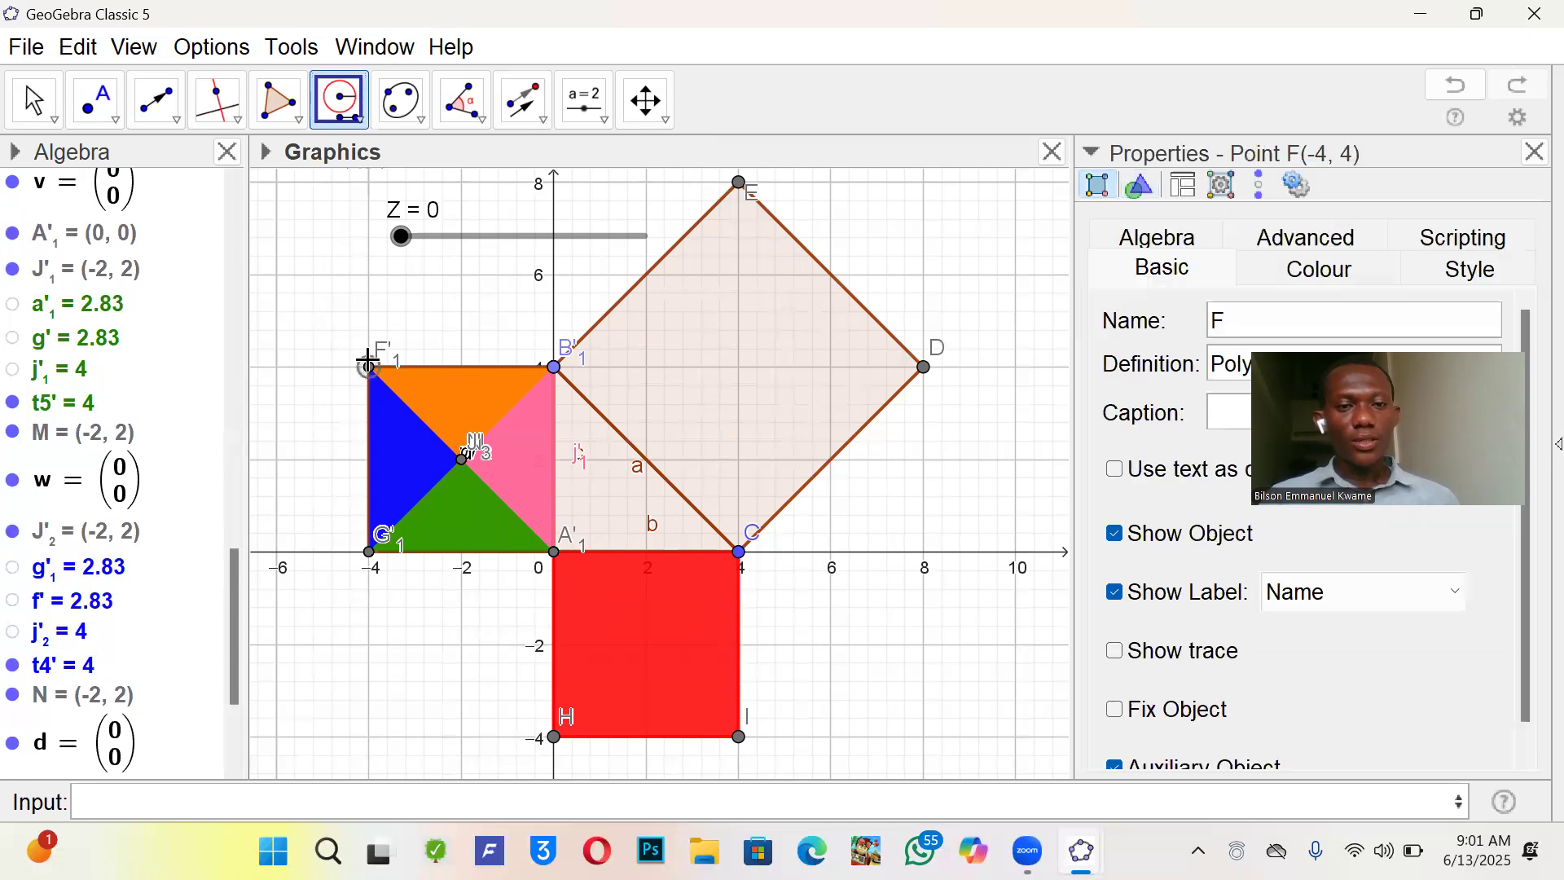
click(553, 368)
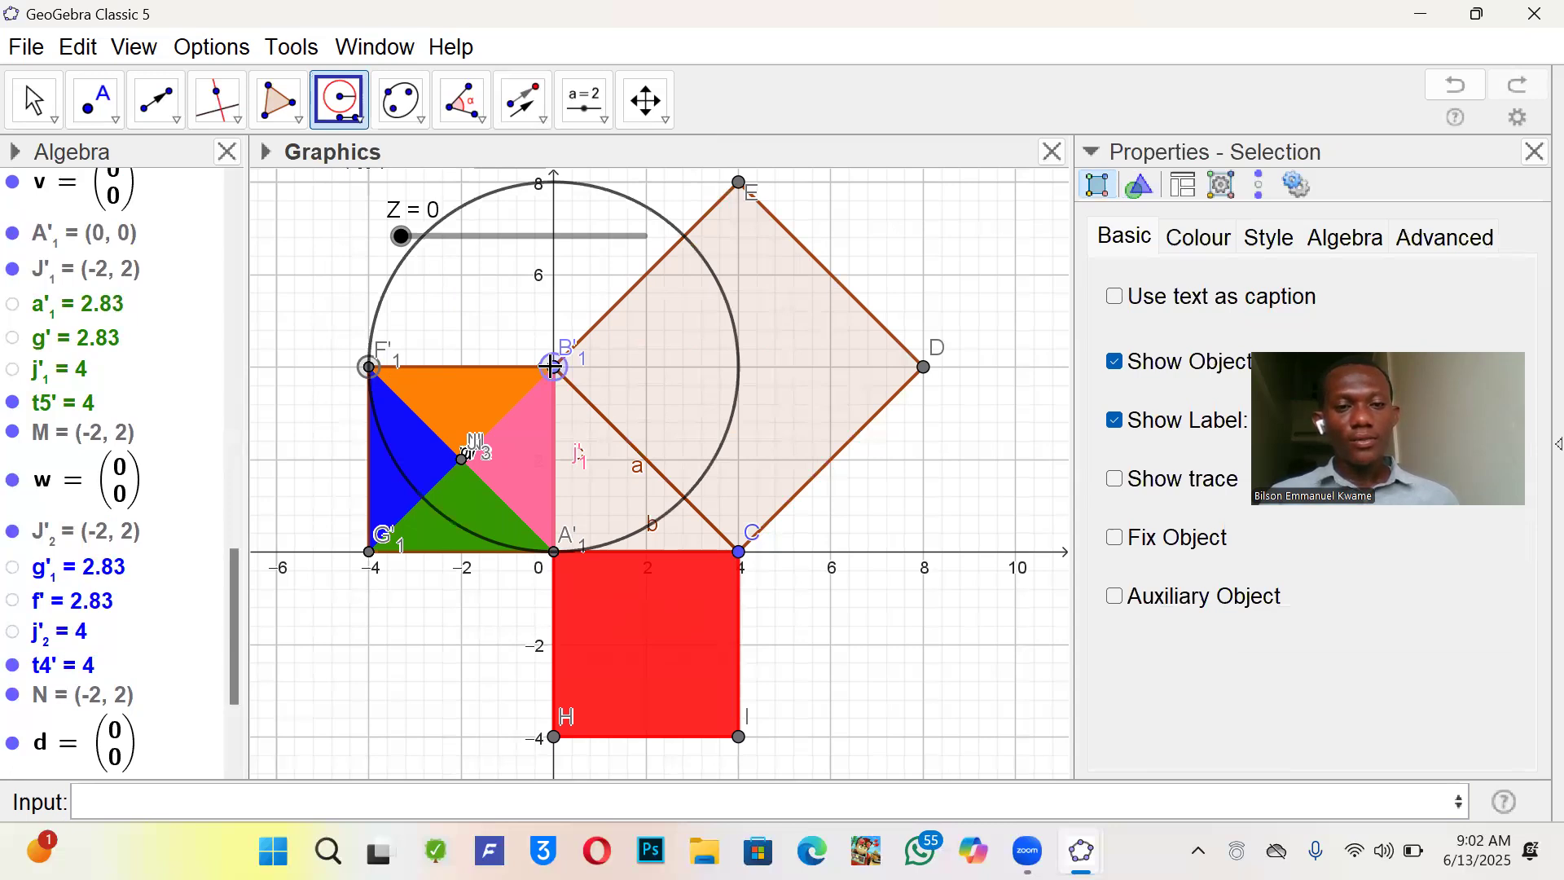
key(Escape)
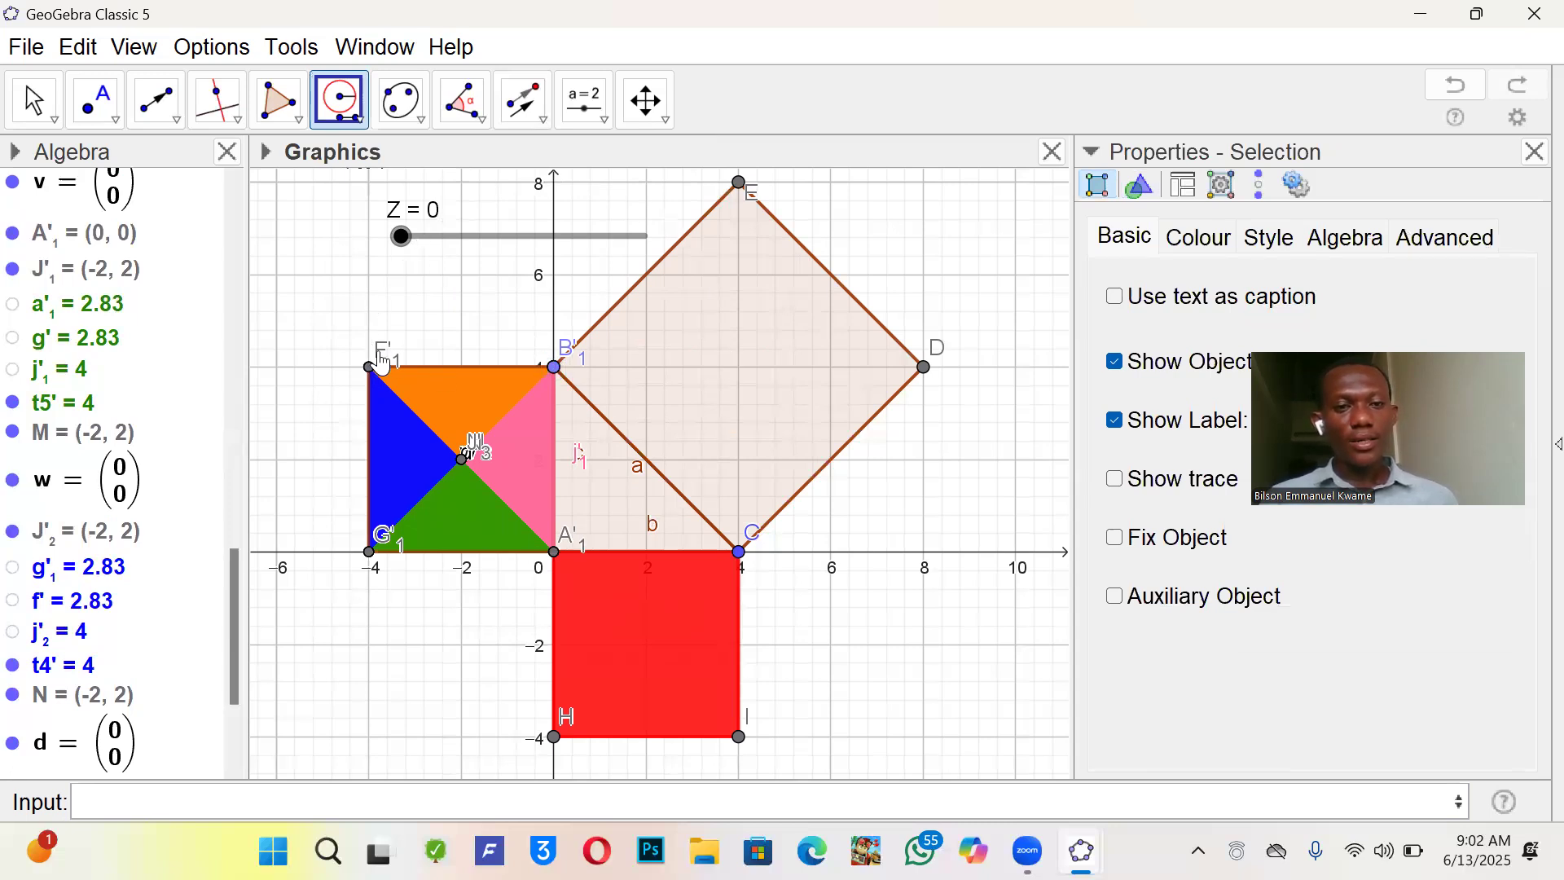
- Draw a circle centred at C whose radius equals the distance from corner F to the four-coloured square's centre
click(367, 366)
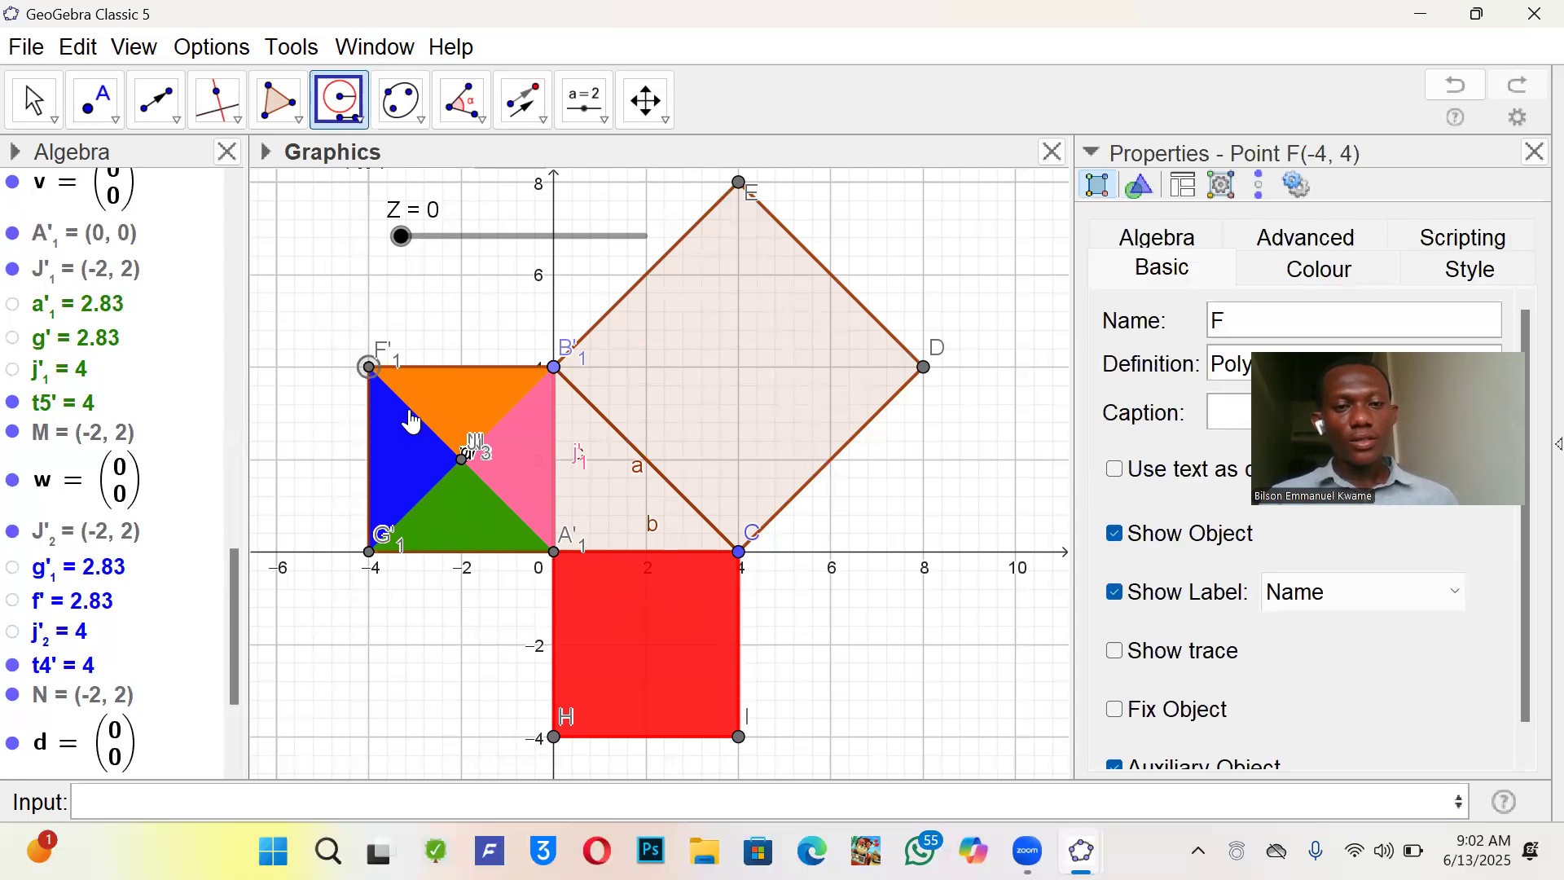
click(462, 460)
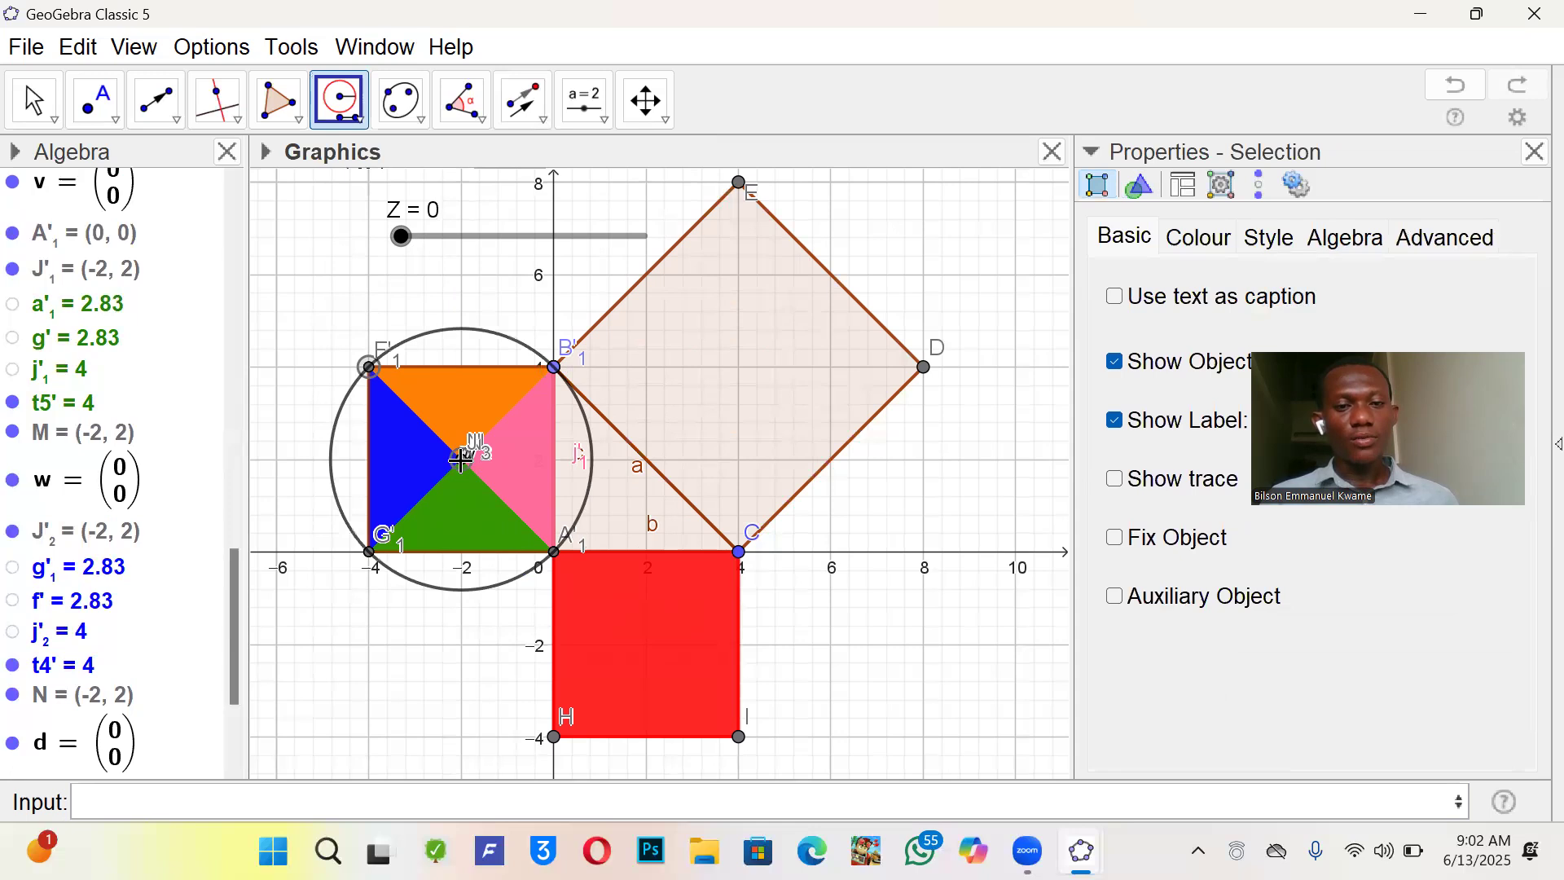
click(739, 552)
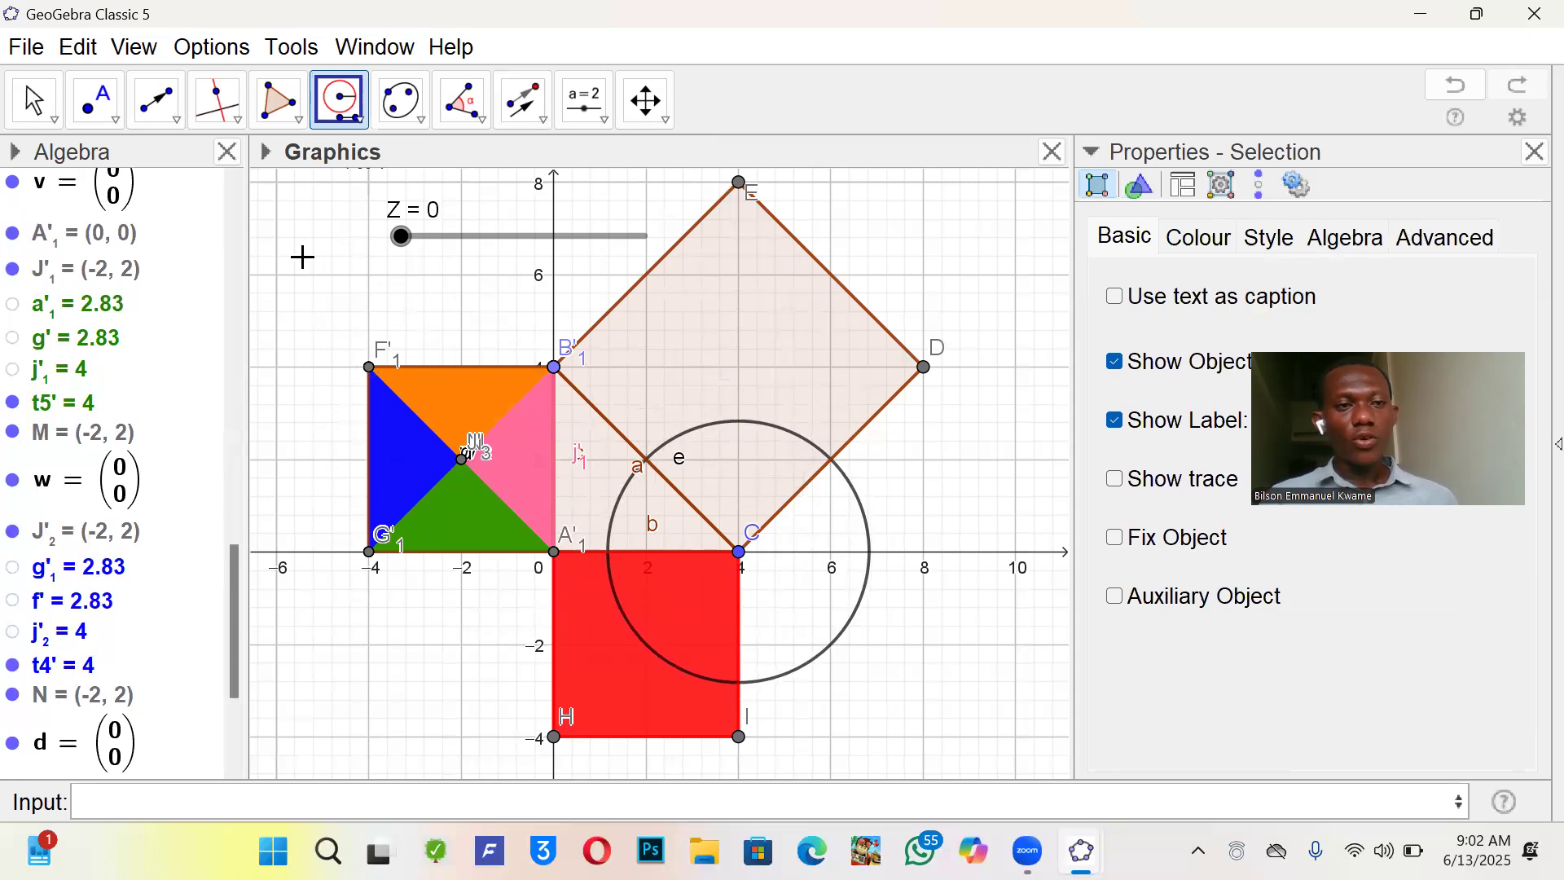
- Mark the intersection of the circle with hypotenuse BC as a point, and hide the circle
click(105, 122)
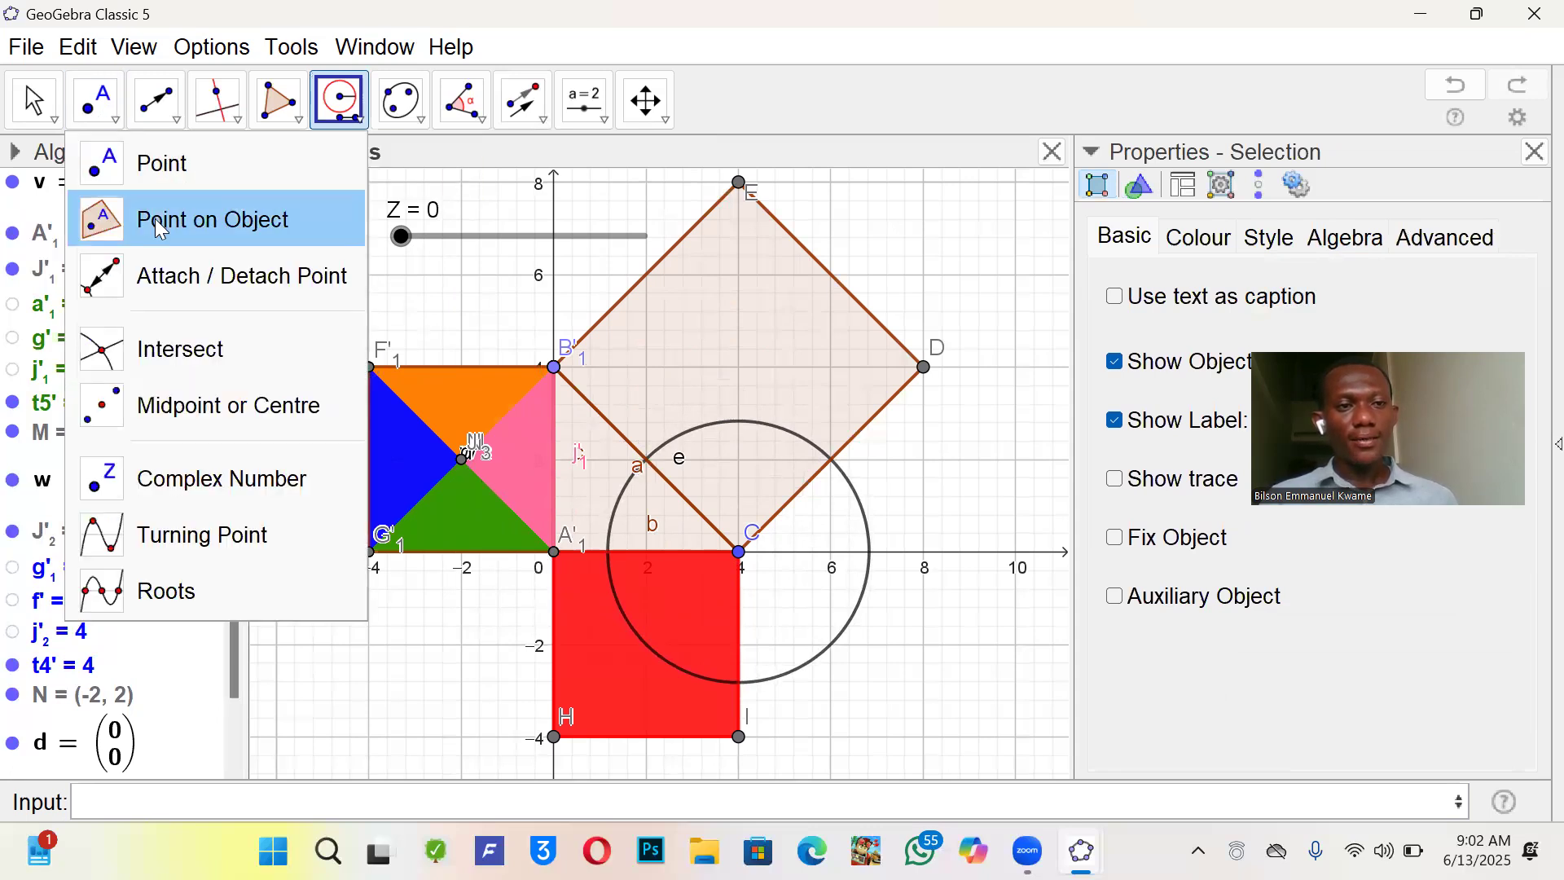
click(192, 354)
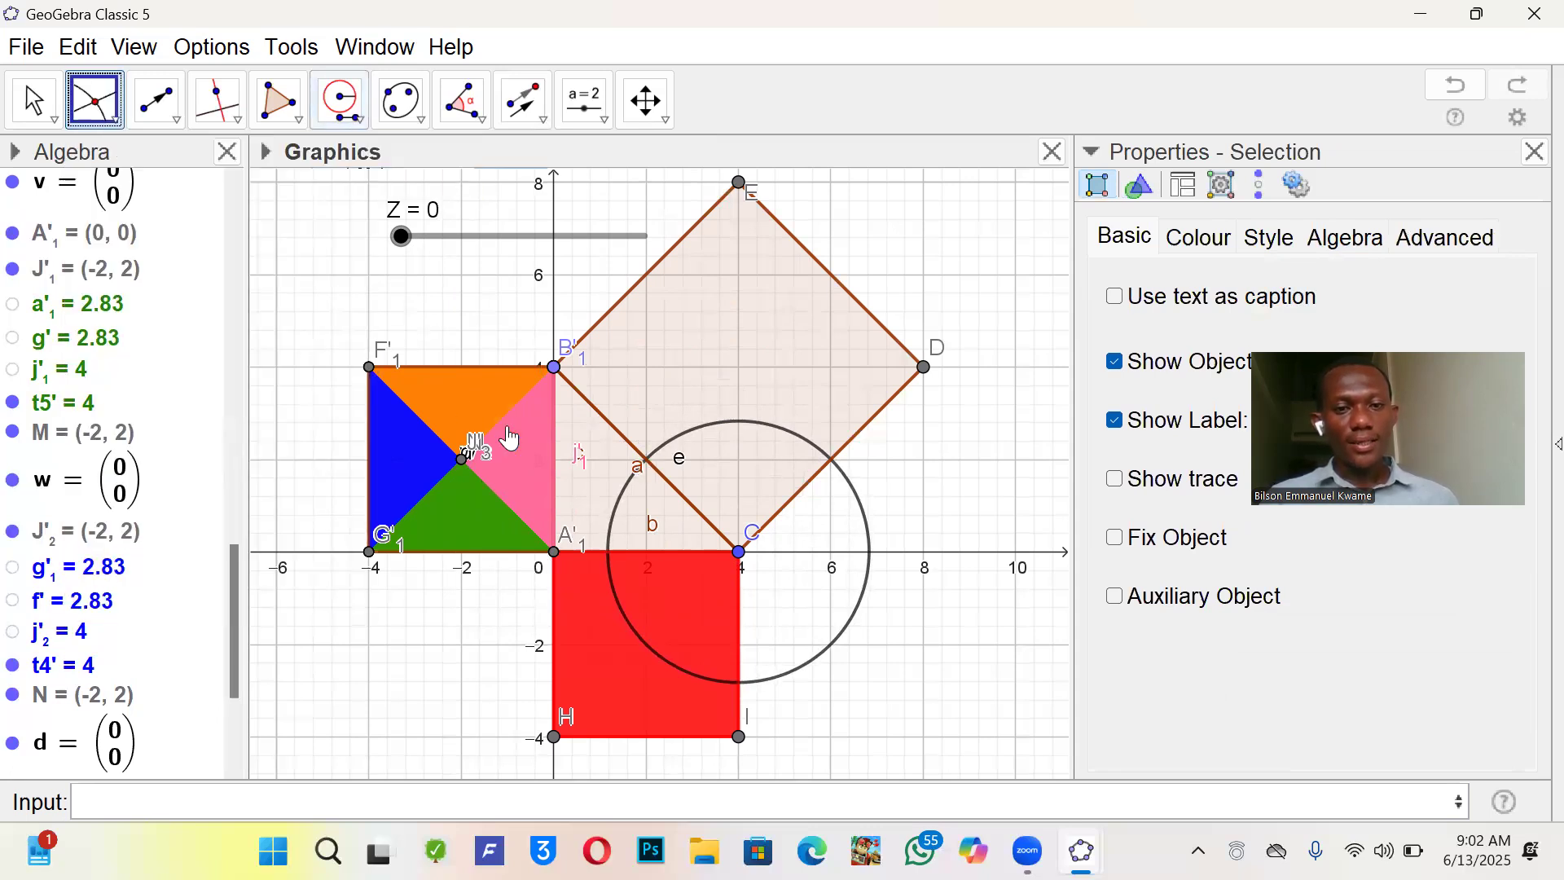
click(646, 460)
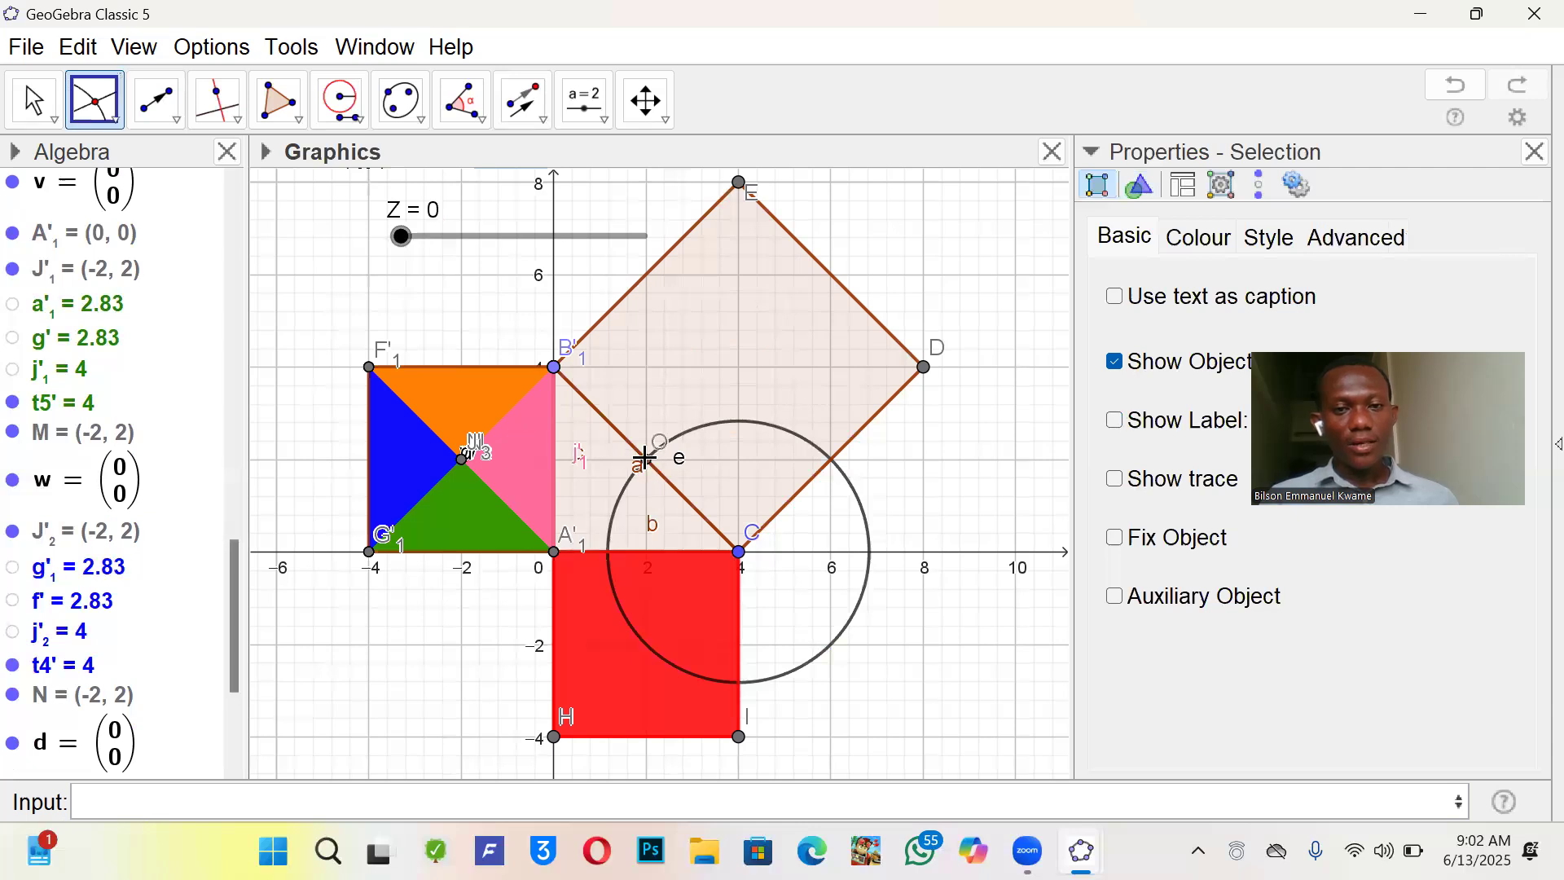
scroll(170, 538, down, 3)
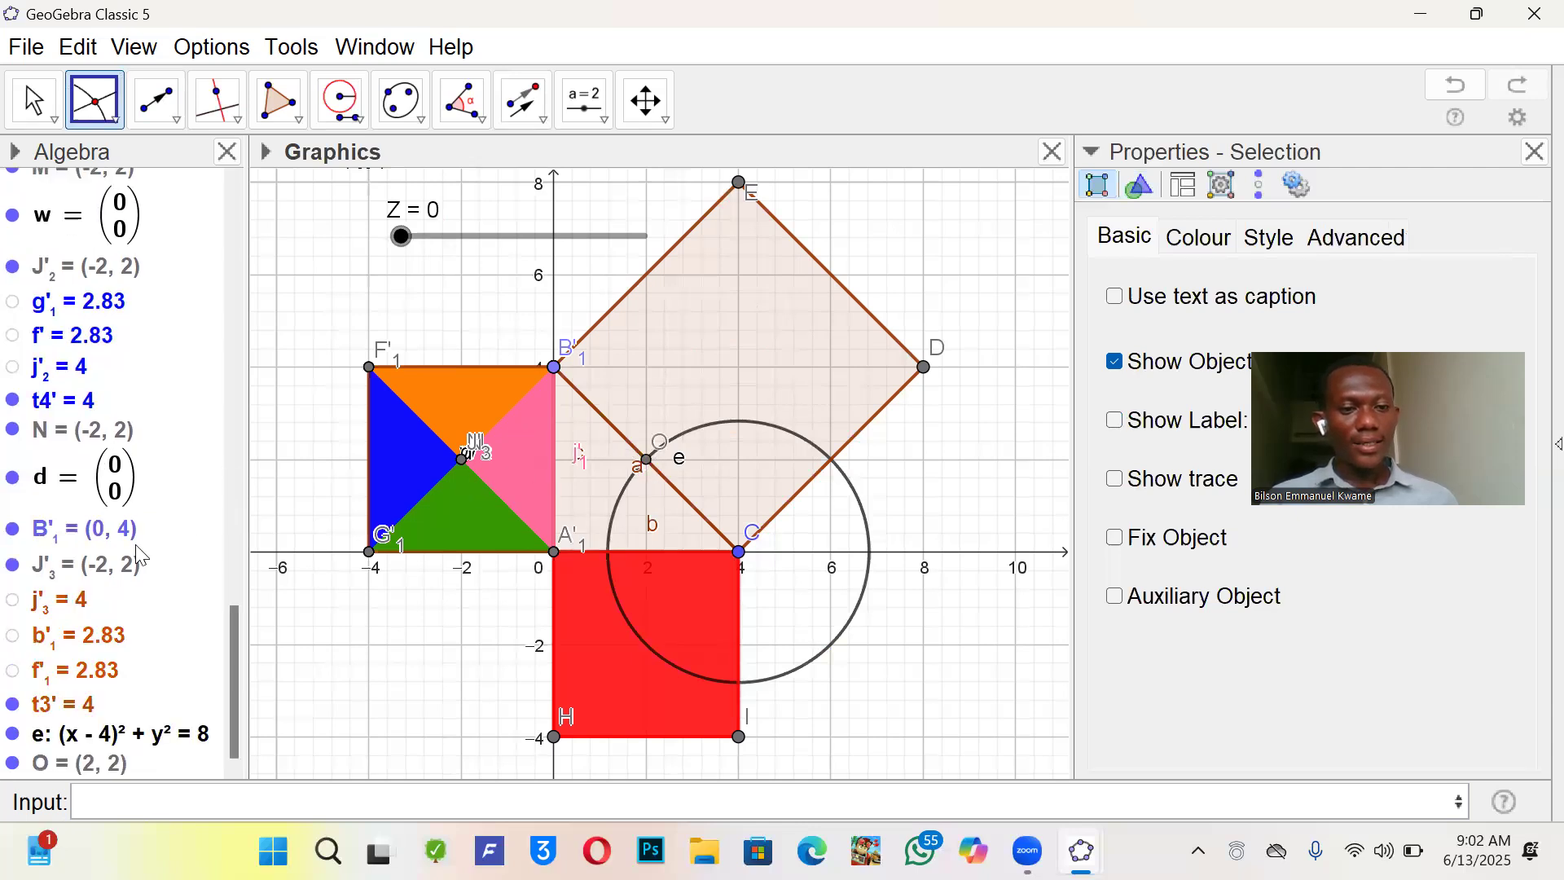
click(13, 735)
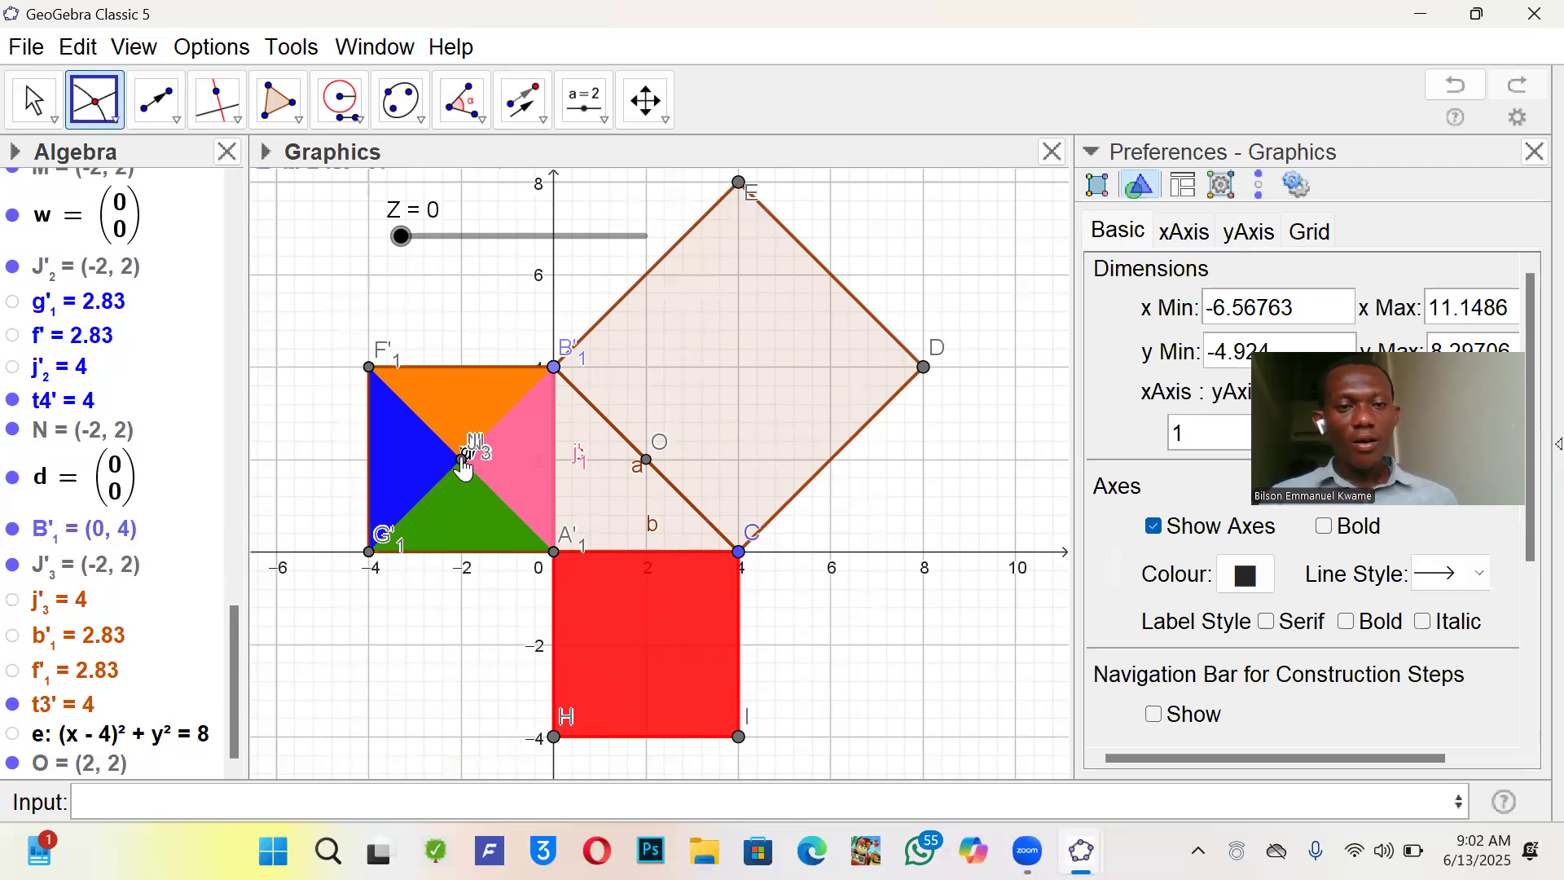
- Define a new point with the expression J+Z(O-J)
click(266, 788)
text(J)
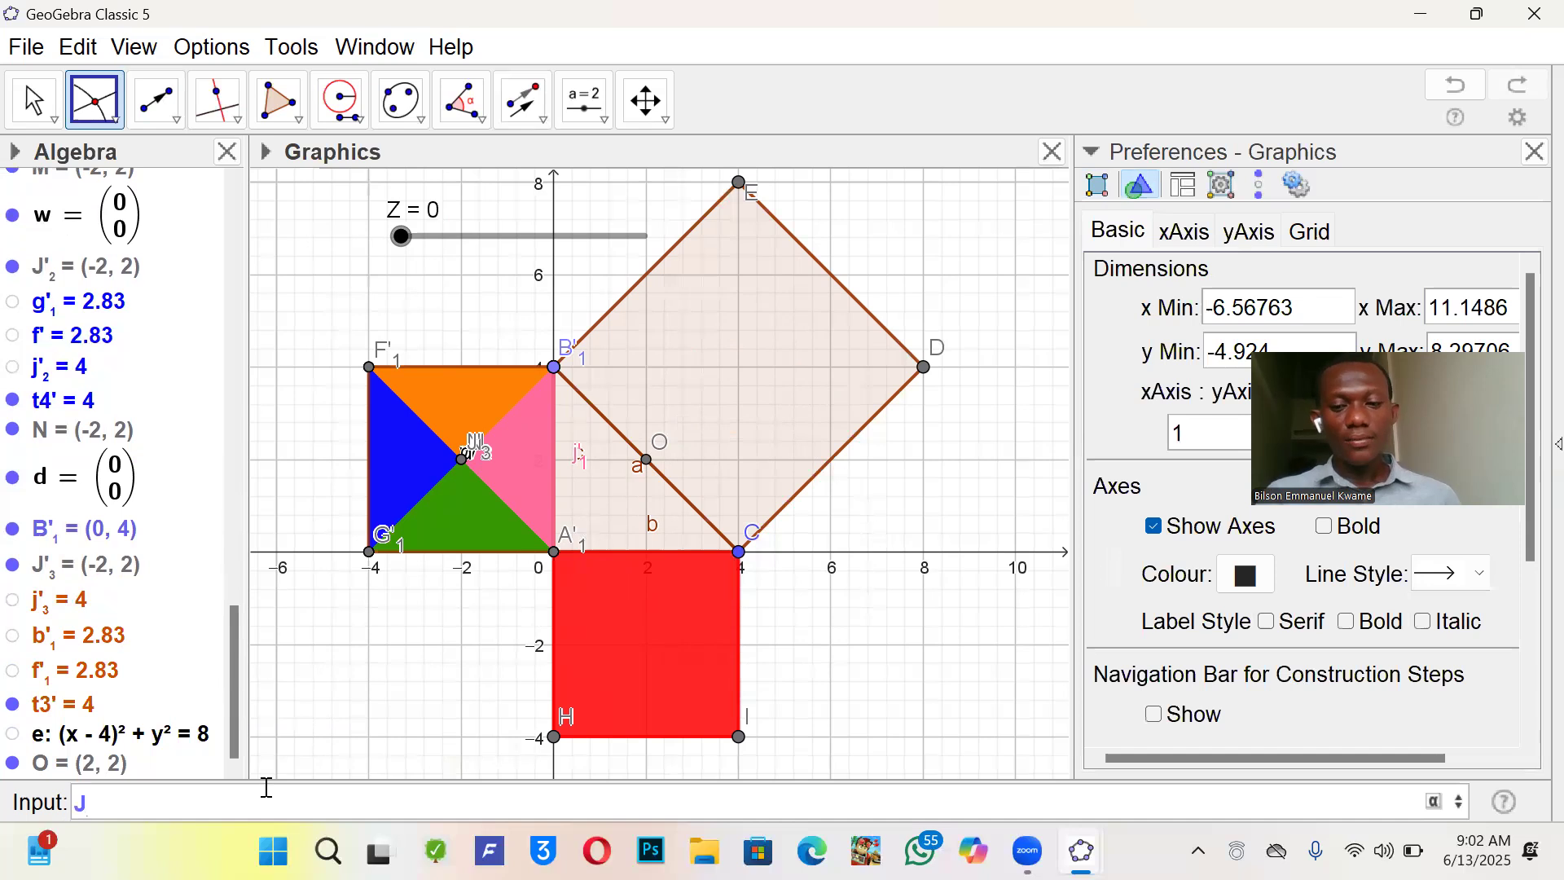
text(+Z()
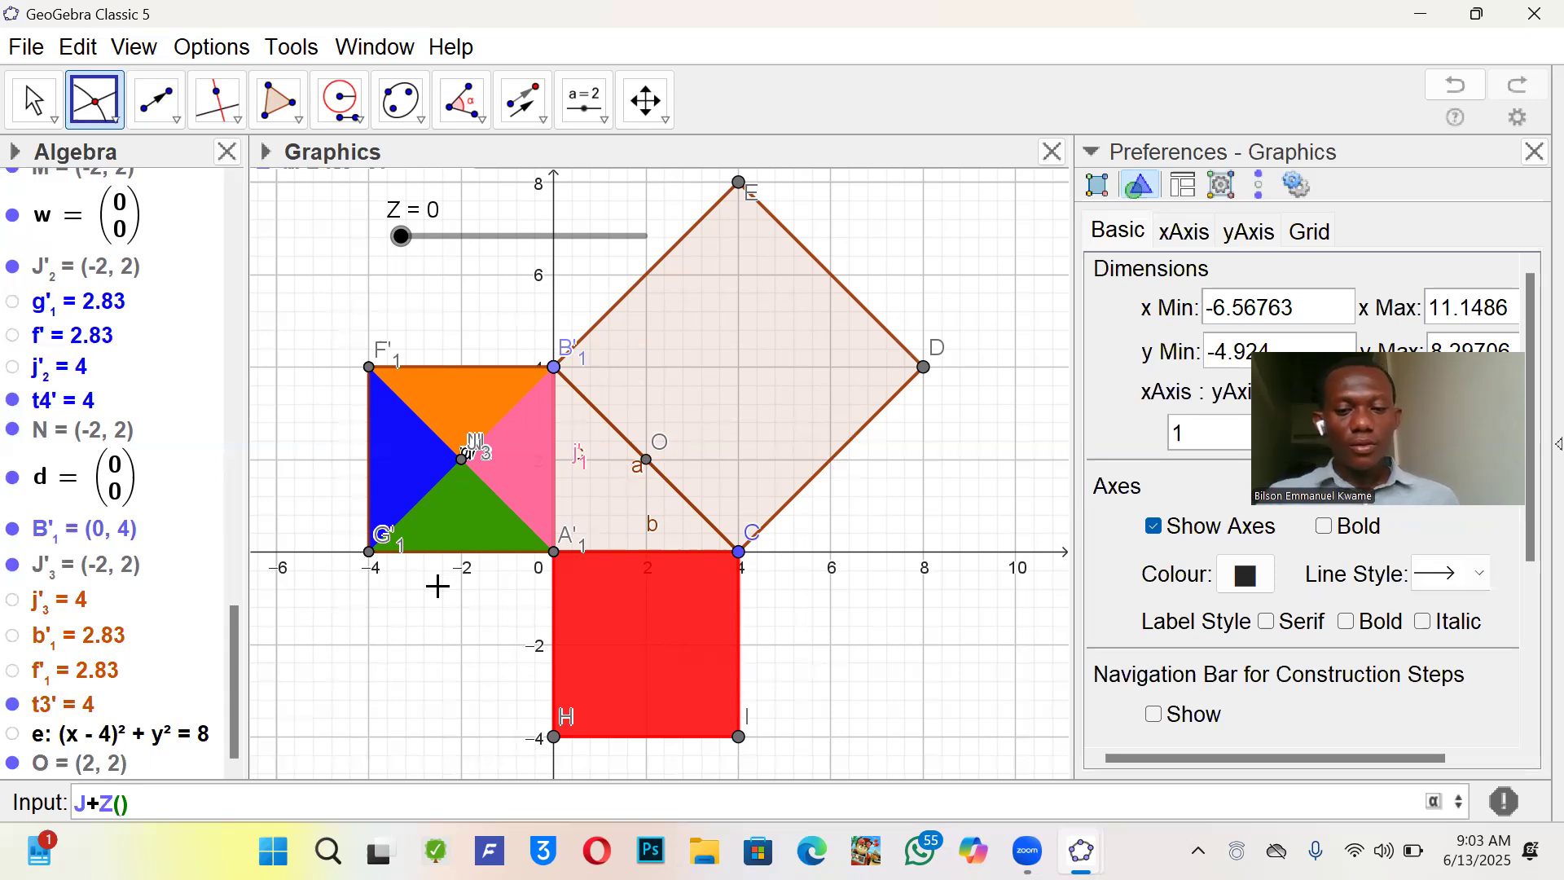
text(O_)
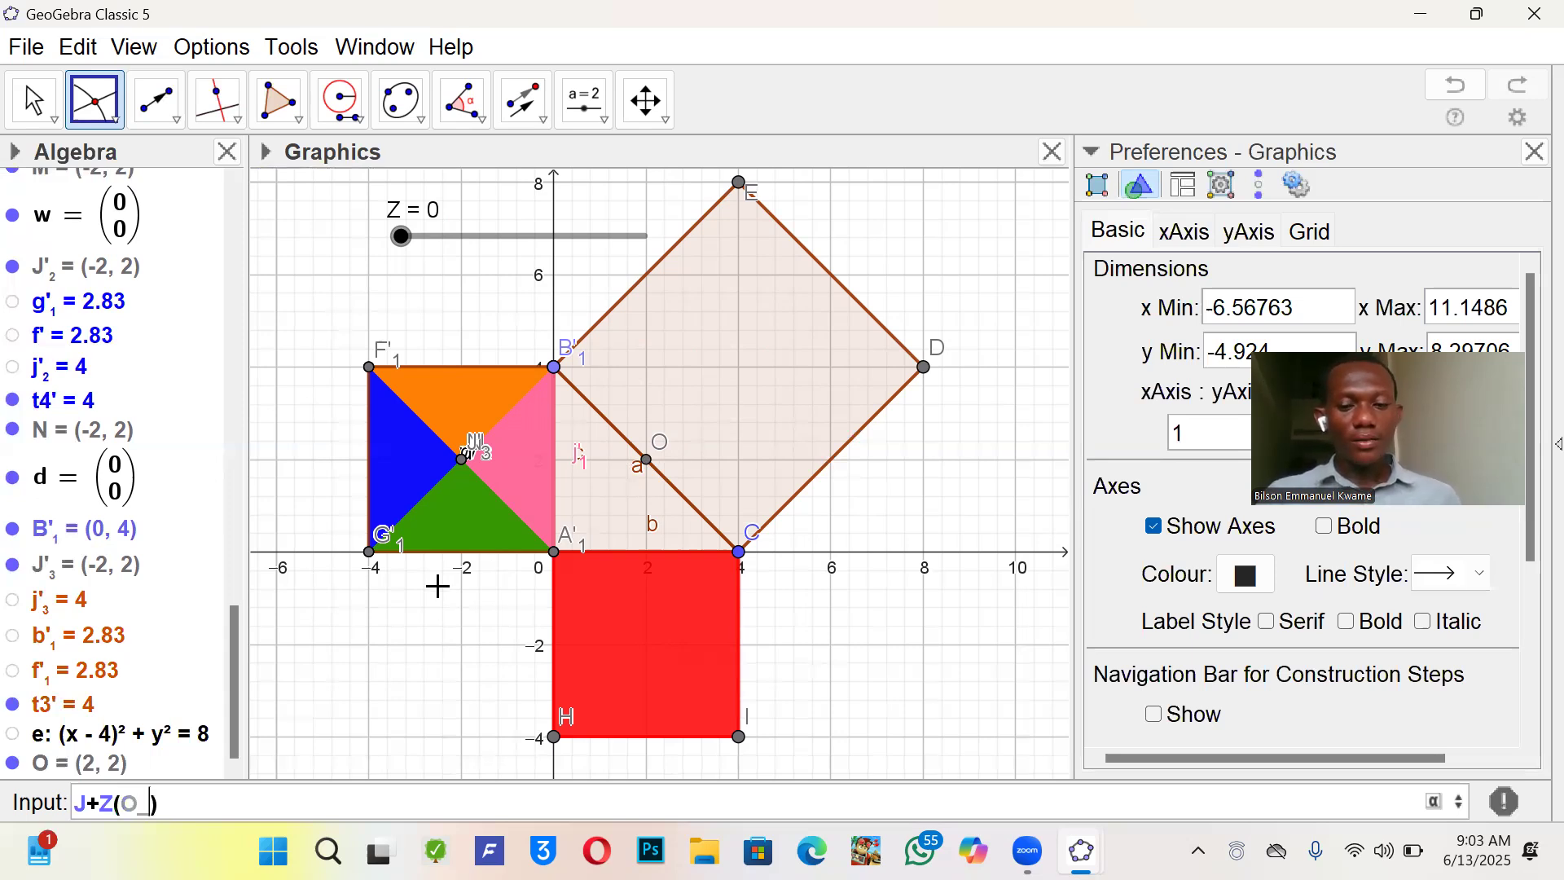
key(BackSpace)
text(-J)
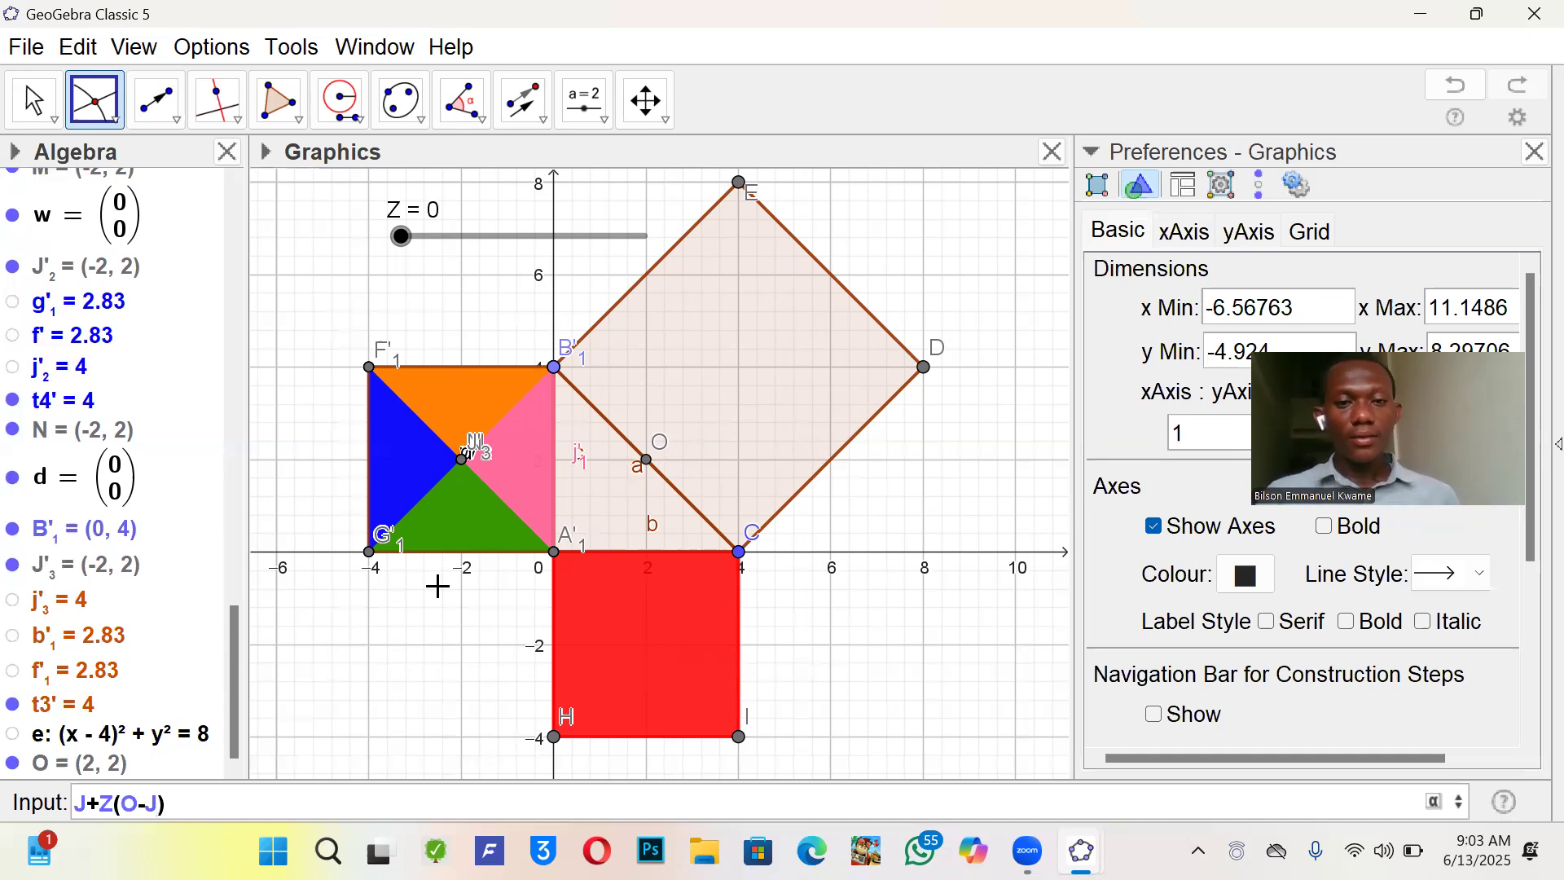
key(Return)
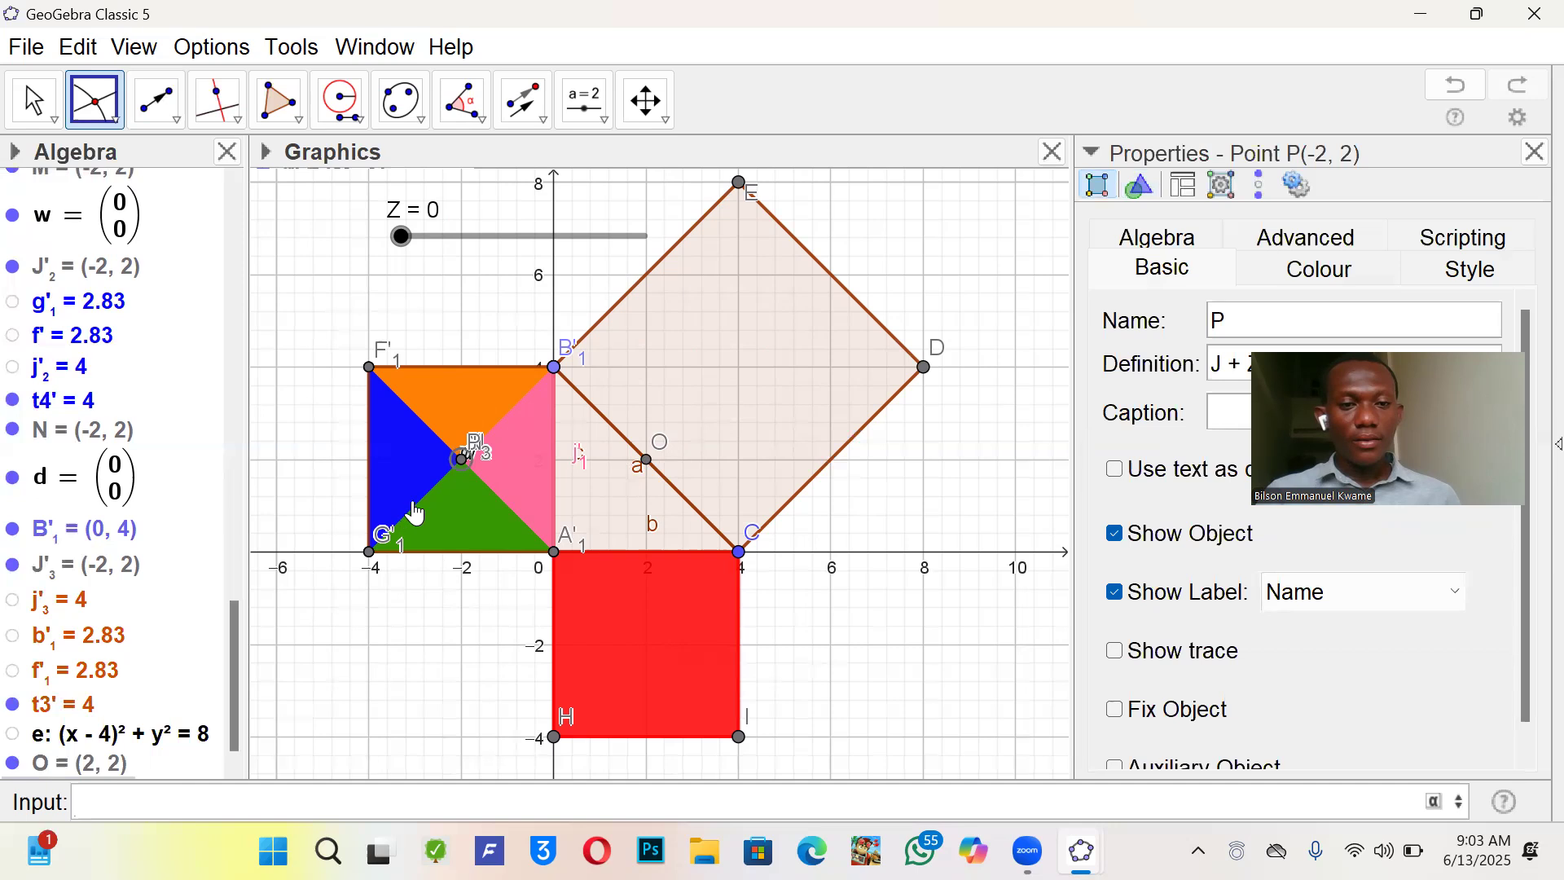
- Run slider Z up to 1 to check the triangles' placement in the large square, and return it to 0
key(Escape)
drag(404, 239, 586, 238)
drag(717, 284, 748, 330)
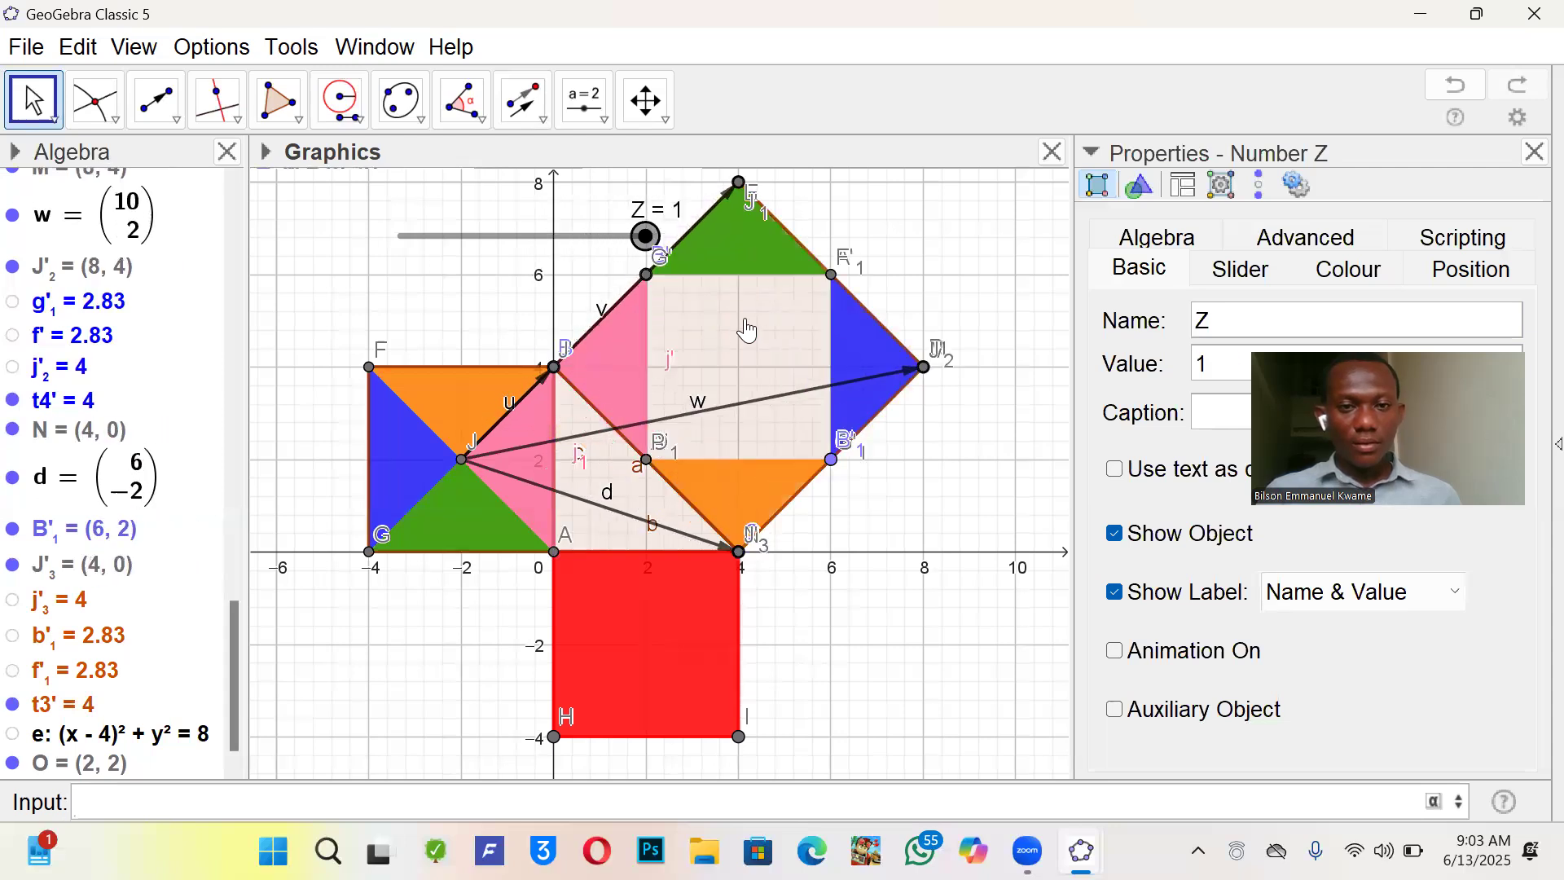
drag(439, 381, 331, 345)
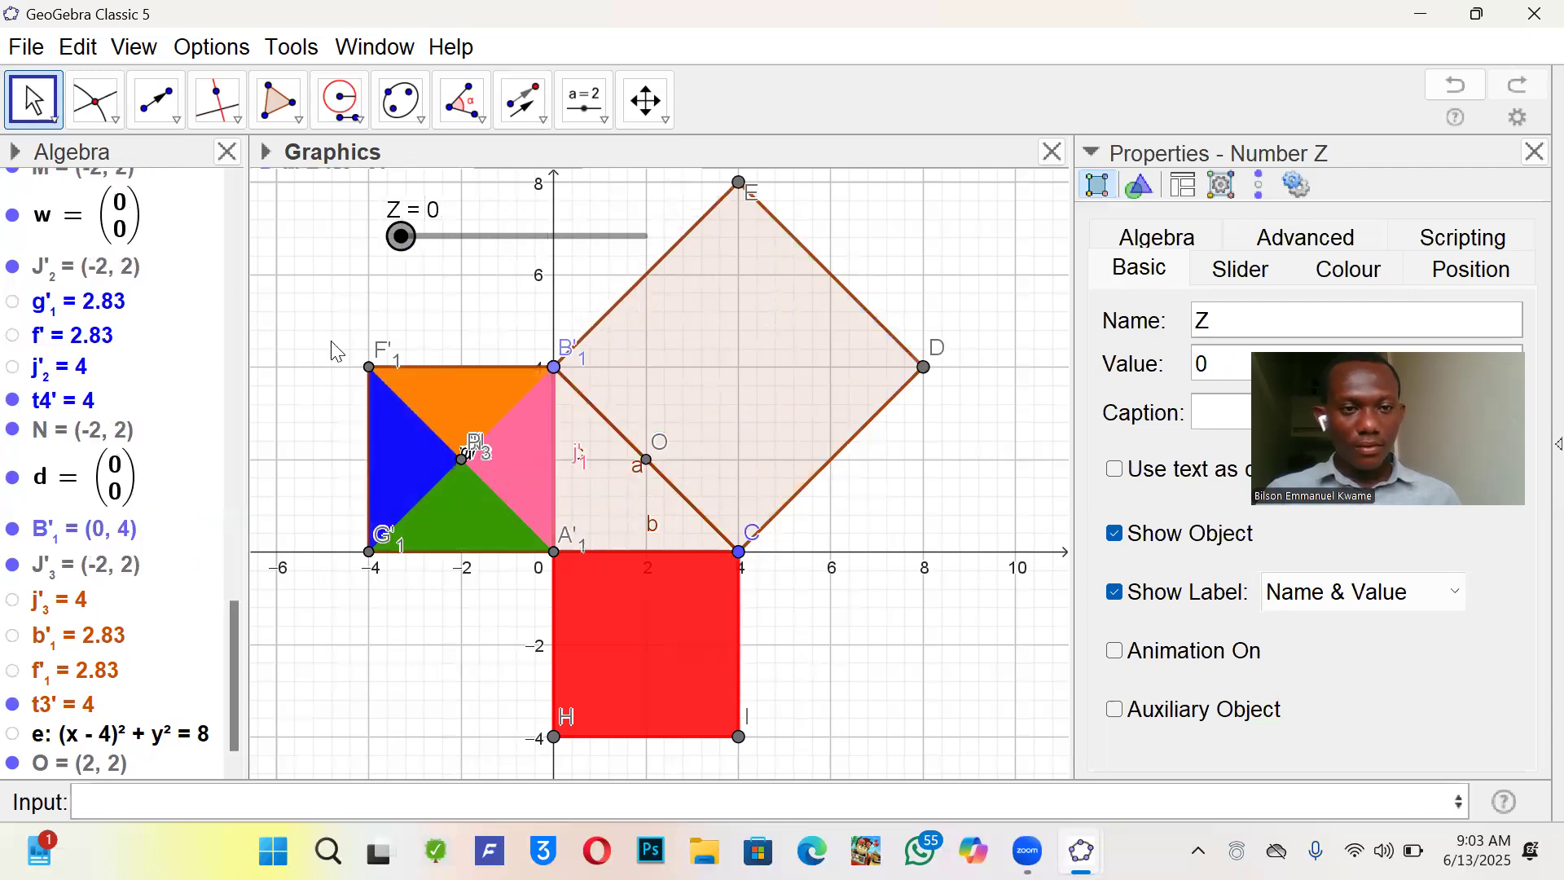
- Delete point P
scroll(145, 573, down, 1)
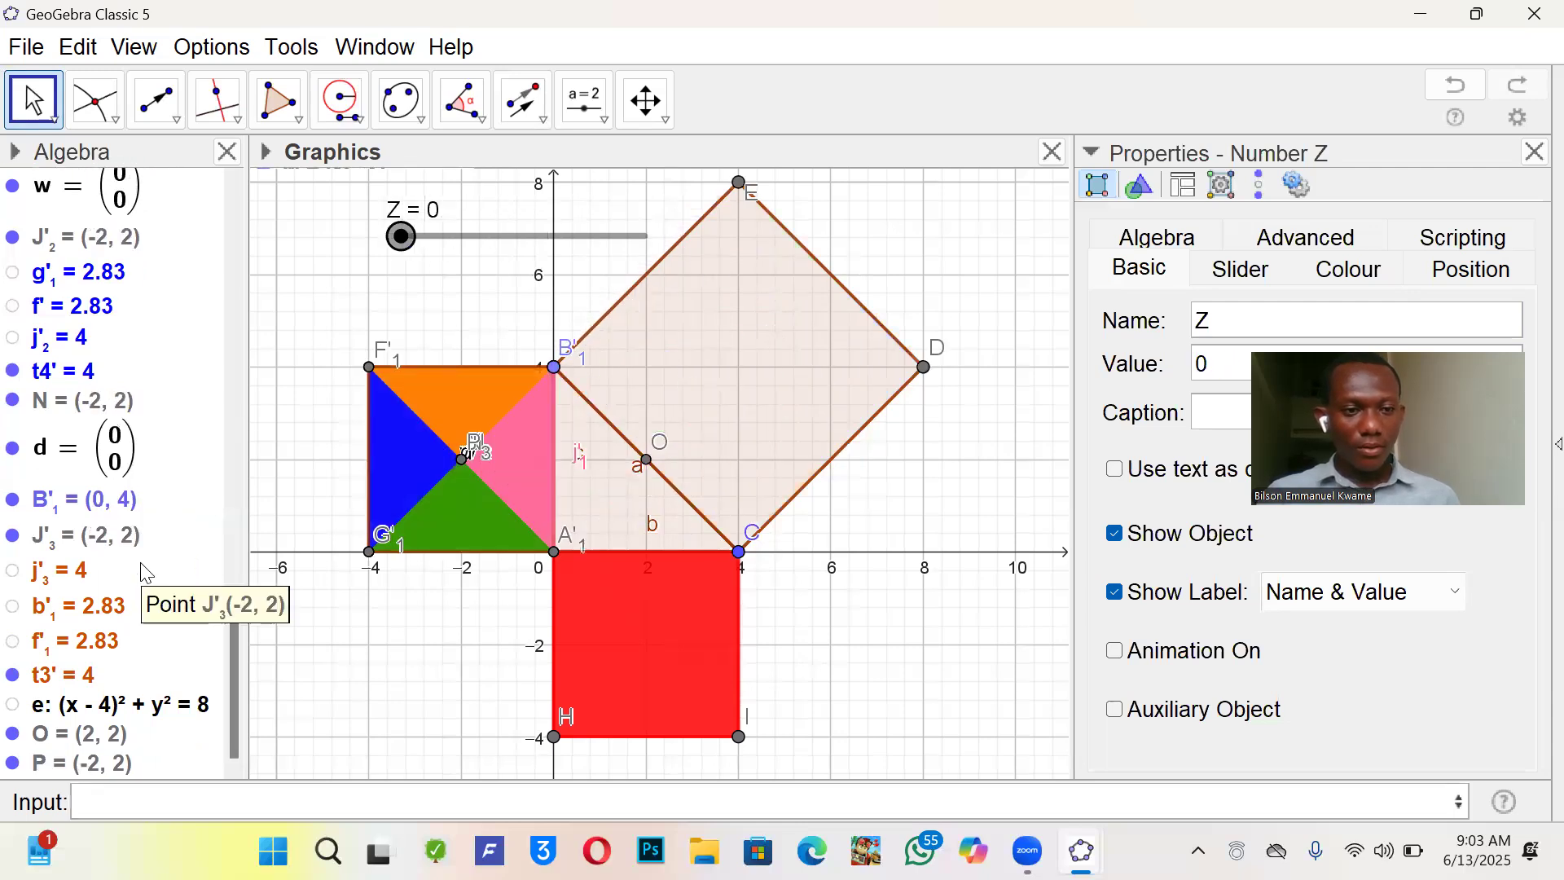
click(100, 761)
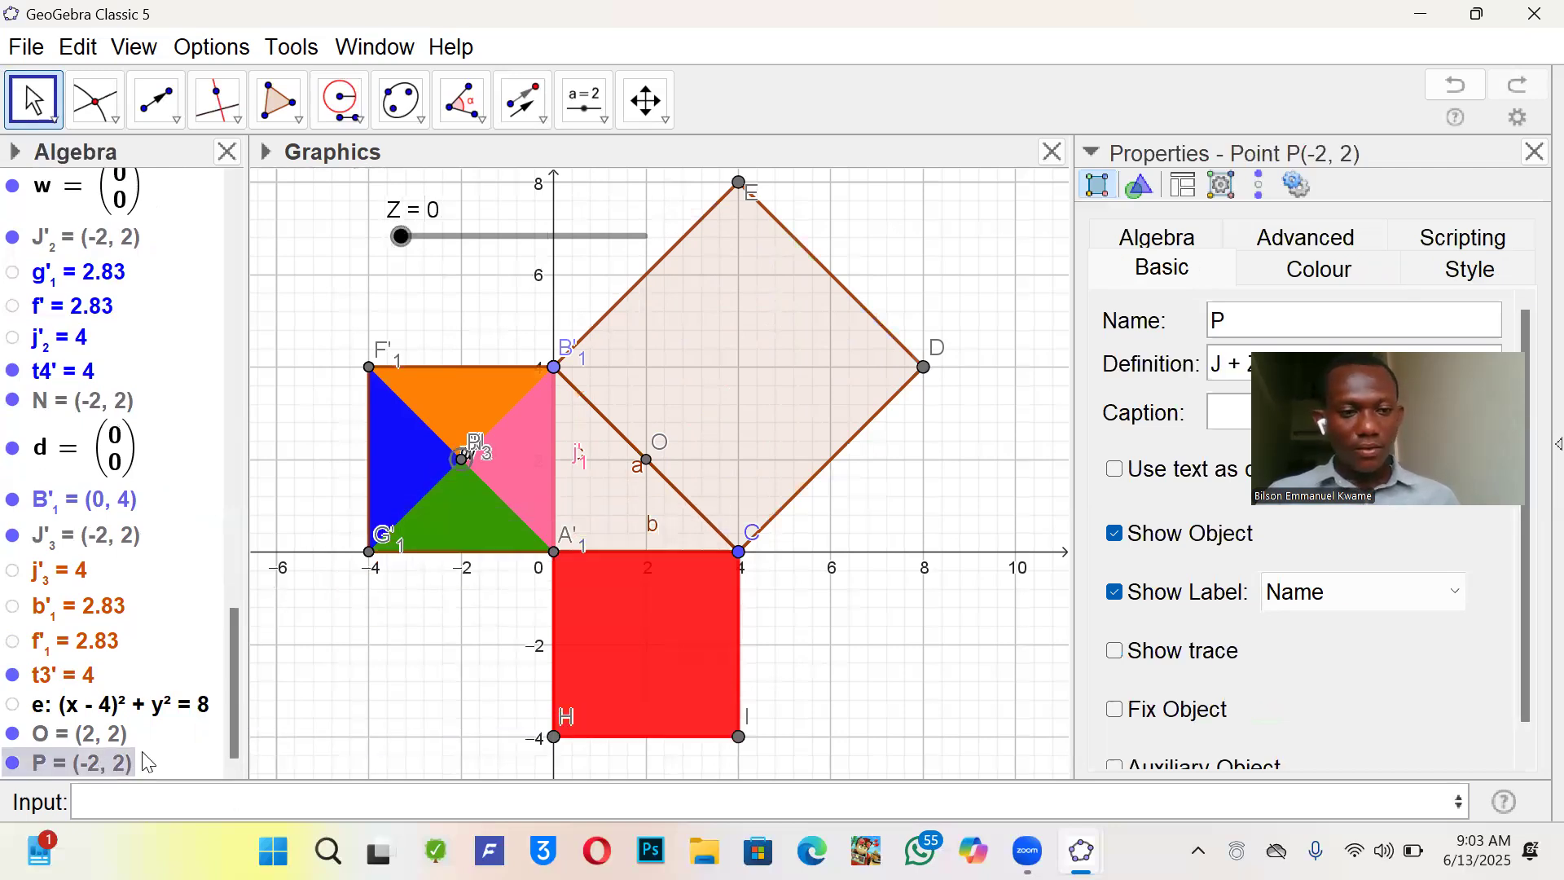
scroll(96, 758, up, 1)
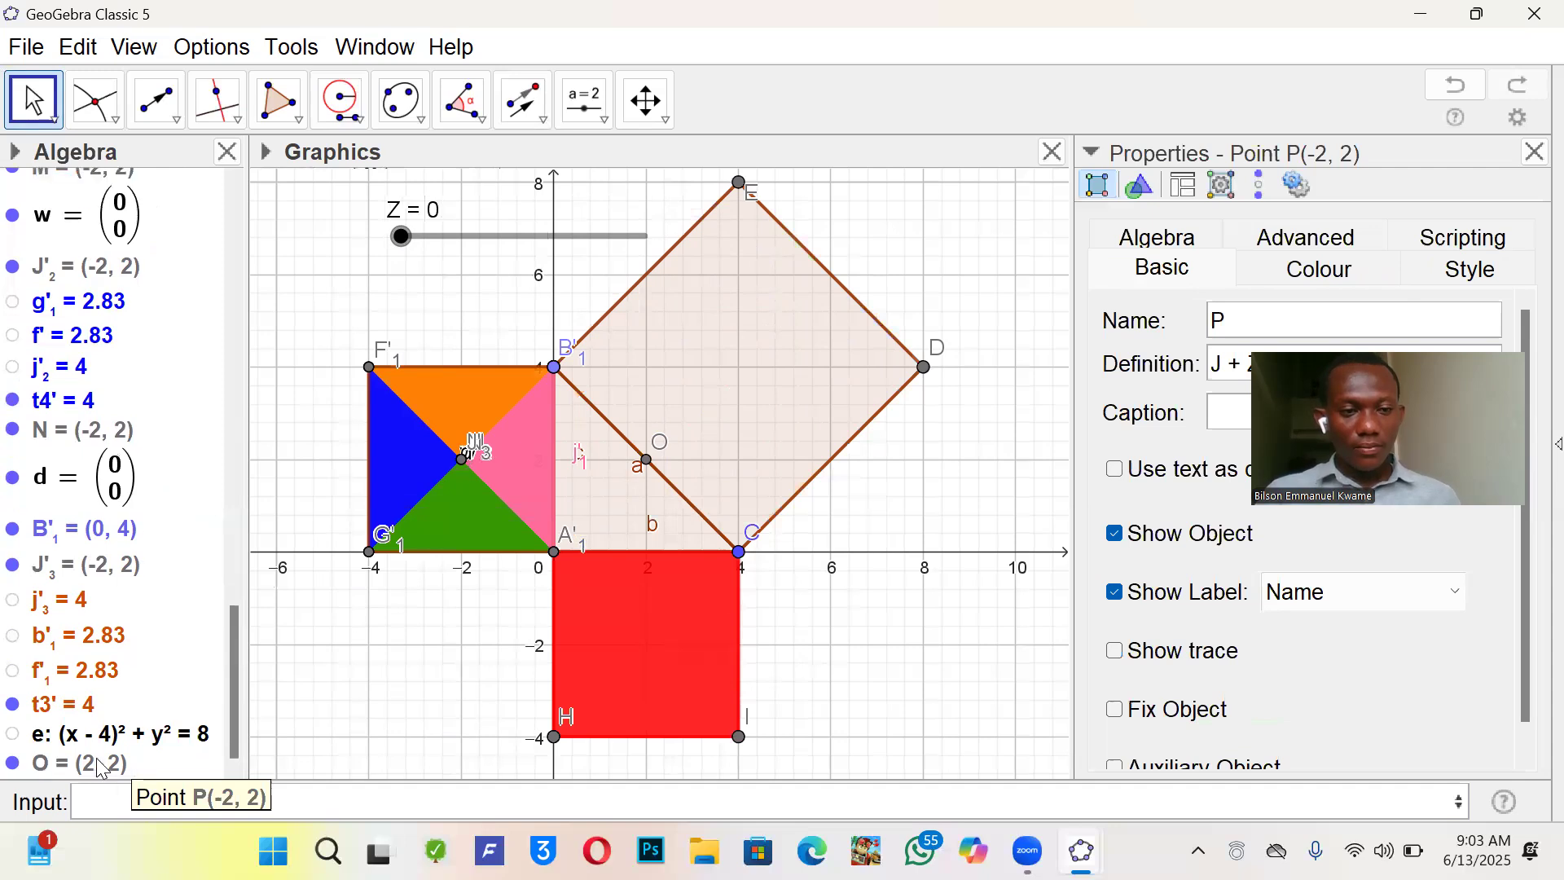
click(647, 461)
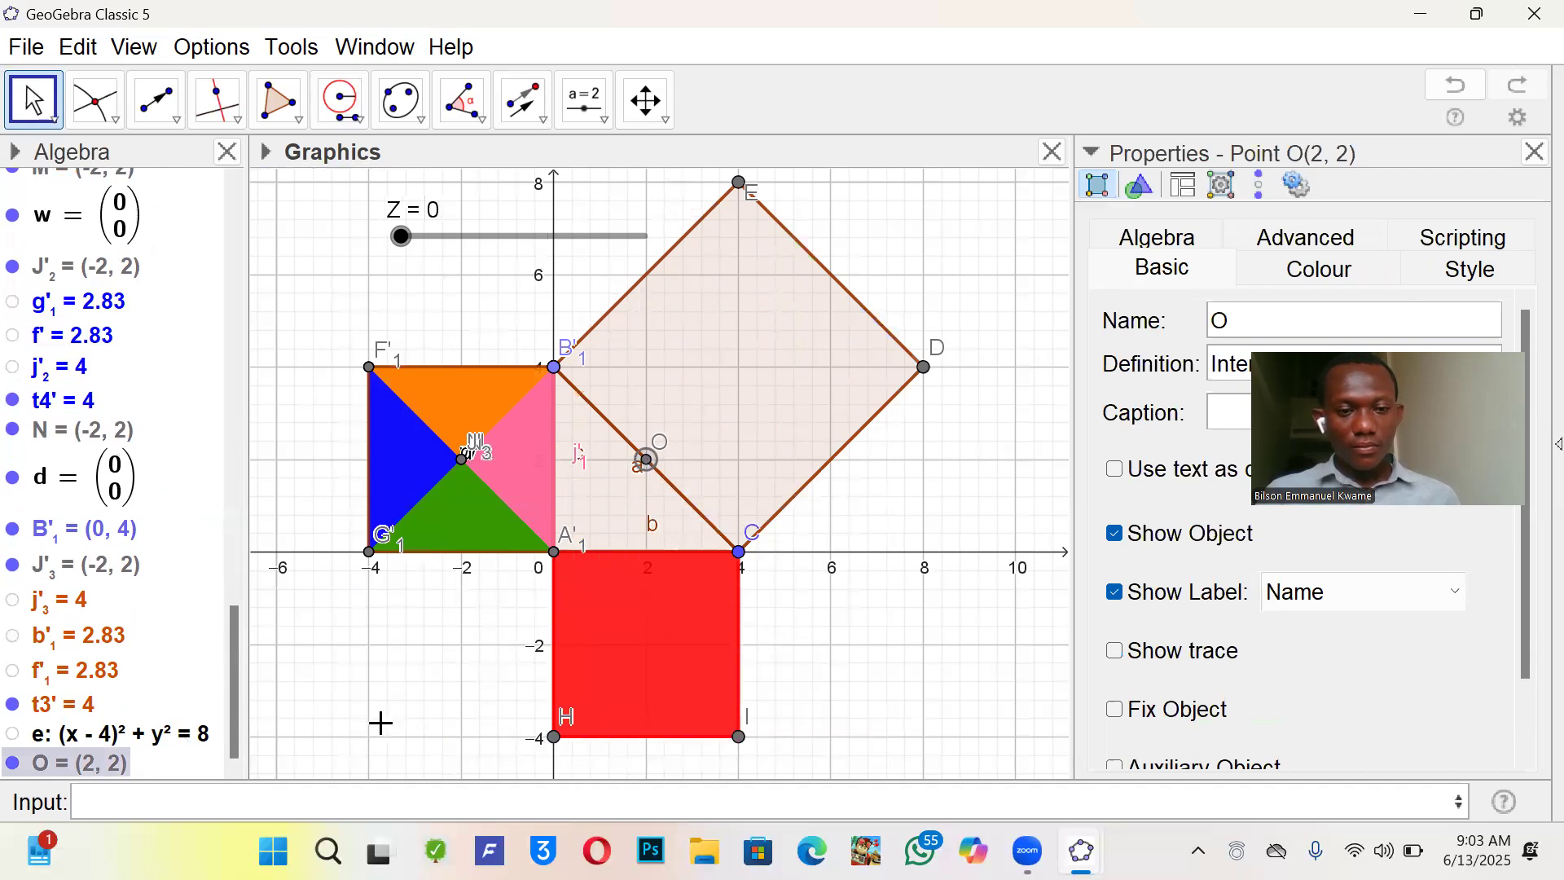
key(Return)
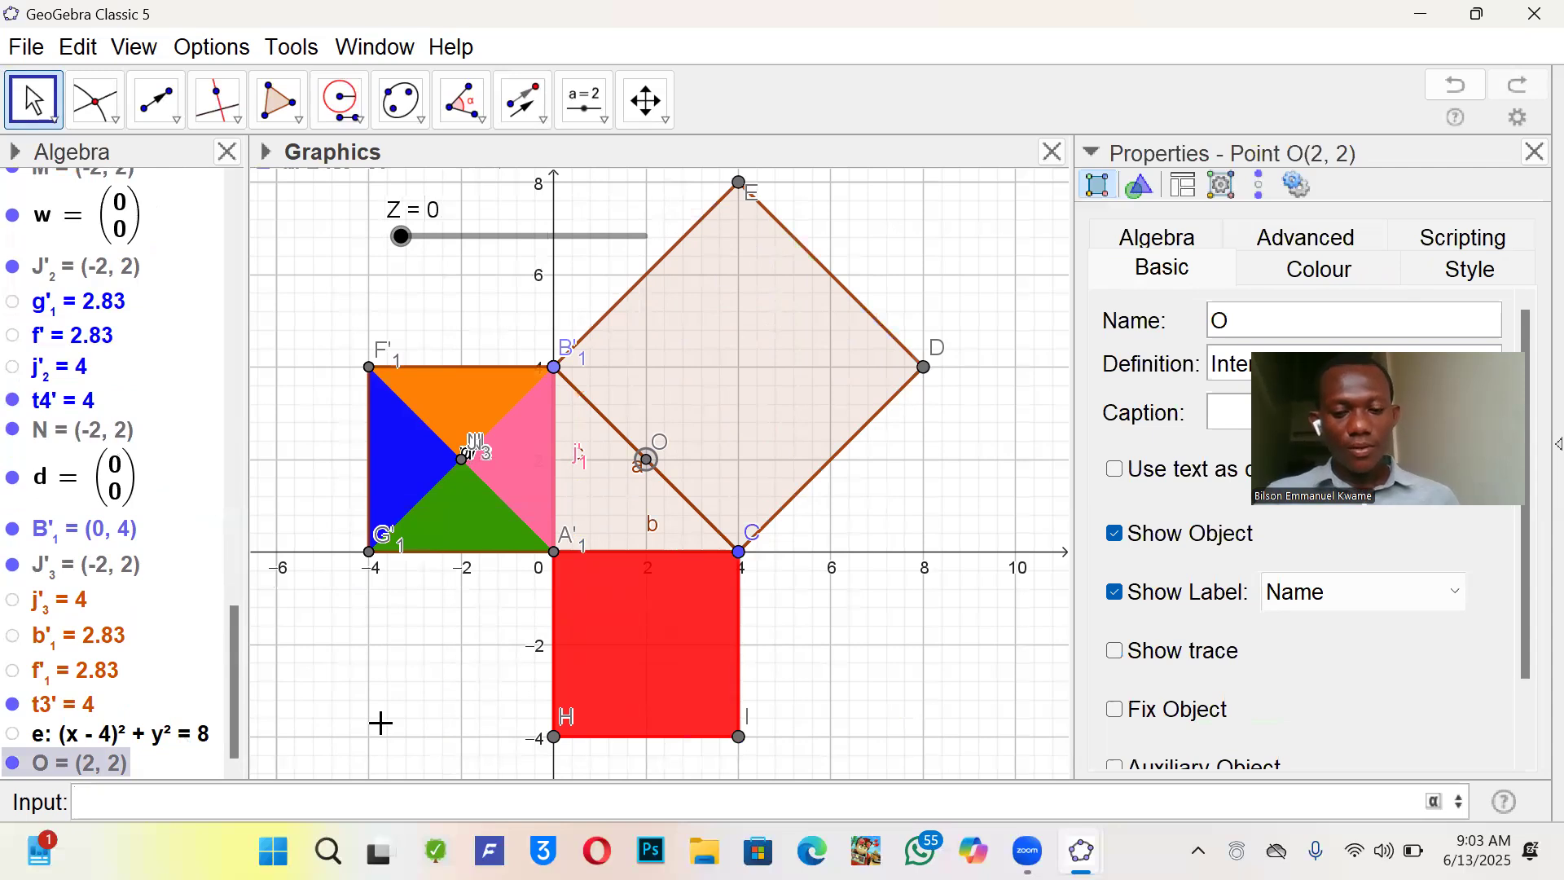
text(J+)
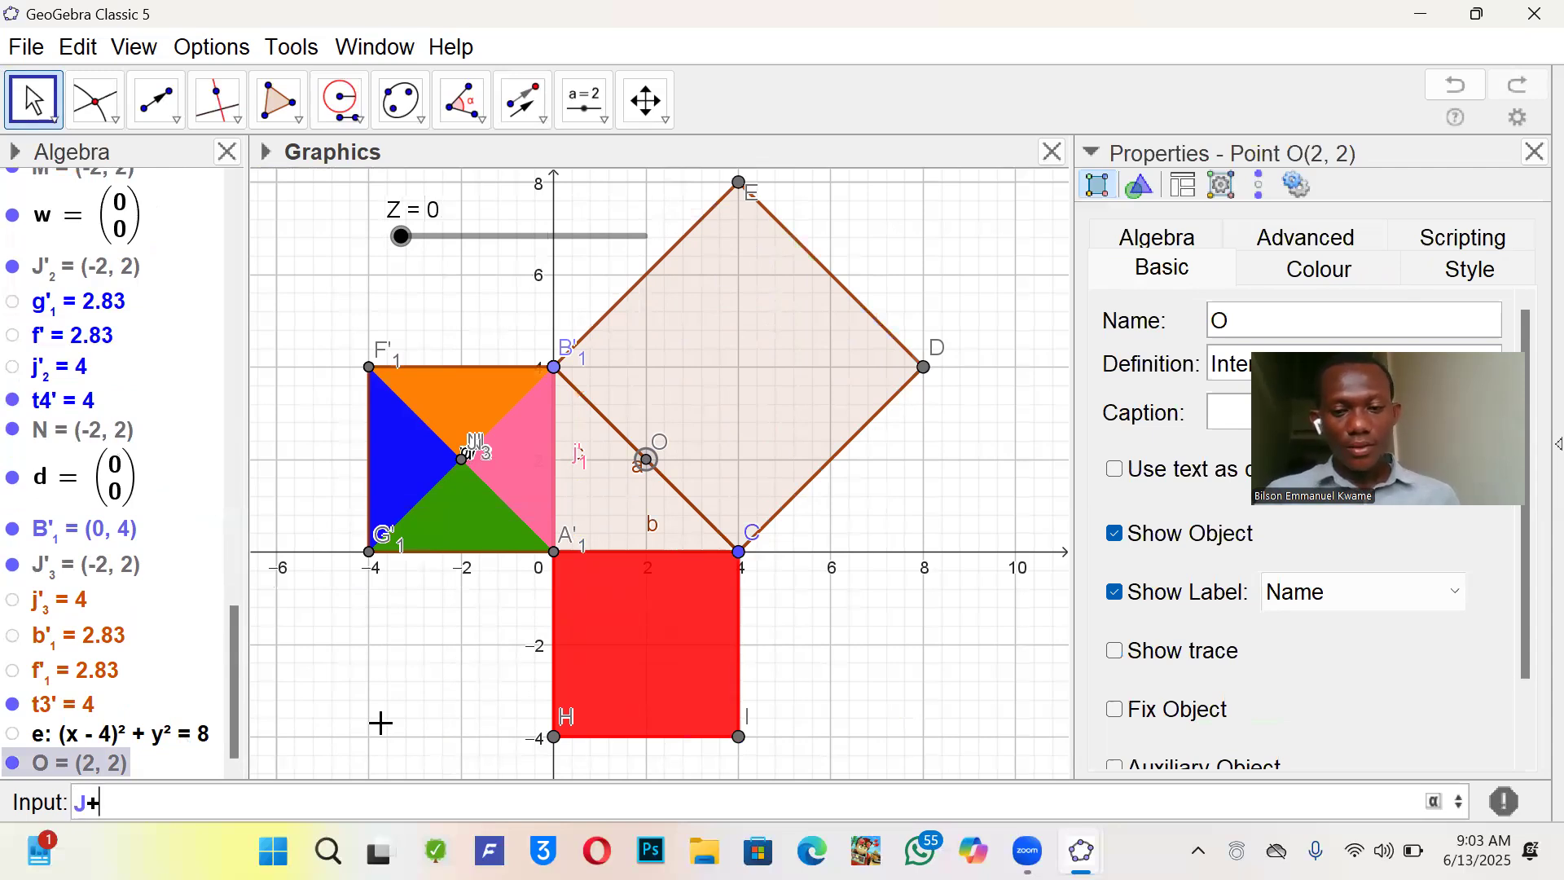
text(Z()
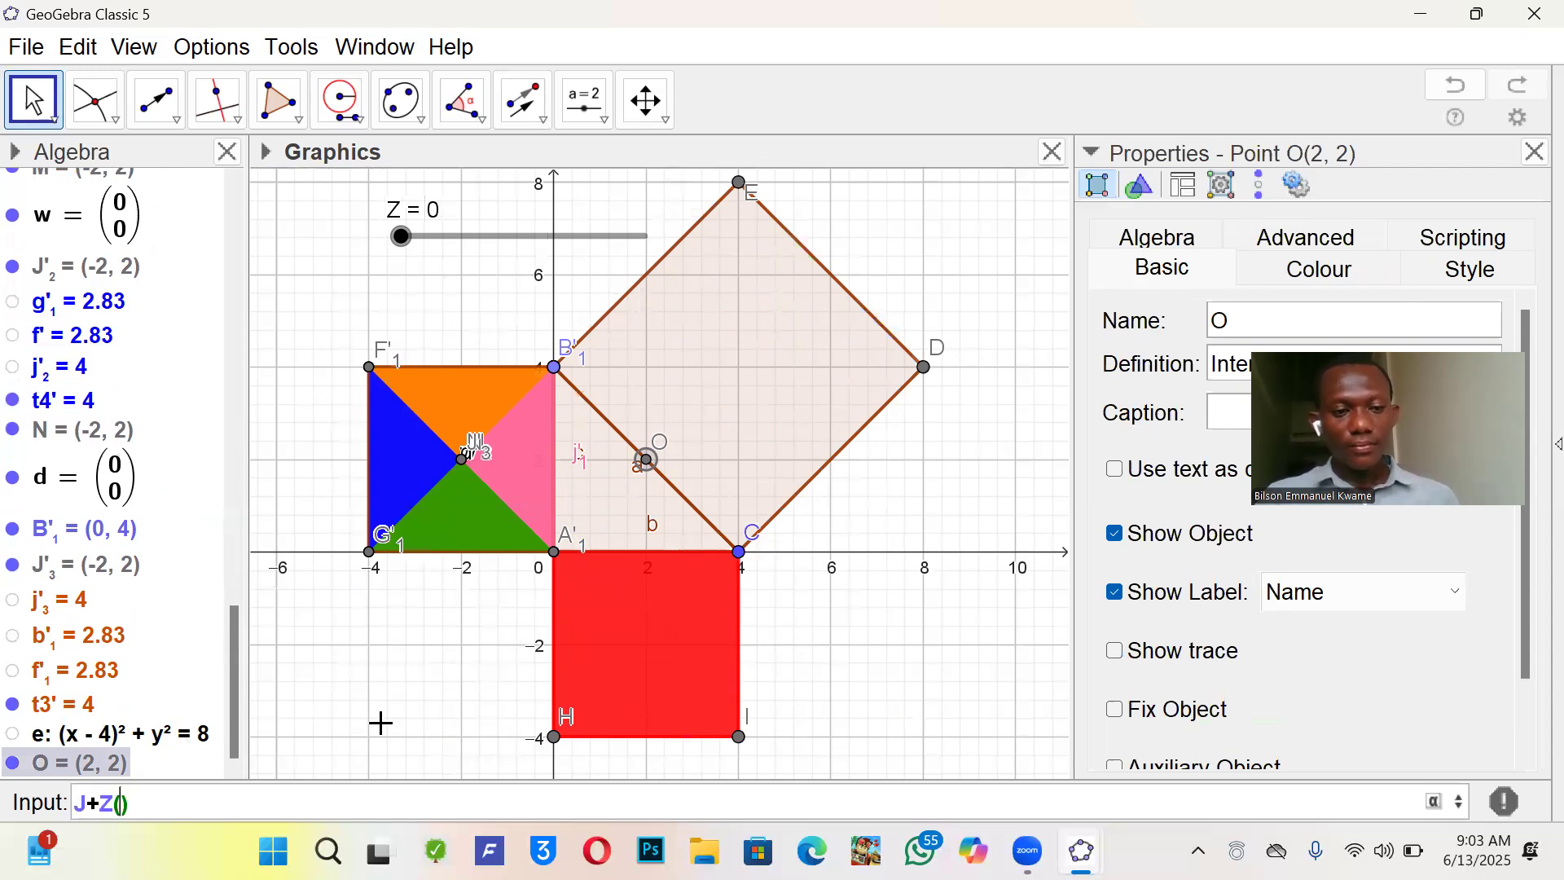
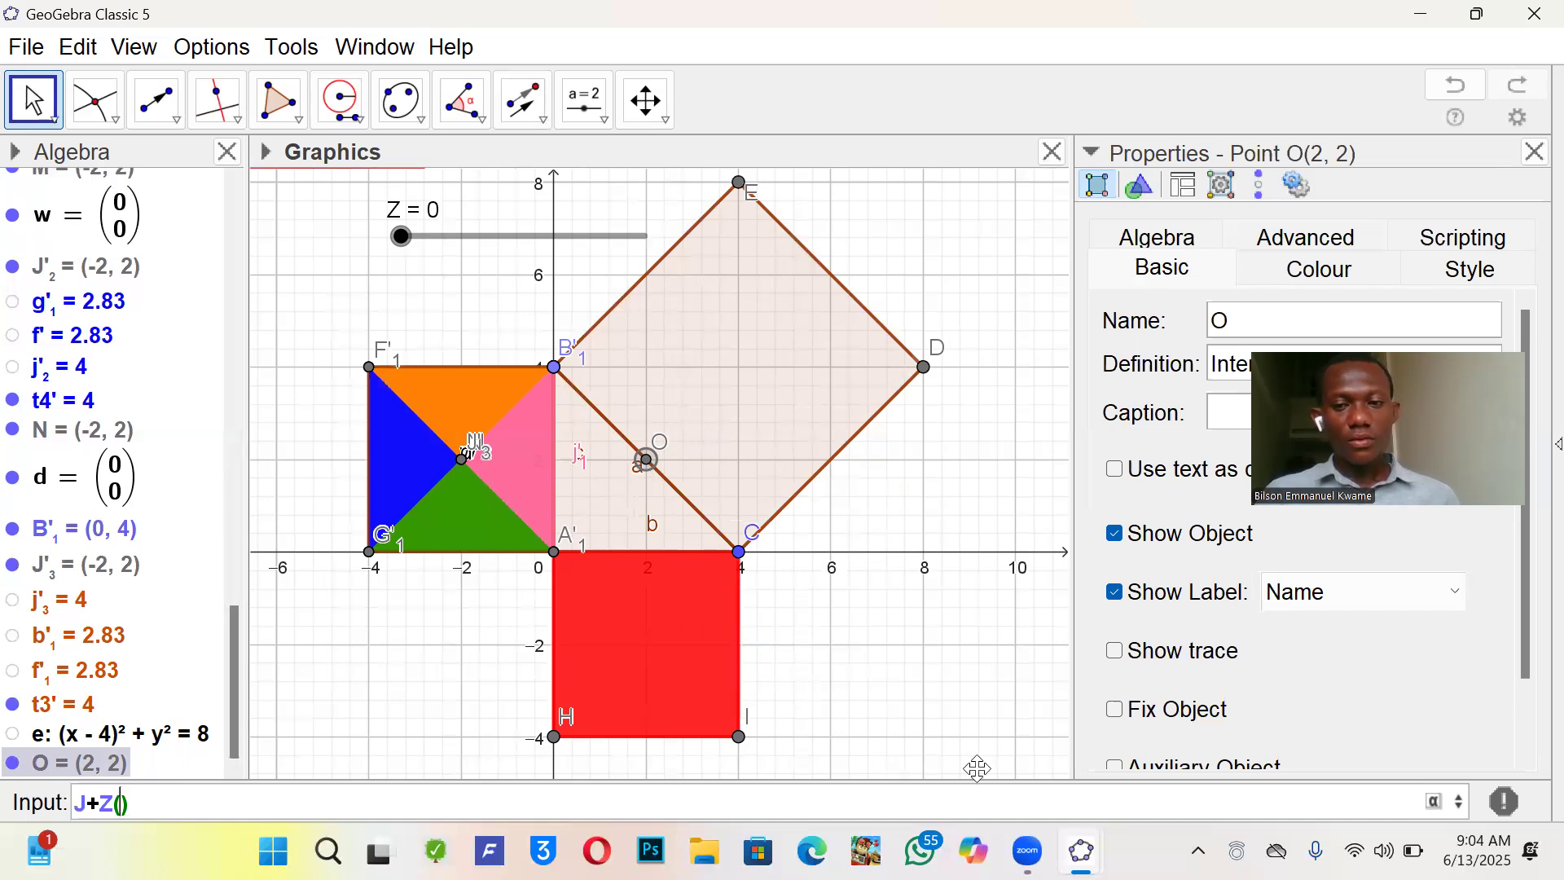
key(Return)
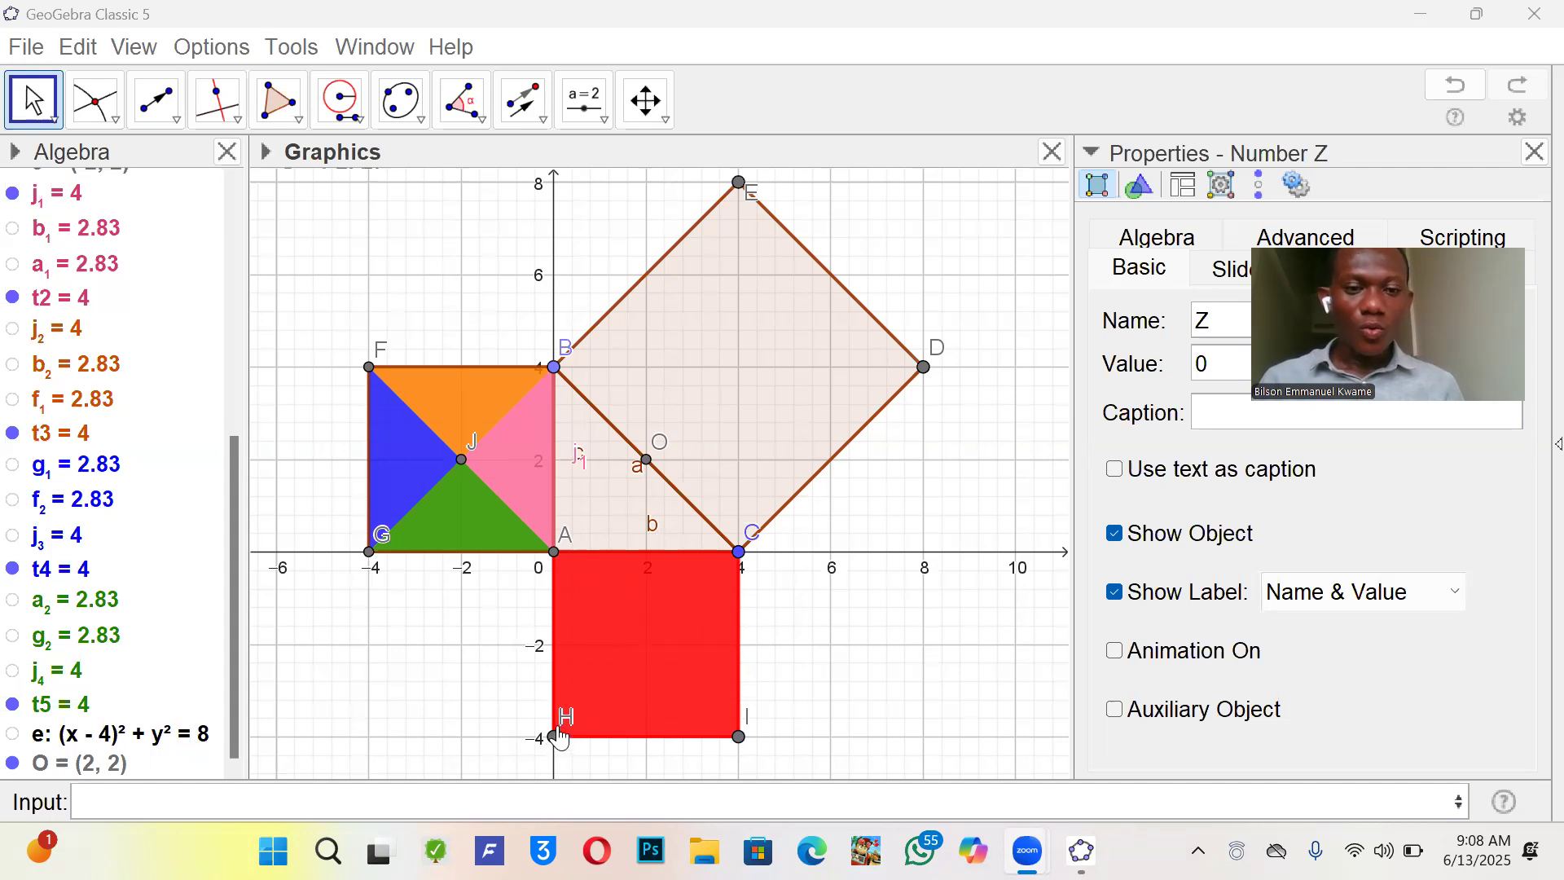
- Try to define a new point with the expression H+Z(O-H), and clear the entry
click(238, 808)
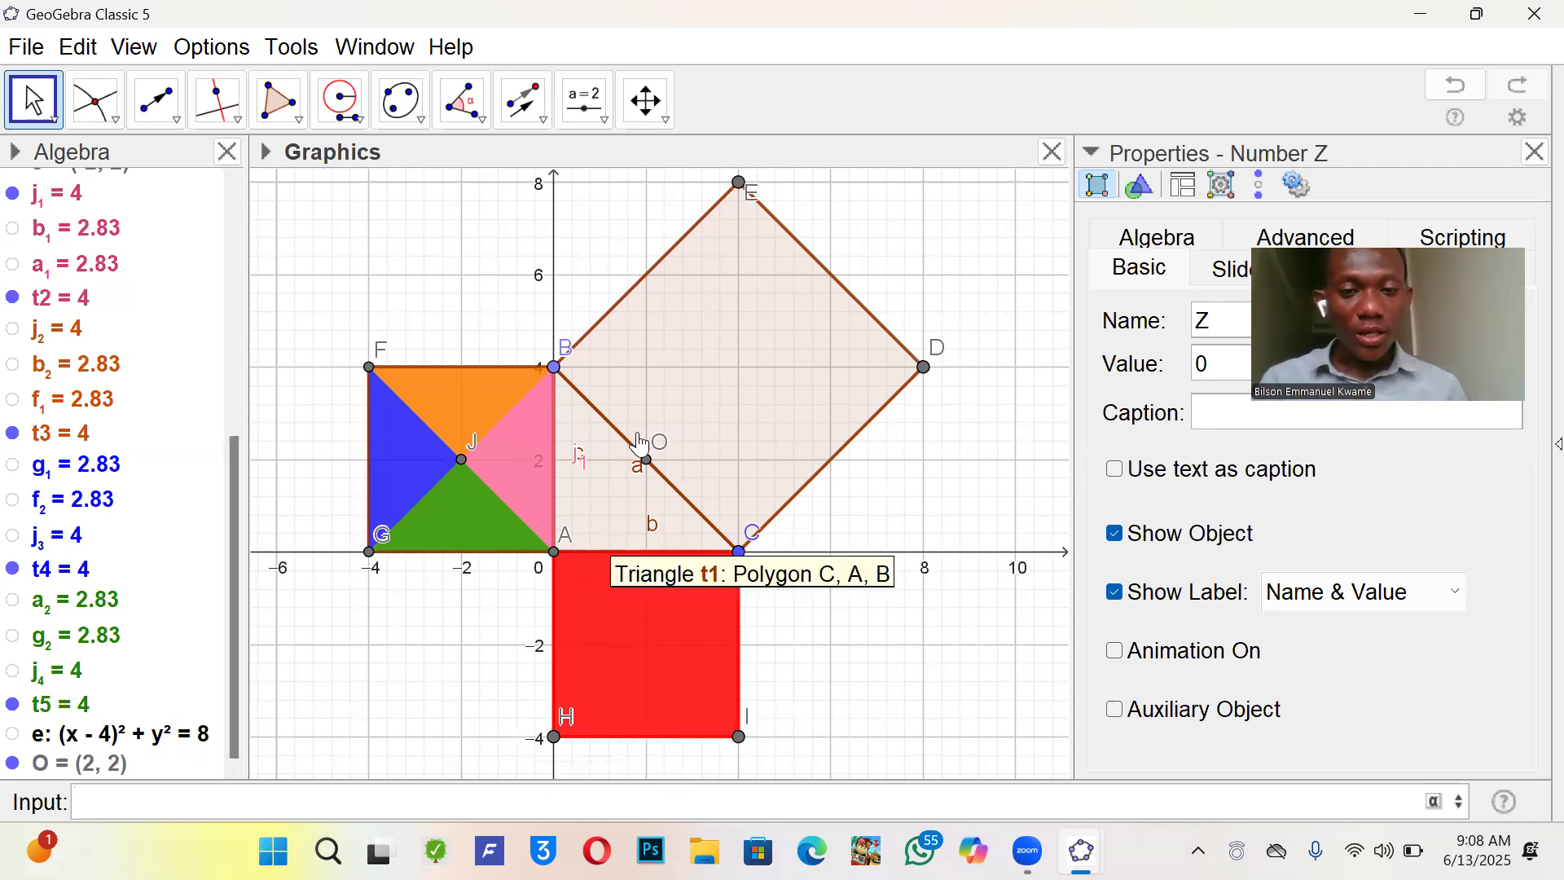
text(H)
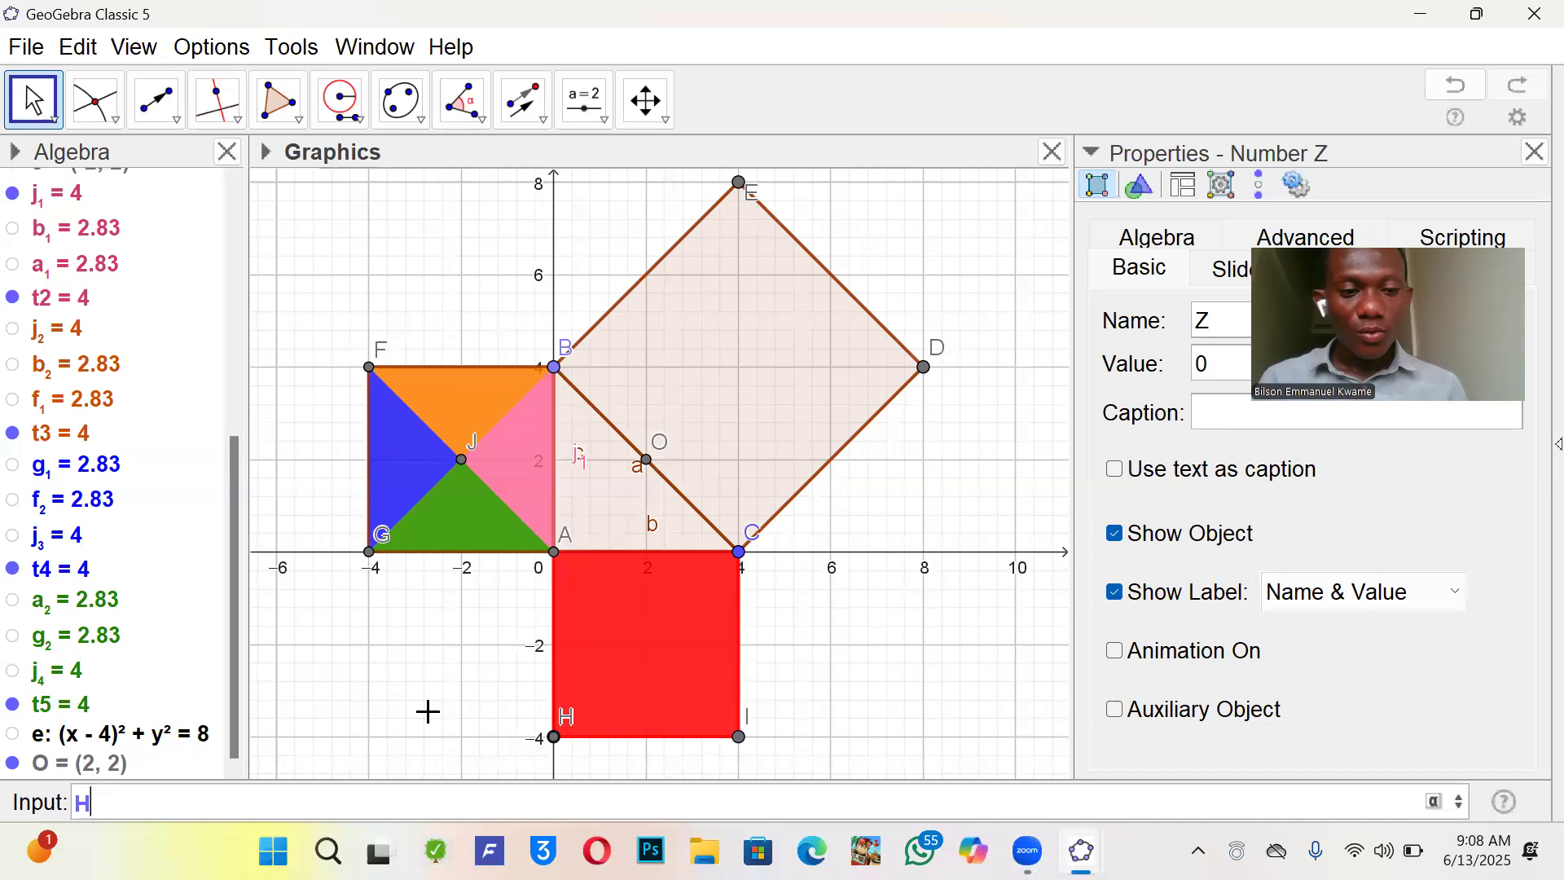
text(_+)
key(BackSpace)
key(BackSpace)
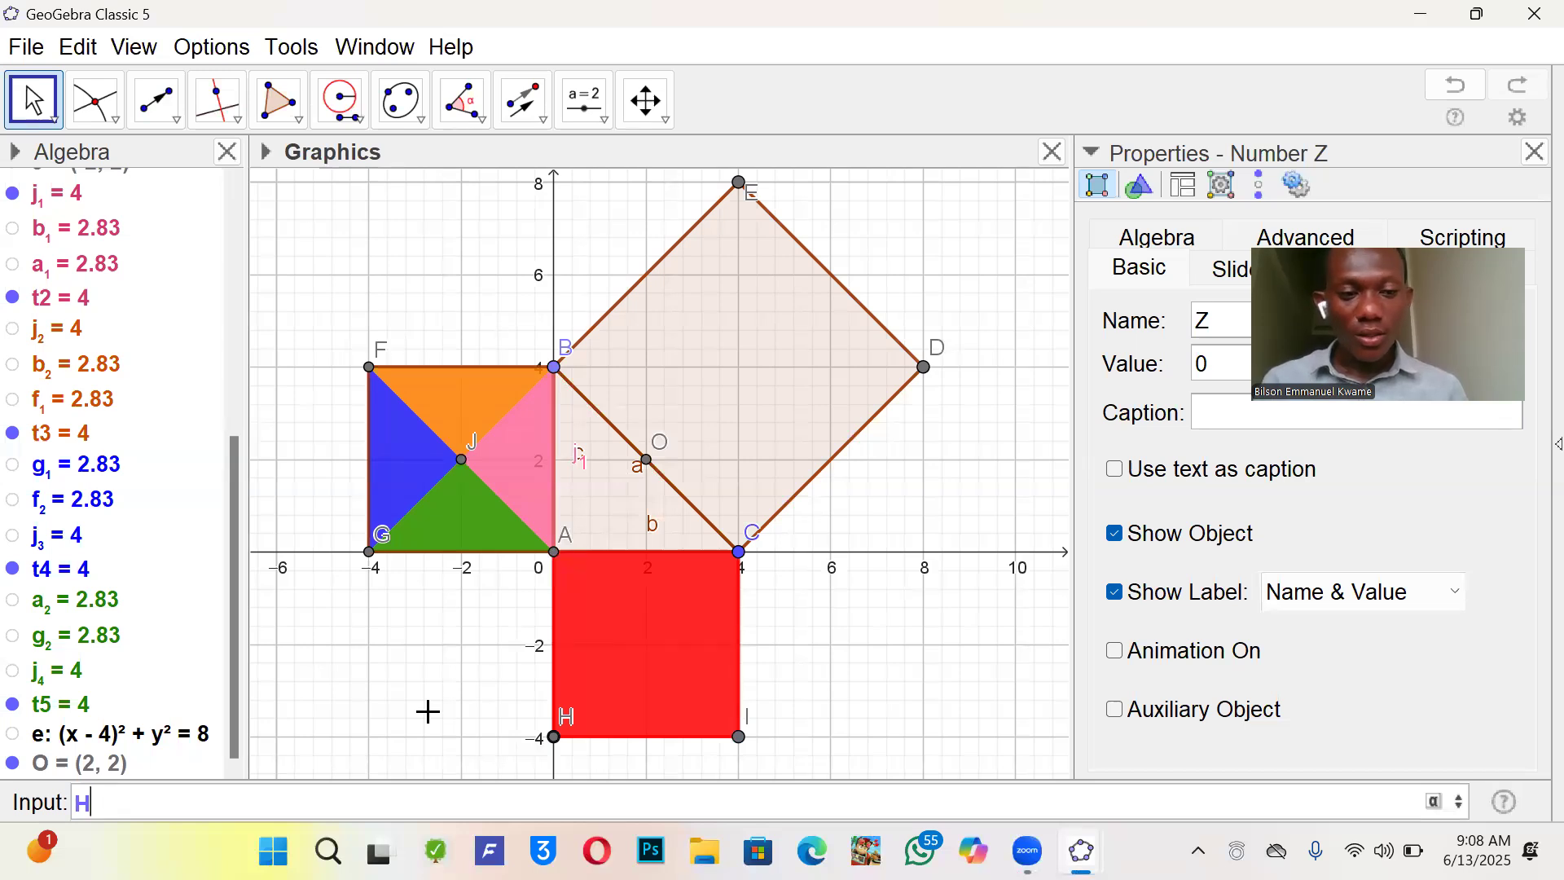
text(+Z)
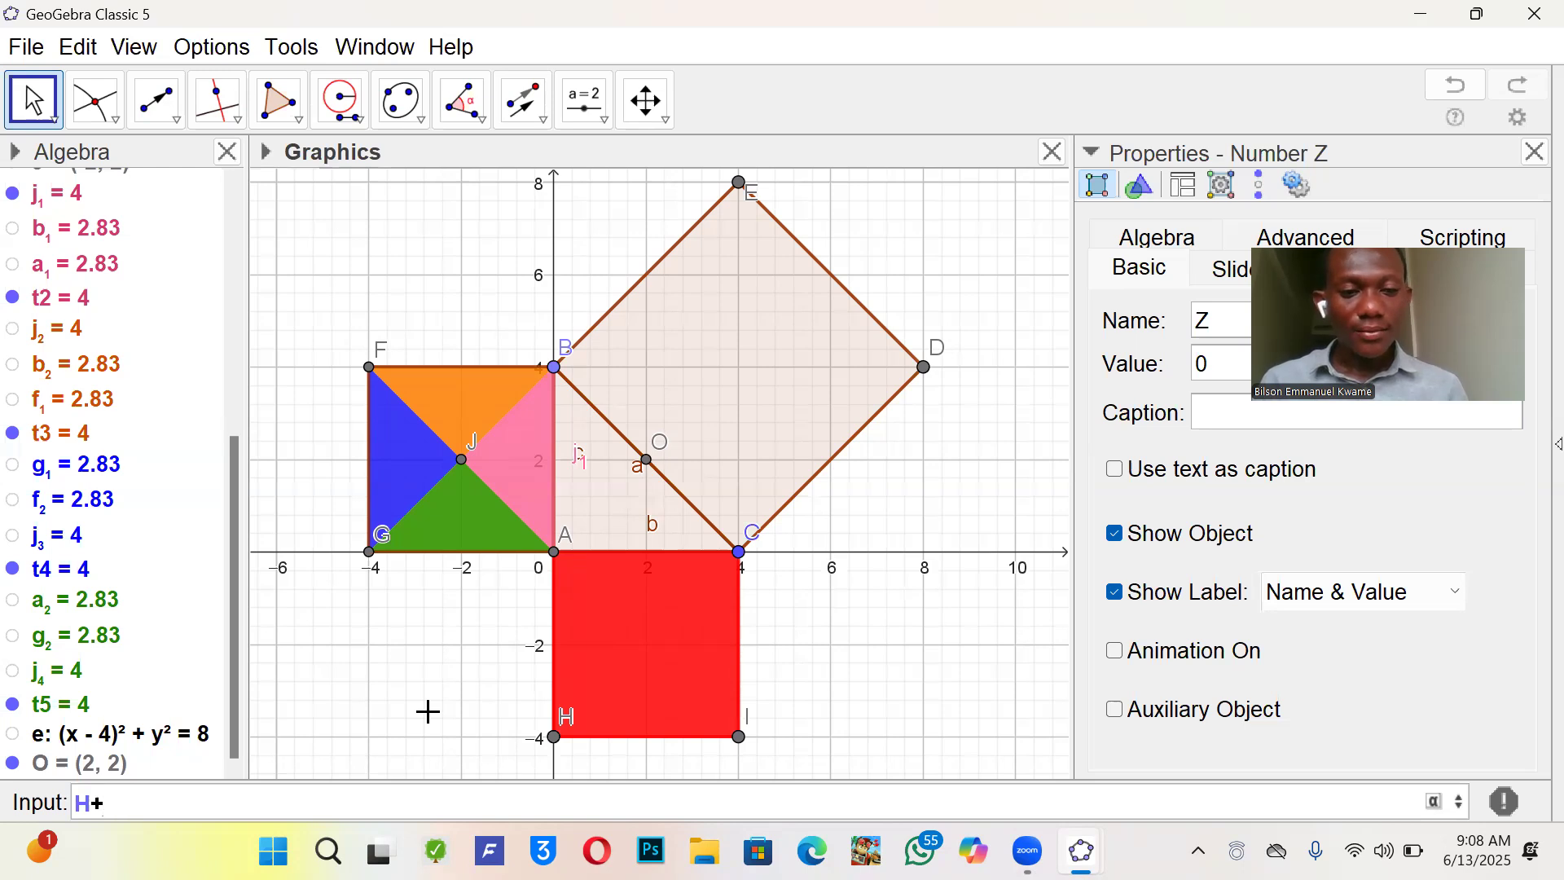
text(()
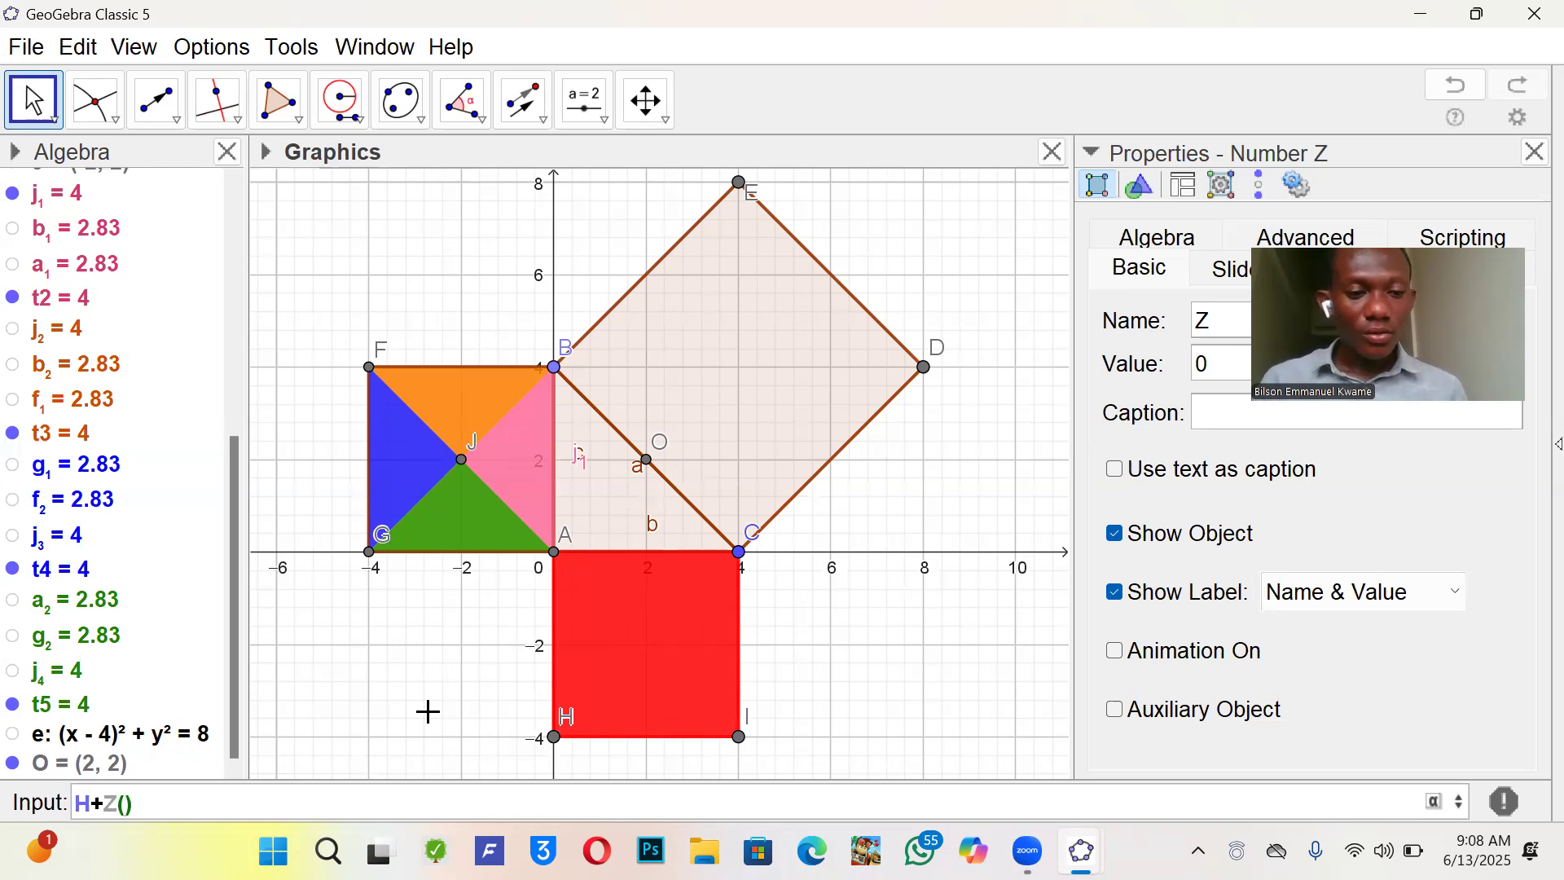
key(Left)
key(BackSpace)
text(z)
key(BackSpace)
text(Z)
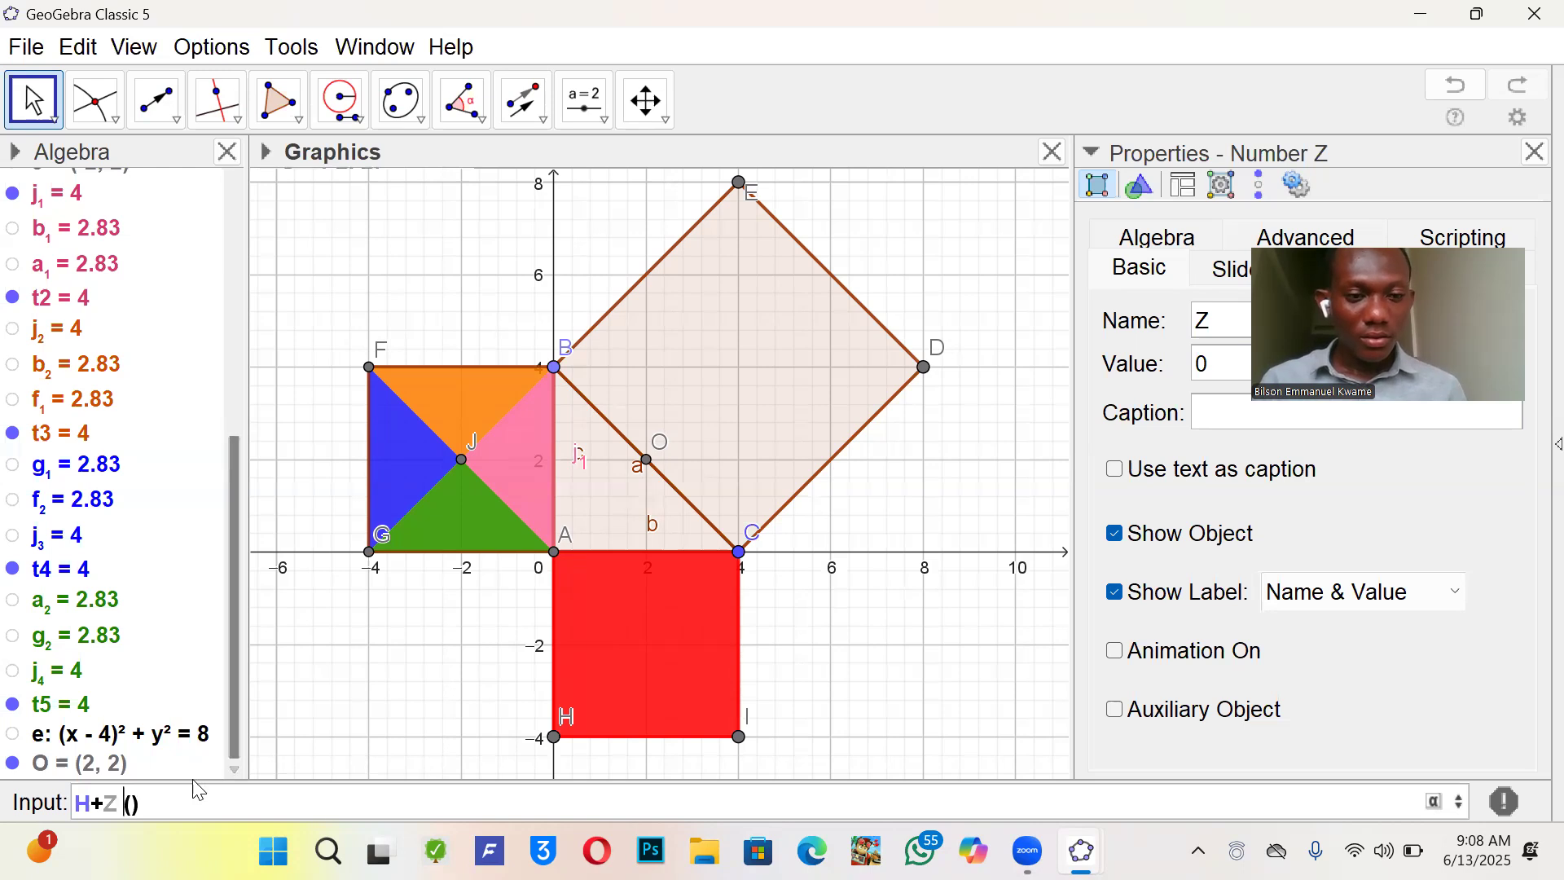
key(BackSpace)
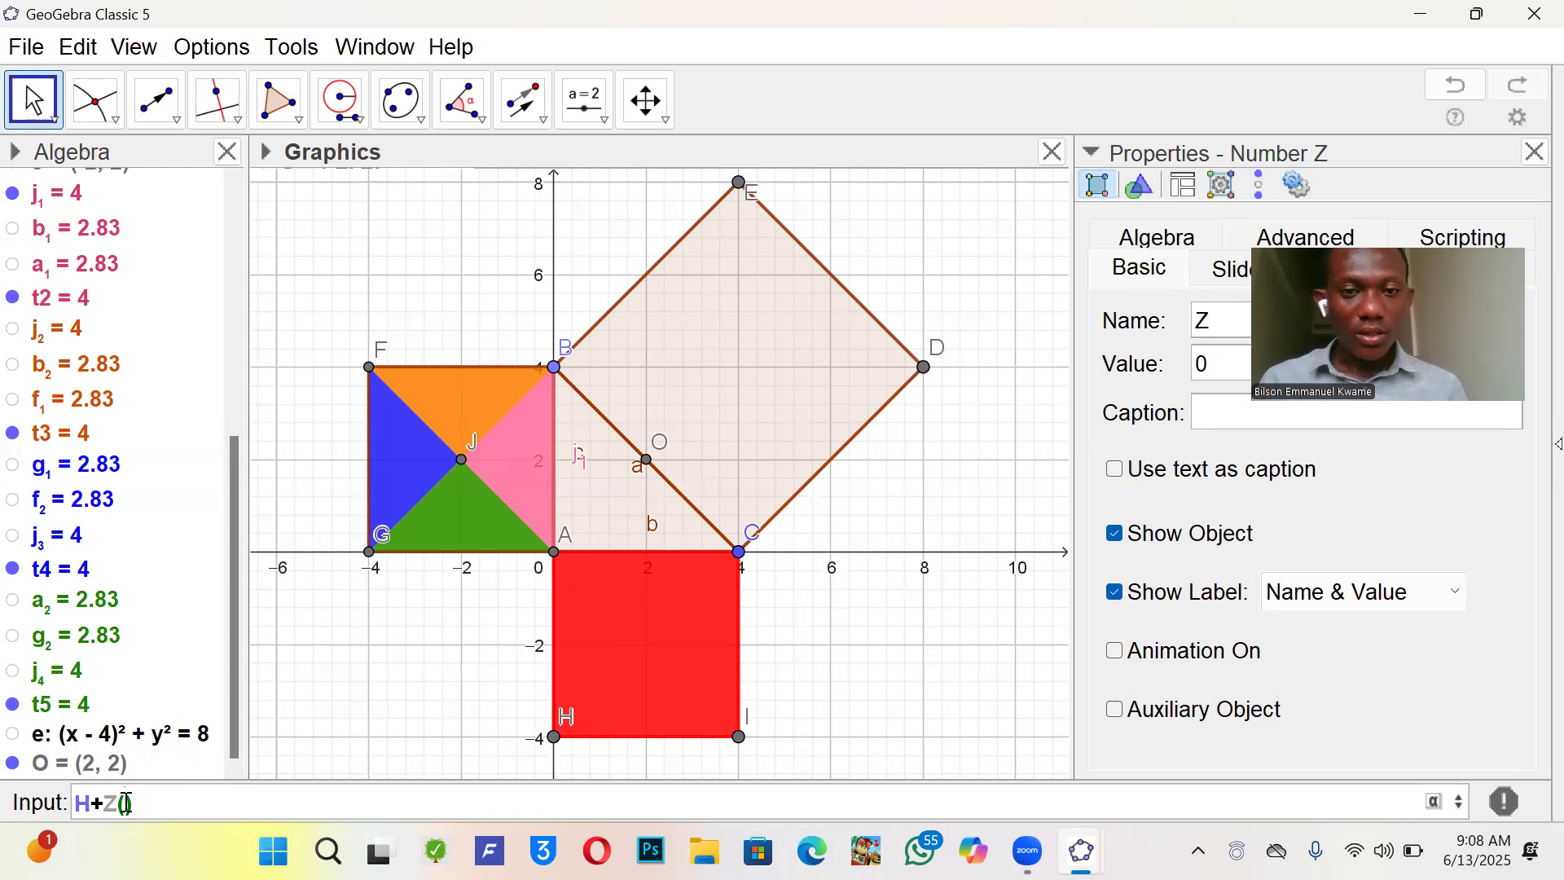
text(O-H)
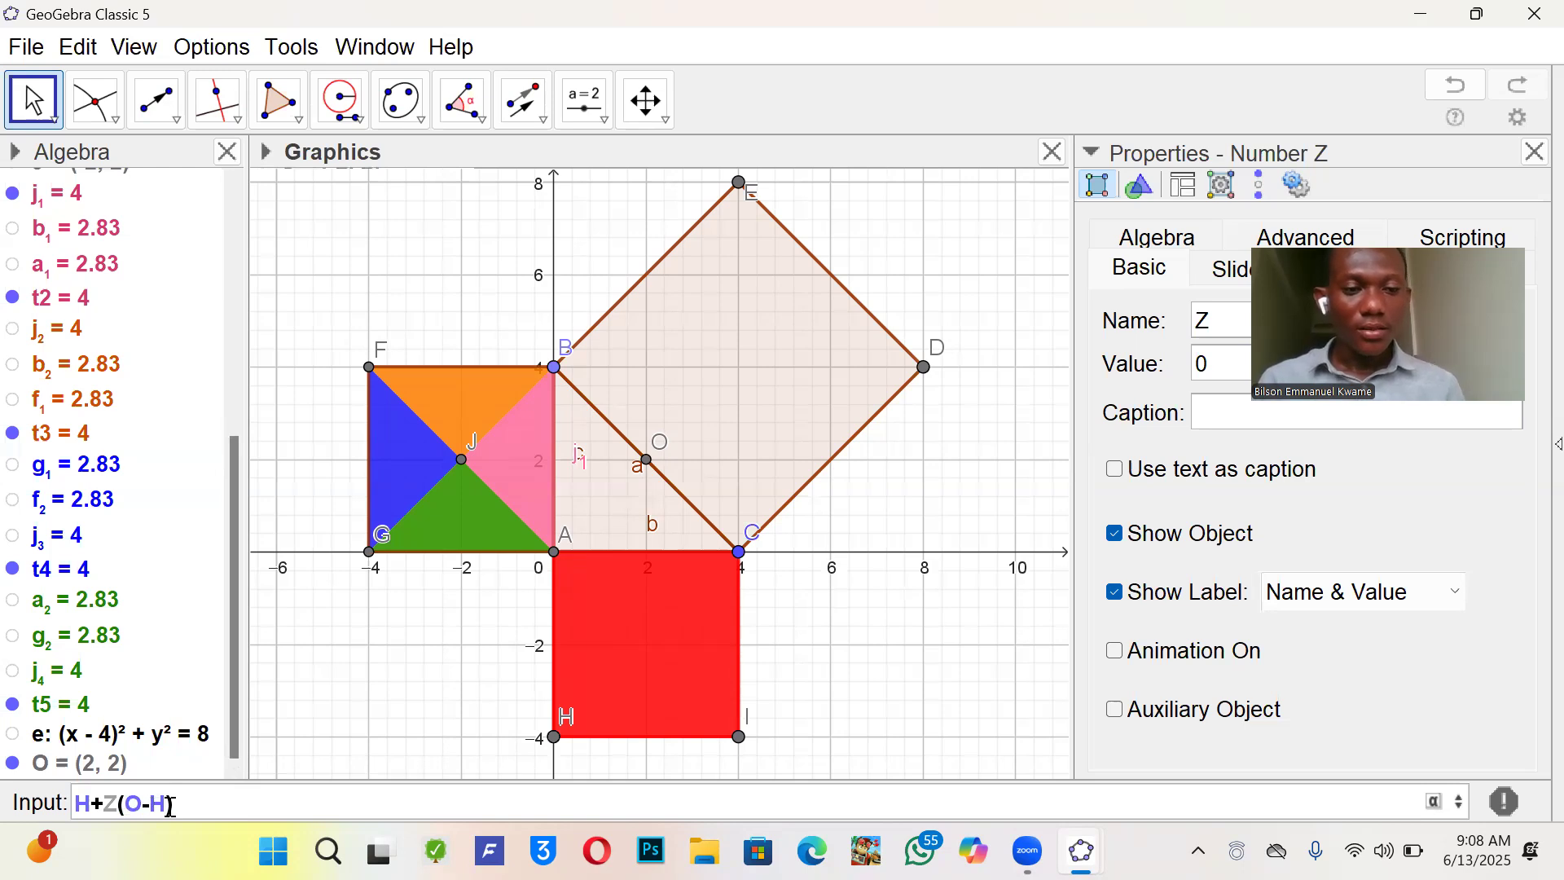
key(Return)
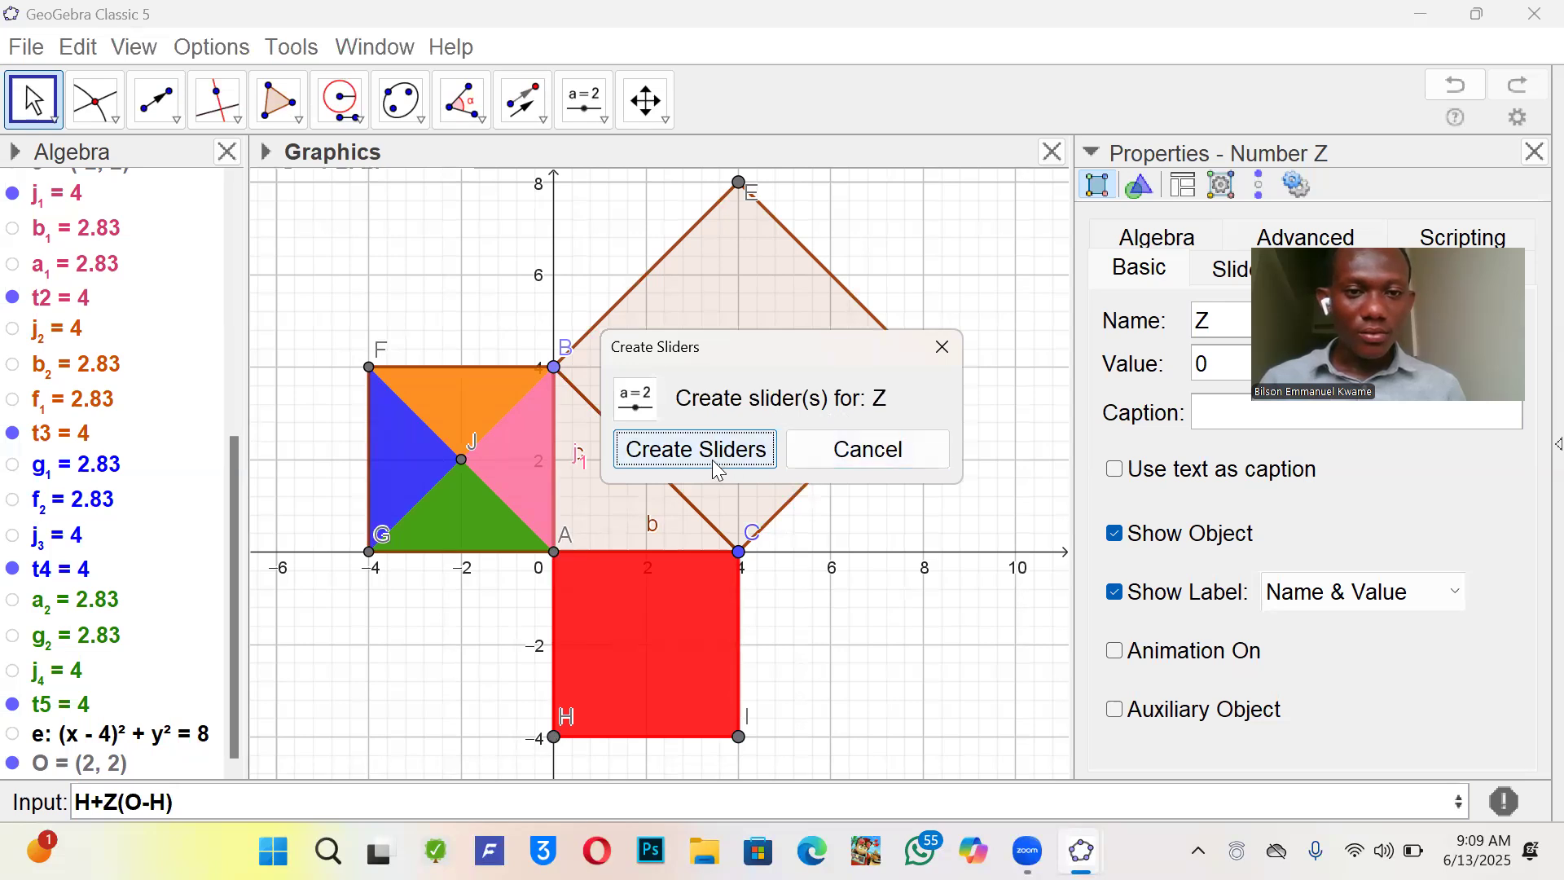
click(837, 453)
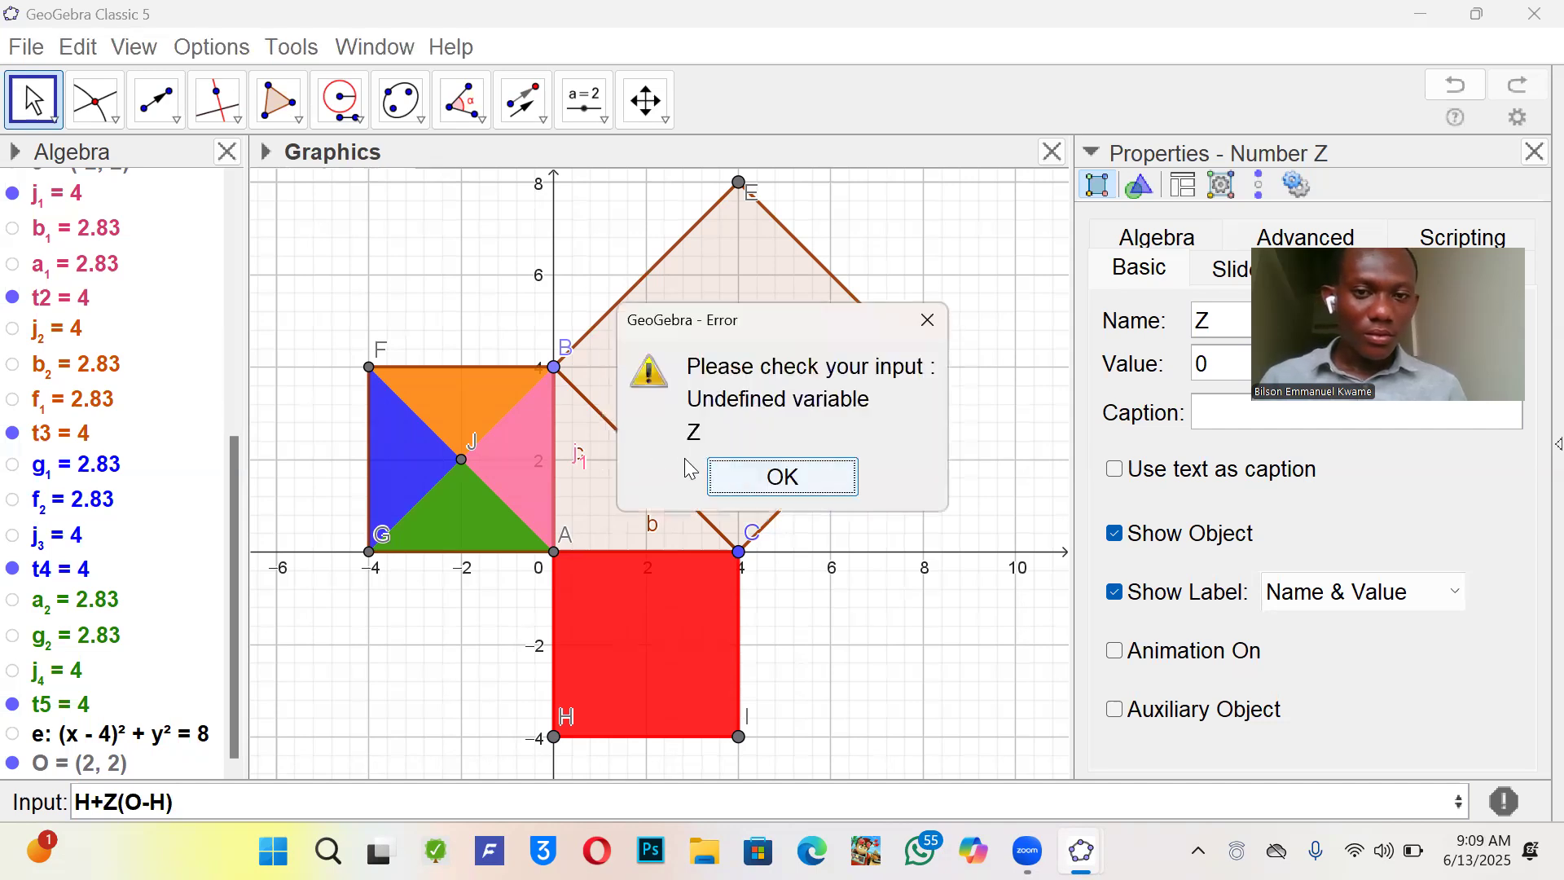
click(761, 476)
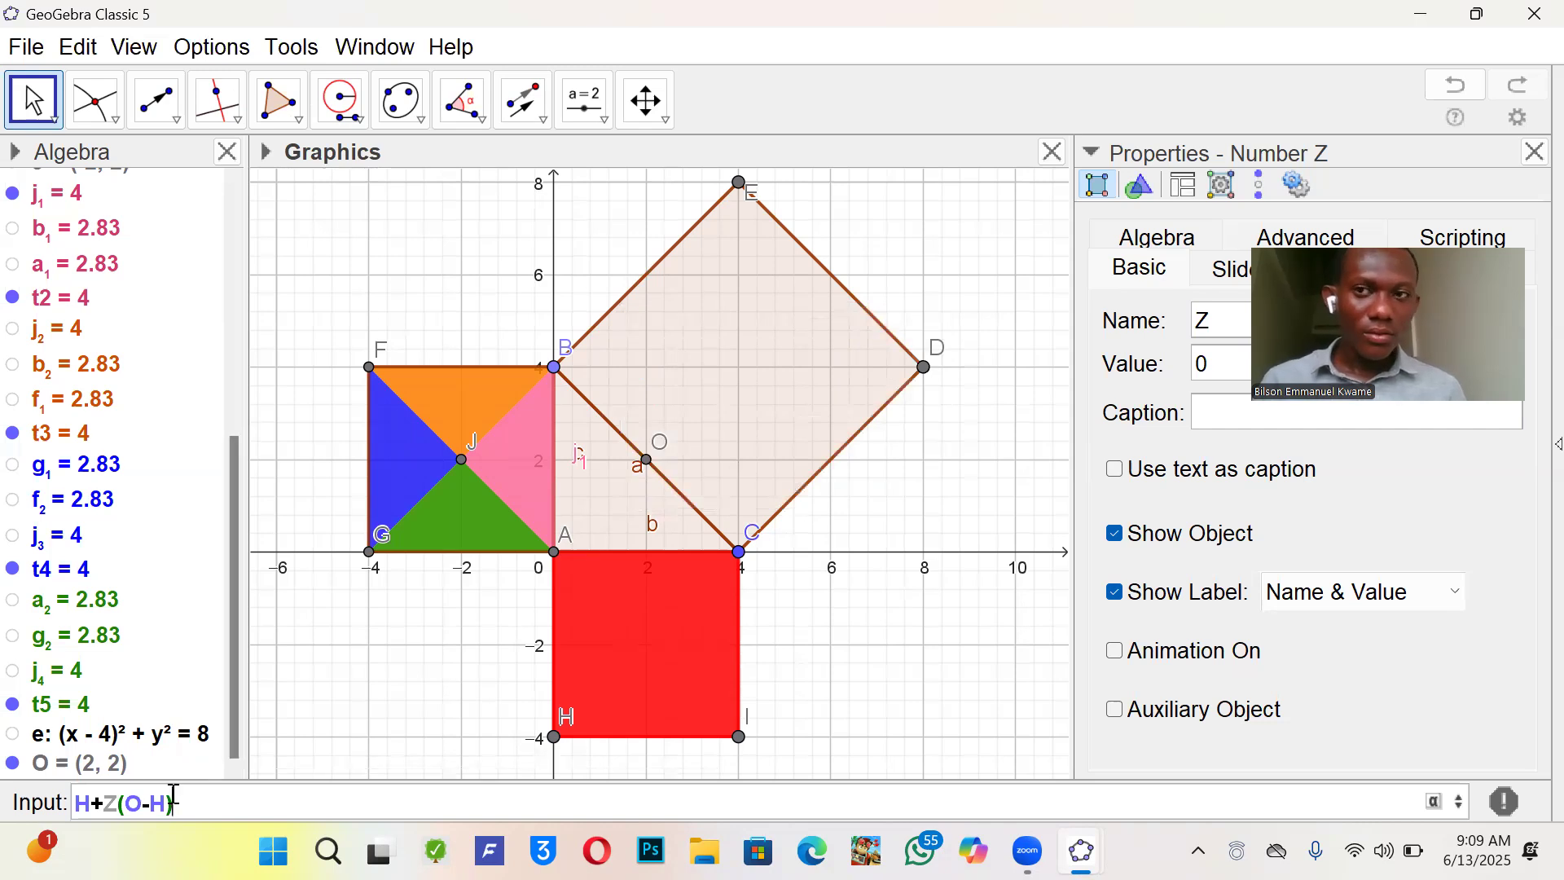
key(BackSpace)
key(BackSpace)
key(BackSpace)
key(BackSpace)
key(BackSpace)
key(BackSpace)
key(BackSpace)
key(BackSpace)
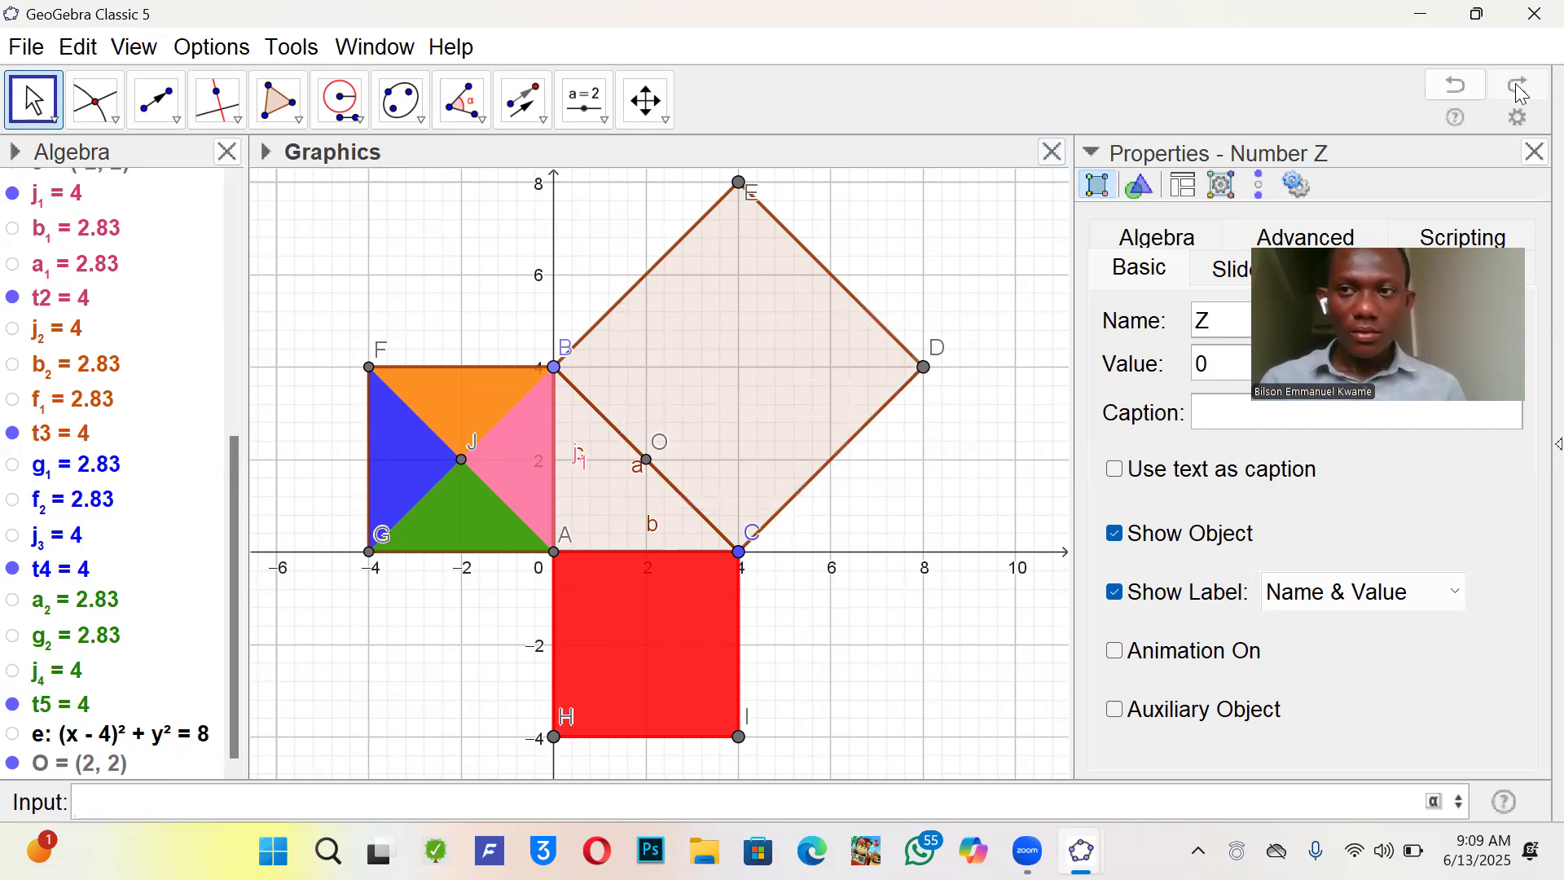
- Undo the last deletion to restore slider Z, and define a new point with the expression H+Z(O-H)
click(1475, 98)
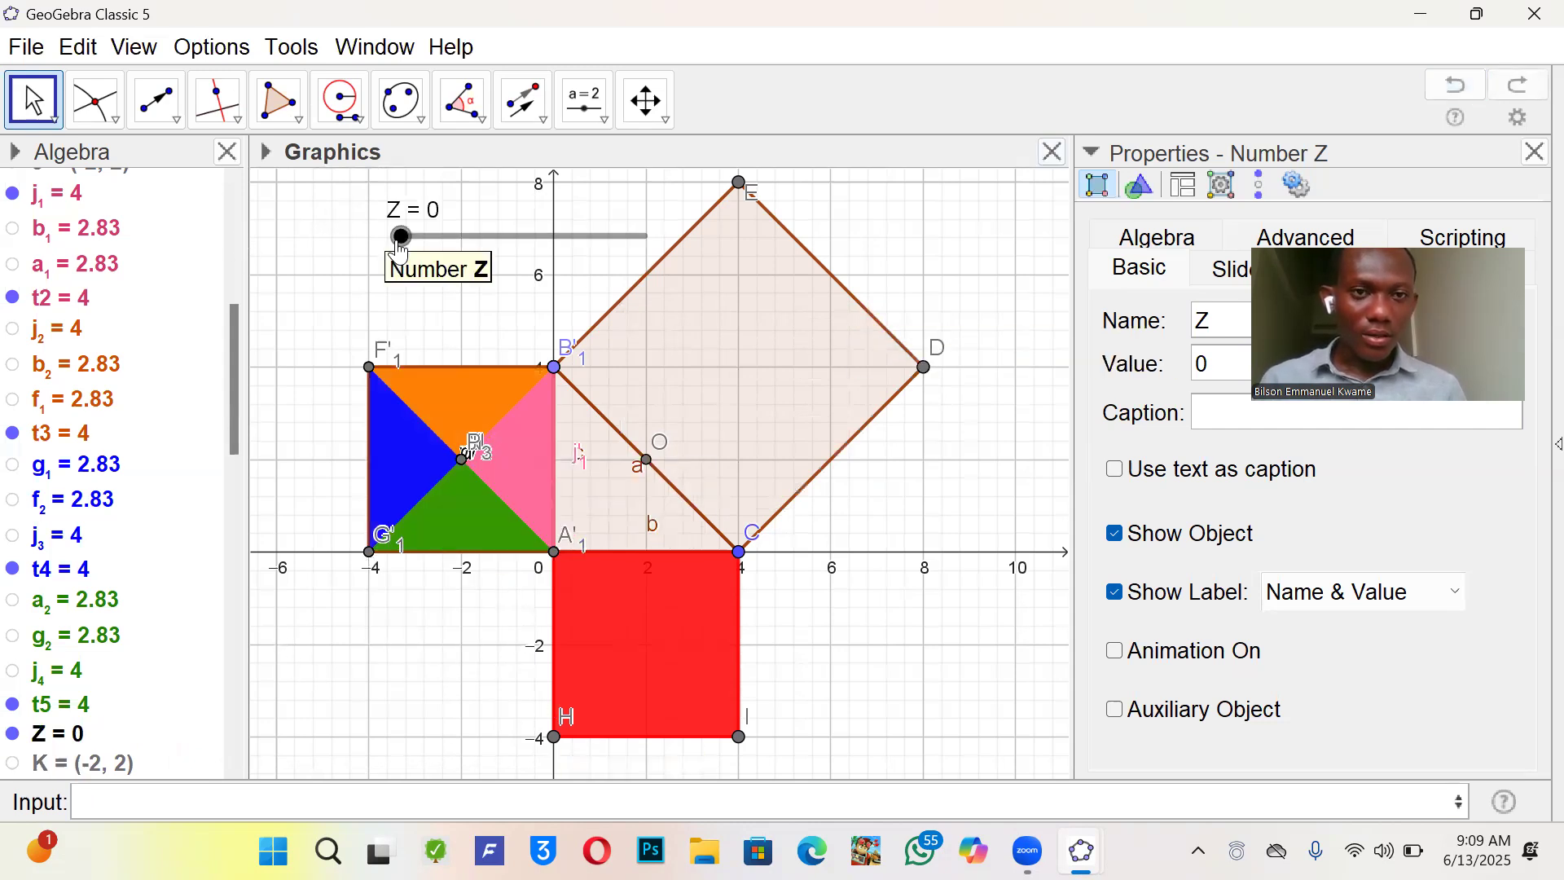
drag(401, 241, 356, 366)
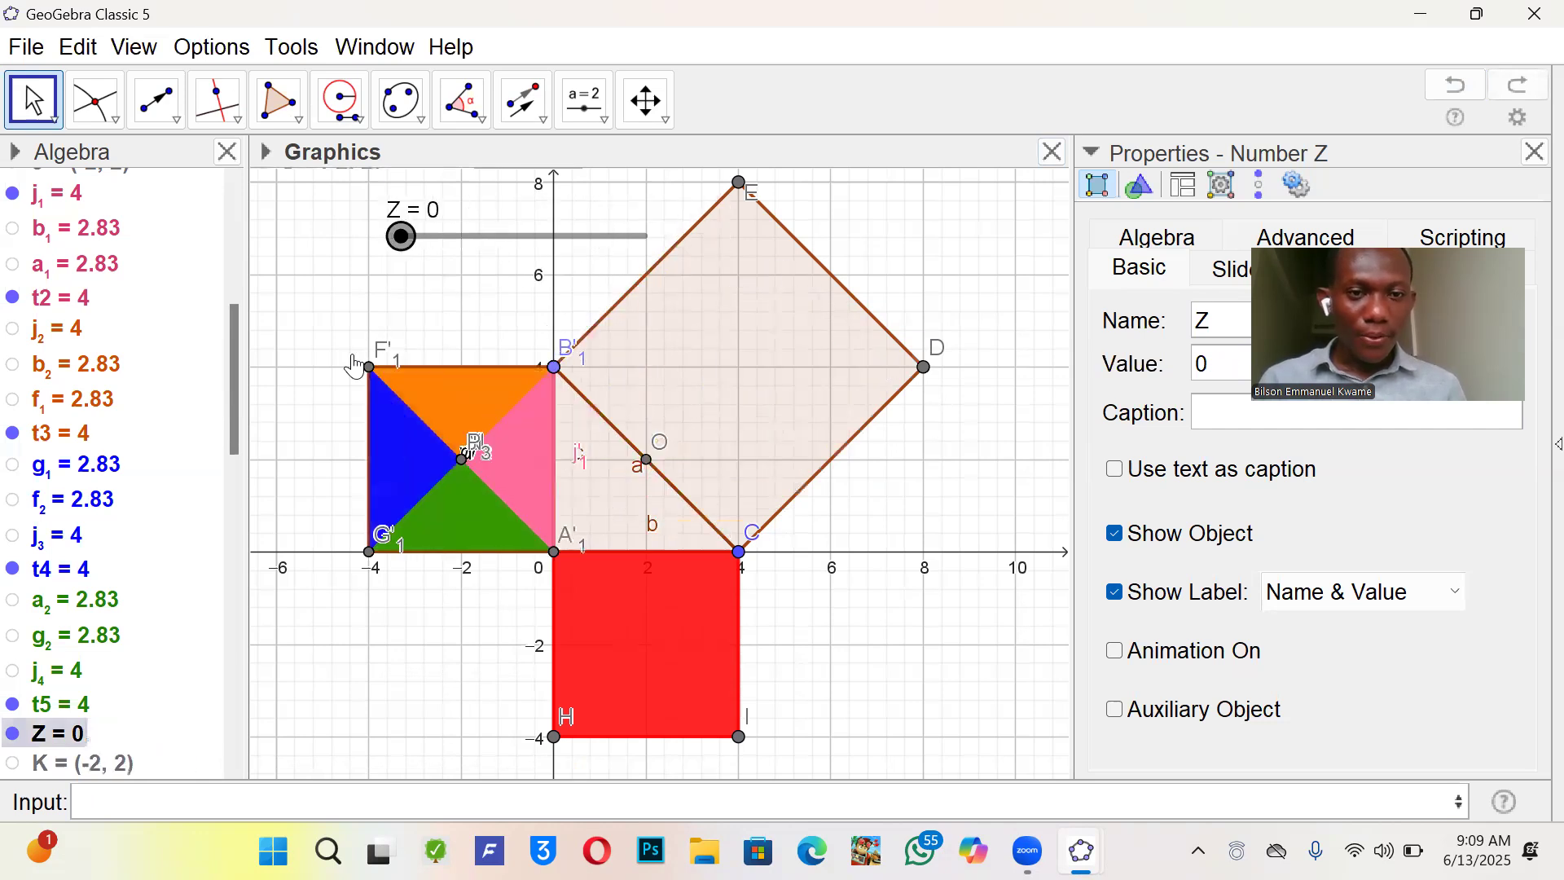
click(257, 790)
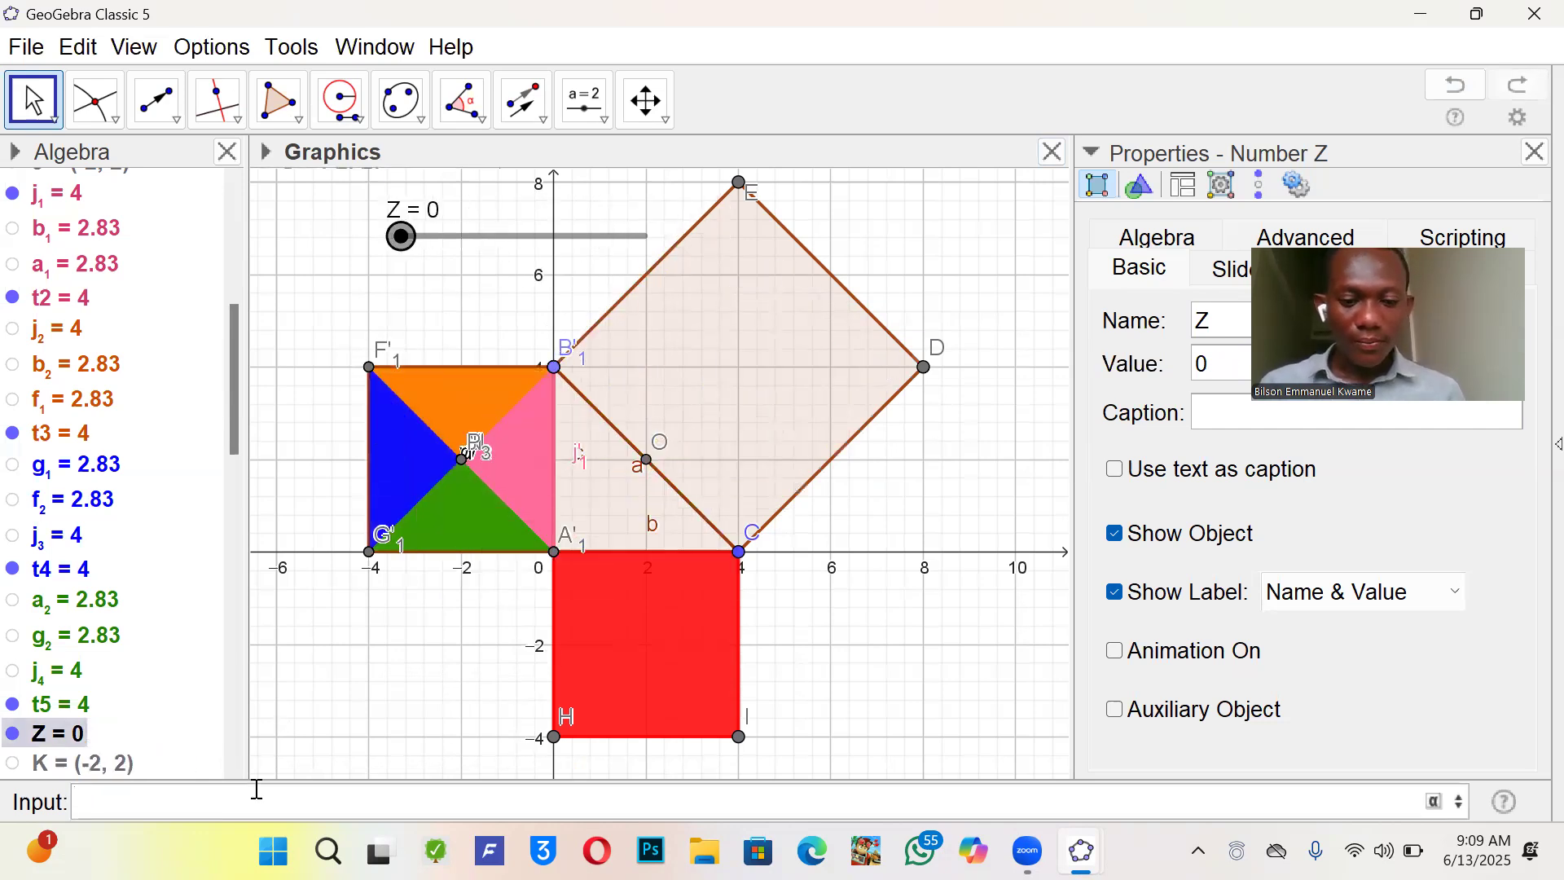
text(H+Z)
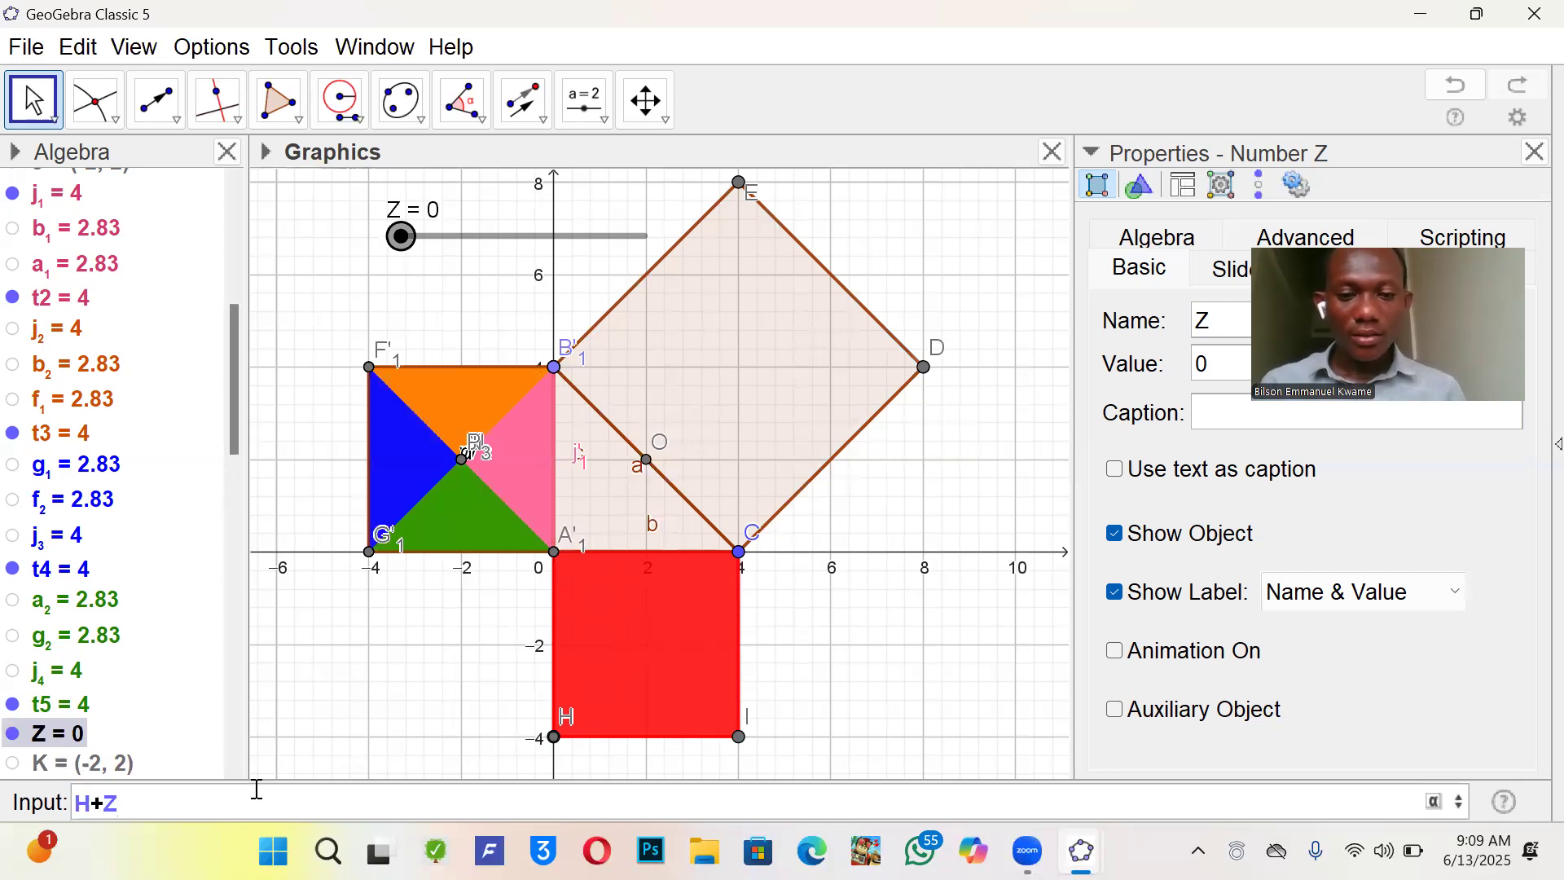
text(()
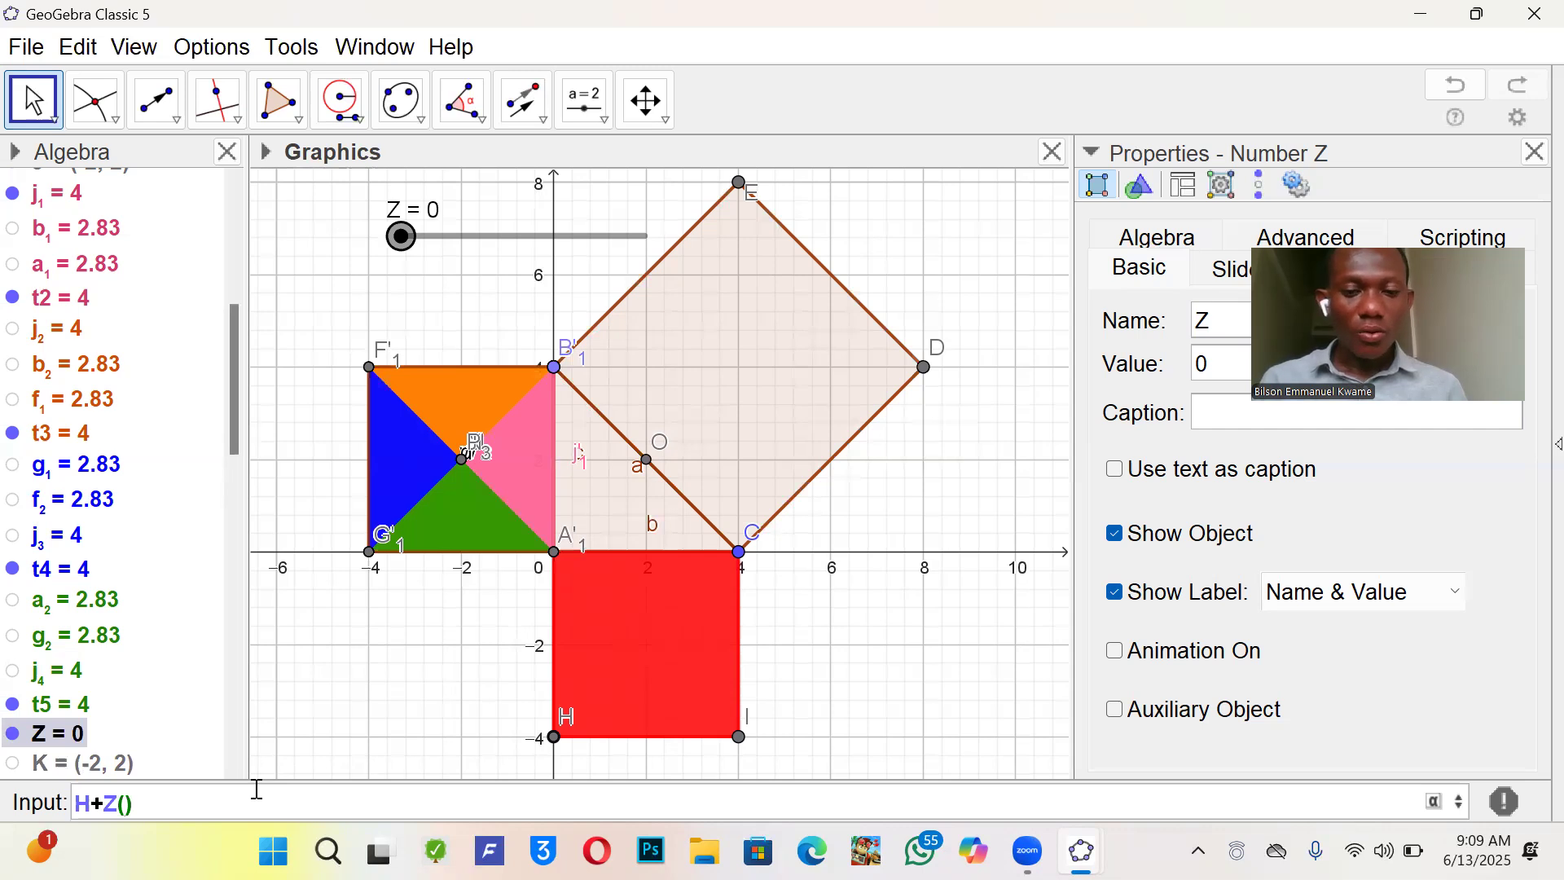
text(O-H)
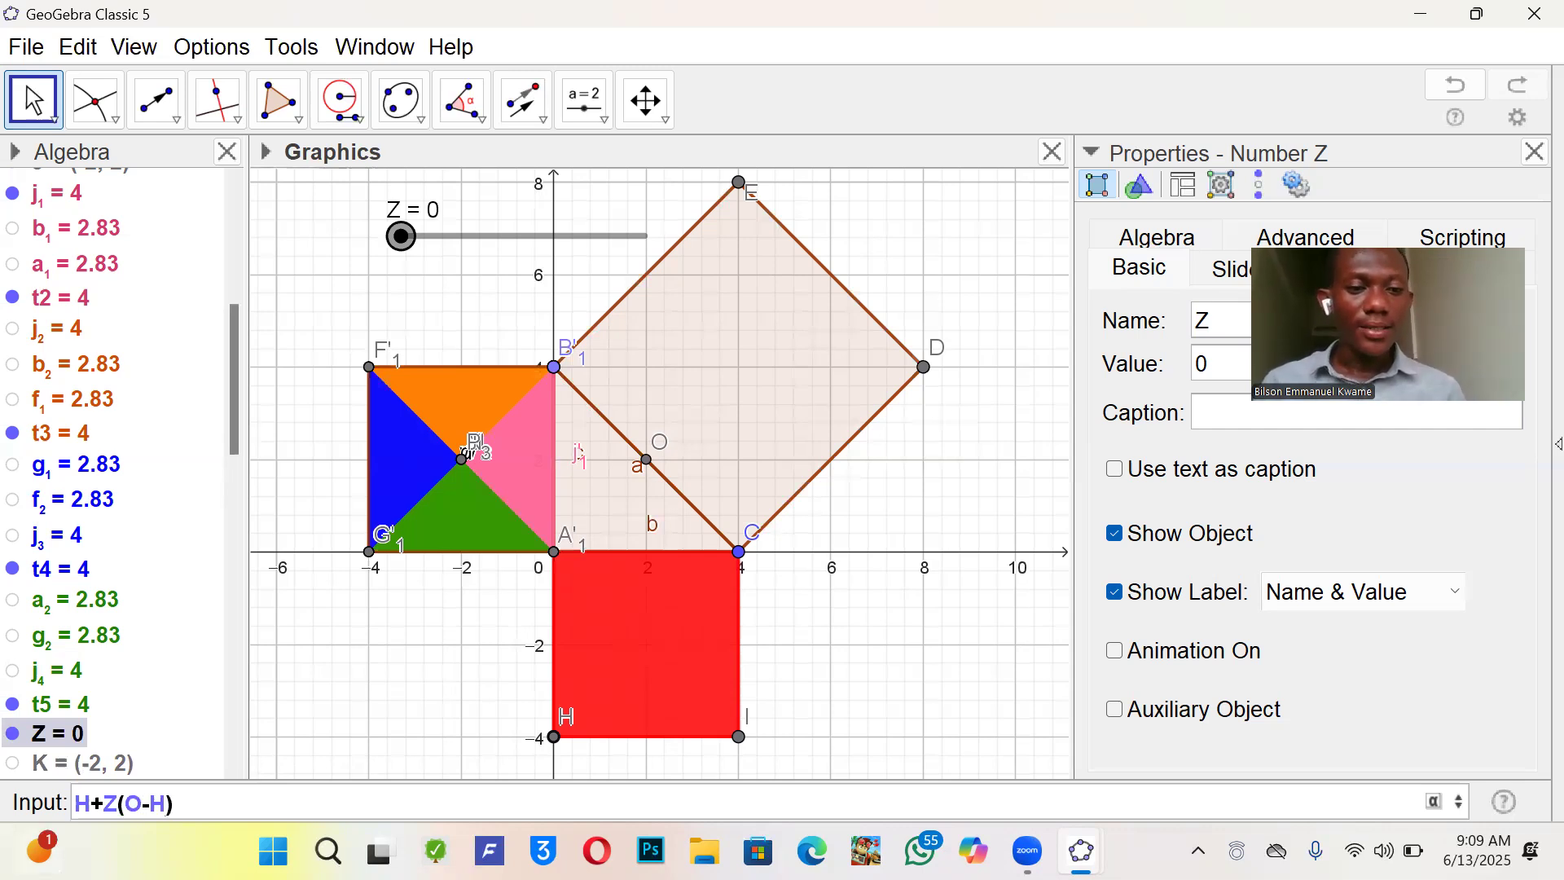
key(Return)
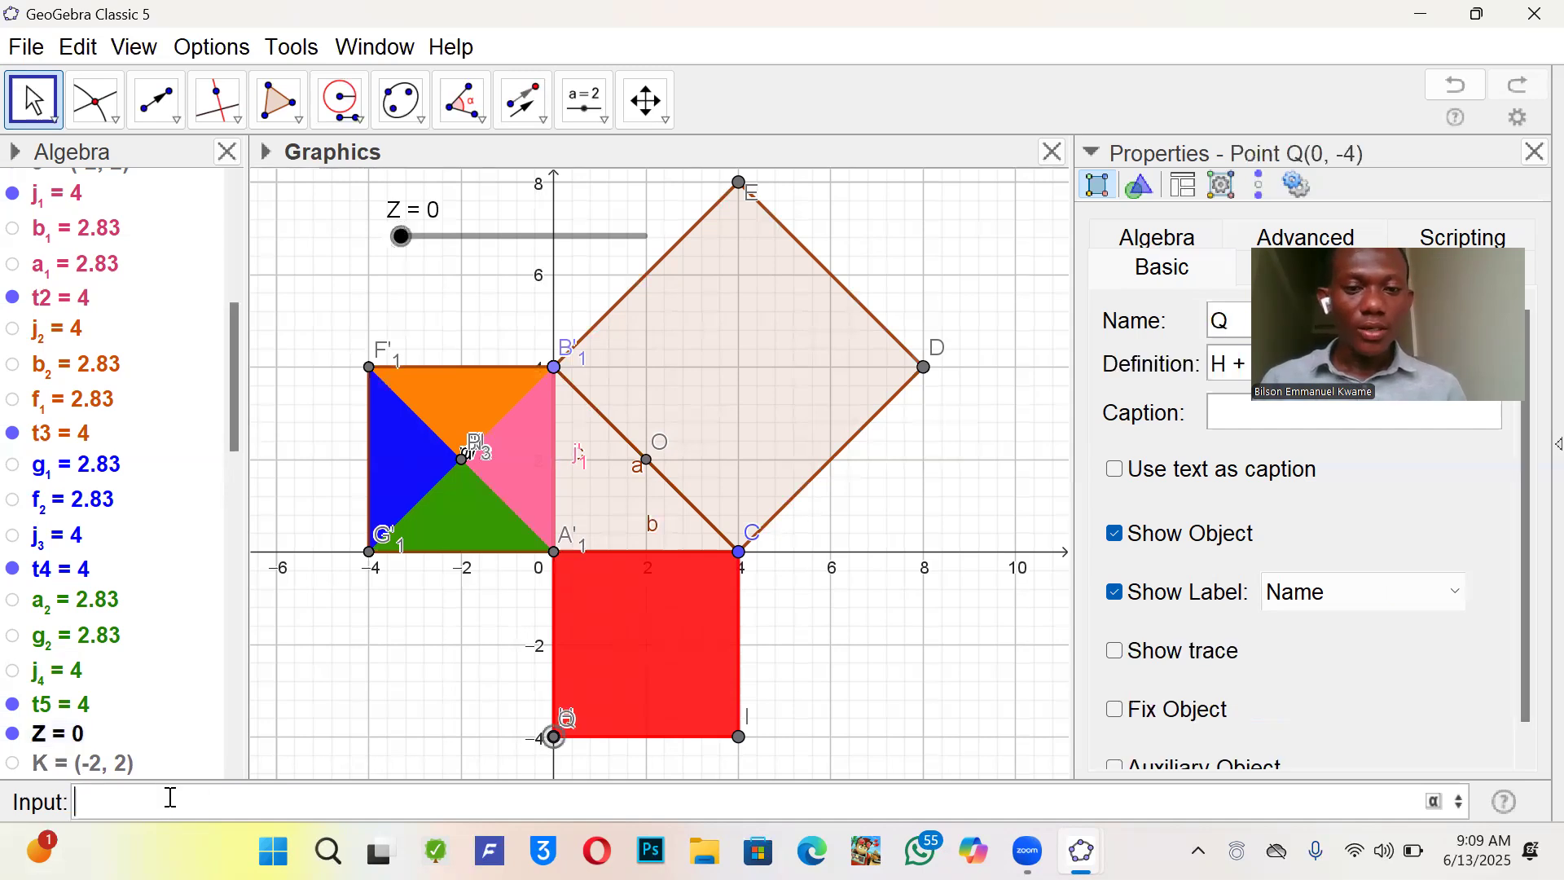
- Move slider Z to 0.41 and draw a vector from corner H of the red square to the new point Q
drag(400, 238, 502, 224)
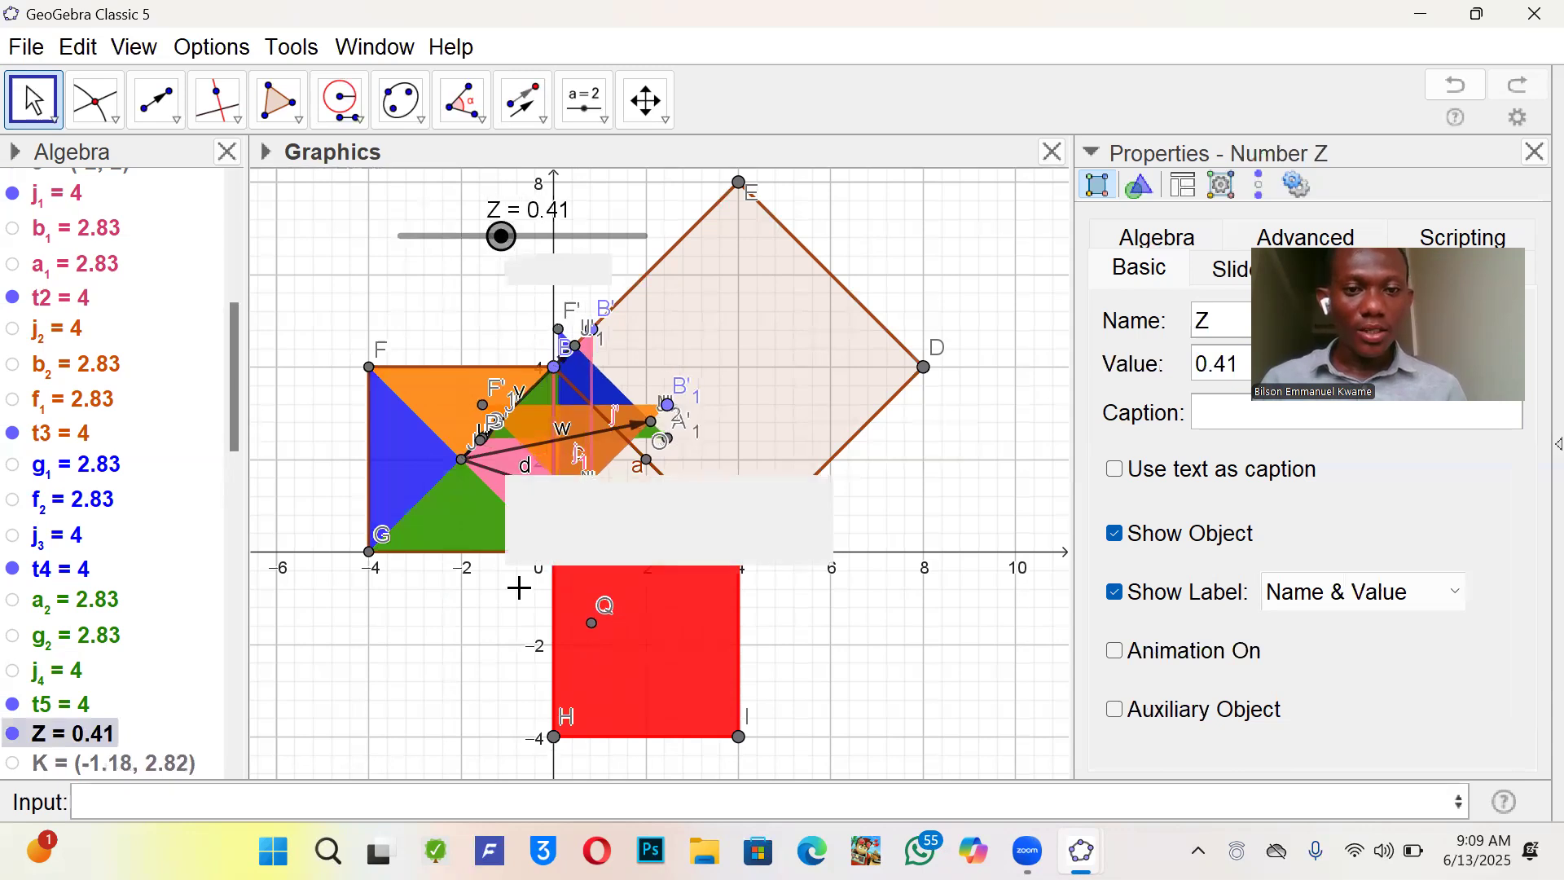
click(168, 115)
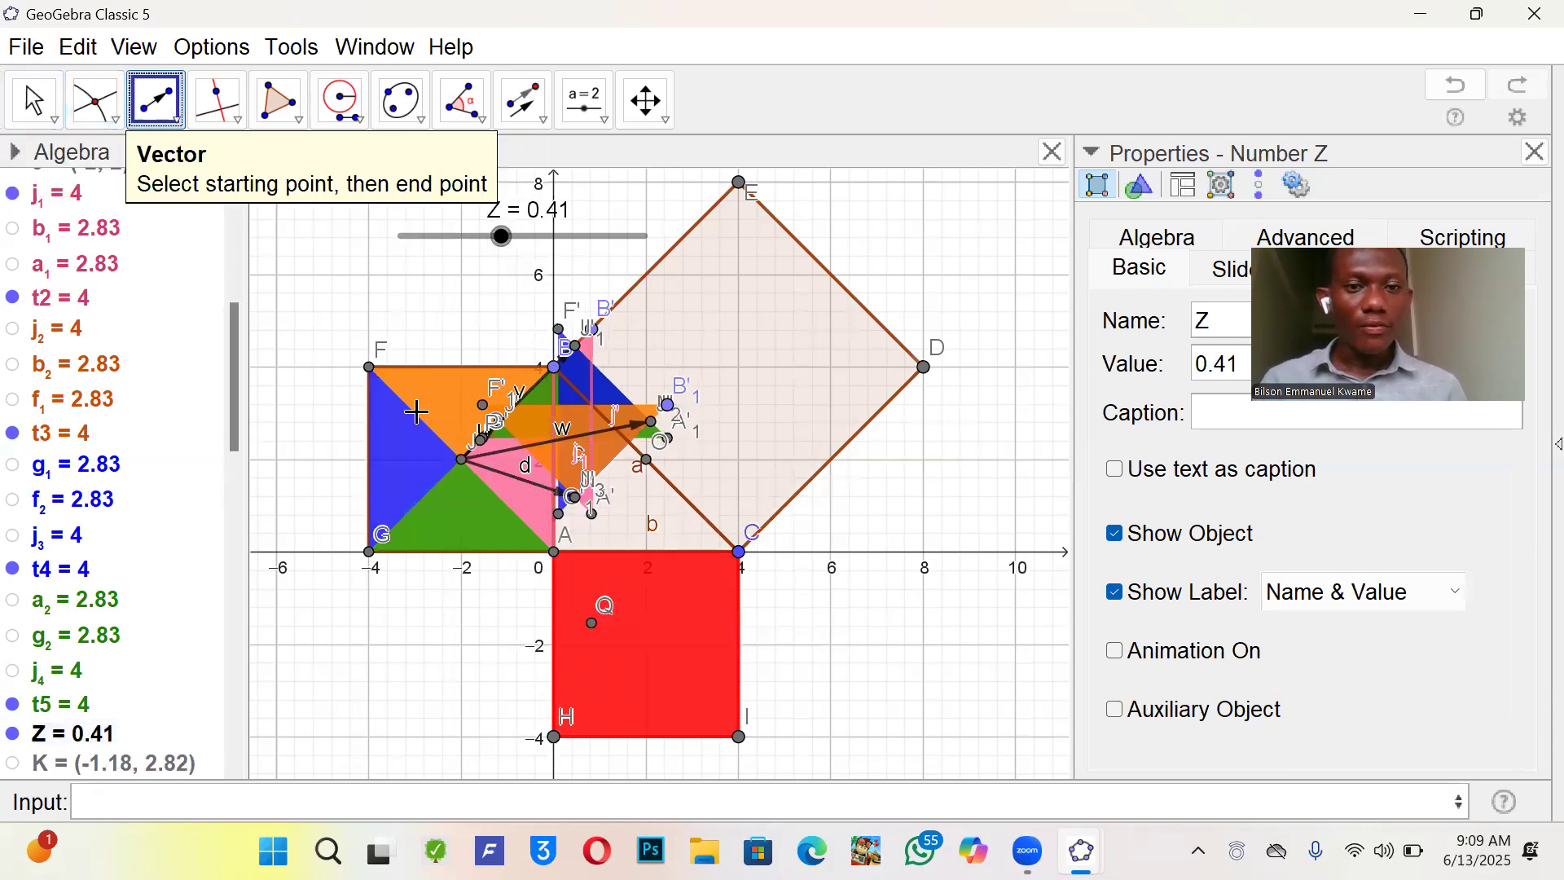
click(554, 739)
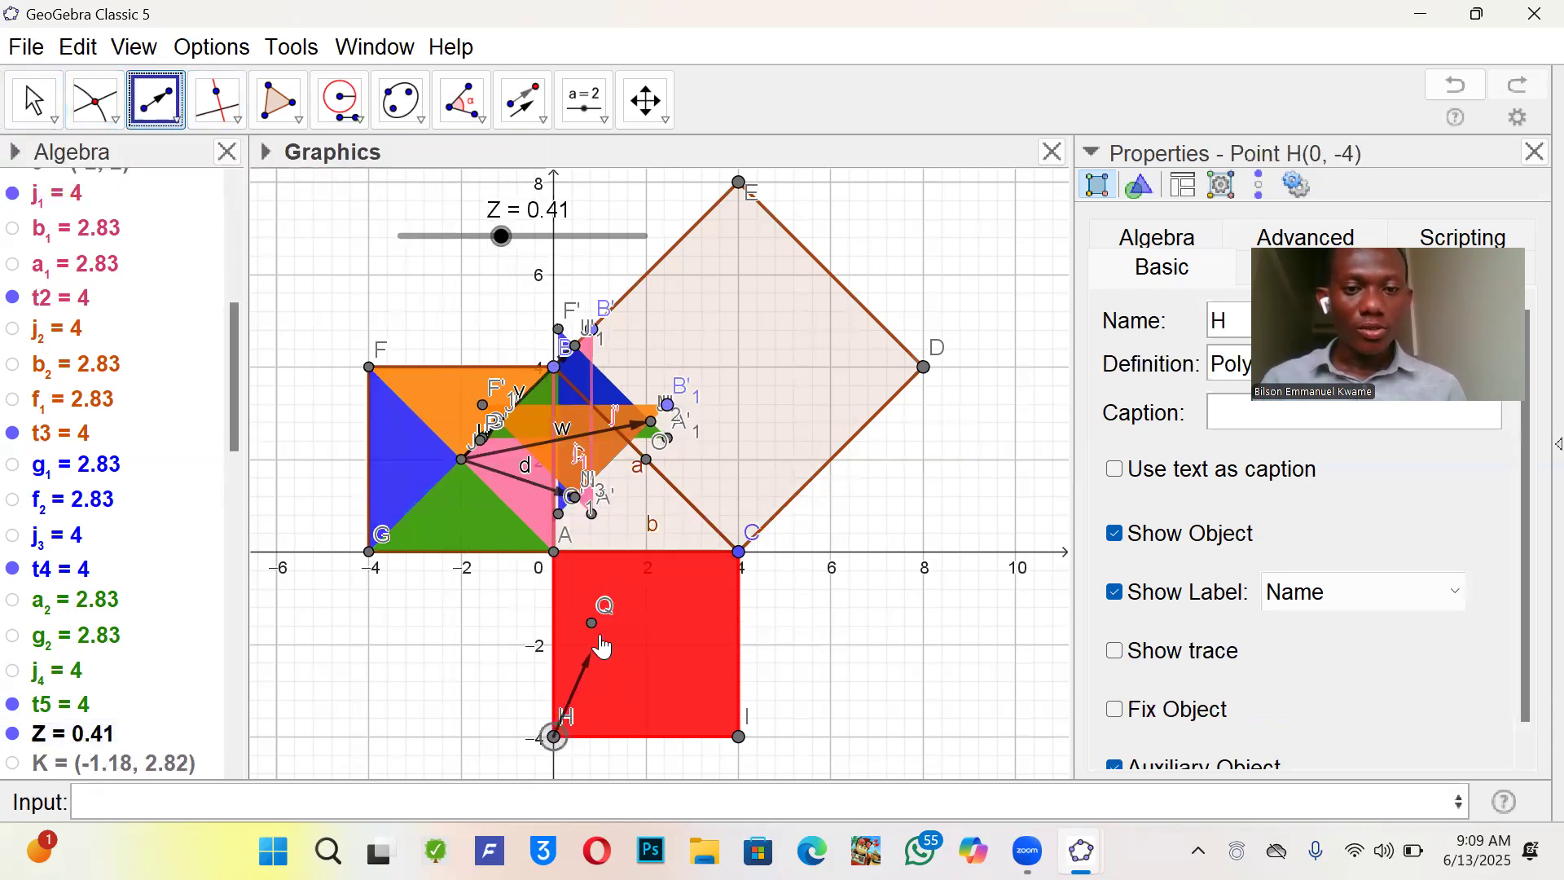
click(594, 626)
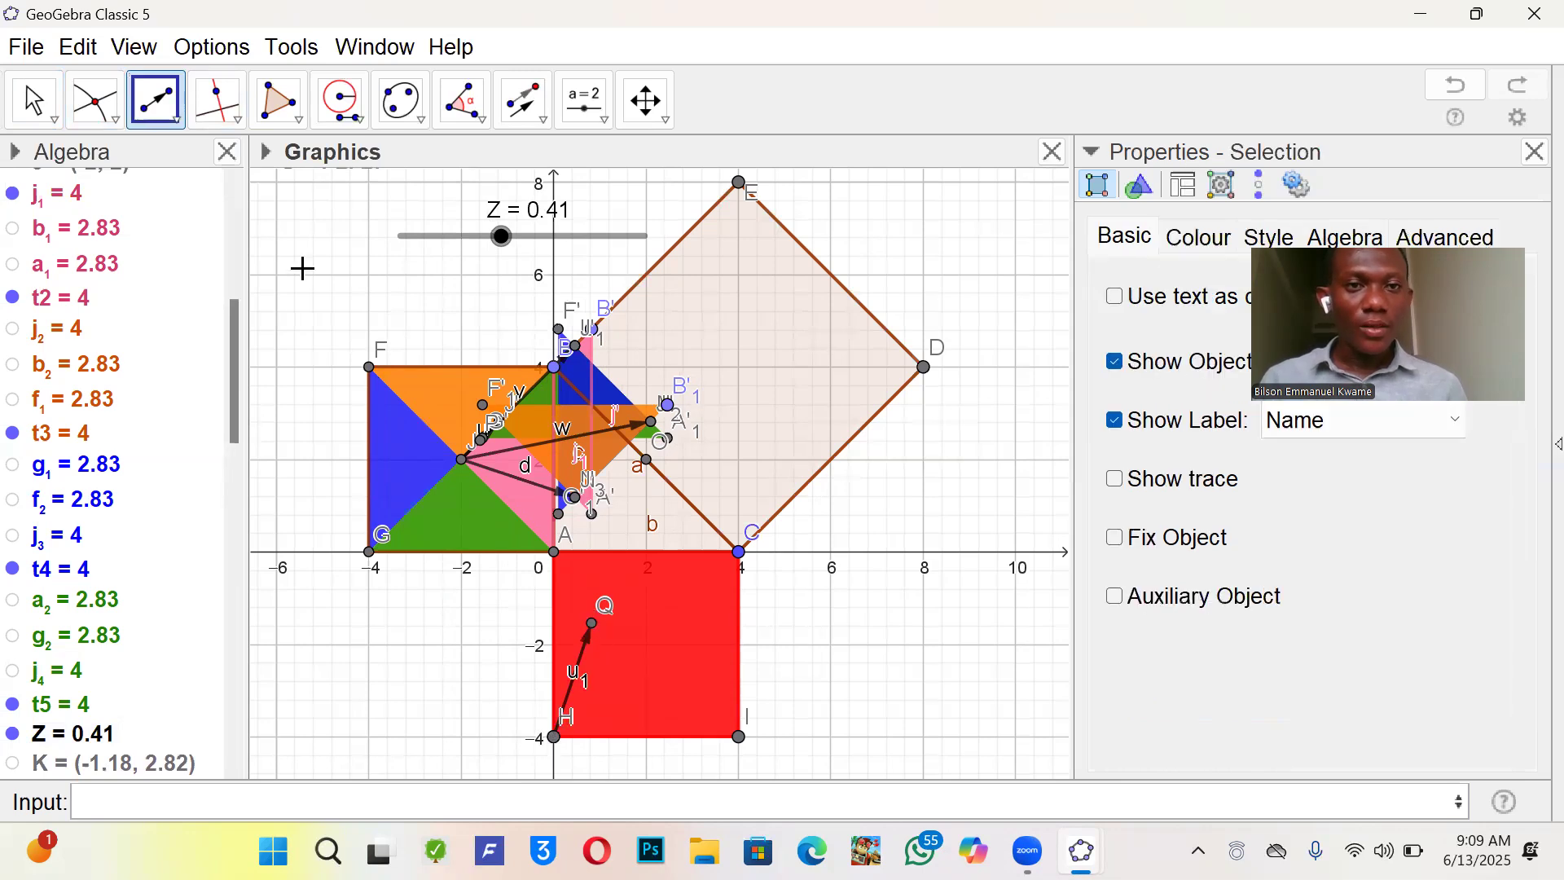
- Translate the red square below leg AC by the vector from H to Q
click(526, 88)
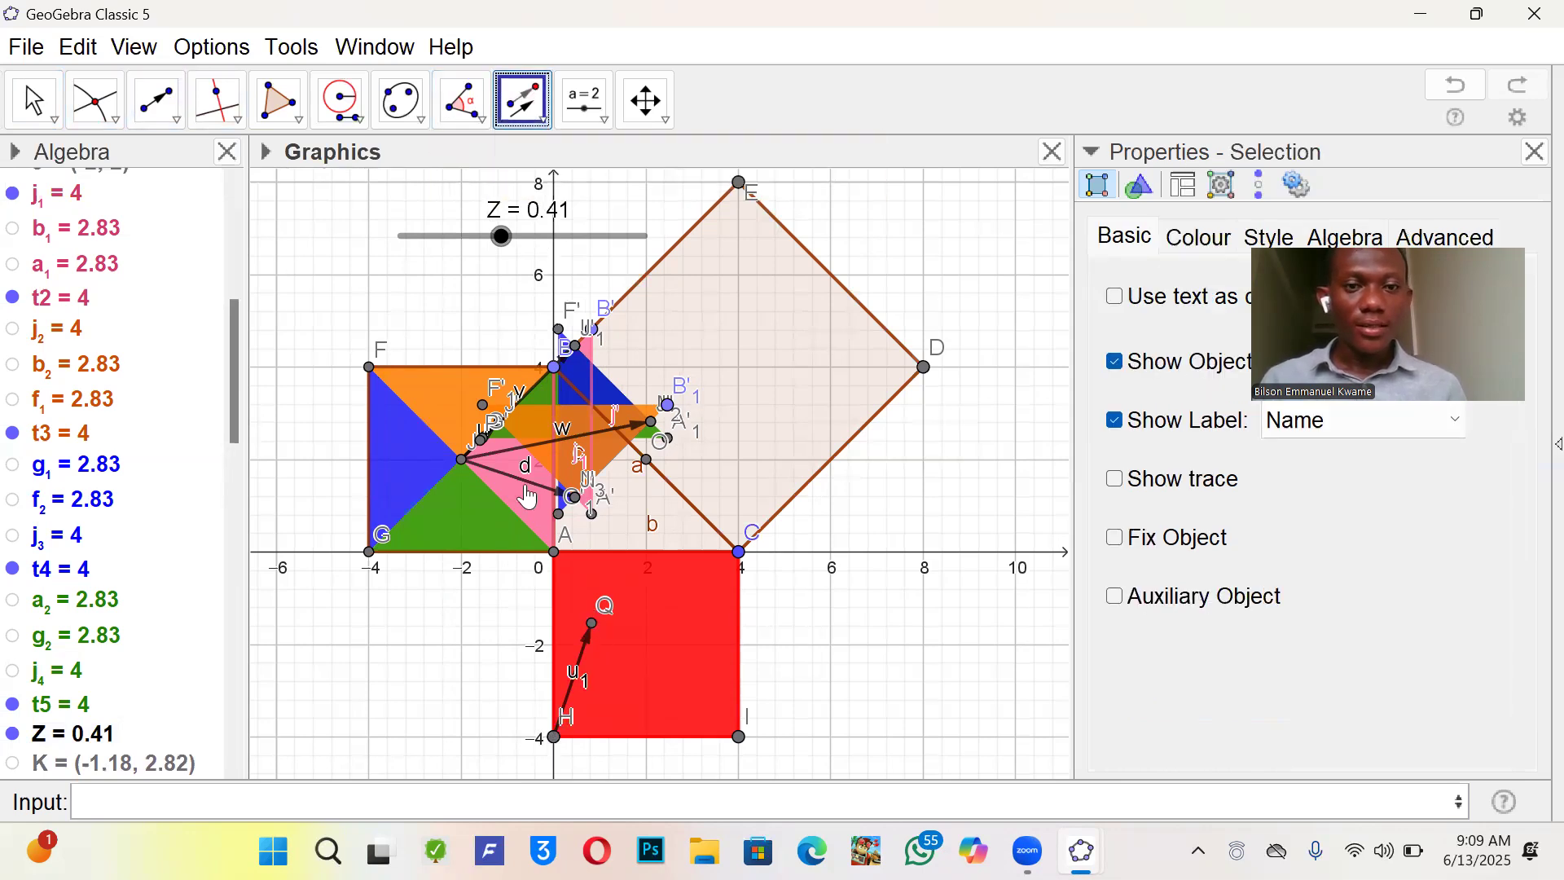
click(680, 650)
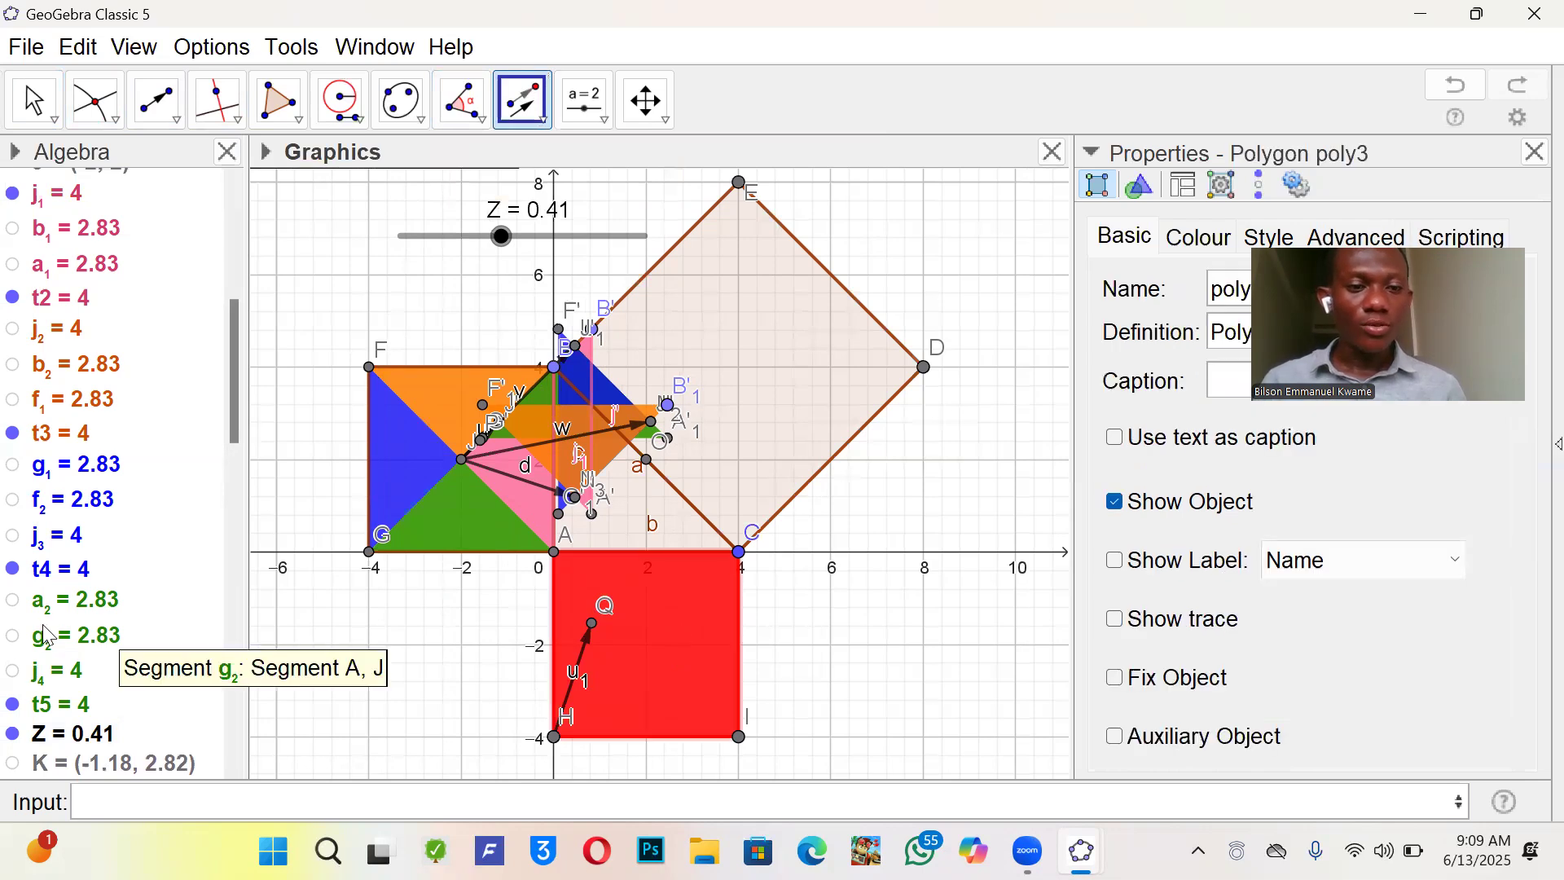
scroll(92, 646, down, 5)
click(120, 758)
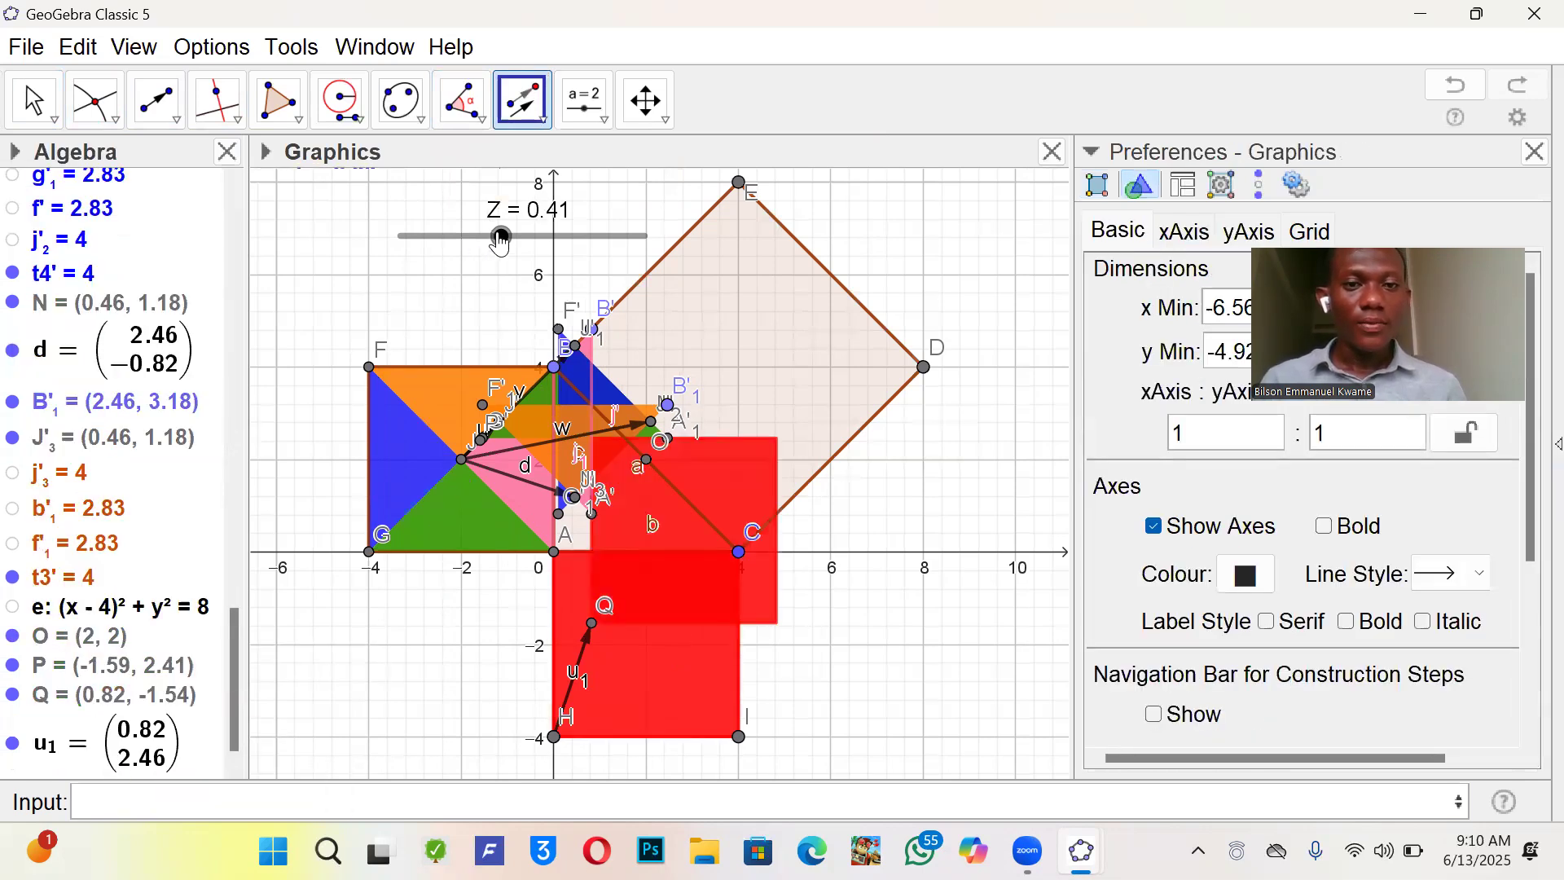
key(Escape)
- Return slider Z to 0 and run it up to 1 to move all the pieces into the hypotenuse square
drag(569, 222, 299, 527)
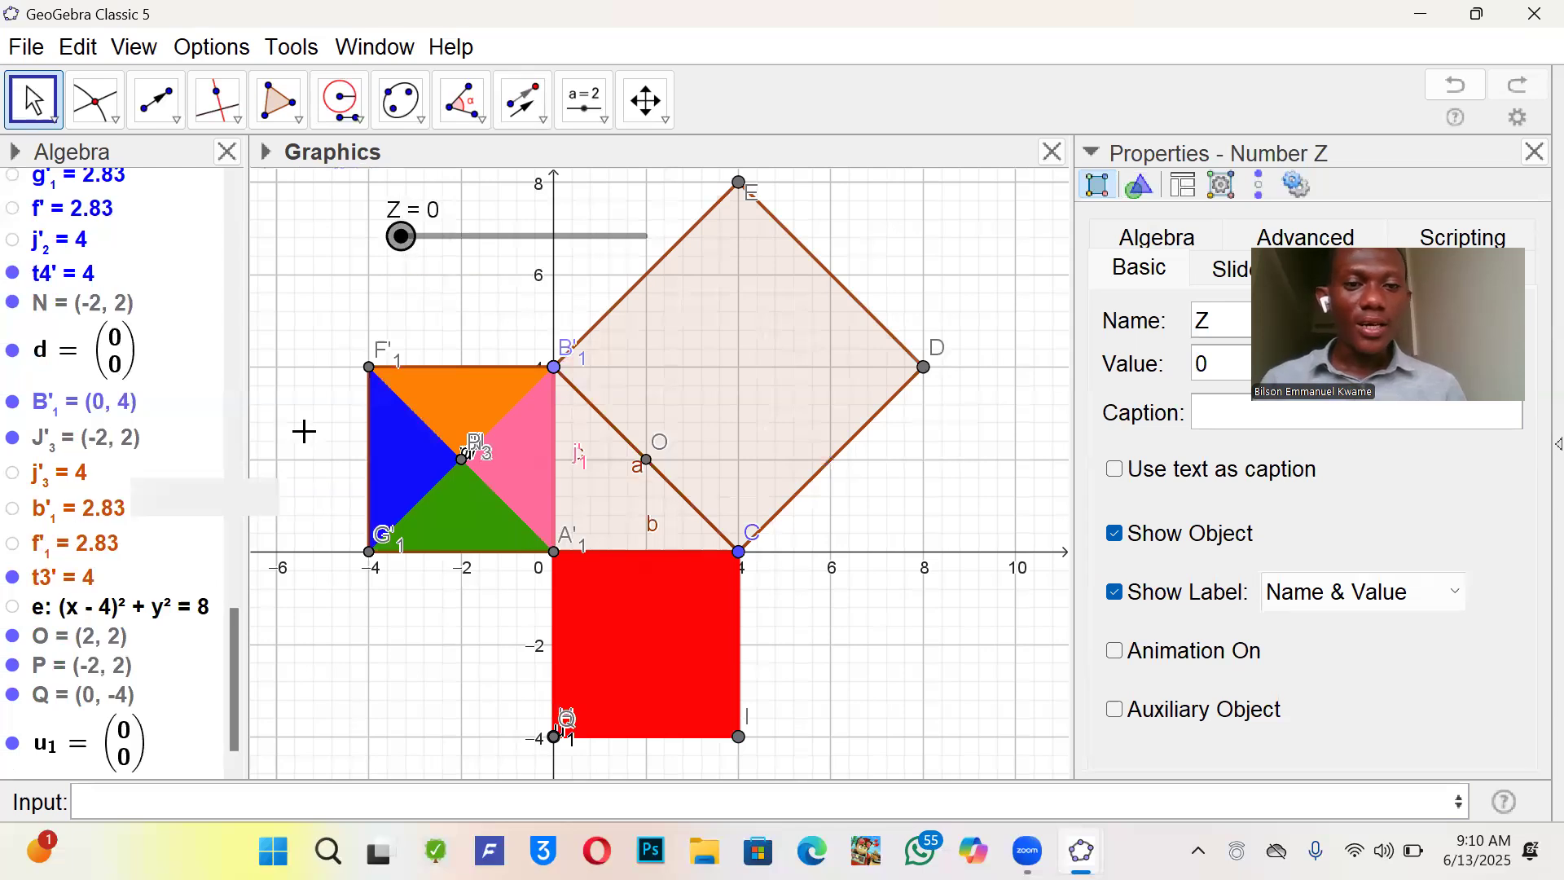
drag(405, 236, 662, 202)
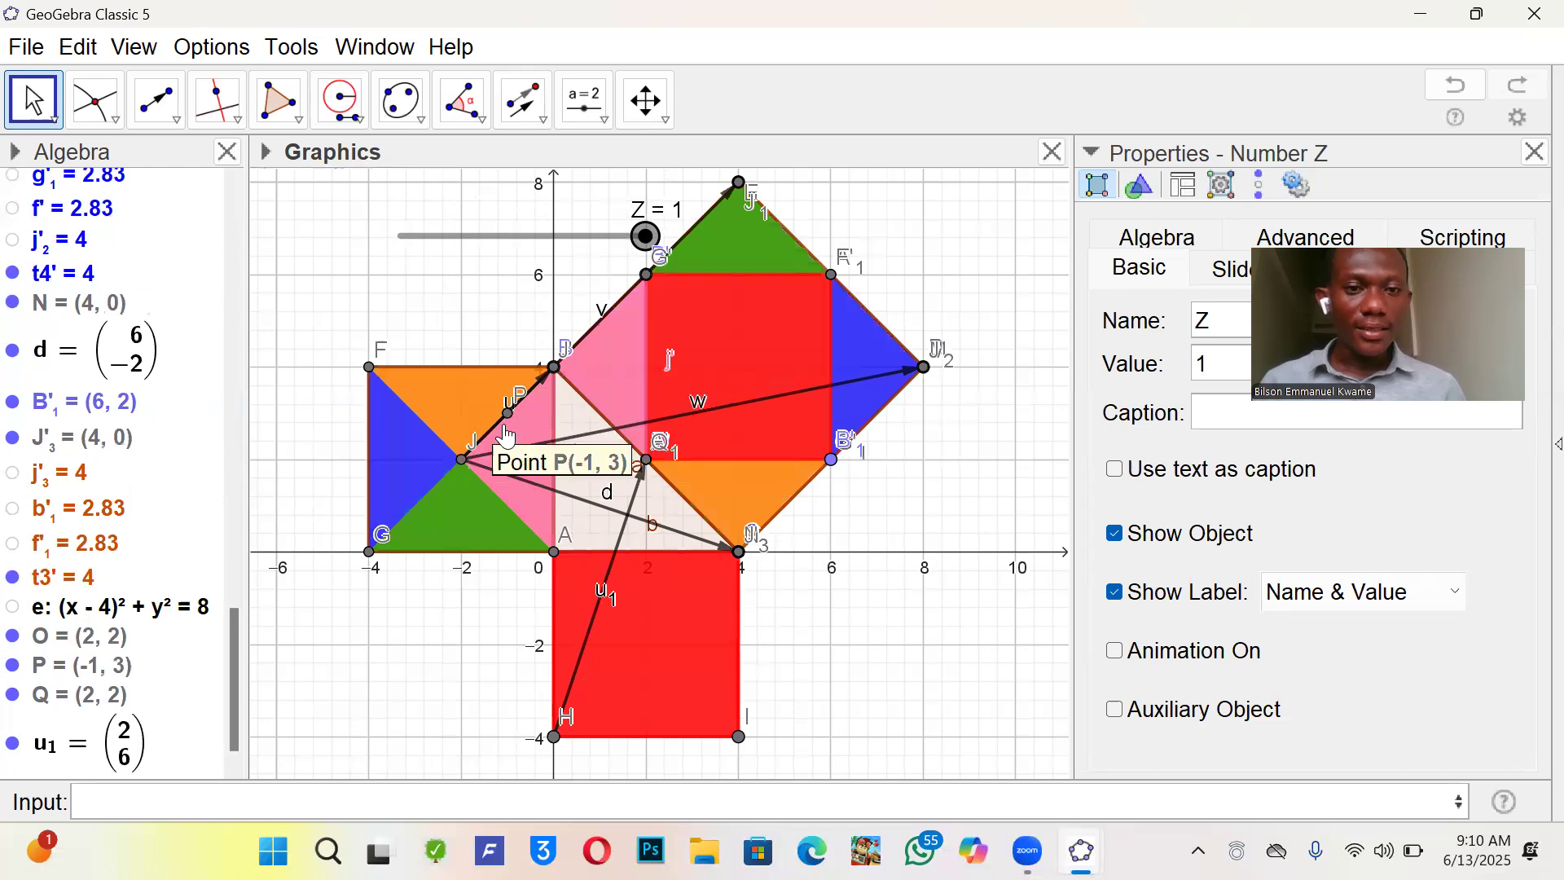
- Hide the helper vectors w (from J to M) and d (from J to N) in the drawing
click(547, 441)
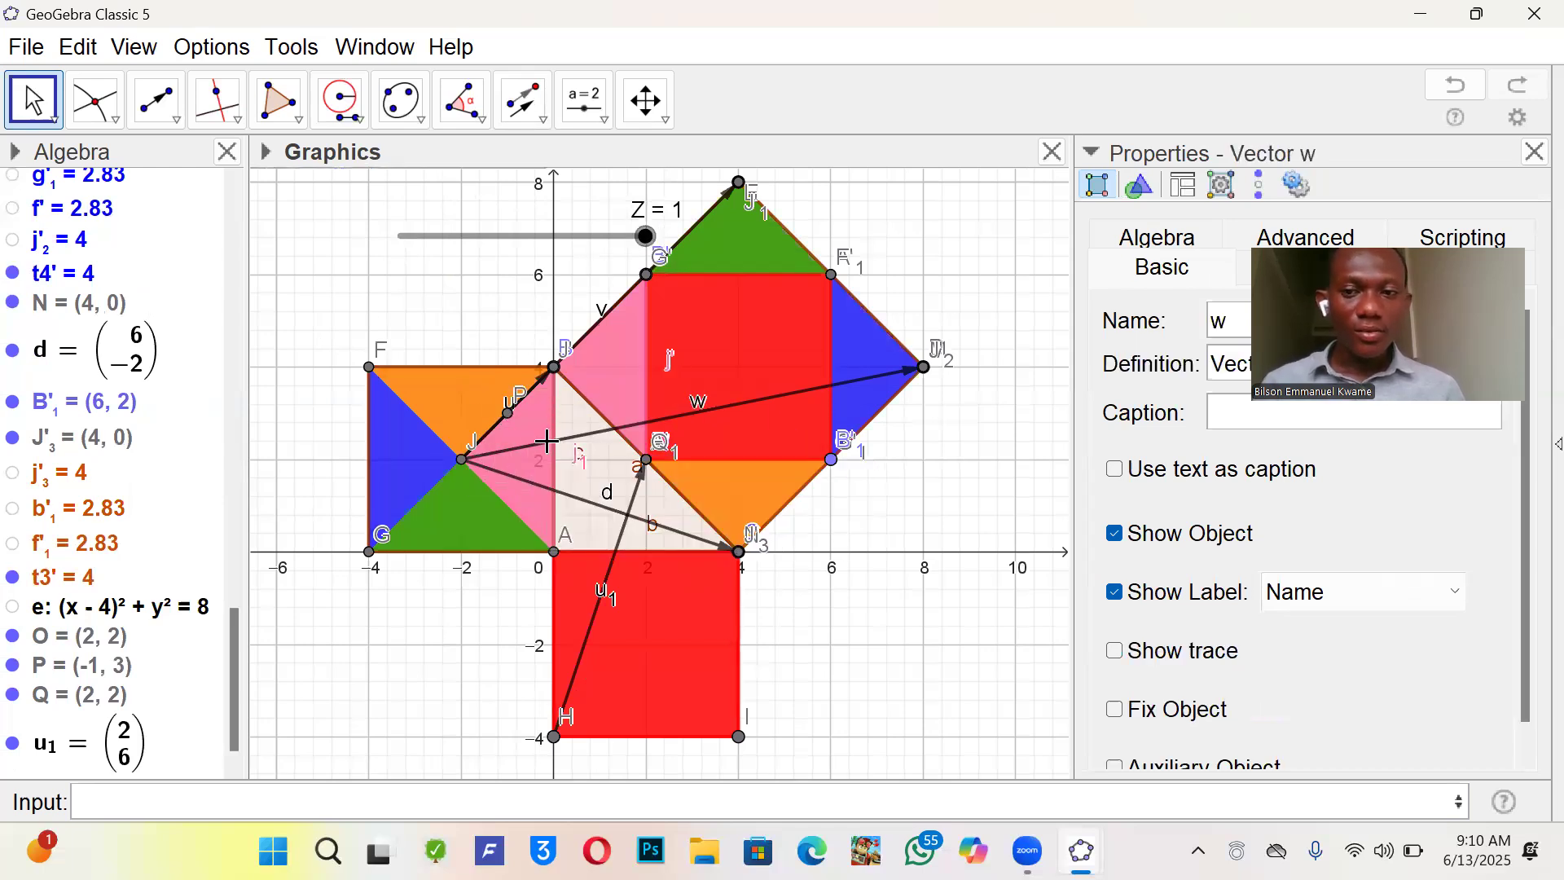
right_click(547, 442)
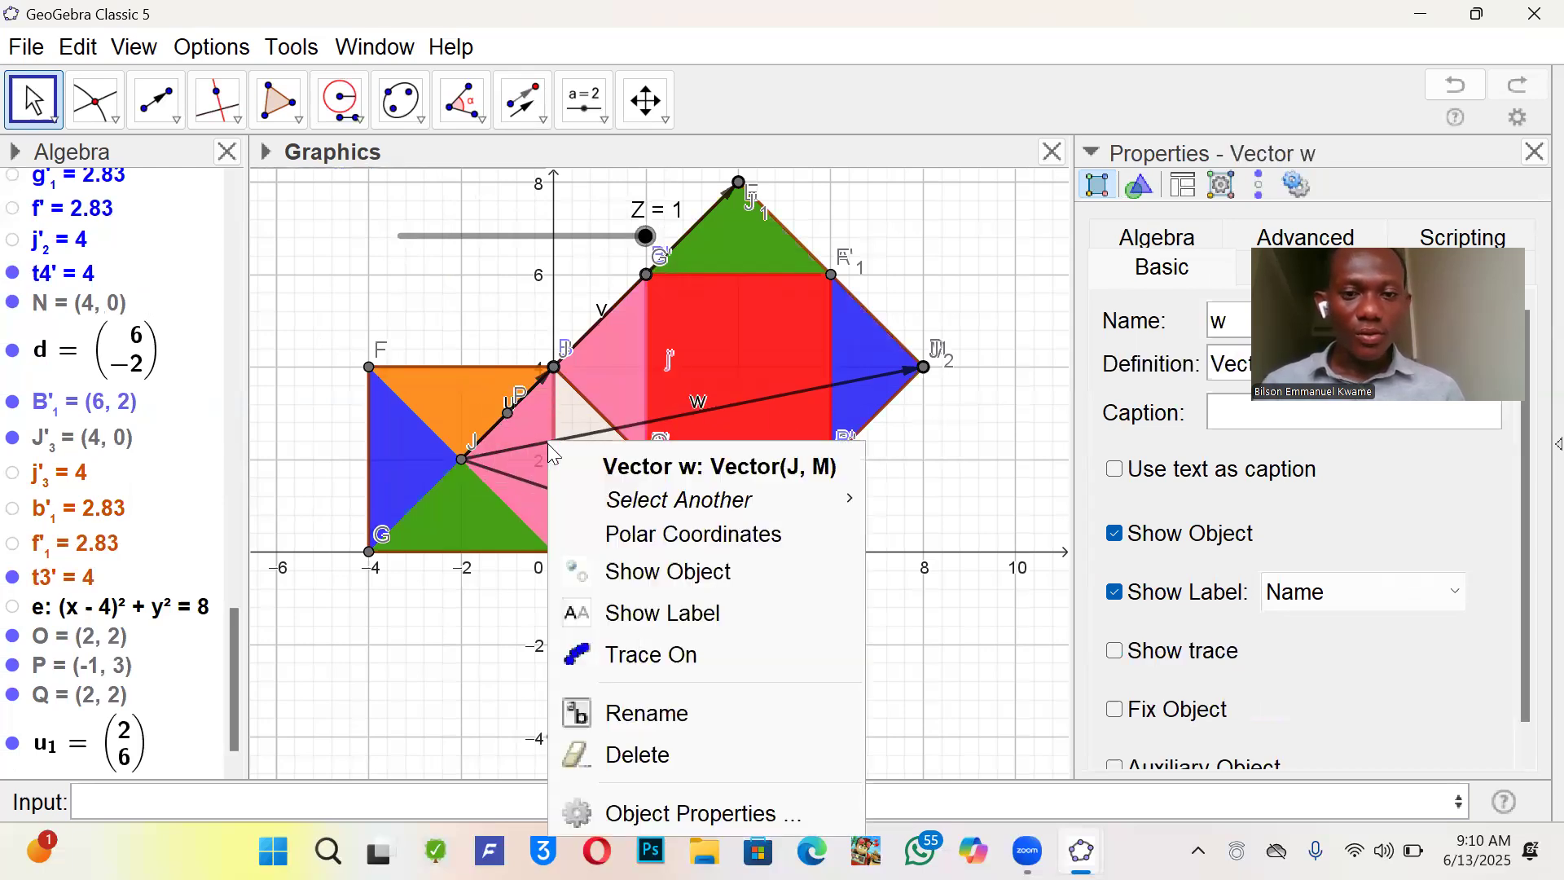
click(586, 570)
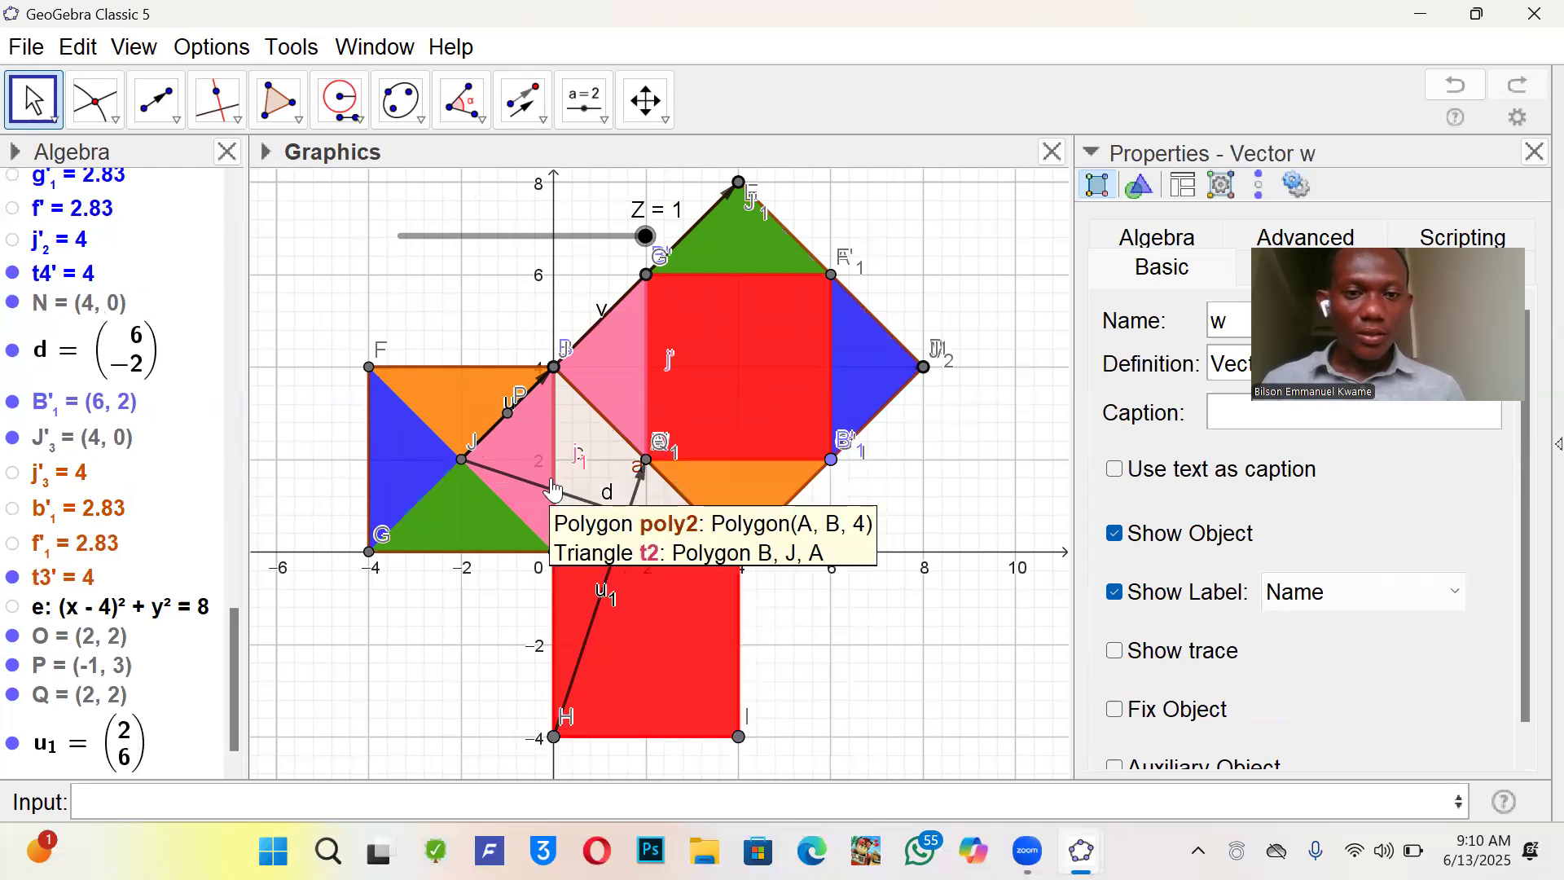
click(557, 493)
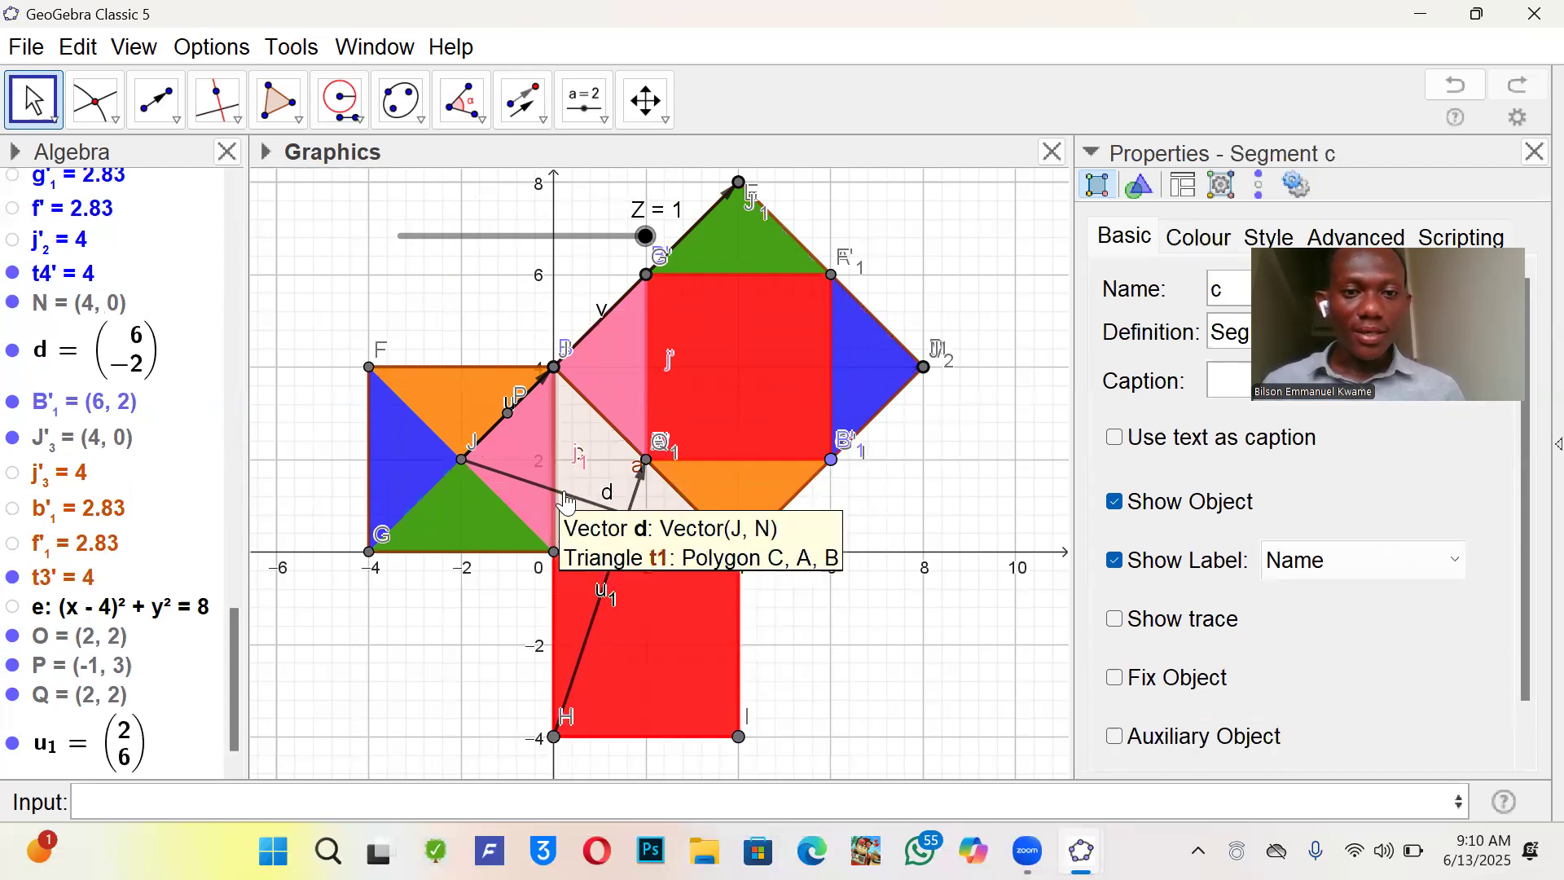
click(568, 501)
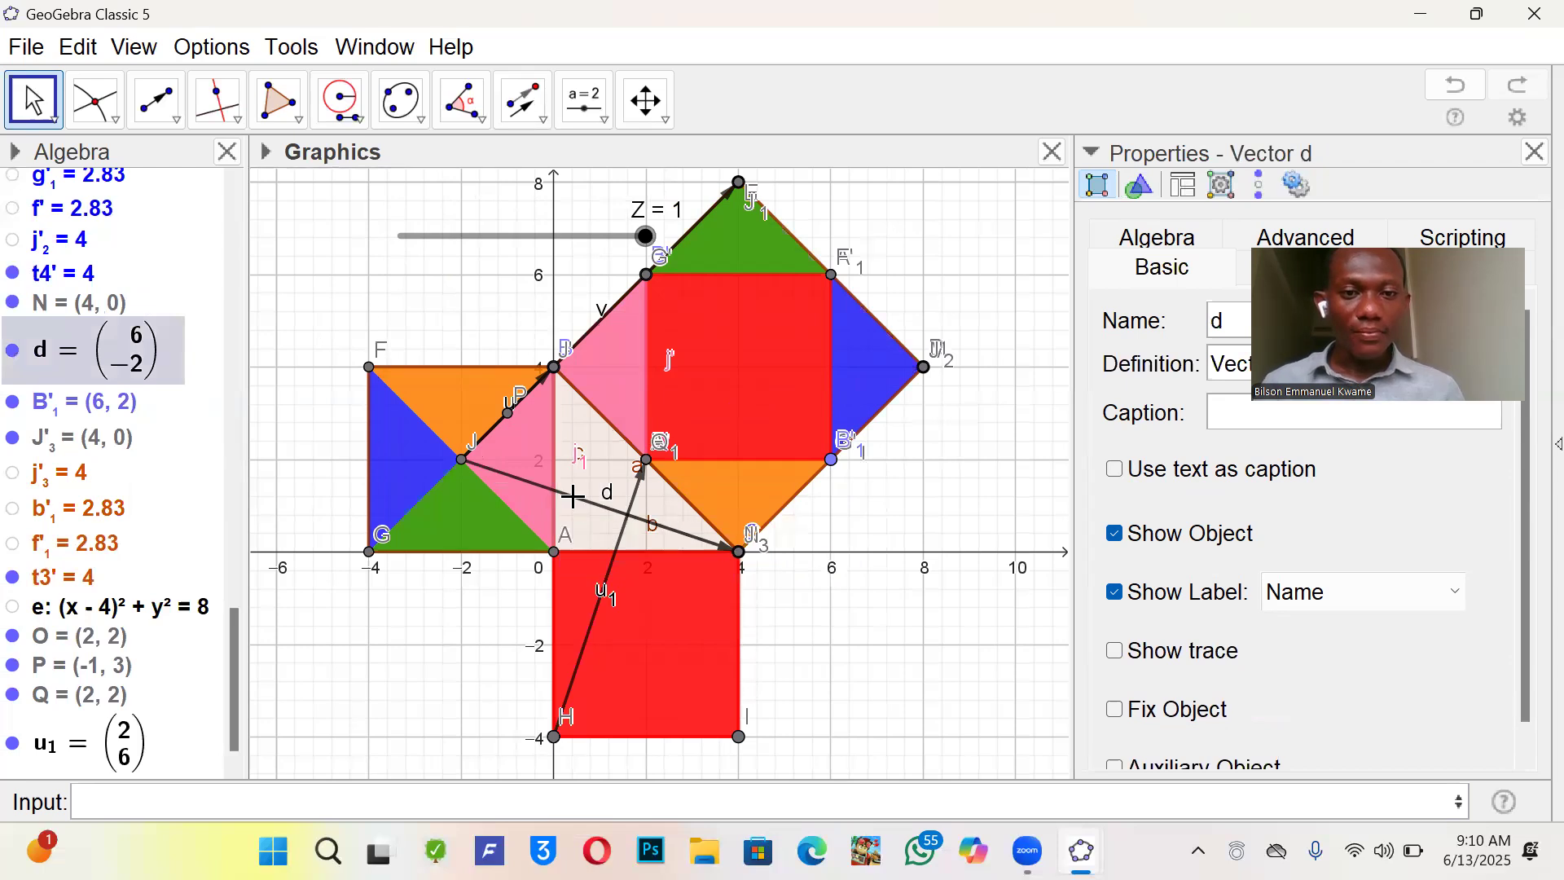
right_click(572, 497)
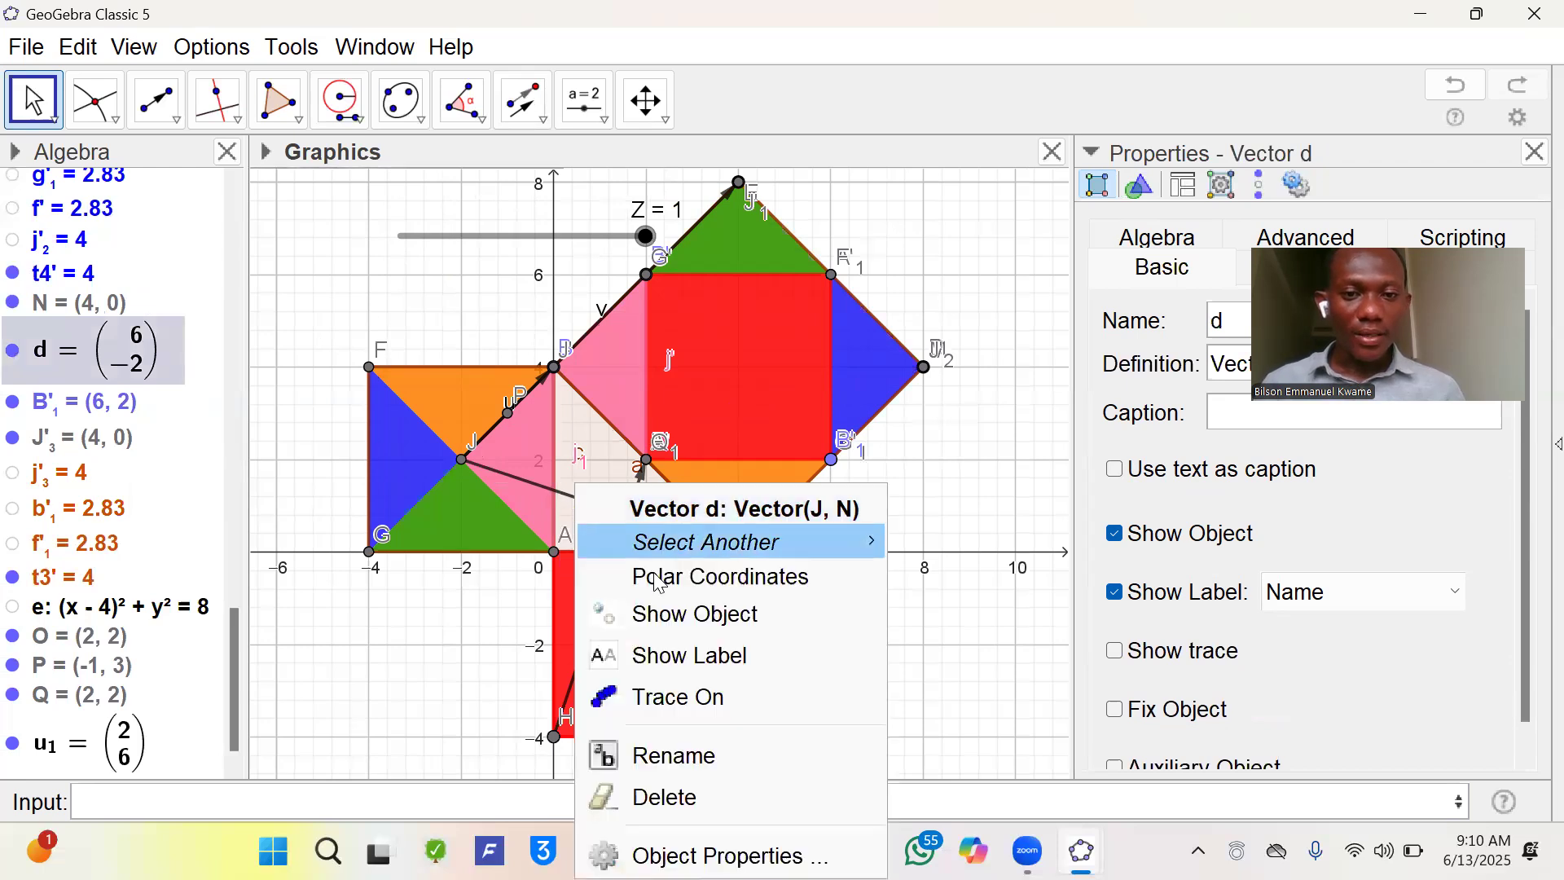
click(676, 621)
- Hide vector u1 running from H and vector v along the upper diagonal, and test slider Z, leaving it at 1
click(623, 528)
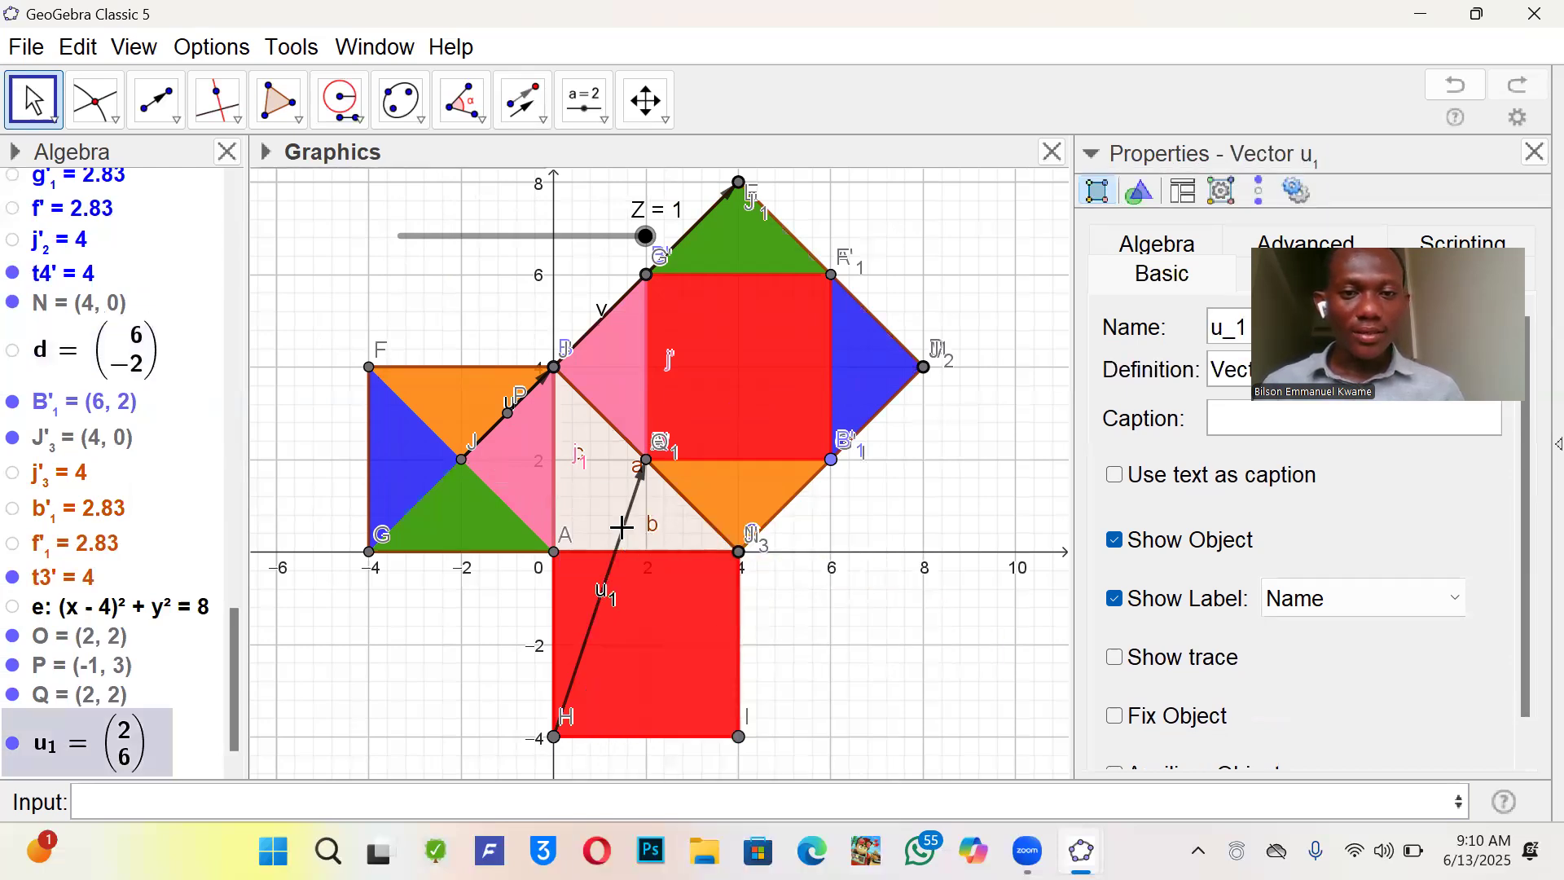
right_click(622, 529)
click(717, 621)
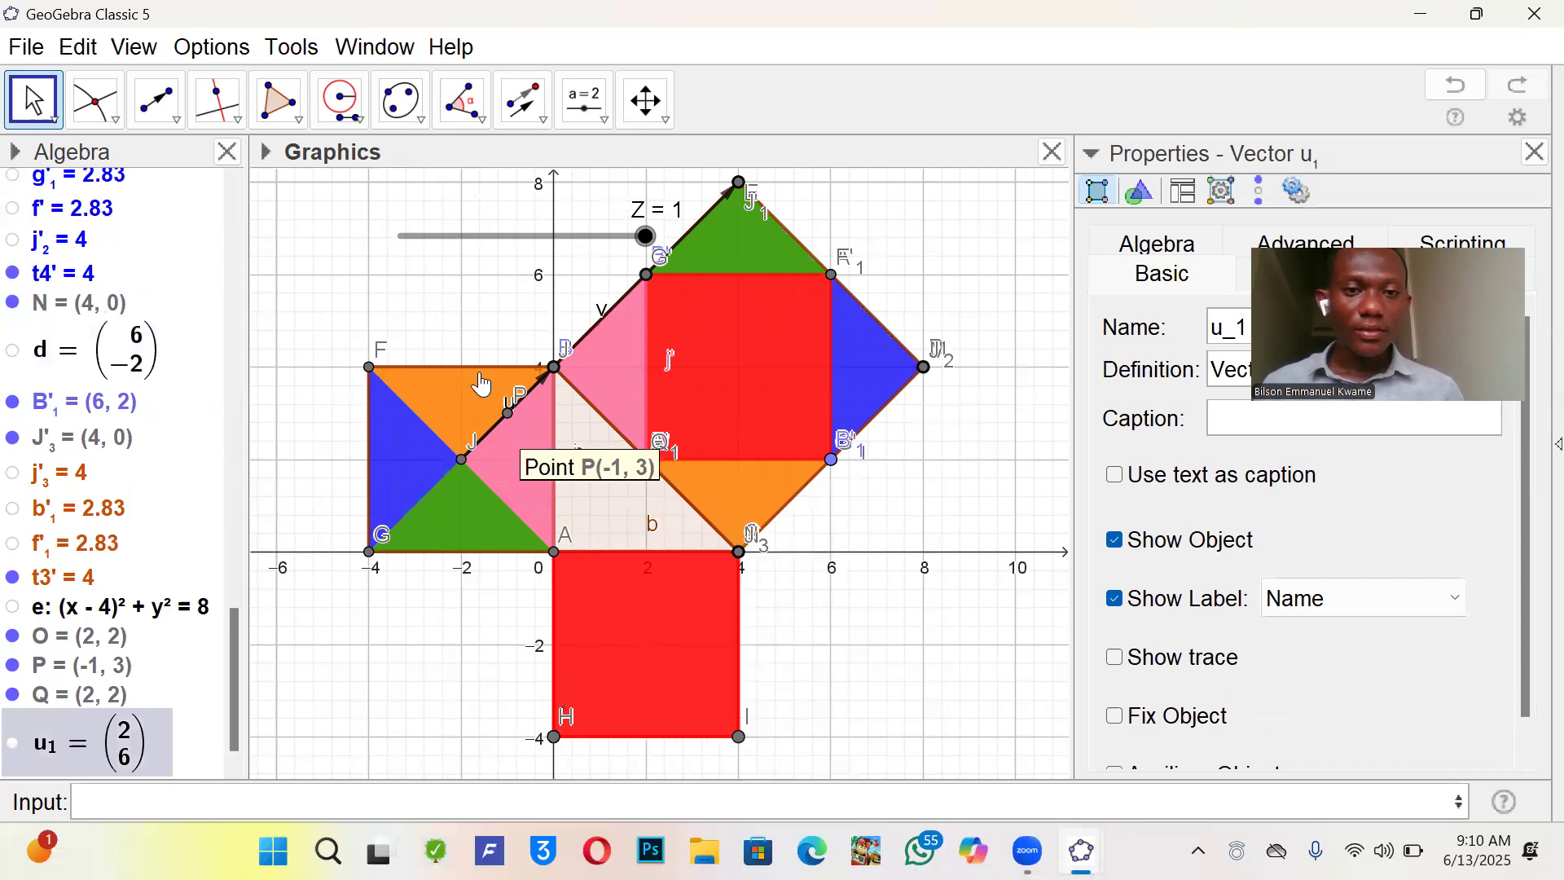
drag(646, 237, 706, 242)
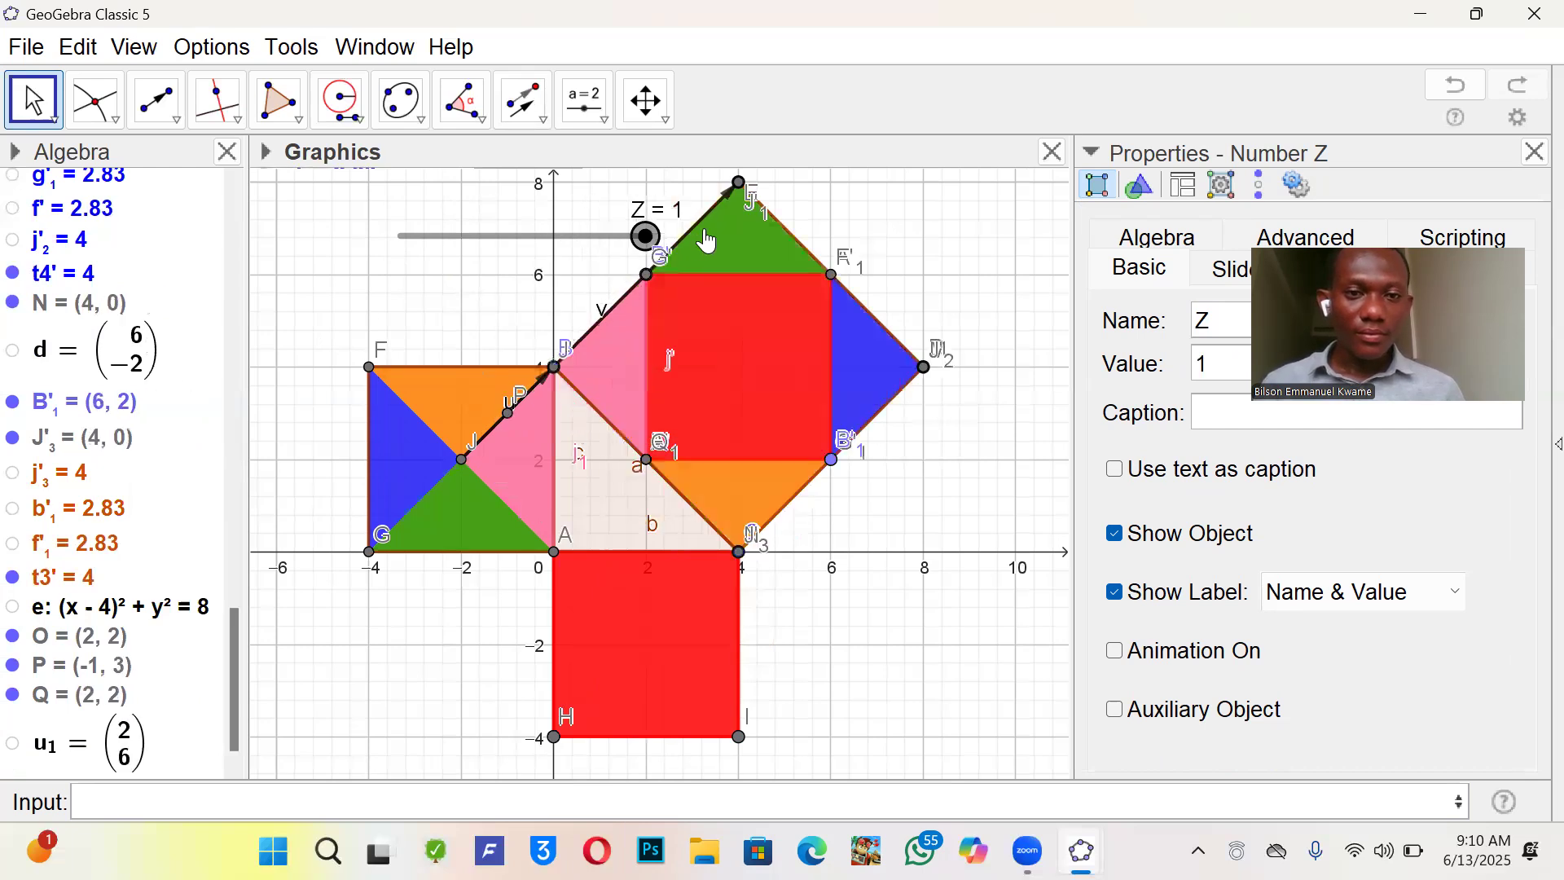
right_click(553, 393)
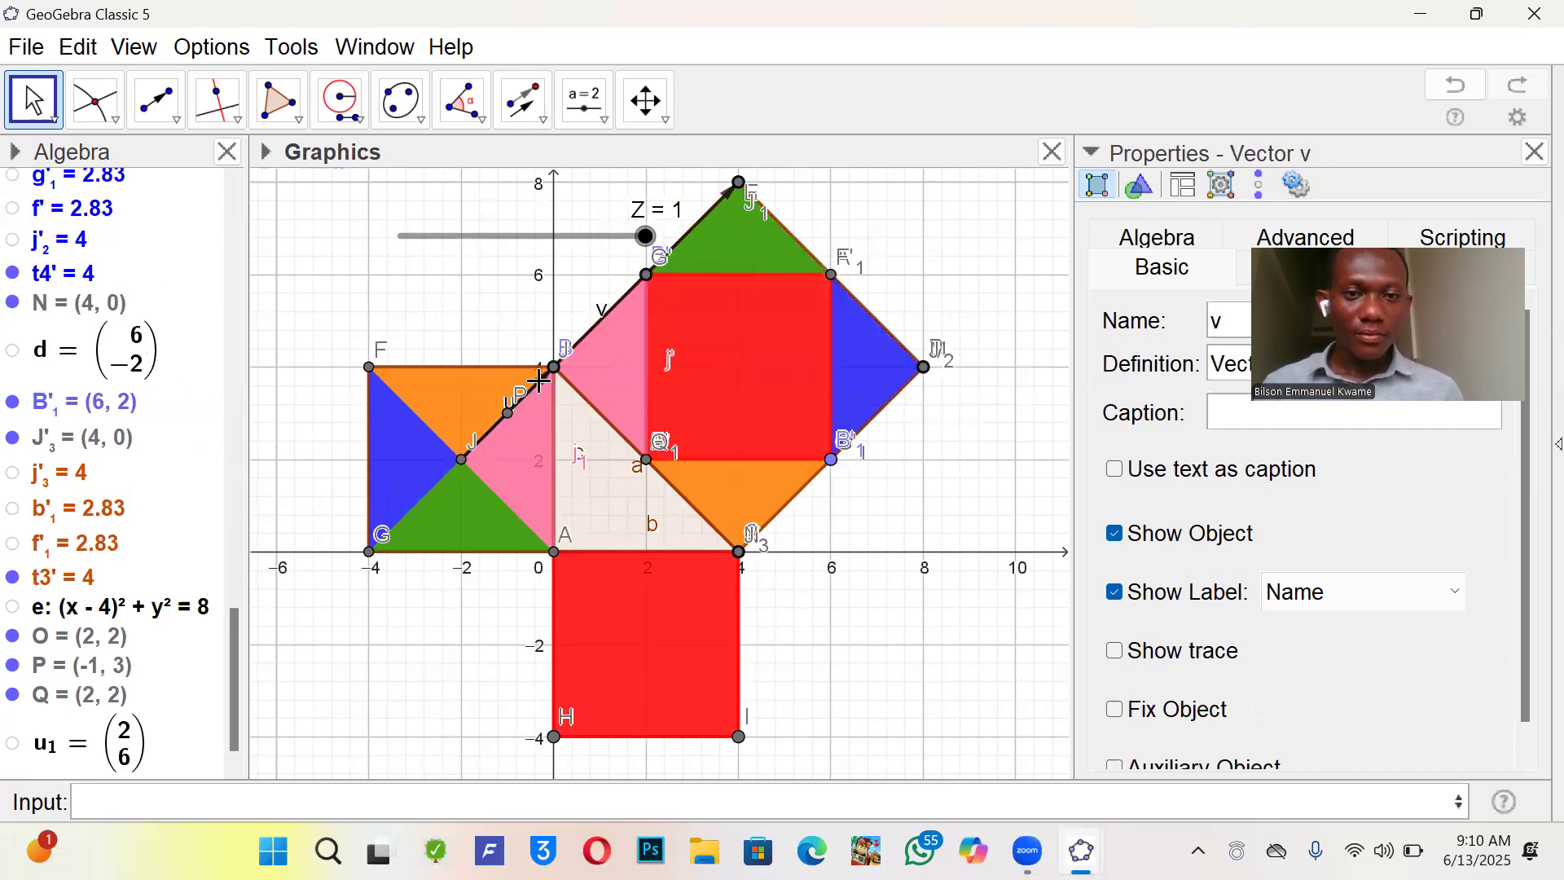
click(646, 511)
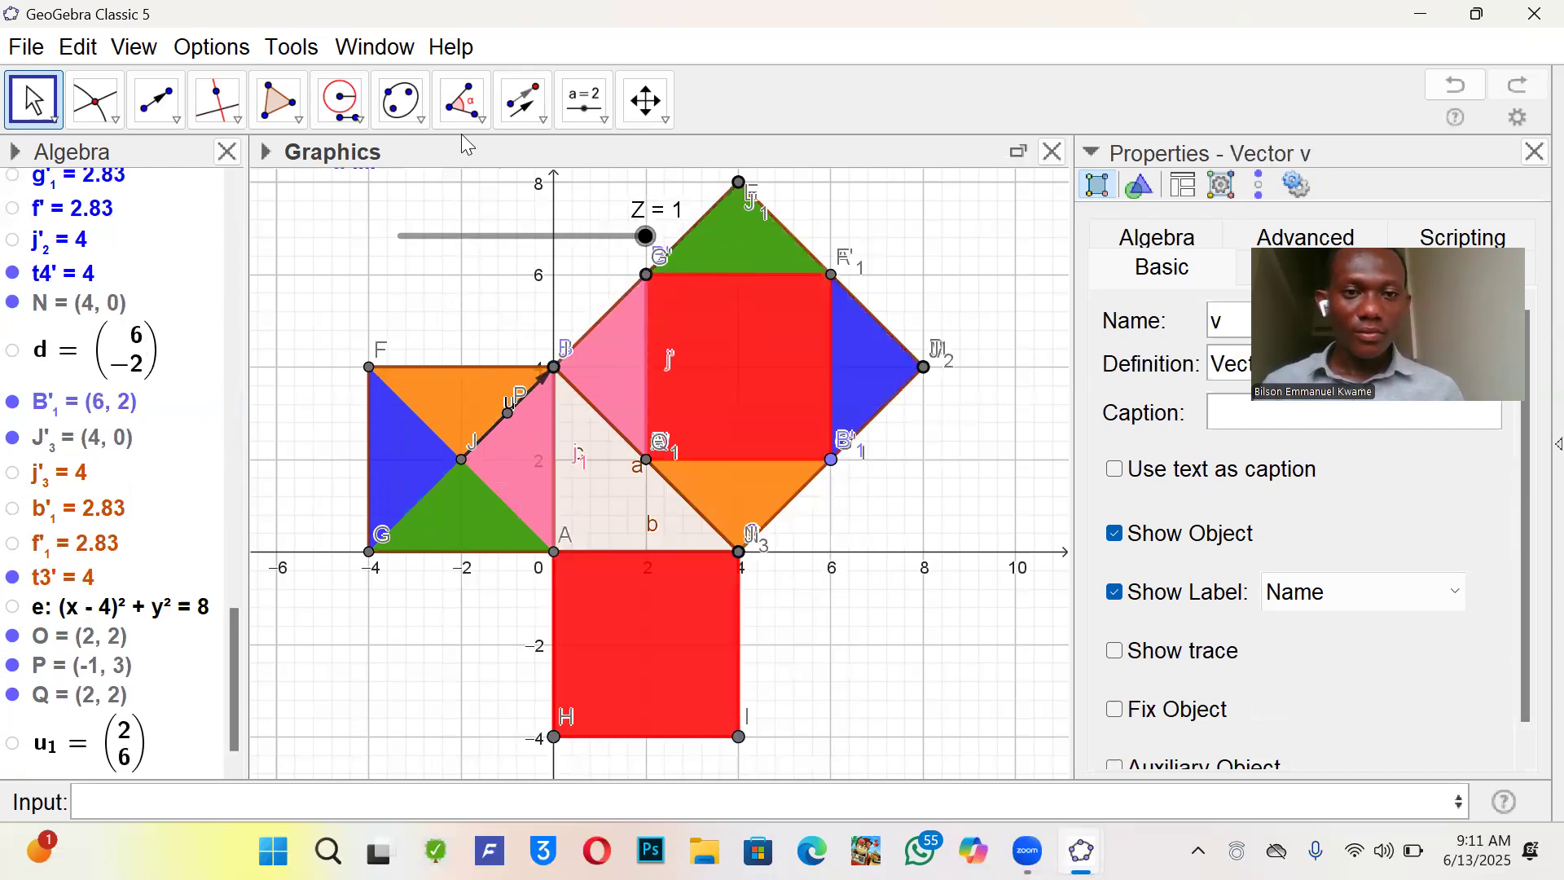
drag(646, 241, 709, 213)
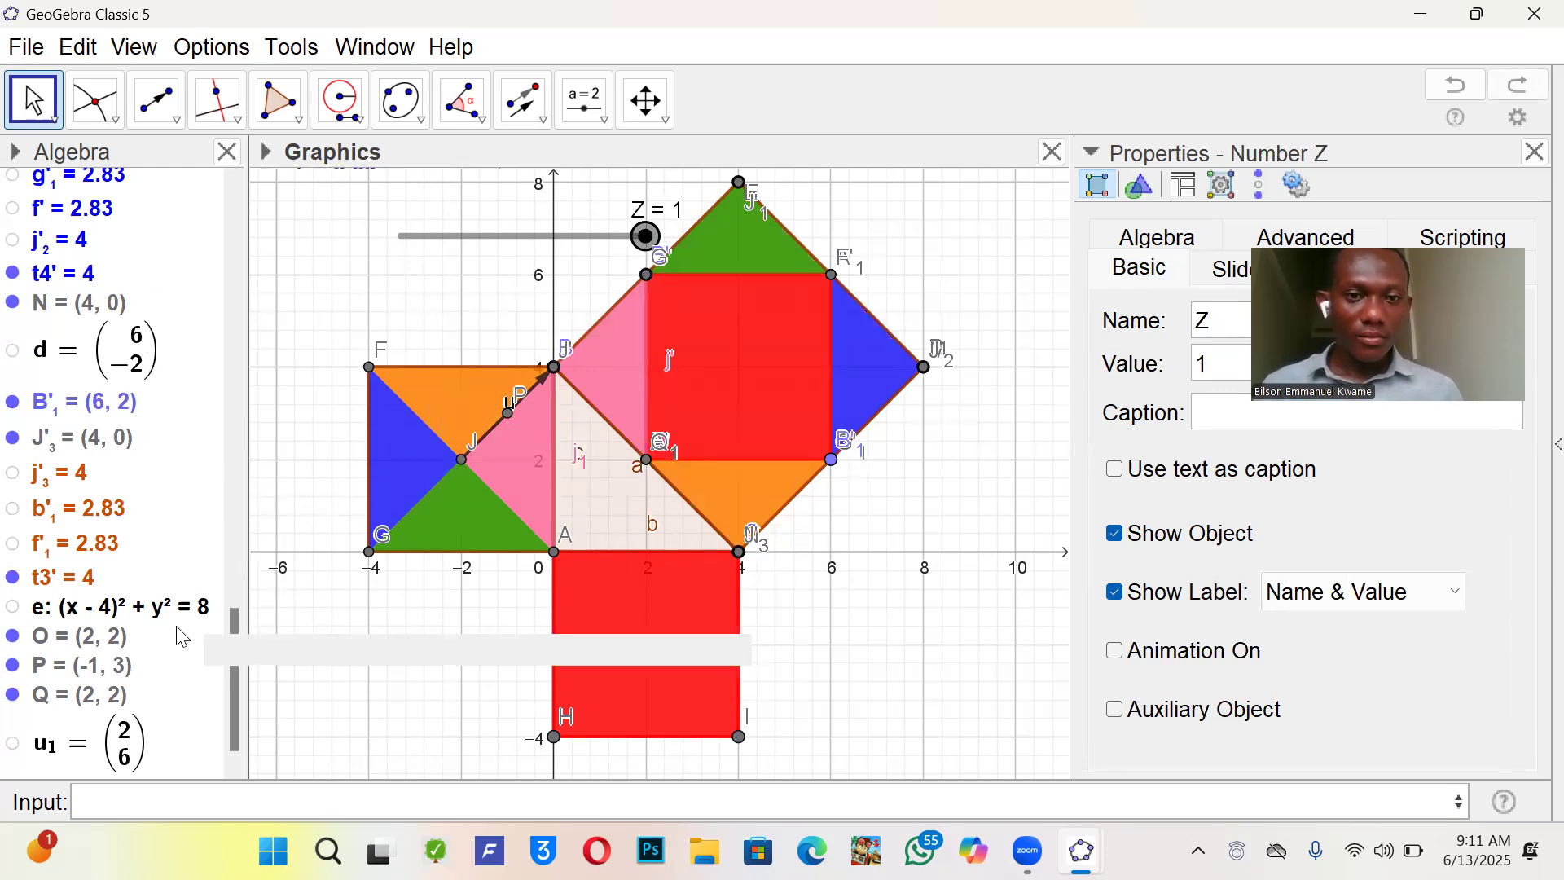
- Hide vector u from J to K, and run slider Z down and back to 1 to check the motion
scroll(181, 636, down, 1)
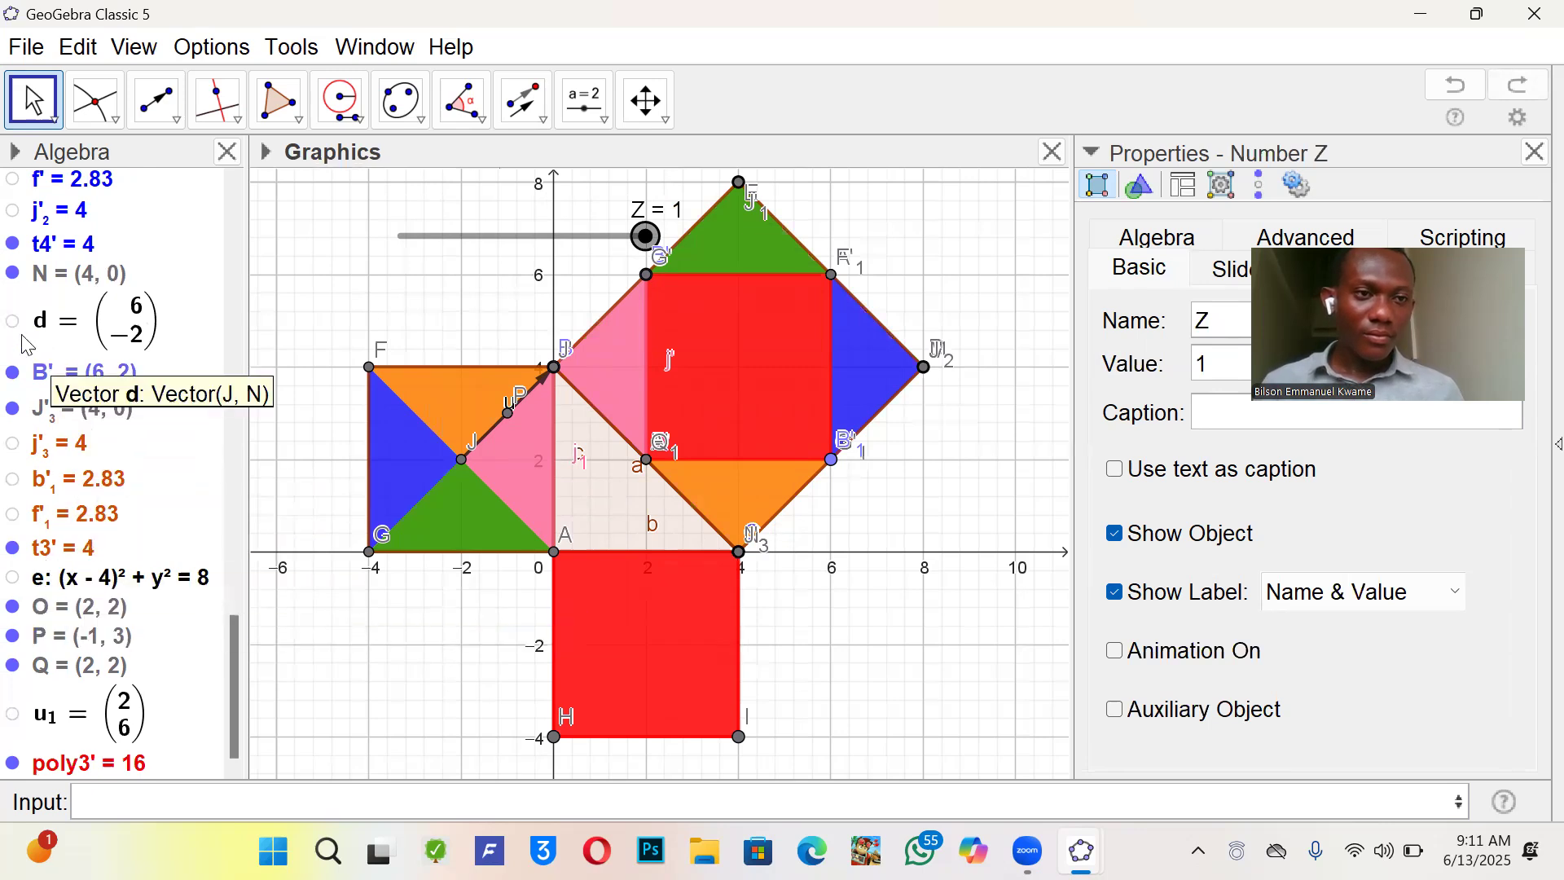
scroll(56, 360, up, 8)
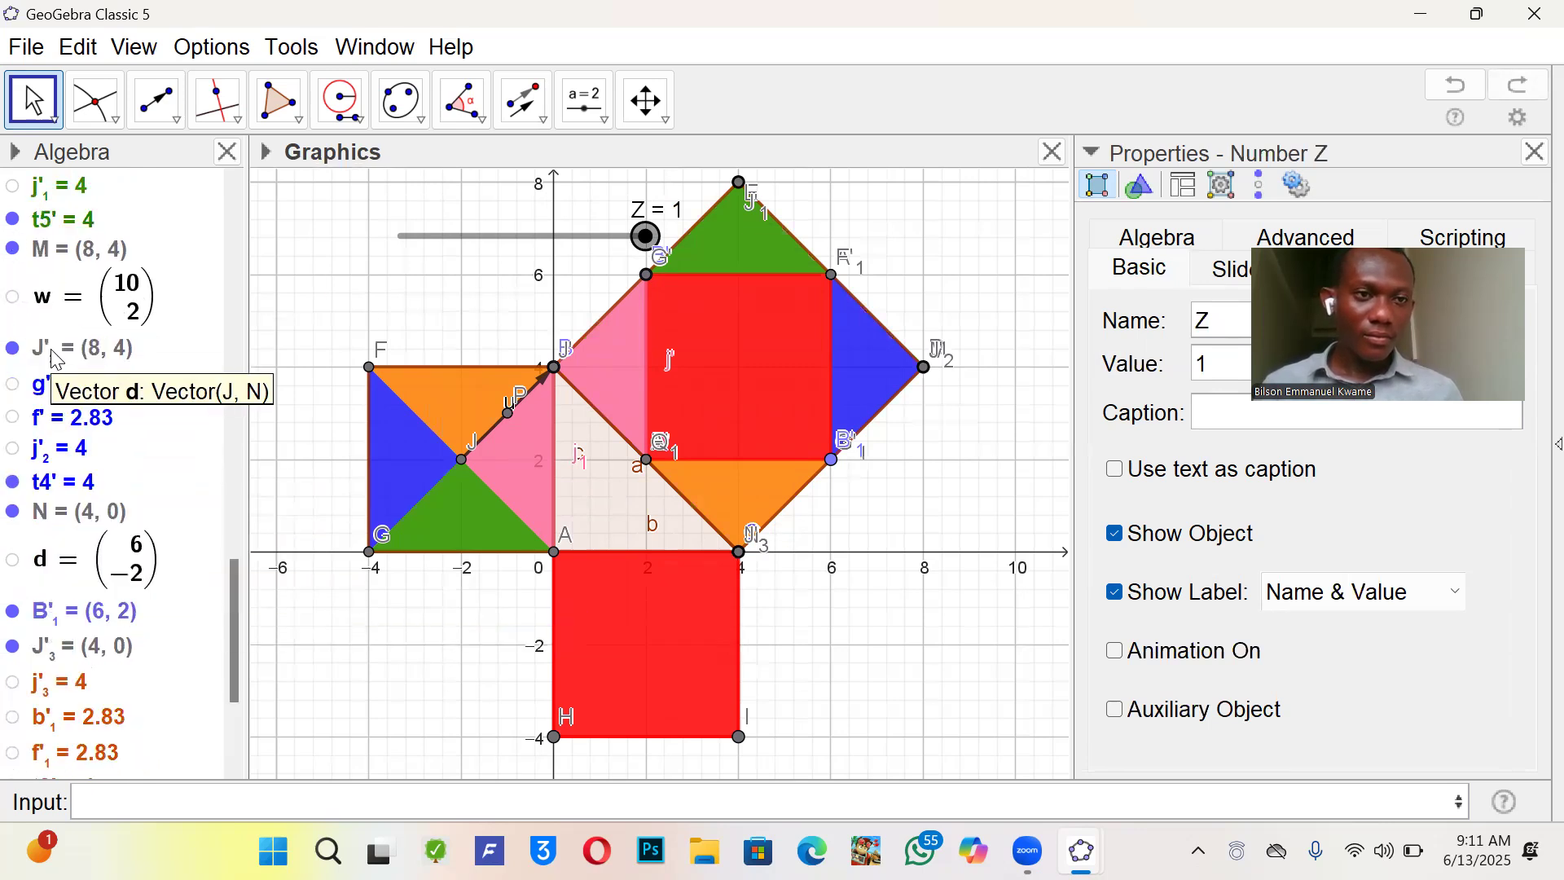
scroll(55, 360, up, 8)
scroll(56, 359, up, 8)
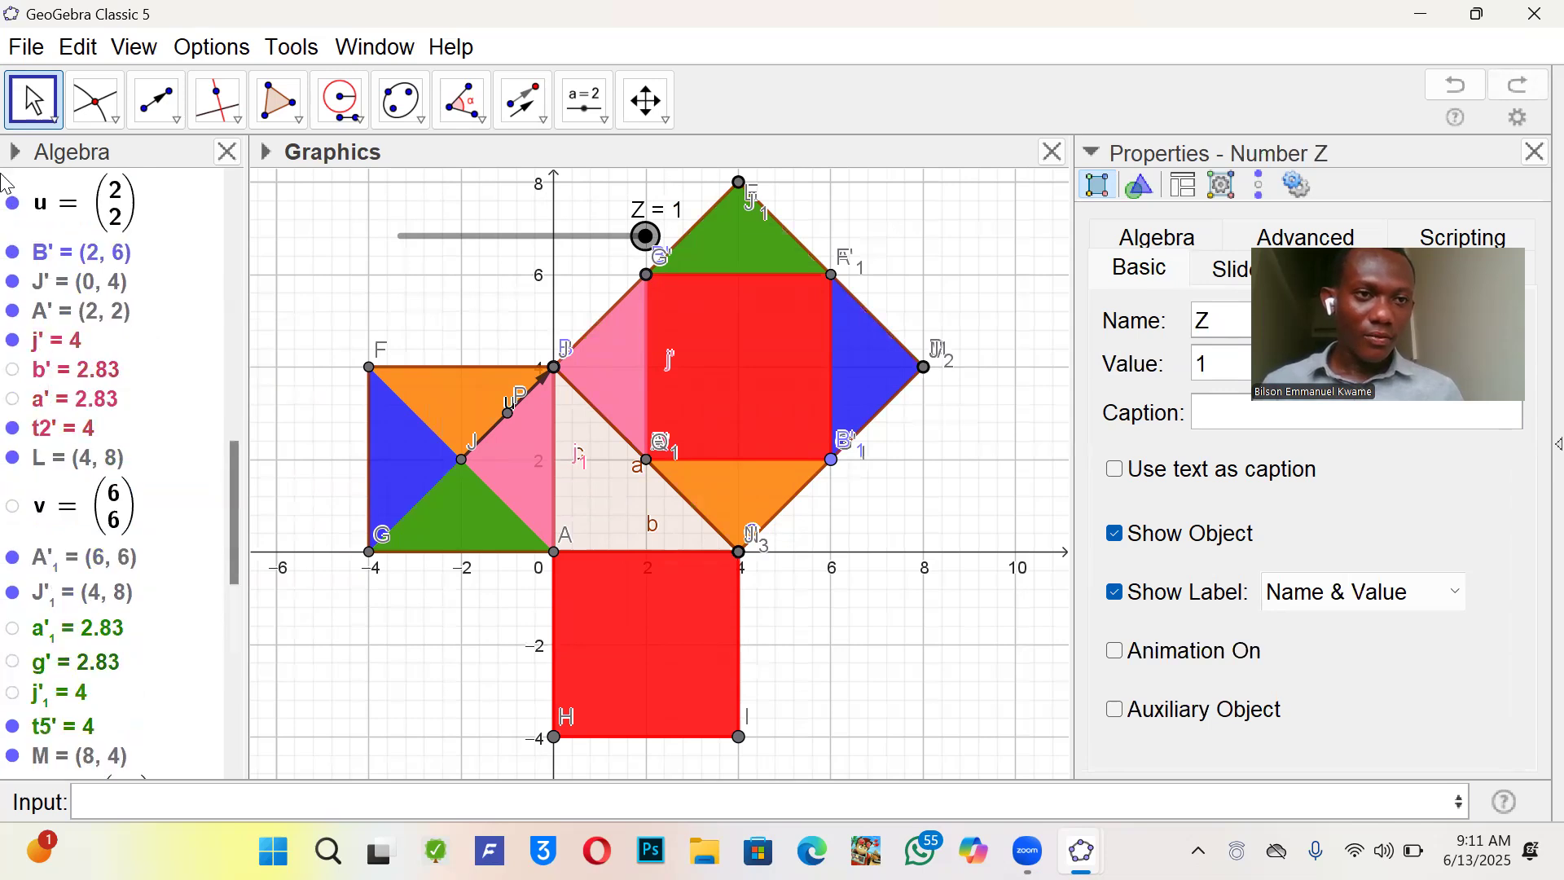
click(10, 204)
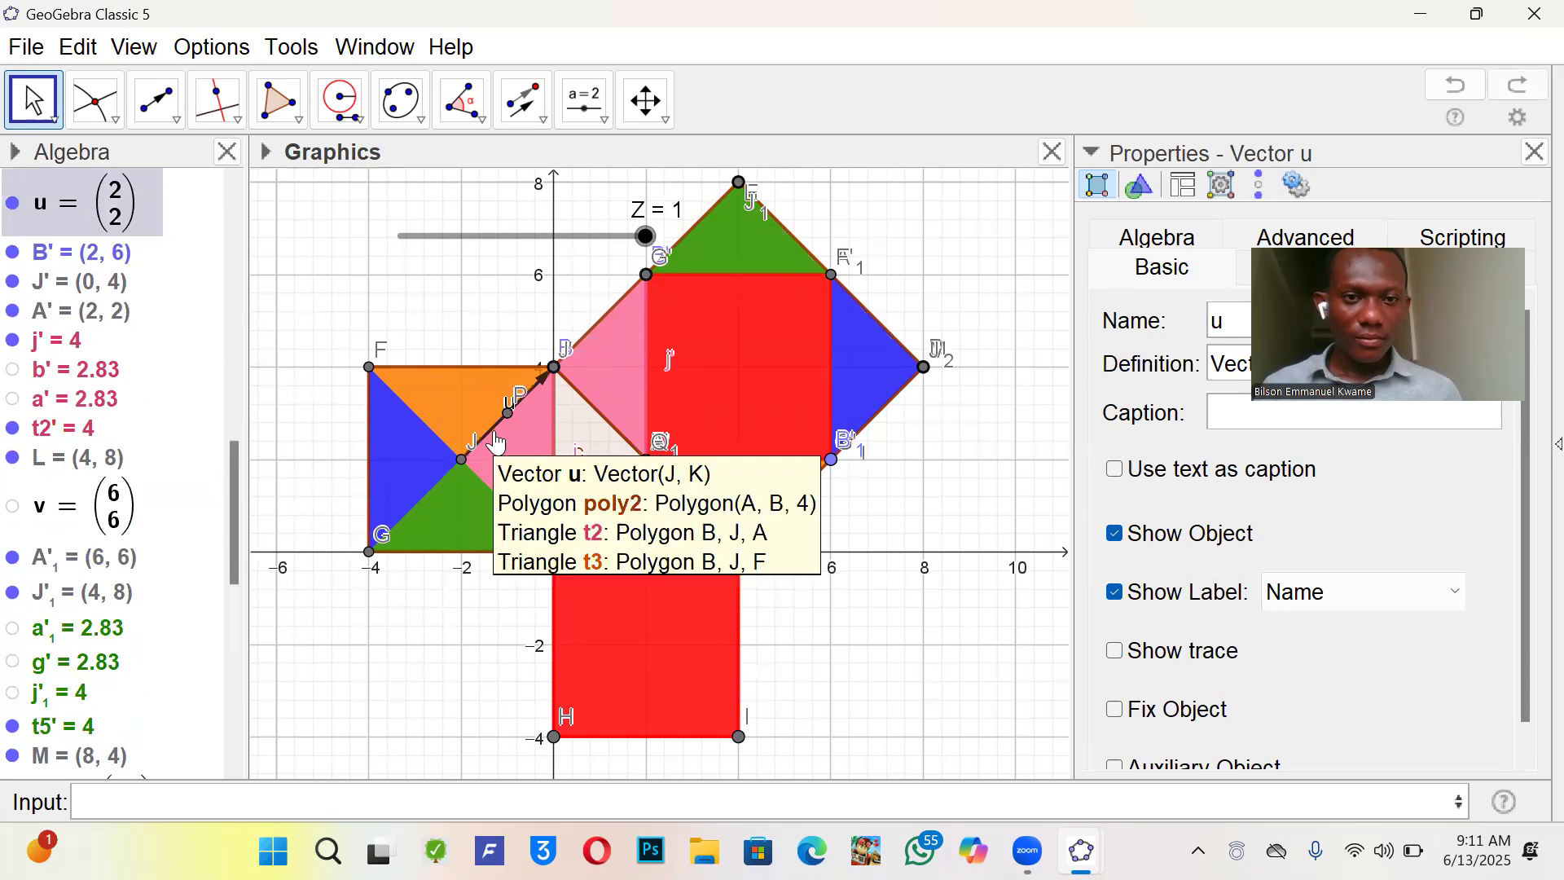
click(13, 206)
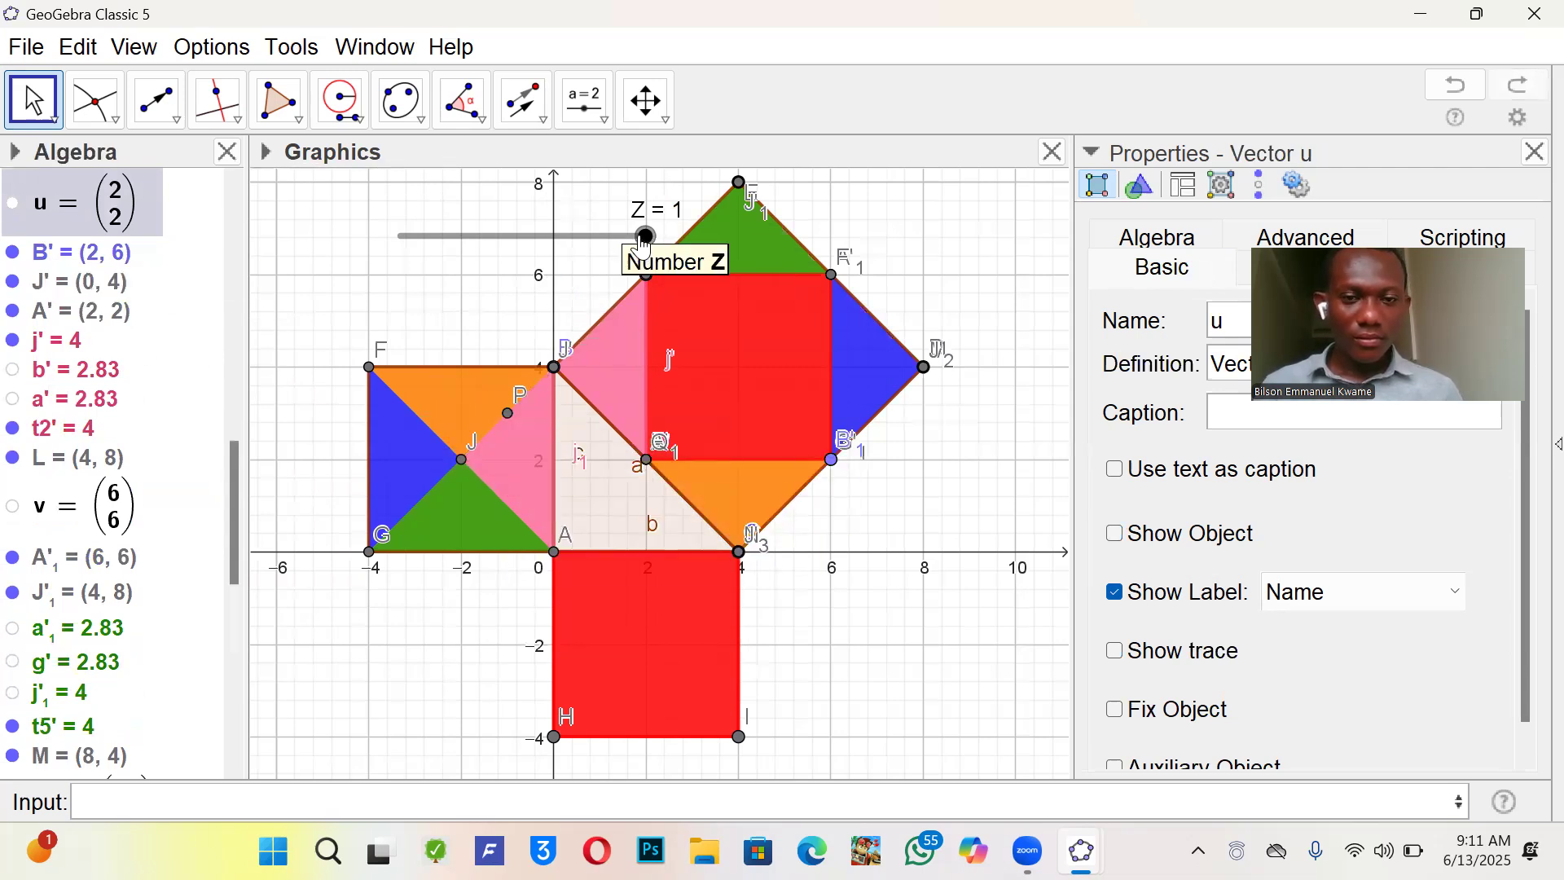
drag(643, 241, 507, 237)
drag(485, 346, 971, 42)
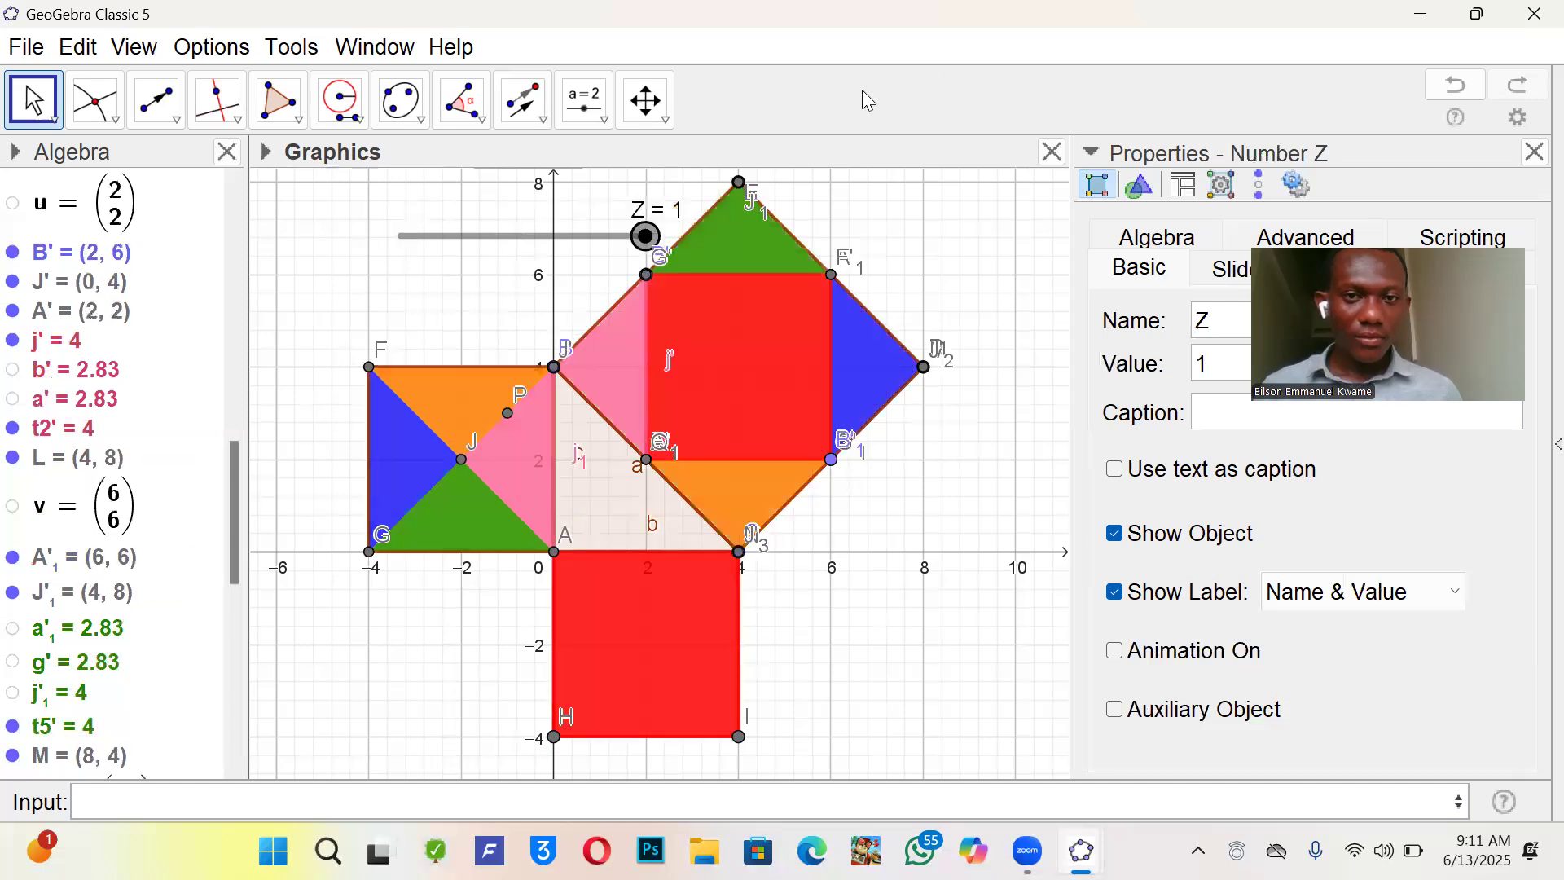
- Hide point P inside the divided leg square and vertex B of the right triangle
click(522, 399)
right_click(522, 399)
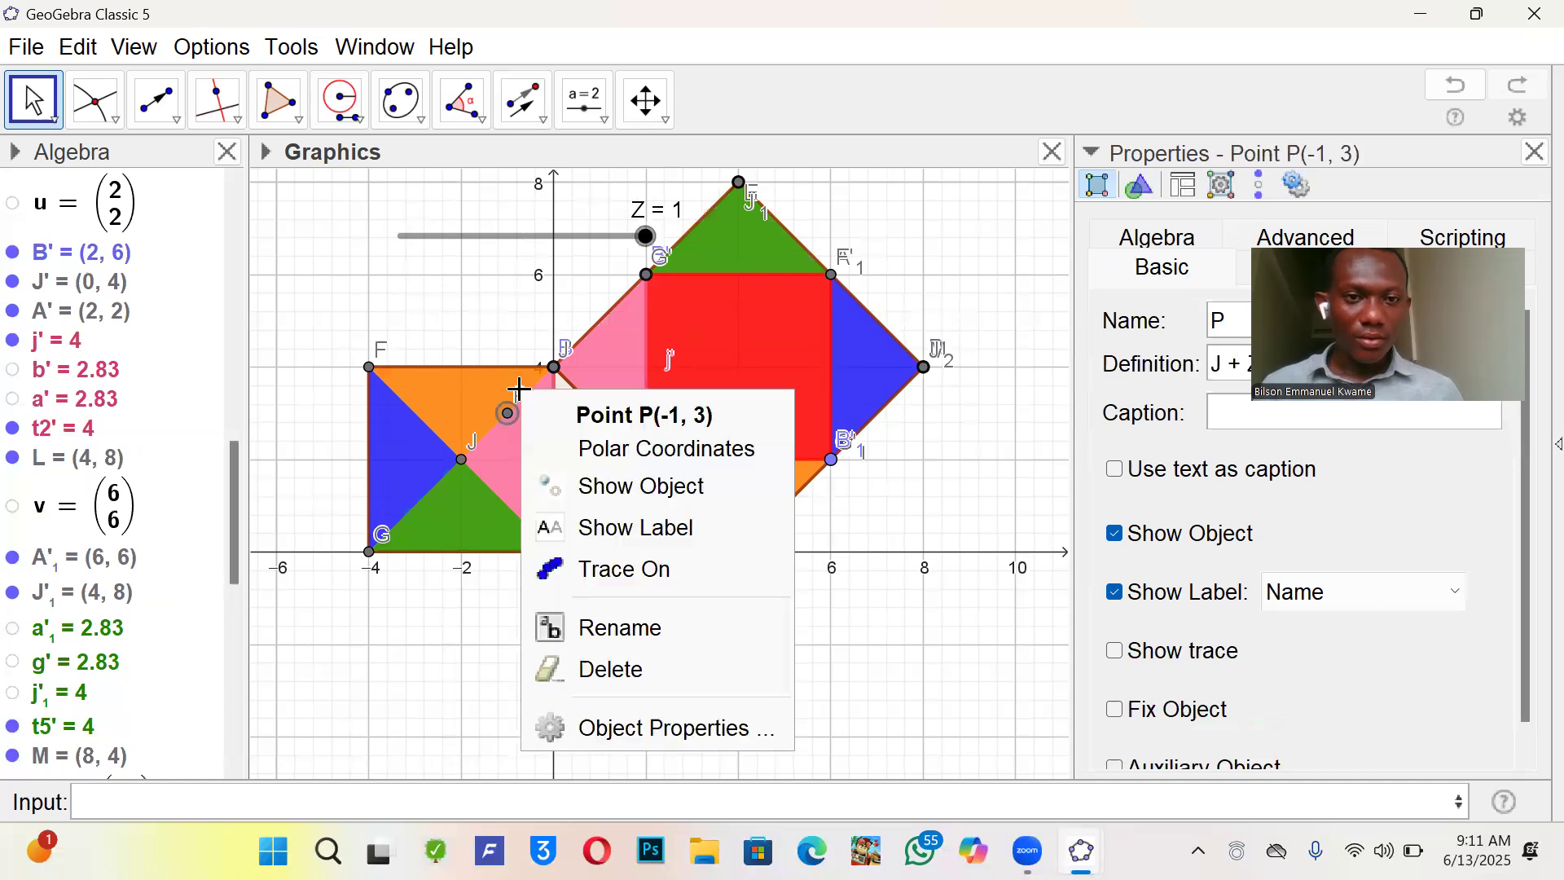
click(618, 493)
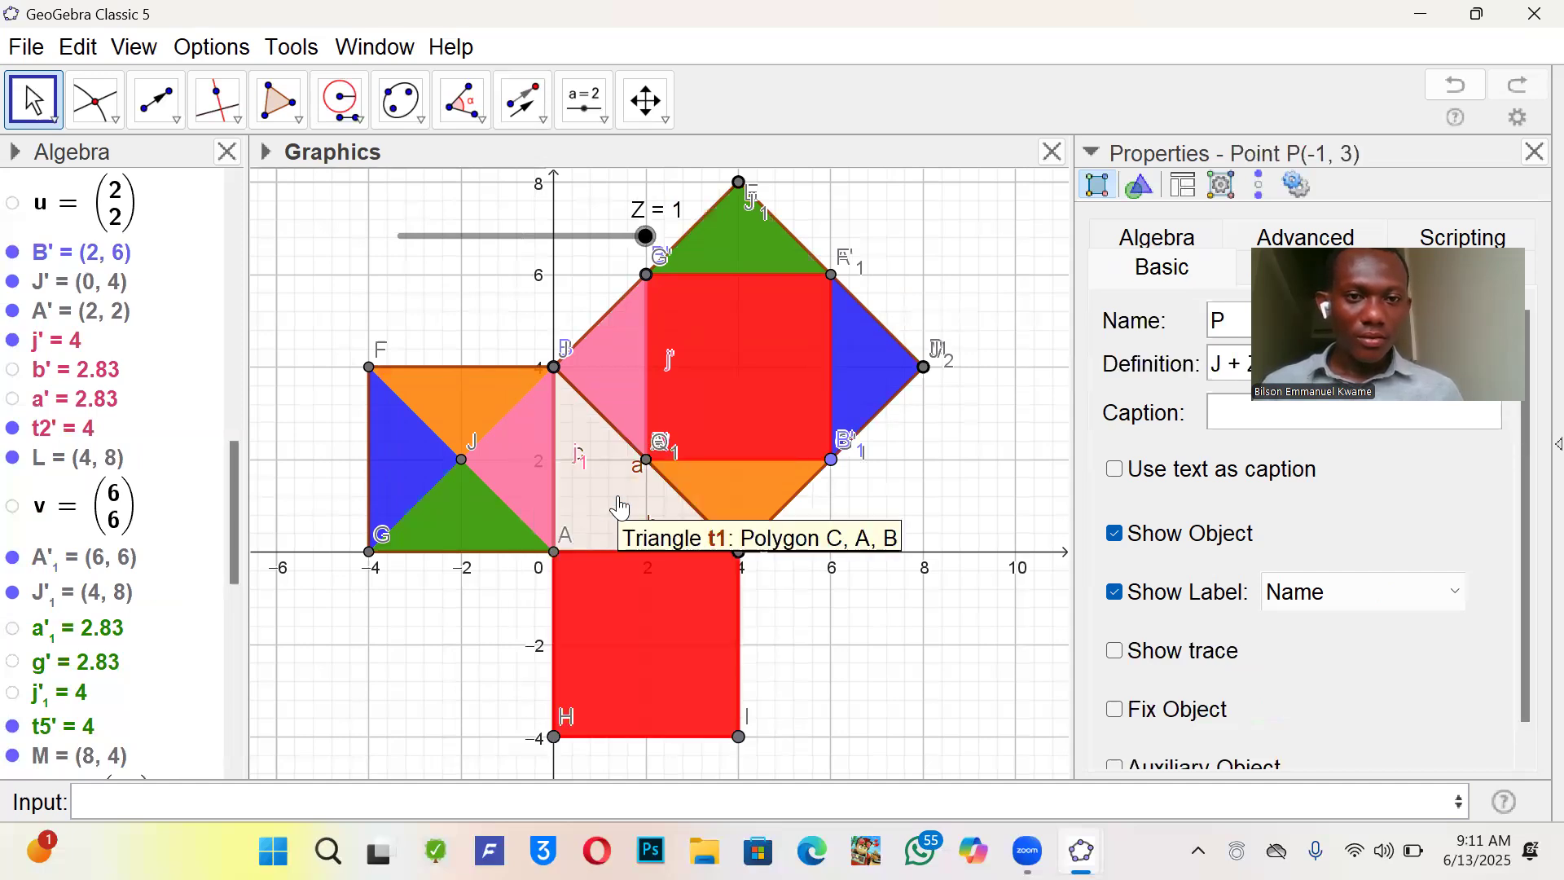
click(567, 360)
right_click(567, 360)
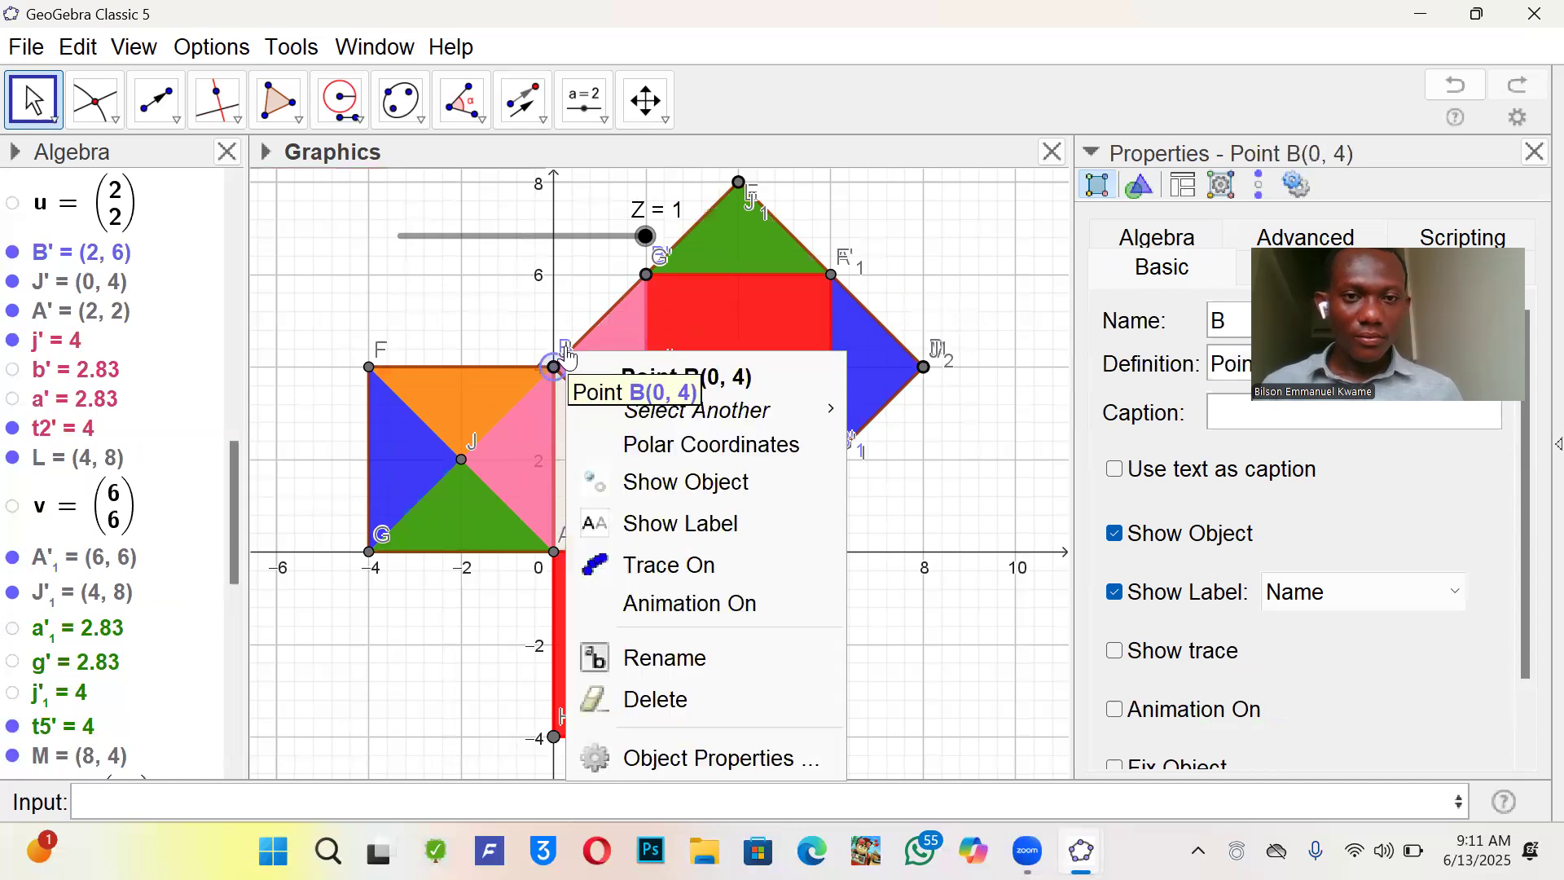
click(666, 492)
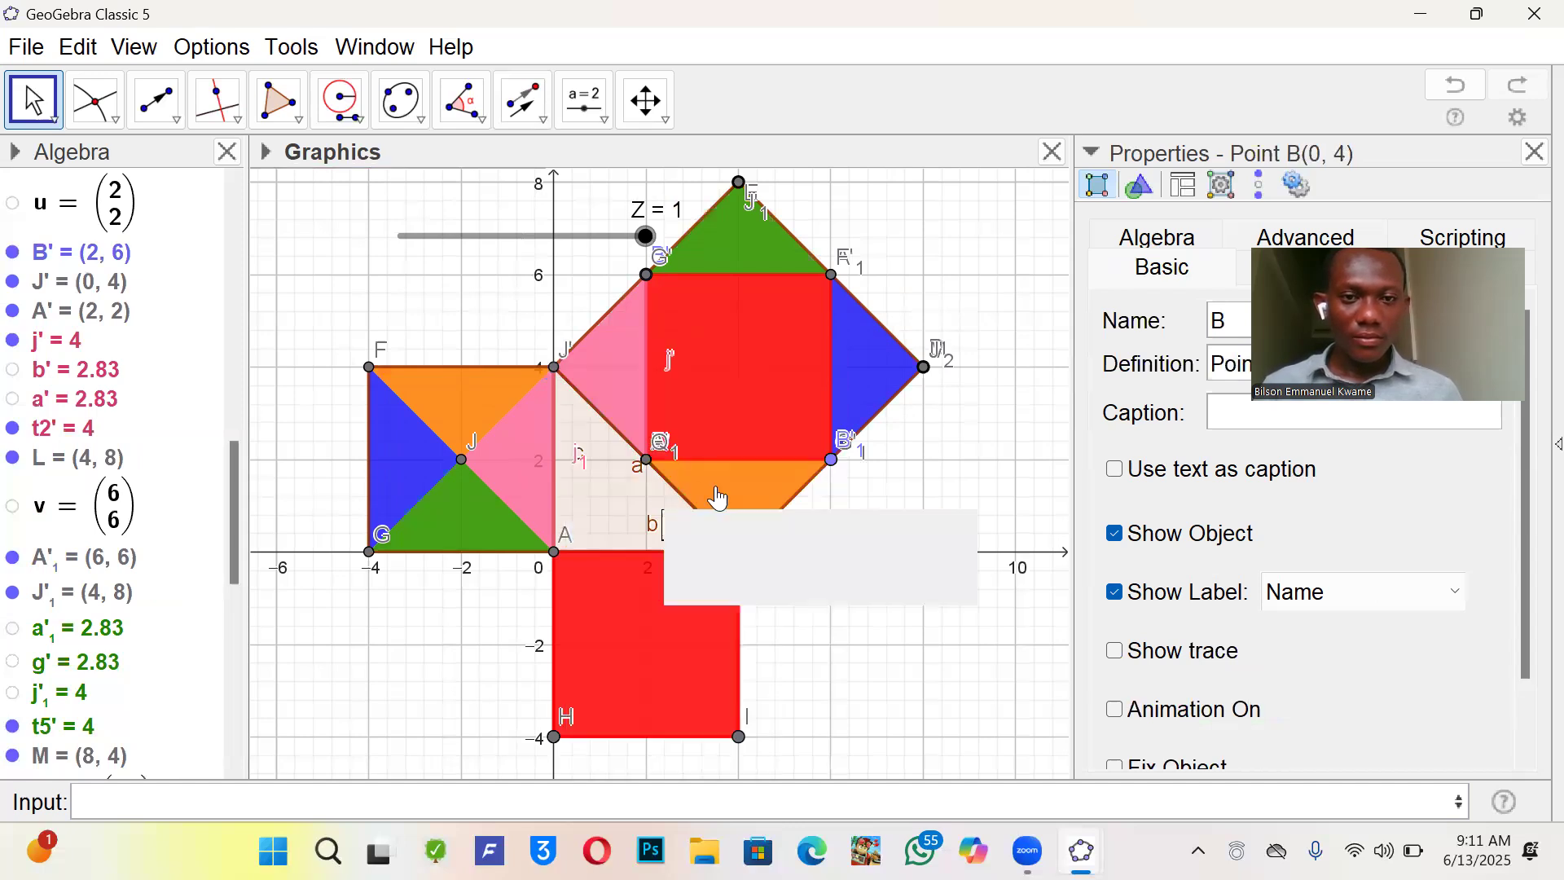
- Hide the translated points A' and G'1 at the moved red square's lower corners, and test slider Z again, ending at 1
click(662, 442)
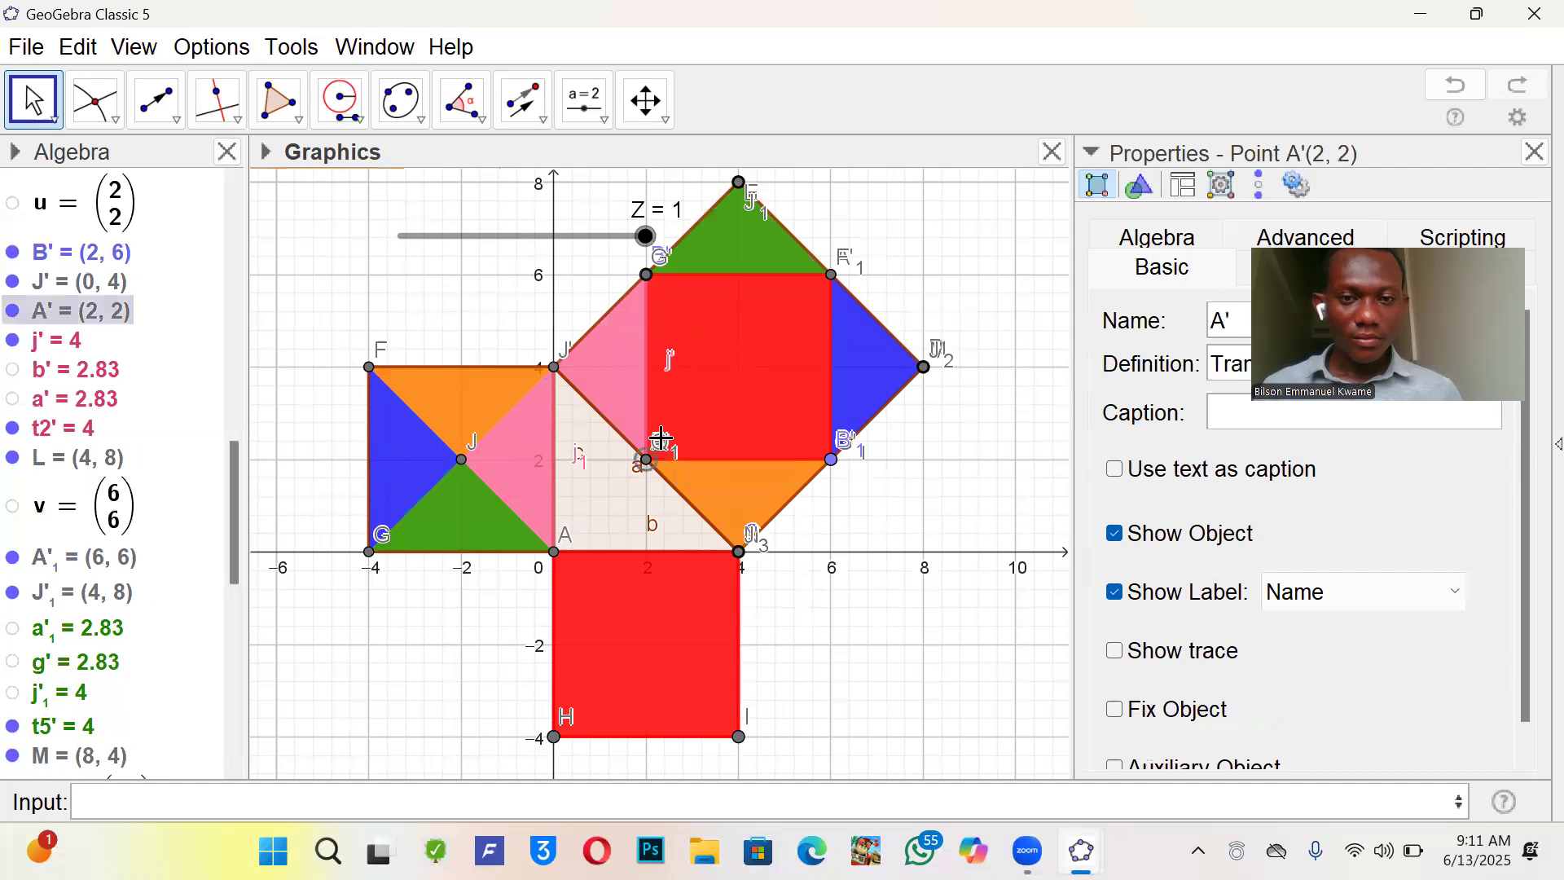
right_click(662, 440)
click(784, 572)
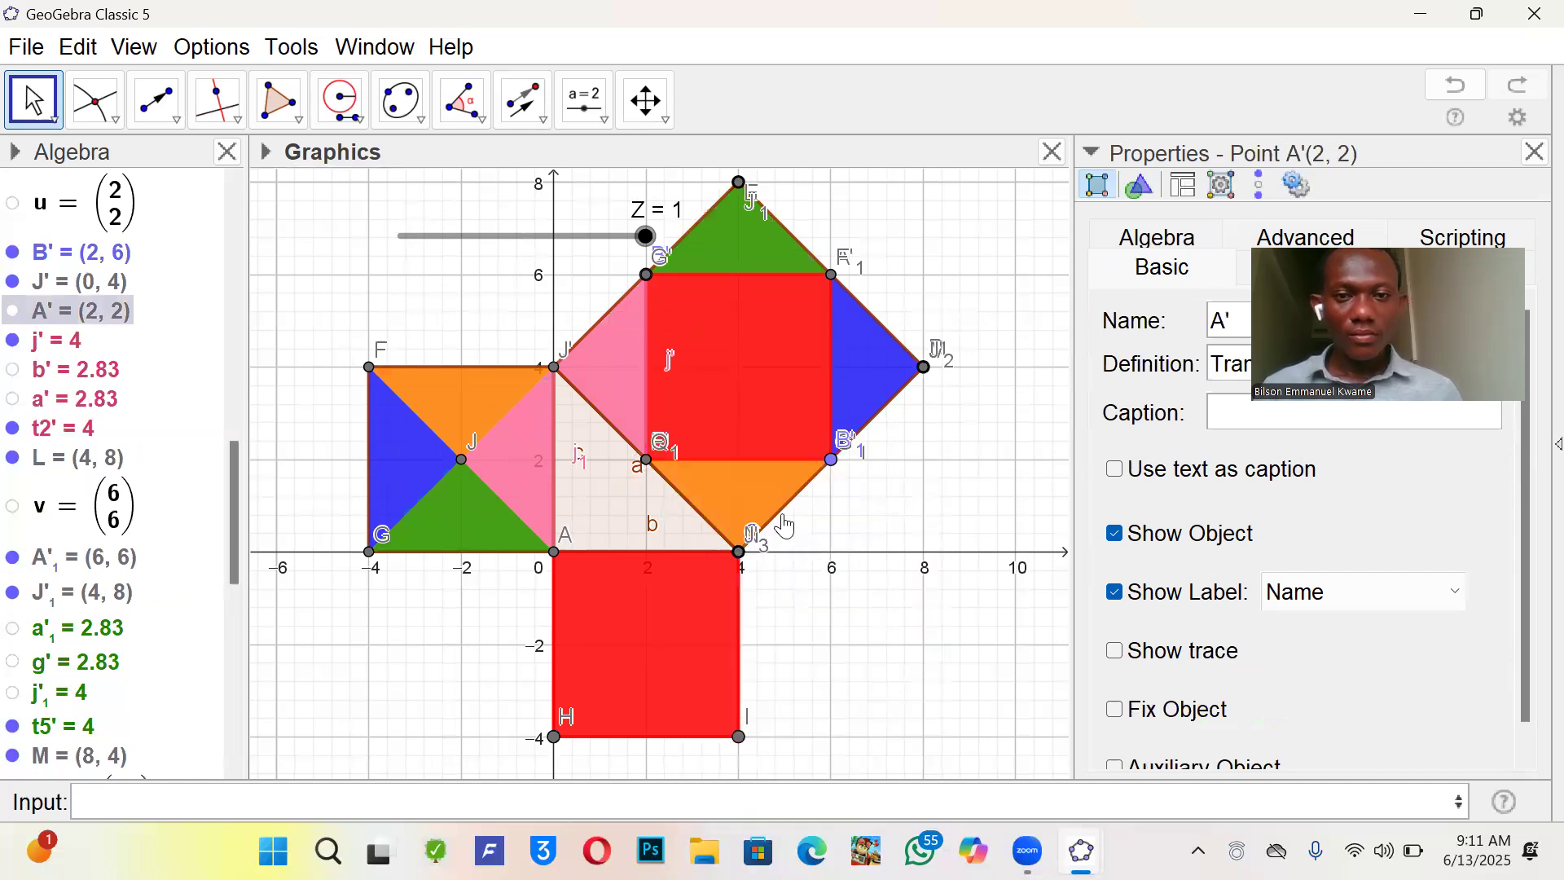
click(847, 453)
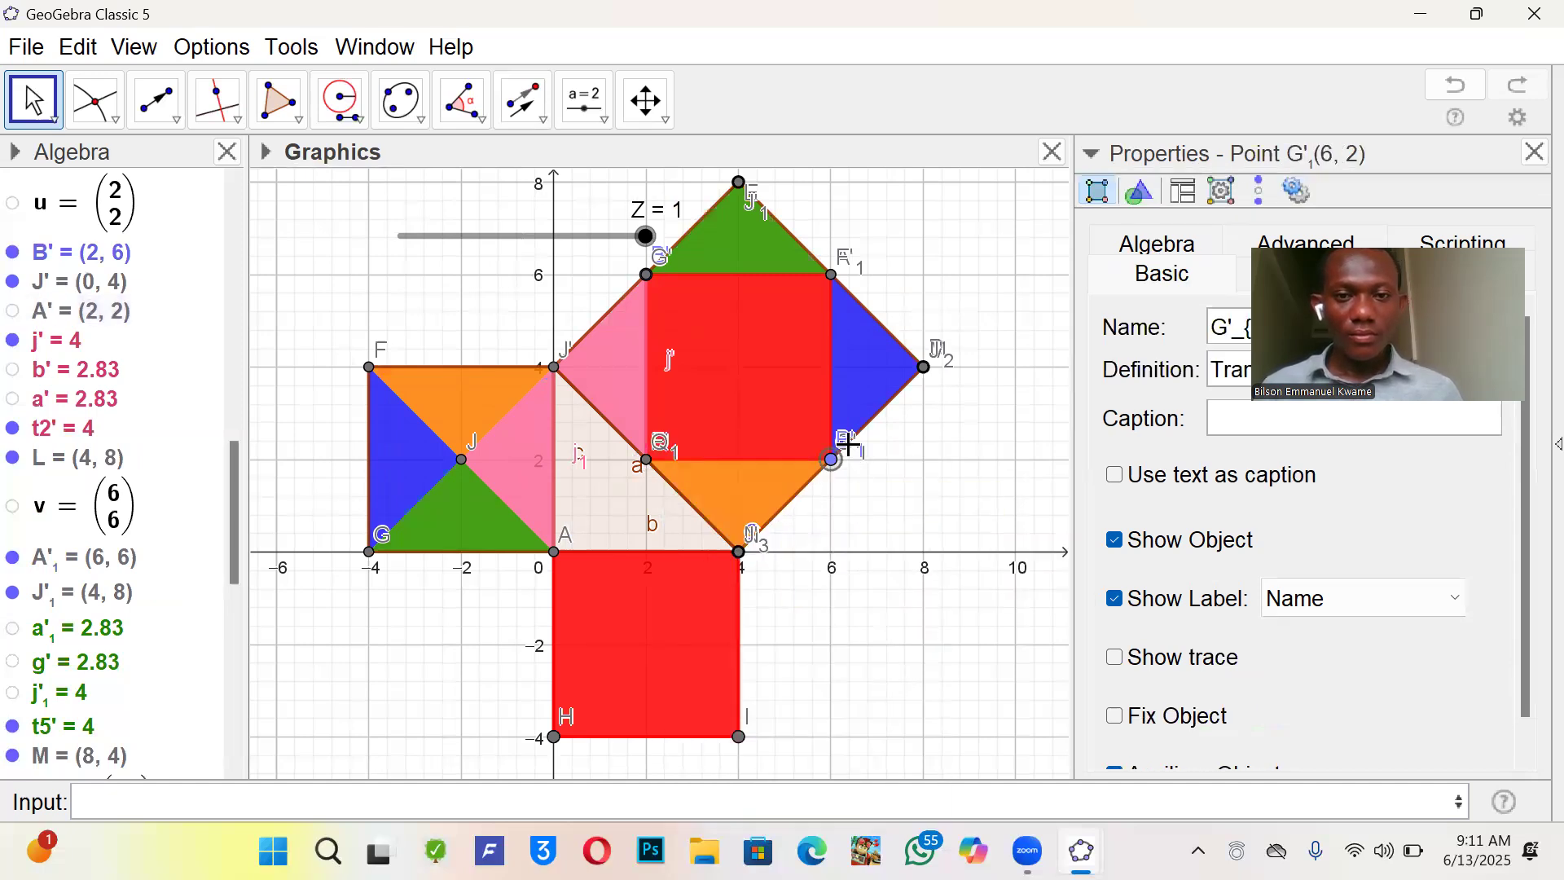
right_click(849, 448)
click(955, 575)
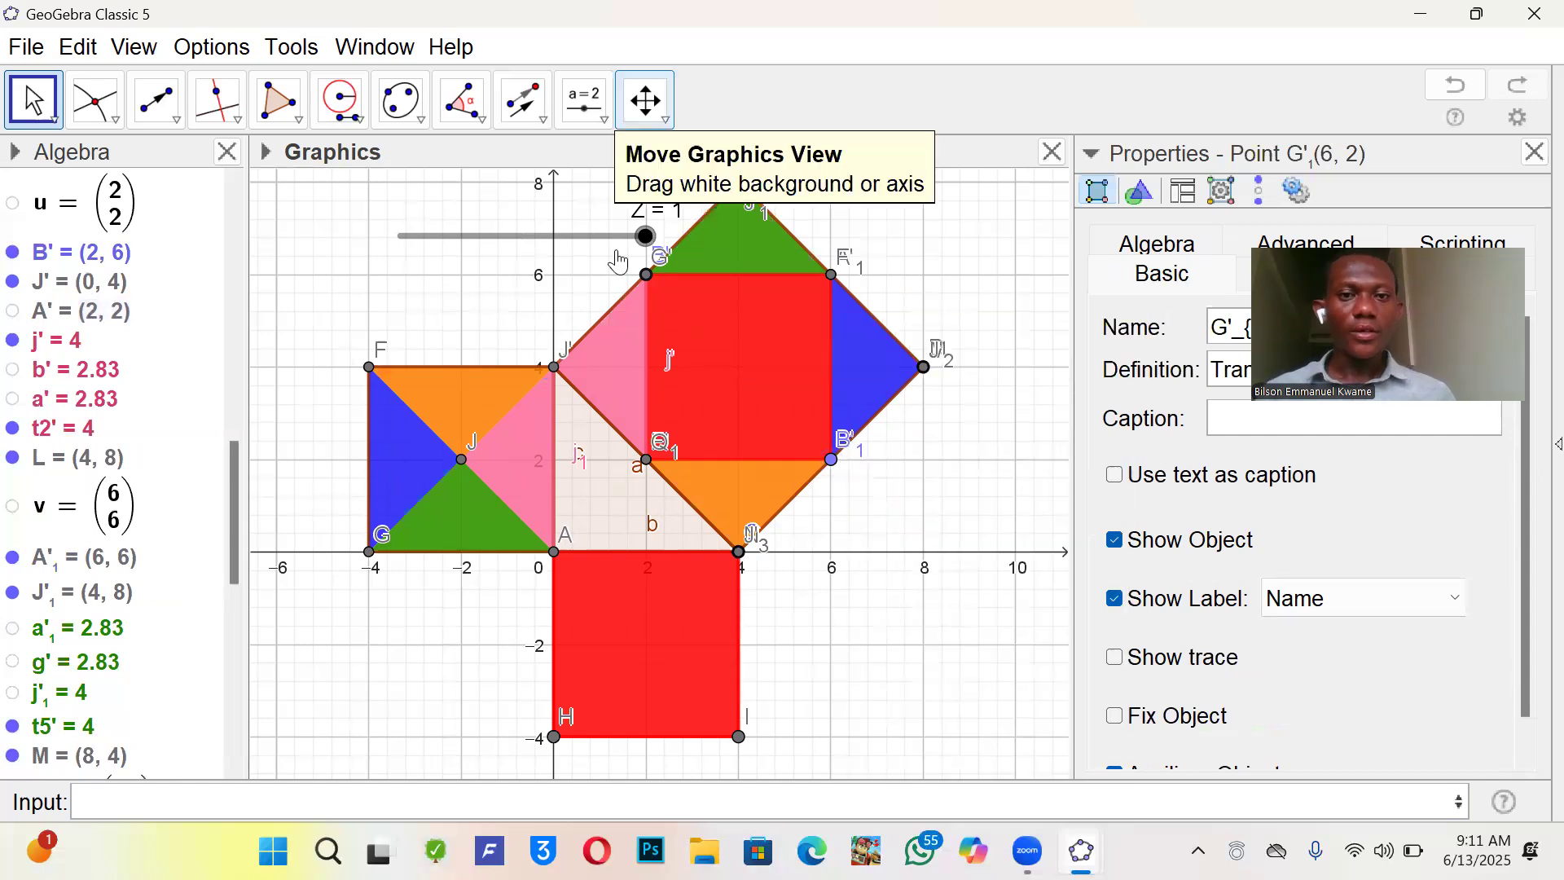
drag(646, 237, 823, 195)
mouse_move(647, 237)
mouse_down()
mouse_move(437, 235)
mouse_move(666, 219)
mouse_up()
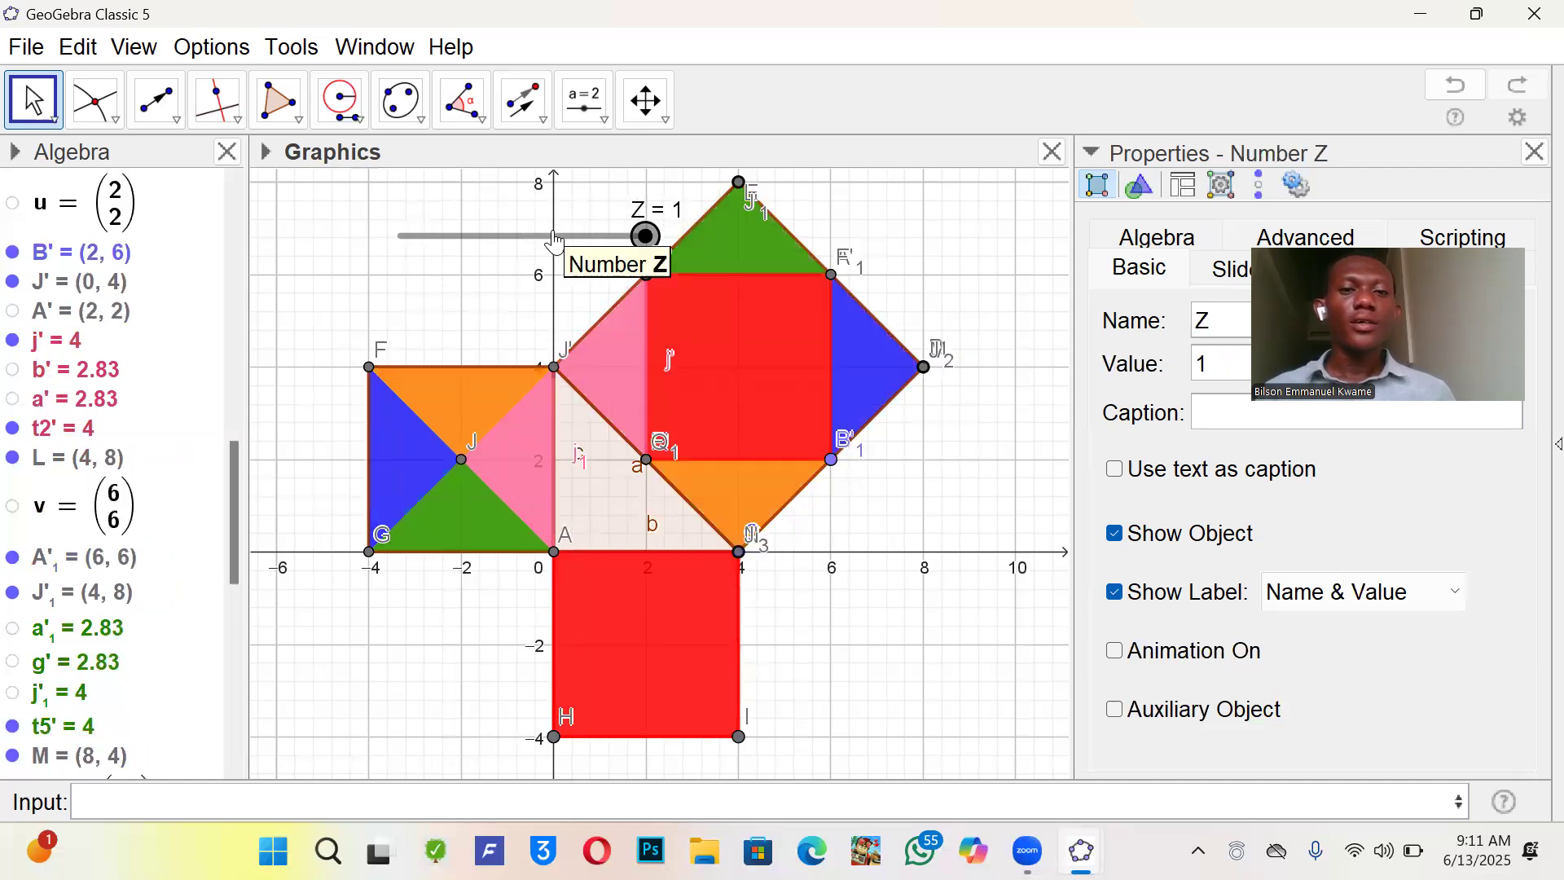
- Turn on animation for slider Z so the pieces move automatically
right_click(645, 237)
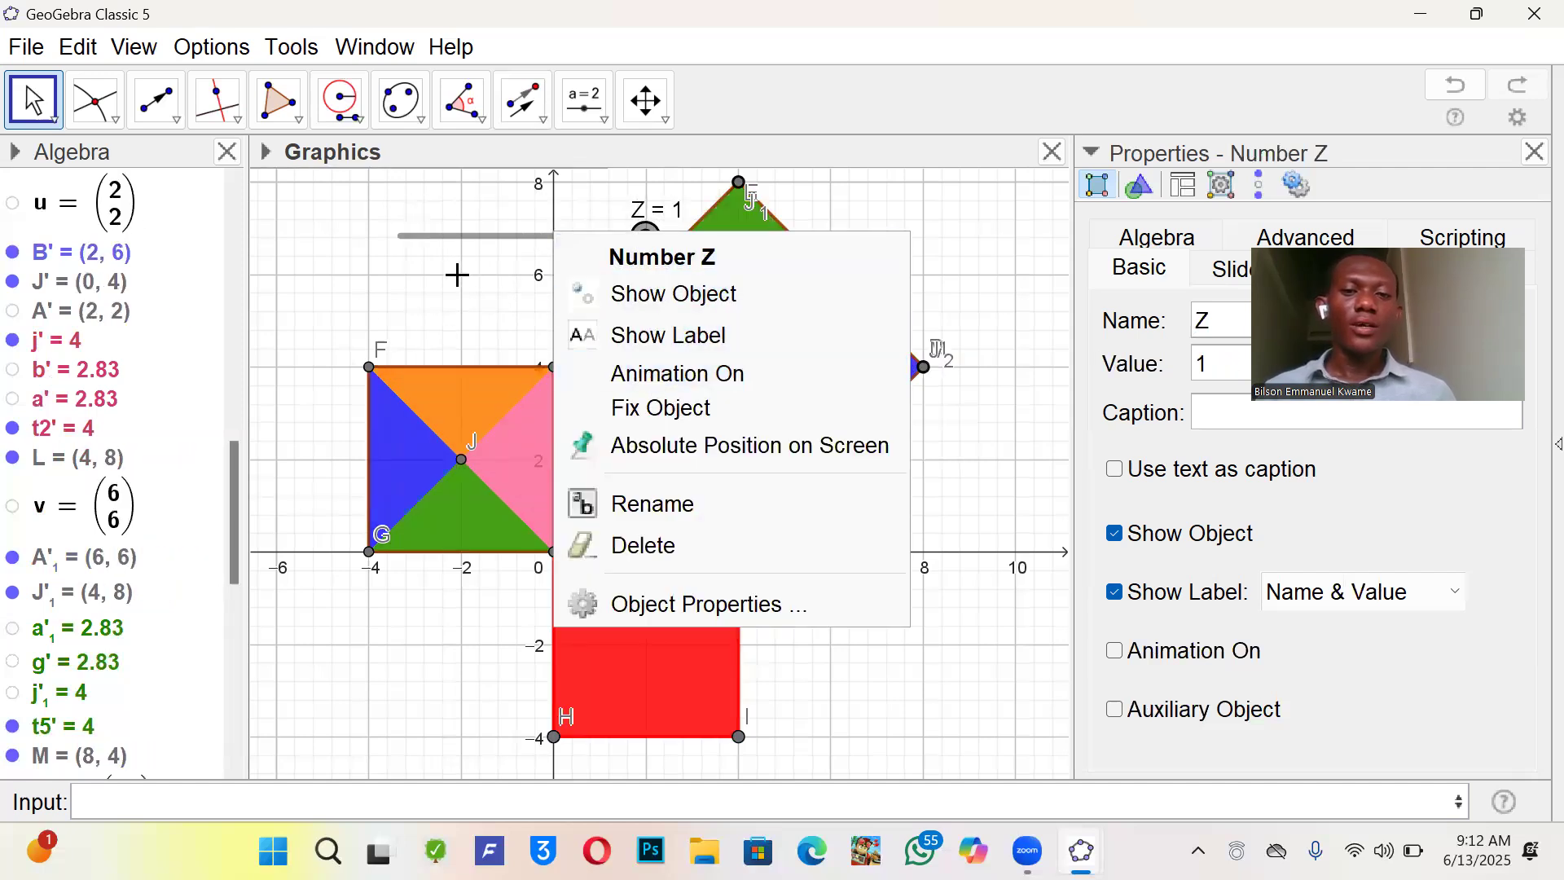
click(454, 269)
right_click(513, 237)
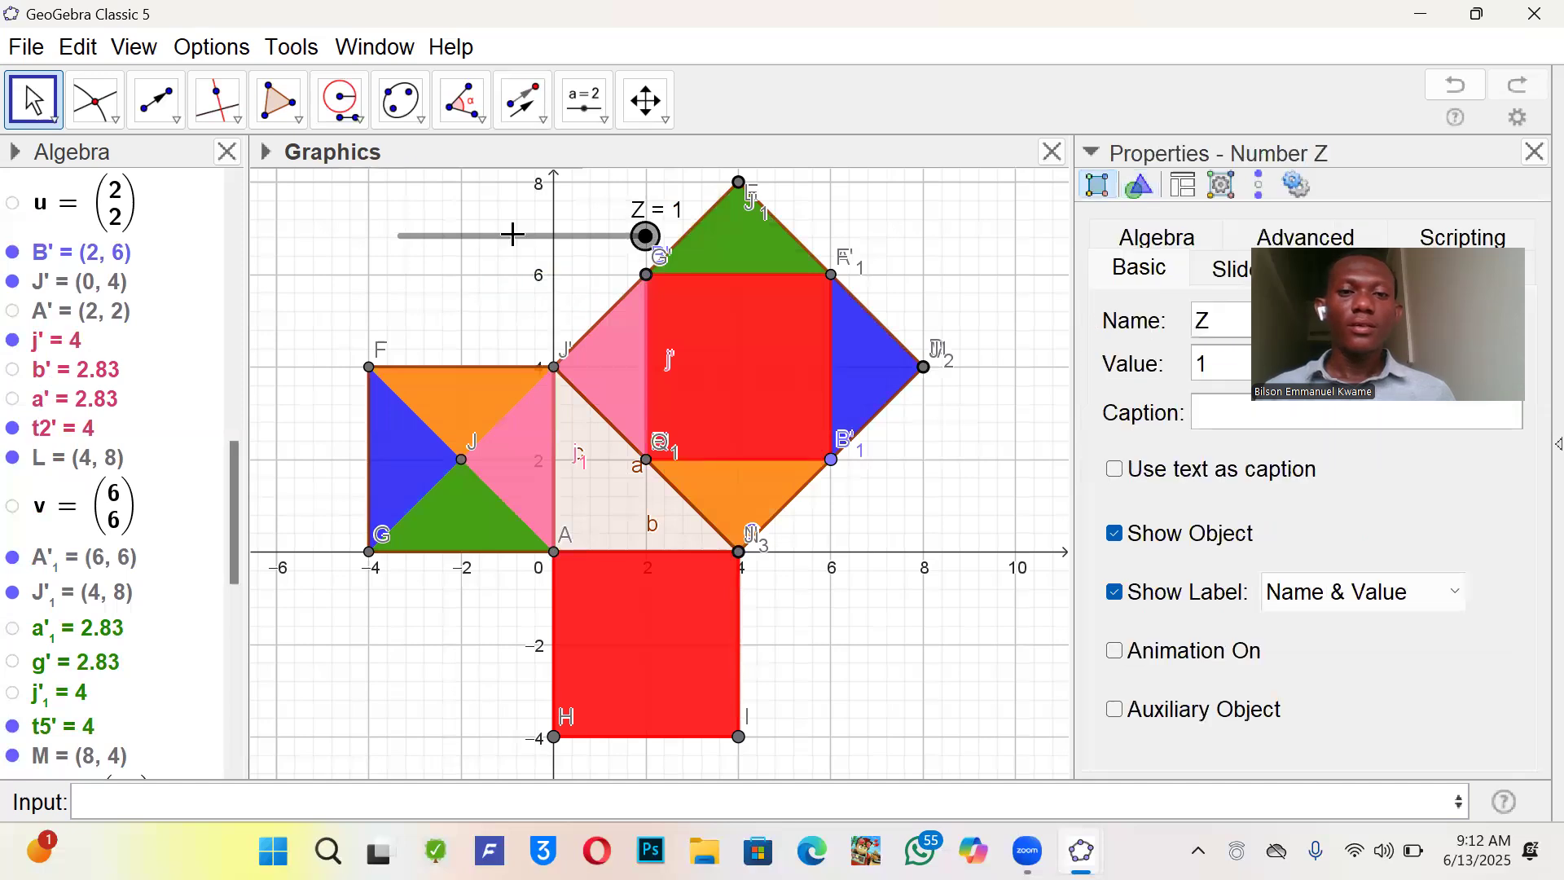
click(1255, 662)
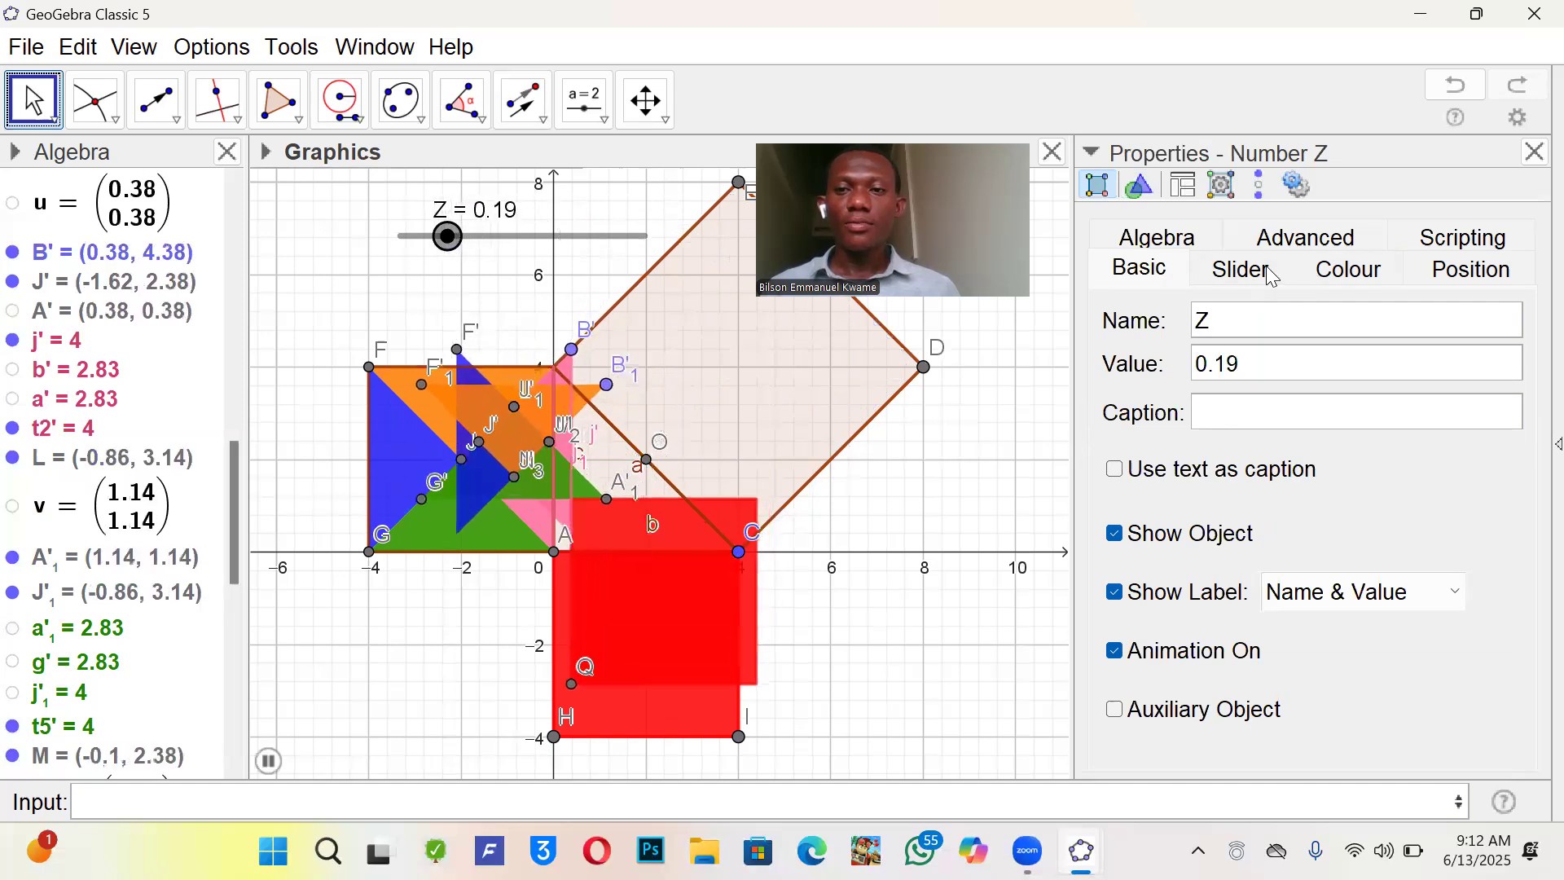
- Set slider Z's animation speed to 4 and close its properties
click(1272, 275)
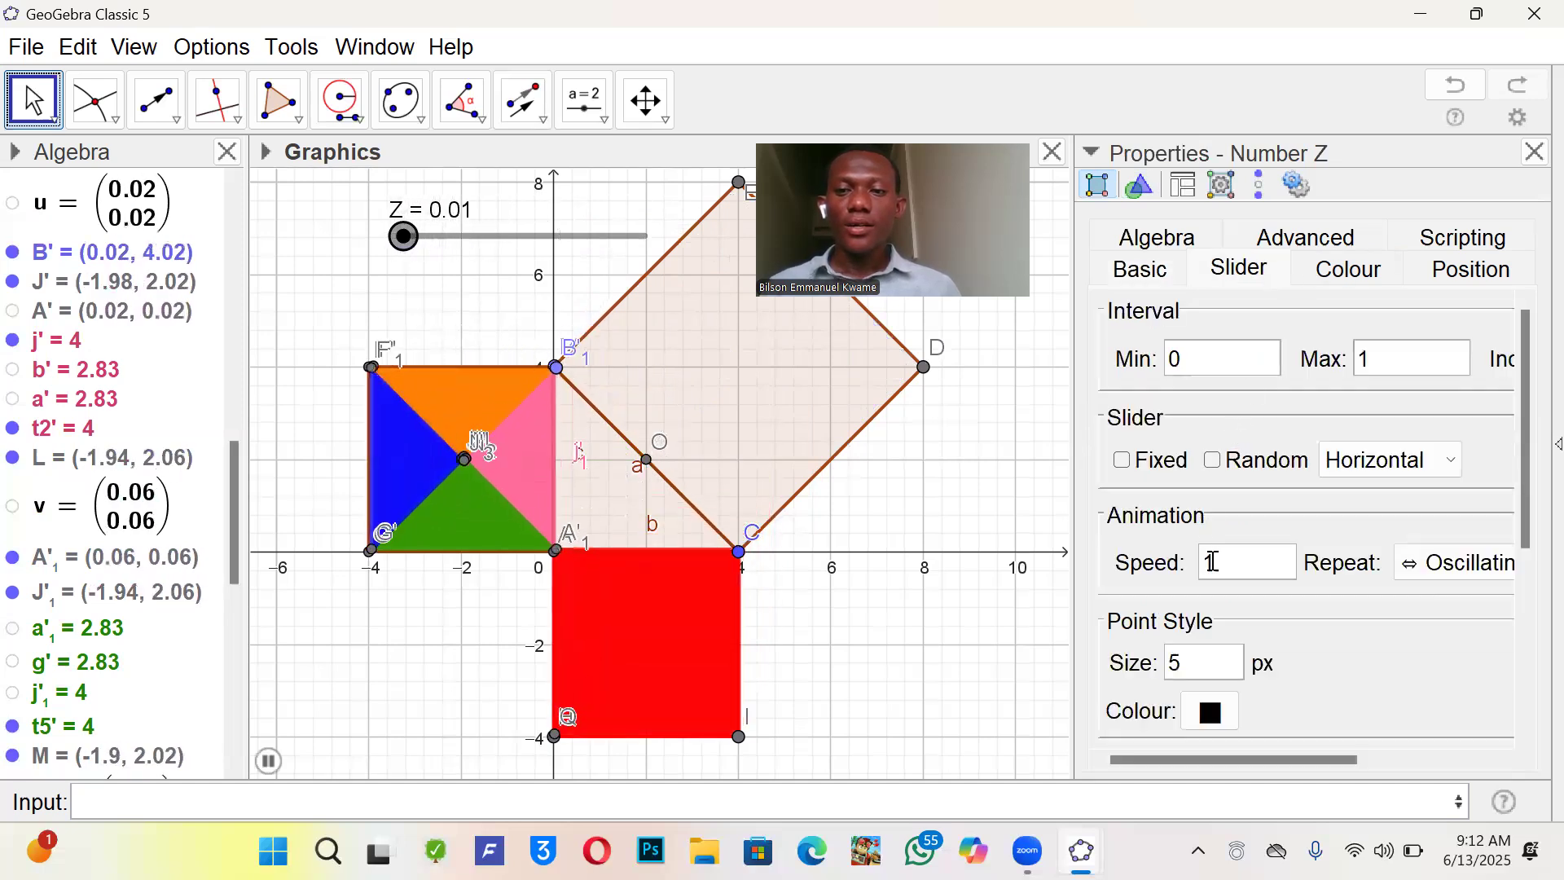
click(1253, 563)
key(BackSpace)
text(5)
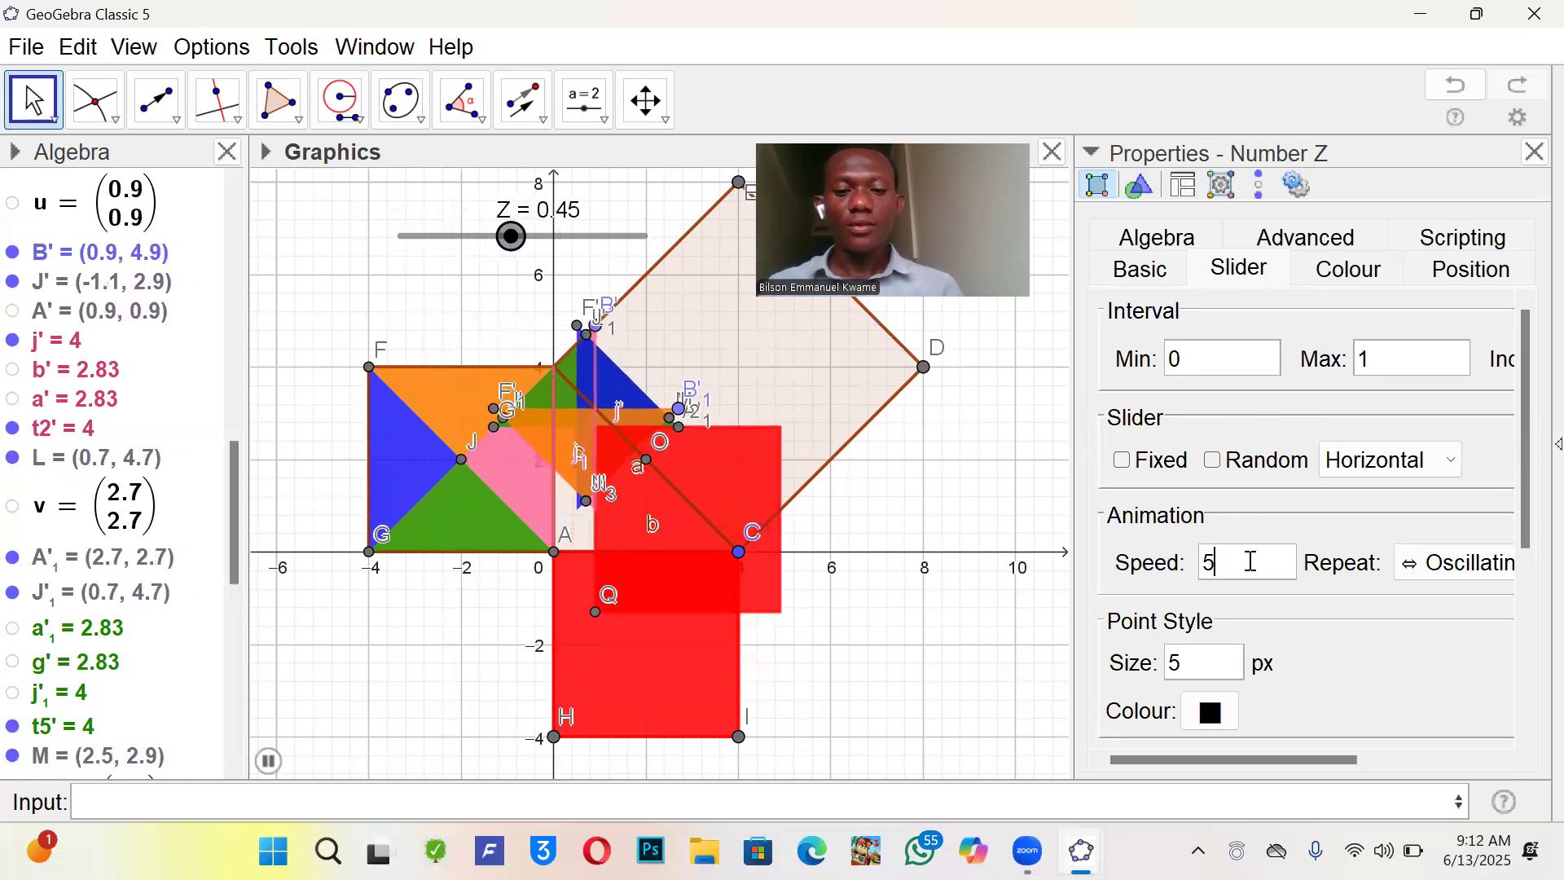
key(BackSpace)
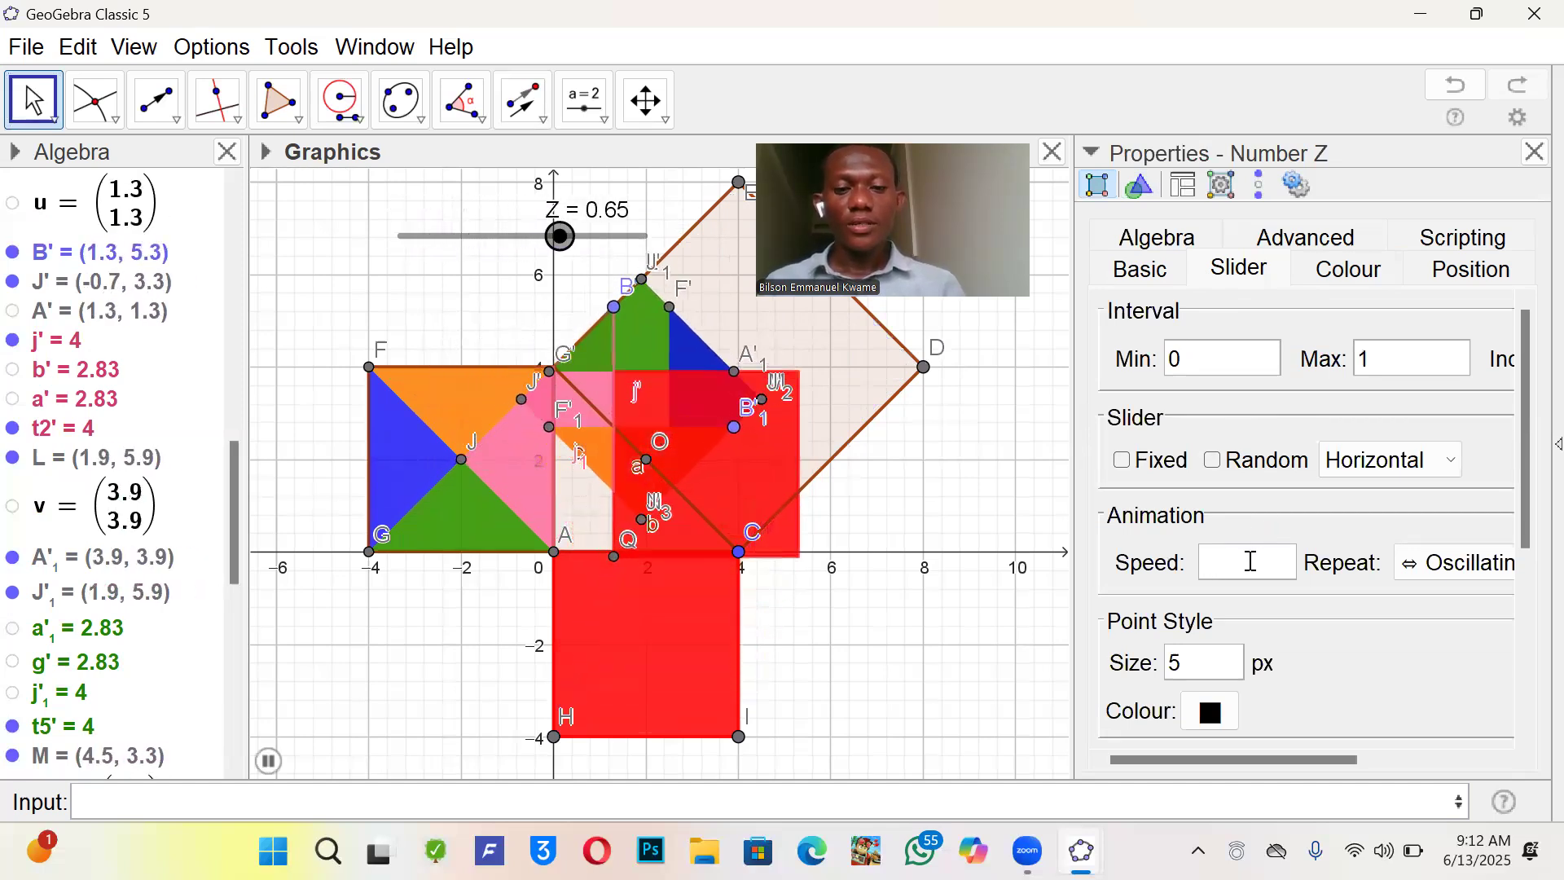
text(4)
key(Return)
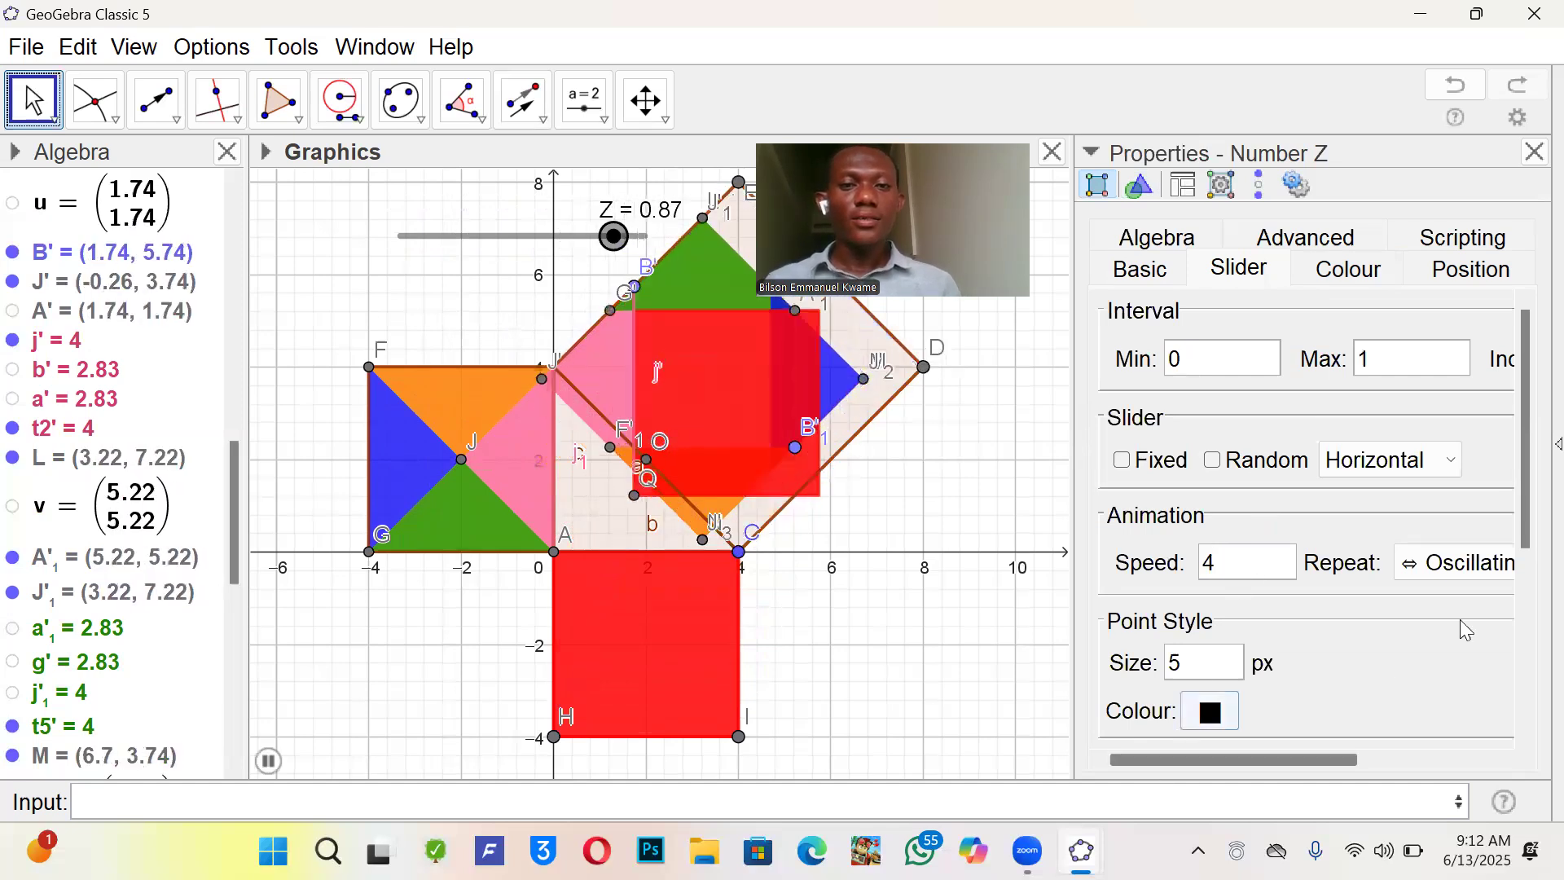
click(1531, 165)
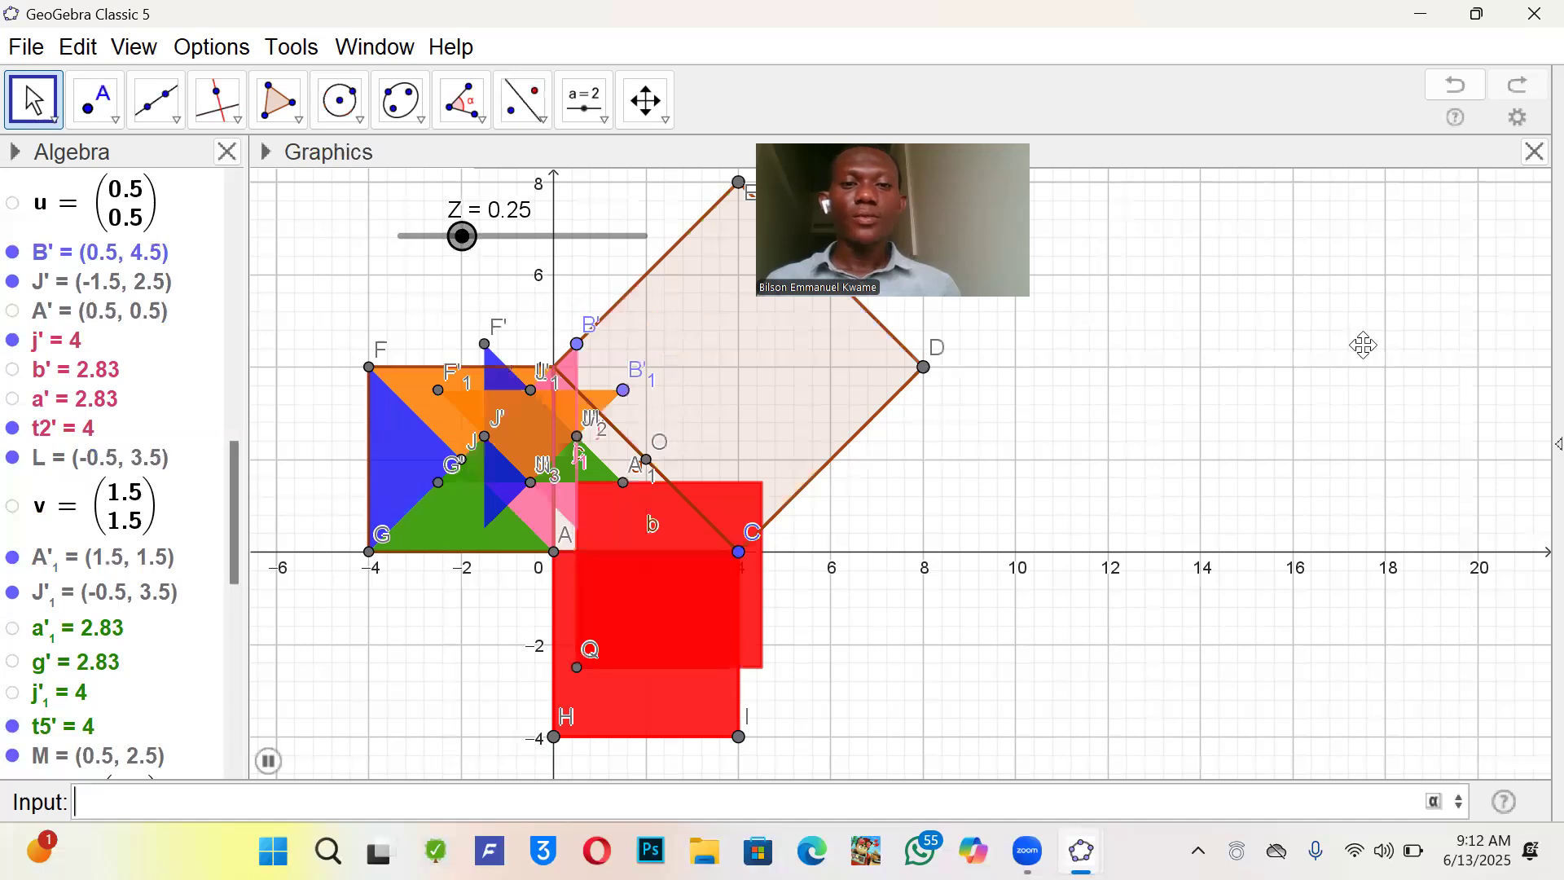